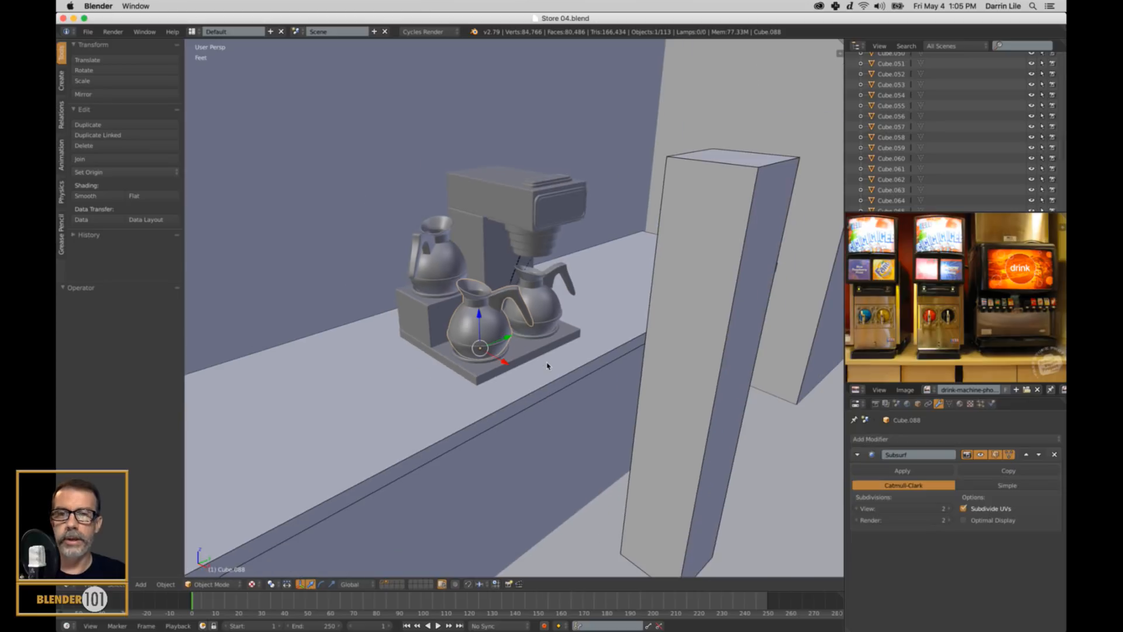
Step: Examine the coffee machine and counter in the store scene alongside the drink machine reference photo
scroll(606, 317, "up", 1)
middle_click_drag(606, 316, 596, 317)
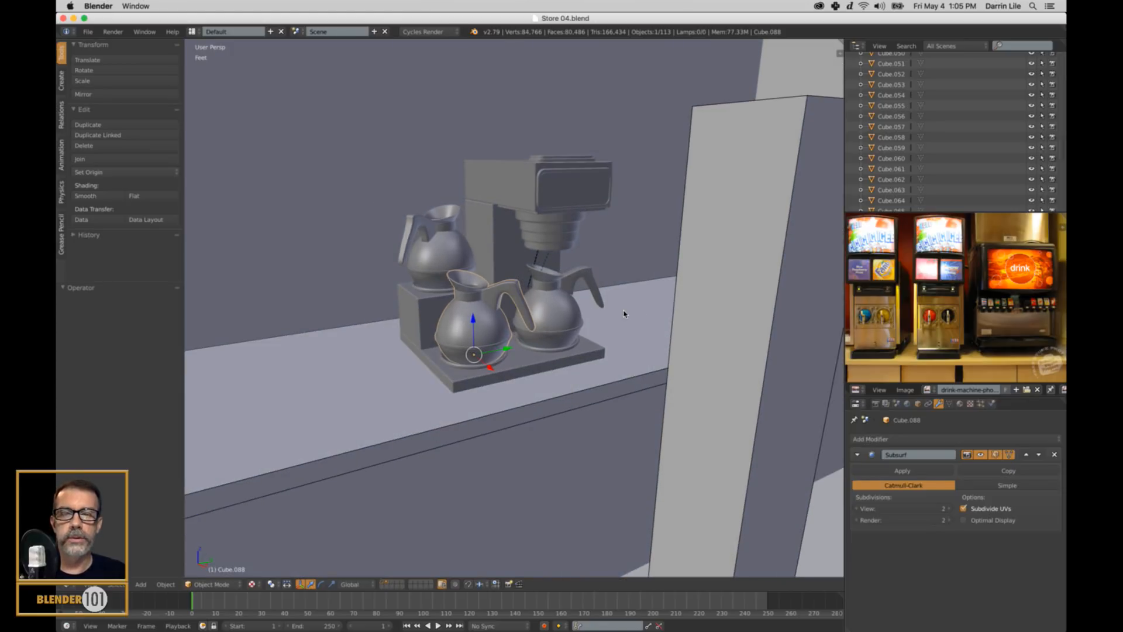
scroll(613, 323, "down", 2)
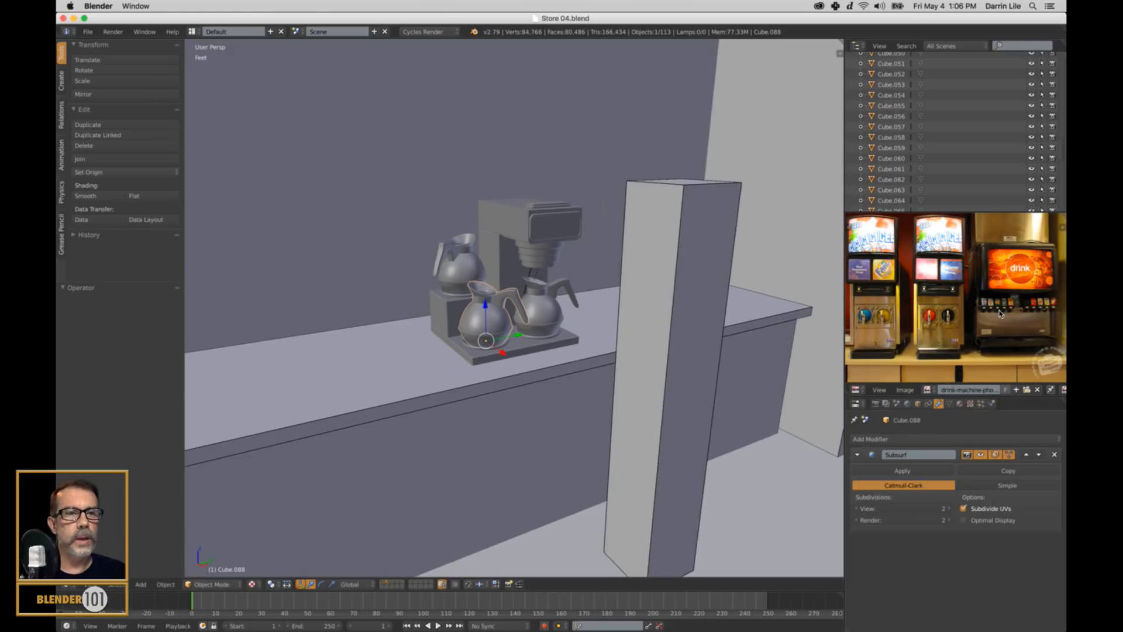
scroll(1000, 314, "up", 3)
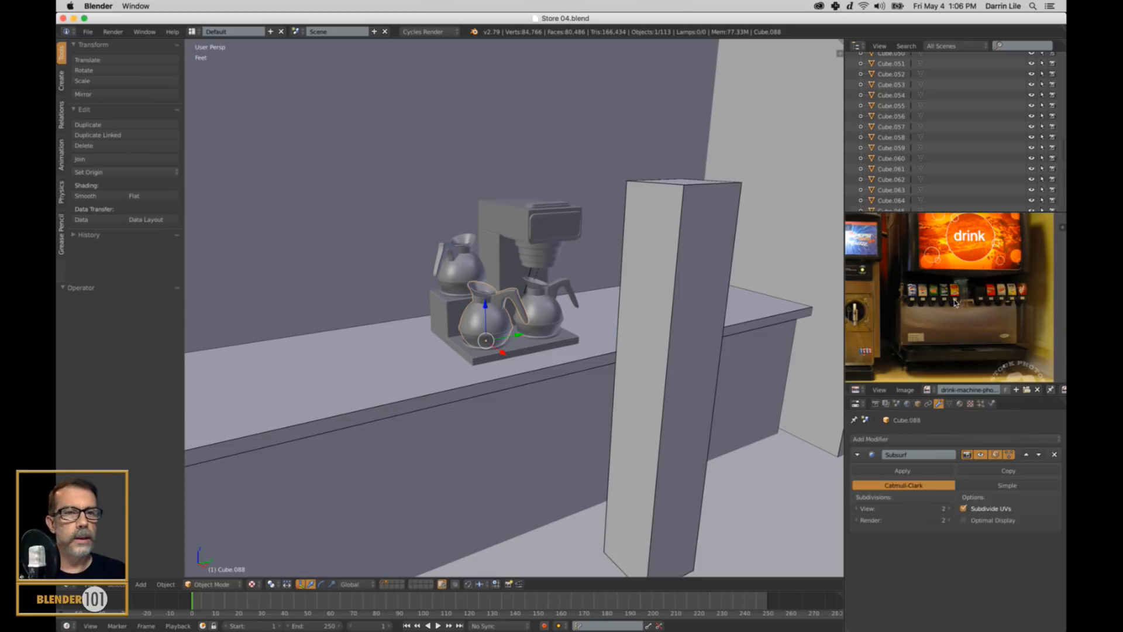
scroll(398, 299, "down", 4)
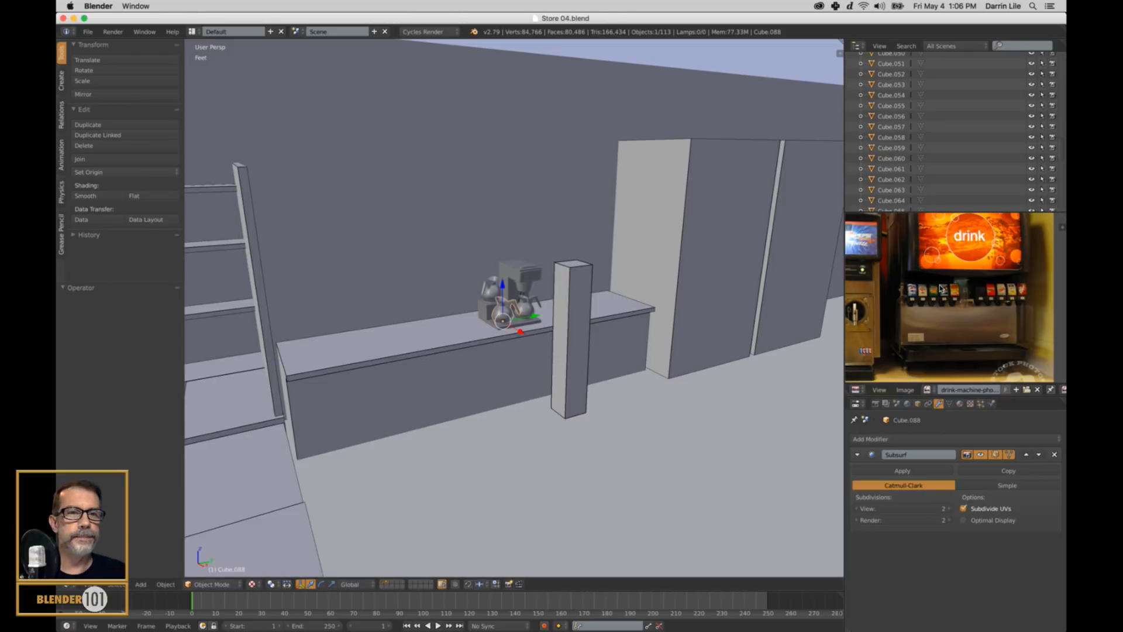
scroll(941, 289, "up", 1)
scroll(947, 280, "up", 1)
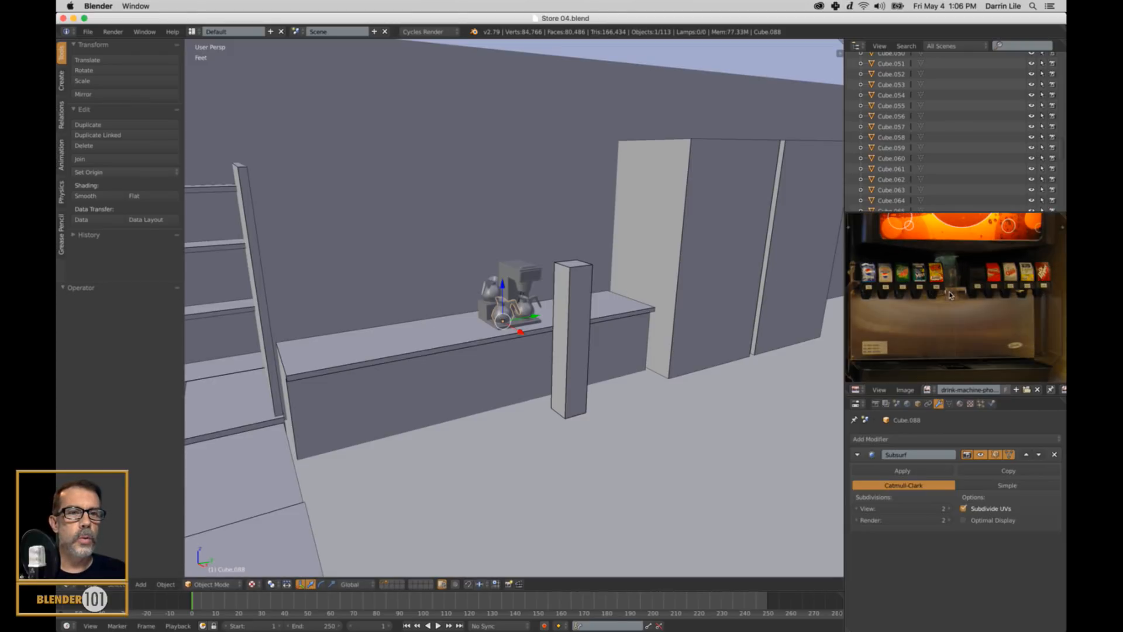
middle_click_drag(951, 296, 972, 404)
scroll(942, 290, "down", 3)
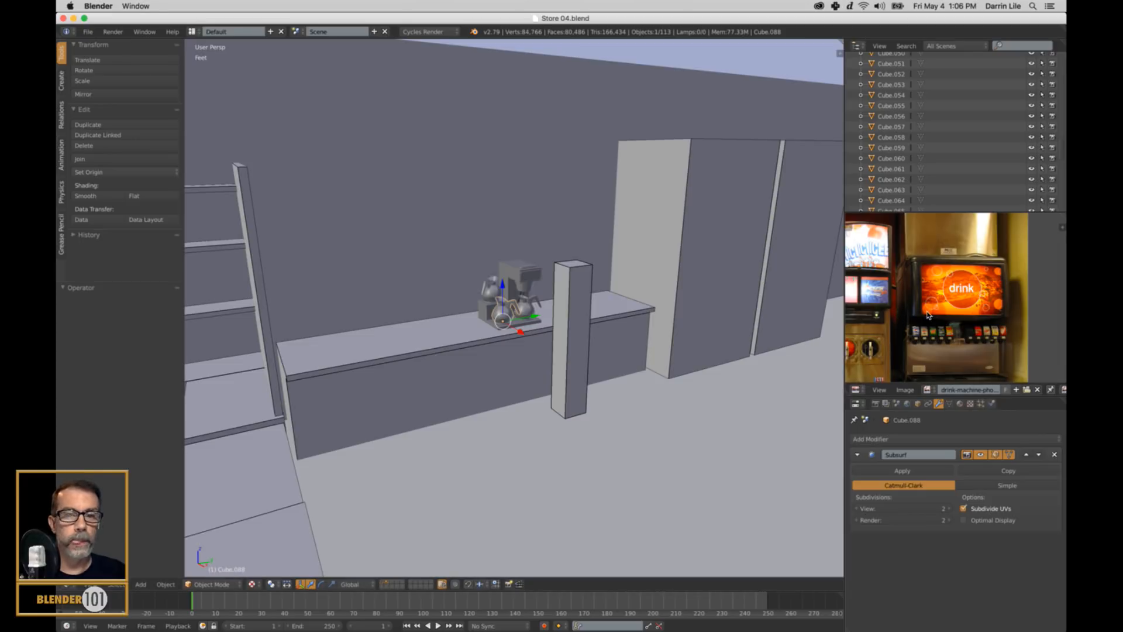
middle_click_drag(946, 321, 939, 305)
middle_click_drag(641, 365, 642, 359, "shift")
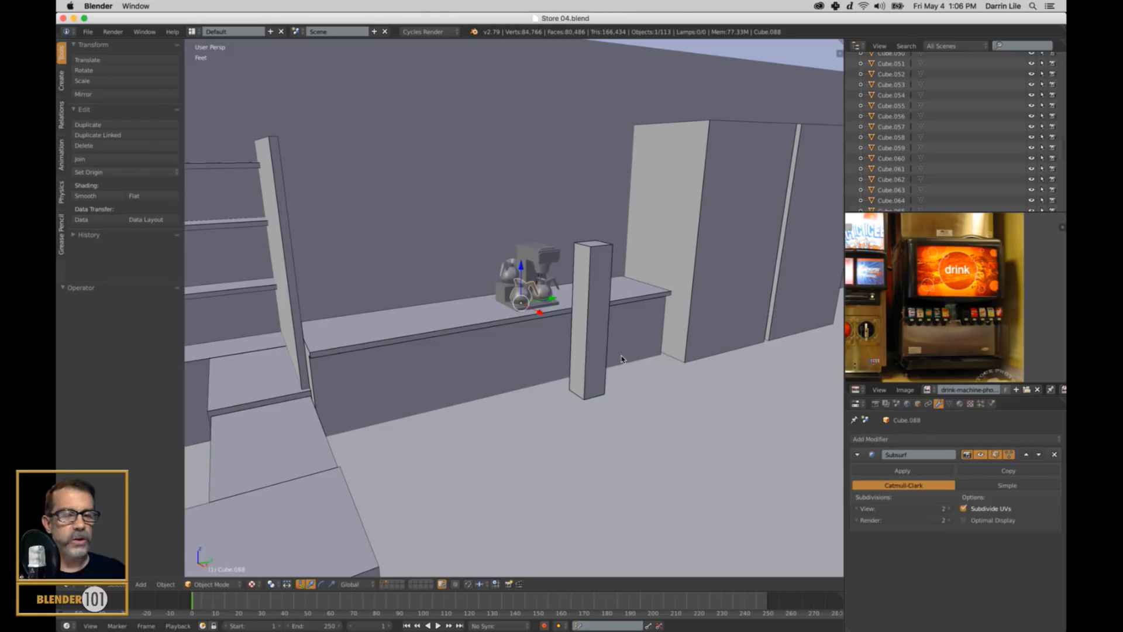
Step: Load coffee counter 3.jpg from the Environment folder as the reference image, browsing the files as thumbnails
left_click(905, 390)
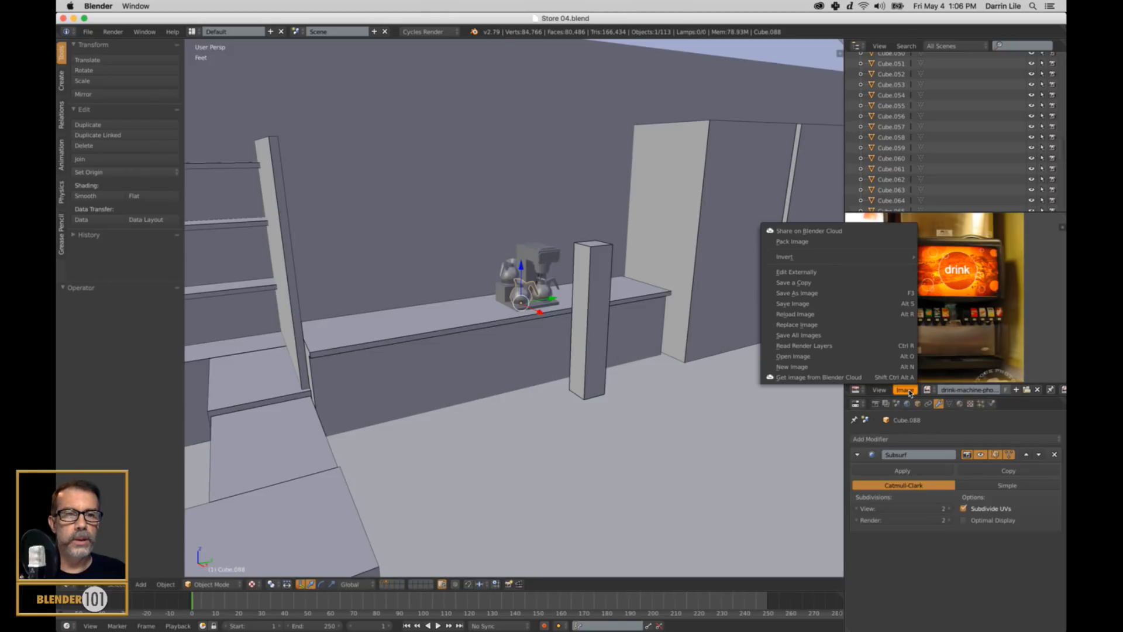
left_click(816, 356)
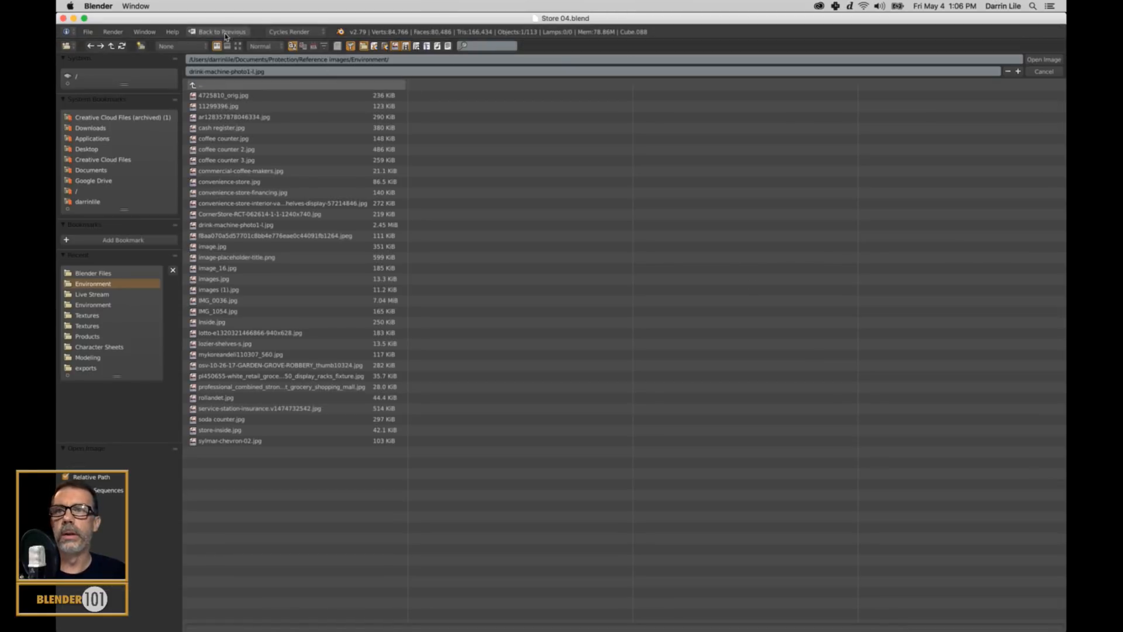
left_click(238, 47)
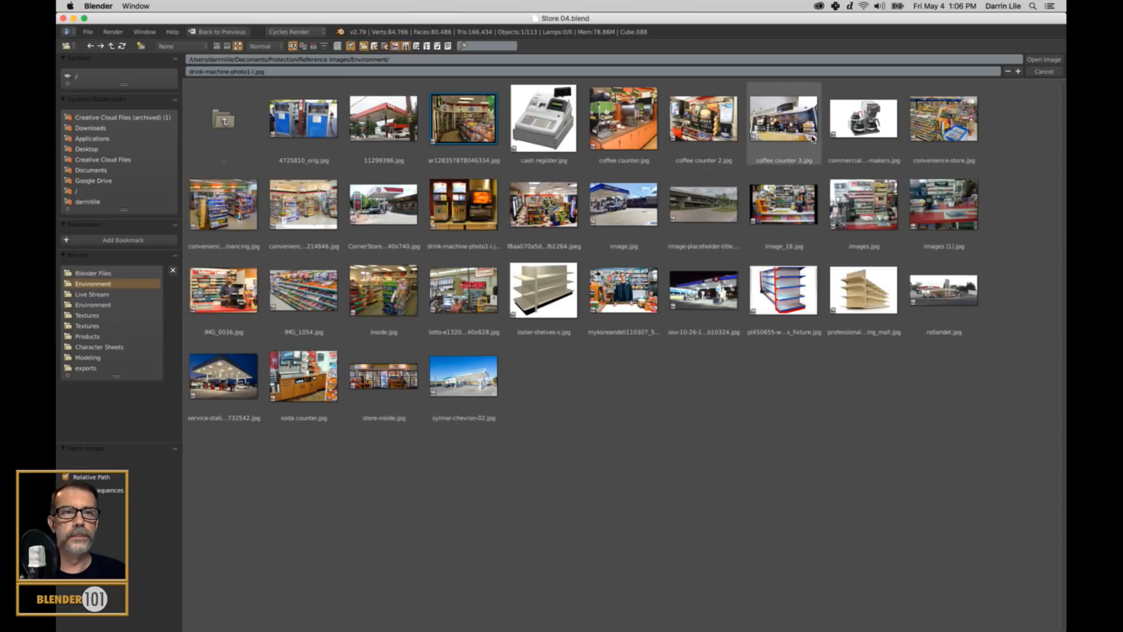
left_click(864, 120)
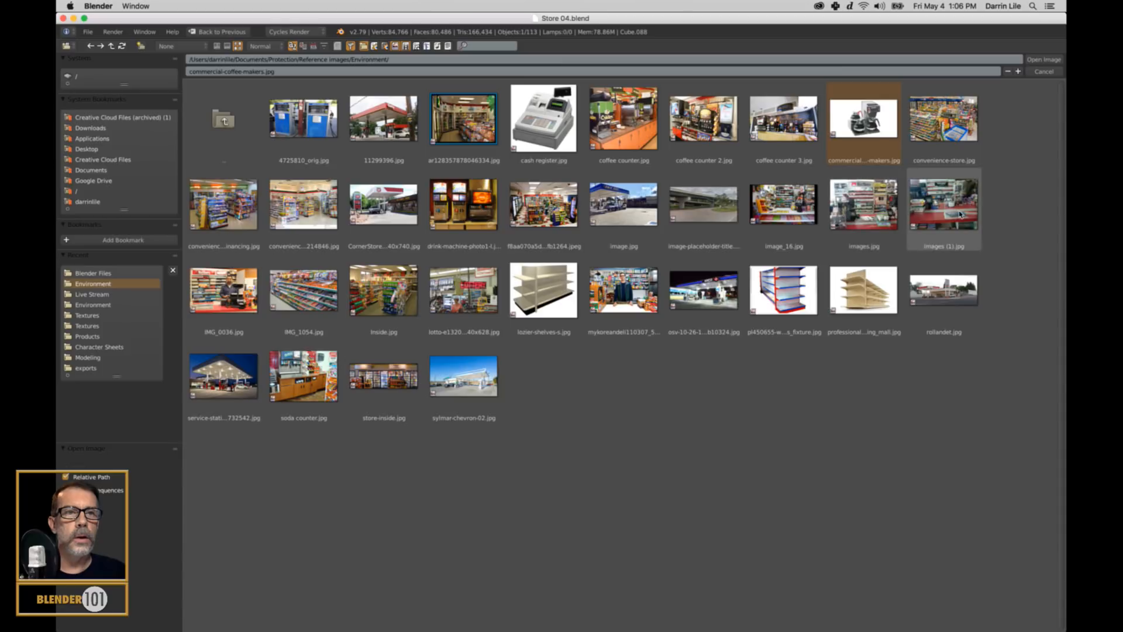
left_click(802, 123)
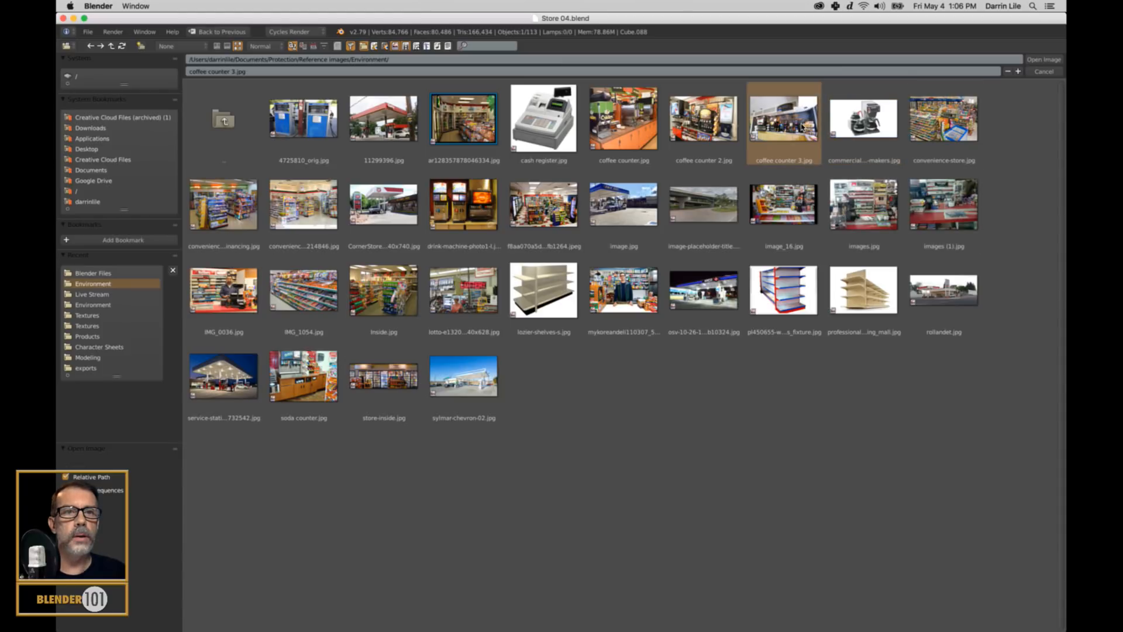
double_click(798, 126)
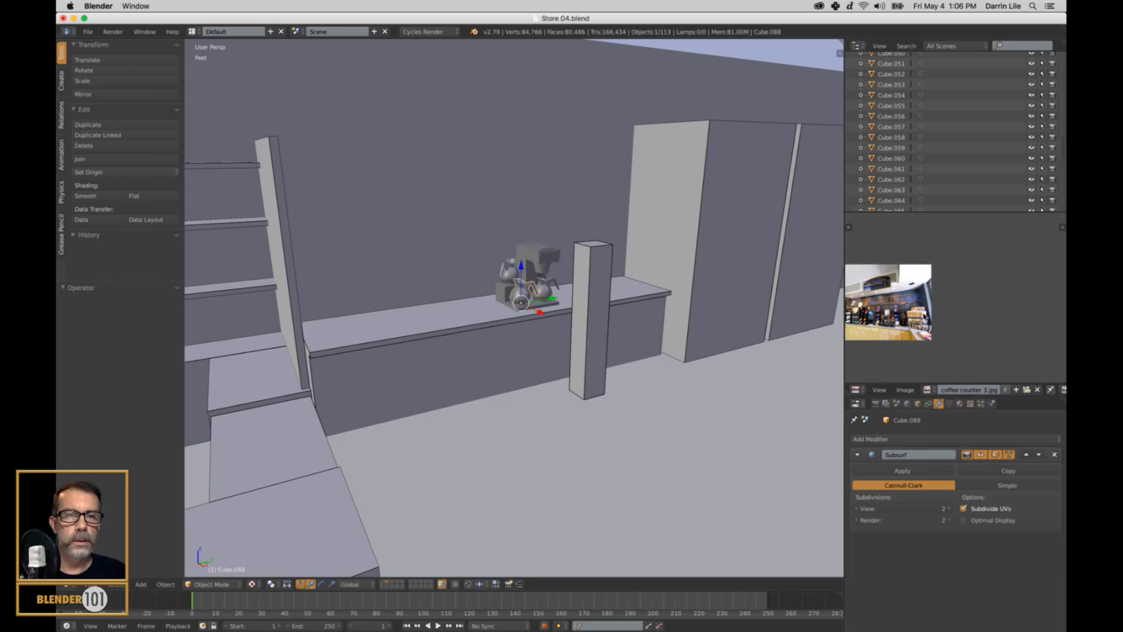
Step: Examine the machines along the counter in the reference photo in a maximized view, and restore the normal layout
key("ctrl+space")
scroll(796, 377, "up", 4)
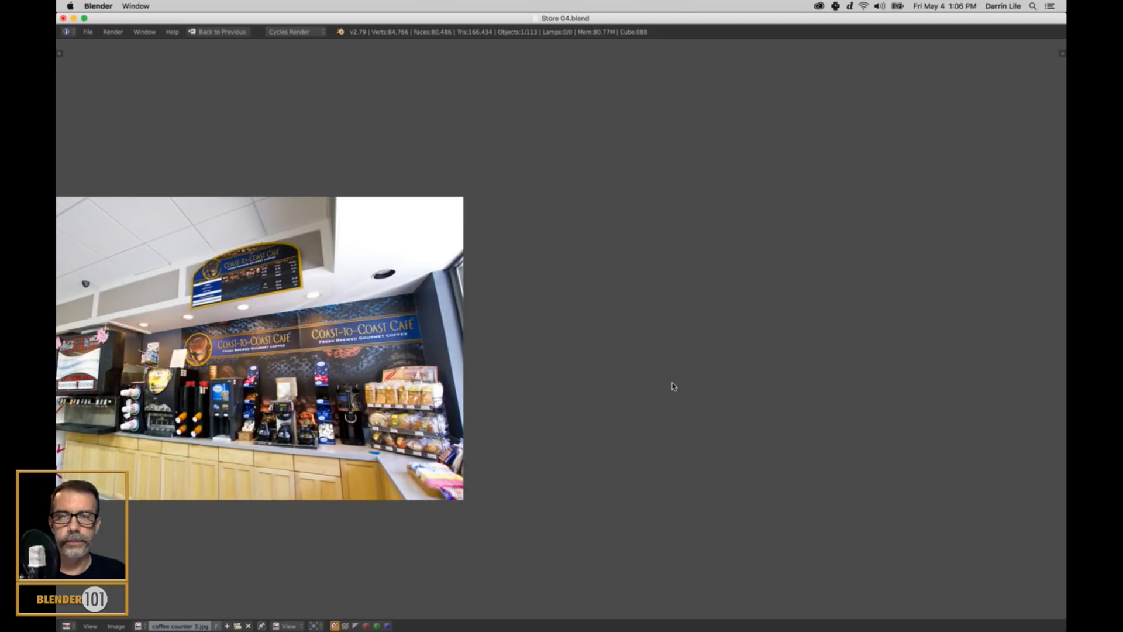
key("Home")
scroll(737, 384, "up", 3)
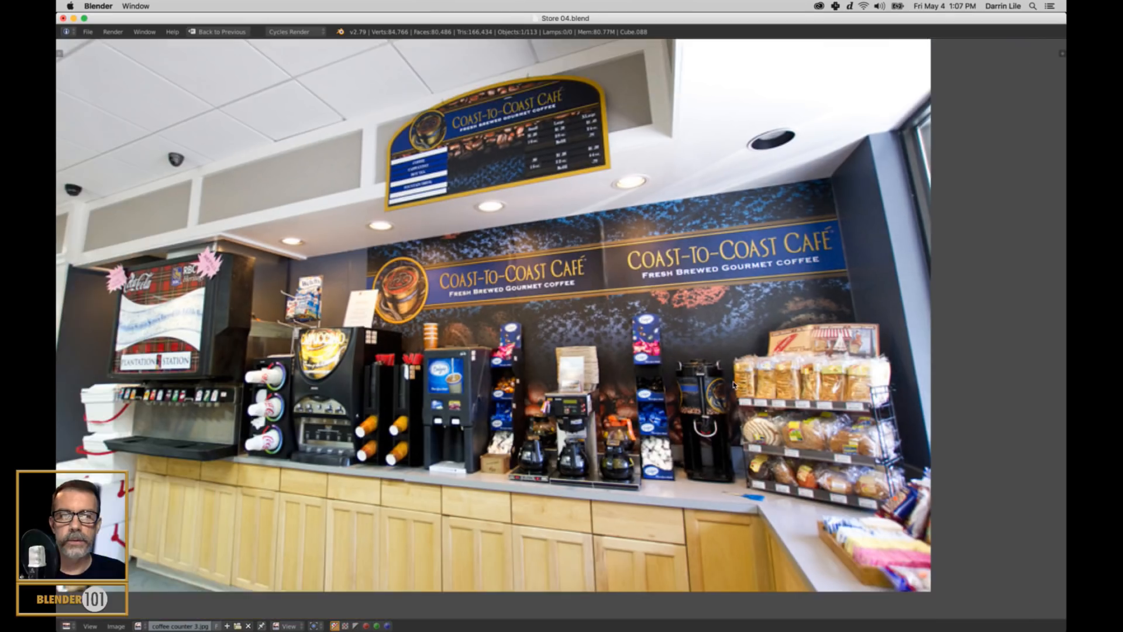
scroll(734, 384, "up", 2)
scroll(705, 422, "up", 2)
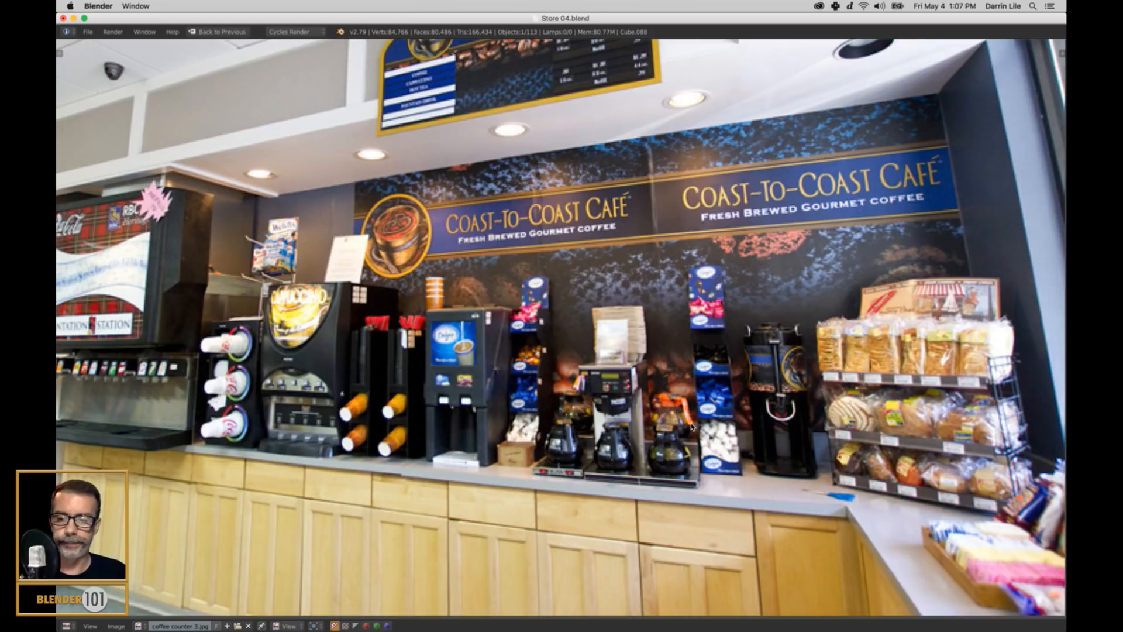
key("ctrl+Up")
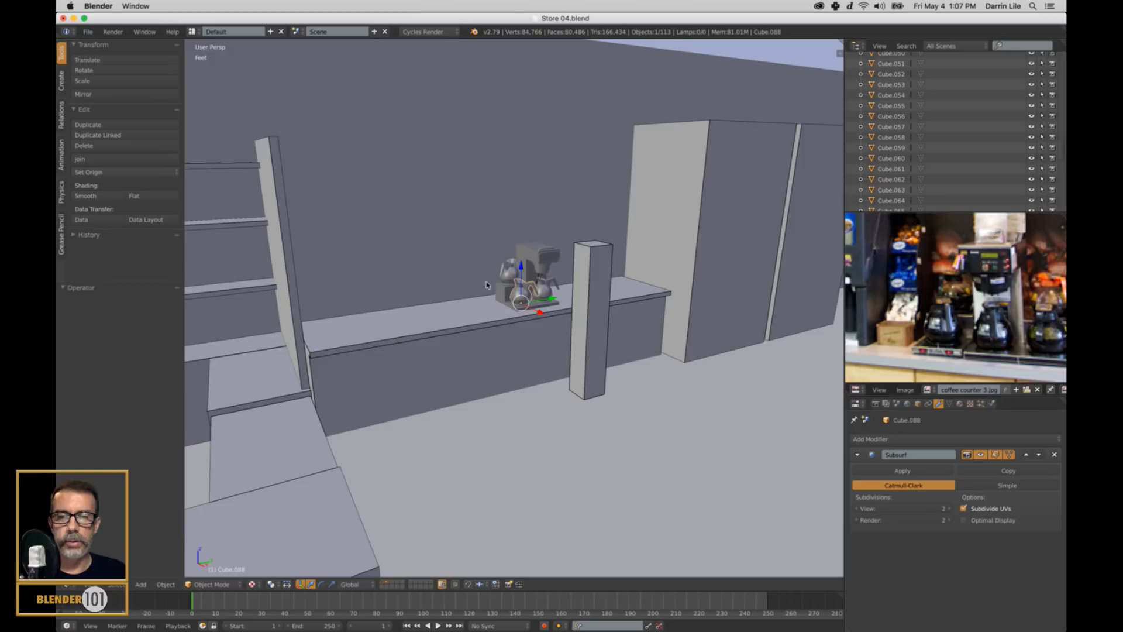
Step: Show only the coffee machine objects in the 3D view, frame the machine and deselect everything
key("shift+h")
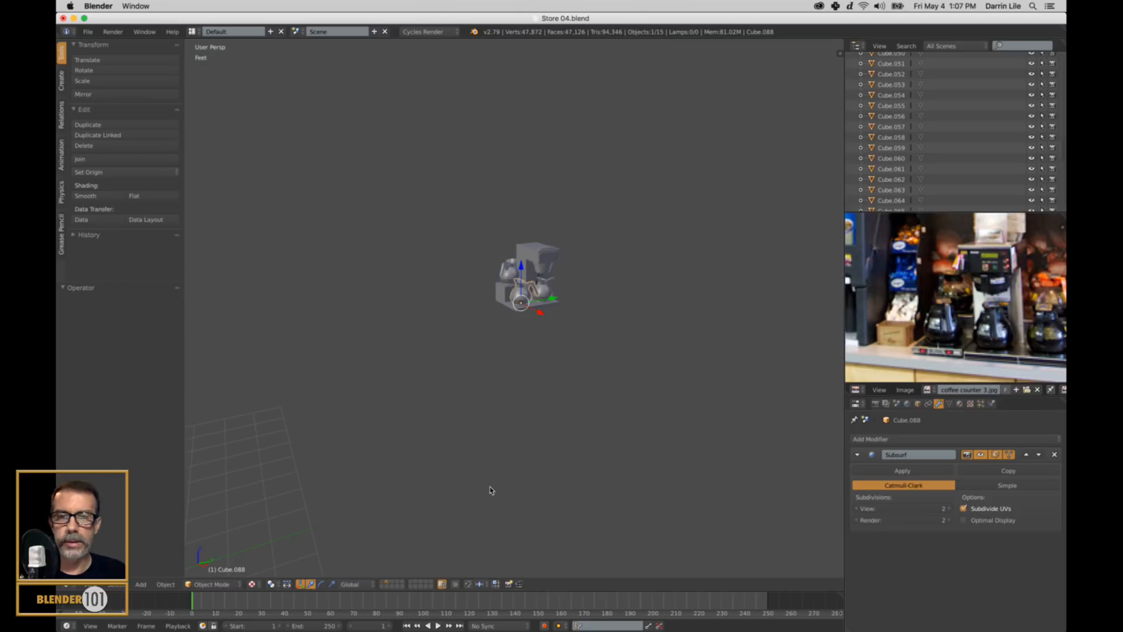
key("KP_Decimal")
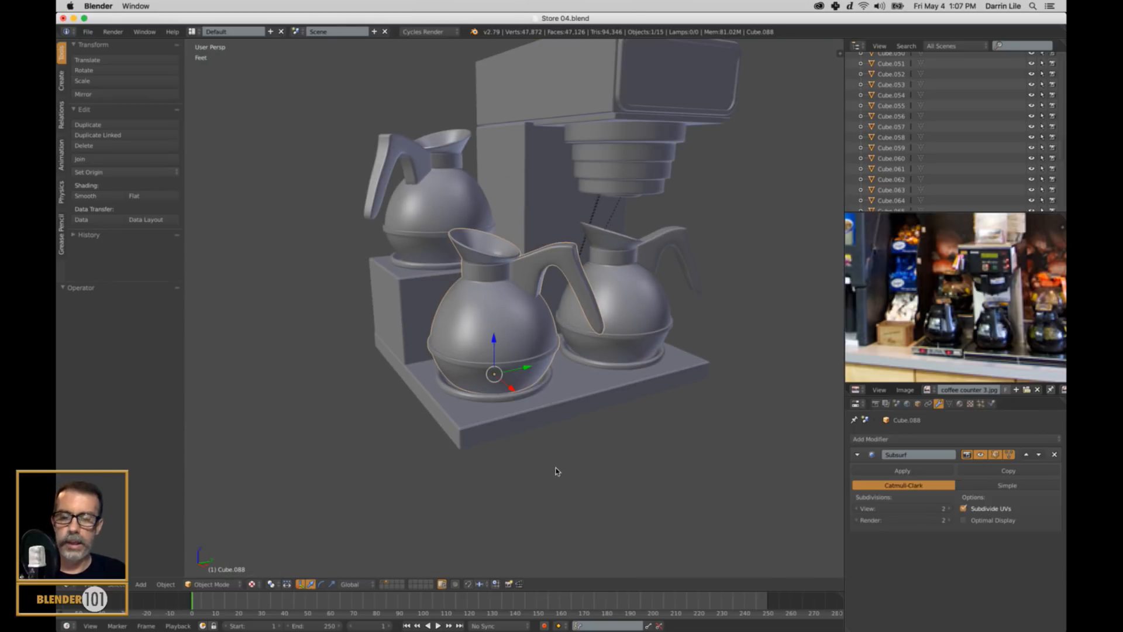
key("a")
scroll(573, 465, "down", 10)
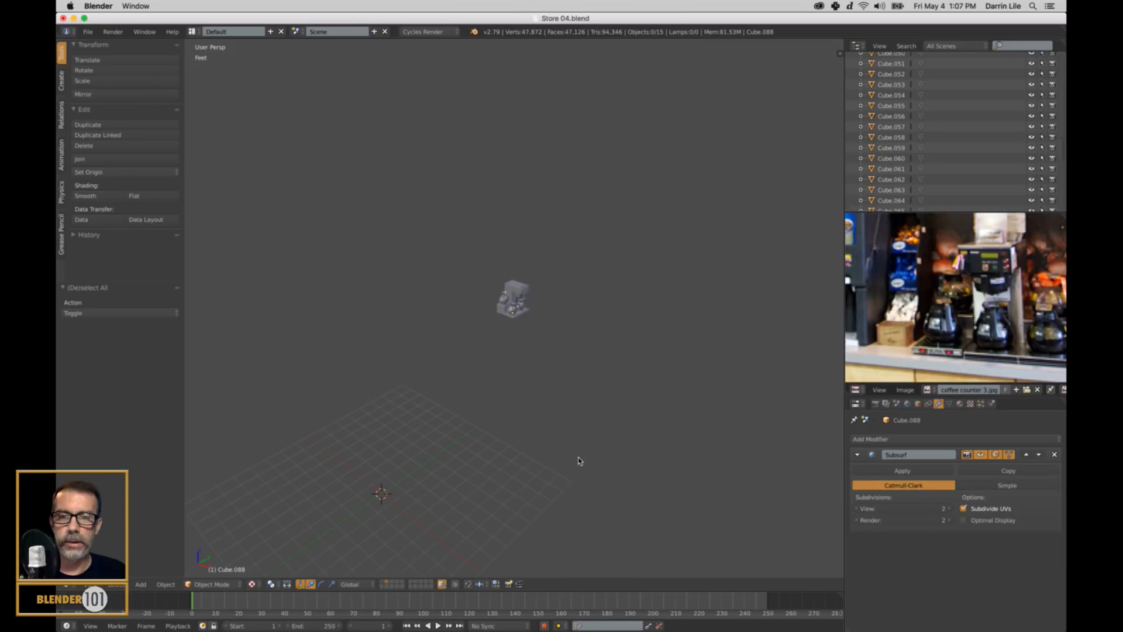
scroll(578, 461, "up", 5)
scroll(578, 461, "up", 8)
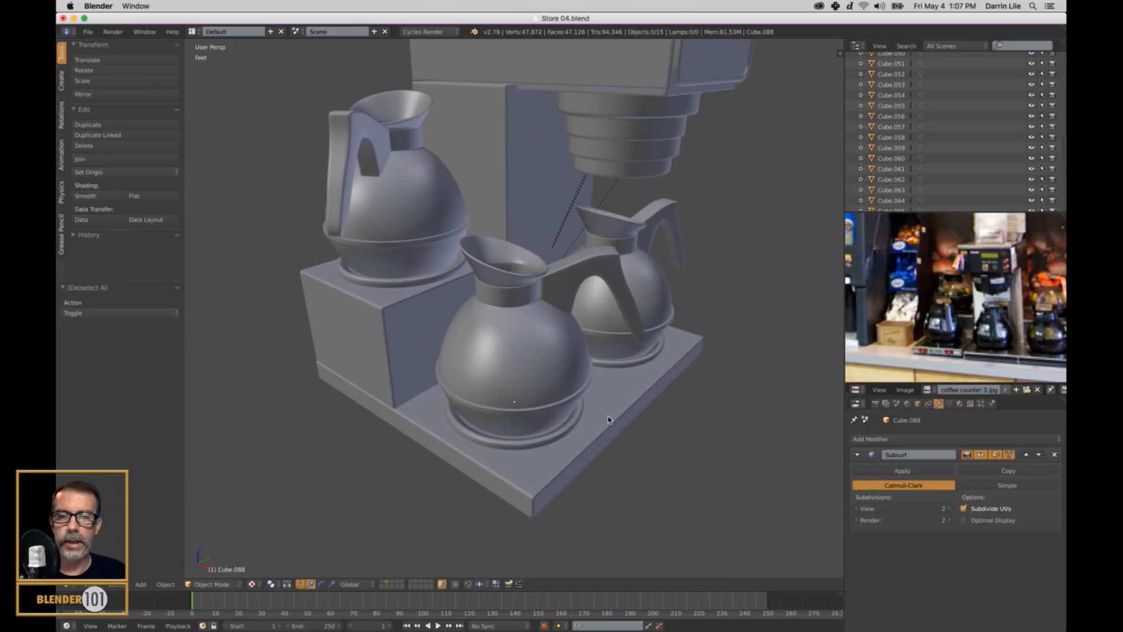
middle_click_drag(602, 417, 576, 420)
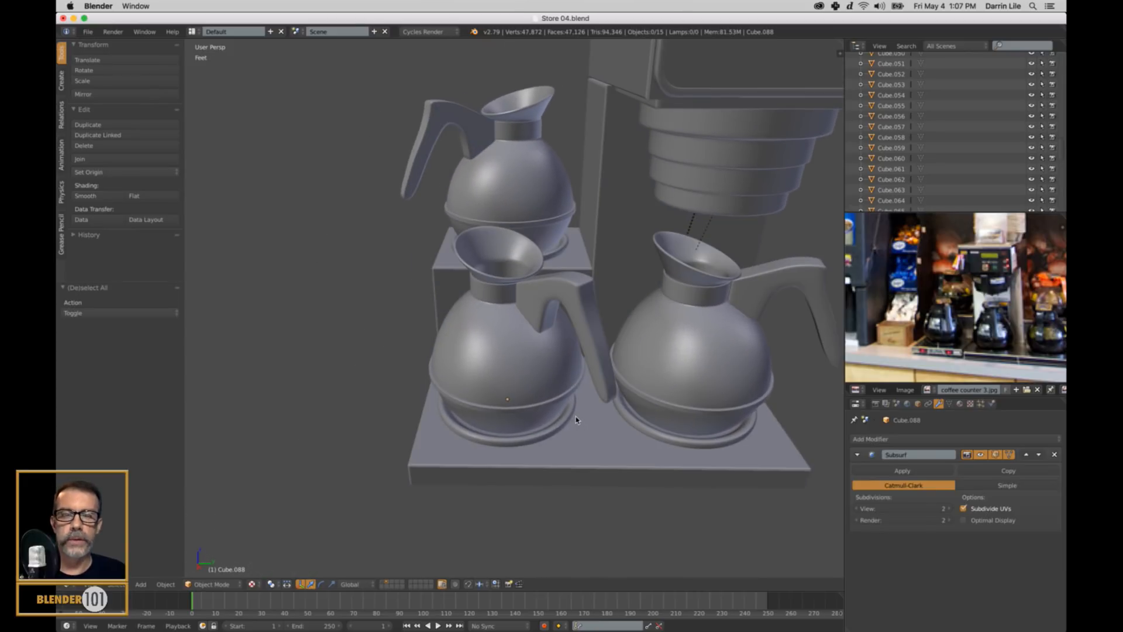
scroll(575, 419, "down", 5)
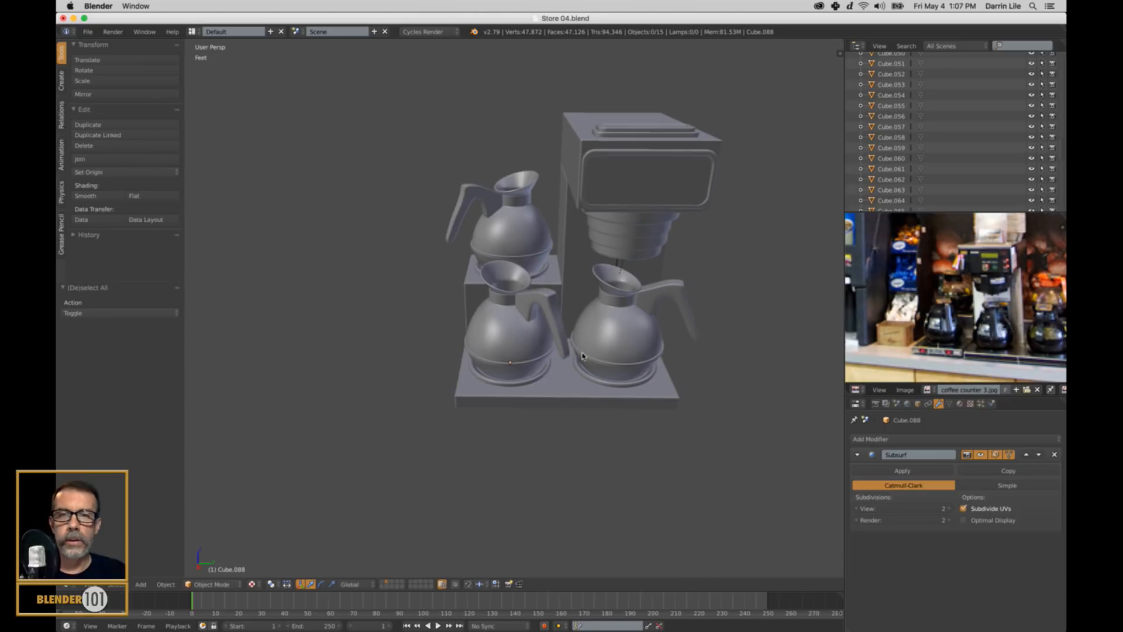
Step: Select the box under the rear carafe and display the machine in front orthographic wireframe view
right_click(556, 285)
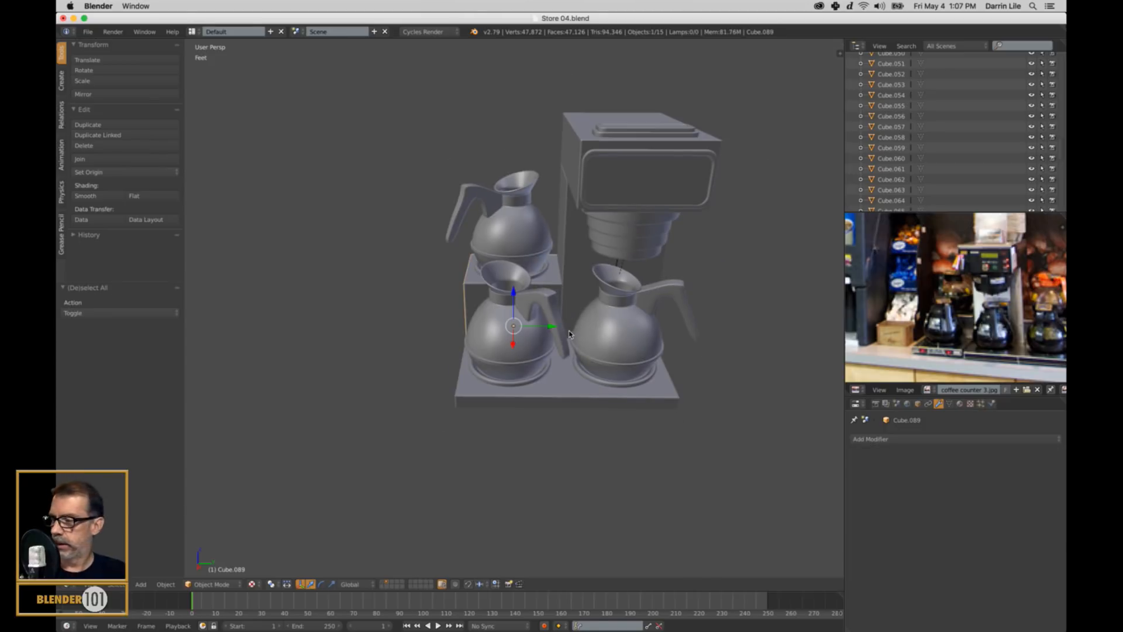
key("KP_1")
key("z")
middle_click_drag(510, 368, 523, 343, "shift")
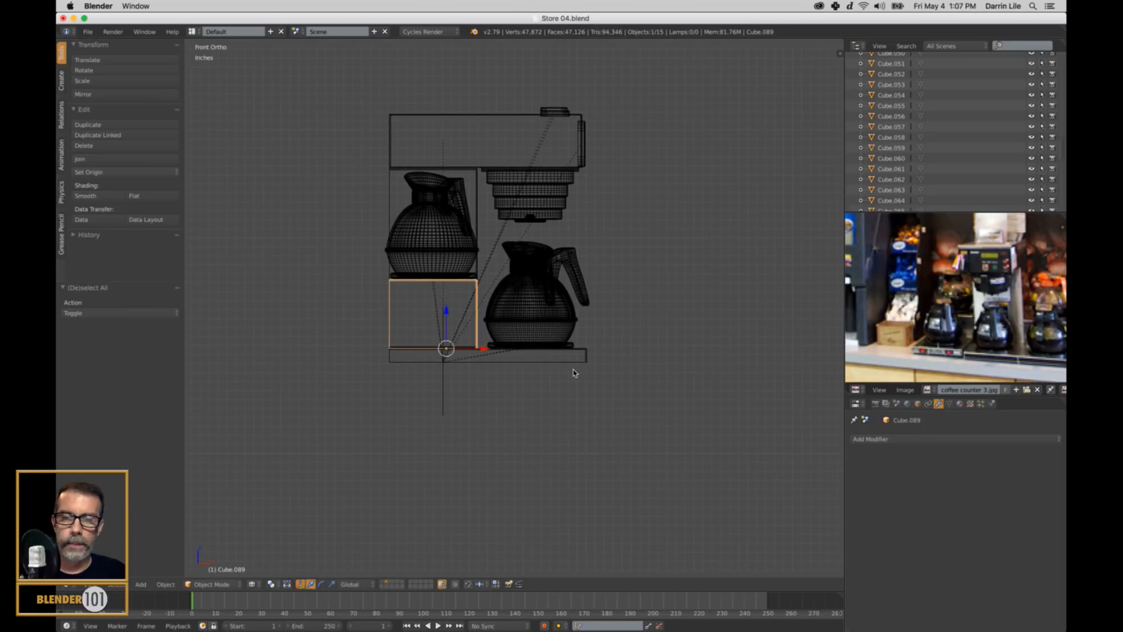
Step: Select the Coffee Machine empty and review the objects parented to it in the outliner
right_click(445, 390)
scroll(893, 148, "up", 15)
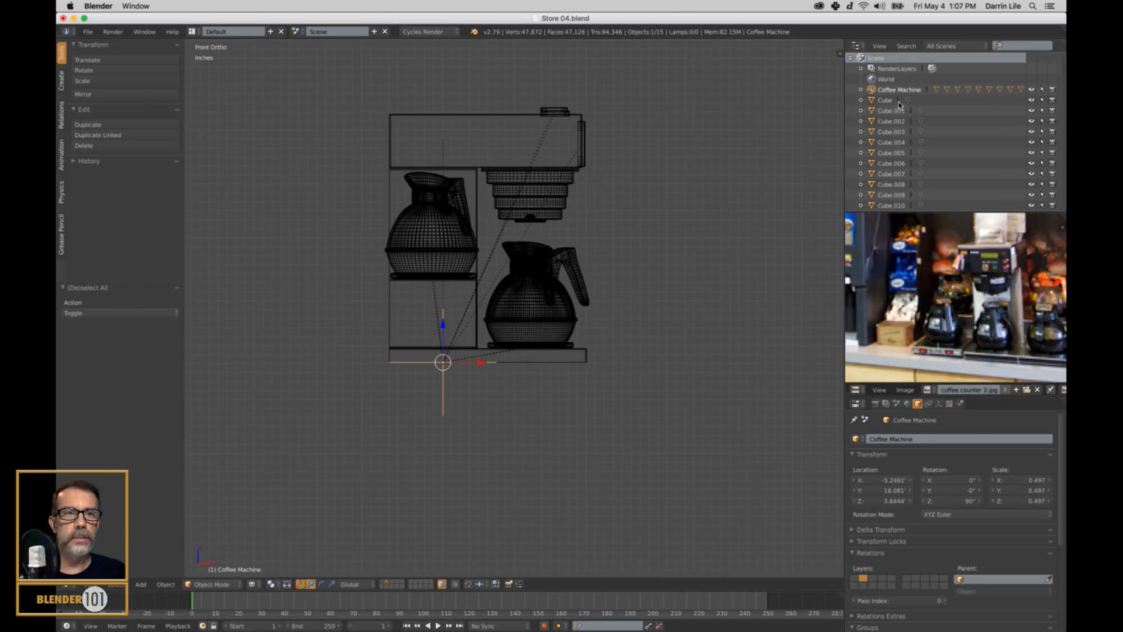
left_click(866, 89)
scroll(916, 120, "down", 20)
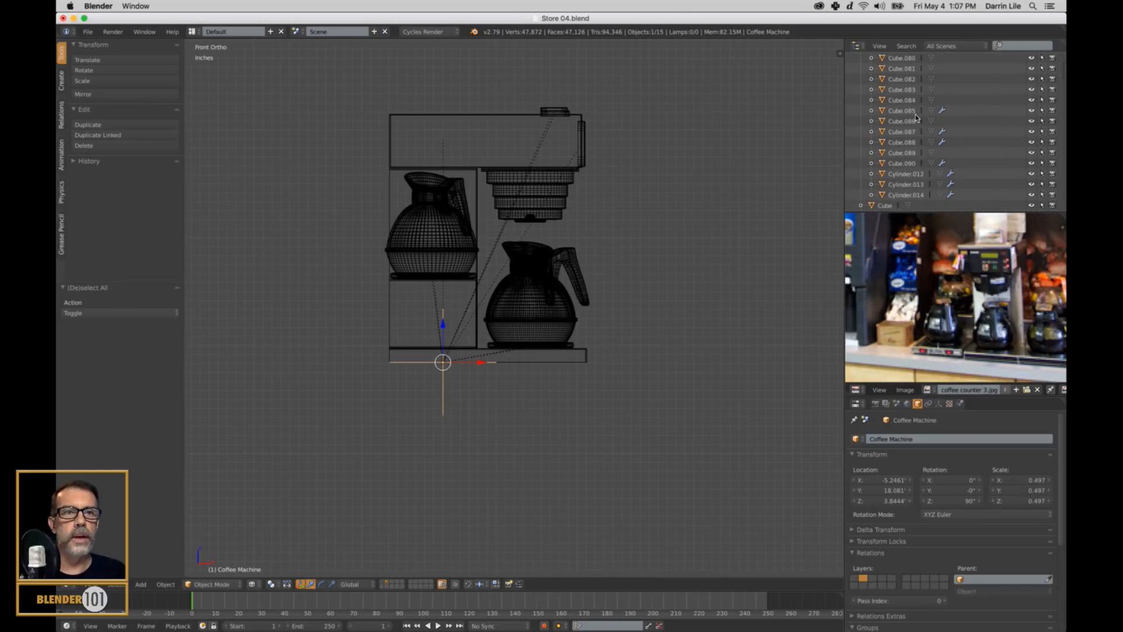
scroll(917, 119, "up", 3)
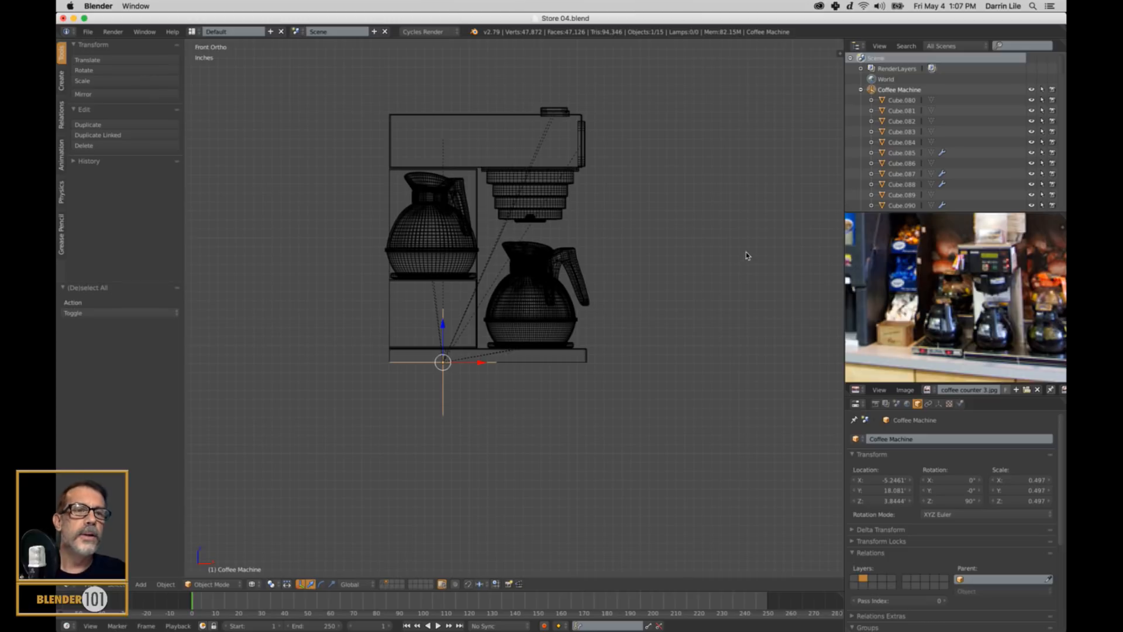
scroll(891, 144, "down", 2)
scroll(899, 149, "up", 2)
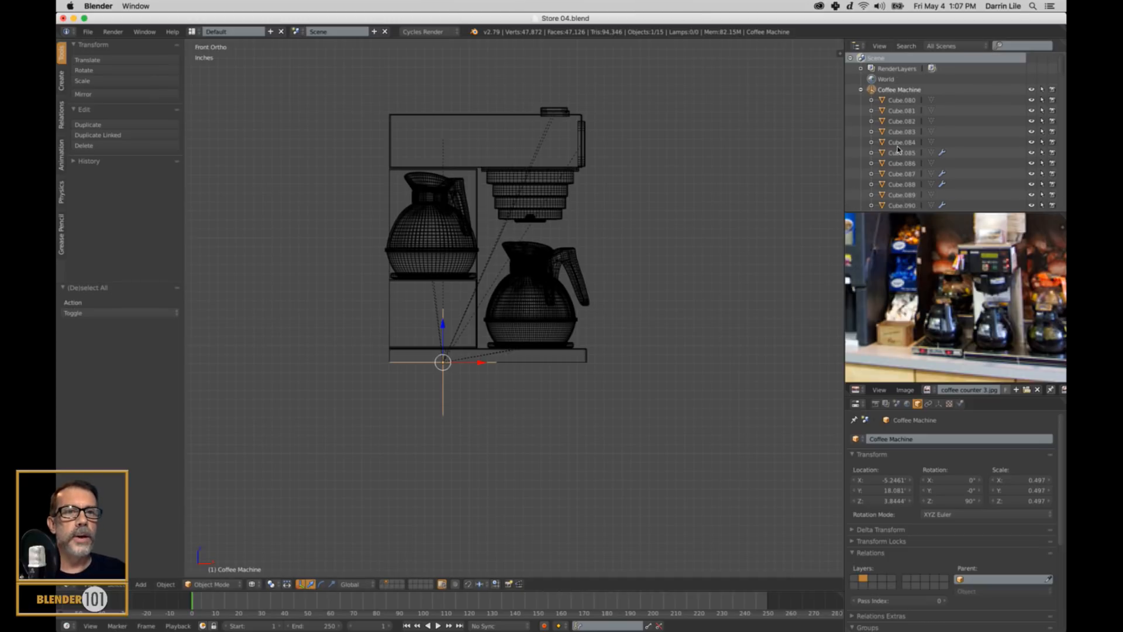
left_click(861, 90)
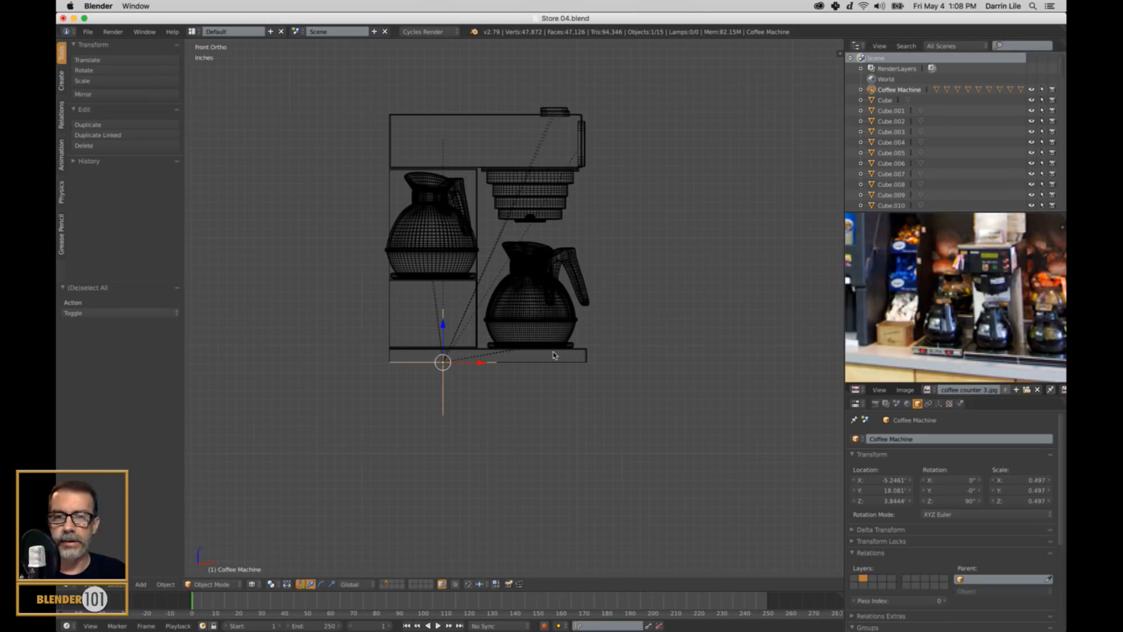
Step: Duplicate the box under the rear carafe, leaving the copy at the original position
middle_click_drag(605, 340, 585, 348, "shift")
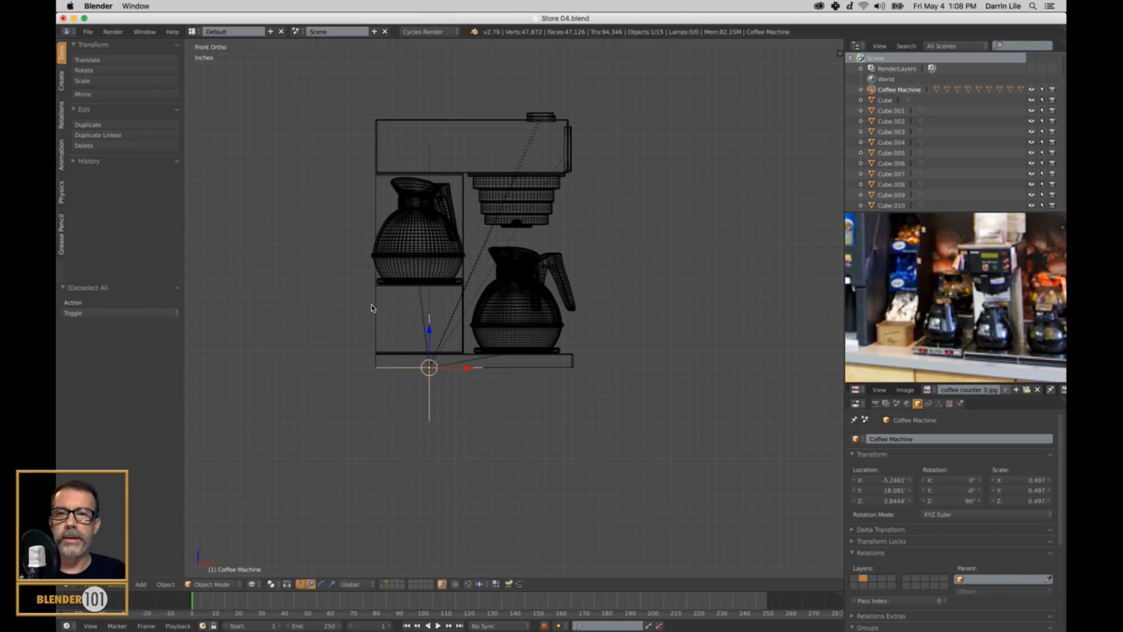
right_click(382, 285)
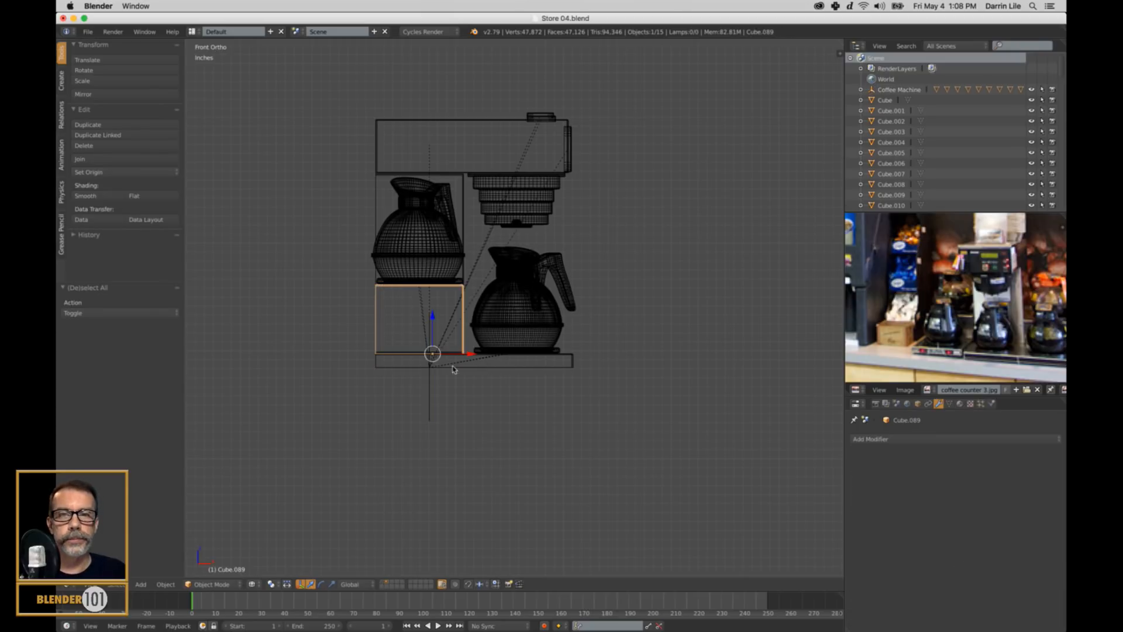
key("shift+d")
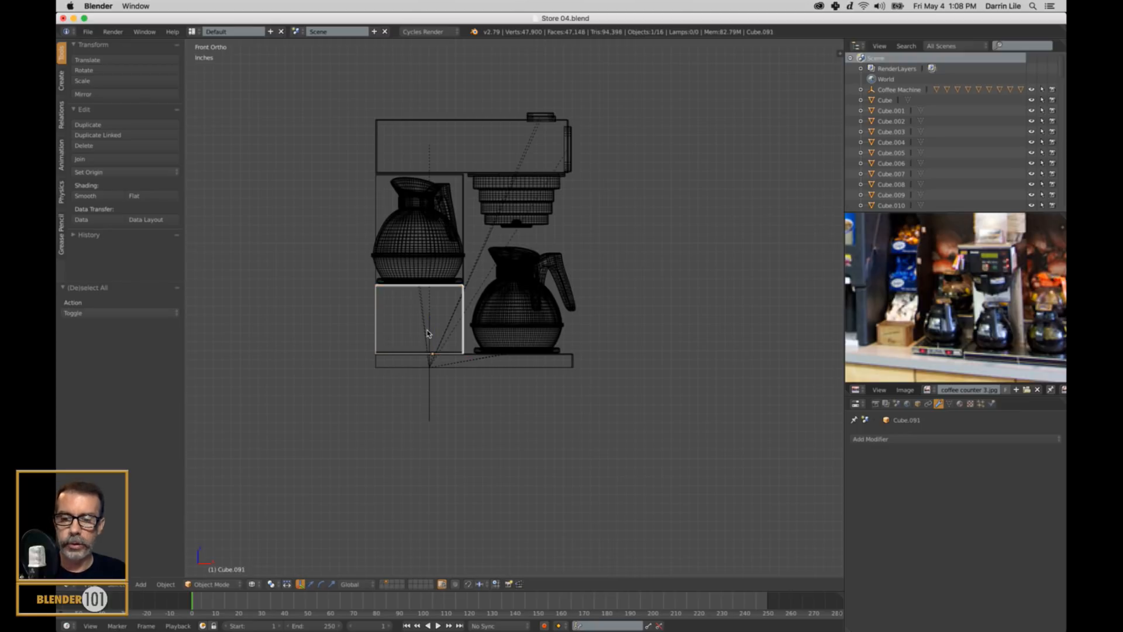
key("x")
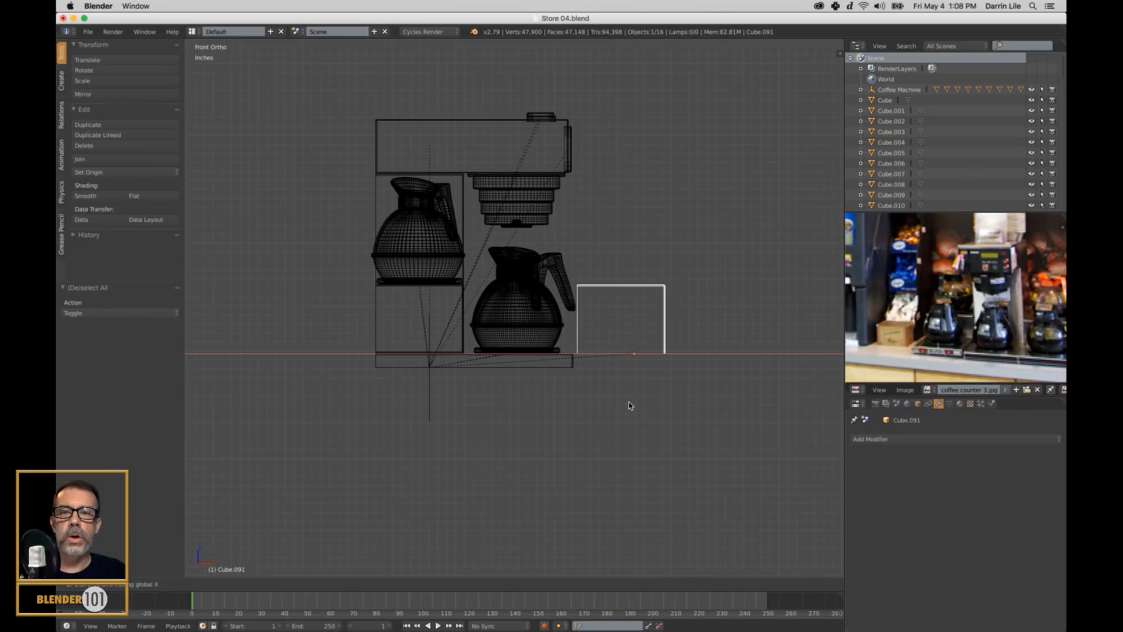
right_click(630, 402)
Step: Move the copied box about 1.99 ft along the Y axis so it stands beside the coffee machine
middle_click_drag(654, 351, 479, 371)
key("KP_3")
left_click_drag(380, 371, 592, 374)
scroll(591, 374, "down", 2)
mouse_move(591, 368)
middle_mouse_down()
mouse_move(592, 359)
mouse_move(581, 366)
mouse_move(596, 363)
middle_mouse_up()
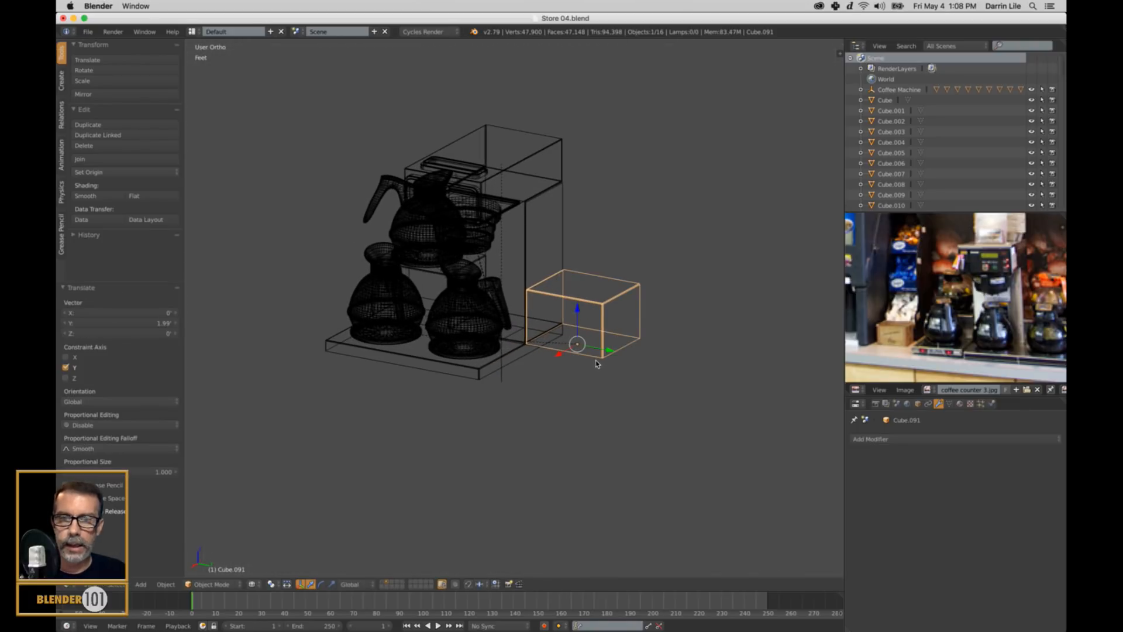
Step: Duplicate the base slab under the coffee machine and move the copy about 1.98 ft along the Y axis
right_click(497, 369)
middle_click_drag(497, 369, 547, 381)
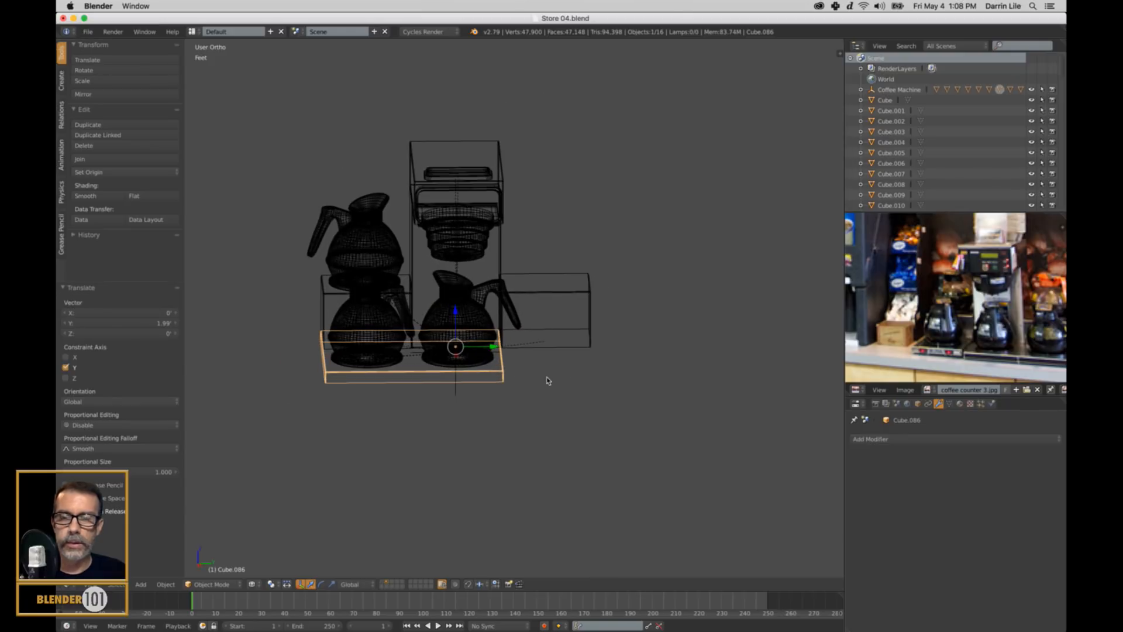
key("KP_3")
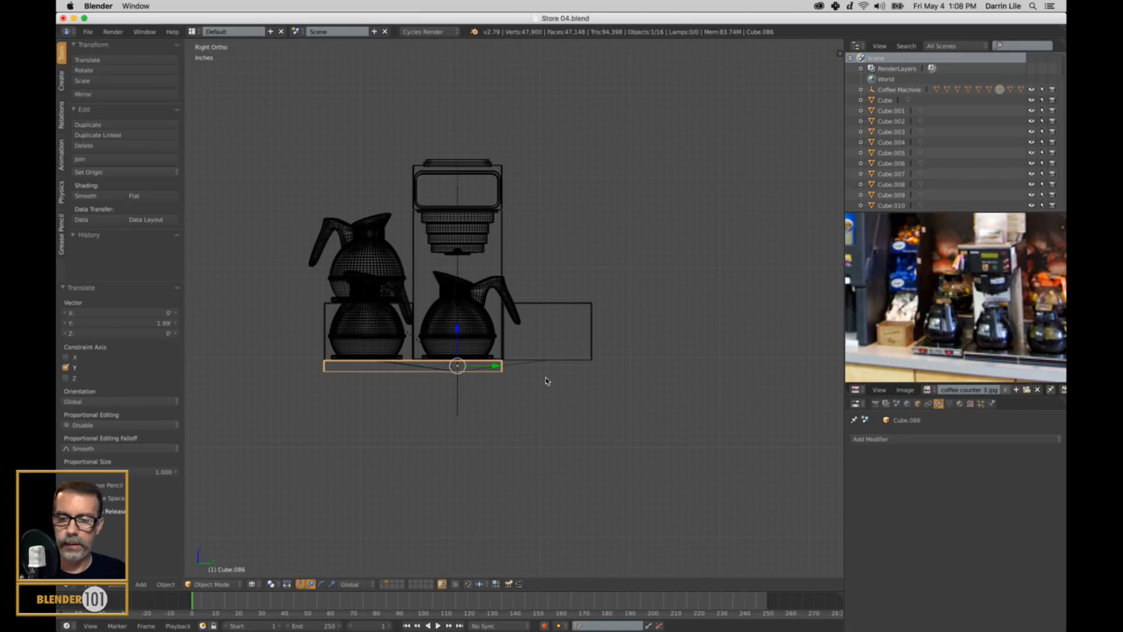
key("shift+d")
key("y")
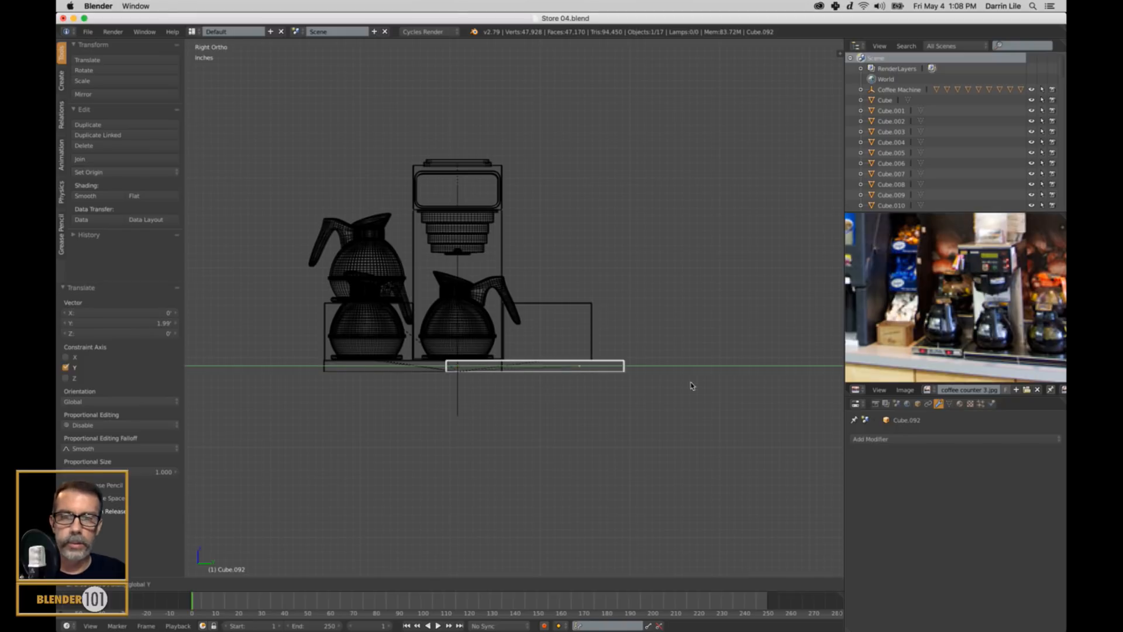
left_click(724, 391)
Step: Shorten the copied base slab by moving its outer end vertices inward along Y until flush with the copied box above it
scroll(724, 391, "up", 3)
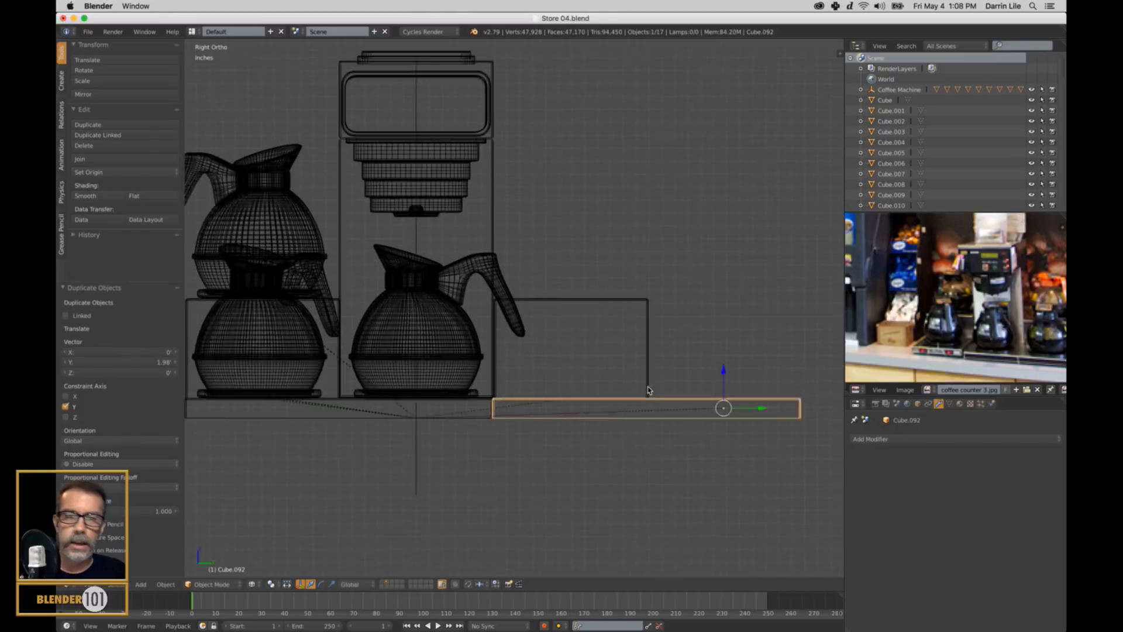
middle_click_drag(714, 407, 686, 366, "shift")
left_click_drag(773, 387, 775, 391)
middle_click_drag(775, 391, 604, 376, "shift")
key("Tab")
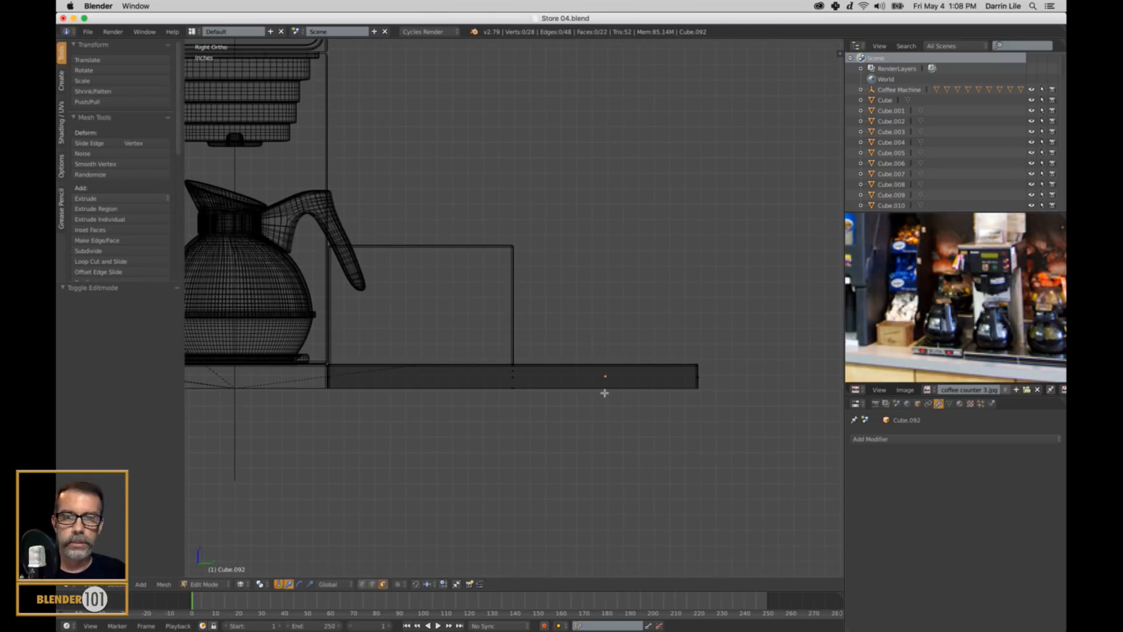
key("a")
key("a")
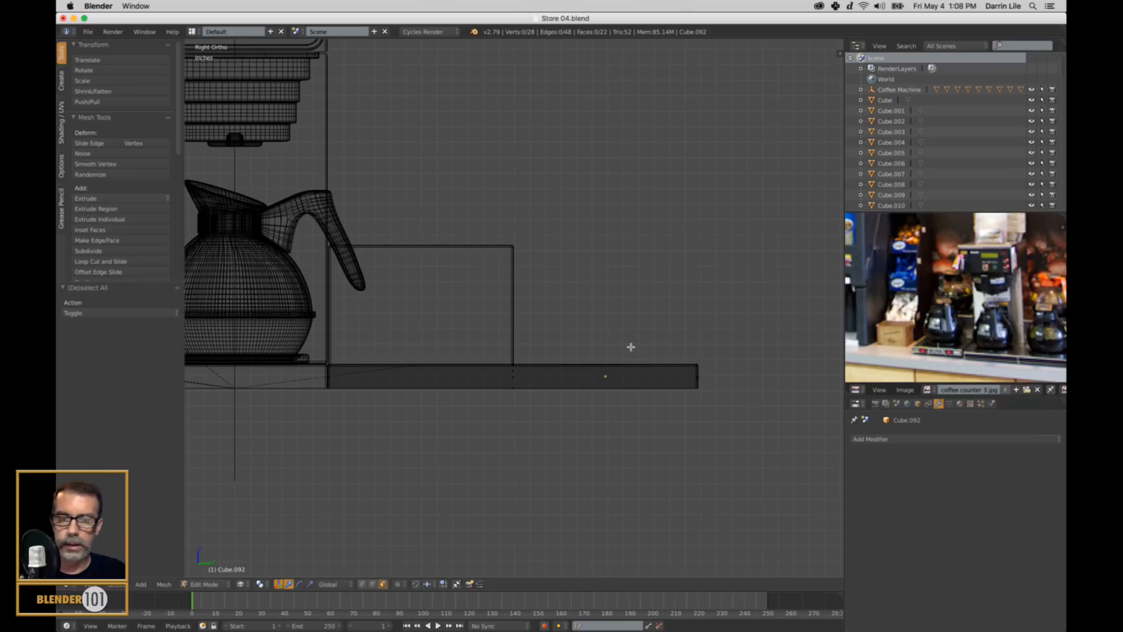
left_click_drag(629, 346, 755, 412, "ctrl")
left_click_drag(734, 377, 552, 389)
key("Tab")
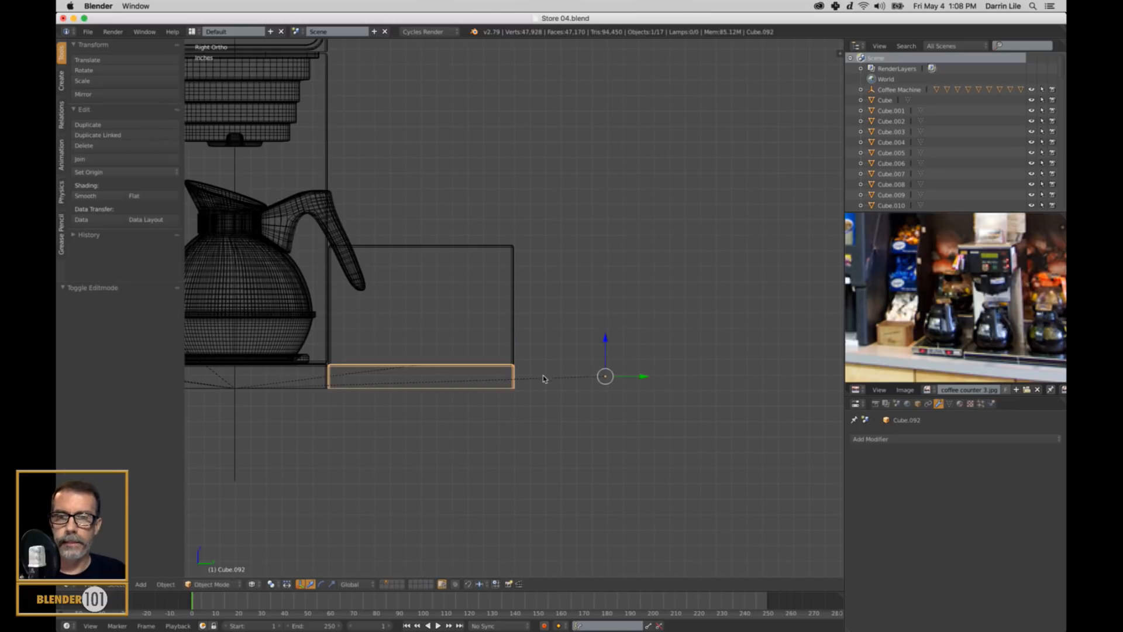
Step: Return to solid shading and select the left front carafe on the original base
key("z")
middle_click_drag(609, 366, 698, 327)
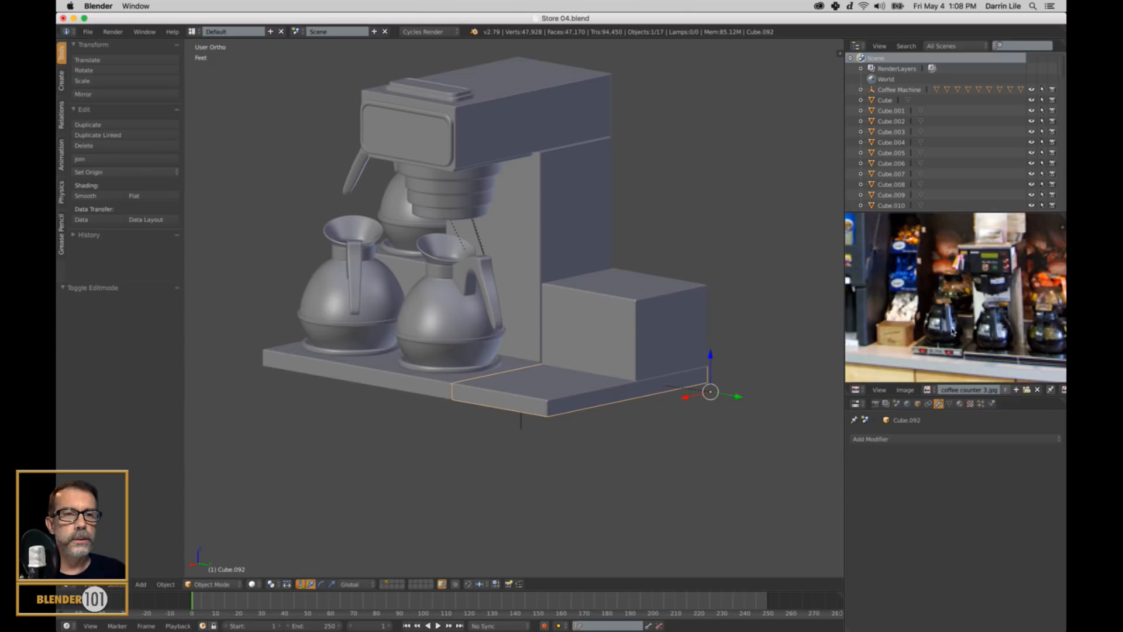
middle_click_drag(584, 393, 328, 348, "shift")
right_click(306, 344)
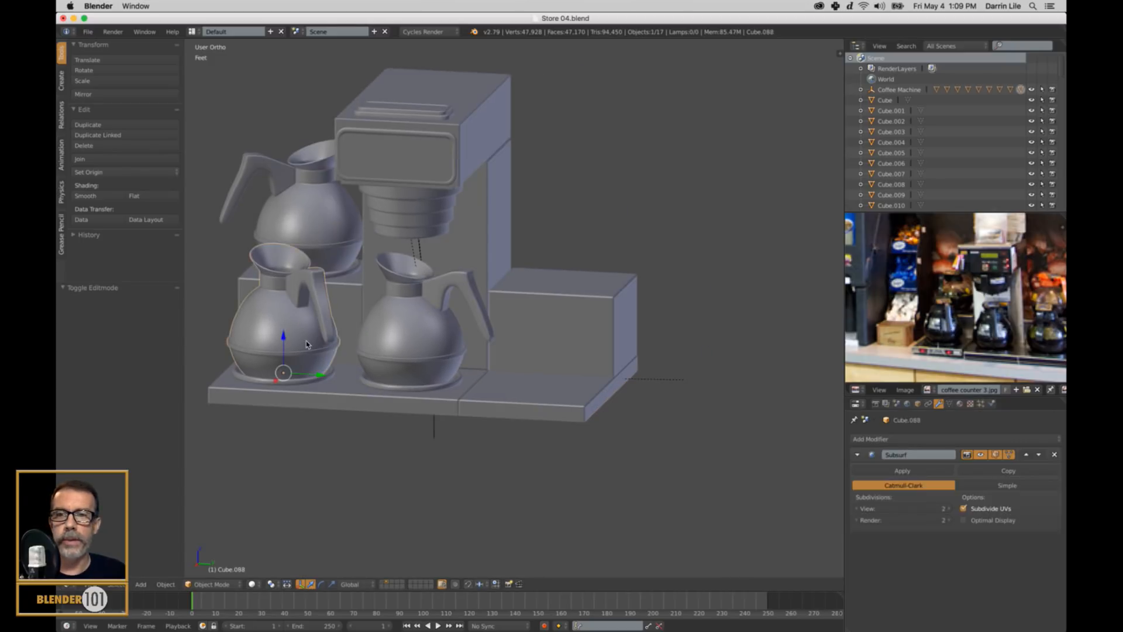
right_click(318, 228, "shift")
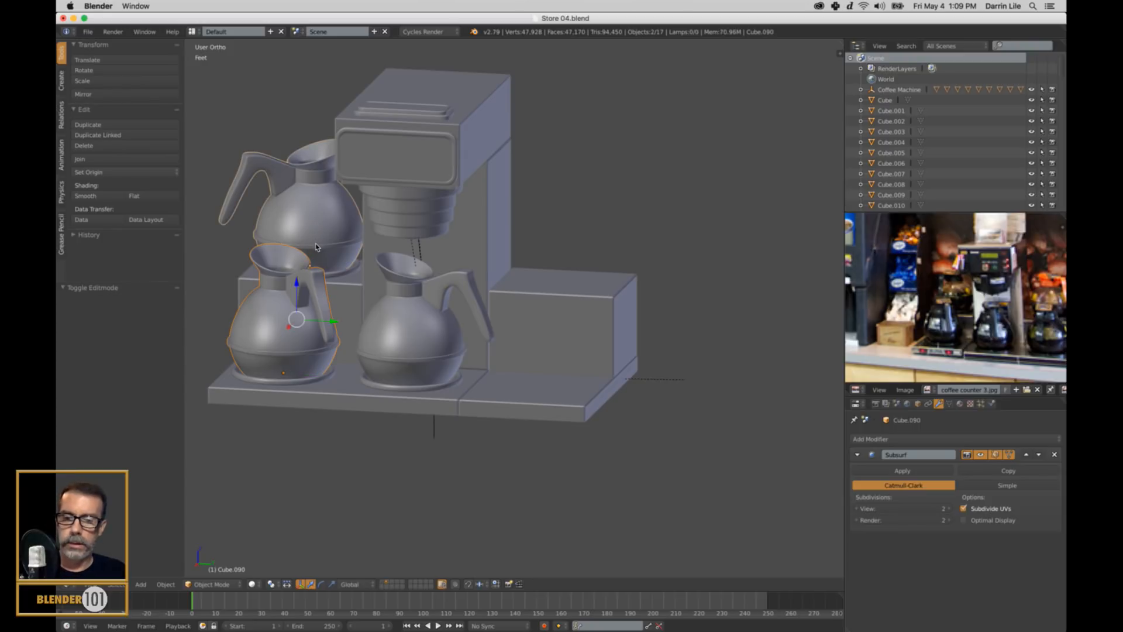
key("shift+d")
key("y")
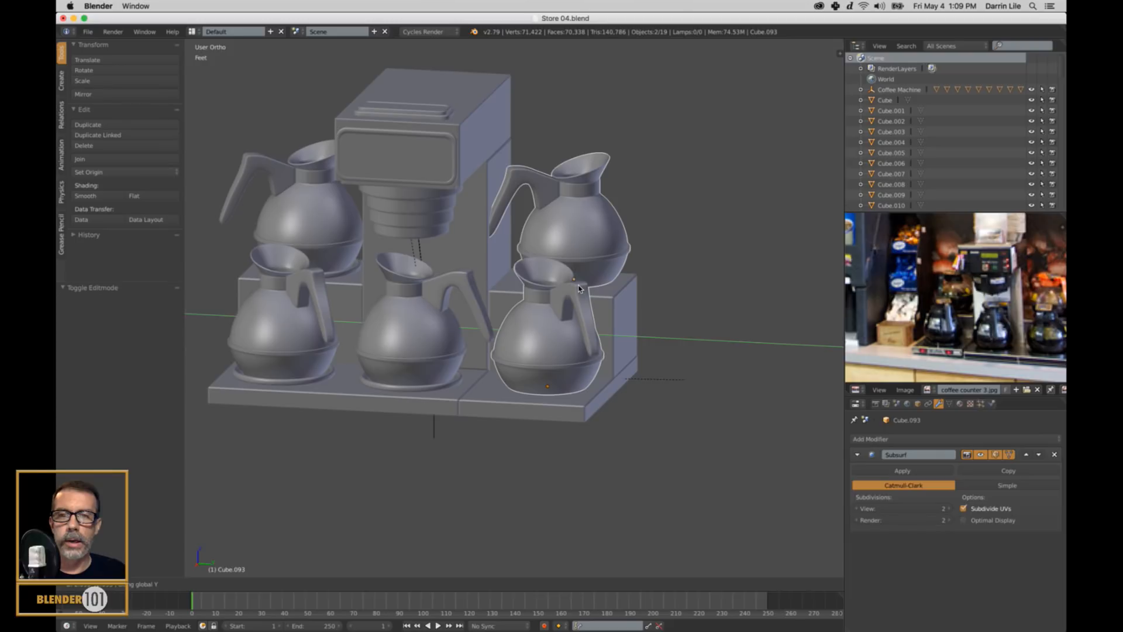
key("Escape")
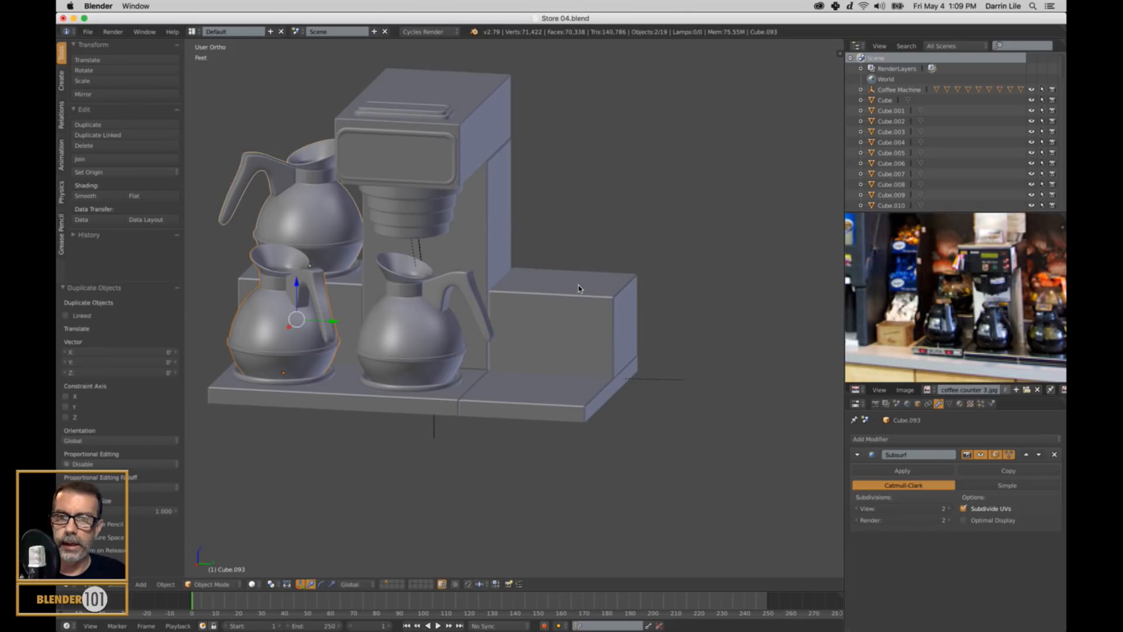
key("ctrl+z")
key("ctrl+z")
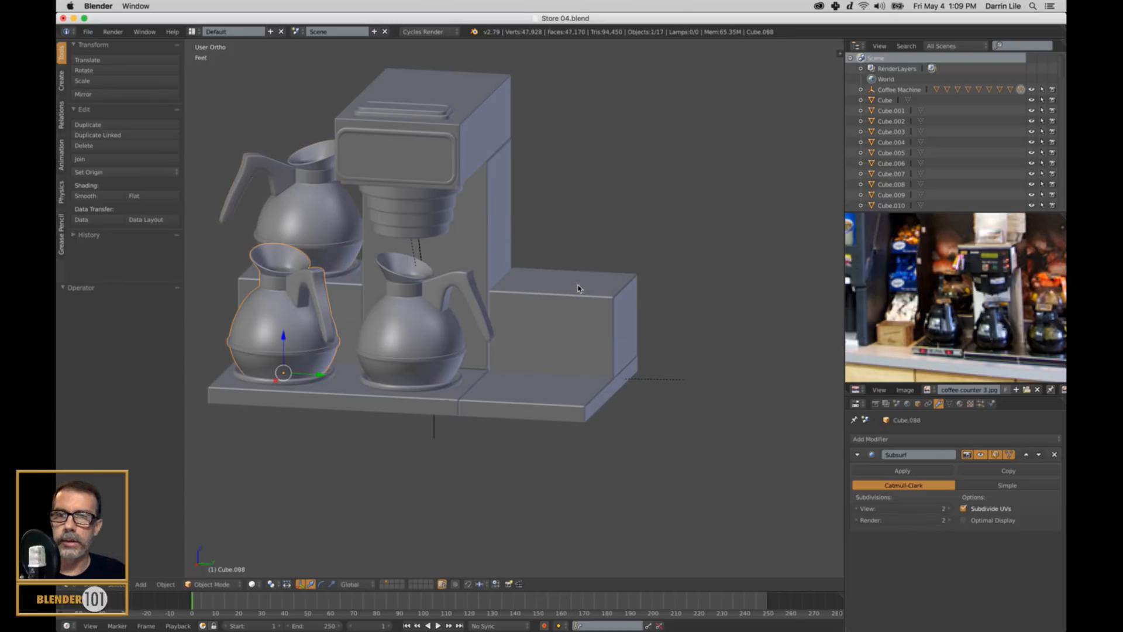
Step: Add the left rear carafe and both left warmer plates to the selection and display them in right orthographic wireframe view
right_click(314, 381, "shift")
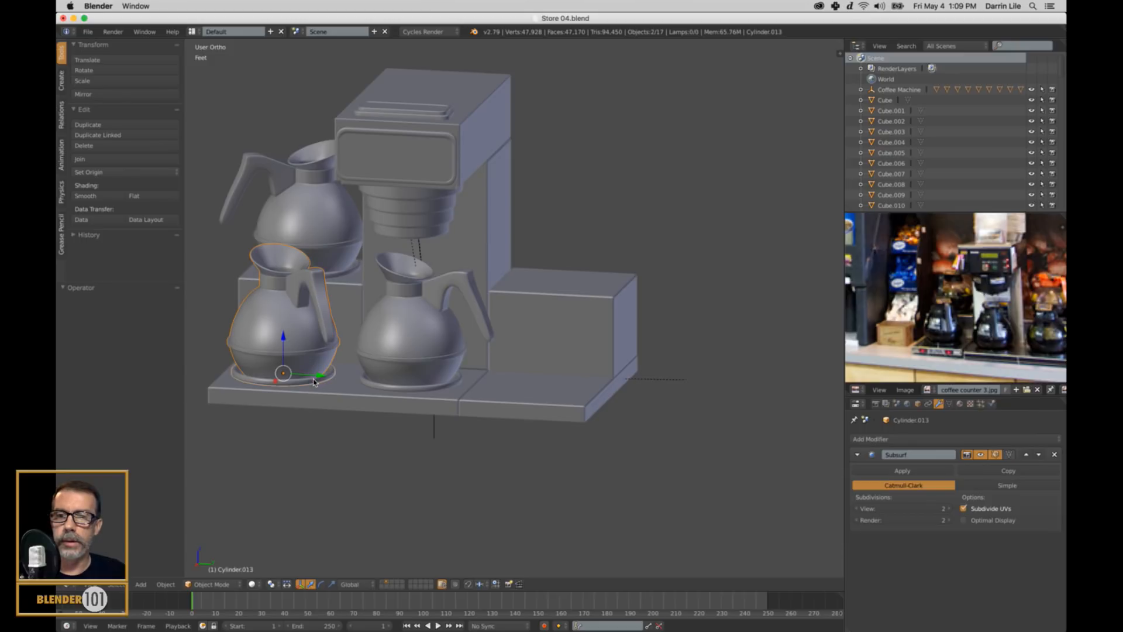
right_click(336, 275, "shift")
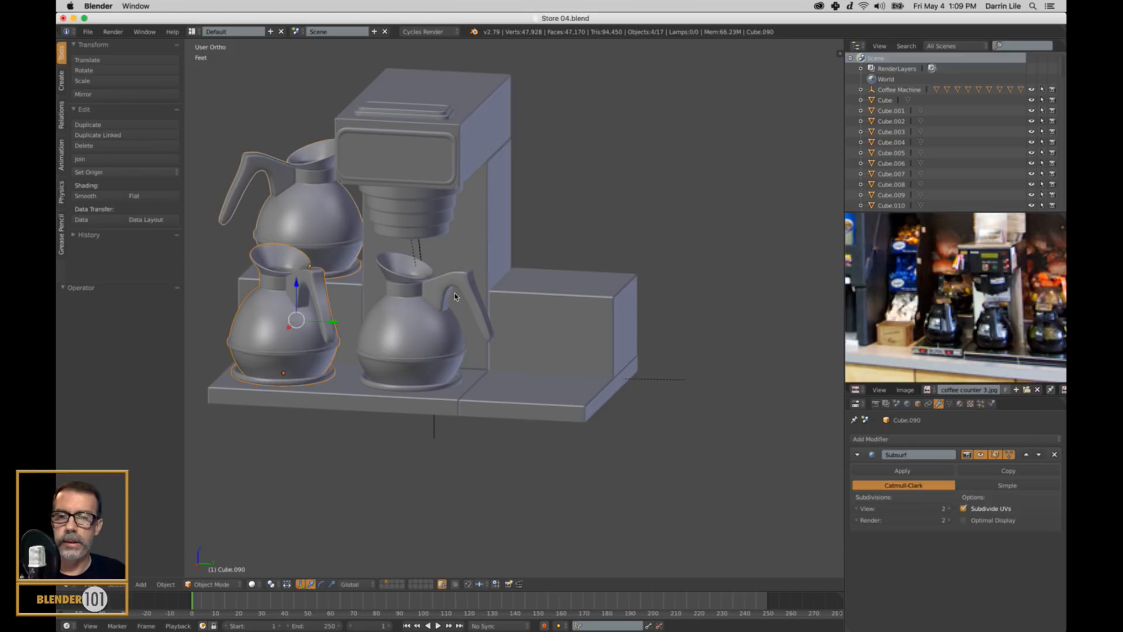
middle_click_drag(471, 318, 576, 309)
key("KP_3")
key("z")
scroll(606, 346, "down", 3, "ctrl")
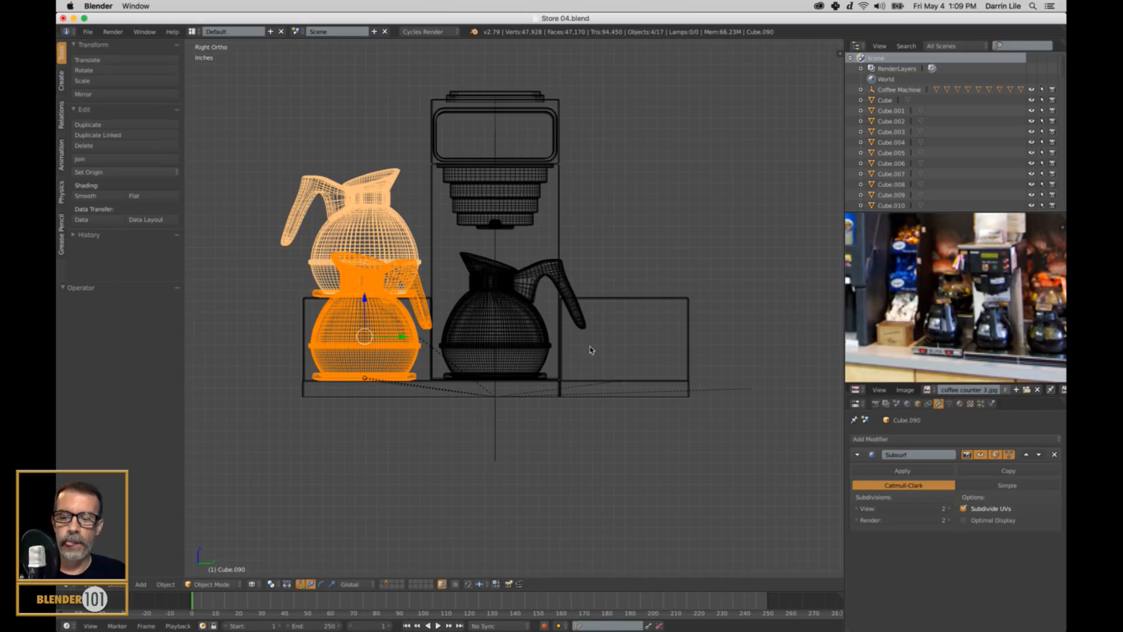
middle_click_drag(682, 349, 662, 344, "shift")
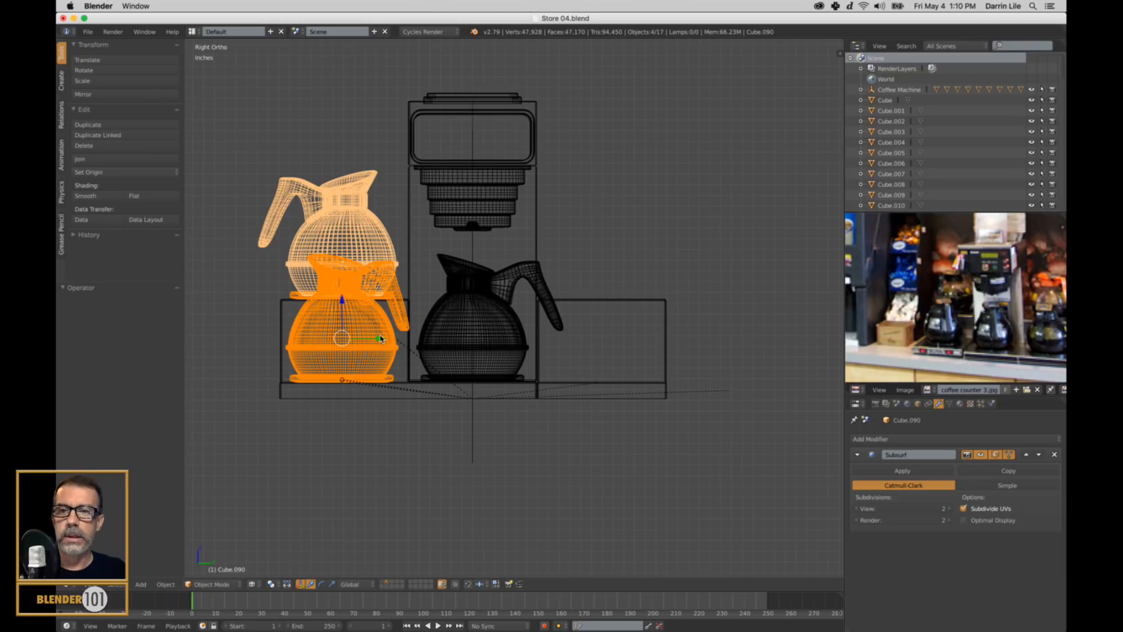
Step: Duplicate the selected carafes and warmer plates, moving the copies about 2.02 ft along Y onto the new base and box
left_click_drag(381, 344, 680, 345)
key("ctrl+z")
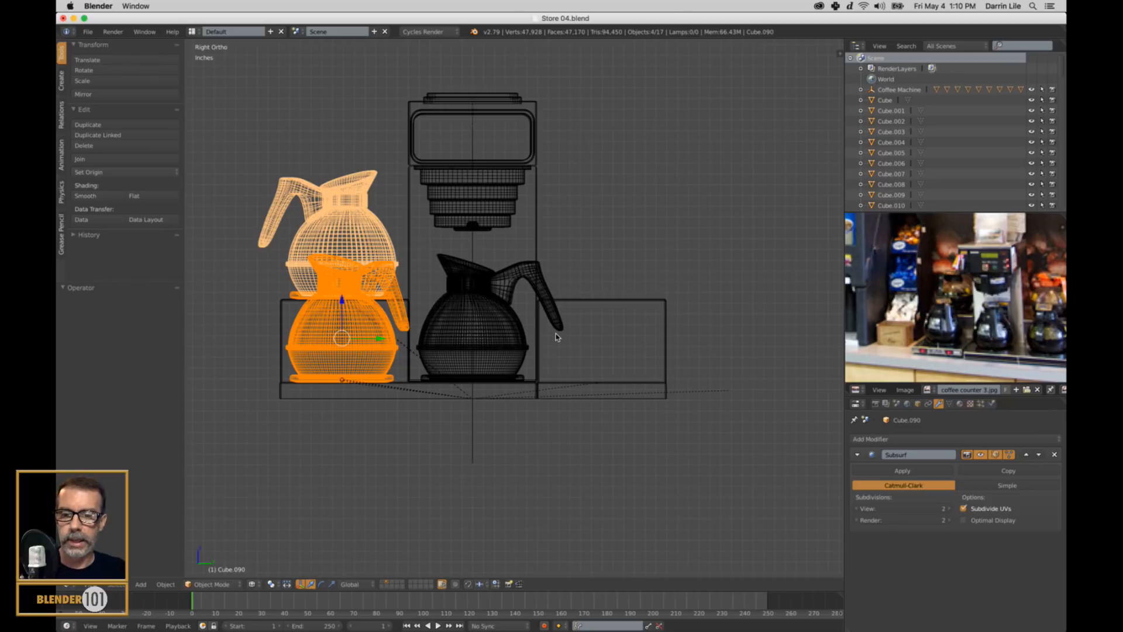
key("shift+d")
key("y")
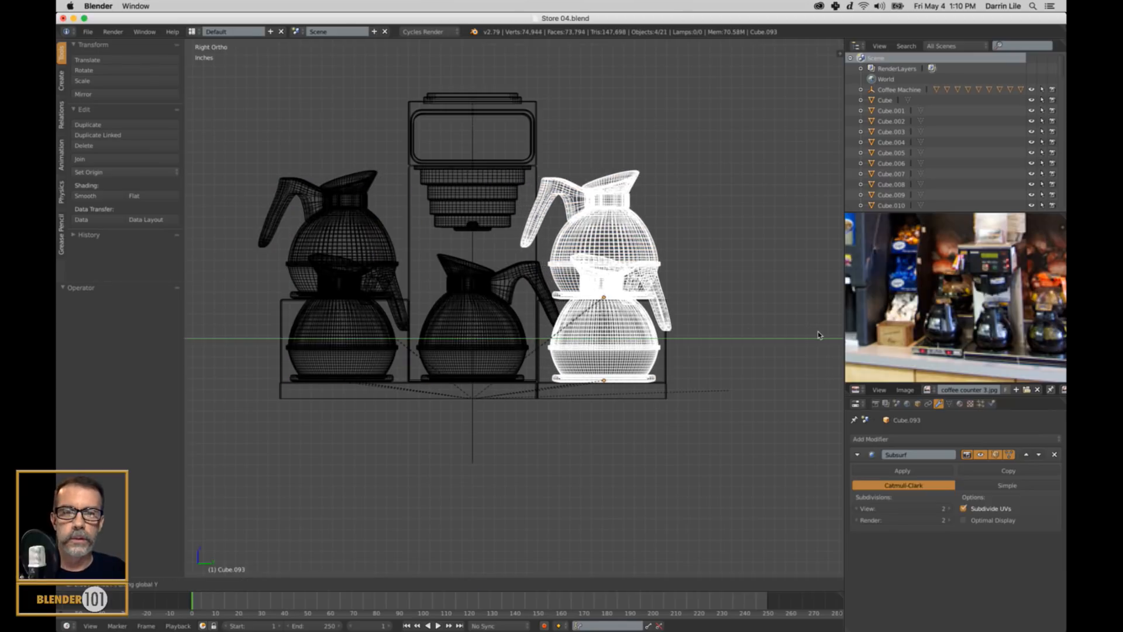
left_click(816, 334)
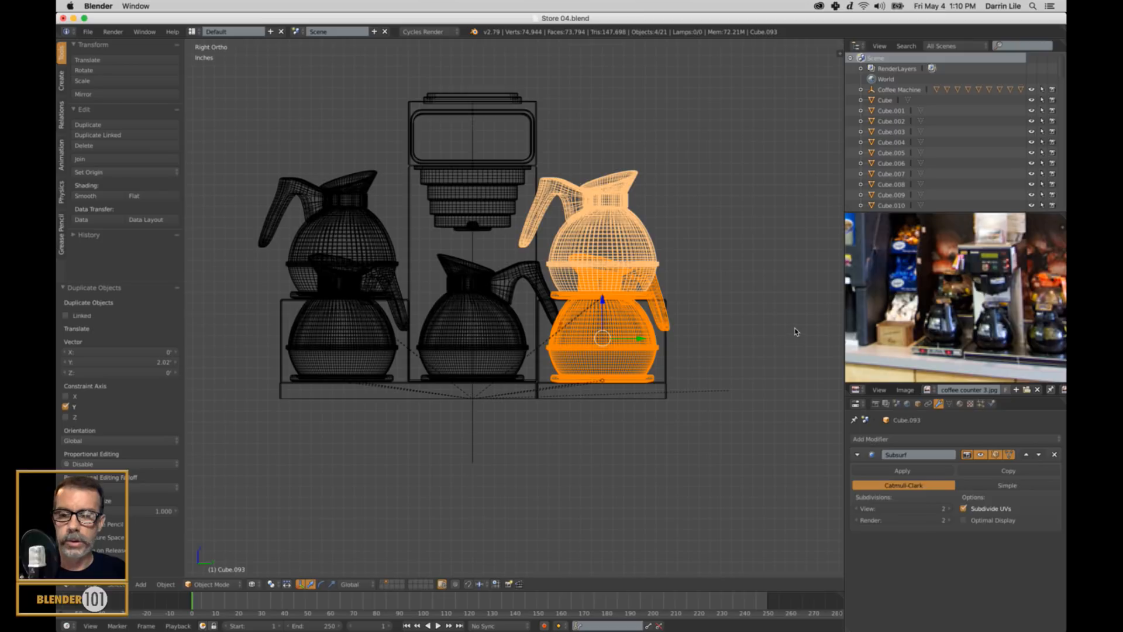
Step: In solid shading, rotate the middle front carafe about 31.2° around the Z axis
key("z")
middle_click_drag(803, 296, 723, 319)
right_click(556, 319)
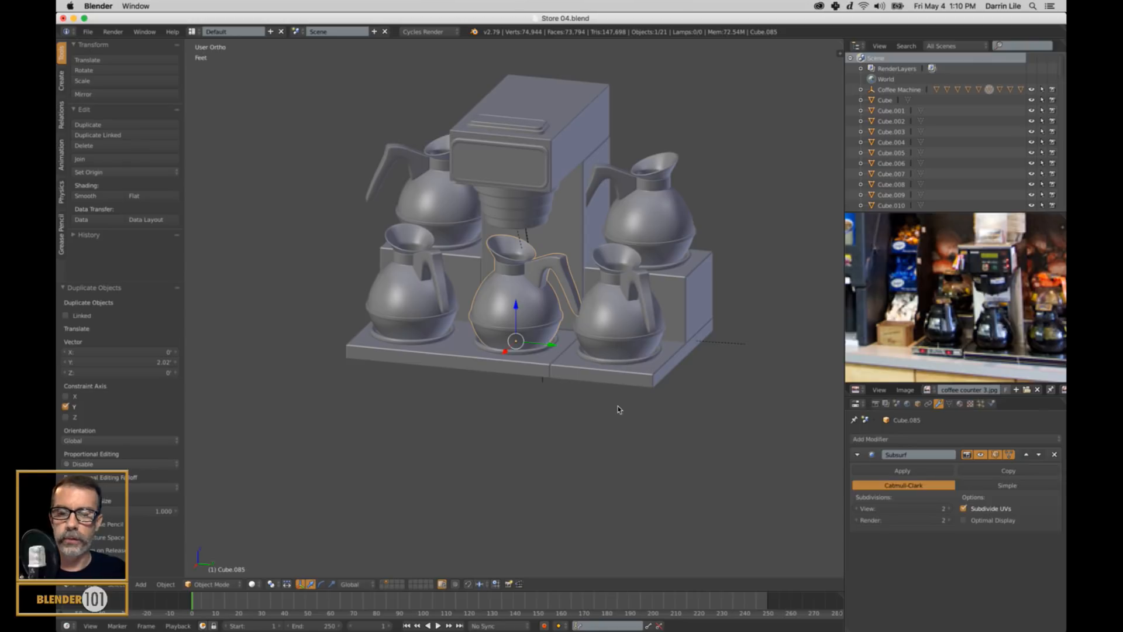
key("s")
key("z")
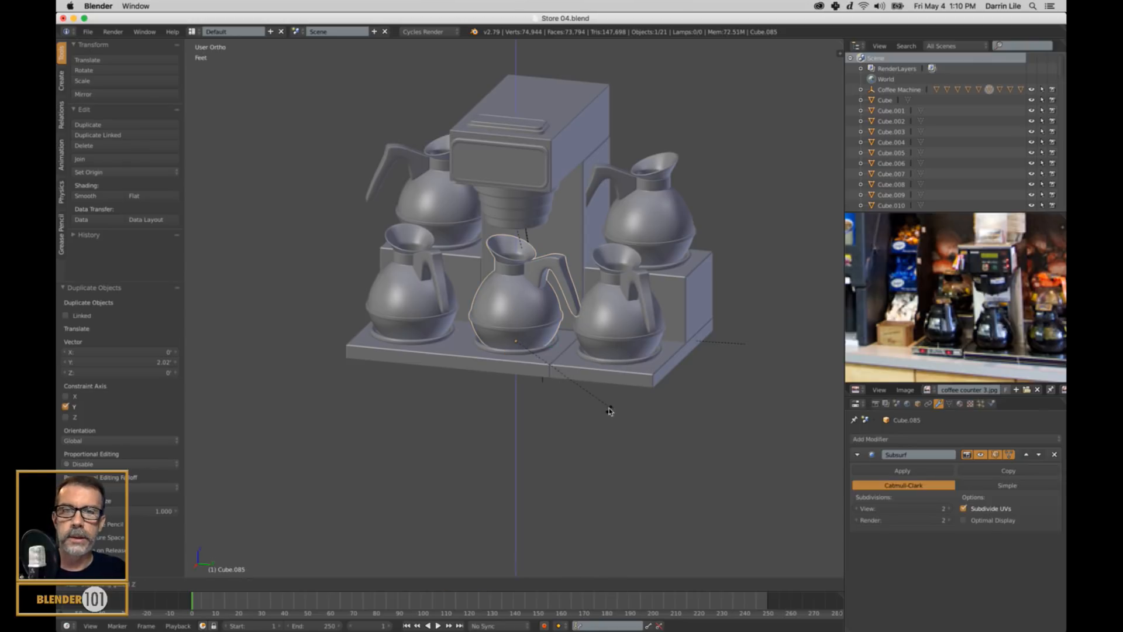
left_click(618, 363)
Step: Rotate the copied front carafe about 62.6° around the Z axis so its handle points toward the middle carafe
right_click(663, 337)
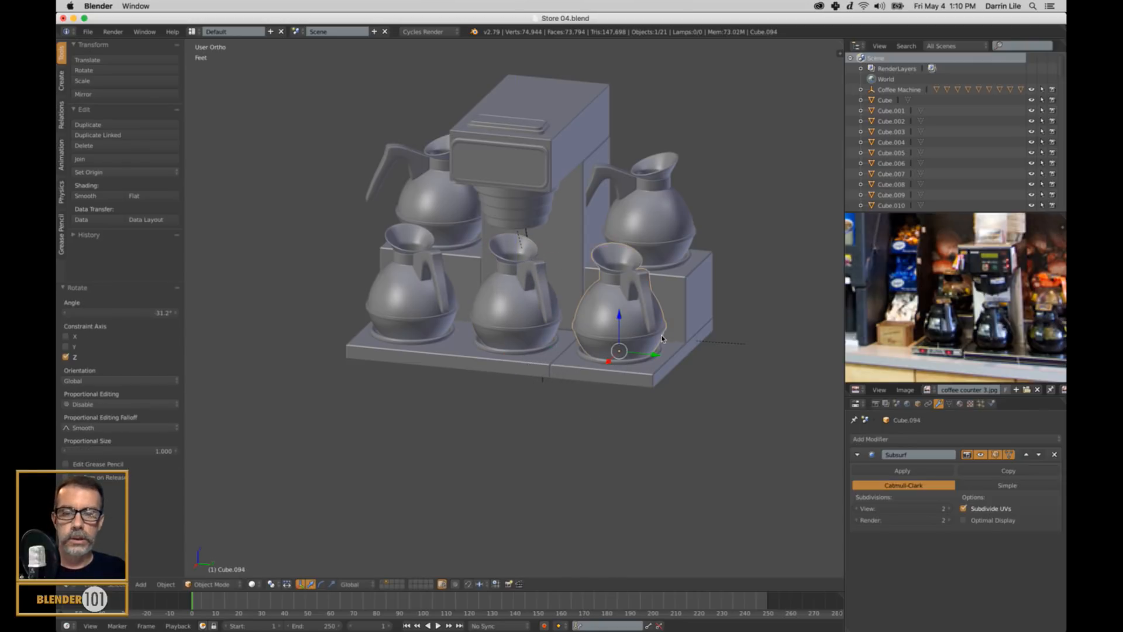
key("r")
key("z")
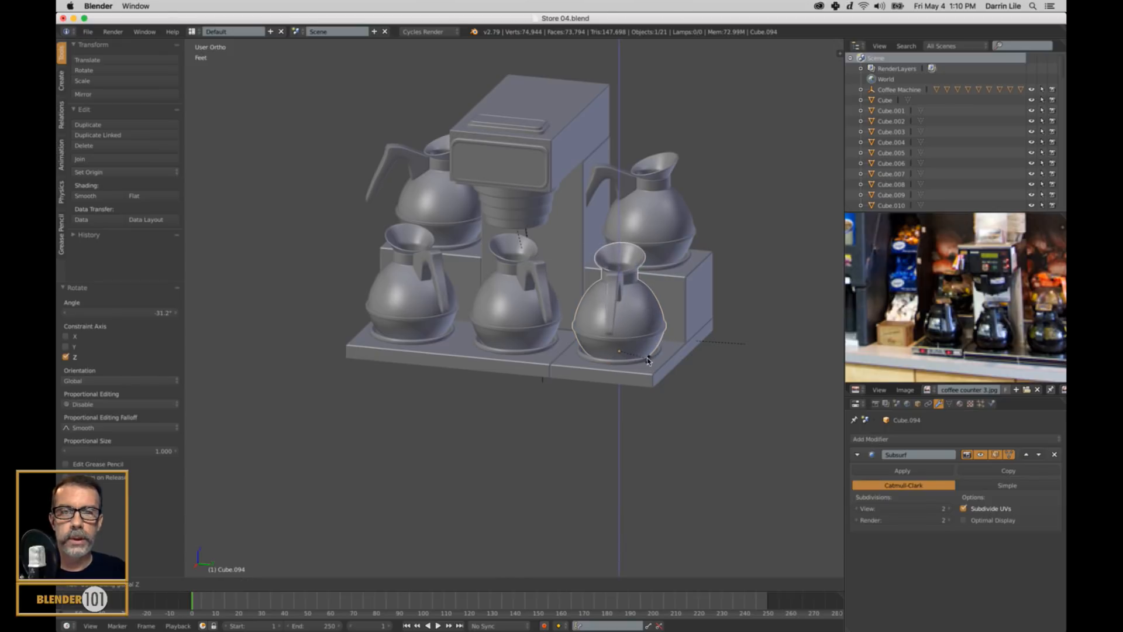
left_click(635, 363)
Step: Rotate the copied rear carafe around the Z axis to turn its handle forward and outward, leaving nothing selected
right_click(672, 228)
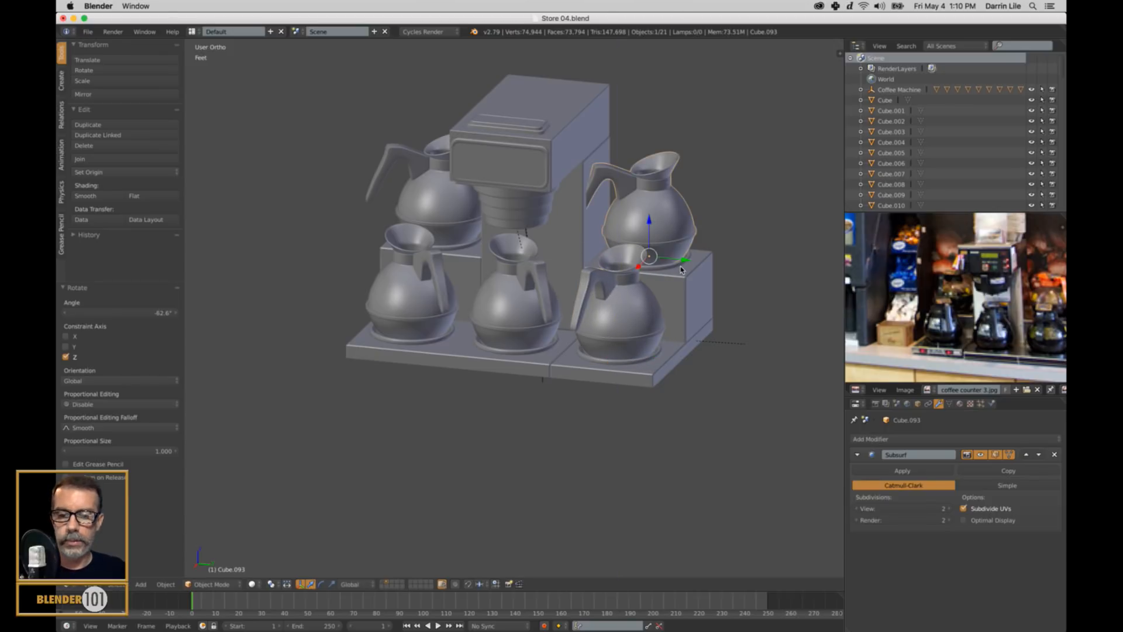
key("r")
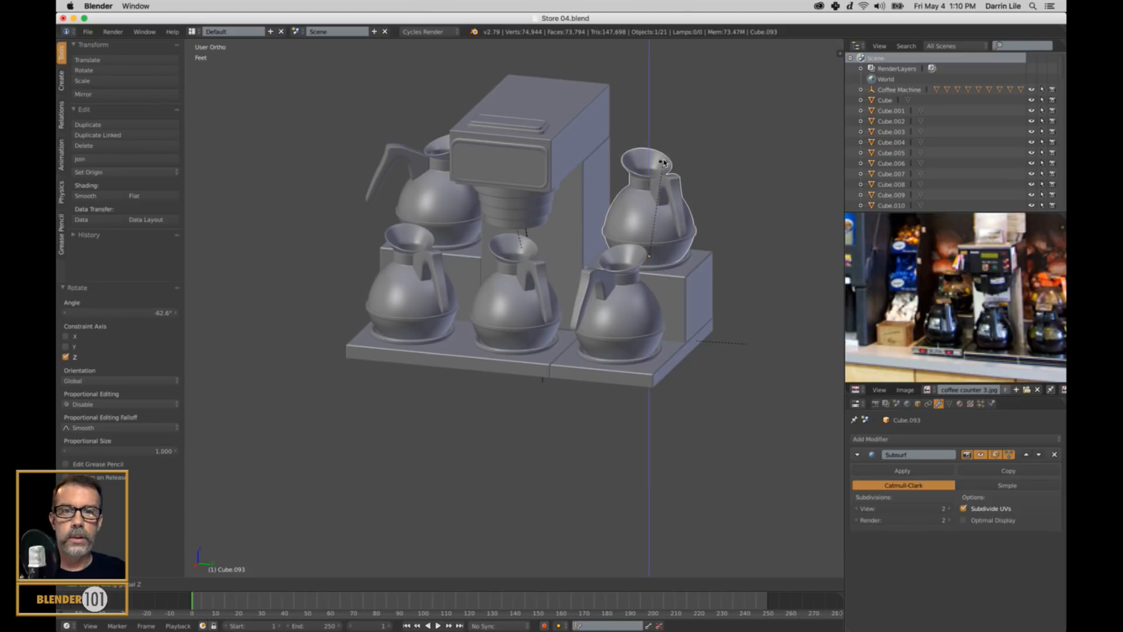
left_click(688, 236)
key("a")
Step: Examine the widened coffee machine and its carafe arrangement from several angles in perspective view against the reference photo
middle_click_drag(653, 316, 655, 315)
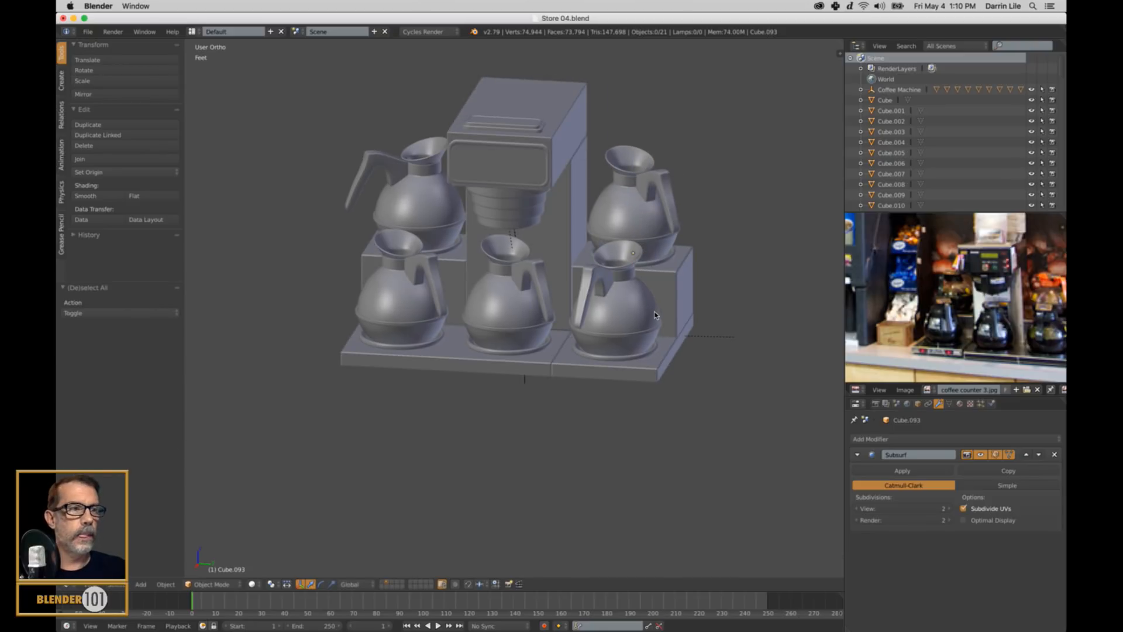
middle_click_drag(655, 370, 637, 409)
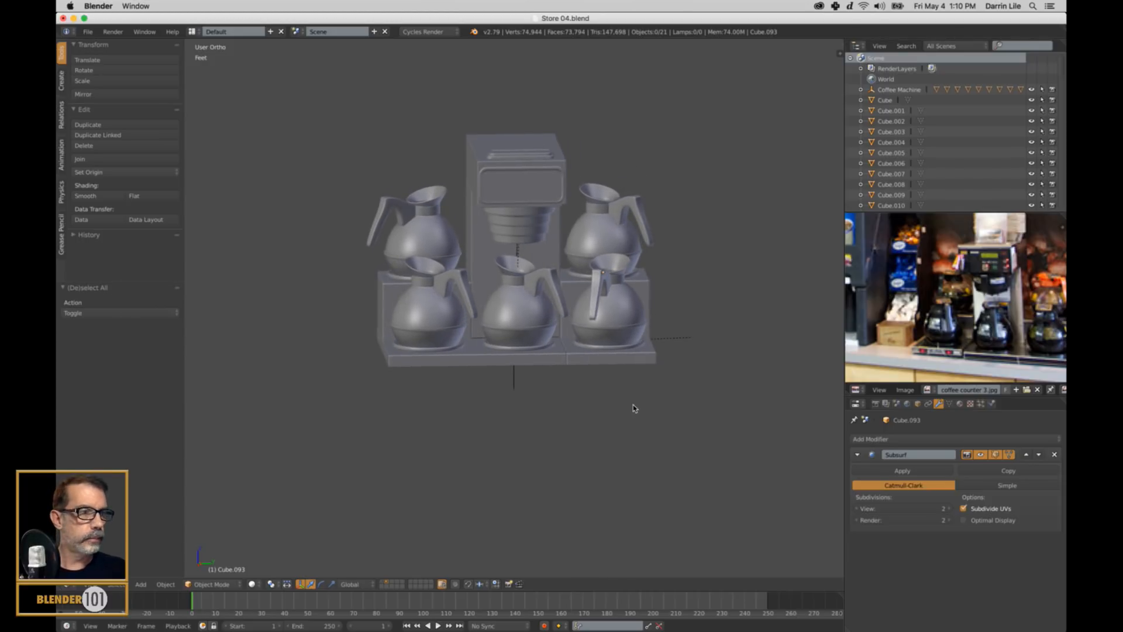
mouse_move(99, 630)
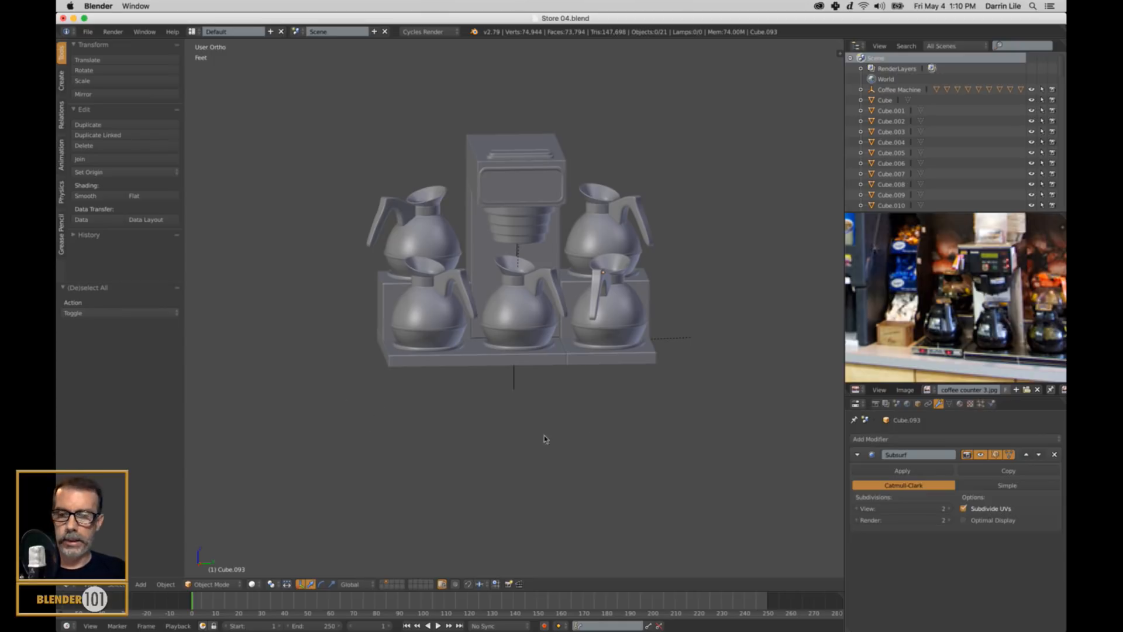
middle_click_drag(588, 437, 582, 440, "shift")
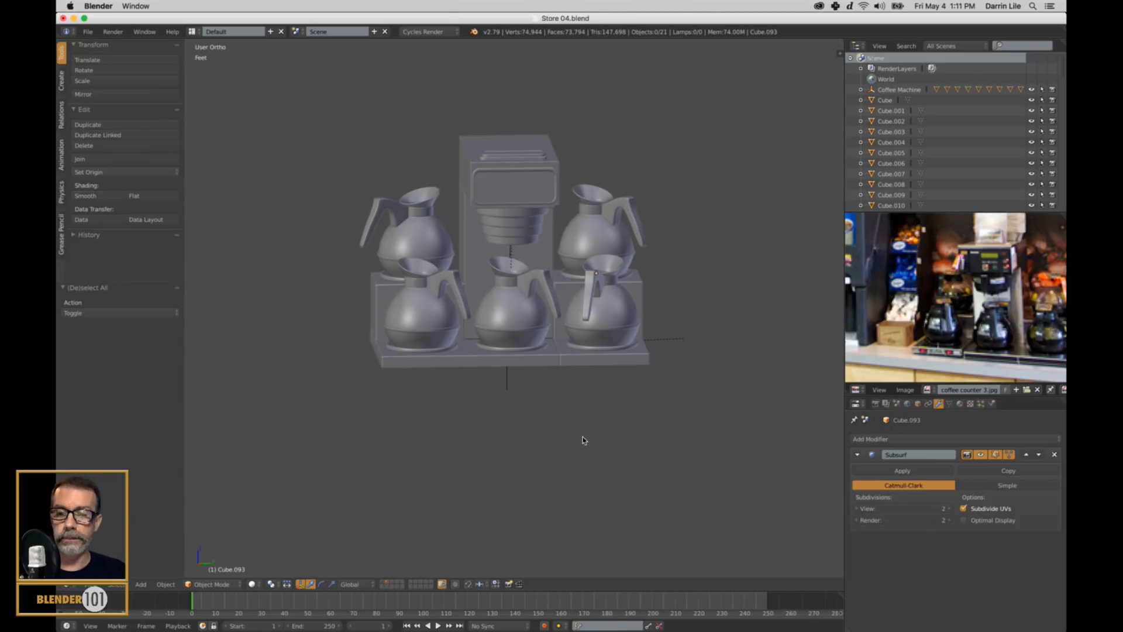
mouse_move(609, 423)
middle_mouse_down()
mouse_move(529, 419)
mouse_move(527, 396)
mouse_move(593, 412)
middle_mouse_up()
key("KP_5")
scroll(592, 411, "up", 4)
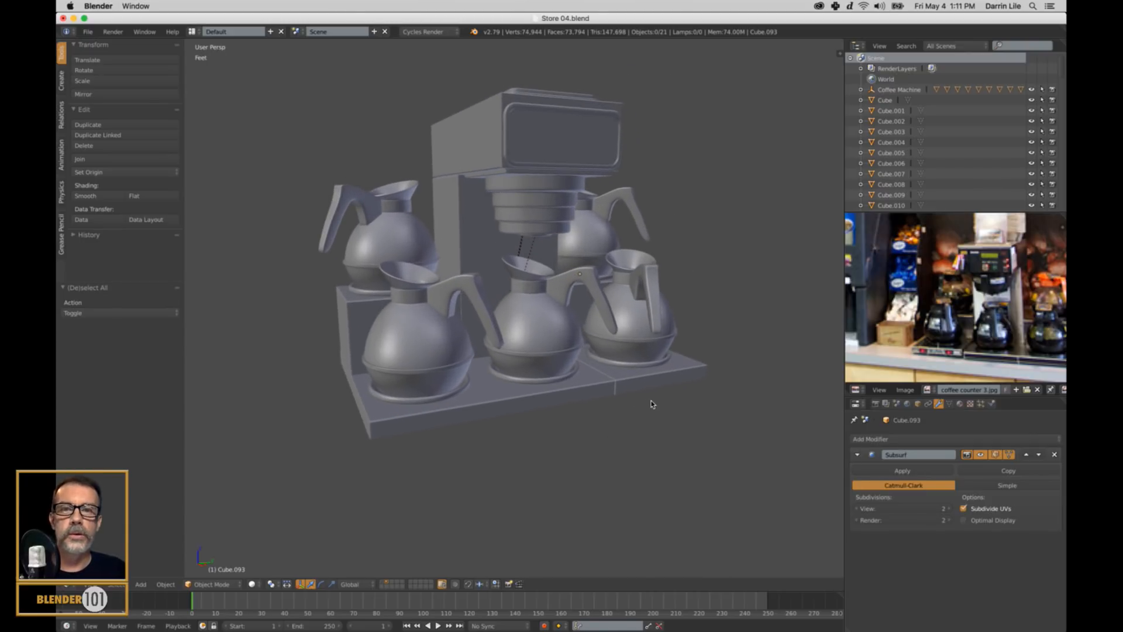
middle_click_drag(669, 408, 590, 390)
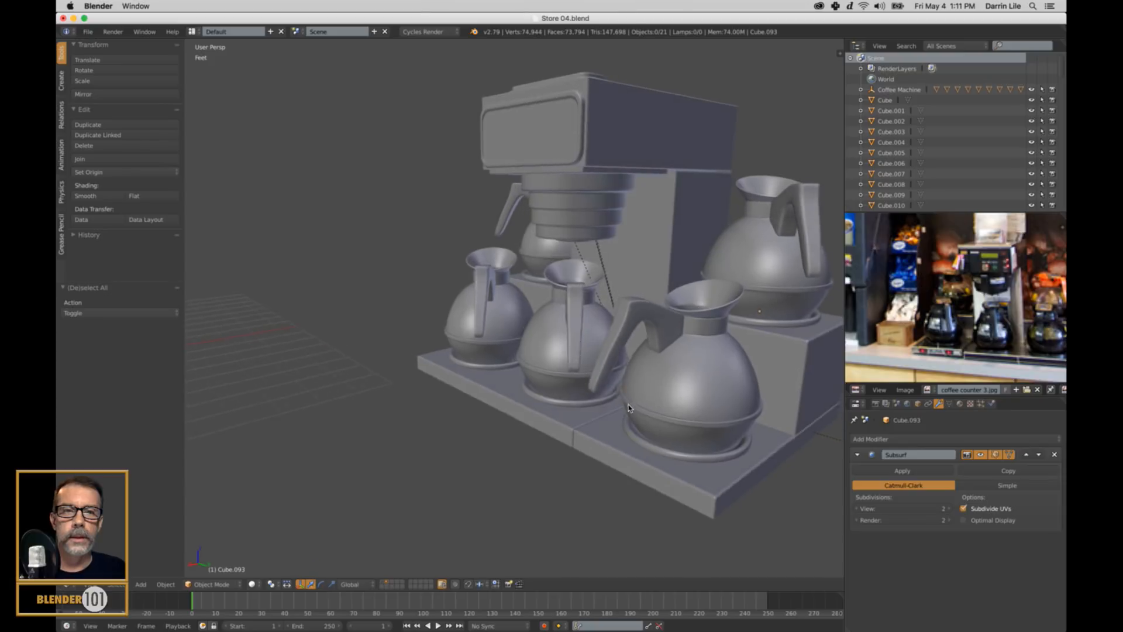
scroll(589, 390, "up", 4)
scroll(590, 391, "down", 4)
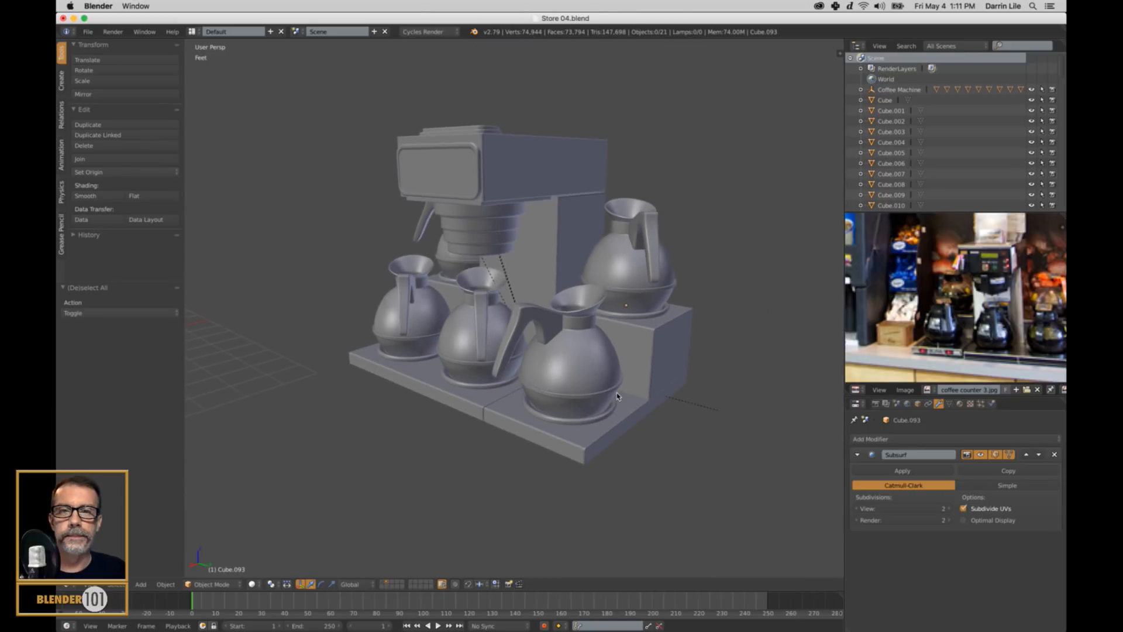
middle_click_drag(550, 417, 595, 412)
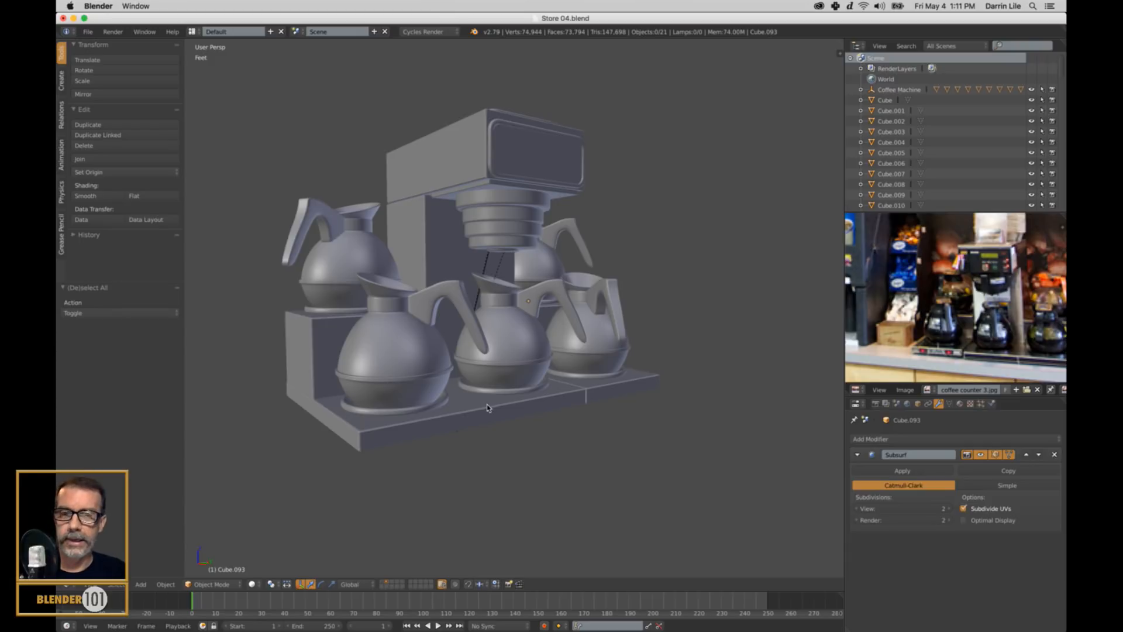
Step: Select the Coffee Machine empty beneath the base, viewing the machine from the front
middle_click_drag(490, 409, 571, 414)
scroll(588, 414, "down", 2)
right_click(502, 405)
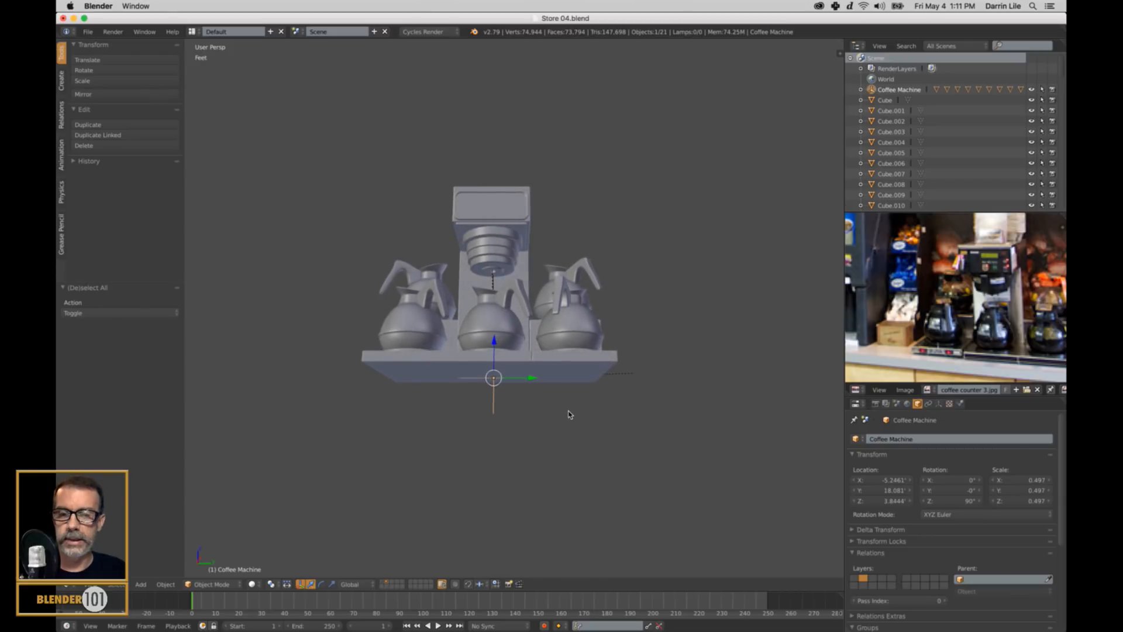
Step: Try moving the Coffee Machine empty together with its attached parts, and leave everything deselected
scroll(570, 414, "up", 2)
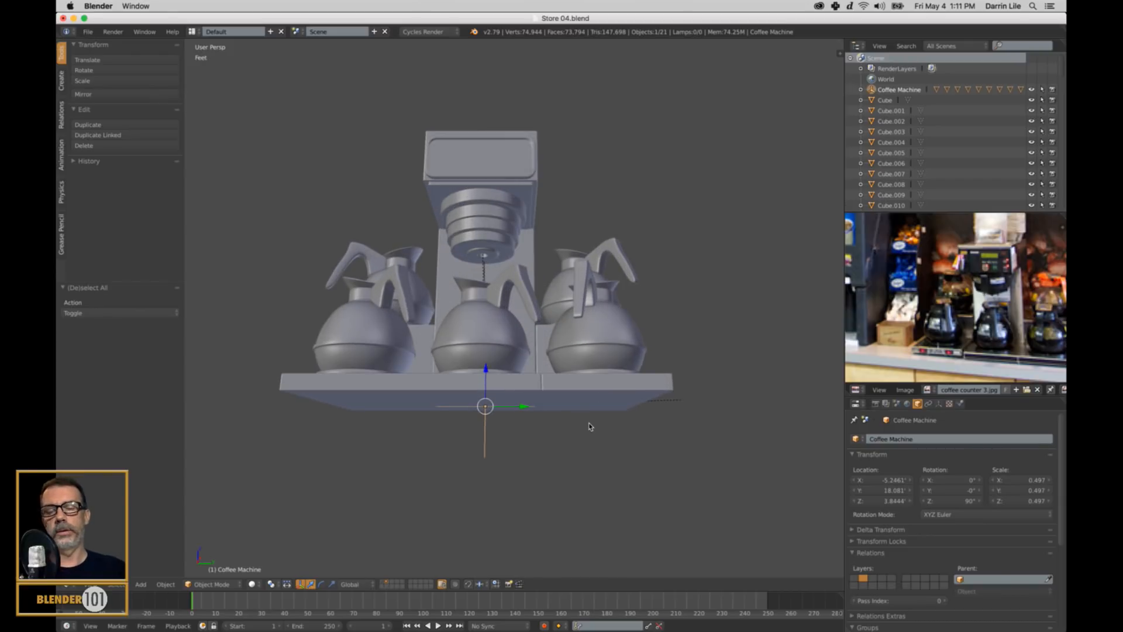
middle_click_drag(637, 407, 630, 422)
key("g")
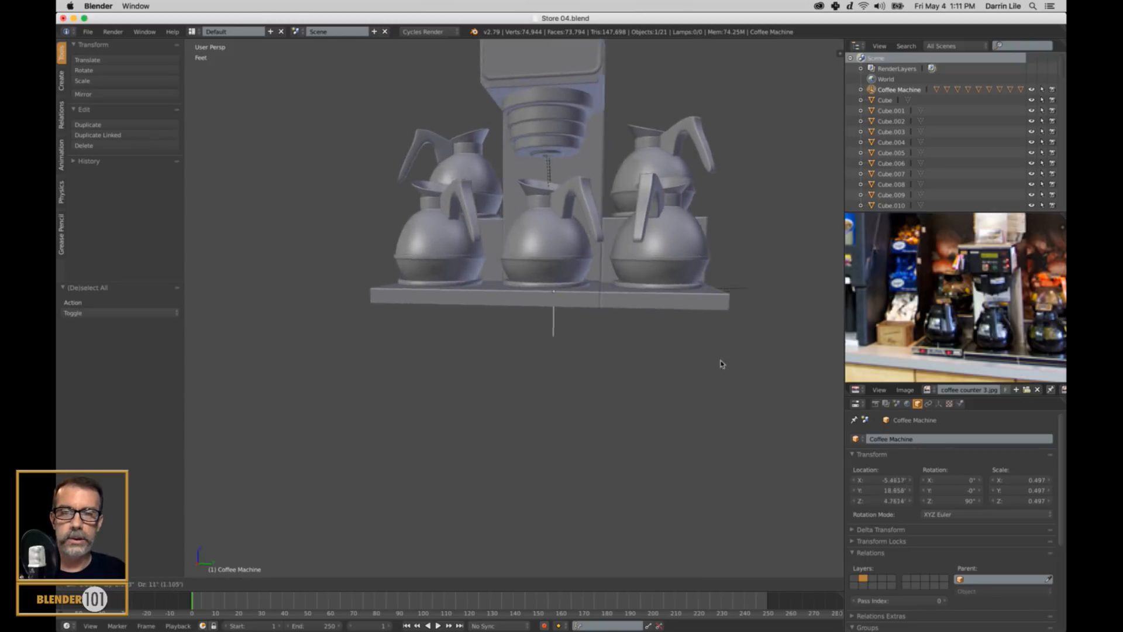
right_click(676, 345)
scroll(544, 376, "down", 4)
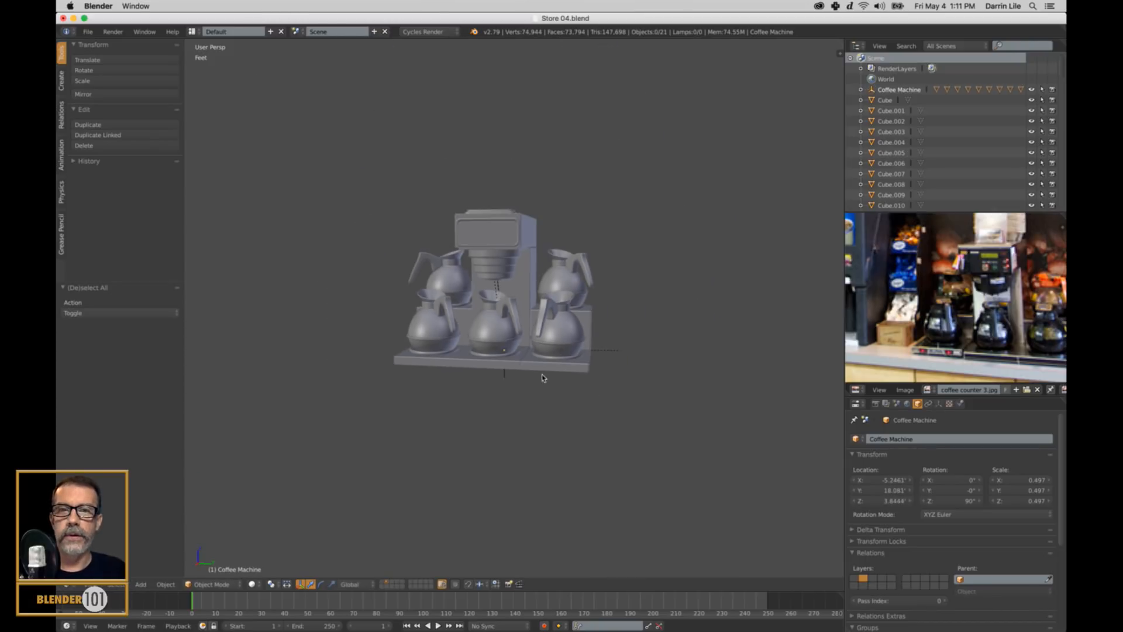
Step: Show the store layer together with the coffee machine layer to view the machine on the counter
middle_click_drag(520, 393, 542, 396)
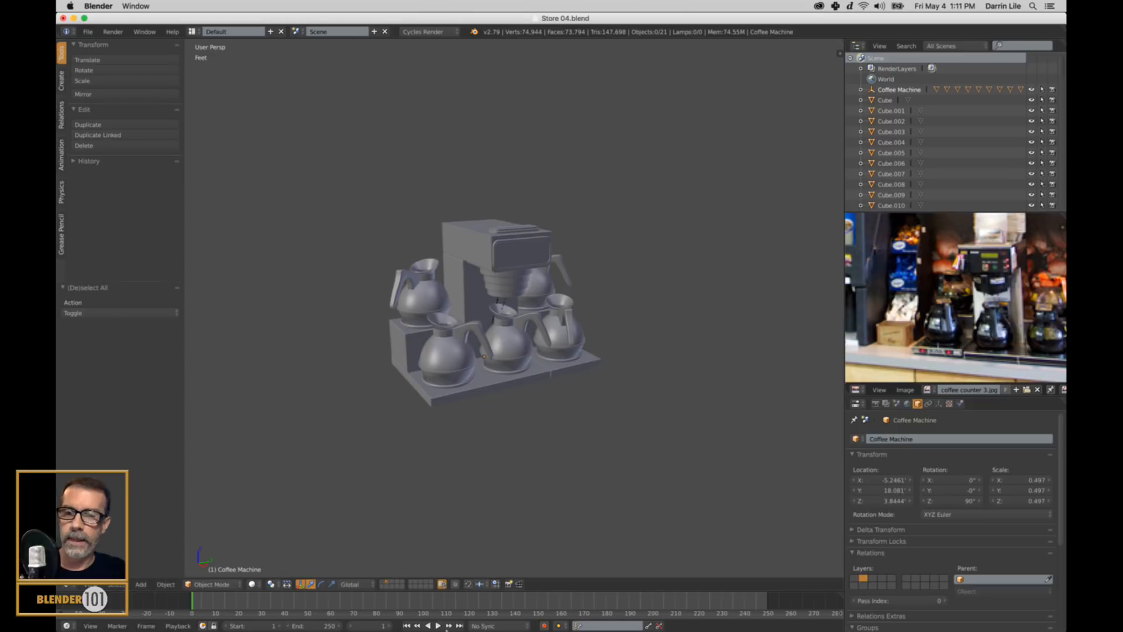
left_click(384, 582, "shift")
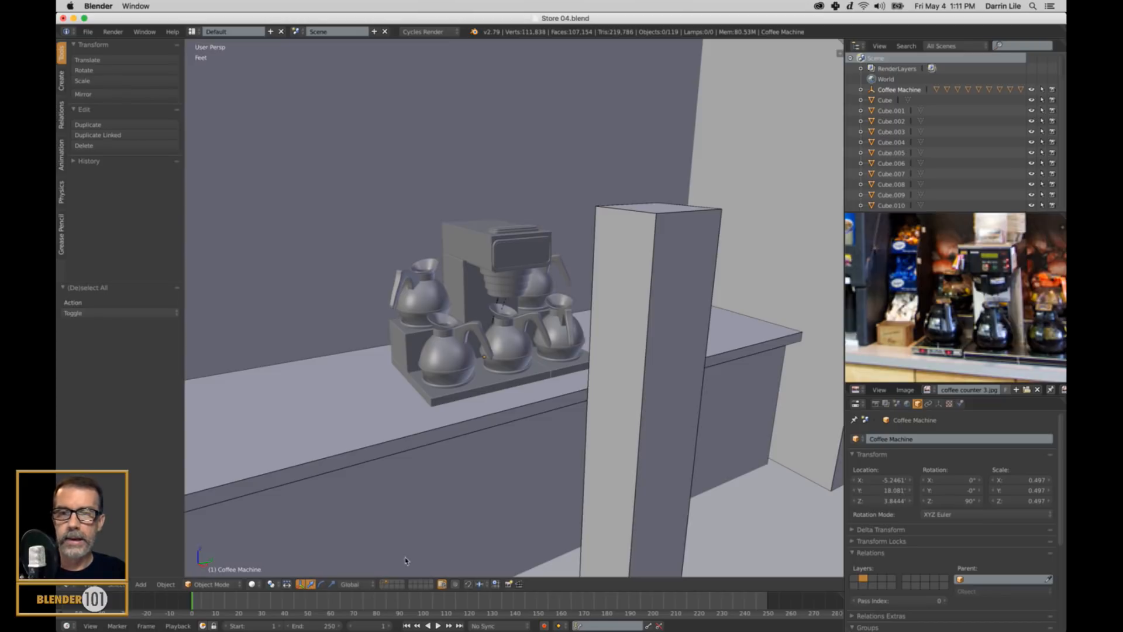
middle_click_drag(489, 468, 502, 448)
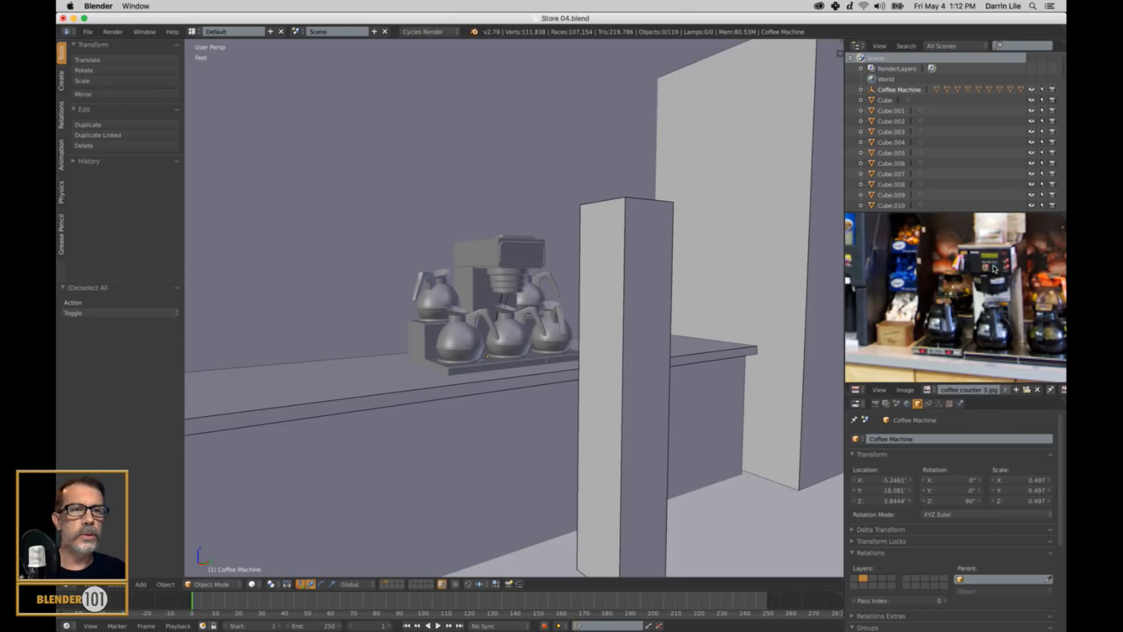
Step: Load commercial-coffee-makers.jpg as the reference image, browsing the Environment folder's files as thumbnails
left_click(914, 392)
left_click(844, 360)
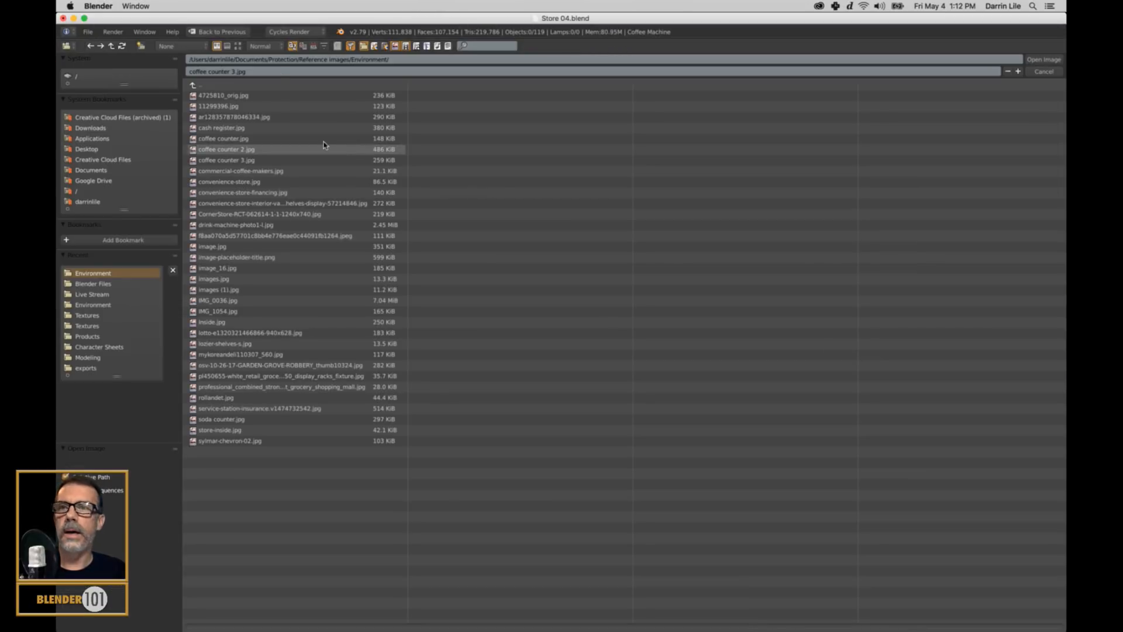
left_click(238, 45)
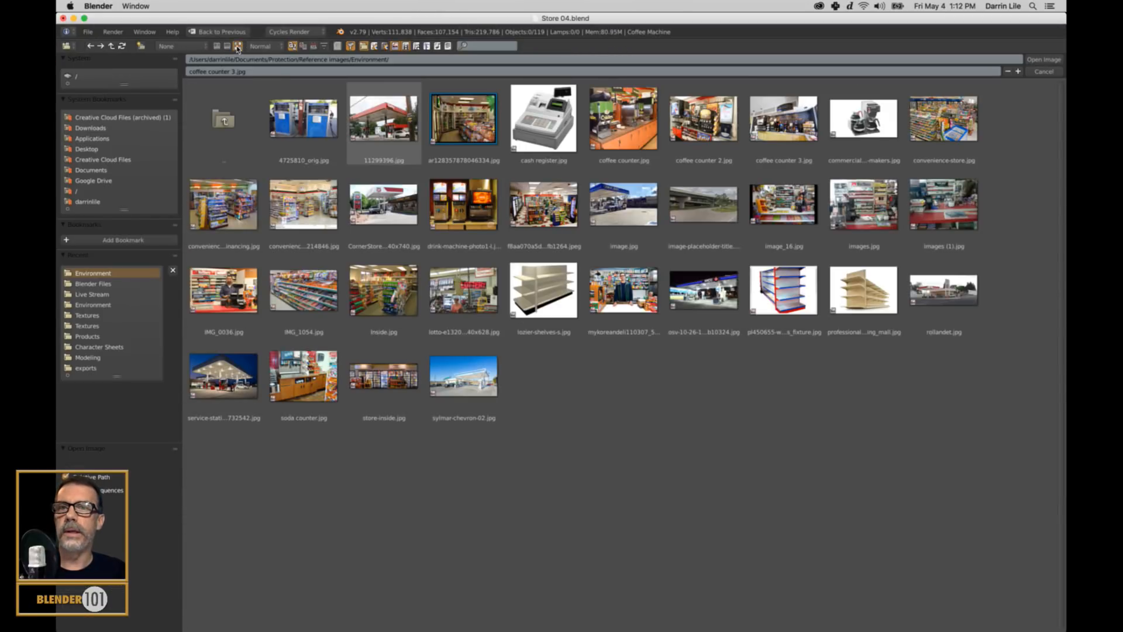
double_click(831, 119)
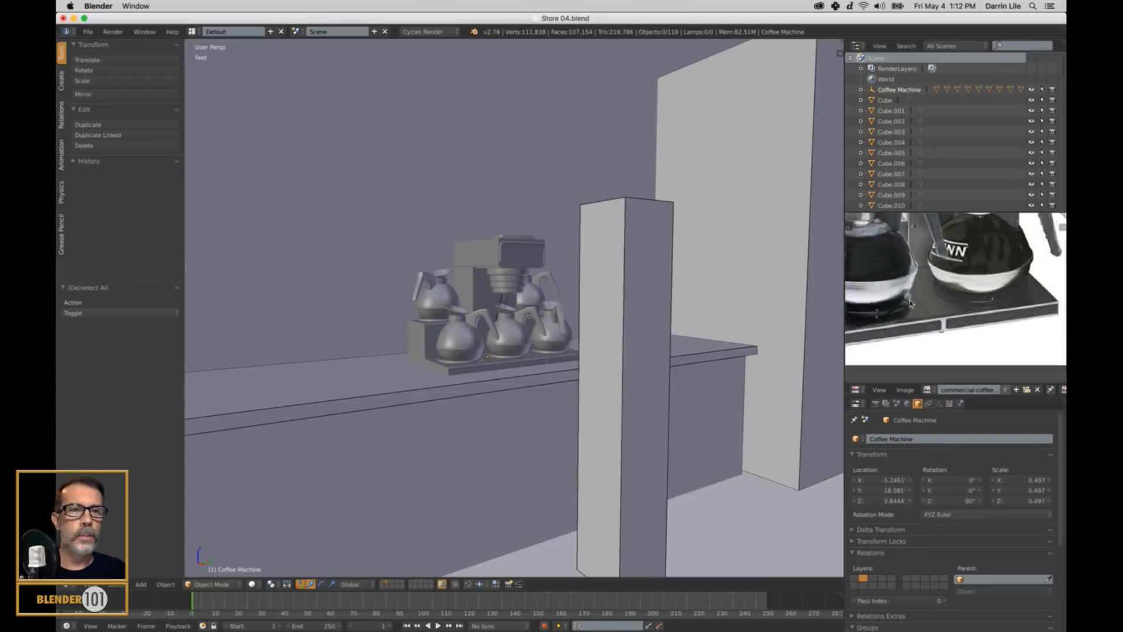
Step: Examine the carafes, funnel and front control panel of the coffee maker in the reference photo
scroll(911, 303, "down", 2)
scroll(960, 307, "up", 5)
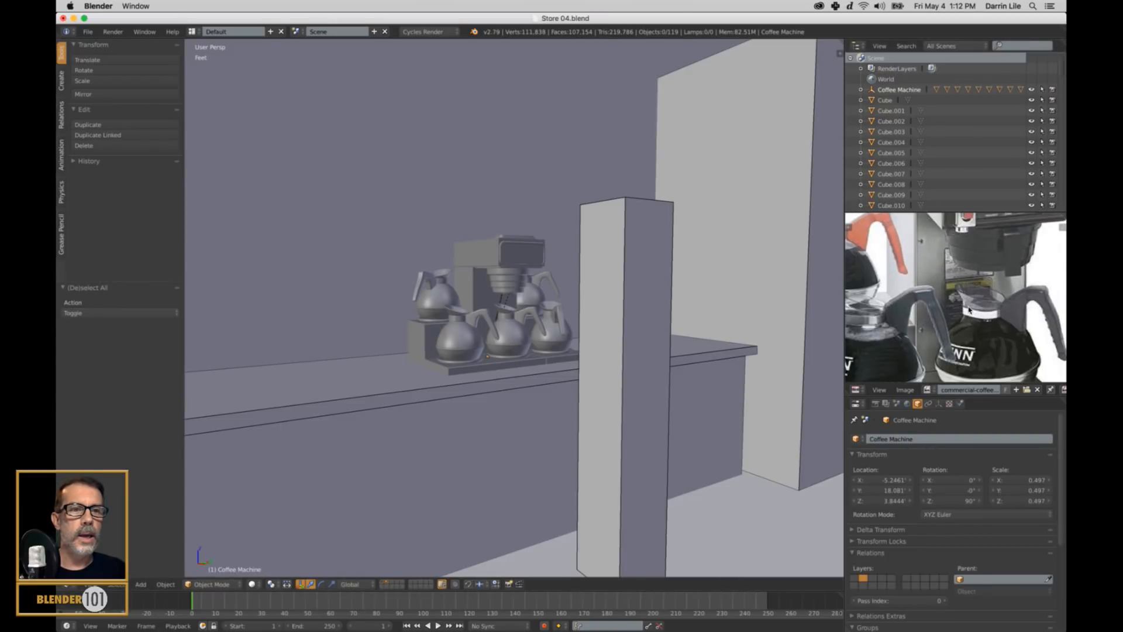
scroll(969, 310, "down", 3)
scroll(959, 304, "up", 5)
middle_click_drag(954, 304, 961, 332)
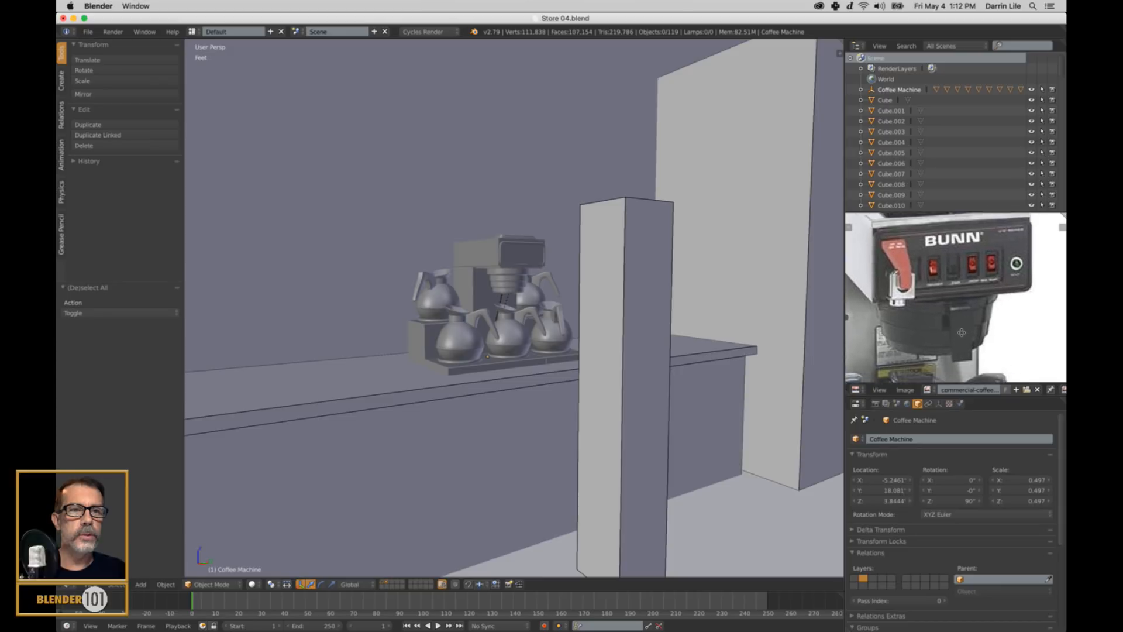
scroll(960, 308, "up", 3)
scroll(960, 308, "down", 2)
scroll(930, 330, "down", 1)
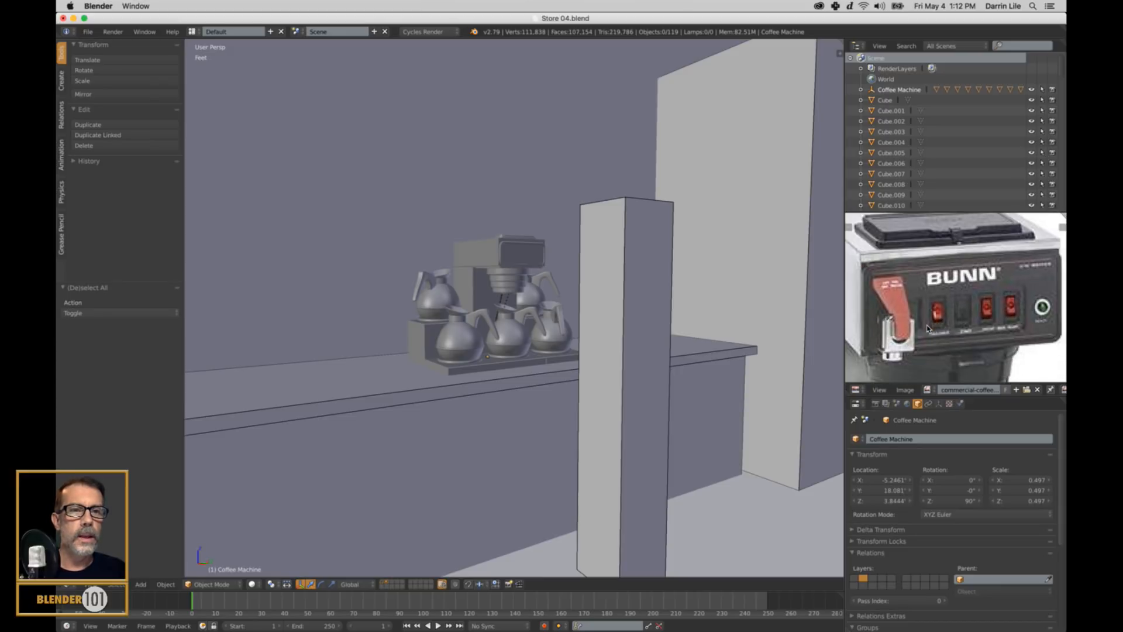
Step: Move the tall box in front of the counter about -4.76' along the Y axis, clear of the coffee machine
middle_click_drag(556, 358, 539, 361, "shift")
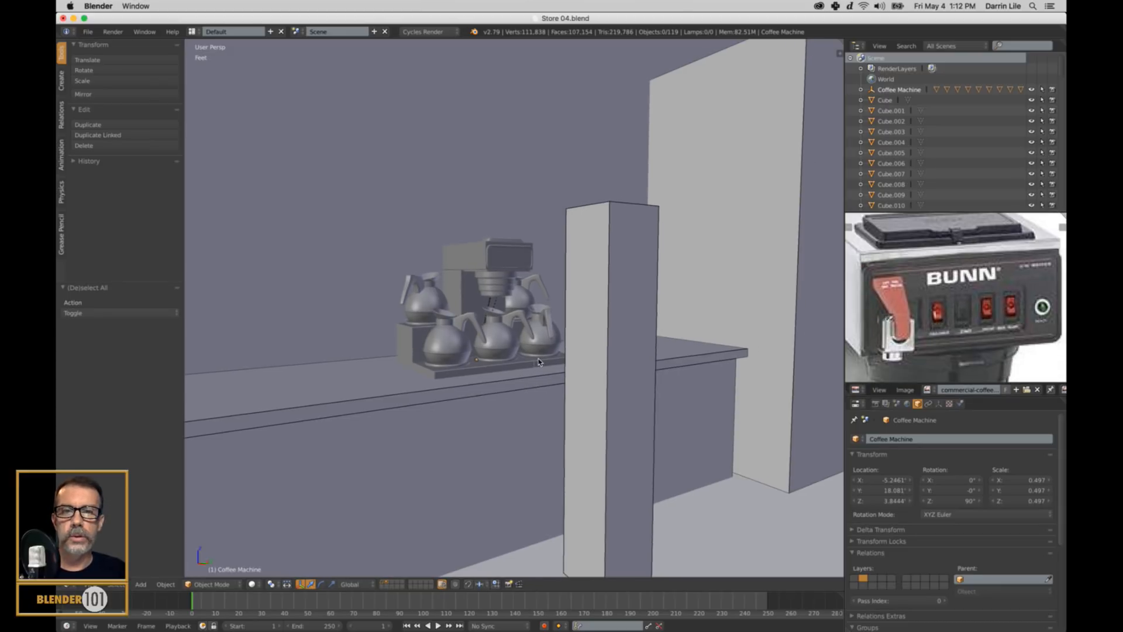
scroll(539, 361, "up", 2)
right_click(668, 390)
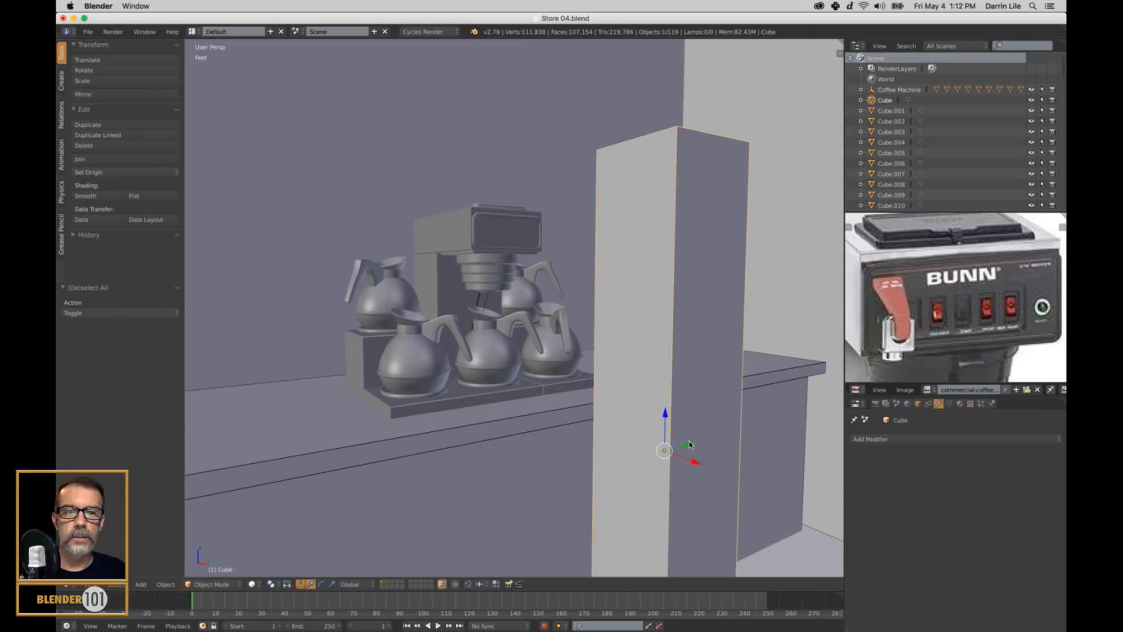
key("g")
key("y")
left_click(707, 60)
scroll(510, 365, "up", 2)
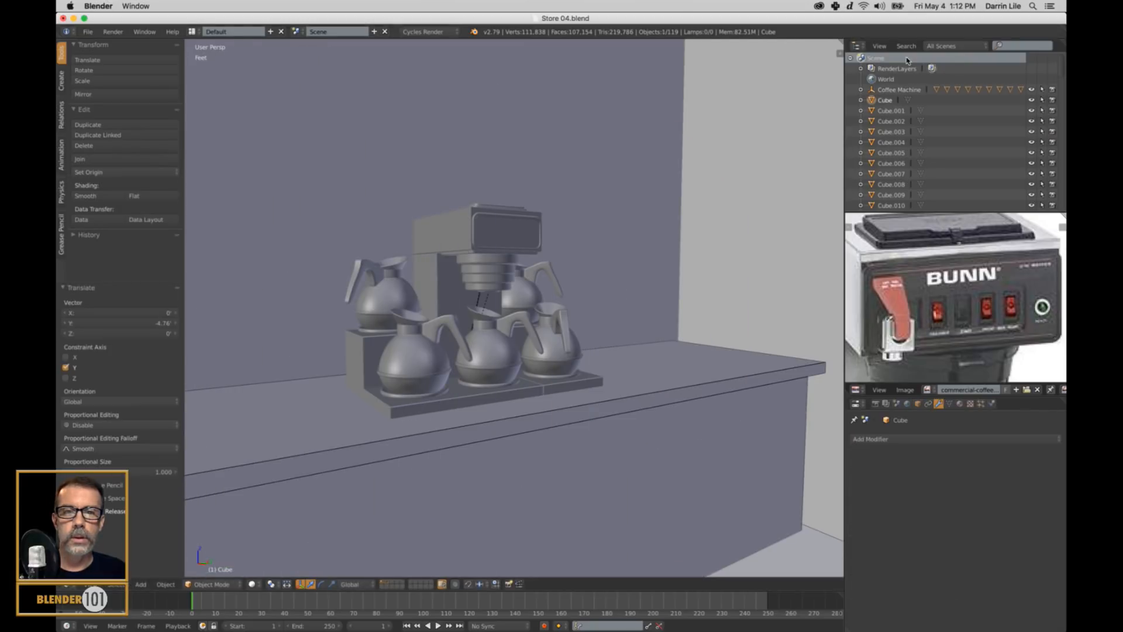
scroll(514, 360, "down", 2)
scroll(607, 289, "up", 4)
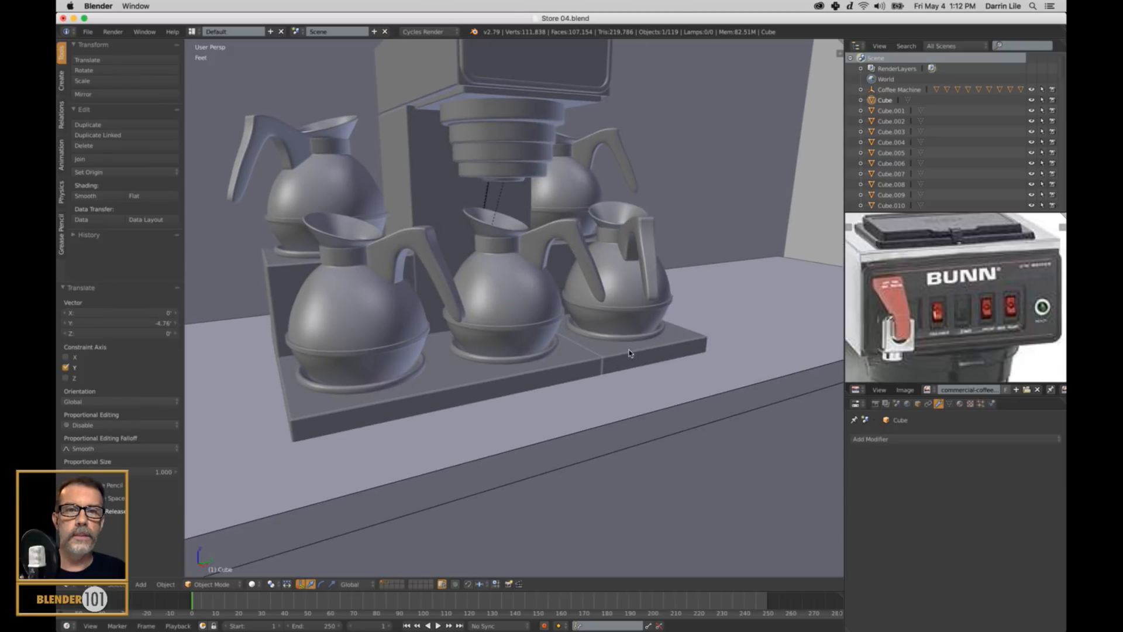
scroll(638, 362, "up", 3, "ctrl")
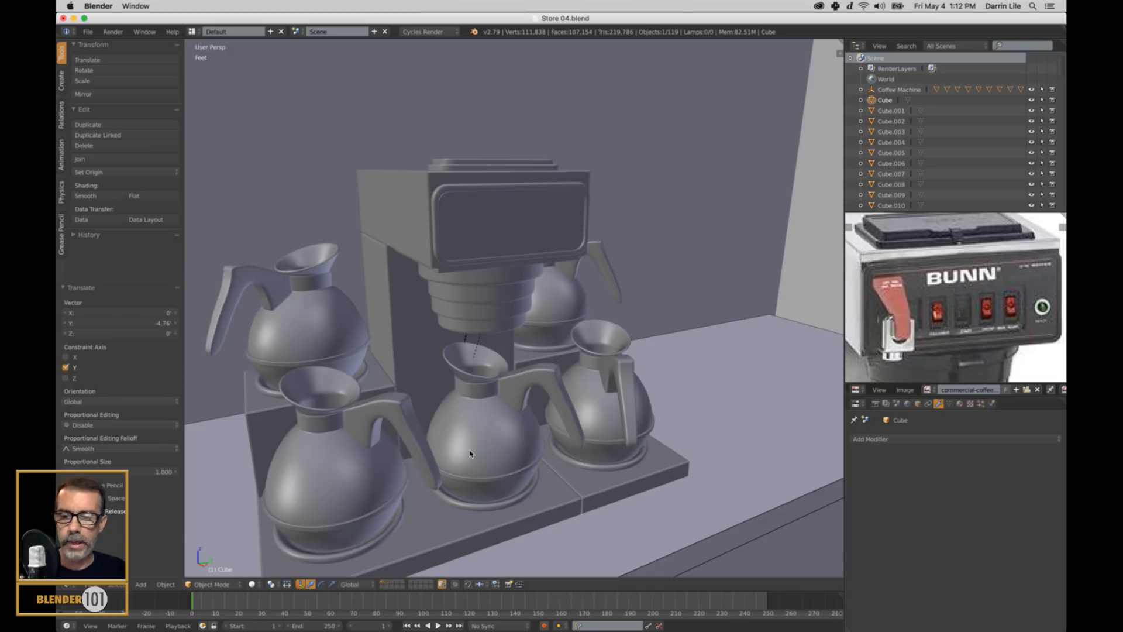
Step: Add a cube at the world origin on an empty layer, with the 3D cursor reset to the center
left_click(390, 584)
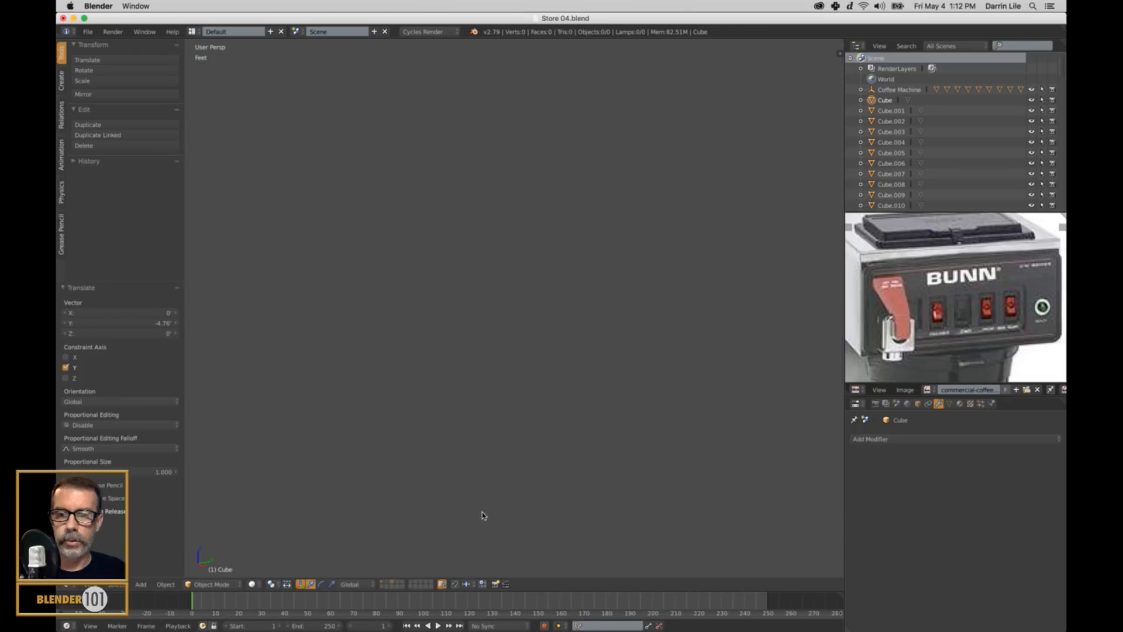
key("shift+c")
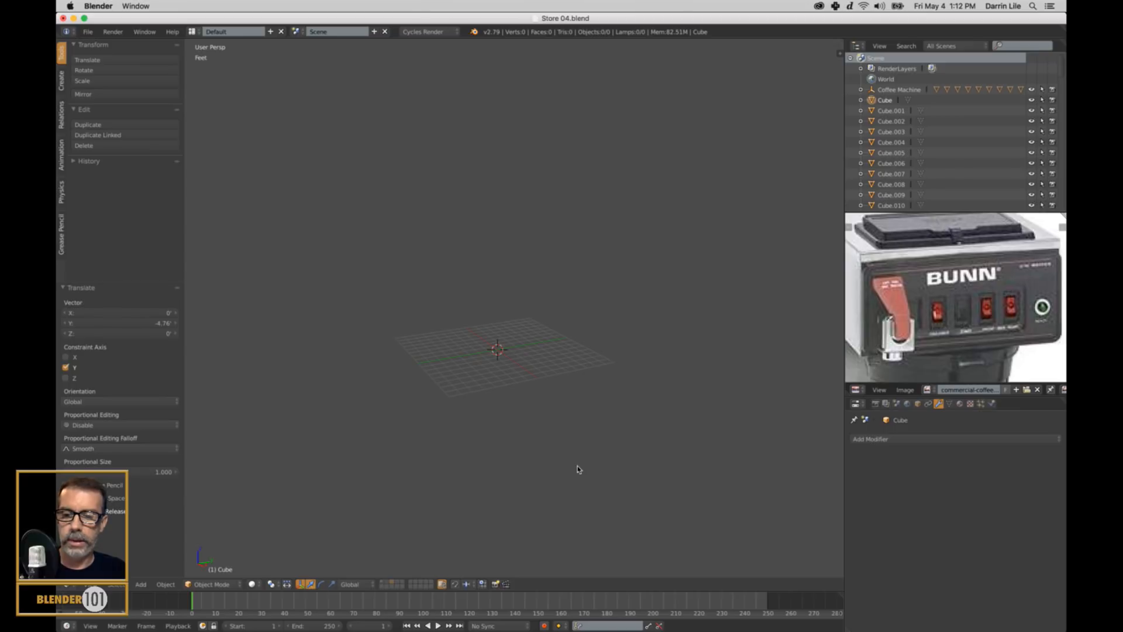
key("shift+a")
mouse_move(578, 470)
left_click(611, 478)
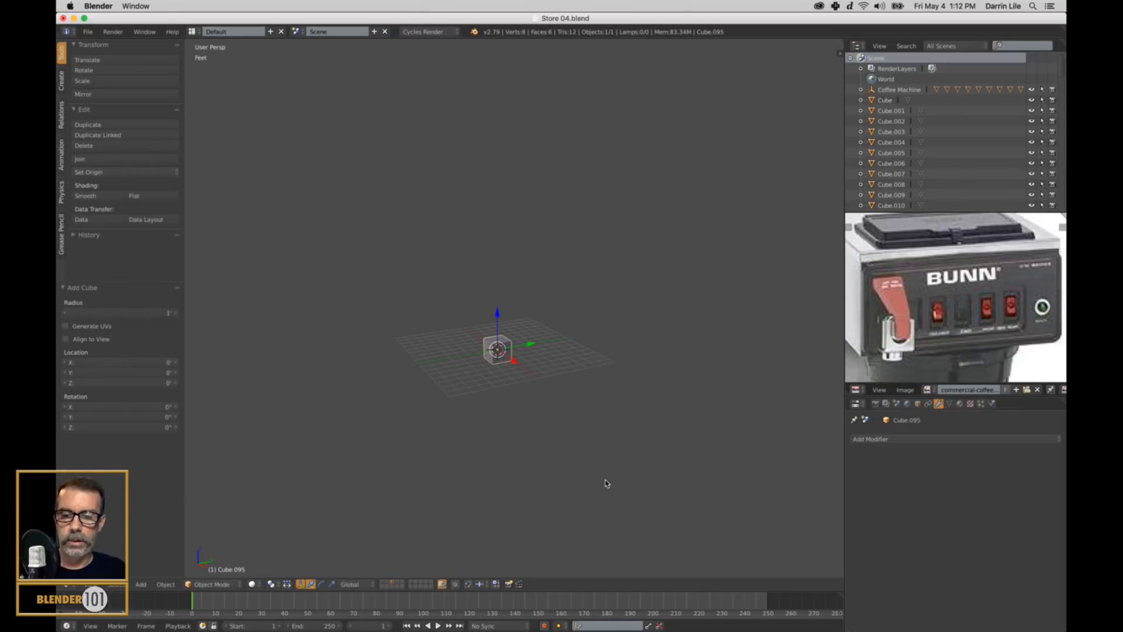
key("KP_Decimal")
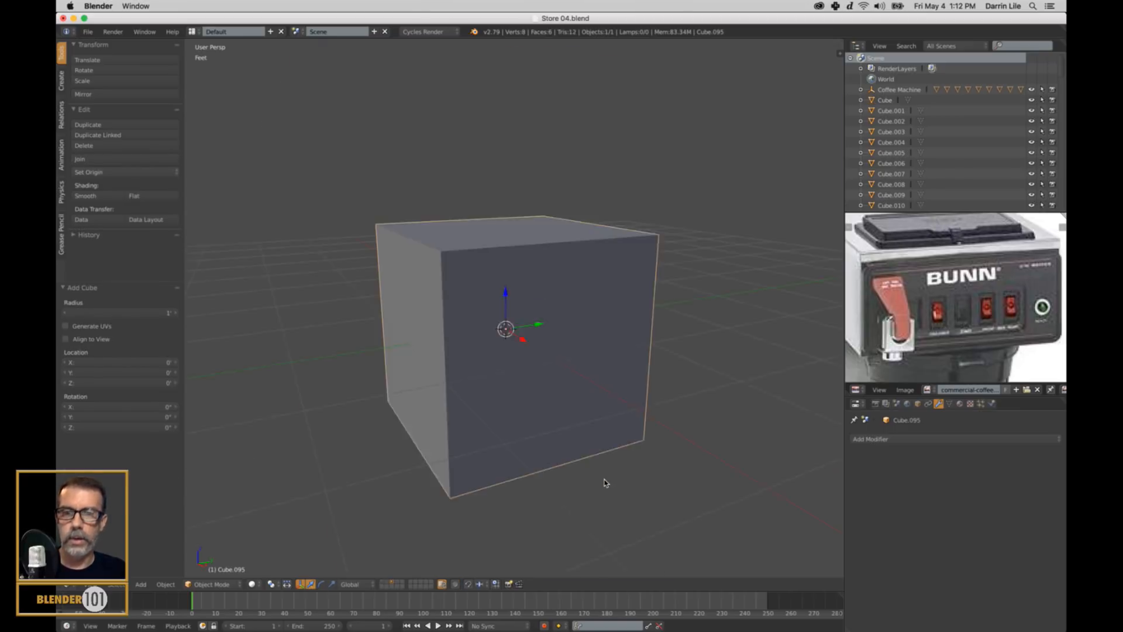
Step: Delete the bottom face of the new cube in face select mode and return to Object Mode
scroll(569, 490, "down", 7)
middle_click_drag(578, 426, 593, 399)
key("Tab")
right_click(537, 360)
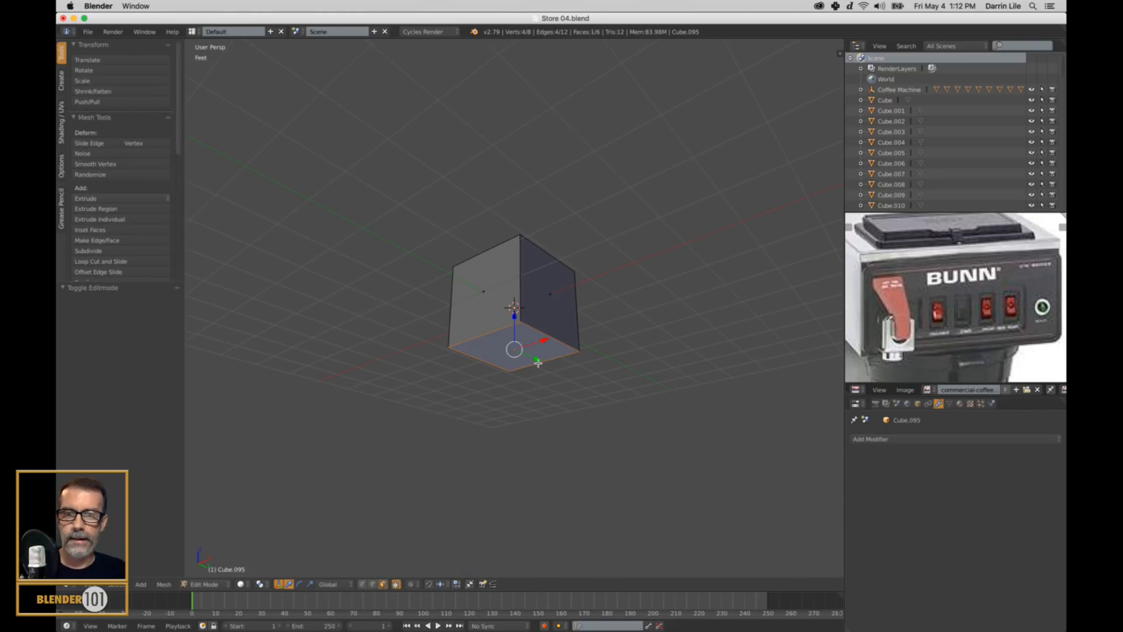
key("x")
left_click(497, 381)
middle_click_drag(503, 383, 611, 404)
key("Tab")
Step: Scale the cube into a flat, elongated block by about 1.993 along Y and 0.322 along Z
key("s")
key("x")
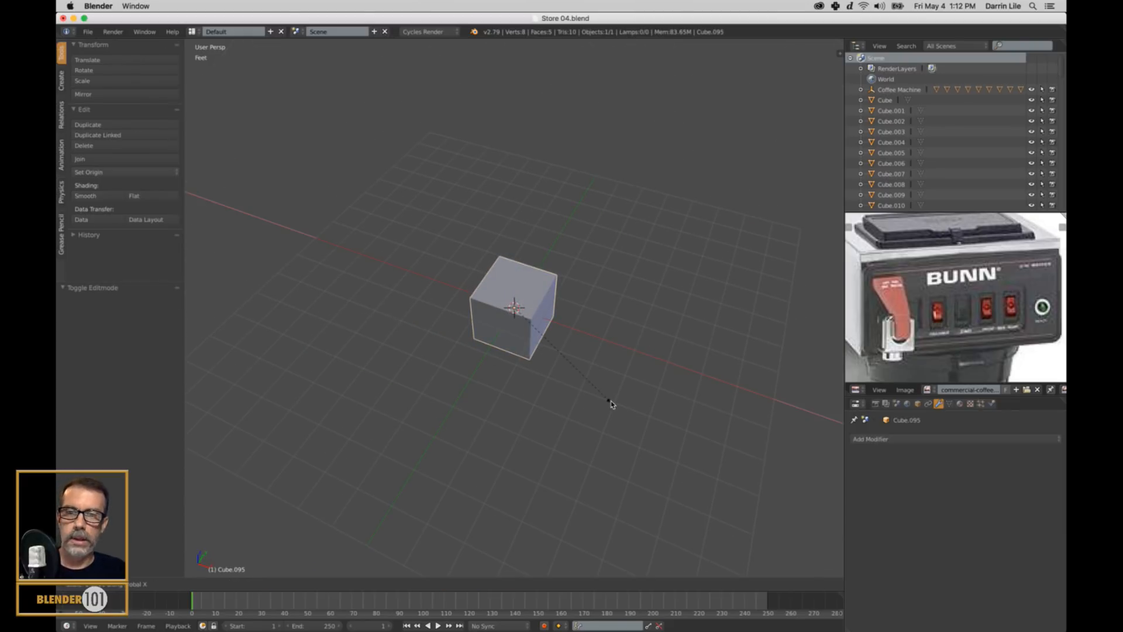
left_click(612, 403)
mouse_move(624, 404)
middle_mouse_down()
mouse_move(596, 417)
mouse_move(635, 392)
mouse_move(639, 407)
mouse_move(675, 399)
mouse_move(617, 398)
middle_mouse_up()
key("s")
key("y")
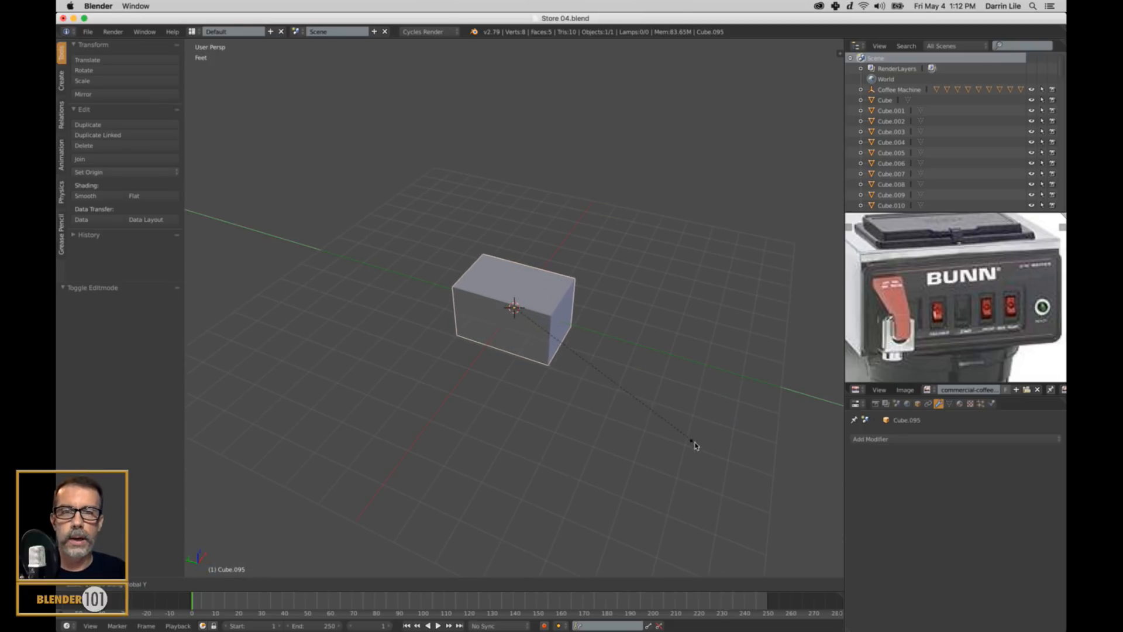
left_click(732, 471)
key("s")
key("z")
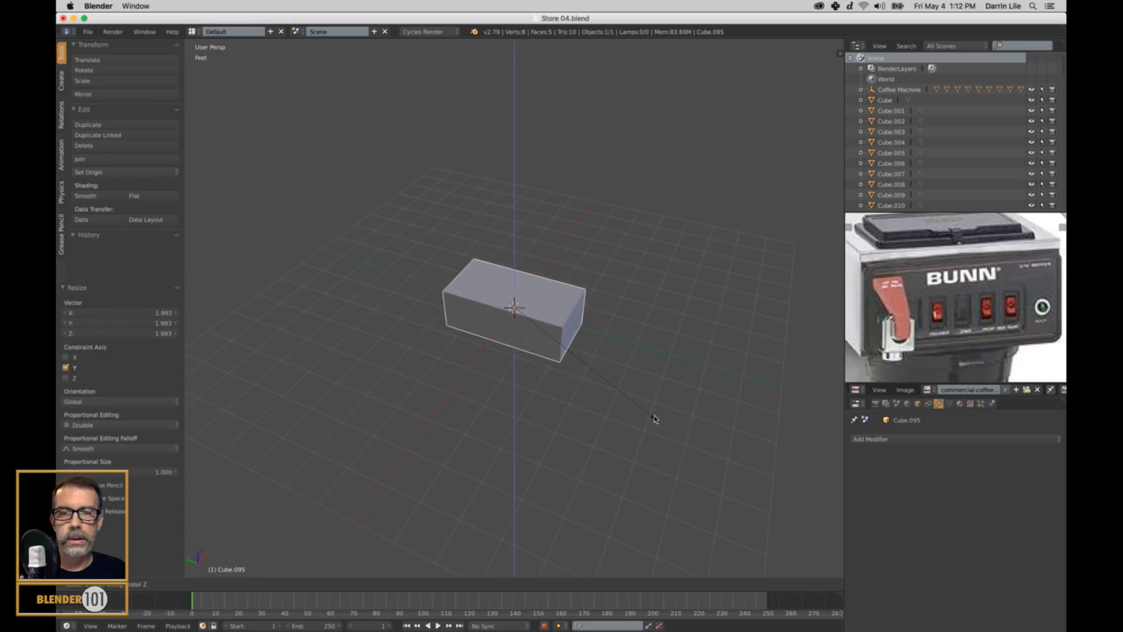
left_click(587, 347)
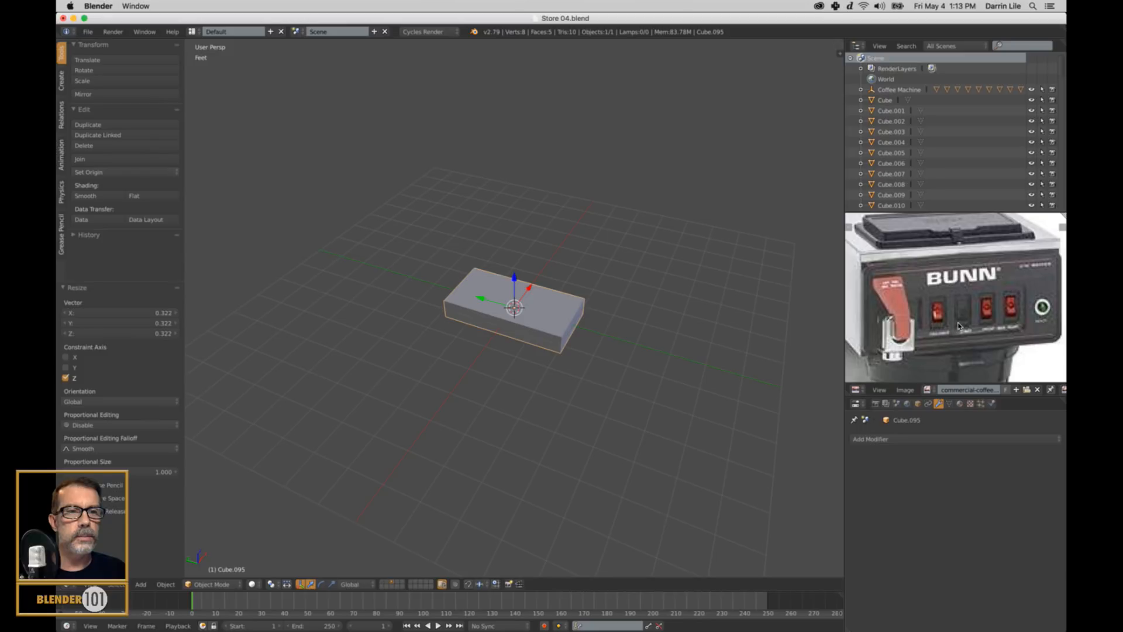
Step: Extrude the block's top face in place and scale the new face inward to about 0.891
scroll(627, 399, "up", 3)
middle_click_drag(627, 397, 528, 351, "shift")
scroll(627, 405, "up", 2)
scroll(540, 349, "down", 2)
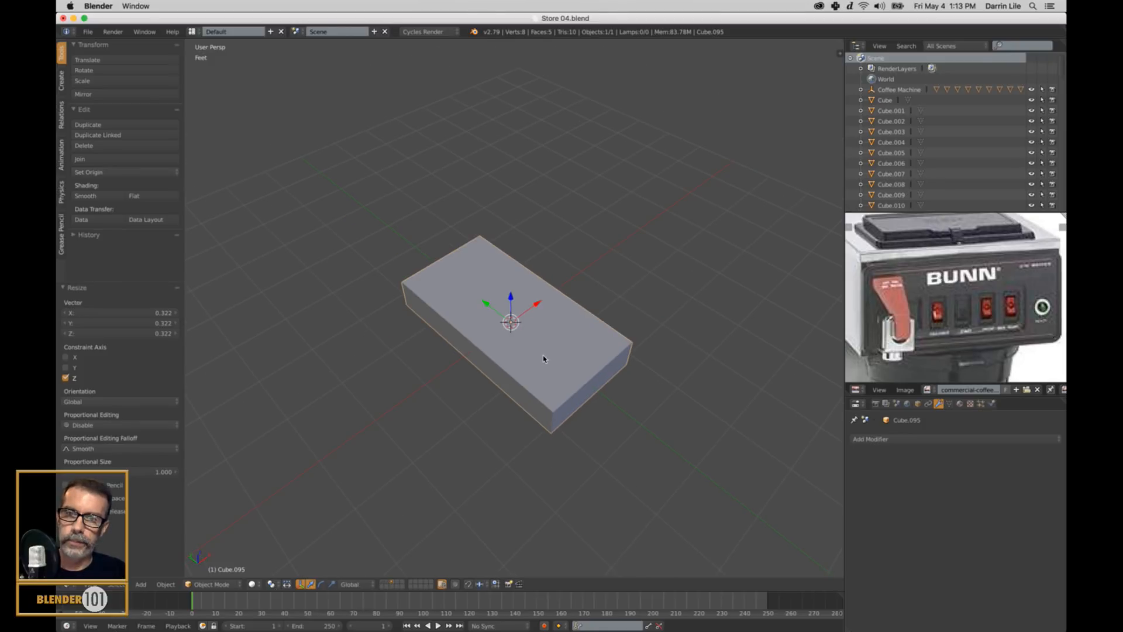
key("Tab")
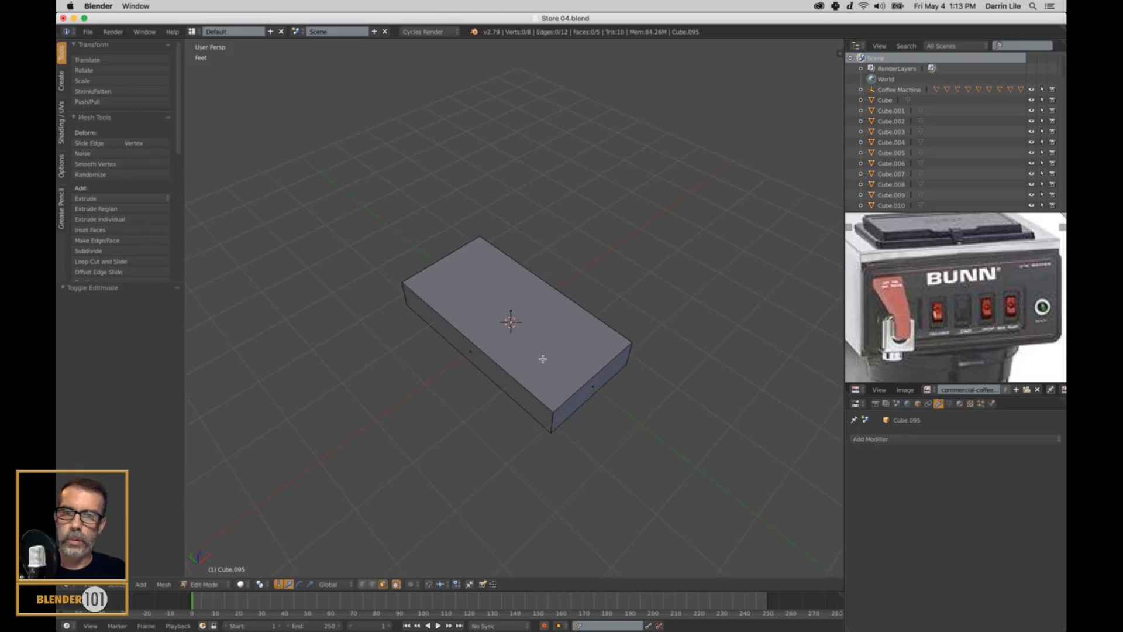
right_click(543, 358)
key("e")
right_click(611, 425)
key("s")
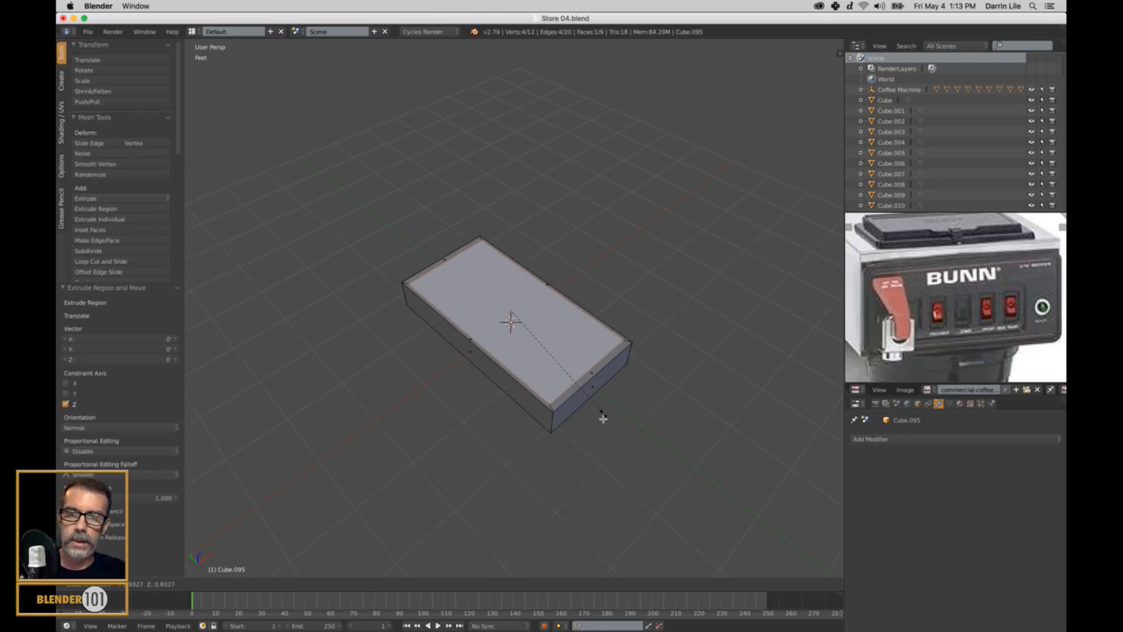
left_click(598, 416)
Step: Widen the rim around the inset top face by scaling it to 0.927 along X, then uniformly by 0.954 and 0.952
key("s")
key("x")
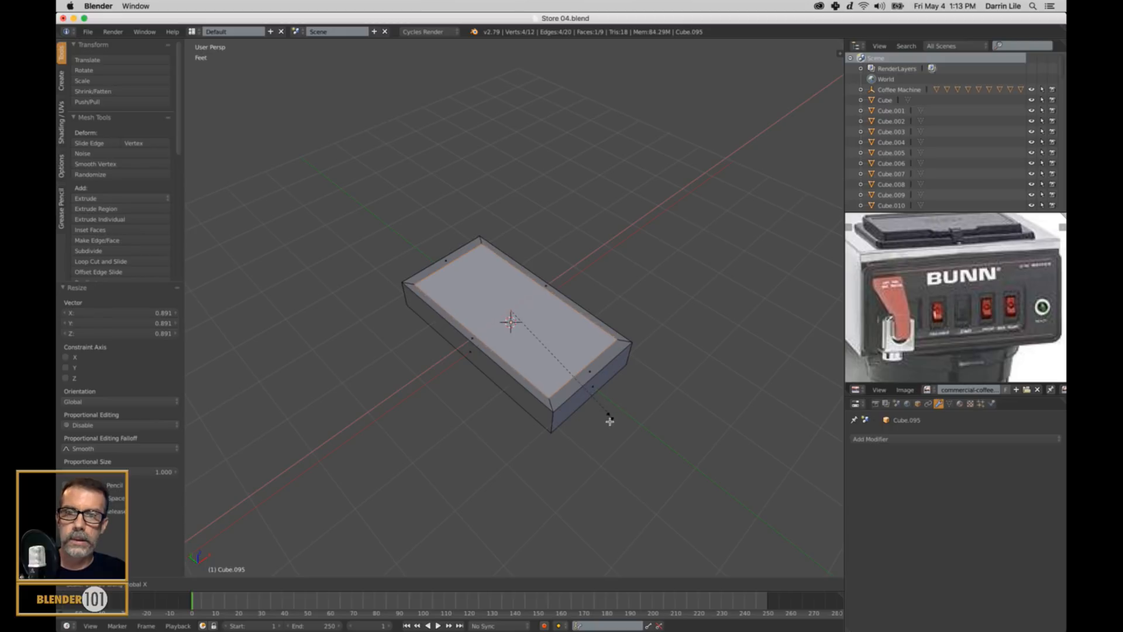
left_click(602, 418)
mouse_move(602, 419)
middle_mouse_down()
mouse_move(630, 412)
mouse_move(617, 409)
middle_mouse_up()
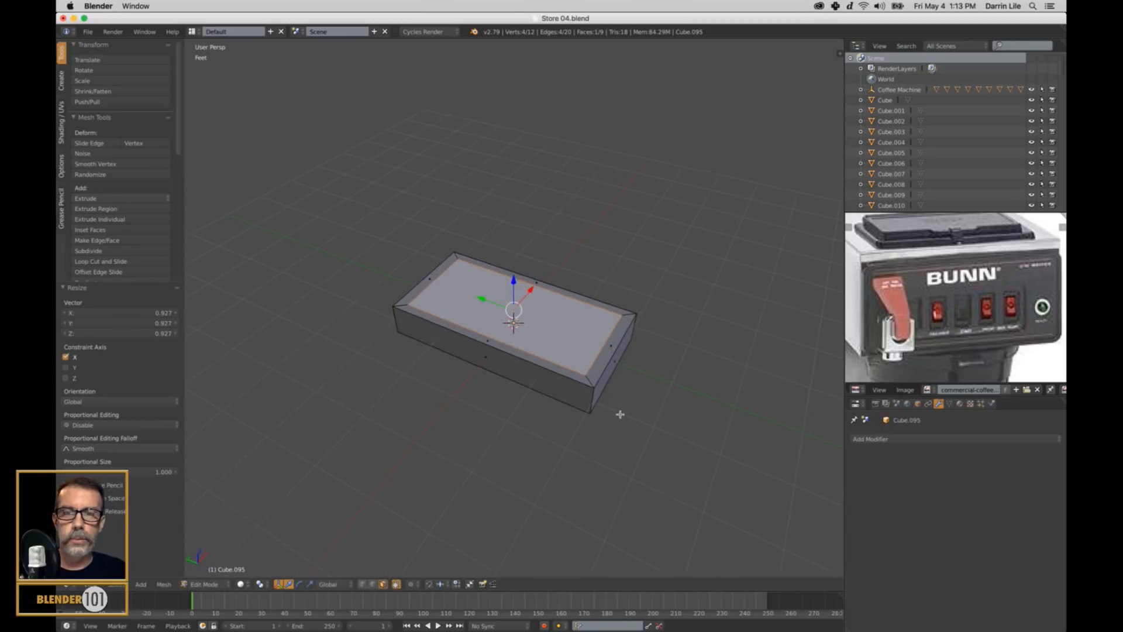
key("s")
left_click(604, 420)
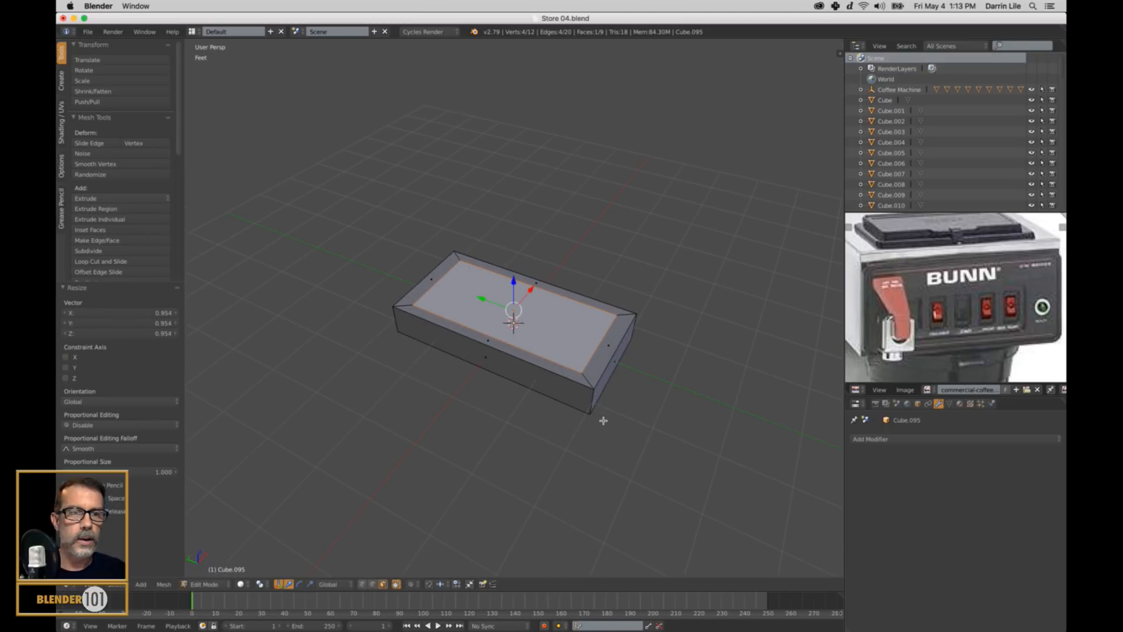
key("s")
left_click(612, 426)
Step: Extrude the inset top face about 2.46" downward to form a rectangular recess in the block
middle_click_drag(612, 427, 571, 348)
key("e")
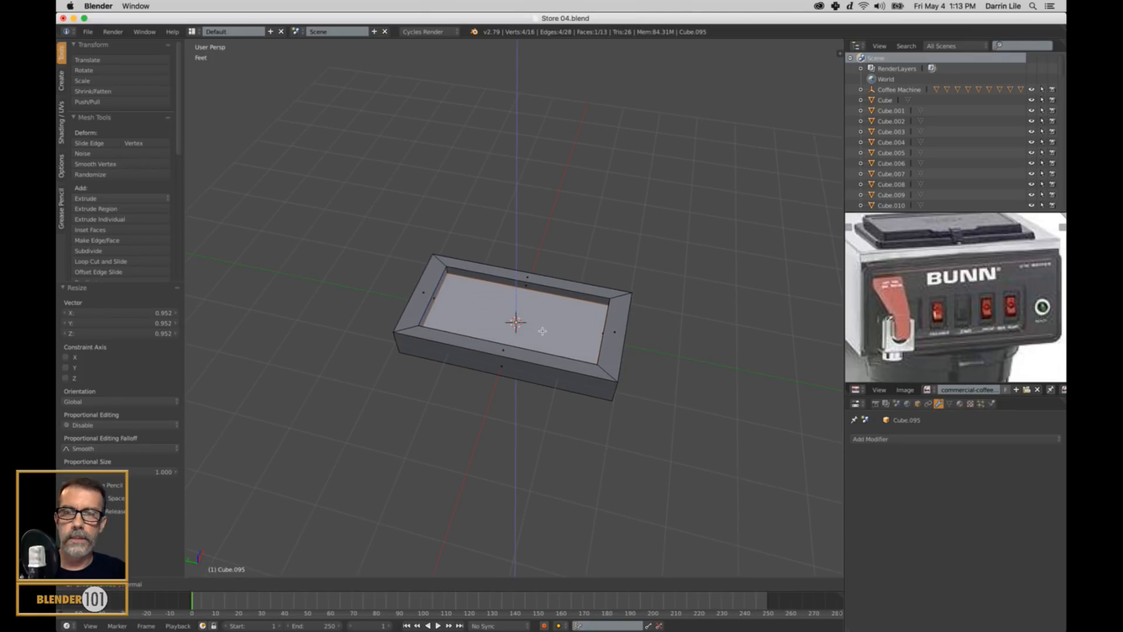
left_click(540, 332)
middle_click_drag(540, 332, 548, 339)
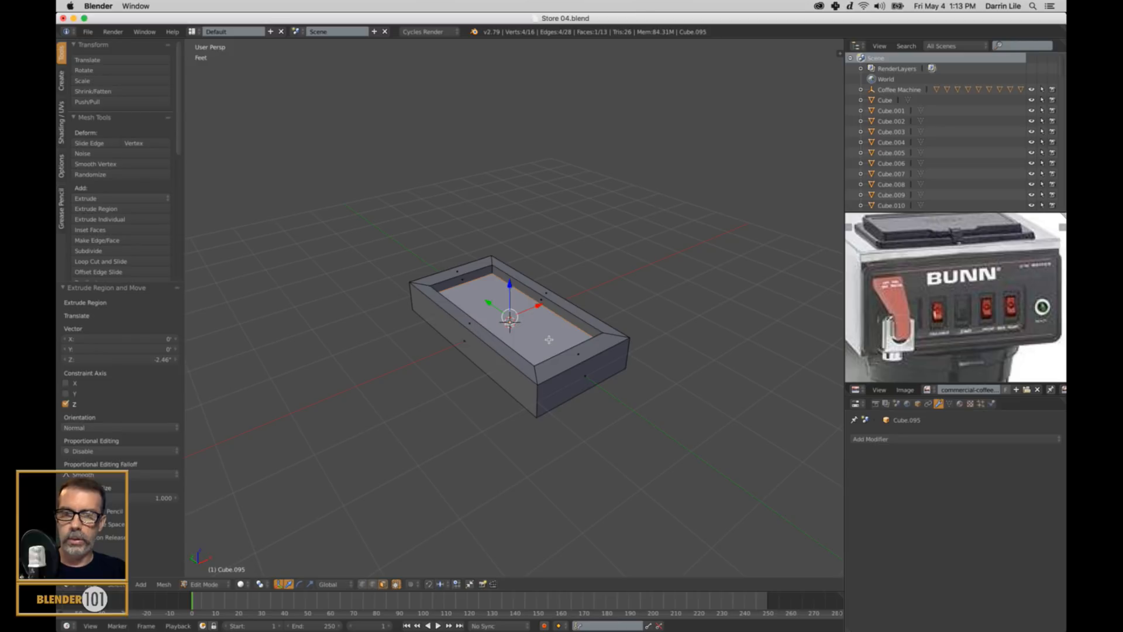
Step: Snap the 3D cursor to the recess floor, add a cube there in Object Mode, and raise it along Z above the block
key("shift+s")
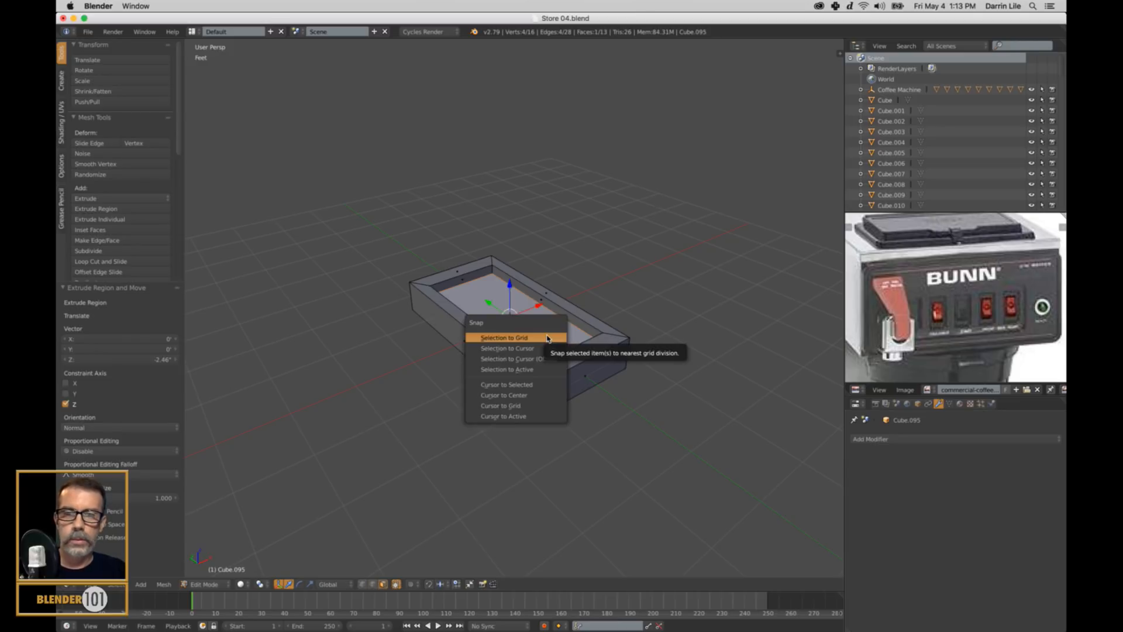
left_click(523, 385)
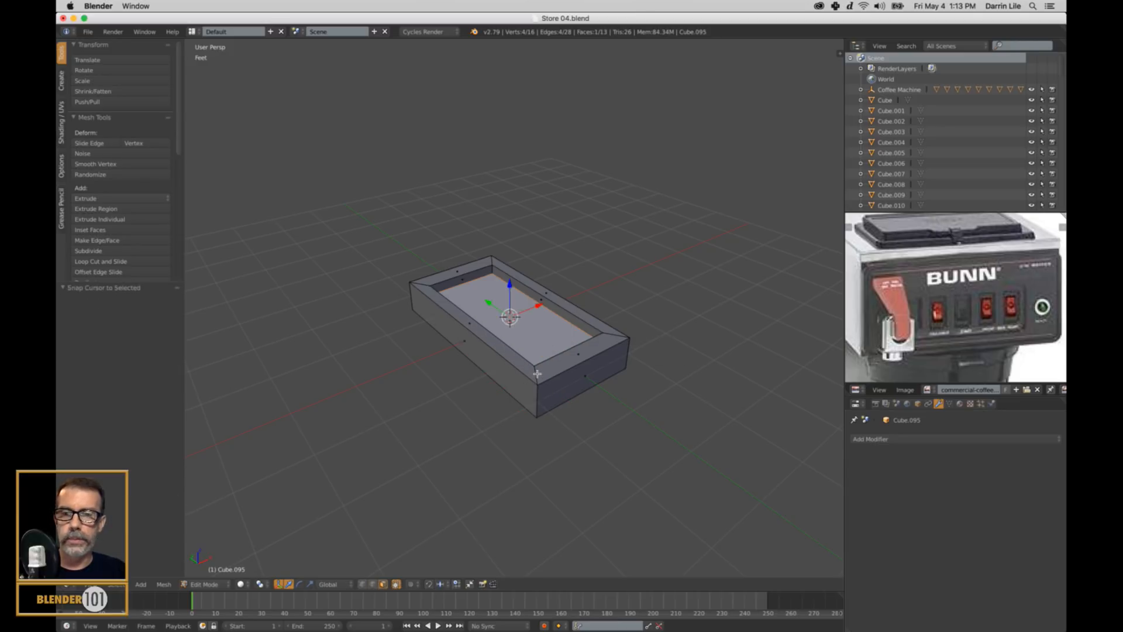
key("Tab")
key("shift+a")
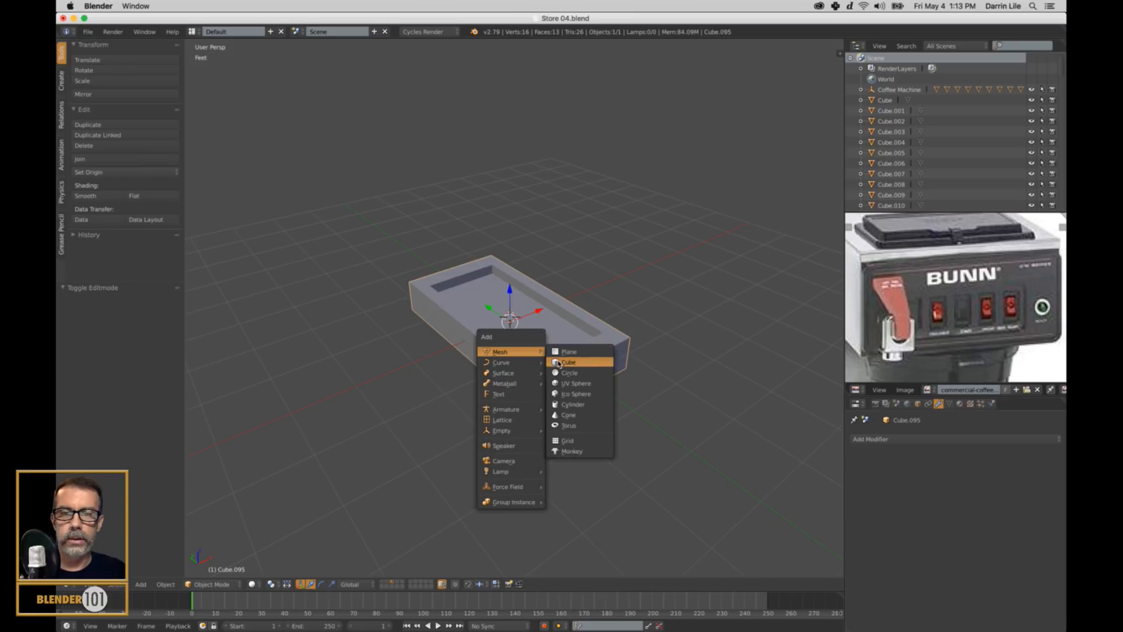
left_click(576, 358)
middle_click_drag(520, 267, 543, 261)
key("g")
key("z")
left_click(529, 233)
Step: Delete the bottom face of the new cube
key("Tab")
scroll(532, 264, "up", 3)
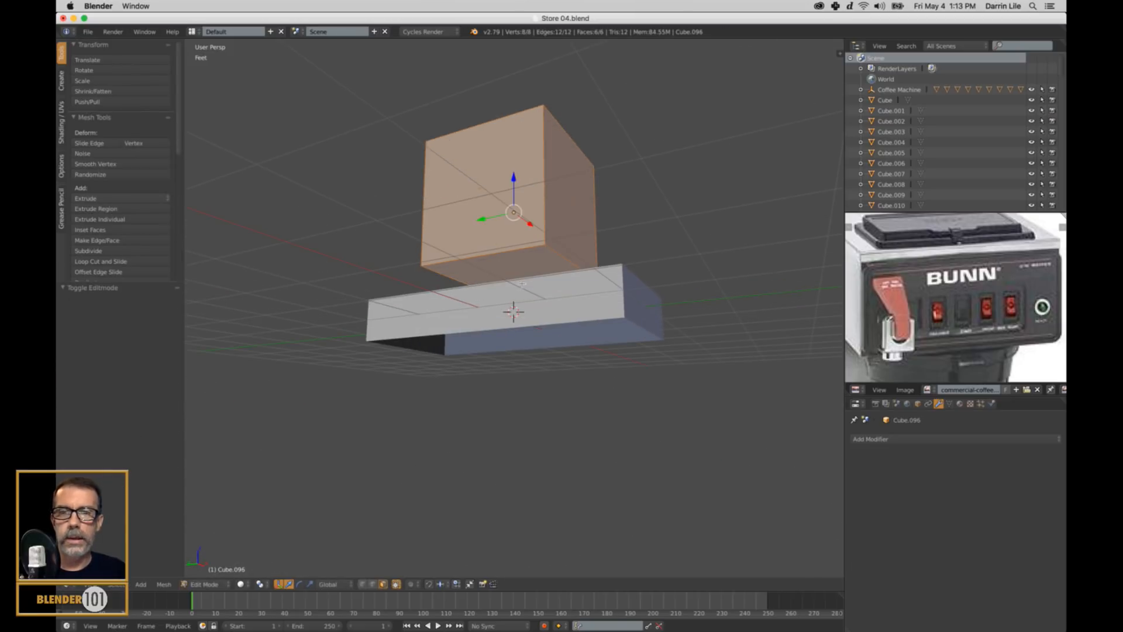
right_click(519, 269)
key("x")
left_click(517, 267)
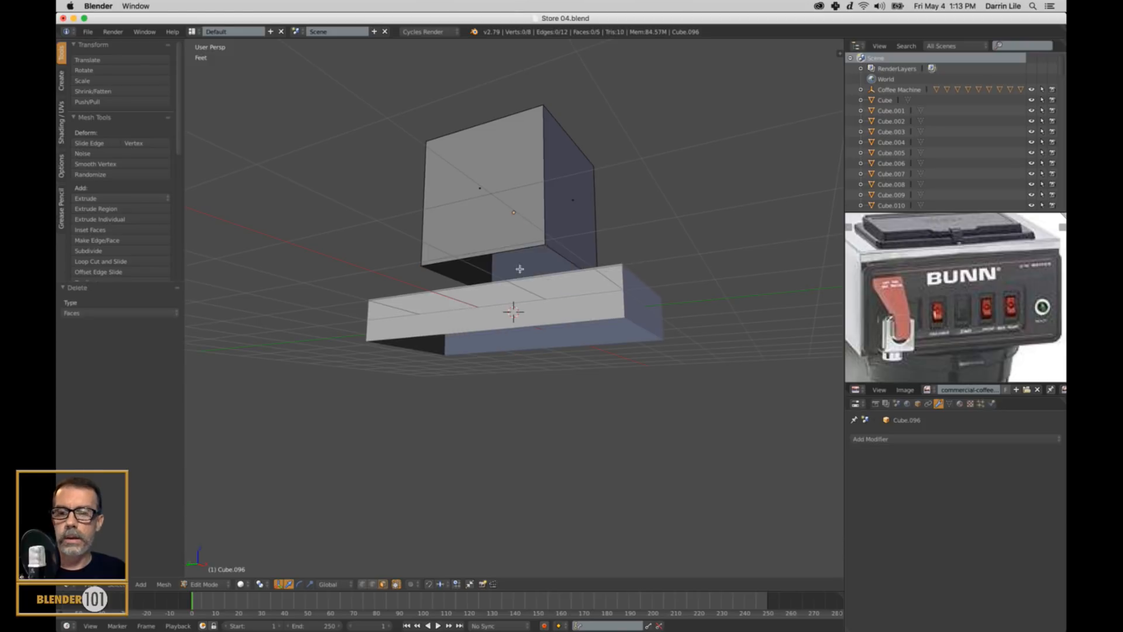
key("Tab")
Step: Scale the cube uniformly to about 0.780 and stretch it to about 1.921 along Y
scroll(596, 287, "down", 4)
mouse_move(596, 287)
middle_mouse_down()
mouse_move(577, 315)
mouse_move(594, 300)
middle_mouse_up()
key("s")
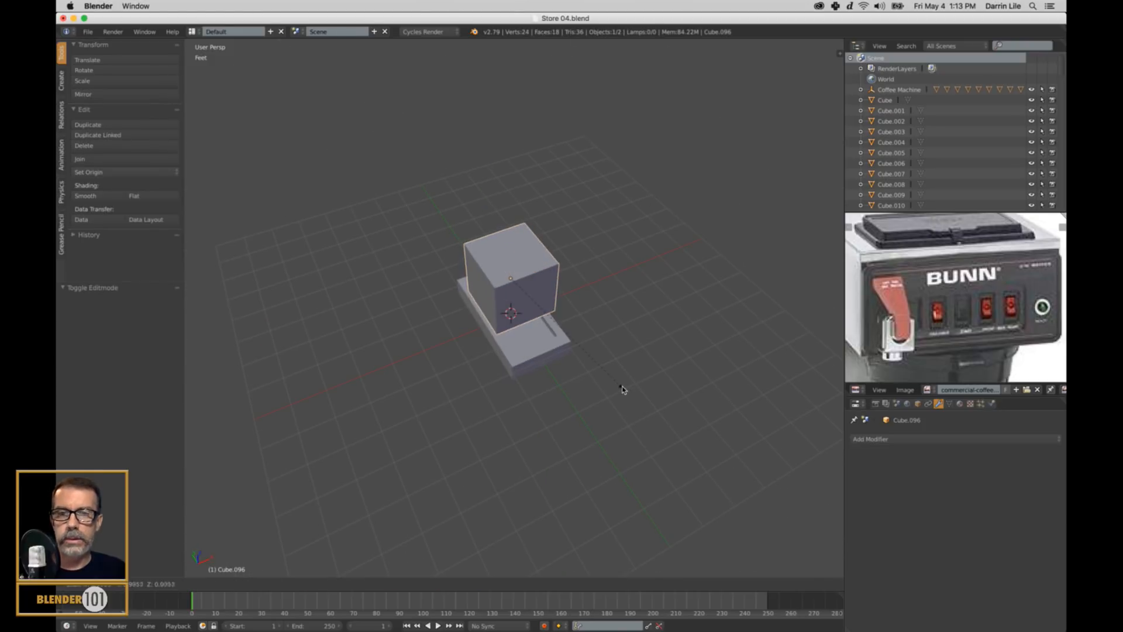
left_click(595, 375)
middle_click_drag(642, 406, 623, 343)
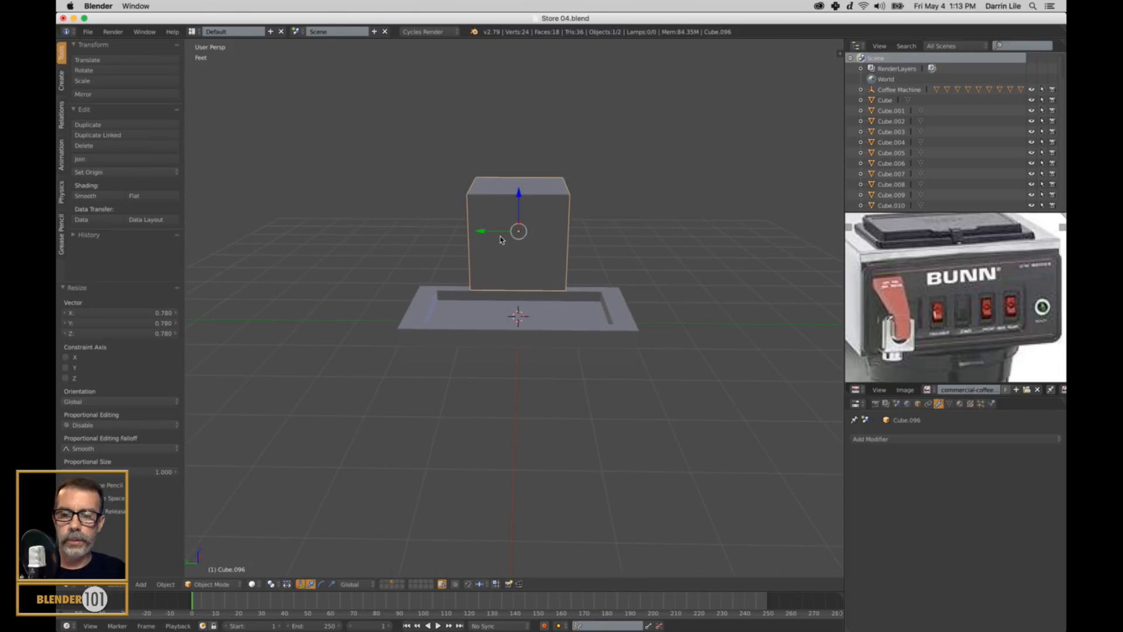
key("s")
key("y")
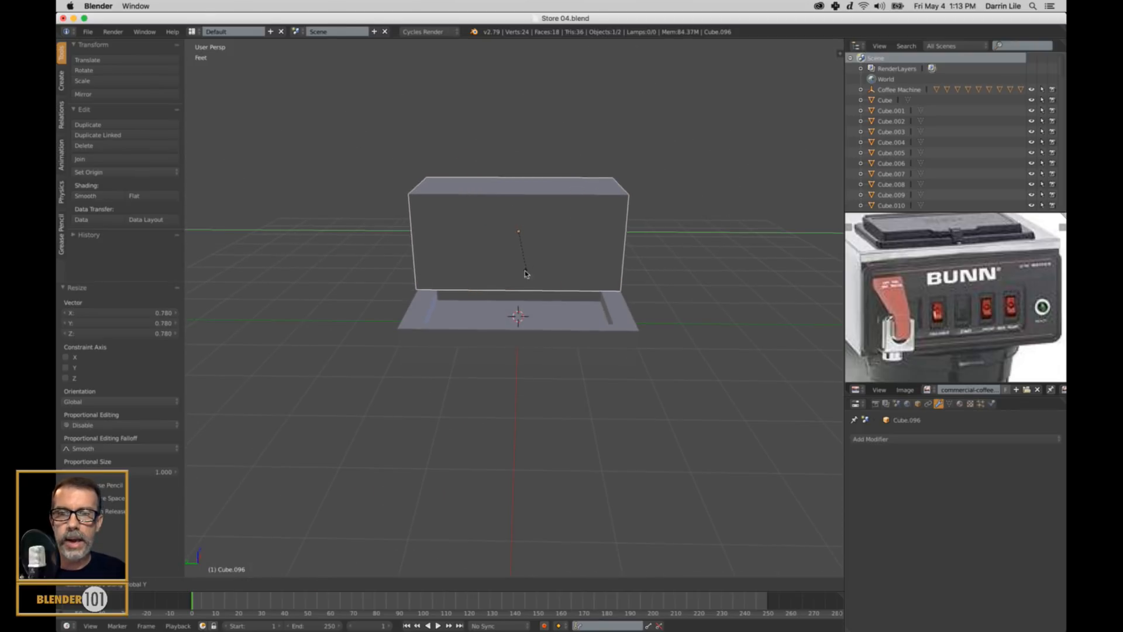
left_click(525, 275)
middle_click_drag(537, 291, 552, 286)
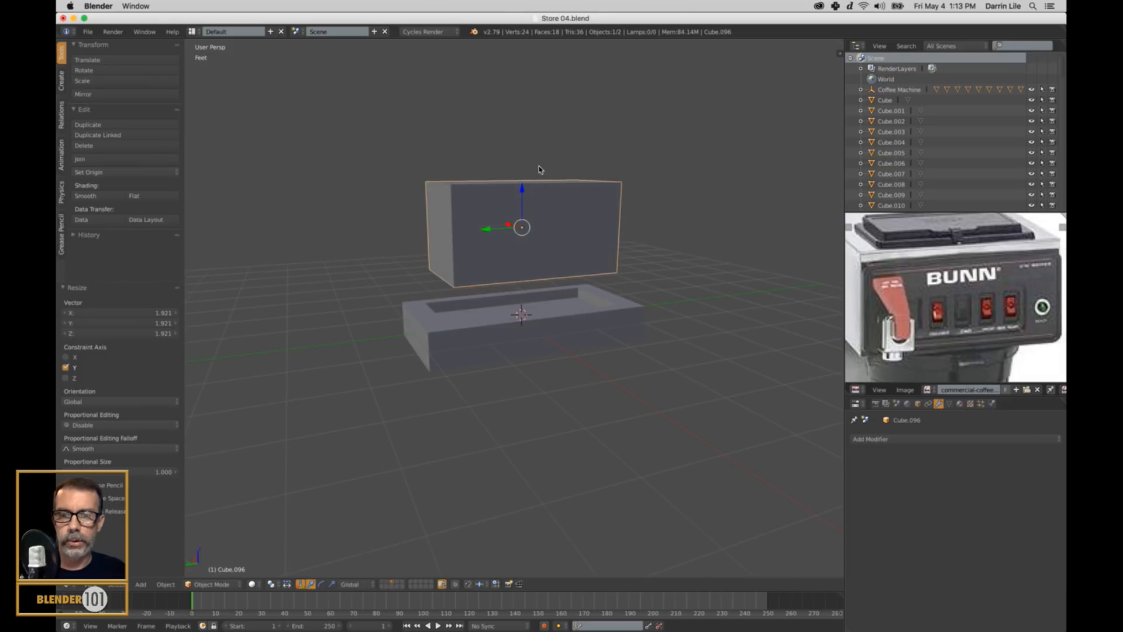
Step: Lower the stretched cube about 6.3" along Z into the recess of the base block
key("g")
key("z")
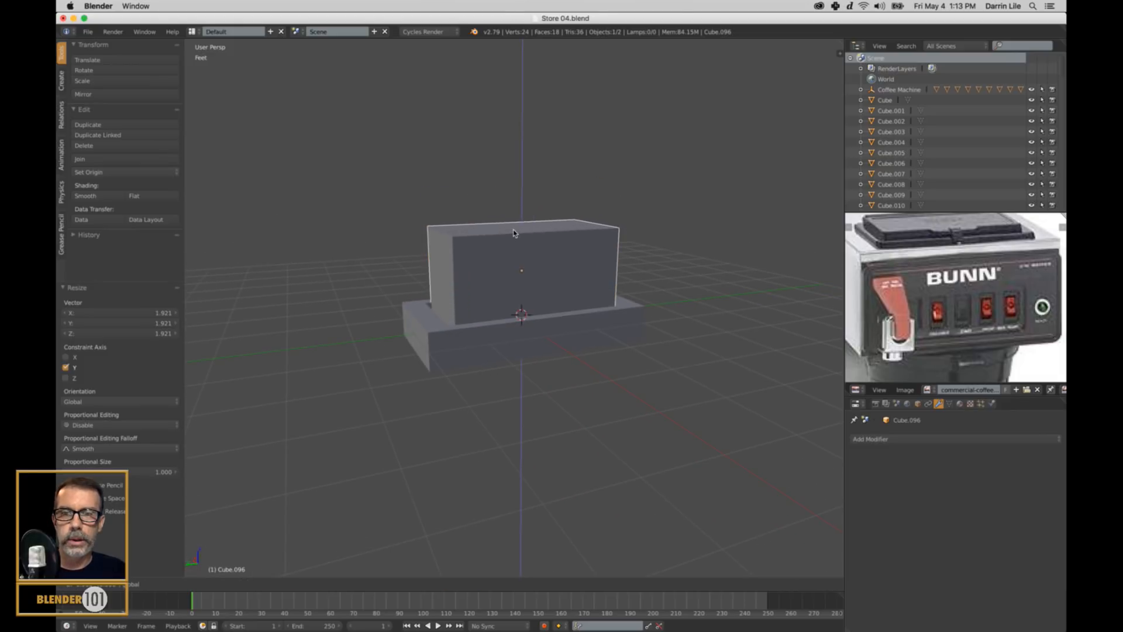
left_click(521, 257)
middle_click_drag(520, 258, 571, 299)
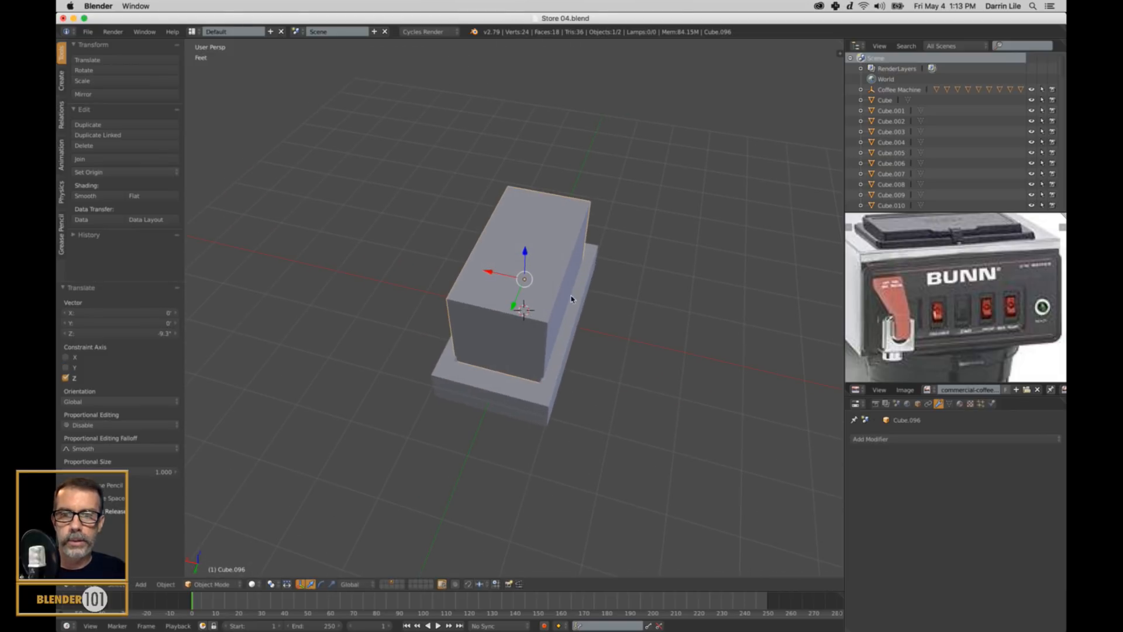
Step: Narrow the cube to about 0.895 along X and adjust its Y length to fit the recess
key("s")
key("x")
left_click(584, 348)
middle_click_drag(584, 348, 550, 349)
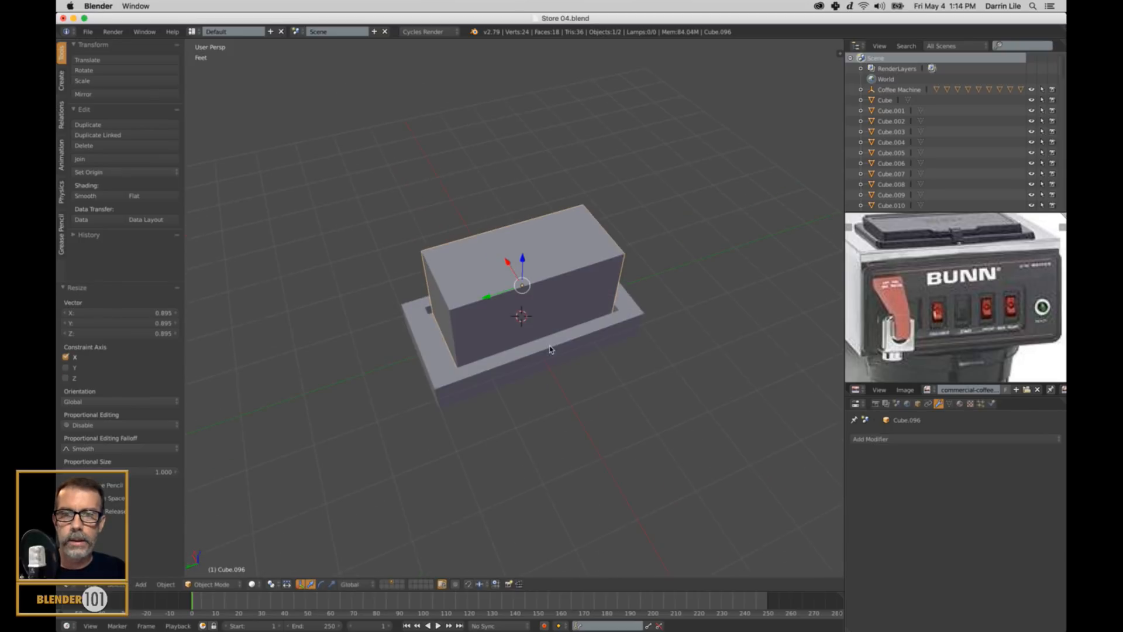
scroll(550, 349, "up", 1)
key("s")
key("y")
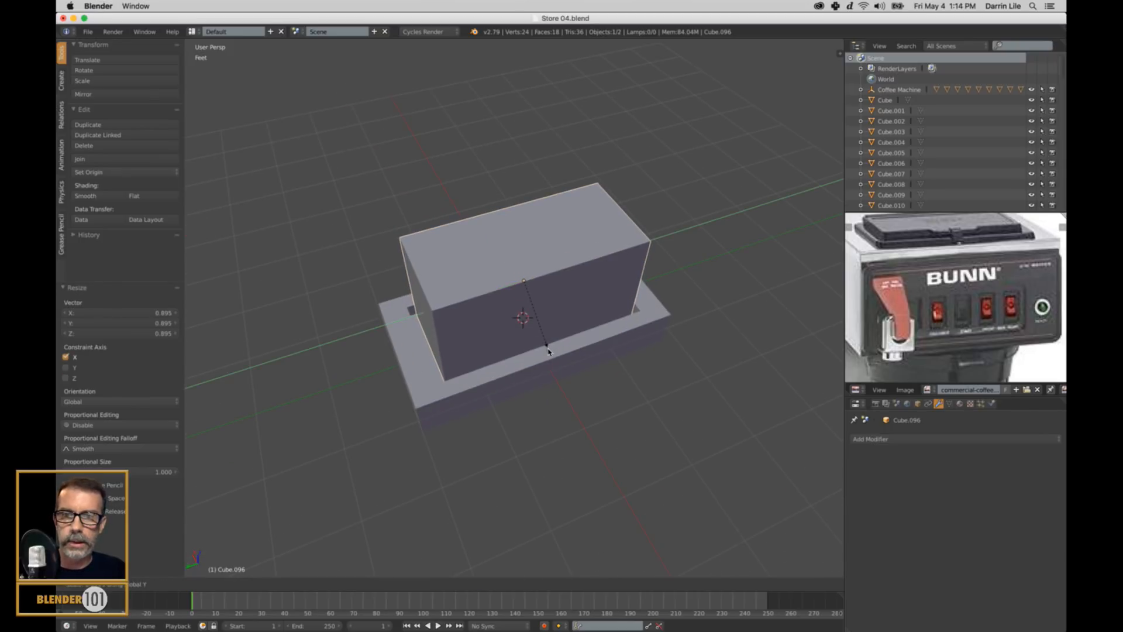
left_click(545, 395)
Step: Lower the cube's top face about 11" along Z and raise it back about 3.04"
key("Tab")
right_click(553, 222)
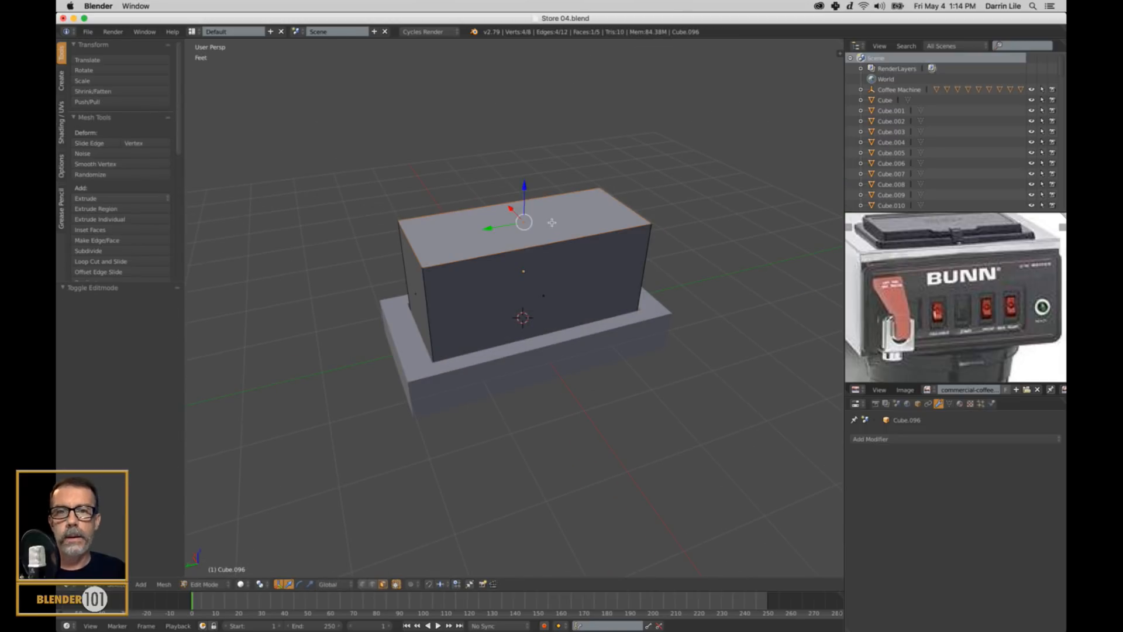
left_click_drag(524, 192, 516, 251)
mouse_move(614, 358)
middle_mouse_down()
mouse_move(585, 346)
mouse_move(599, 346)
middle_mouse_up()
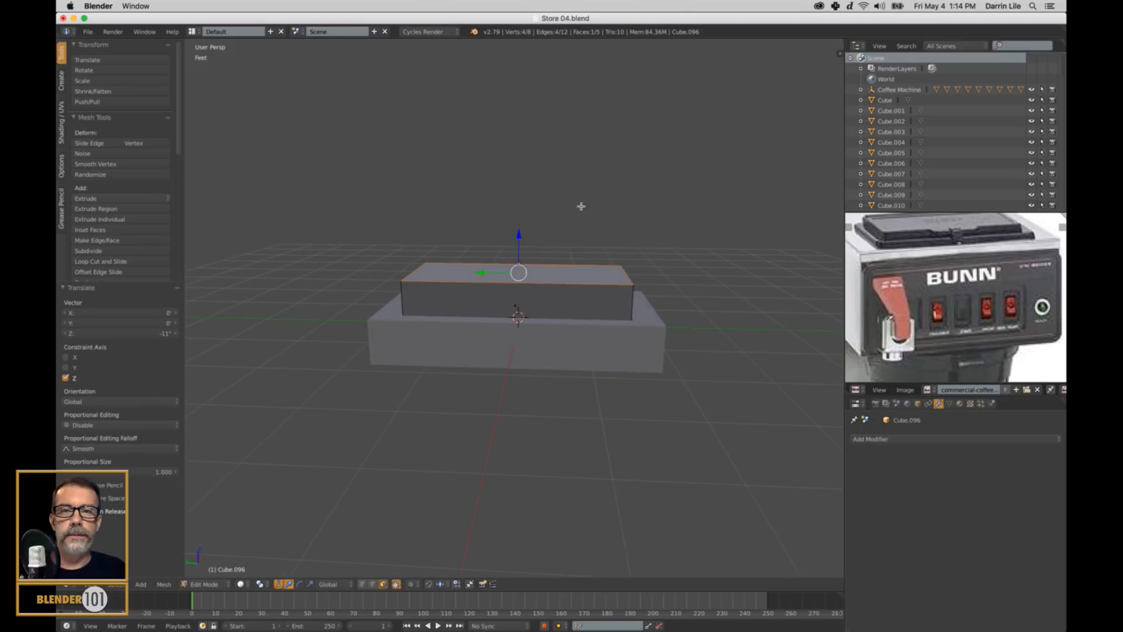
left_click_drag(520, 240, 526, 240)
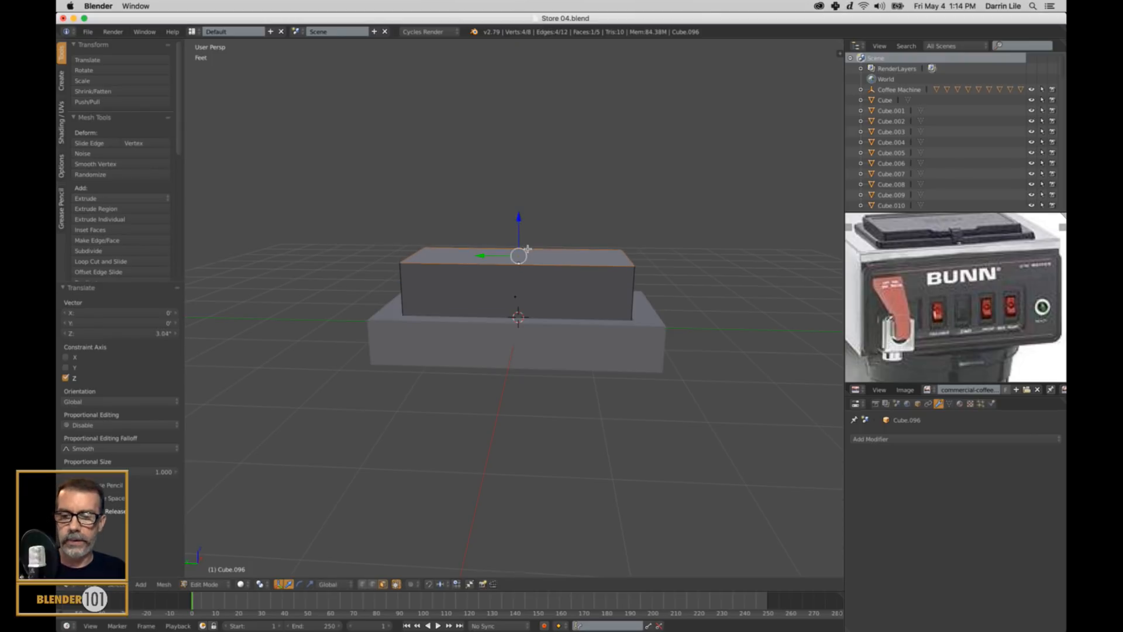
Step: Add a centered loop cut across the part and lower its top edge about 5.46" to form a V-shaped rocker
key("w")
key("ctrl+r")
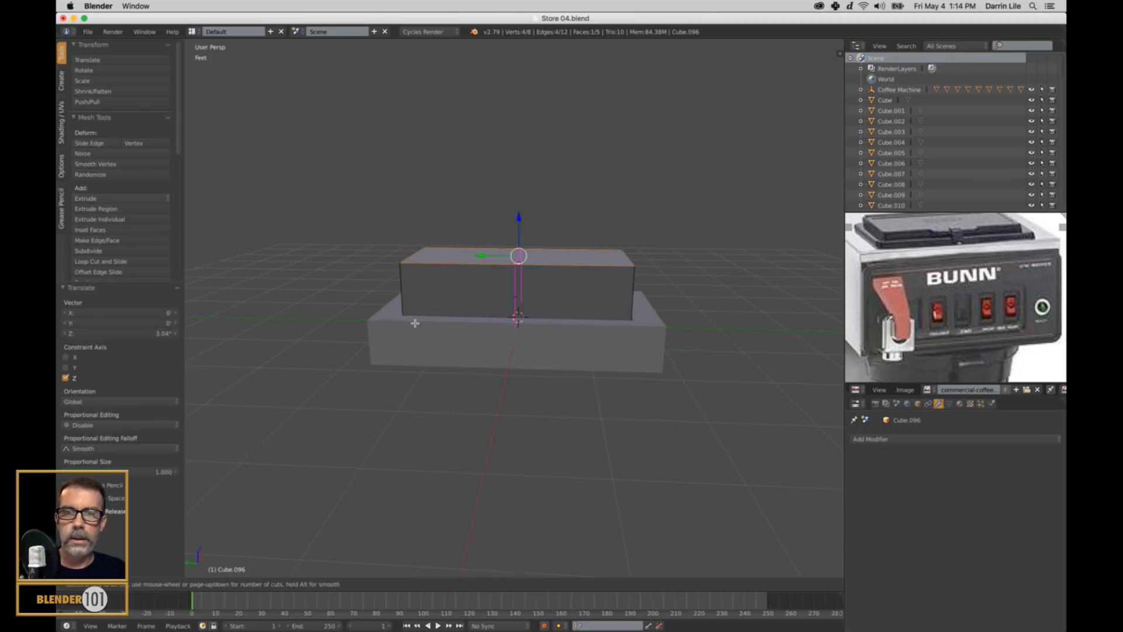
left_click(415, 323)
right_click(414, 322)
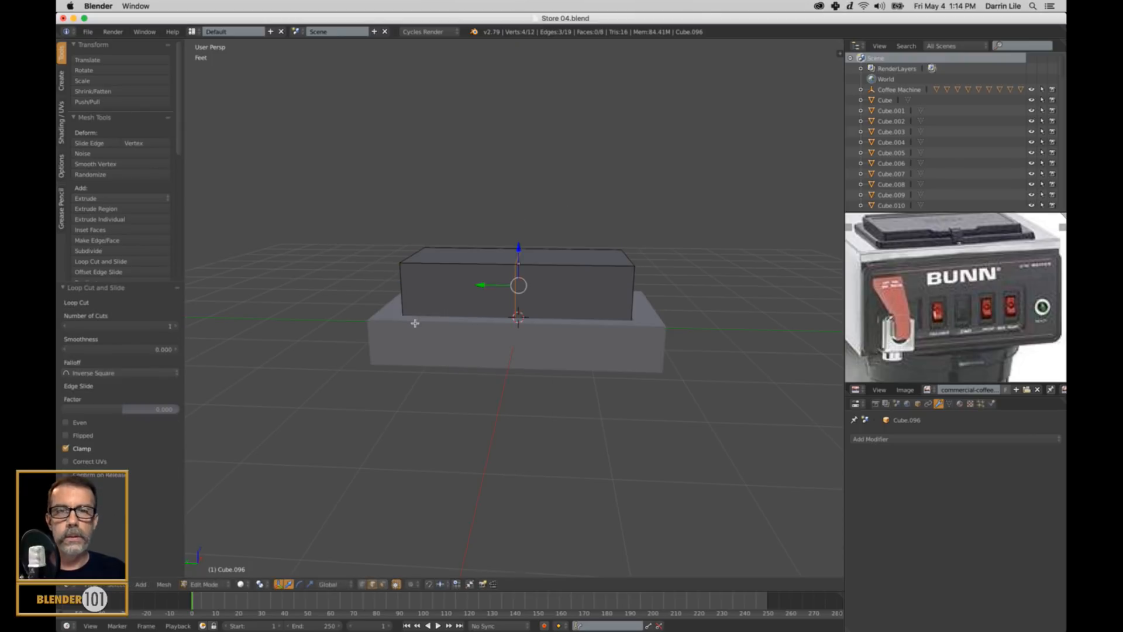
right_click(520, 260)
left_click_drag(519, 223, 518, 252)
middle_click_drag(595, 304, 632, 269)
Step: Bring the rocker's two upper end edges inward by scaling them to about 0.919 along Y
right_click(631, 266)
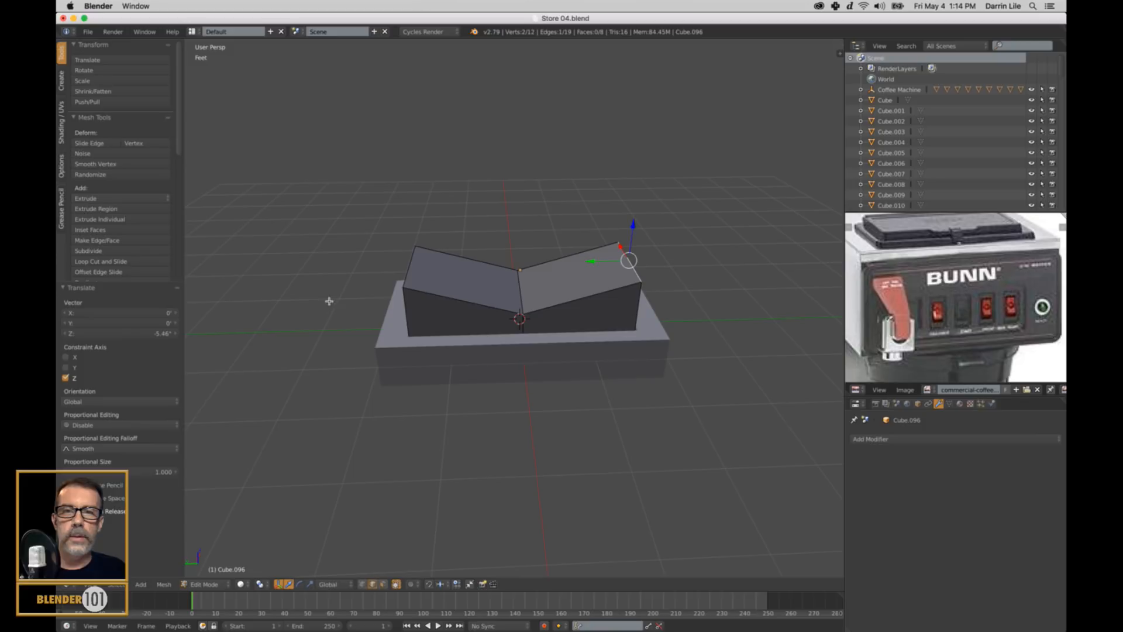
right_click(407, 280, "shift")
key("s")
key("y")
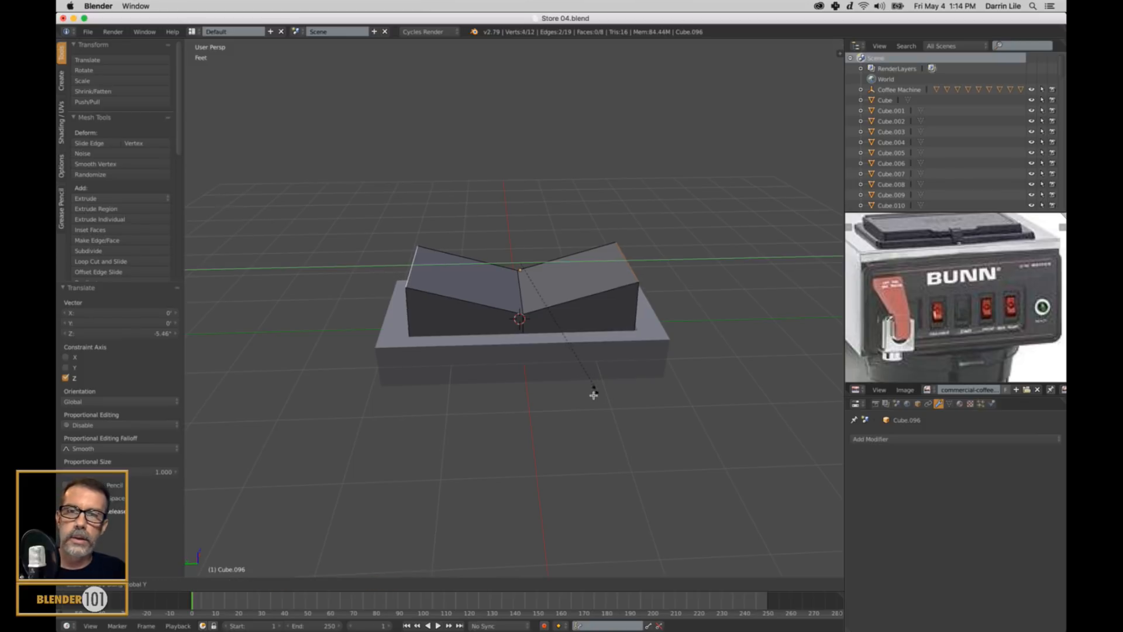
left_click(587, 391)
middle_click_drag(586, 391, 454, 242)
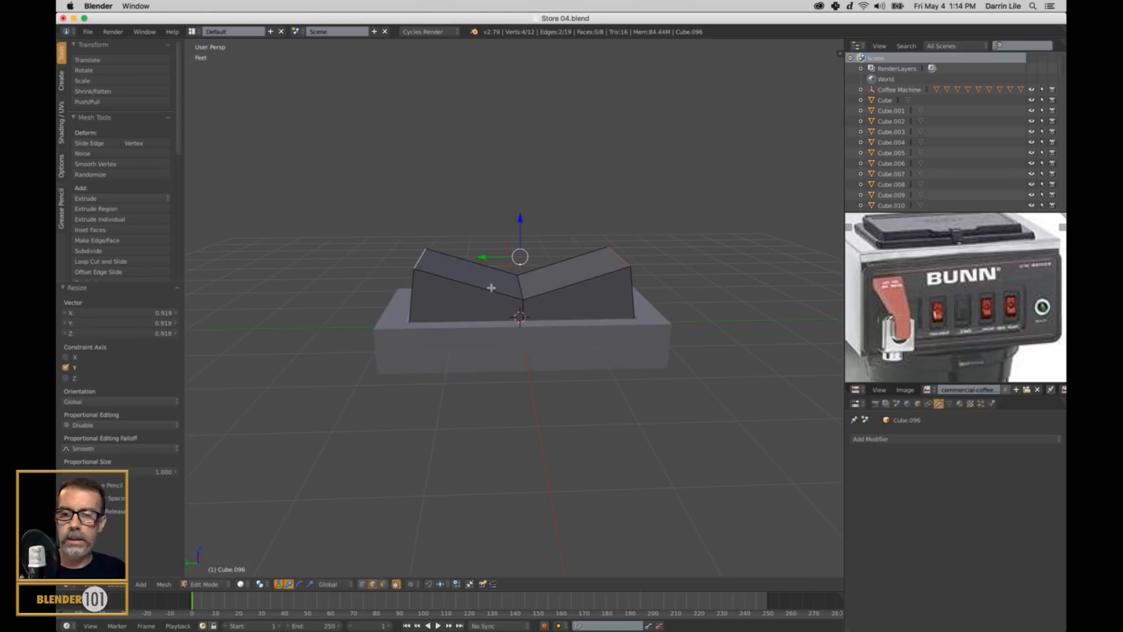
Step: Set the rocker's origin to the 3D cursor in Object Mode
key("Tab")
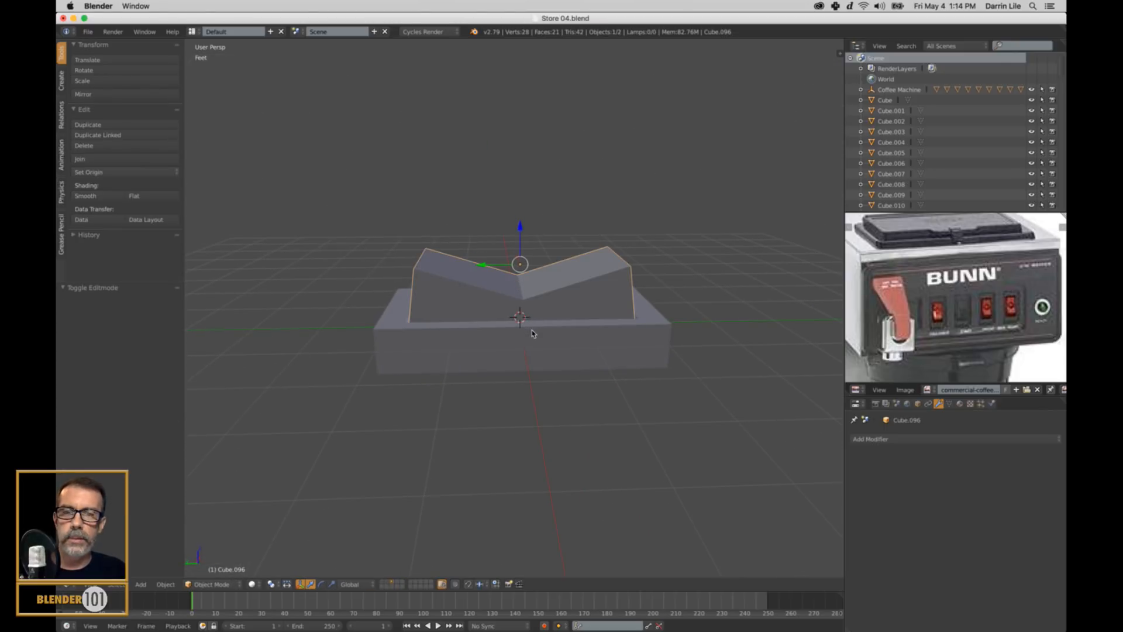
left_click(107, 174)
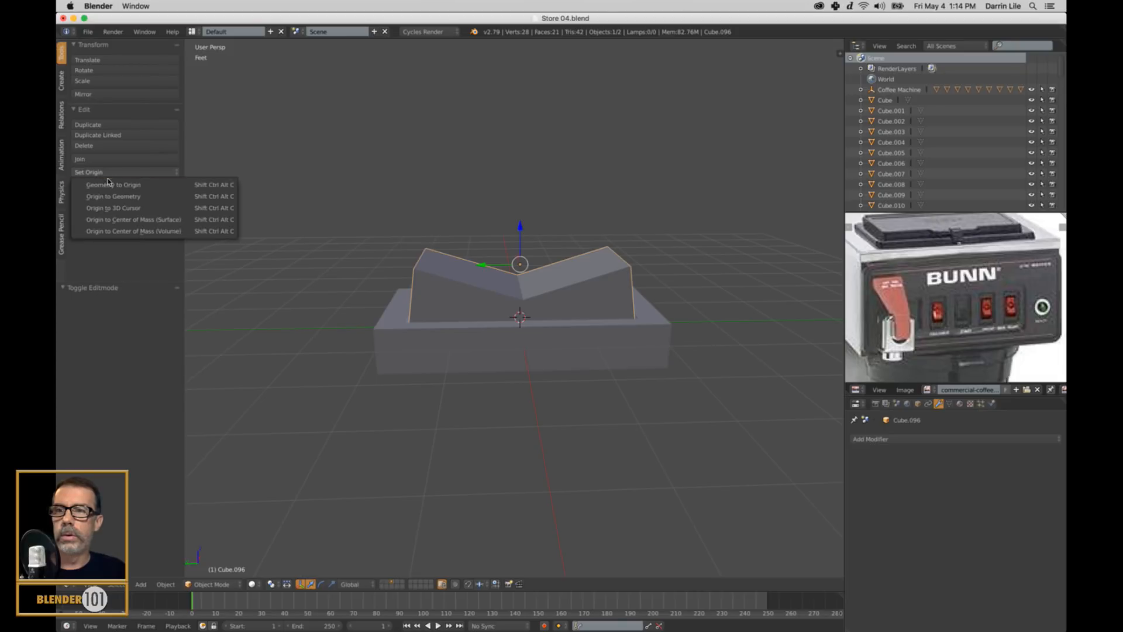
left_click(116, 208)
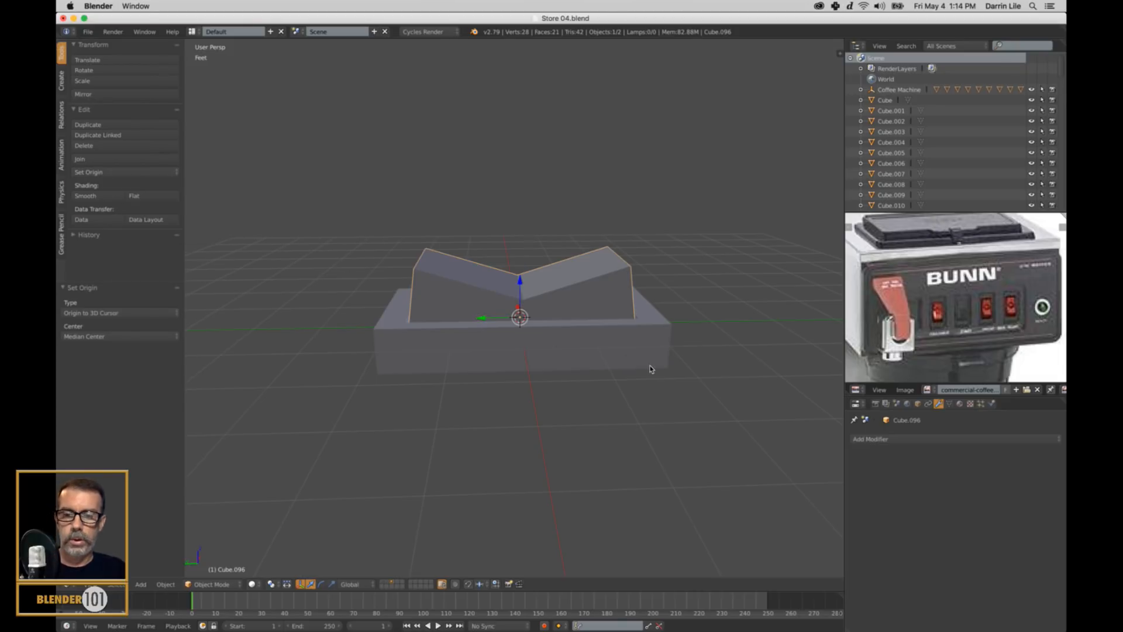
Step: Try rotating the rocker about the X axis
key("r")
key("x")
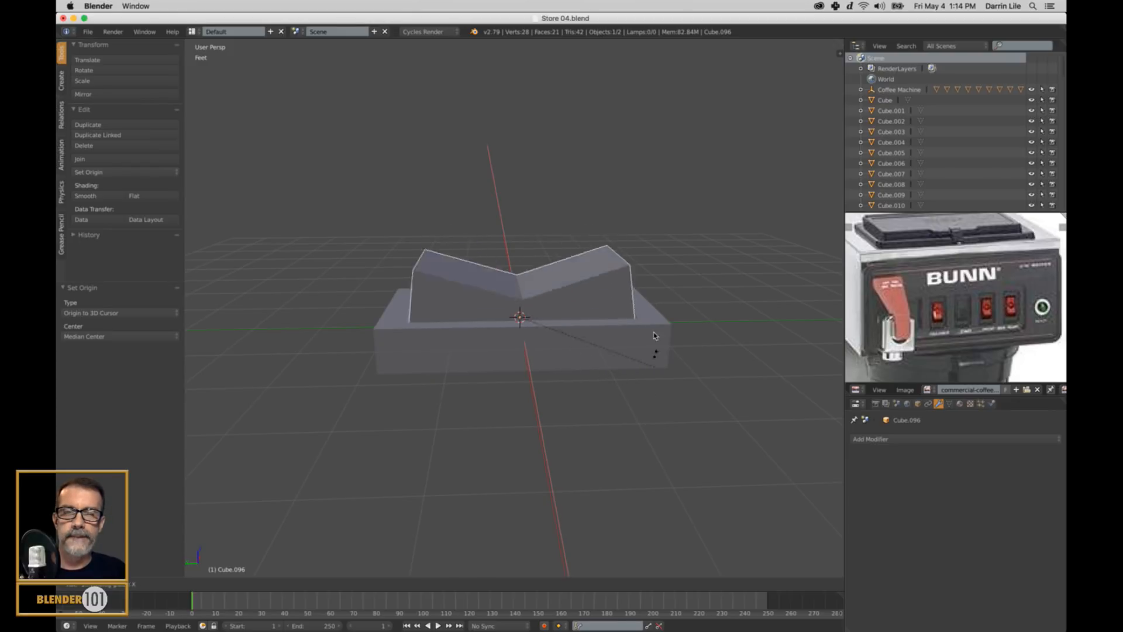
left_click(664, 372)
Step: Lower the rocker about 2.67" along Z and add a horizontal loop cut around its sides, slid by a factor of about 0.274
left_click_drag(520, 283, 523, 298)
mouse_move(626, 305)
middle_mouse_down()
mouse_move(497, 301)
mouse_move(509, 327)
mouse_move(517, 299)
mouse_move(516, 313)
mouse_move(526, 298)
mouse_move(615, 290)
middle_mouse_up()
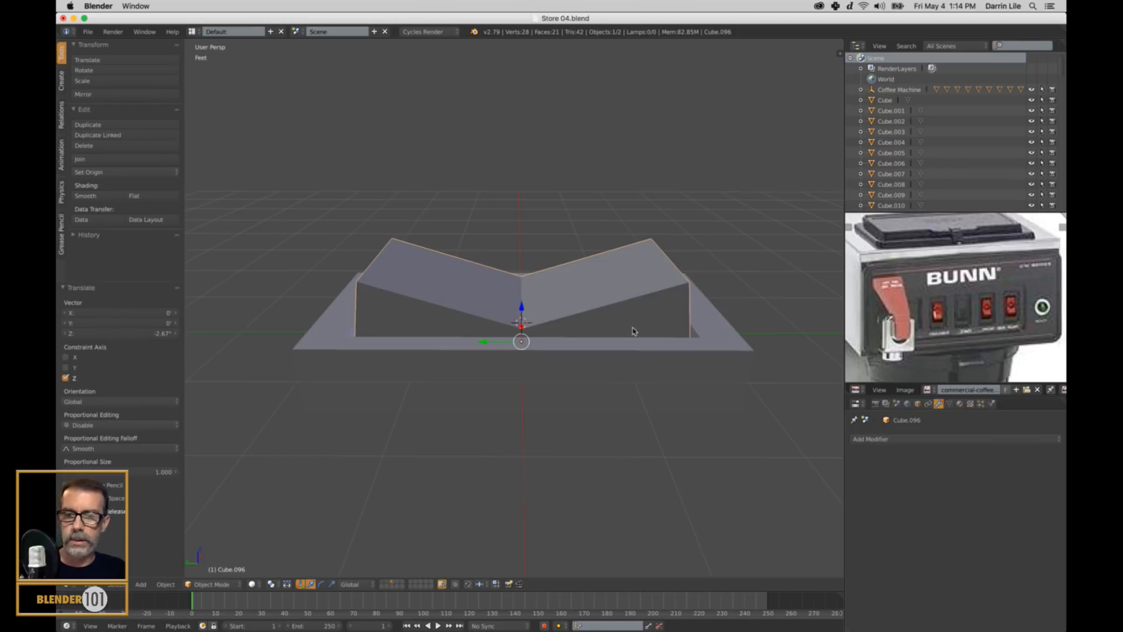
key("Tab")
key("ctrl+r")
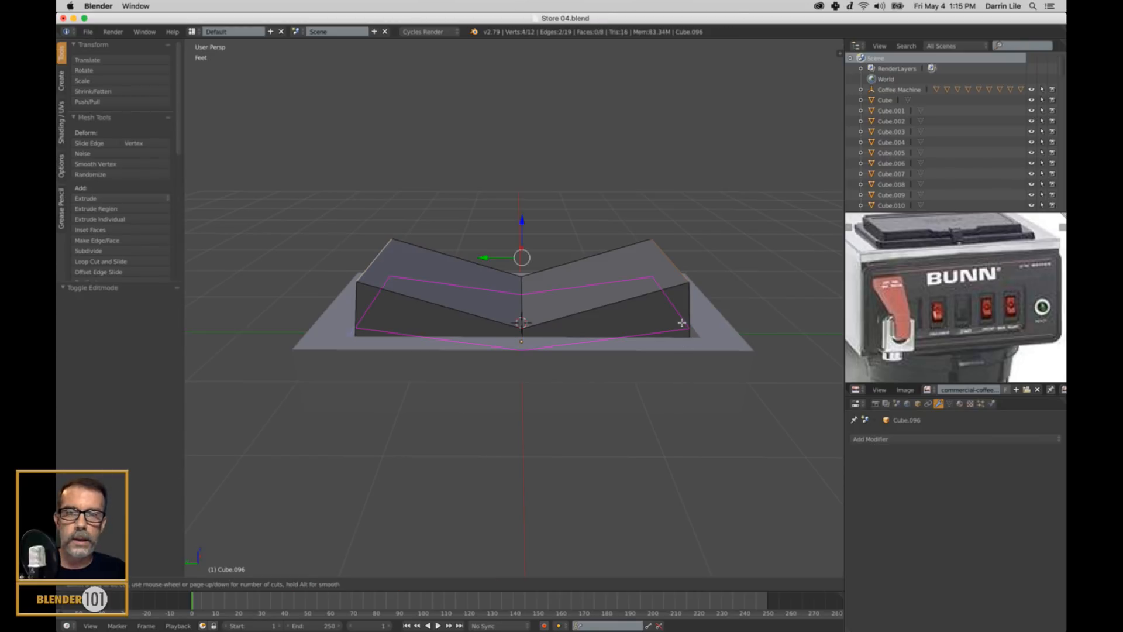
left_click(681, 322)
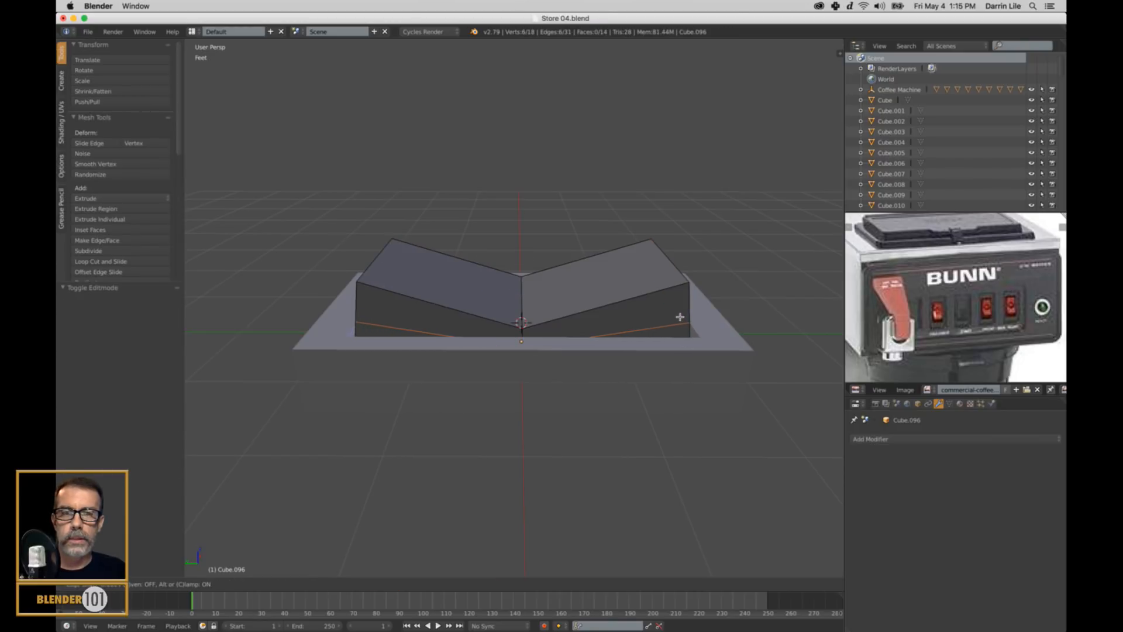
left_click(680, 312)
middle_click_drag(697, 305, 677, 318)
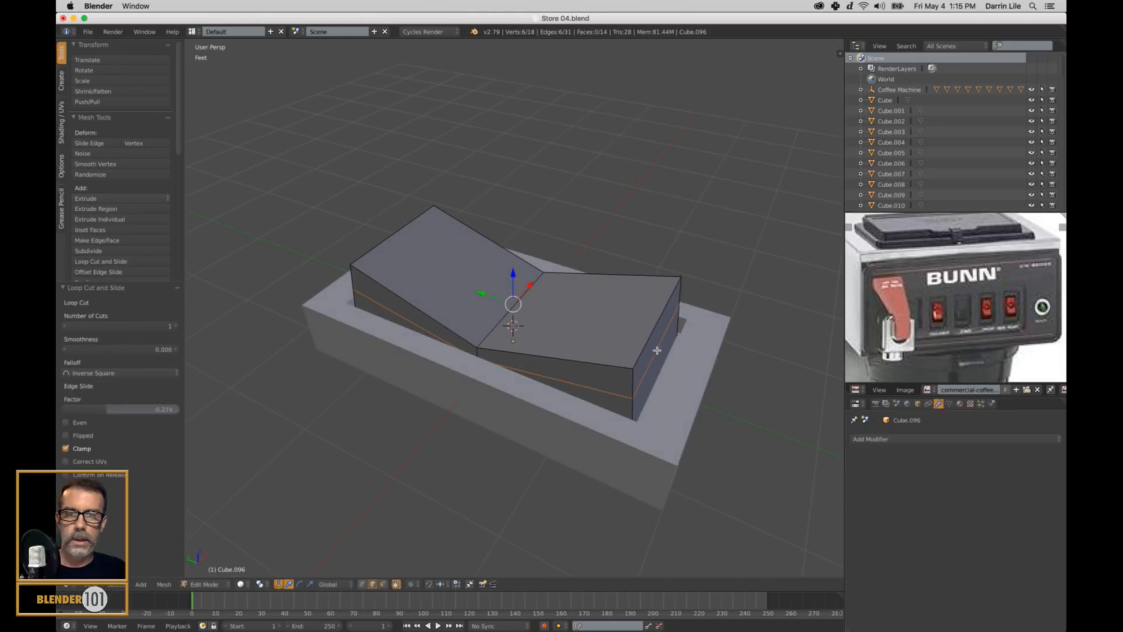
Step: Widen the rocker's horizontal side loop slightly along Y and return to Object Mode
key("s")
key("y")
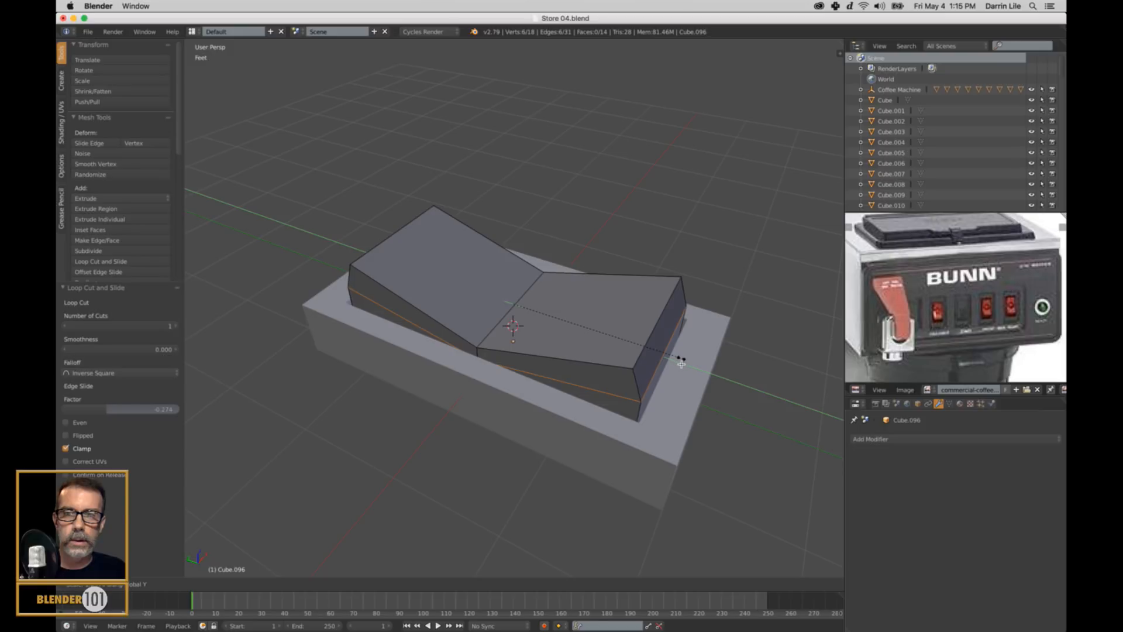
left_click(682, 364)
key("Tab")
middle_click_drag(651, 321, 677, 345)
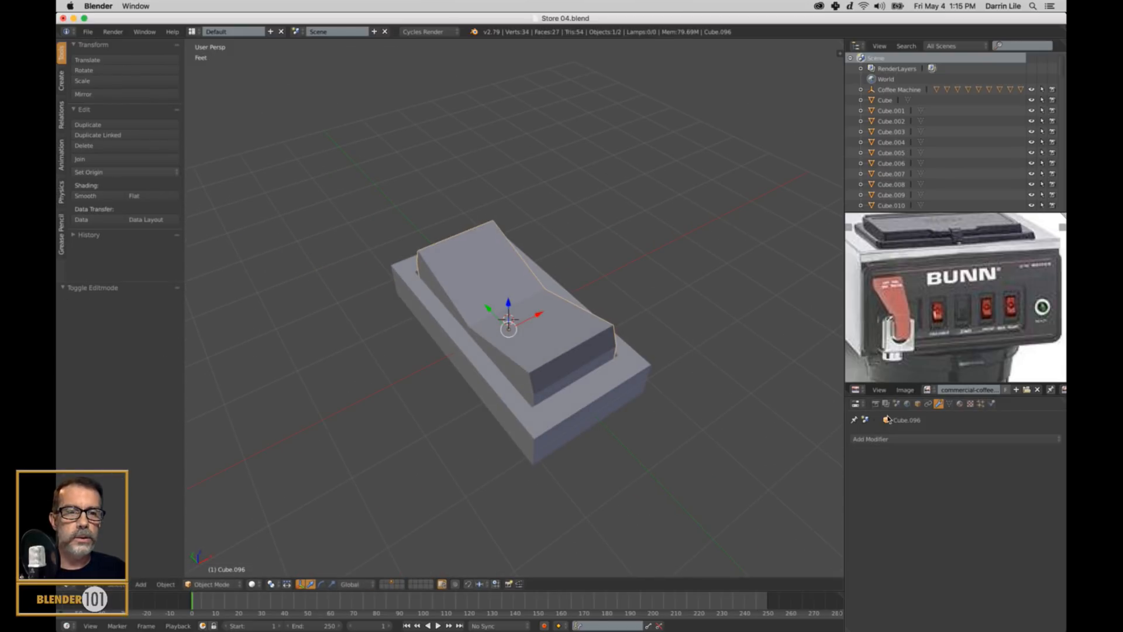
Step: Add a Subdivision Surface modifier to the rocker with 2 view subdivisions and apply smooth shading
left_click(878, 439)
left_click(851, 404)
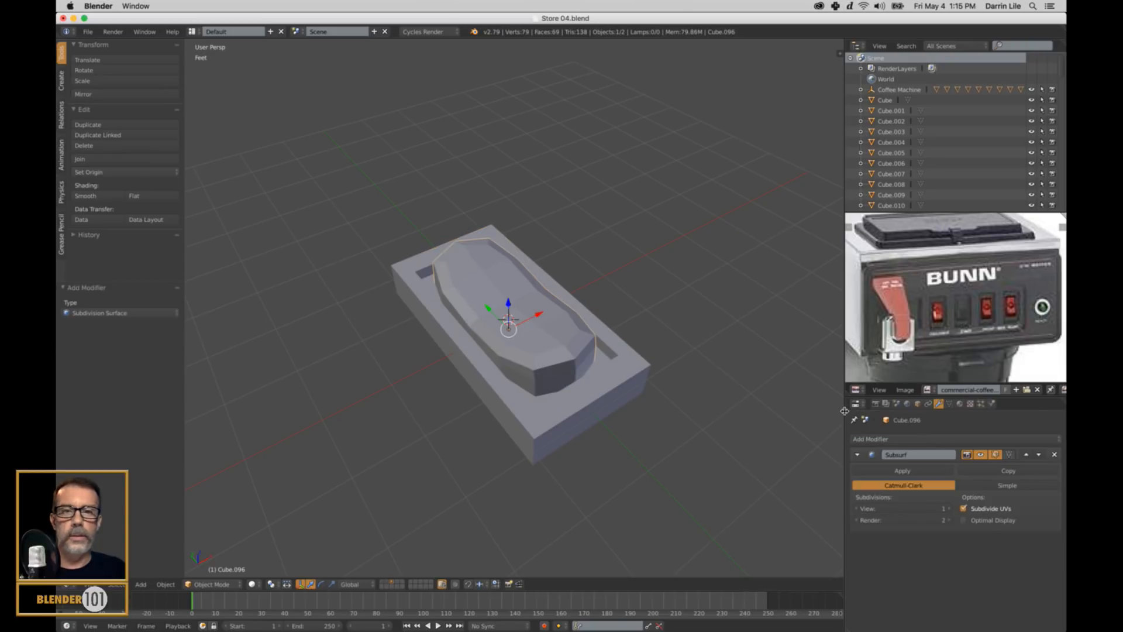
left_click(946, 509)
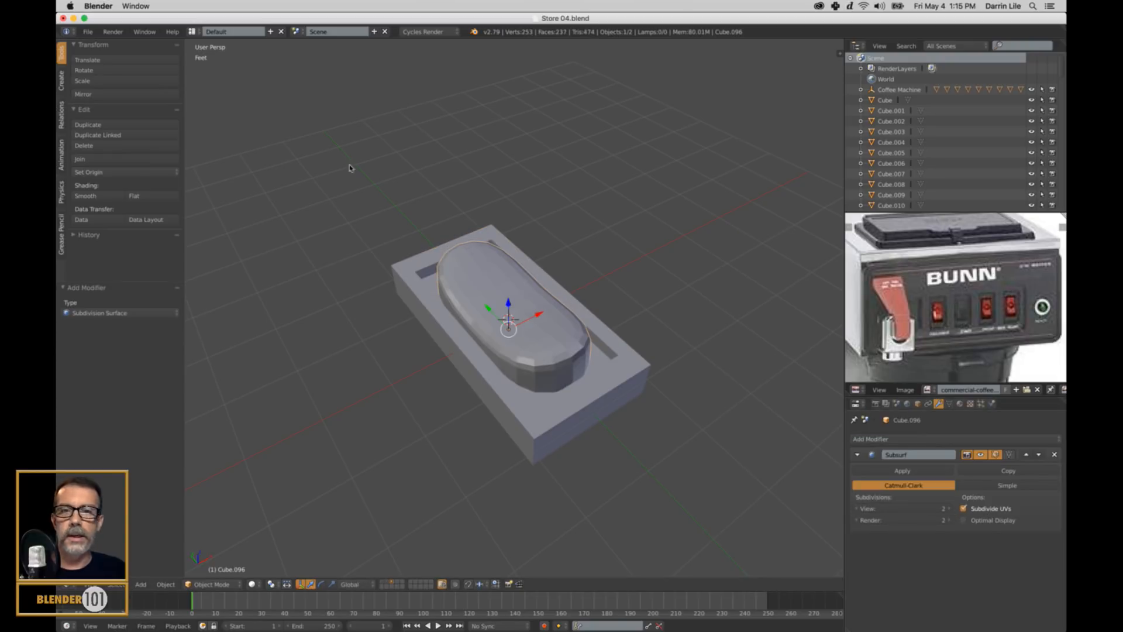
left_click(96, 195)
Step: Add a crosswise loop cut to one half of the rocker, slid by about 0.929 toward its end to sharpen that edge
key("Tab")
mouse_move(474, 306)
middle_mouse_down()
mouse_move(512, 292)
mouse_move(500, 285)
middle_mouse_up()
scroll(512, 292, "up", 3)
key("ctrl+r")
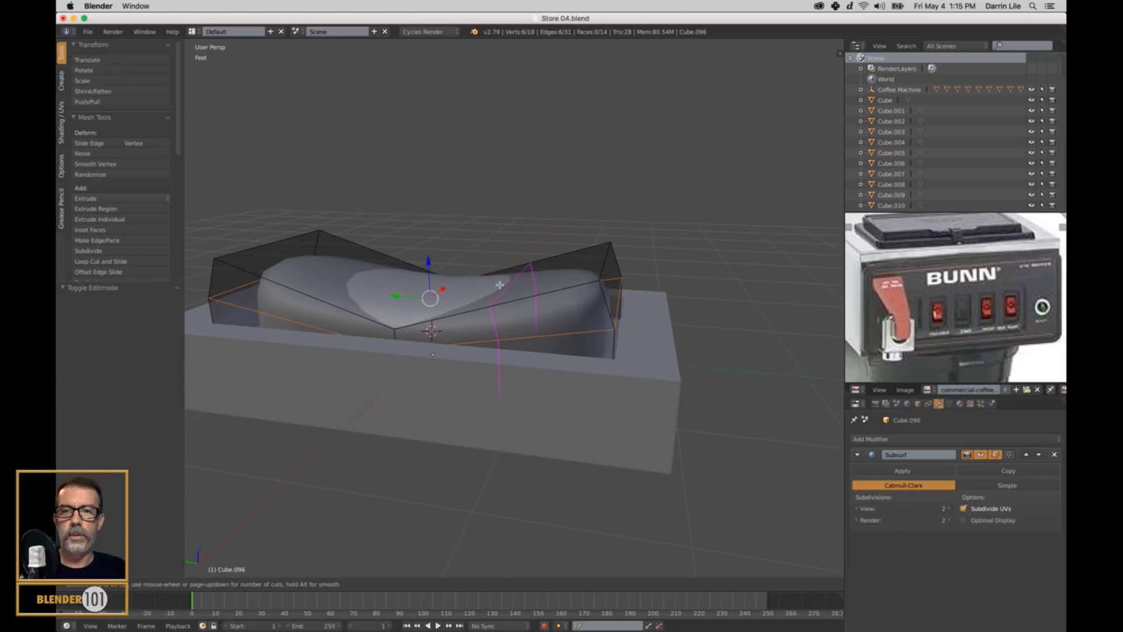
left_click(499, 285)
left_click(574, 280)
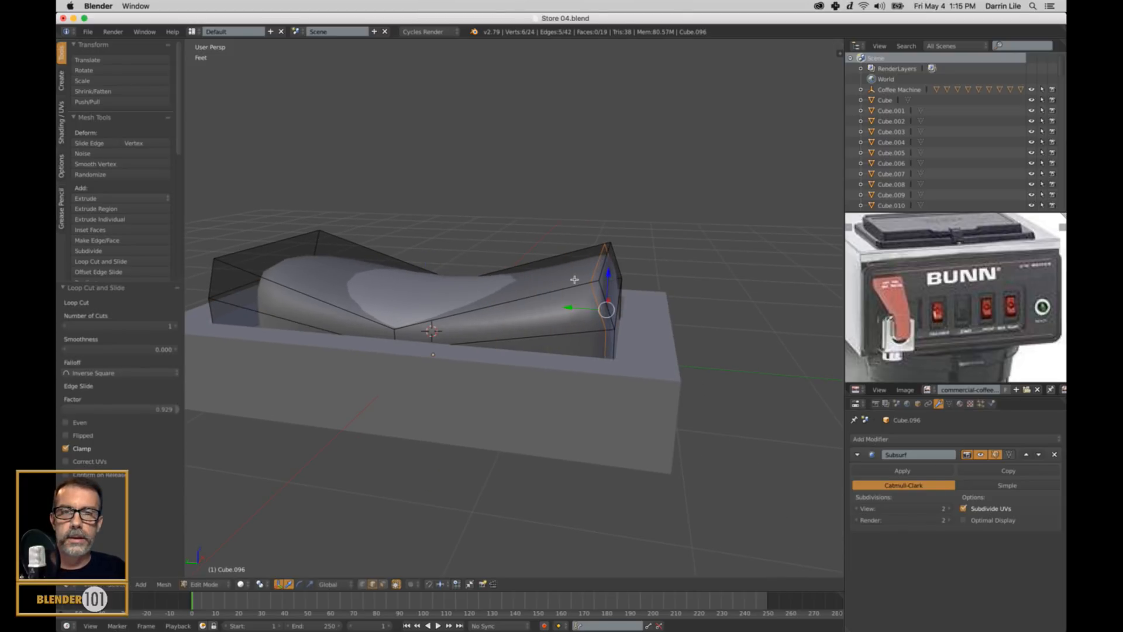
Step: Add a crosswise loop cut to the other half of the rocker, slid by about 0.889 toward its end
key("ctrl+r")
left_click(317, 294)
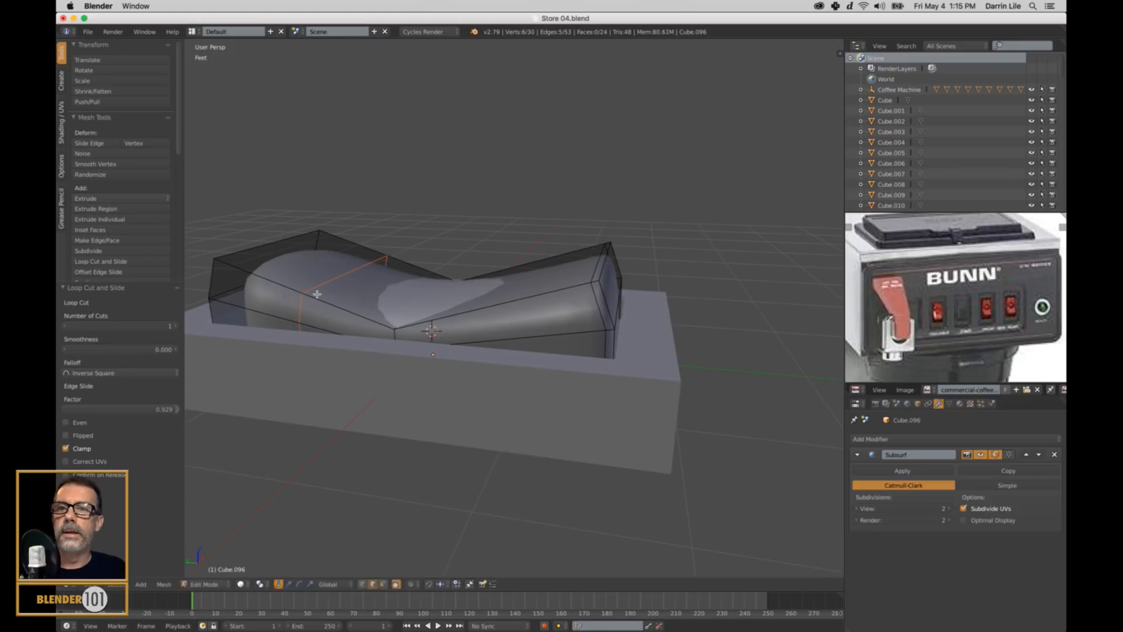
left_click(236, 259)
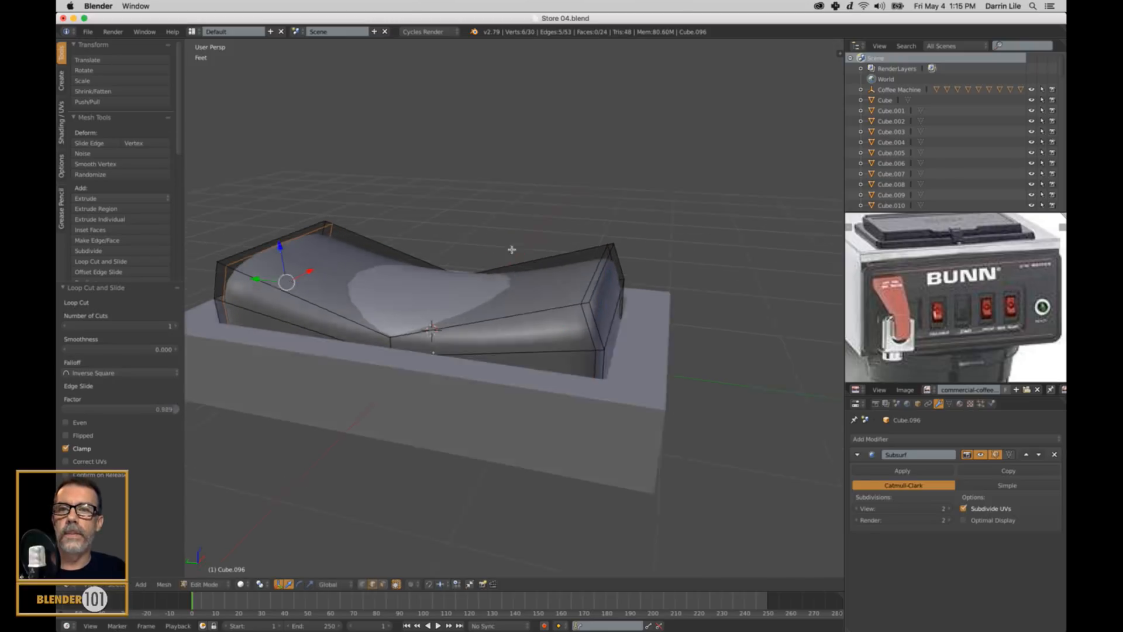
Step: Add two evenly spaced lengthwise loop cuts along the rocker
middle_click_drag(514, 248, 474, 277)
key("ctrl+r")
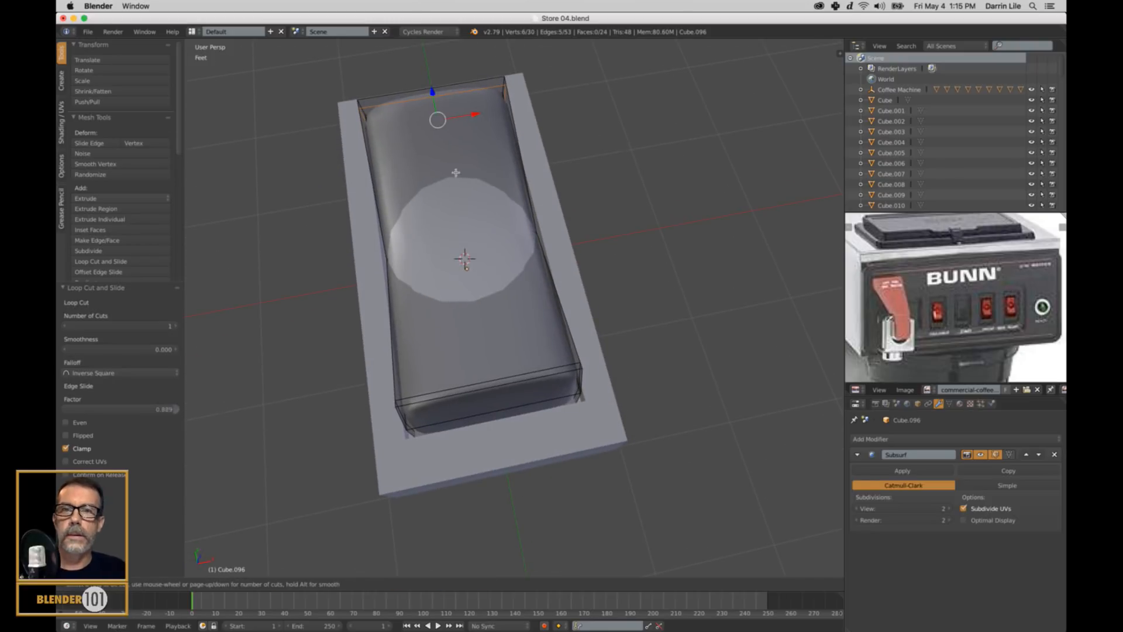
scroll(413, 107, "up", 1)
left_click(414, 107)
left_click(415, 108)
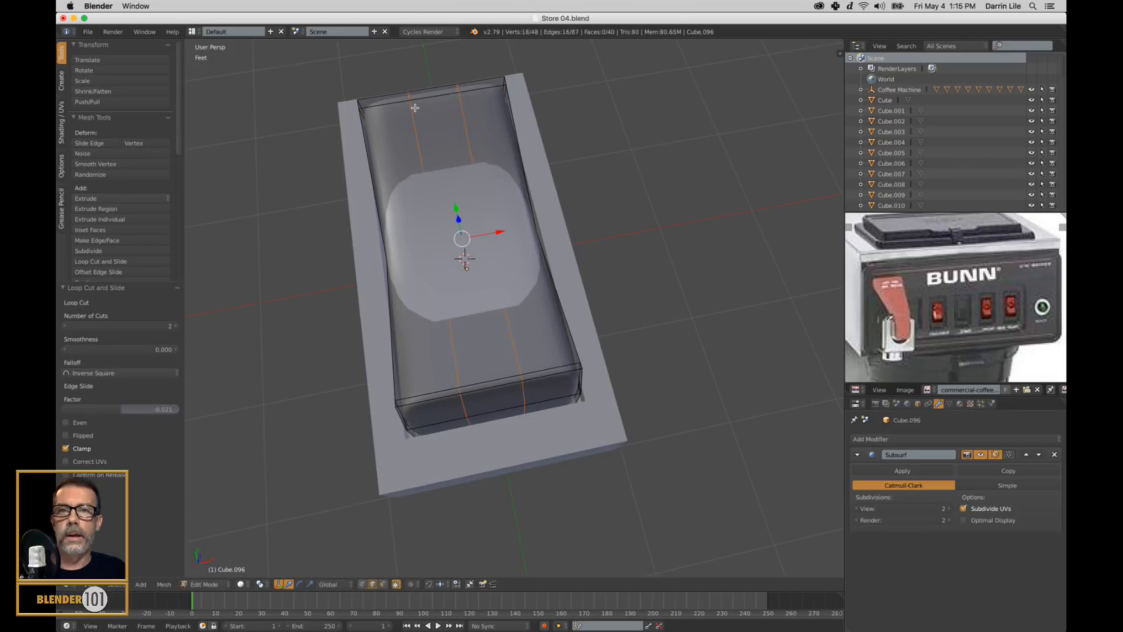
Step: Scale the two lengthwise loops apart by about 2.514 along X and nudge them slightly along X to center them
key("s")
key("x")
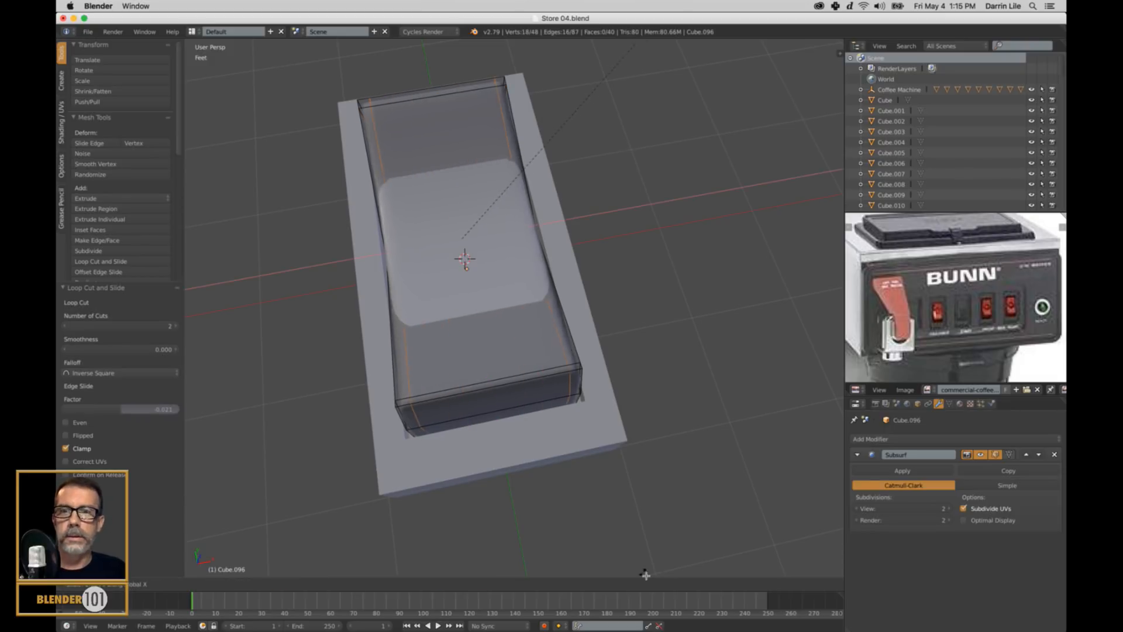
left_click(637, 44)
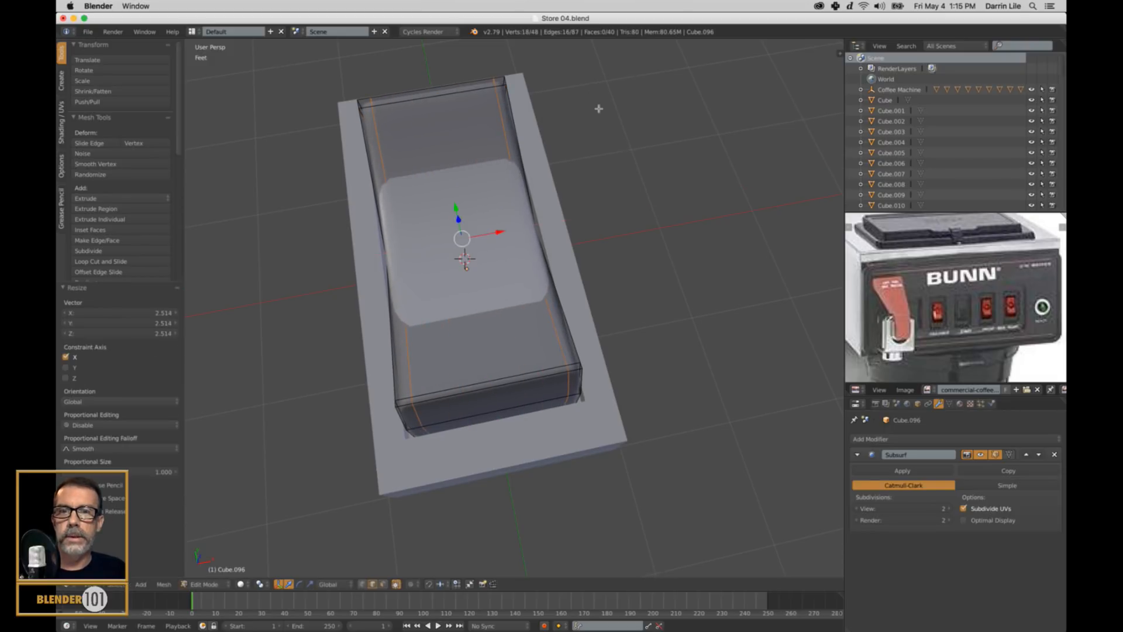
key("s")
key("x")
left_click(494, 237)
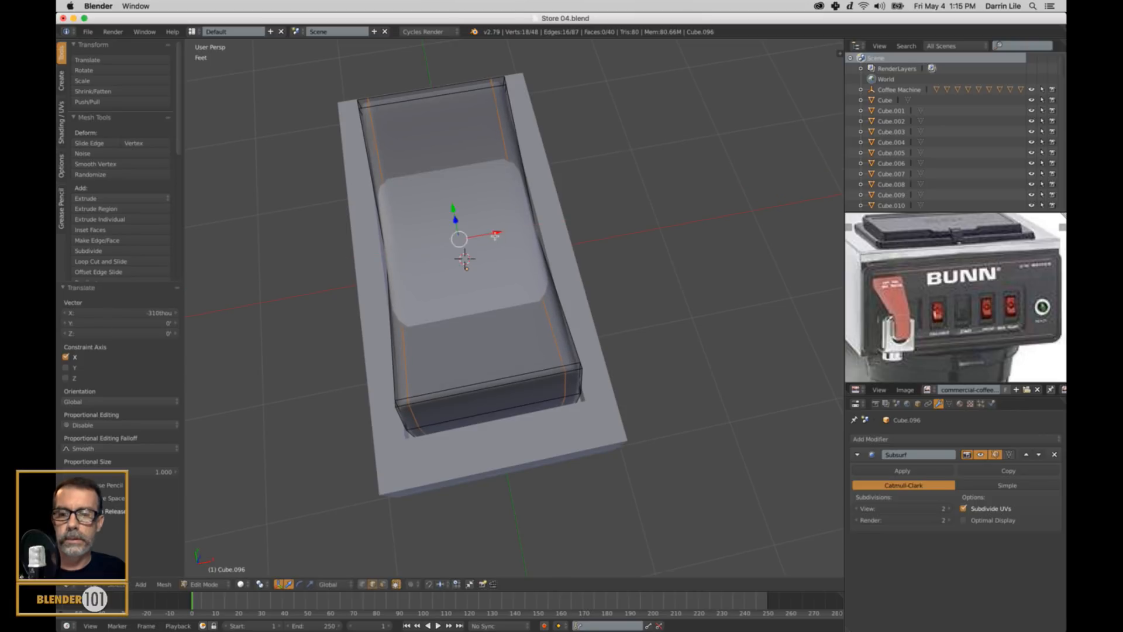
key("Tab")
Step: Add a crosswise loop cut on each side of the rocker's central valley, slid close to the crease, and return to Object Mode
middle_click_drag(495, 236, 465, 312)
key("Tab")
key("ctrl+r")
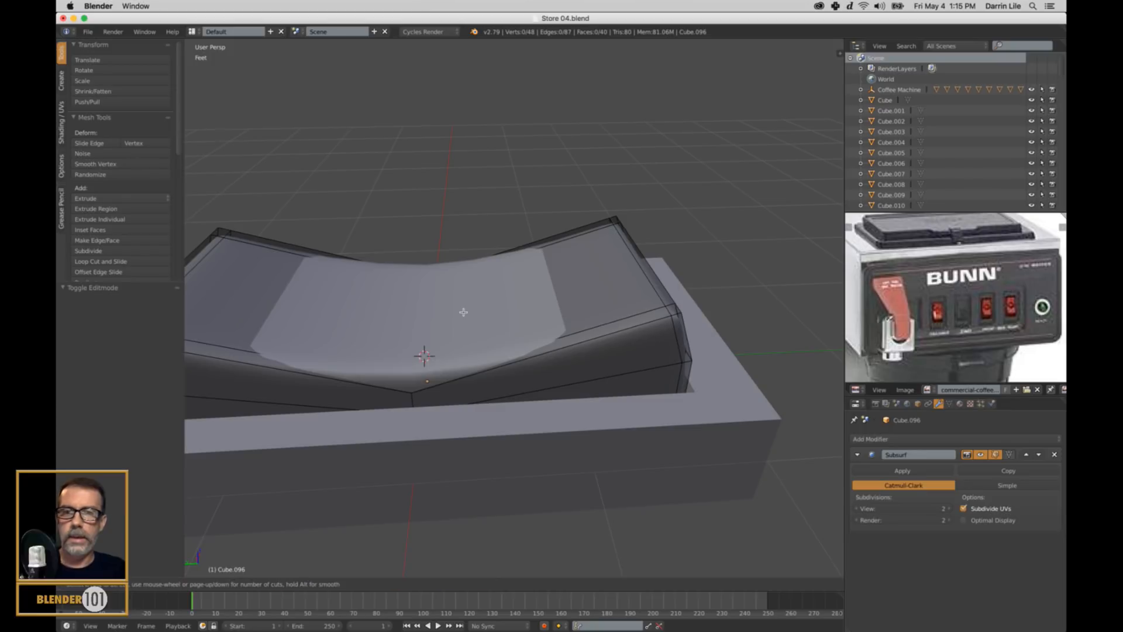
left_click(494, 262)
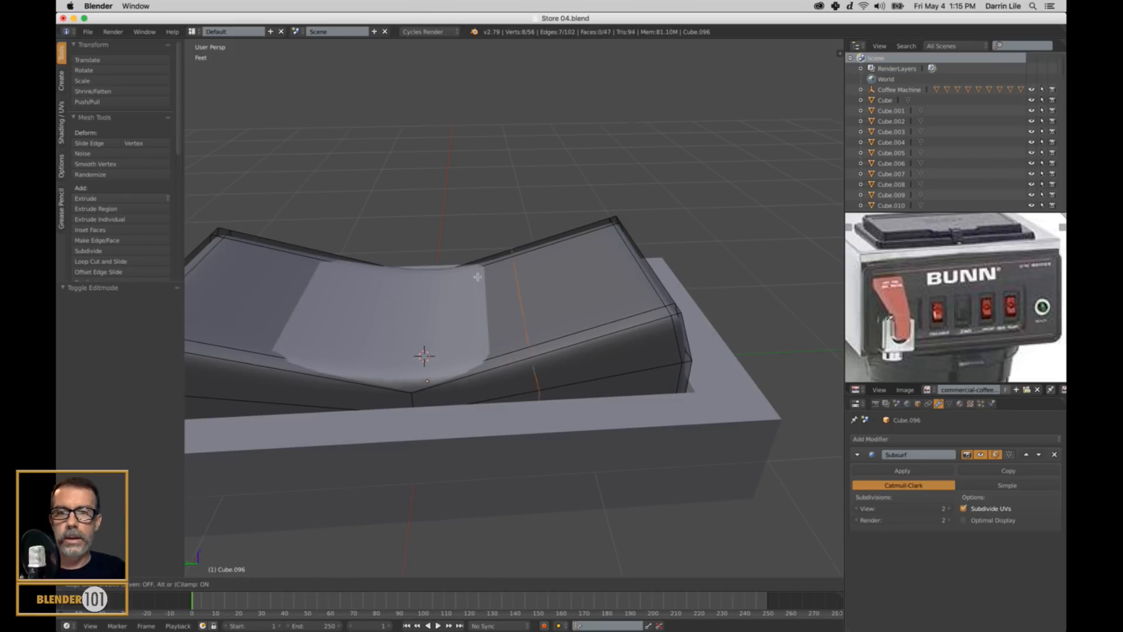
left_click(427, 297)
key("ctrl+r")
left_click(316, 266)
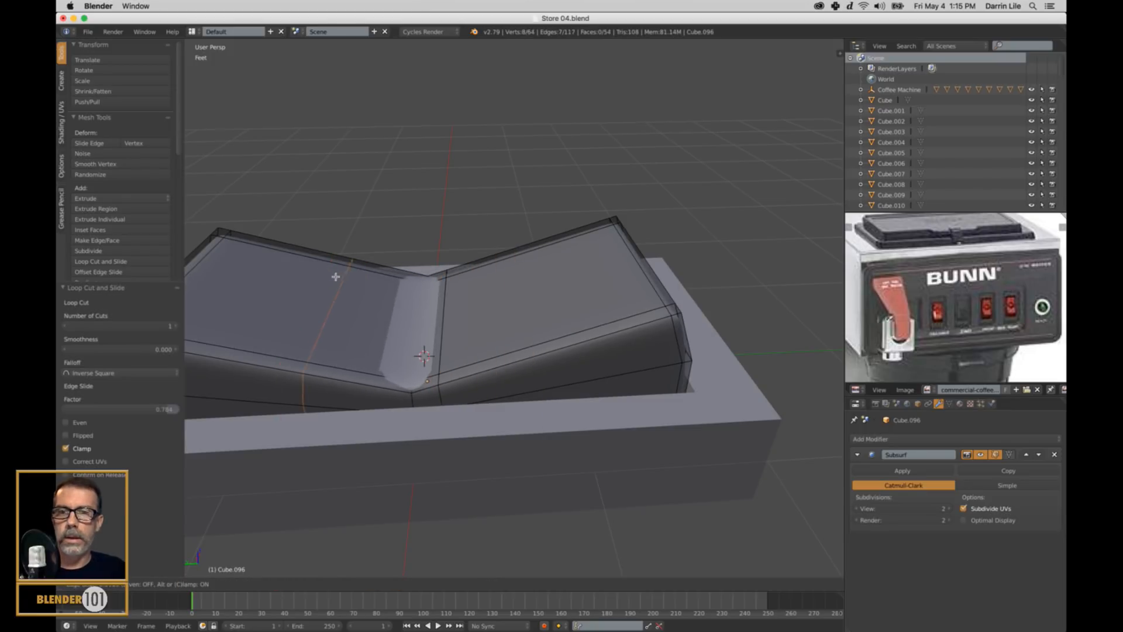
left_click(387, 288)
key("Tab")
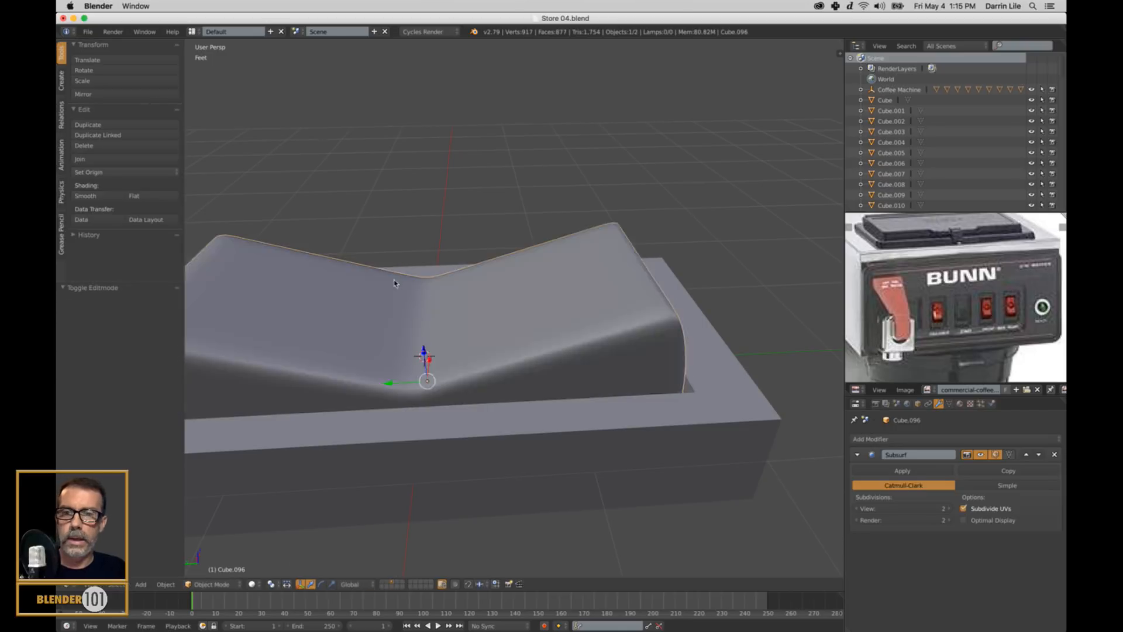
scroll(526, 304, "down", 4)
middle_click_drag(527, 328, 577, 258)
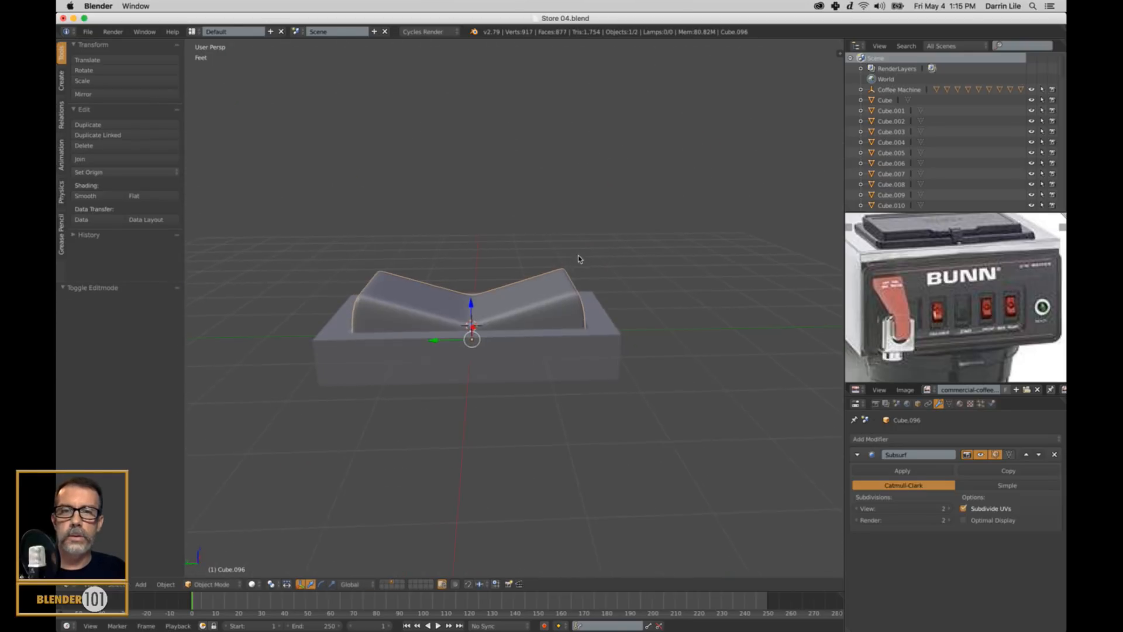
scroll(572, 271, "up", 1)
scroll(598, 346, "down", 1)
scroll(598, 347, "down", 1)
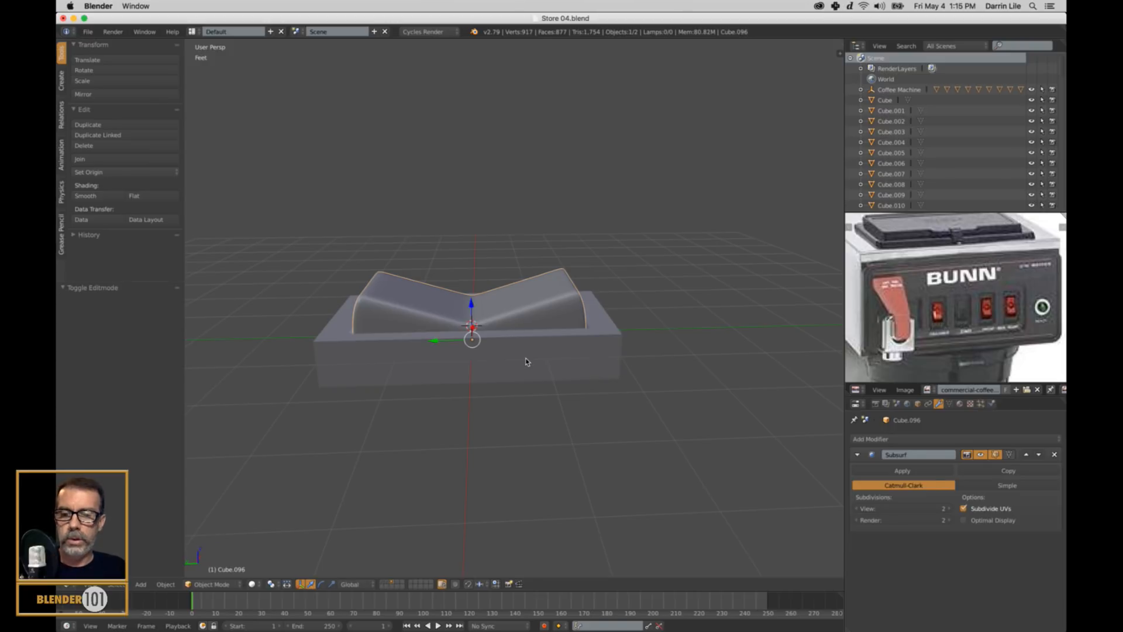
key("r")
key("z")
key("Escape")
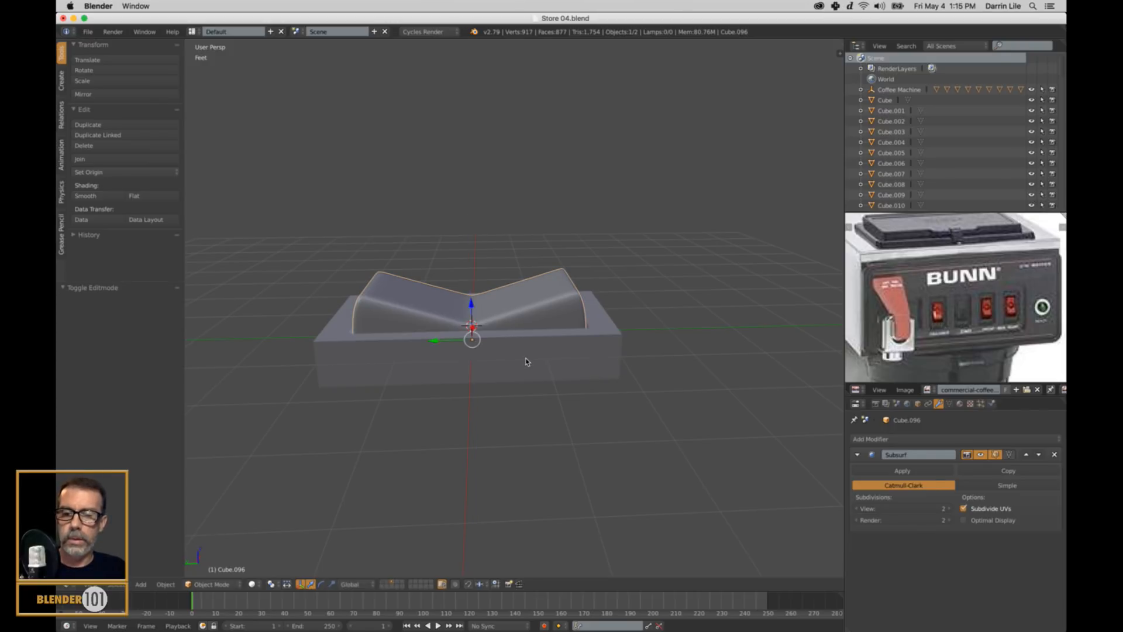
Step: Try tilting the rocker about the X axis inside its housing and undo the rotation
key("r")
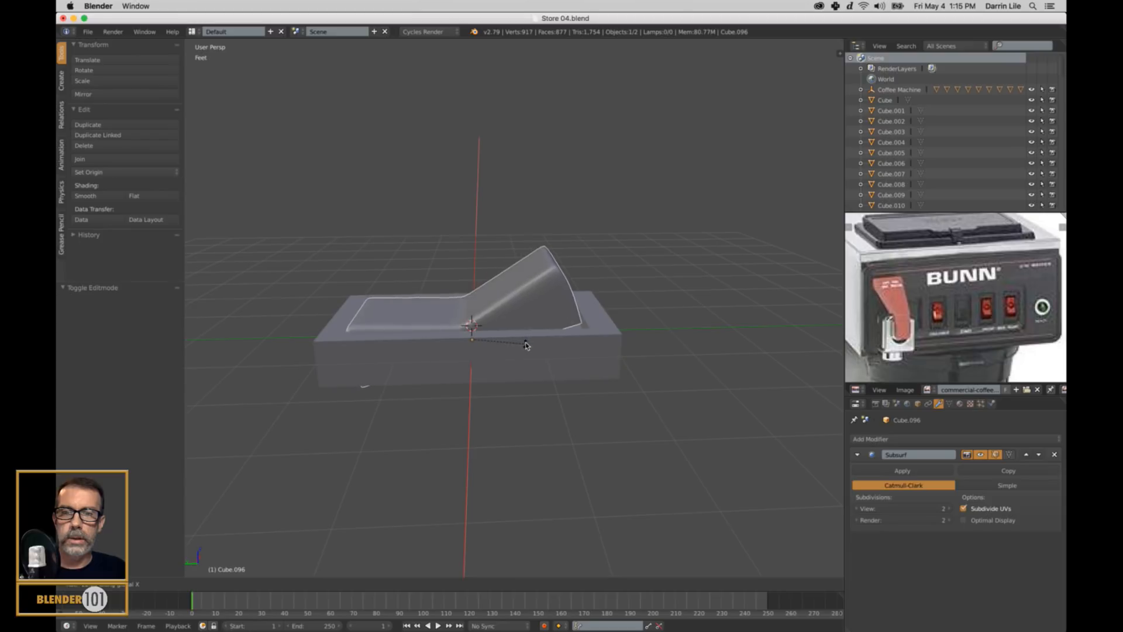
left_click(525, 346)
mouse_move(525, 346)
middle_mouse_down()
mouse_move(544, 350)
mouse_move(516, 351)
mouse_move(538, 352)
middle_mouse_up()
key("ctrl+z")
Step: In wireframe Edit Mode, select the rocker's bottom edge loop and lower it about 6.11" along Z
key("Tab")
key("z")
scroll(539, 352, "up", 3)
key("ctrl+Tab")
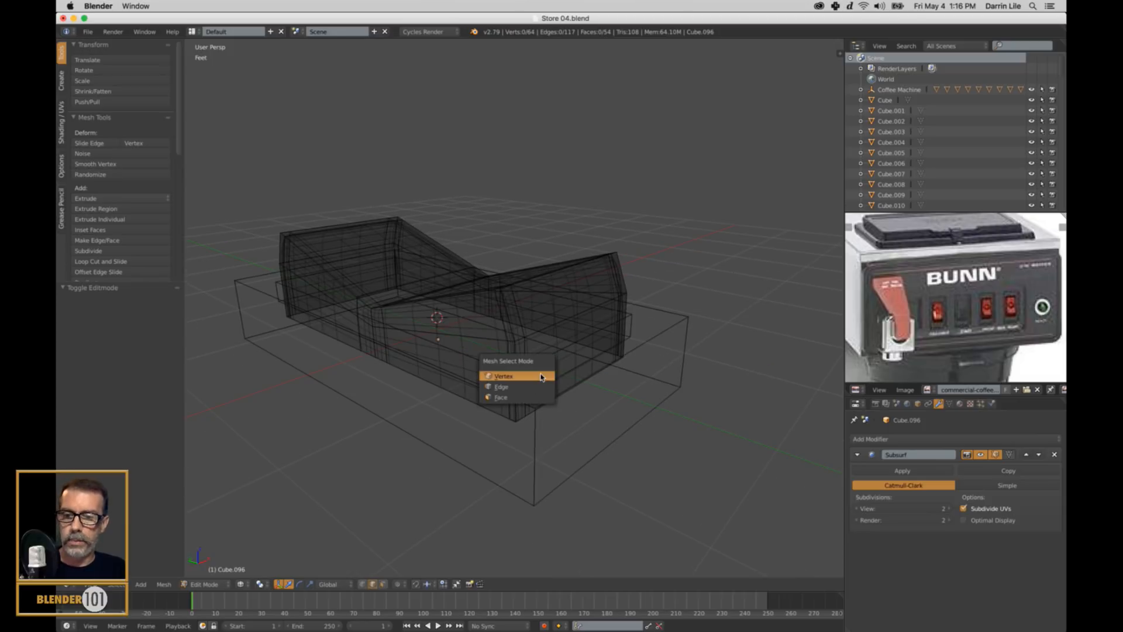
right_click(561, 399, "alt")
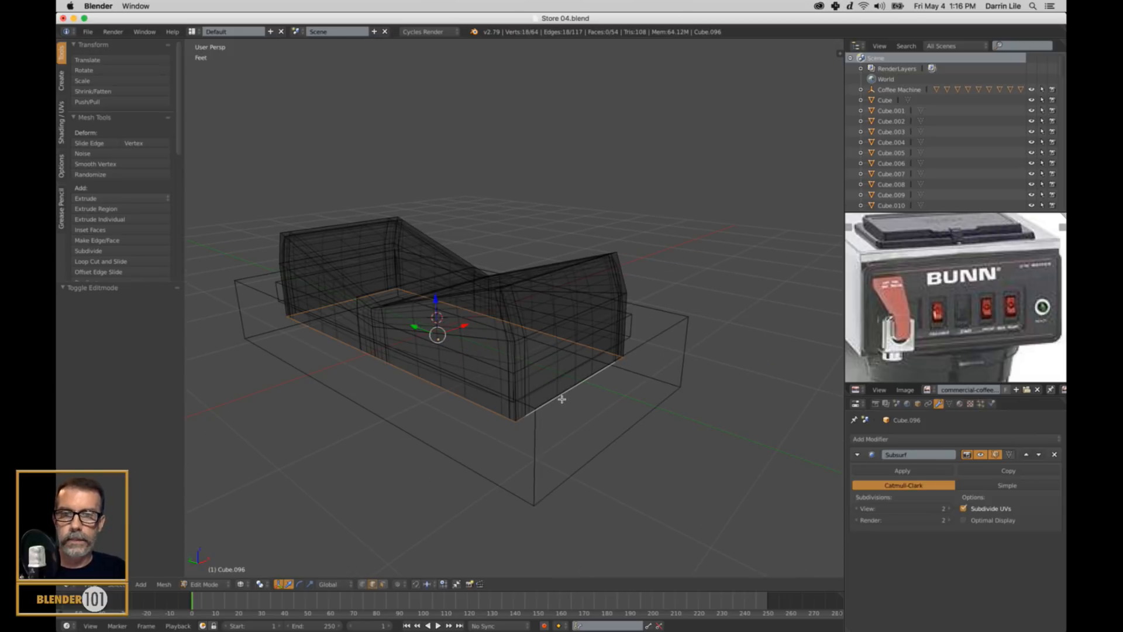
scroll(562, 386, "down", 3)
middle_click_drag(561, 386, 584, 376)
scroll(585, 376, "up", 1)
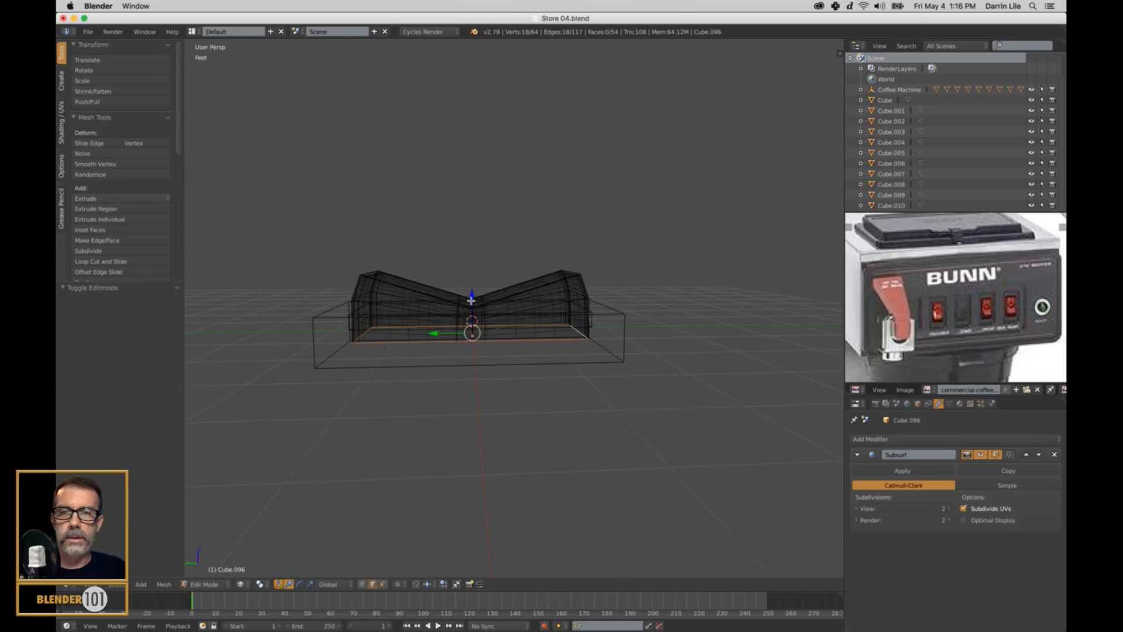
left_click_drag(471, 300, 472, 352)
Step: Scale the rocker's bottom edge loop along Y to about 0.830 to taper its ends
middle_click_drag(472, 352, 531, 450)
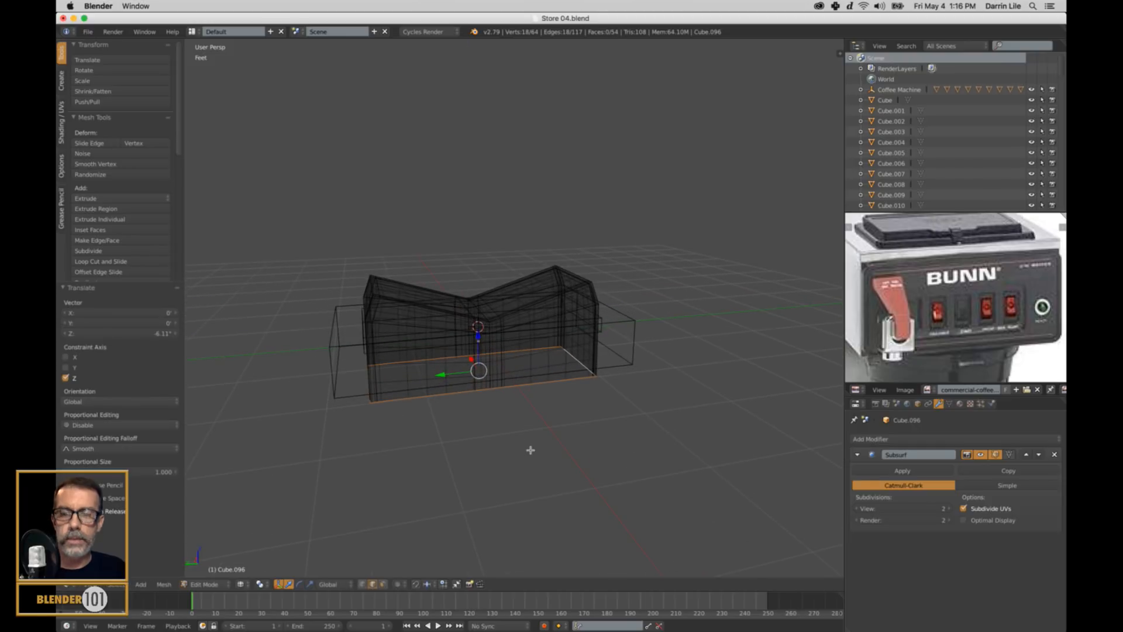
key("s")
key("y")
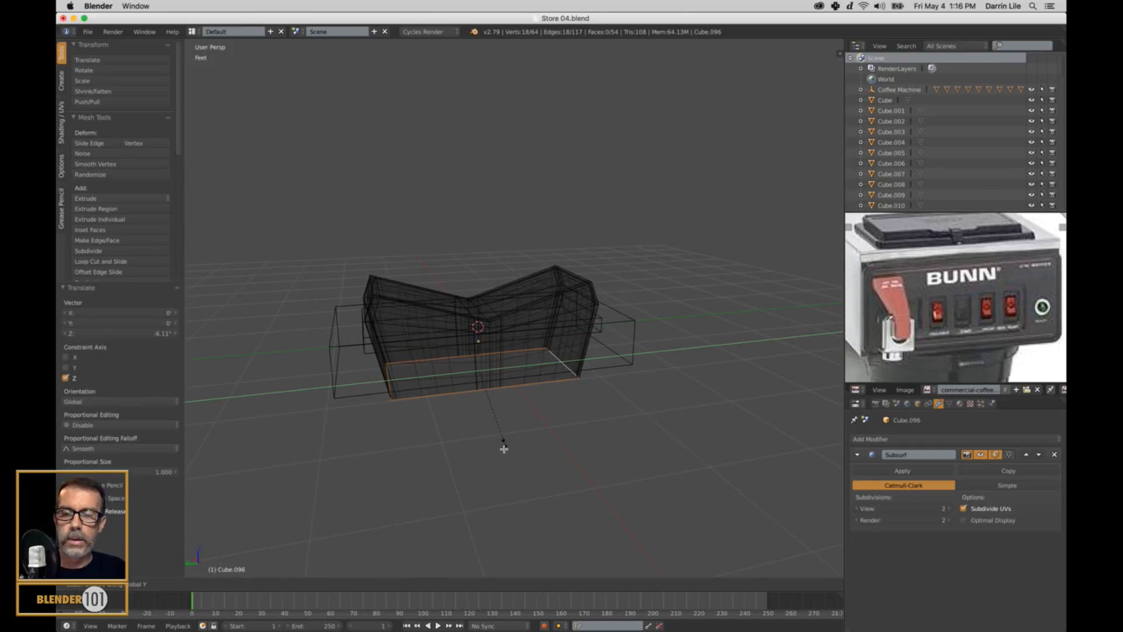
left_click(504, 449)
Step: Add a horizontal loop cut around the rocker's lower sides, slid by a factor of about 0.282
key("ctrl+r")
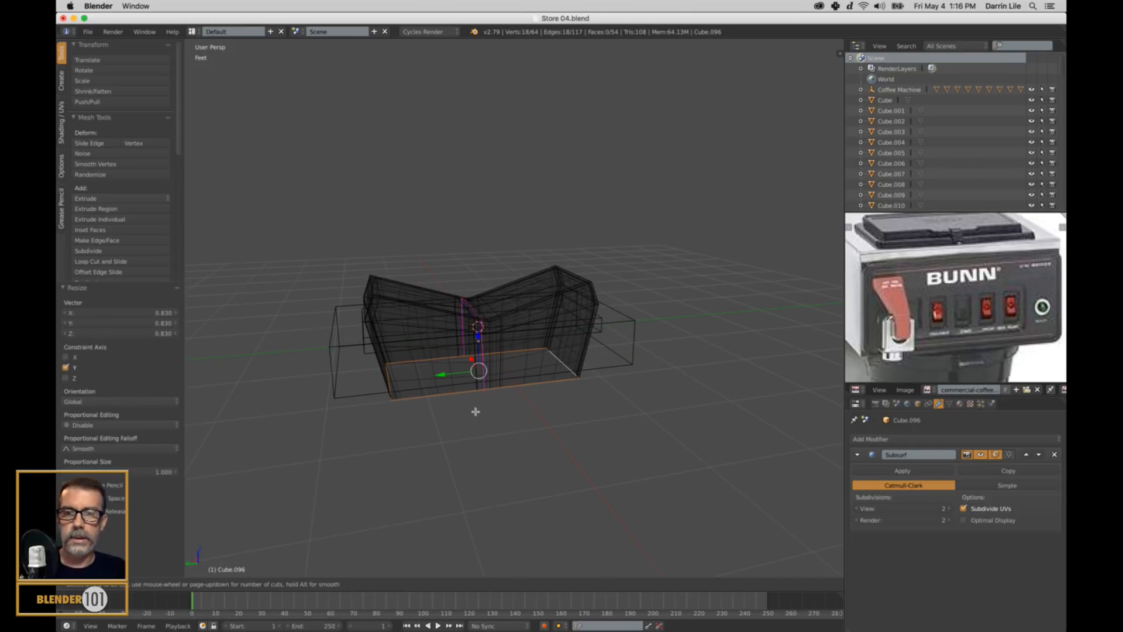
left_click(367, 372)
left_click(368, 380)
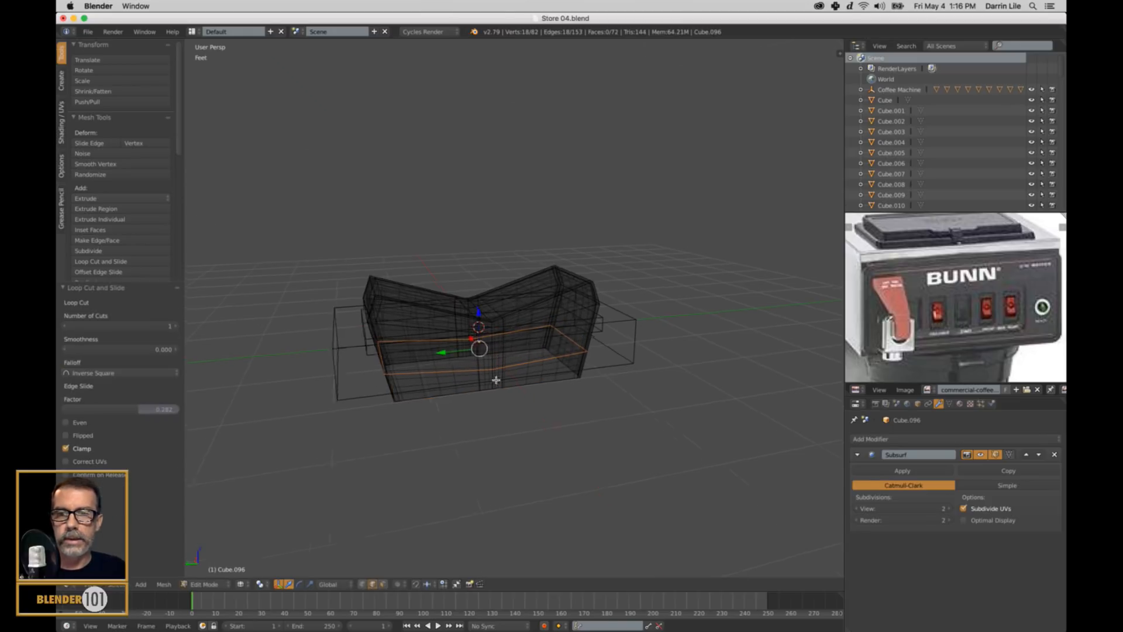
Step: Widen the lower horizontal loop slightly along Y and return to Object Mode with solid shading
middle_click_drag(445, 377, 508, 379)
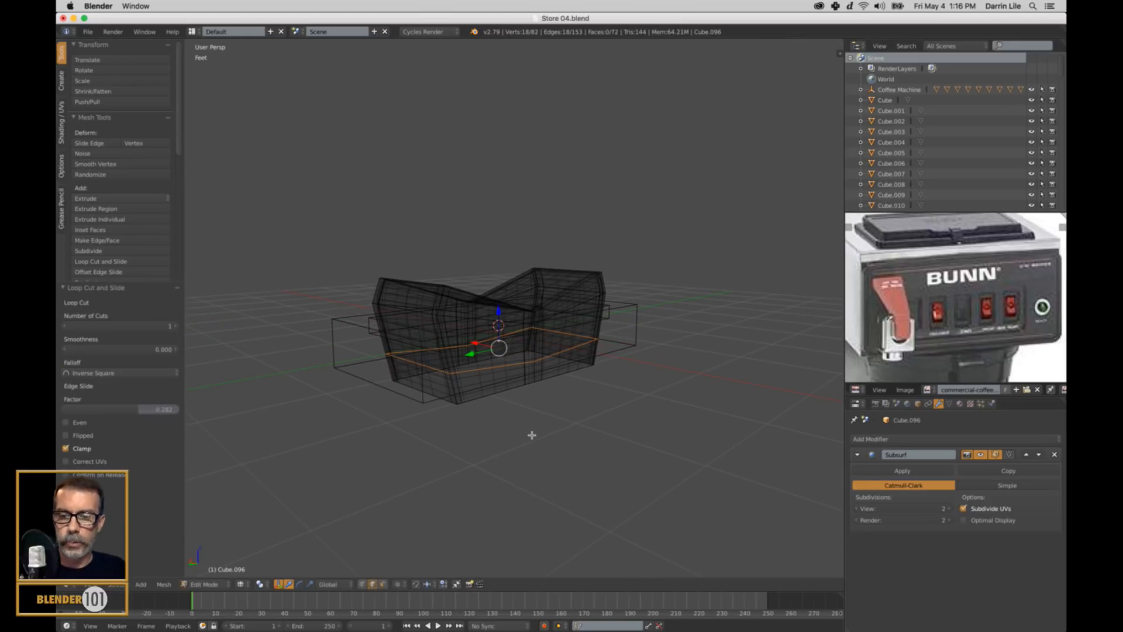
key("s")
key("y")
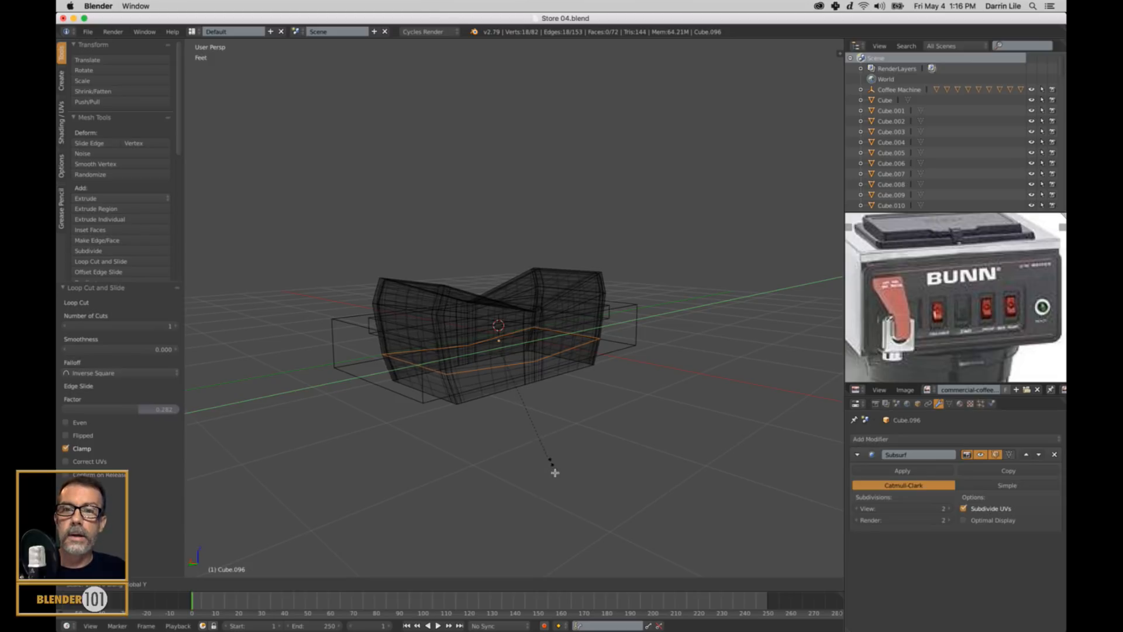
left_click(564, 480)
key("Tab")
key("z")
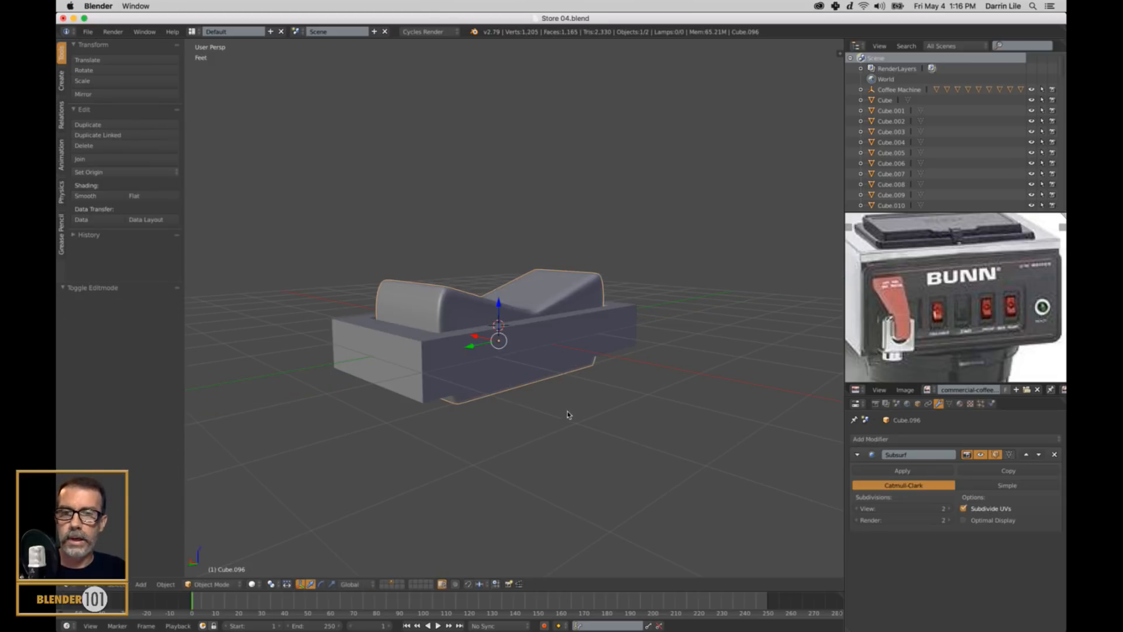
scroll(567, 414, "down", 4)
mouse_move(579, 381)
middle_mouse_down()
mouse_move(559, 404)
mouse_move(539, 376)
middle_mouse_up()
scroll(543, 392, "up", 3)
right_click(568, 402)
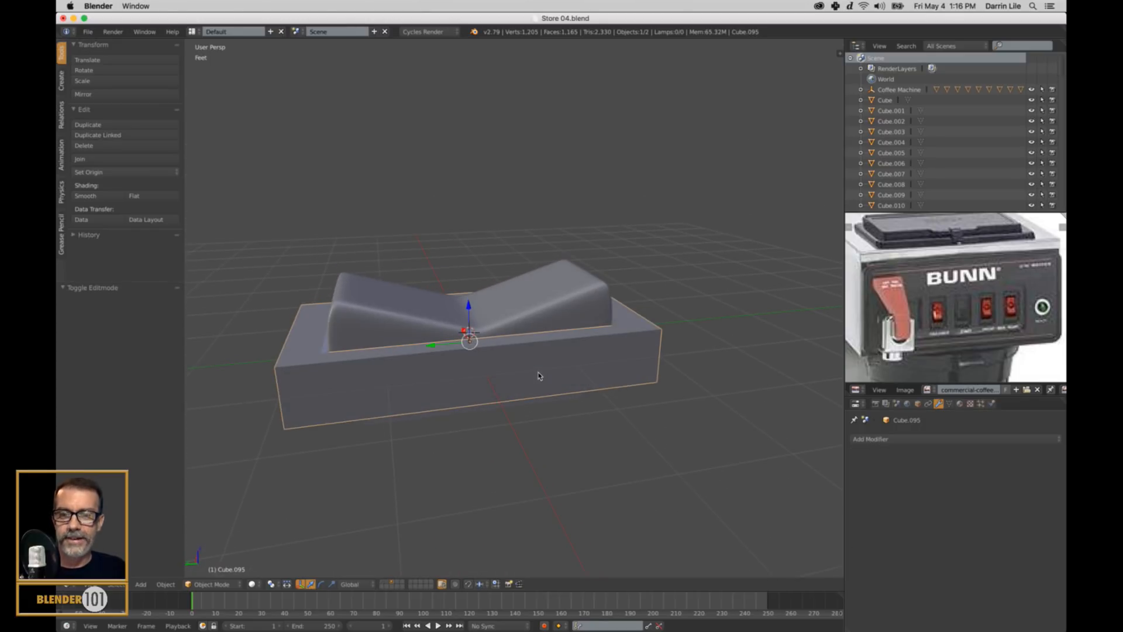
key("r")
key("x")
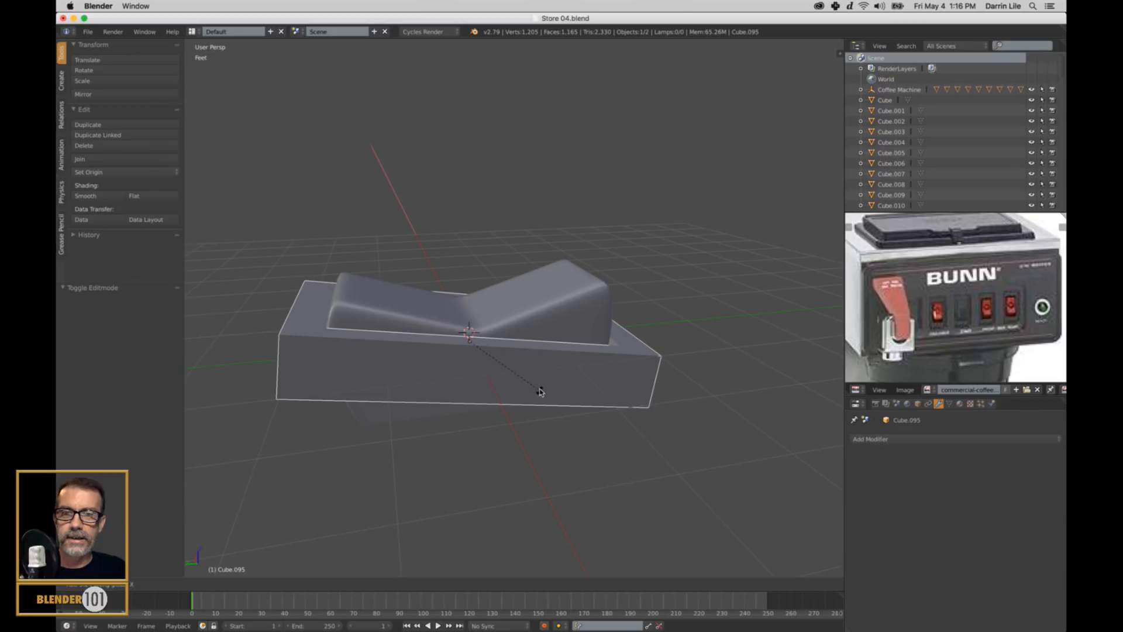
right_click(541, 392)
Step: Test the rocker's tilt about the X axis inside the housing and cancel the rotation
right_click(572, 359)
key("r")
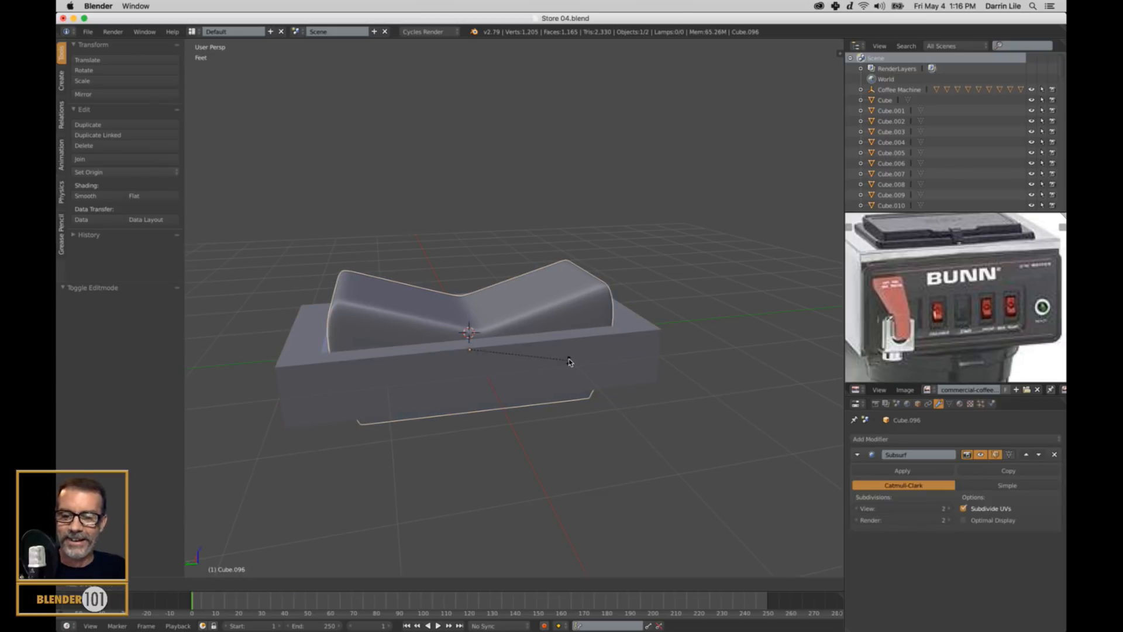
key("x")
right_click(565, 334)
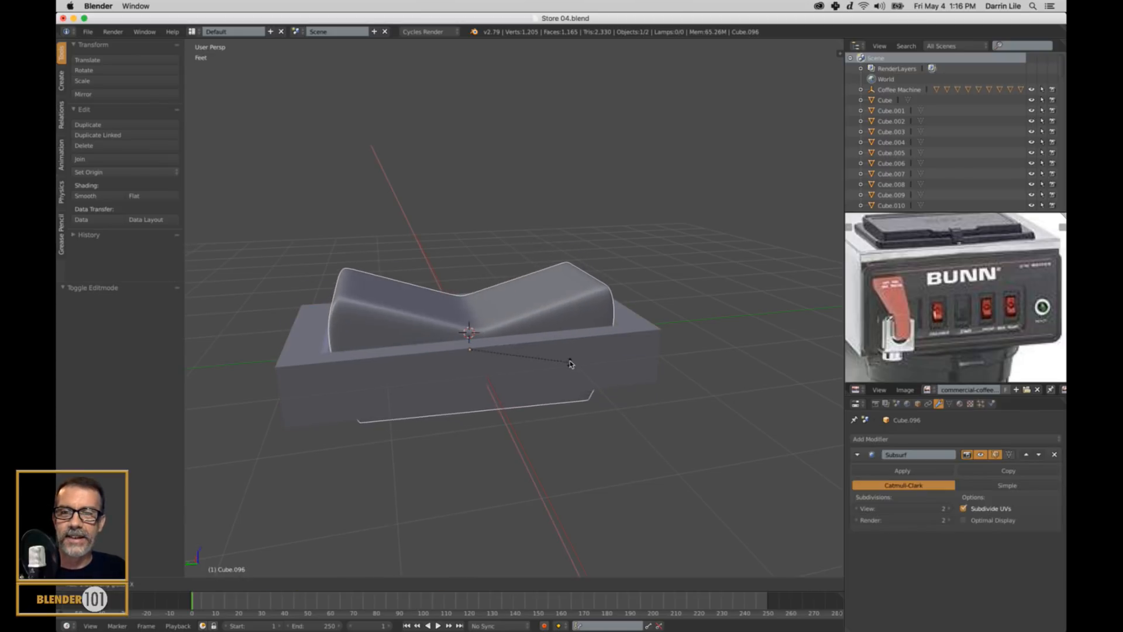
Step: Add a Subdivision Surface modifier with 2 view subdivisions to the switch housing and apply smooth shading
right_click(581, 350)
middle_click_drag(665, 420, 609, 413)
left_click(930, 440)
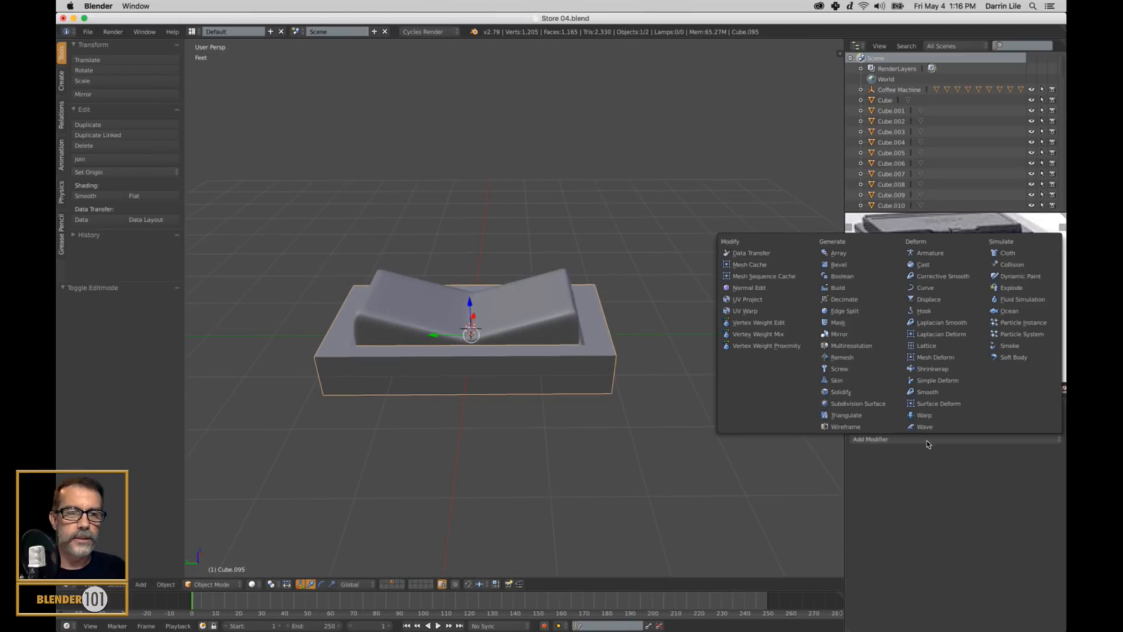
left_click(862, 408)
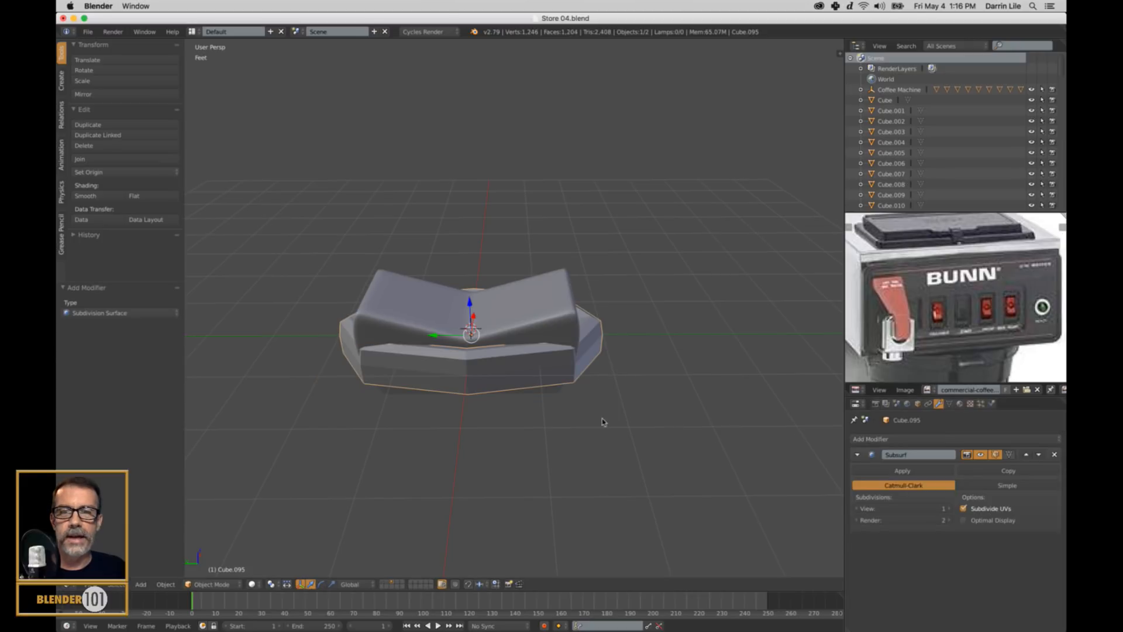
left_click(947, 509)
left_click(83, 196)
Step: In Edit Mode, add two crosswise loop cuts to the housing, evenly spaced with a slide factor of 0
key("Tab")
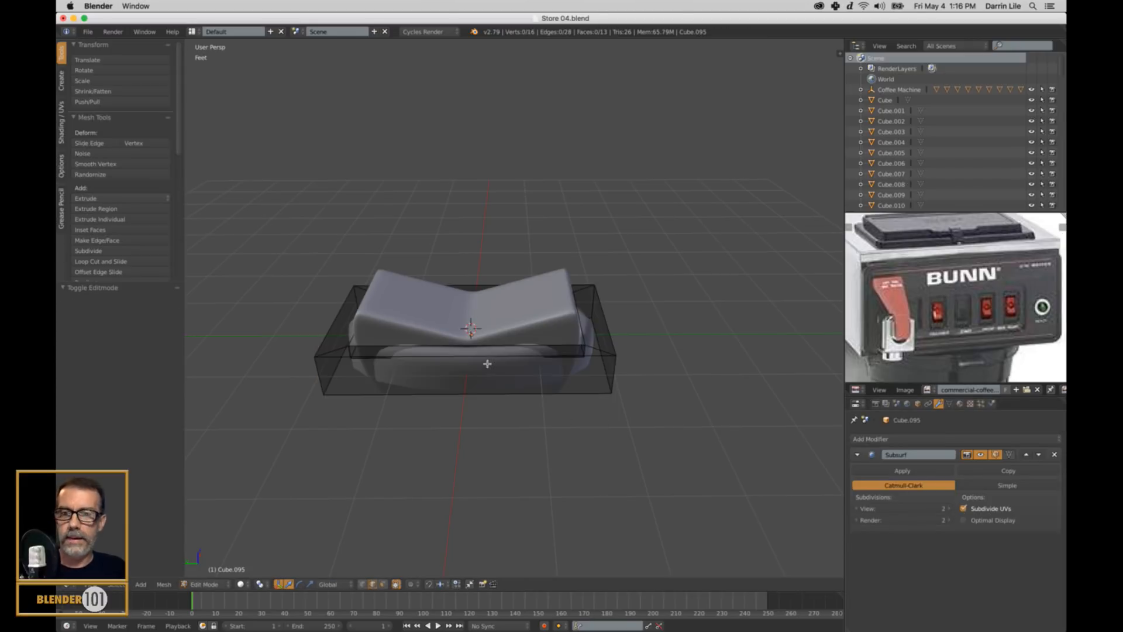
scroll(490, 360, "up", 2)
middle_click_drag(489, 360, 508, 355)
scroll(508, 355, "down", 3)
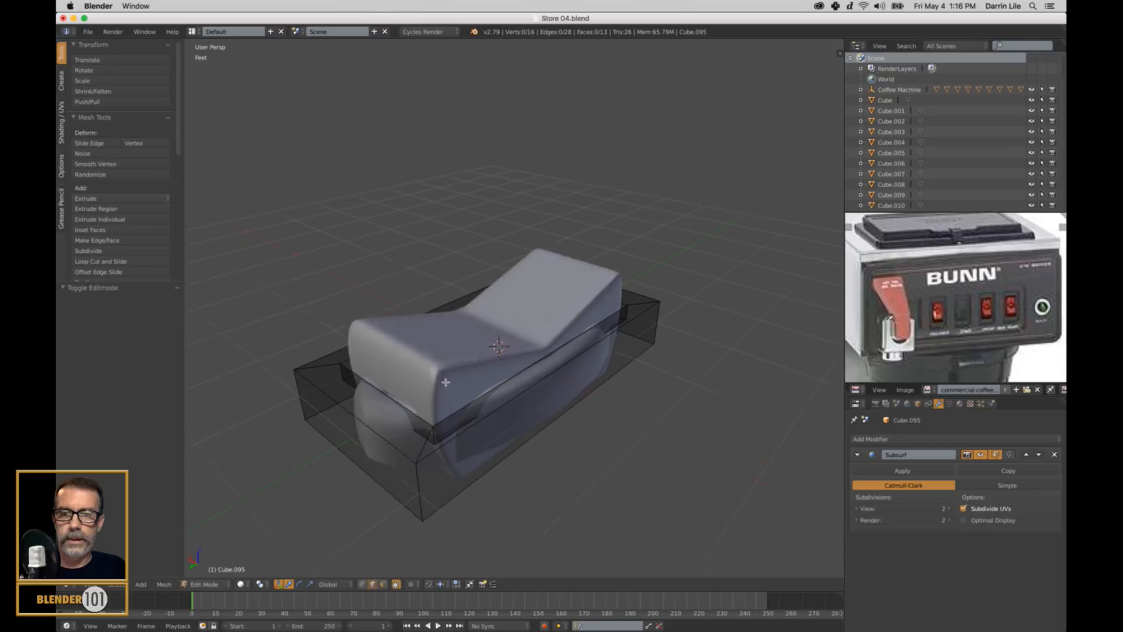
key("ctrl+r")
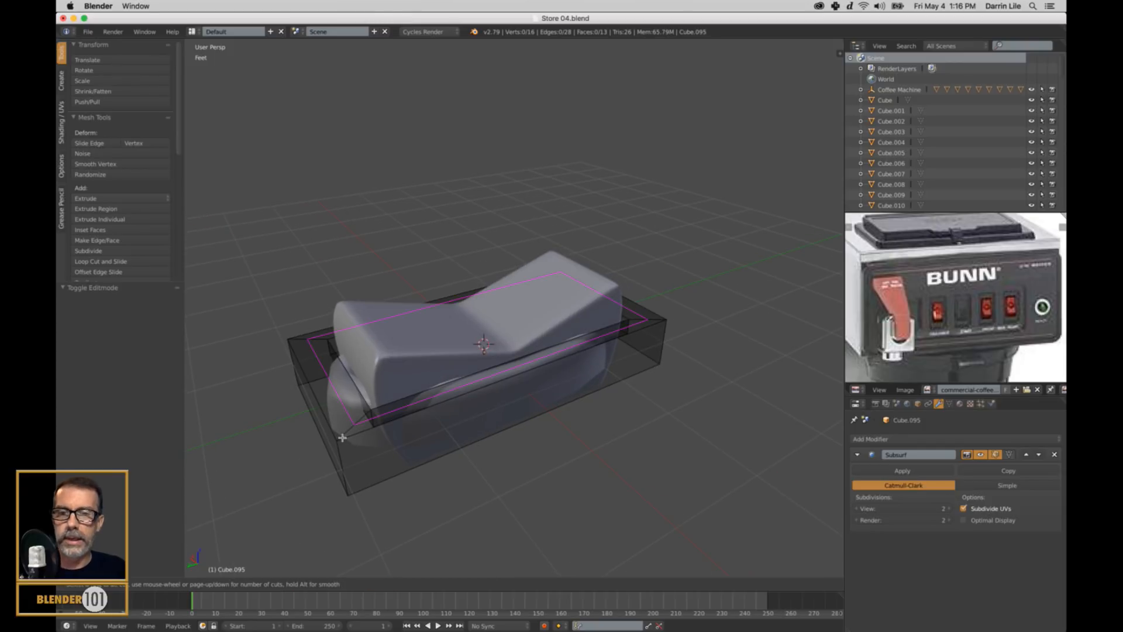
left_click(504, 420)
right_click(504, 420)
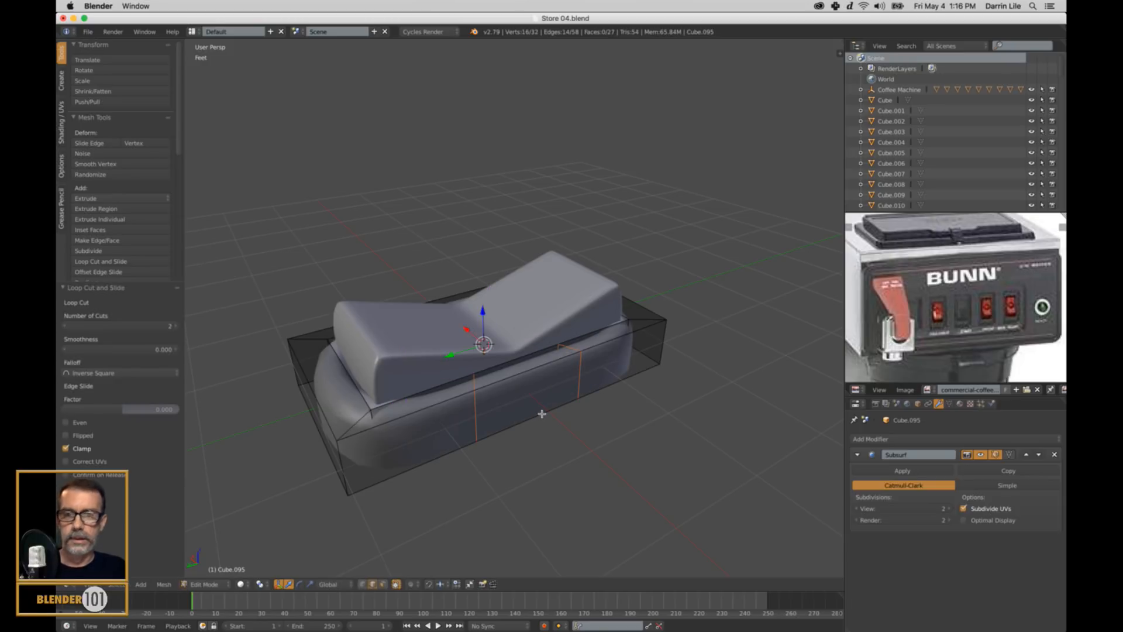
Step: Scale the housing's two crosswise edge loops apart along Y by a factor of 2.663
key("s")
key("y")
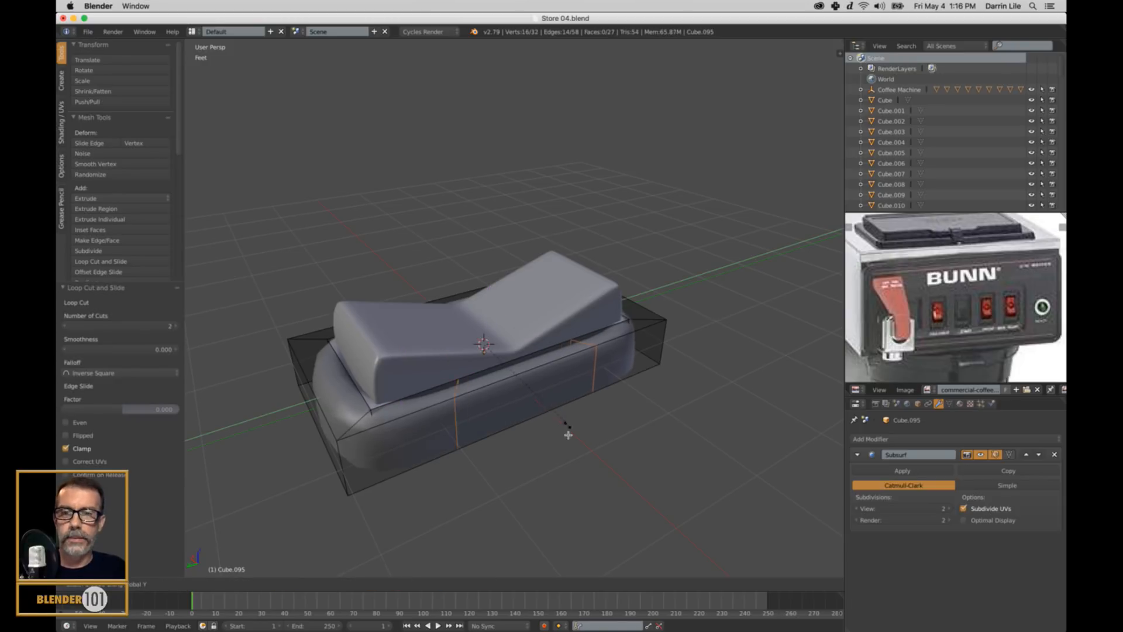
left_click(621, 530)
Step: Add two lengthwise loop cuts to the housing and scale them apart along X by 2.654
middle_click_drag(370, 386, 397, 394)
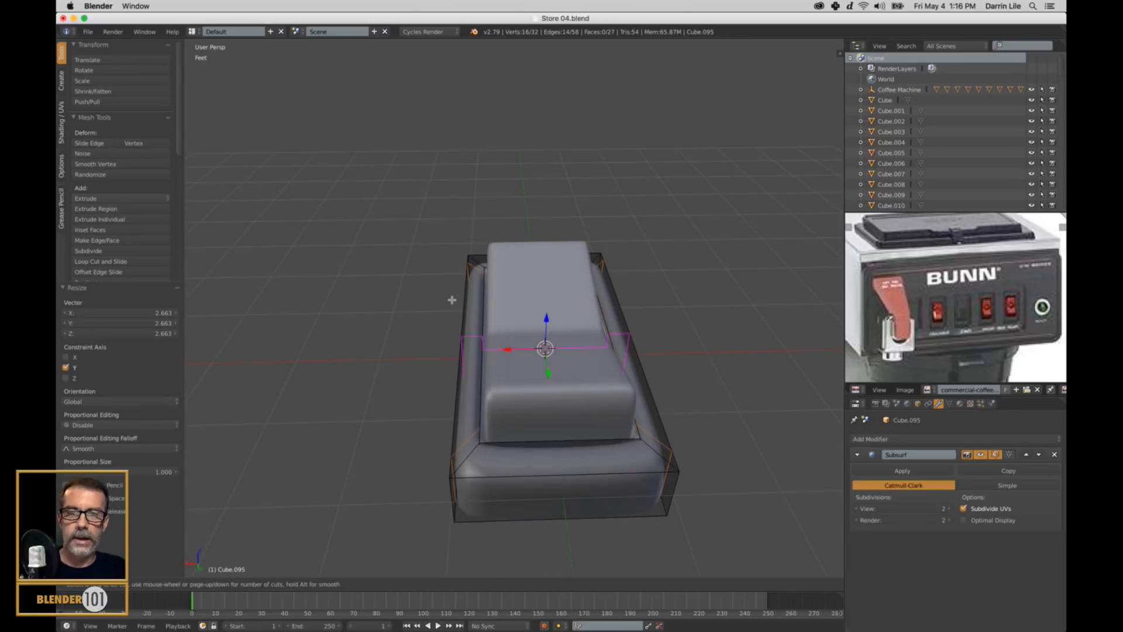
scroll(512, 274, "up", 3)
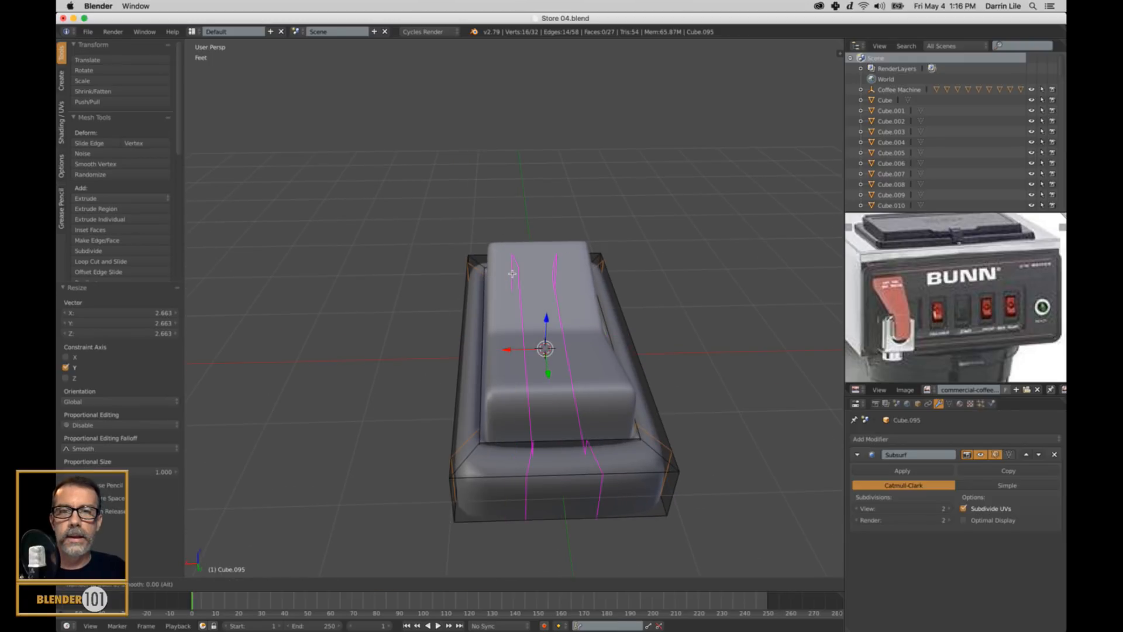
left_click(512, 273)
right_click(512, 274)
key("s")
key("x")
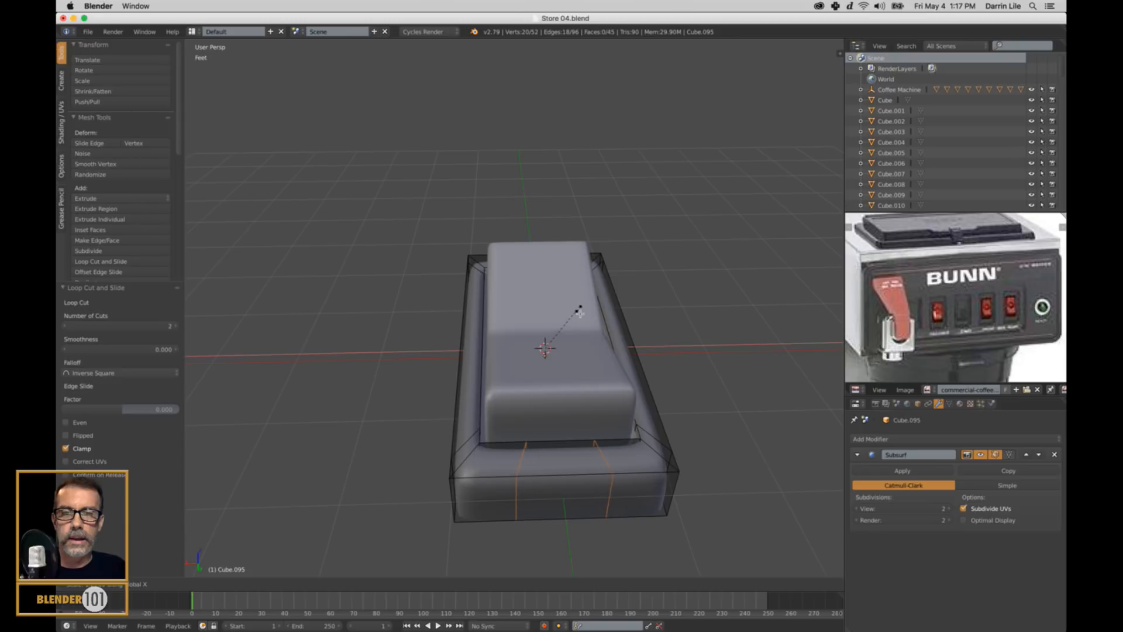
left_click(623, 286)
Step: Add one loop cut around the housing's sides near the top edge and one around its top rim, returning to Object Mode
middle_click_drag(613, 367, 562, 364)
key("ctrl+r")
left_click(430, 395)
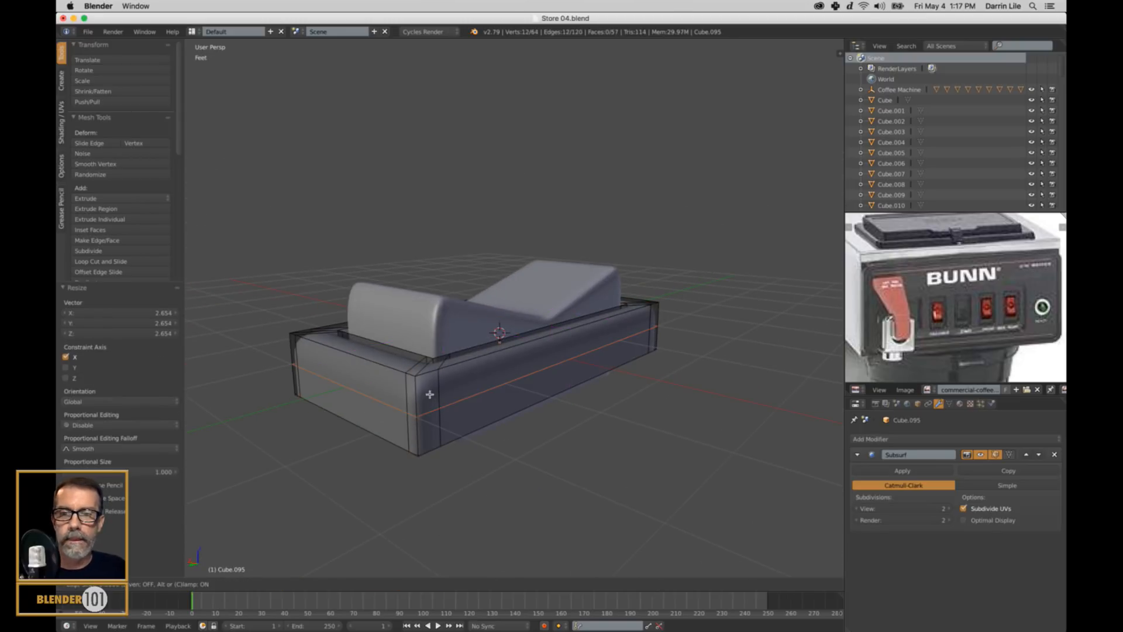
left_click(435, 371)
middle_click_drag(436, 372, 412, 384)
key("ctrl+r")
left_click(343, 385)
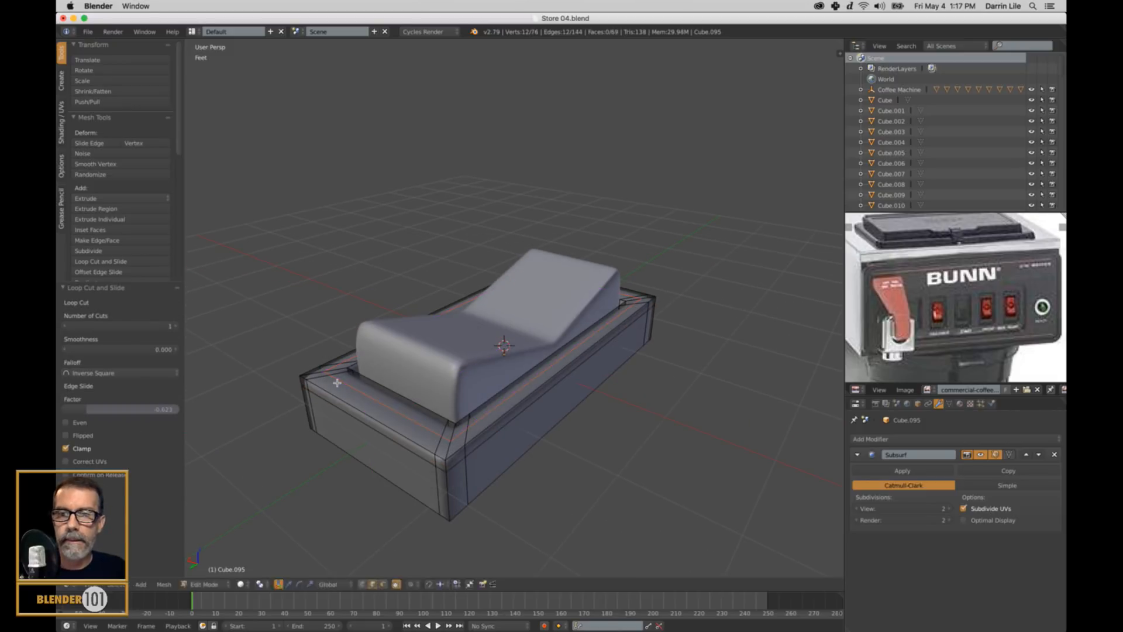
left_click(347, 382)
key("Tab")
Step: Select only the switch housing and scale it uniformly to 0.969
middle_click_drag(514, 375, 572, 400)
key("a")
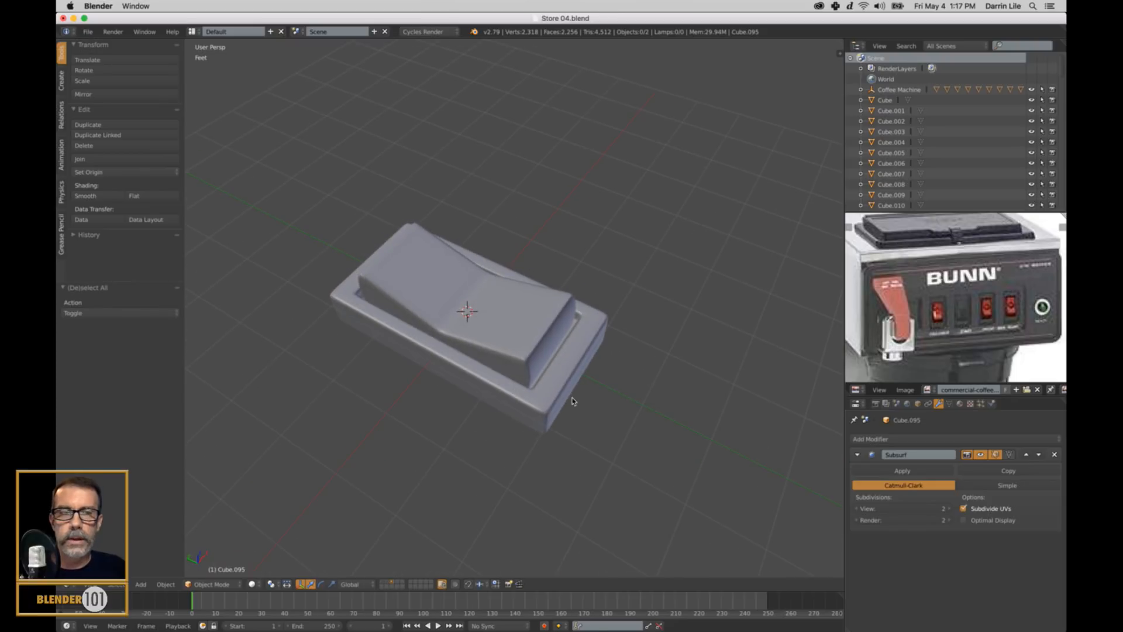
right_click(565, 395)
key("s")
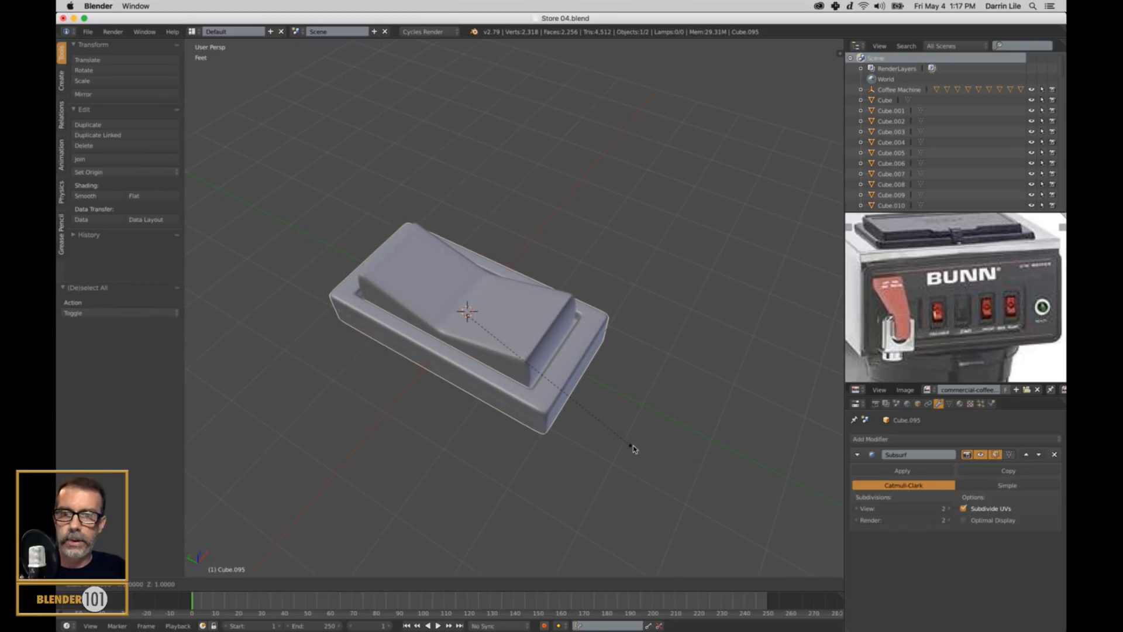
left_click(580, 410)
scroll(578, 400, "down", 3)
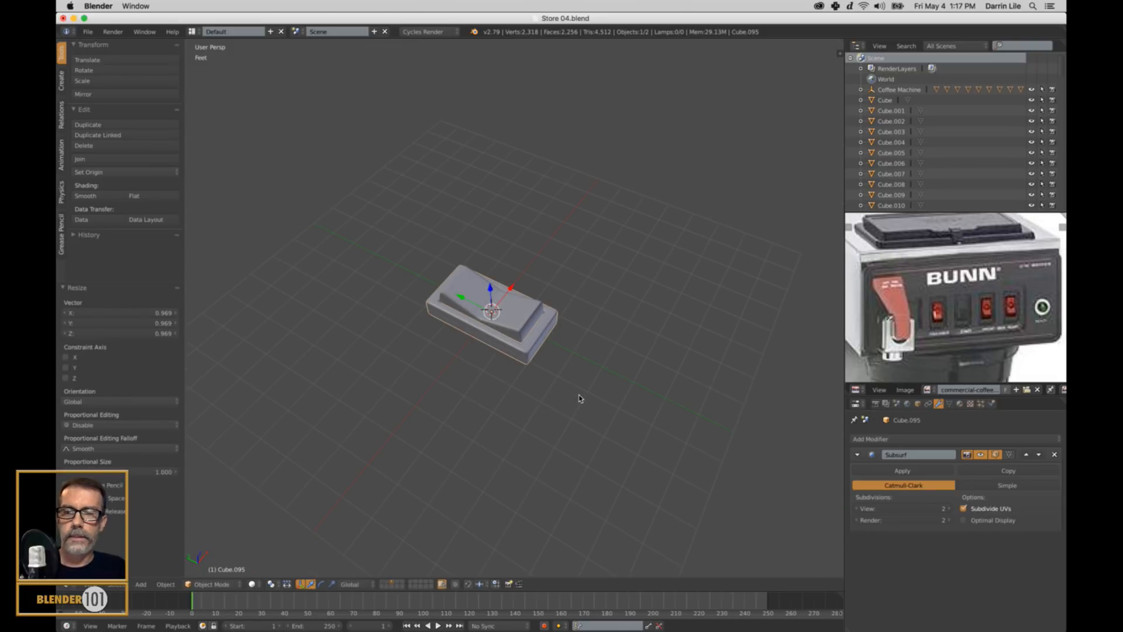
Step: Try tilting the rocker by 10.7° about the X axis to check its fit in the housing
key("a")
key("a")
key("a")
mouse_move(604, 390)
middle_mouse_down()
mouse_move(534, 363)
mouse_move(550, 414)
mouse_move(531, 419)
mouse_move(590, 388)
middle_mouse_up()
scroll(539, 416, "up", 3)
key("a")
key("s")
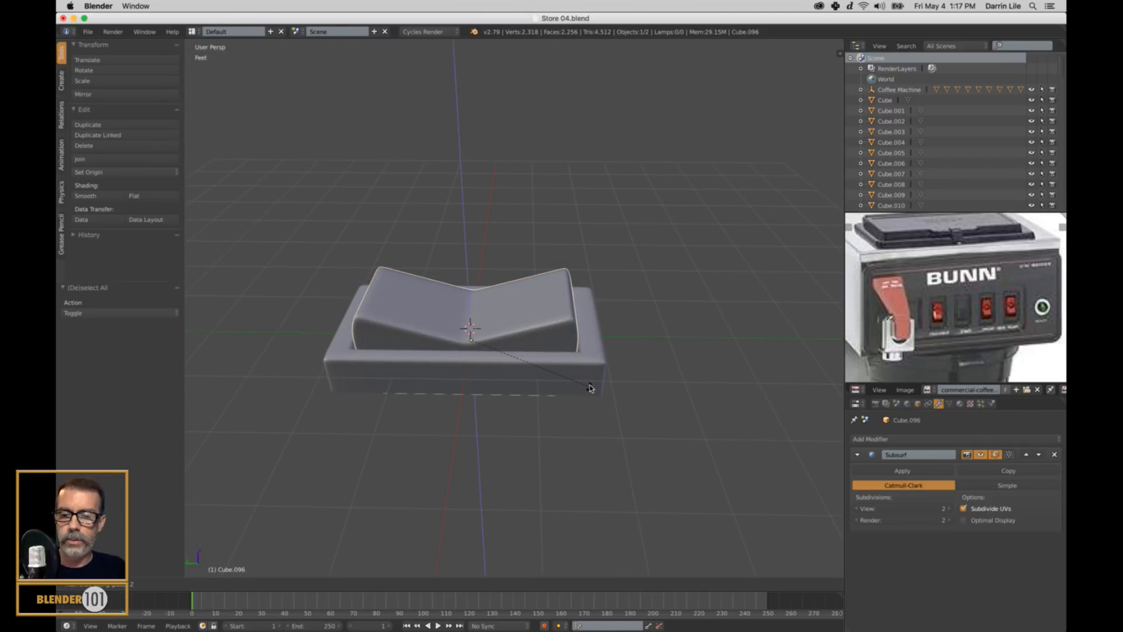
key("x")
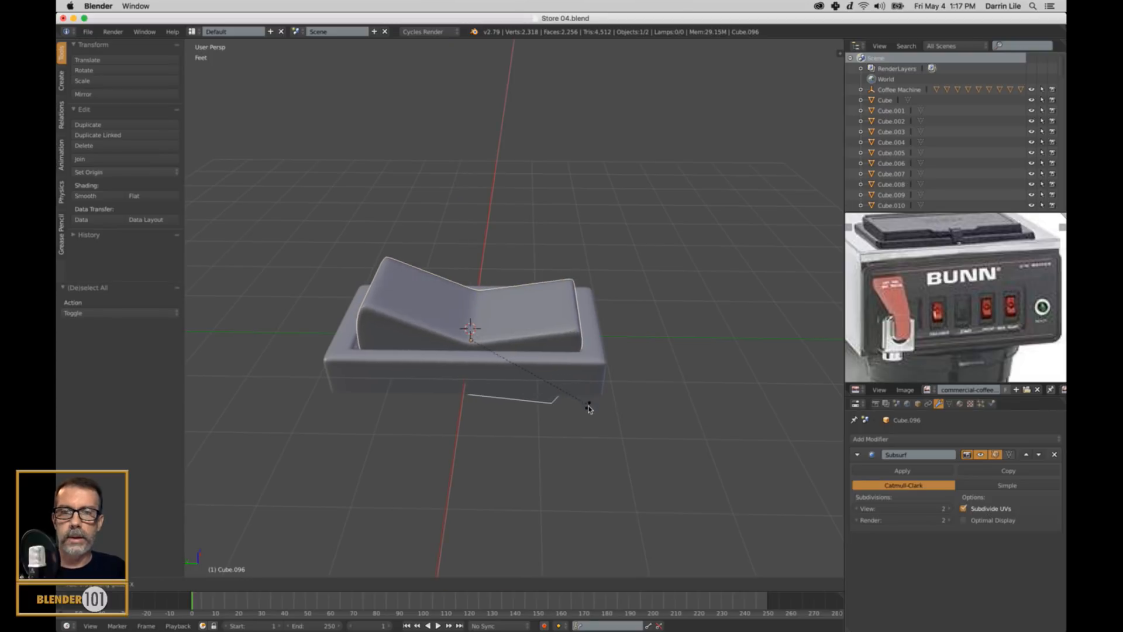
left_click(589, 415)
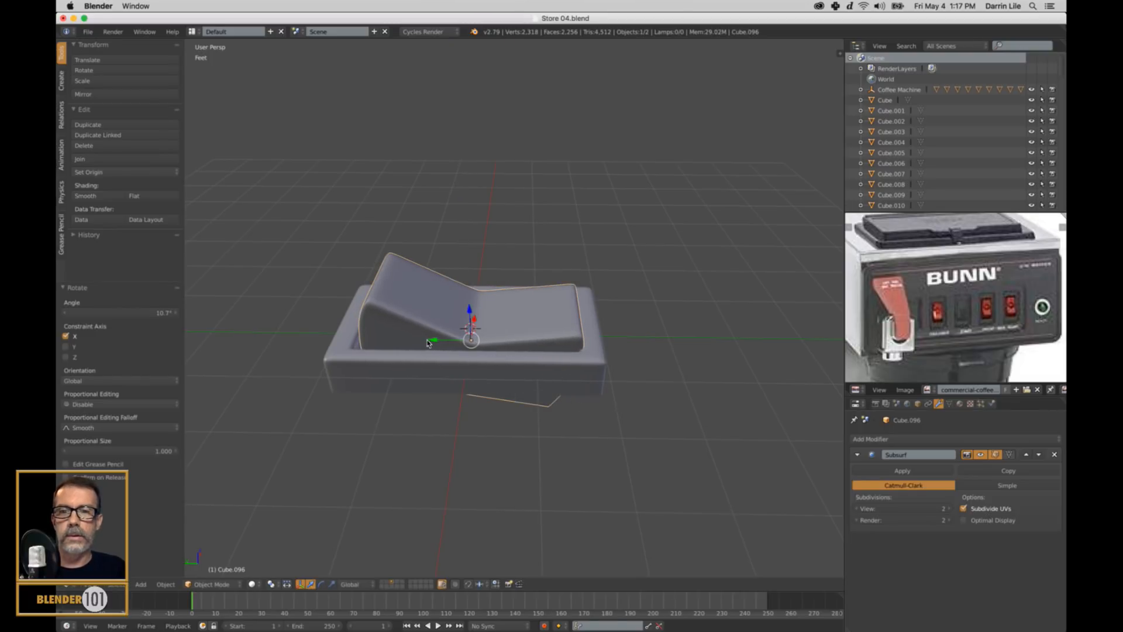
middle_click_drag(435, 340, 582, 359)
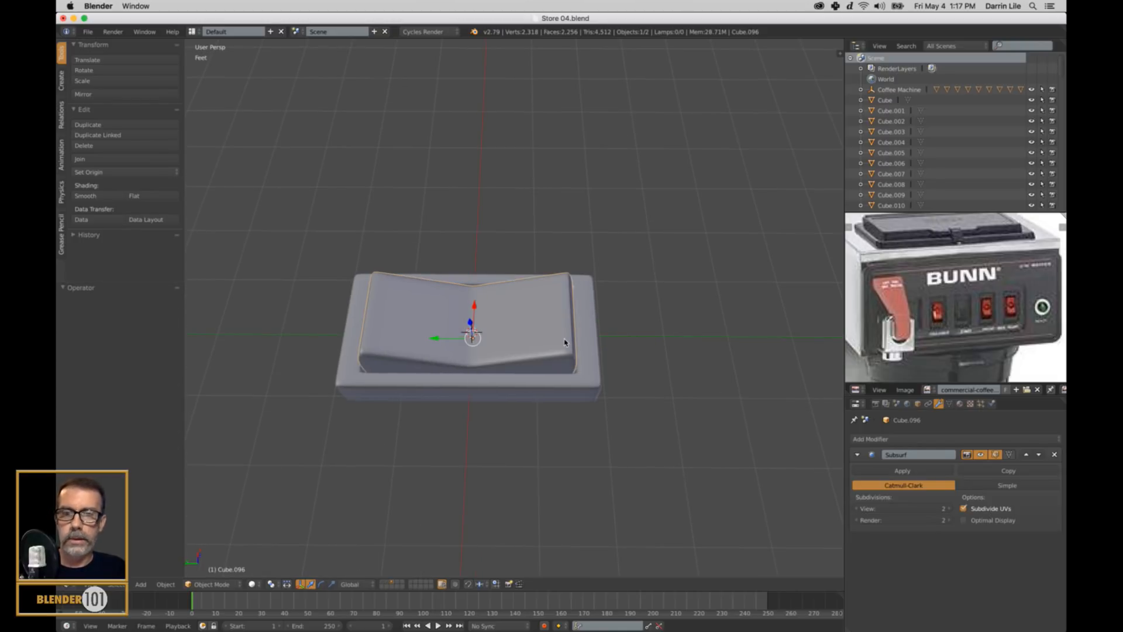
Step: In a wireframe side view, scale the rocker's upper corner vertices along Y to 0.927 and return to Object Mode with solid shading
key("Tab")
middle_click_drag(568, 344, 553, 334)
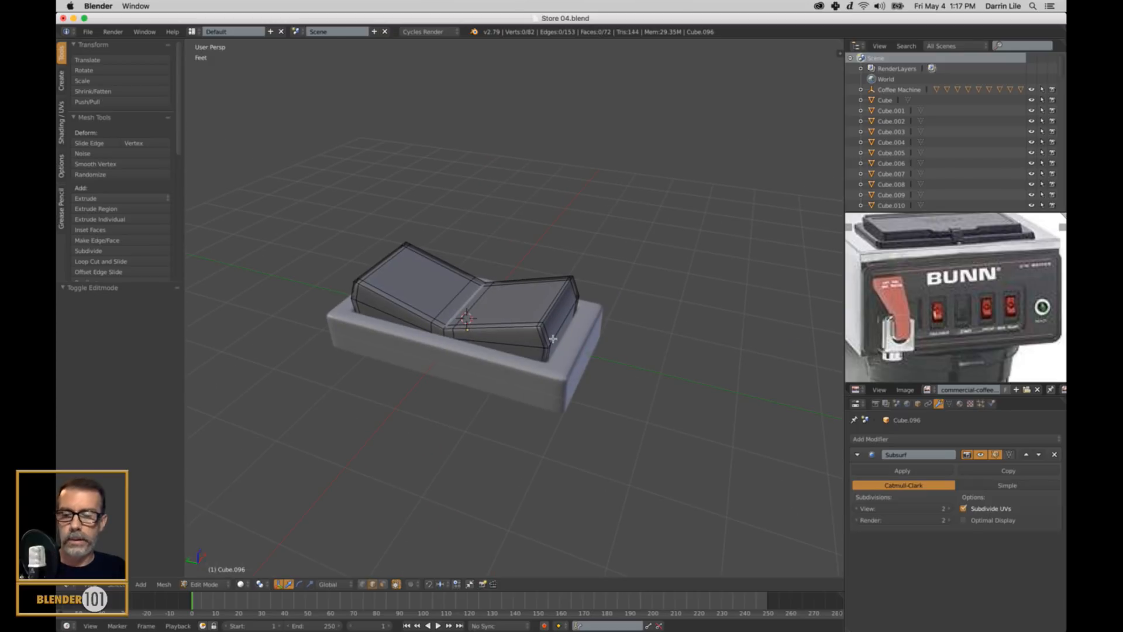
key("KP_1")
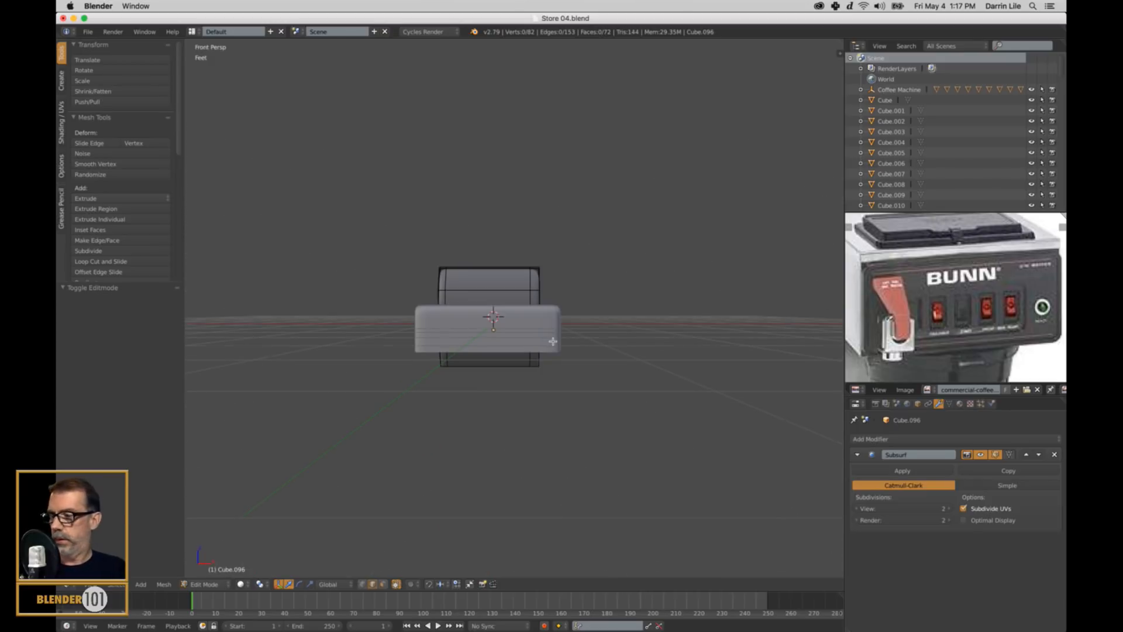
key("KP_3")
key("KP_5")
key("z")
scroll(534, 354, "up", 3)
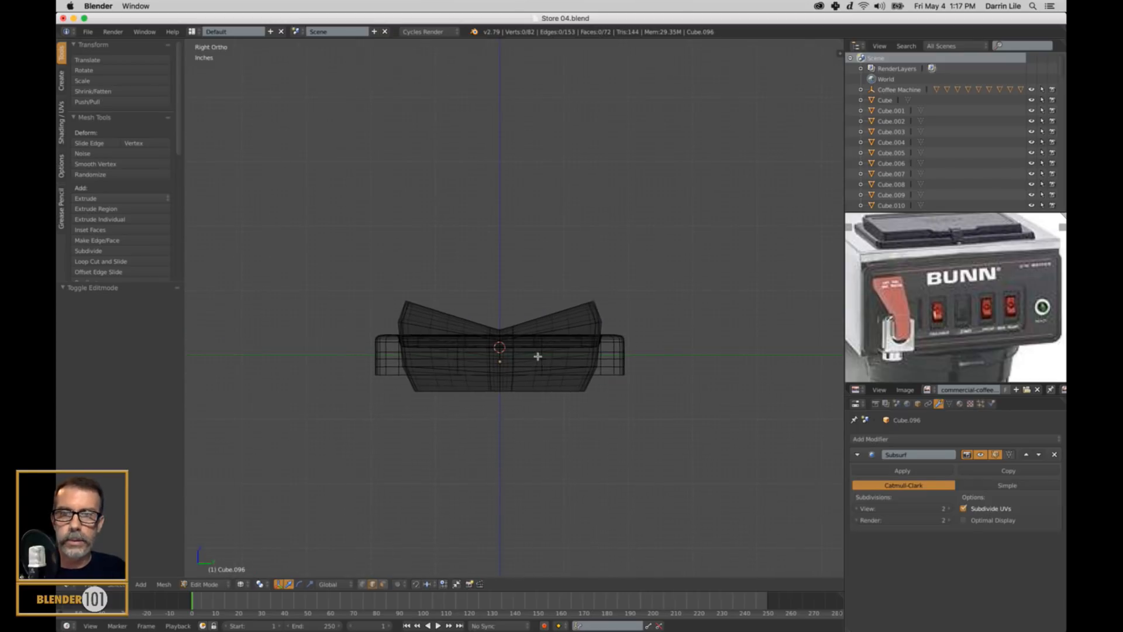
middle_click_drag(519, 344, 517, 360, "shift")
key("1")
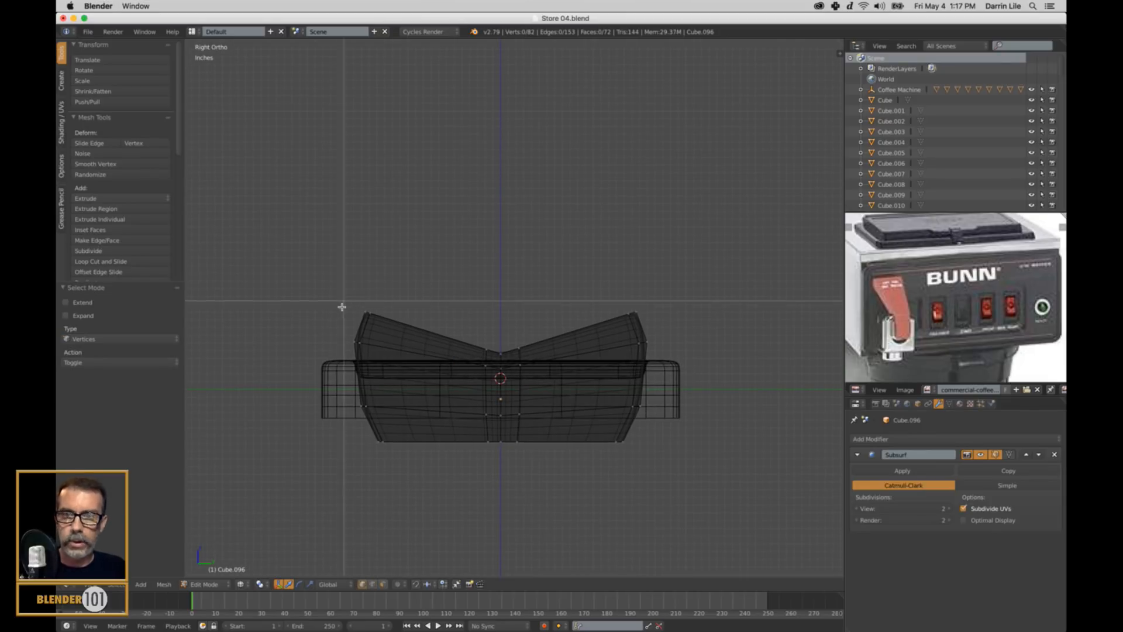
left_click_drag(333, 290, 715, 329)
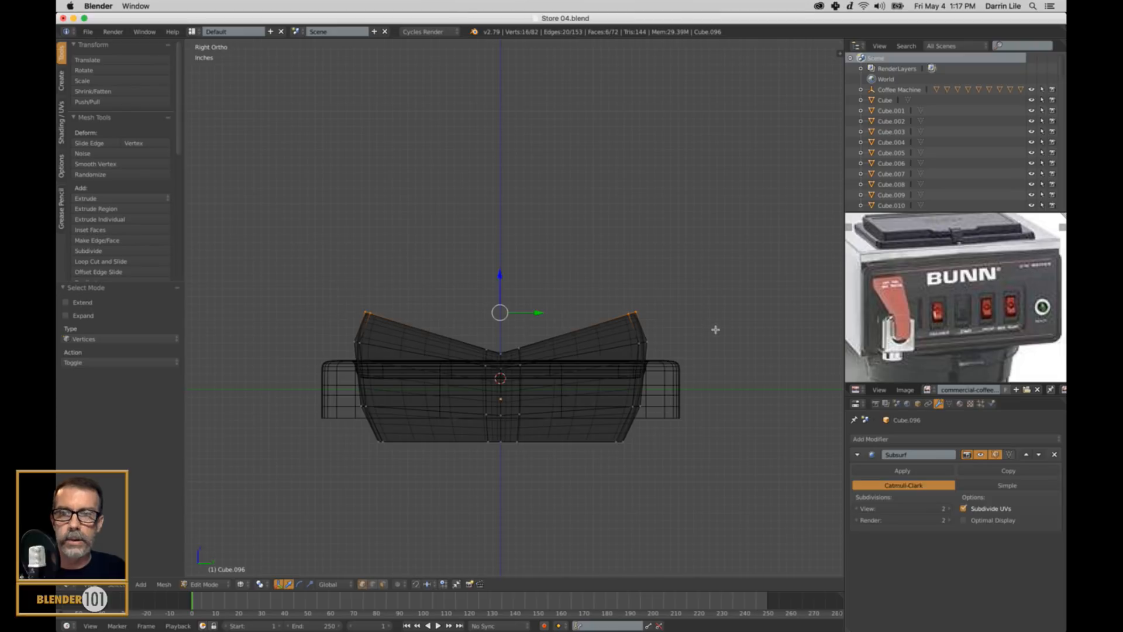
key("s")
key("y")
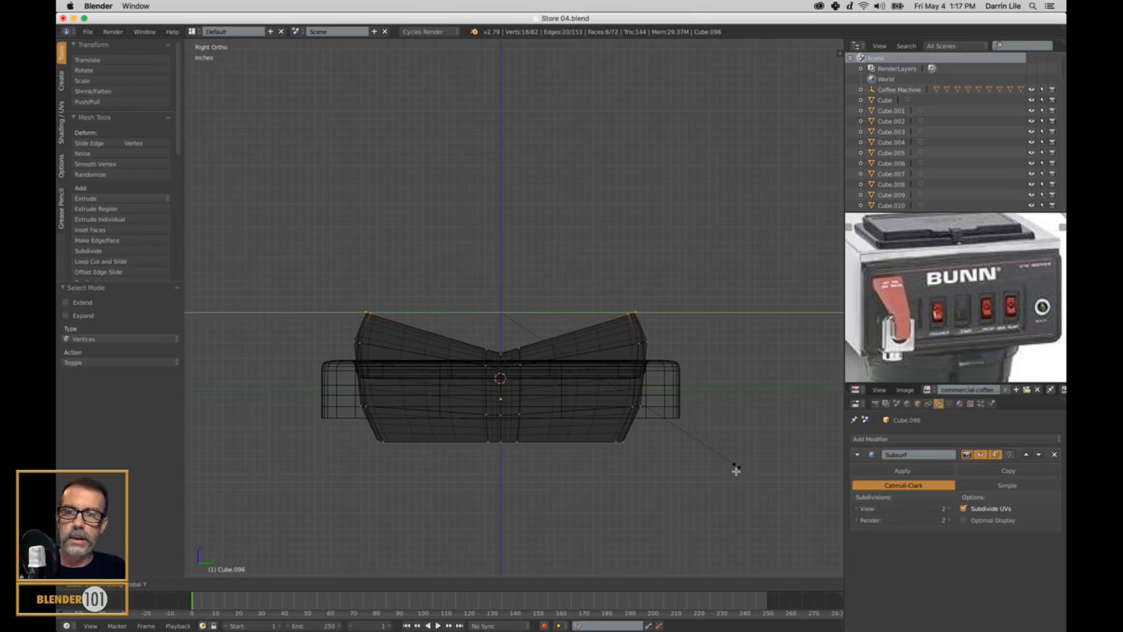
left_click(713, 467)
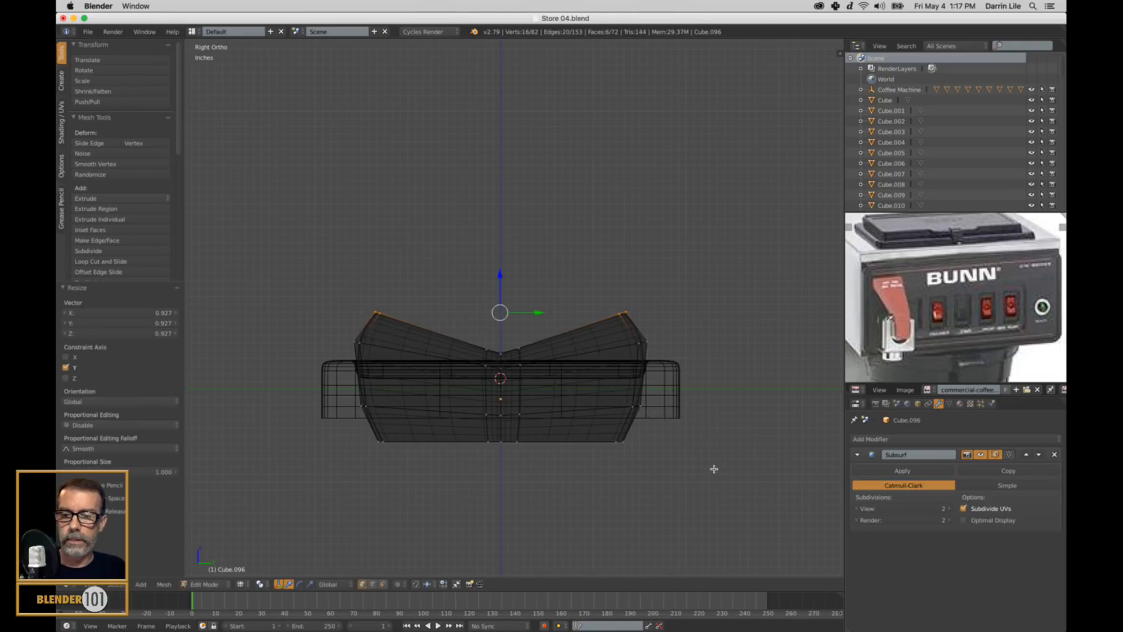
key("Tab")
scroll(704, 454, "down", 2)
key("a")
key("z")
Step: Tilt the reshaped rocker by -3.57° about the X axis
mouse_move(717, 393)
middle_mouse_down()
mouse_move(670, 444)
mouse_move(709, 423)
middle_mouse_up()
right_click(531, 334)
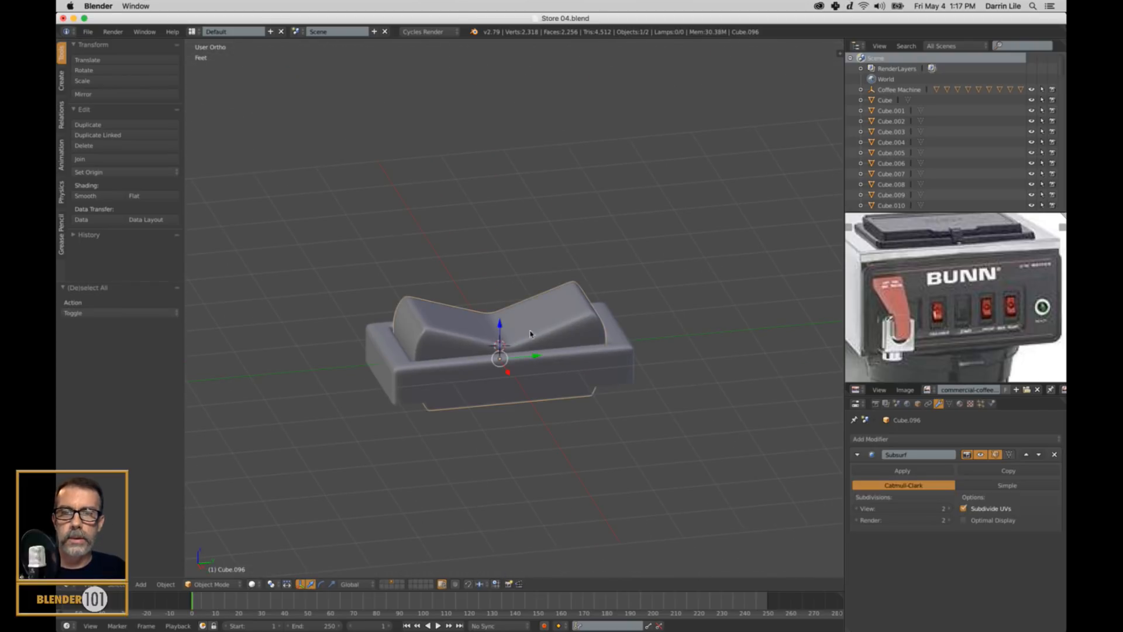
key("r")
key("x")
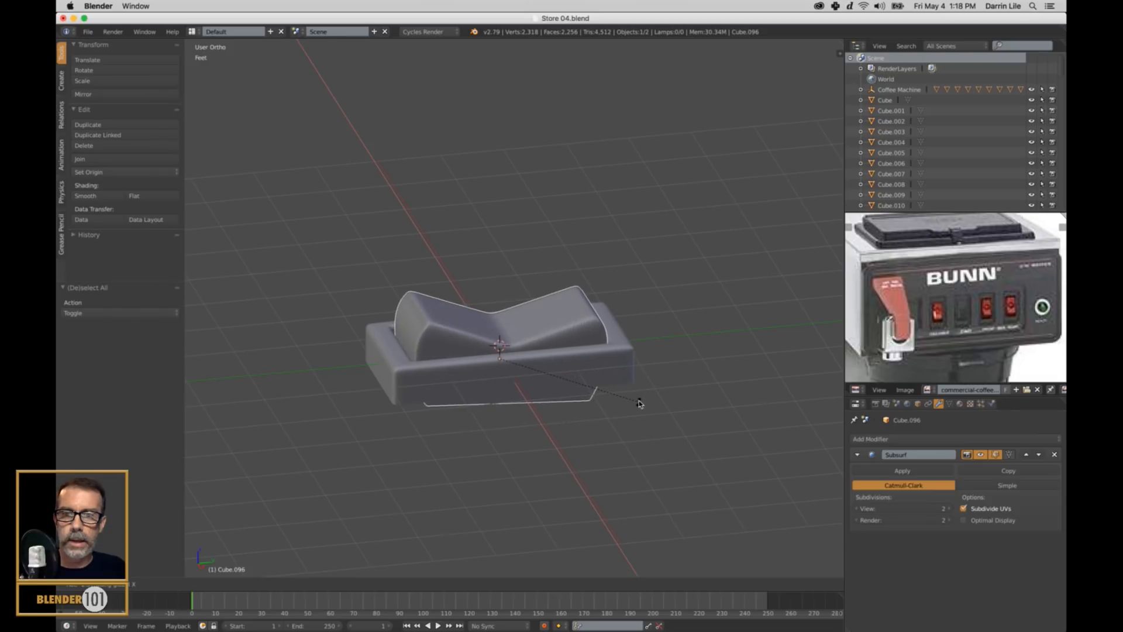
left_click(640, 402)
mouse_move(639, 401)
middle_mouse_down()
mouse_move(620, 438)
mouse_move(627, 400)
middle_mouse_up()
Step: Try scaling the housing along the Y axis around the tilted rocker
right_click(622, 380)
middle_click_drag(704, 388, 706, 404)
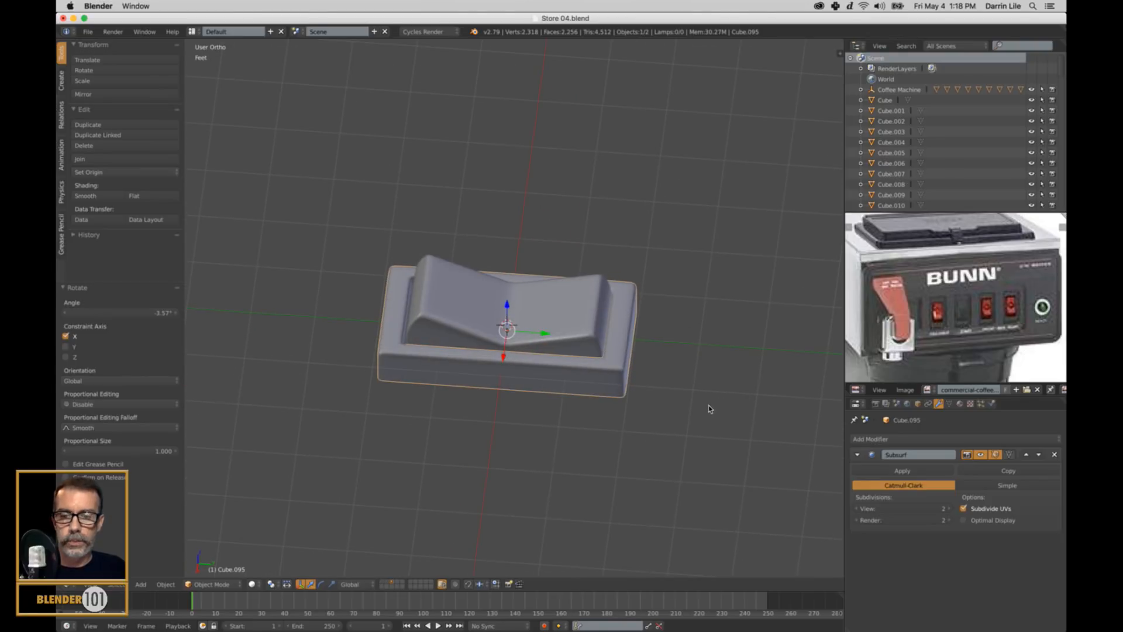
key("r")
key("y")
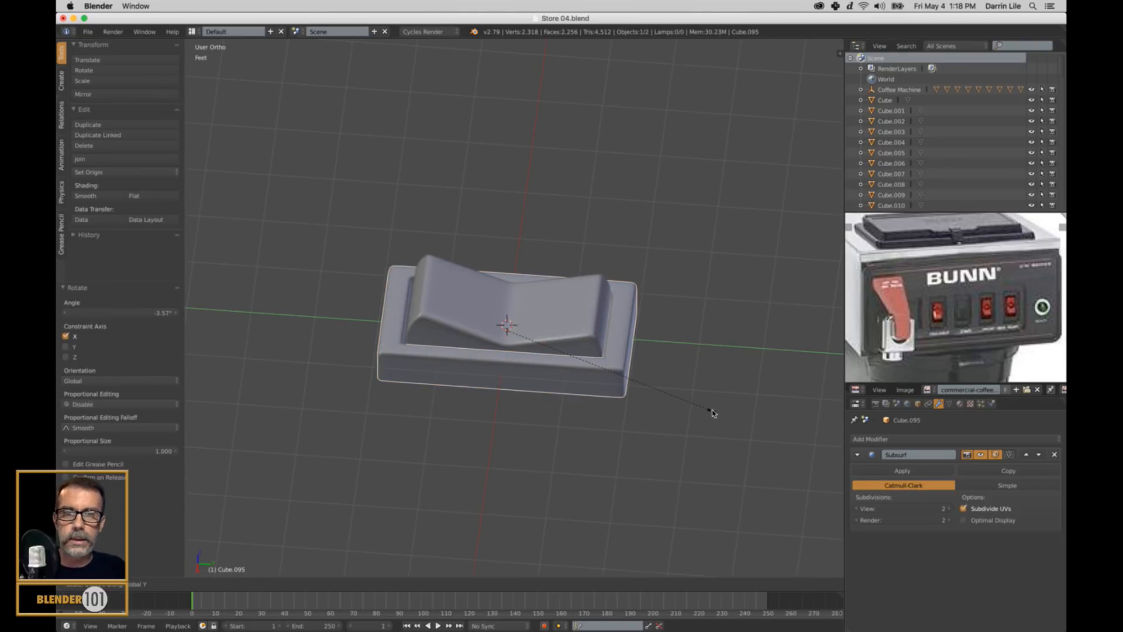
left_click(736, 426)
mouse_move(735, 425)
middle_mouse_down()
mouse_move(706, 419)
mouse_move(726, 412)
middle_mouse_up()
middle_click_drag(536, 340, 531, 338)
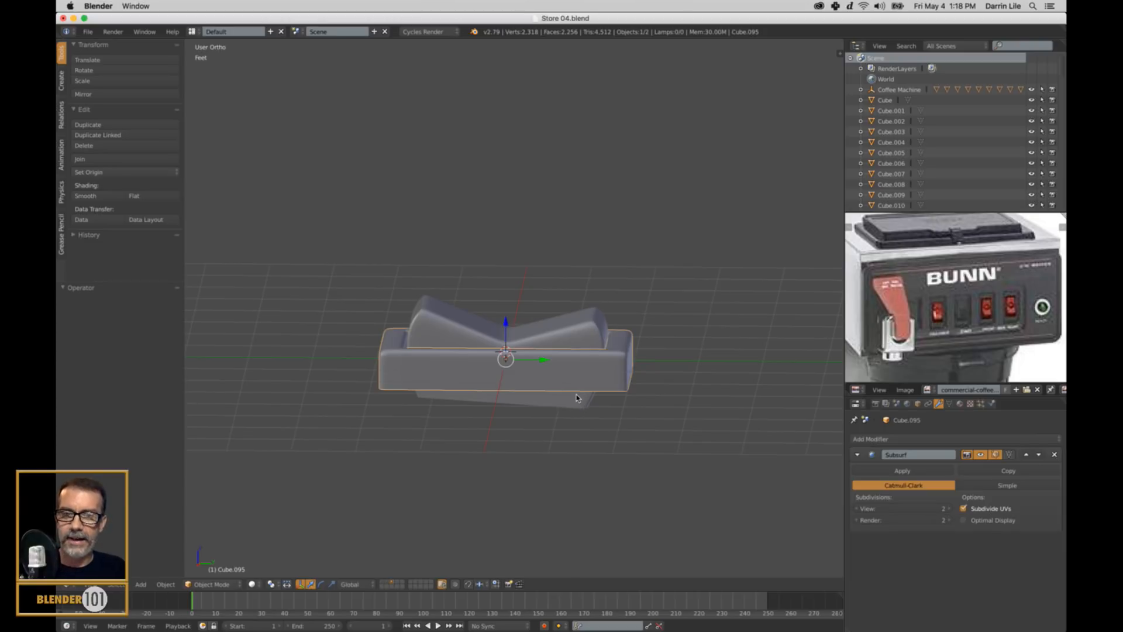
Step: Lengthen the housing slightly along the Y axis to leave clearance at the rocker's ends
key("s")
key("y")
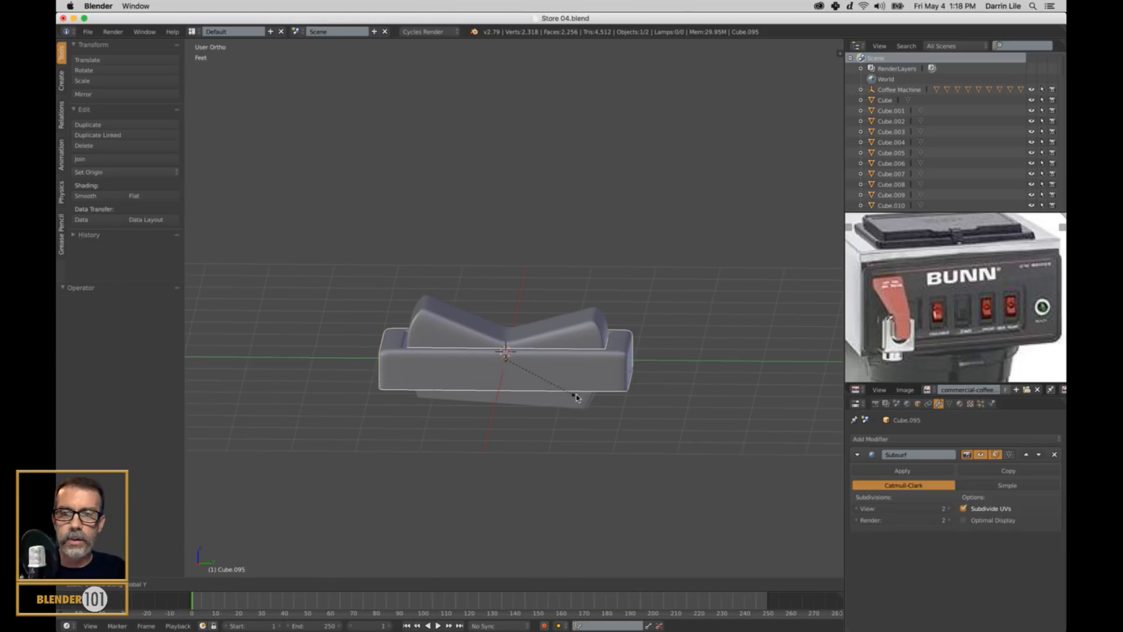
left_click(585, 404)
Step: Select only the rocker and clear its rotation
middle_click_drag(594, 408, 670, 358)
key("a")
right_click(588, 347)
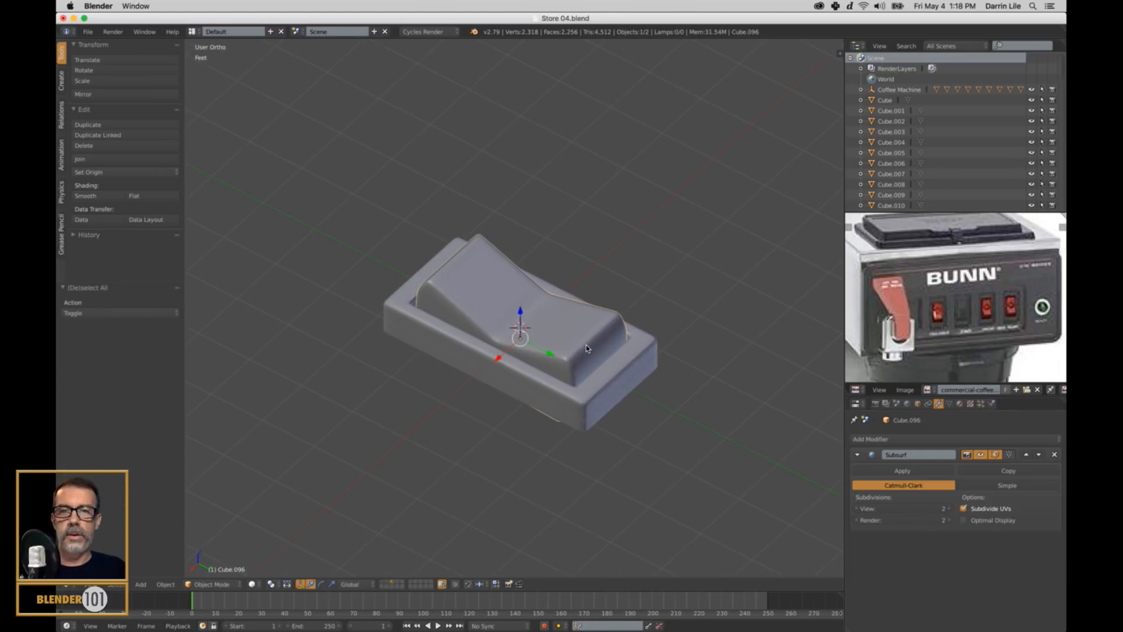
middle_click_drag(588, 347, 661, 359)
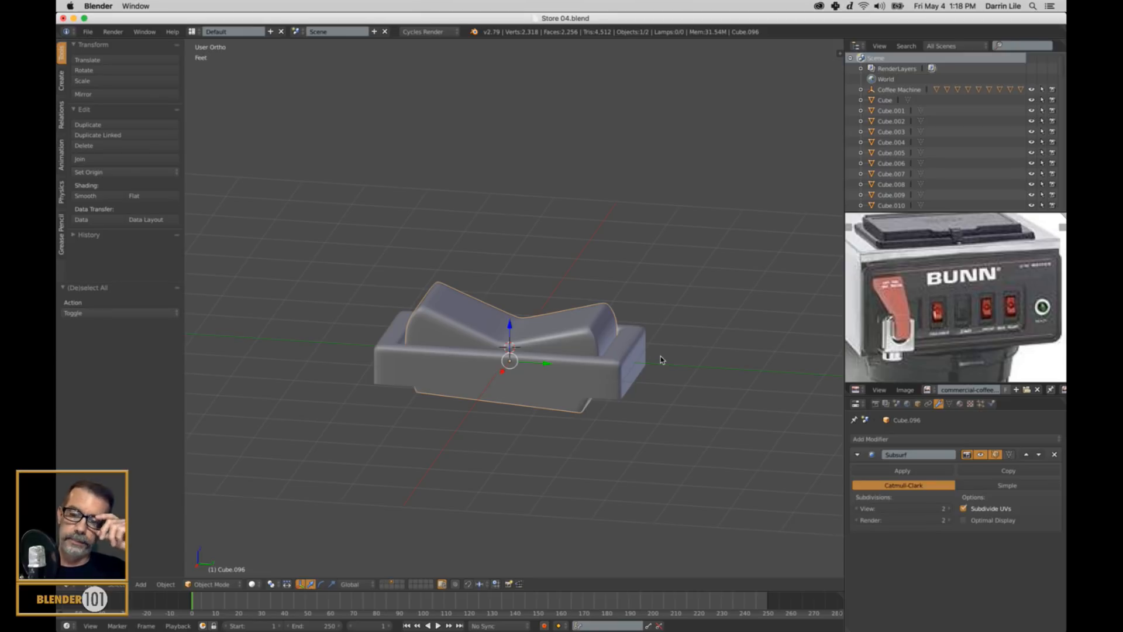
key("alt+r")
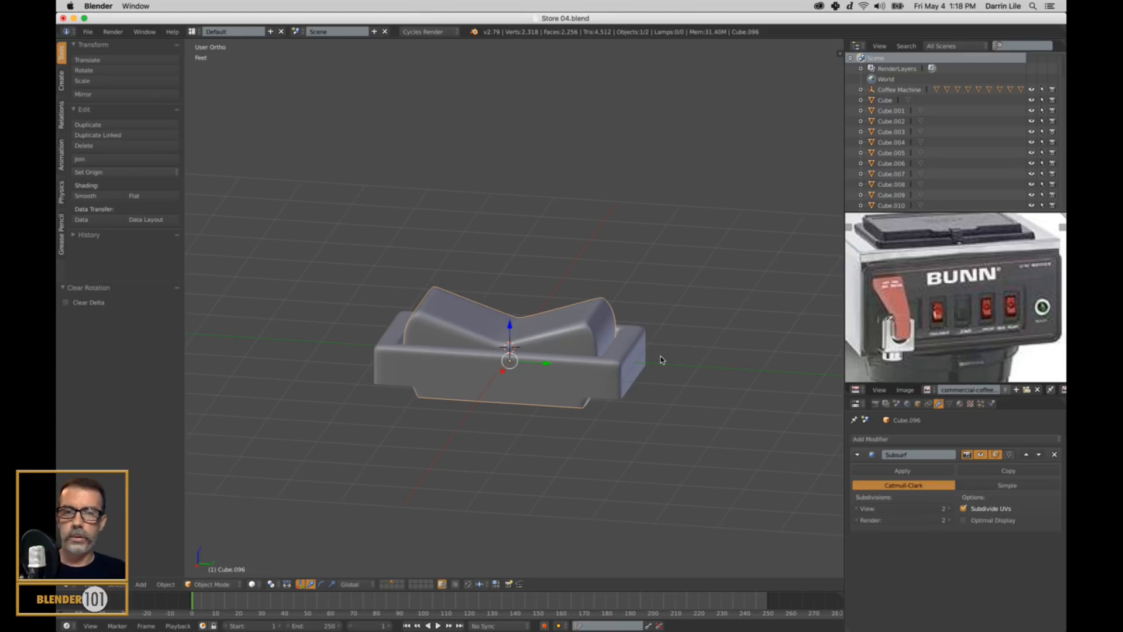
Step: Start the Screencast Keys display in the 3D view
key("n")
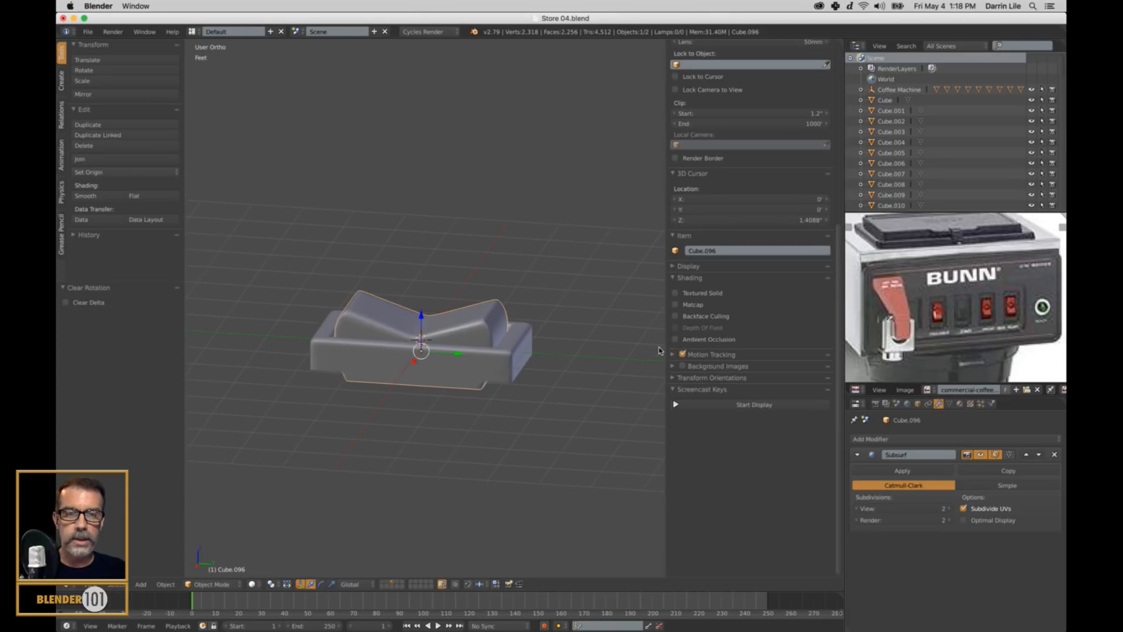
left_click(754, 408)
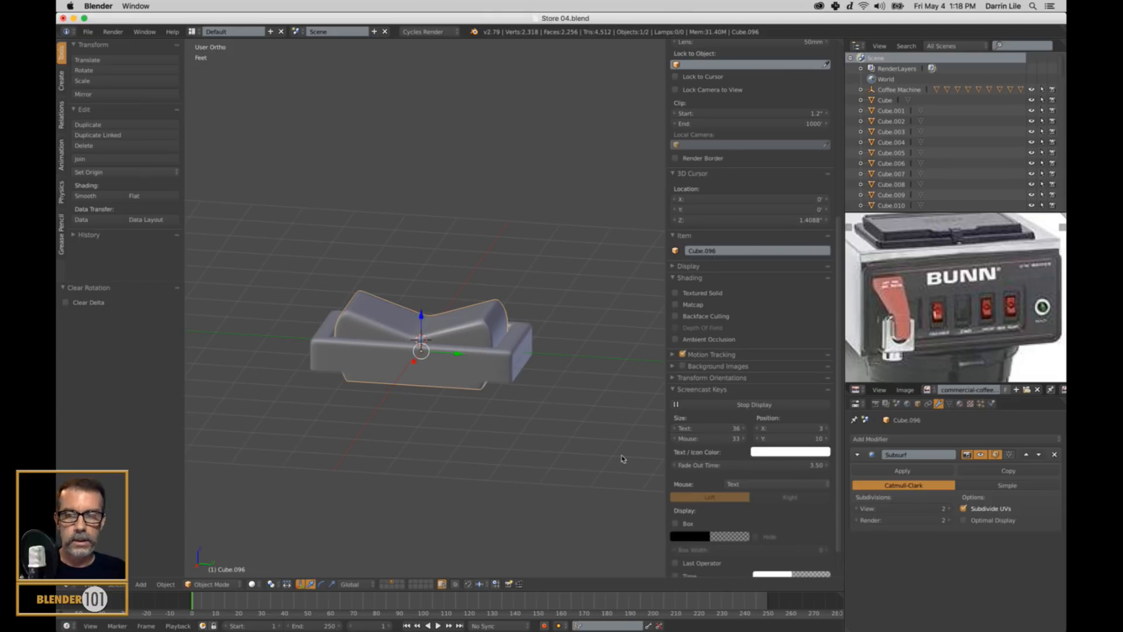
key("n")
Step: Select the housing and the rocker together
middle_click_drag(589, 409, 592, 458)
scroll(588, 460, "down", 3)
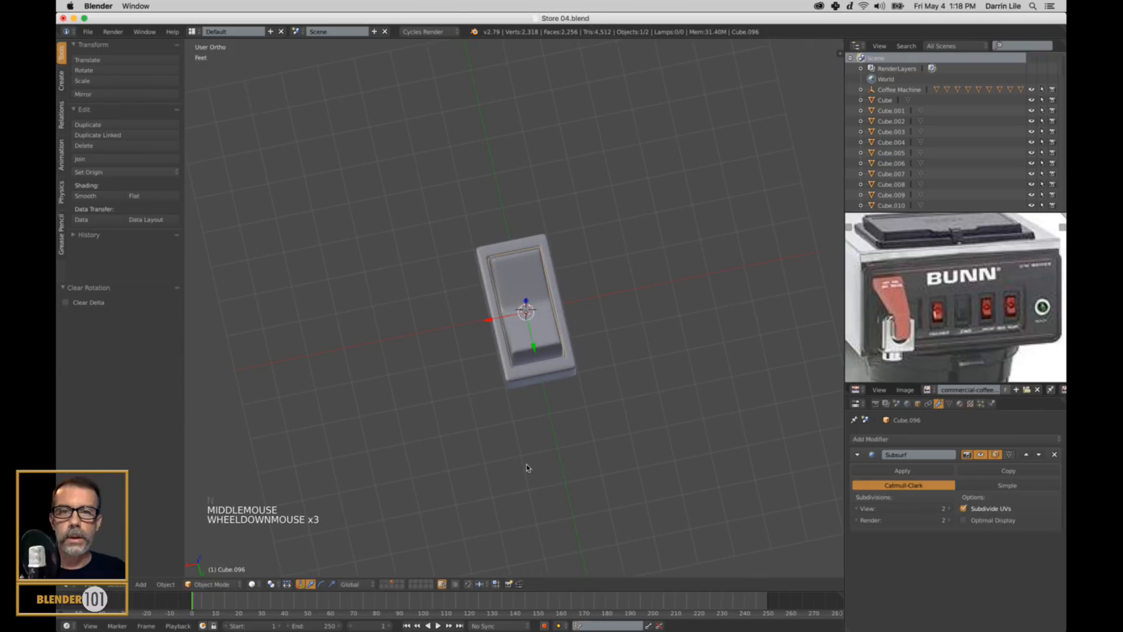
scroll(518, 435, "up", 3)
middle_click_drag(518, 434, 561, 417)
right_click(561, 417)
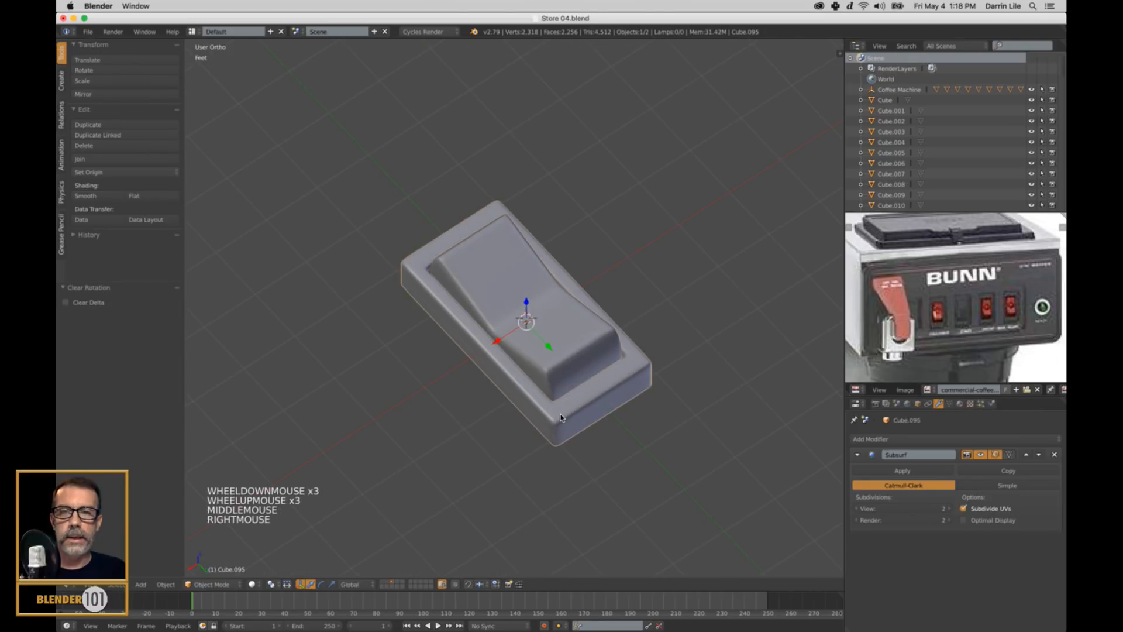
right_click(594, 427, "shift")
key("s")
key("s")
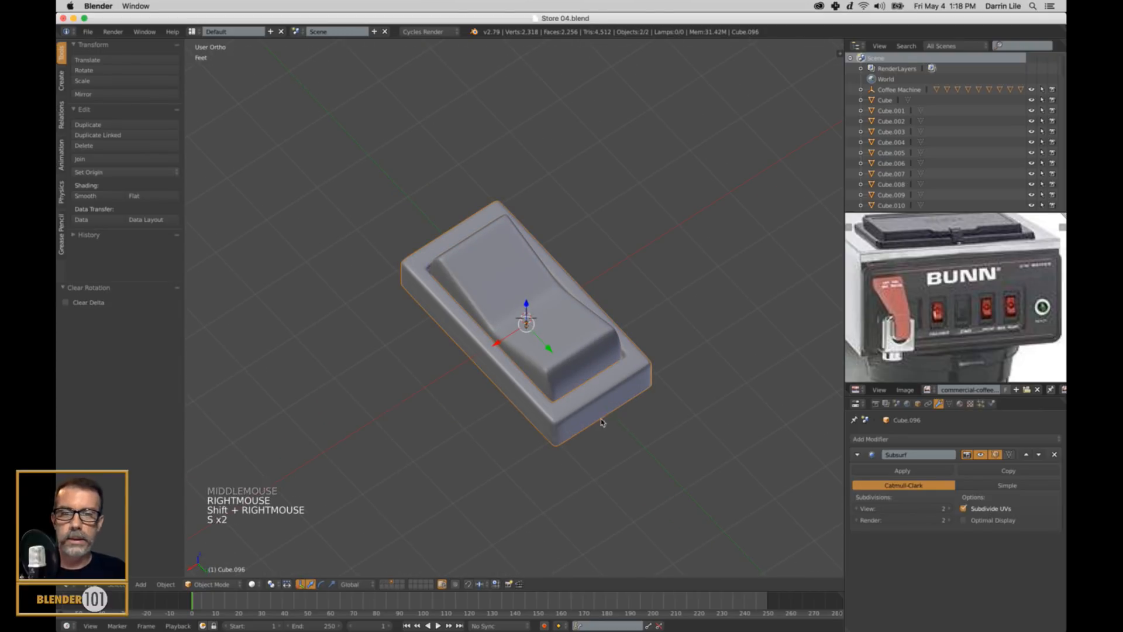
Step: Show the coffee machine's layer together with the switch's layer
scroll(604, 420, "down", 2)
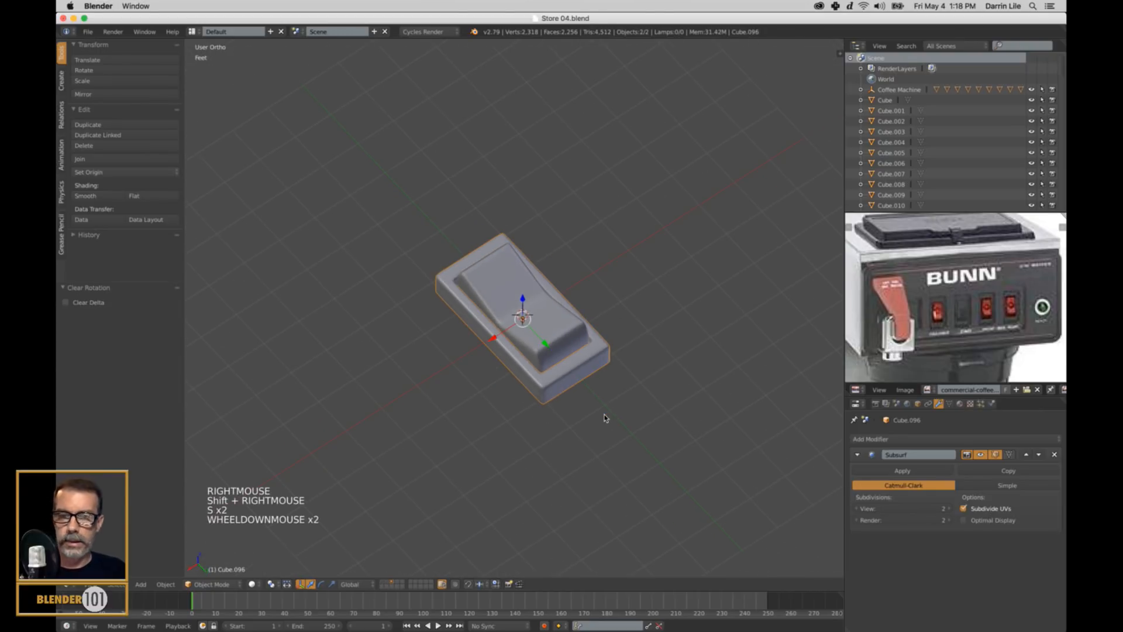
left_click(387, 582, "shift")
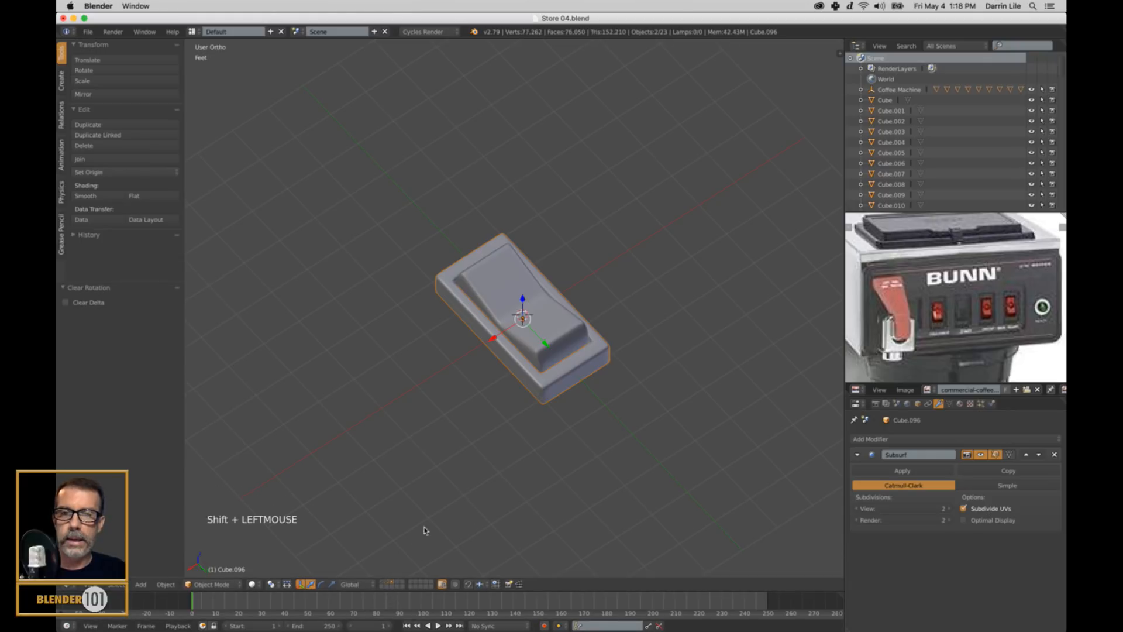
scroll(523, 445, "down", 6)
scroll(597, 434, "up", 2)
middle_click_drag(598, 434, 491, 419, "shift")
Step: Rotate the switch 90° about the Z axis and 90° about the Y axis to stand it upright
key("r")
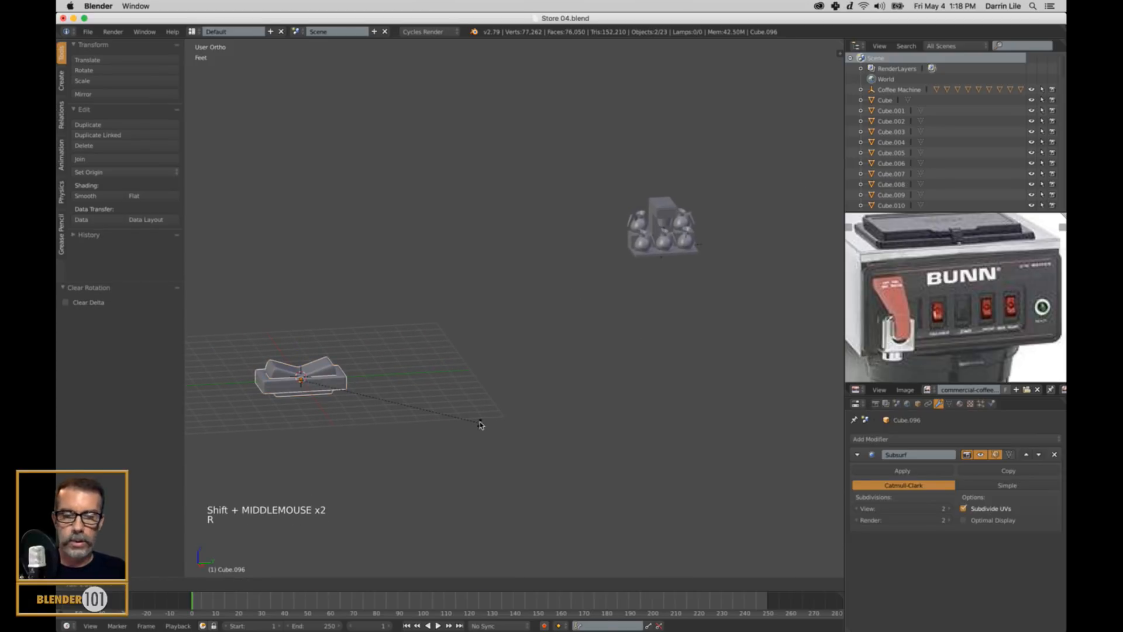
key("z")
key("Return")
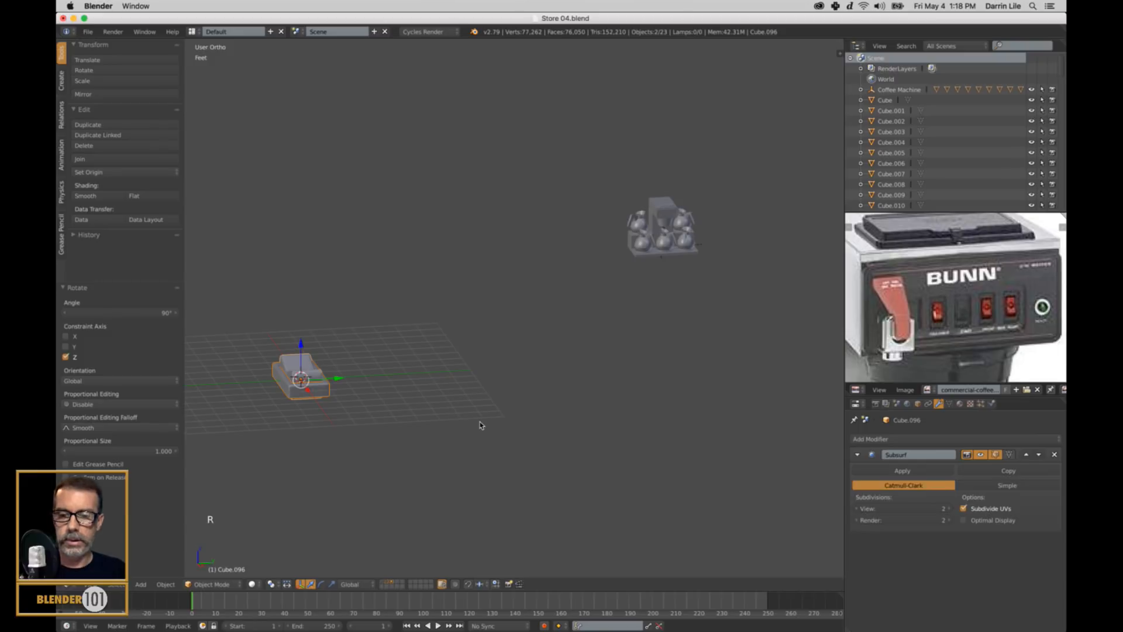
type("ry90")
key("Return")
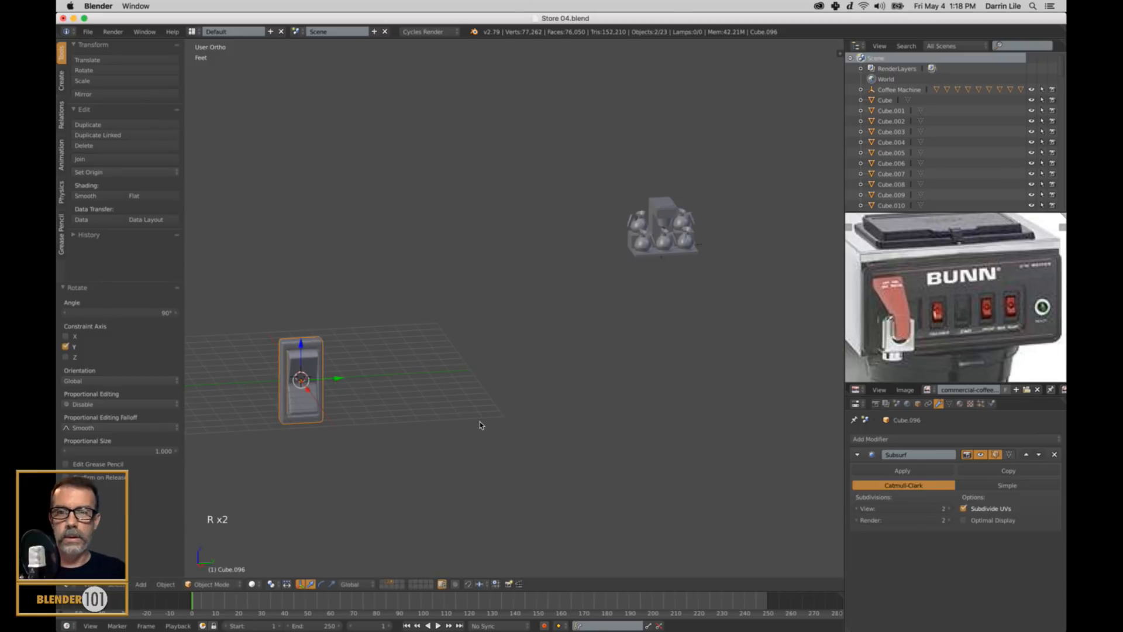
Step: Move the switch about 21.7 ft along the Y axis towards the coffee machine and view it from the right side
left_click_drag(338, 378, 787, 334)
key("KP_3")
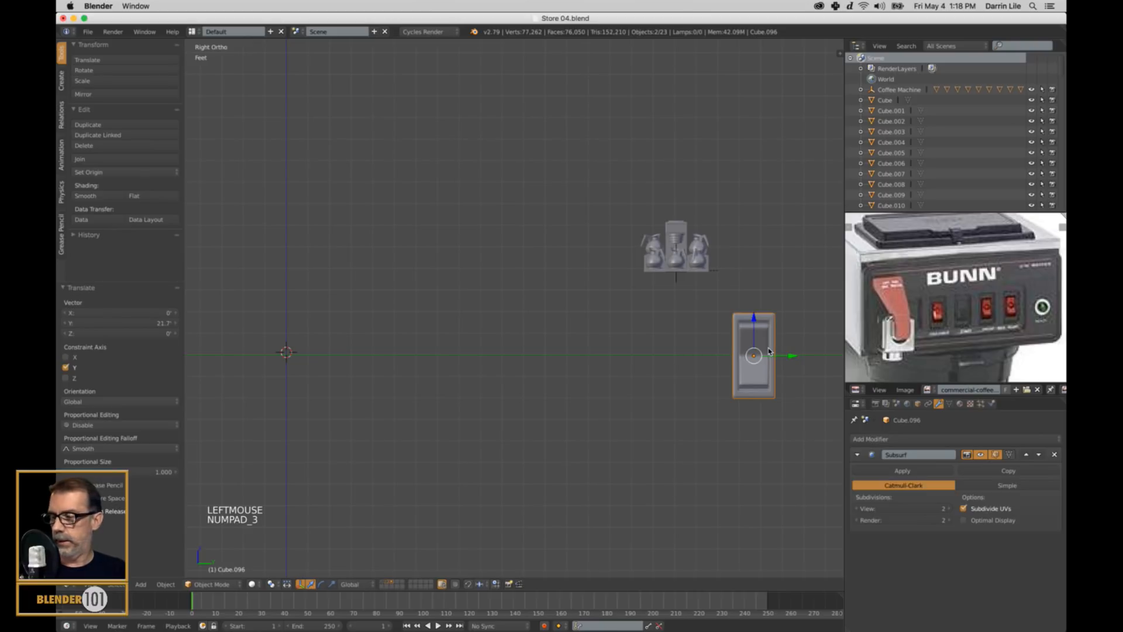
key("KP_5")
key("KP_5")
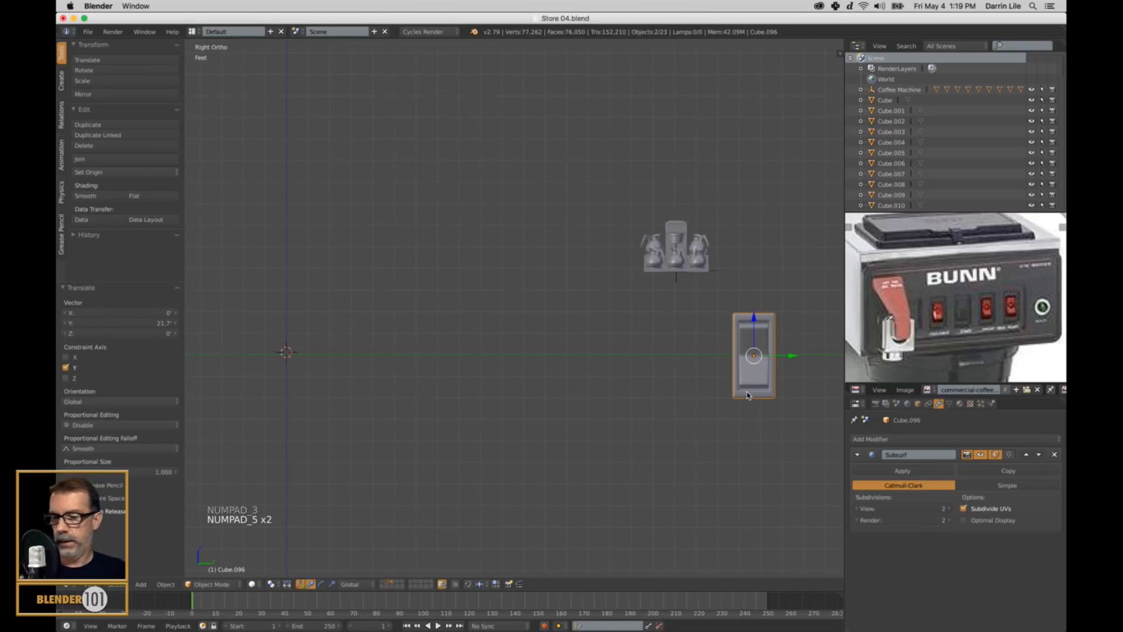
Step: Display the scene in wireframe and scale the switch down by a factor of about 0.181
key("z")
middle_click_drag(747, 396, 676, 413, "shift")
scroll(677, 391, "up", 3)
scroll(655, 410, "up", 2)
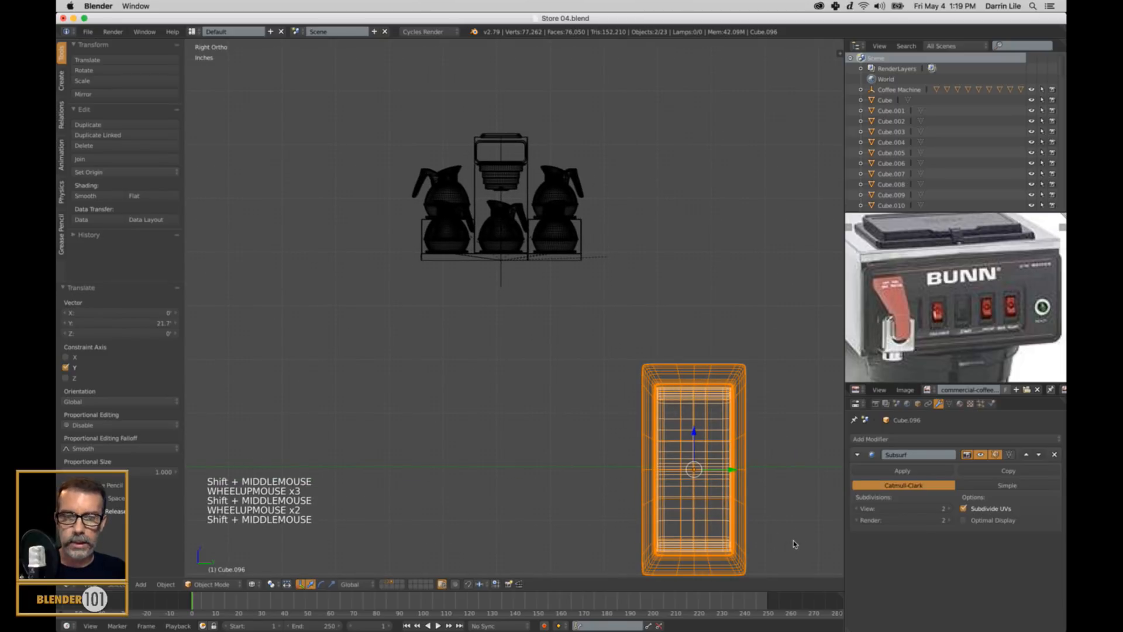
key("s")
left_click(711, 488)
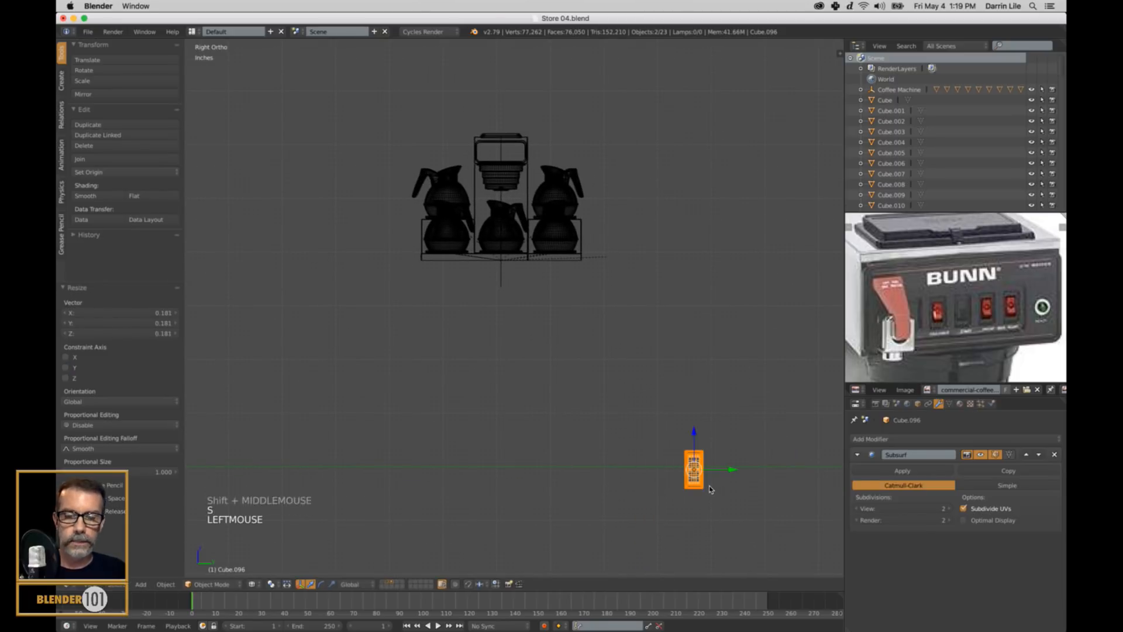
Step: Move the switch onto the machine's front panel and scale it down by a factor of about 0.263
key("g")
left_click(519, 166)
scroll(520, 167, "up", 3)
middle_click_drag(514, 201, 572, 316, "shift")
scroll(533, 282, "up", 4)
key("s")
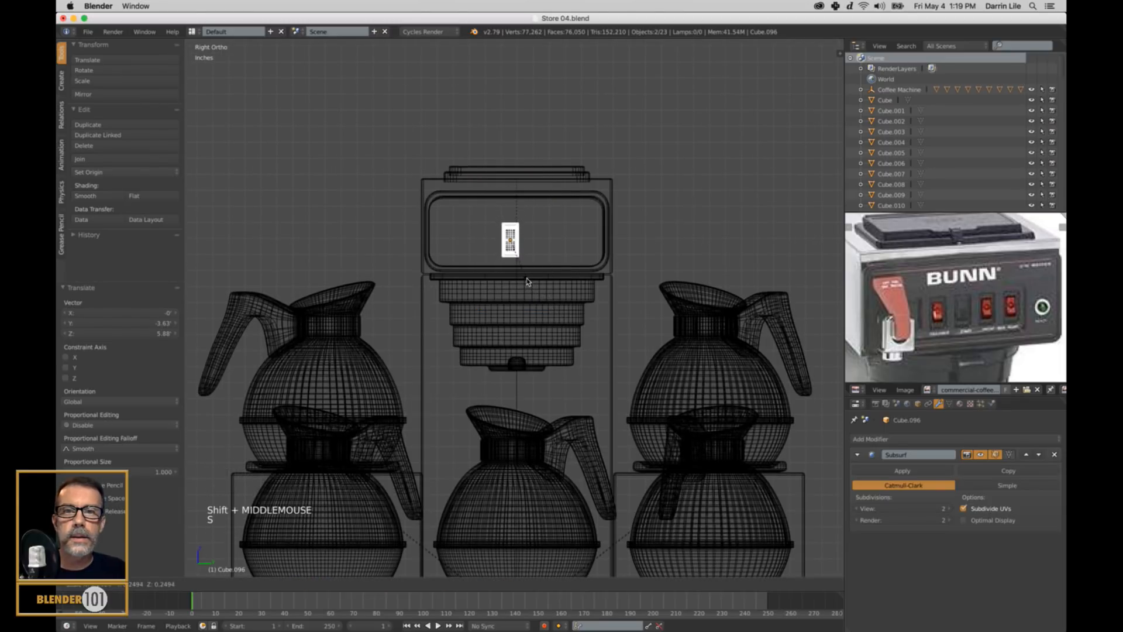
left_click(528, 284)
Step: Lower the switch about 197 thou on the front panel and shift it about 2.5 inches along negative Y
left_click(511, 205)
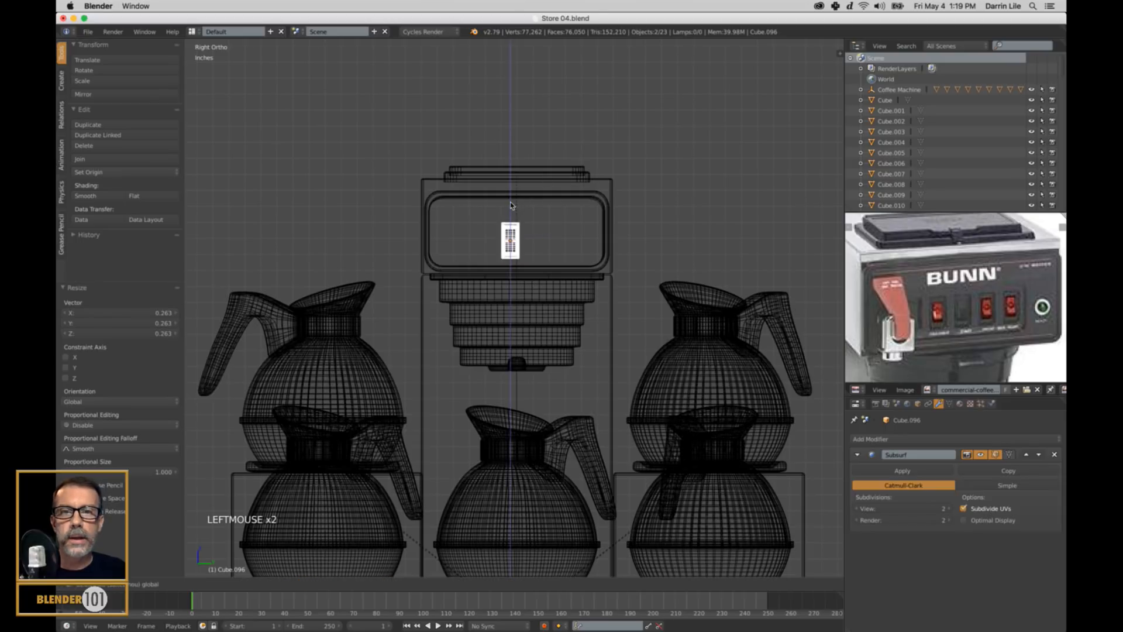
left_click(523, 228)
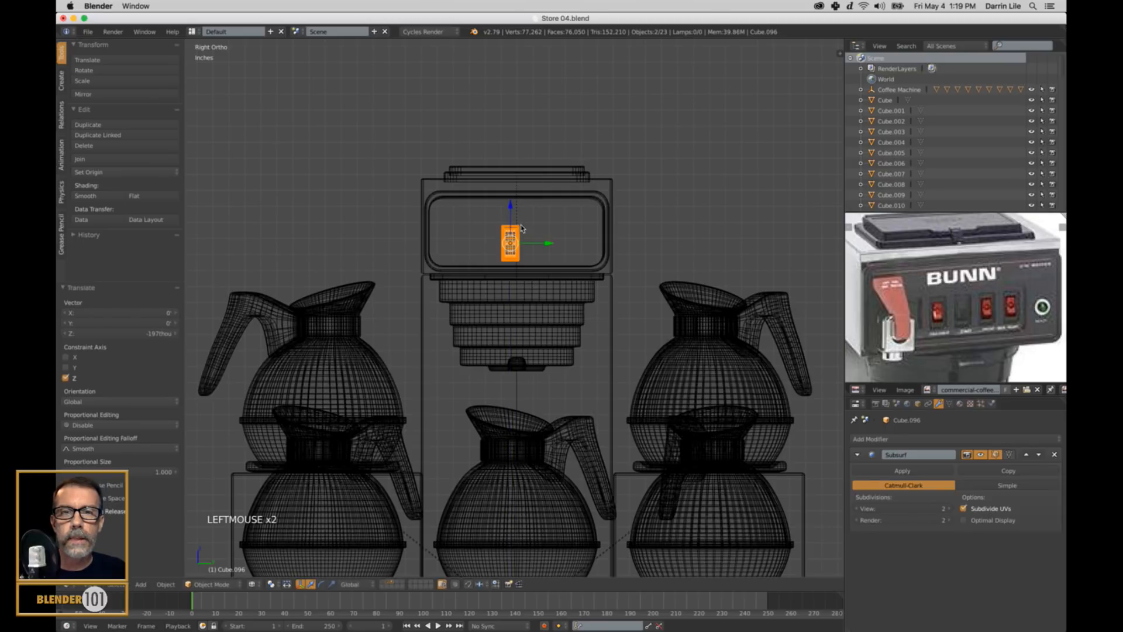
left_click(547, 244)
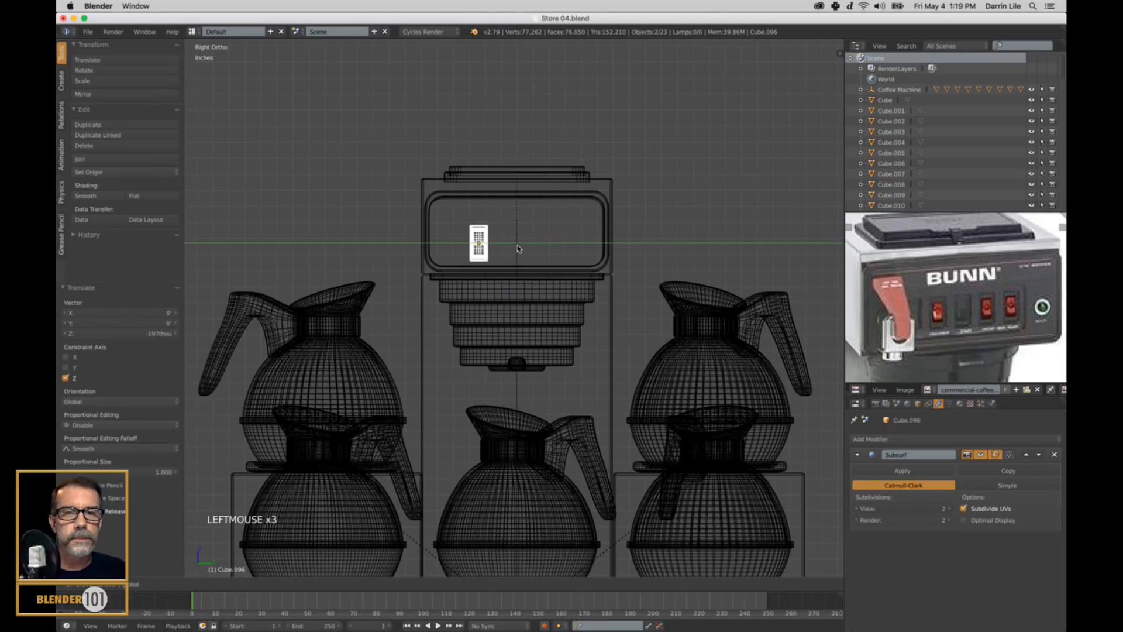
left_click(509, 250)
Step: In a wireframe top view, move the switch about 3.93 ft along negative X to the face of the front panel
key("KP_Decimal")
scroll(482, 287, "down", 6)
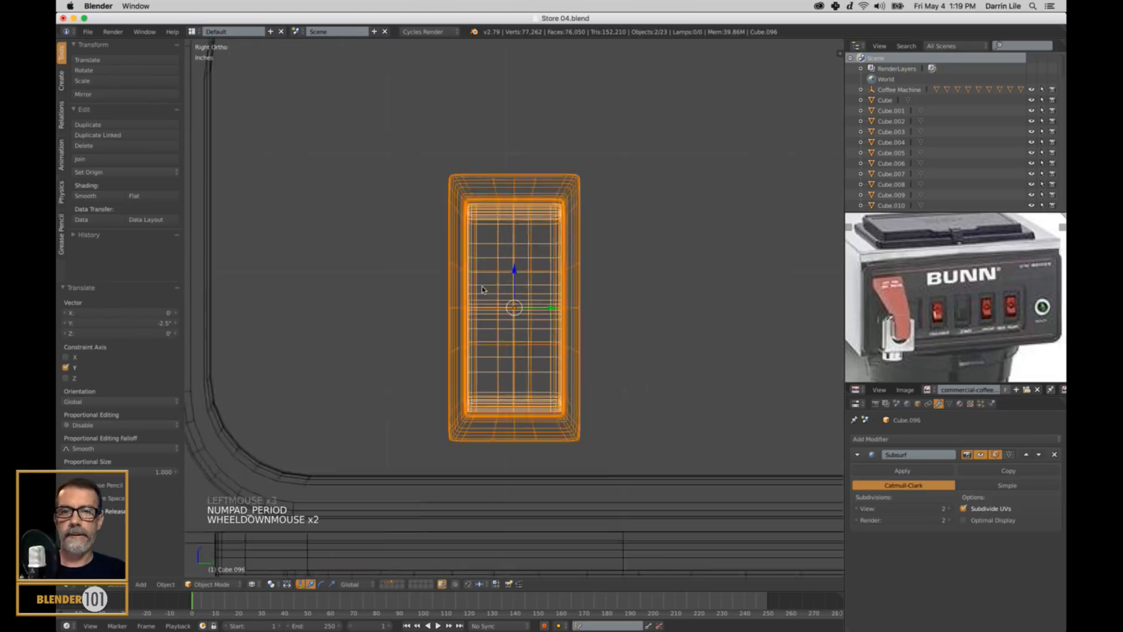
key("z")
middle_click_drag(427, 308, 451, 316)
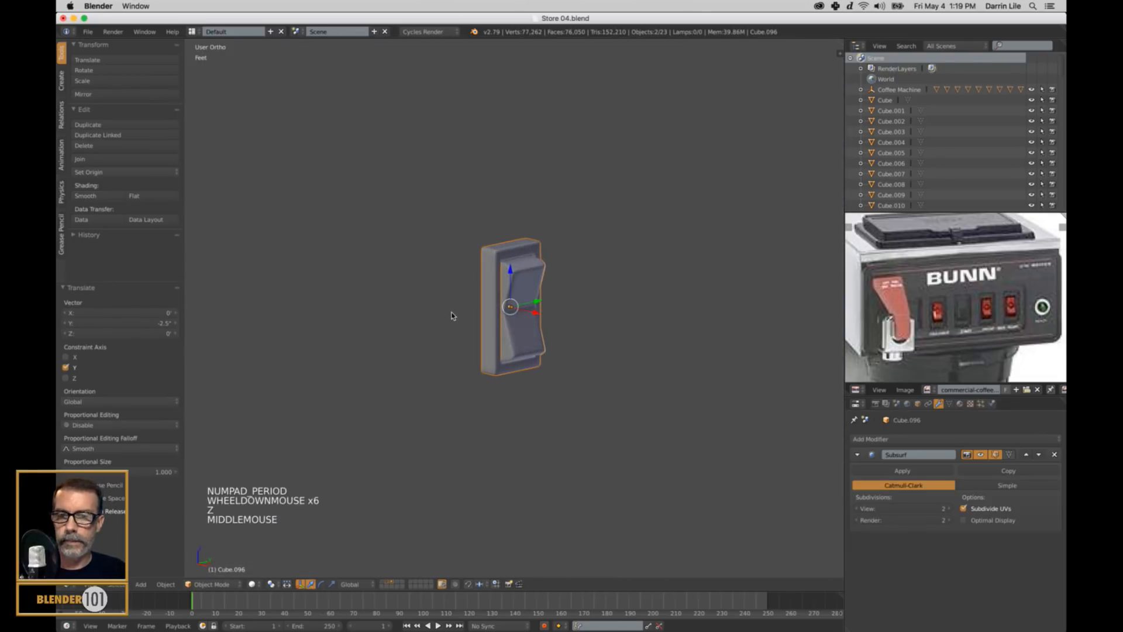
key("KP_7")
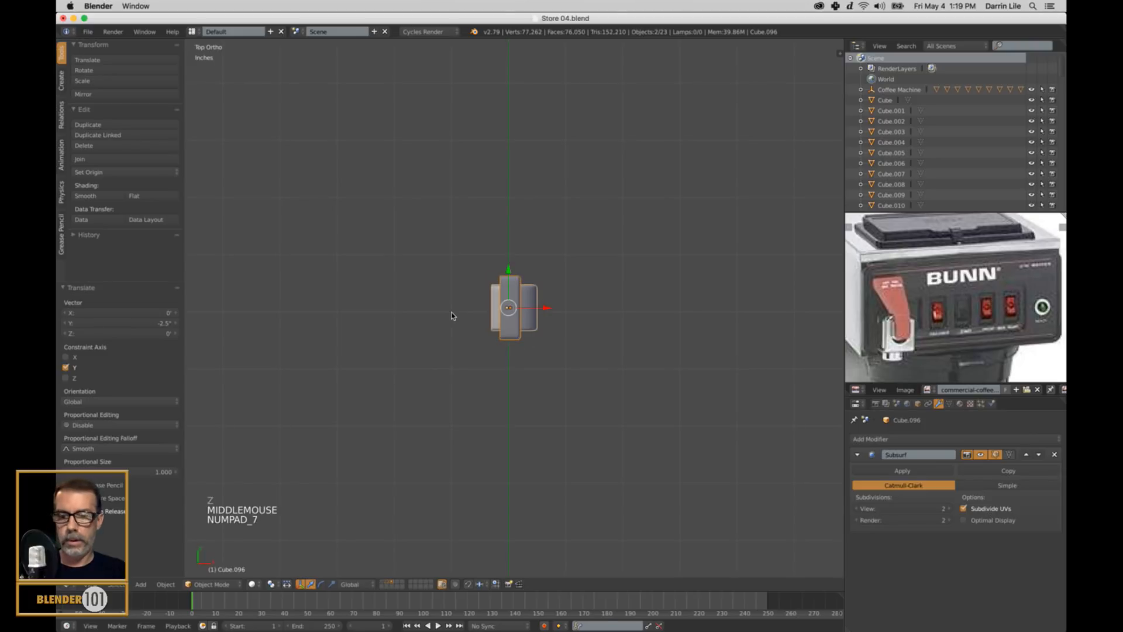
key("z")
scroll(687, 358, "down", 12)
middle_click_drag(657, 358, 763, 289, "shift")
left_click_drag(727, 313, 719, 314)
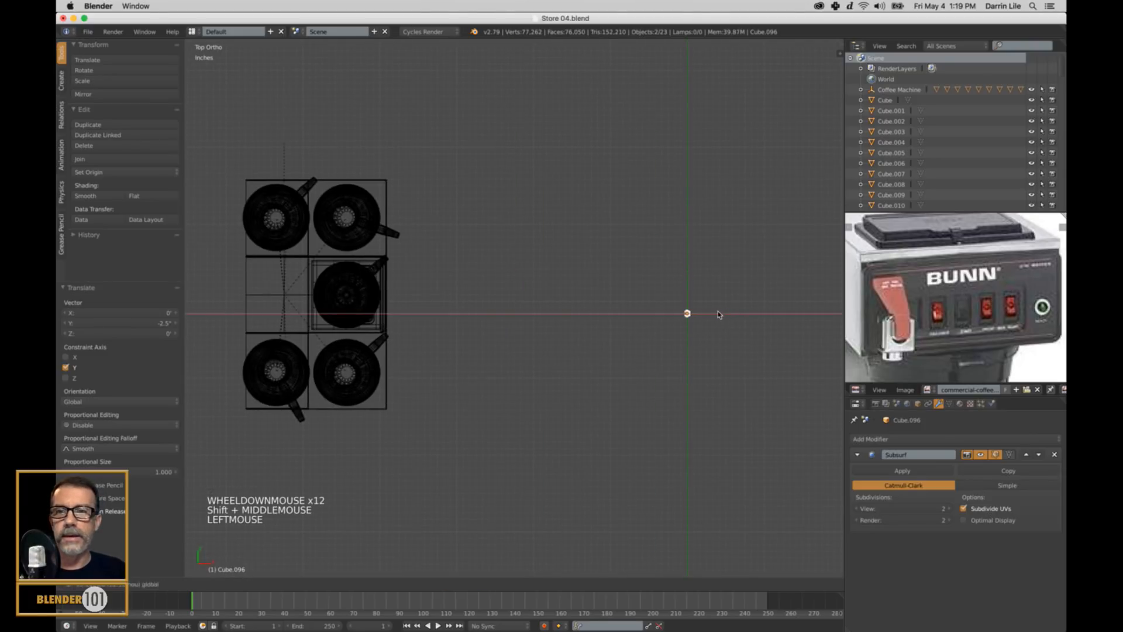
left_click_drag(541, 330, 426, 334)
key("KP_Decimal")
scroll(554, 378, "down", 4)
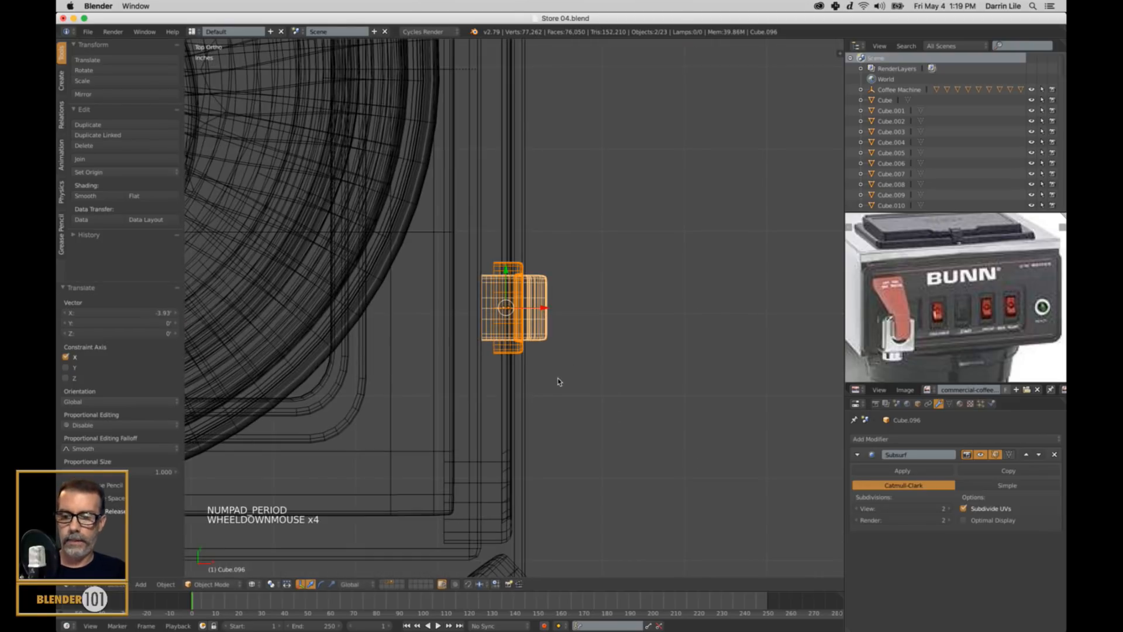
Step: Return to solid shading and push the switch slightly further into the front panel along the X axis
key("z")
middle_click_drag(605, 381, 606, 340)
left_click(533, 315)
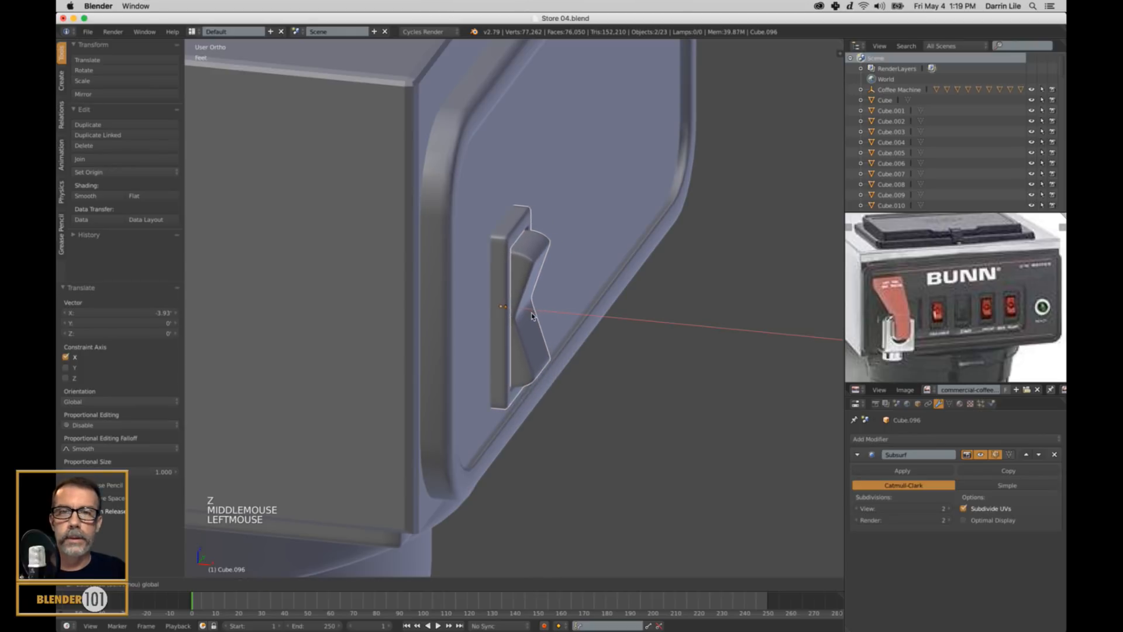
left_click_drag(532, 316, 533, 326)
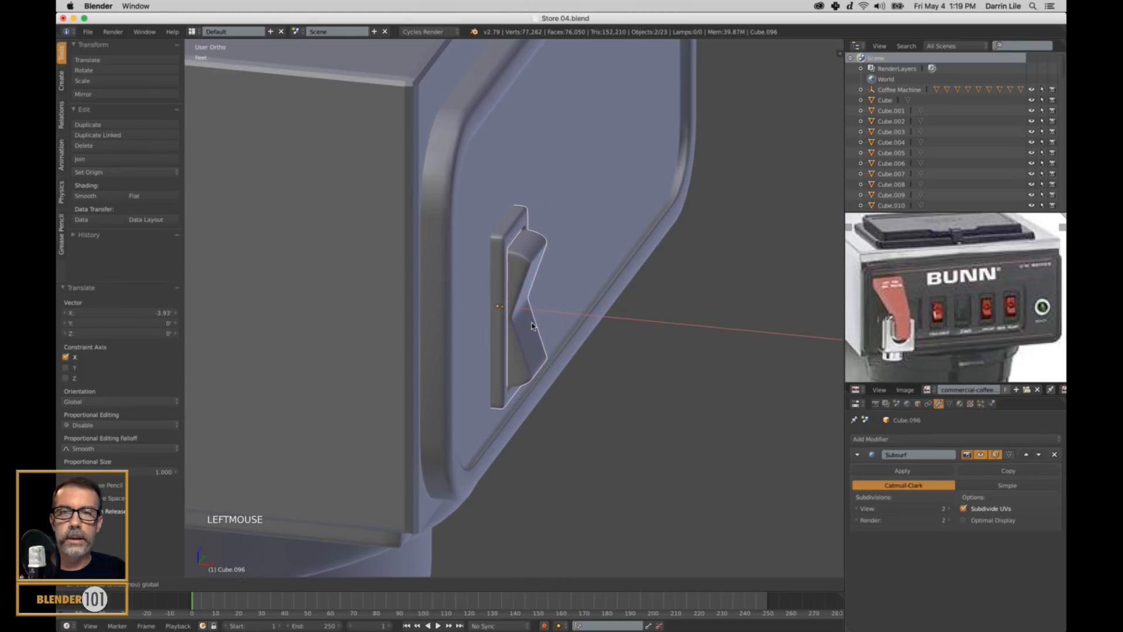
Step: Deselect everything and examine the switch's size and position on the coffee machine in perspective view
scroll(533, 326, "down", 3)
middle_click_drag(533, 326, 588, 373)
scroll(570, 353, "down", 2)
key("KP_5")
scroll(588, 352, "down", 4)
key("a")
scroll(589, 373, "down", 3)
scroll(589, 374, "up", 3)
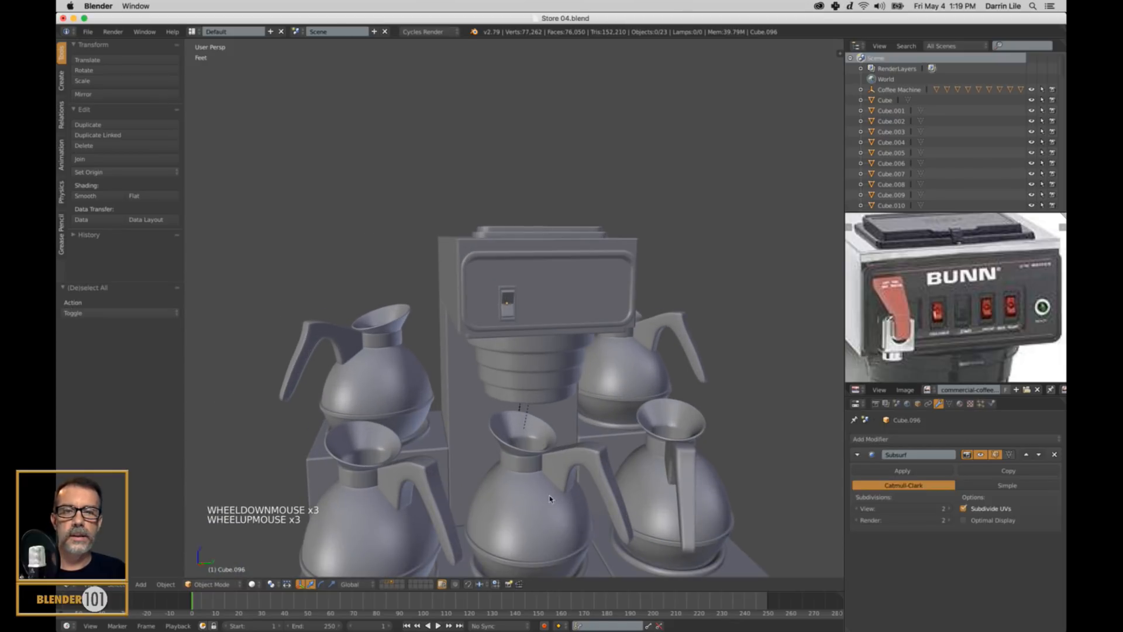
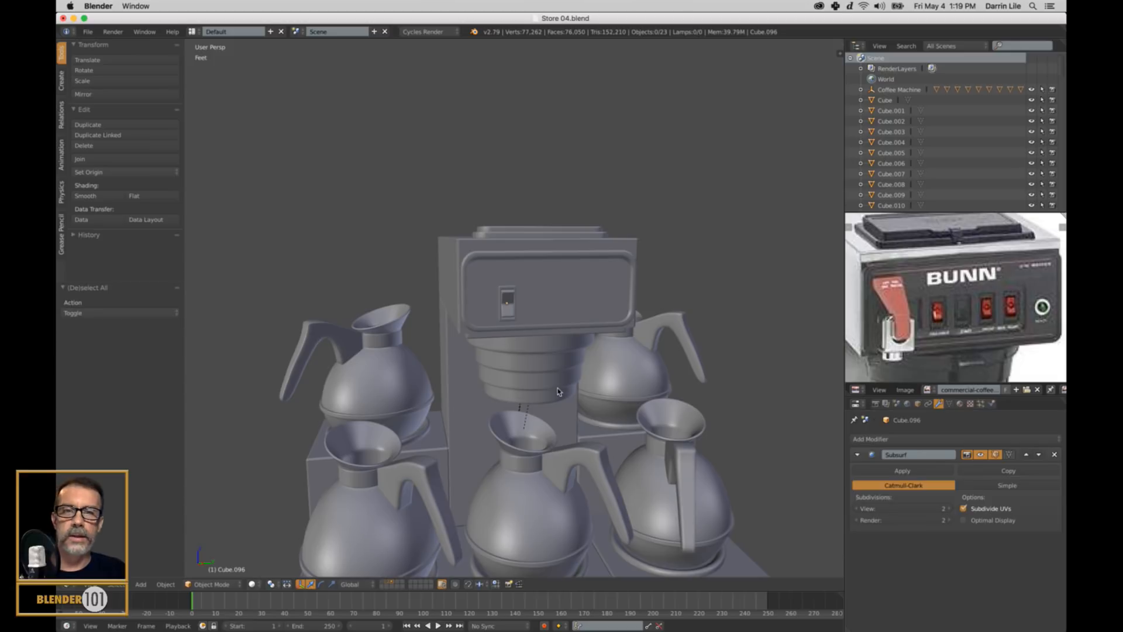
scroll(569, 389, "down", 2)
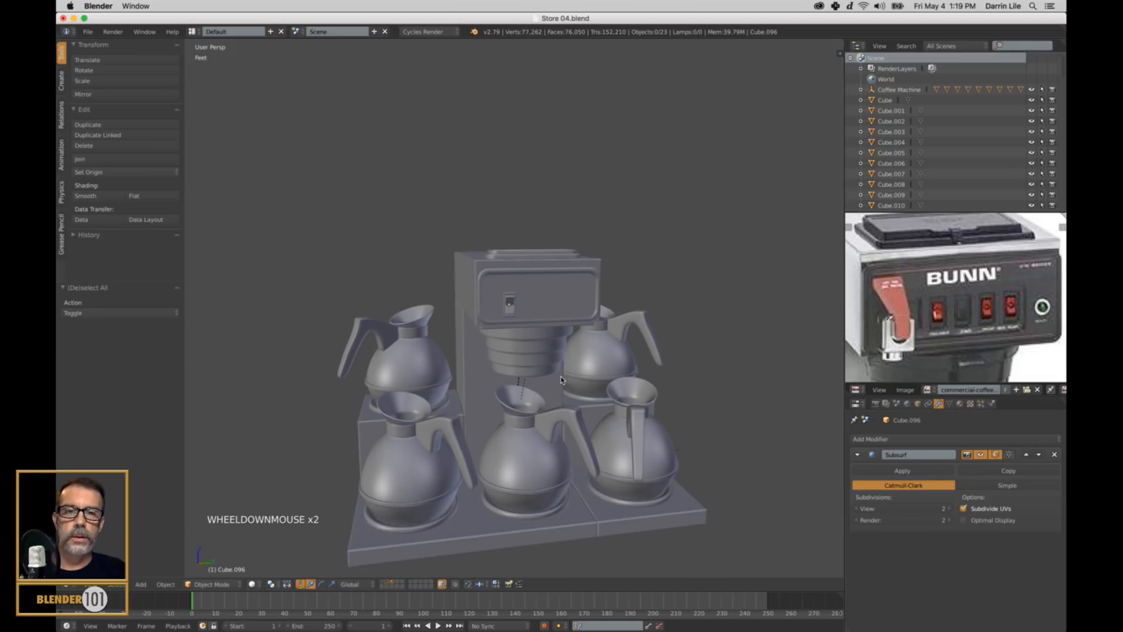
middle_click_drag(568, 390, 554, 397)
scroll(554, 396, "up", 1)
scroll(554, 395, "up", 2)
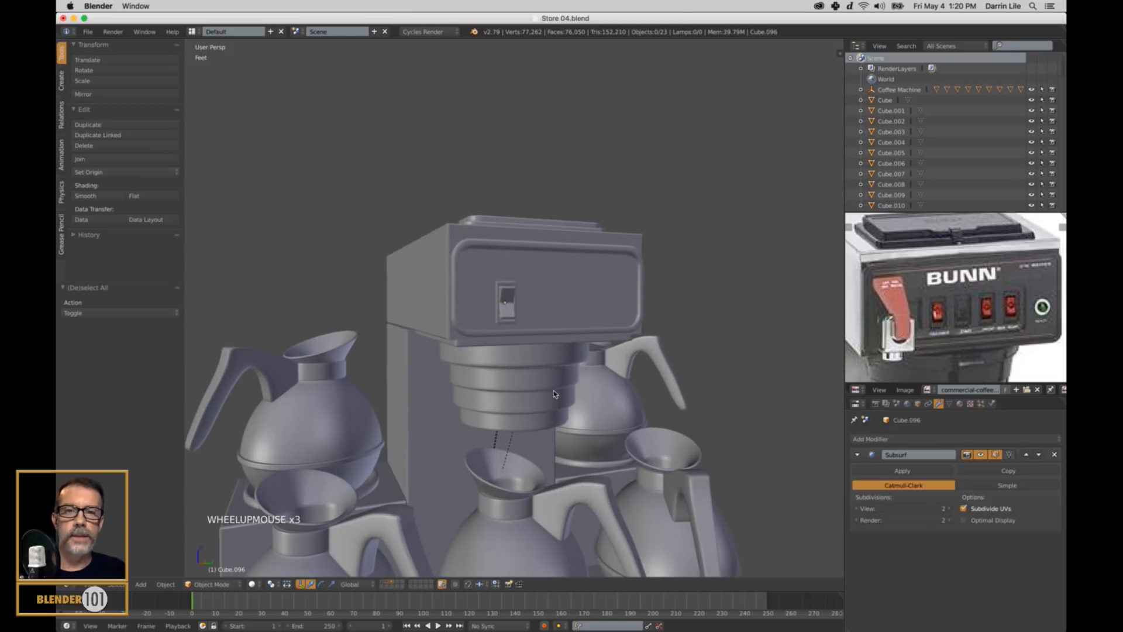
Step: Select the housing and rocker again and scale them by a factor of about 0.973
right_click(504, 294)
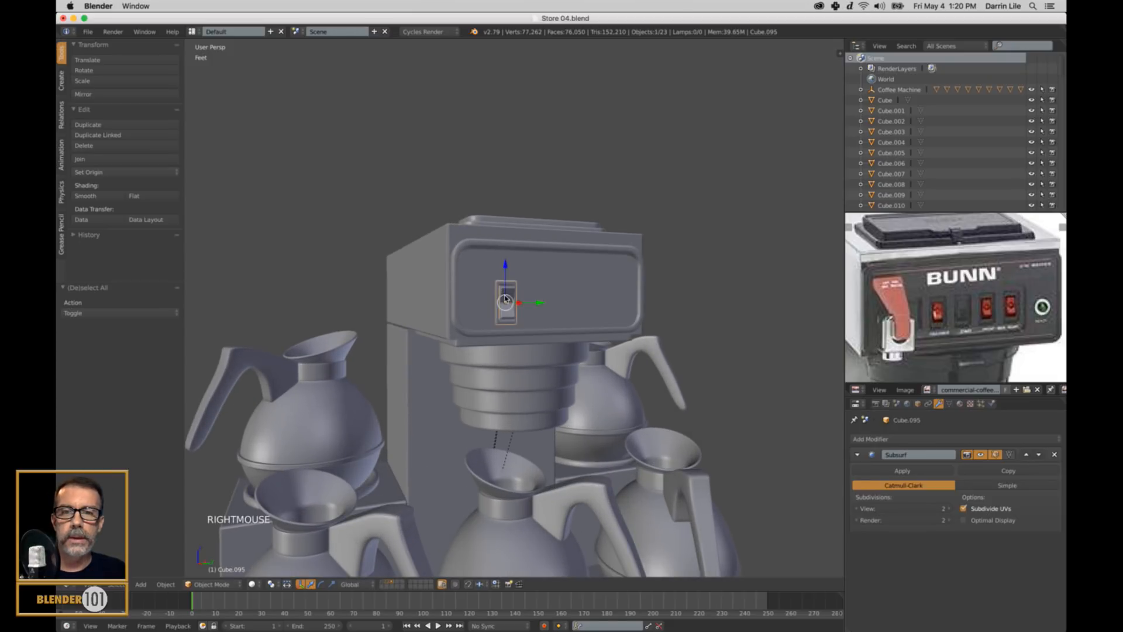
right_click(510, 292, "shift")
key("s")
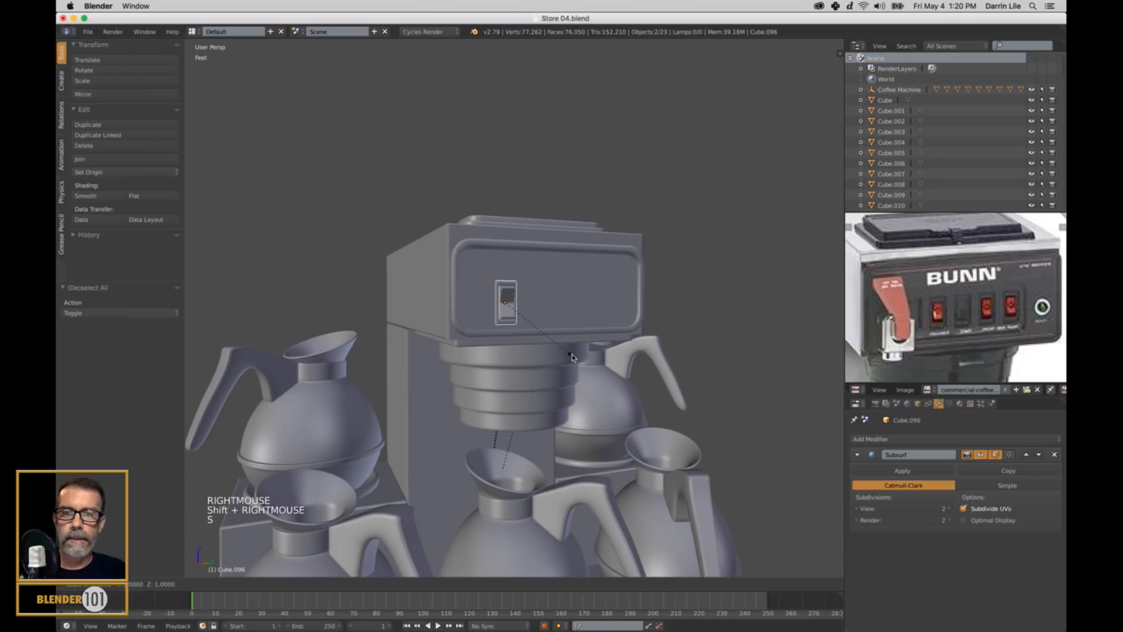
left_click(554, 341, "shift")
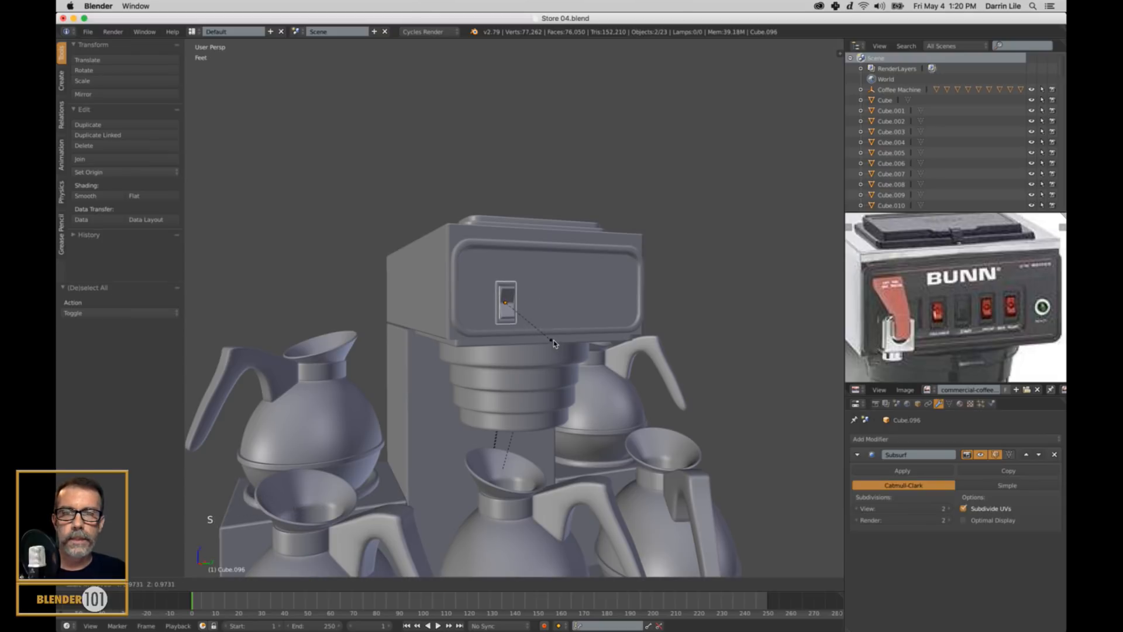
Step: Move the switch about 51.7 thou outwards from the front panel along the X axis
middle_click_drag(553, 341, 563, 338)
scroll(560, 333, "up", 3)
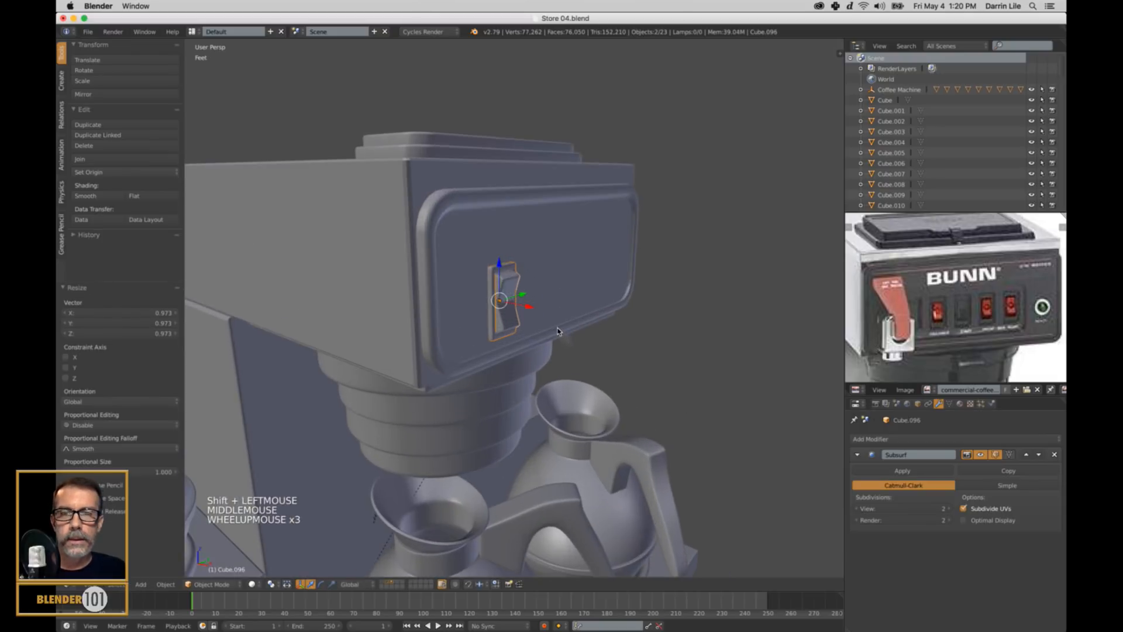
left_click(532, 307)
left_click_drag(532, 307, 530, 305)
scroll(527, 263, "down", 2)
scroll(526, 263, "up", 4)
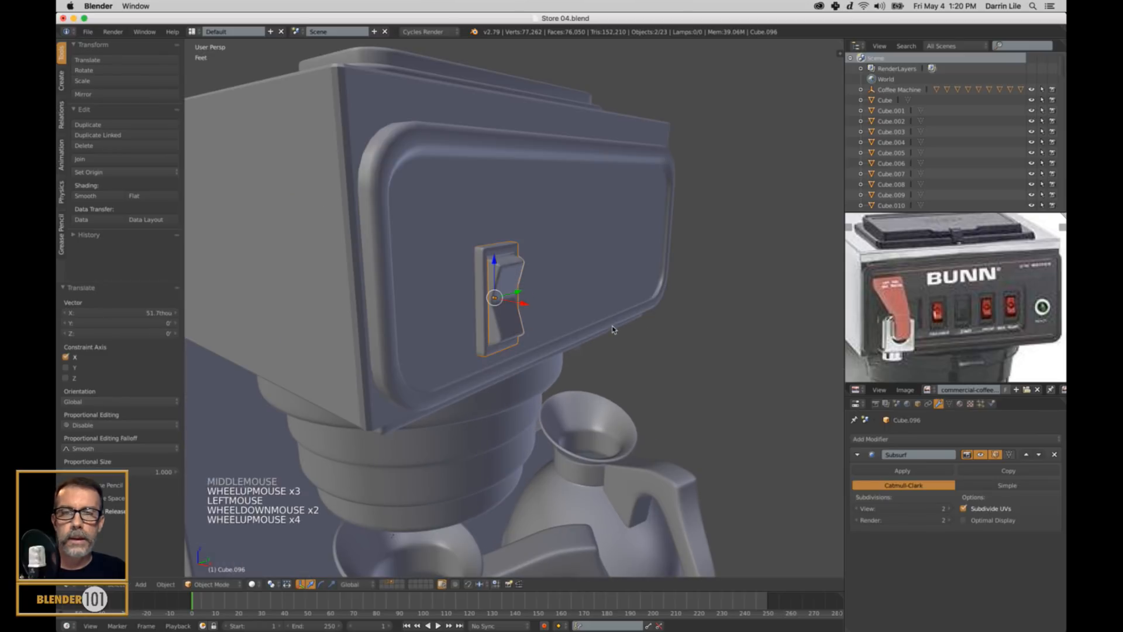
Step: Select only the switch's rocker and open its mesh for editing
right_click(579, 307)
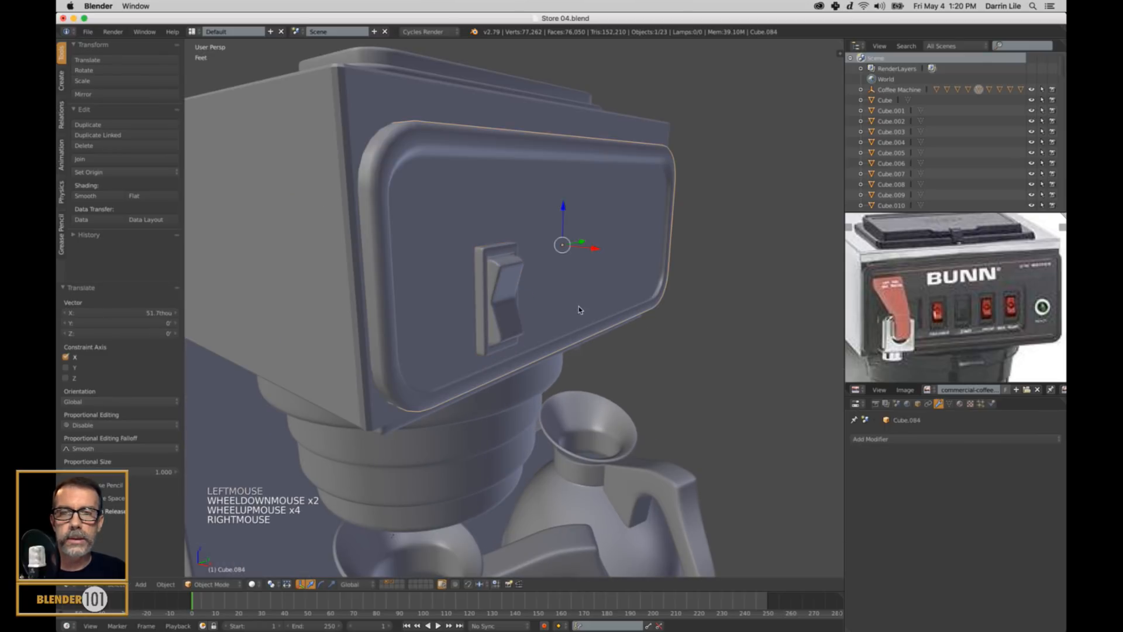
right_click(503, 271)
middle_click_drag(610, 325, 518, 295)
scroll(568, 334, "up", 4)
key("Tab")
scroll(468, 293, "up", 3)
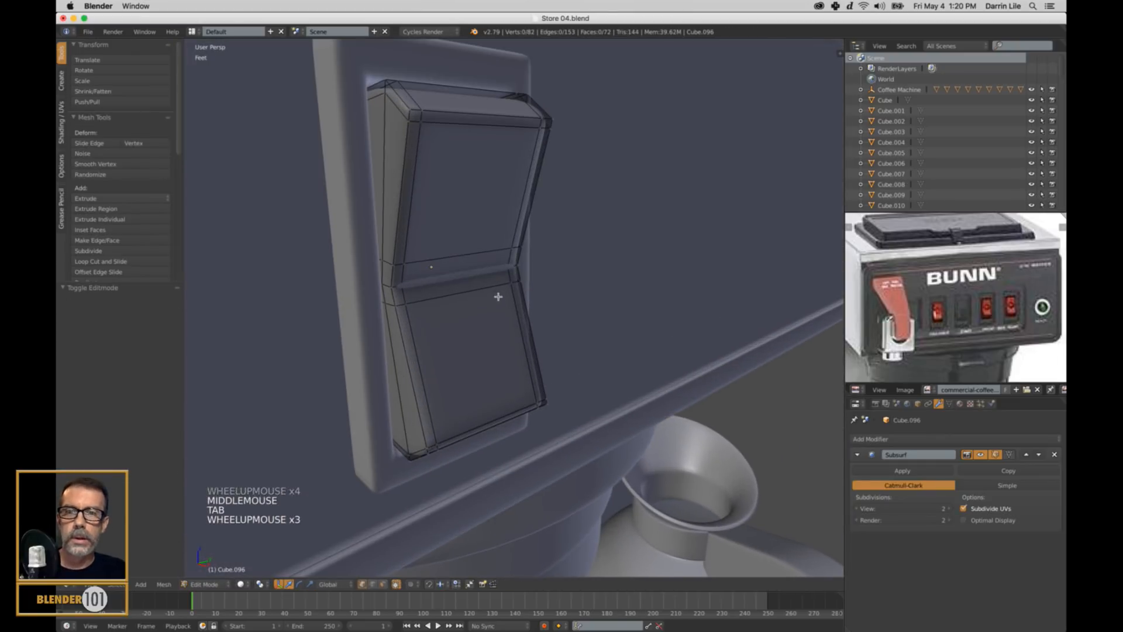
Step: Using edge selection, snap the 3D cursor to the edge along the rocker's middle crease and deselect the edge
key("ctrl+Tab")
left_click(449, 289)
right_click(449, 284)
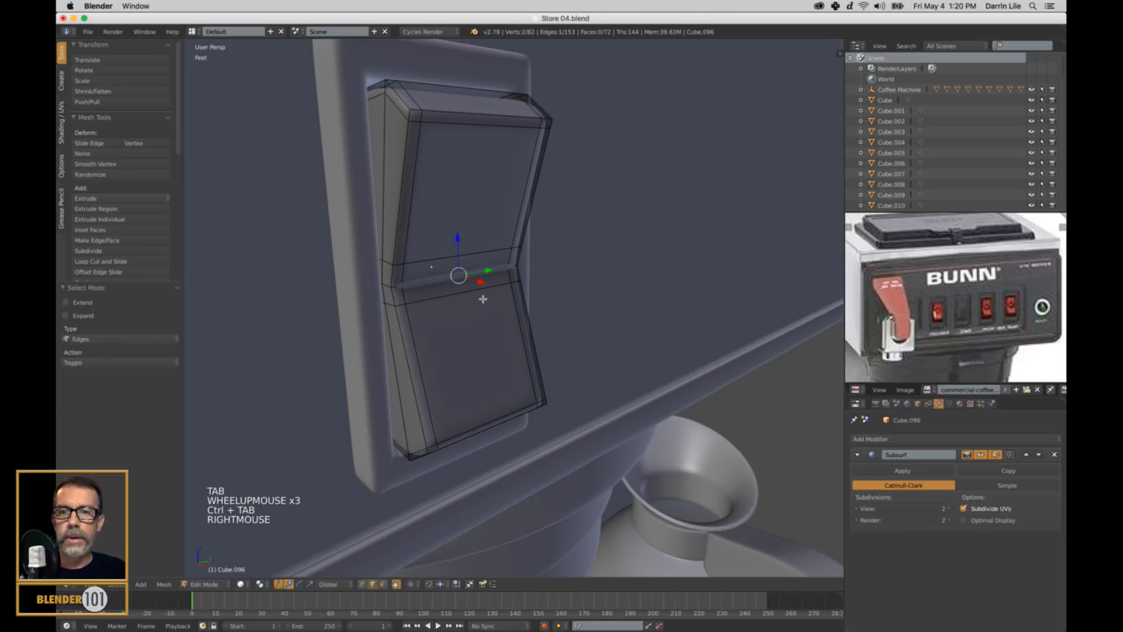
key("z")
key("z")
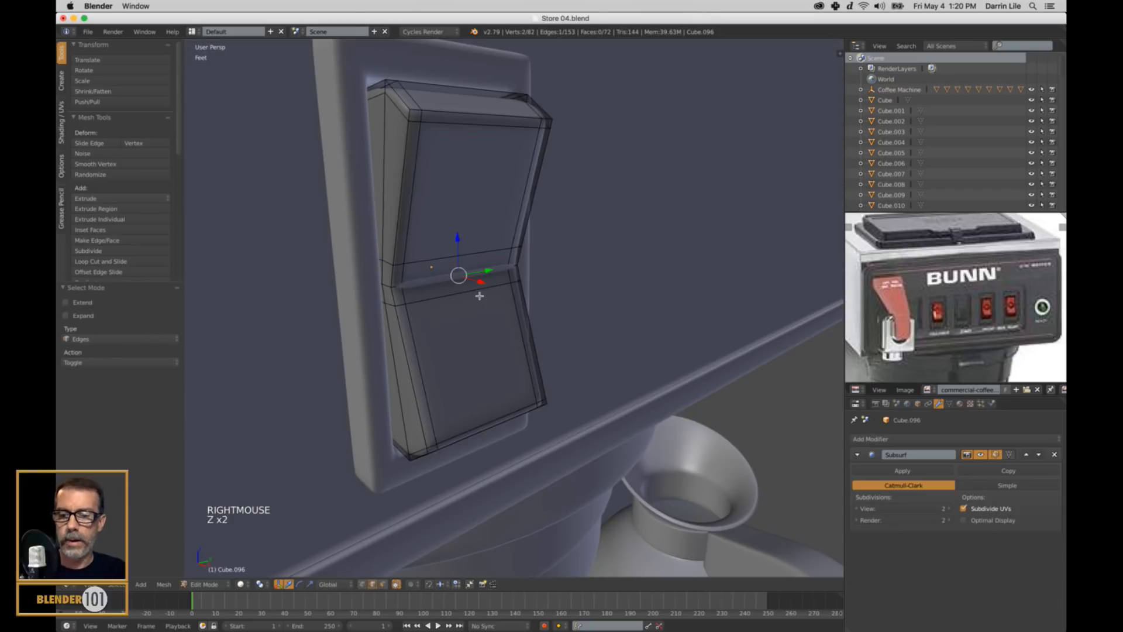
key("shift+s")
left_click(479, 292)
key("a")
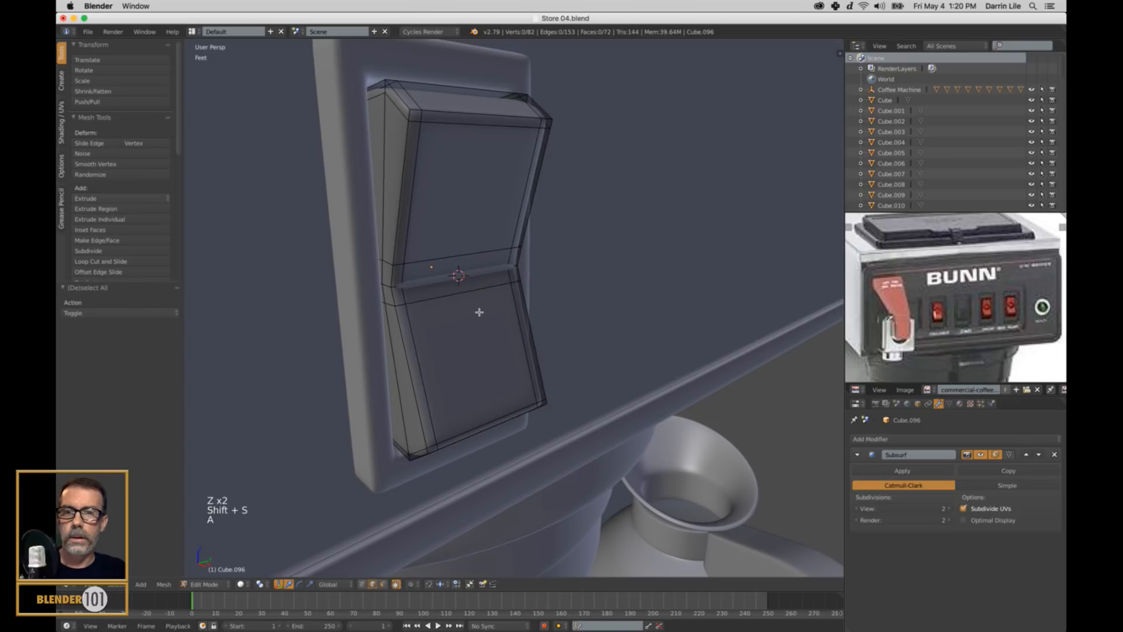
Step: Leave mesh editing and set the rocker's origin to the 3D cursor
key("Tab")
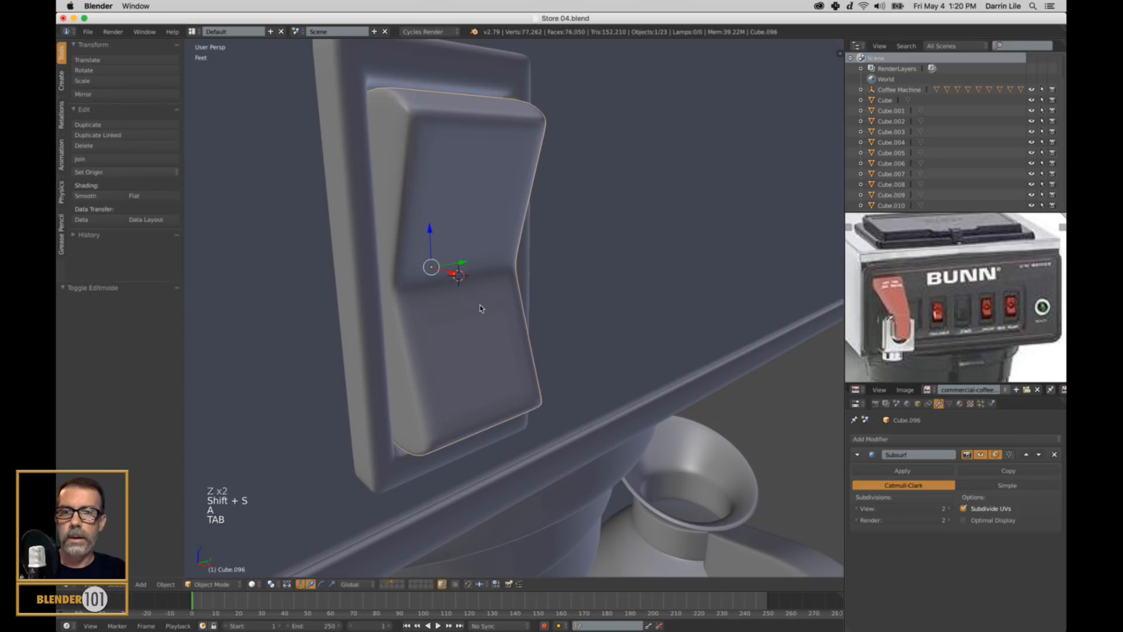
left_click(101, 171)
left_click(114, 207)
scroll(490, 303, "down", 2)
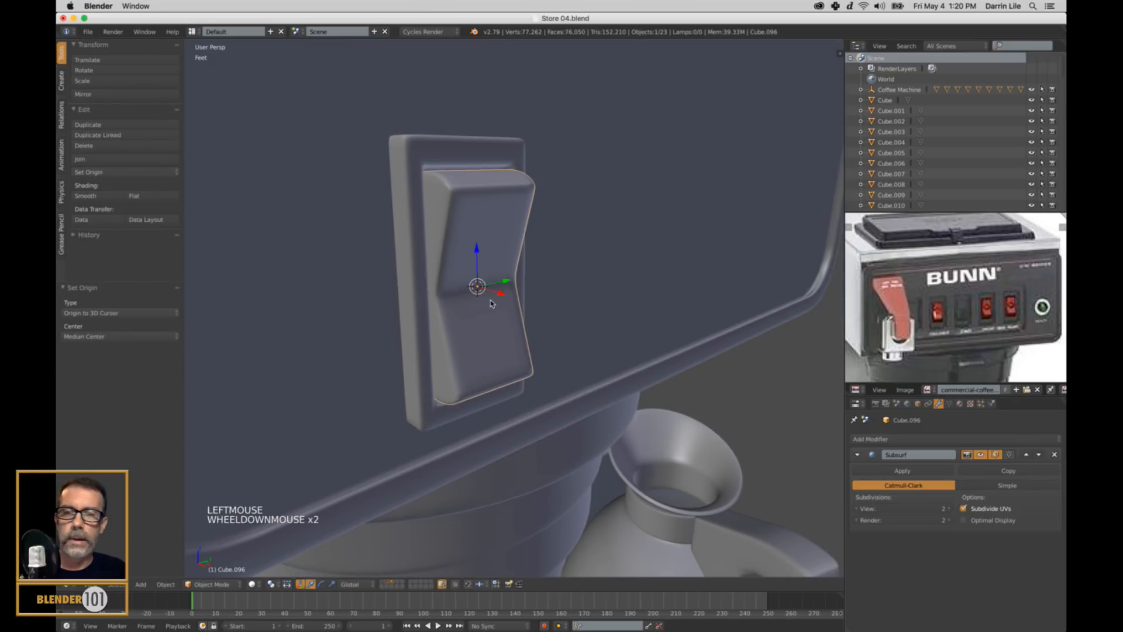
Step: Rotate the rocker about 12.4° around the Y axis so it tilts within its housing
middle_click_drag(490, 303, 575, 312)
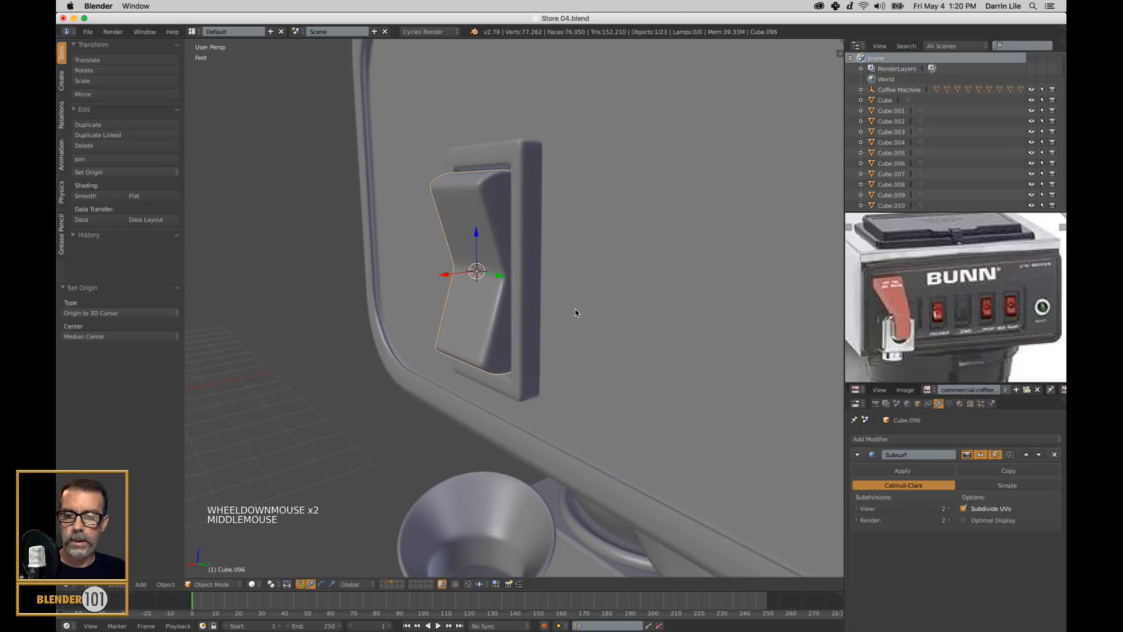
key("r")
key("y")
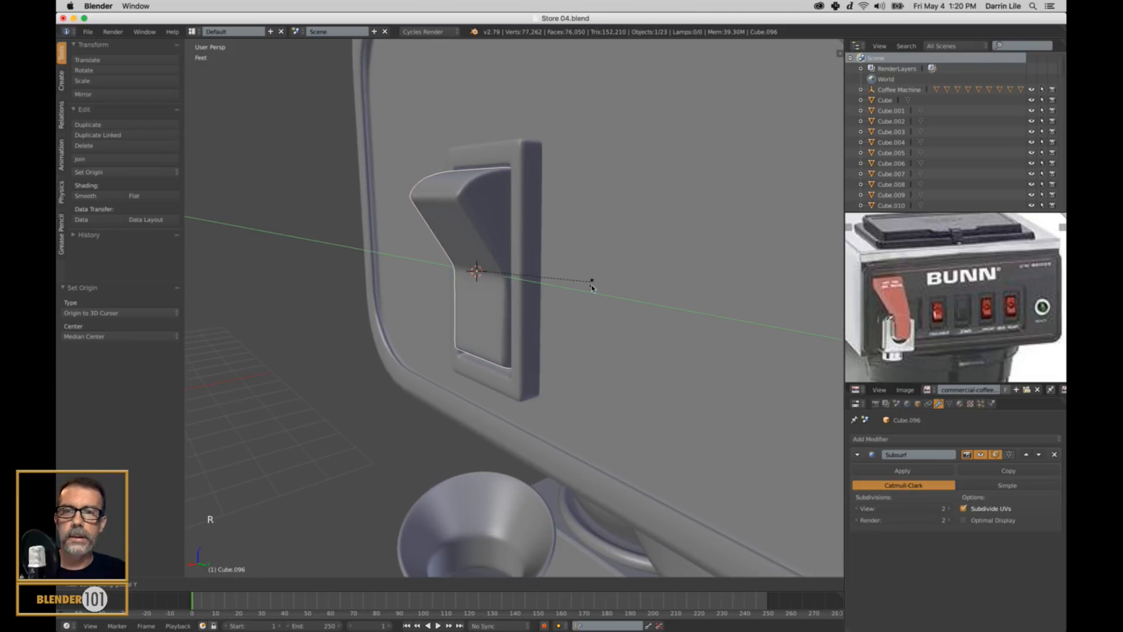
left_click(589, 291)
scroll(549, 311, "down", 3)
middle_click_drag(549, 310, 599, 338)
scroll(529, 344, "down", 2)
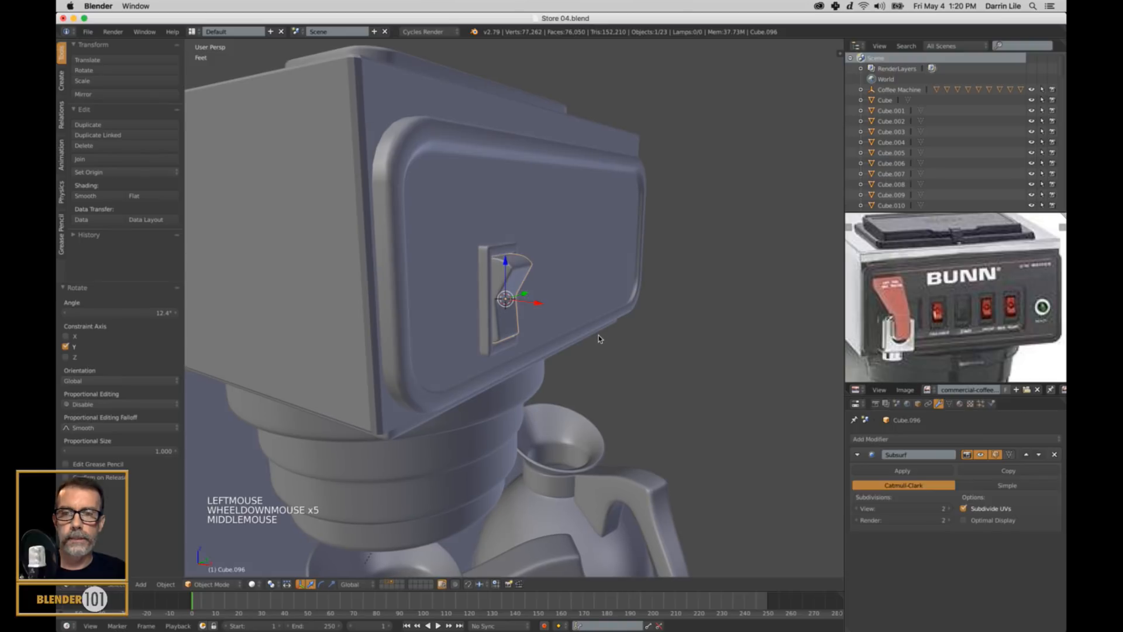
Step: Duplicate the rocker and its housing together, offsetting the copy about 1.63" along the Y axis
right_click(488, 293, "shift")
middle_click_drag(488, 293, 595, 350)
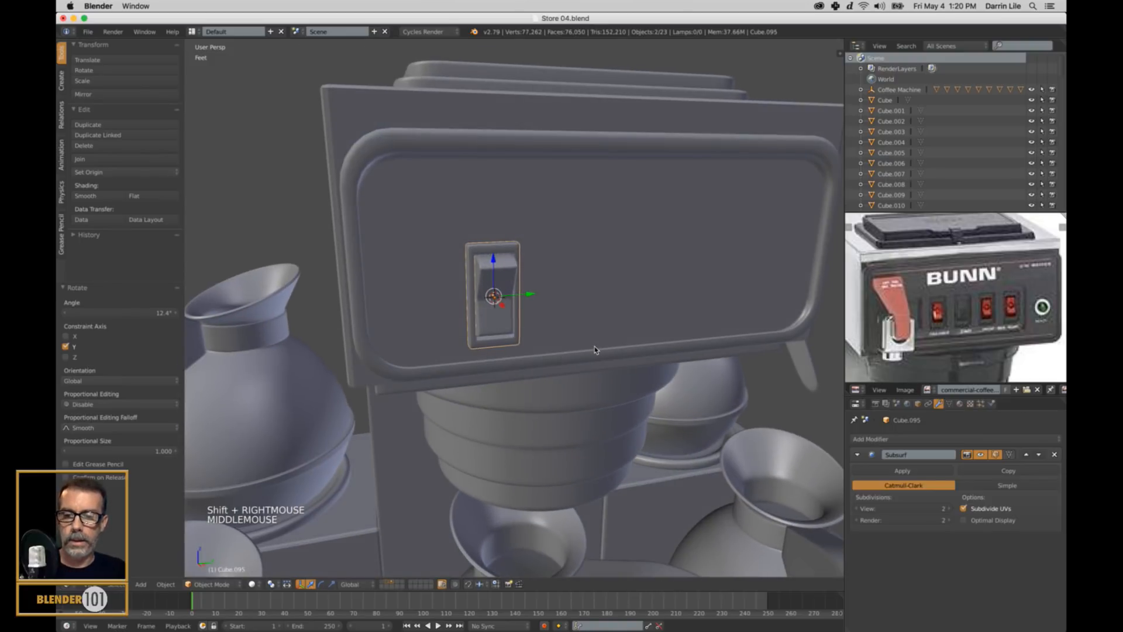
key("shift+d")
key("y")
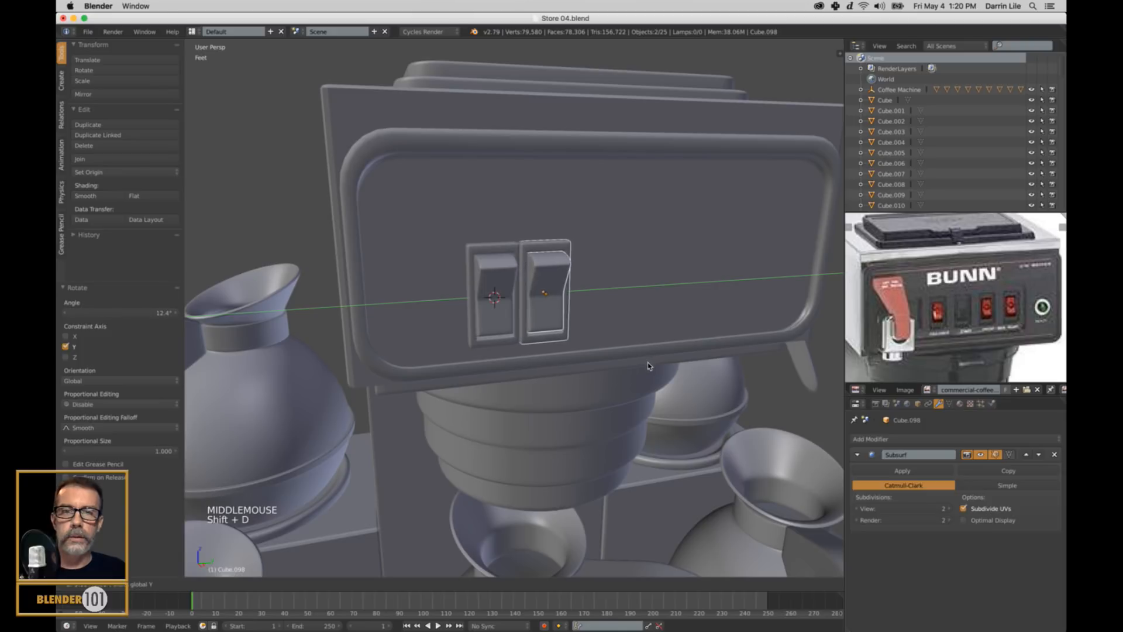
left_click(668, 367)
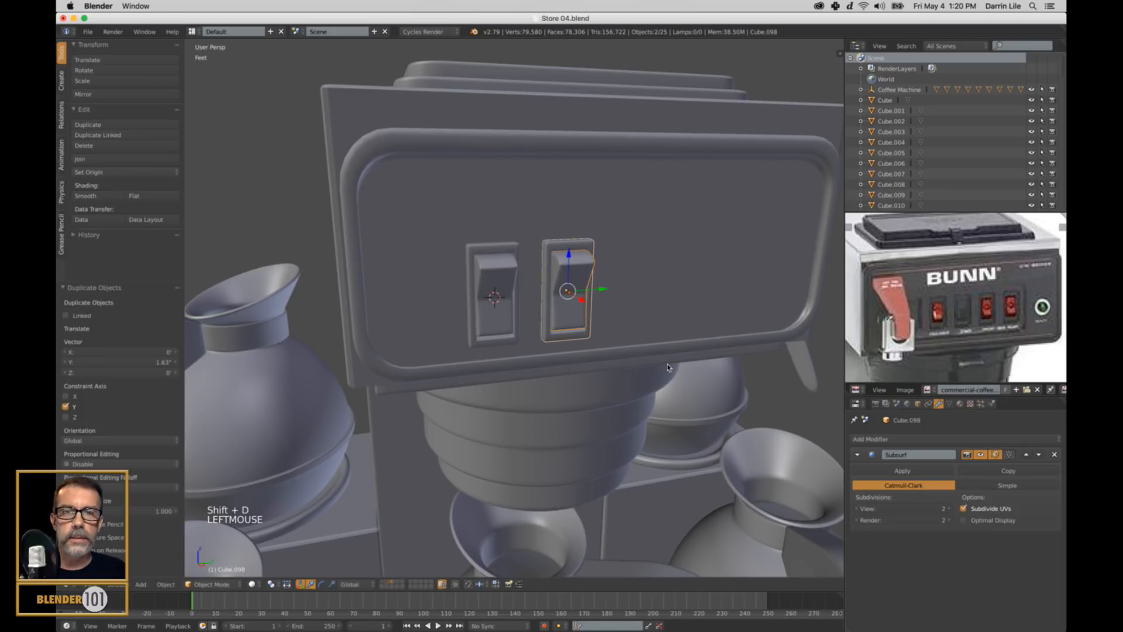
Step: Rotate the second switch's rocker about -20.3° around the Y axis
right_click(589, 265)
middle_click_drag(659, 316, 669, 321)
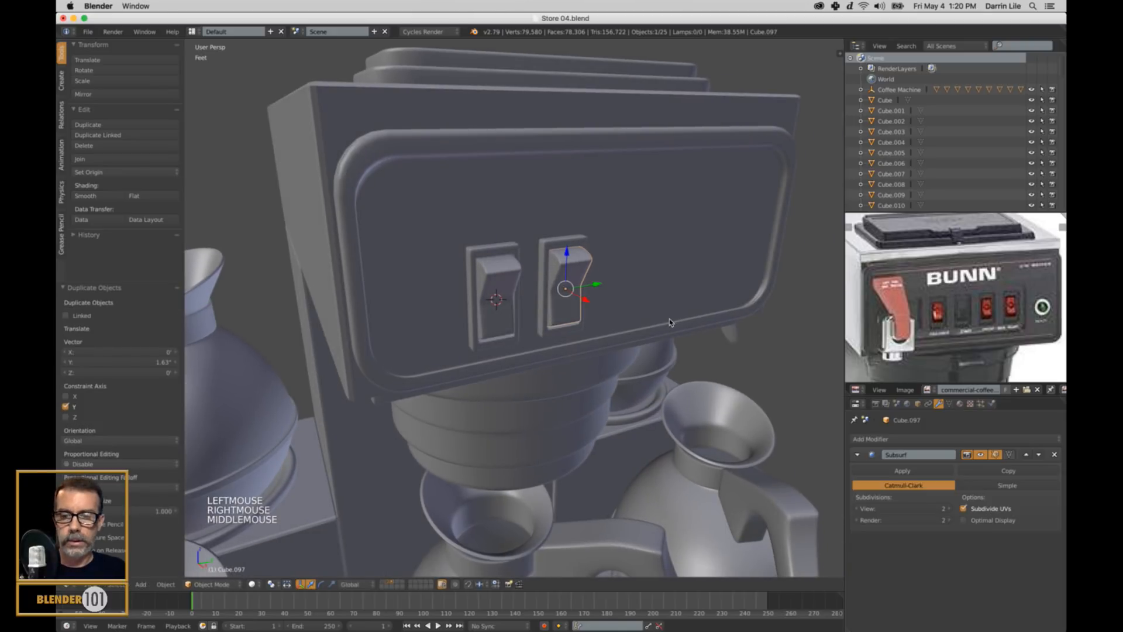
key("r")
key("y")
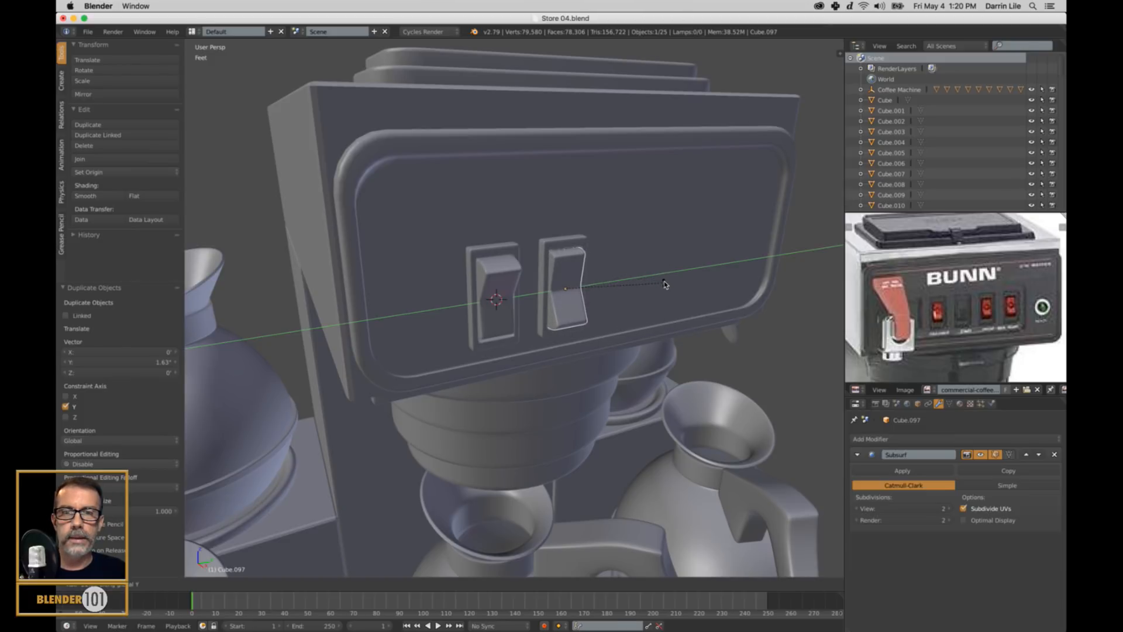
left_click(664, 280)
scroll(665, 280, "down", 4)
middle_click_drag(664, 281, 653, 298)
scroll(651, 297, "up", 3)
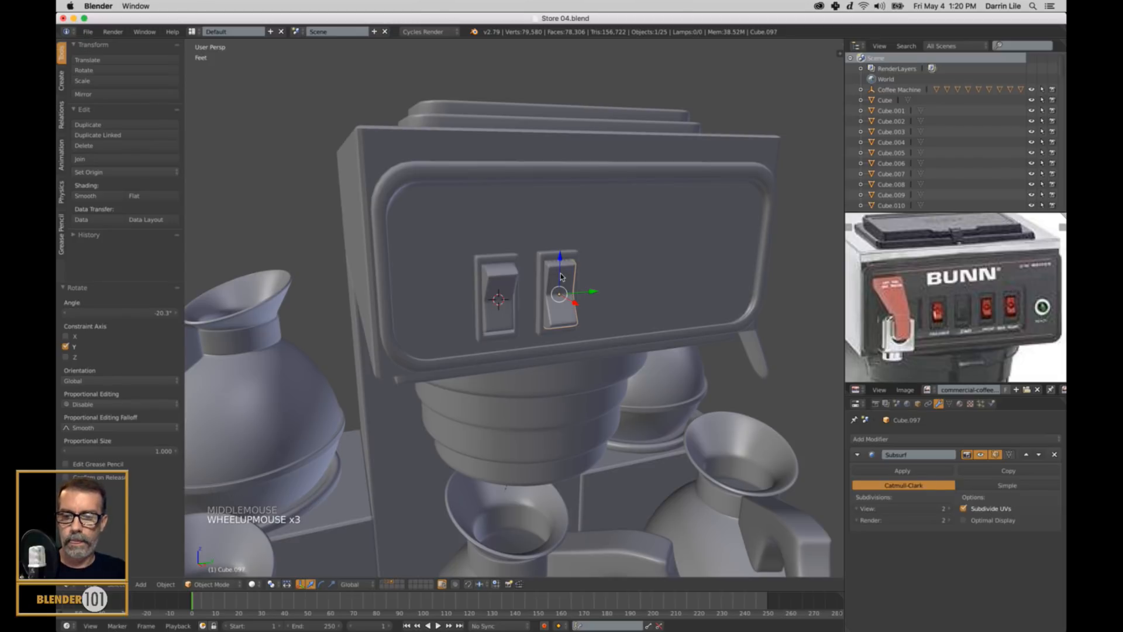
Step: Try duplicating the second rocker alone along the Y axis, and undo both the duplicate and the last rotation
key("shift+d")
key("y")
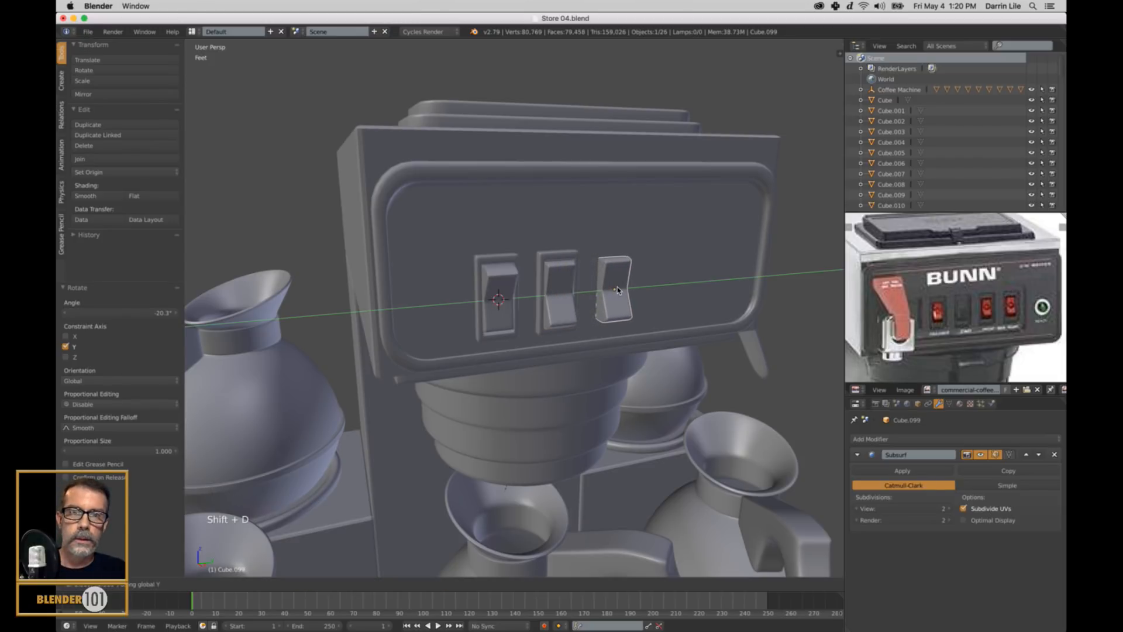
right_click(617, 289)
key("super+z")
key("super+z")
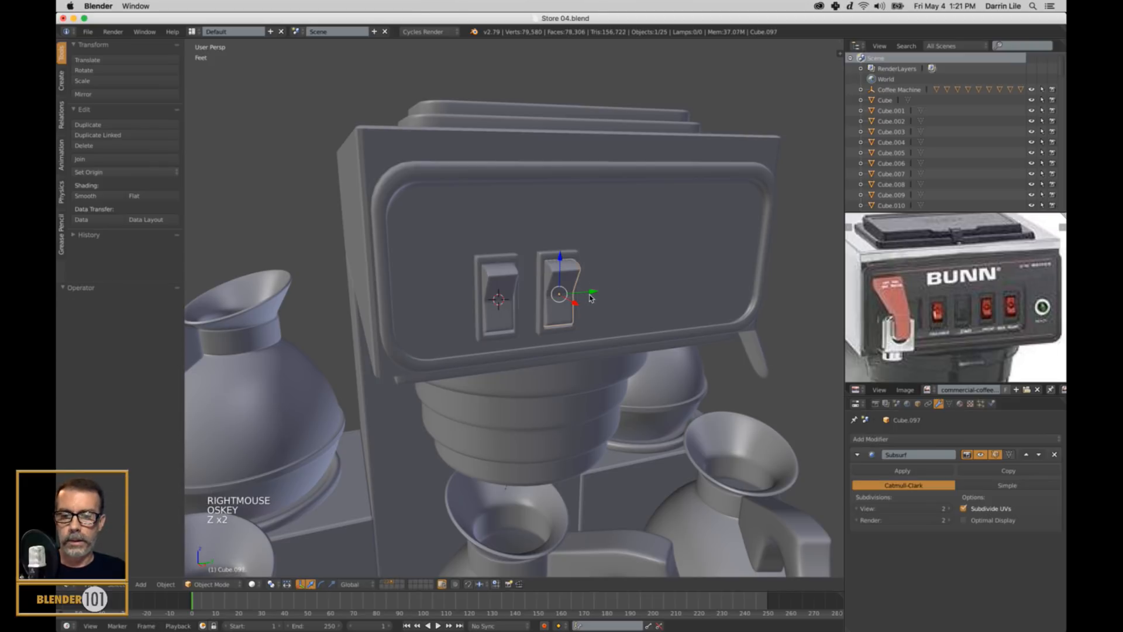
Step: Rotate the second switch's rocker about -27.1° around the Y axis to tilt it the opposite way
key("r")
key("y")
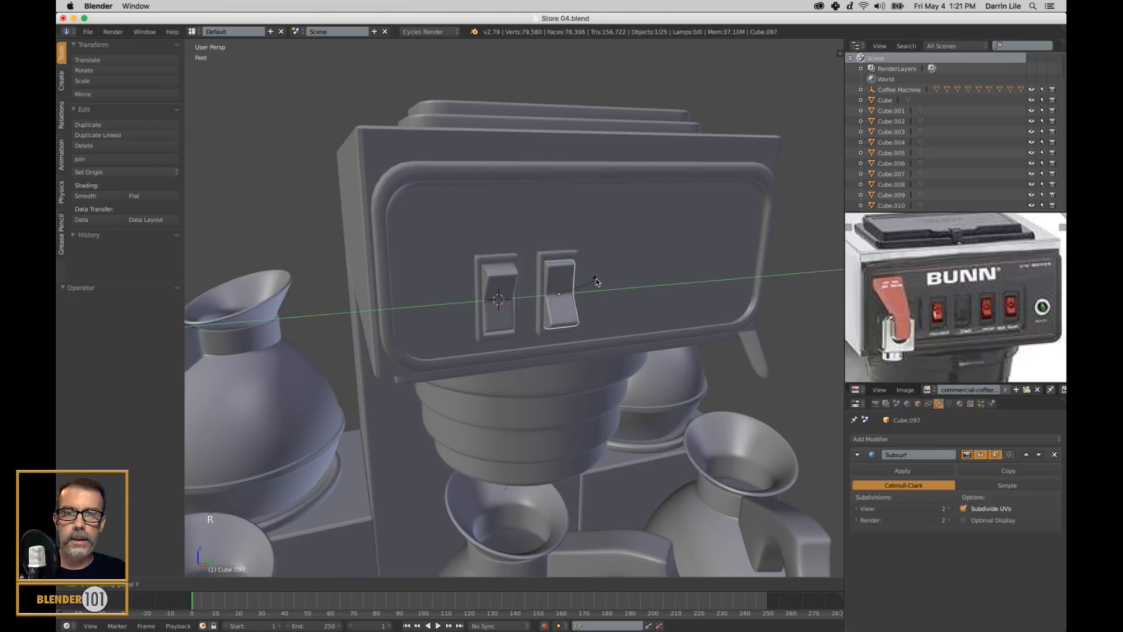
left_click(597, 275)
Step: Duplicate the second switch with its housing twice along the Y axis, offsetting the copies about 1.72" and 1.76"
right_click(578, 266, "shift")
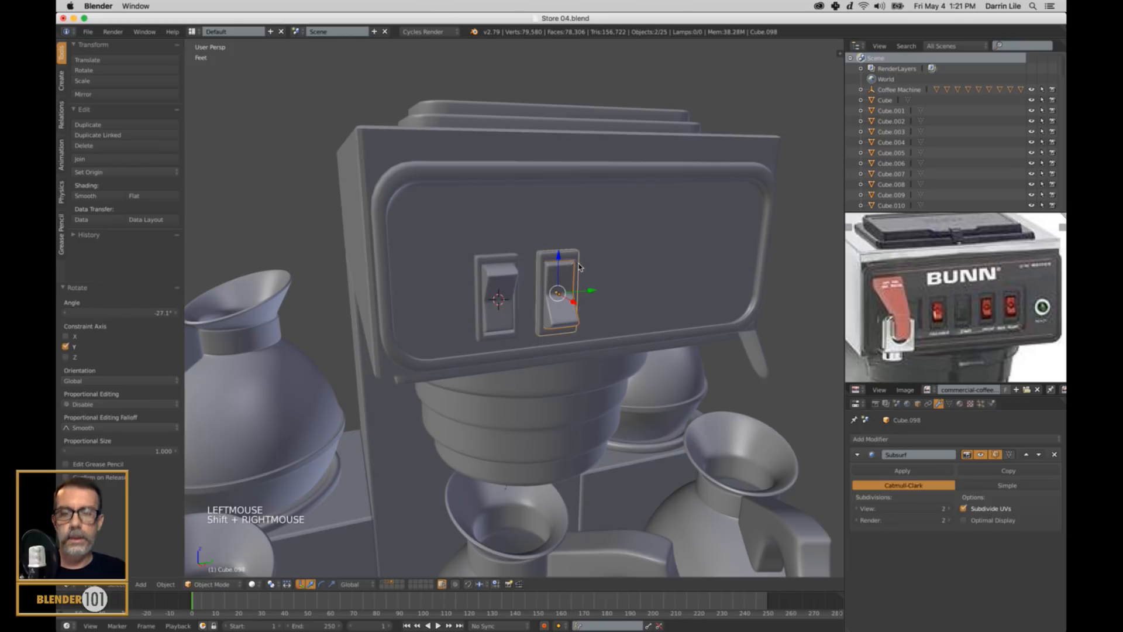
key("shift+d")
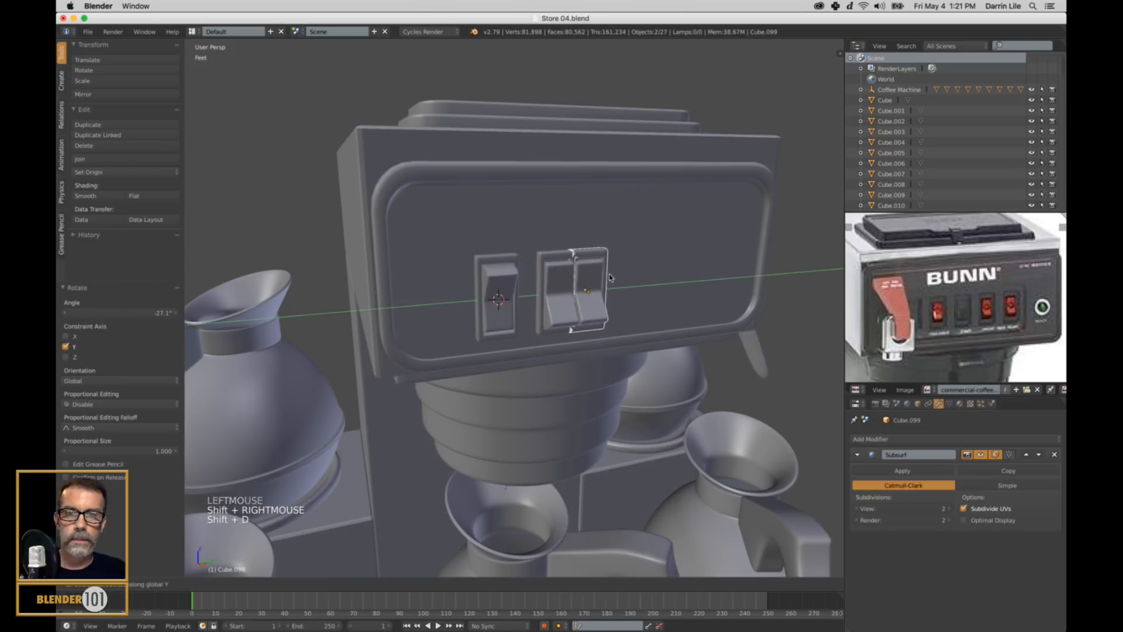
left_click(633, 283)
key("shift+d")
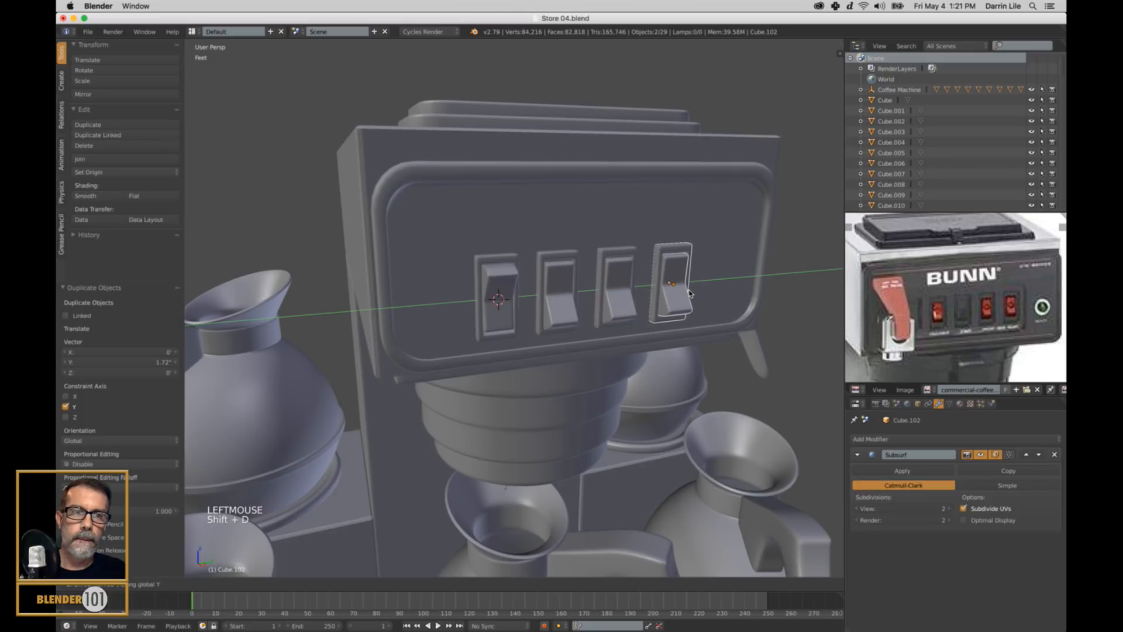
left_click(689, 292)
scroll(689, 293, "down", 3)
middle_click_drag(689, 293, 627, 309)
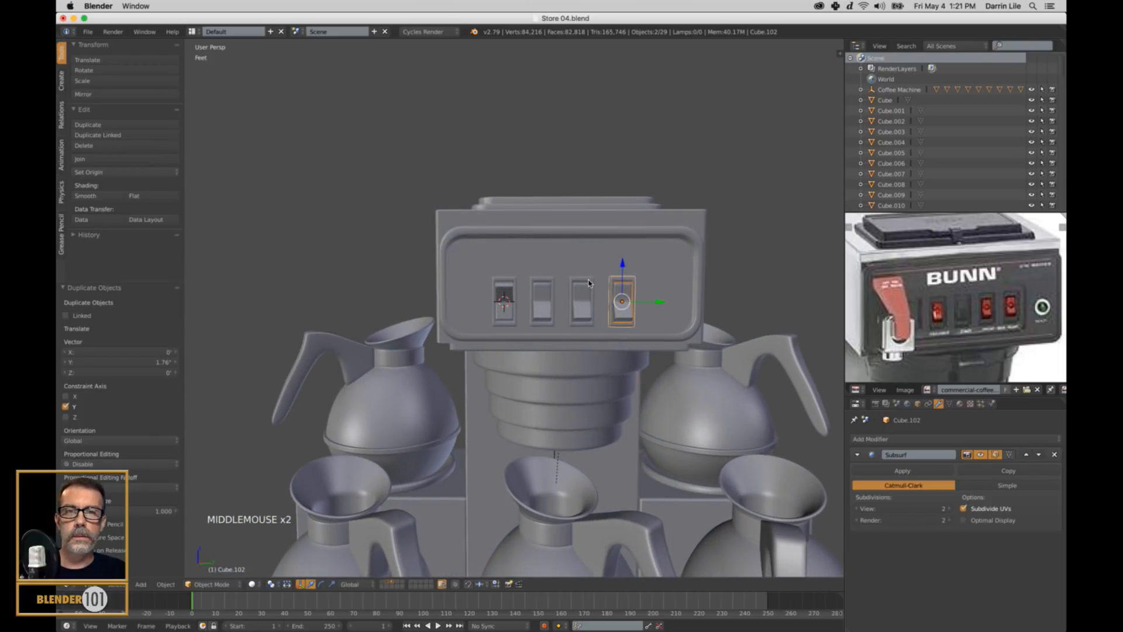
Step: Select the rockers and housings of all four switches and move them about 206 thou along the Y axis
right_click(588, 285, "shift")
right_click(588, 280, "shift")
right_click(550, 288, "shift")
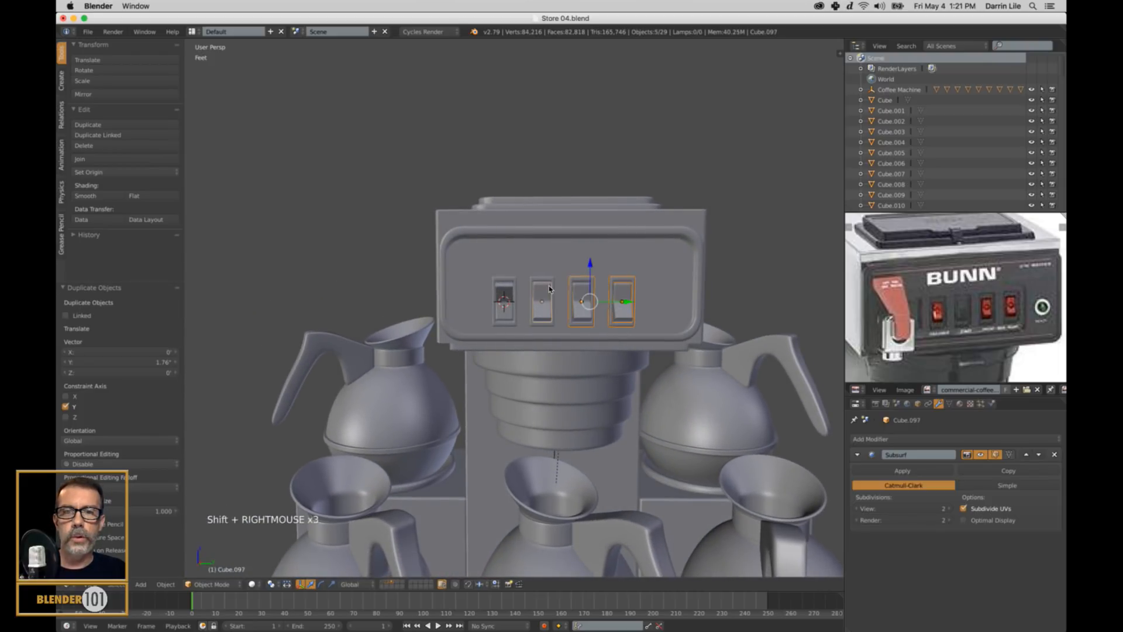
right_click(550, 285, "shift")
right_click(510, 286, "shift")
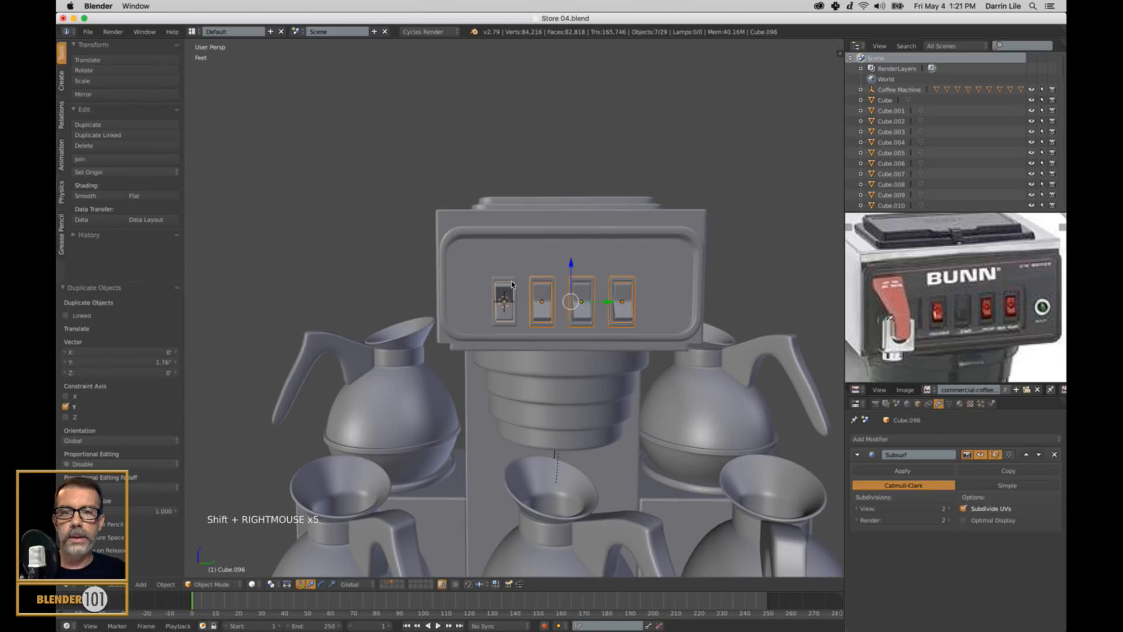
right_click(557, 303, "shift")
left_click_drag(601, 303, 612, 307)
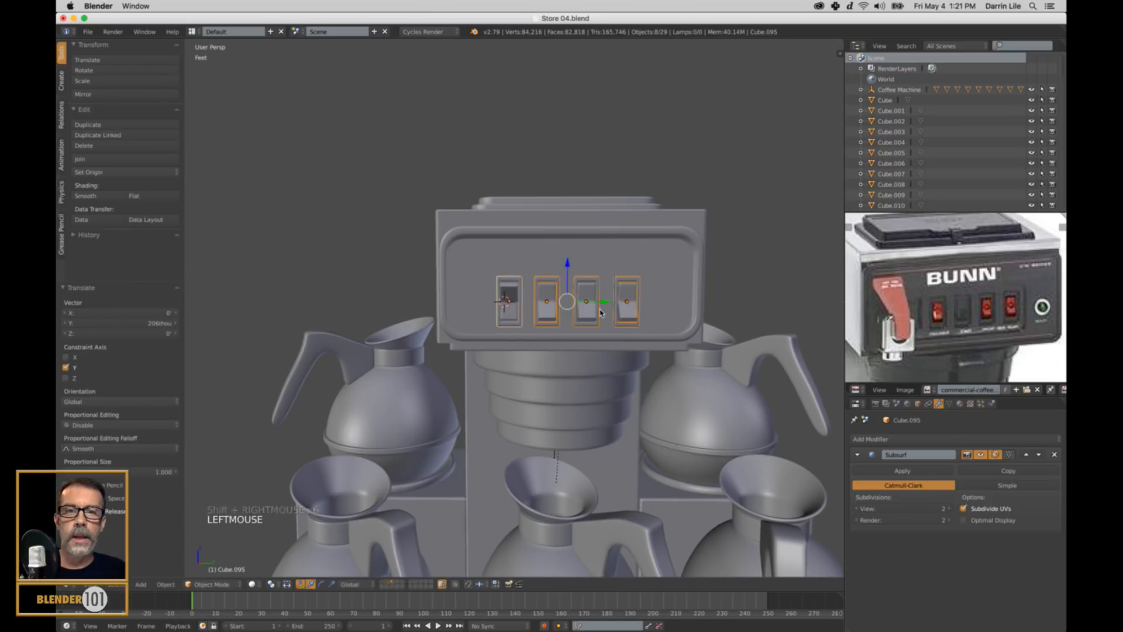
Step: Rotate only the third switch's rocker about 12.7° around the Y axis
scroll(620, 310, "up", 1)
scroll(620, 310, "down", 2)
middle_click_drag(601, 324, 631, 314)
scroll(631, 314, "up", 4)
right_click(633, 311)
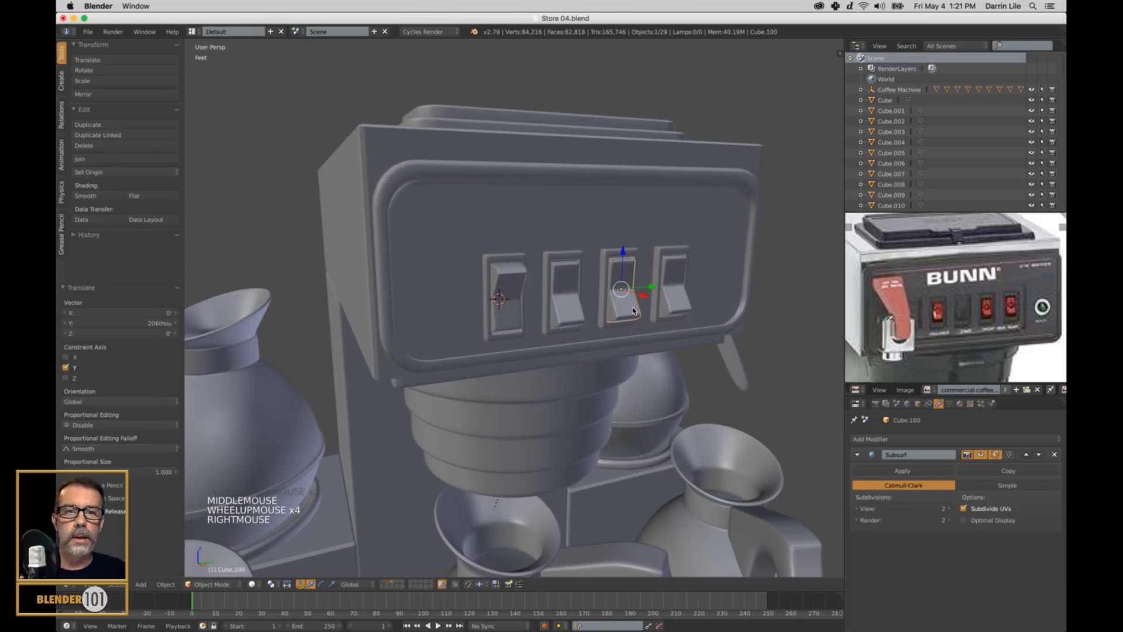
key("r")
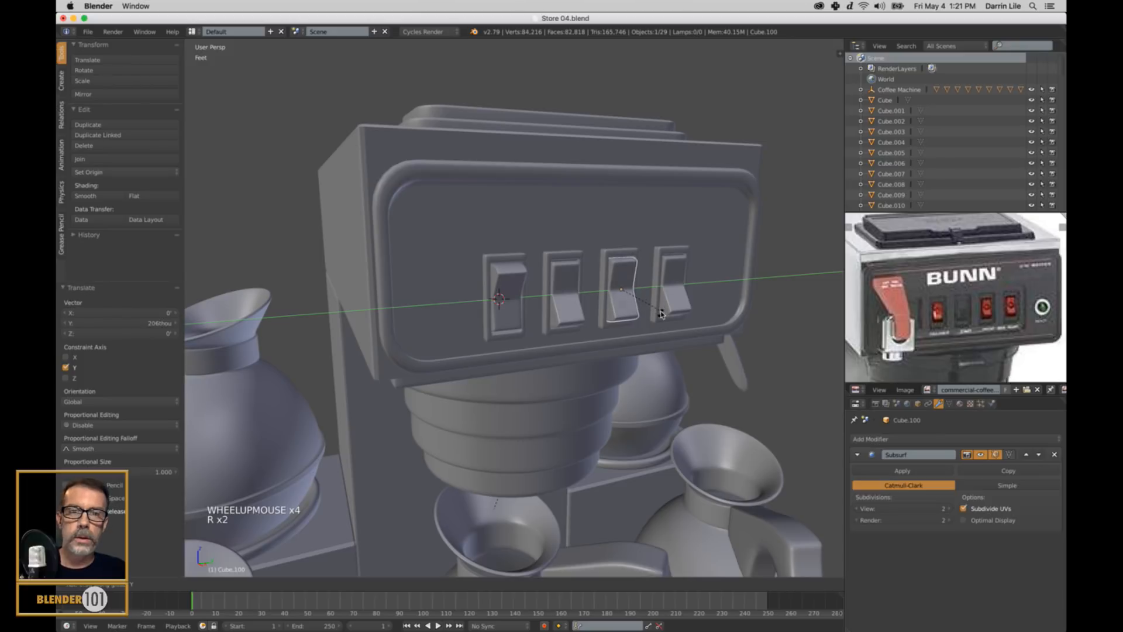
key("r")
left_click(676, 296)
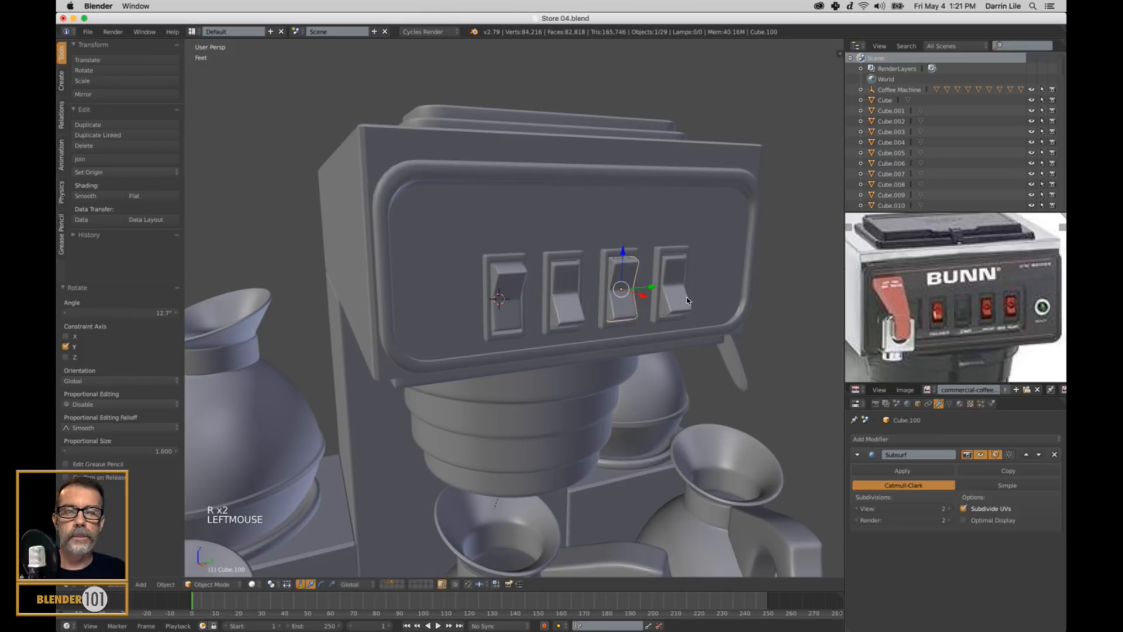
Step: Deselect everything, return the 3D cursor to the scene origin and frame the whole scene
scroll(688, 301, "down", 3)
key("a")
scroll(688, 301, "down", 2)
middle_click_drag(687, 305, 681, 326)
scroll(676, 325, "down", 3)
key("shift+c")
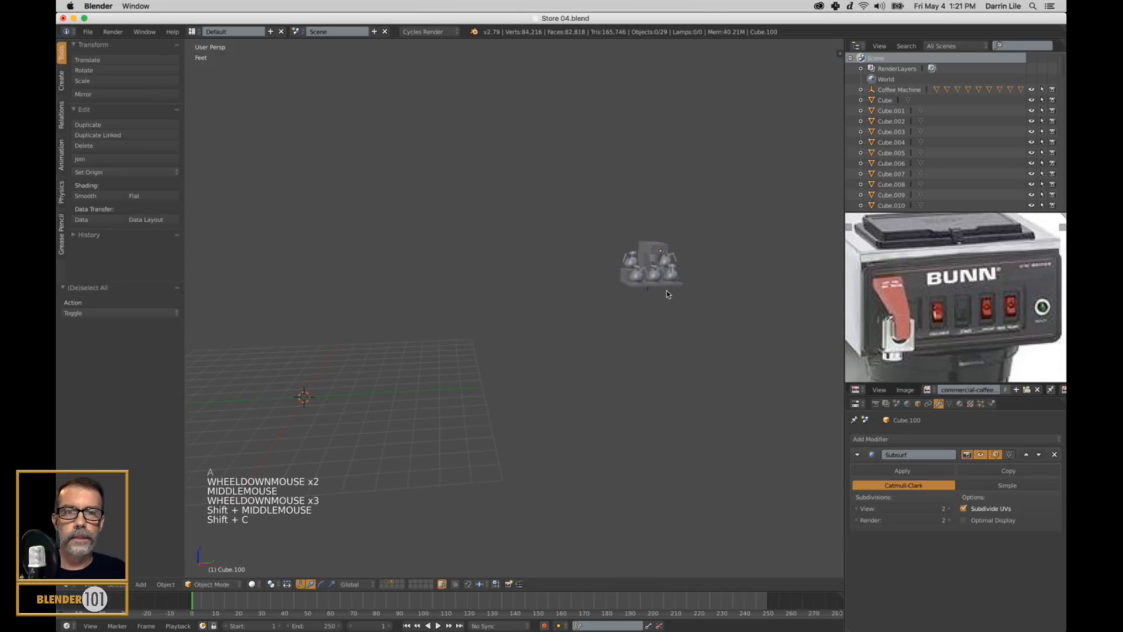
Step: Isolate the layer holding the four switches, move all its objects to layer 2 and display layer 2
left_click(391, 584)
scroll(580, 420, "up", 3)
key("a")
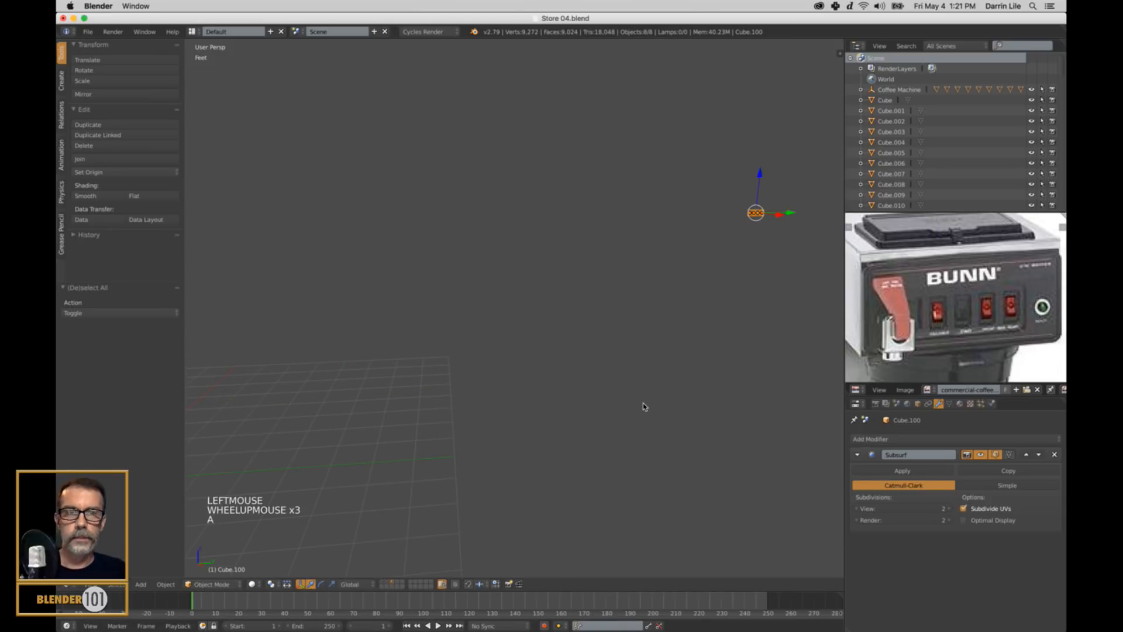
key("m")
key("2")
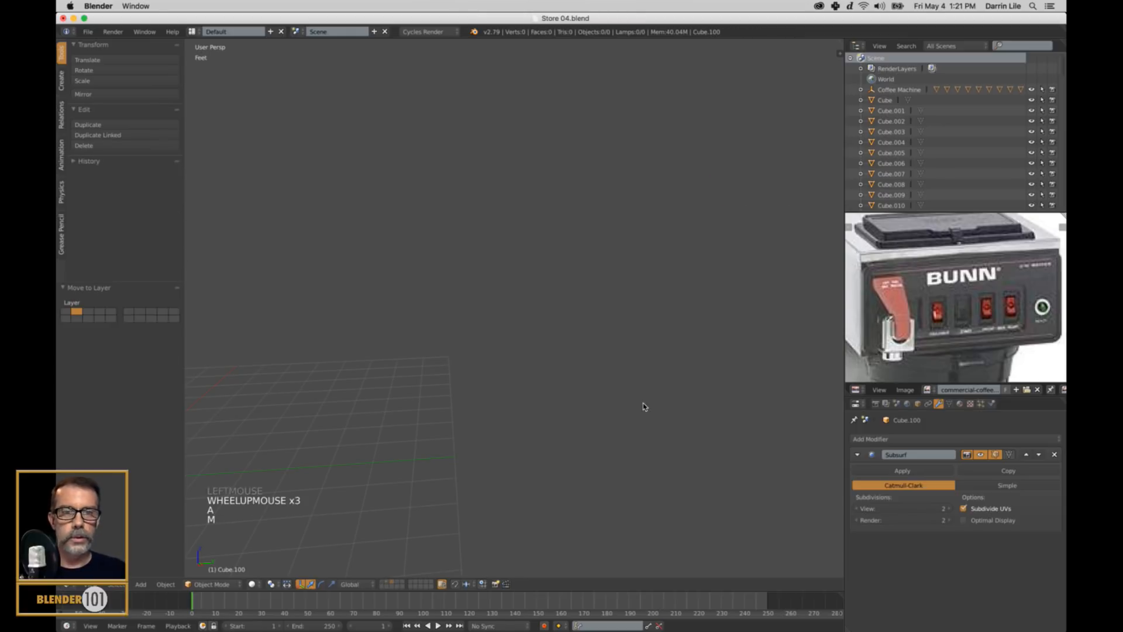
left_click(386, 583)
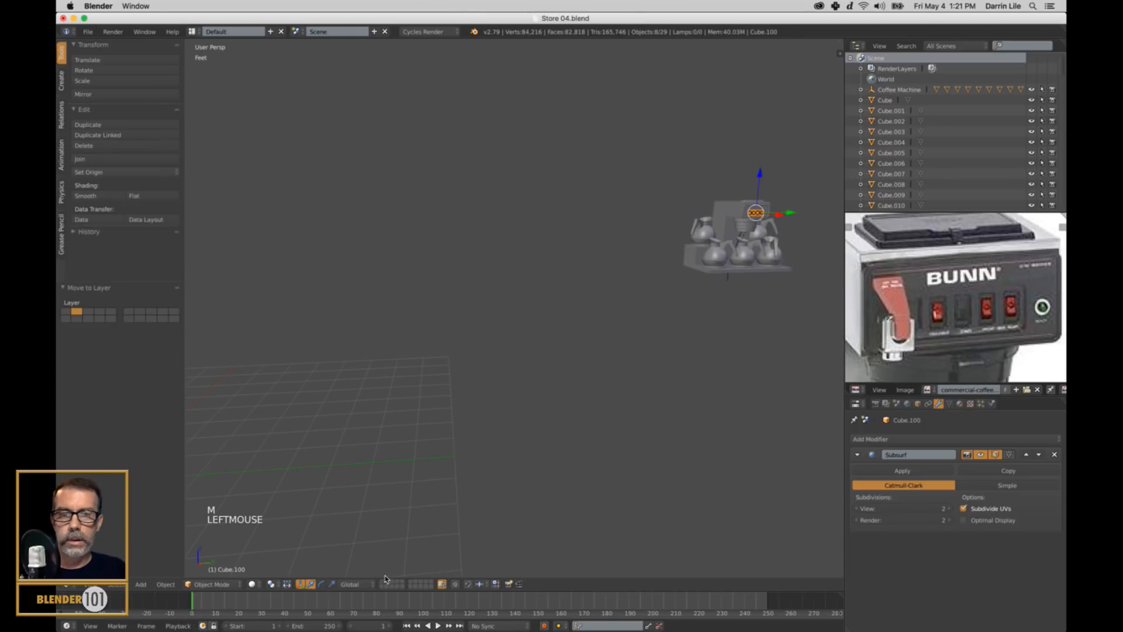
Step: Examine the four switches up close, deselect everything and review the whole coffee machine against the reference photo
key("KP_Decimal")
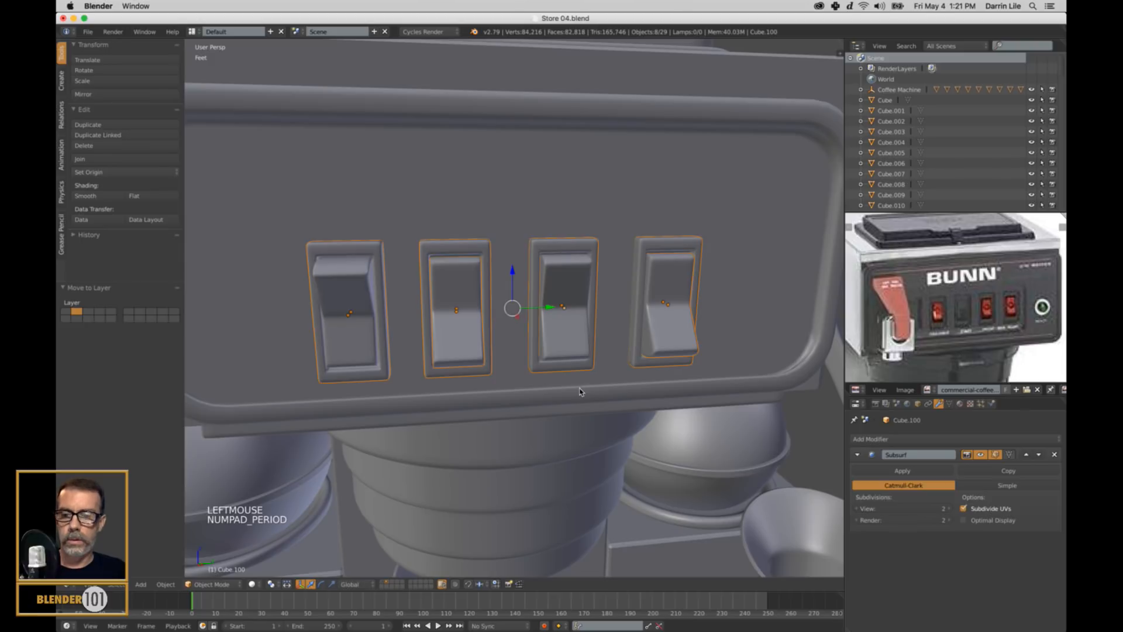
key("a")
key("a")
scroll(528, 403, "down", 7)
scroll(529, 404, "down", 1)
middle_click_drag(529, 404, 501, 394, "shift")
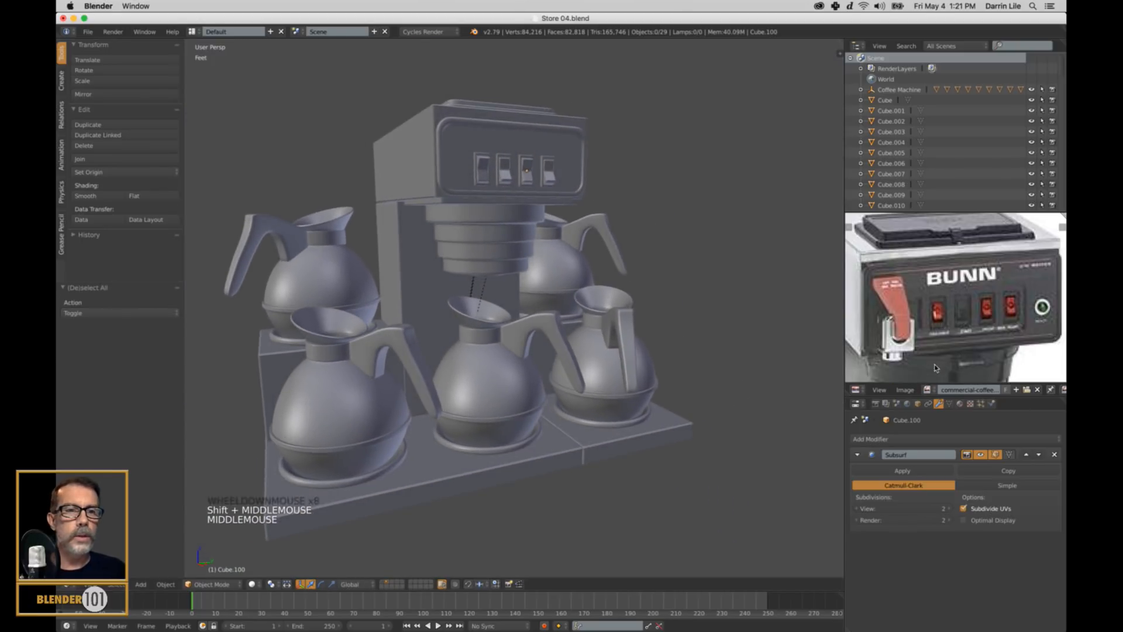
Step: Duplicate the second front-panel switch with its frame and lower the copy about 1.91' along Z to the base's front edge
scroll(945, 343, "down", 3)
scroll(945, 342, "down", 4)
middle_click_drag(944, 342, 958, 327)
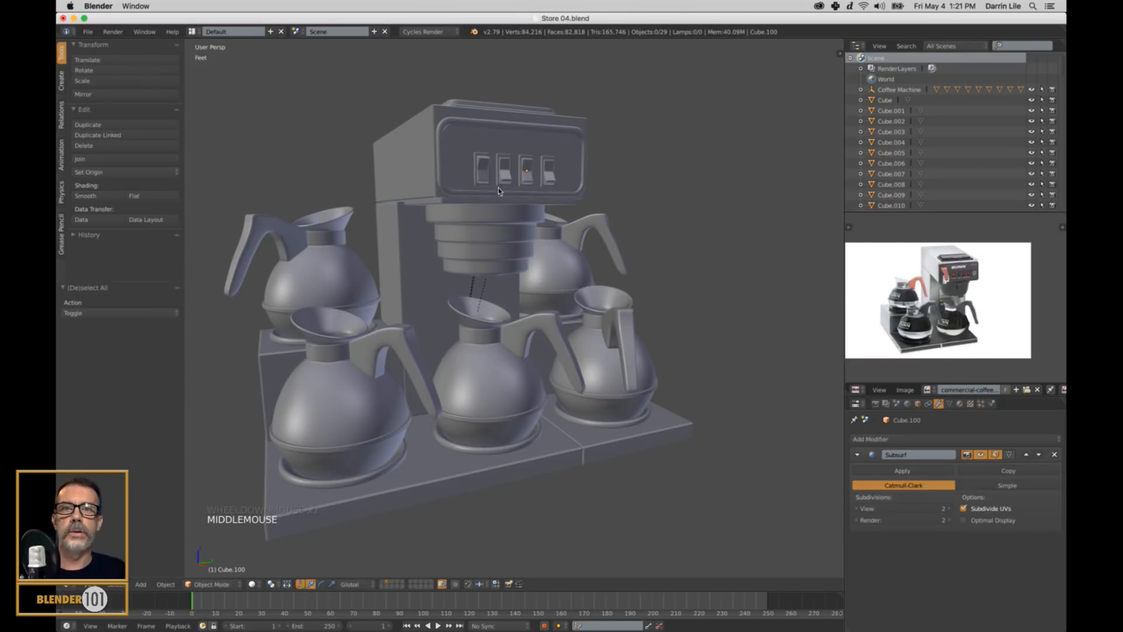
right_click(503, 164)
right_click(507, 158, "shift")
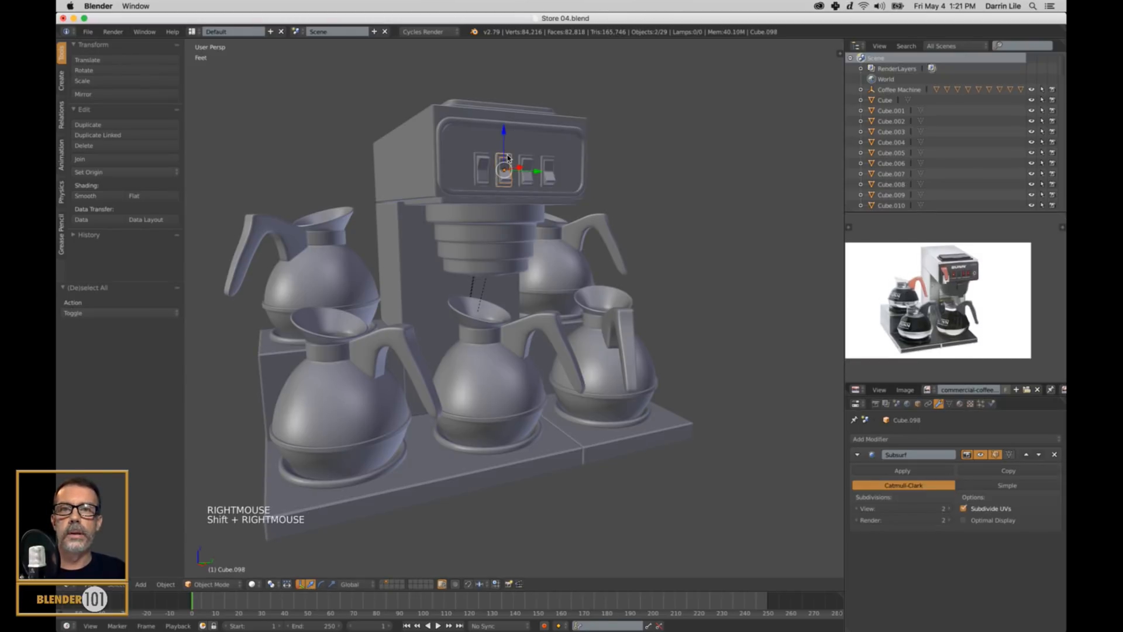
key("shift+d")
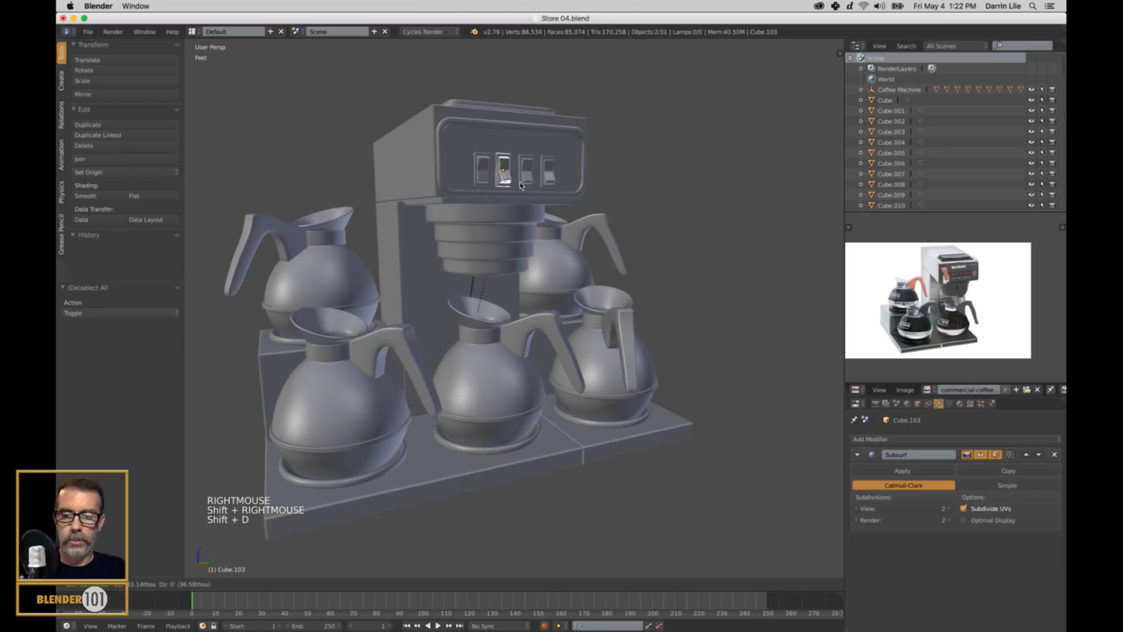
key("z")
left_click(547, 491)
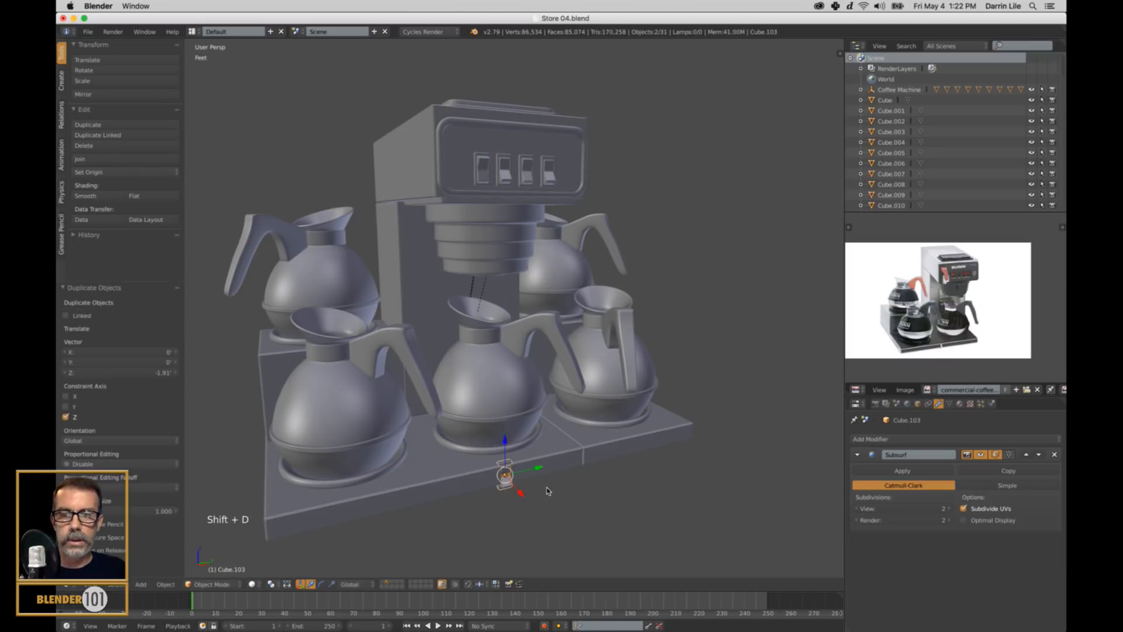
Step: Move the duplicated switch about 220 thou along X to the front face of the base
key("KP_Decimal")
scroll(534, 449, "down", 11)
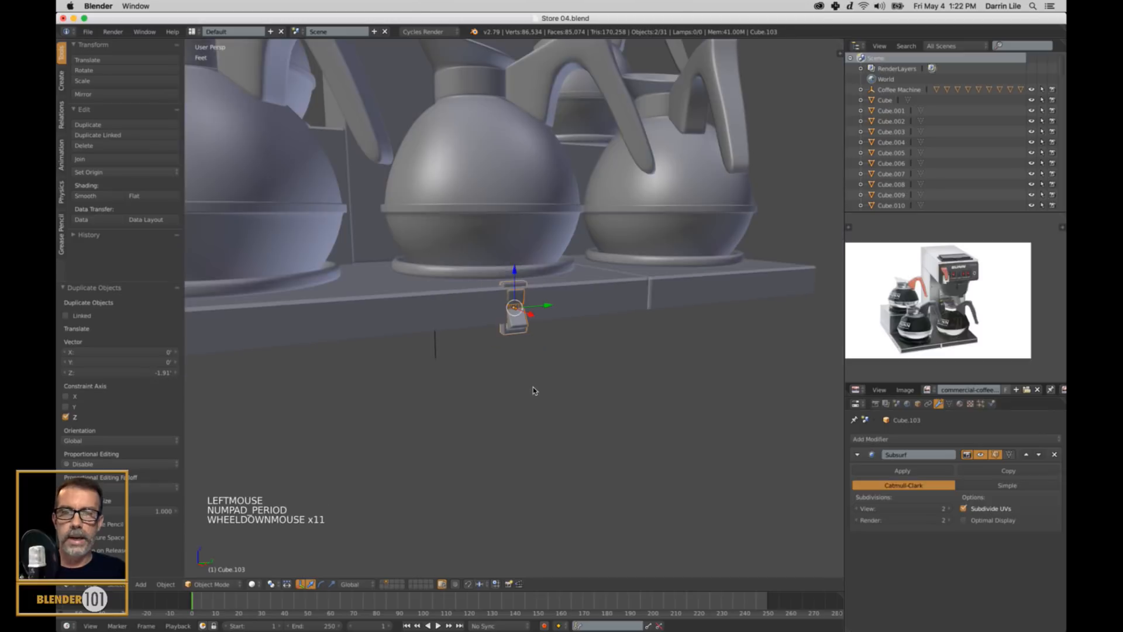
middle_click_drag(534, 388, 550, 320)
left_click_drag(549, 320, 553, 322)
middle_click_drag(597, 337, 585, 339)
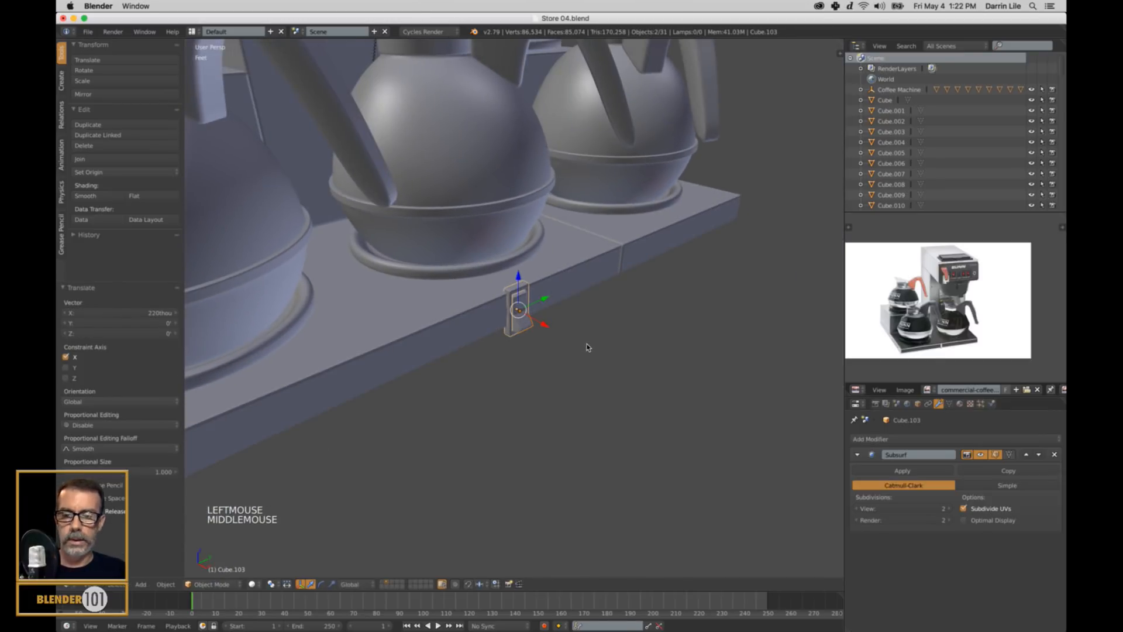
Step: Rotate the duplicated switch 90° around the X axis and raise it about 67.5 thou along Z
key("r")
key("x")
key("9")
key("0")
key("Return")
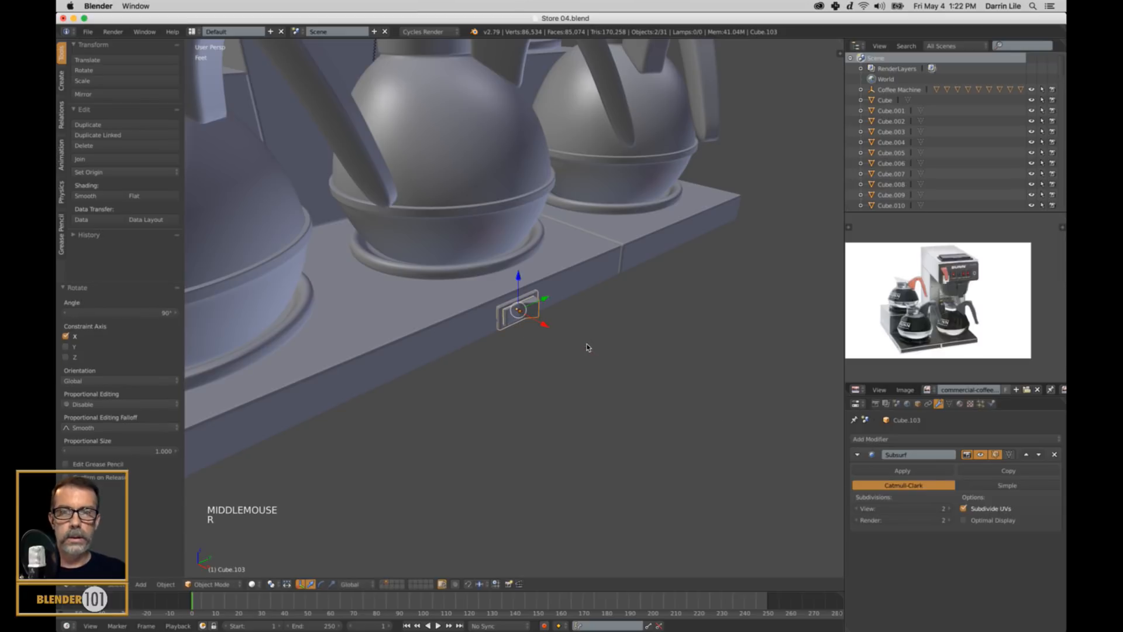
middle_click_drag(588, 347, 551, 406)
left_click_drag(513, 265, 512, 272)
Step: In a wireframe side view, slide the switch about 10.2" along Y onto the side base section and raise it about 55.8 thou
scroll(556, 346, "down", 2)
middle_click_drag(556, 345, 608, 389, "shift")
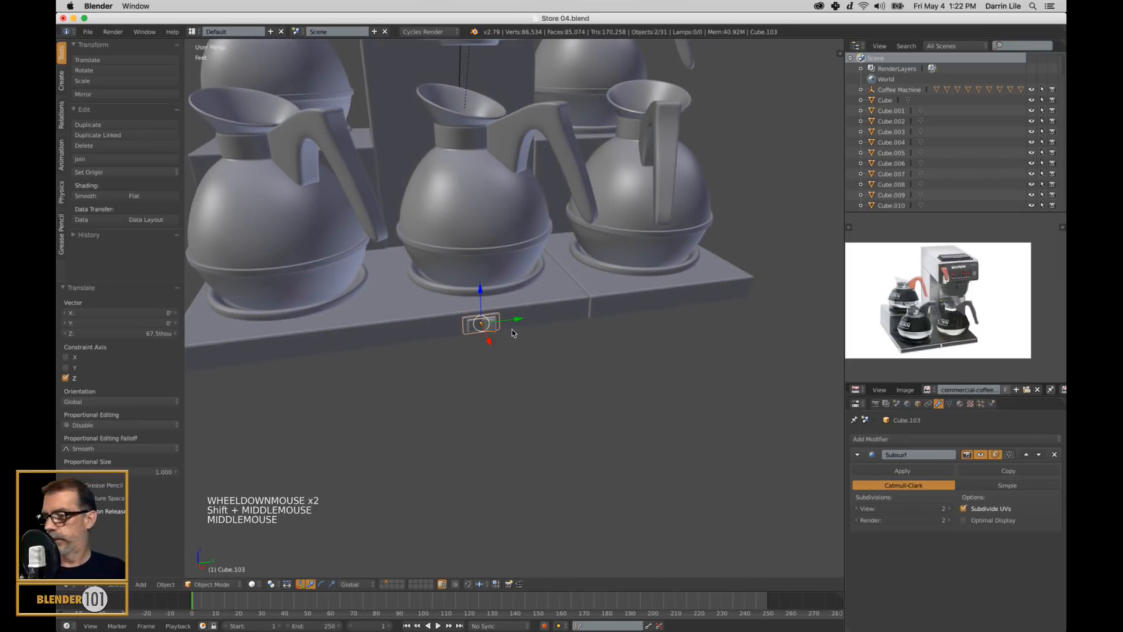
key("KP_3")
key("KP_5")
key("z")
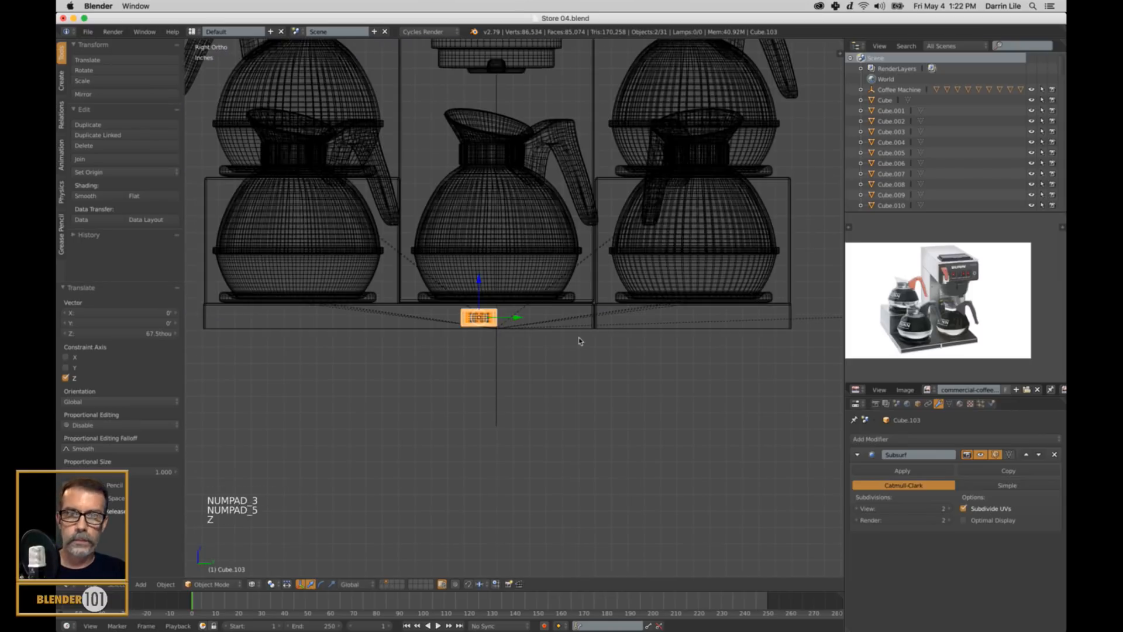
scroll(580, 341, "down", 2)
middle_click_drag(579, 341, 617, 360, "shift")
left_click_drag(457, 321, 572, 326)
scroll(597, 350, "up", 1)
scroll(596, 350, "up", 4)
middle_click_drag(643, 370, 631, 372, "shift")
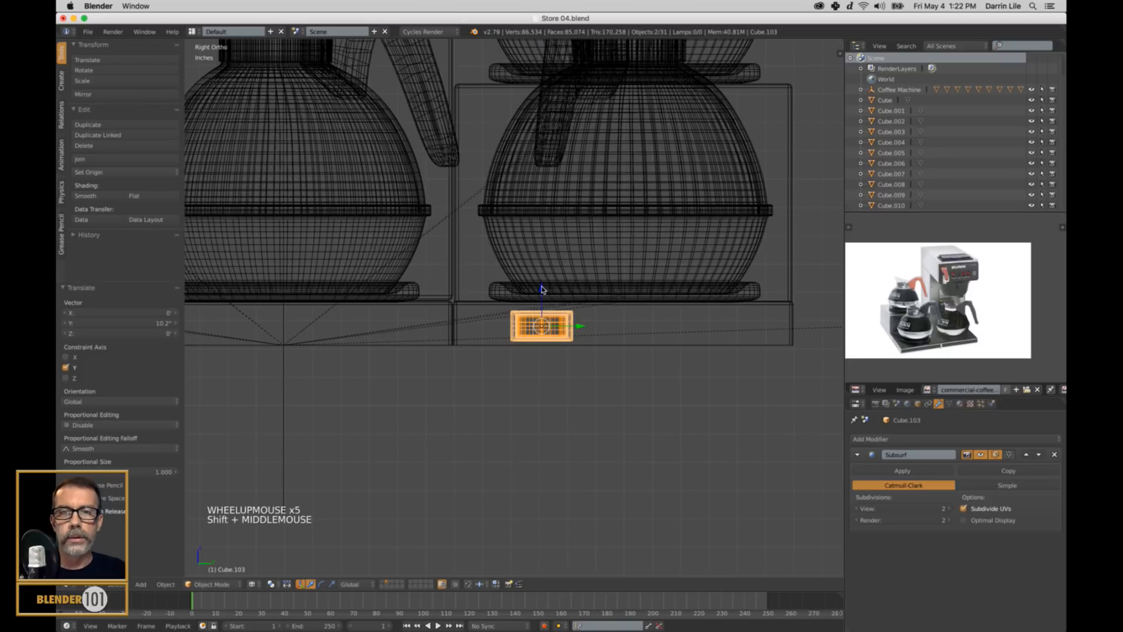
left_click_drag(541, 289, 543, 286)
Step: Duplicate the base switch along Y toward the outer end of the same base section and deselect everything
key("shift+d")
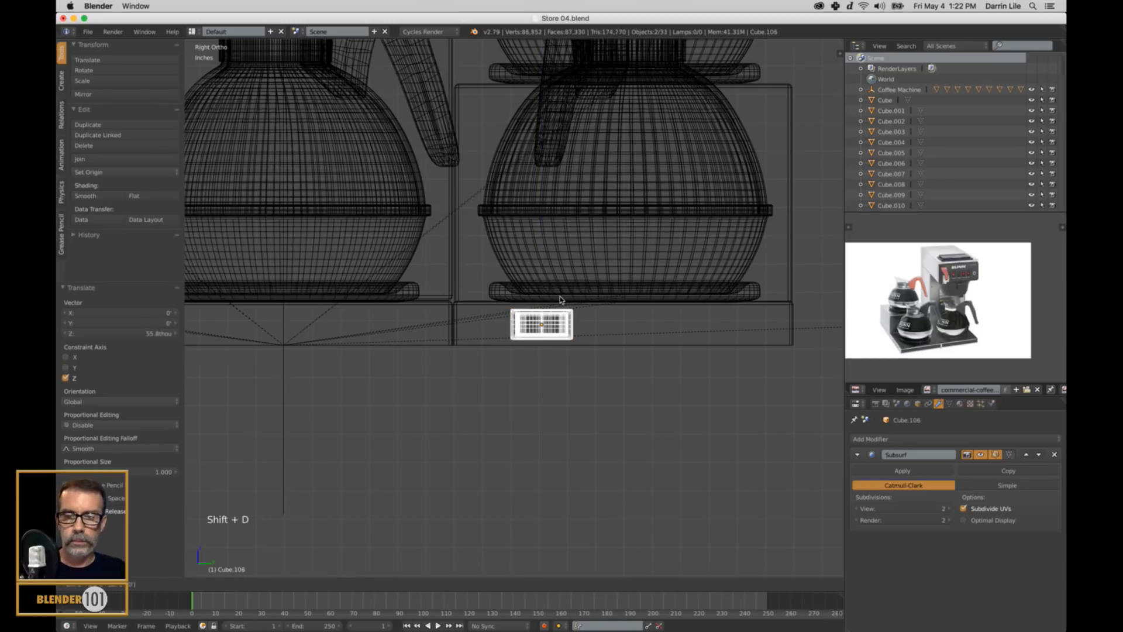
key("y")
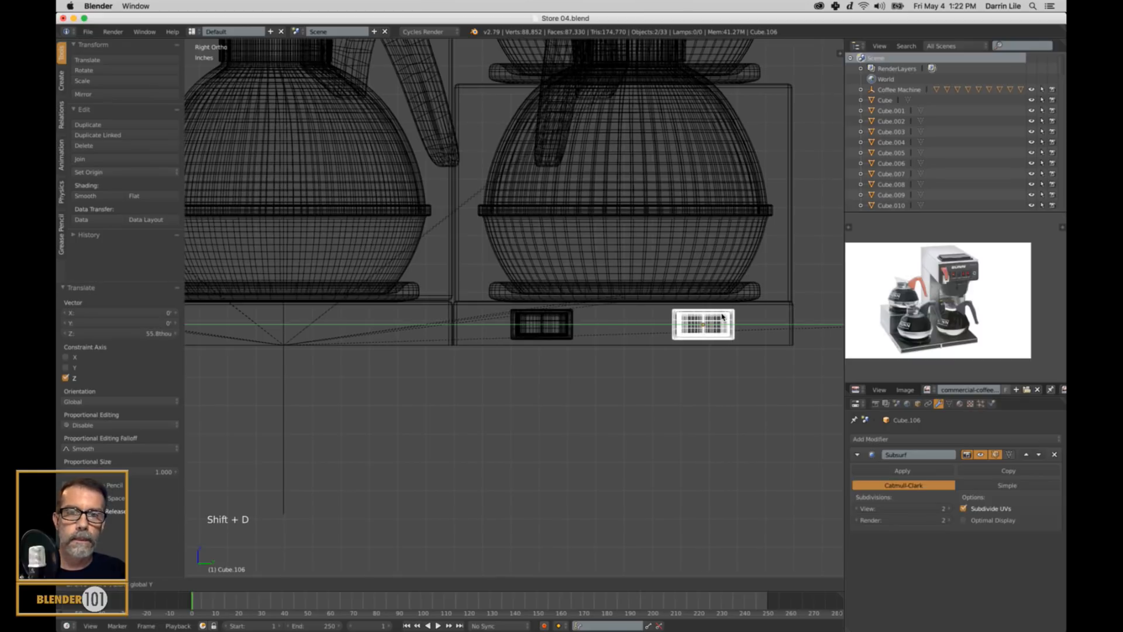
left_click(721, 317)
key("a")
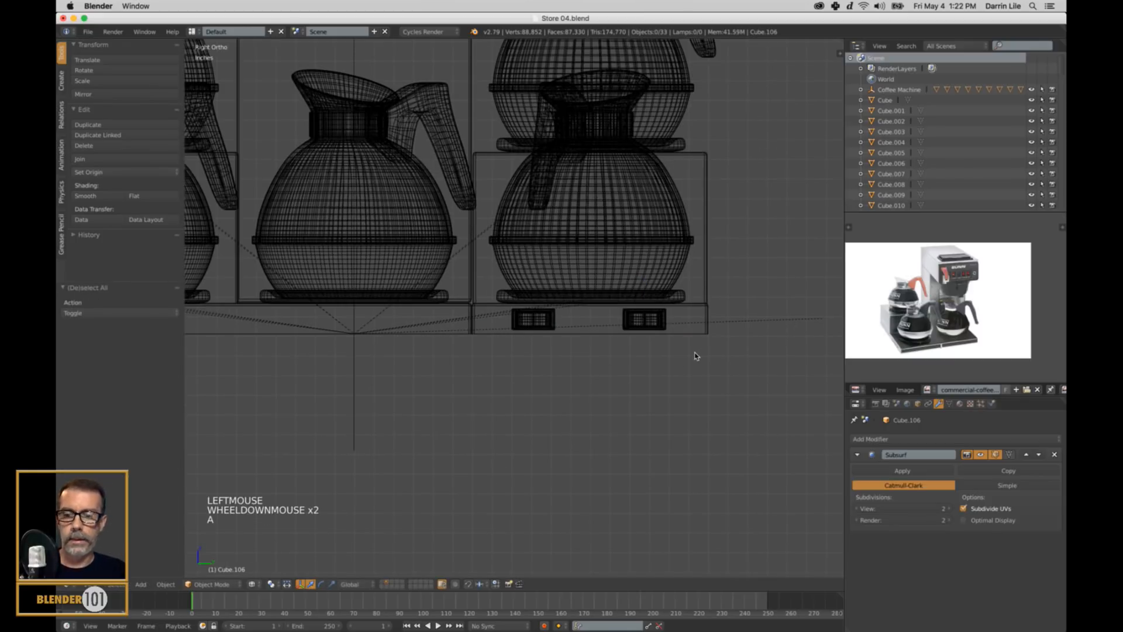
Step: Return to solid shading and perspective and examine the two base switches on the whole coffee machine
key("z")
scroll(620, 368, "down", 3)
middle_click_drag(619, 369, 634, 389)
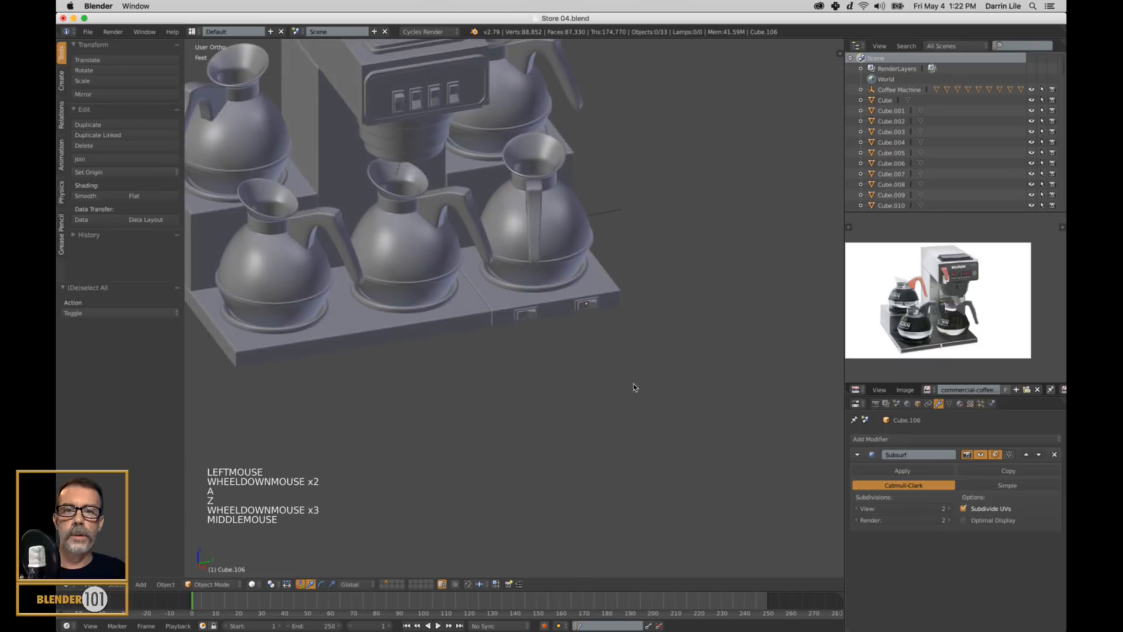
scroll(634, 389, "up", 5)
scroll(702, 316, "down", 6)
middle_click_drag(542, 337, 635, 405, "shift")
key("KP_5")
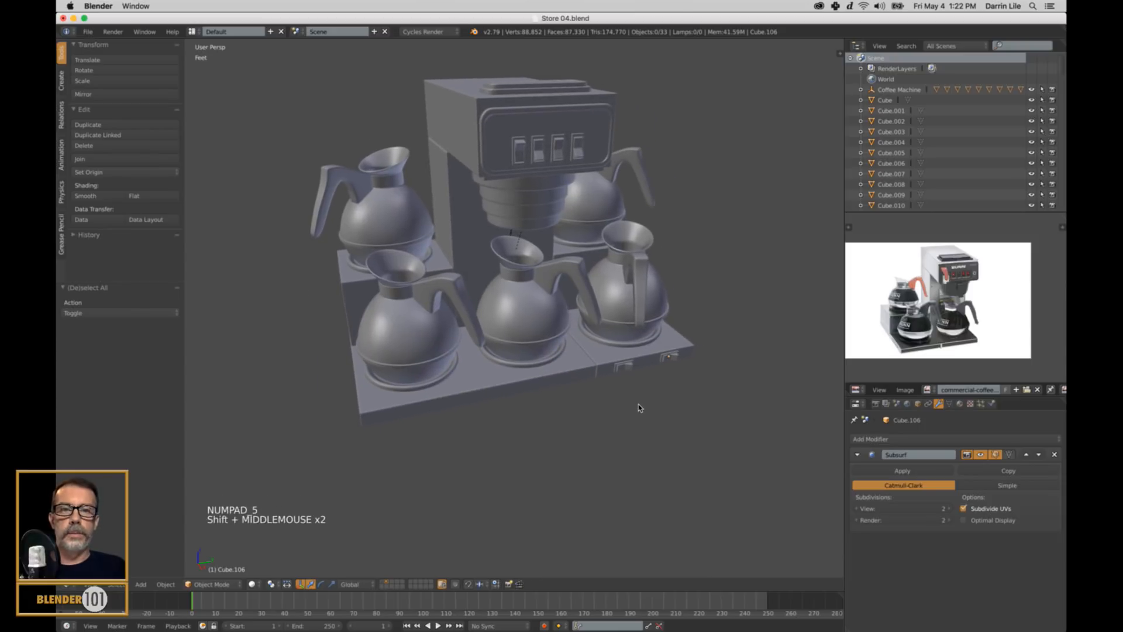
scroll(637, 392, "up", 1)
scroll(638, 392, "down", 1)
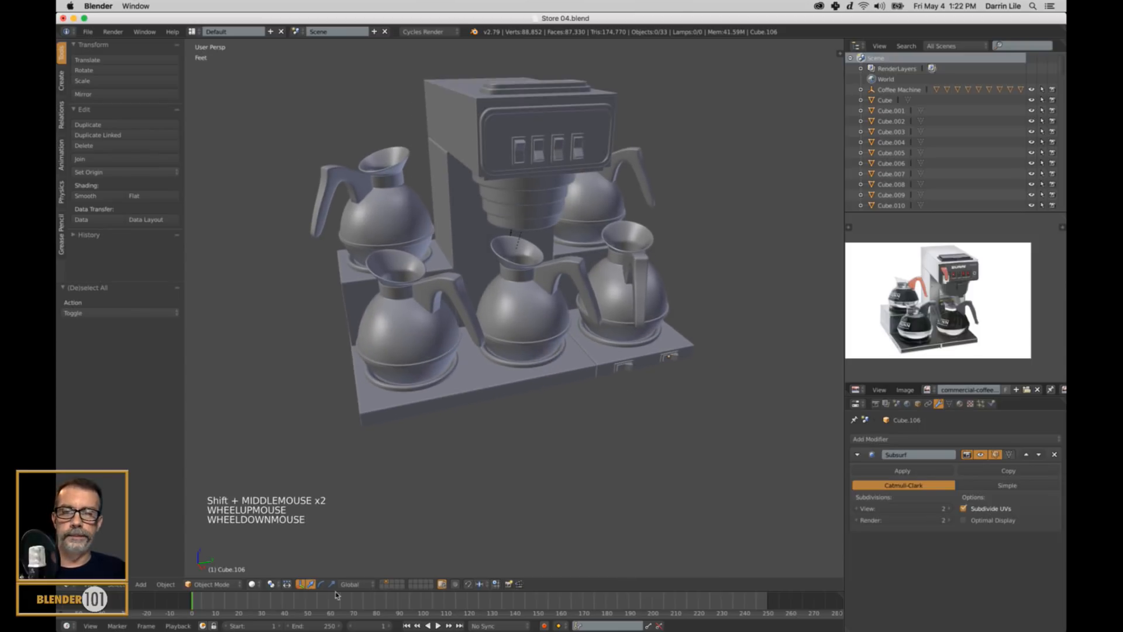
Step: Select the frames and rockers of both switches on the front of the base
scroll(635, 378, "up", 2)
middle_click_drag(681, 383, 670, 387, "shift")
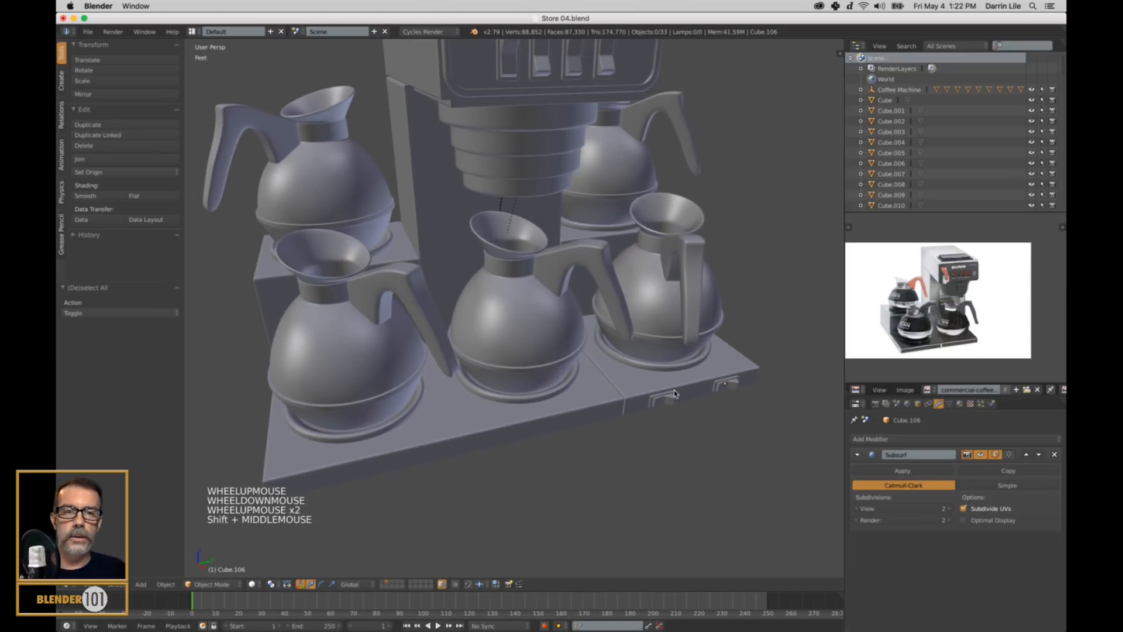
right_click(665, 399)
right_click(727, 384, "shift")
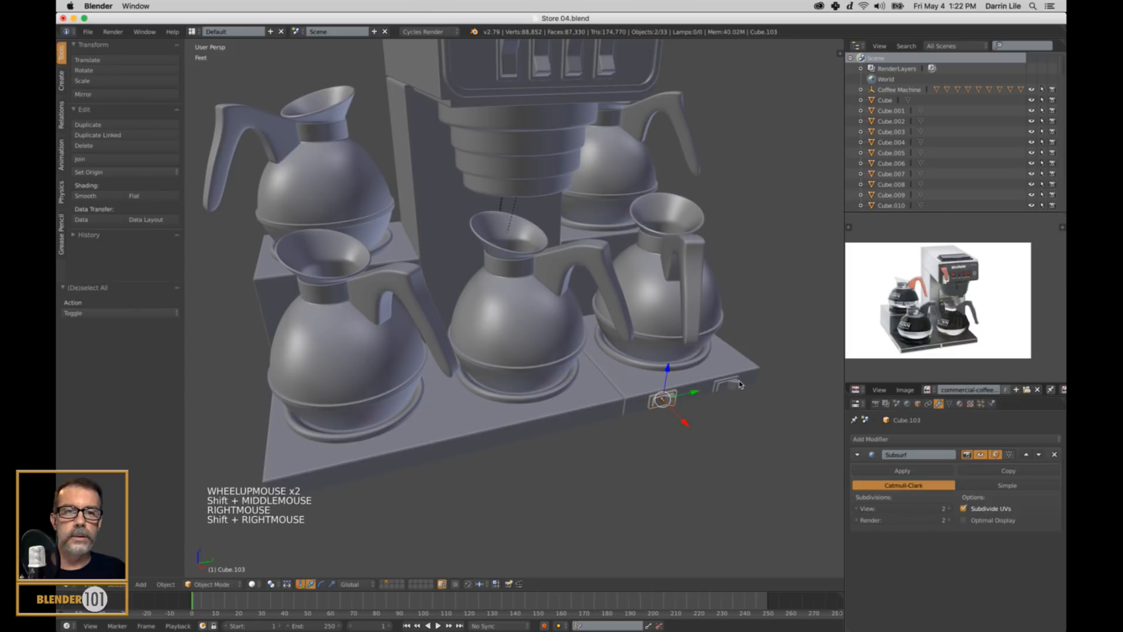
right_click(739, 381, "shift")
right_click(736, 379, "shift")
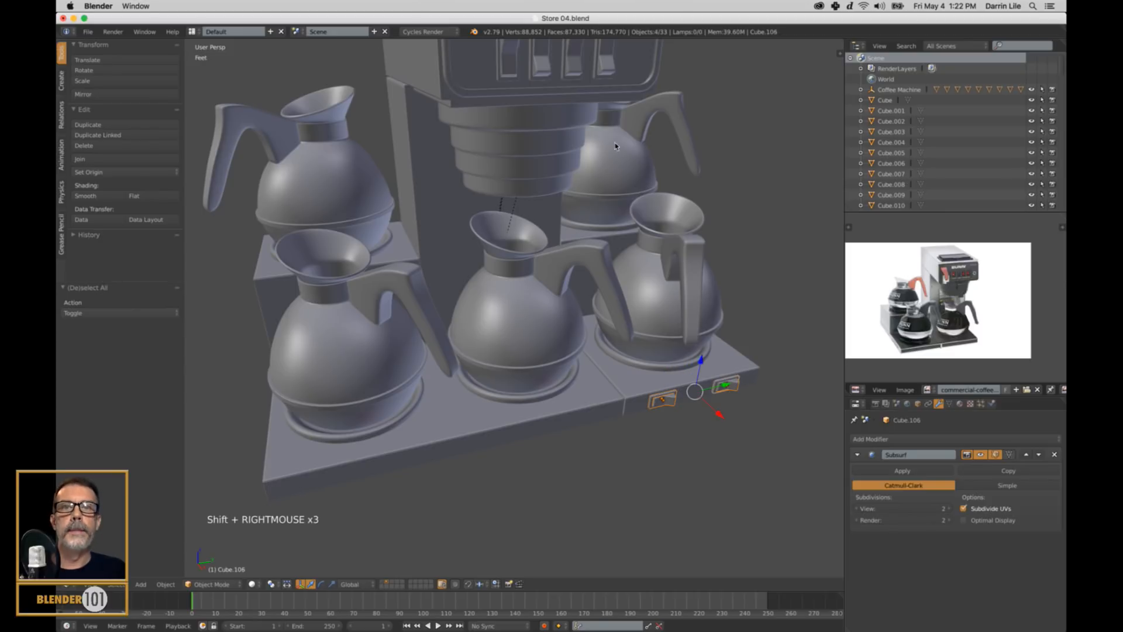
Step: Add the rockers and frames of all four front-panel switches to the selection
middle_click_drag(591, 170, 641, 242, "shift")
scroll(612, 199, "up", 2)
scroll(611, 199, "up", 1, "shift")
right_click(675, 243, "shift")
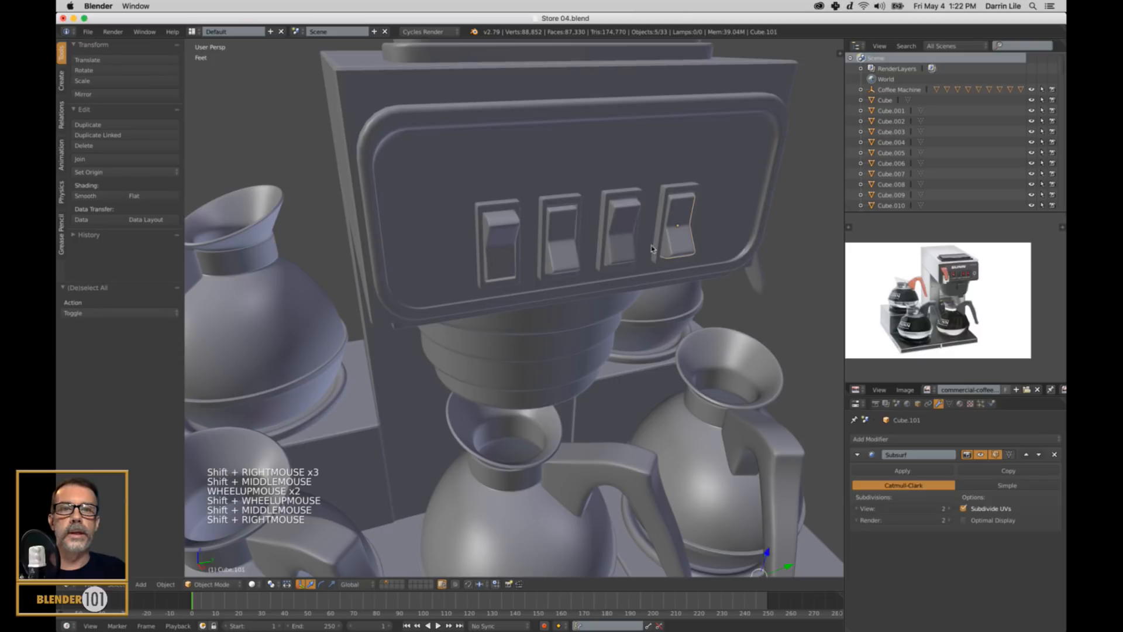
right_click(623, 255, "shift")
right_click(574, 263, "shift")
right_click(513, 226, "shift")
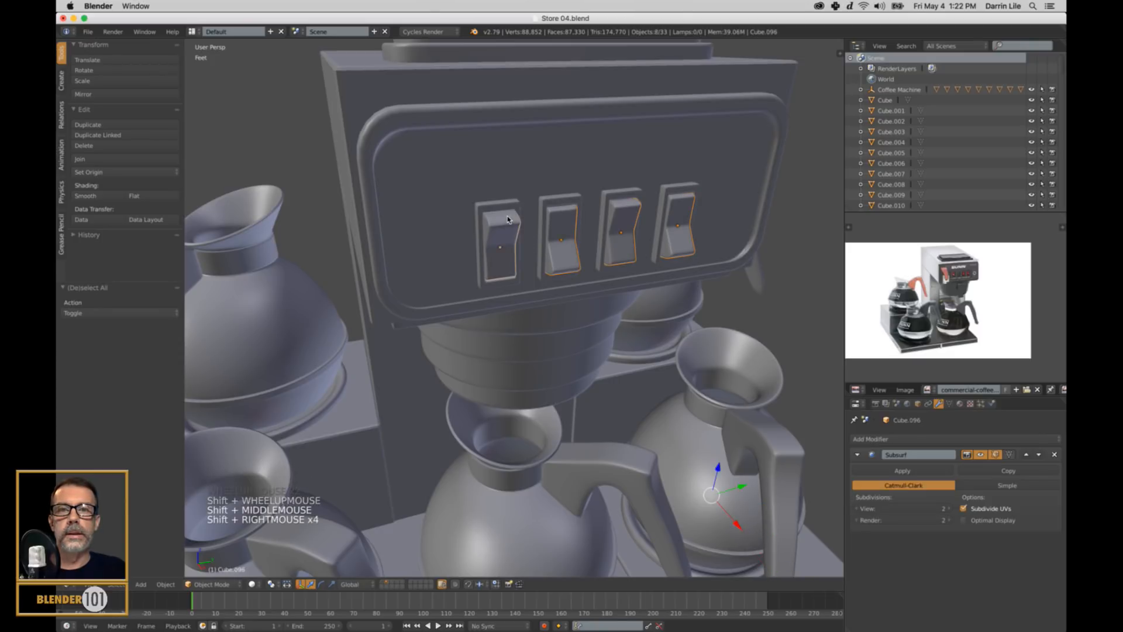
right_click(518, 204, "shift")
right_click(557, 203, "shift")
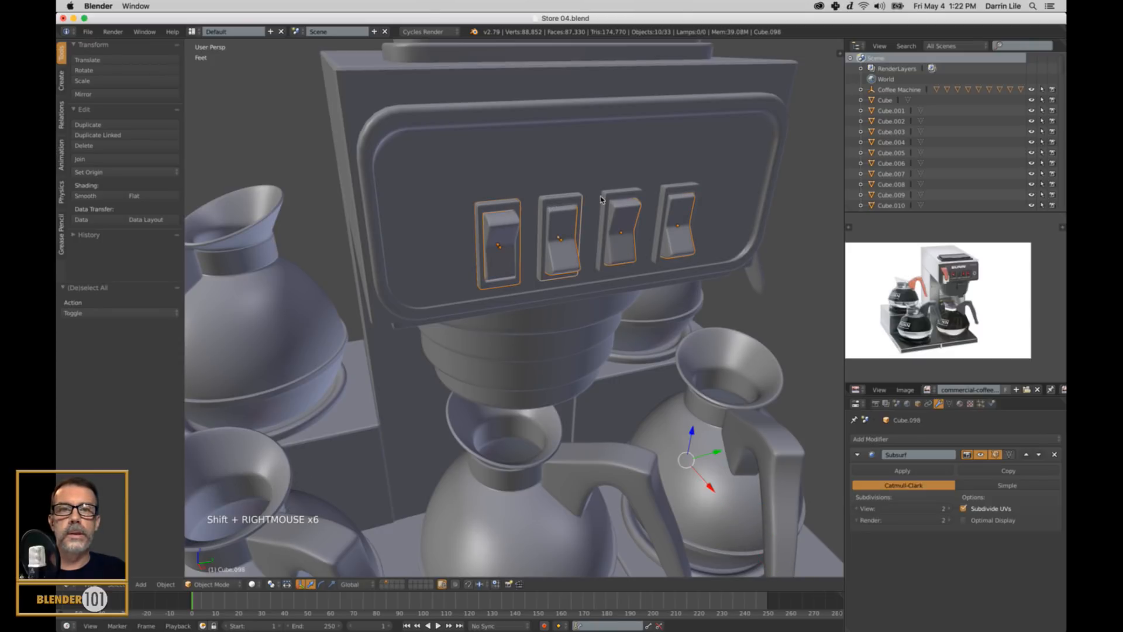
right_click(615, 195, "shift")
right_click(675, 190, "shift")
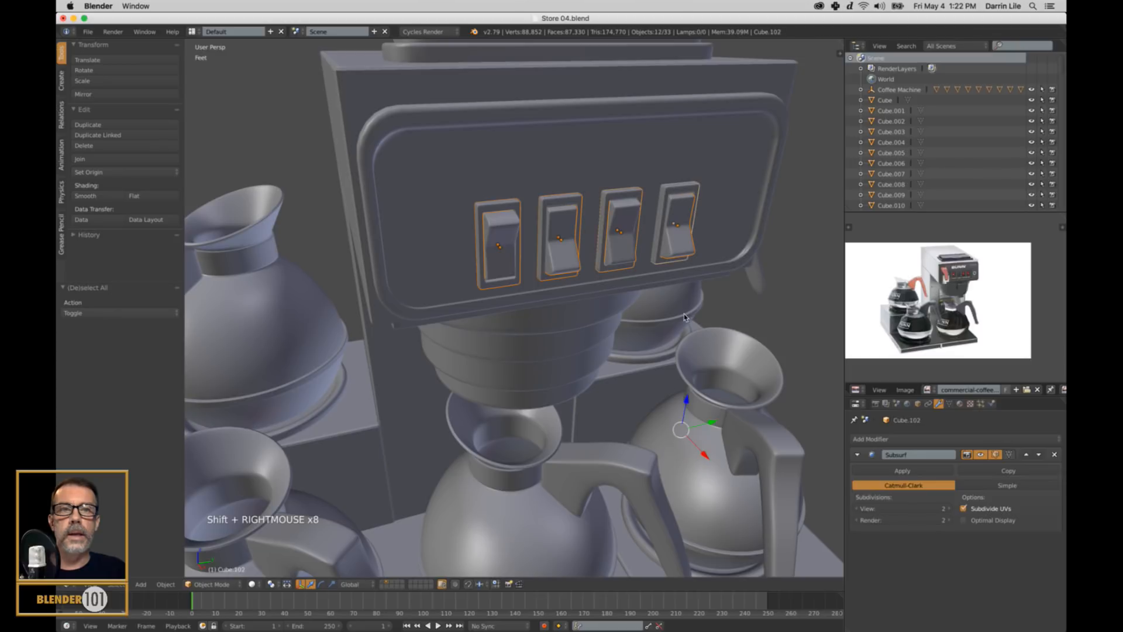
Step: Parent all selected switch parts to the Coffee Machine empty as Object and deselect everything
scroll(676, 193, "down", 3)
middle_click_drag(676, 193, 603, 407)
scroll(582, 420, "down", 3)
right_click(513, 439, "shift")
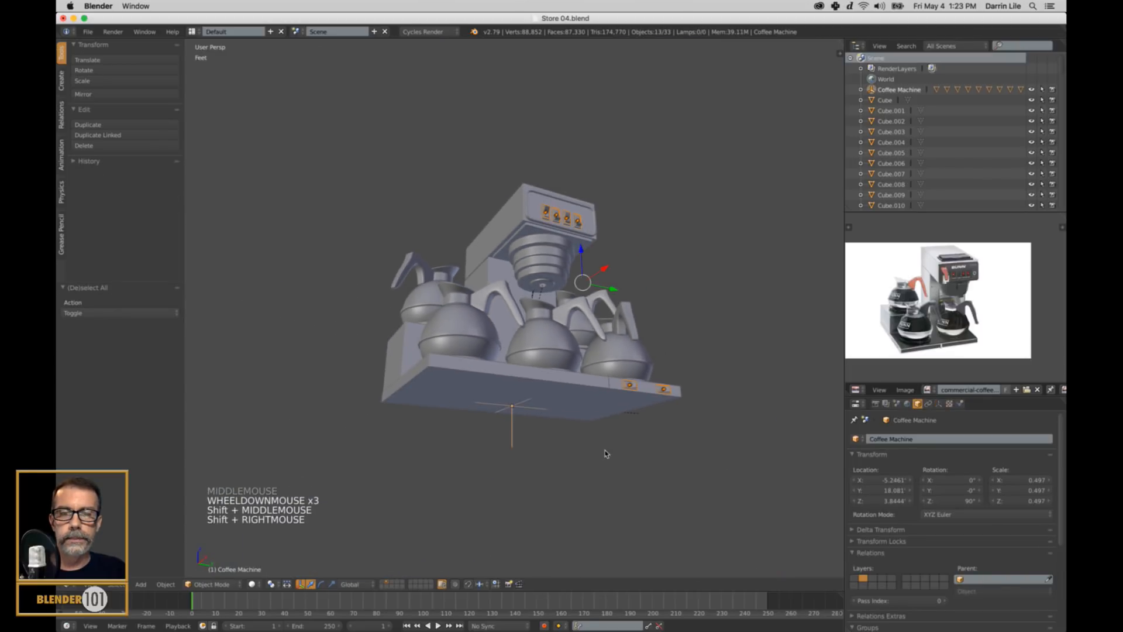
middle_click_drag(602, 454, 601, 458)
key("ctrl+p")
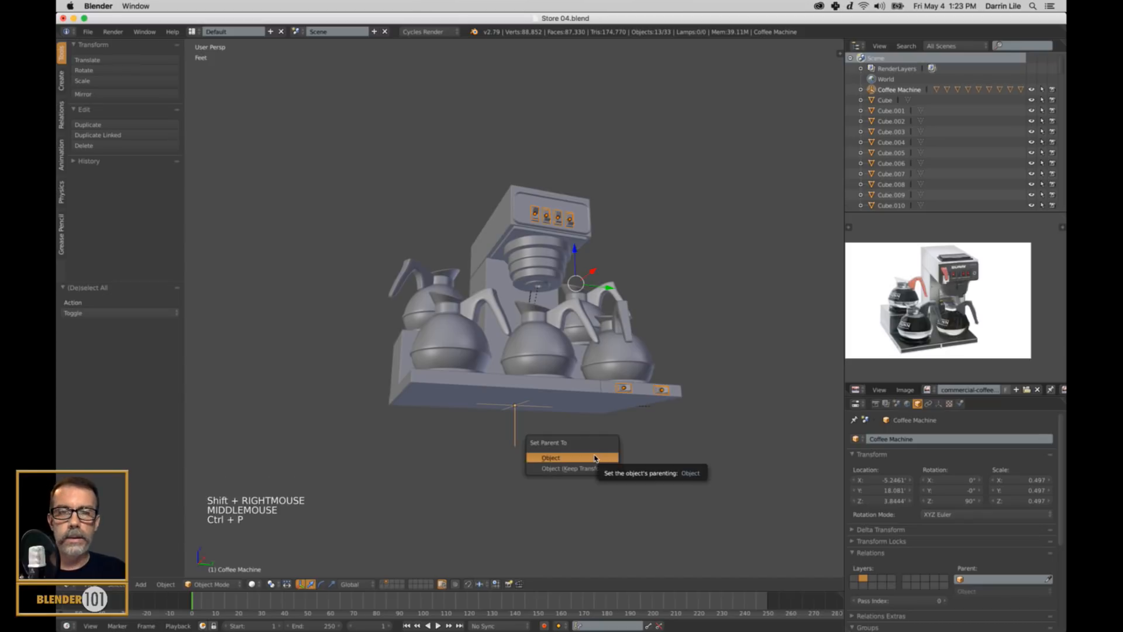
left_click(601, 458)
key("a")
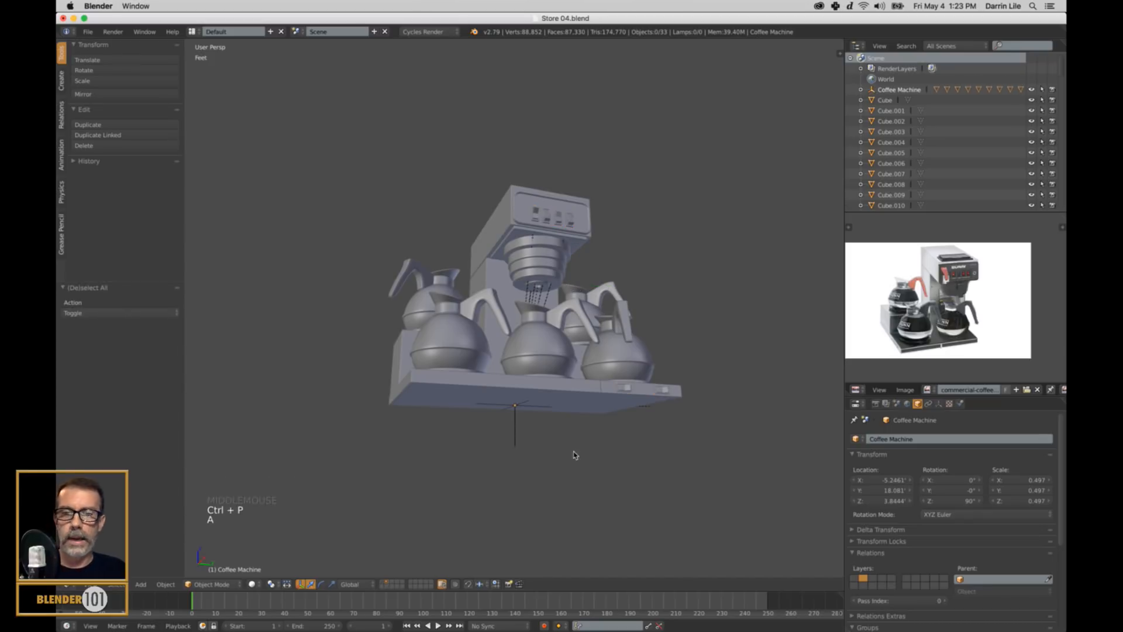
Step: Select the Coffee Machine empty, try moving it to check that the switches follow, and cancel the move
right_click(516, 438)
middle_click_drag(517, 438, 689, 457)
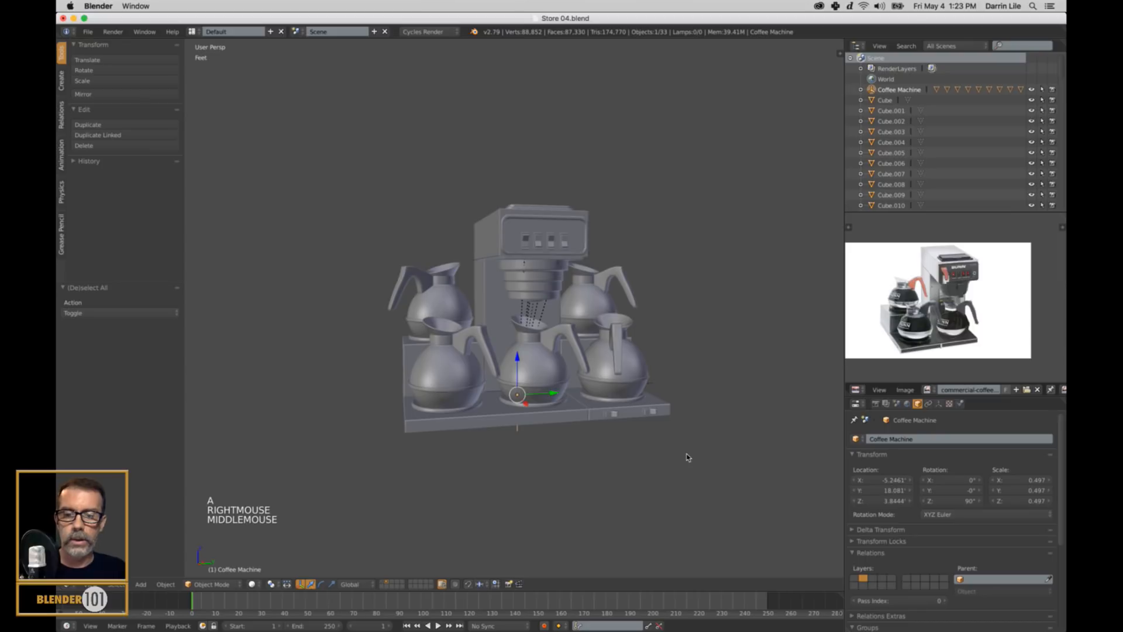
key("g")
right_click(732, 446)
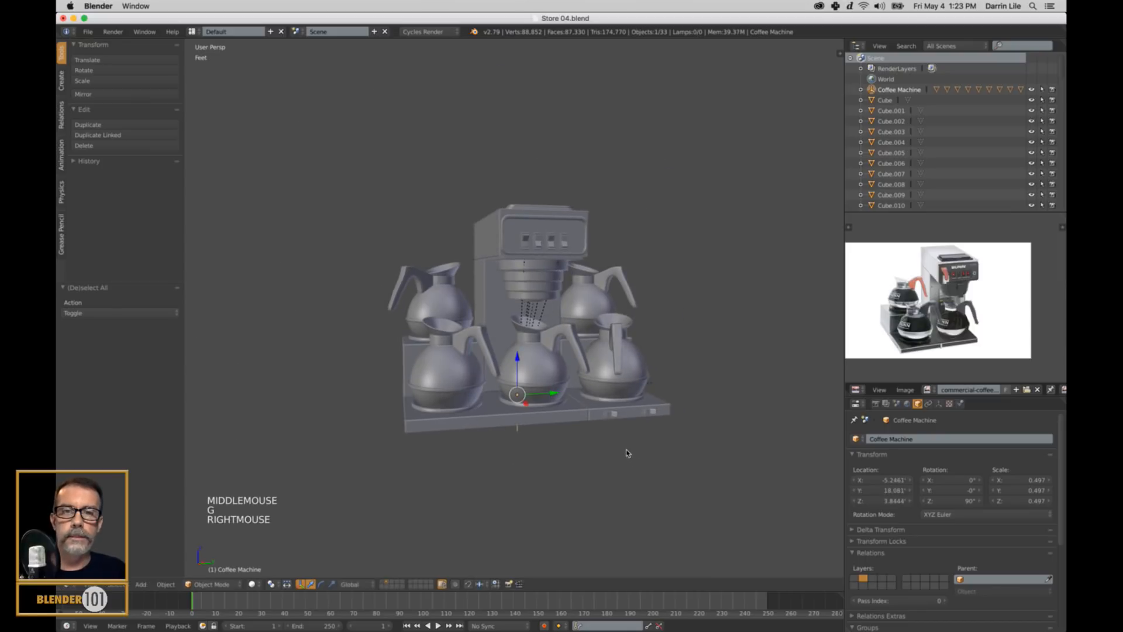
Step: Compare the coffee machine with a close-up of the brew head and front panel in the reference photo
scroll(627, 454, "up", 3)
scroll(627, 453, "down", 2)
scroll(957, 314, "up", 3)
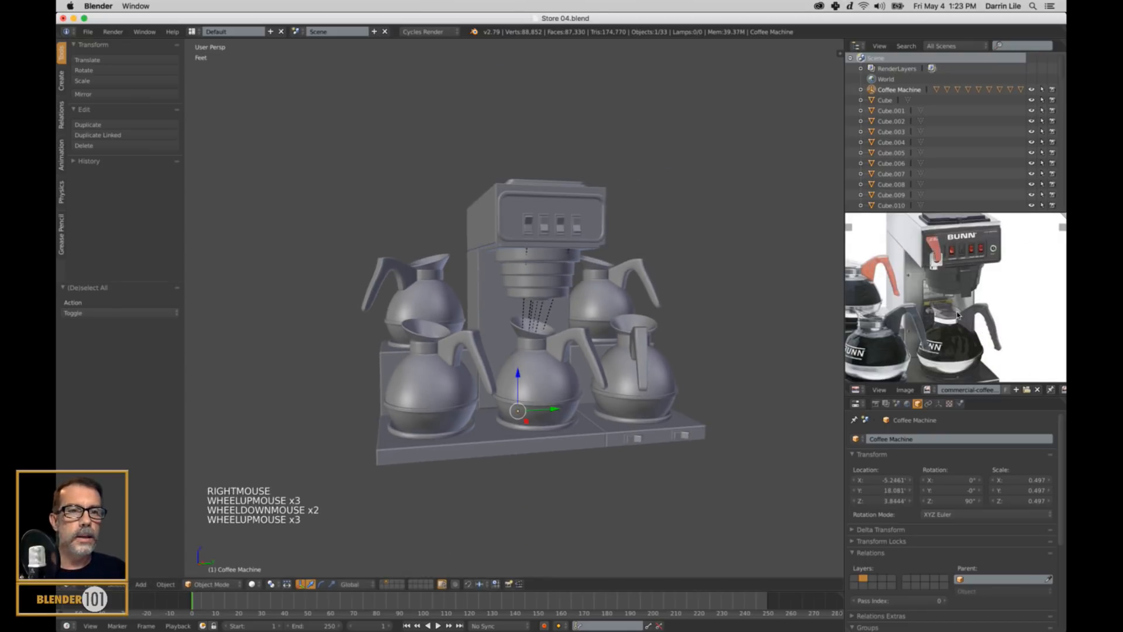
scroll(958, 314, "up", 3)
middle_click_drag(959, 310, 966, 308, "shift")
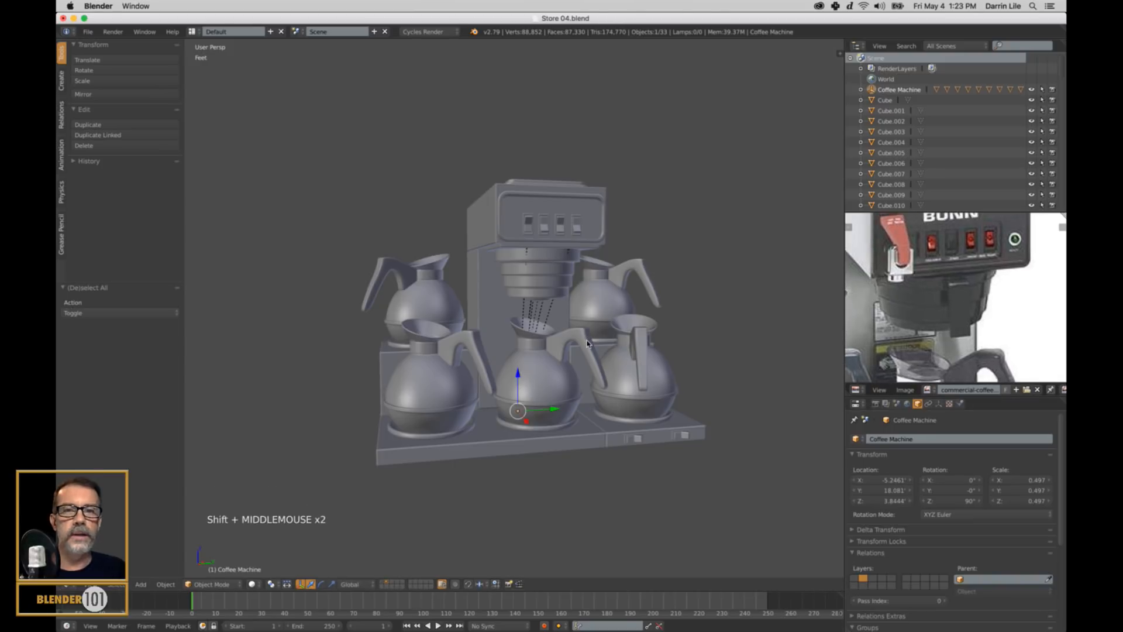
middle_click_drag(587, 342, 606, 348)
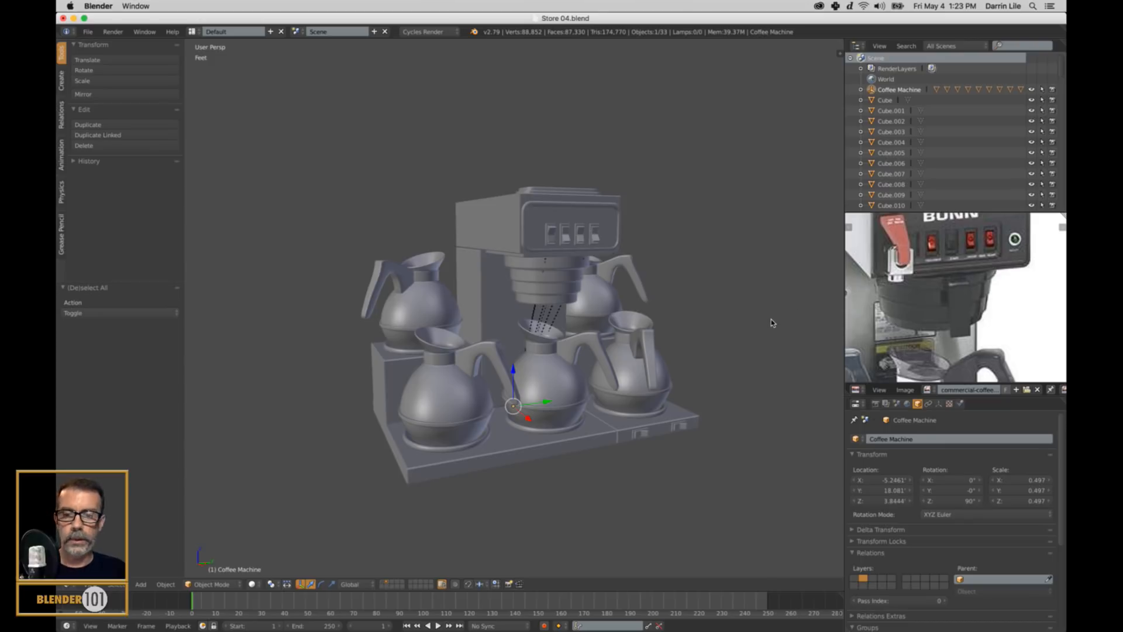
key("s")
key("s")
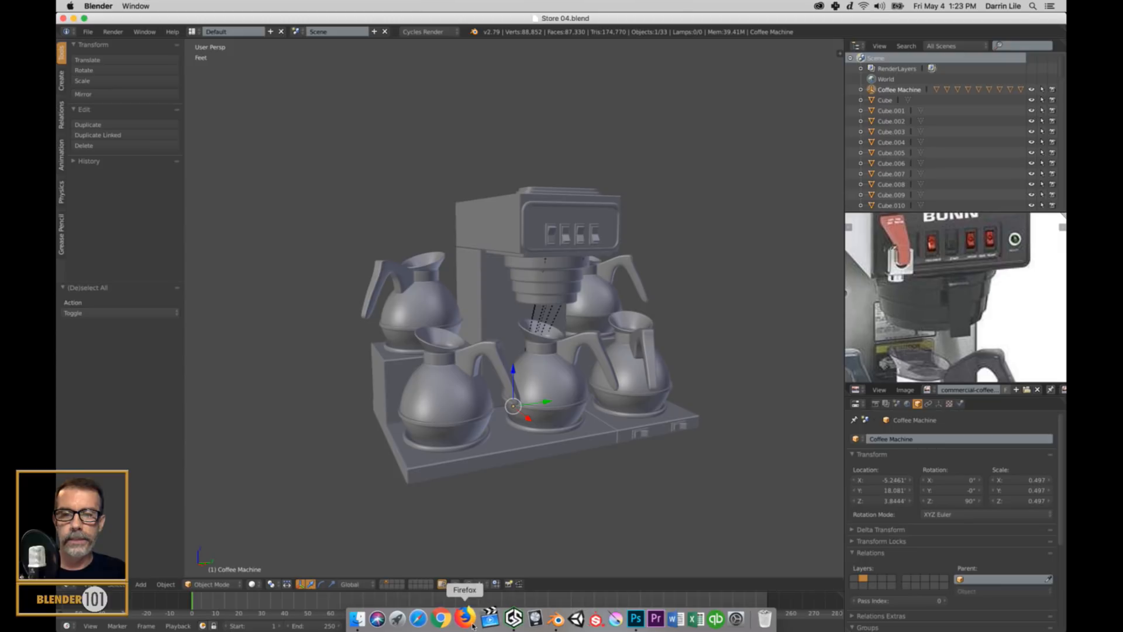
Step: Switch to Firefox and open the website blender101.com
left_click(466, 618)
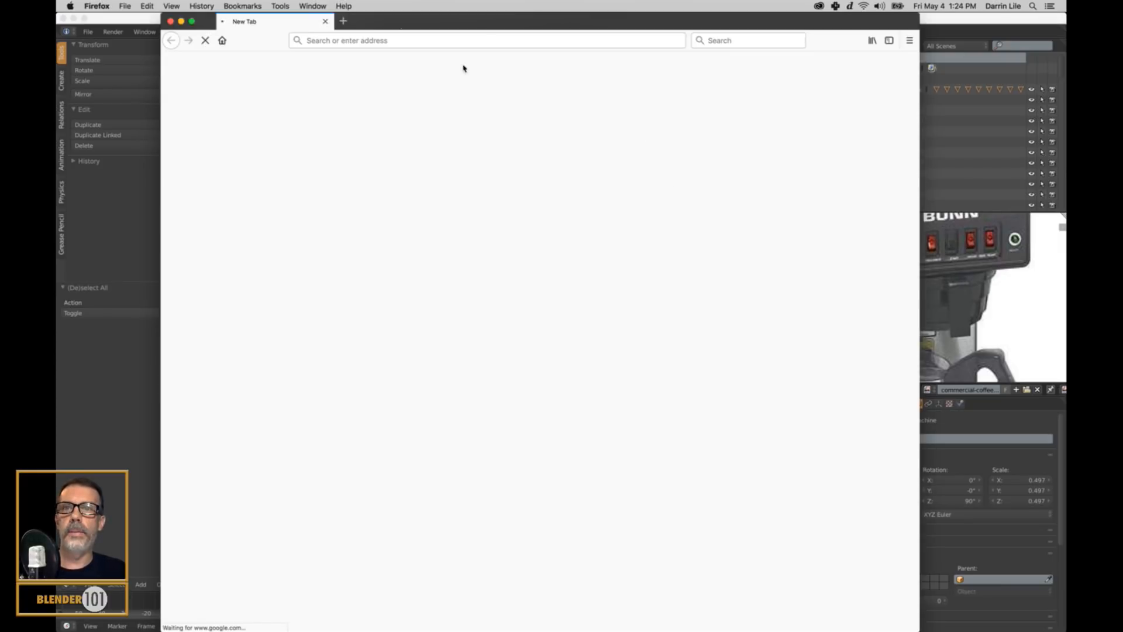
left_click(452, 42)
type("b")
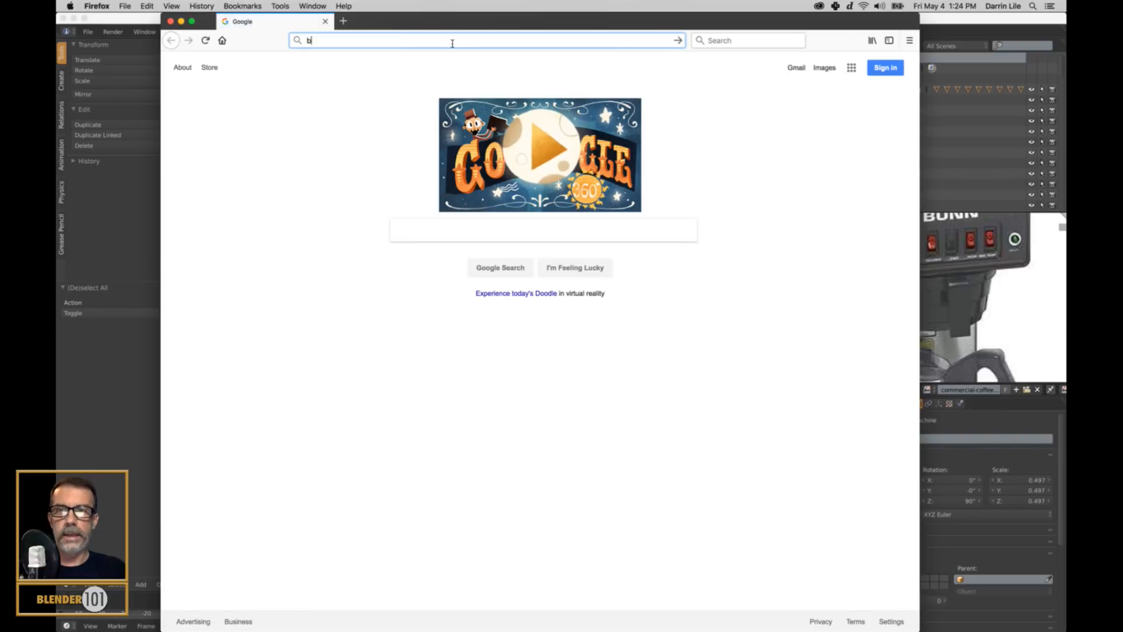
type("lender101.com/")
key("Return")
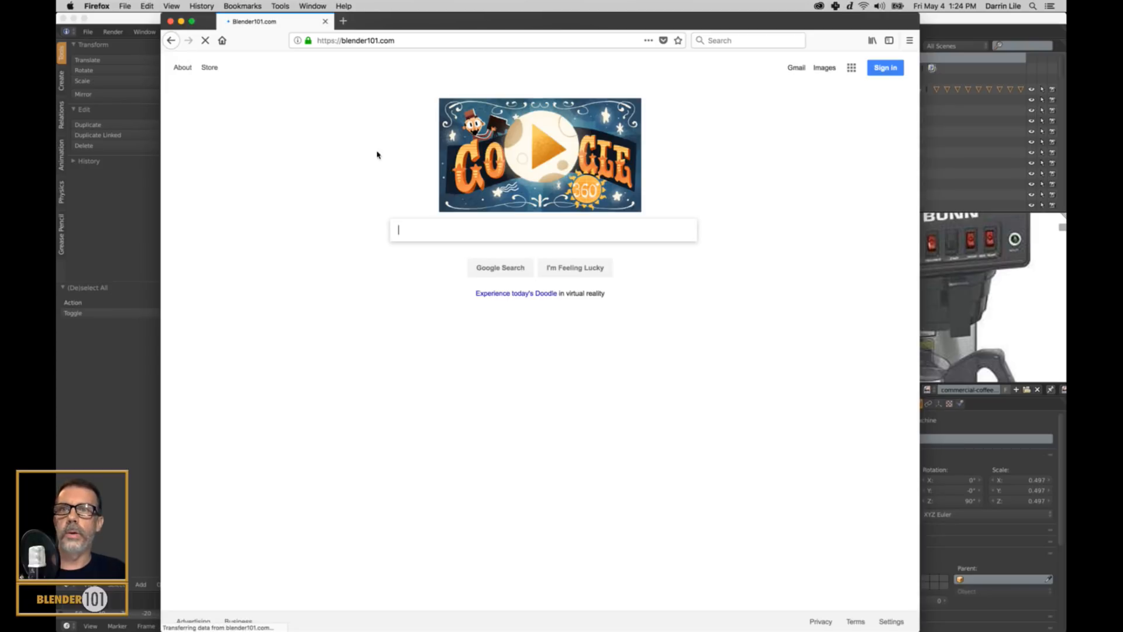
Step: Look through the introduction and course listings on the Blender101 home page
left_click(134, 20)
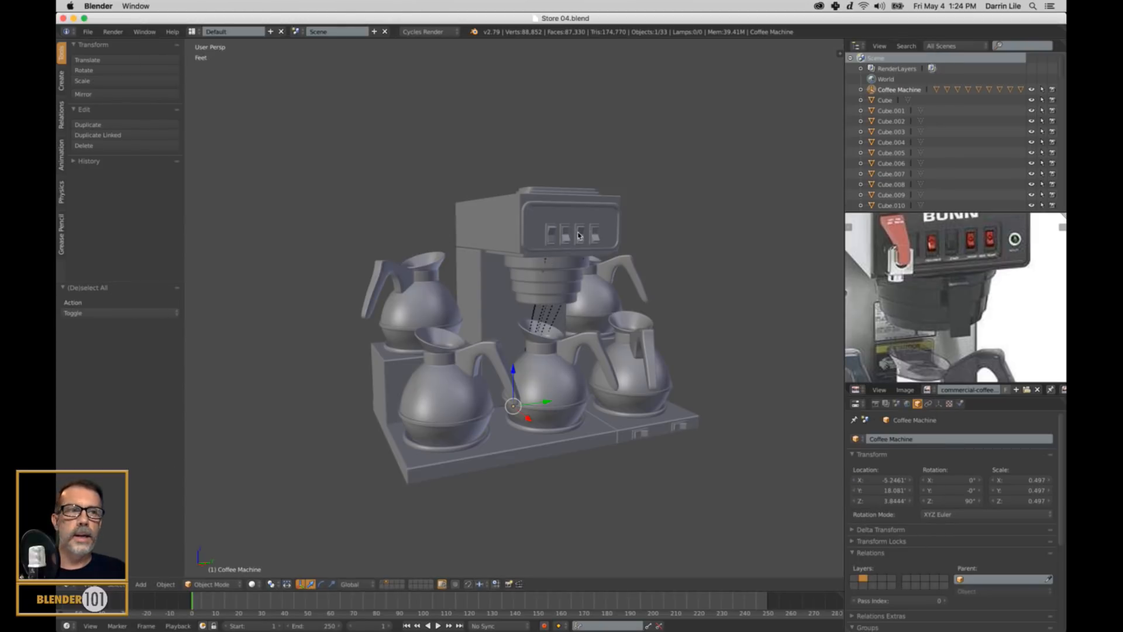
mouse_move(506, 619)
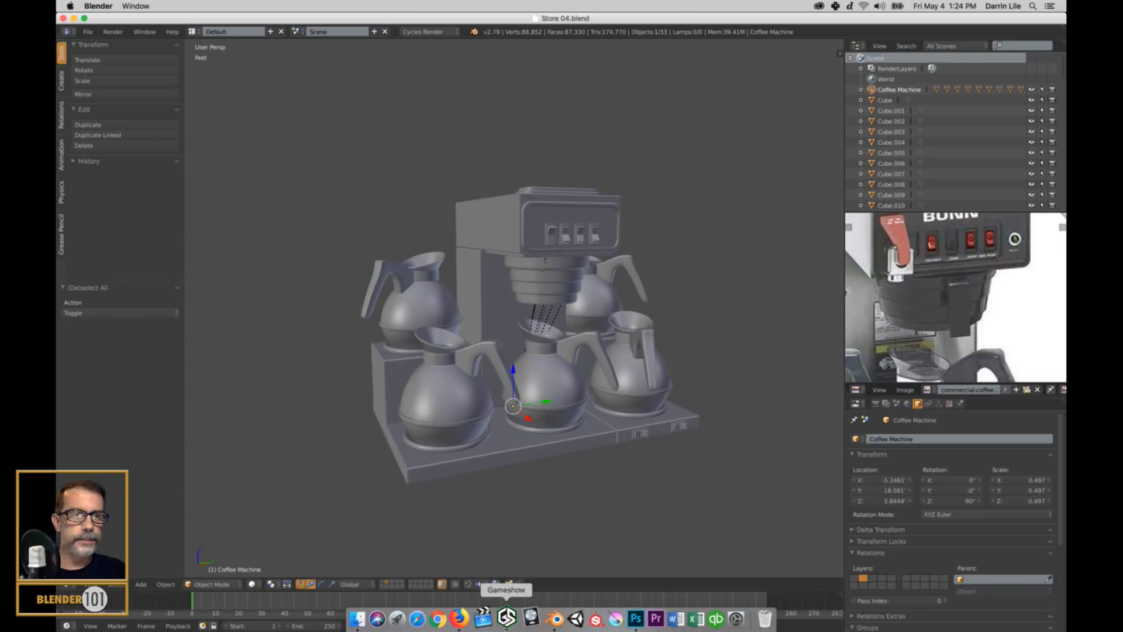
left_click(467, 618)
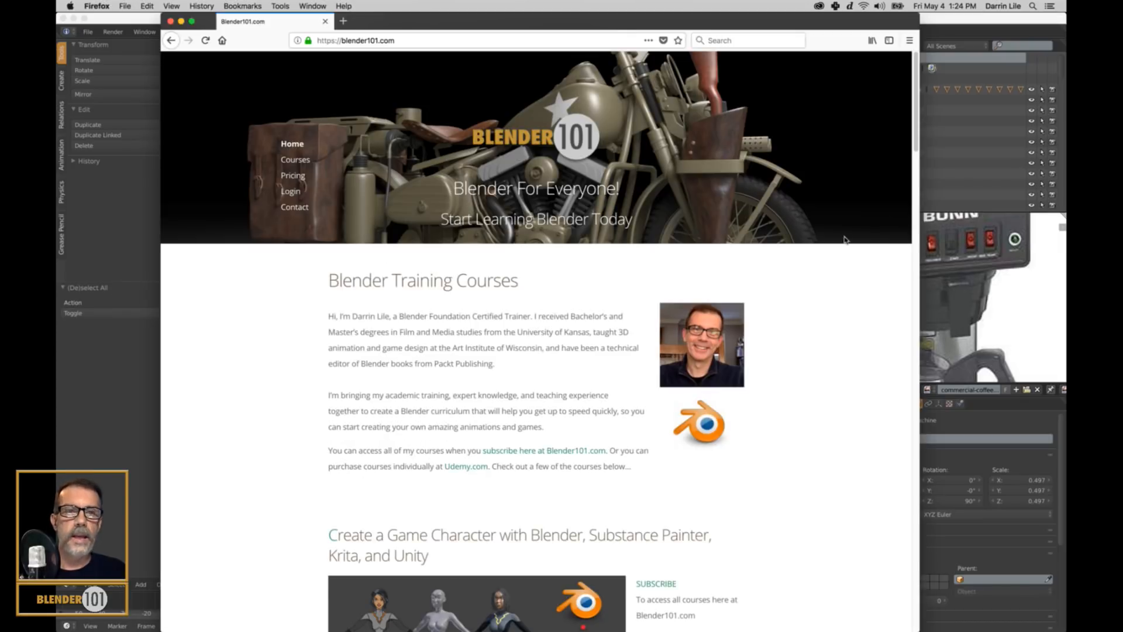
scroll(913, 140, "down", 5)
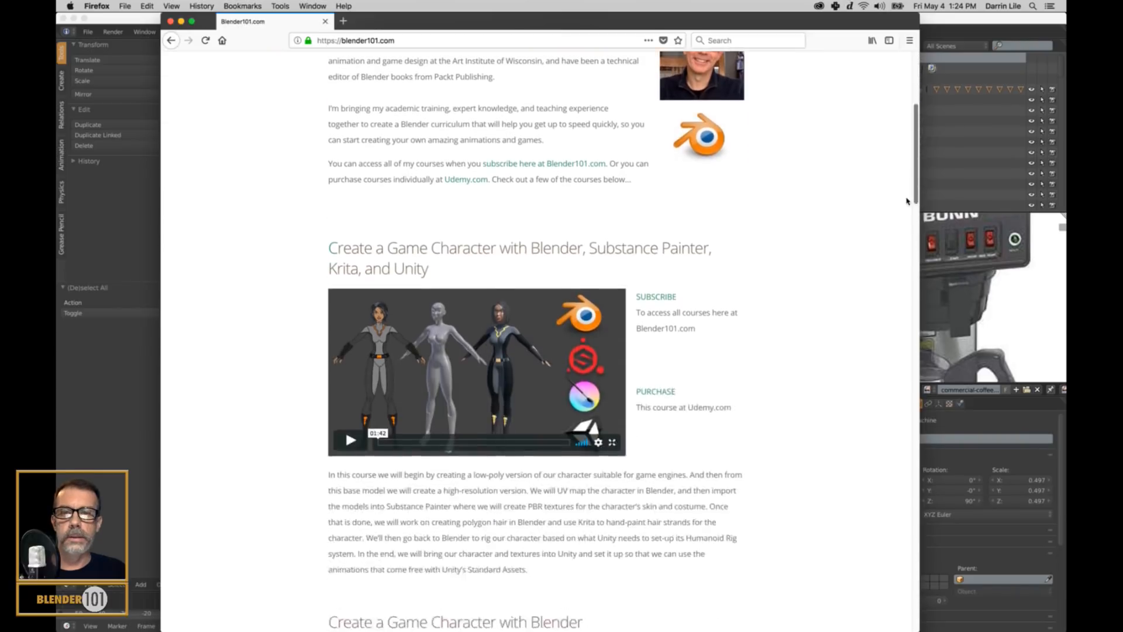
scroll(900, 234, "down", 7)
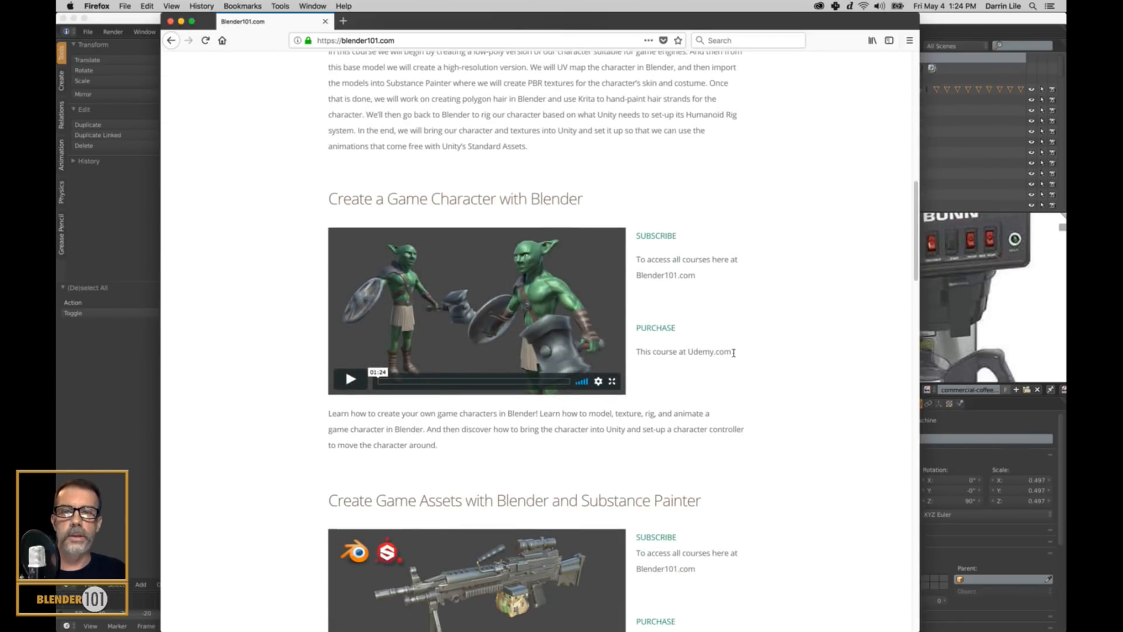
scroll(910, 252, "up", 2)
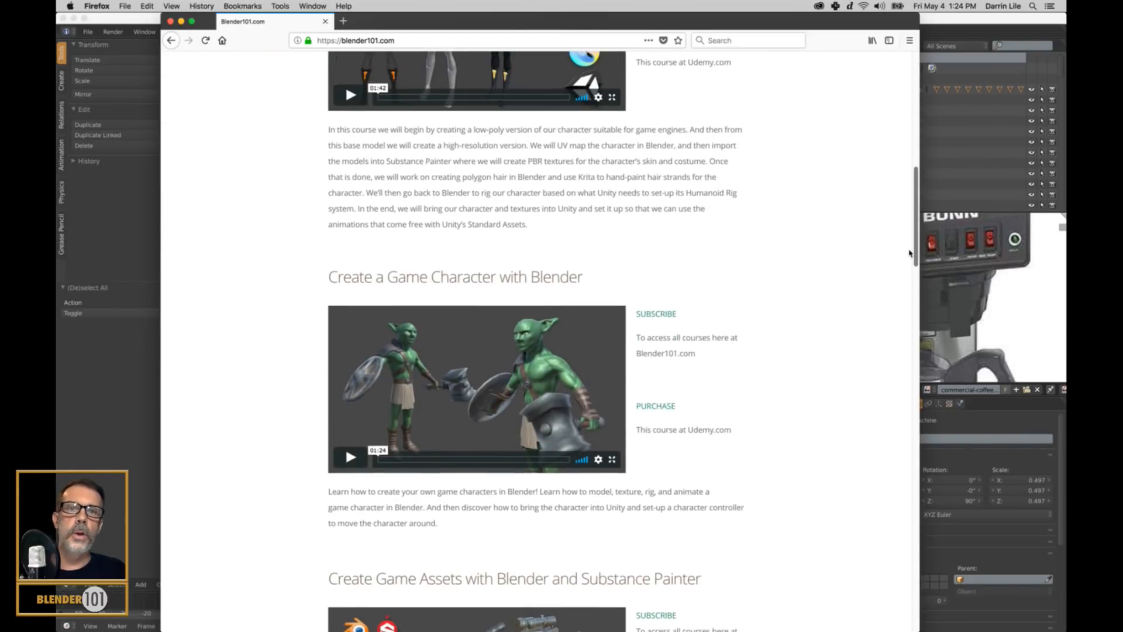
left_click_drag(916, 252, 916, 122)
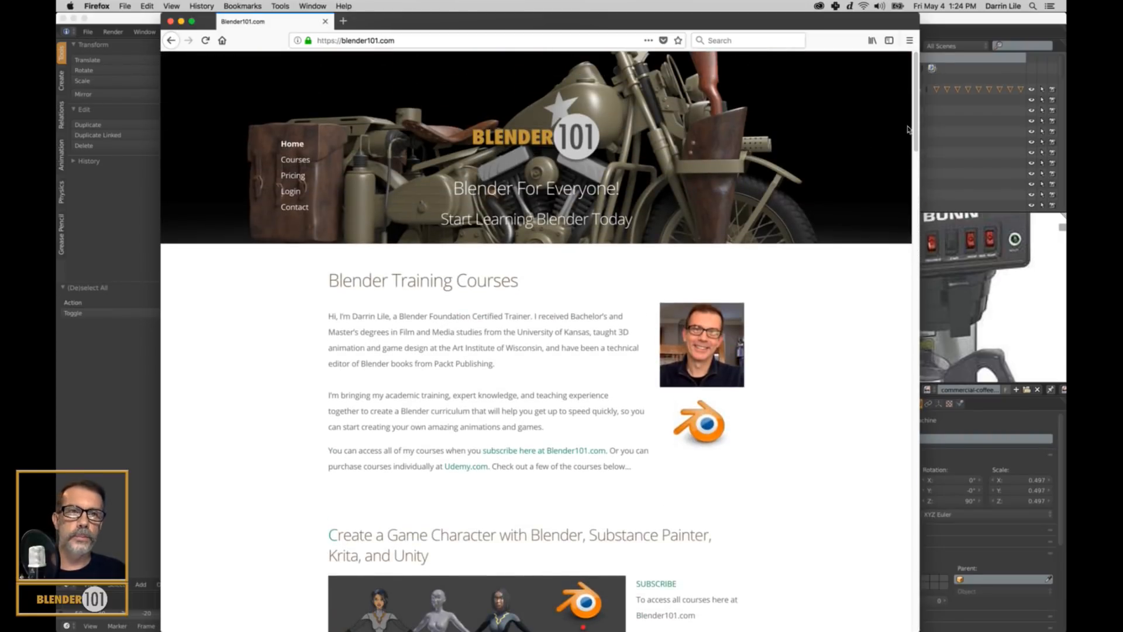
mouse_move(917, 135)
left_mouse_down()
mouse_move(895, 266)
mouse_move(918, 533)
mouse_move(923, 187)
mouse_move(918, 243)
mouse_move(916, 213)
left_mouse_up()
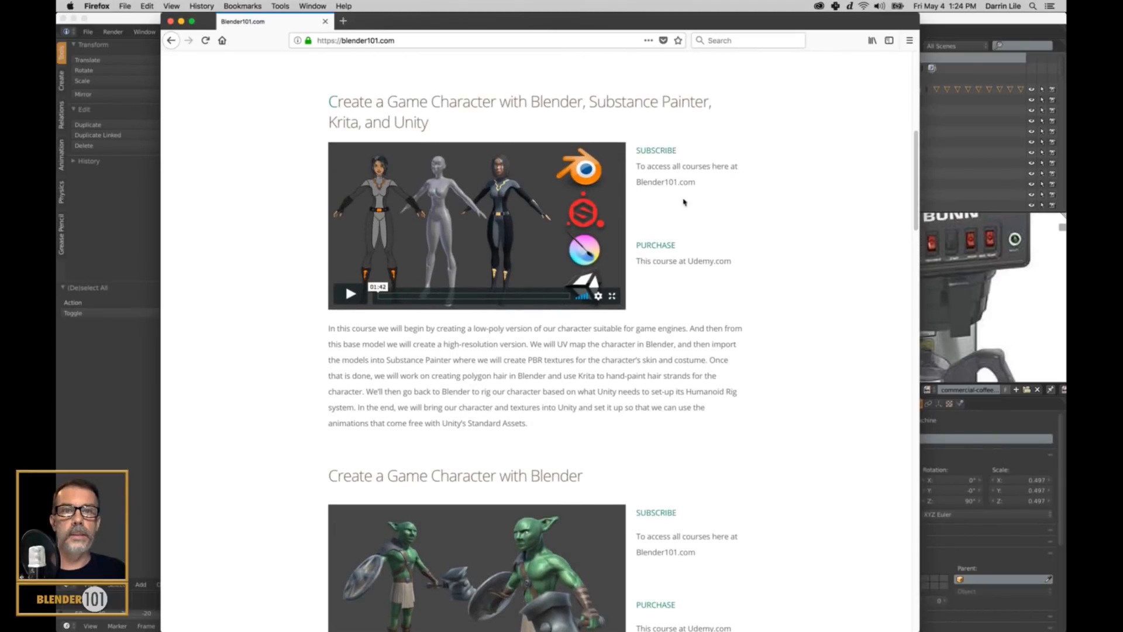
Step: Open the Udemy purchase page of the course on creating a game character with Blender, Substance Painter, Krita, and Unity and review its details
left_click(656, 245)
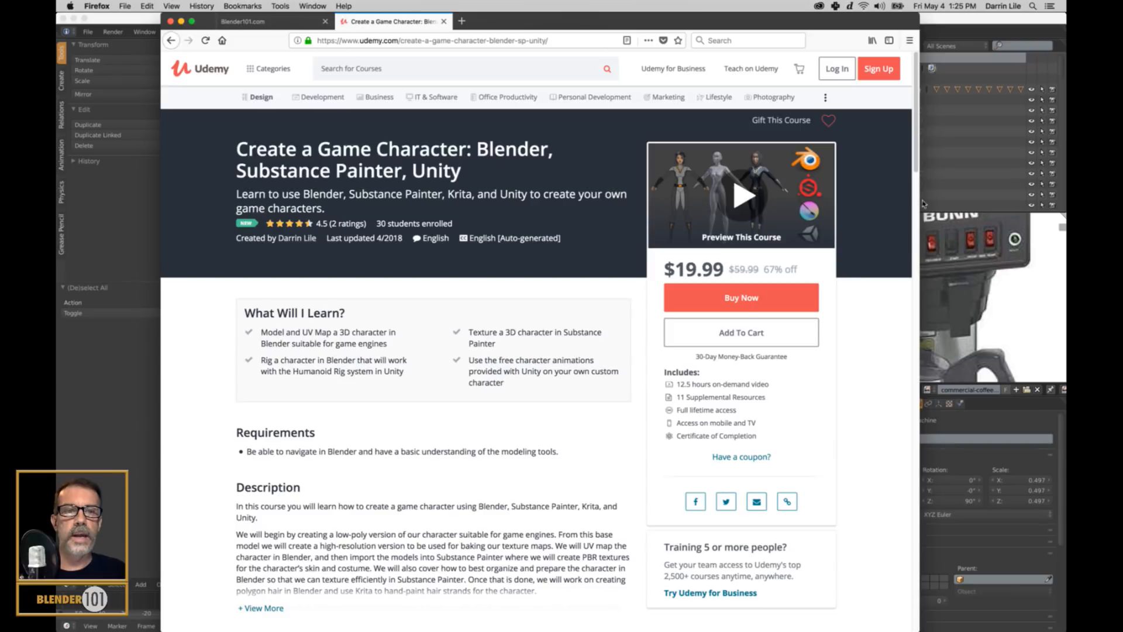
scroll(918, 148, "down", 1)
scroll(917, 147, "down", 5)
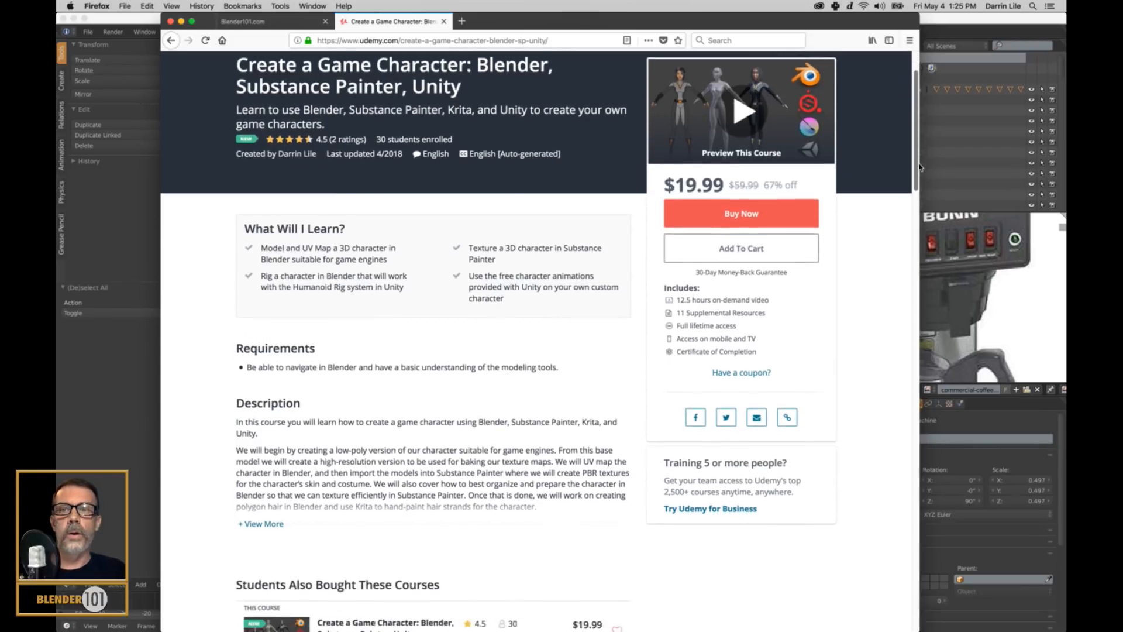
scroll(918, 147, "up", 5)
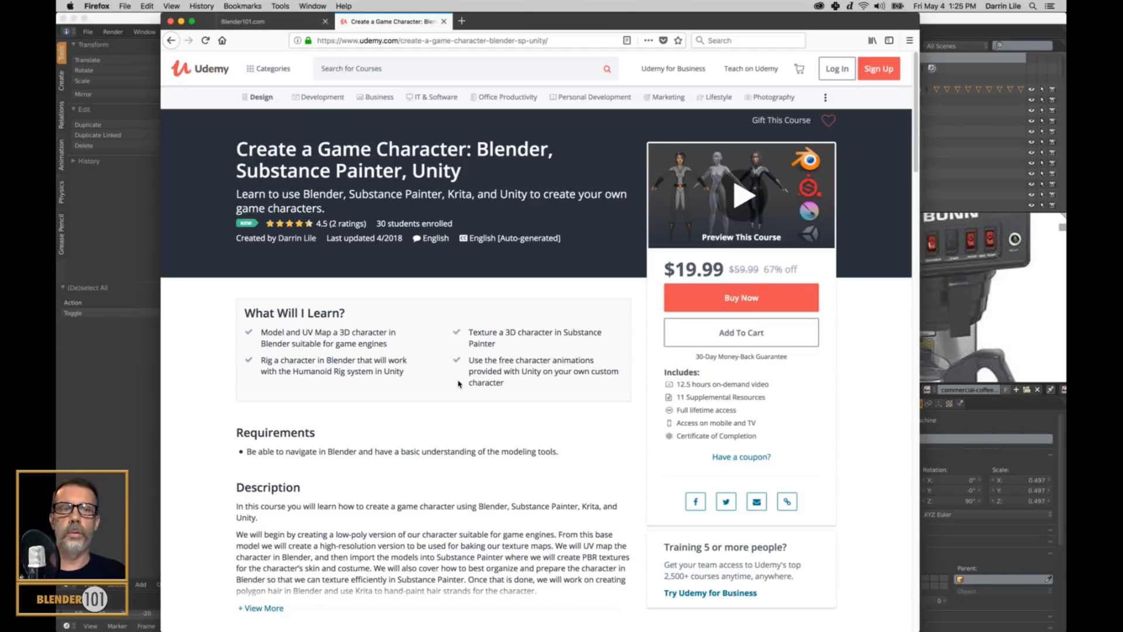
left_click(275, 17)
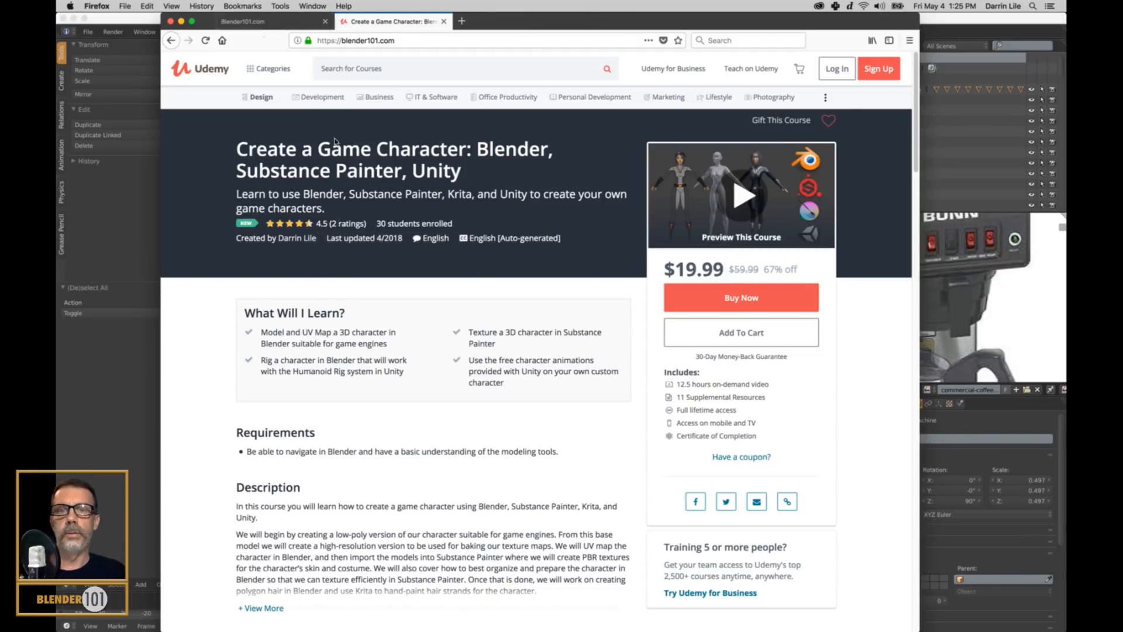
scroll(435, 111, "up", 10)
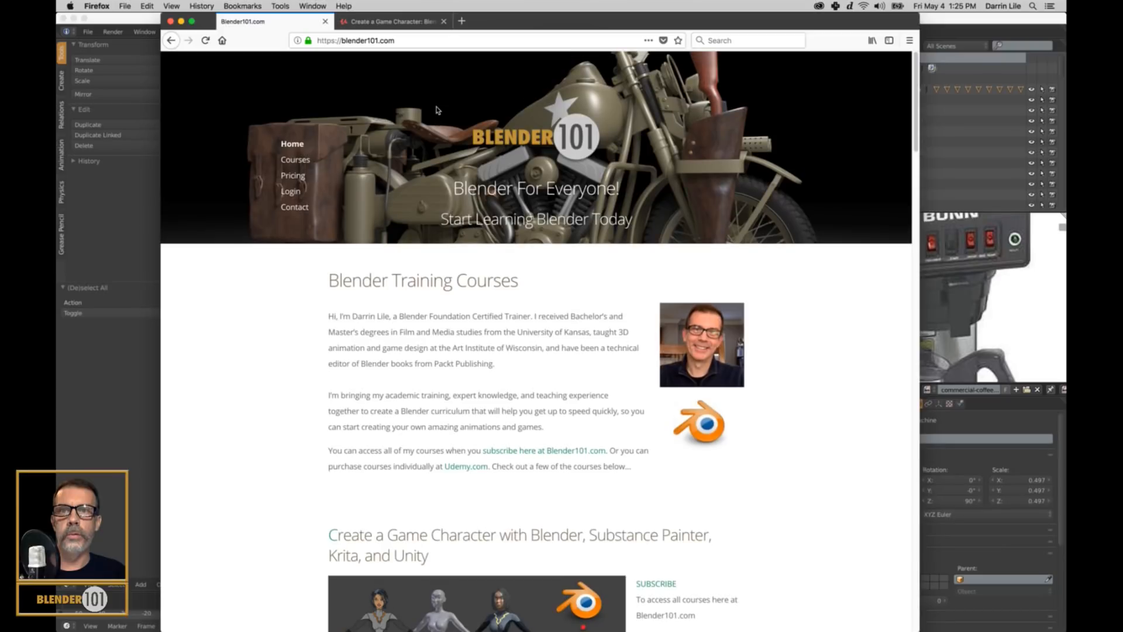
left_click(409, 22)
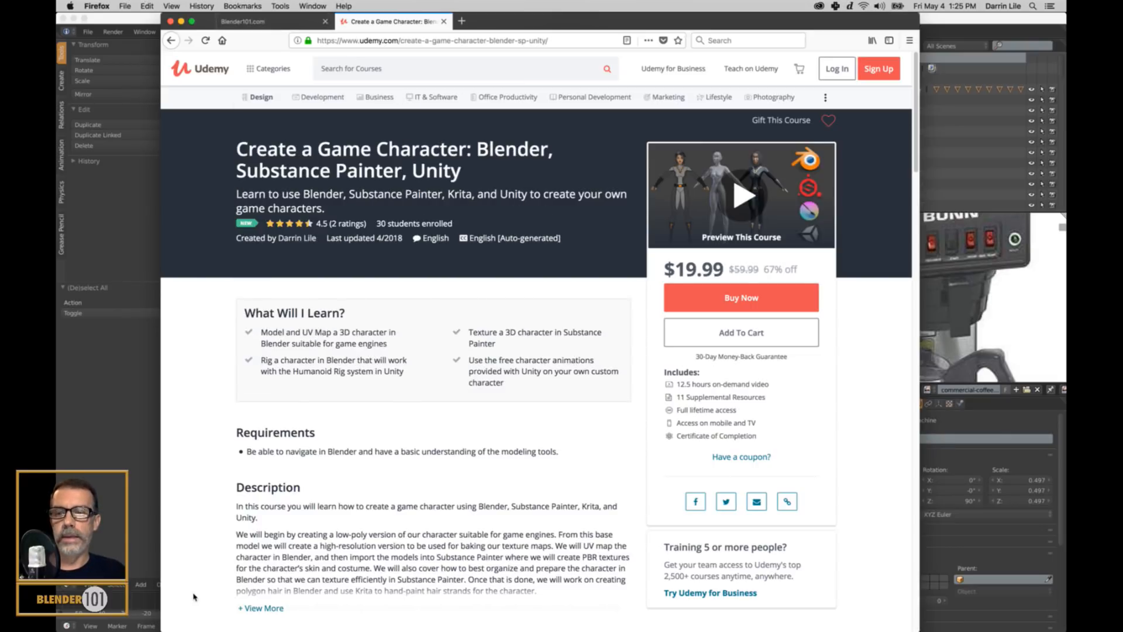
mouse_move(170, 629)
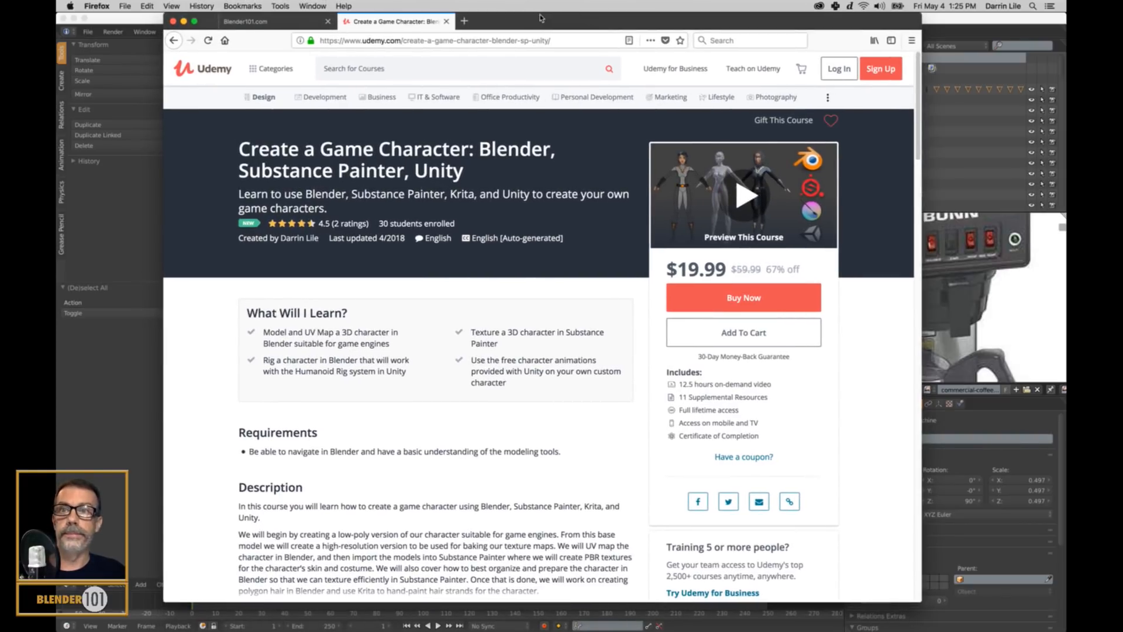
Step: Return to the Blender101 home page and review the subscribe and purchase options of the game character and game assets courses
left_click(275, 21)
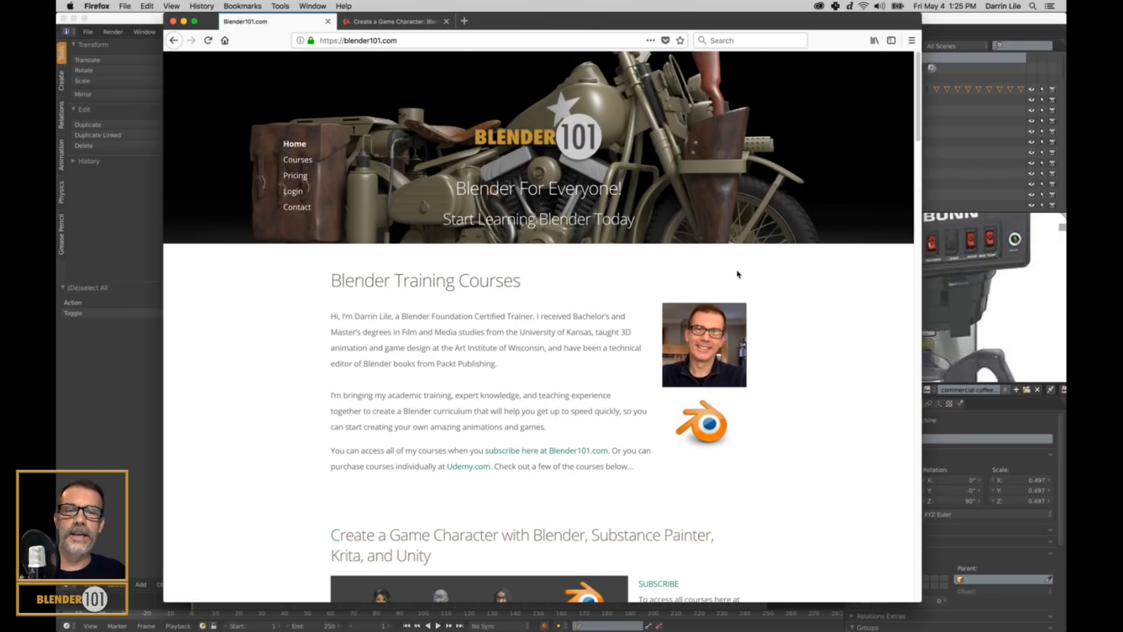
scroll(740, 310, "down", 2)
scroll(739, 310, "down", 7)
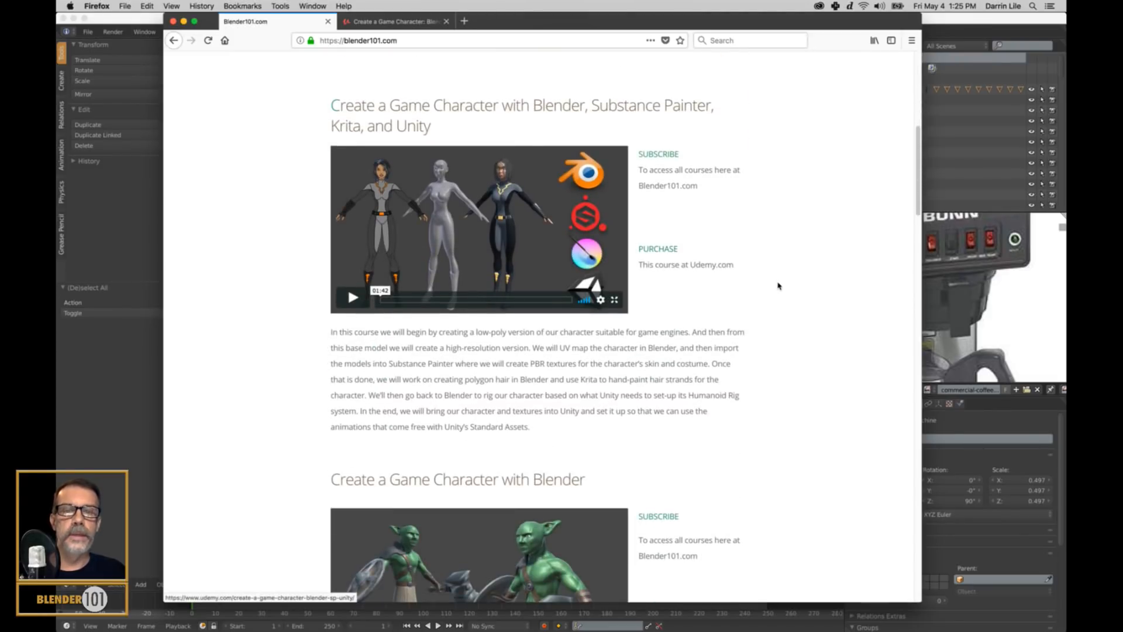
scroll(731, 275, "down", 4)
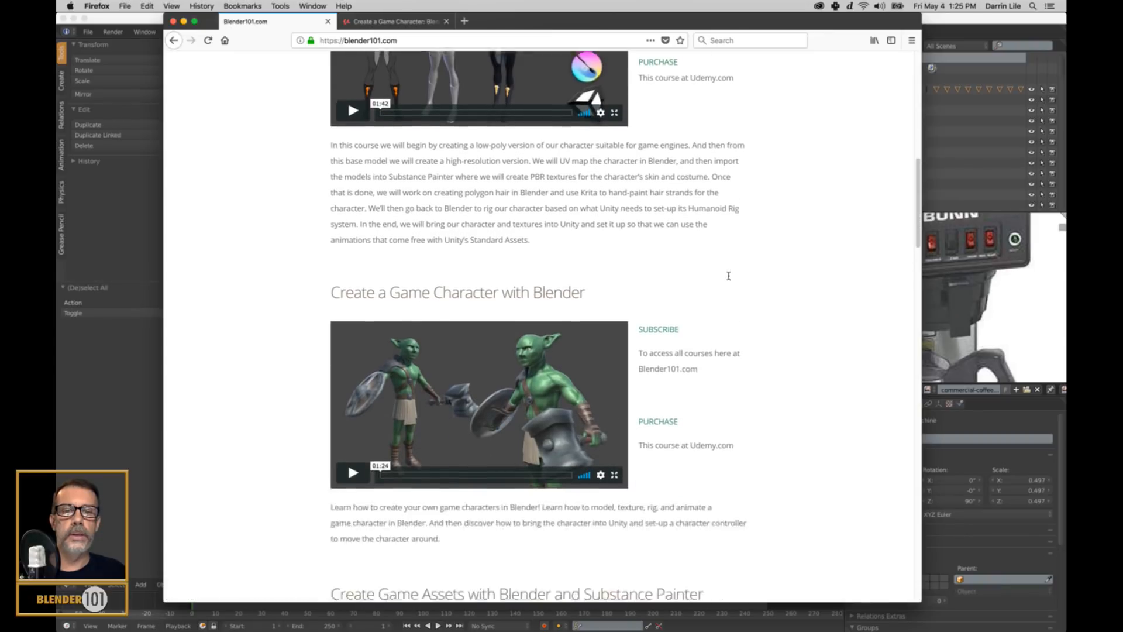
scroll(729, 276, "down", 2)
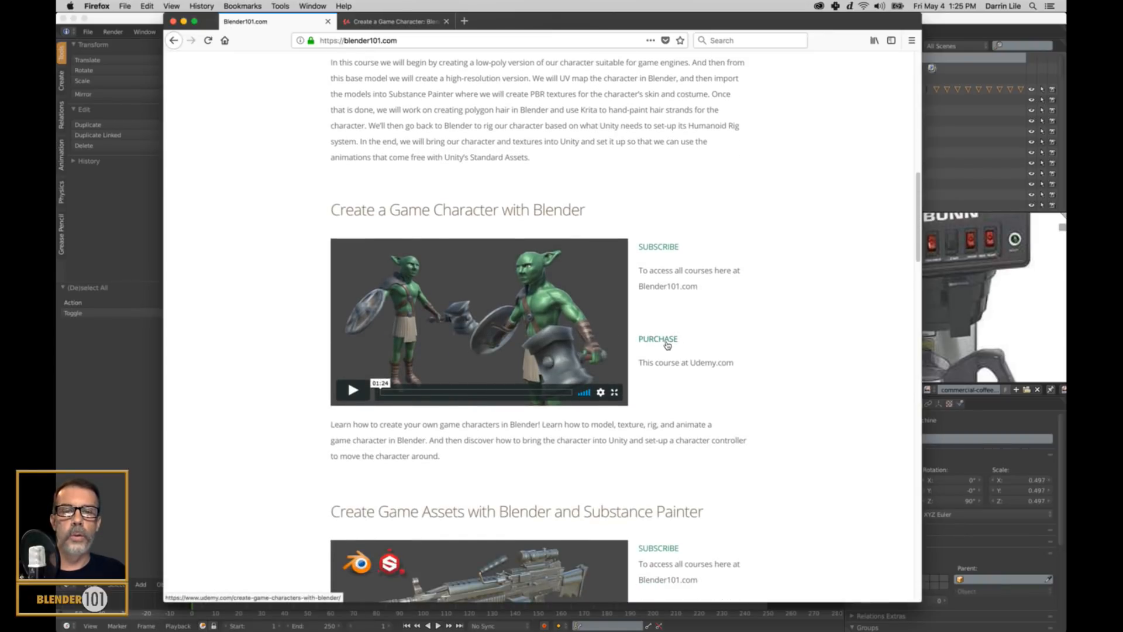
scroll(708, 449, "down", 3)
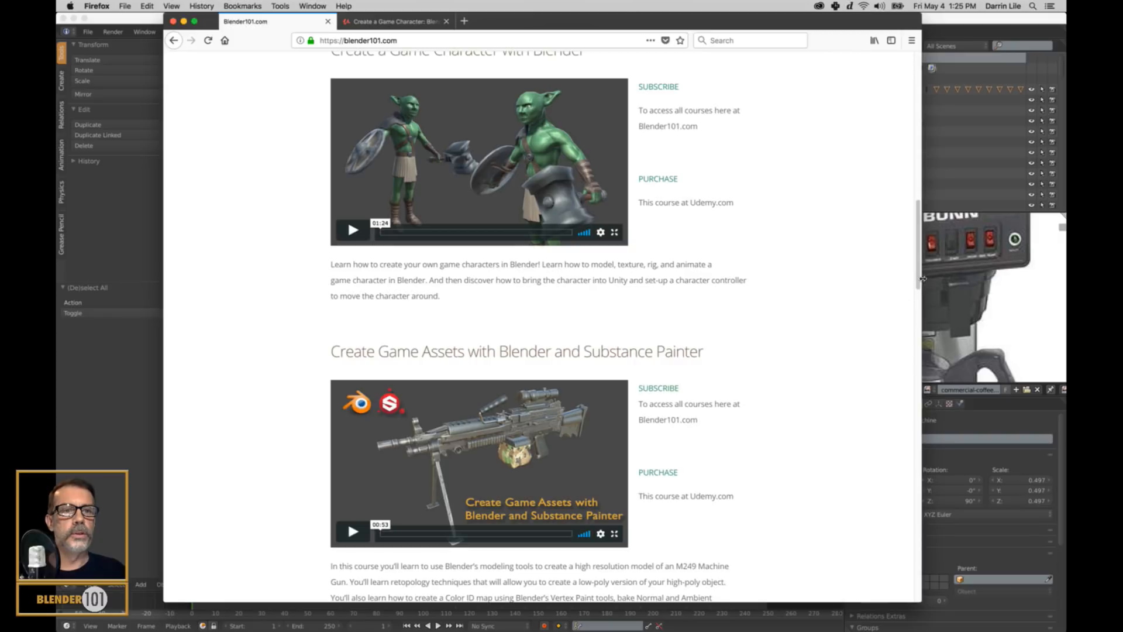
left_click_drag(919, 278, 920, 35)
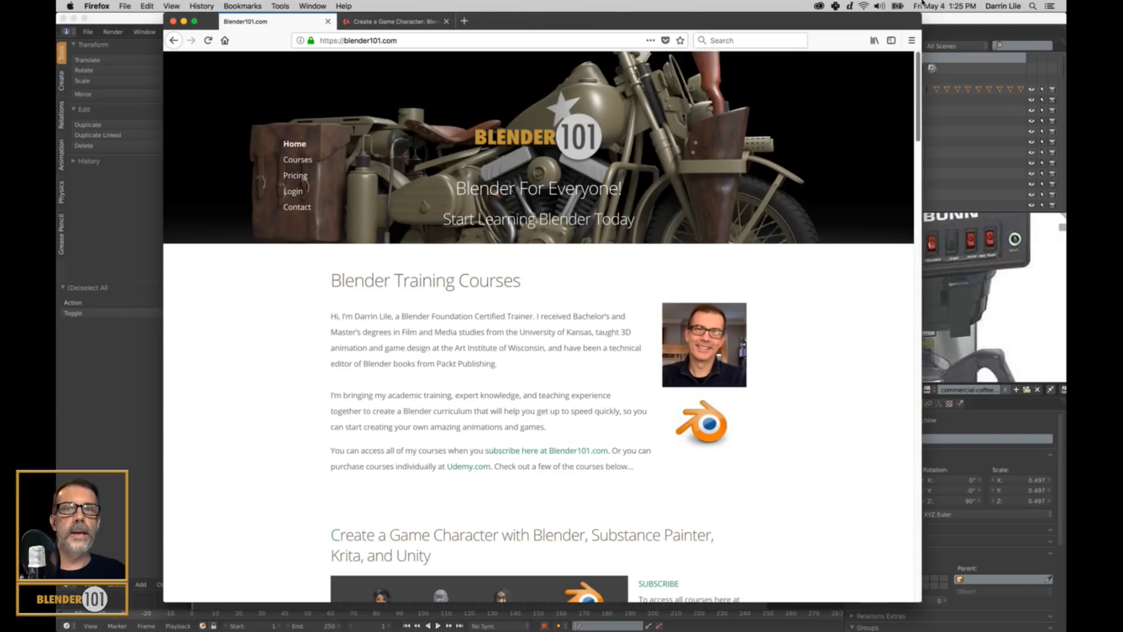
Step: Switch back to Blender and select the stepped brew basket beneath the coffee machine's head
left_click(119, 20)
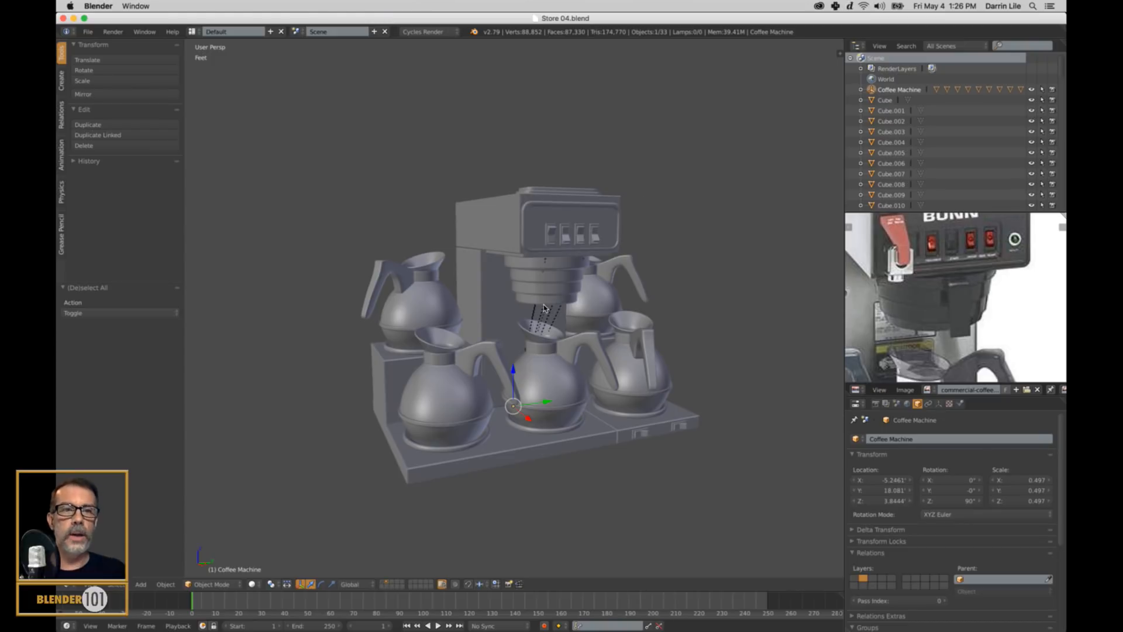
scroll(948, 324, "down", 5)
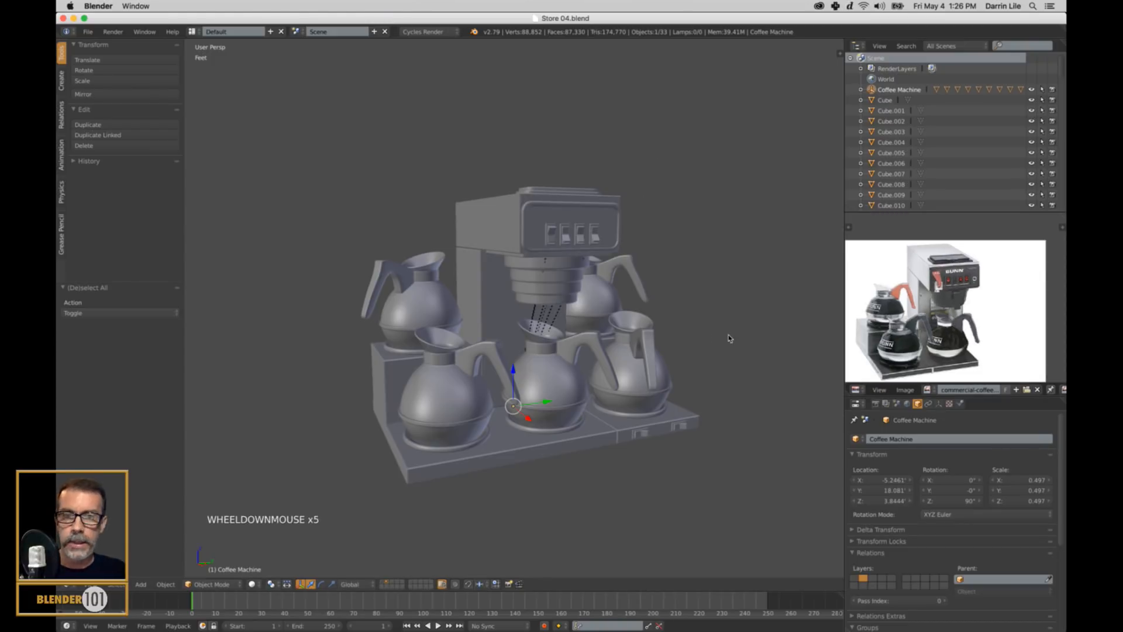
middle_click_drag(730, 338, 664, 320, "shift")
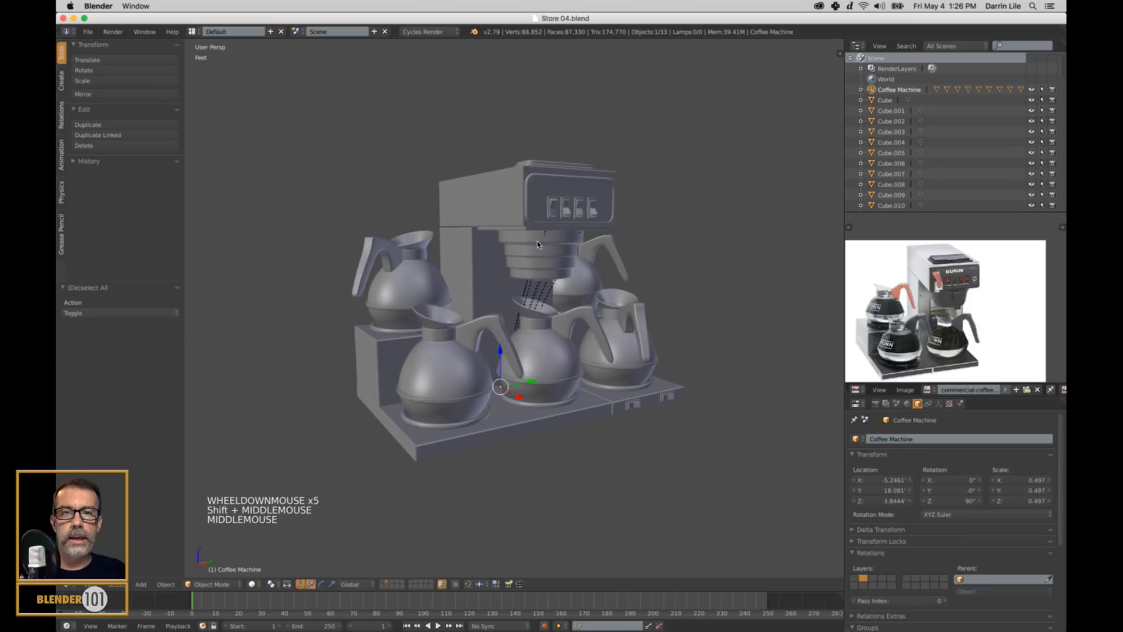
right_click(553, 244)
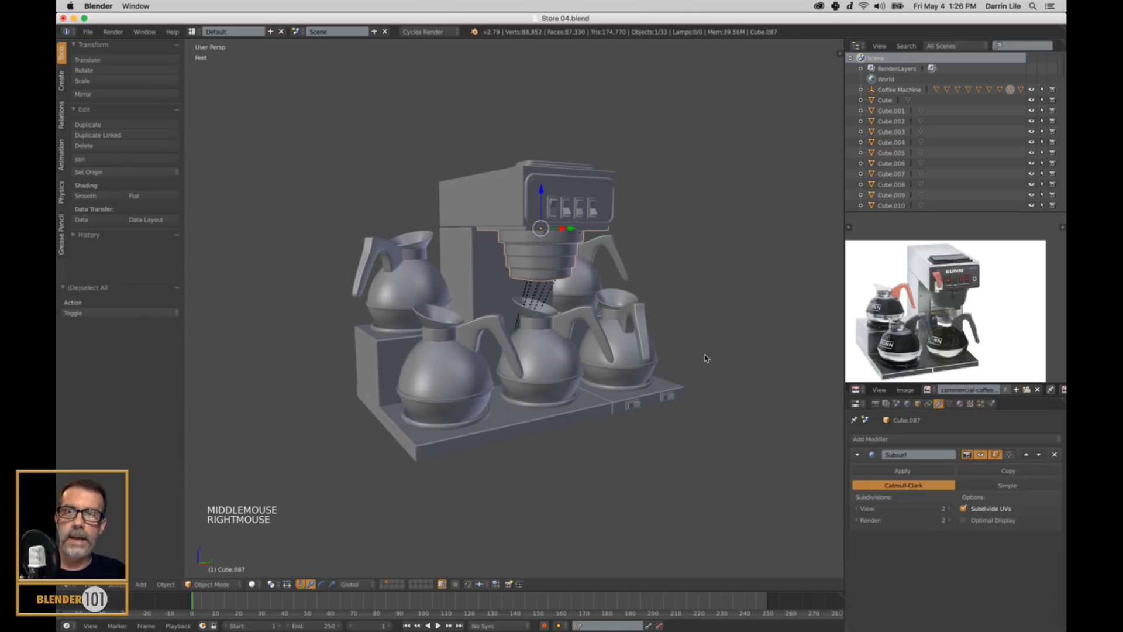
scroll(687, 338, "up", 1)
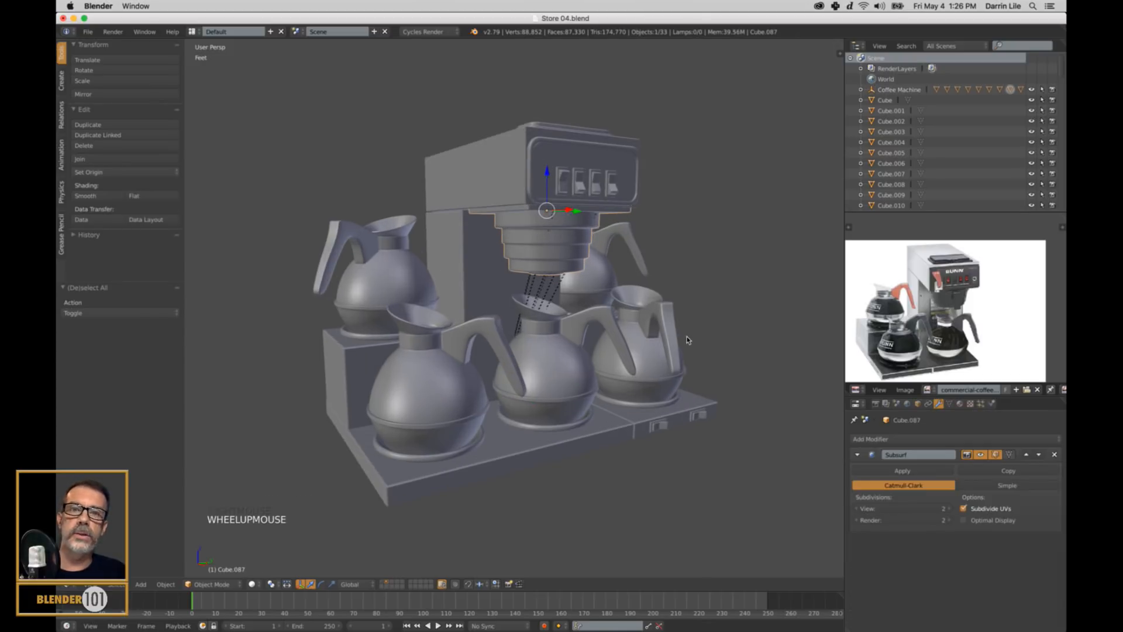
middle_click_drag(704, 286, 681, 323, "shift")
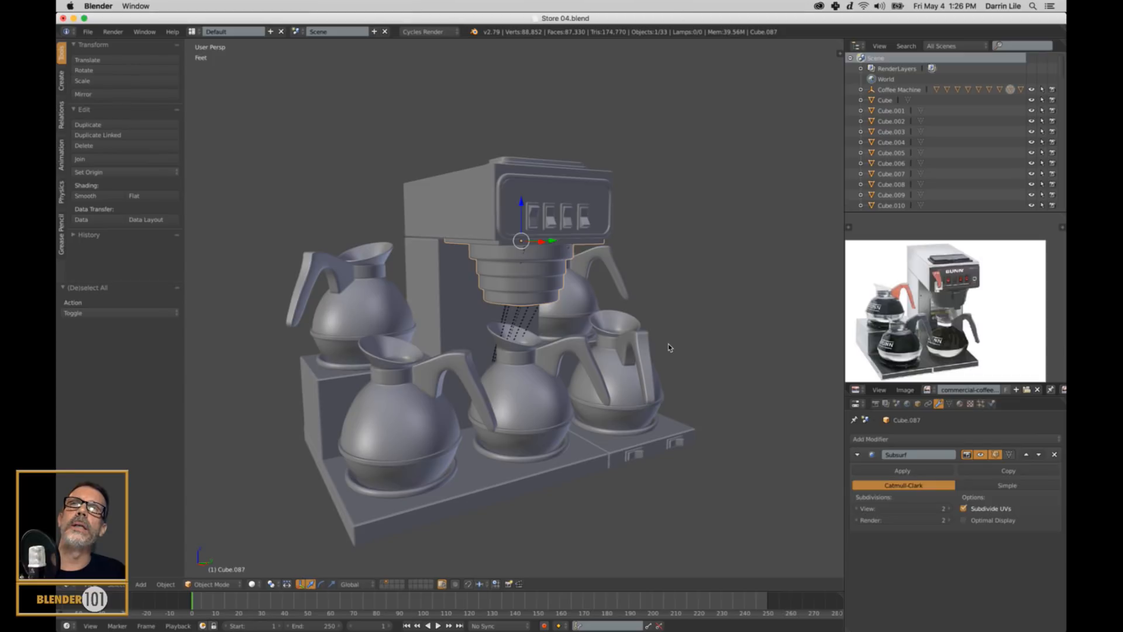
scroll(669, 348, "up", 3)
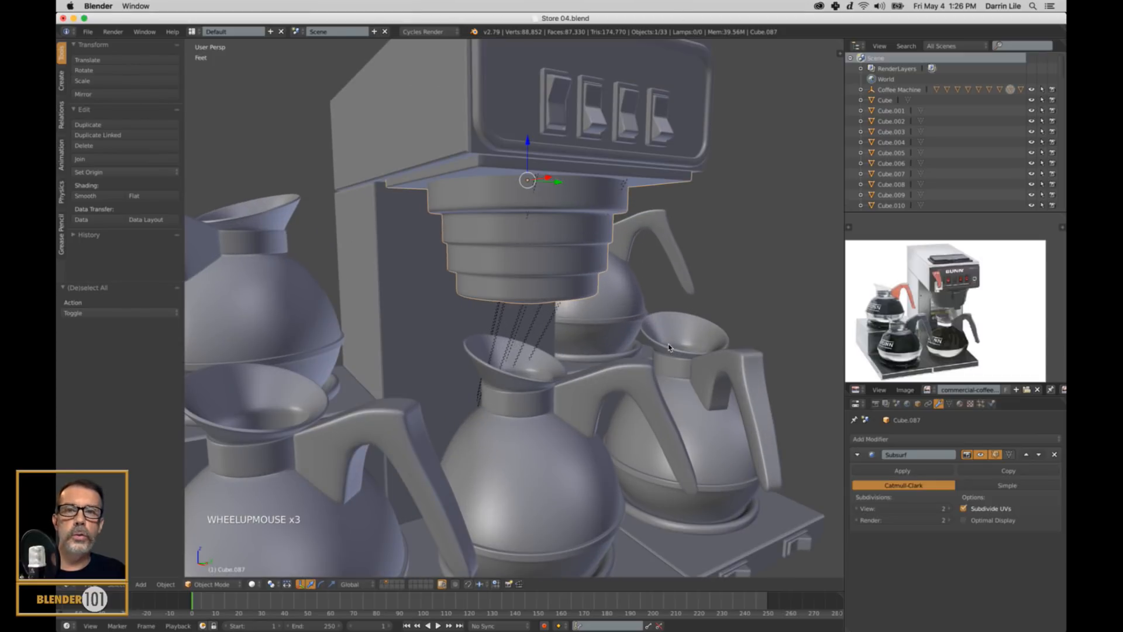
middle_click_drag(686, 307, 656, 330, "shift")
scroll(673, 354, "down", 1)
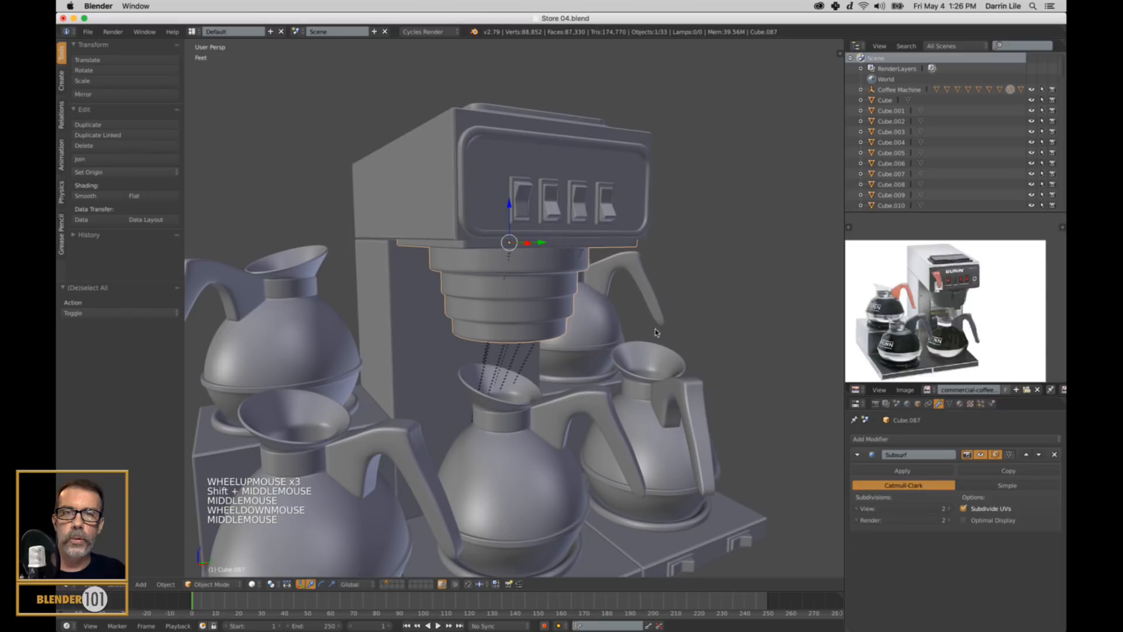
right_click(542, 264)
right_click(543, 265)
Step: Select a front edge on the brew basket's upper tier in Edit Mode, snap the 3D cursor to it, and return to Object Mode
key("Tab")
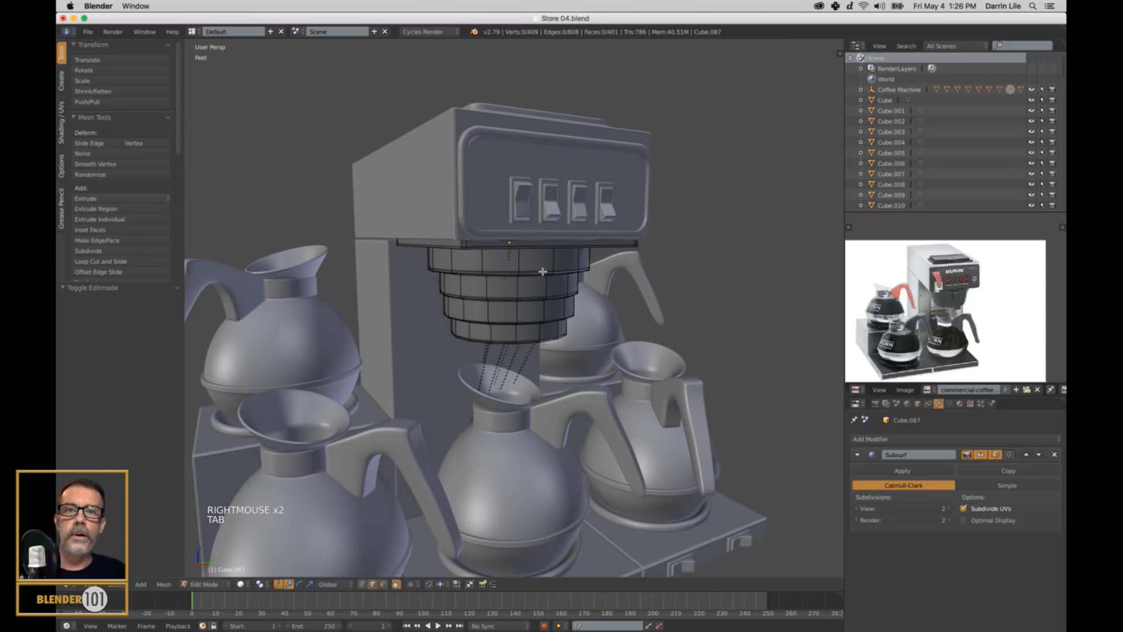
key("ctrl+Tab")
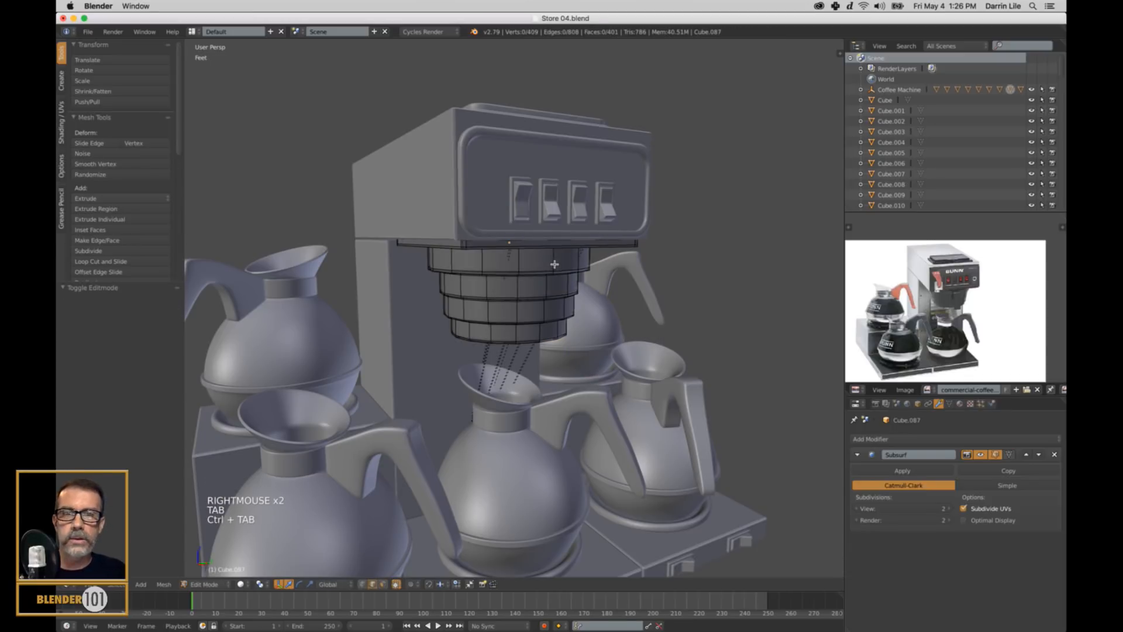
right_click(555, 264)
middle_click_drag(553, 320, 567, 320)
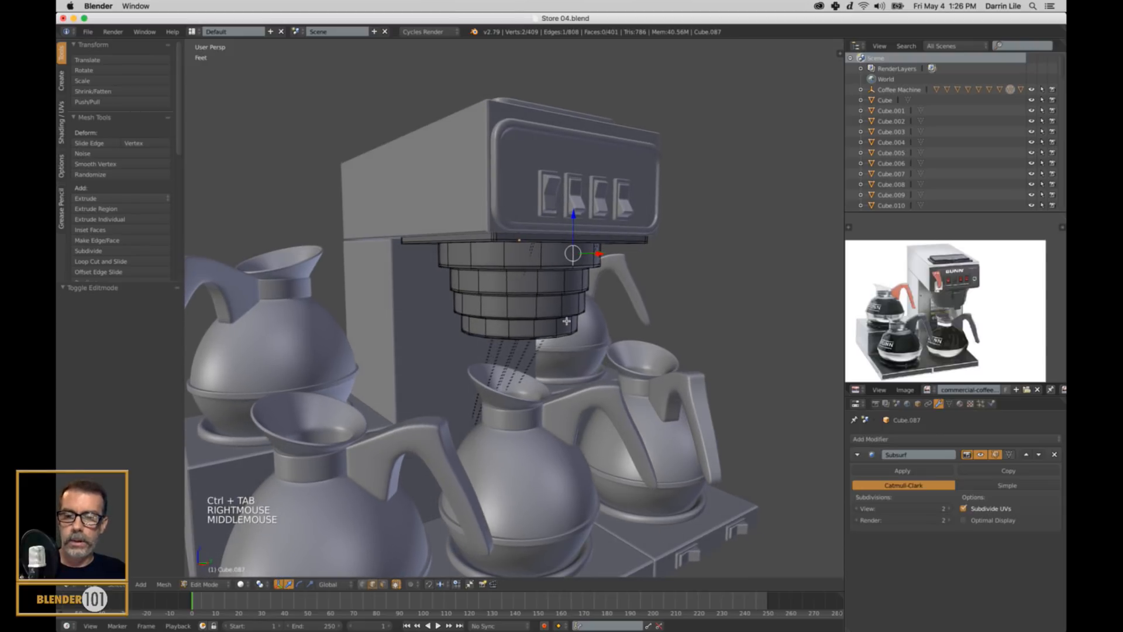
key("shift+s")
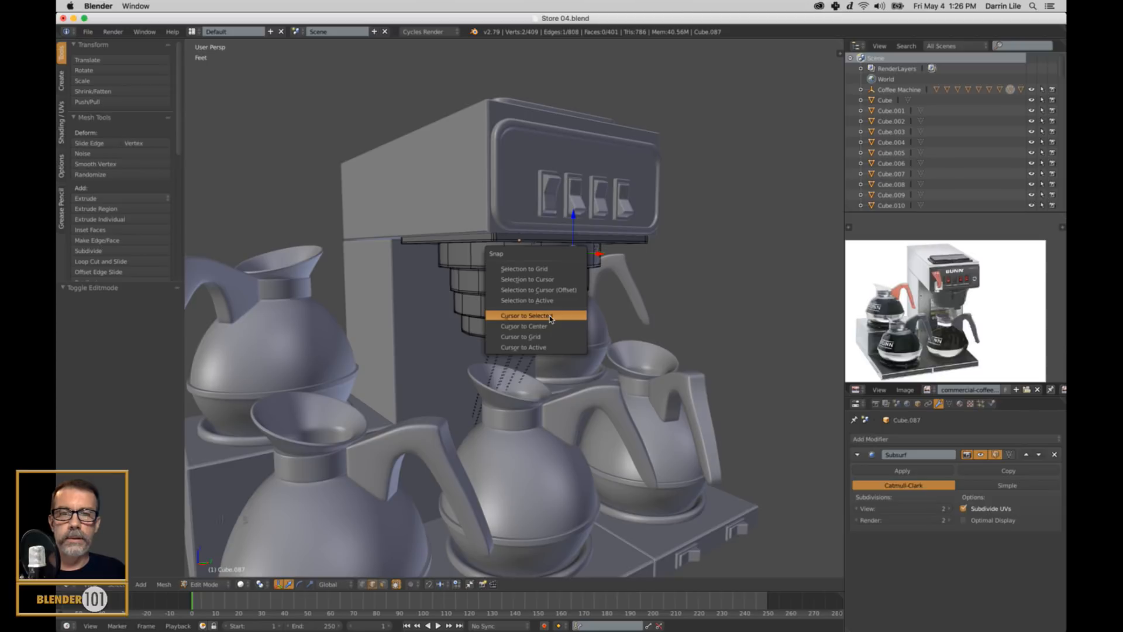
left_click(548, 316)
key("a")
key("Tab")
scroll(623, 331, "down", 1)
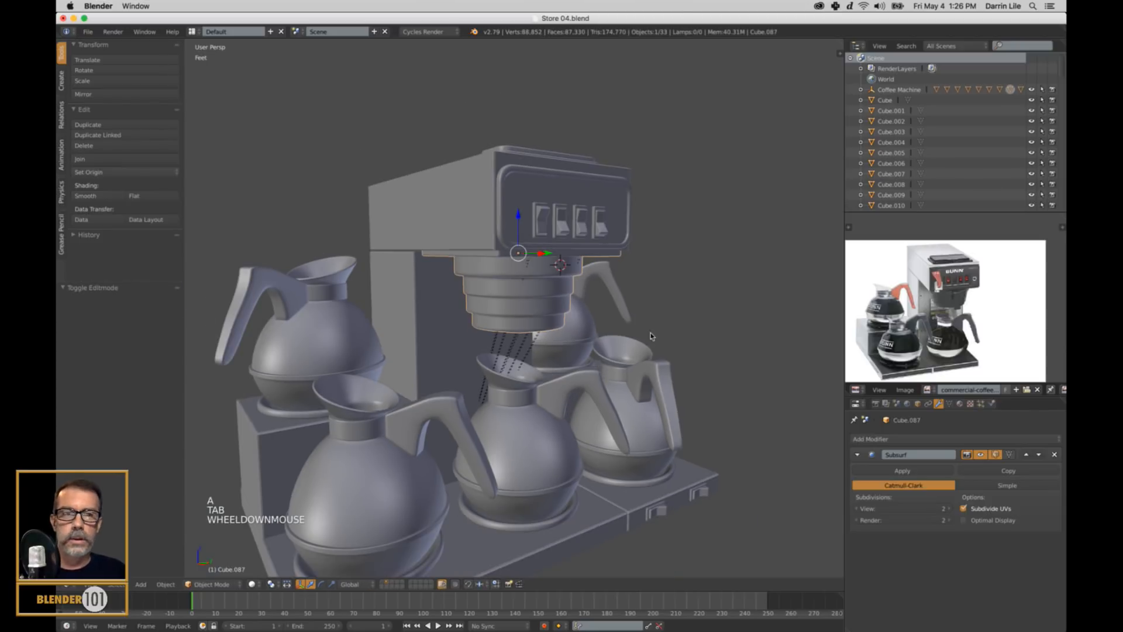
scroll(951, 284, "up", 6)
middle_click_drag(950, 284, 975, 300)
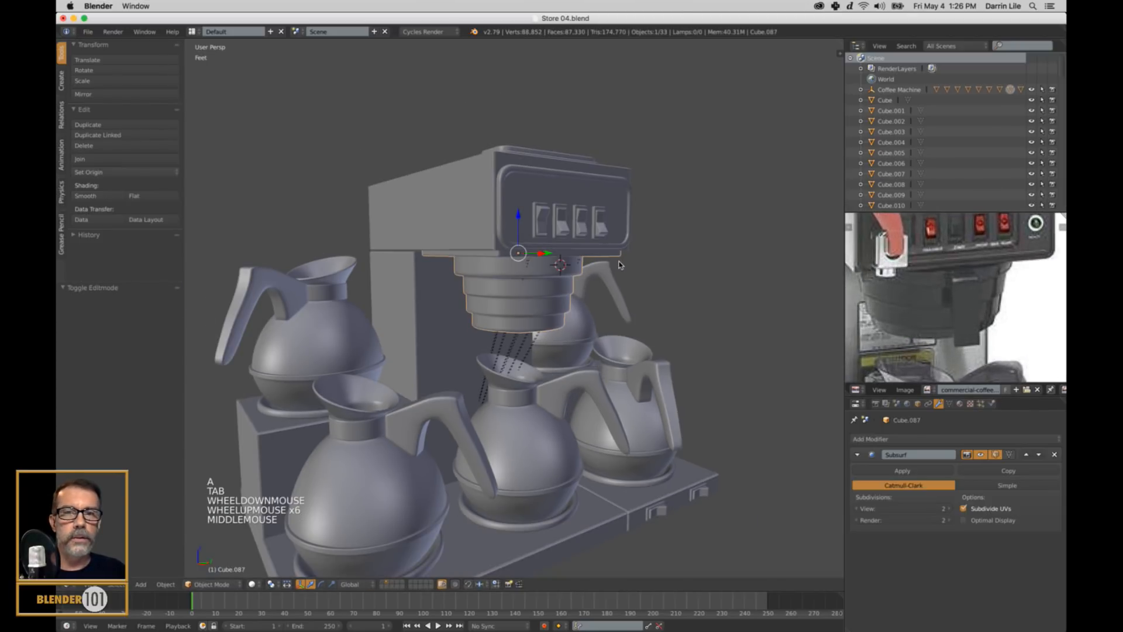
middle_click_drag(623, 274, 625, 296, "shift")
scroll(624, 287, "up", 2)
key("shift+a")
mouse_move(625, 293)
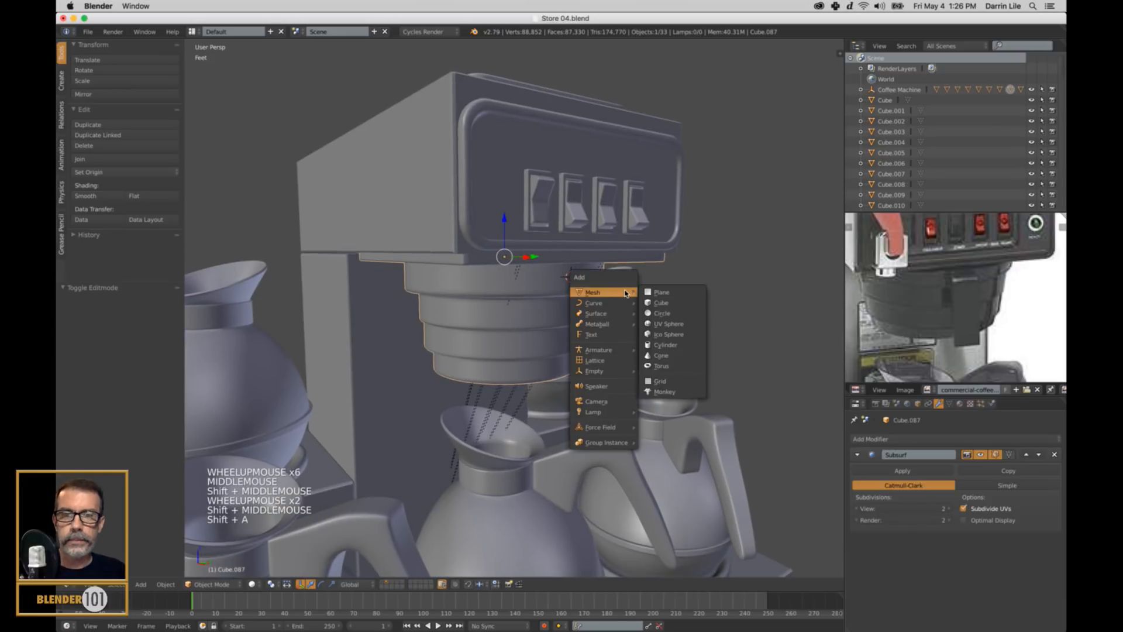
left_click(665, 293)
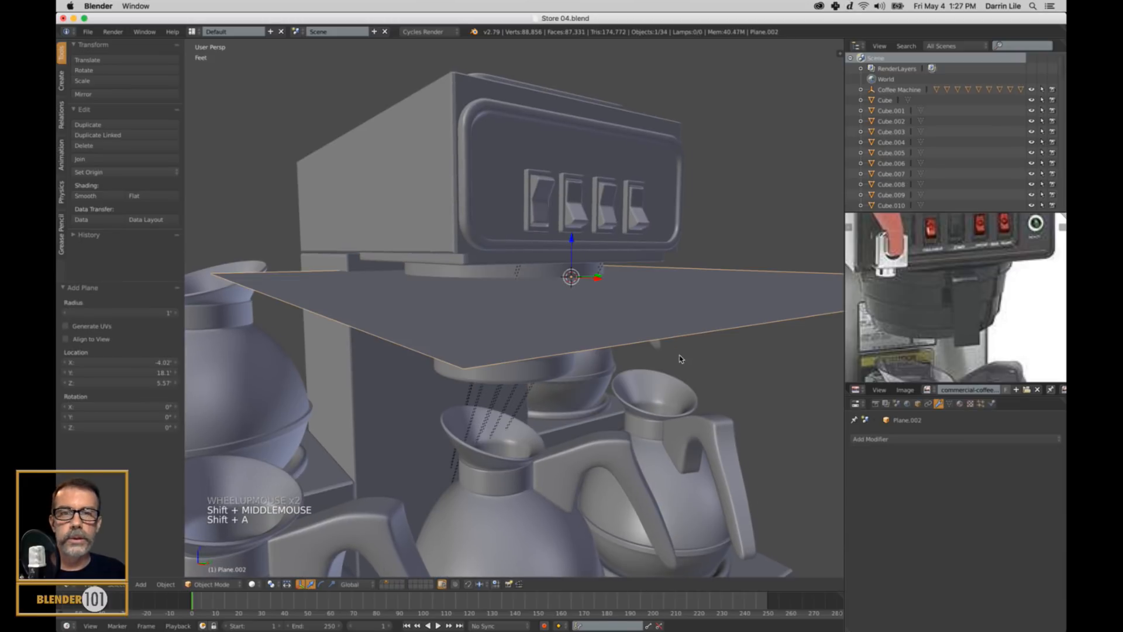
key("super+z")
Step: Add a cube at the 3D cursor on the brew basket's front edge and scale it down uniformly to about 0.043
key("shift+a")
mouse_move(664, 378)
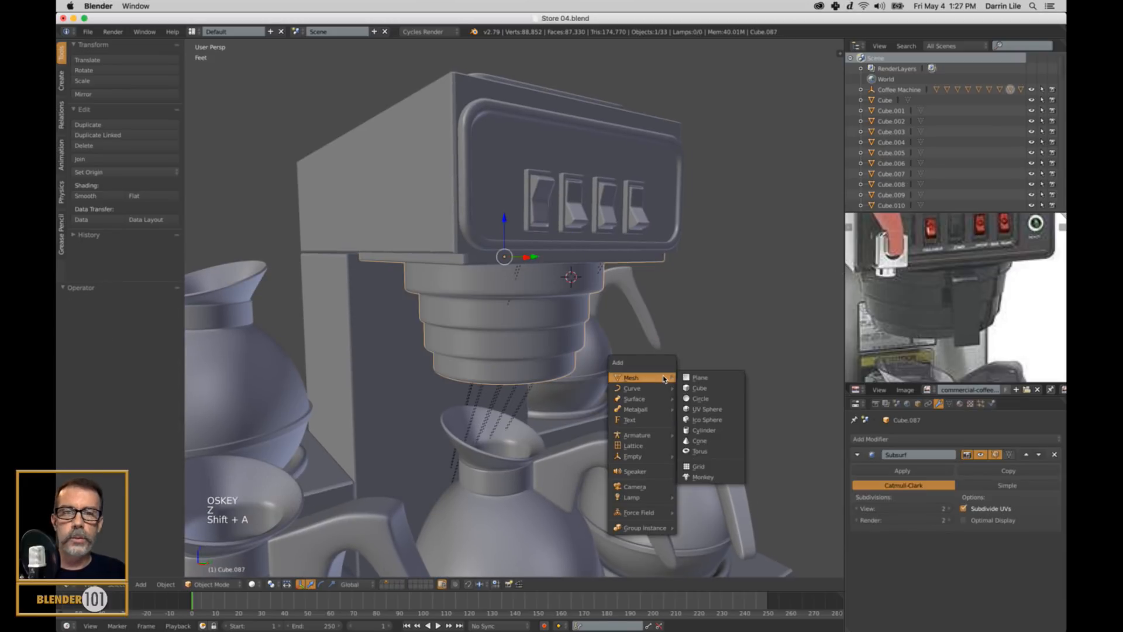
left_click(701, 387)
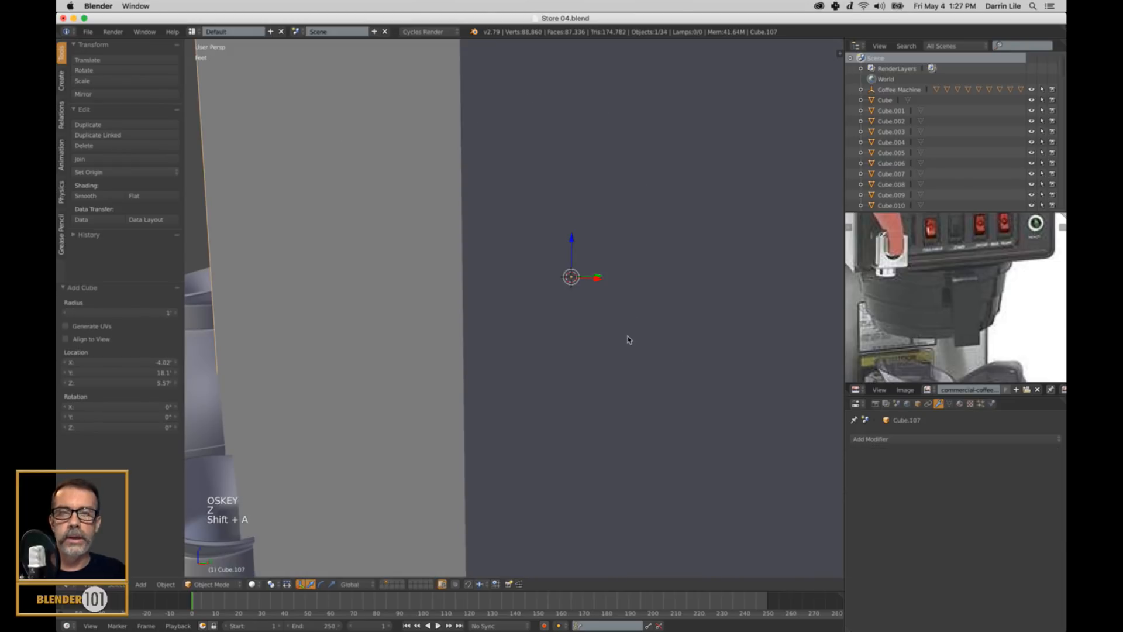
scroll(629, 340, "down", 4)
key("s")
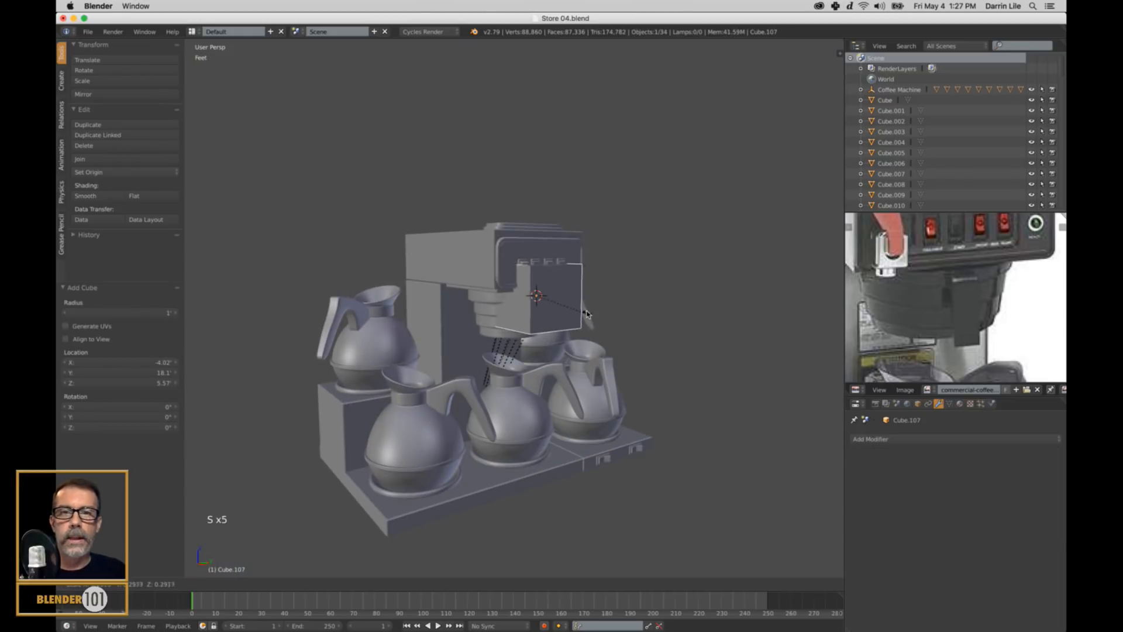
left_click(549, 290)
scroll(550, 291, "up", 2)
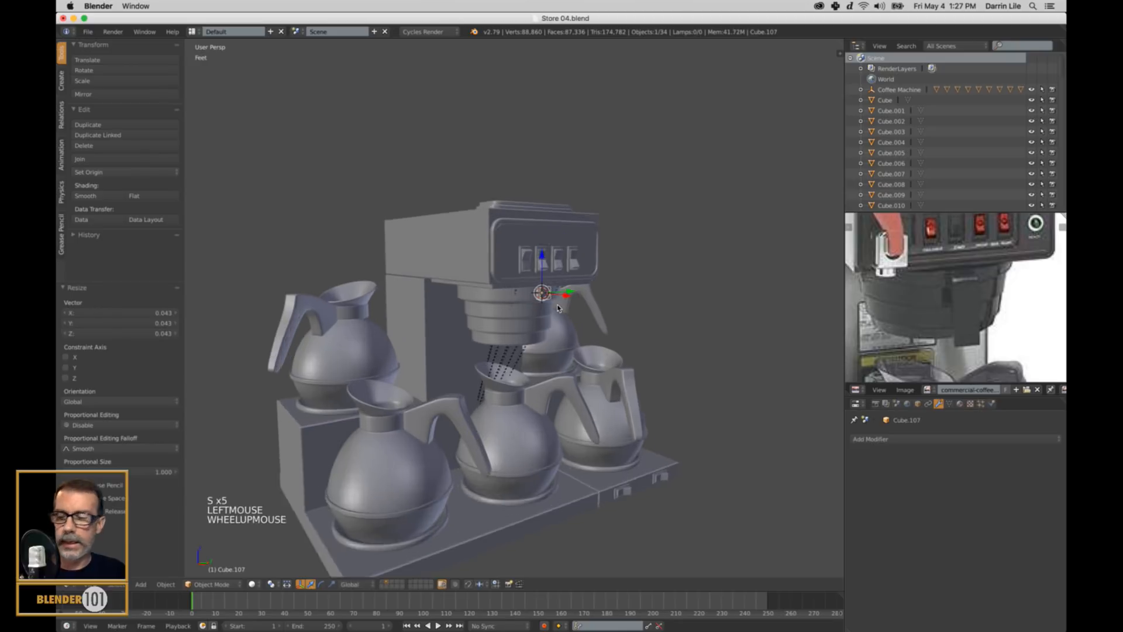
Step: Flatten the small cube in front of the brew basket by scaling it to about 0.607 along Z
key("KP_Decimal")
scroll(556, 309, "down", 9)
middle_click_drag(556, 309, 548, 322)
key("s")
key("s")
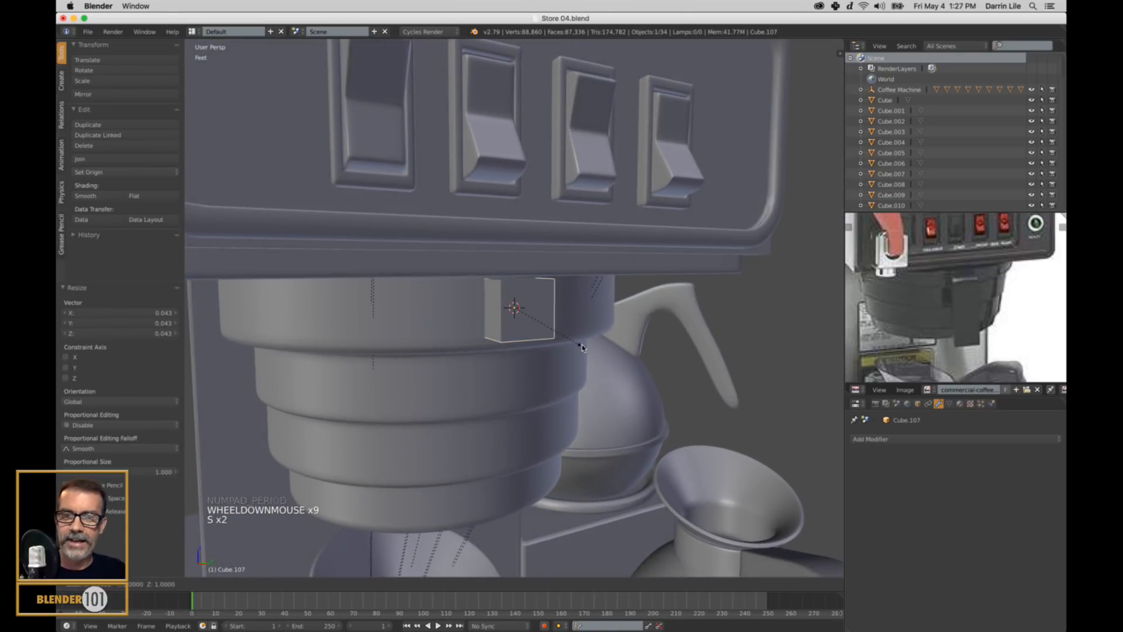
left_click(556, 331)
scroll(558, 335, "down", 2)
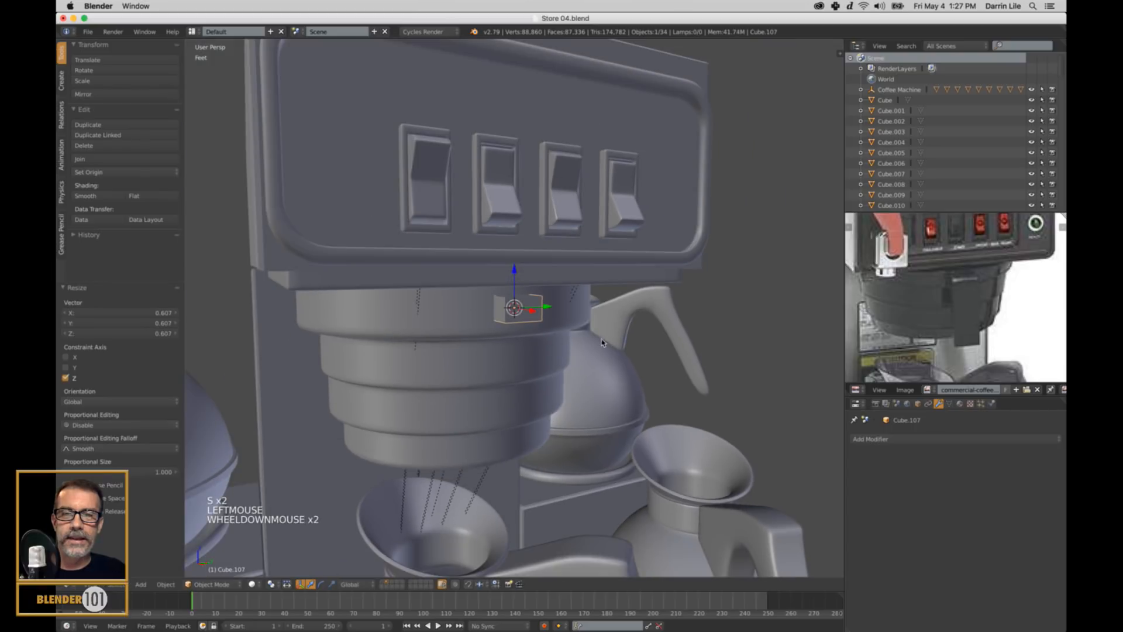
Step: Widen the small cube by scaling it to about 1.283 along Y
middle_click_drag(561, 337, 577, 346)
key("s")
key("s")
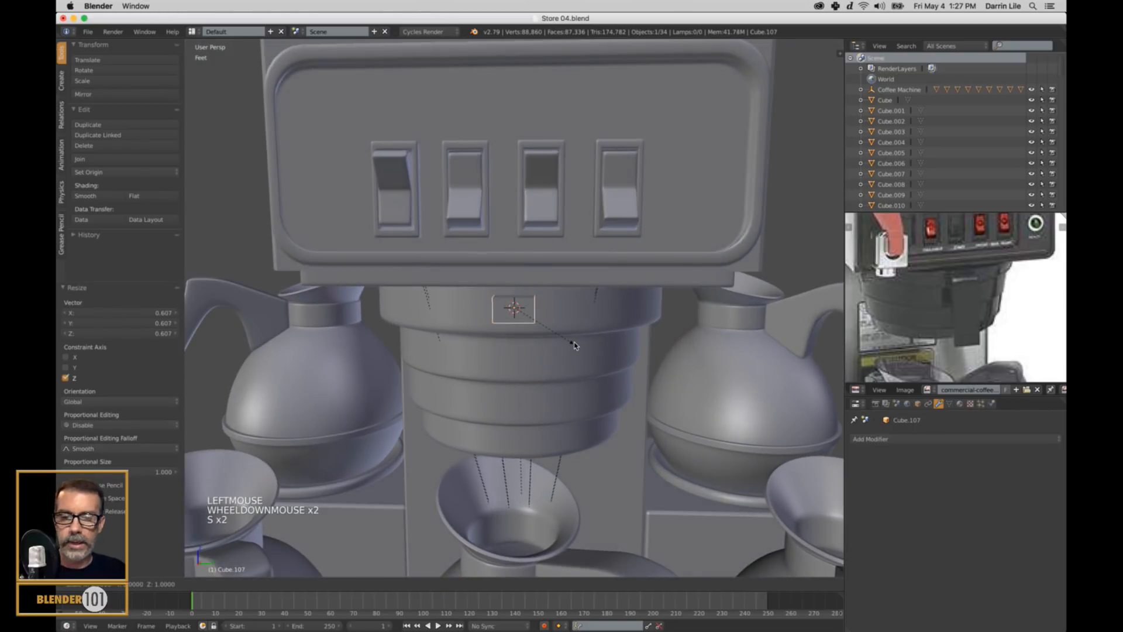
key("y")
left_click(588, 358)
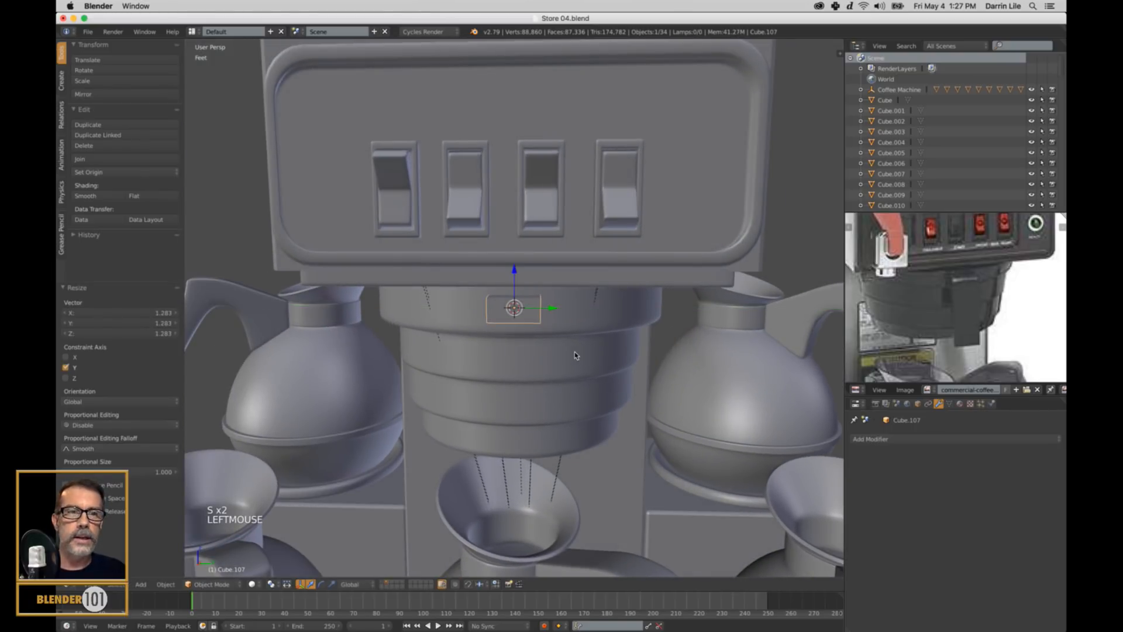
Step: In face select mode, move the block's front face outward along X by about 375 thou
middle_click_drag(567, 354, 610, 355)
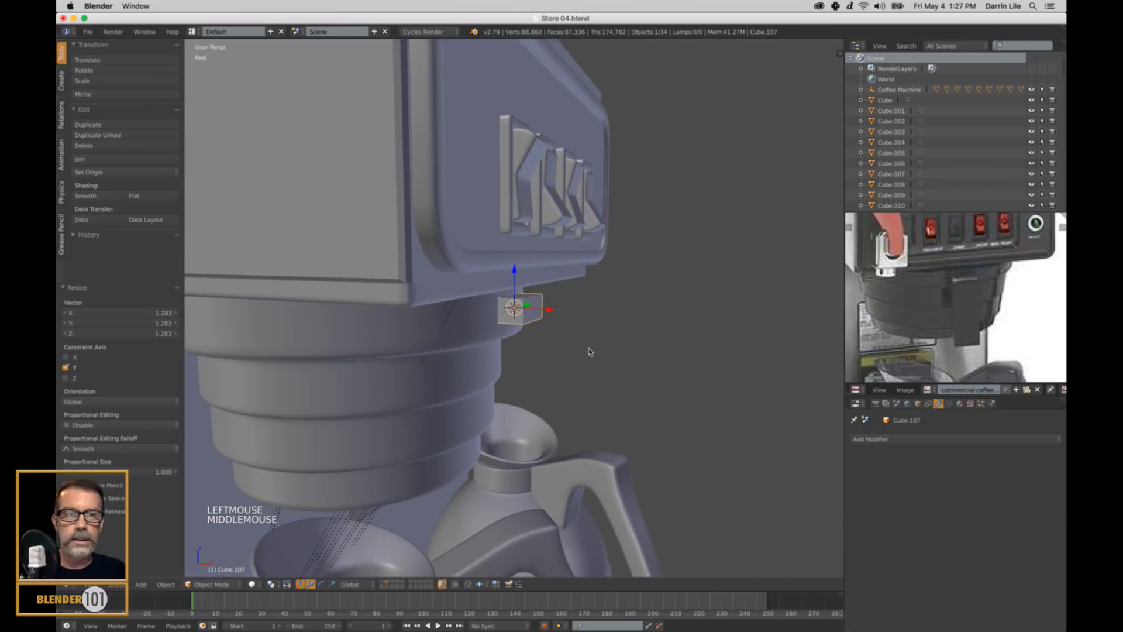
key("Tab")
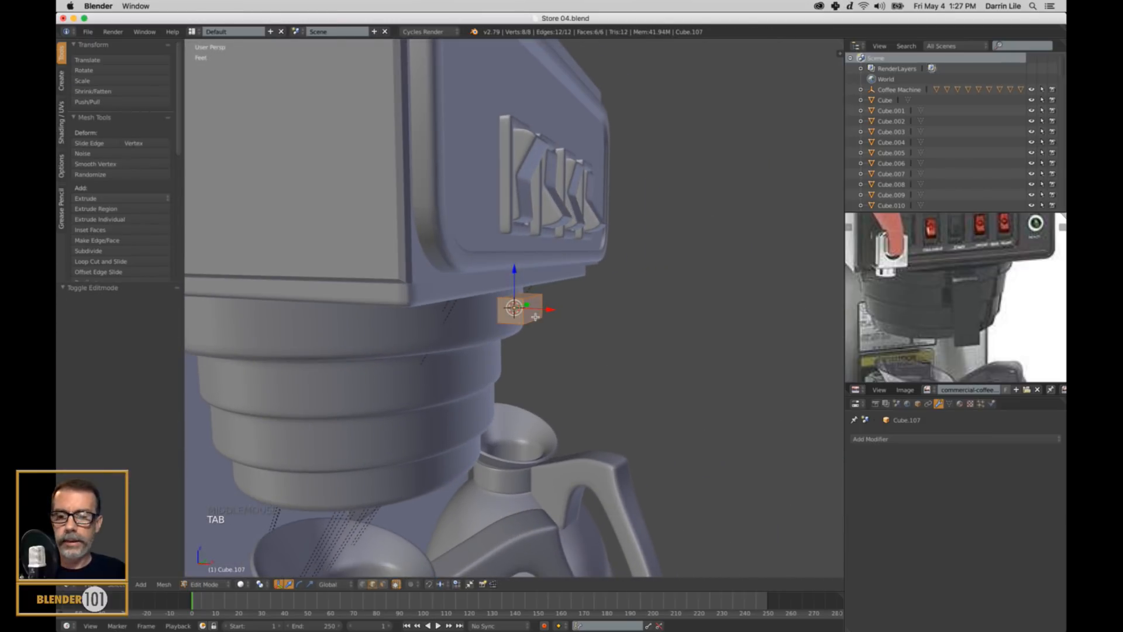
key("ctrl+Tab")
left_click(527, 322)
right_click(537, 316)
left_click_drag(571, 315, 584, 321)
Step: Delete the block's rear face that is hidden inside the brew basket
middle_click_drag(527, 342, 590, 367)
key("z")
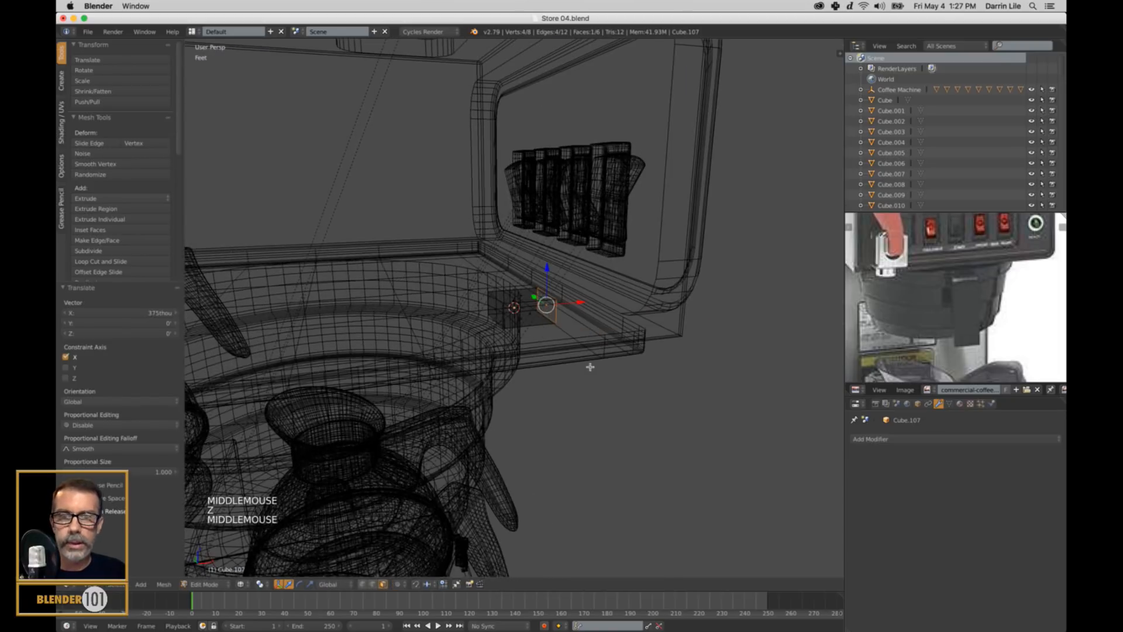
right_click(498, 320)
key("z")
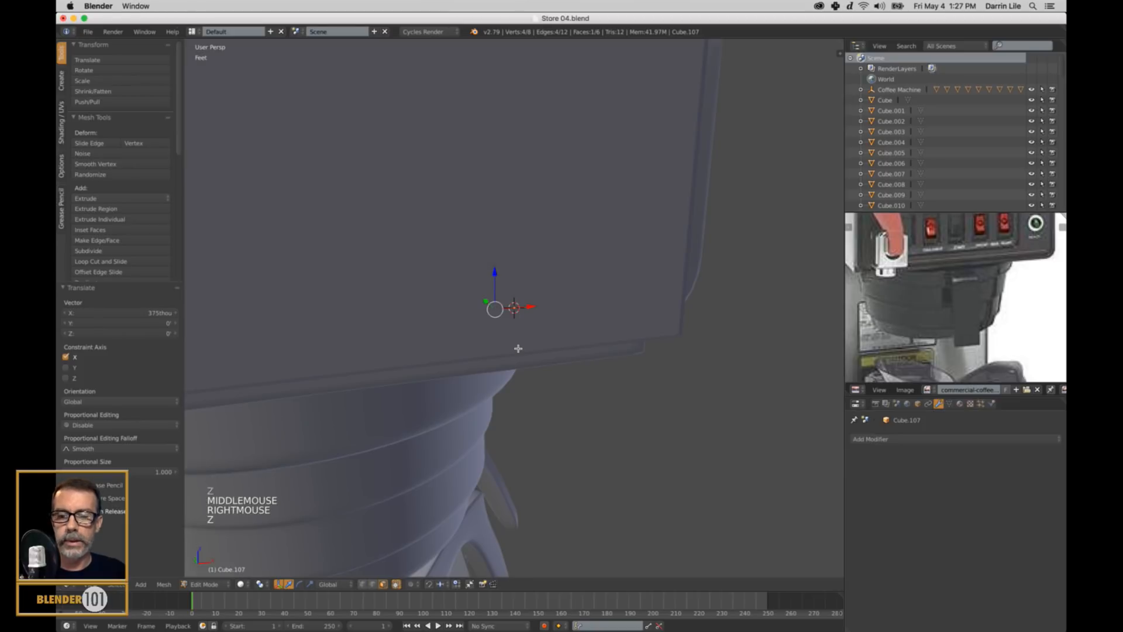
key("z")
key("x")
key("Tab")
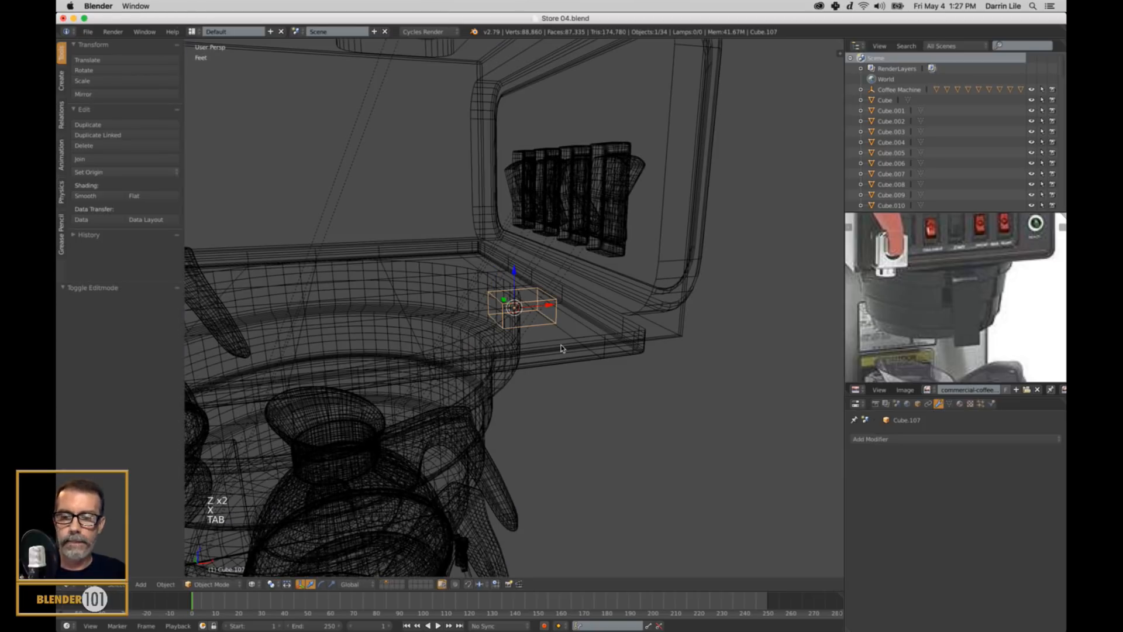
key("z")
Step: Move the block's front face a further 139 thou or so outward along X
mouse_move(623, 351)
middle_mouse_down()
mouse_move(580, 349)
mouse_move(579, 359)
mouse_move(590, 328)
middle_mouse_up()
key("Tab")
right_click(550, 320)
scroll(561, 345, "up", 2)
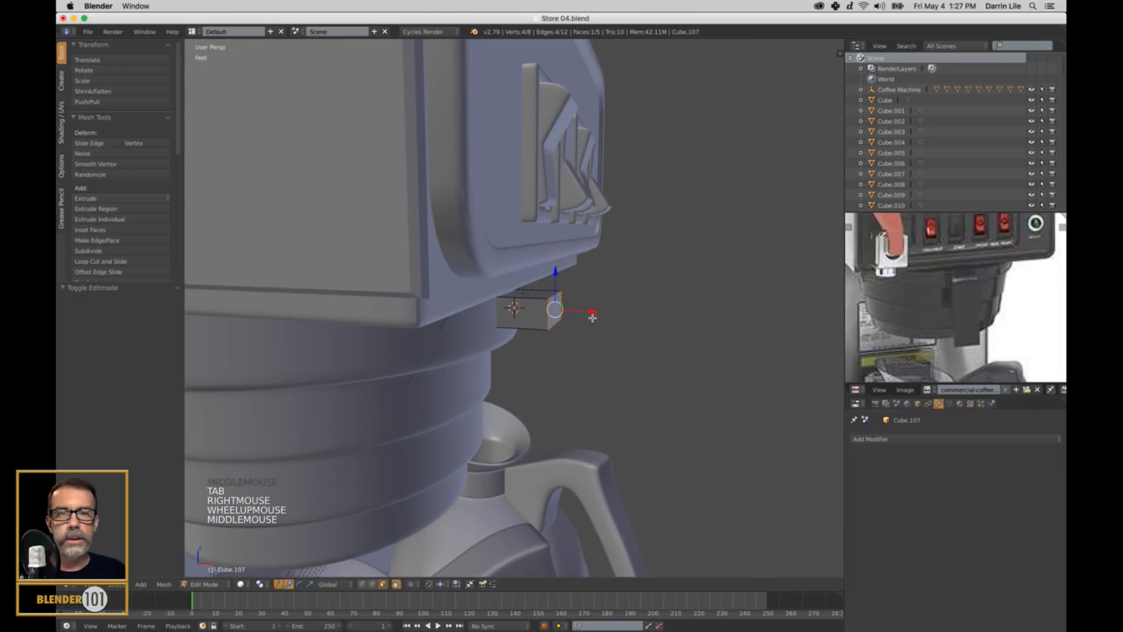
left_click_drag(593, 317, 599, 319)
middle_click_drag(647, 334, 652, 327)
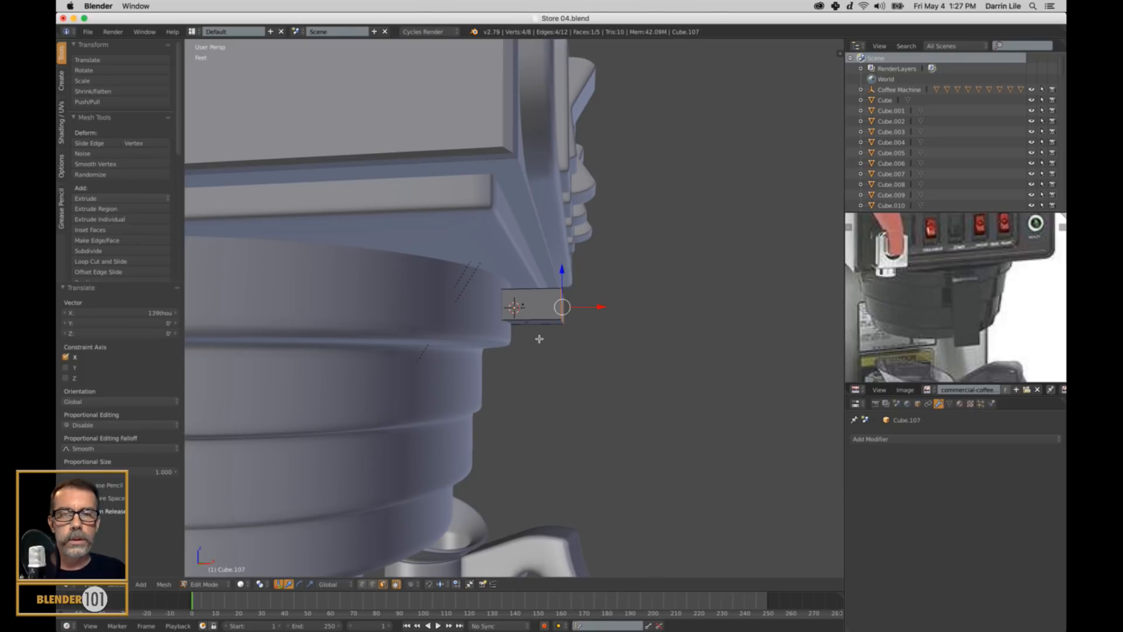
Step: Add one vertical loop cut around the block, near the middle of its depth
key("ctrl+r")
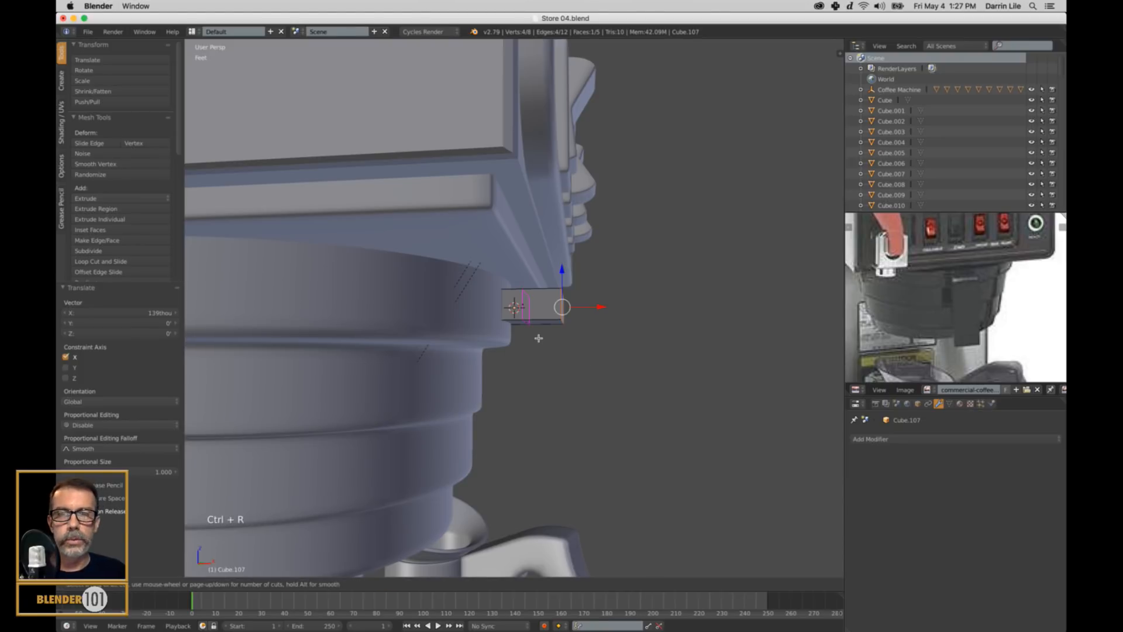
left_click(538, 338)
left_click(539, 339)
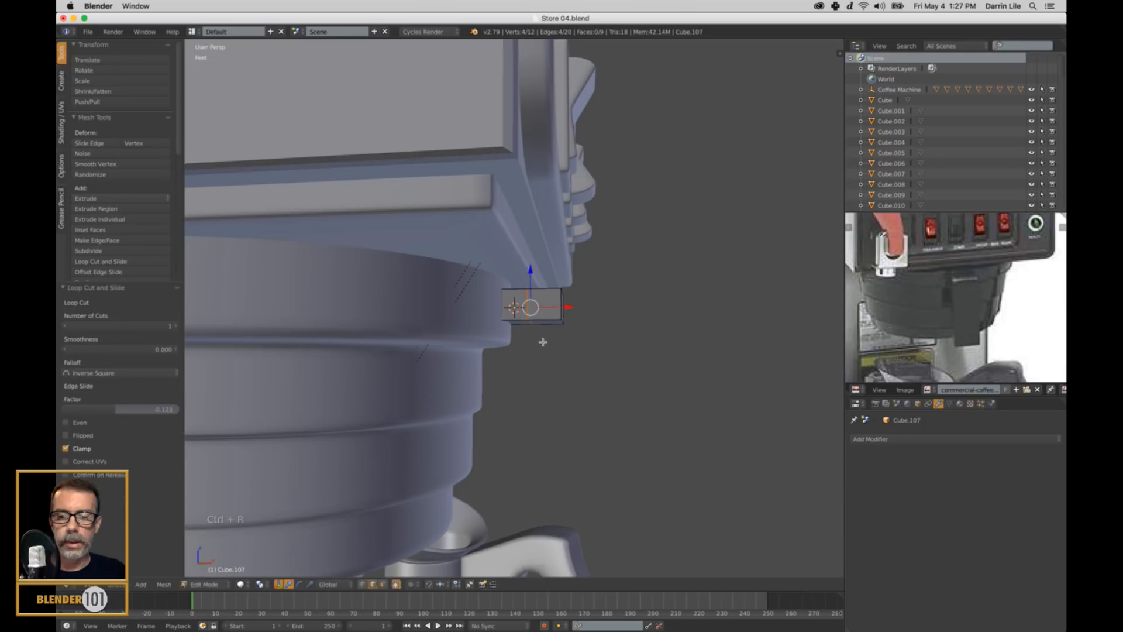
Step: Extrude the front section's bottom face about 4.44 inches straight down to form the handle grip
key("ctrl+Tab")
left_click(539, 337)
middle_click_drag(589, 349, 539, 331)
right_click(540, 331)
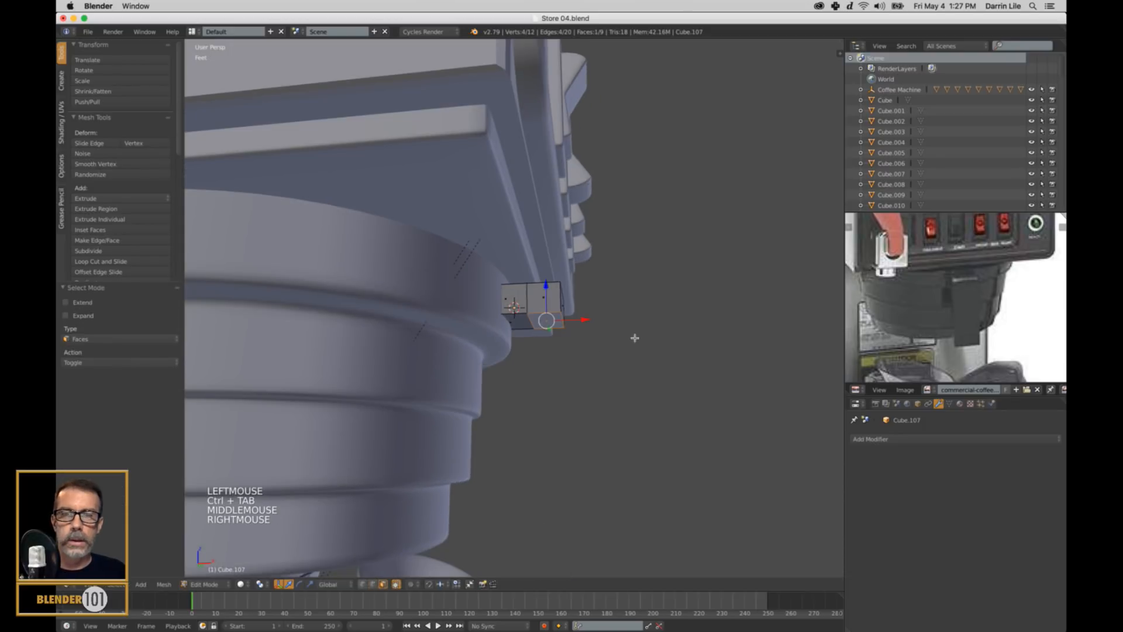
middle_click_drag(634, 336, 626, 376)
scroll(631, 380, "down", 4)
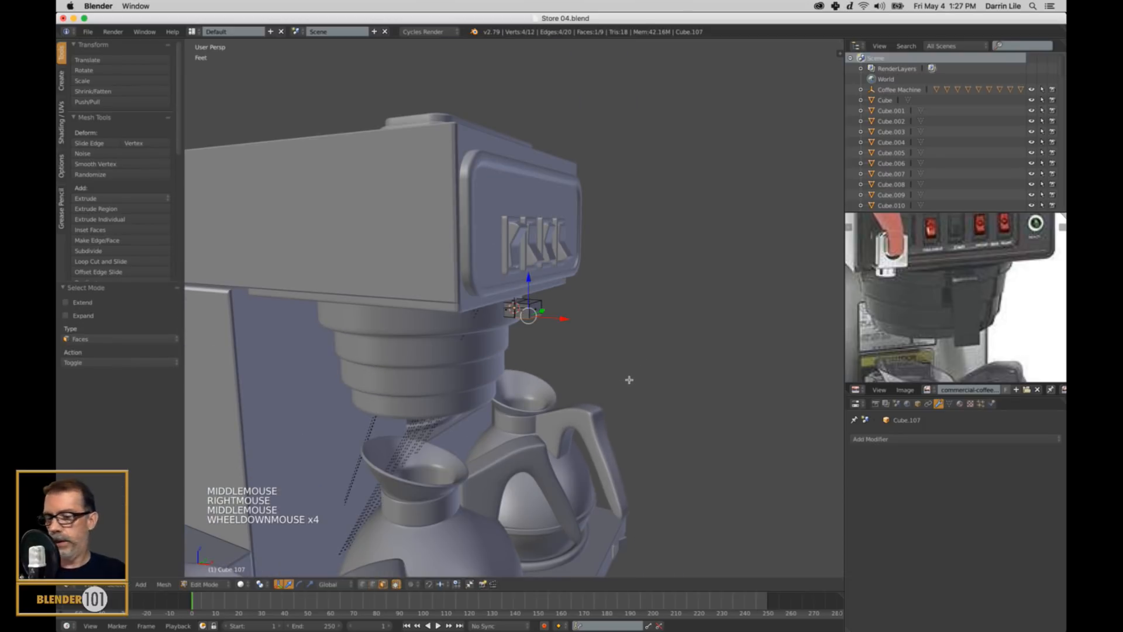
key("KP_3")
key("KP_5")
key("z")
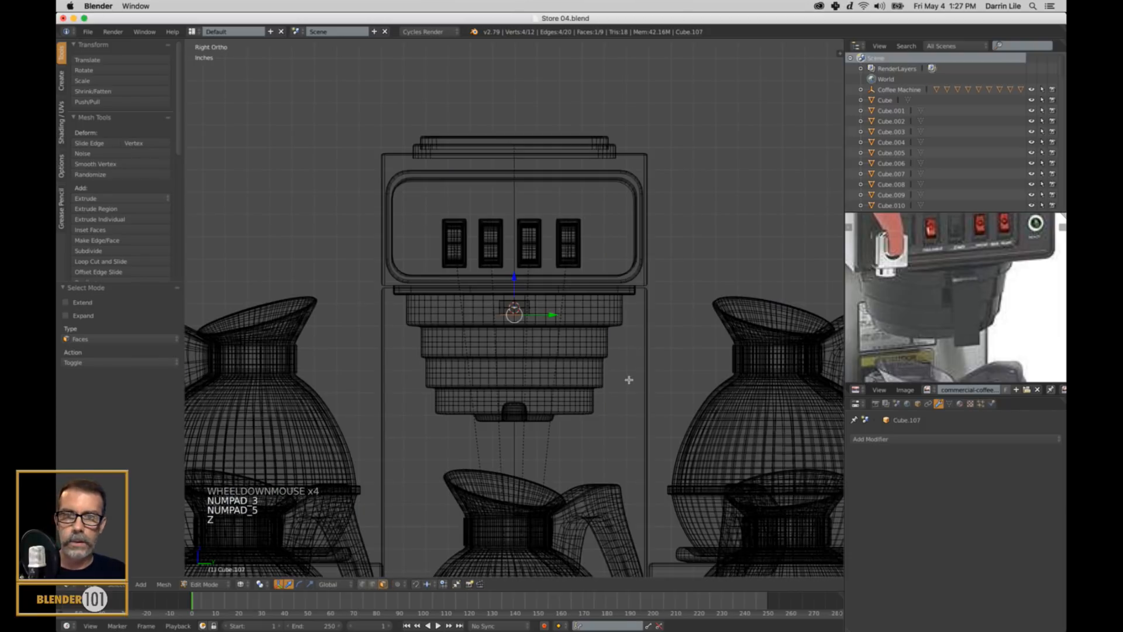
middle_click_drag(628, 380, 631, 368, "shift")
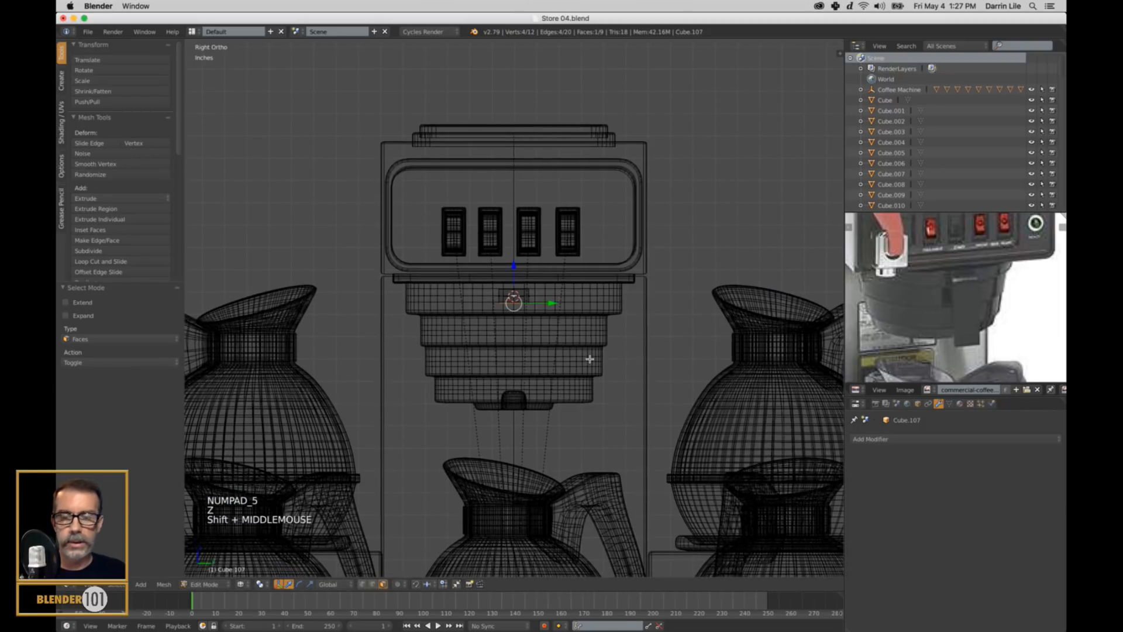
key("e")
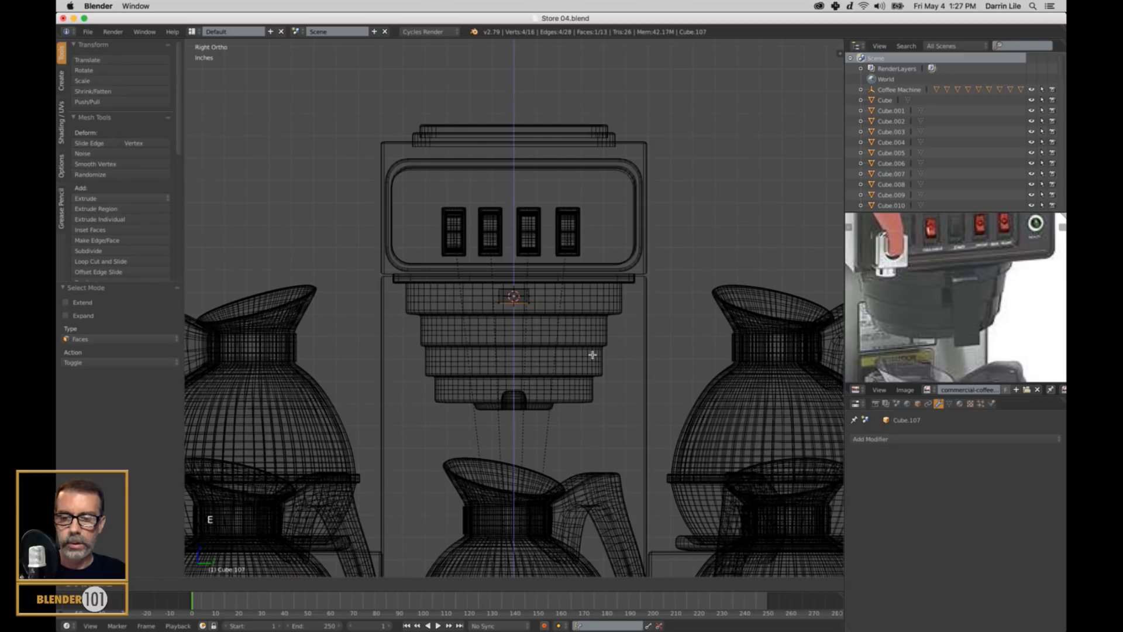
right_click(592, 446)
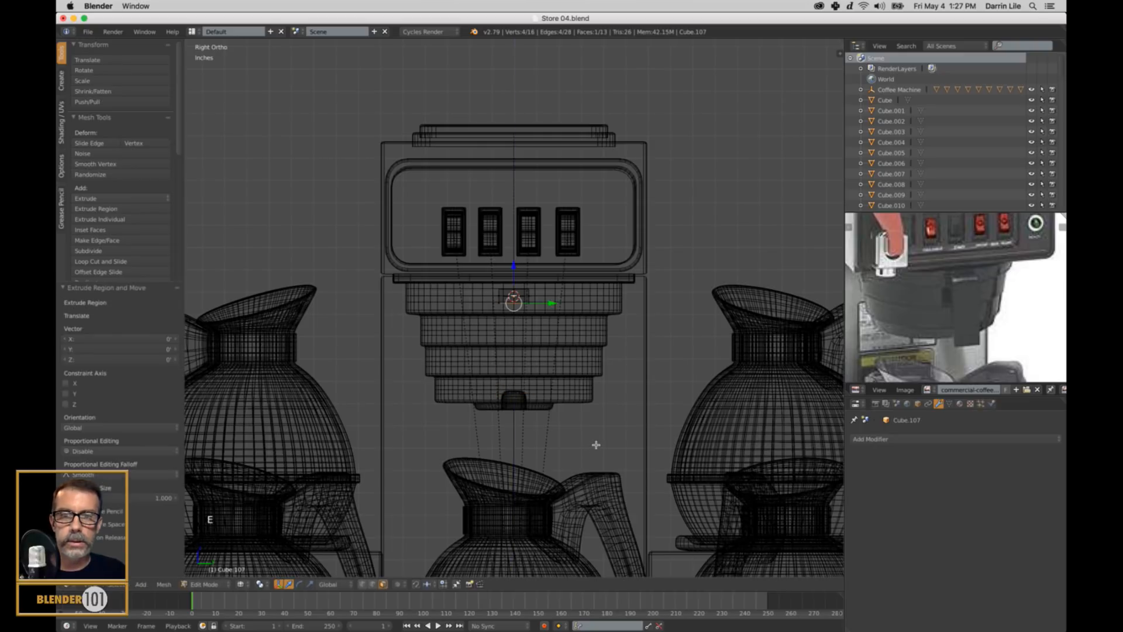
left_click_drag(515, 272, 521, 372)
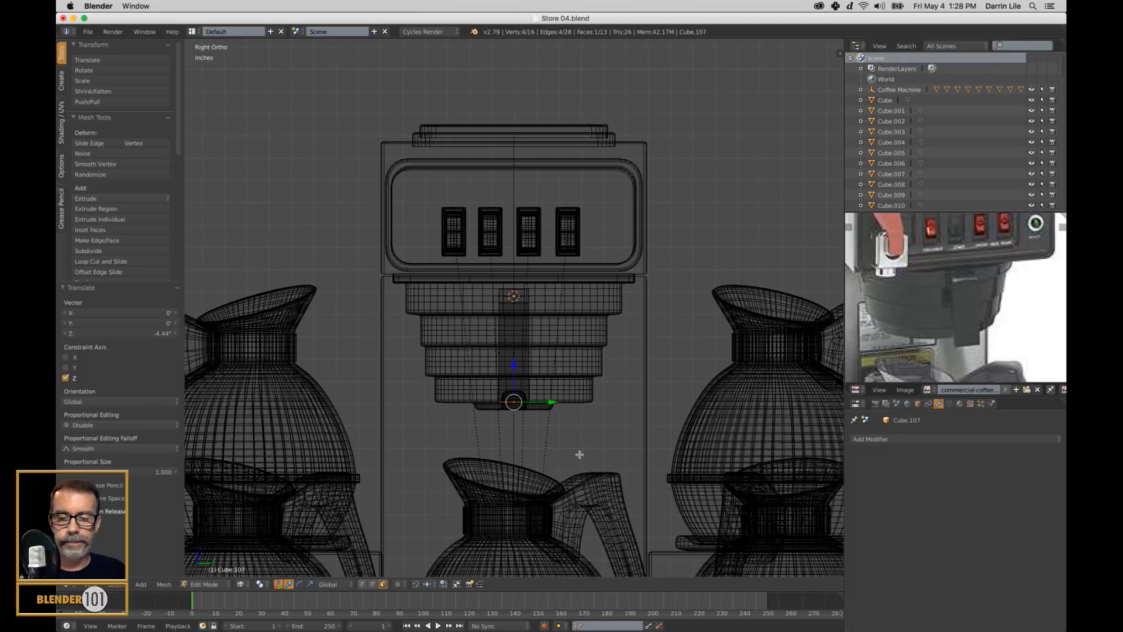
Step: Taper the grip by scaling its bottom face to about 0.7 overall and about 1.092 along Y
key("s")
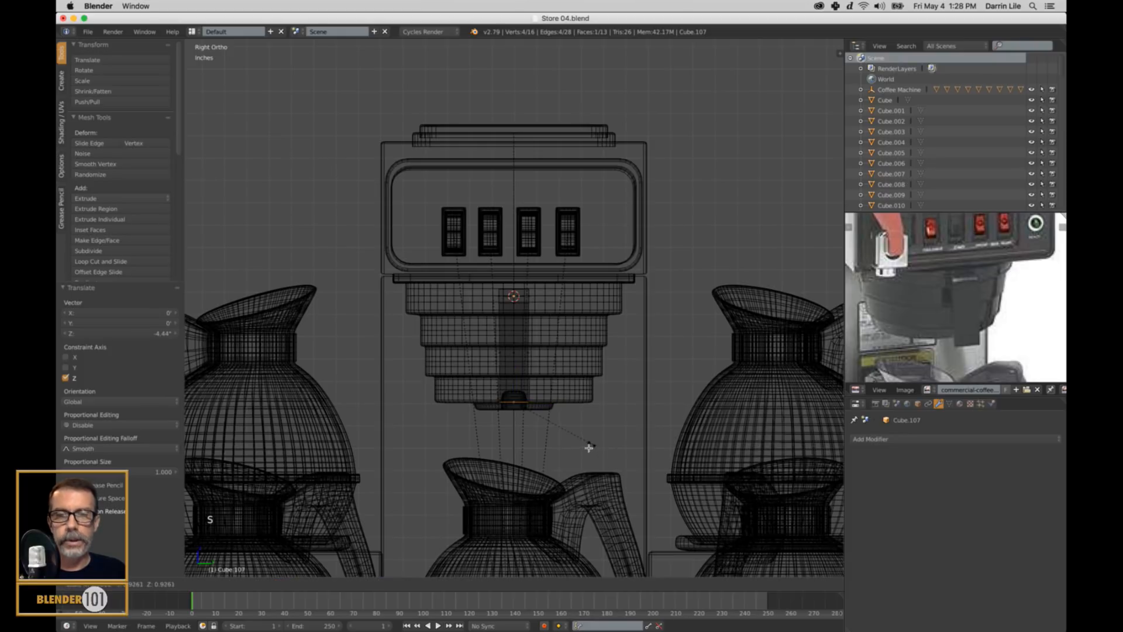
left_click(573, 438)
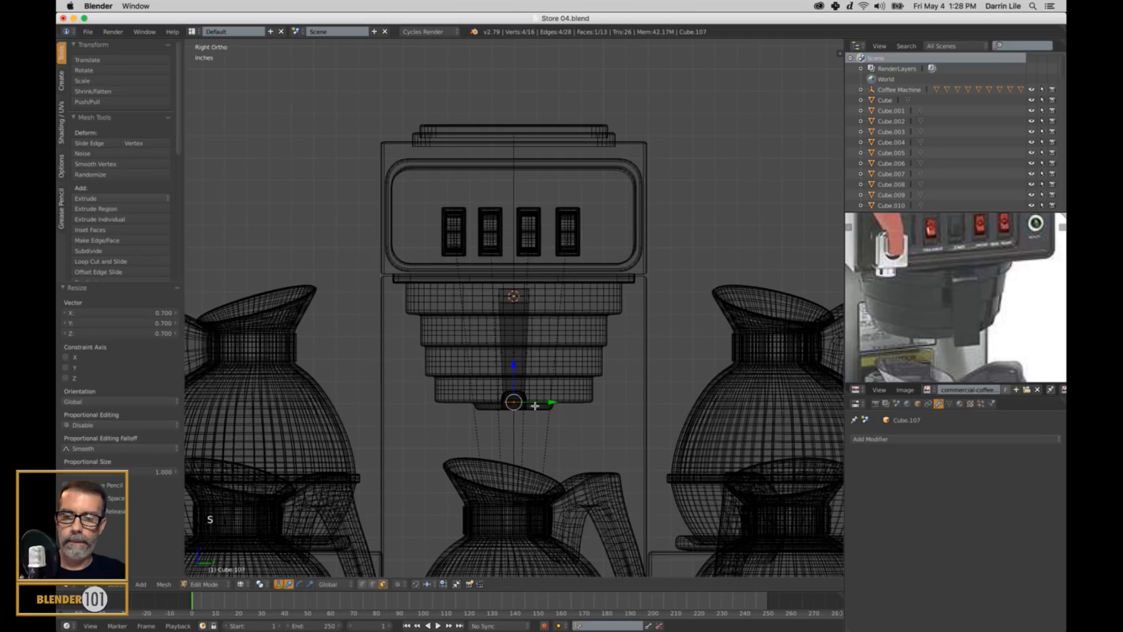
key("z")
mouse_move(535, 405)
middle_mouse_down()
mouse_move(576, 407)
mouse_move(587, 394)
mouse_move(590, 427)
mouse_move(616, 426)
middle_mouse_up()
scroll(579, 403, "up", 3)
key("s")
key("s")
left_click(605, 434)
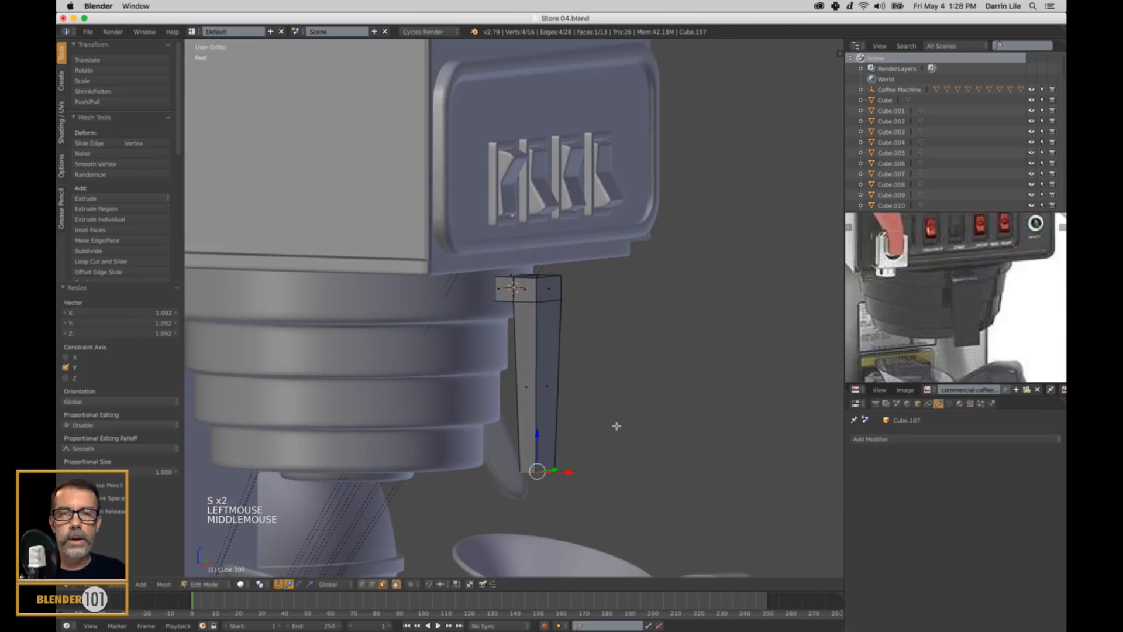
Step: Add a Subdivision Surface modifier to the handle with a view level of 2
left_click(917, 440)
left_click(863, 440)
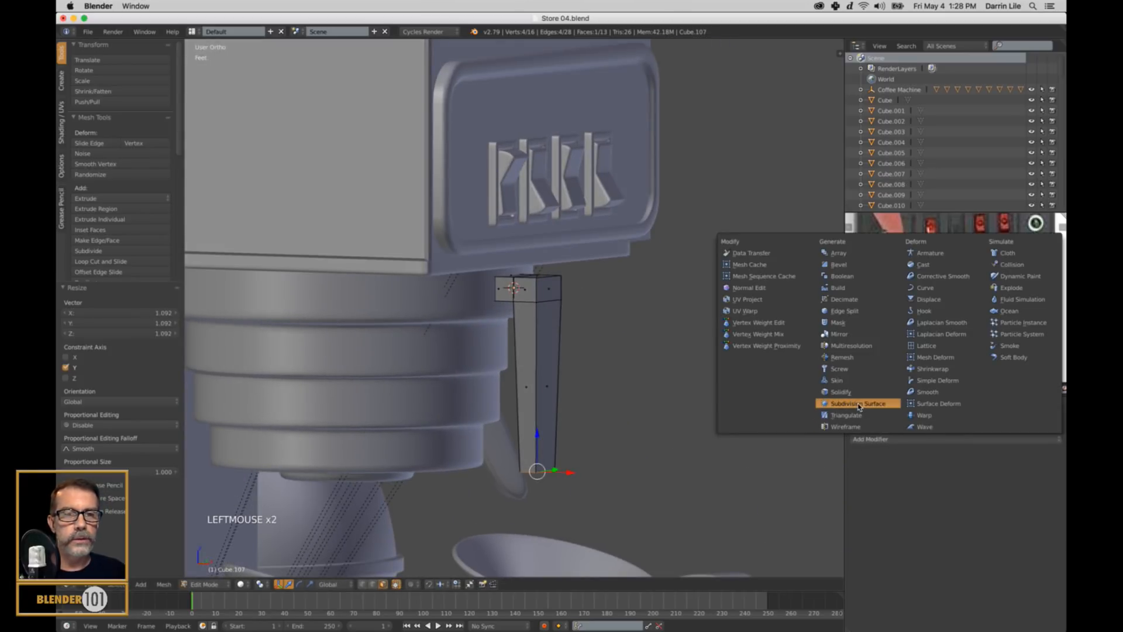
left_click(859, 403)
left_click(950, 509)
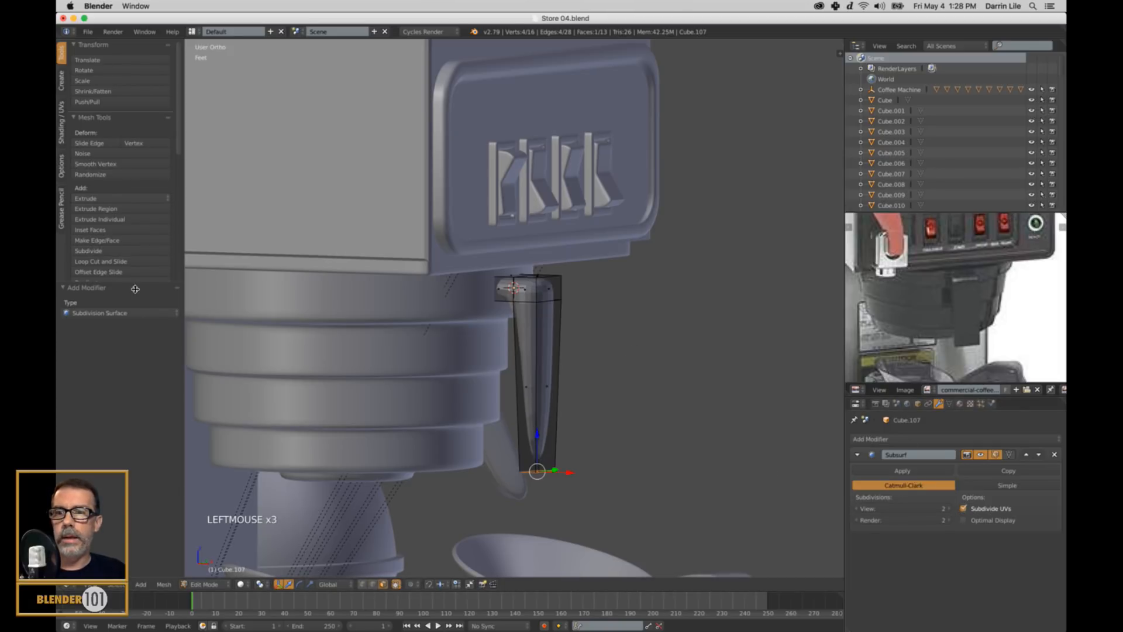
Step: Apply smooth shading to the handle in Object Mode and return to Edit Mode
left_click_drag(137, 293, 157, 467)
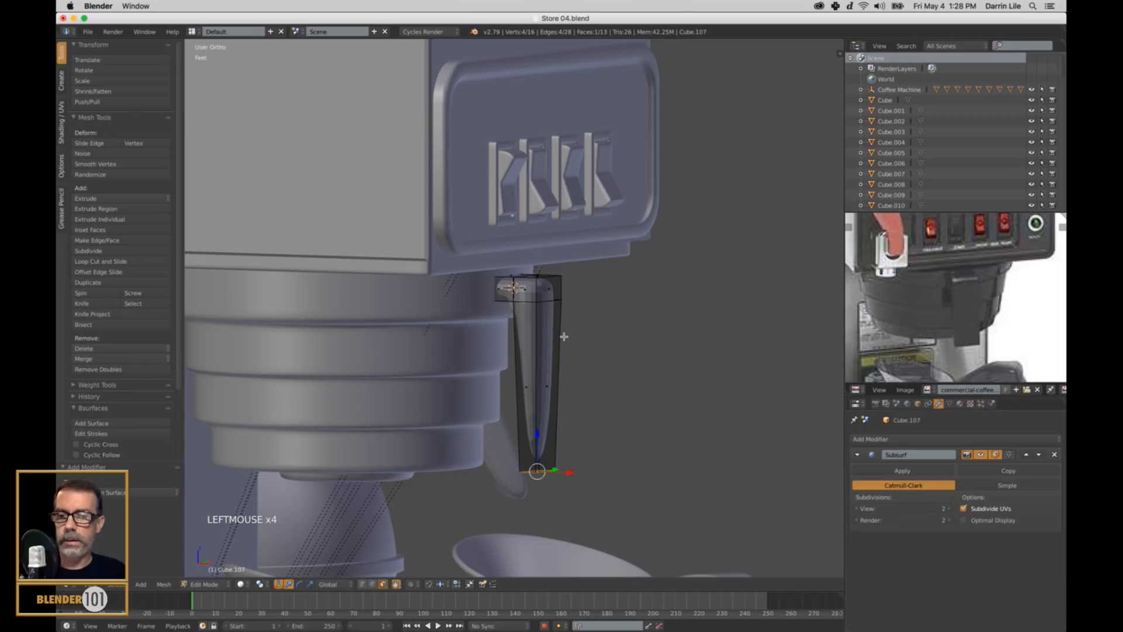
key("Tab")
left_click(99, 200)
key("Tab")
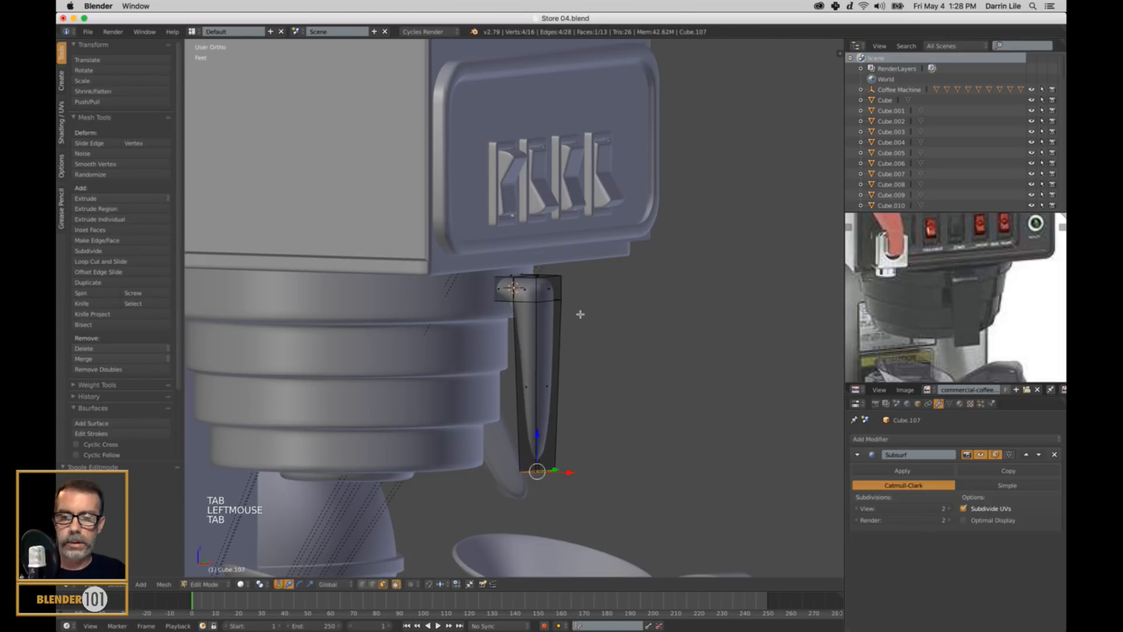
Step: Add a horizontal loop cut close to the handle's top edge to sharpen it
scroll(580, 314, "up", 4)
middle_click_drag(574, 315, 573, 314)
scroll(572, 314, "down", 1)
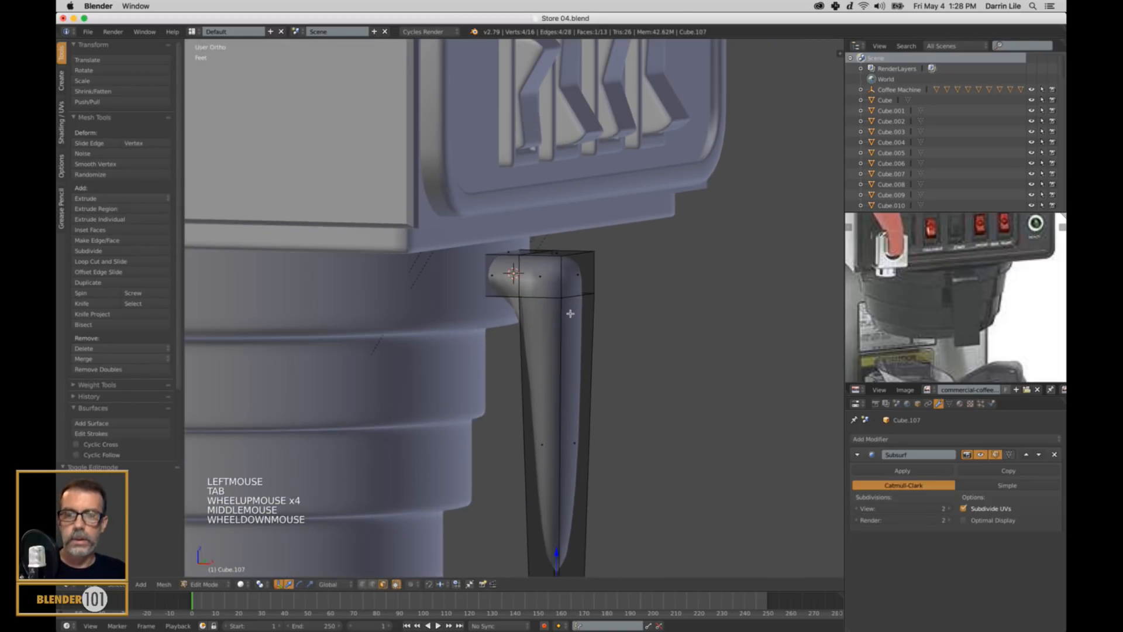
key("ctrl+r")
left_click(551, 268)
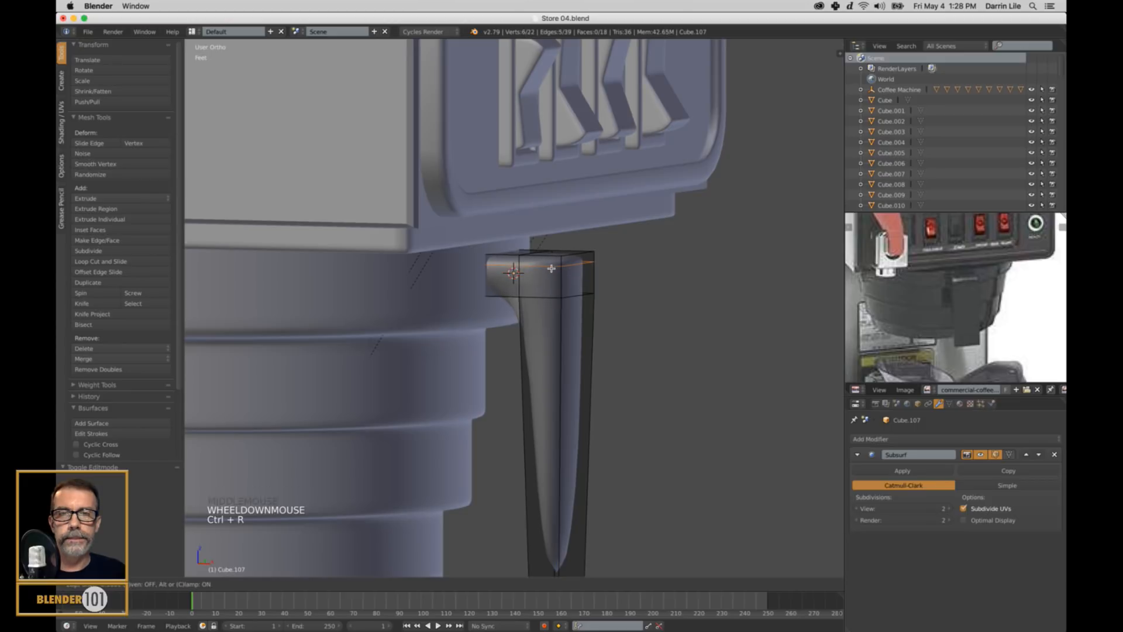
left_click(551, 268)
Step: Add two lengthwise loop cuts on the handle, one near the grip's front edge and one near its rear edge
key("ctrl+r")
left_click(551, 297)
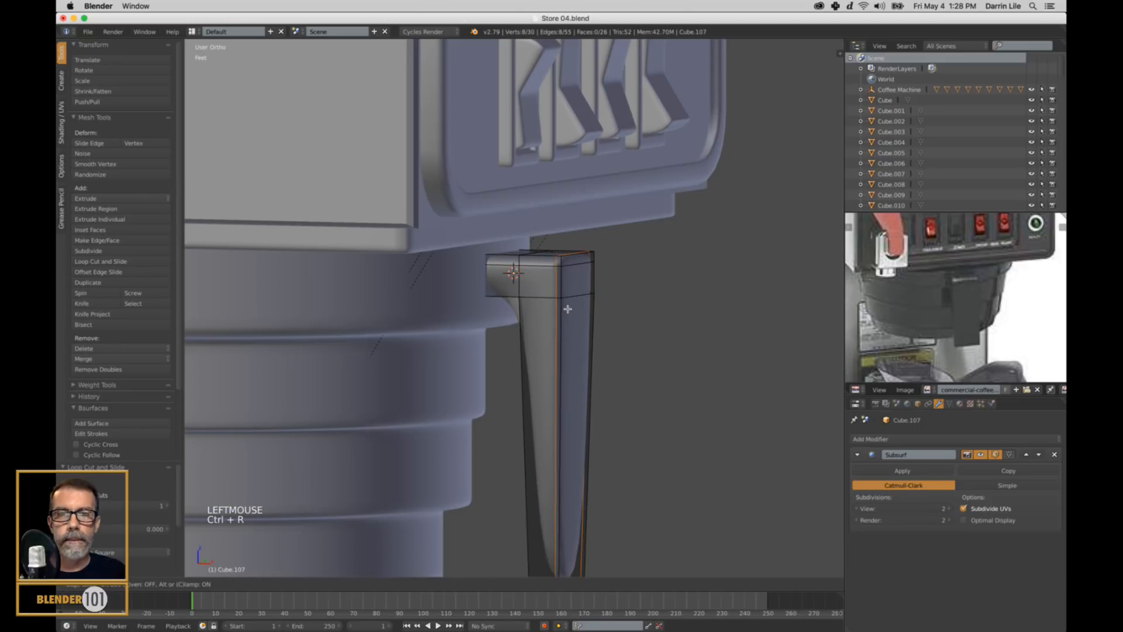
left_click(565, 309)
key("ctrl+r")
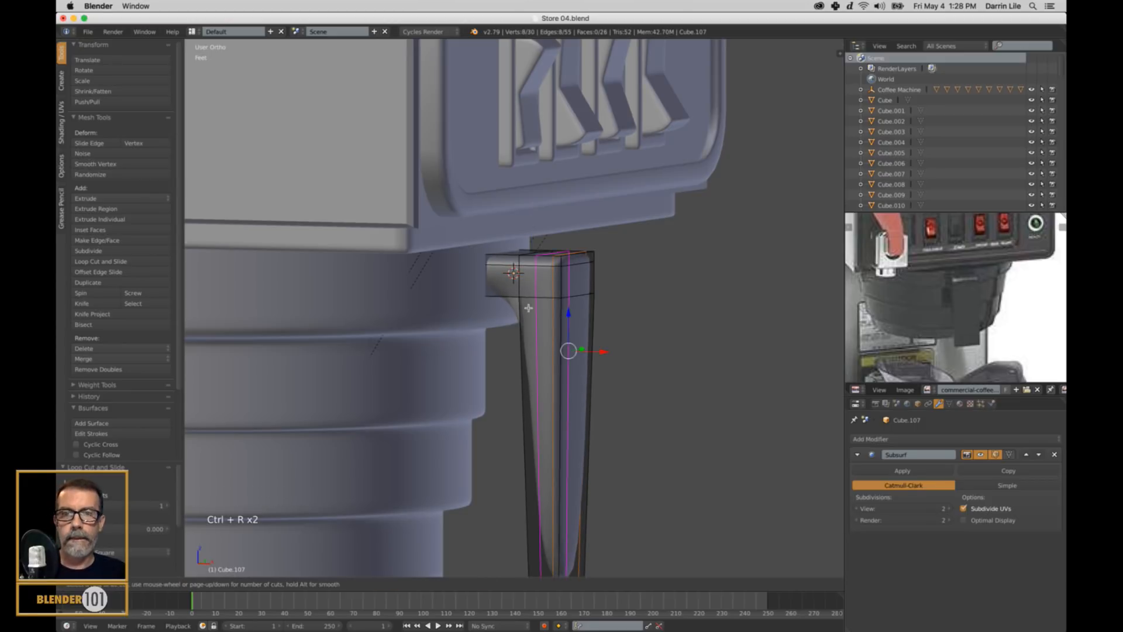
left_click(528, 308)
left_click(524, 308)
scroll(610, 340, "down", 2)
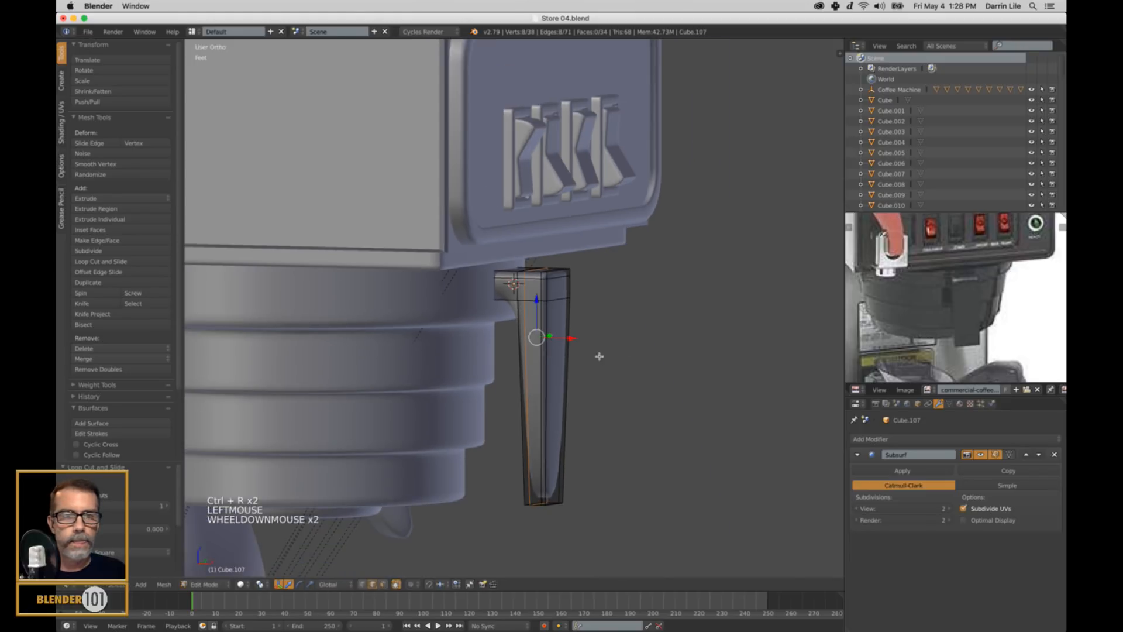
Step: Add a horizontal loop cut close to the lower end of the handle's grip to sharpen it
middle_click_drag(597, 354, 584, 358)
key("ctrl+r")
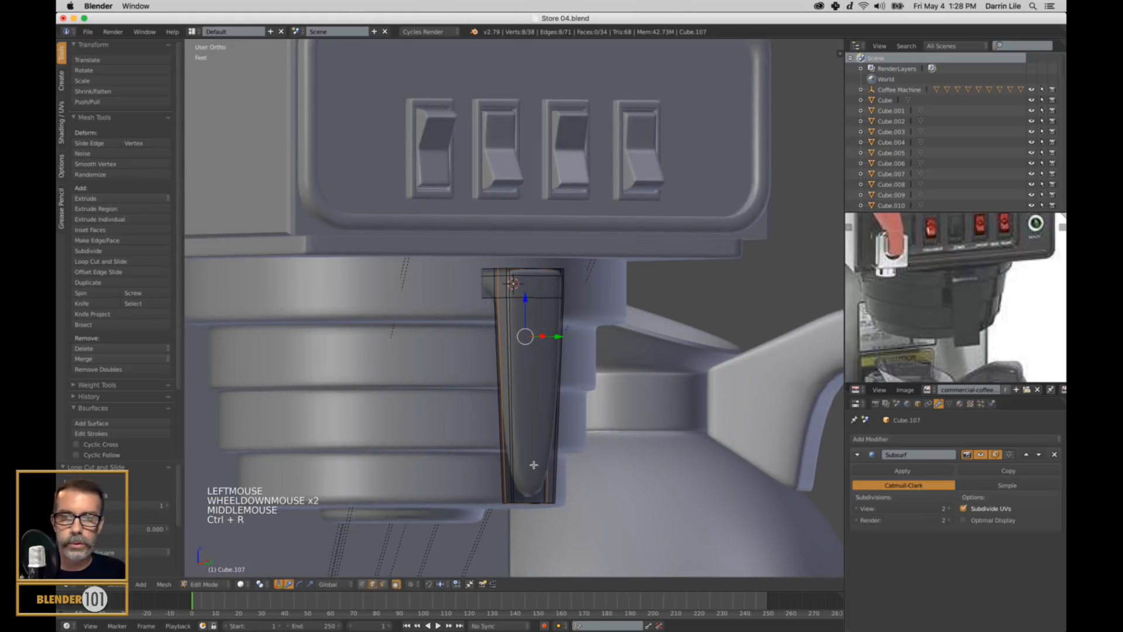
left_click(533, 492)
key("ctrl+r")
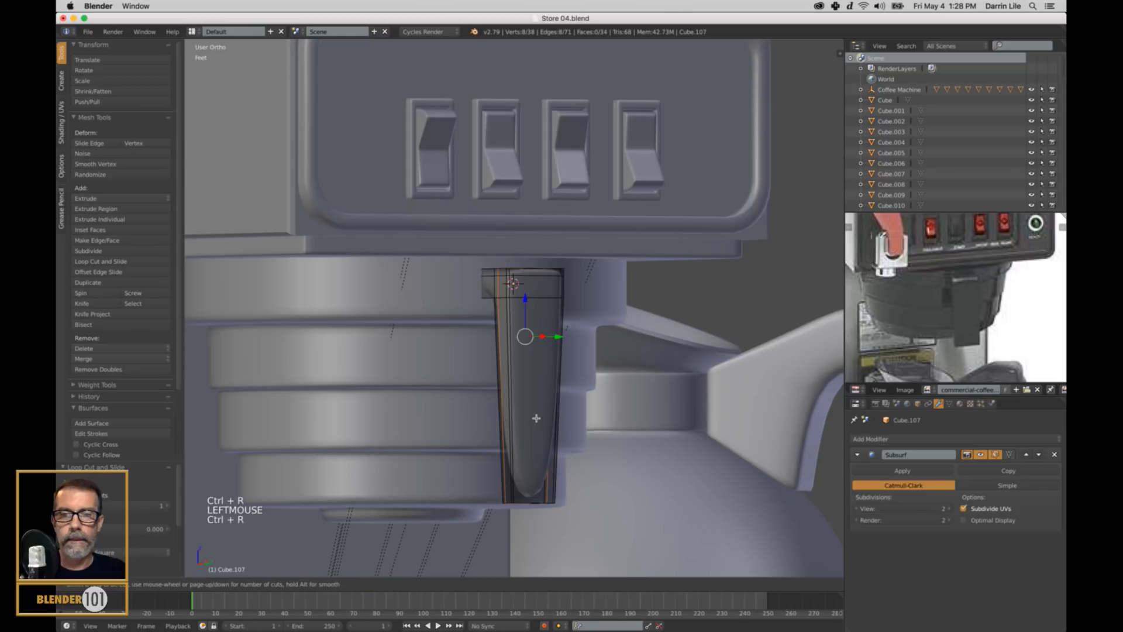
left_click(504, 409)
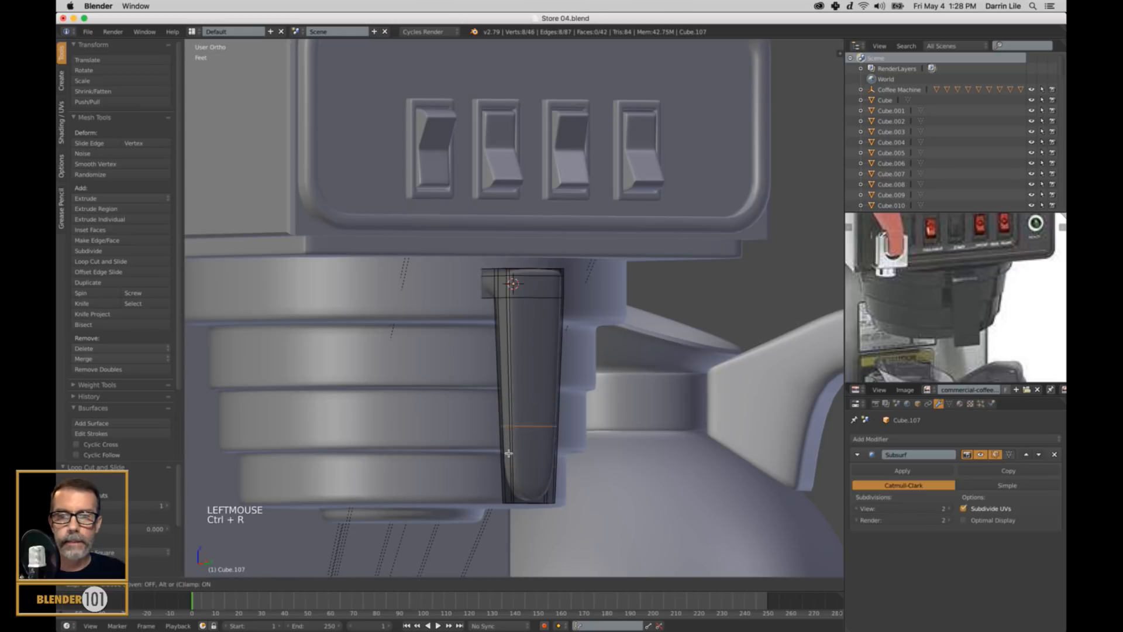
left_click(527, 508)
middle_click_drag(588, 448, 637, 386)
key("a")
Step: Check the smoothed handle in Object Mode and move its uppermost supporting edge loop slightly upward in Edit Mode
key("Tab")
scroll(591, 450, "down", 2)
scroll(591, 451, "down", 2)
scroll(594, 398, "up", 4)
scroll(634, 396, "up", 3)
key("Tab")
right_click(585, 260, "alt")
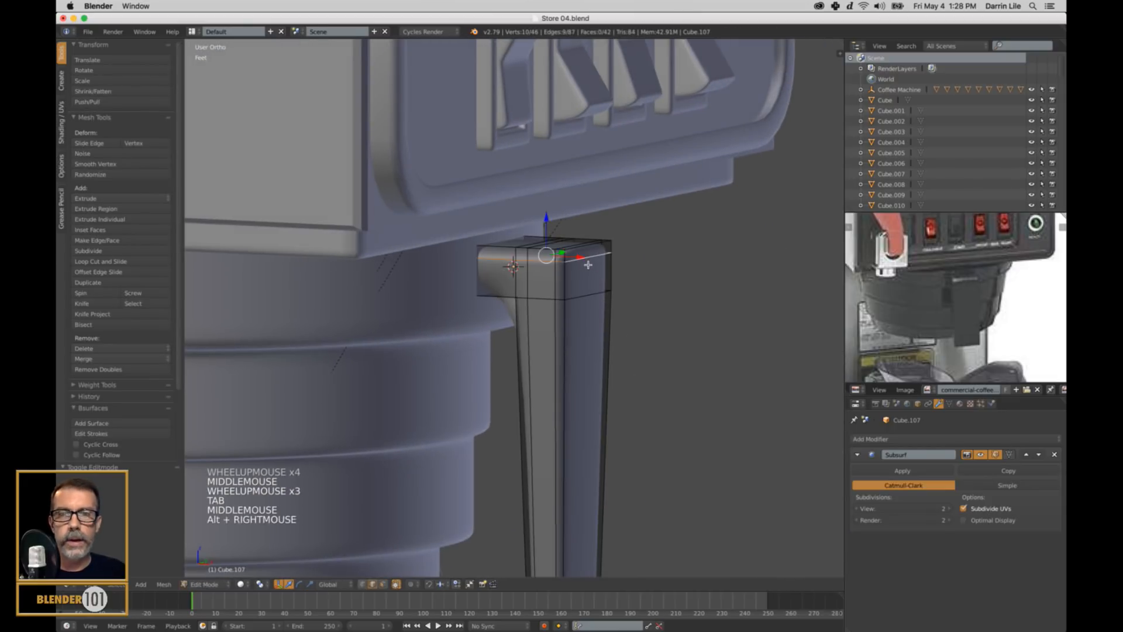
left_click(547, 225)
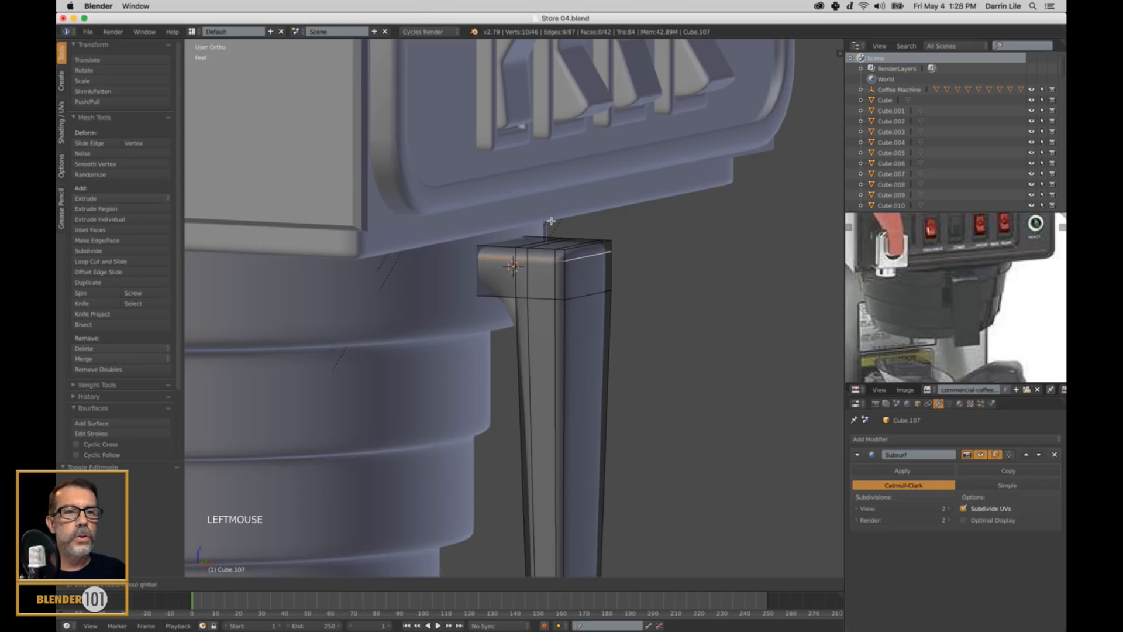
left_click(551, 222)
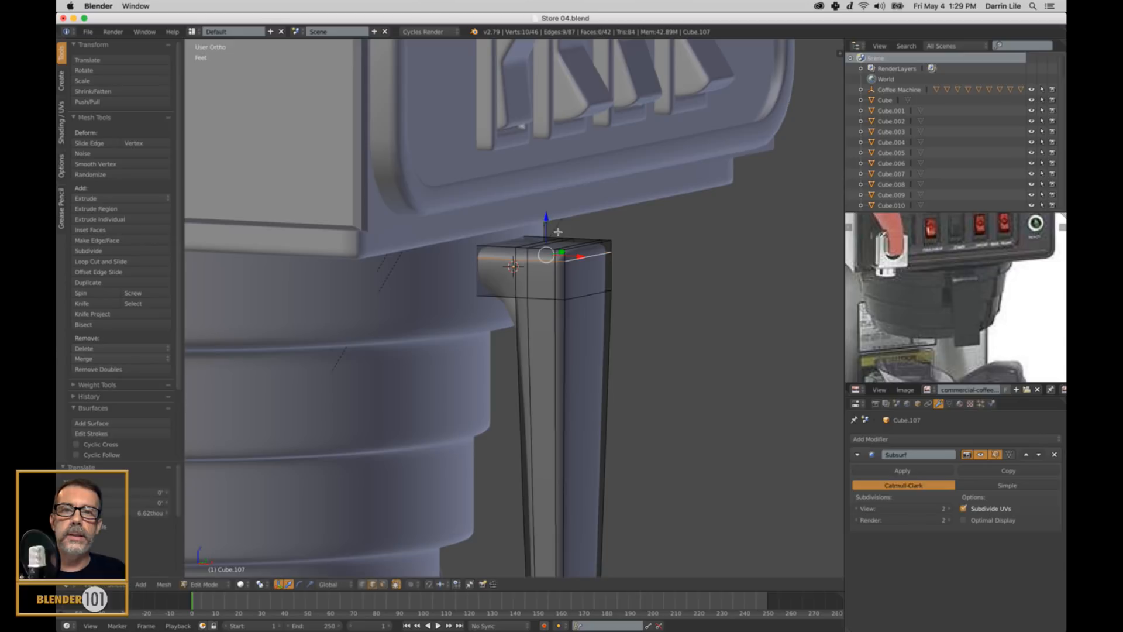
Step: Add two horizontal loop cuts on the handle, one just above the arm's underside and one just below it on the grip
scroll(556, 245, "up", 2)
middle_click_drag(556, 245, 585, 251)
key("ctrl+r")
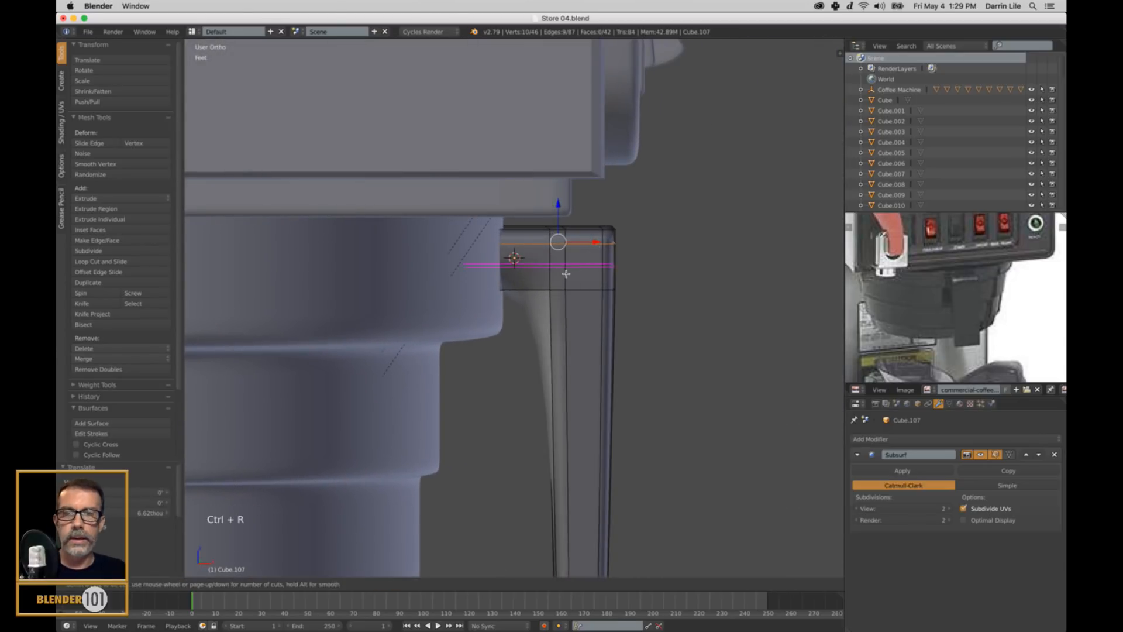
left_click(562, 281)
left_click(556, 297)
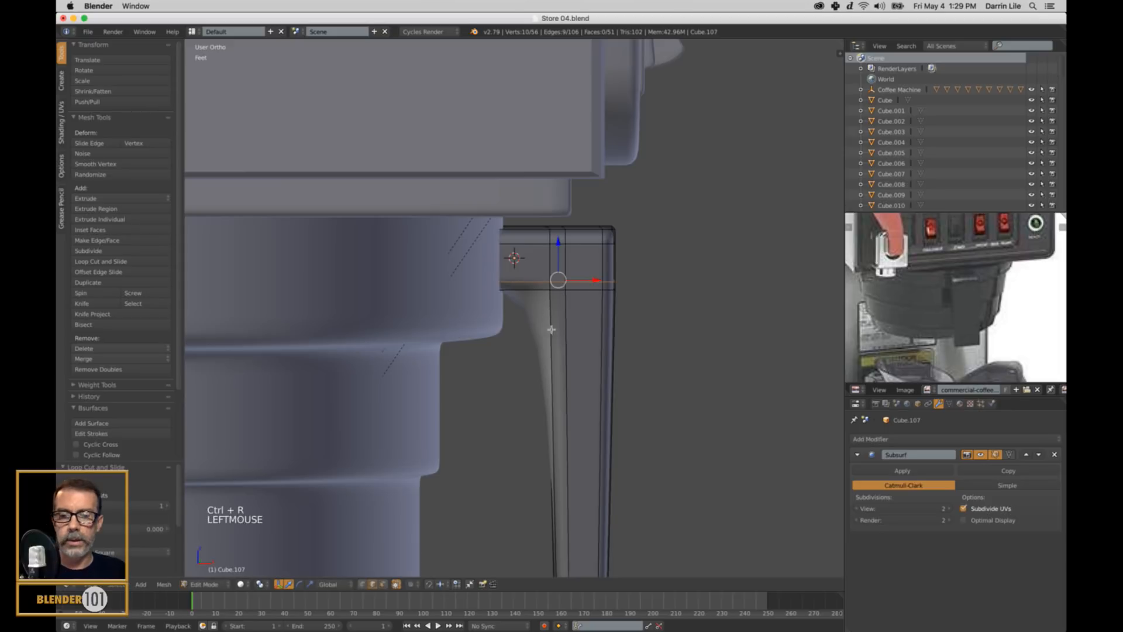
key("ctrl+r")
left_click(555, 293)
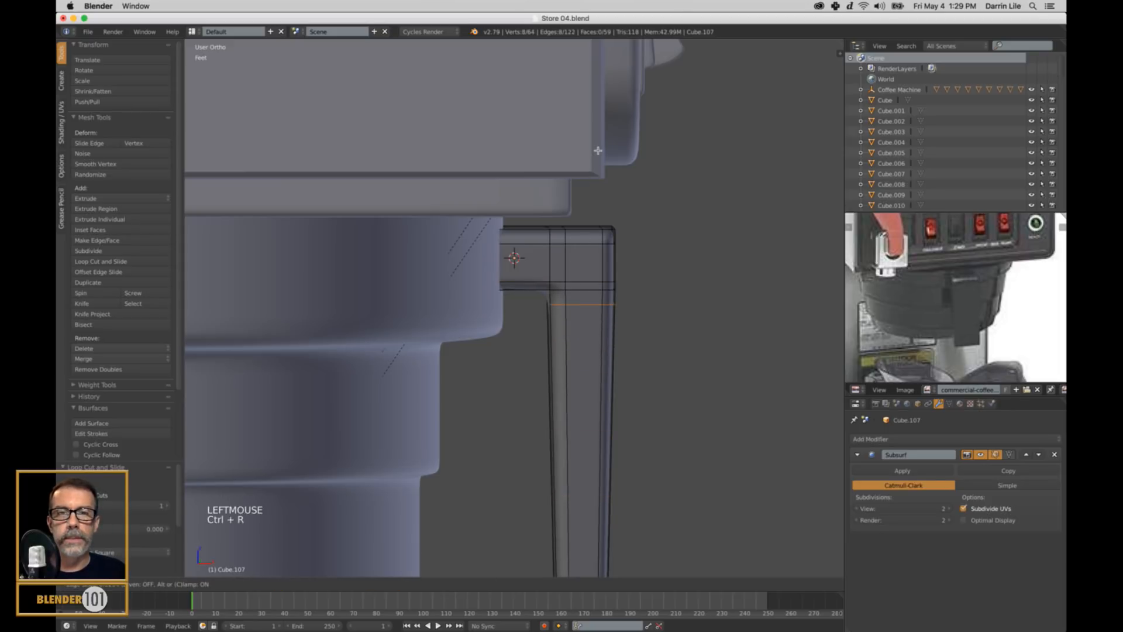
left_click(625, 283)
Step: Return to Object Mode with nothing selected and place the 3D cursor in the empty space beside the coffee machine
middle_click_drag(625, 282, 597, 252)
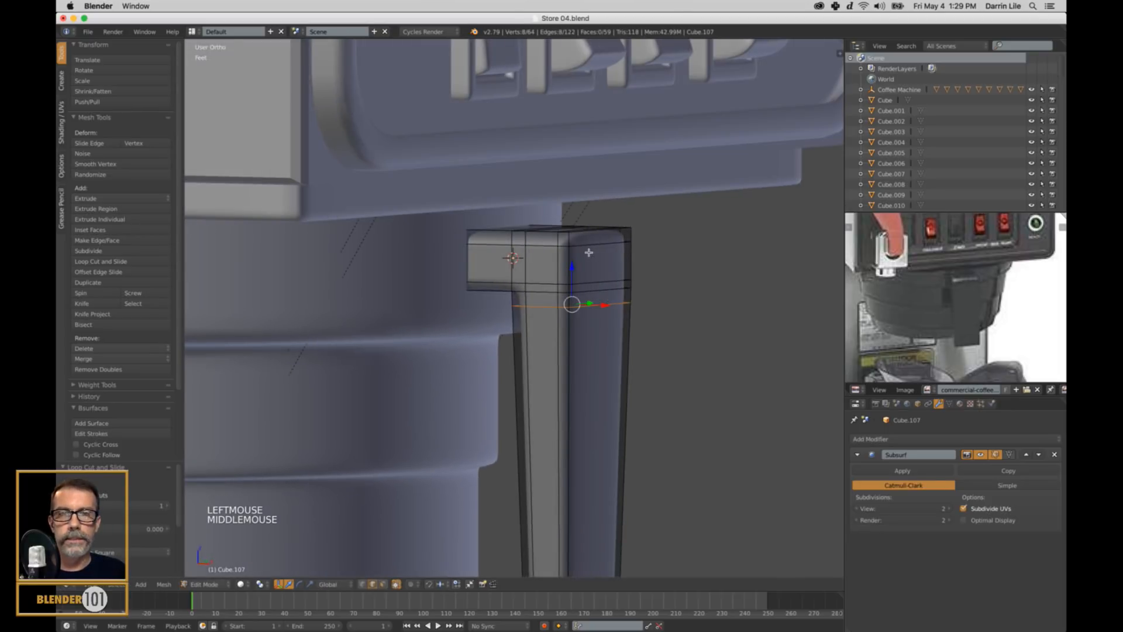
scroll(589, 251, "down", 1)
key("a")
key("Tab")
scroll(586, 310, "down", 6)
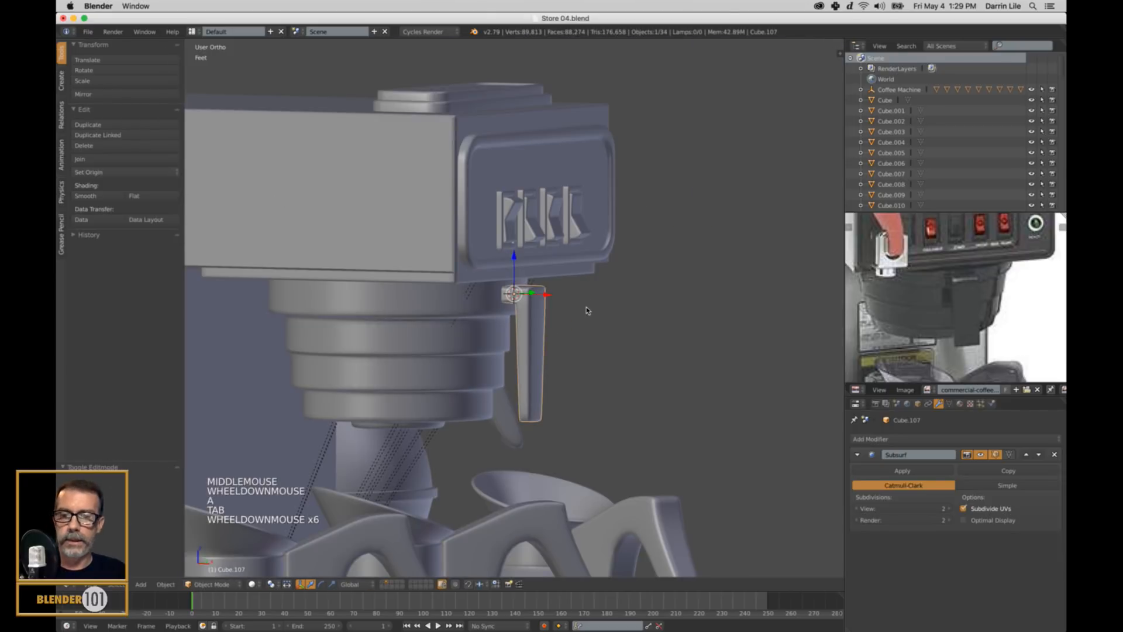
key("a")
scroll(593, 336, "down", 7)
middle_click_drag(592, 335, 570, 345)
middle_click_drag(561, 343, 581, 341)
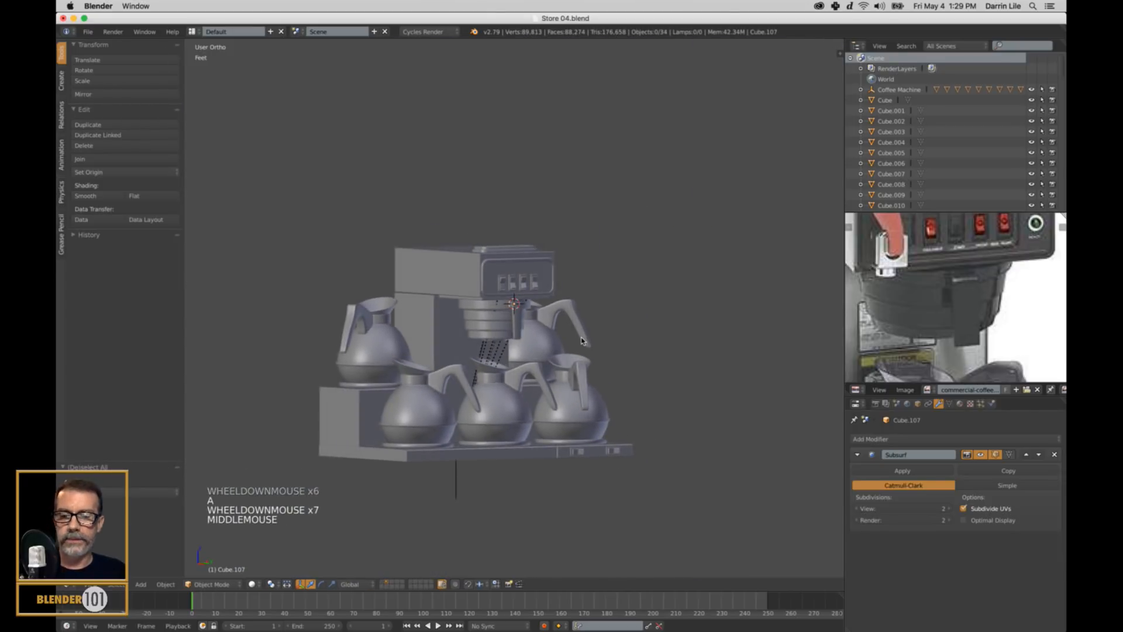
left_click(738, 231)
scroll(694, 338, "down", 2)
Step: Switch the viewport to perspective and look over the complete coffee machine with its pots
key("KP_5")
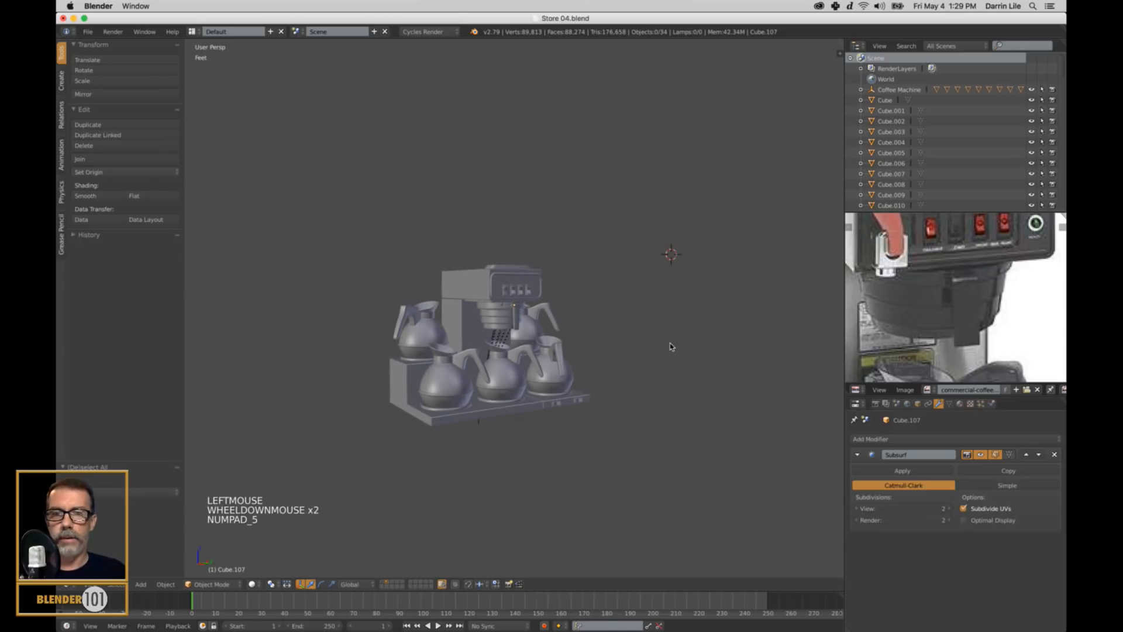
scroll(679, 342, "down", 2)
middle_click_drag(542, 372, 606, 387, "shift")
right_click(600, 389)
key("a")
scroll(605, 389, "up", 3)
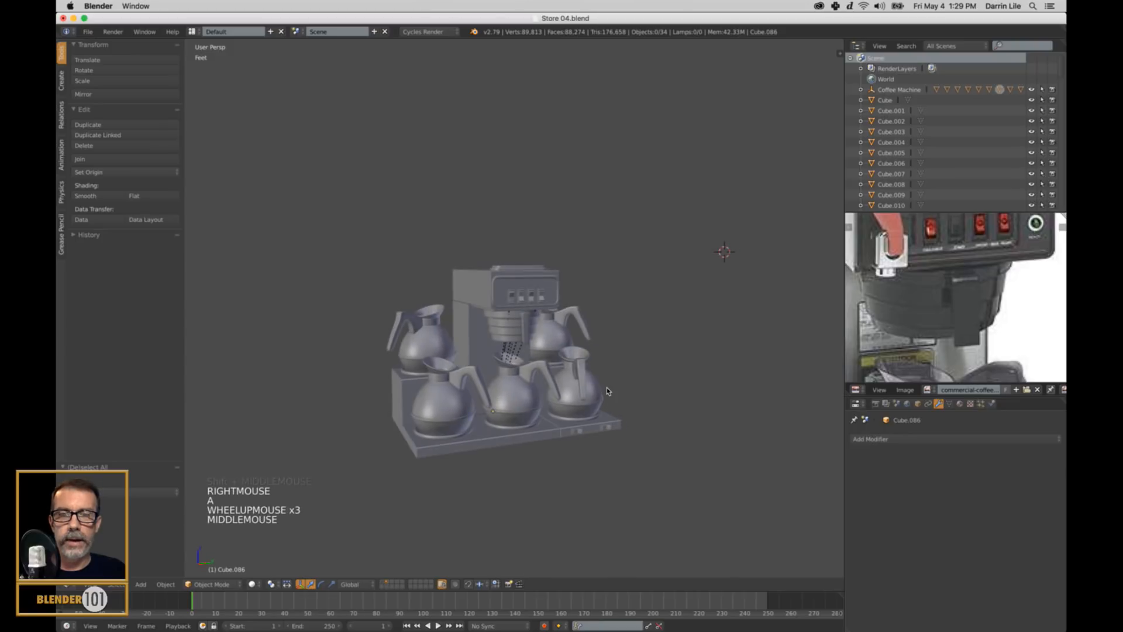
scroll(606, 387, "up", 3)
Step: Join the handle to the brew basket, keeping the basket as the active object, and deselect everything
right_click(533, 334)
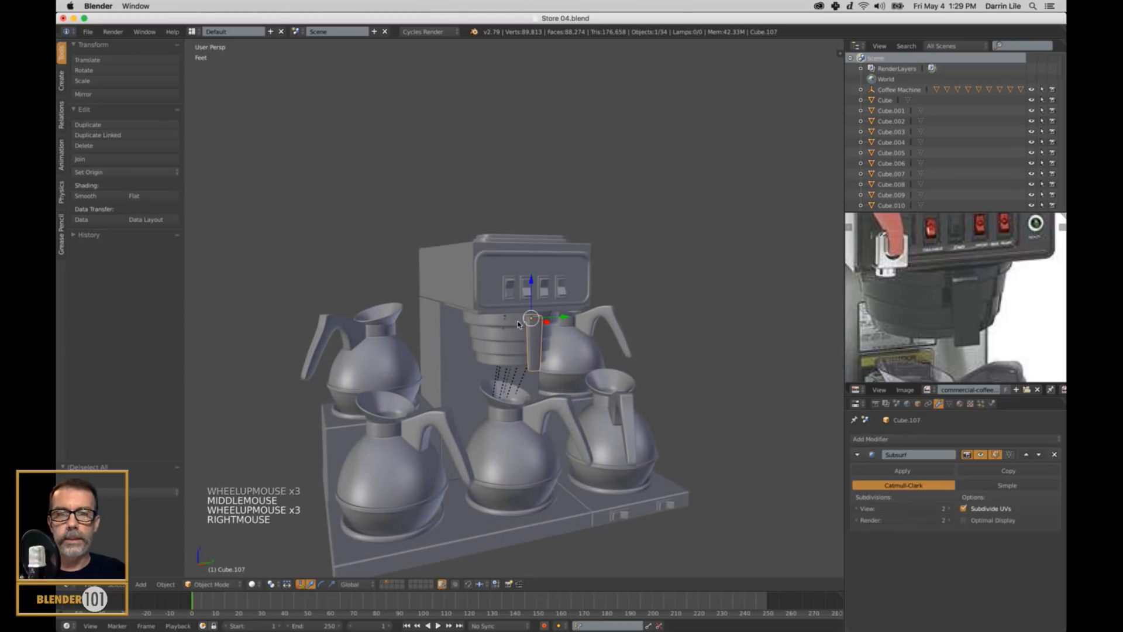
right_click(560, 361, "shift")
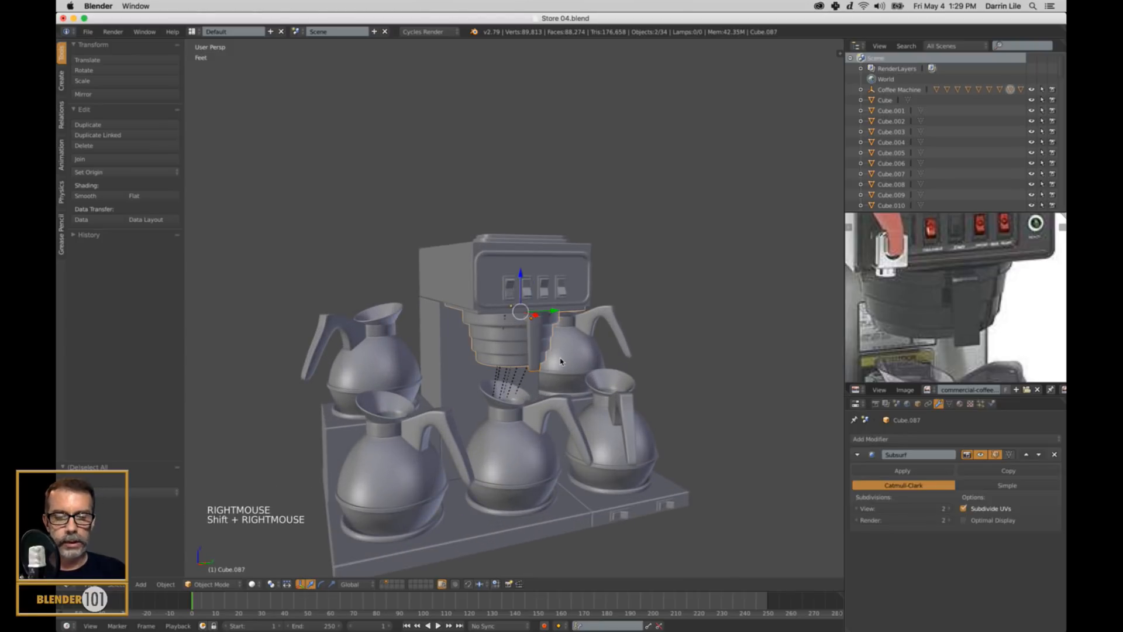
key("ctrl+j")
key("a")
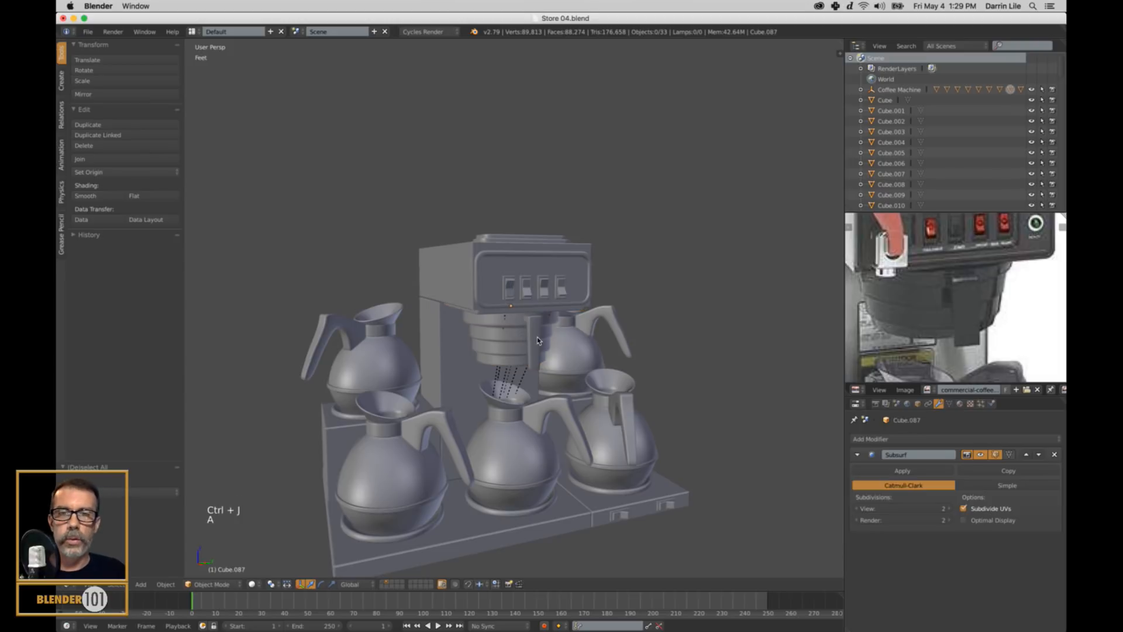
Step: Try moving the brew basket away from the coffee machine to test that the joined handle follows it
right_click(512, 337)
key("g")
key("g")
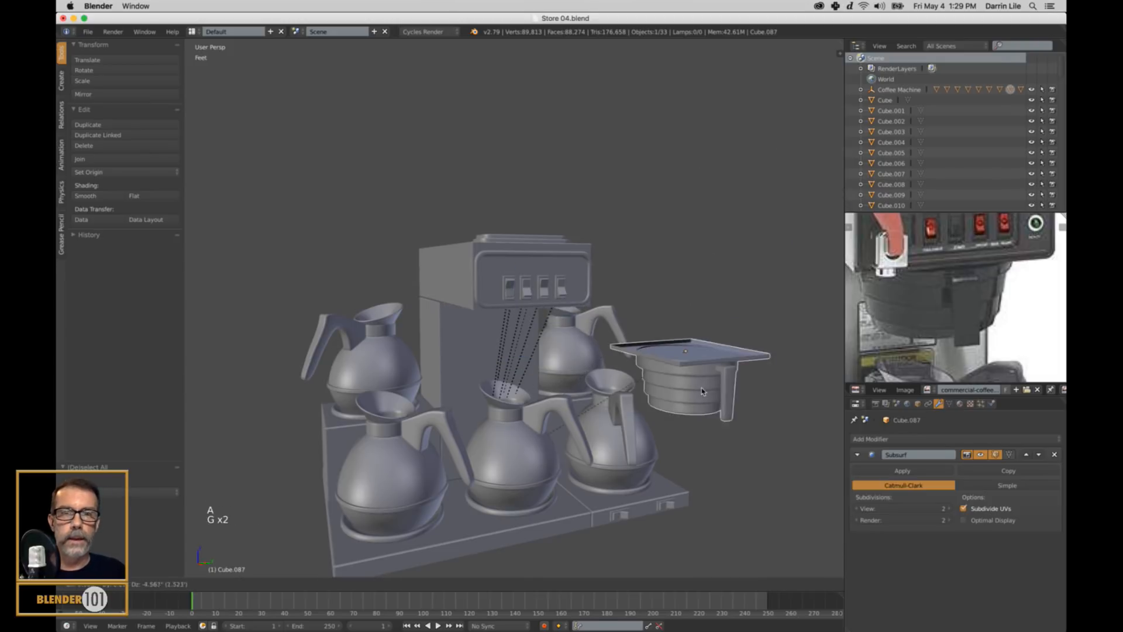
right_click(687, 390)
scroll(678, 391, "down", 3)
middle_click_drag(669, 380, 660, 382)
middle_click_drag(534, 450, 522, 462)
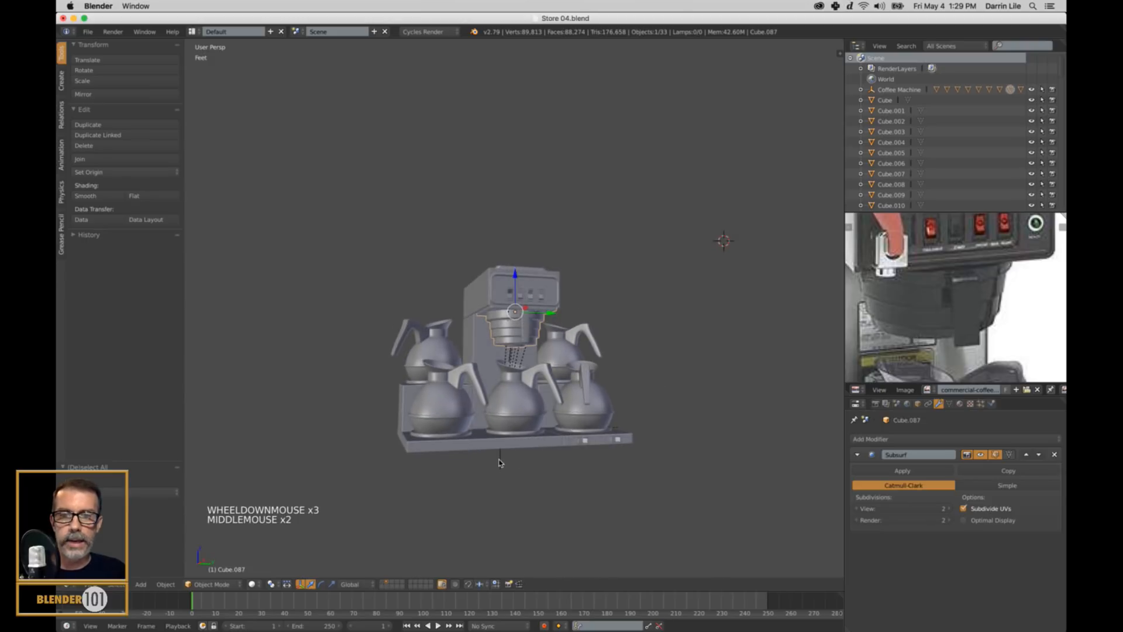
Step: Try moving the Coffee Machine parent empty to test that every part of the machine follows it
right_click(522, 459)
key("g")
key("g")
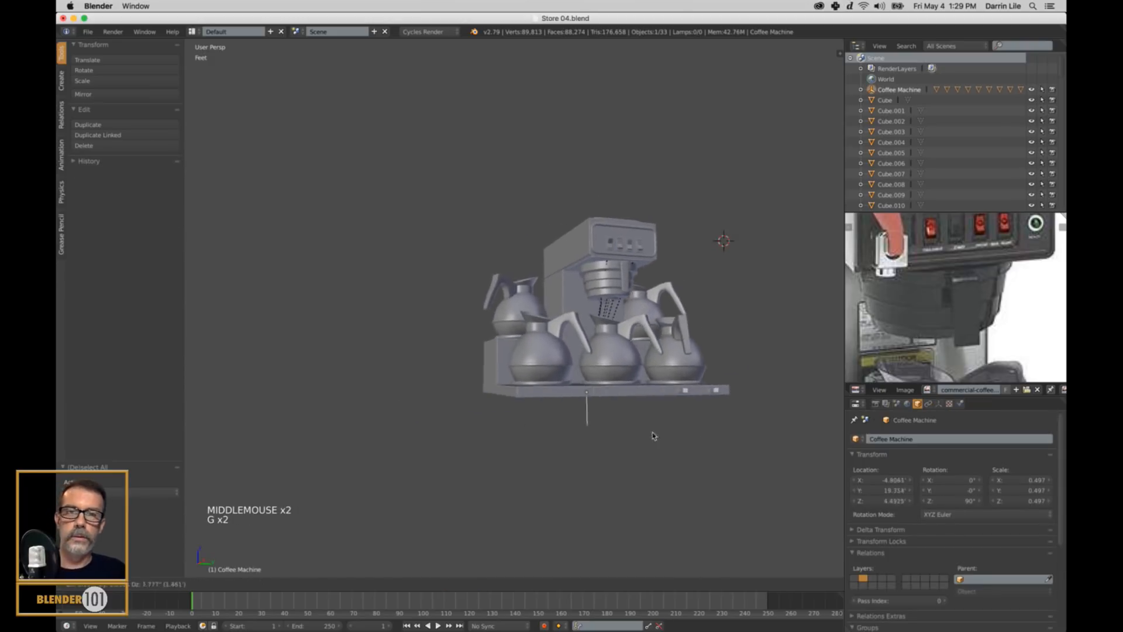
right_click(655, 379)
Step: Save the current state of Store 04.blend
middle_click_drag(656, 383, 639, 357)
key("s")
key("s")
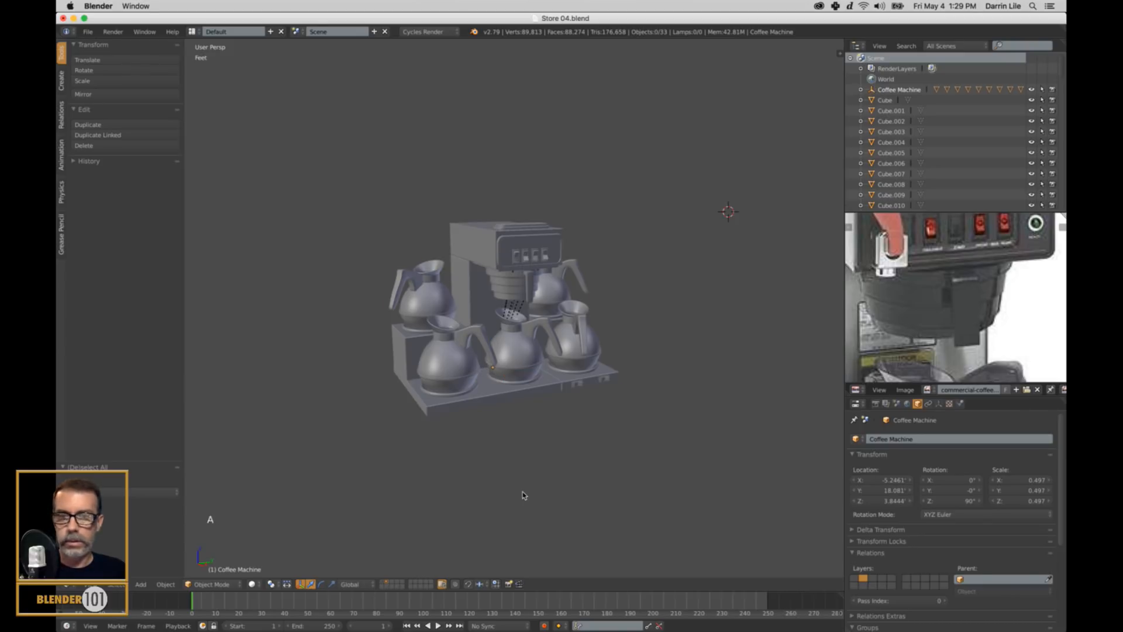
Step: Move all the coffee machine objects to the first layer and display that layer with the store interior
key("a")
key("a")
key("m")
key("1")
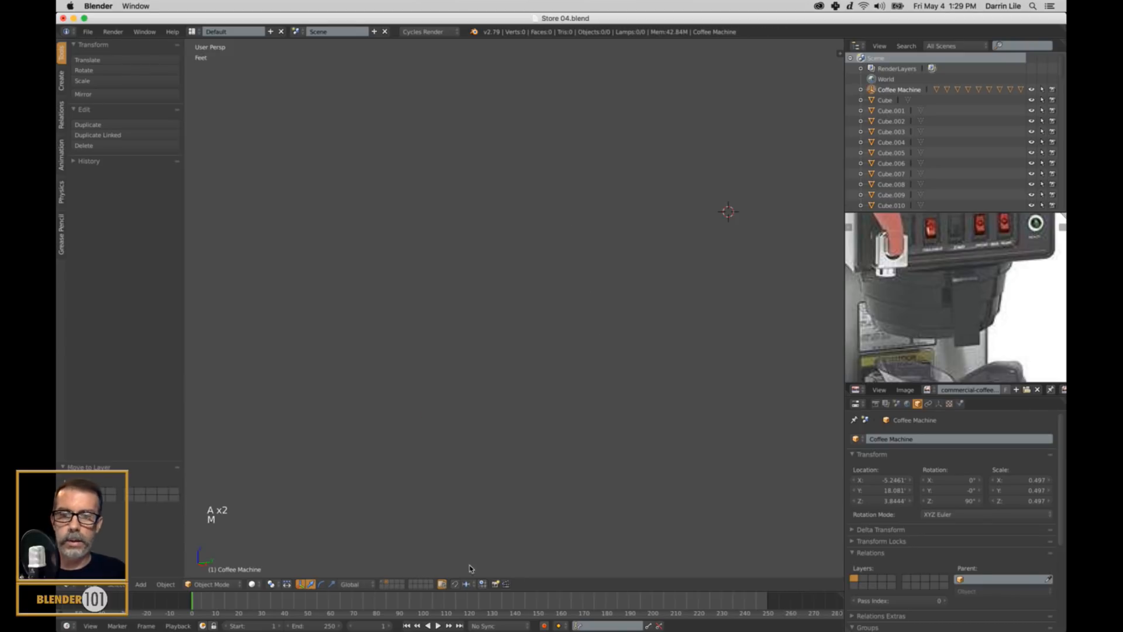
left_click(381, 584)
scroll(606, 325, "down", 3)
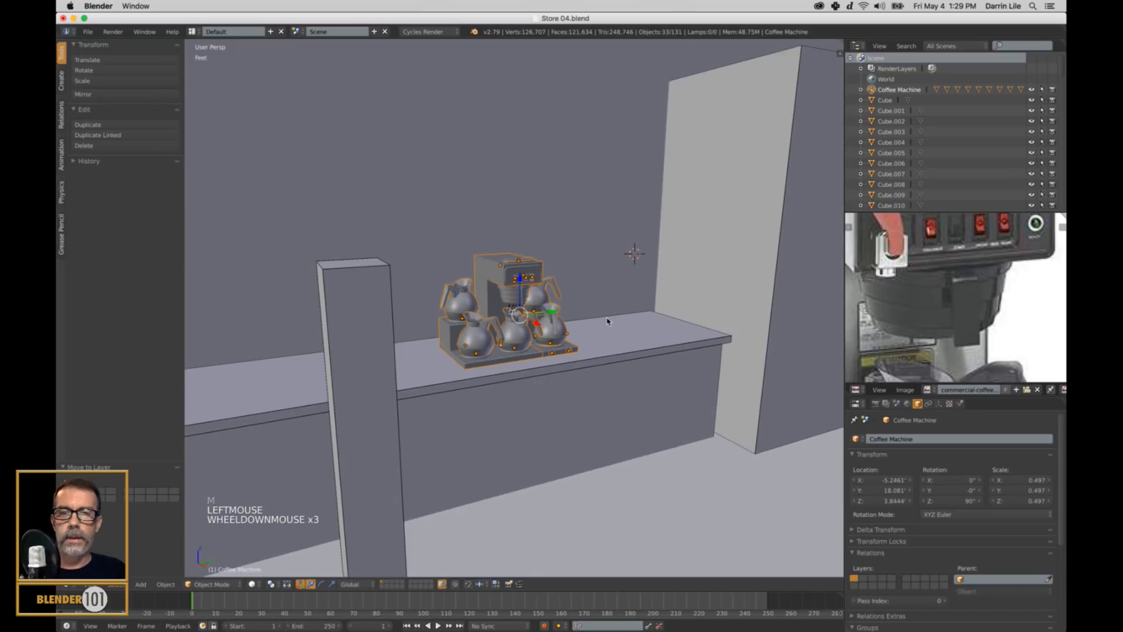
Step: Move the Coffee Machine parent empty about 4.6 inches along the Y axis on the store counter
left_click(536, 341)
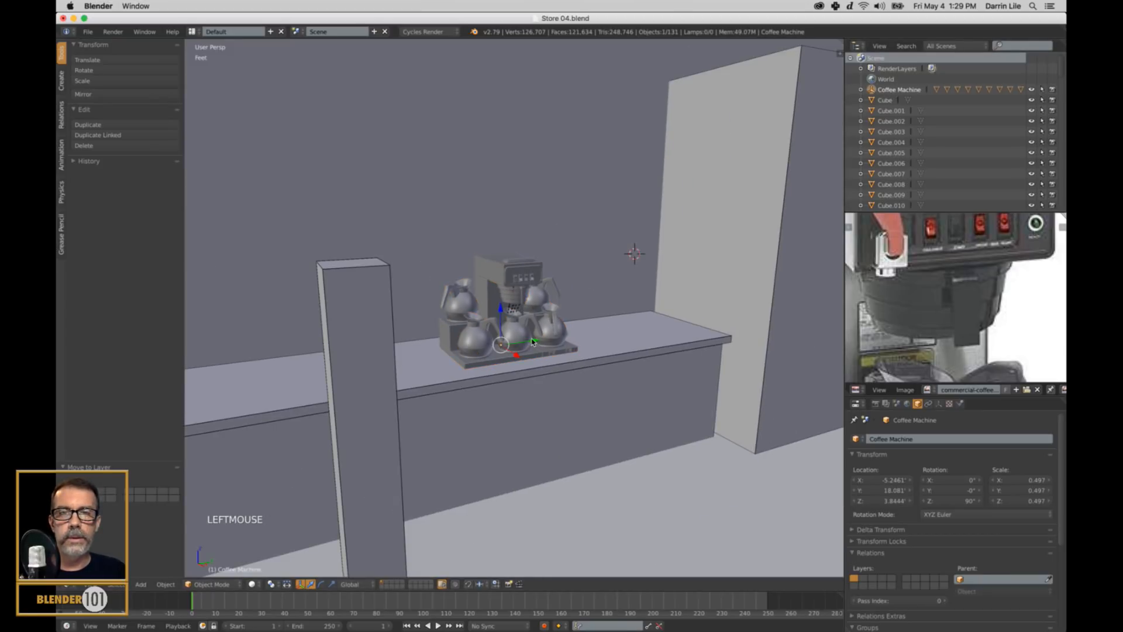
left_click_drag(532, 341, 544, 339)
scroll(544, 340, "down", 4)
middle_click_drag(544, 339, 468, 365)
scroll(457, 369, "up", 6)
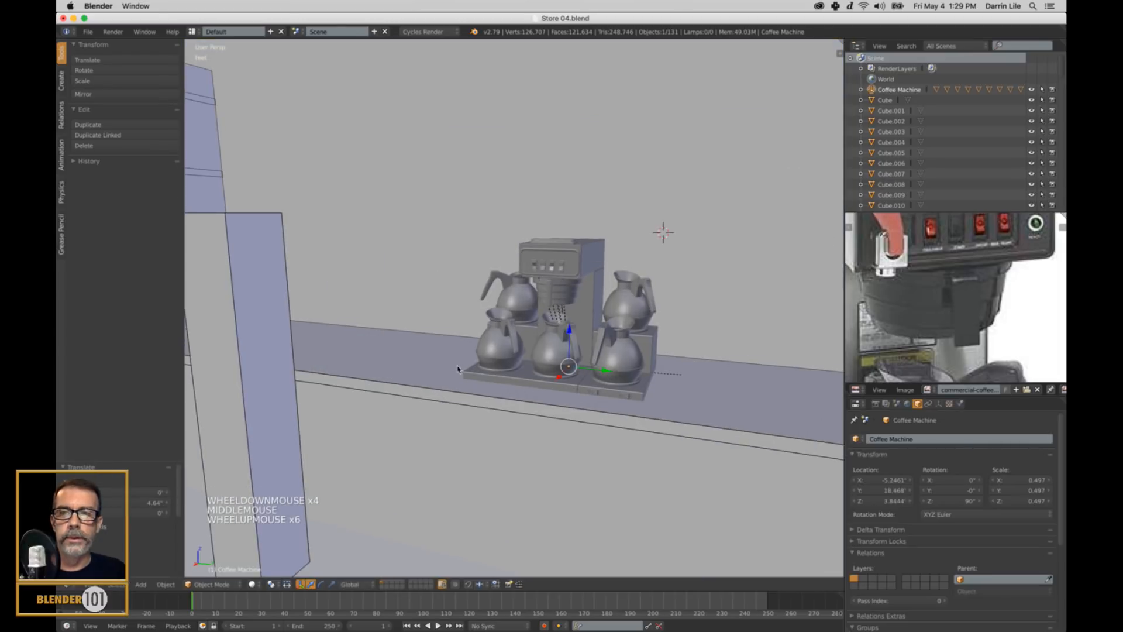
Step: Save the scene over the existing Store 04.blend file
scroll(463, 369, "down", 6)
key("ctrl+s")
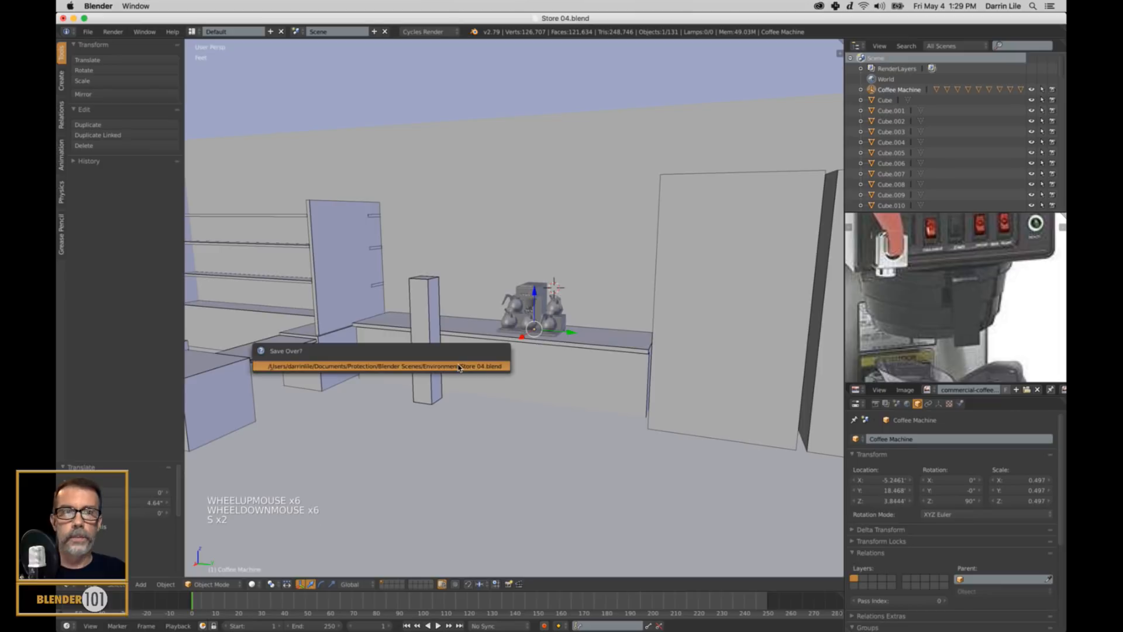
left_click(459, 367)
Step: Replace the coffee maker reference picture with the drink-machine photo from the Environment reference folder
scroll(929, 295, "down", 7)
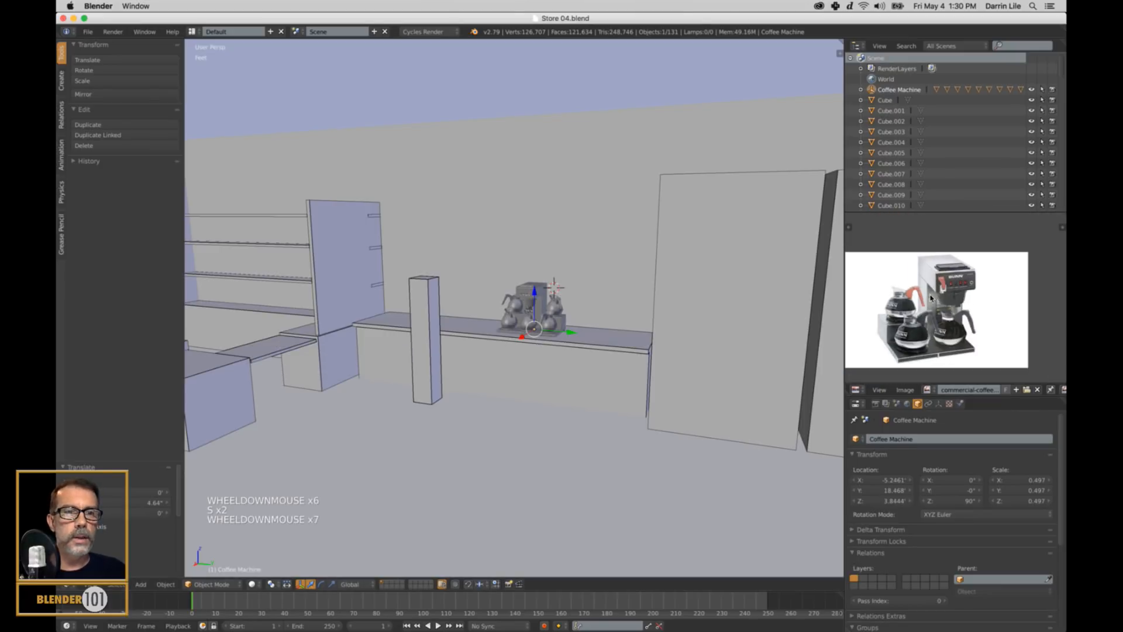
middle_click_drag(928, 293, 958, 276, "shift")
left_click(906, 389)
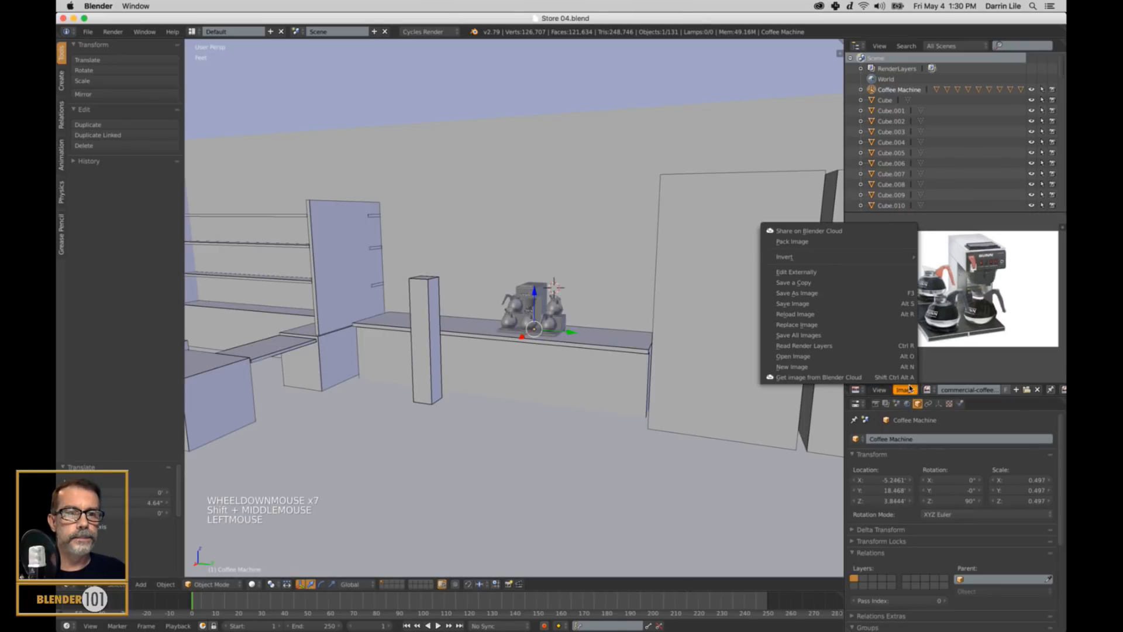
left_click(813, 356)
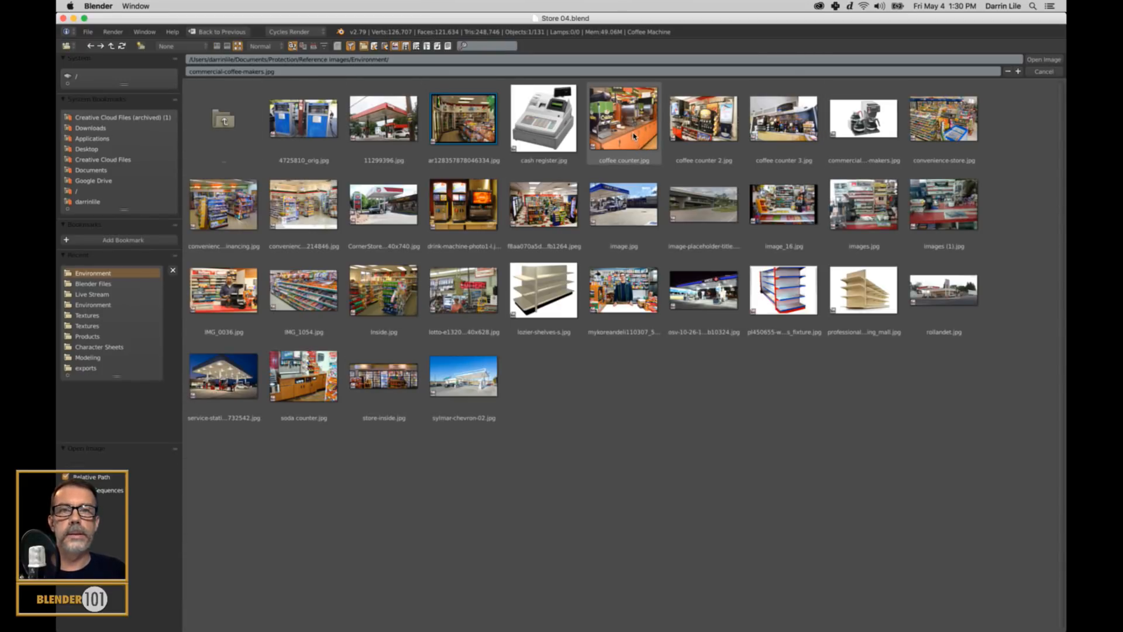
left_click(459, 200)
double_click(472, 207)
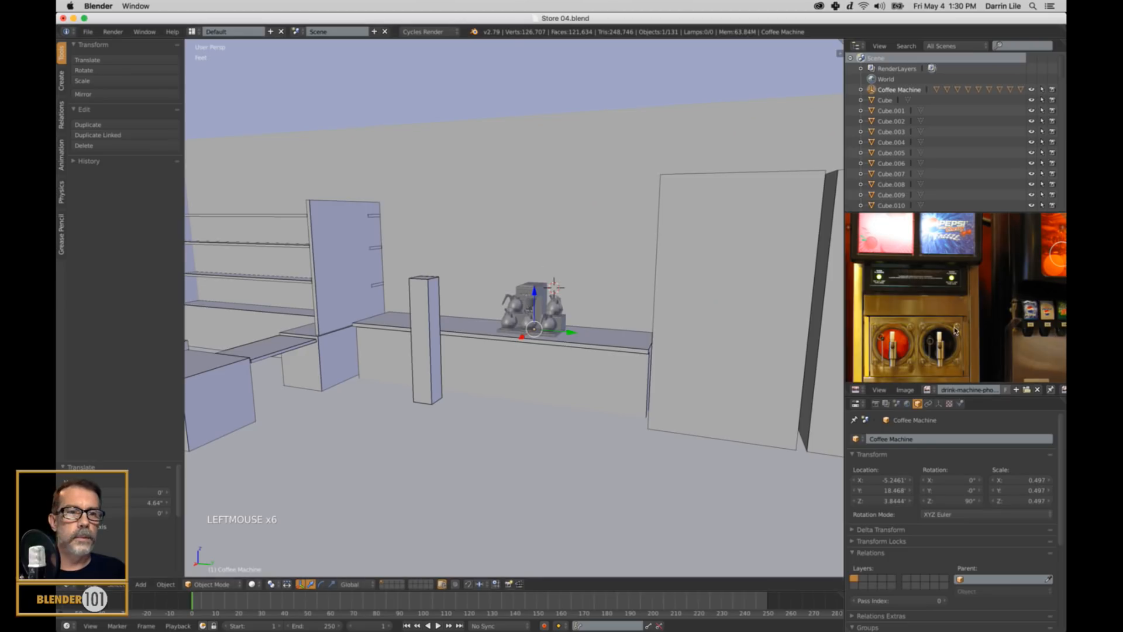
Step: Examine the ICEE machines and the soda fountain in the drink-machine reference photo
scroll(957, 331, "down", 2)
middle_click_drag(986, 319, 980, 341)
scroll(942, 310, "down", 1)
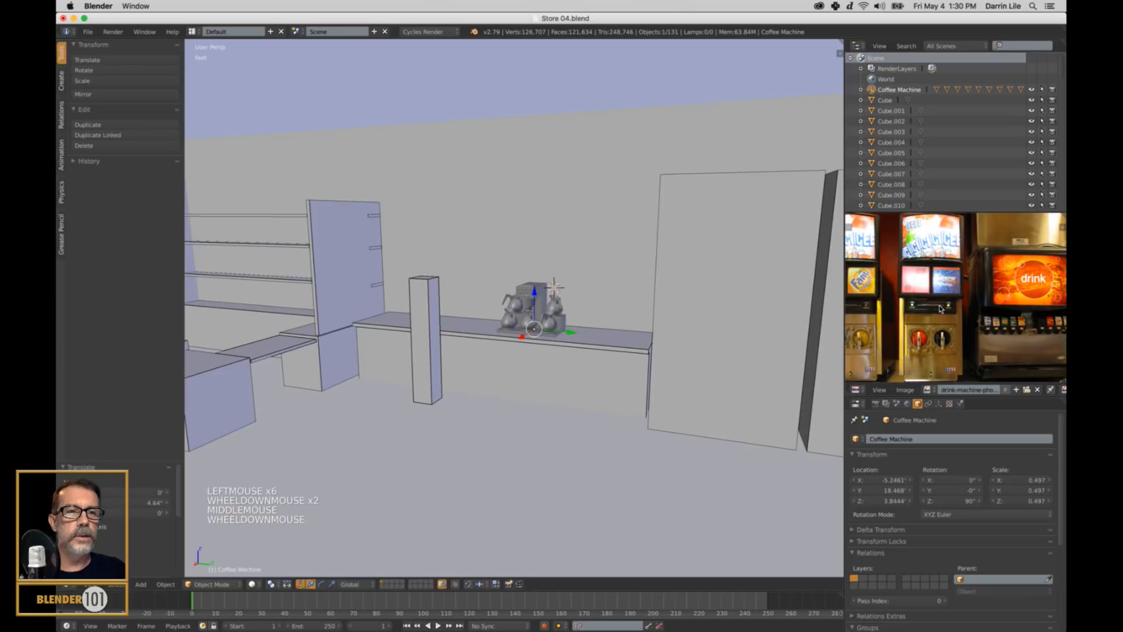
scroll(940, 314, "up", 3)
scroll(939, 315, "down", 3)
middle_click_drag(939, 315, 971, 316)
scroll(935, 310, "up", 2)
scroll(935, 310, "down", 3)
scroll(959, 323, "up", 1)
scroll(960, 323, "up", 1, "shift")
Step: Enlarge the reference photo to the full window and examine the soda fountain's display, nozzles and drip tray up close
key("shift+space")
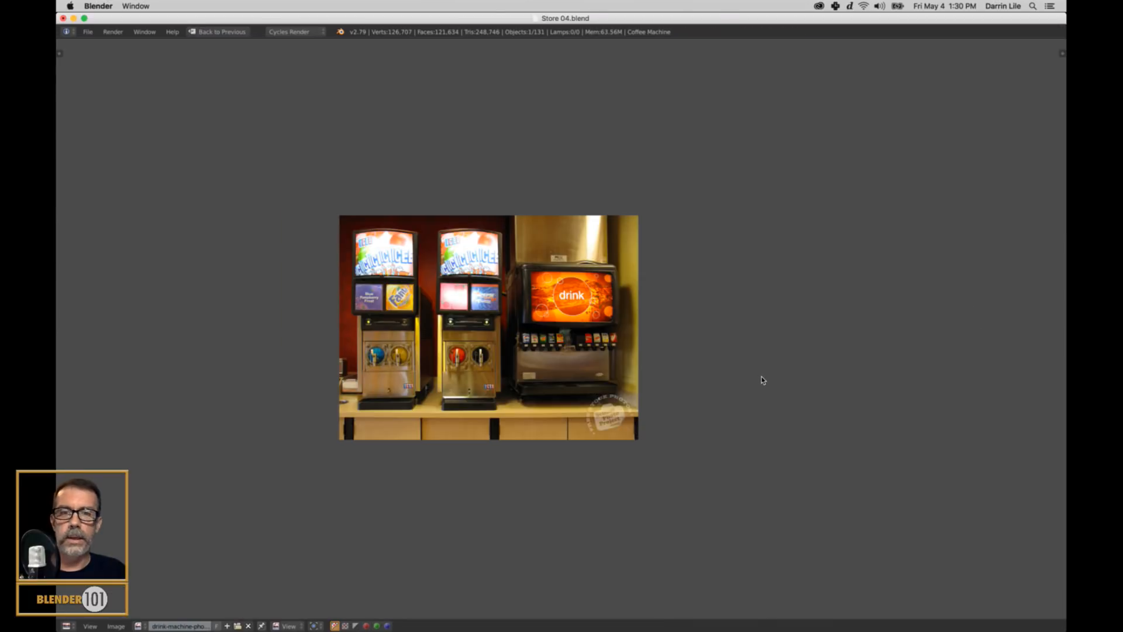
scroll(763, 379, "up", 3)
scroll(746, 352, "up", 2)
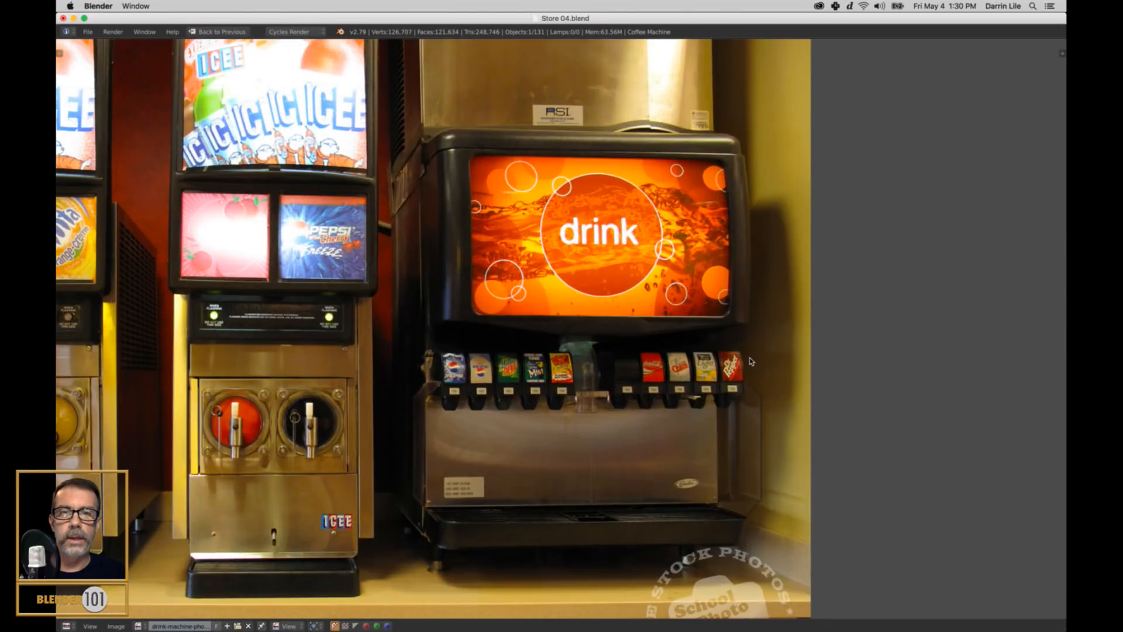
middle_click_drag(751, 361, 760, 386)
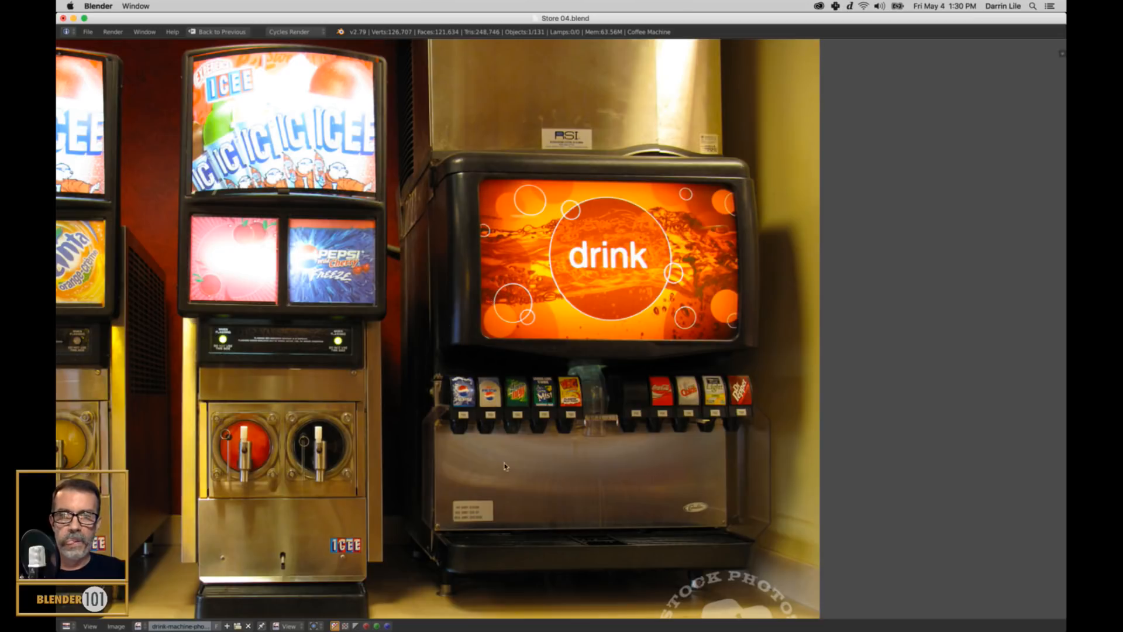
scroll(471, 411, "up", 3)
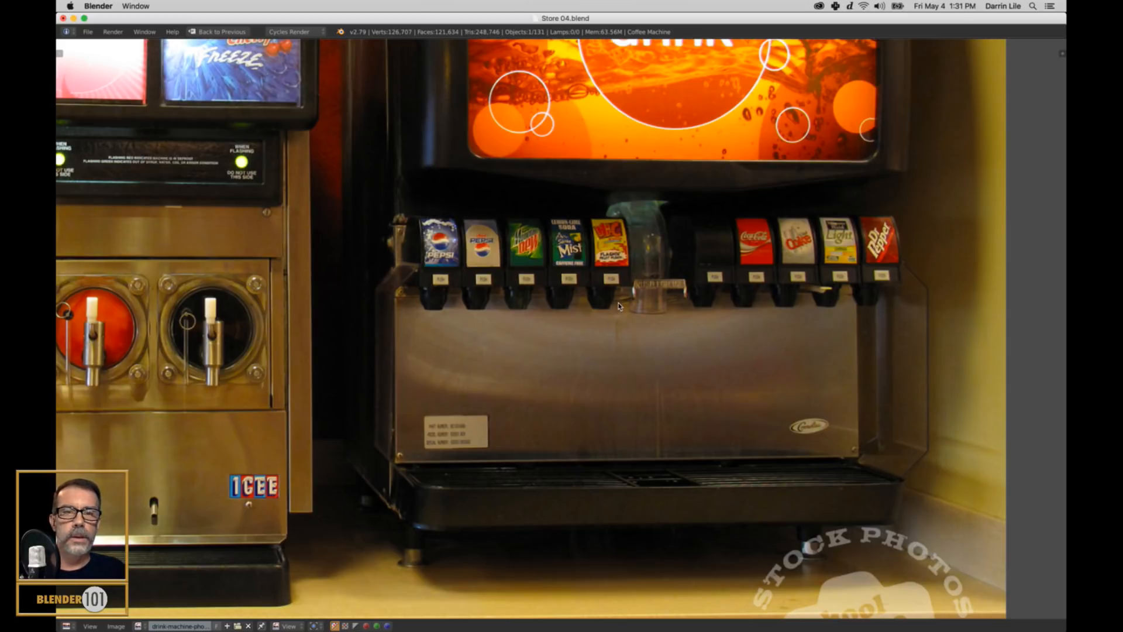
Step: Inspect the soda fountain's drink labels, push-button nozzles, metal splash panel, drip tray and feet in the enlarged reference photo
scroll(619, 306, "up", 4)
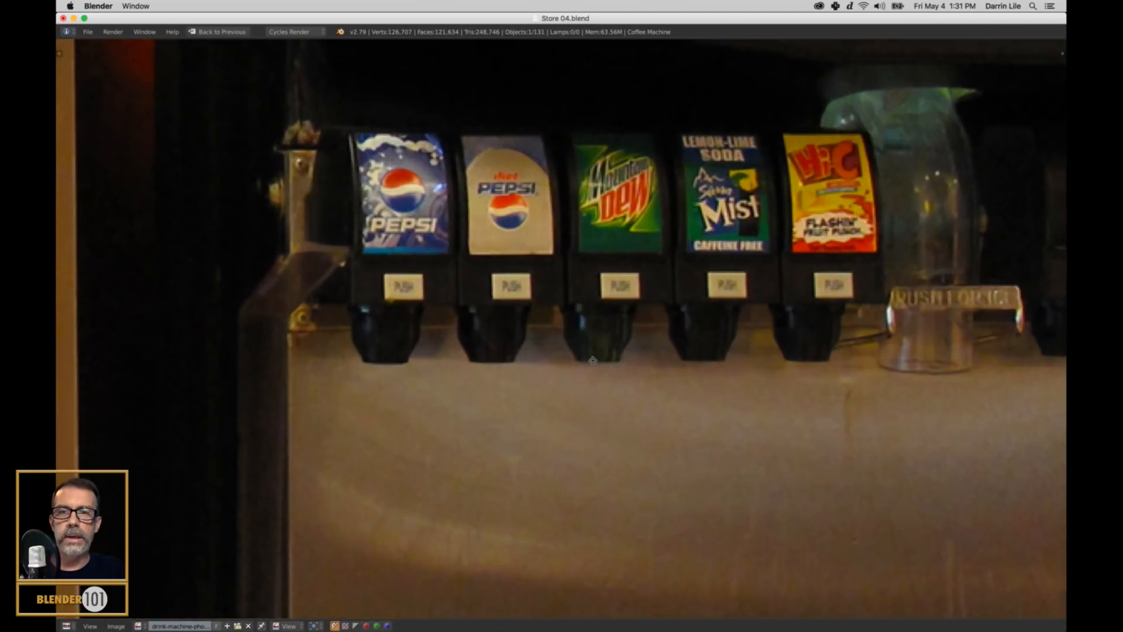
scroll(592, 361, "up", 2)
middle_click_drag(614, 371, 658, 354)
scroll(657, 357, "down", 1)
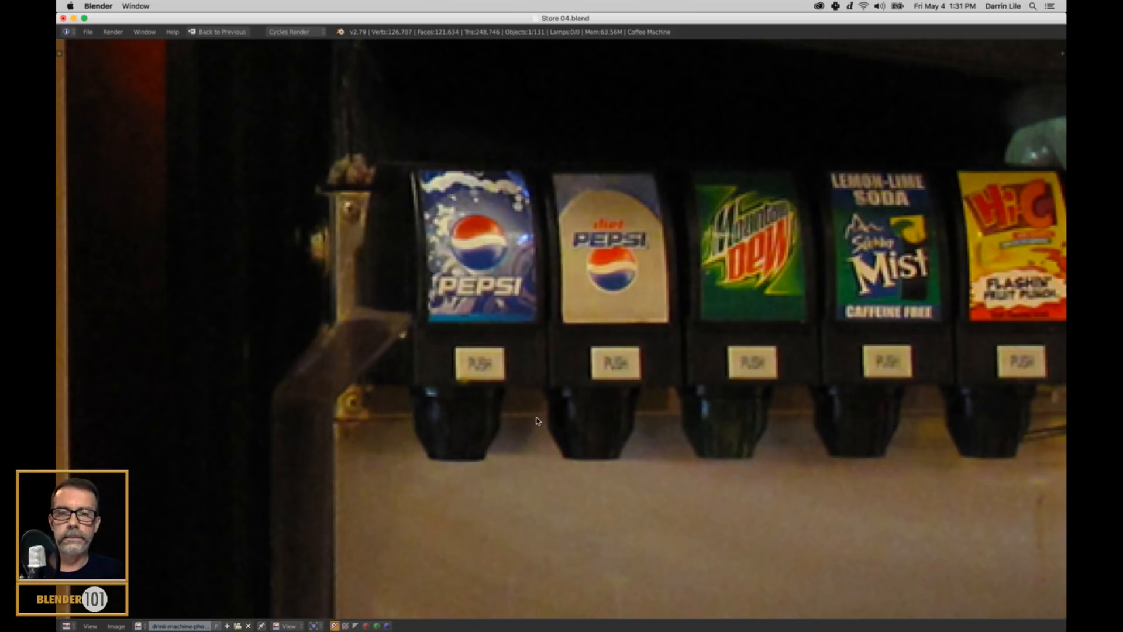
scroll(503, 432, "down", 6)
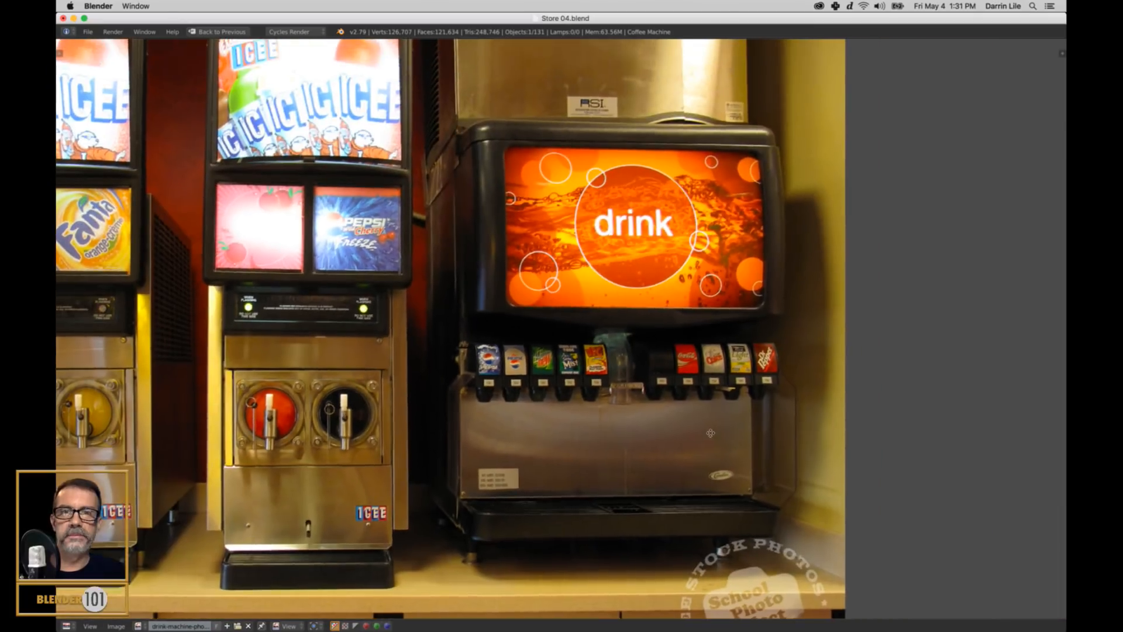
middle_click_drag(710, 433, 688, 421)
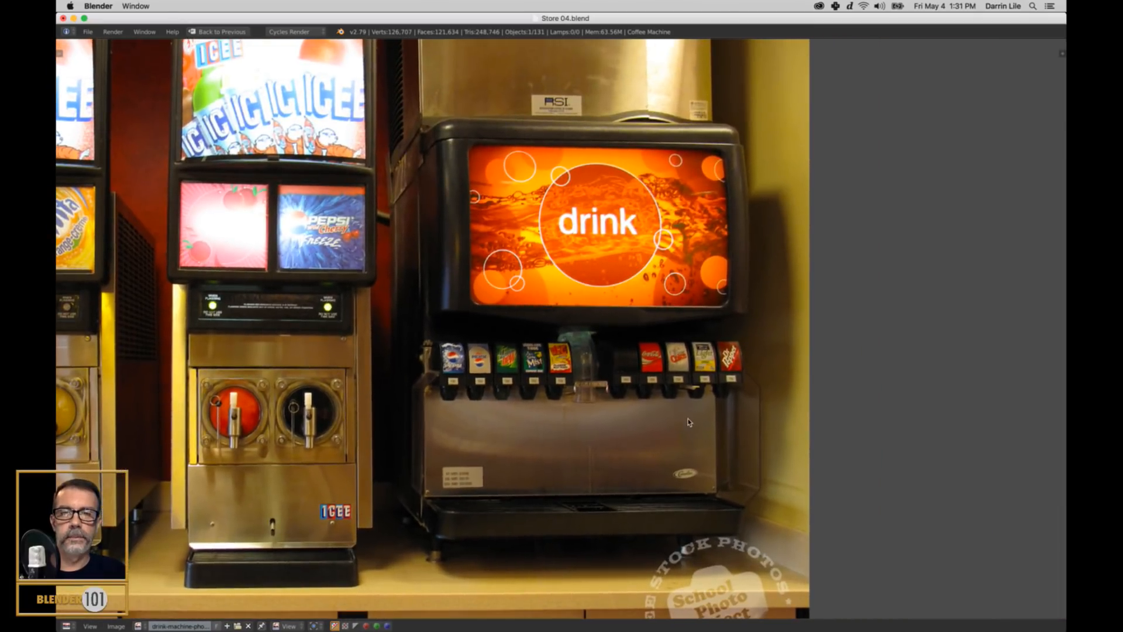
scroll(497, 503, "up", 4)
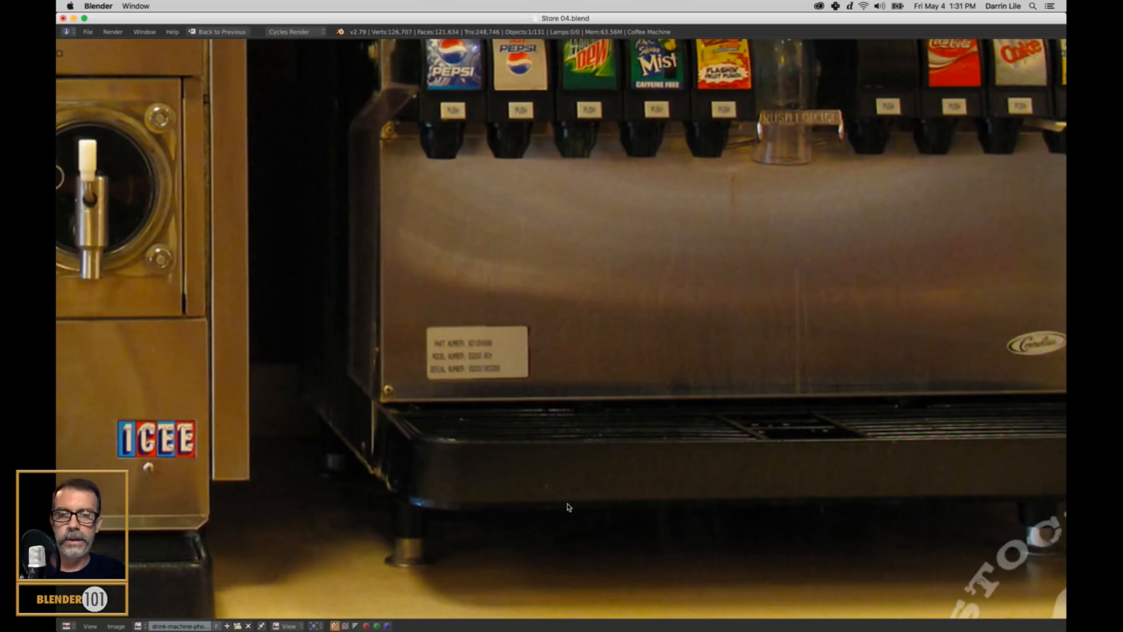
scroll(578, 490, "down", 5)
scroll(739, 414, "down", 2)
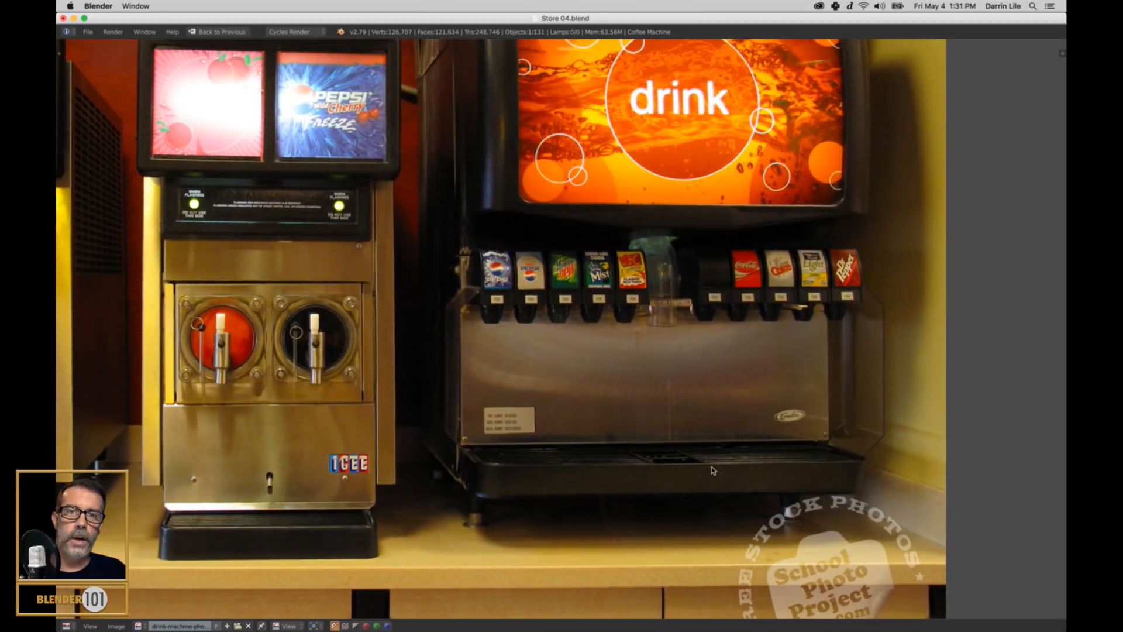
middle_click_drag(740, 417, 731, 443)
Step: Restore the normal screen layout and frame the soda fountain in the small reference photo view
key("ctrl+Up")
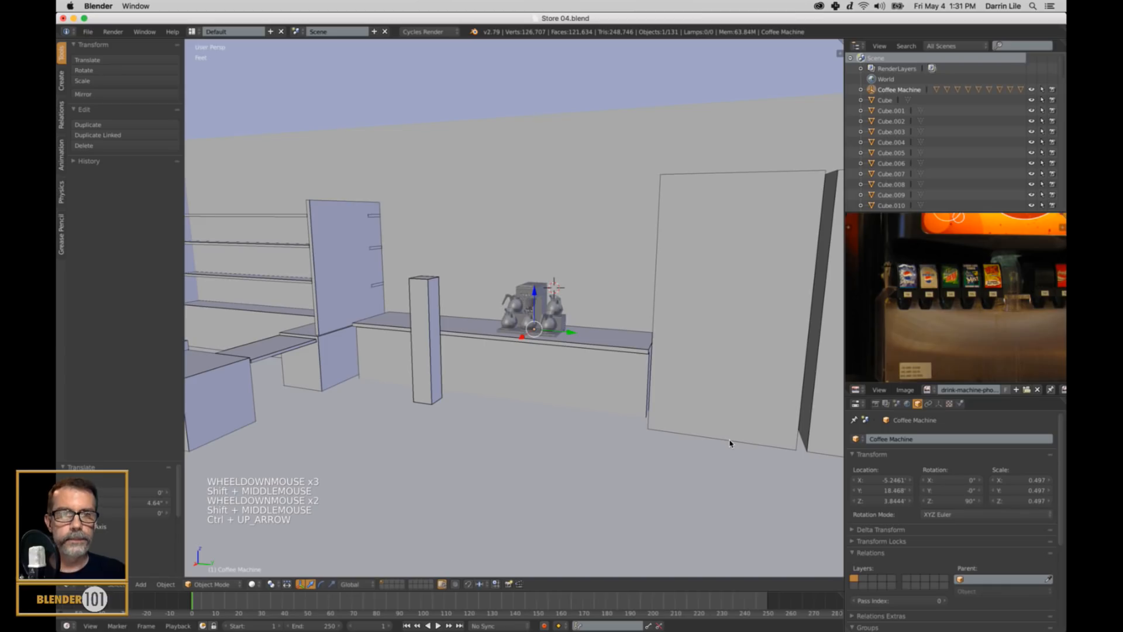
scroll(948, 301, "down", 3)
middle_click_drag(945, 301, 954, 303, "shift")
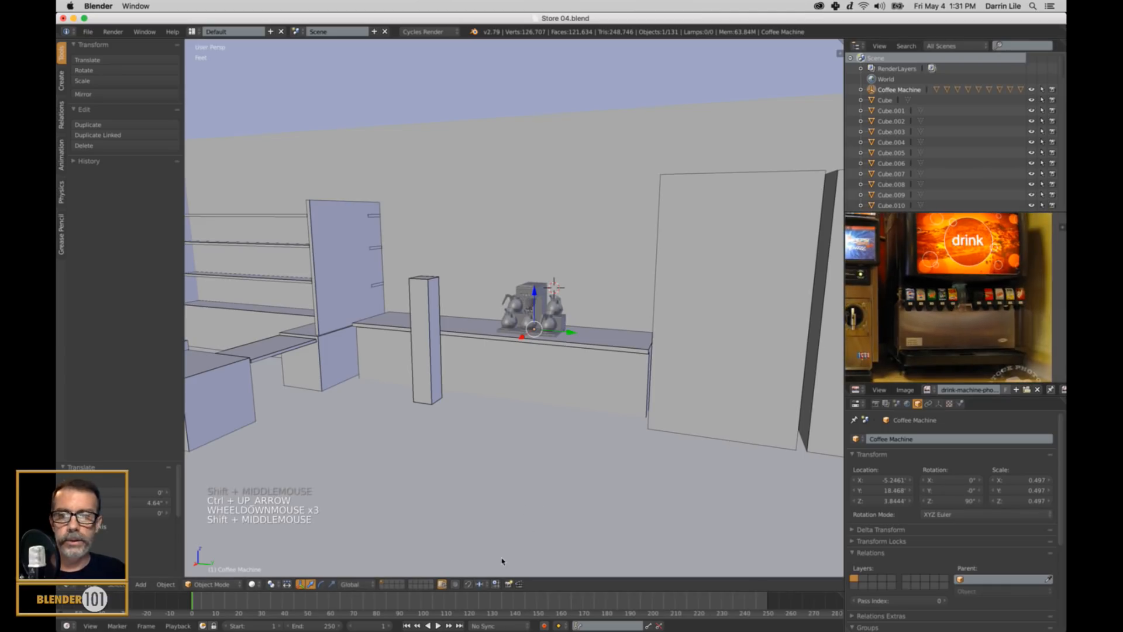
Step: Switch the 3D view to an empty layer and reset the 3D cursor to the scene origin
left_click(391, 581)
scroll(449, 440, "down", 3)
middle_click_drag(449, 437, 592, 441, "shift")
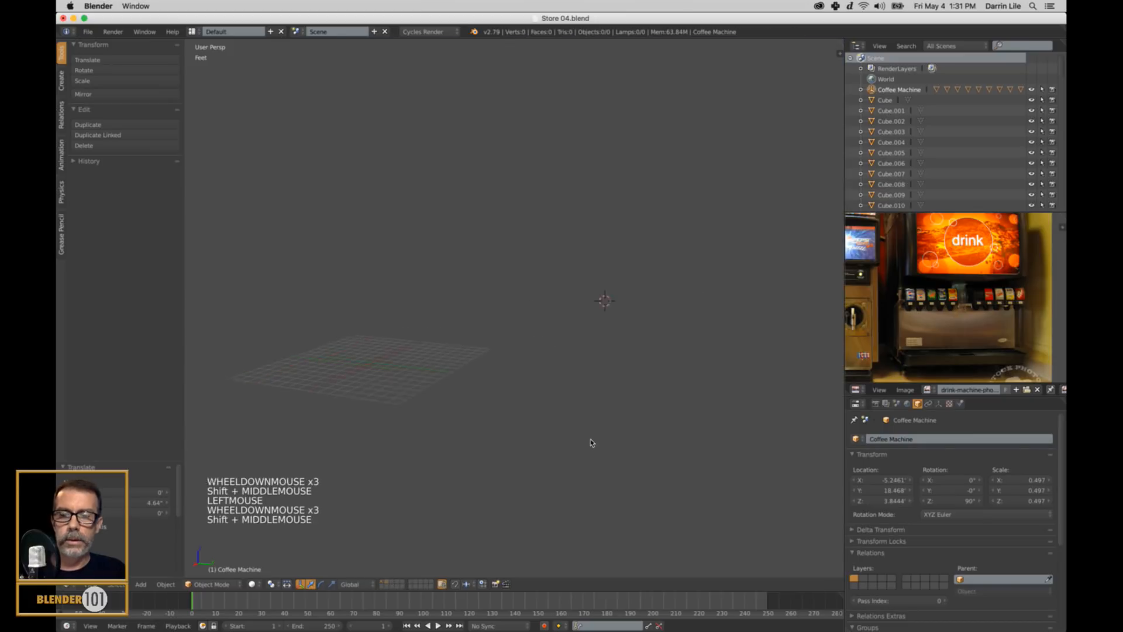
key("shift+c")
middle_click_drag(556, 403, 608, 423, "shift")
scroll(611, 423, "up", 2)
scroll(611, 426, "up", 2)
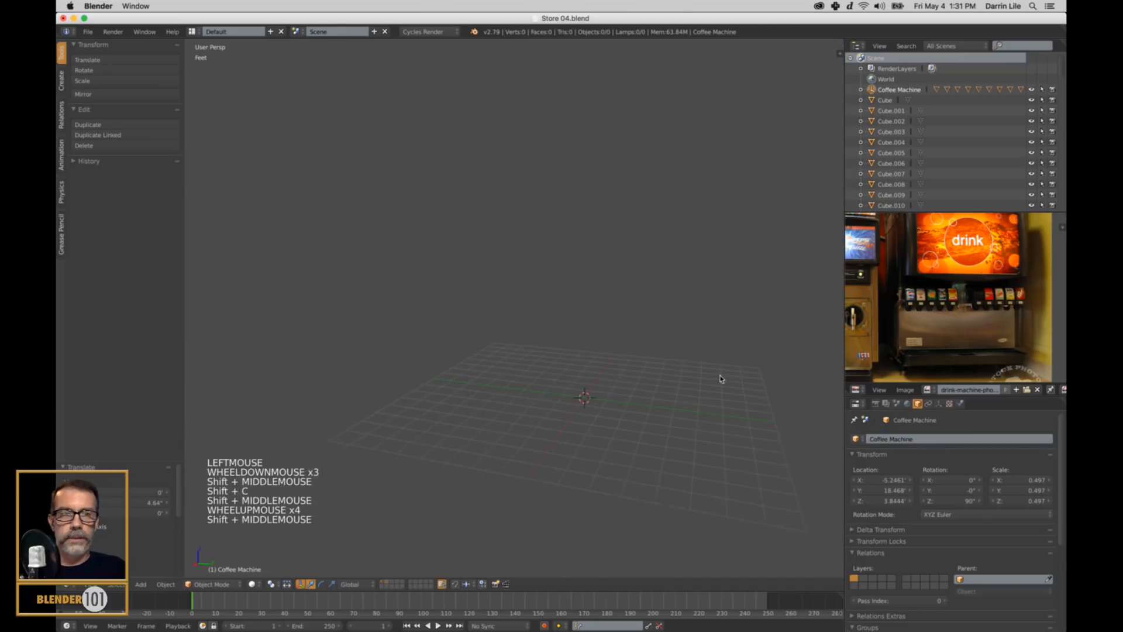
middle_click_drag(652, 334, 712, 374, "shift")
scroll(712, 374, "up", 3)
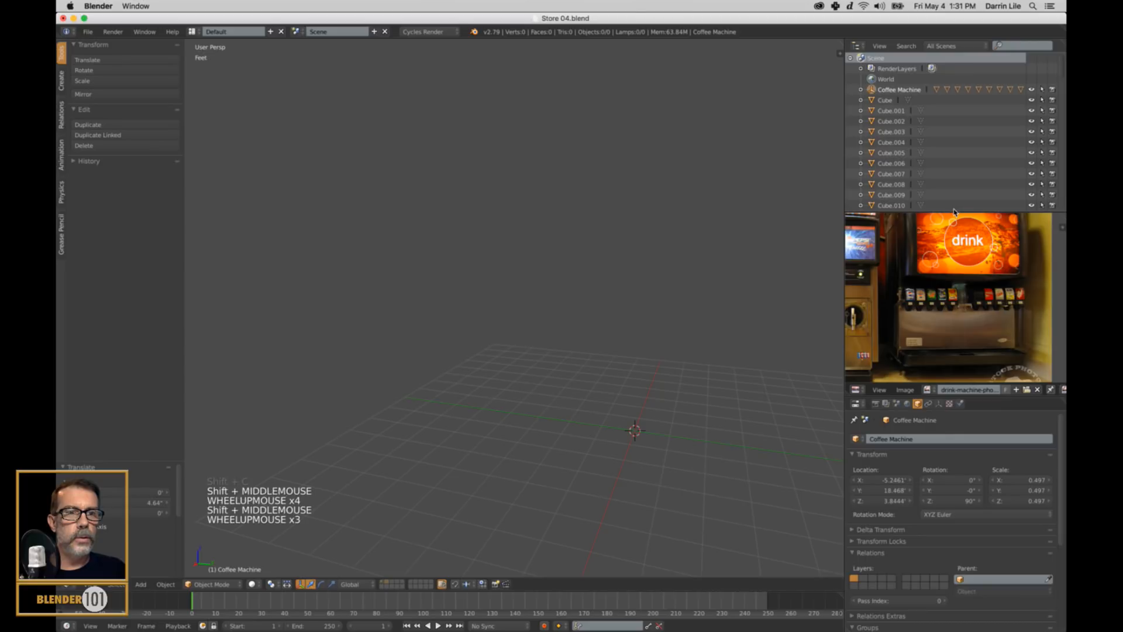
Step: Enlarge the reference image area between the Outliner and the Properties editor and fit the whole soda fountain in it
left_click_drag(953, 211, 959, 155)
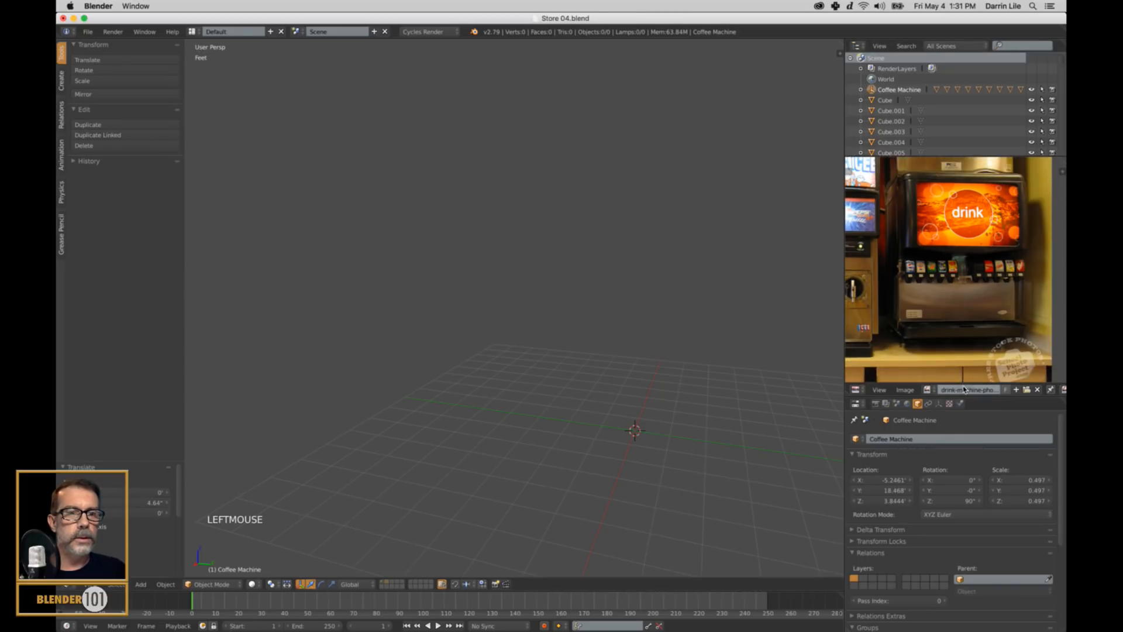
left_click_drag(964, 397, 964, 463)
scroll(960, 316, "up", 2)
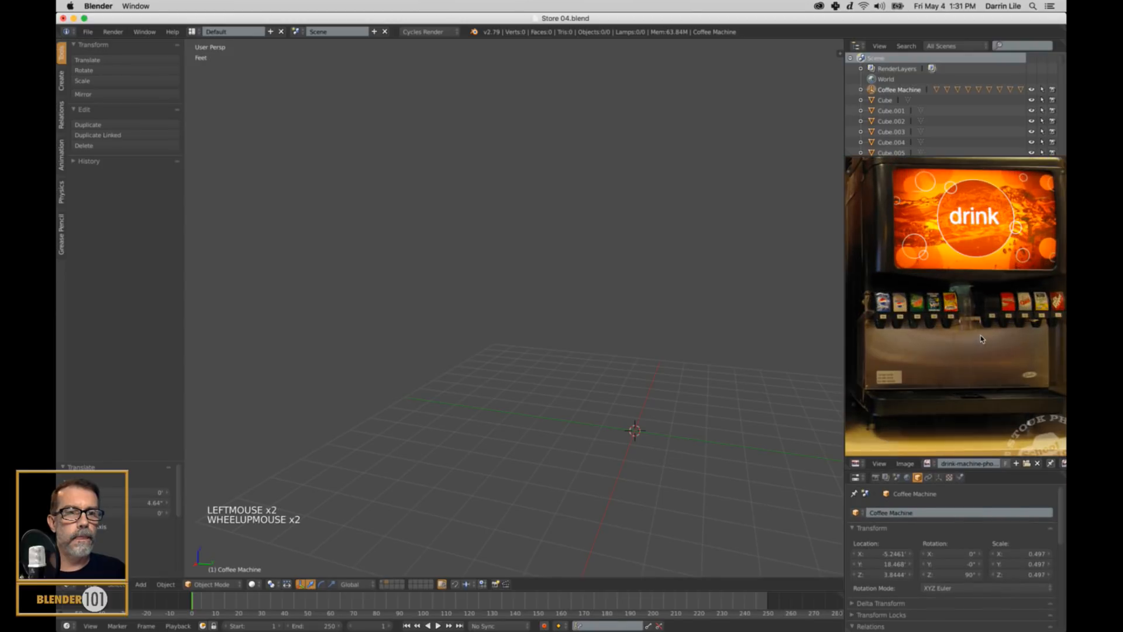
left_click(1001, 477)
left_click_drag(1002, 476, 1001, 529)
mouse_move(1006, 406)
middle_mouse_down()
mouse_move(998, 424)
mouse_move(1001, 408)
middle_mouse_up()
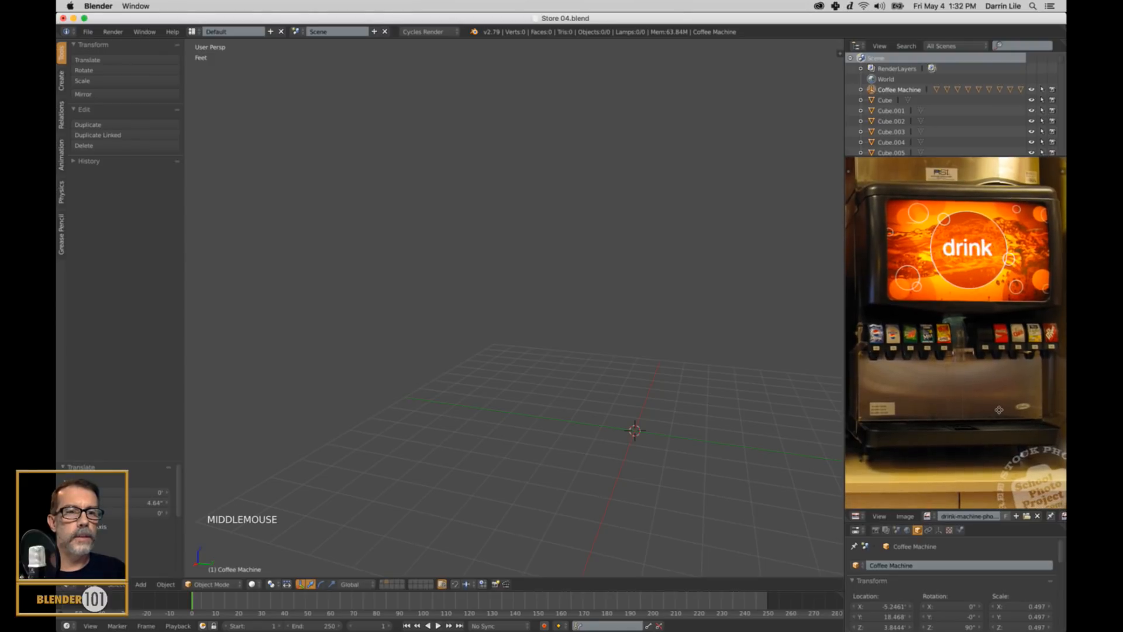
scroll(1001, 409, "down", 1)
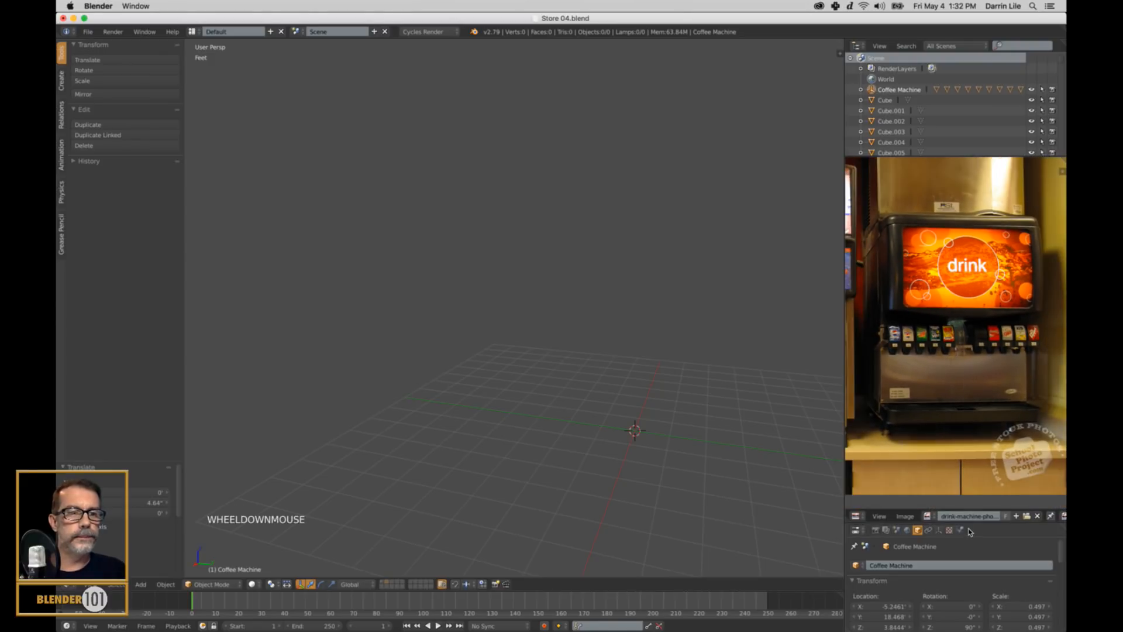
left_click_drag(977, 521, 984, 469)
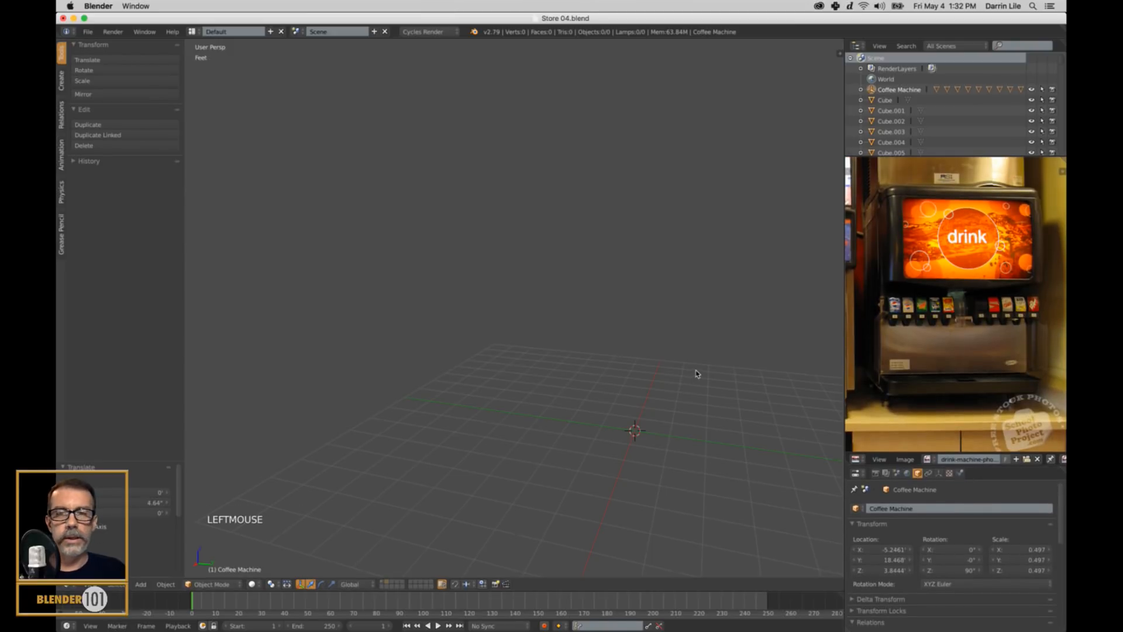
Step: Save the scene over the existing Store 04.blend file
middle_click_drag(692, 373, 547, 316, "shift")
key("super+s")
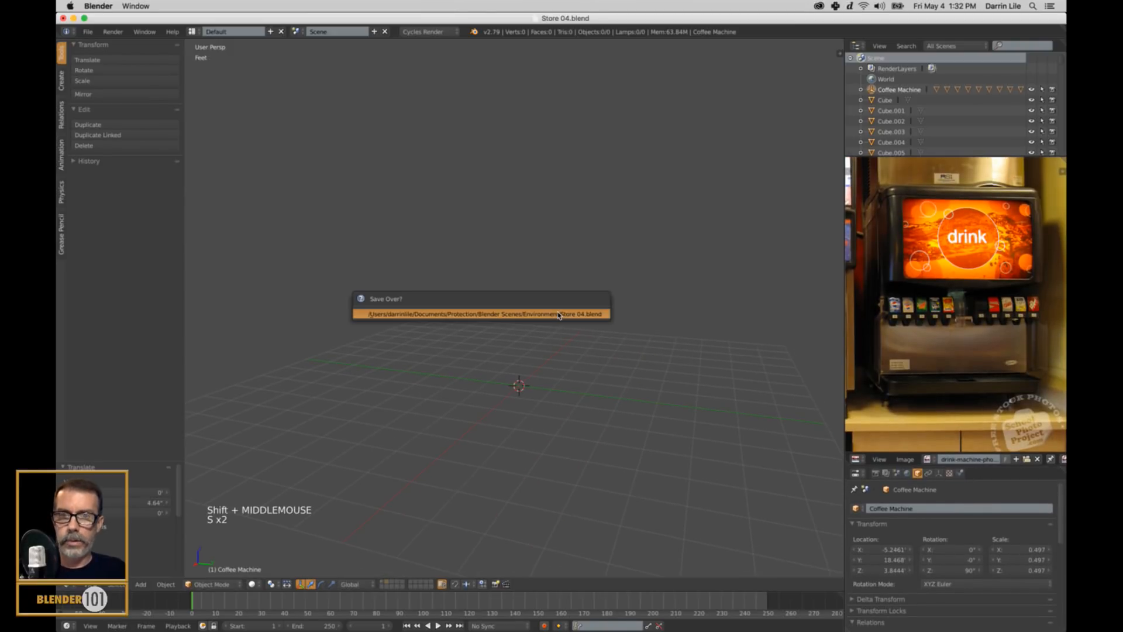
left_click(559, 315)
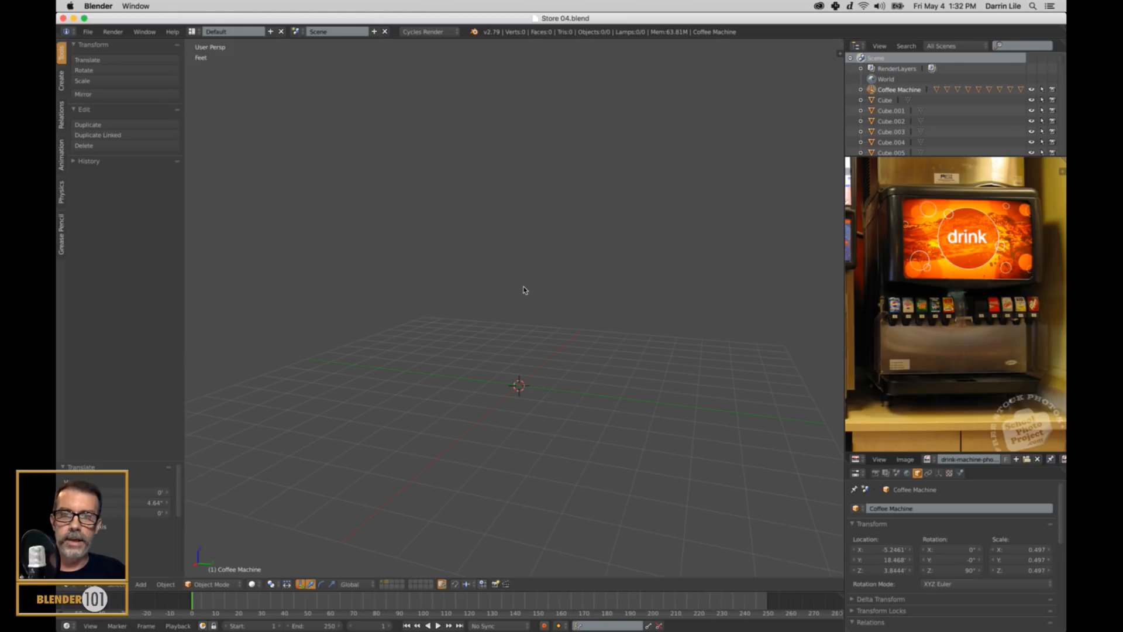
Step: Switch to Firefox and open the Courses page of Blender101.com
mouse_move(527, 620)
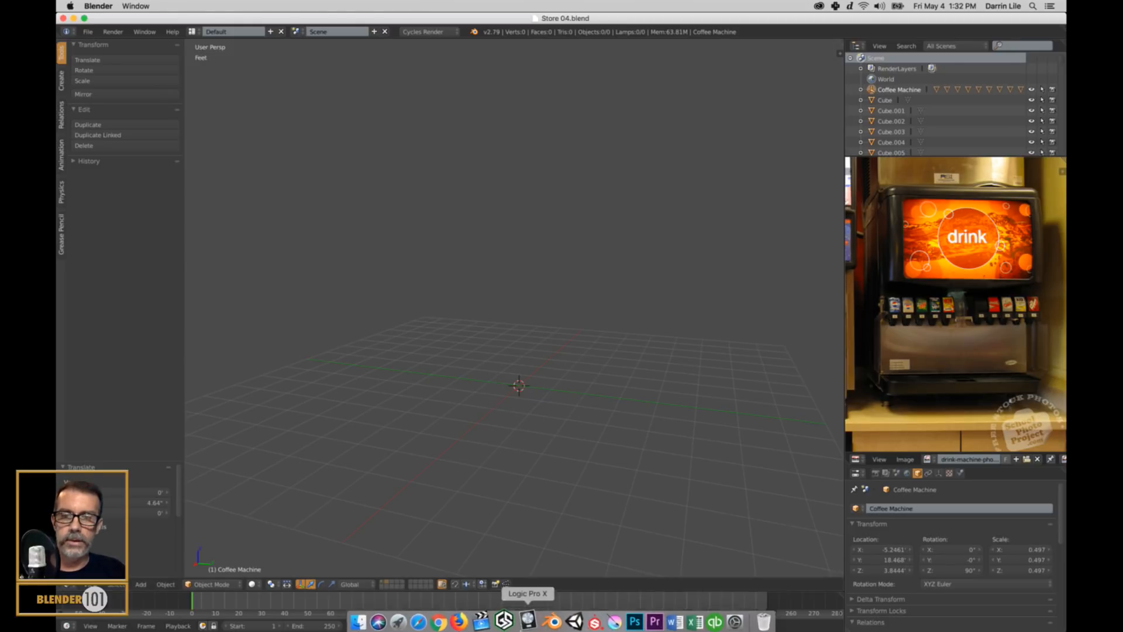
left_click(466, 619)
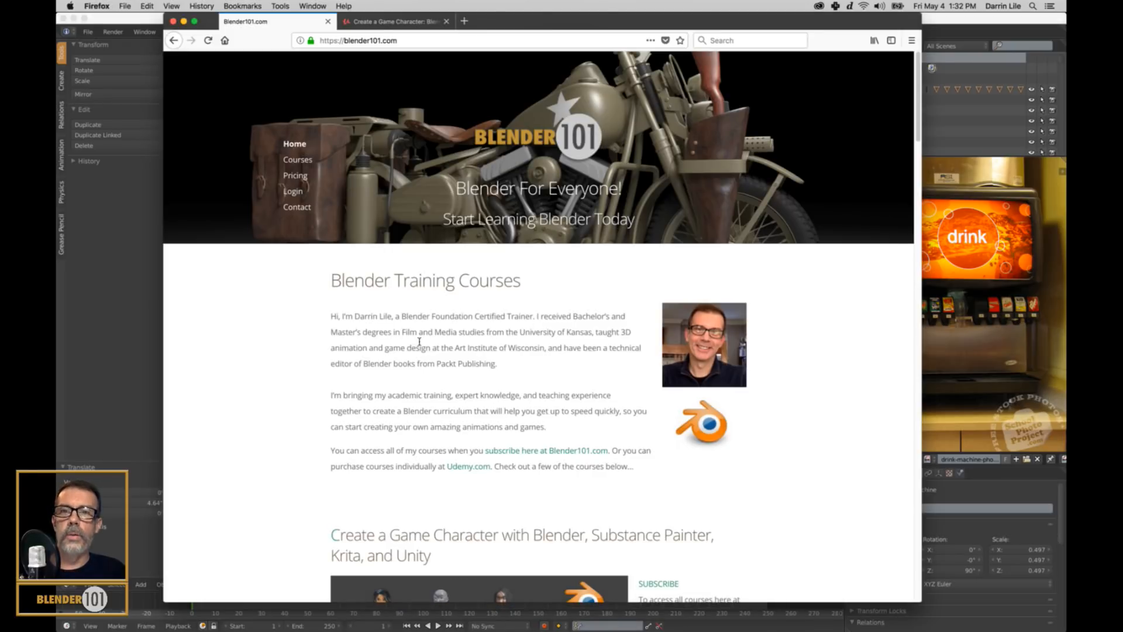
left_click(296, 163)
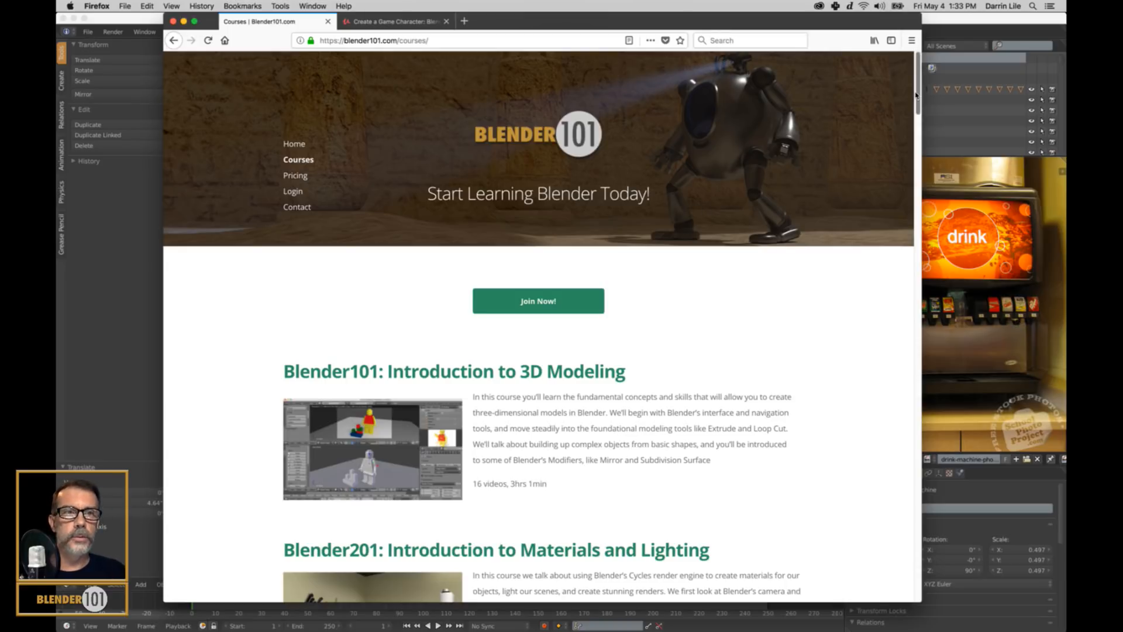
Step: Look through the full list of courses from Blender101 to Blender454 and return to its beginning
left_click_drag(921, 99, 906, 133)
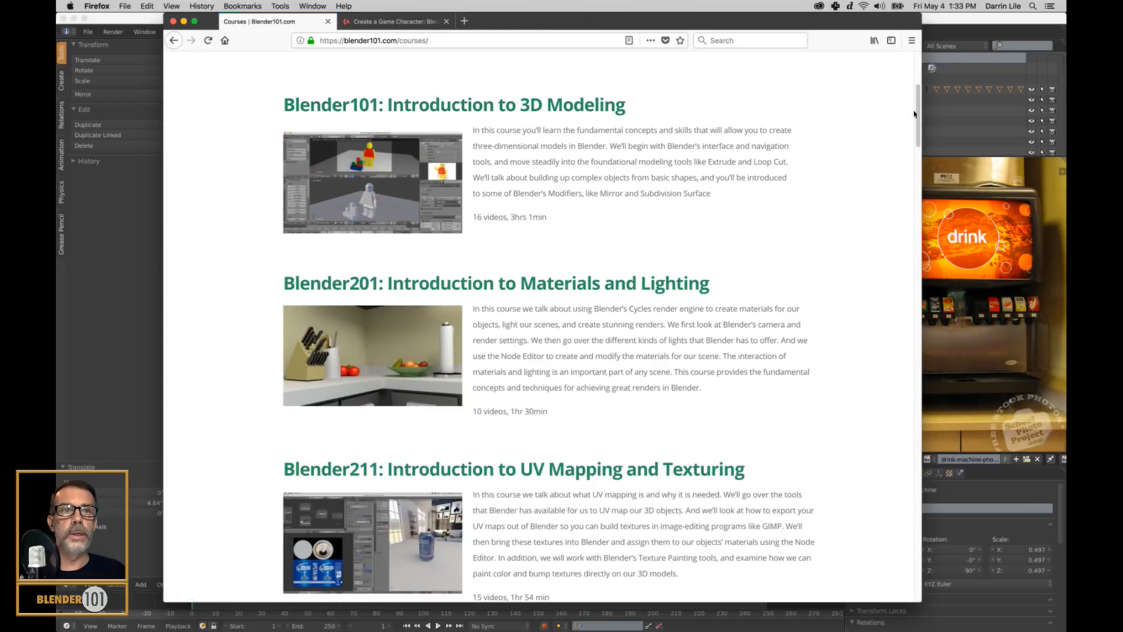
left_click_drag(919, 114, 922, 291)
scroll(922, 291, "down", 5)
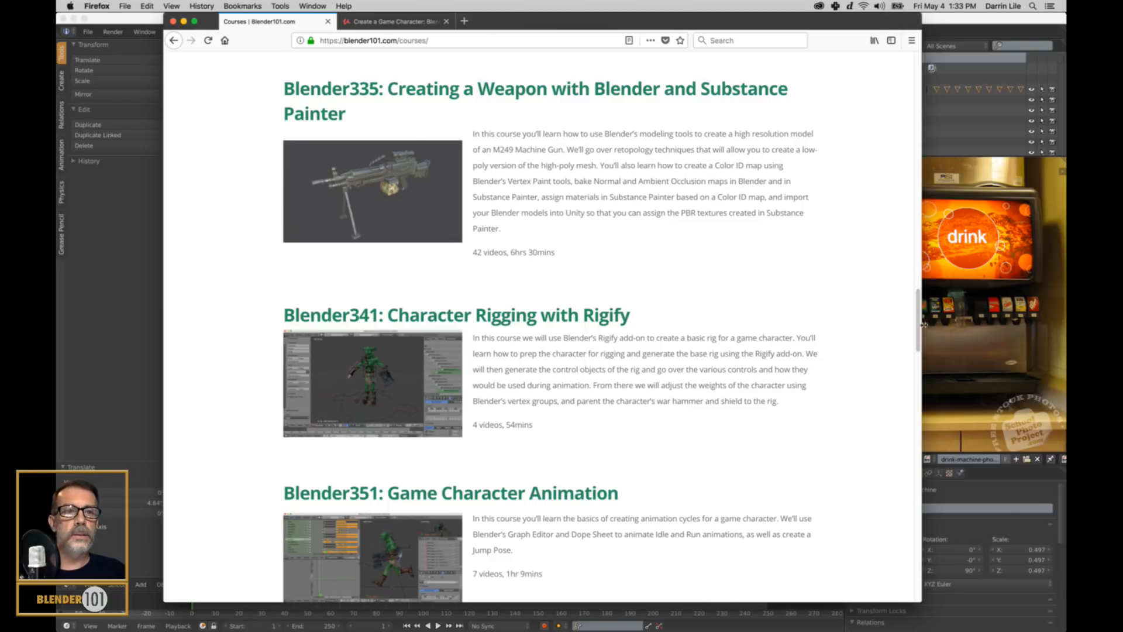
scroll(914, 337, "down", 5)
scroll(915, 337, "down", 10)
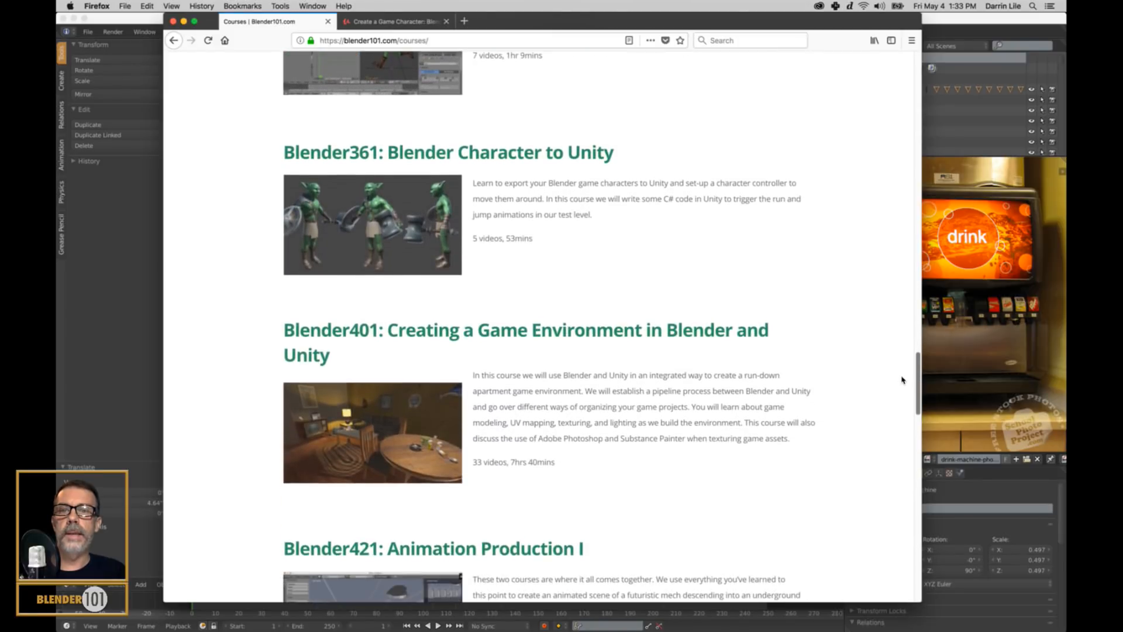
scroll(901, 380, "down", 7)
scroll(898, 418, "down", 5)
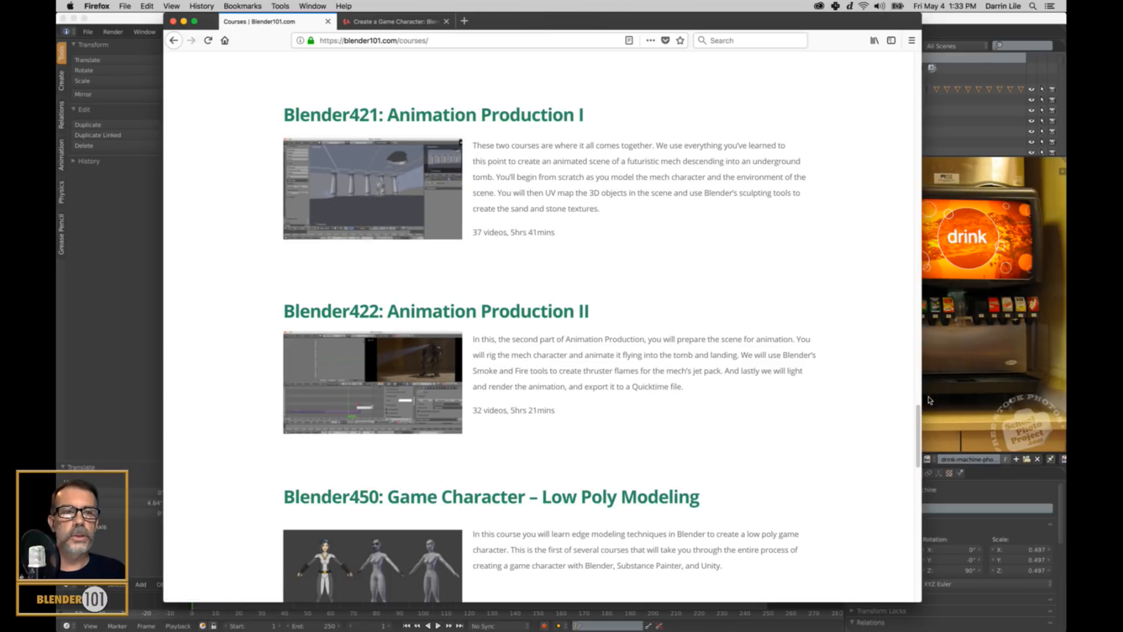
left_click_drag(917, 410, 917, 460)
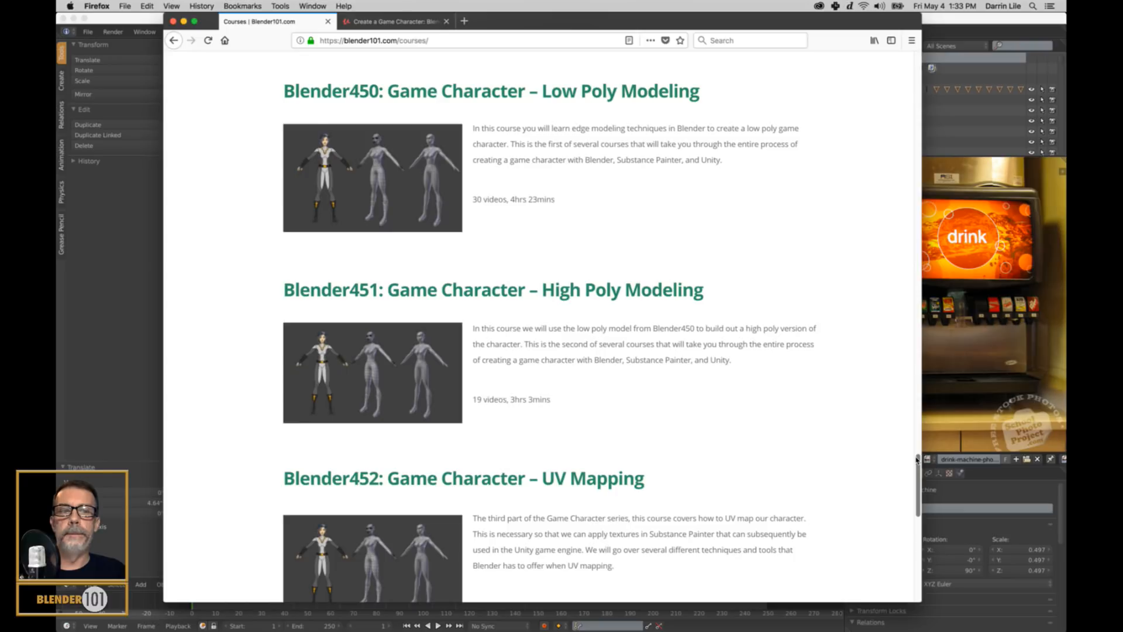
left_click_drag(918, 464, 912, 545)
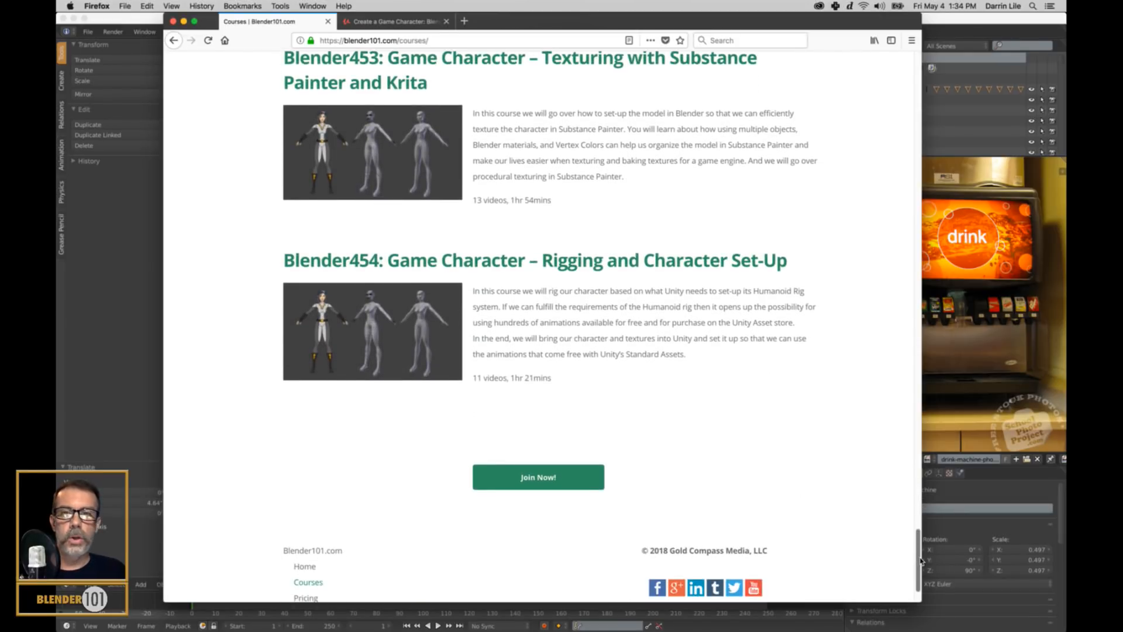
left_click_drag(921, 561, 943, 82)
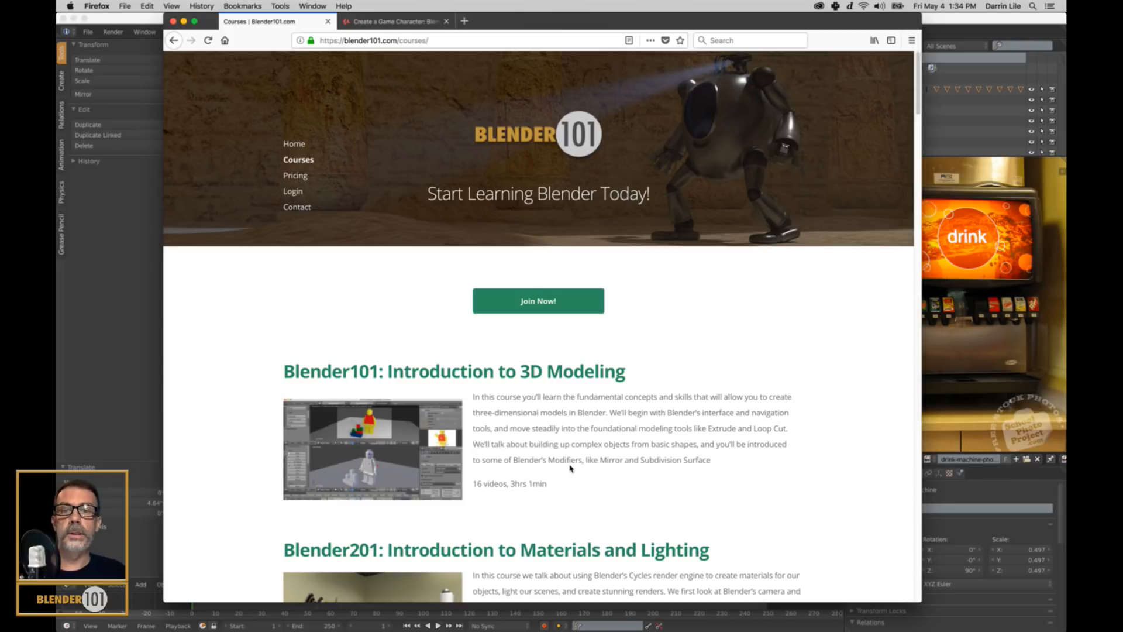
Step: Go to the Blender101.com home page and open the Udemy purchase page for Learn the Foundations of Blender
left_click(296, 158)
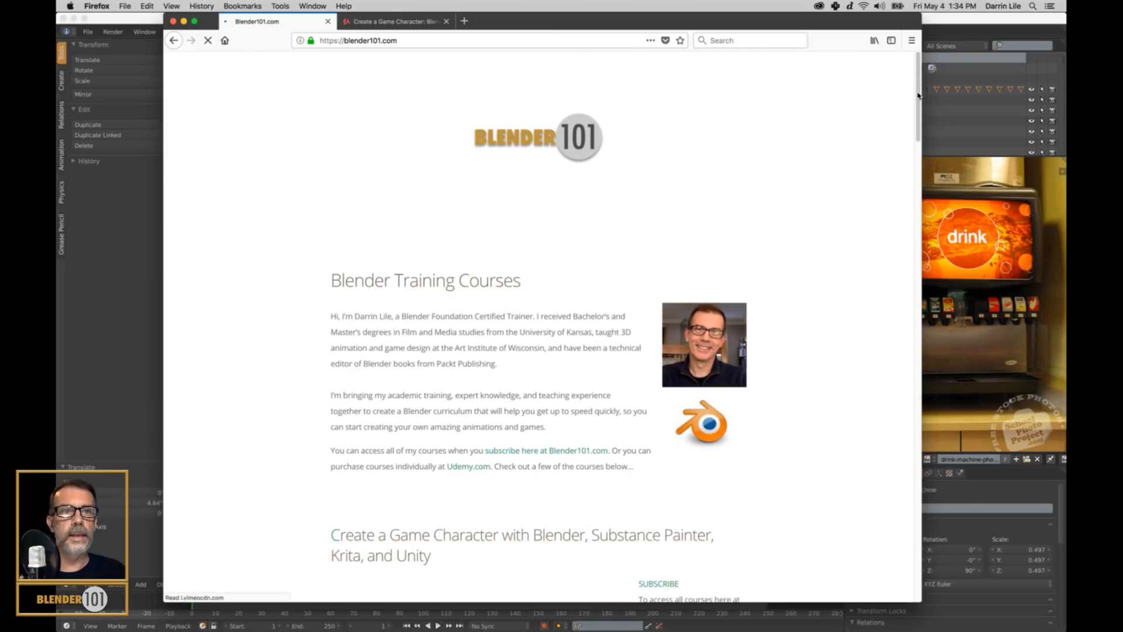
left_click_drag(920, 91, 869, 441)
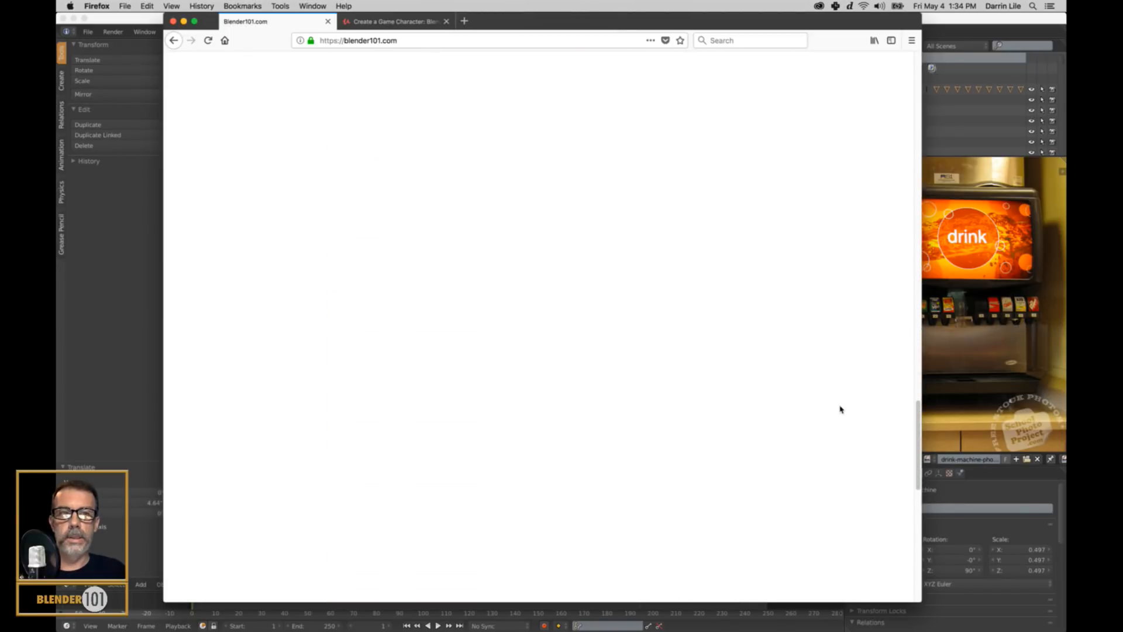
scroll(839, 407, "down", 3)
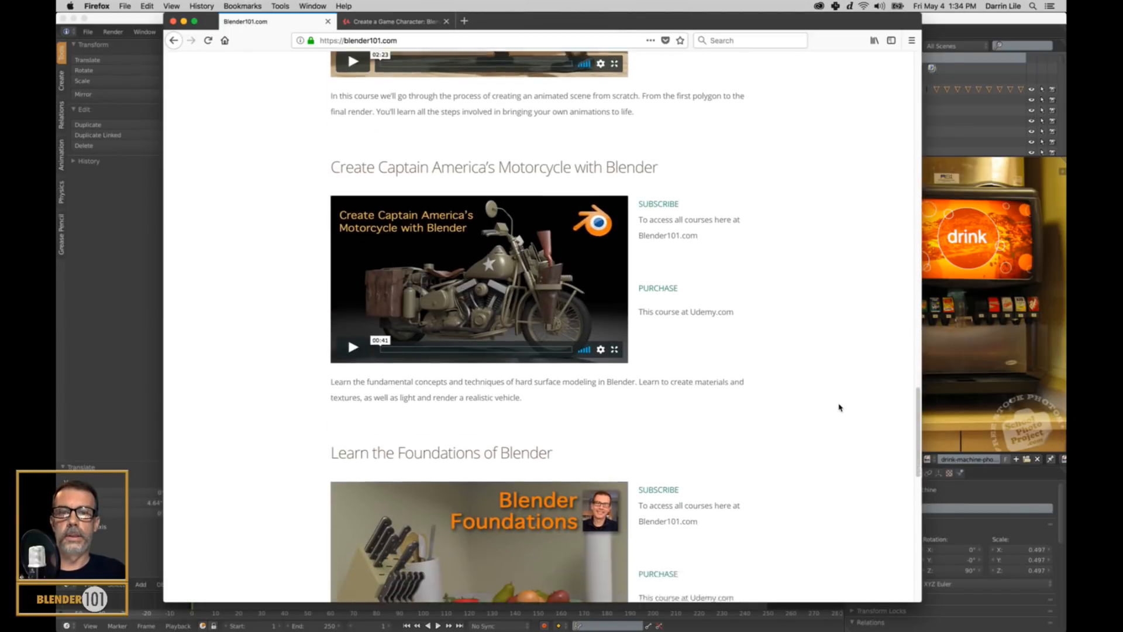
scroll(838, 407, "down", 5)
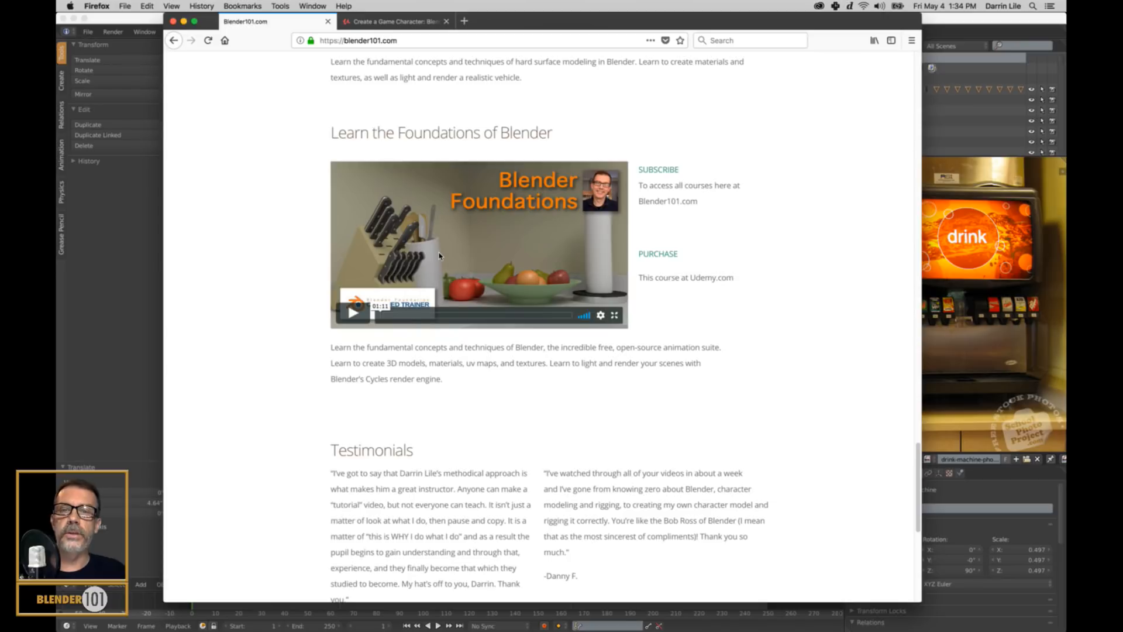
left_click(668, 254)
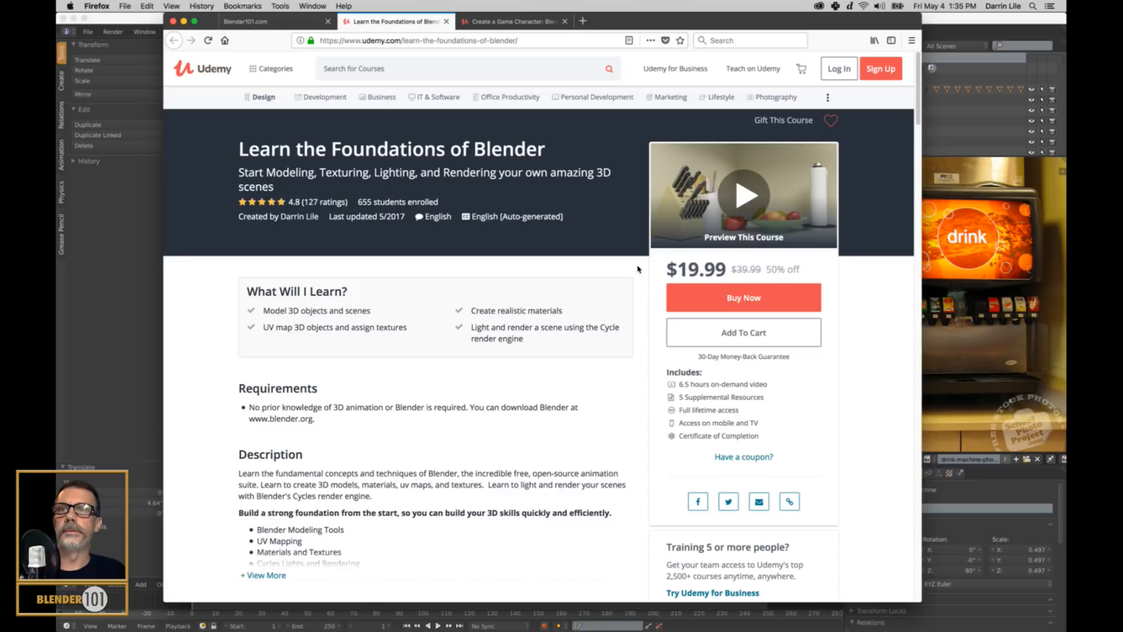
Step: Switch back to the Store 04.blend scene in Blender
left_click(155, 23)
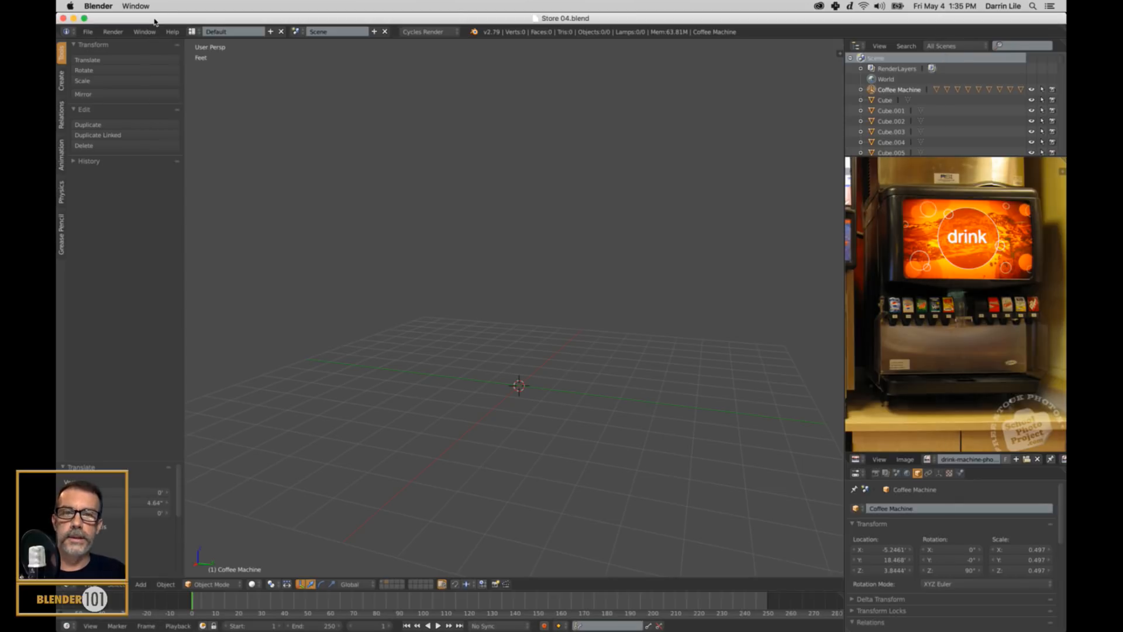
middle_click(647, 384, "shift")
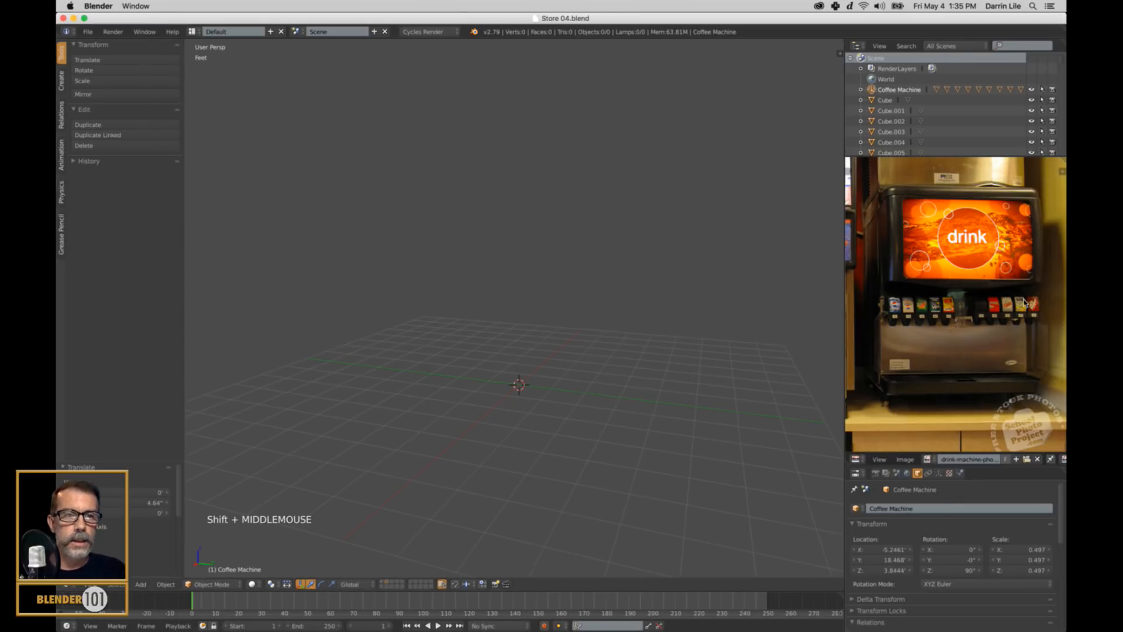
Step: Add a cube at the 3D cursor and raise it above the grid by about 2.84 ft
scroll(720, 370, "up", 1)
middle_click_drag(711, 372, 694, 374, "shift")
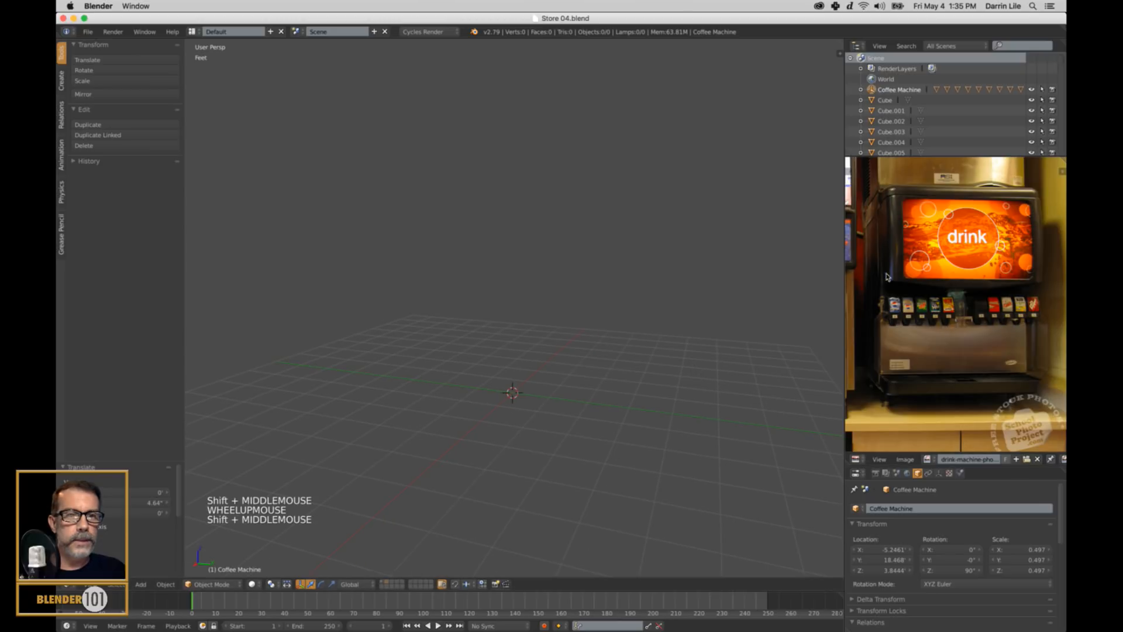
key("shift+a")
mouse_move(515, 329)
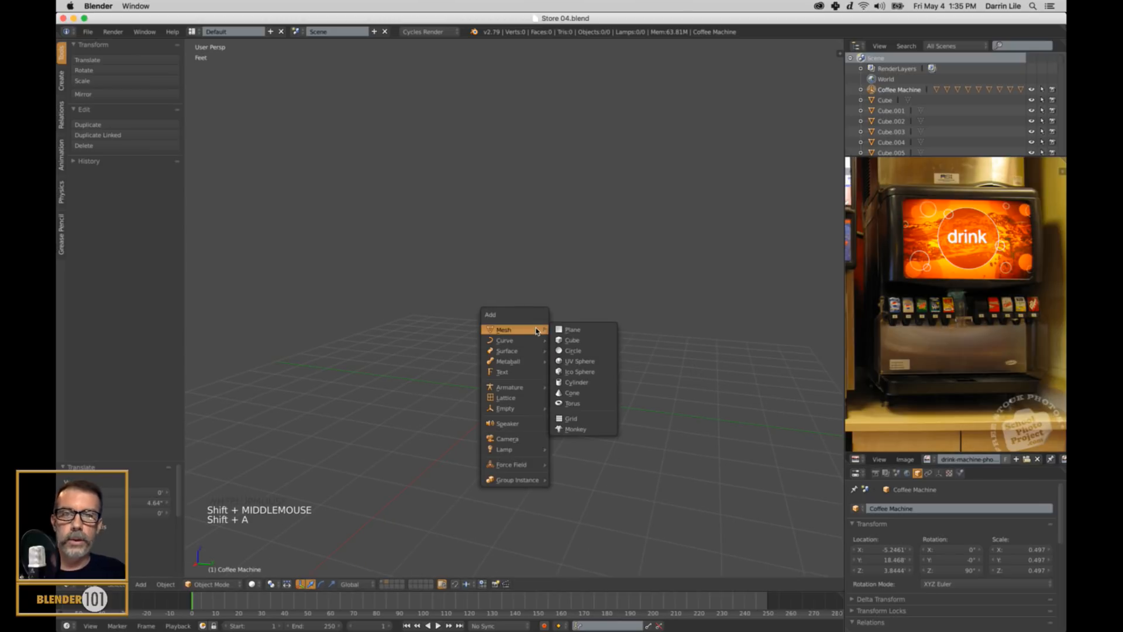
left_click(579, 345)
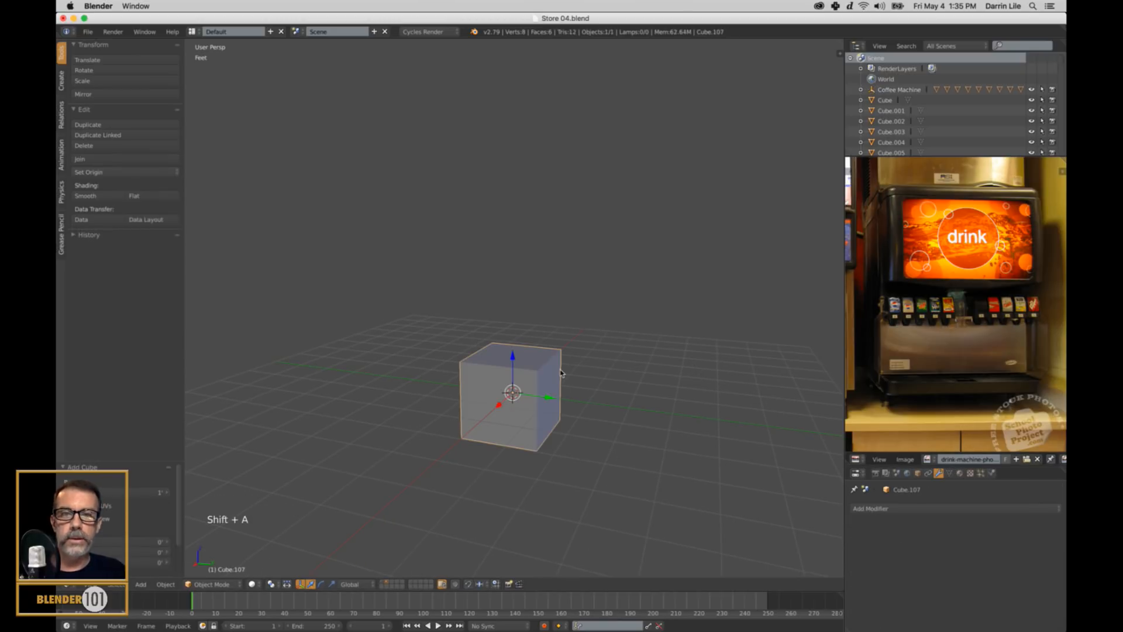
left_click_drag(513, 358, 590, 301)
Step: Scale the cube by about 1.436 along Z to make a tall box for the drink machine's body
scroll(589, 301, "up", 2)
key("s")
key("z")
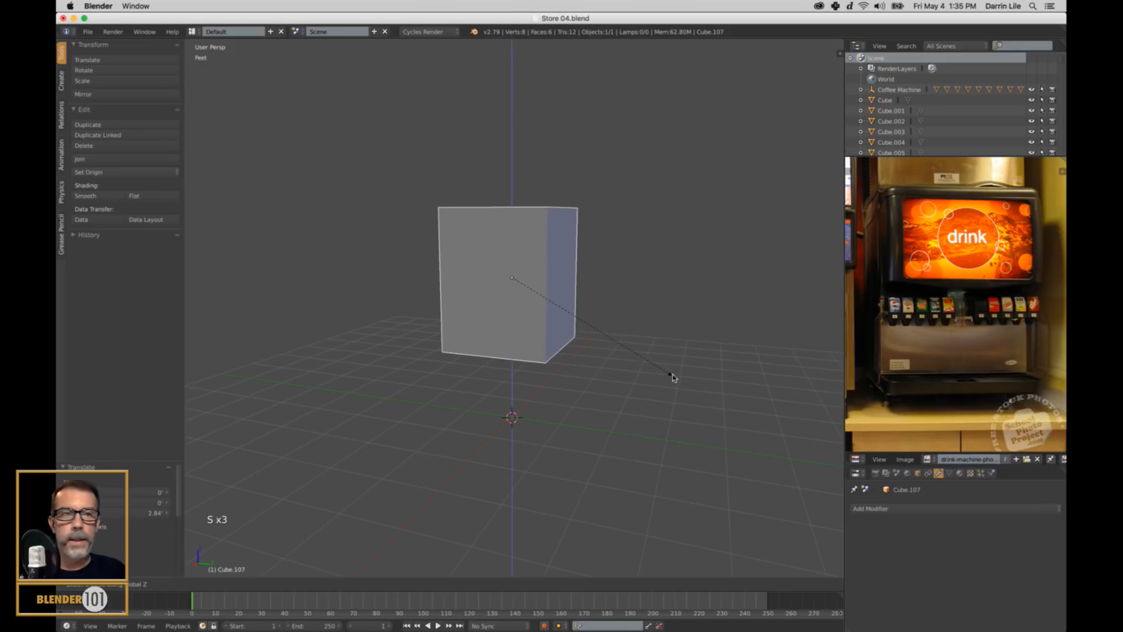
left_click(681, 395)
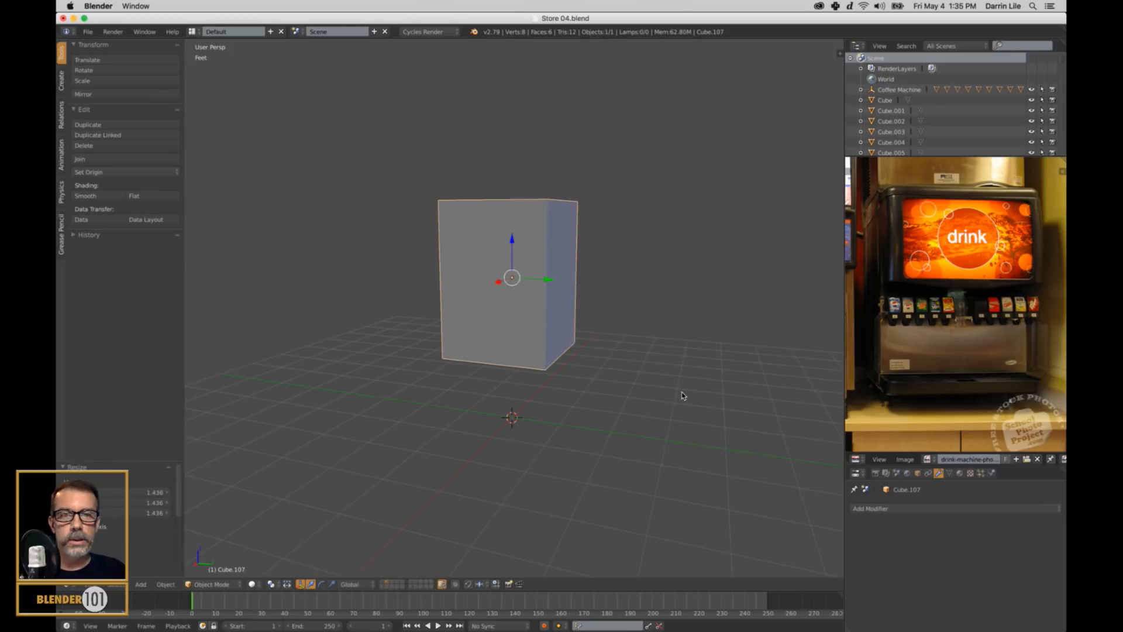
Step: Lower the tall box toward the grid by about 6.28 inches and by another 5.19 inches
left_click_drag(508, 240, 515, 271)
middle_click_drag(515, 271, 577, 333)
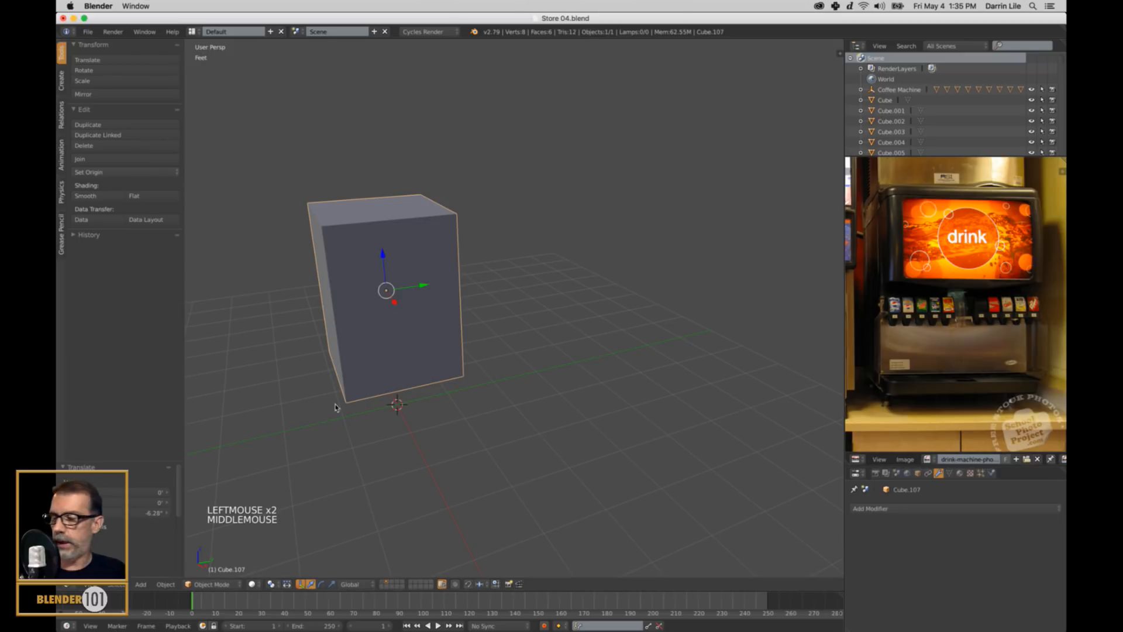
key("KP_Decimal")
scroll(359, 379, "down", 4)
middle_click_drag(358, 380, 434, 379)
left_click_drag(505, 271, 502, 301)
middle_click_drag(633, 382, 632, 343, "shift")
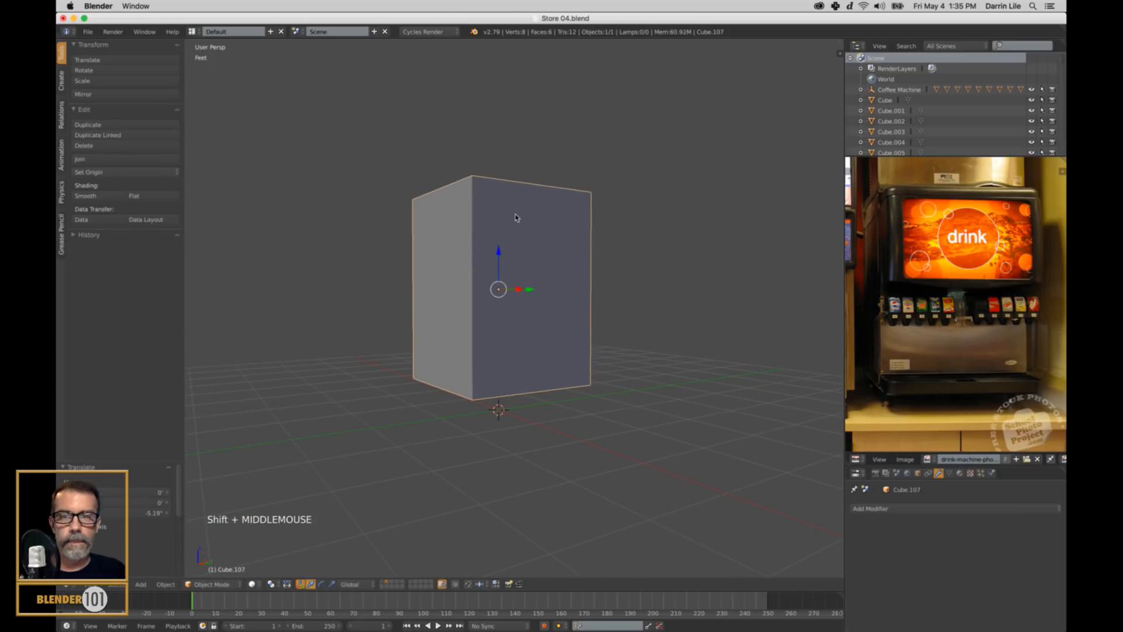
Step: Lower the tall box about 1.57 inches more along Z, using the right orthographic view
key("KP_3")
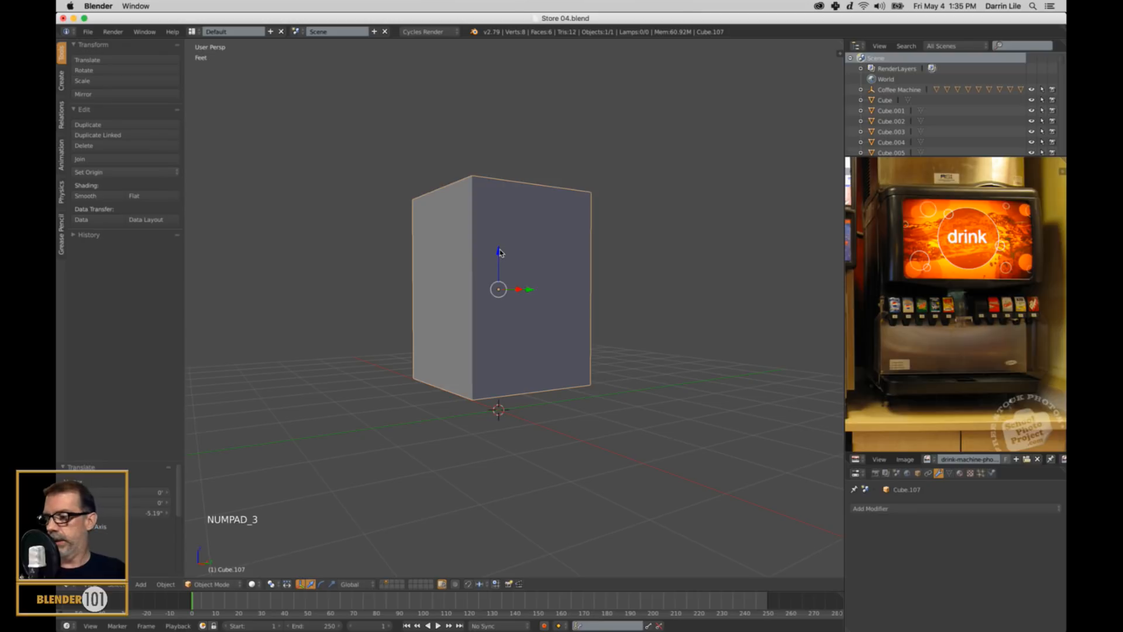
key("KP_5")
left_click_drag(501, 252, 502, 263)
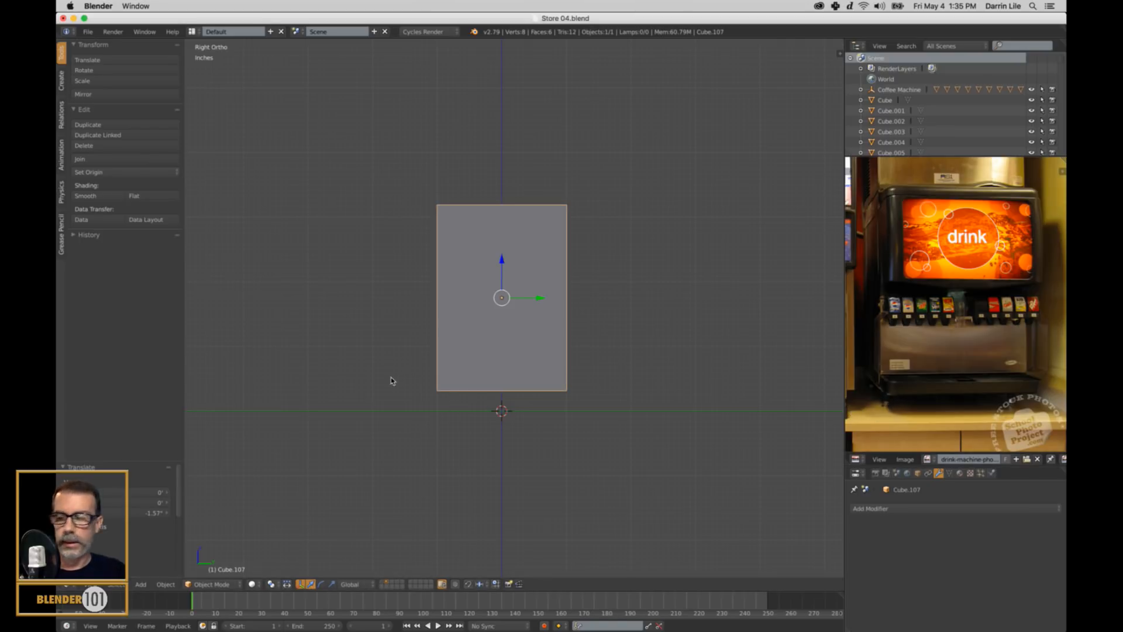
middle_click_drag(369, 362, 383, 366)
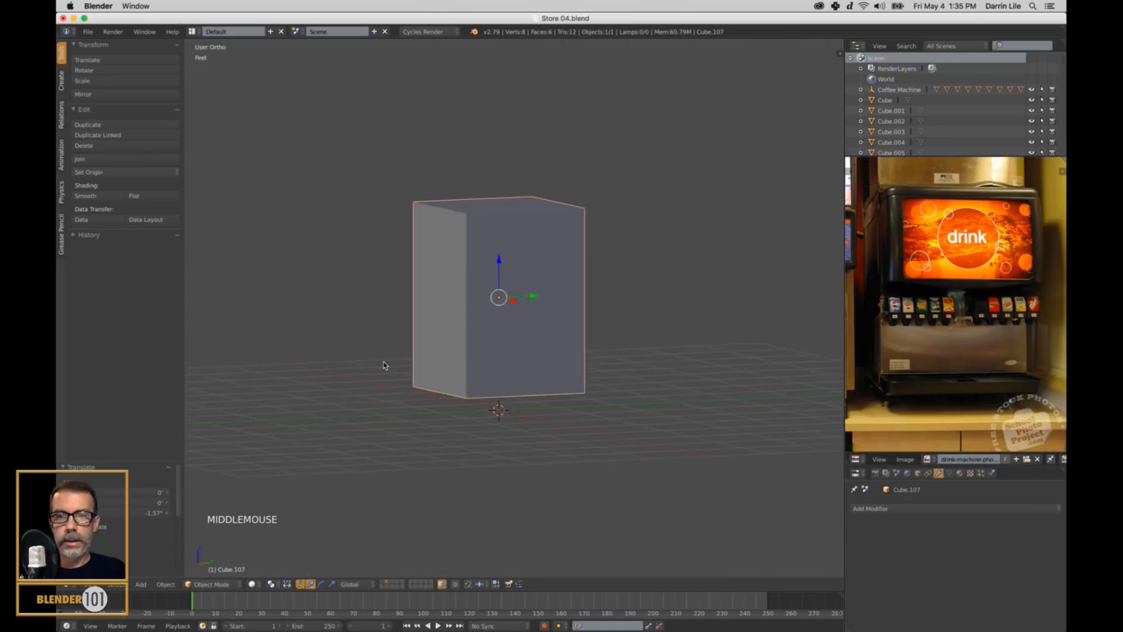
key("KP_5")
middle_click_drag(483, 349, 488, 351, "shift")
scroll(489, 351, "up", 1)
middle_click_drag(488, 351, 598, 334)
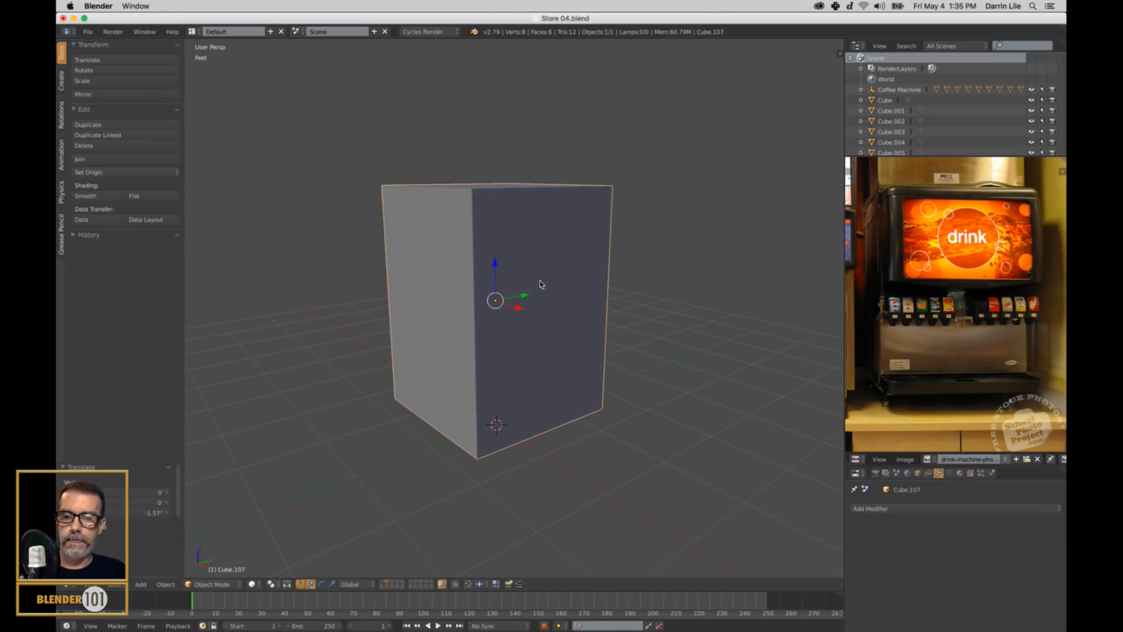
Step: Add a second cube, bring it to the front of the tall box and raise it about 2.19 ft
key("shift+a")
mouse_move(540, 284)
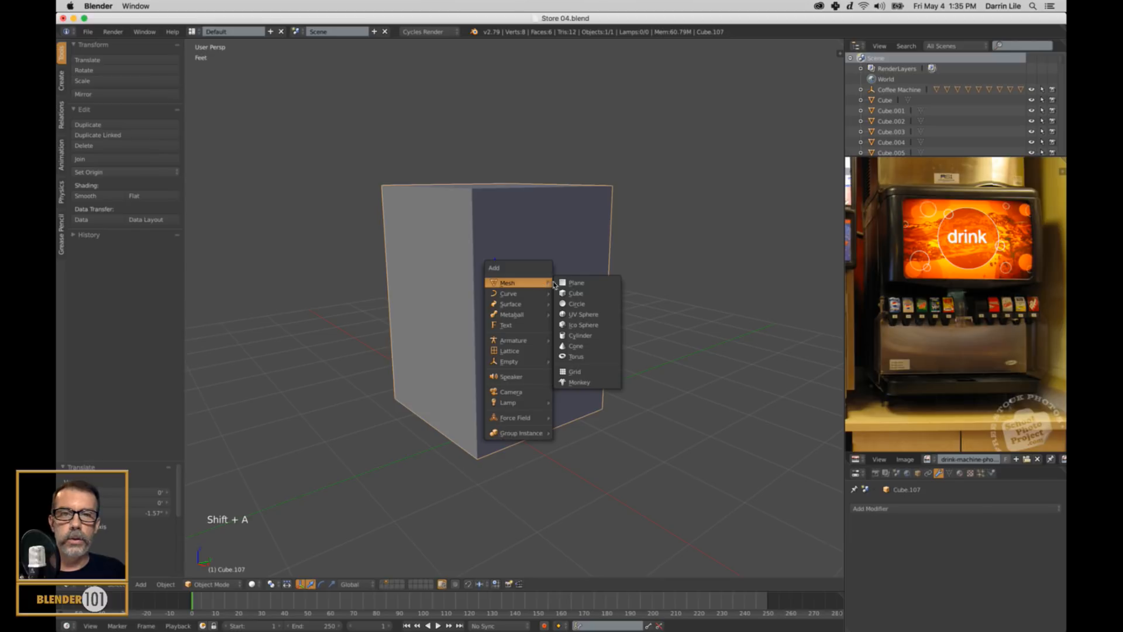
left_click(582, 293)
left_click_drag(525, 443, 571, 257)
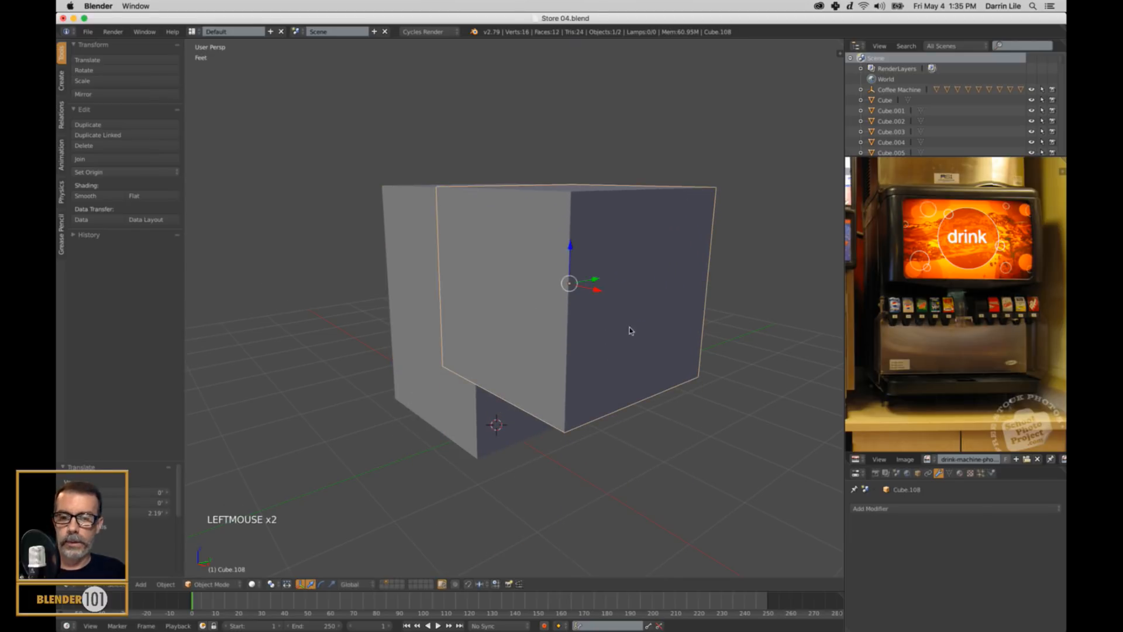
Step: Scale the second cube down to about 0.467 and raise it about 6.05 inches toward the tall box's upper edge
key("s")
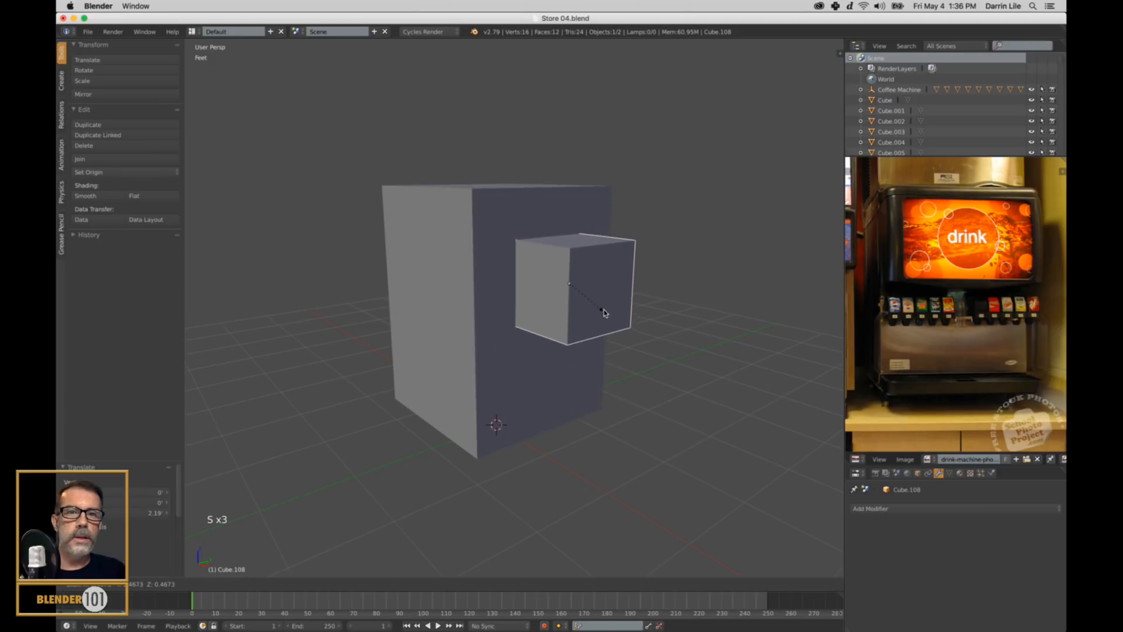
left_click(604, 310)
left_click_drag(570, 246, 571, 197)
middle_click_drag(573, 202, 652, 294)
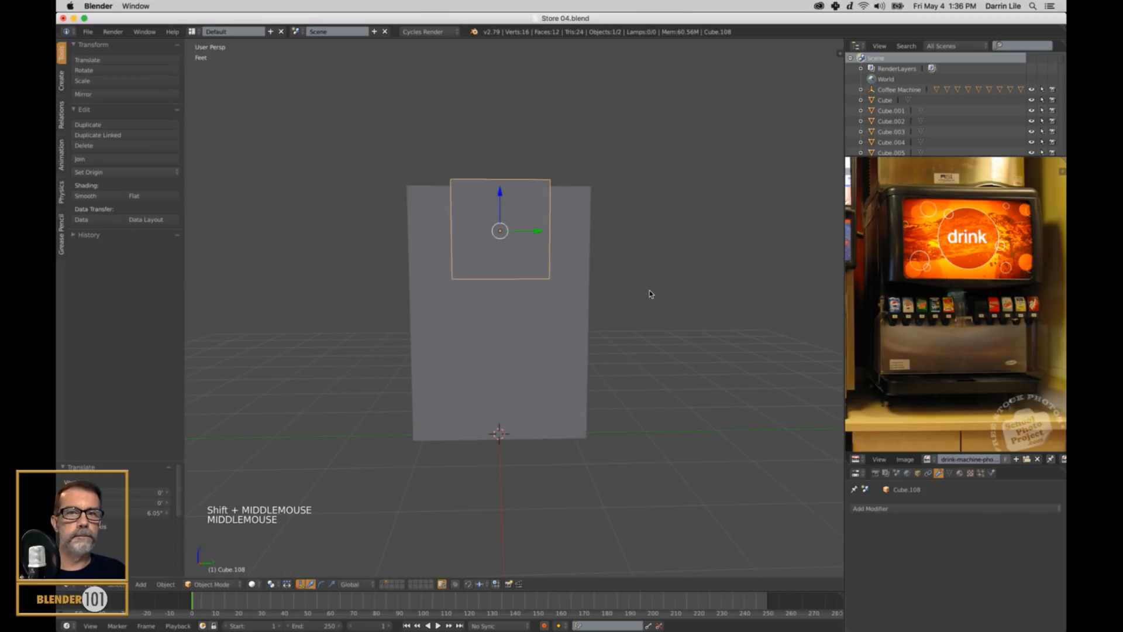
Step: Stretch the small front cube slightly along Z and lower it a little to fit below the tall box's top
left_click_drag(500, 193, 496, 195)
key("s")
key("s")
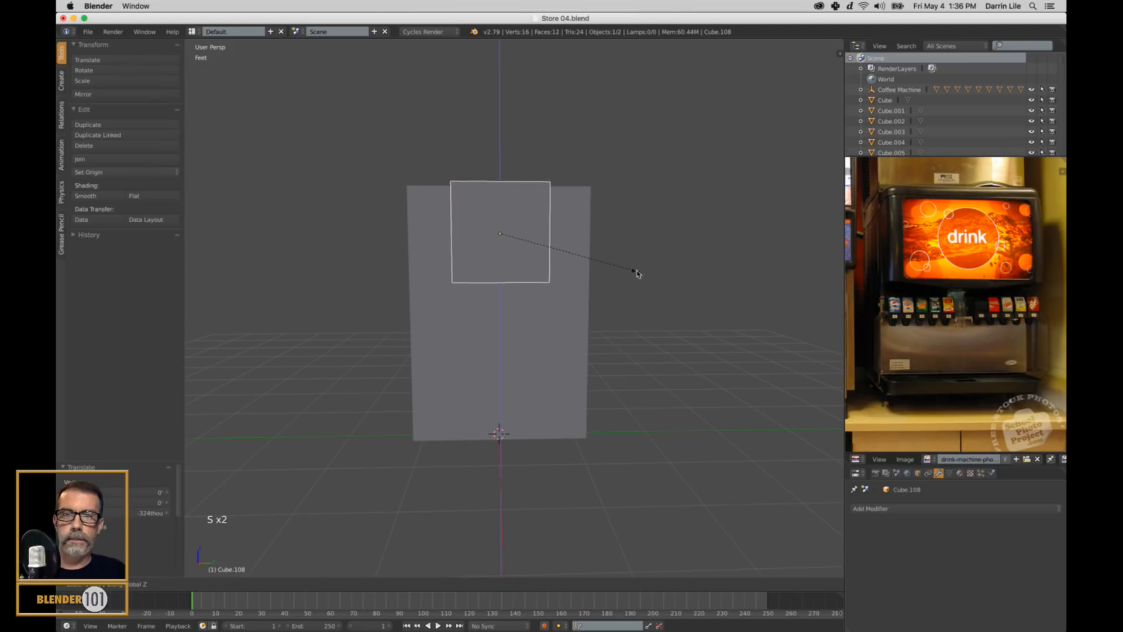
left_click(660, 285, "shift")
left_click_drag(500, 193, 500, 202)
Step: Delete the small cube's back face, the one facing the tall box
middle_click_drag(447, 272, 579, 272)
key("z")
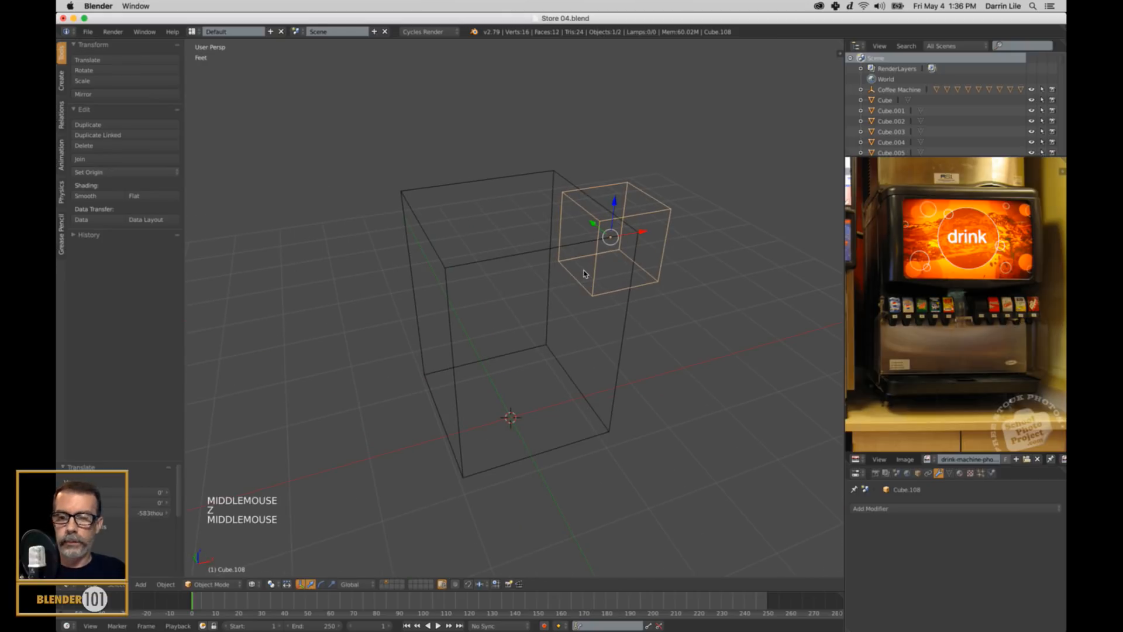
key("ctrl+Tab")
key("3")
key("ctrl+Tab")
key("Tab")
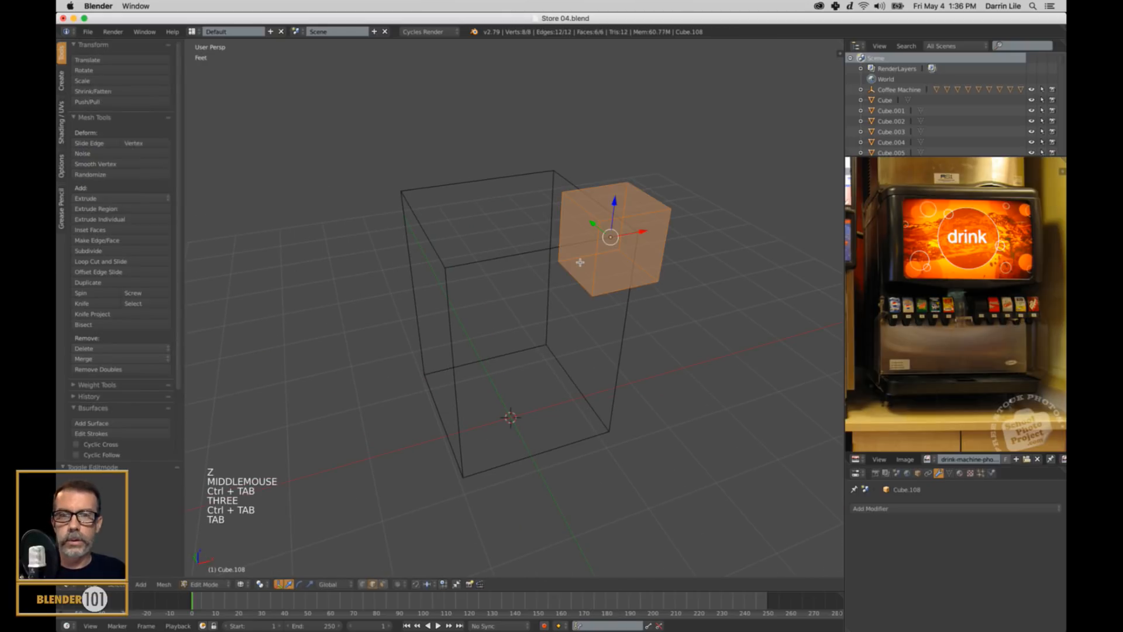
key("ctrl+Tab")
left_click(579, 262)
right_click(581, 275)
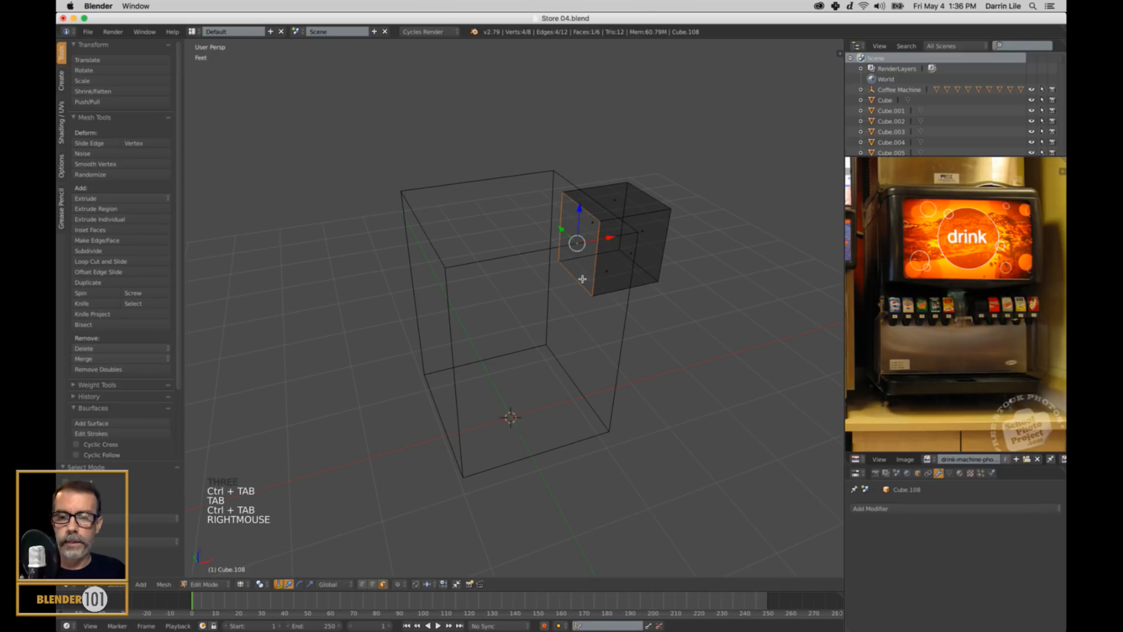
key("x")
left_click(584, 275)
key("Tab")
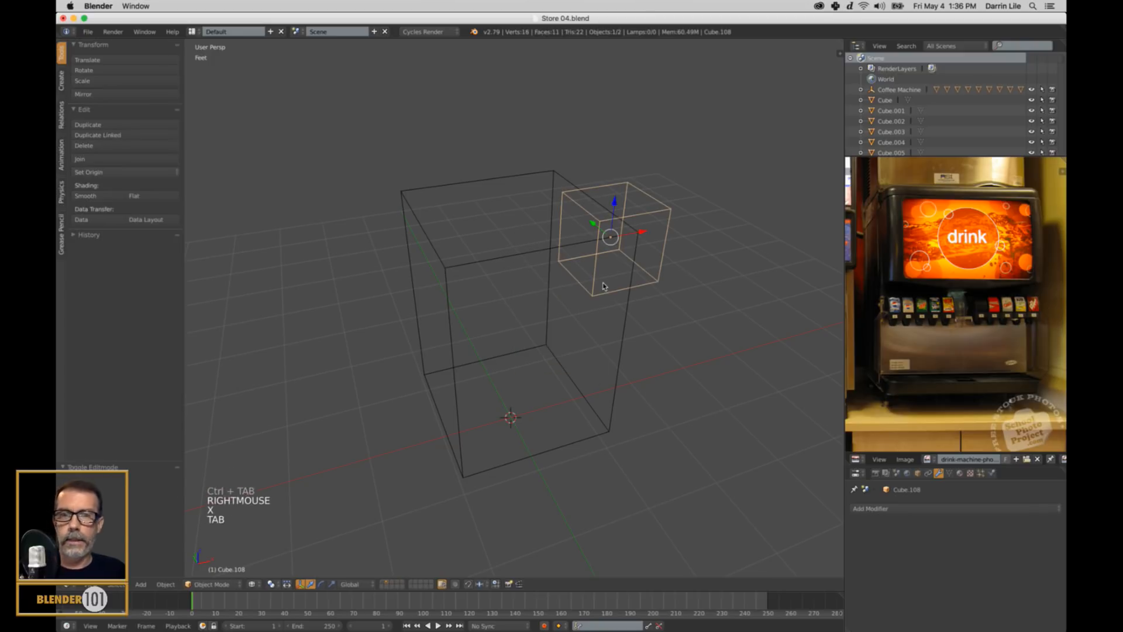
Step: Raise the small front cube about 0.765 inches and widen it by a factor of about 1.923 along Y
mouse_move(585, 275)
middle_mouse_down()
mouse_move(645, 278)
mouse_move(585, 266)
mouse_move(564, 281)
mouse_move(549, 250)
middle_mouse_up()
scroll(620, 276, "up", 2)
key("z")
left_click_drag(525, 212, 526, 203)
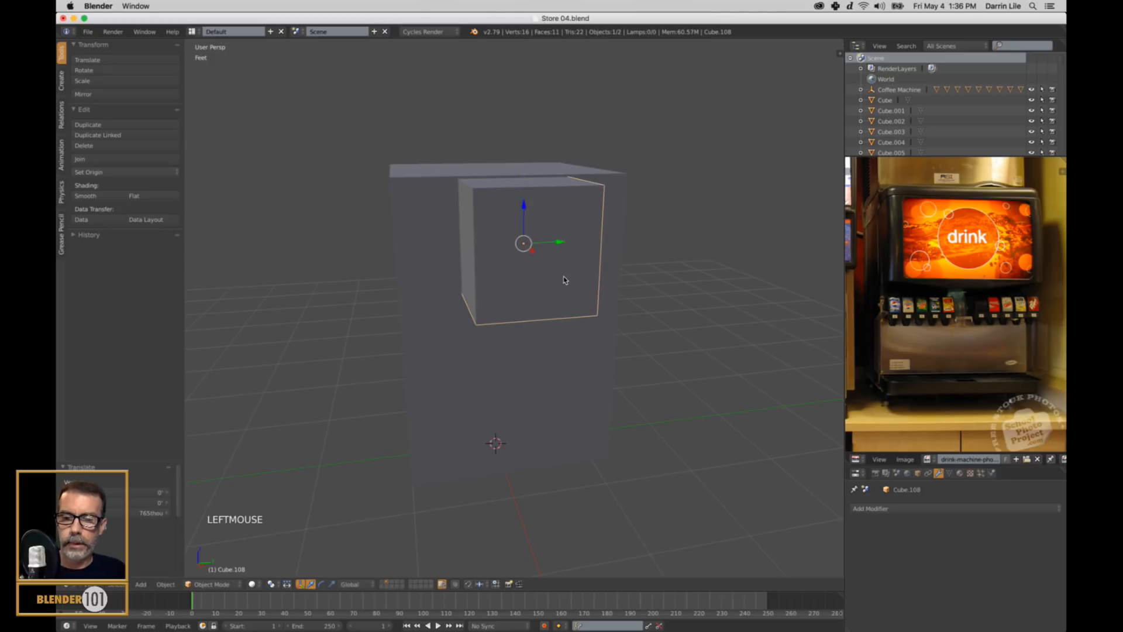
key("s")
key("y")
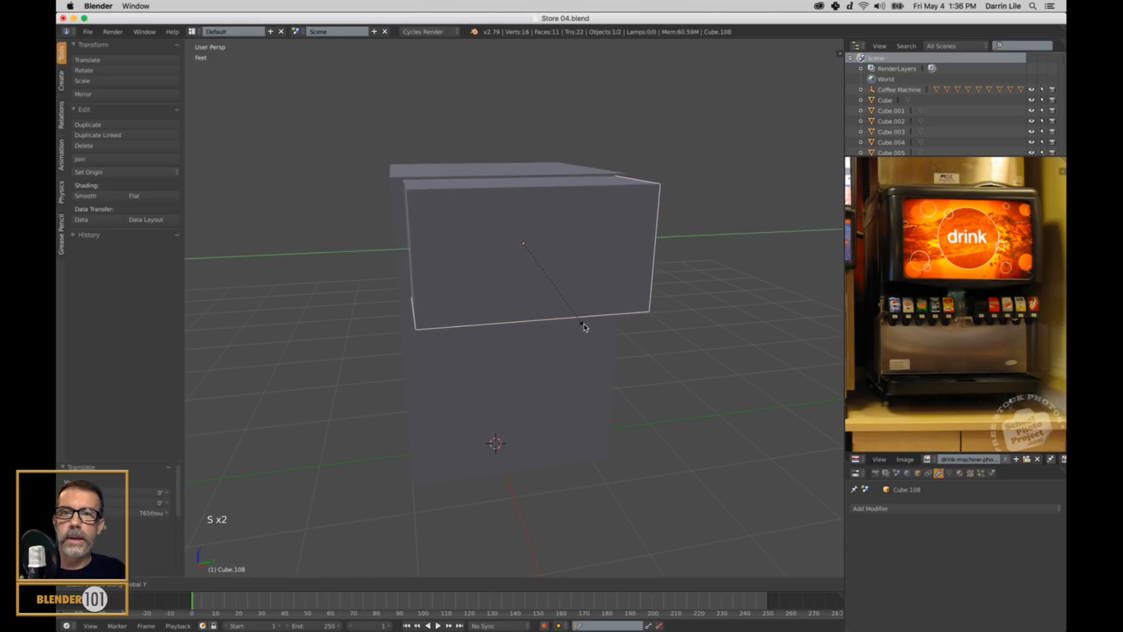
left_click(583, 326)
Step: Scale the front box by about 1.130 along Y to match the tall box's width in the right orthographic view
key("KP_3")
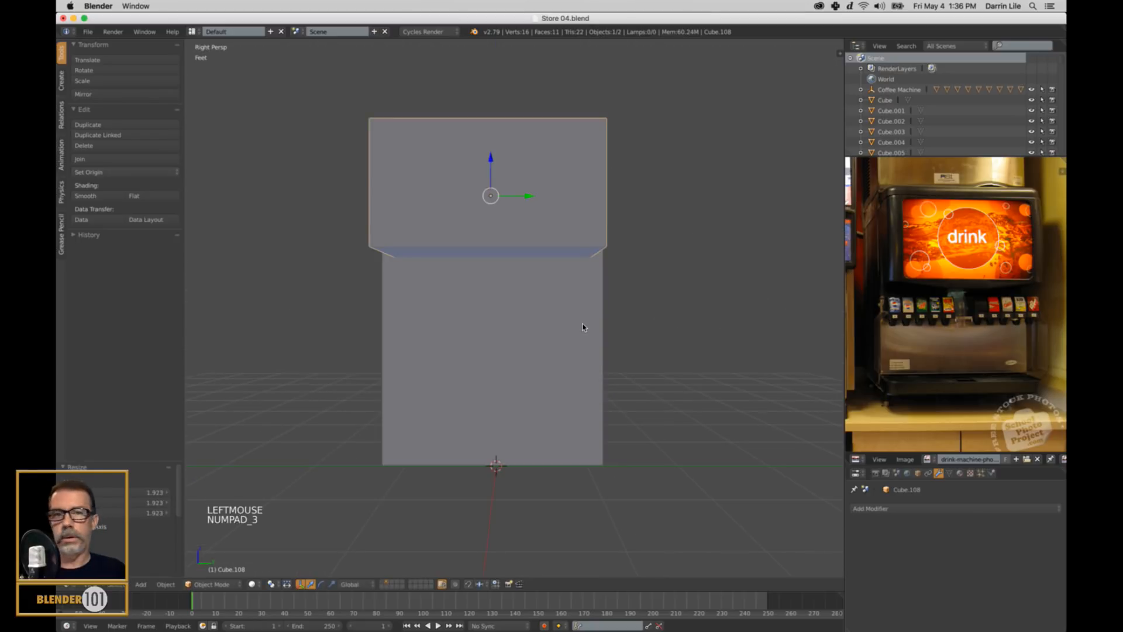
key("KP_5")
middle_click_drag(572, 276, 563, 258)
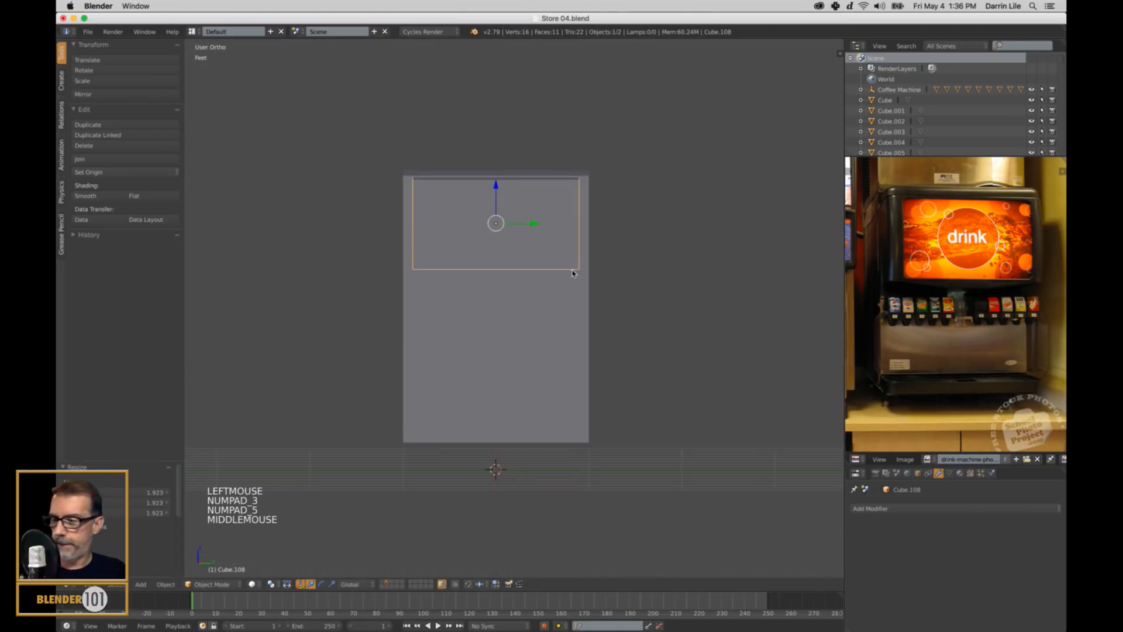
key("KP_3")
key("z")
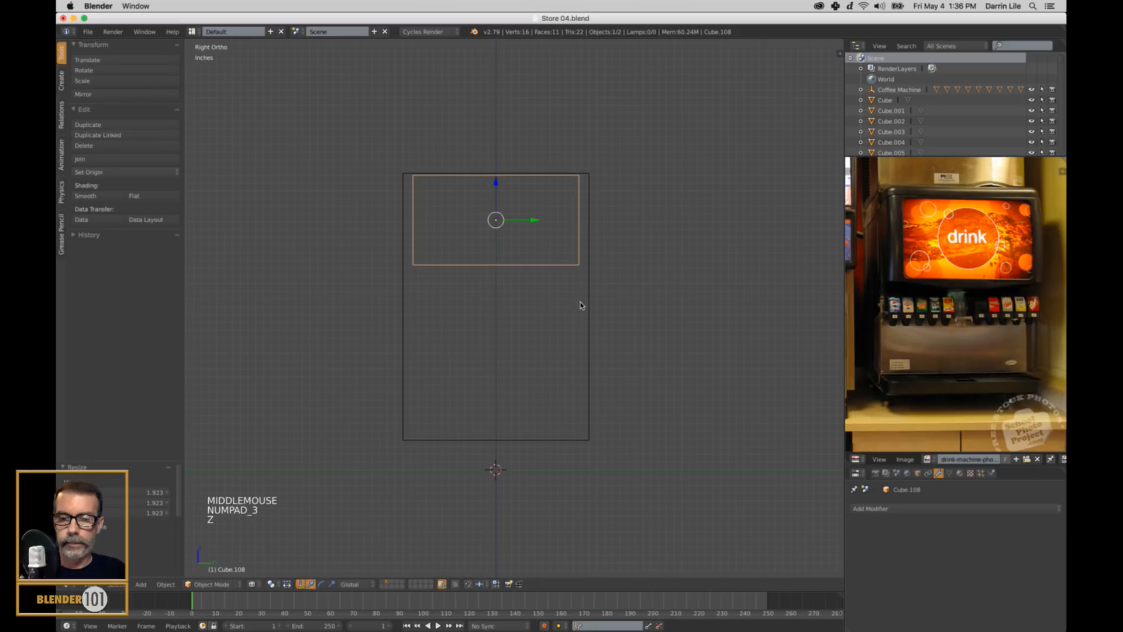
key("s")
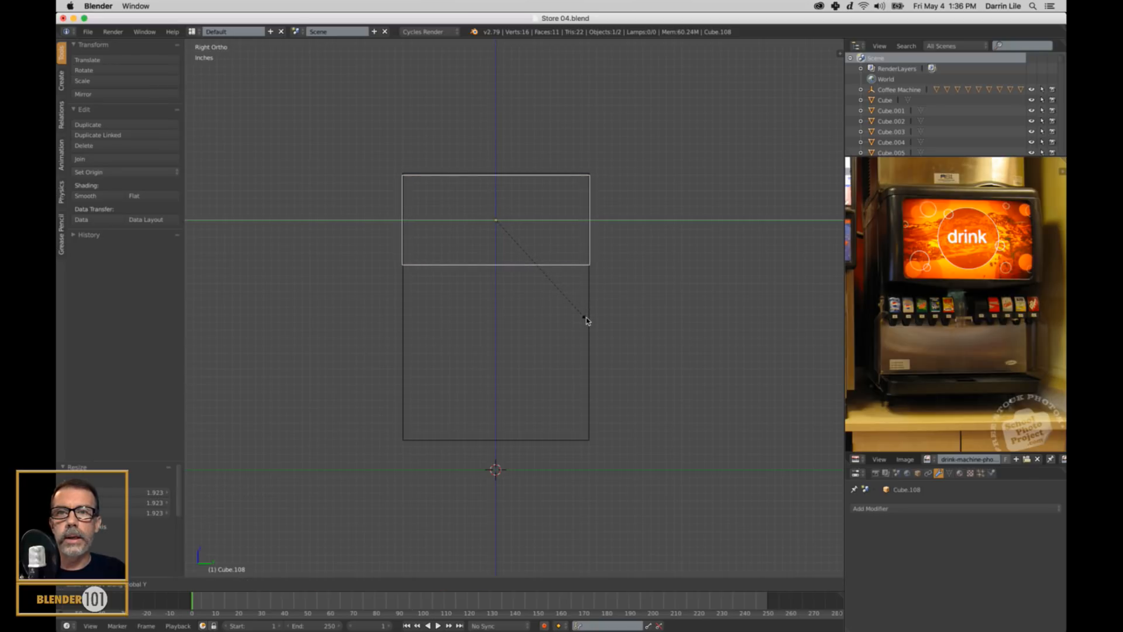
left_click(586, 317)
middle_click_drag(564, 296, 591, 296)
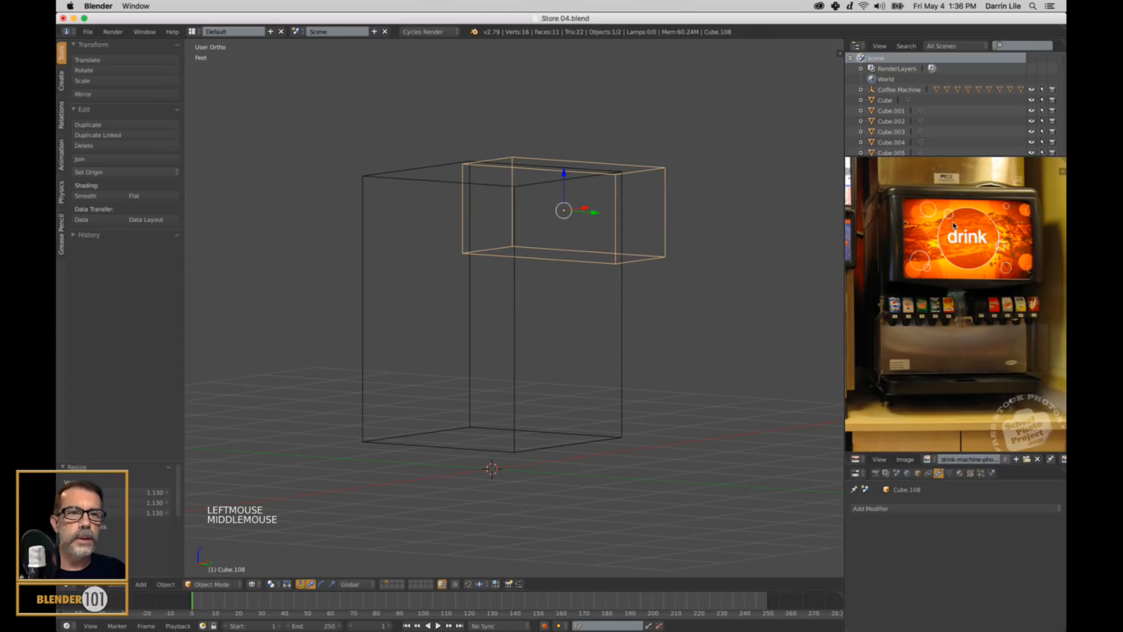
key("z")
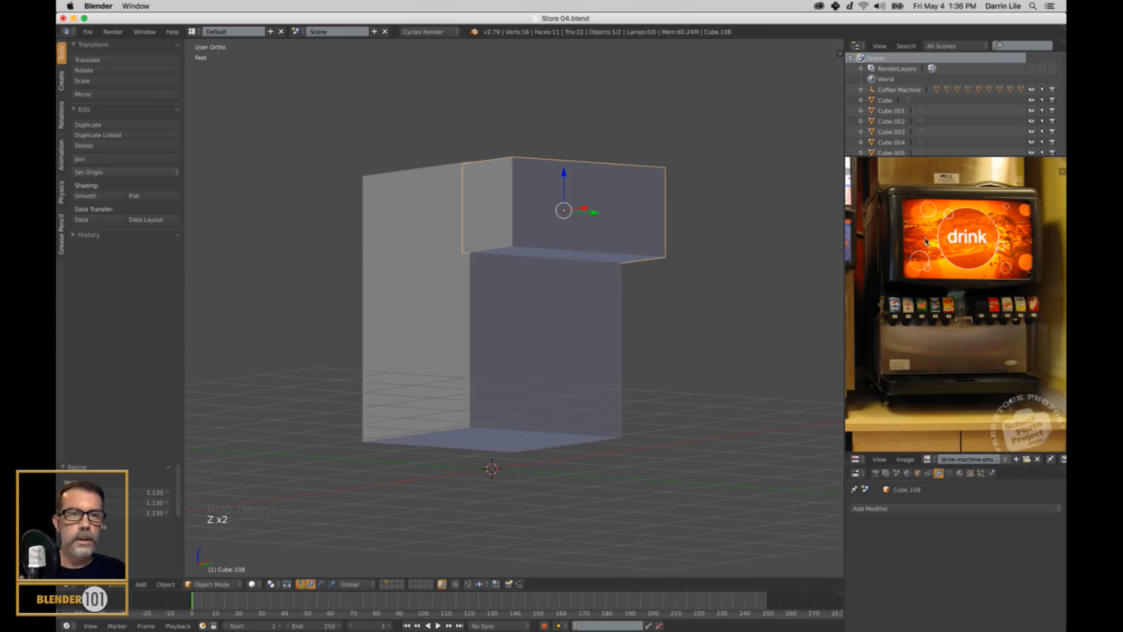
Step: Extend the front box downward by moving its bottom face about 2.36 inches lower
middle_click_drag(652, 289, 623, 300)
key("Tab")
right_click(538, 246)
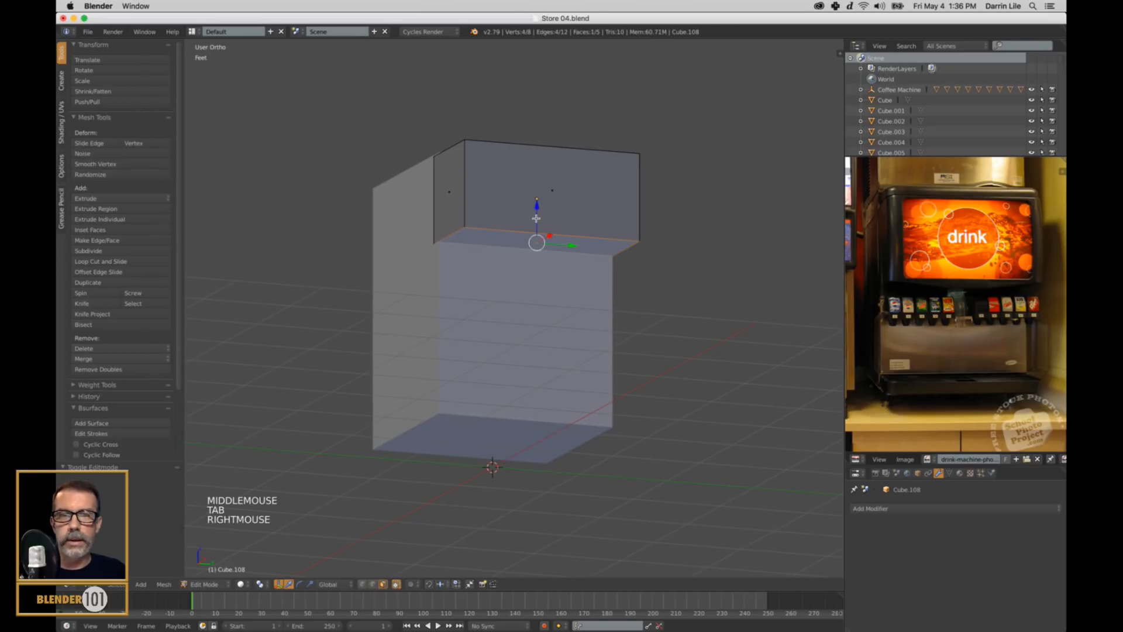
left_click_drag(537, 215, 539, 230)
key("KP_5")
scroll(588, 258, "down", 2)
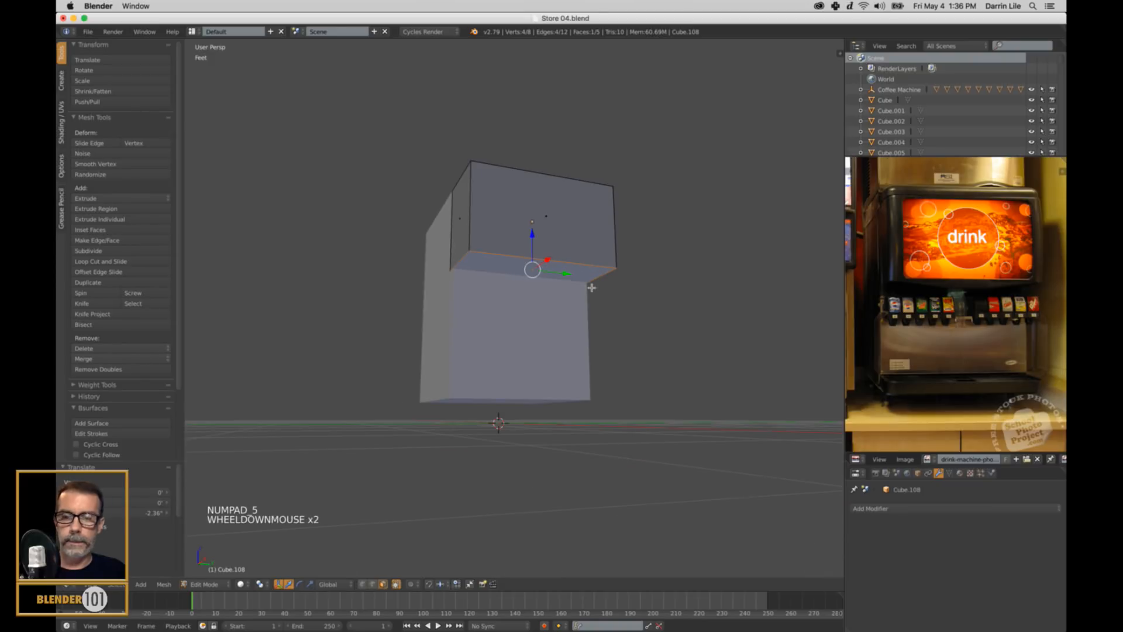
middle_click_drag(588, 261, 637, 315)
key("Tab")
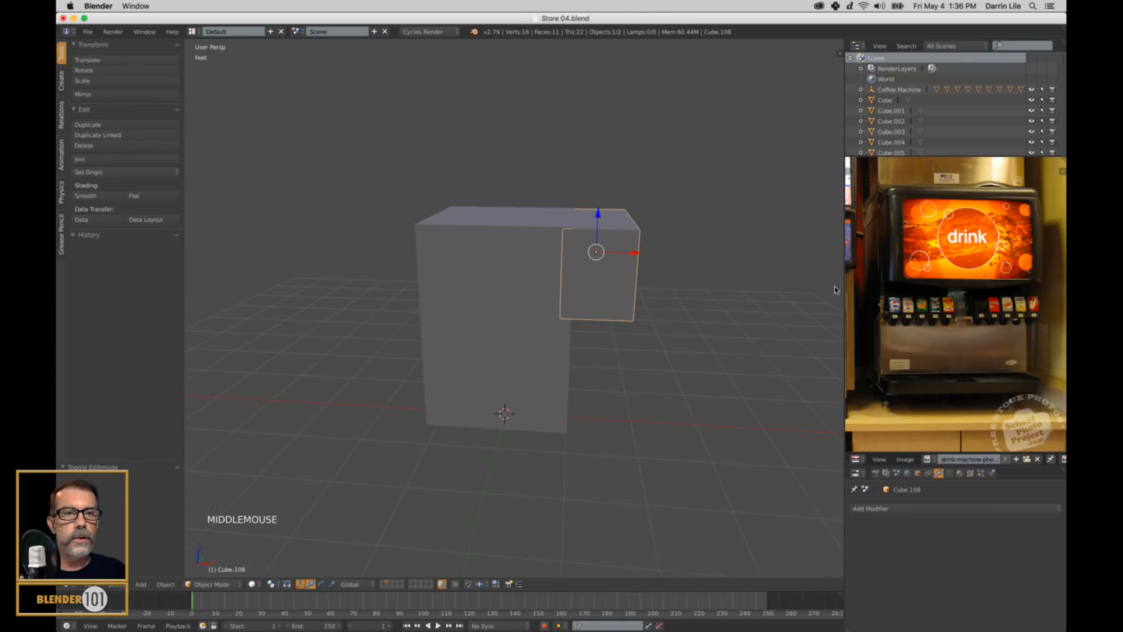
Step: Move the front box about 1.57 inches outward along X from the tall box
scroll(707, 346, "up", 1)
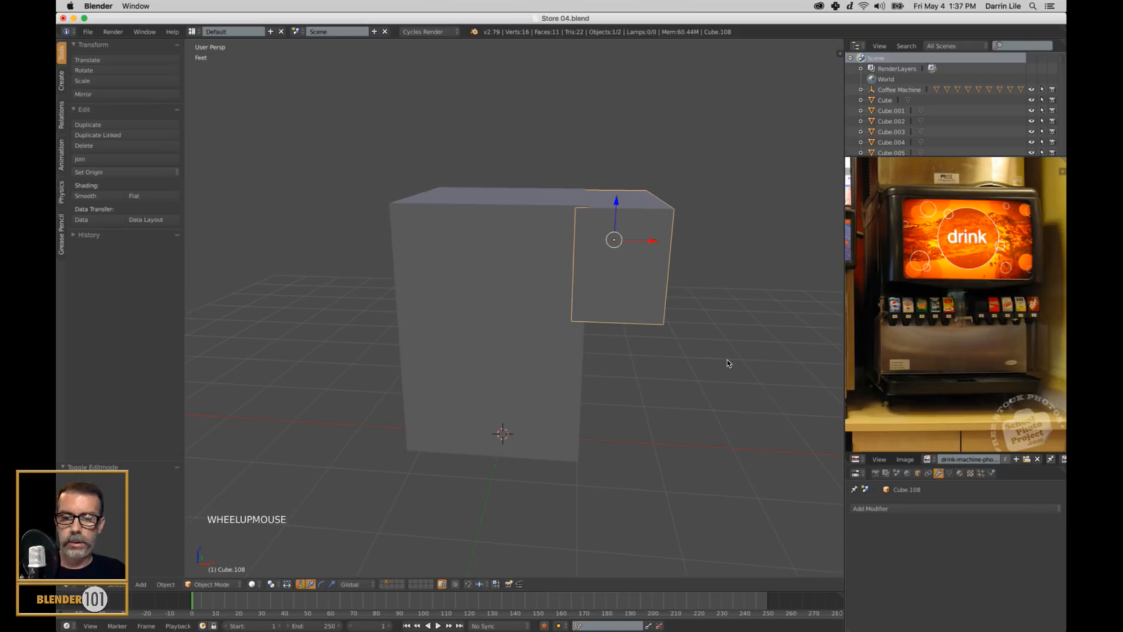
left_click_drag(654, 241, 665, 244)
mouse_move(705, 314)
middle_mouse_down()
mouse_move(665, 306)
mouse_move(696, 311)
mouse_move(706, 325)
middle_mouse_up()
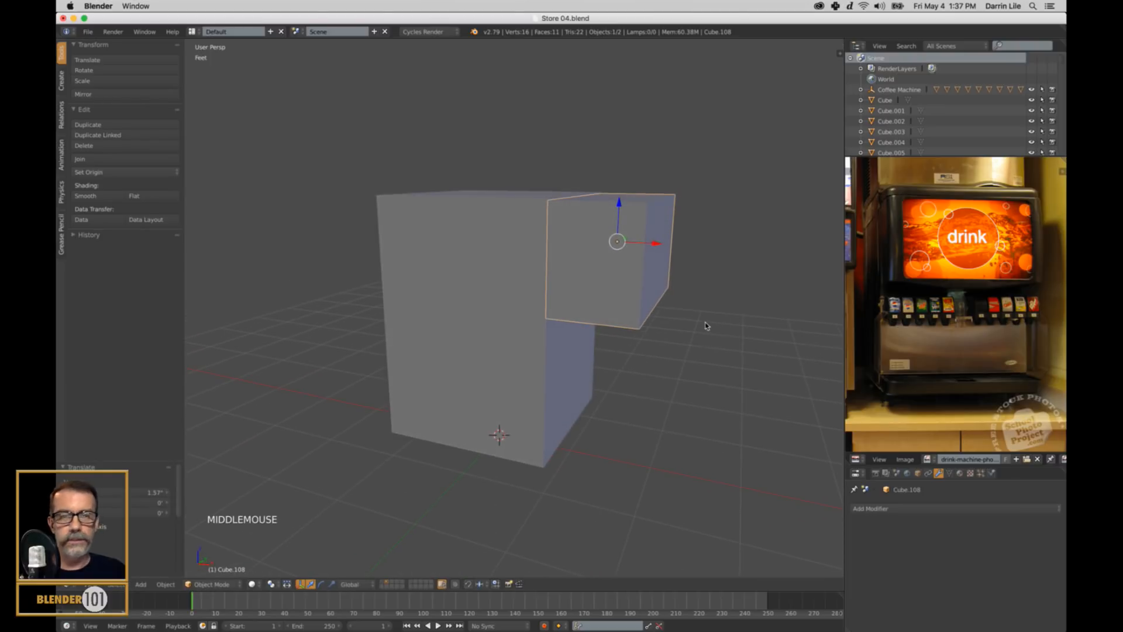
Step: Adjust the front box's depth by scaling it along X and shift it slightly back toward the tall box
key("s")
key("x")
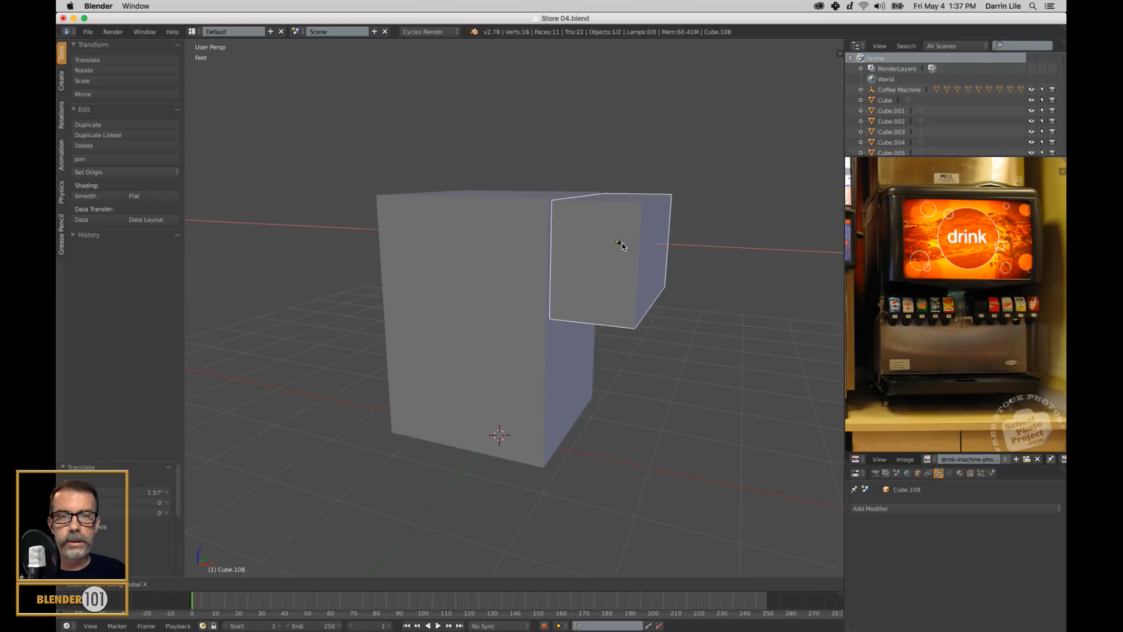
left_click(621, 246)
left_click_drag(655, 245, 651, 245)
middle_click_drag(800, 353, 714, 360)
scroll(729, 343, "down", 1)
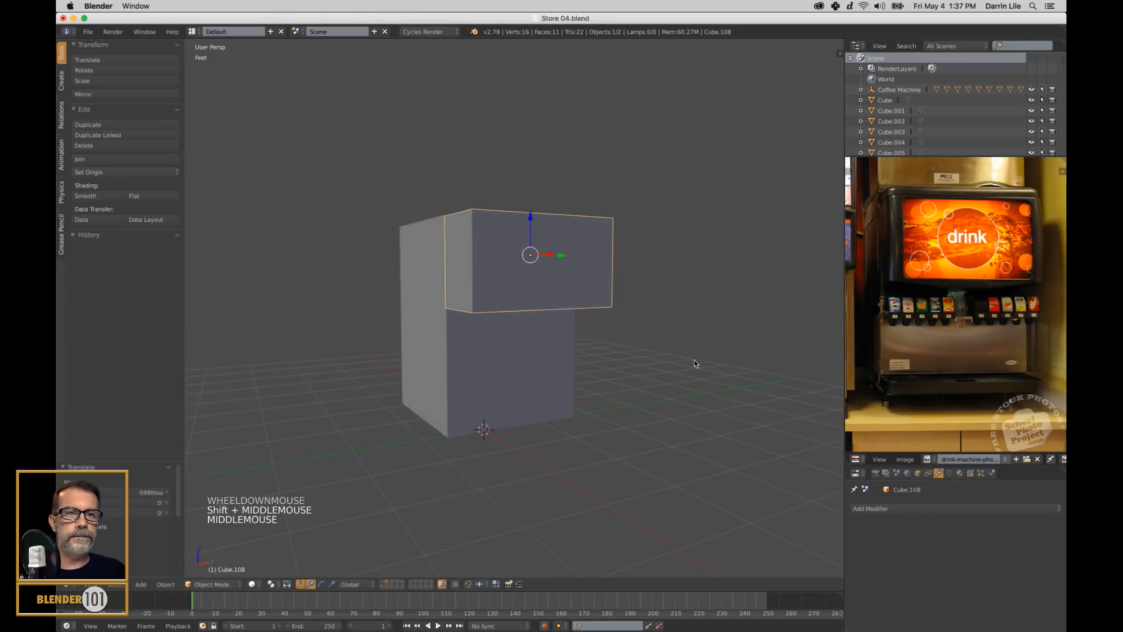
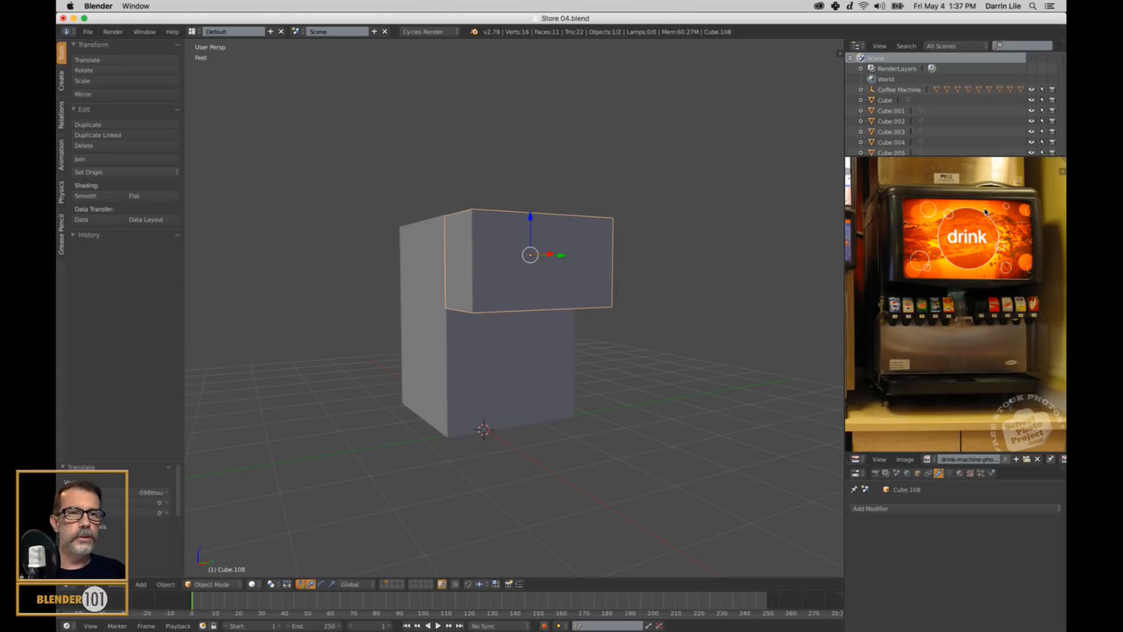
Step: Extrude the front face of the upper front box in place and scale it to 0.860 to form a frame border
right_click(539, 283)
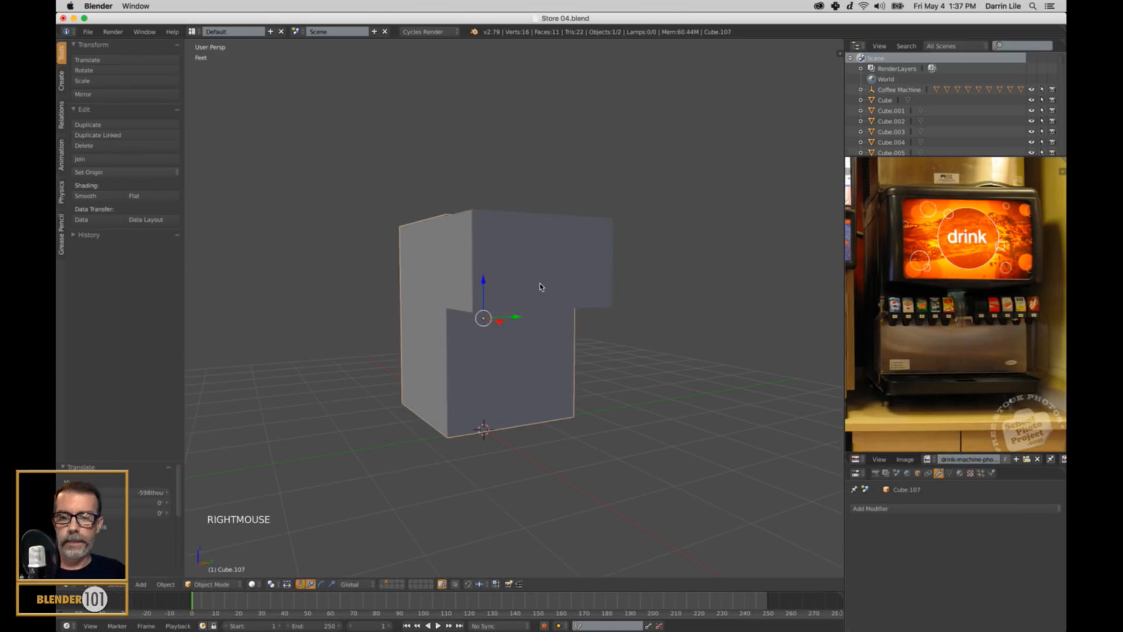
right_click(539, 284)
key("Tab")
middle_click_drag(595, 268, 673, 291, "shift")
right_click(599, 293)
scroll(692, 273, "up", 1)
scroll(692, 274, "up", 1, "shift")
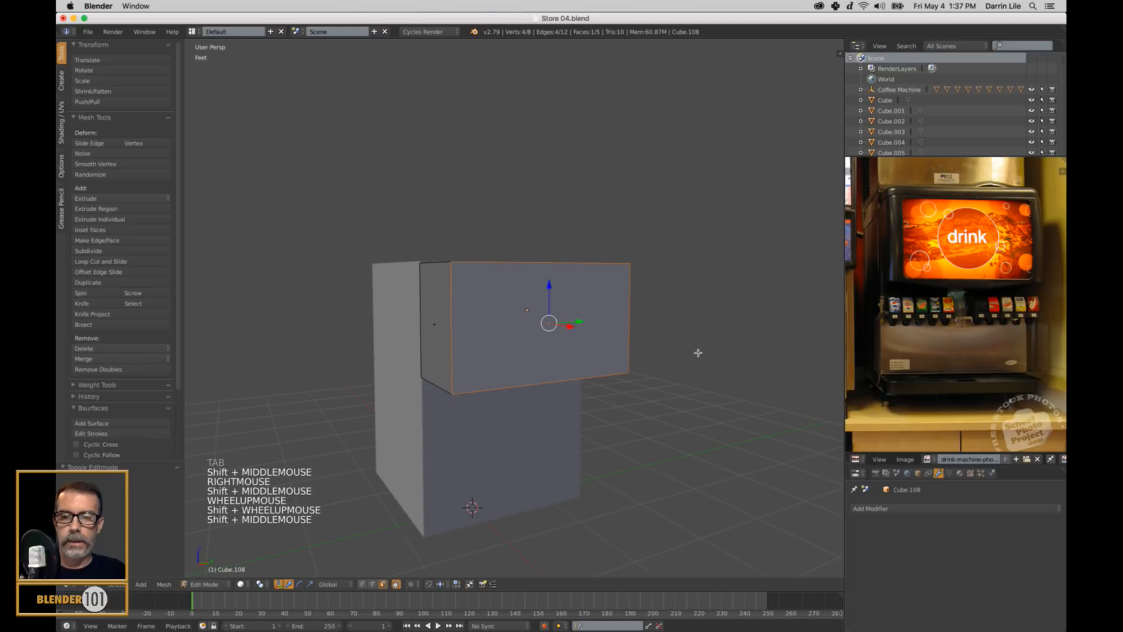
key("e")
left_click(696, 351)
key("s")
key("s")
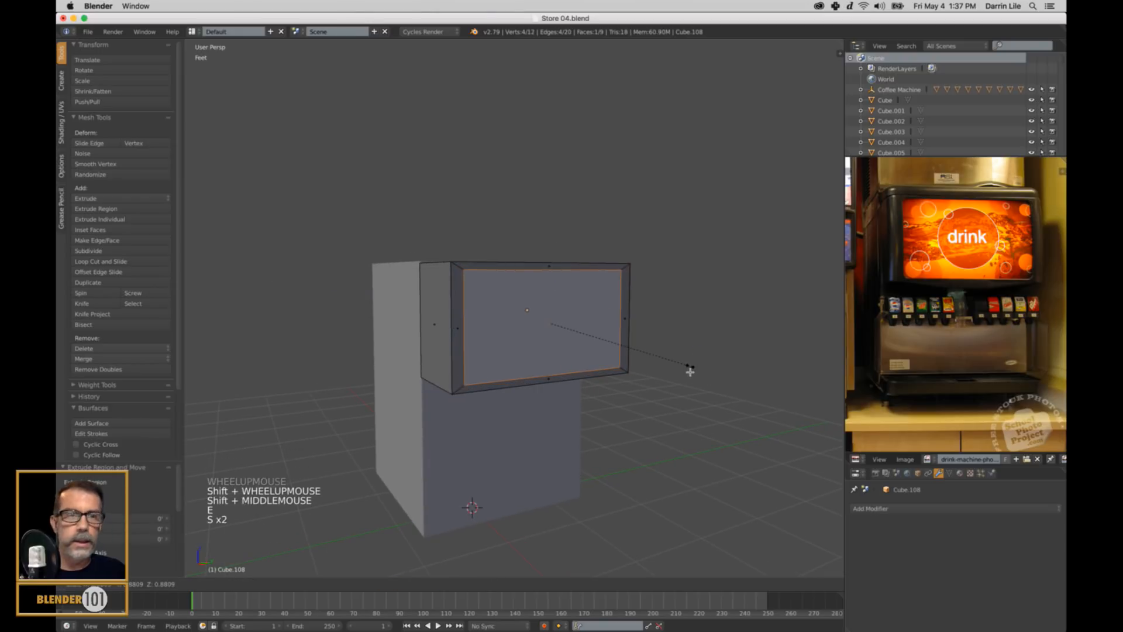
left_click(687, 370)
Step: Extrude the inset front face about 1.25 inches inward to recess the display area
middle_click_drag(686, 371, 669, 369)
scroll(677, 366, "up", 2)
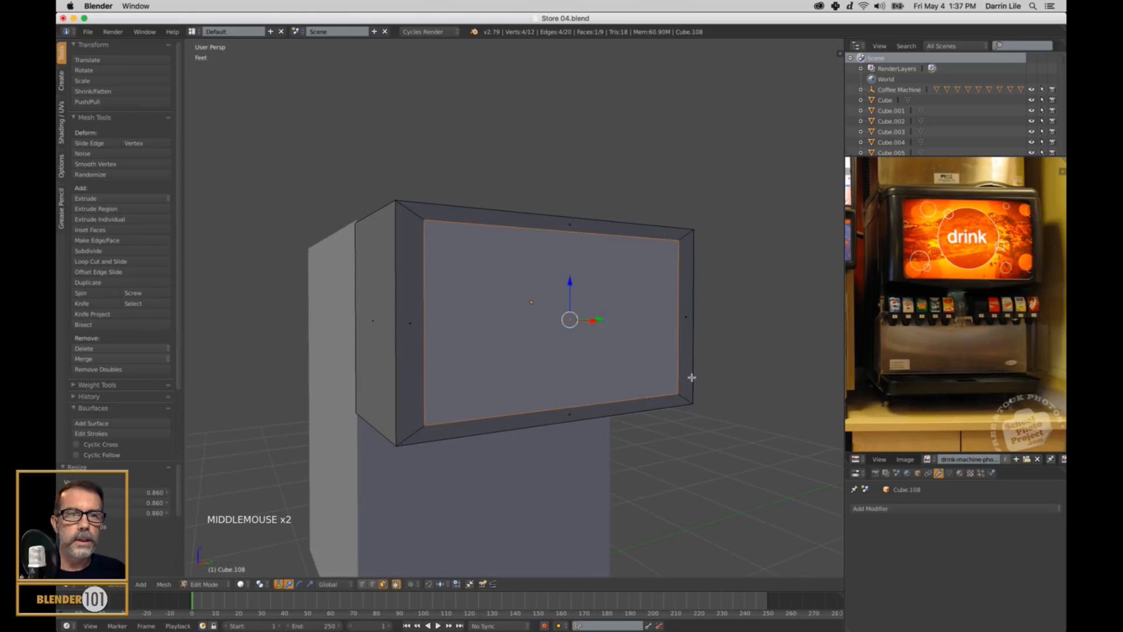
key("e")
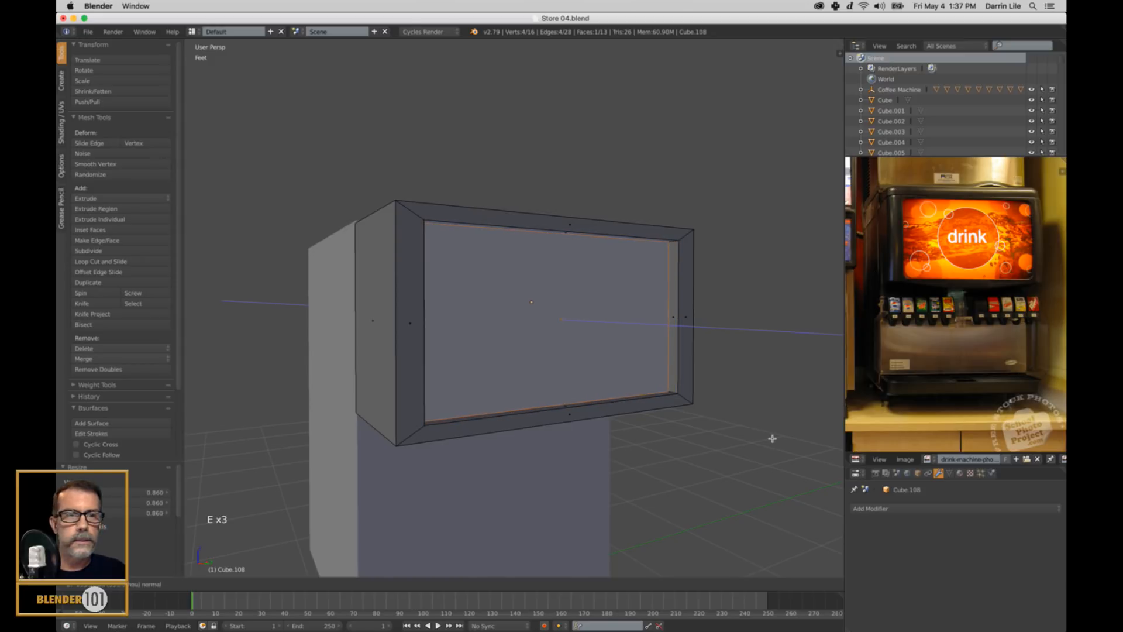
left_click(770, 438)
middle_click_drag(762, 396, 703, 395)
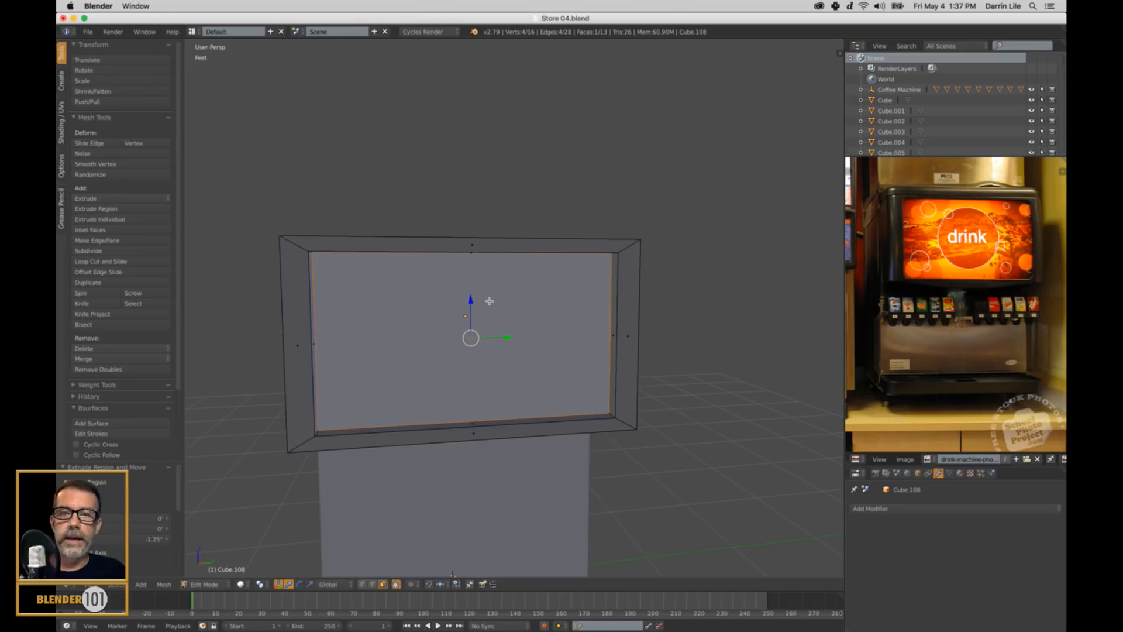
Step: Duplicate the recessed display face and move the copy about 0.82 inches outward along X within the frame
middle_click_drag(506, 376, 544, 350)
scroll(529, 351, "up", 1, "shift")
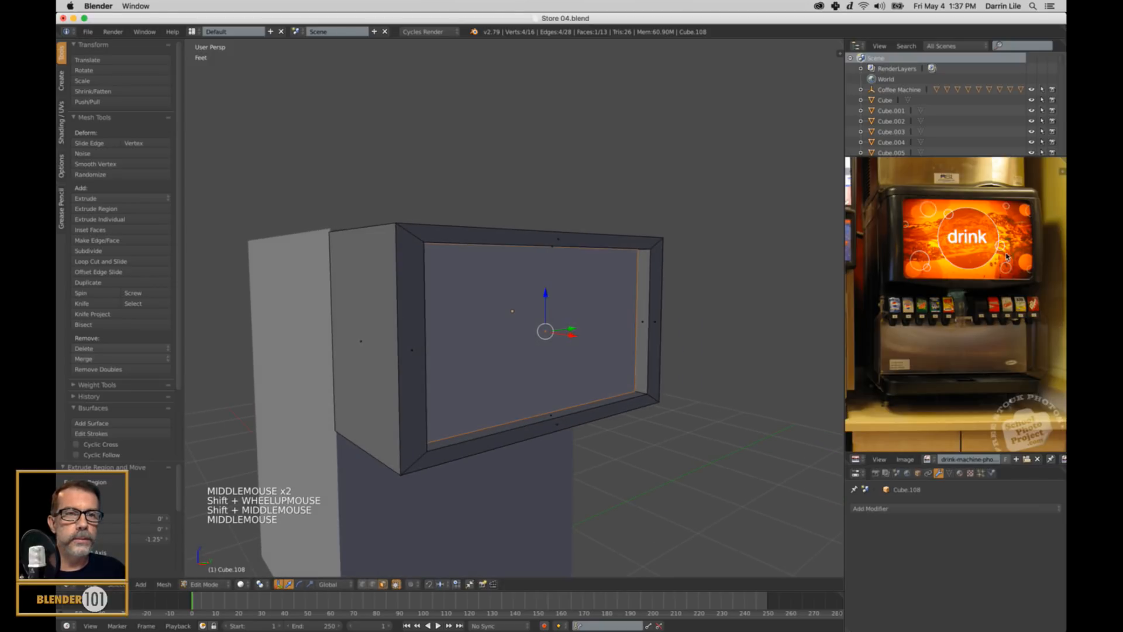
middle_click_drag(540, 389, 583, 382, "shift")
scroll(542, 396, "up", 1)
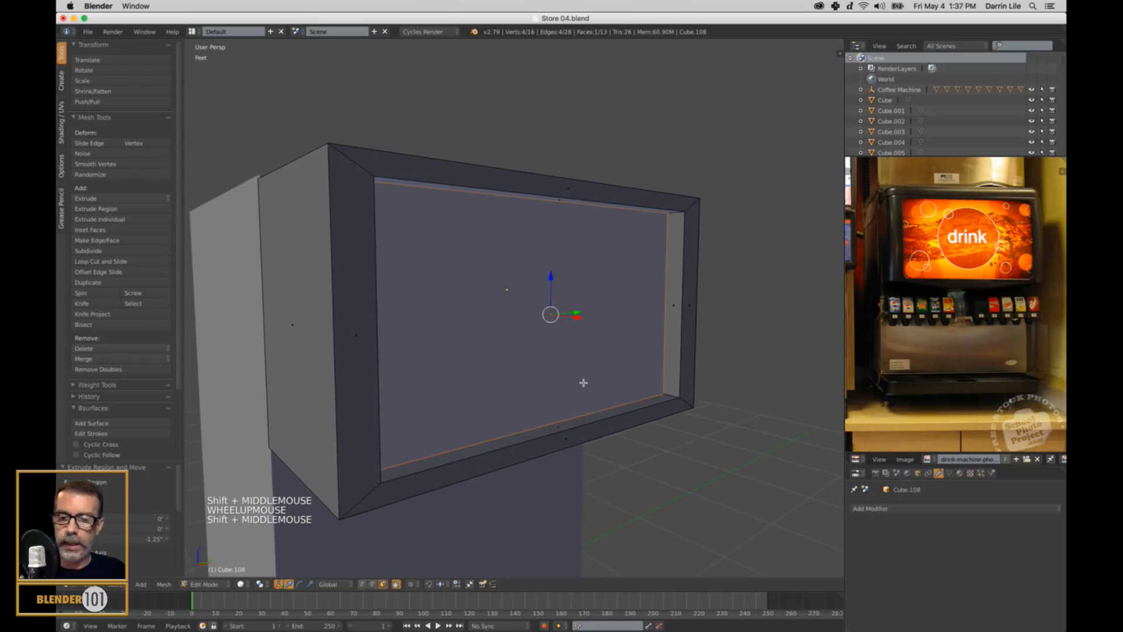
key("shift+d")
key("shift+d")
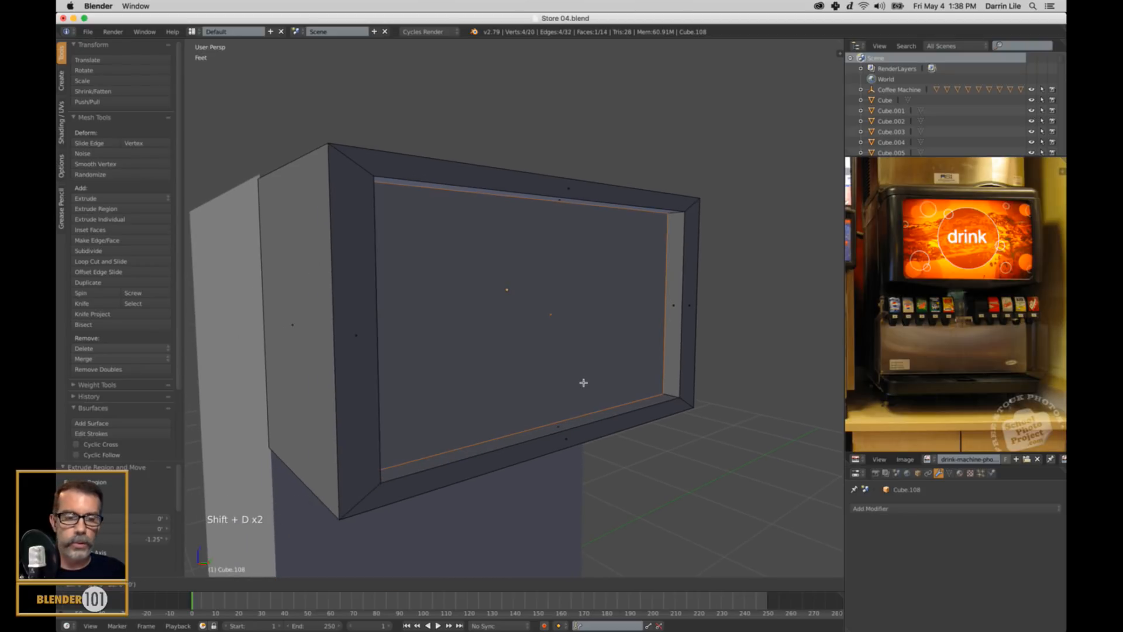
right_click(584, 382)
left_click_drag(579, 326, 590, 335)
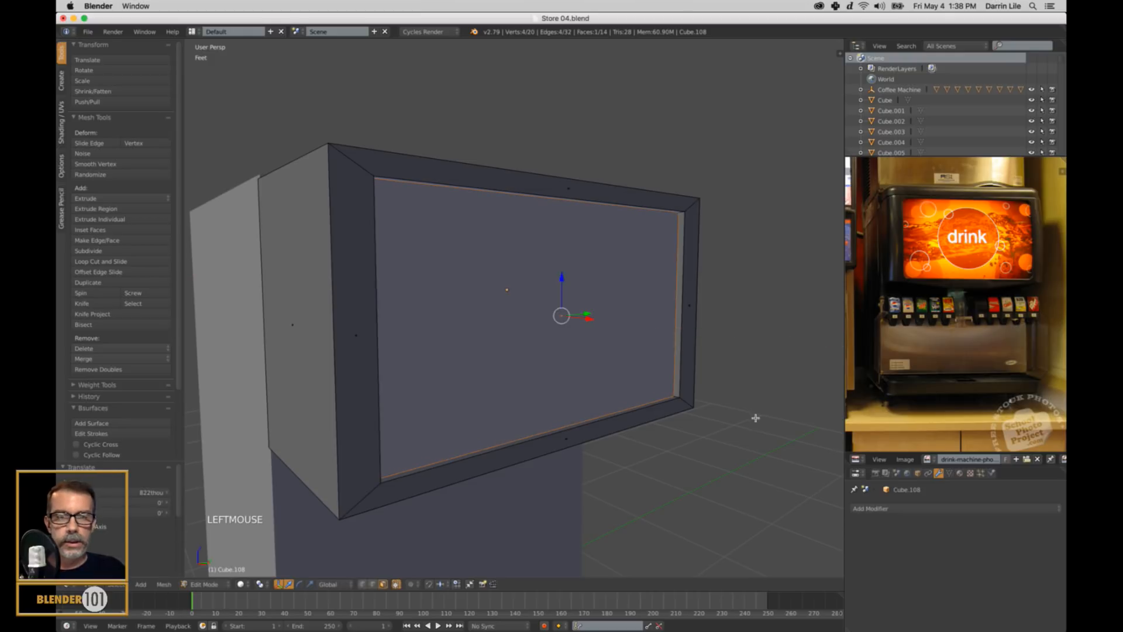
Step: Scale the duplicated display face to 1.091 and separate it from the front box as its own object
key("s")
key("s")
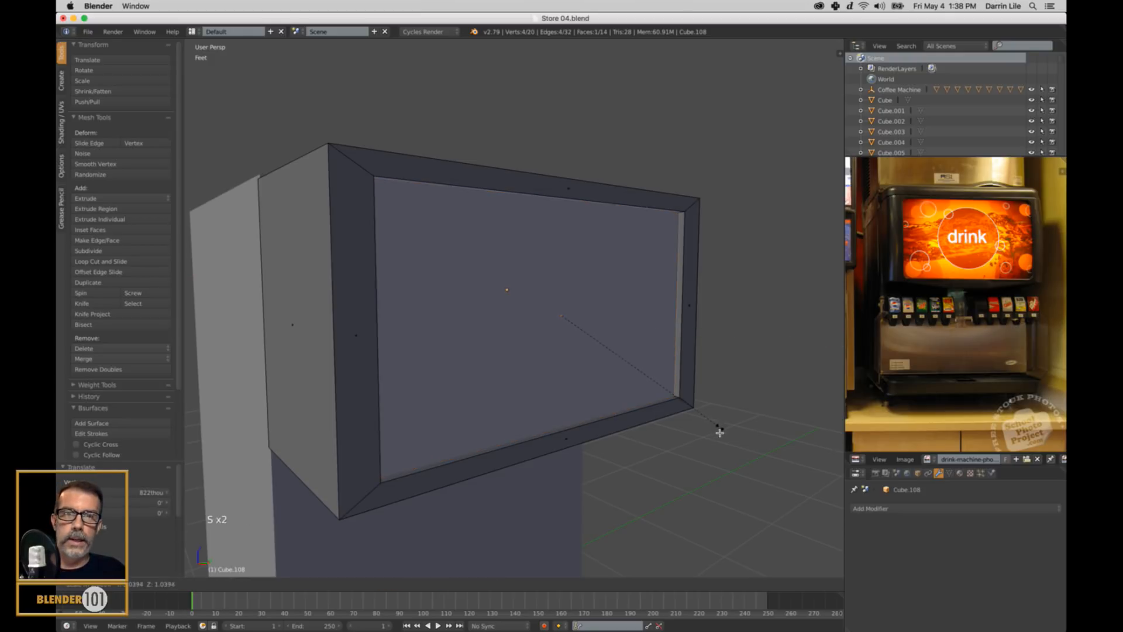
left_click(719, 438)
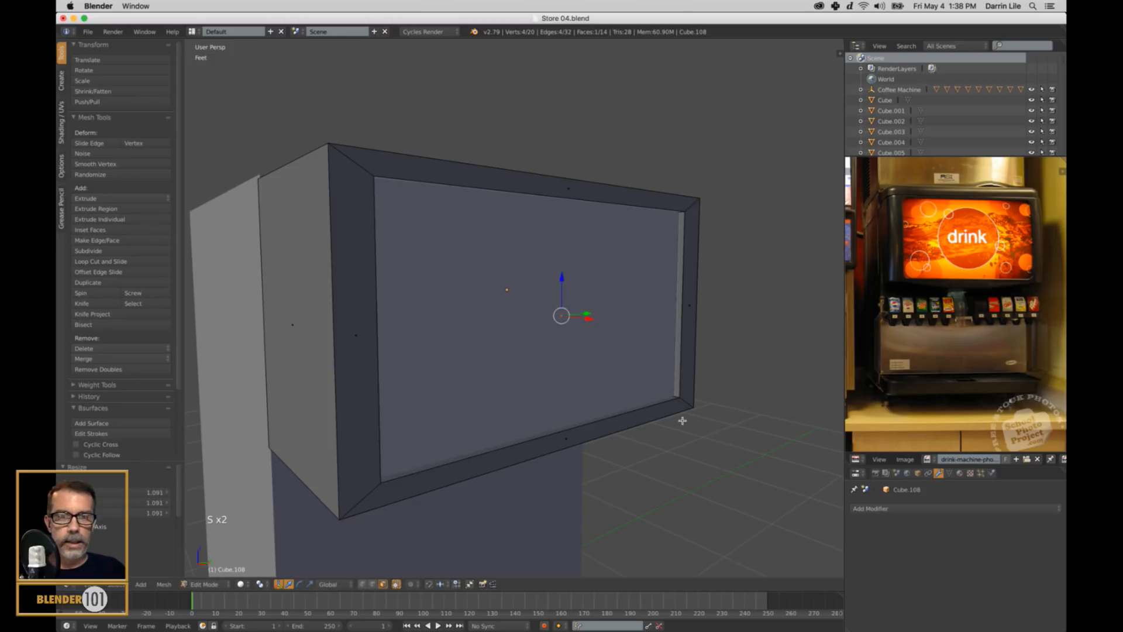
key("p")
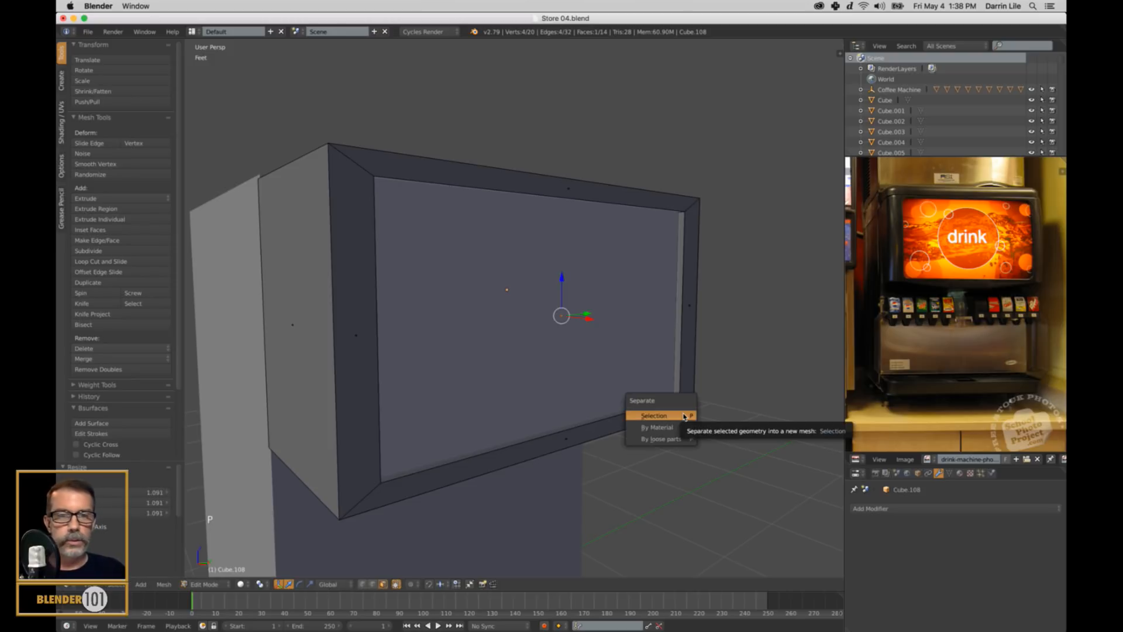
left_click(684, 416)
key("Tab")
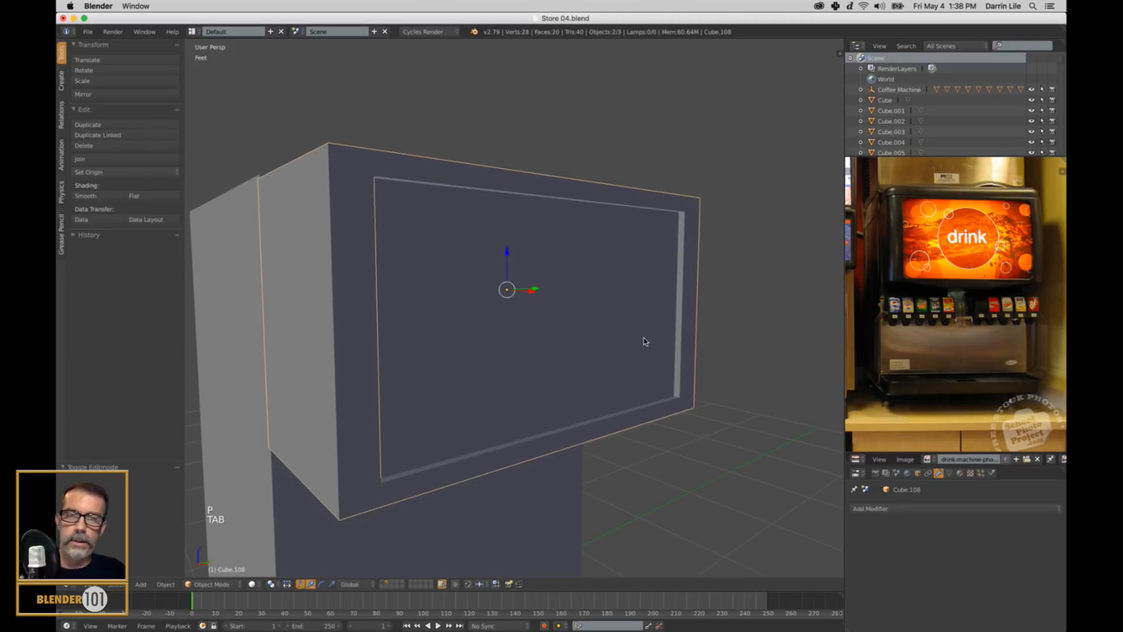
Step: Rename the separated display face object as Soda machine sign
right_click(633, 342)
key("z")
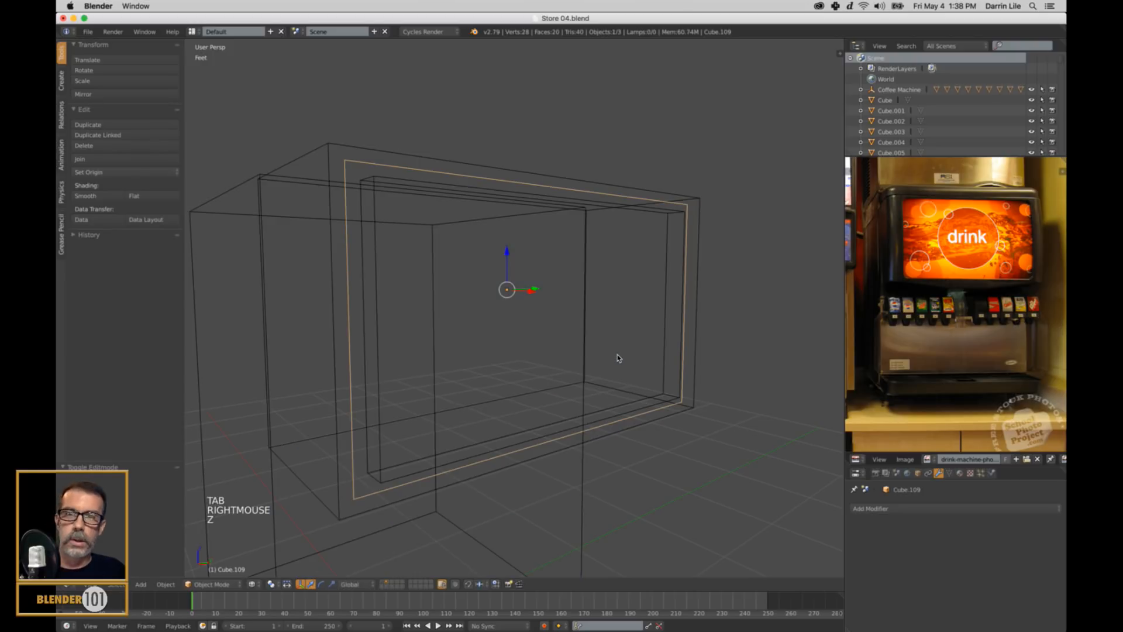
key("KP_Decimal")
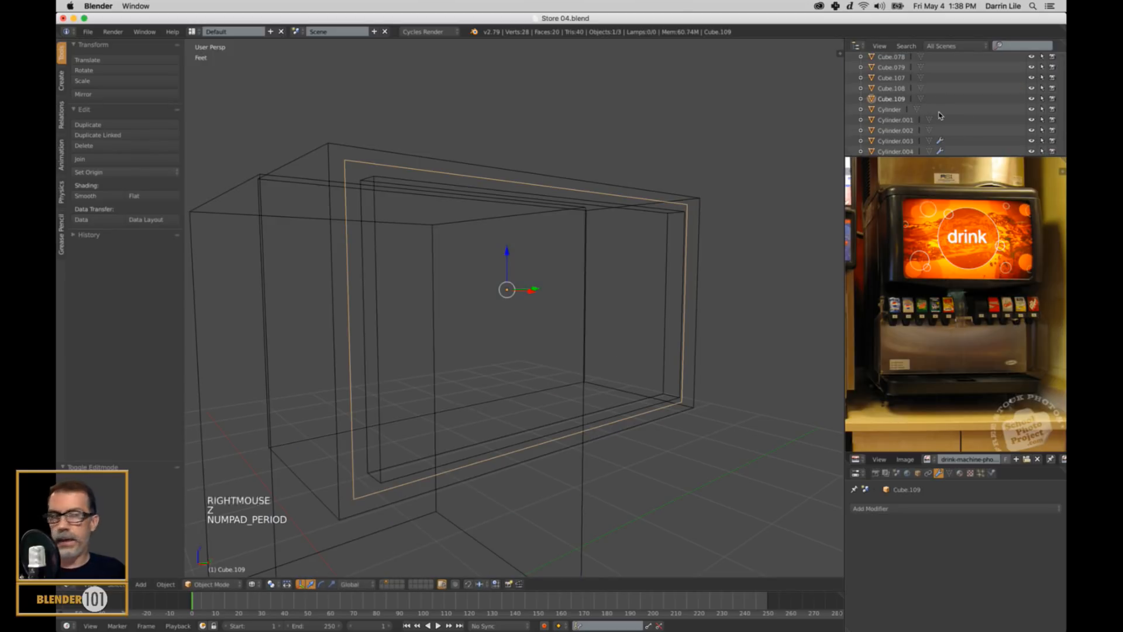
double_click(899, 99)
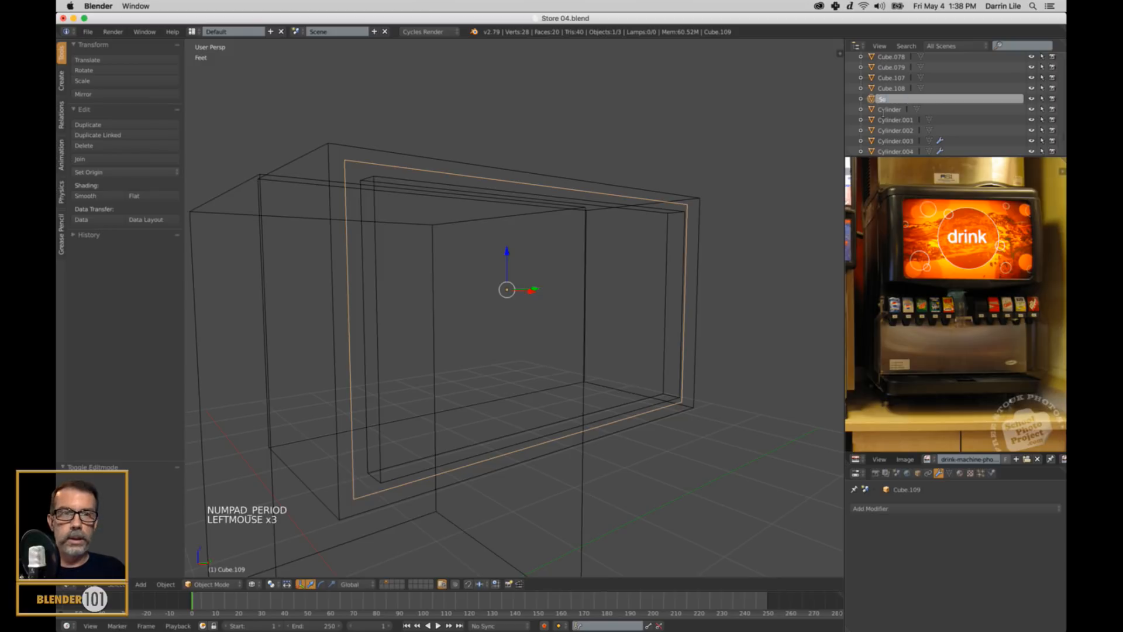
type("Soda machine sign")
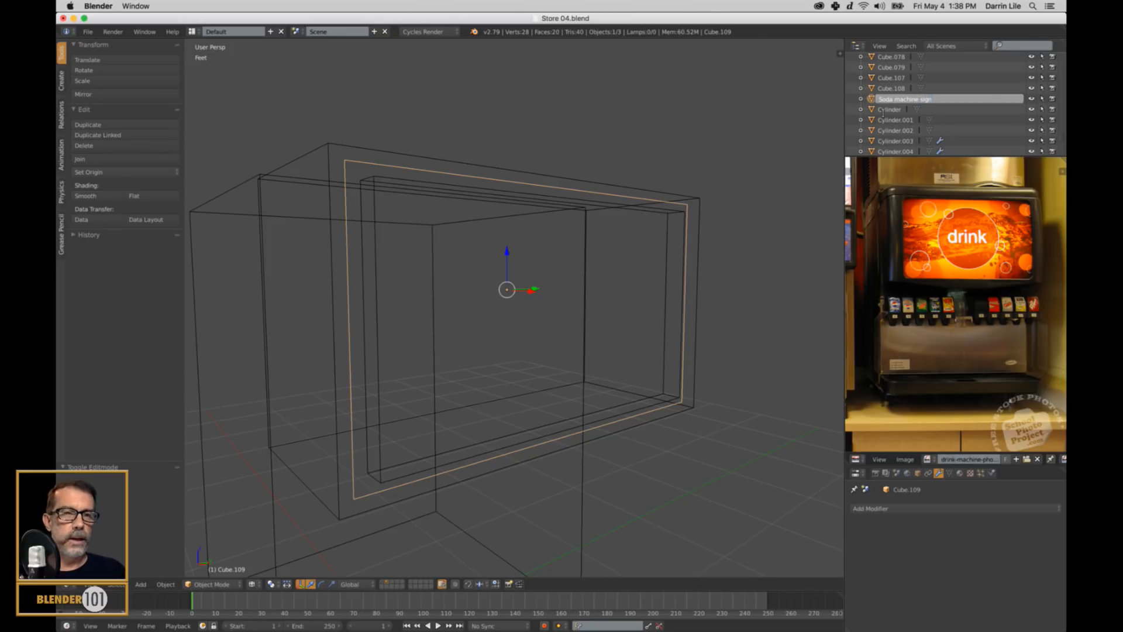
key("Return")
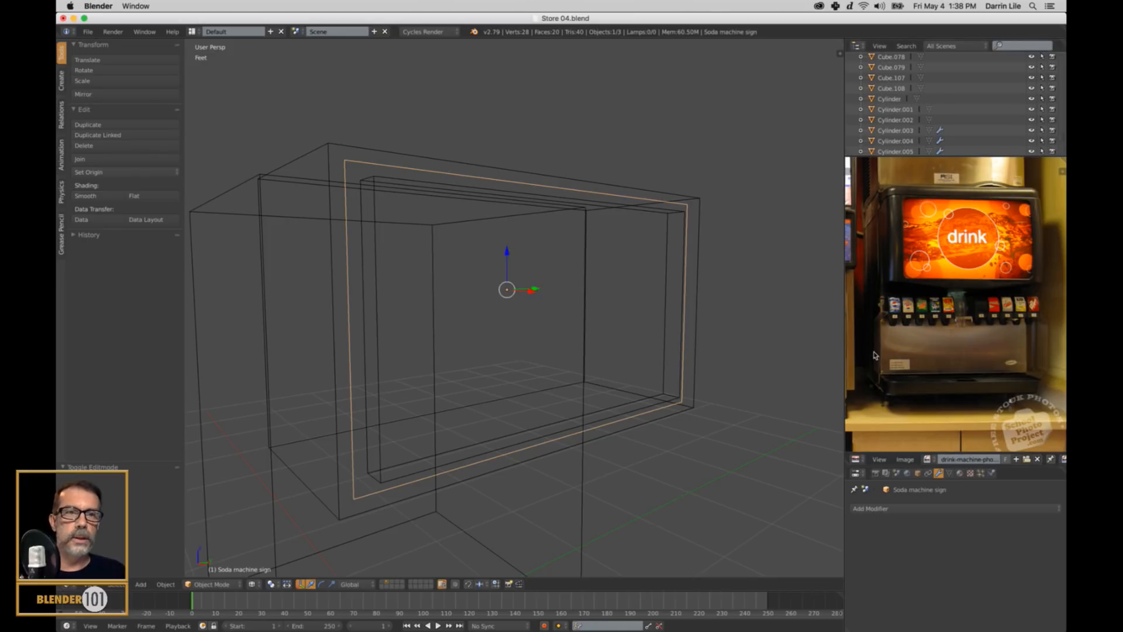
key("KP_Decimal")
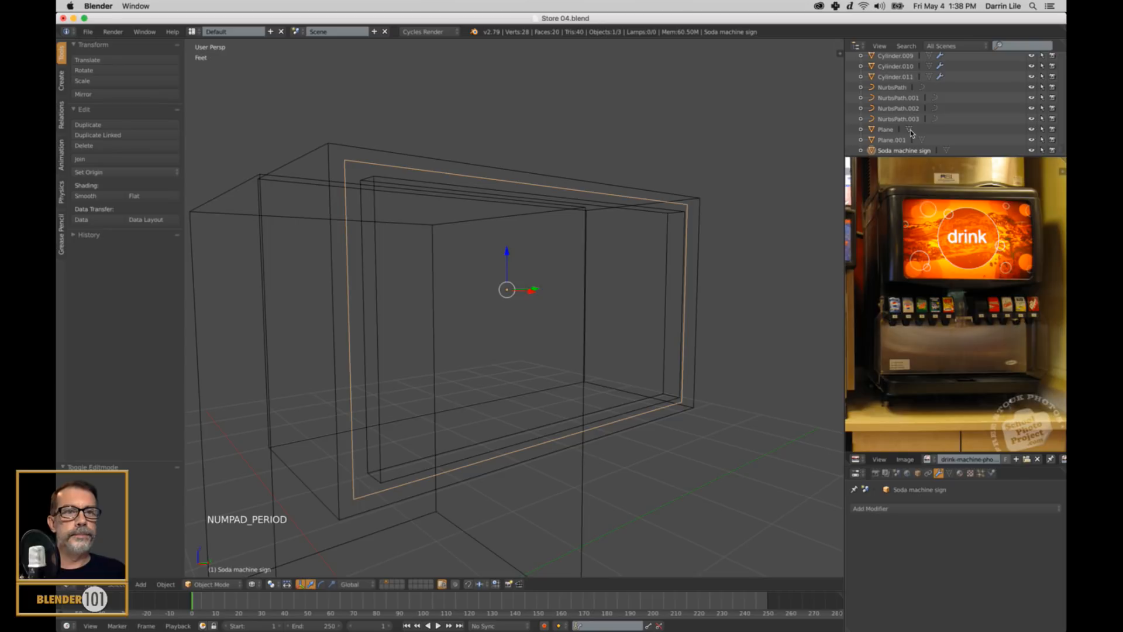
scroll(907, 140, "down", 2)
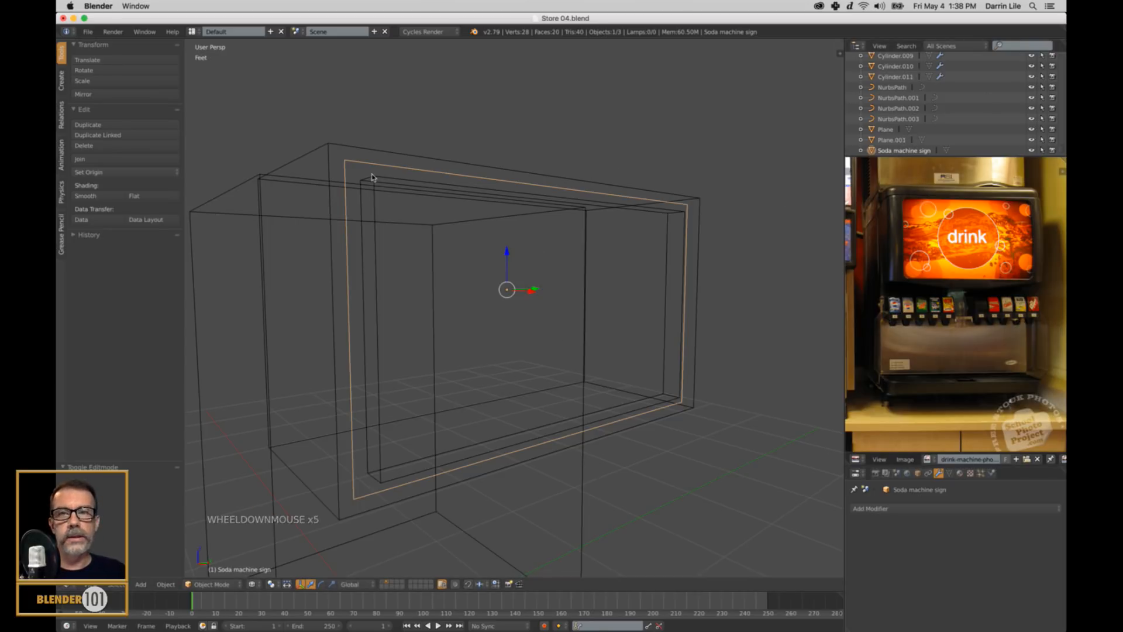
key("Tab")
key("Tab")
scroll(672, 392, "down", 2)
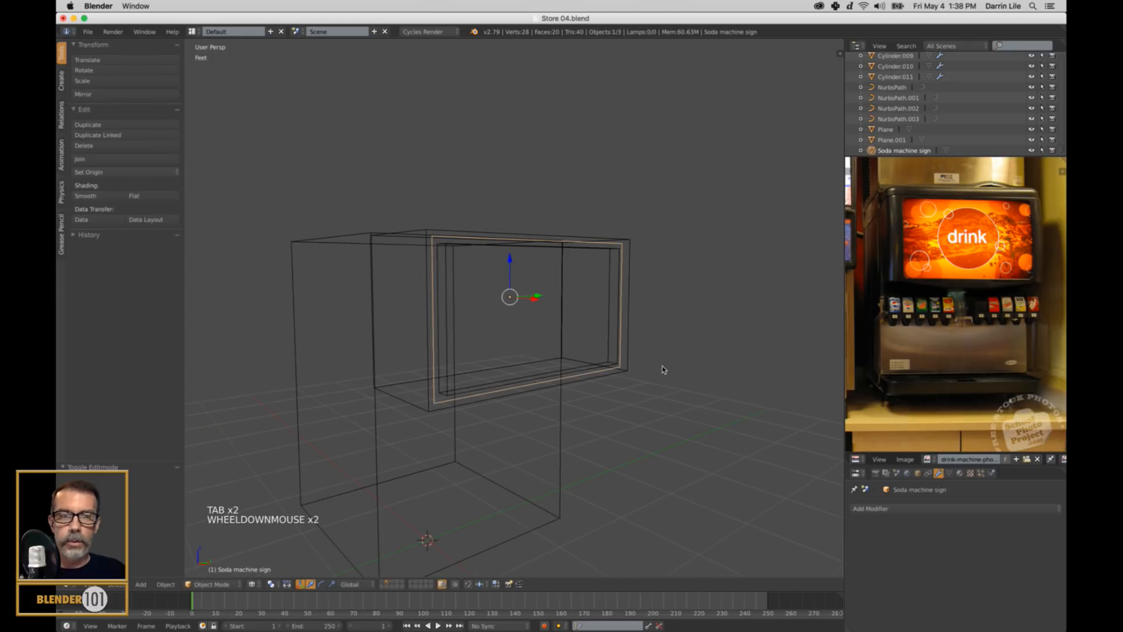
Step: Raise the top face of the front box by about 1.07 inches to thicken the upper frame edge
right_click(632, 370)
key("z")
scroll(632, 370, "up", 1)
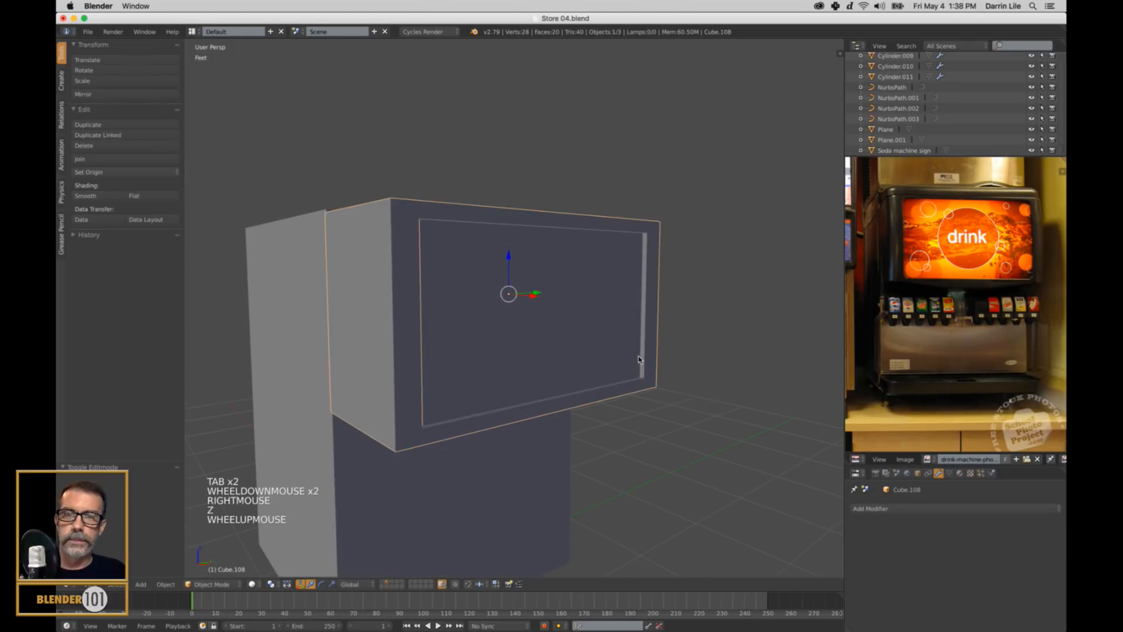
mouse_move(632, 371)
middle_mouse_down("shift")
mouse_move(620, 363)
mouse_move(639, 339)
mouse_move(627, 344)
middle_mouse_up("shift")
scroll(627, 367, "up", 1)
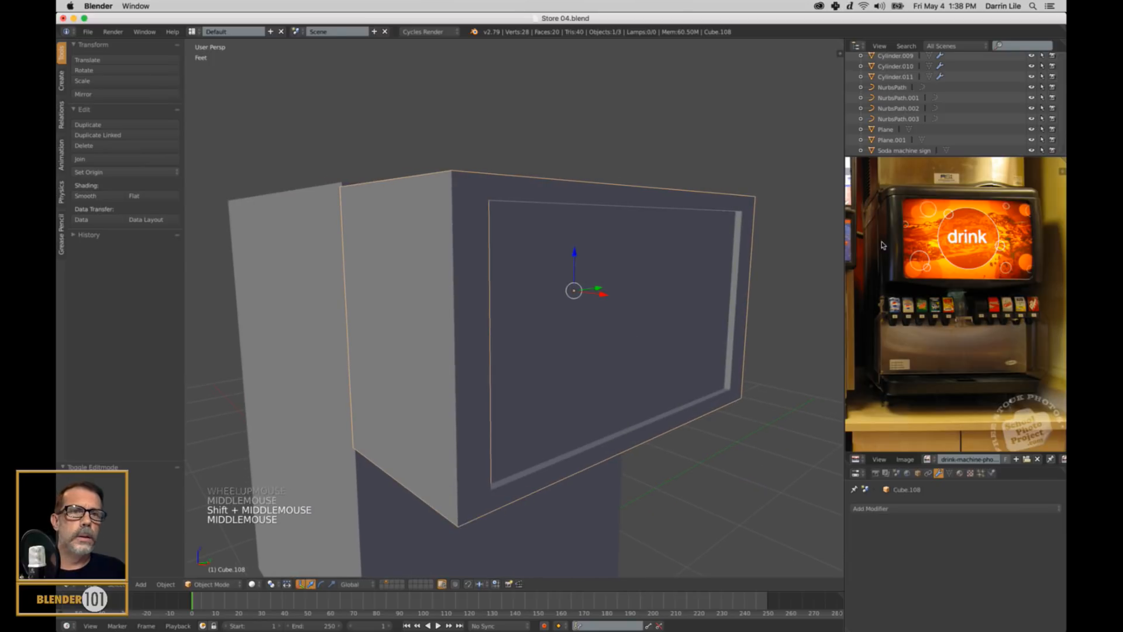
middle_click_drag(697, 256, 636, 271)
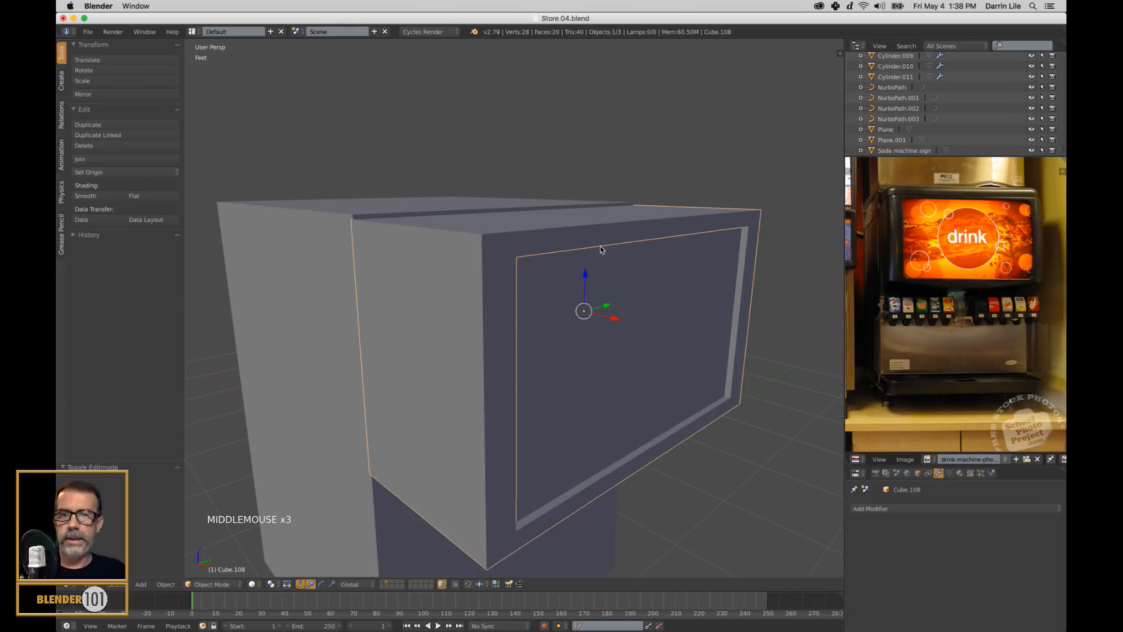
key("Tab")
right_click(588, 222)
left_click_drag(589, 185, 593, 166)
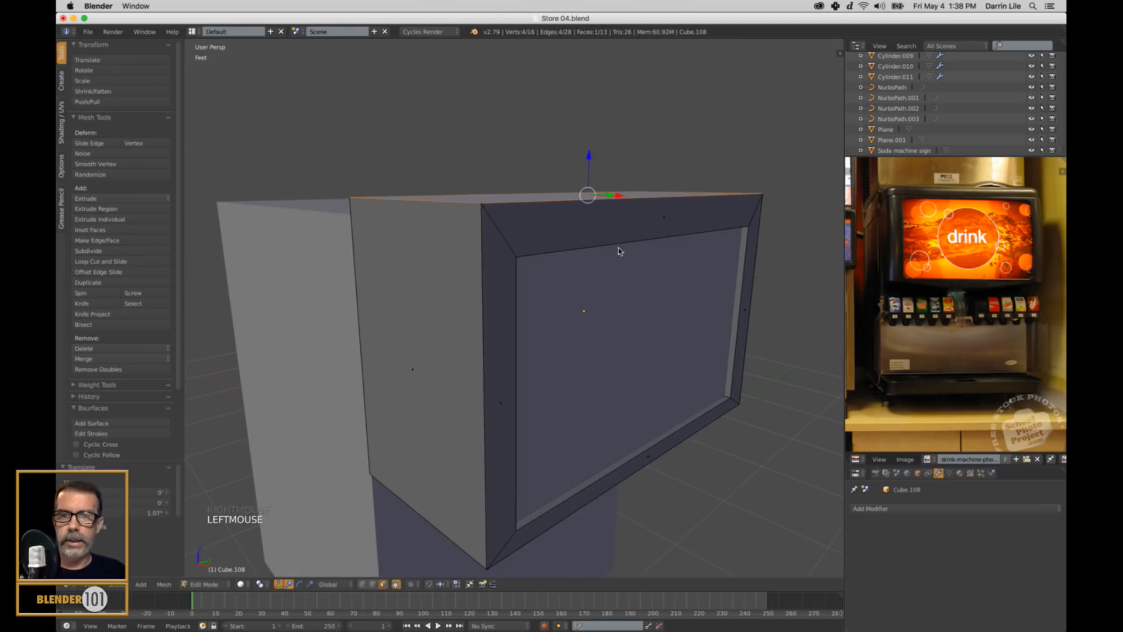
key("Tab")
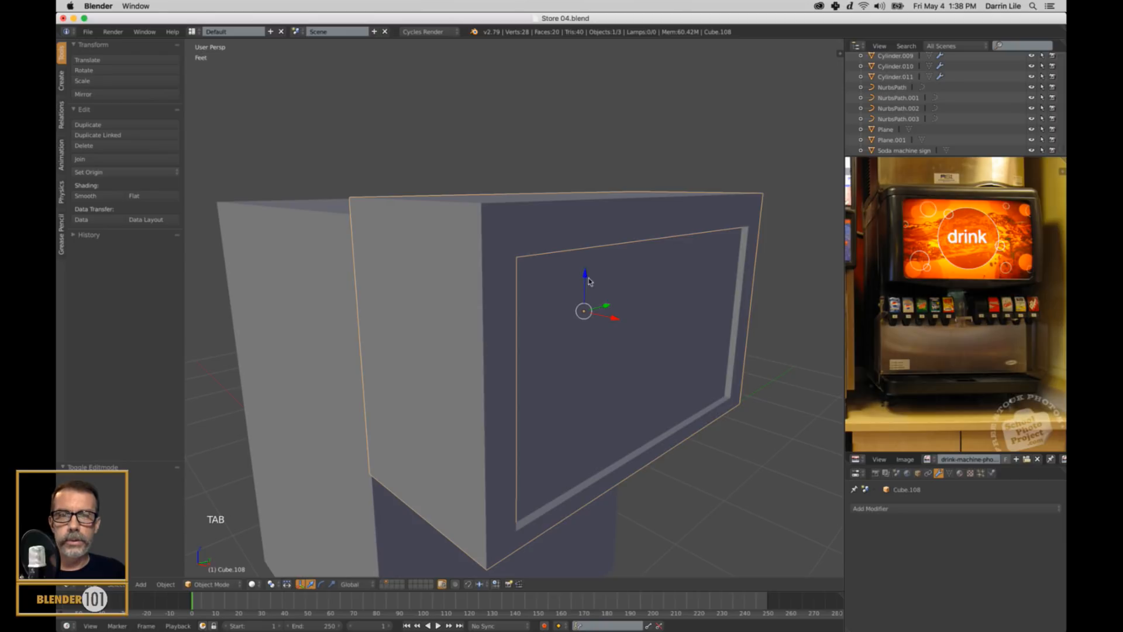
Step: Move the front box and its sign together about 0.86 inches down along Z
right_click(650, 305, "shift")
mouse_move(586, 277)
left_mouse_down()
mouse_move(581, 303)
mouse_move(584, 286)
left_mouse_up()
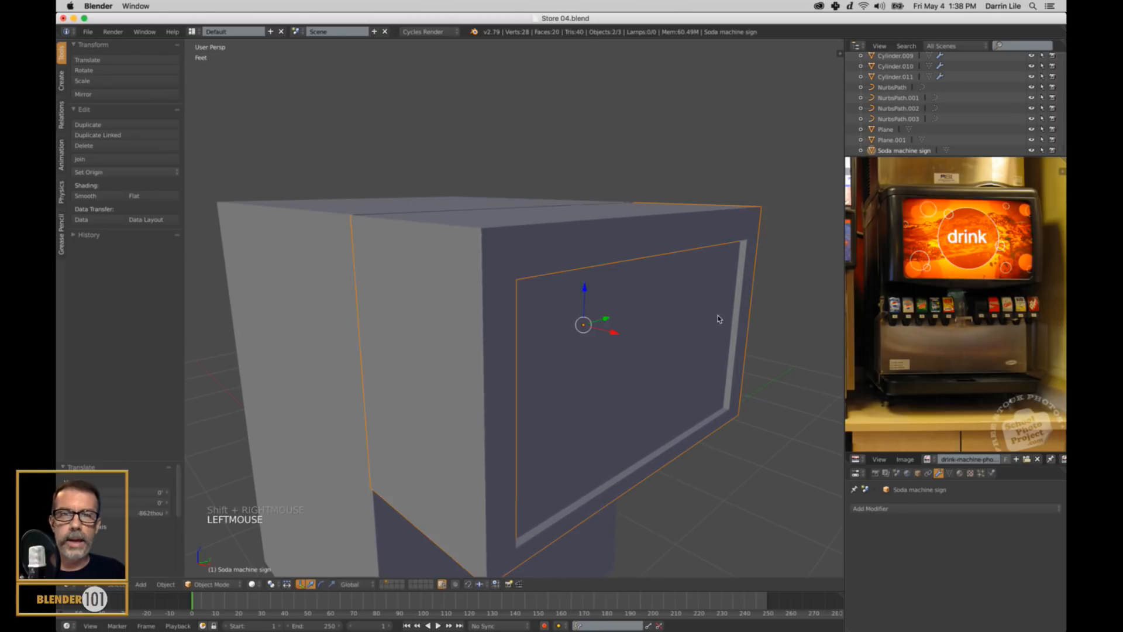
mouse_move(719, 316)
middle_mouse_down()
mouse_move(706, 314)
mouse_move(712, 335)
middle_mouse_up()
Step: Add a Subdivision Surface modifier to the front box with 2 view subdivisions and apply smooth shading
right_click(724, 316)
scroll(722, 336, "down", 2)
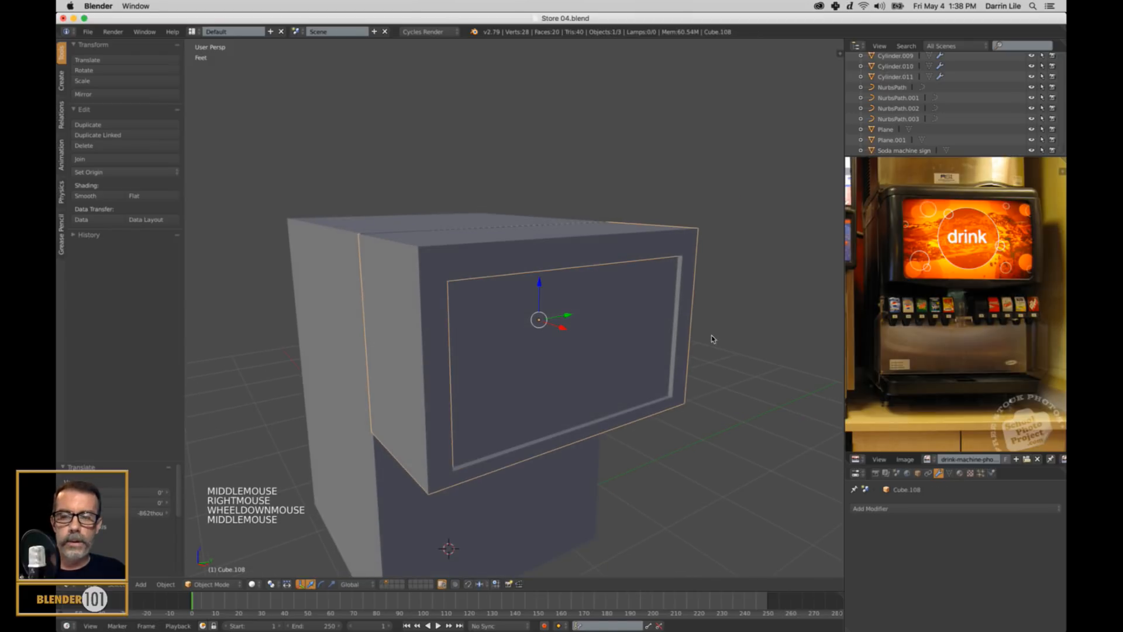
left_click(915, 509)
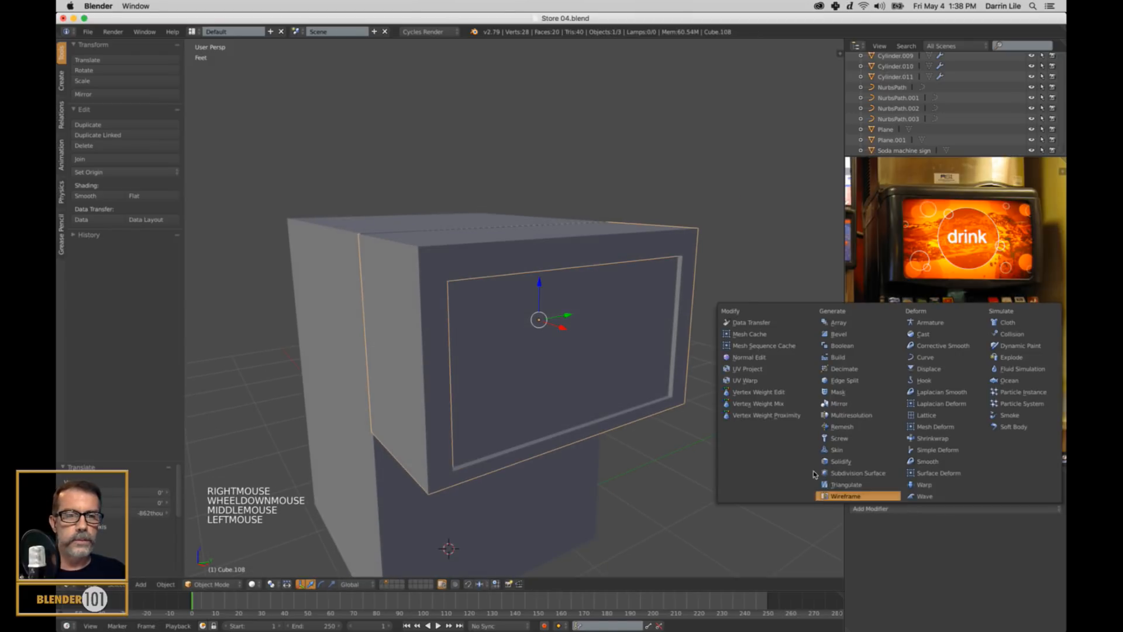
left_click(857, 474)
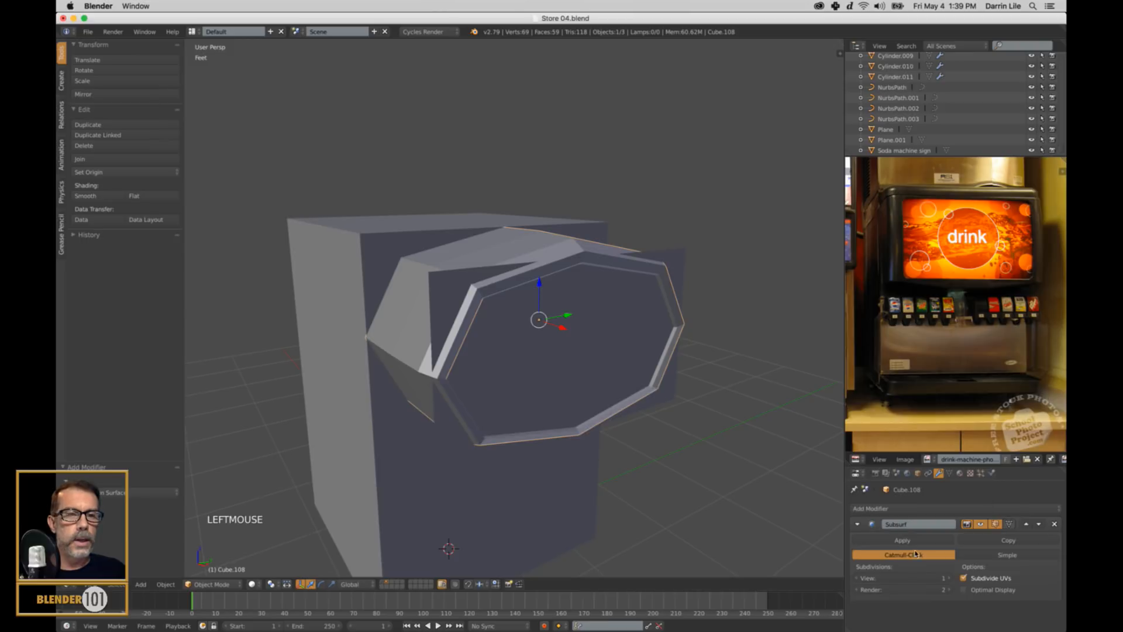
left_click(946, 578)
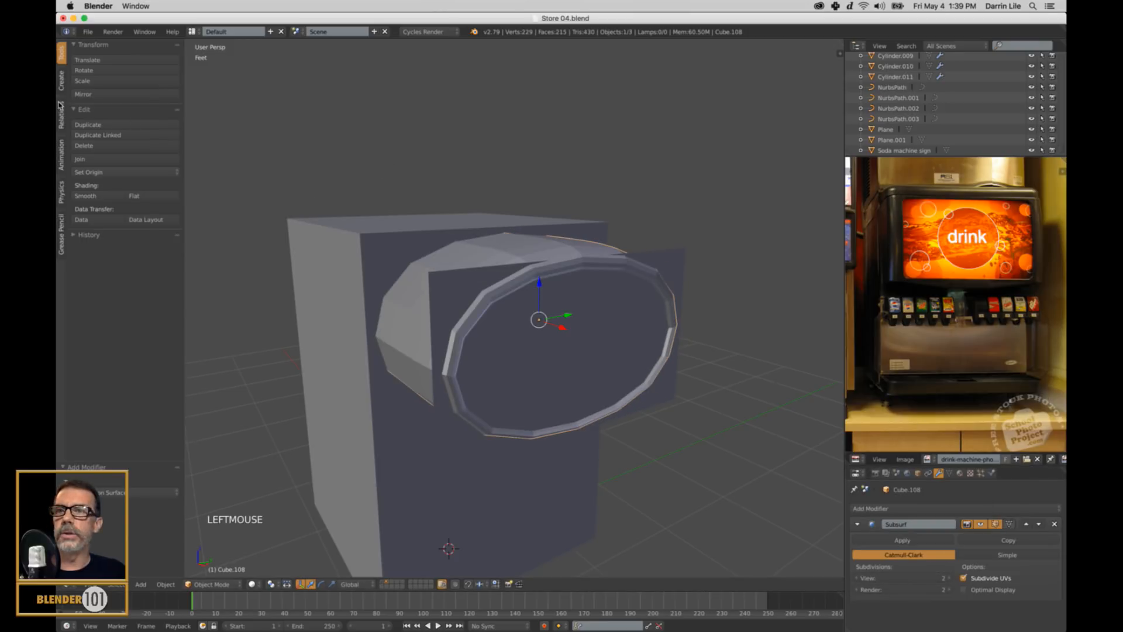
left_click(85, 195)
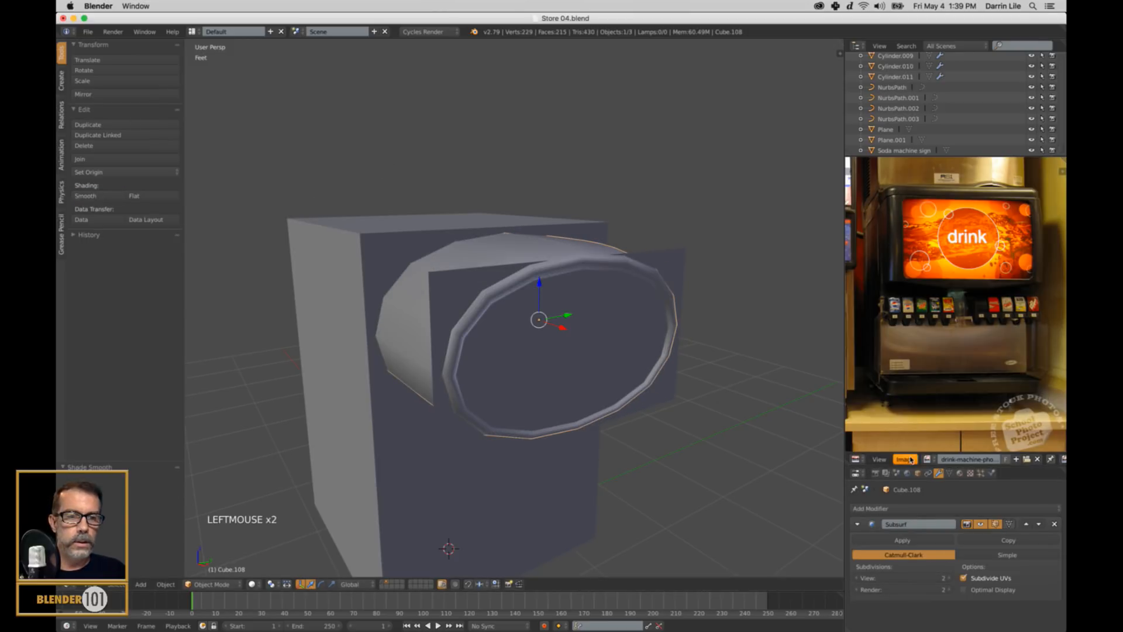
scroll(746, 405, "down", 1)
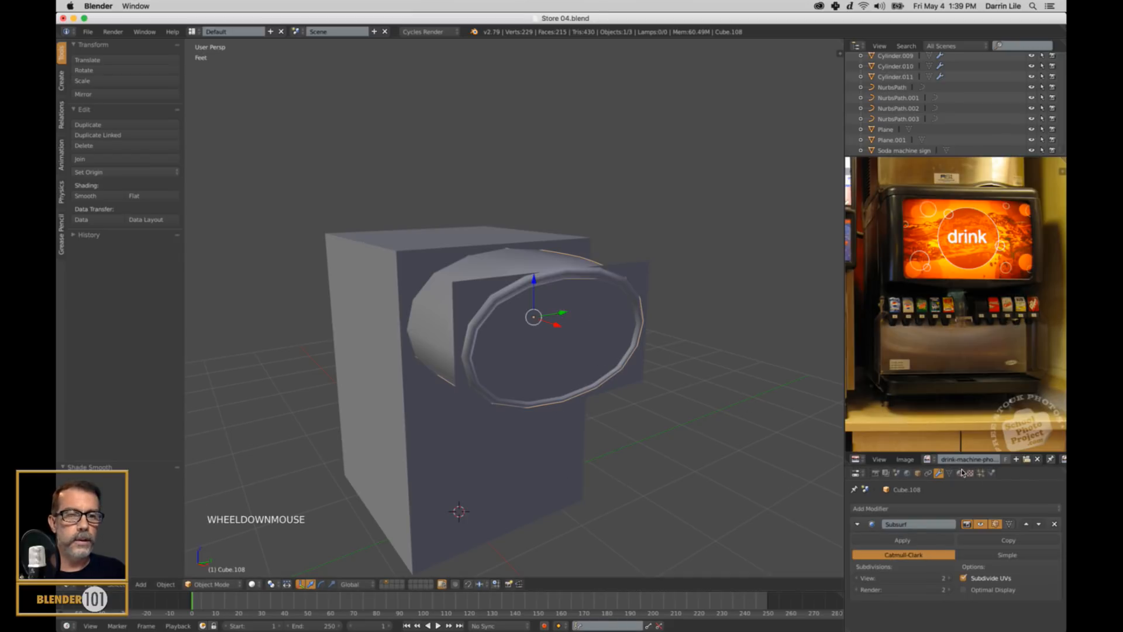
Step: Hide the Soda machine sign object so the smoothed front box can be seen unobstructed
key("Tab")
scroll(537, 376, "up", 1)
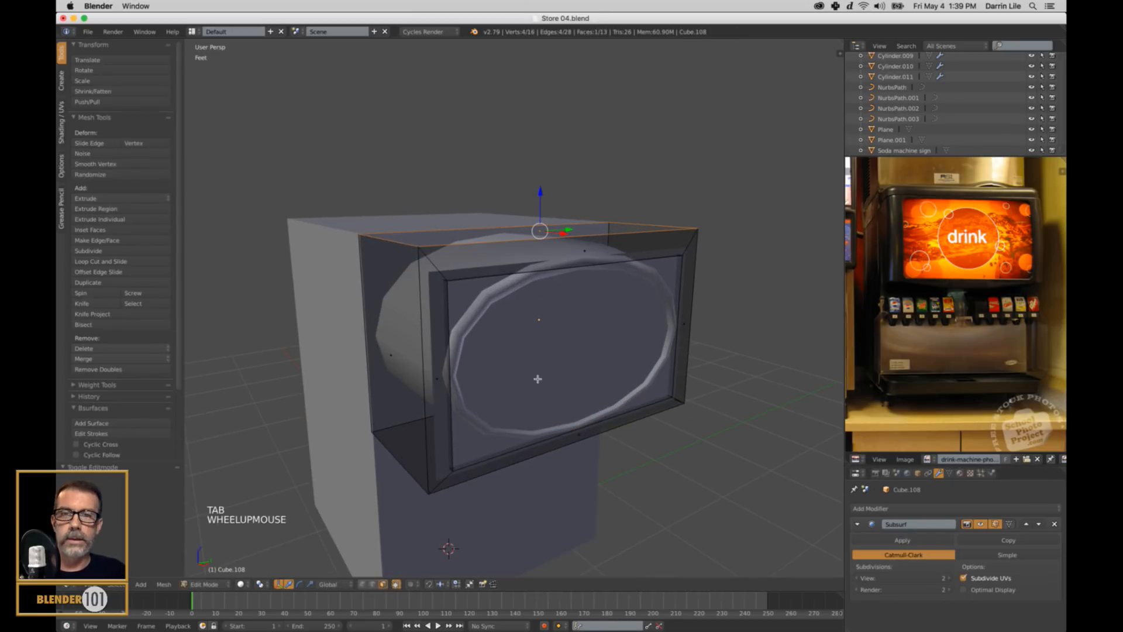
mouse_move(536, 376)
middle_mouse_down()
mouse_move(531, 384)
mouse_move(564, 379)
mouse_move(555, 368)
middle_mouse_up()
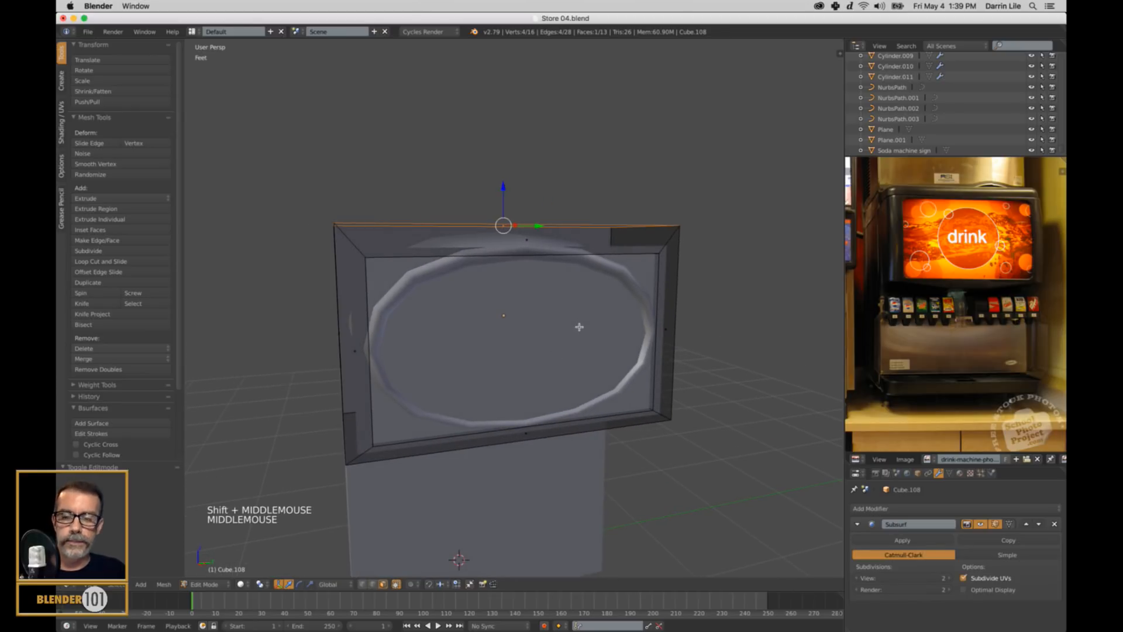
key("Tab")
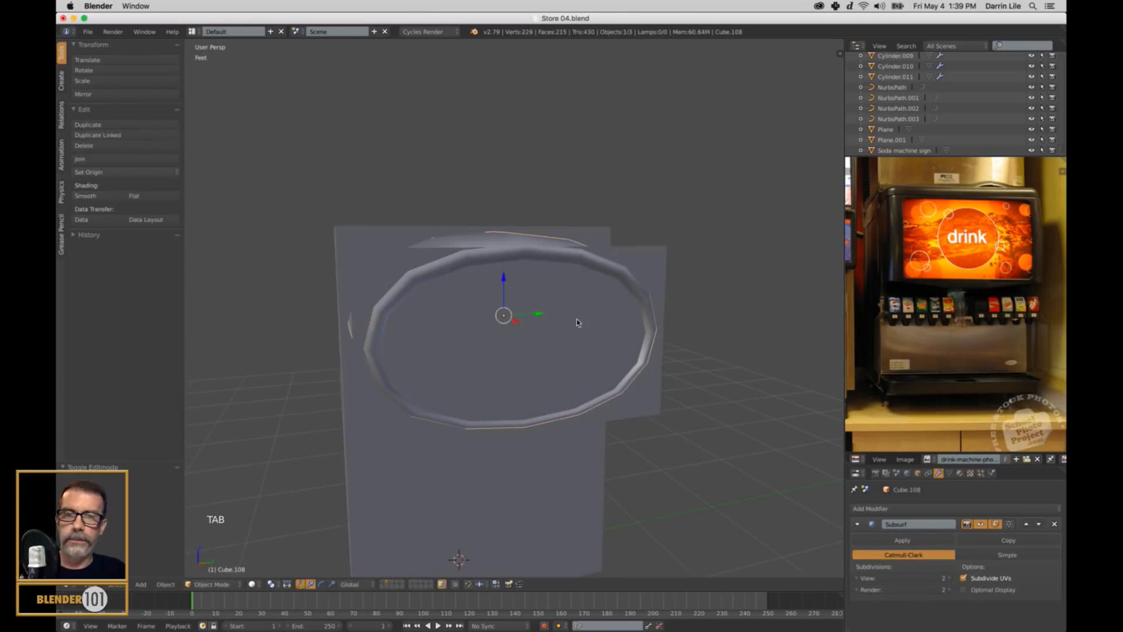
right_click(646, 268)
key("h")
key("h")
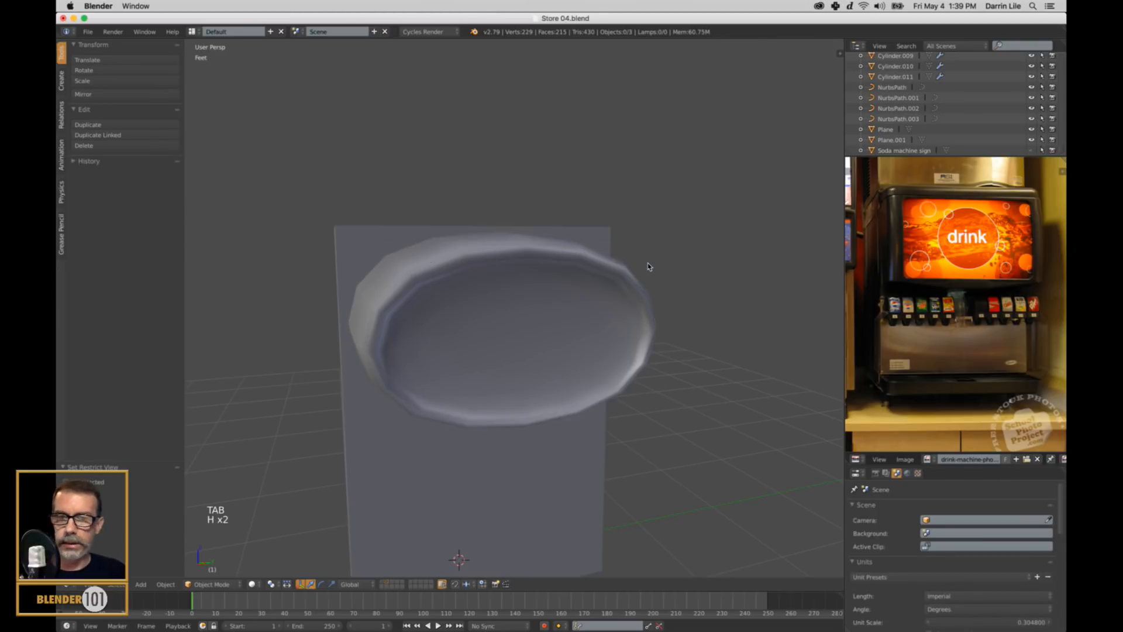
Step: Add two vertical loop cuts to the front box and scale them apart along Y by about 2.802 to tighten the side corners
right_click(651, 308)
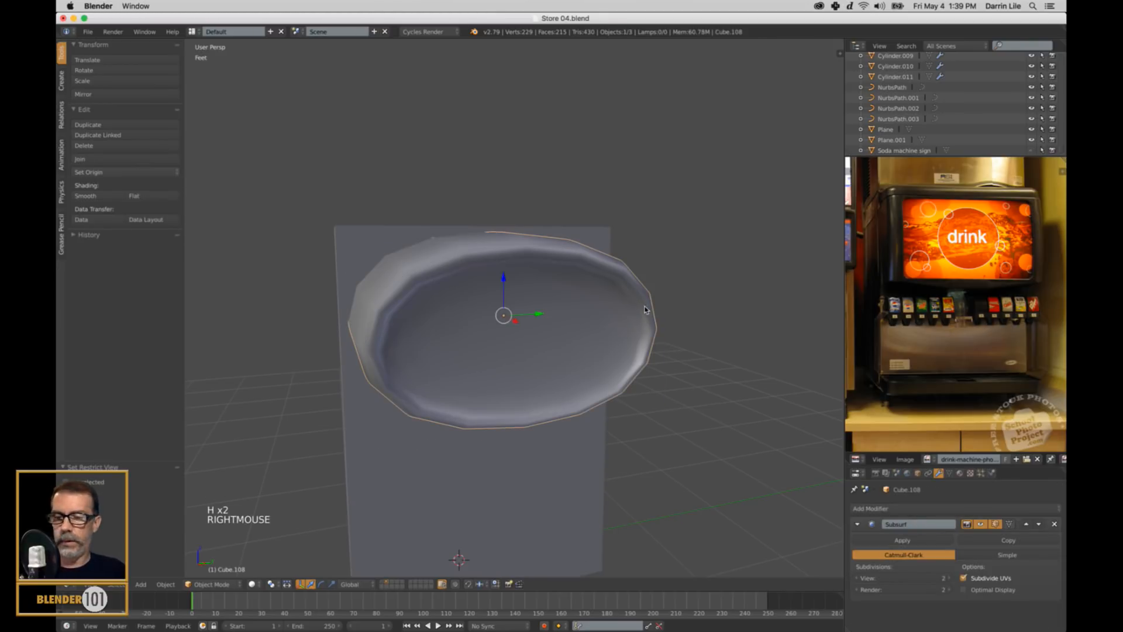
key("Tab")
key("ctrl+r")
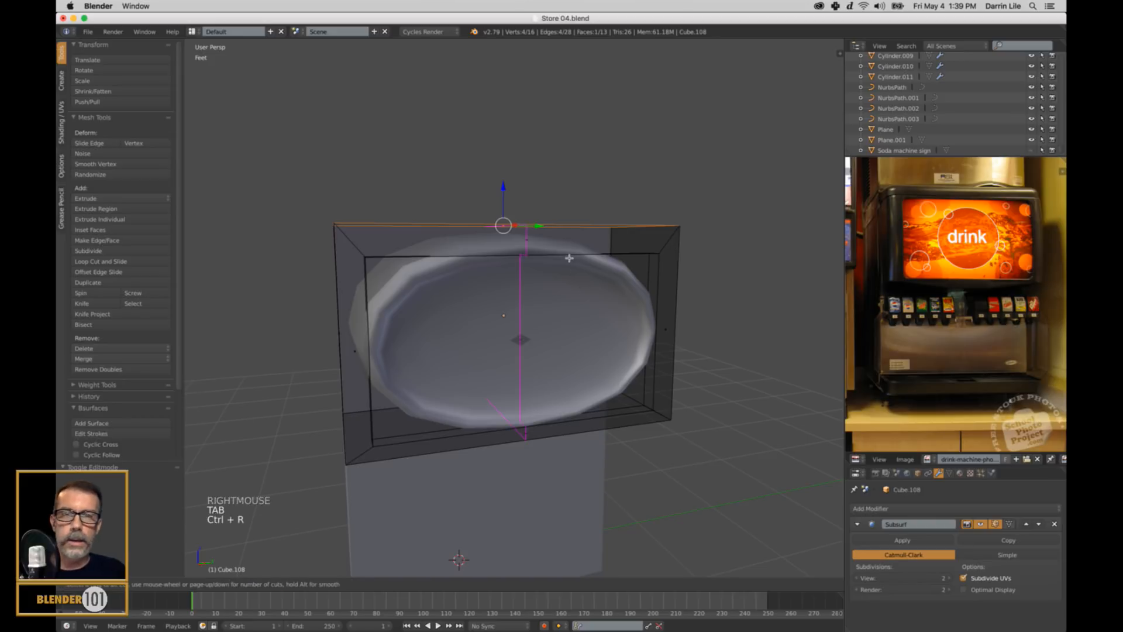
scroll(570, 258, "up", 1)
left_click(570, 258)
left_click(571, 281)
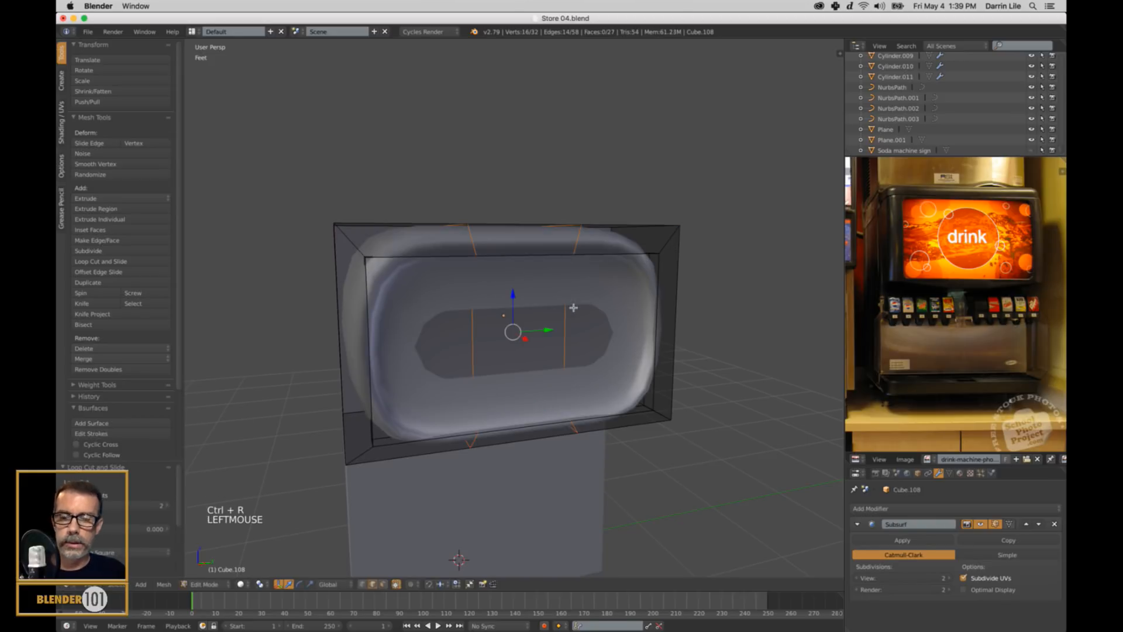
key("s")
key("s")
key("y")
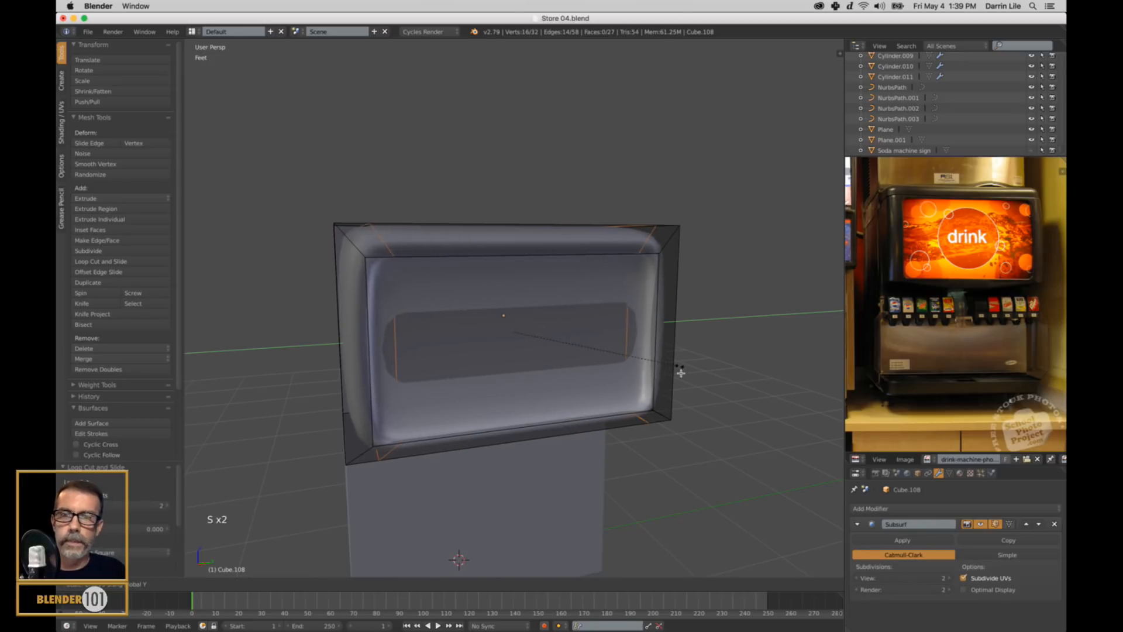
left_click(698, 382)
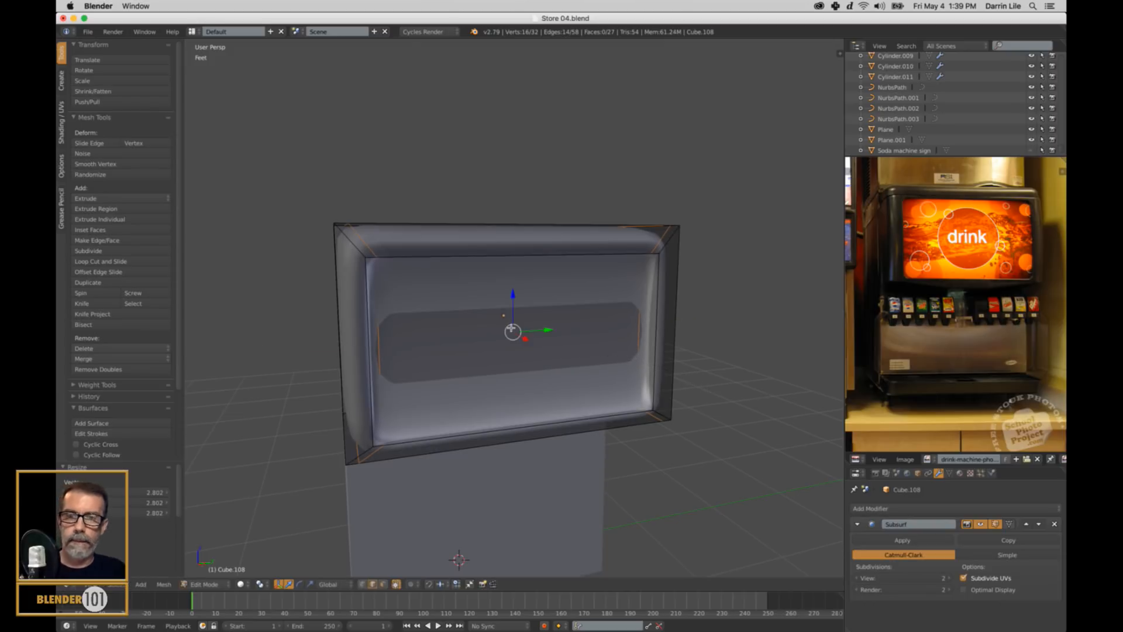
Step: Add two horizontal loop cuts to the front box and scale them apart along Z by about 2.563, close to its upper and lower edges
key("ctrl+r")
scroll(664, 304, "up", 1)
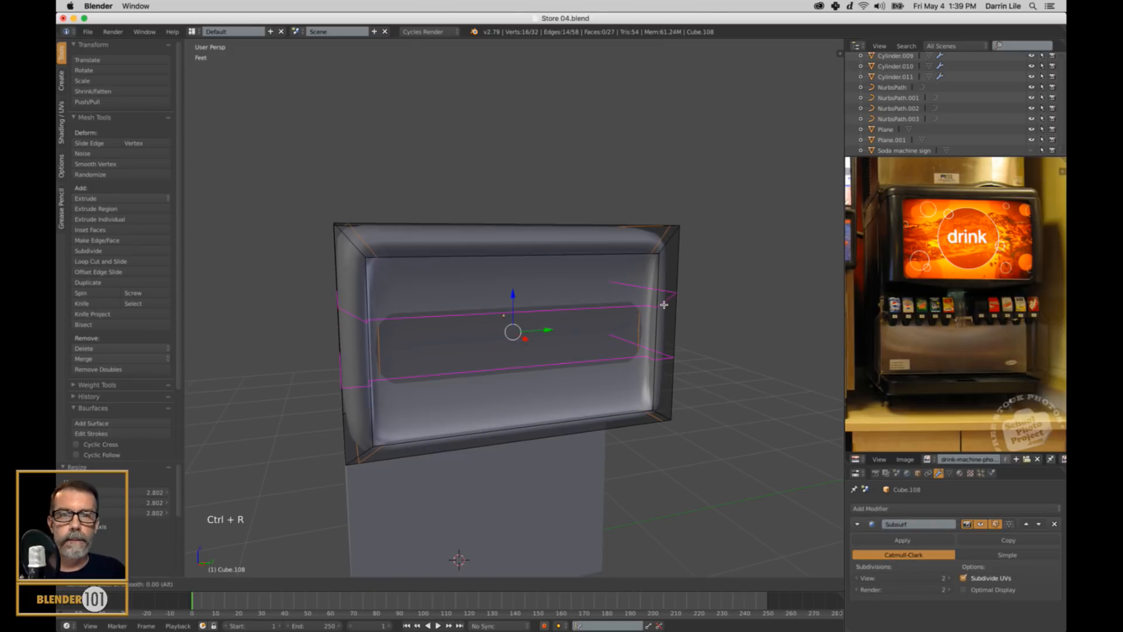
left_click(665, 304)
left_click(672, 299)
key("s")
key("s")
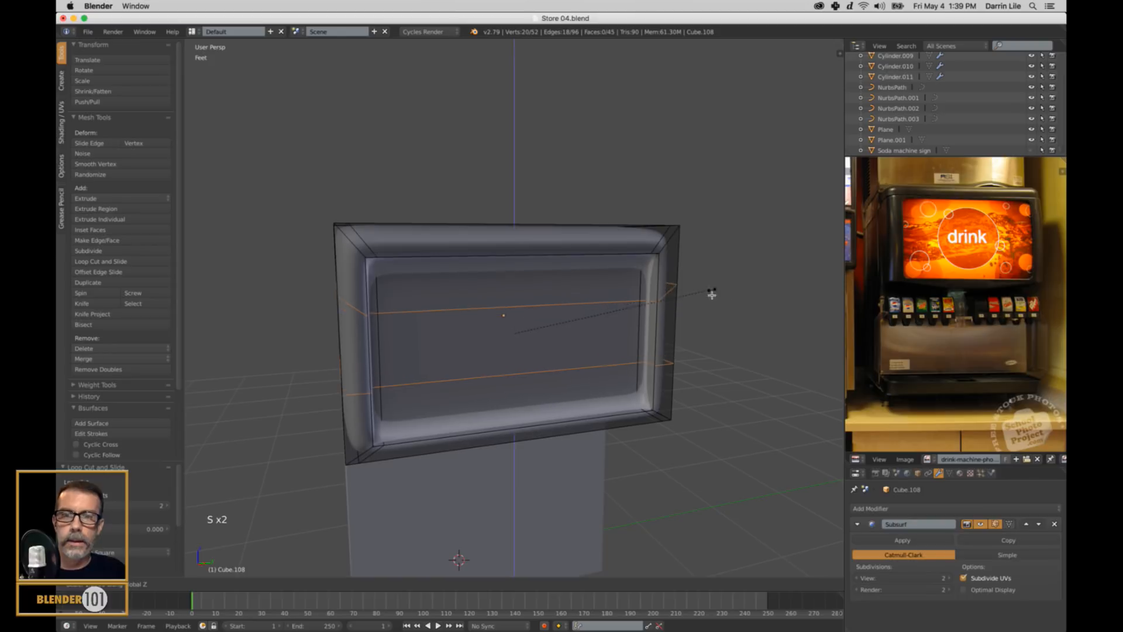
left_click(274, 244)
key("Tab")
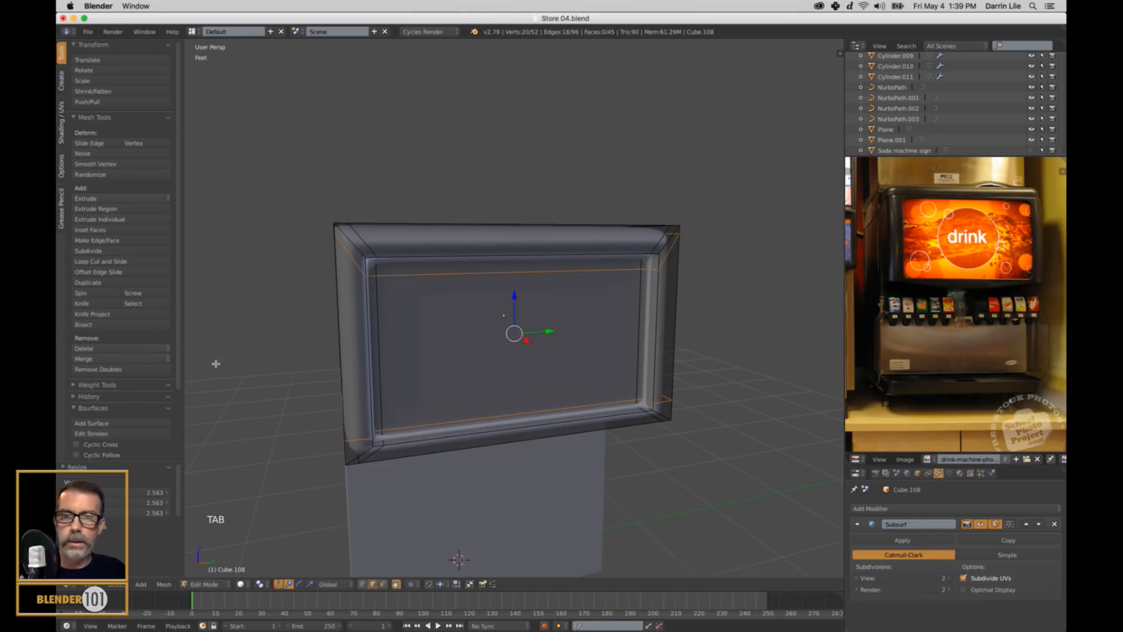
Step: Add a loop cut around the front box's depth and slide it forward toward the display frame to sharpen the front edge
key("Tab")
scroll(471, 360, "down", 2)
middle_click_drag(474, 359, 496, 370)
scroll(502, 354, "up", 3)
scroll(487, 354, "down", 2)
key("Tab")
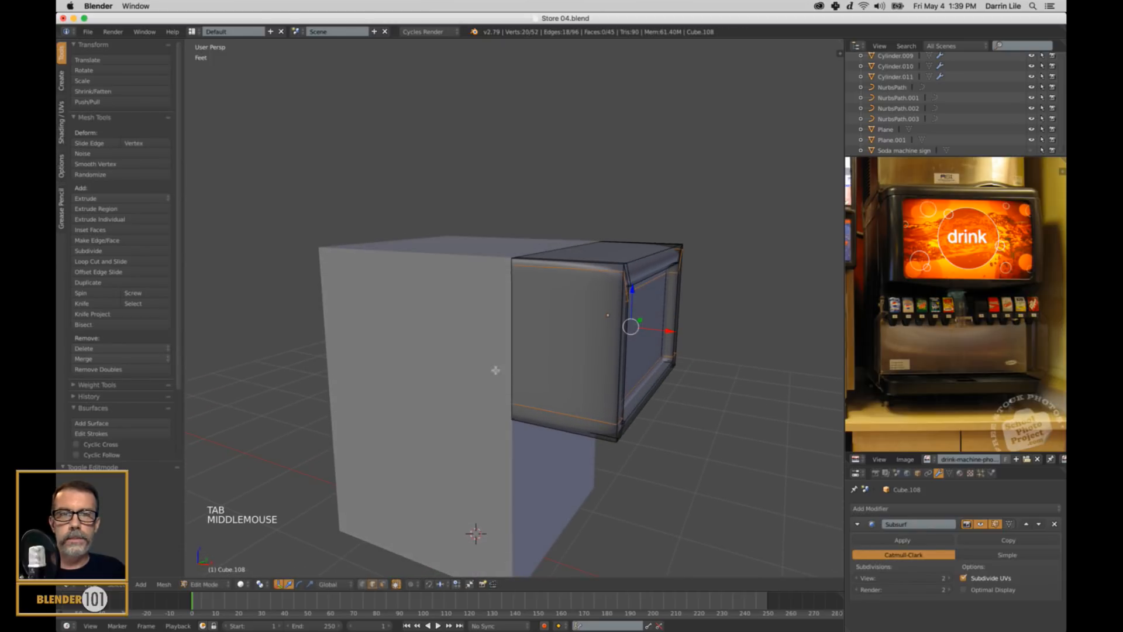
middle_click_drag(574, 350, 564, 348)
key("ctrl+r")
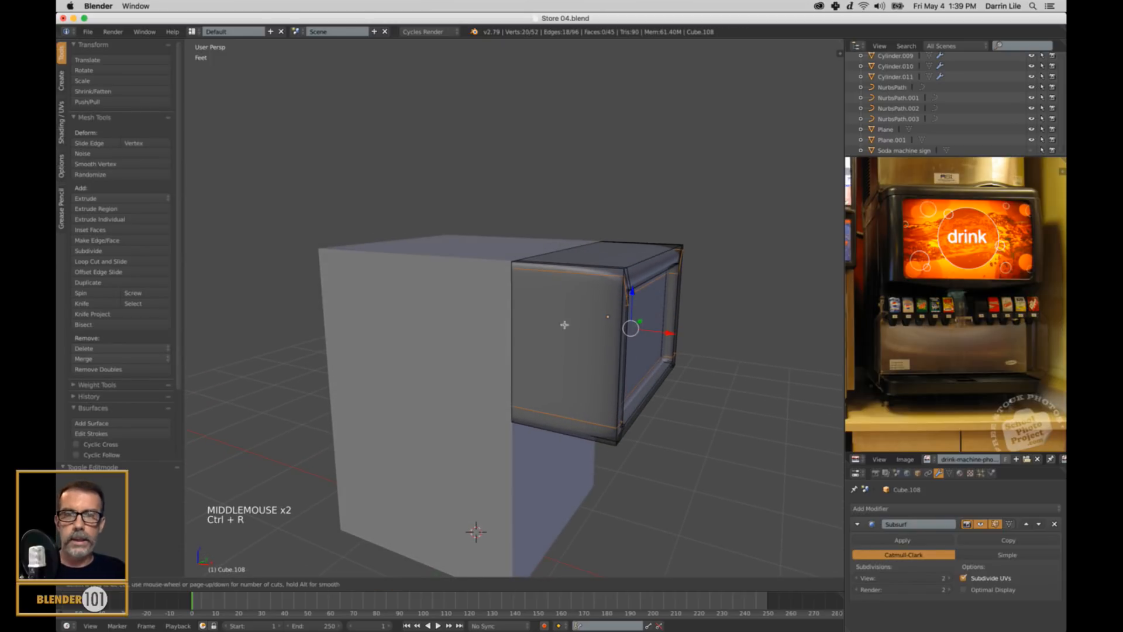
left_click(566, 276)
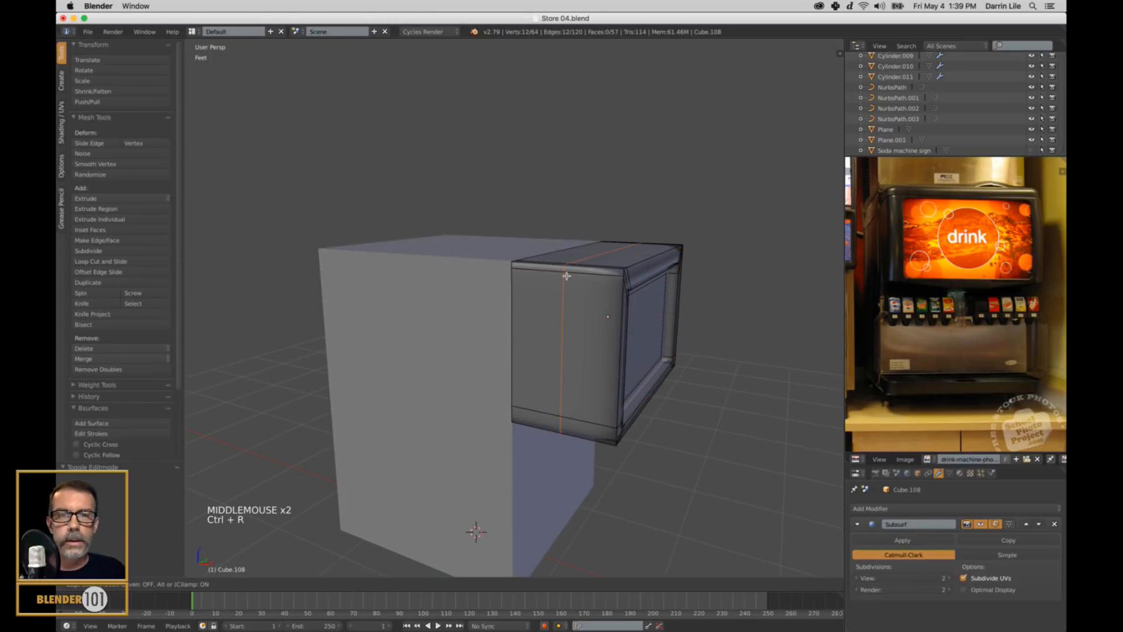
left_click(596, 288)
key("a")
key("Tab")
Step: Select the upper support edges on both sides of the front box and lower them about 1.66 inches along Z to round the top
scroll(596, 289, "down", 3)
middle_click_drag(596, 289, 459, 354)
key("a")
scroll(539, 316, "down", 1)
scroll(529, 320, "down", 1)
scroll(530, 318, "up", 3)
scroll(538, 351, "up", 2)
right_click(449, 353)
key("Tab")
scroll(449, 353, "up", 1)
right_click(452, 336)
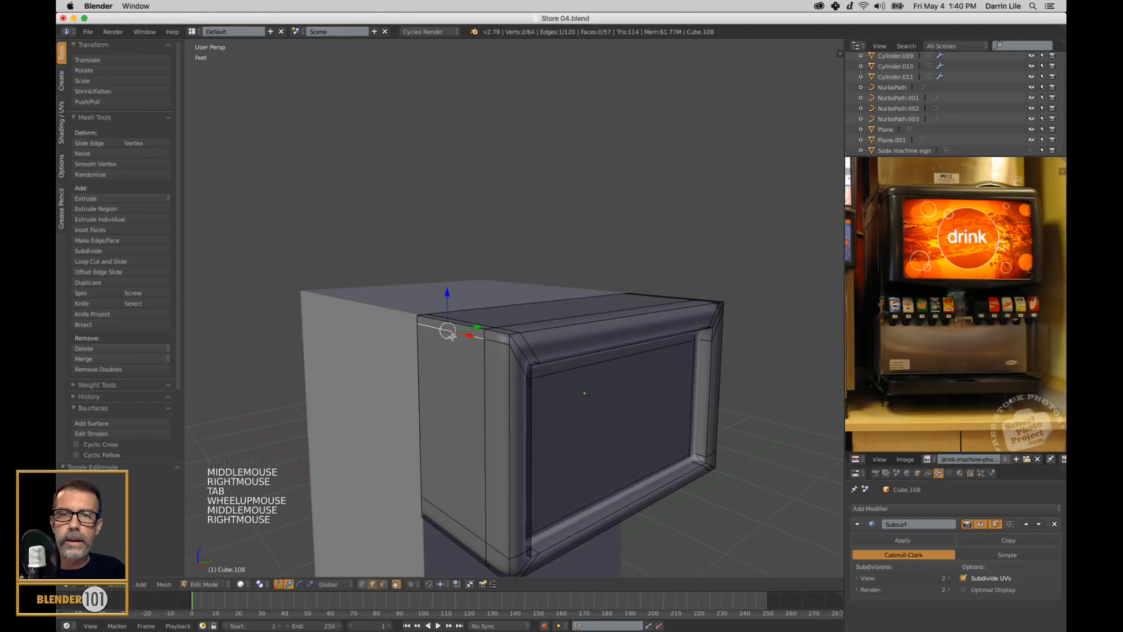
right_click(494, 347, "shift")
middle_click_drag(475, 307, 532, 337)
right_click(471, 298, "shift")
right_click(486, 299, "shift")
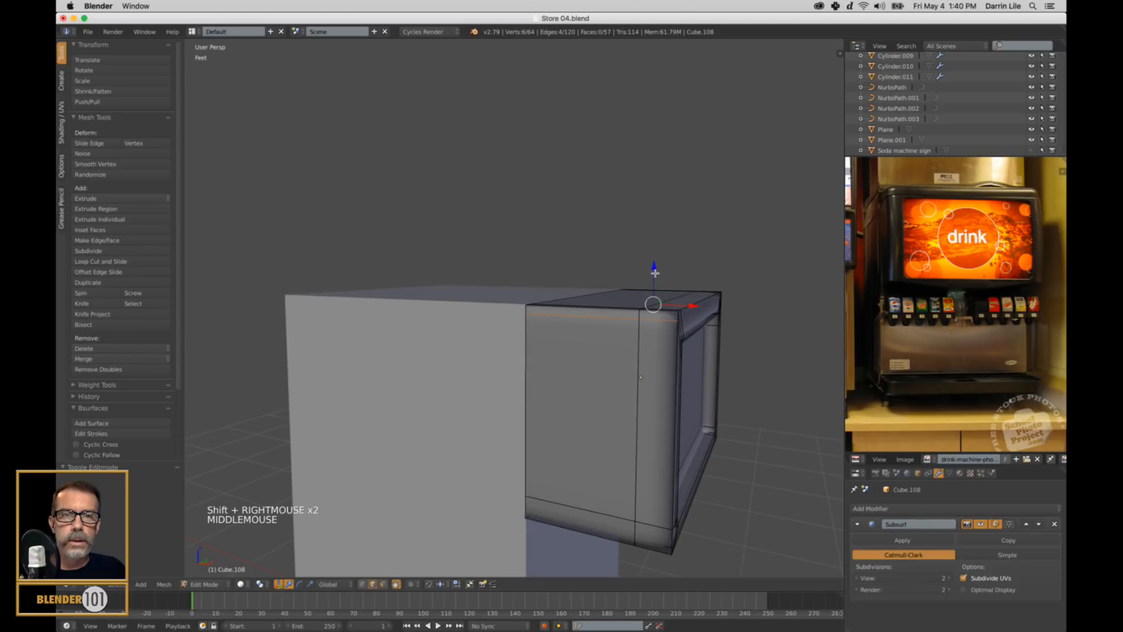
left_click_drag(654, 273, 648, 287)
Step: Select the lengthwise edges near both sides of the front box's top face and scale them inward along Y to about 0.821
middle_click_drag(648, 287, 510, 314)
middle_click_drag(388, 316, 395, 334)
right_click(353, 360)
right_click(570, 337, "shift")
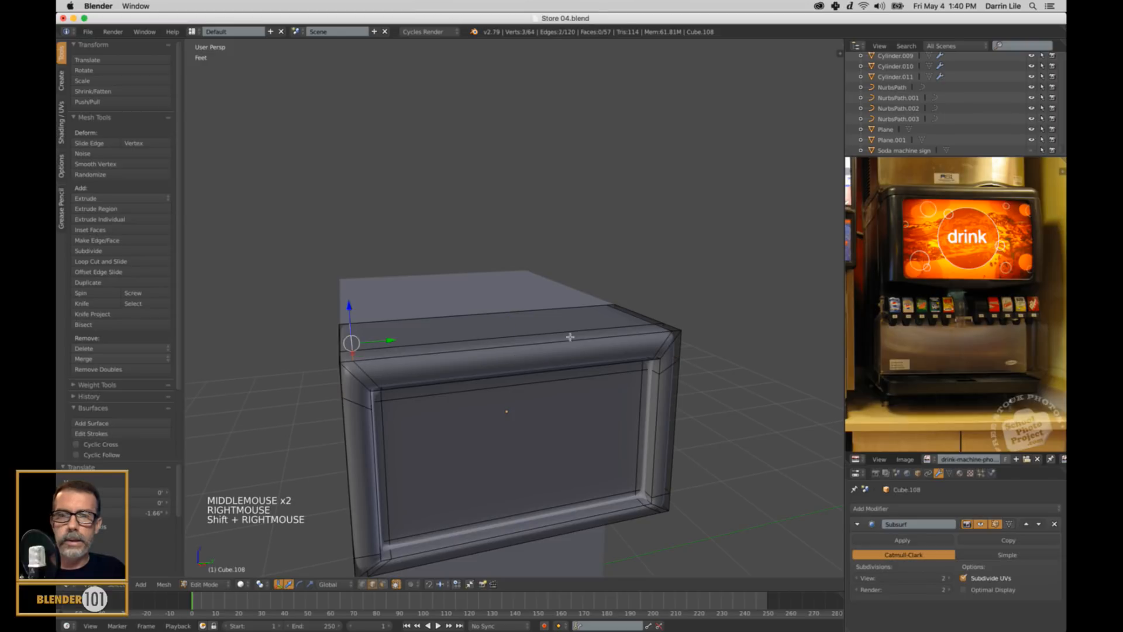
middle_click_drag(620, 347, 617, 353)
right_click(629, 401, "shift")
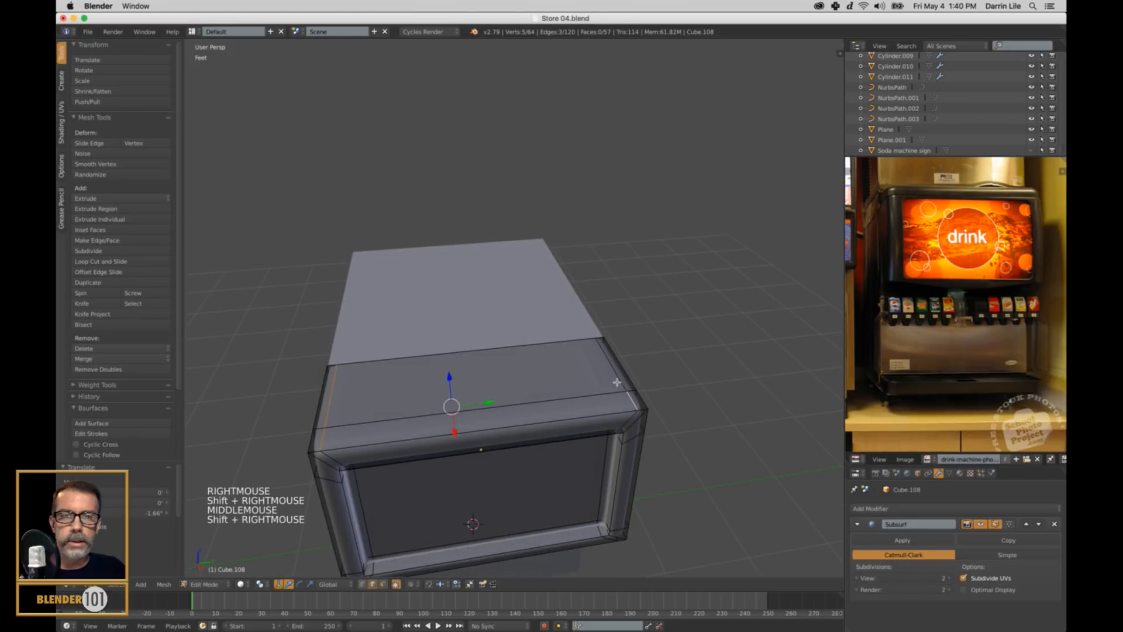
right_click(621, 383, "shift")
key("s")
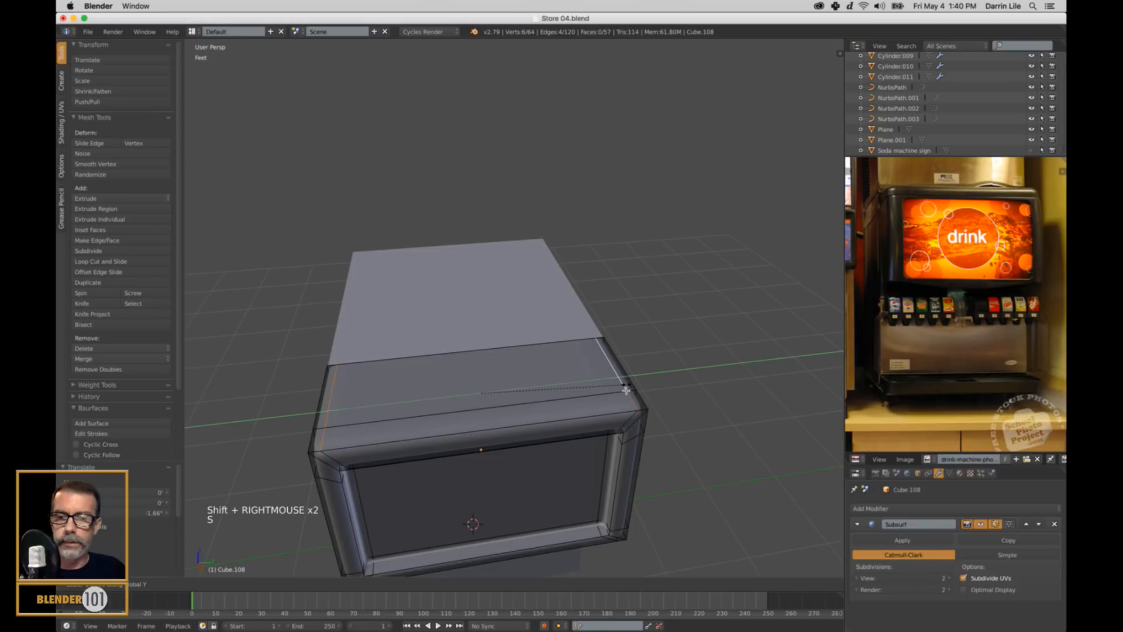
left_click(582, 395)
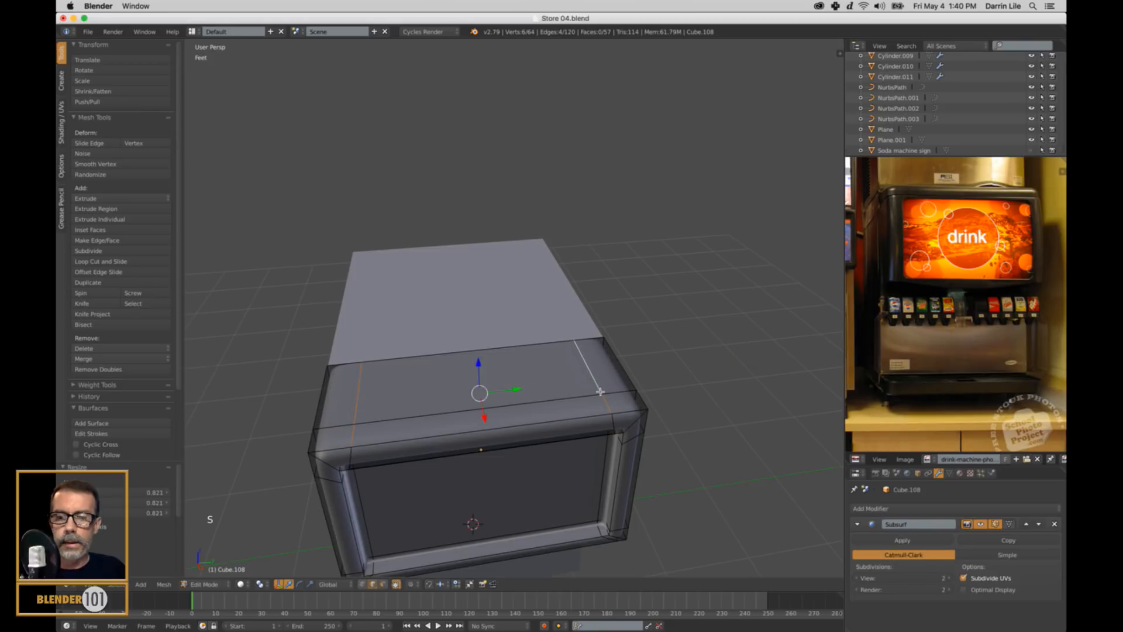
Step: Return to object mode and raise the front box slightly along Z against the cabinet's top
key("a")
key("Tab")
scroll(581, 396, "down", 2)
middle_click_drag(581, 396, 606, 351)
middle_click_drag(727, 258, 635, 294)
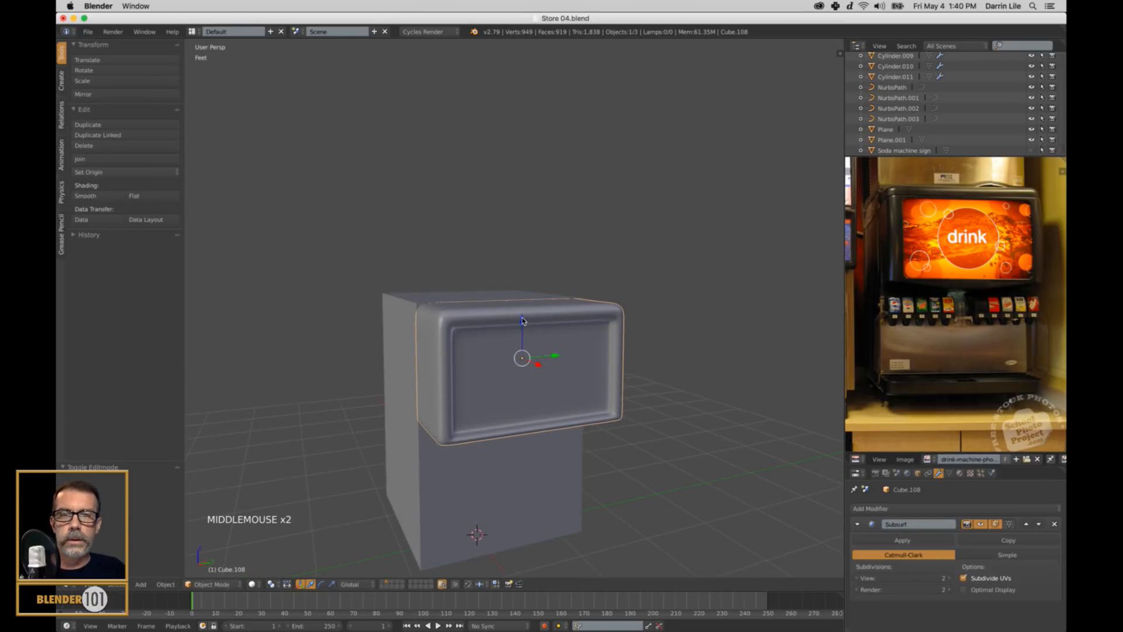
left_click_drag(523, 320, 523, 316)
key("a")
scroll(567, 348, "down", 2)
middle_click_drag(567, 348, 571, 352)
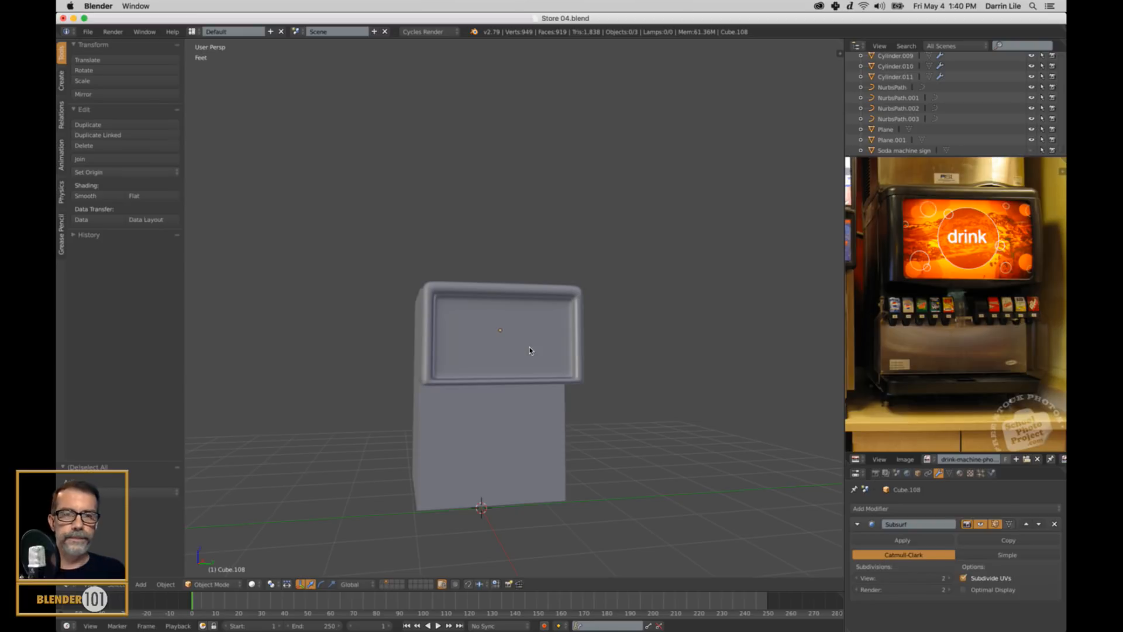
Step: Examine the metal panel above the drink sign in the reference photo and compare it with the main cabinet box
middle_click_drag(533, 404, 567, 369, "shift")
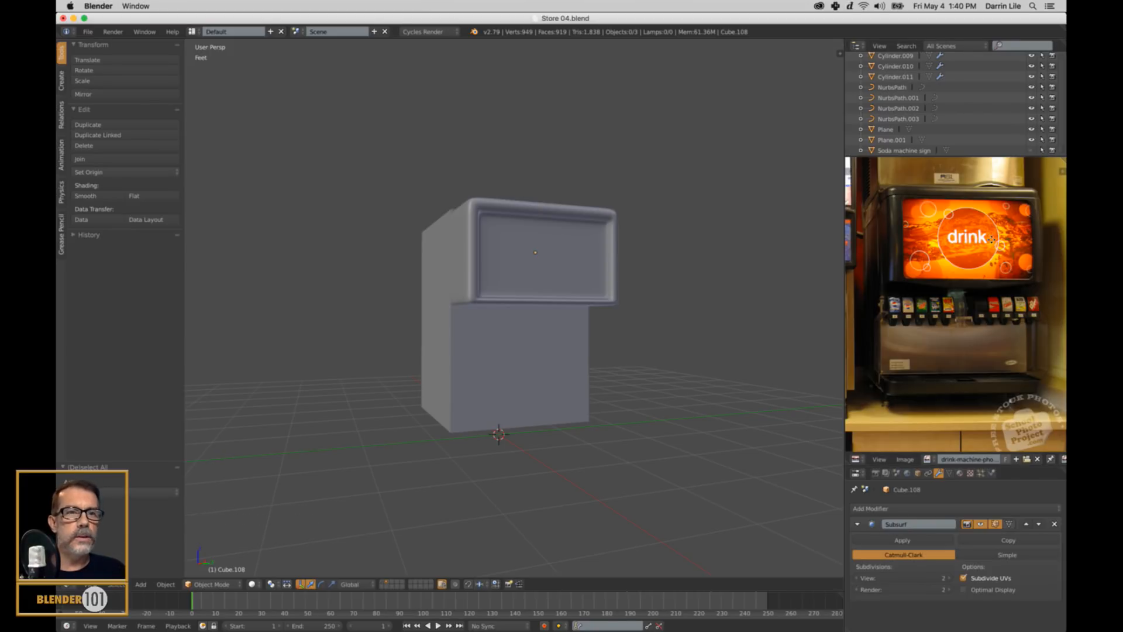
middle_click_drag(998, 259, 992, 335, "shift")
middle_click_drag(752, 326, 699, 345)
scroll(690, 322, "up", 2)
right_click(476, 314)
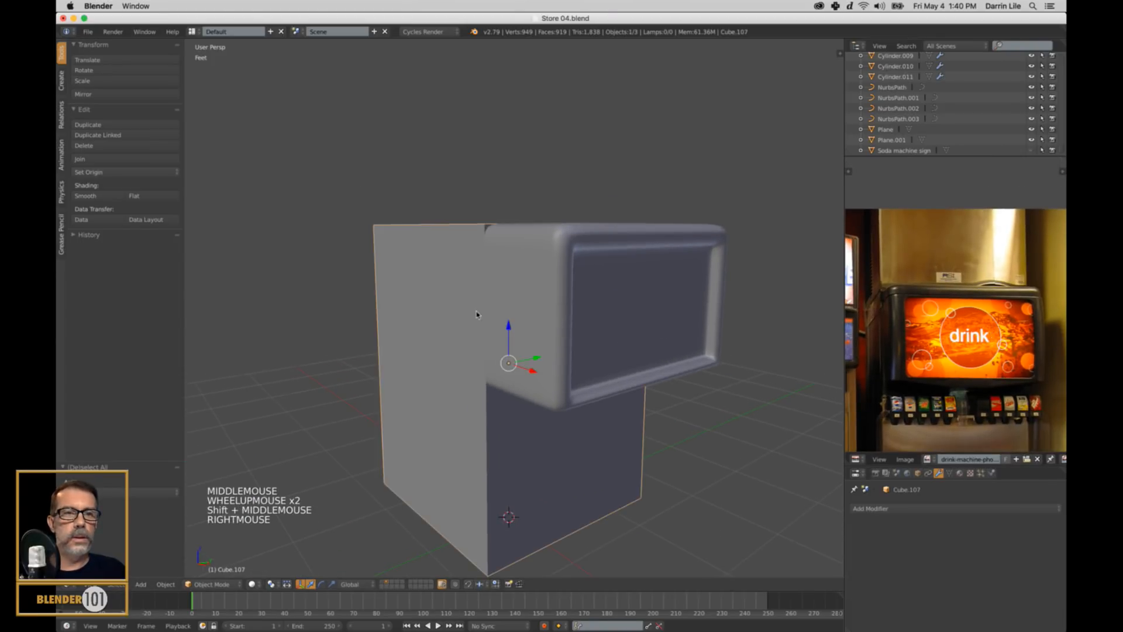
scroll(876, 284, "up", 2)
middle_click_drag(875, 284, 955, 289)
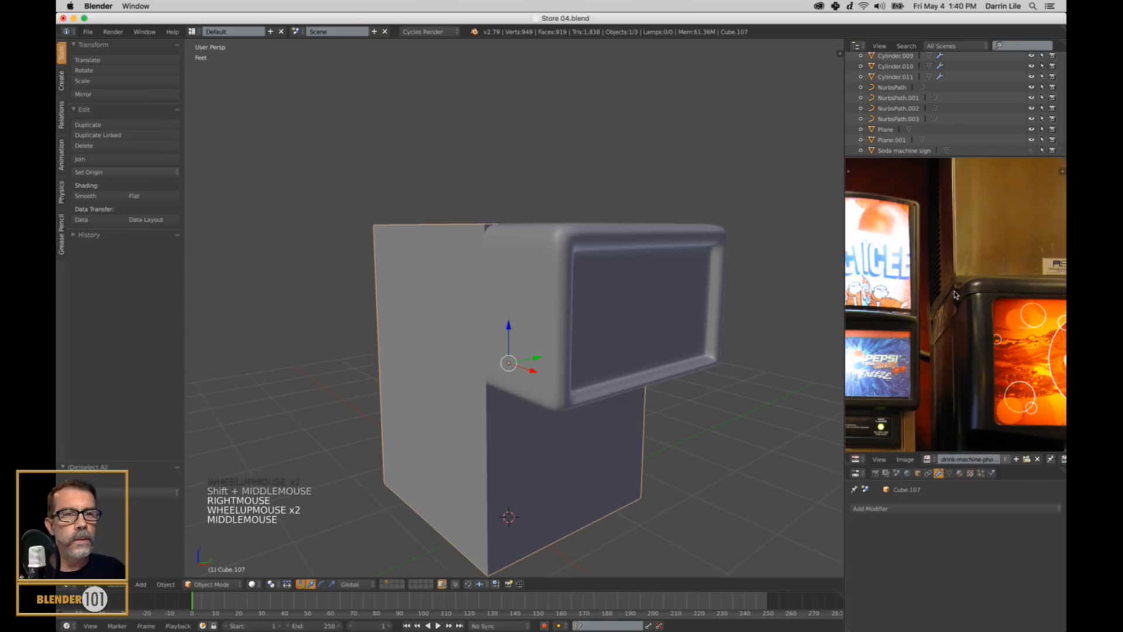
scroll(549, 306, "down", 1)
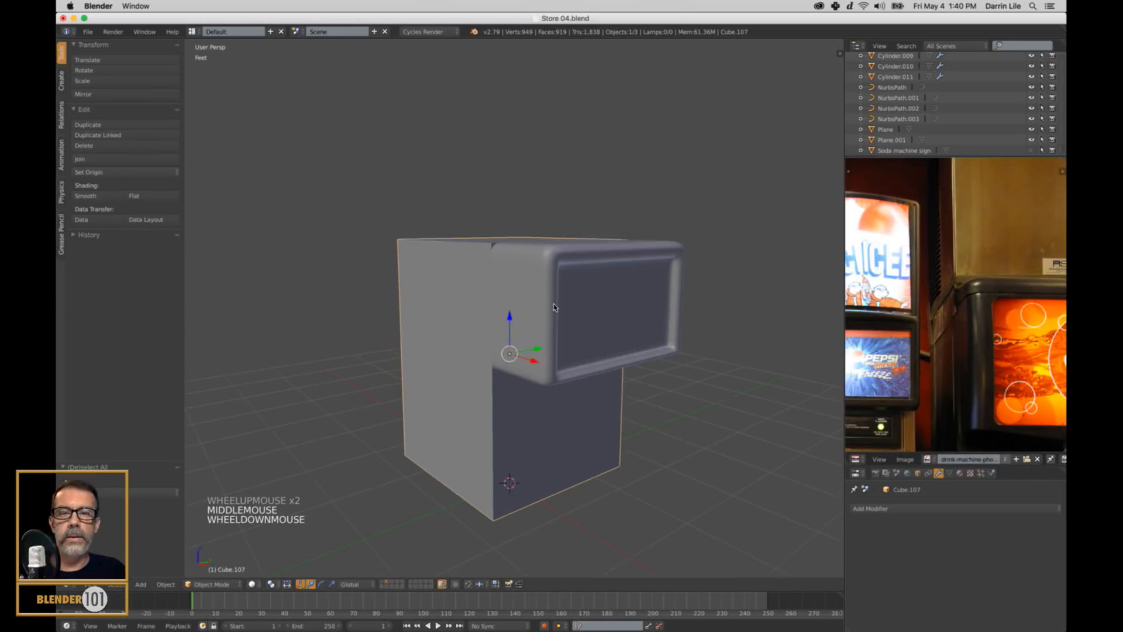
middle_click_drag(554, 310, 532, 327)
scroll(964, 276, "down", 4)
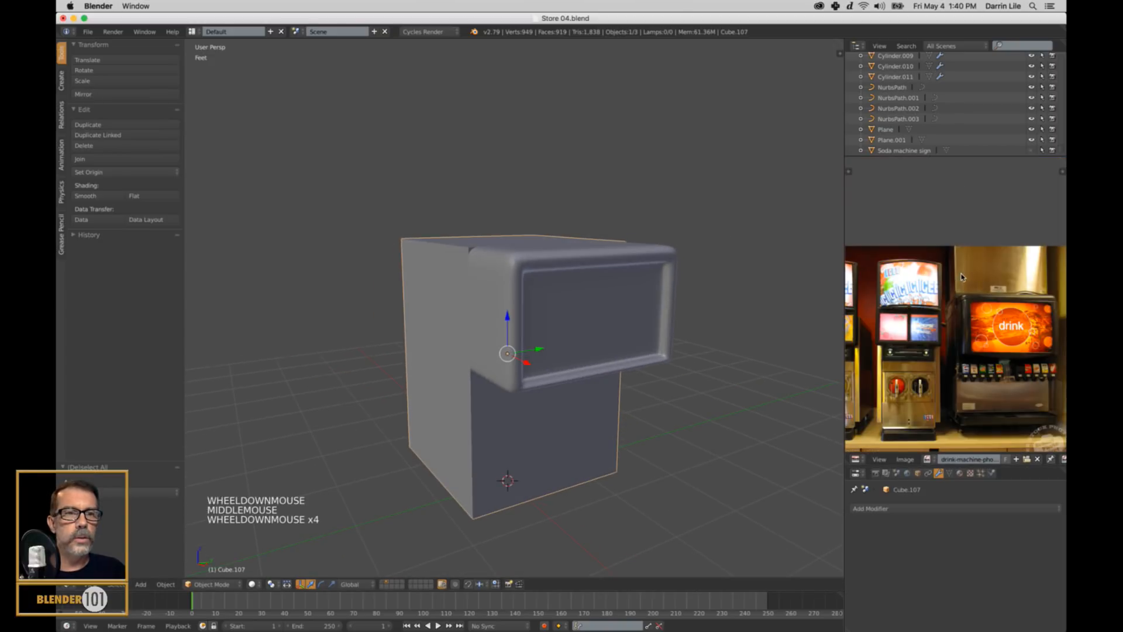
scroll(969, 275, "up", 4)
middle_click_drag(969, 275, 911, 321)
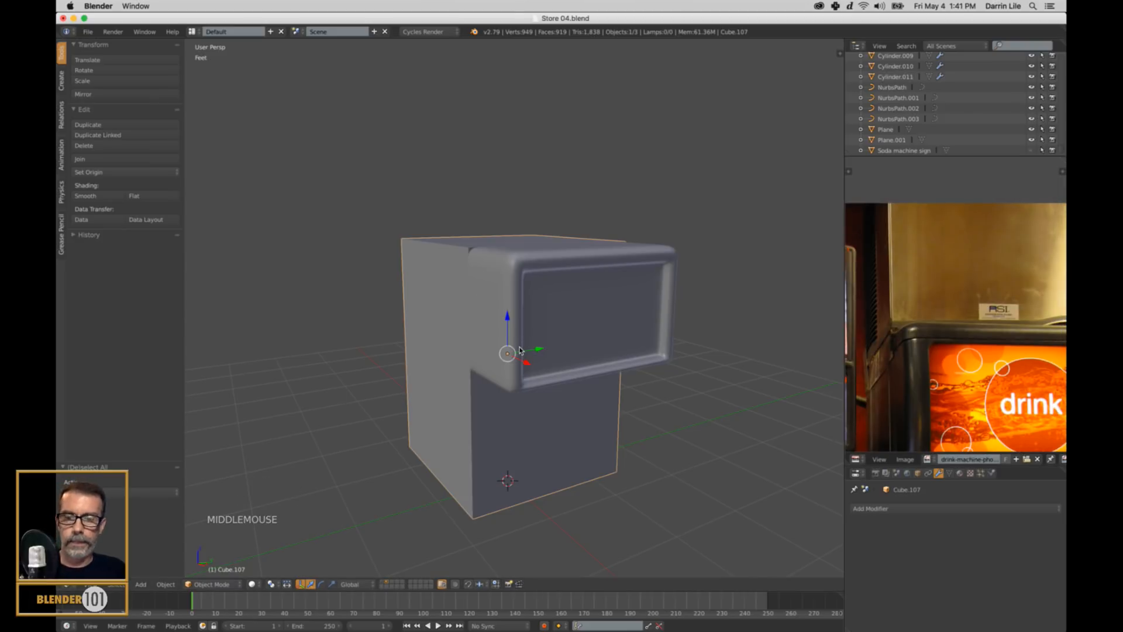
Step: Duplicate the main cabinet box and move the copy up about 2.89 feet along Z so it stacks on the original
key("shift+d")
key("z")
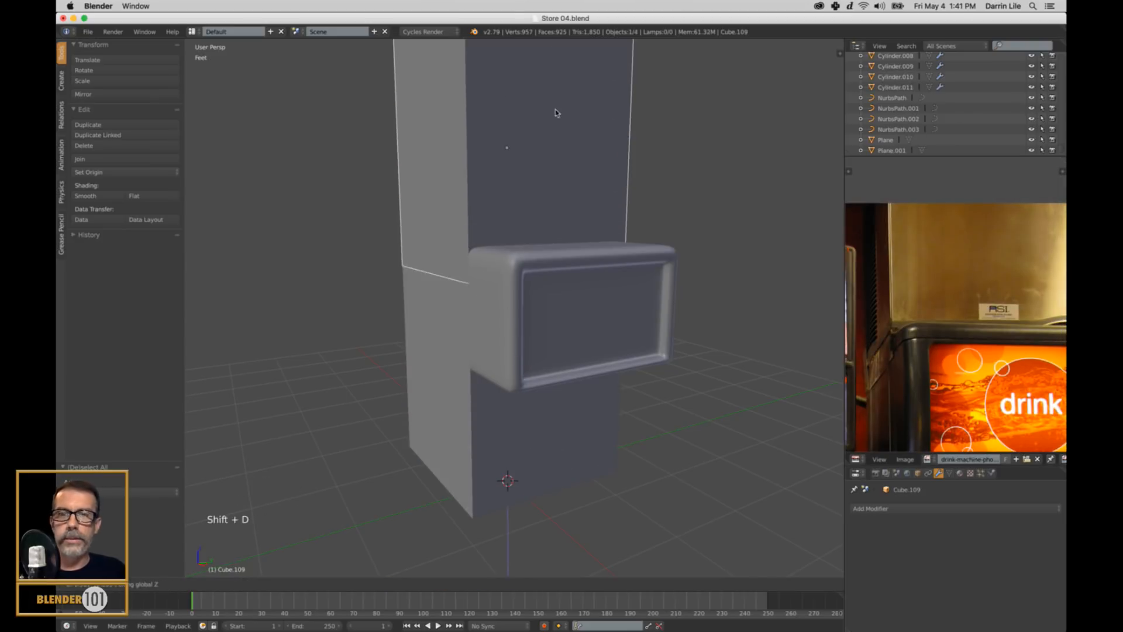
left_click(565, 112)
scroll(391, 226, "up", 3)
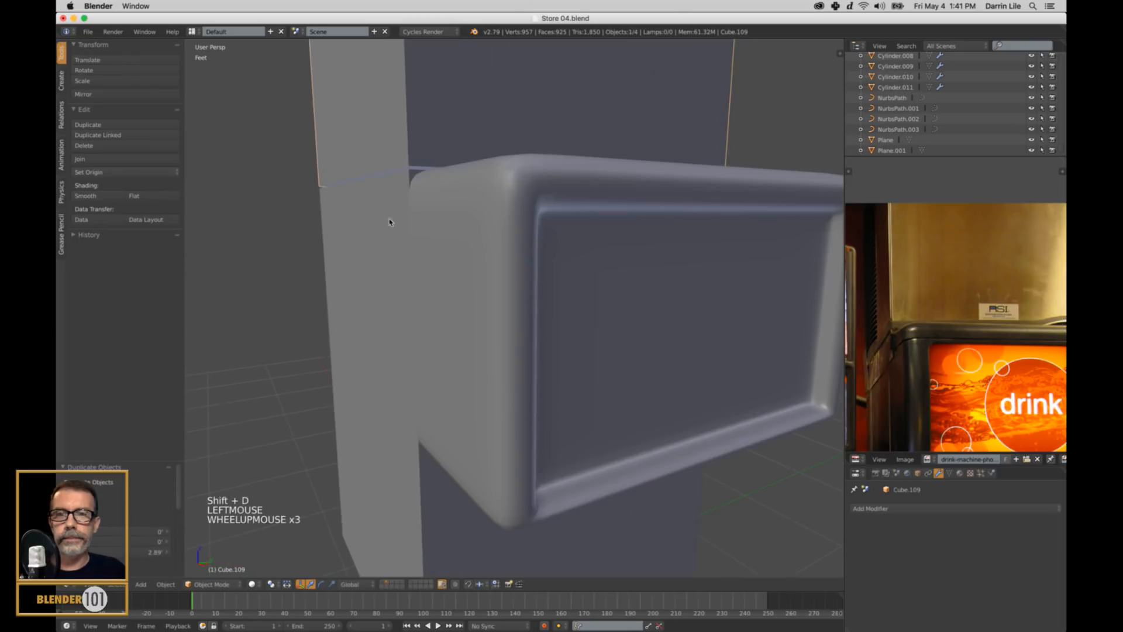
middle_click_drag(391, 225, 512, 248, "shift")
middle_click_drag(599, 208, 590, 215, "shift")
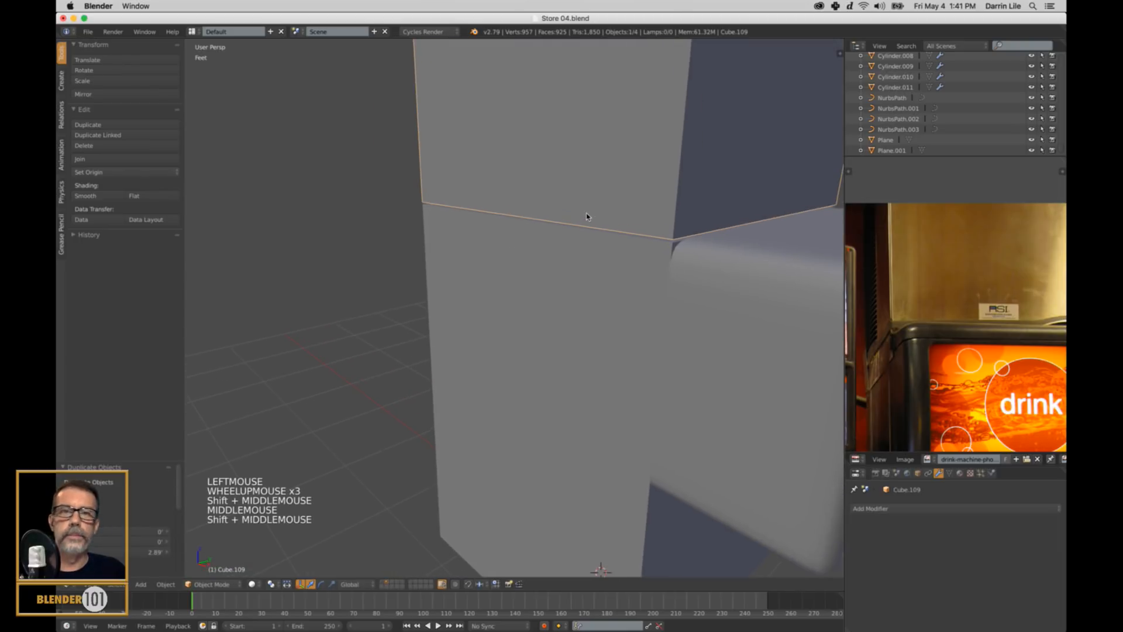
scroll(673, 202, "down", 3)
scroll(672, 202, "down", 4)
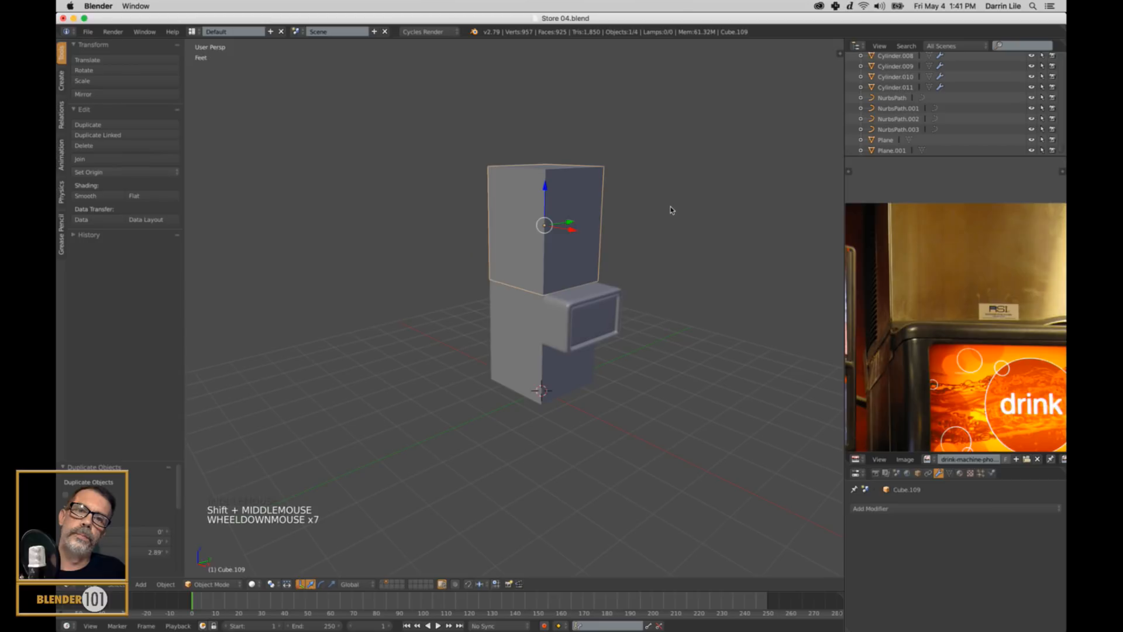
middle_click_drag(672, 208, 644, 221)
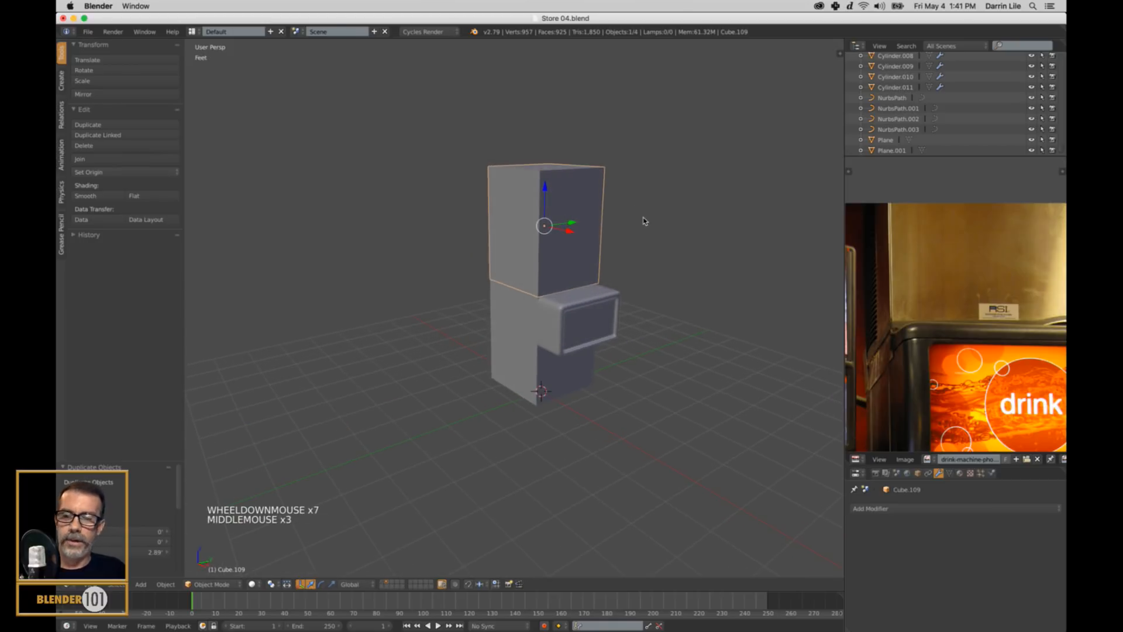
Step: Lower the top face of the stacked upper box about 1.01 feet along Z and return to object mode
key("Tab")
right_click(541, 174)
key("ctrl+Tab")
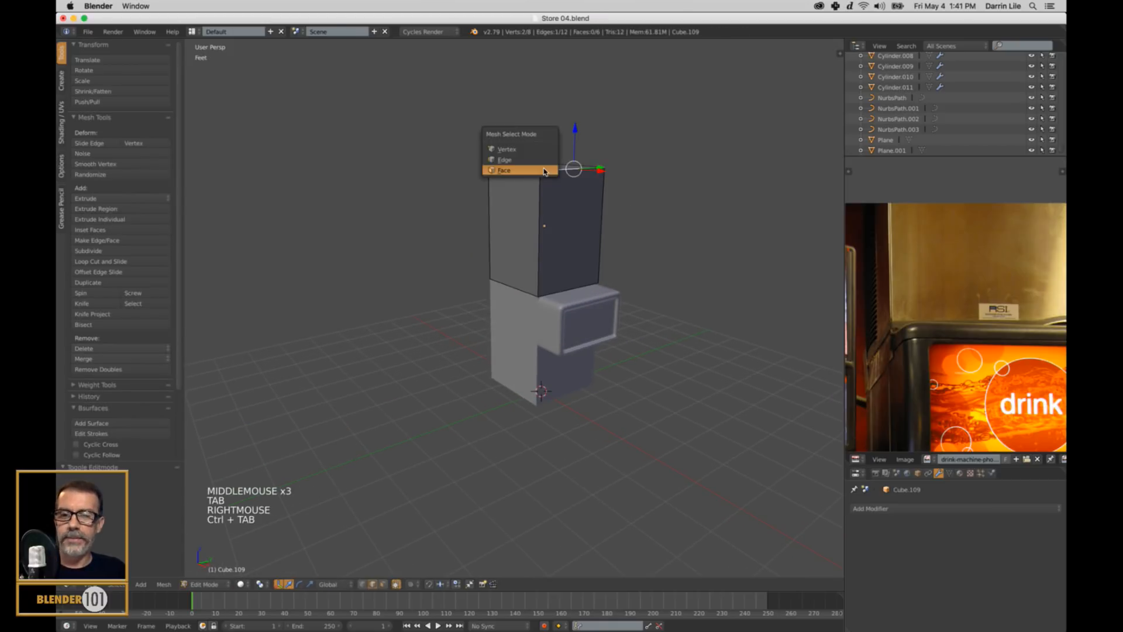
right_click(596, 175)
left_click_drag(544, 133, 543, 181)
scroll(973, 308, "down", 4)
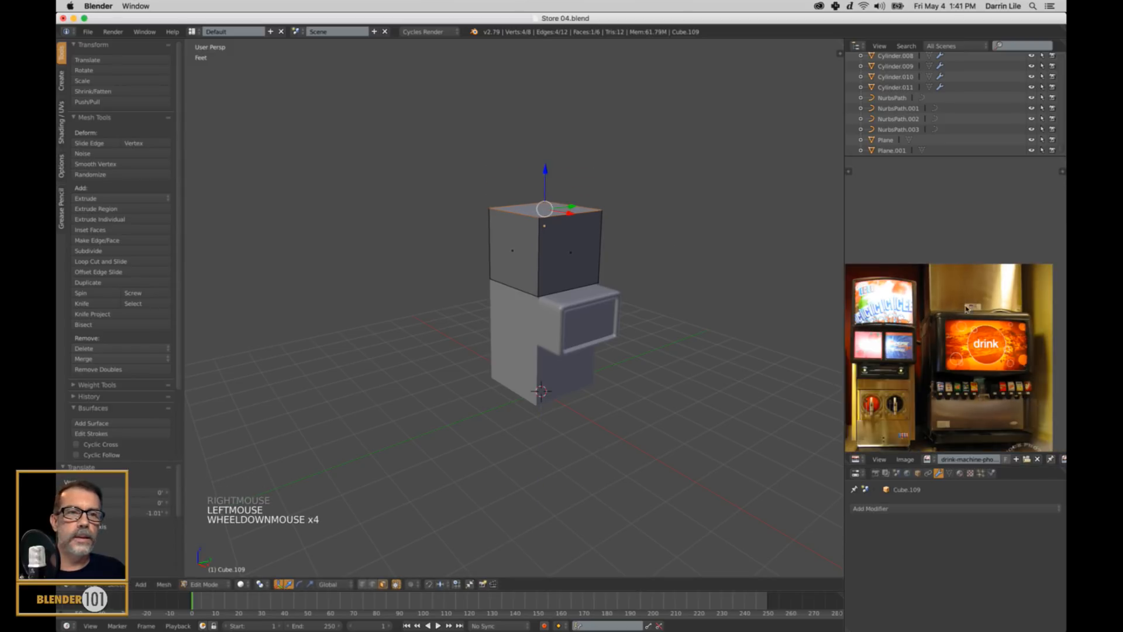
middle_click_drag(973, 309, 963, 251)
middle_click_drag(593, 345, 629, 316)
key("Tab")
scroll(606, 344, "up", 3)
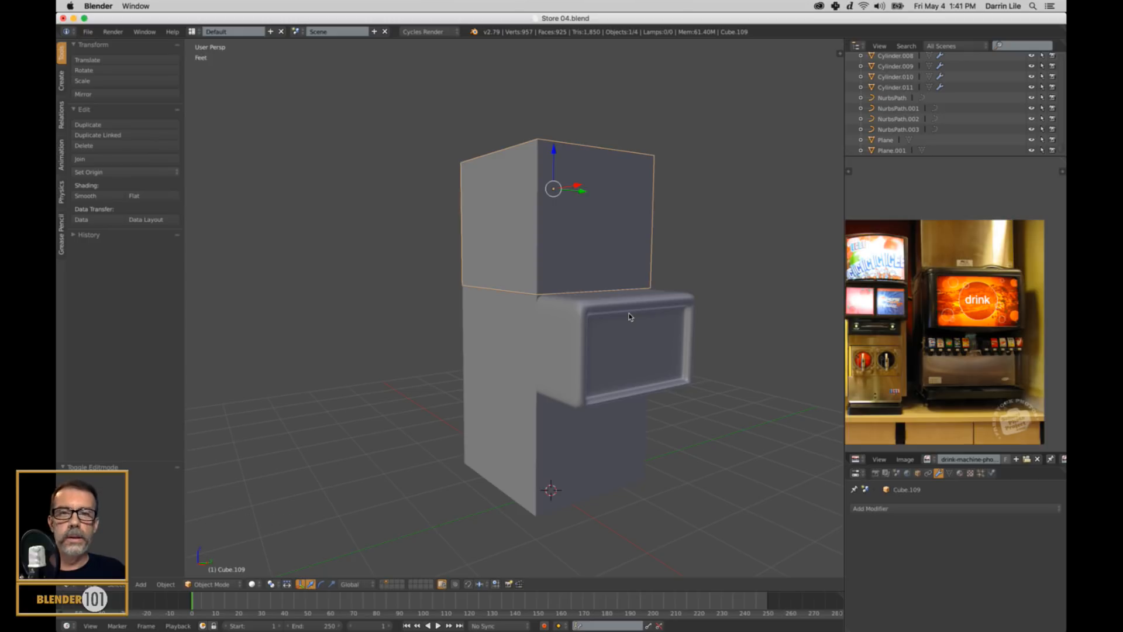
Step: Duplicate the upper cabinet box in place and scale the copy up to about 1.033
scroll(554, 238, "up", 3)
middle_click_drag(558, 230, 600, 302, "shift")
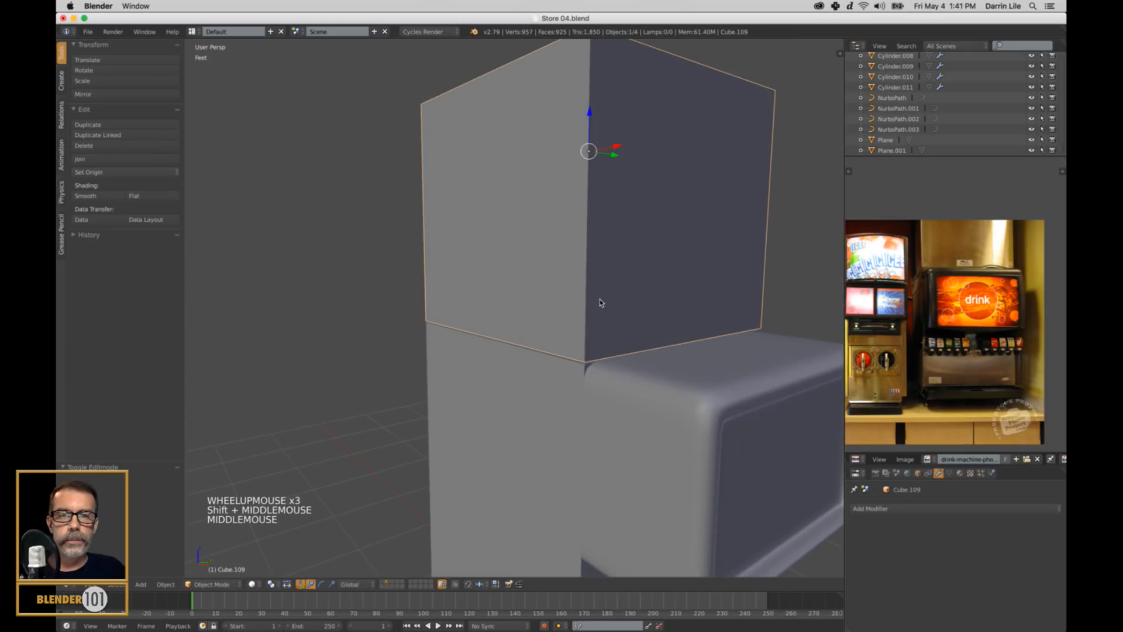
key("shift+d")
right_click(626, 270)
key("s")
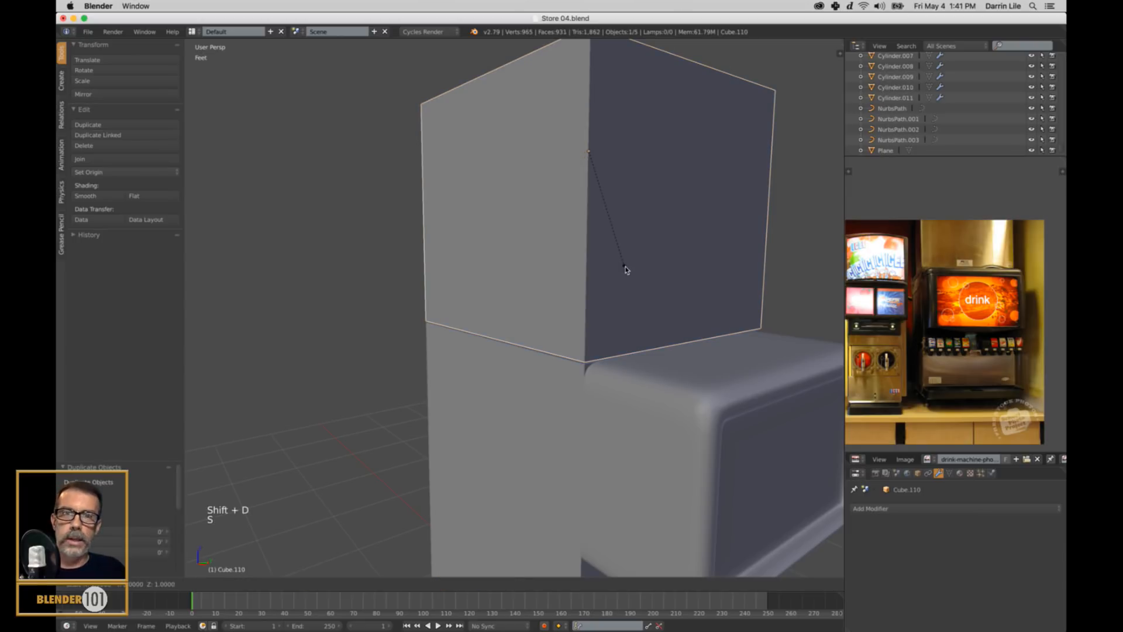
left_click(654, 308, "shift")
middle_click_drag(654, 308, 665, 320)
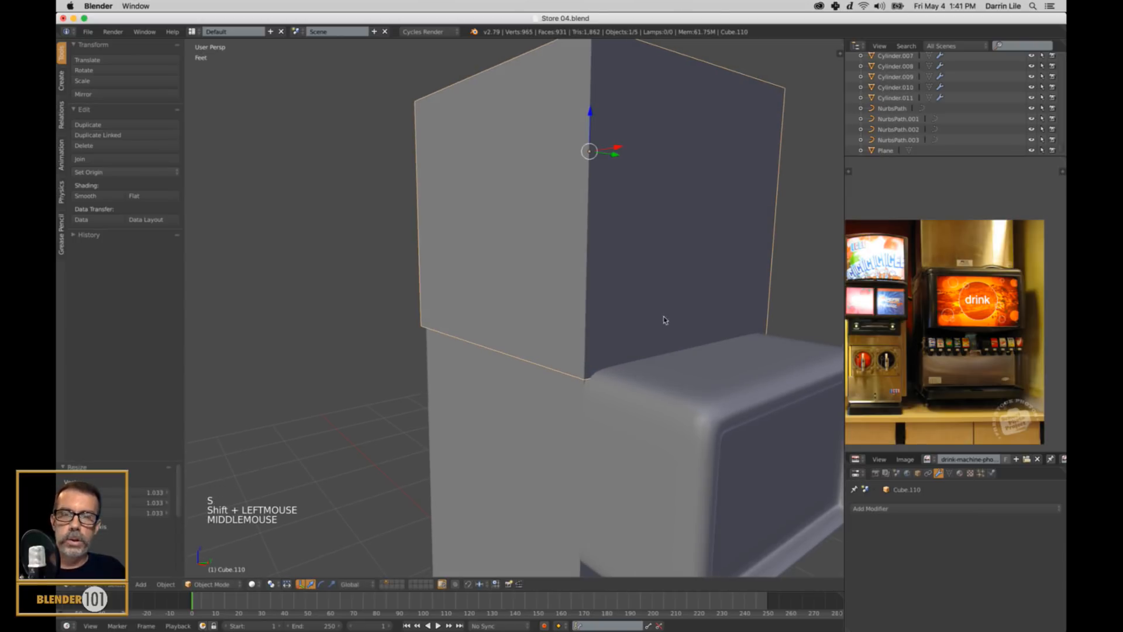
Step: Flatten the enlarged copy along Z to about 0.083 and lower it onto the seam between the two cabinet boxes
key("s")
key("s")
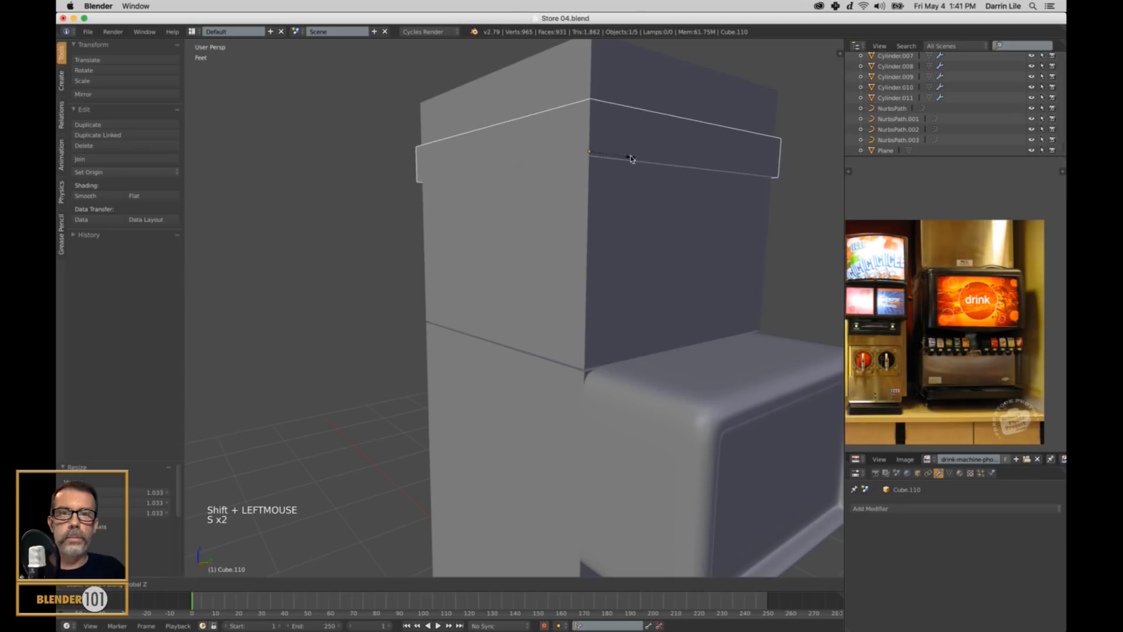
left_click(606, 150)
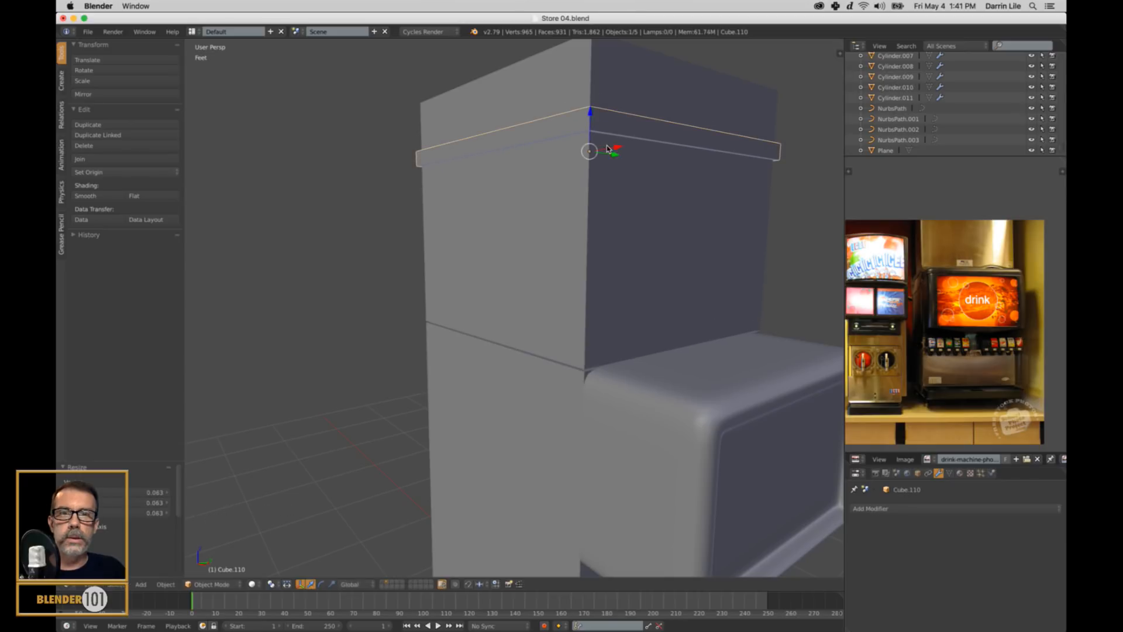
left_click_drag(596, 112, 569, 287)
scroll(570, 287, "down", 1)
key("a")
key("Tab")
scroll(641, 376, "down", 4)
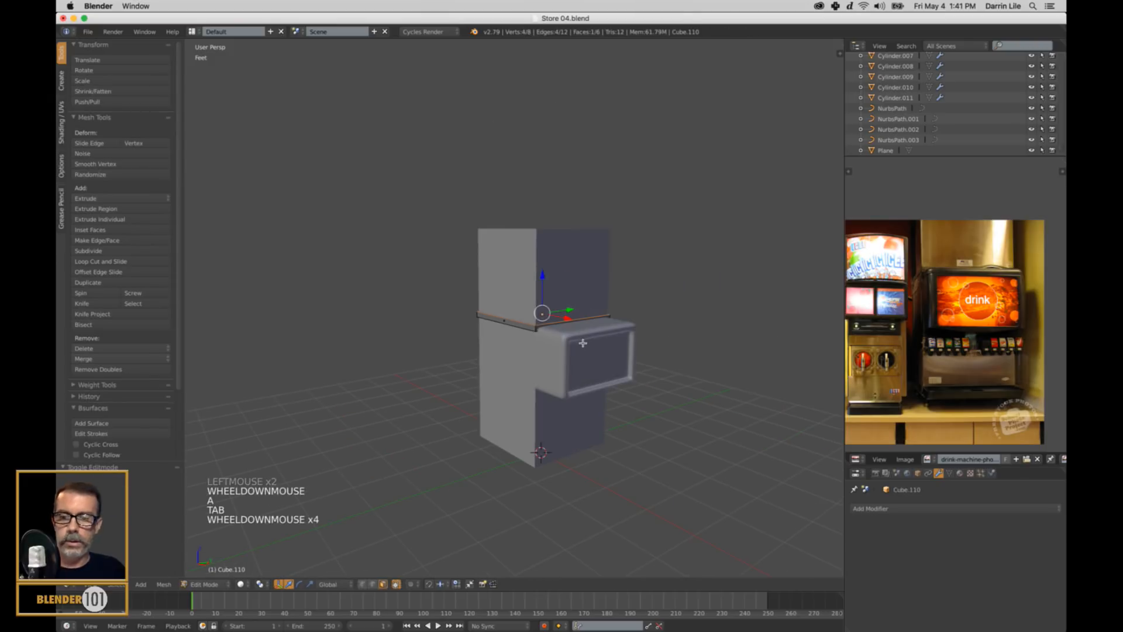
key("Tab")
key("a")
key("a")
middle_click_drag(648, 376, 632, 354)
scroll(632, 376, "up", 2)
scroll(626, 378, "up", 1)
scroll(594, 361, "up", 1, "shift")
key("s")
key("s")
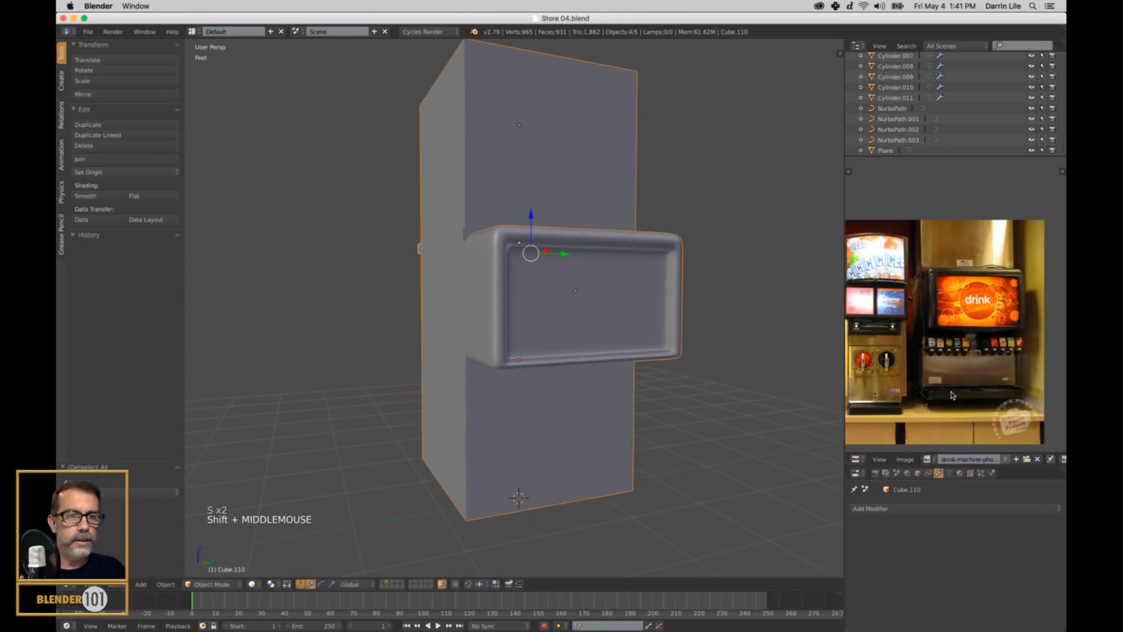
Step: Add a cube at the foot of the cabinet and flatten it along Z to about 0.171
middle_click_drag(647, 476, 605, 464, "shift")
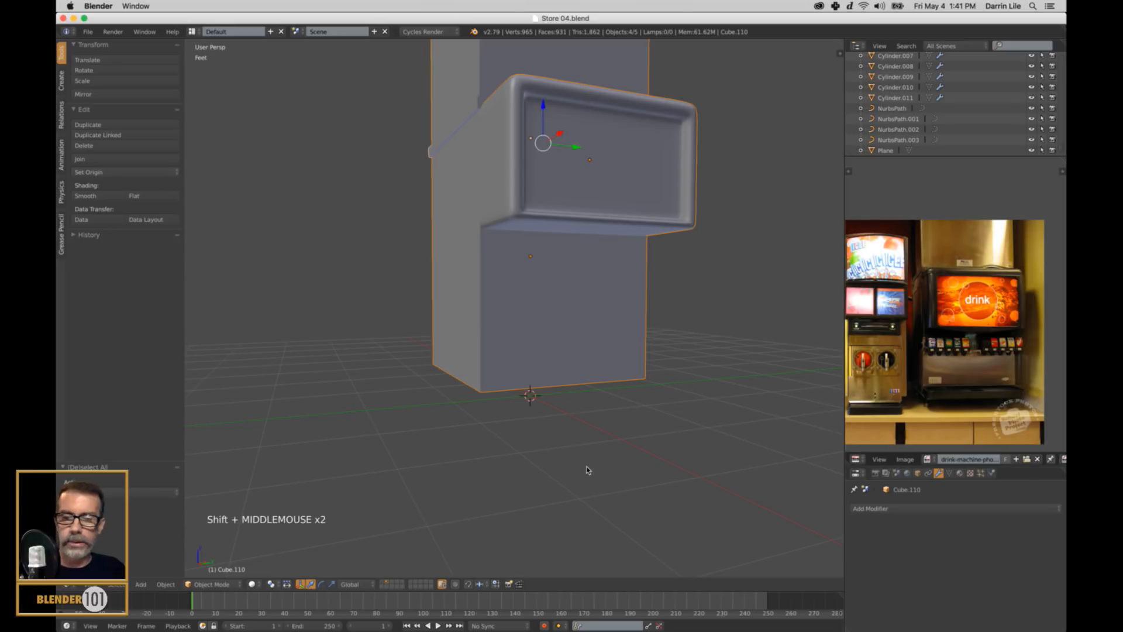
key("shift+a")
mouse_move(587, 468)
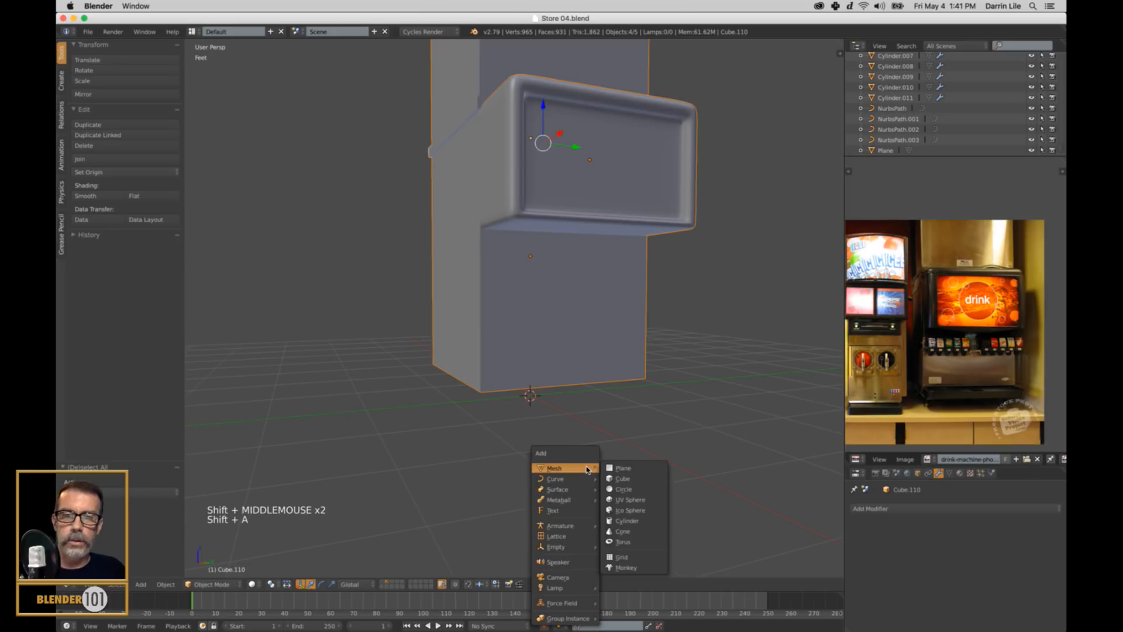
left_click(639, 474)
middle_click_drag(585, 386, 559, 361)
key("s")
key("z")
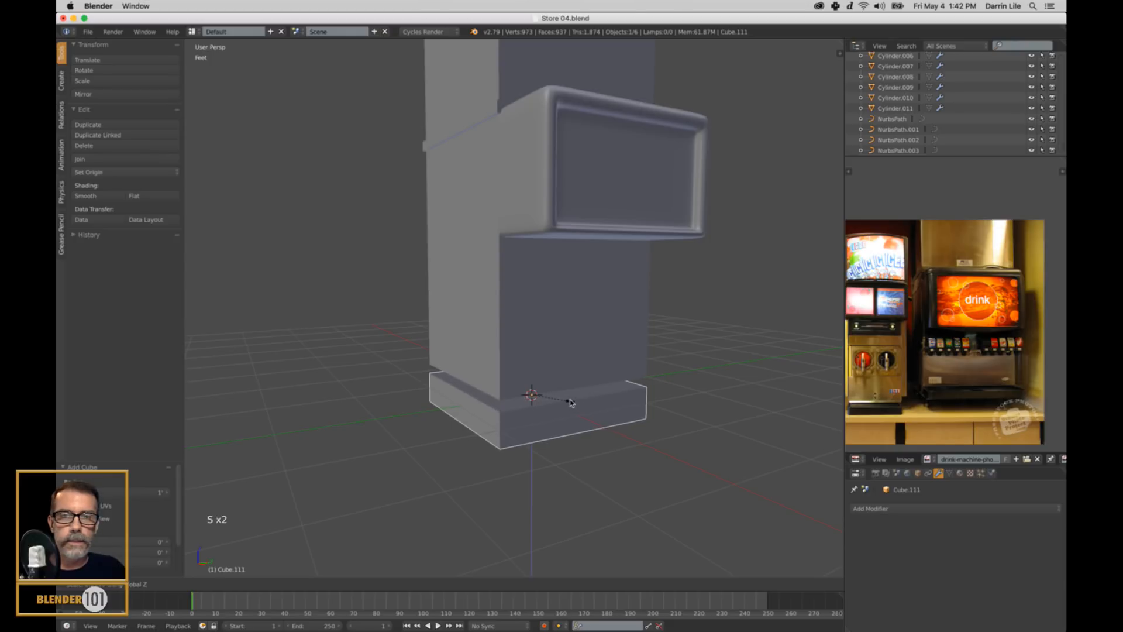
left_click(564, 401)
Step: Scale the flattened base cube down along X to make it much shallower than the cabinet
middle_click_drag(564, 401, 710, 479)
key("s")
key("x")
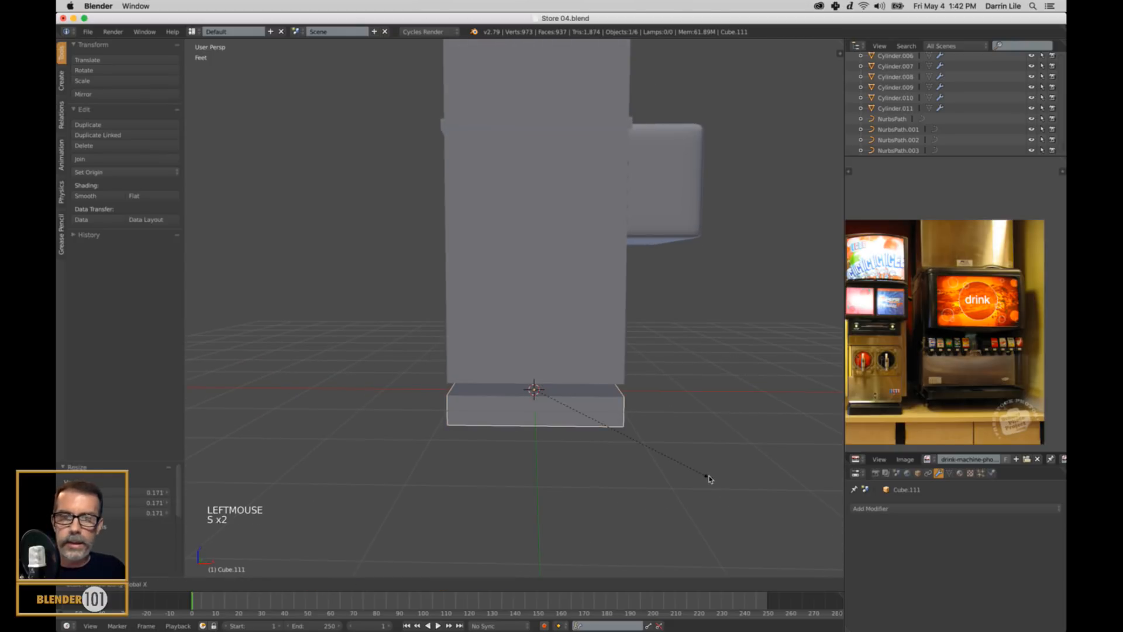
scroll(598, 425, "up", 1)
middle_click_drag(599, 425, 570, 435)
Step: Delete the rear face of the flattened base cube and return to object mode
key("Tab")
right_click(559, 445)
key("x")
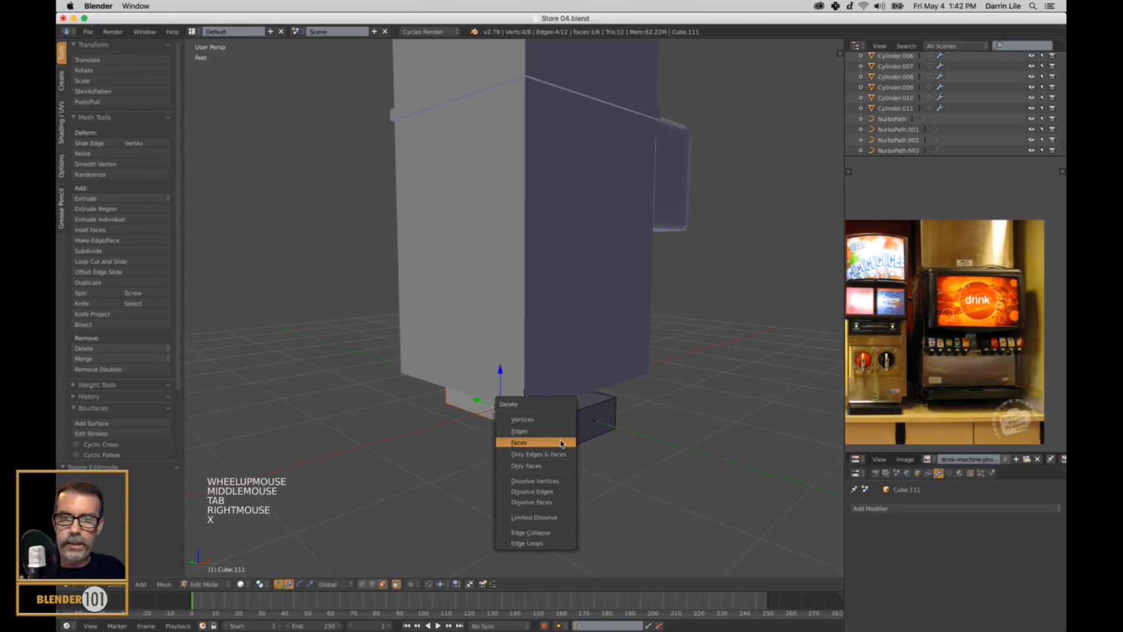
left_click(527, 443)
key("Tab")
Step: Move the base box forward along X to the cabinet's front and raise it about 5.92 inches along Z
middle_click_drag(572, 467, 565, 409)
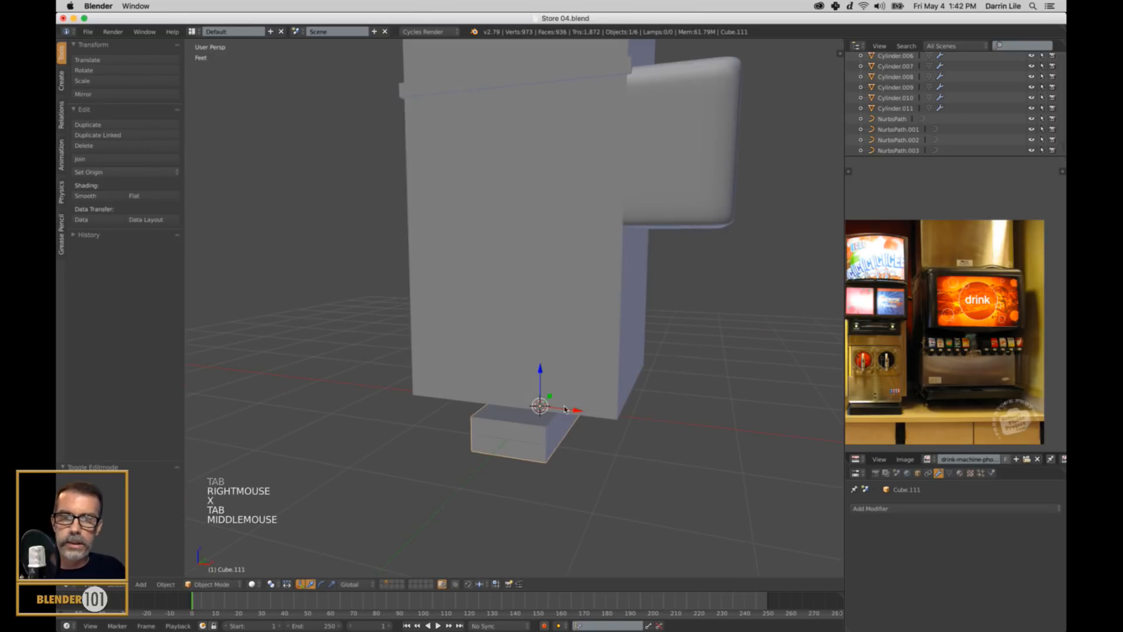
left_click_drag(572, 411, 665, 343)
middle_click_drag(664, 342, 703, 444)
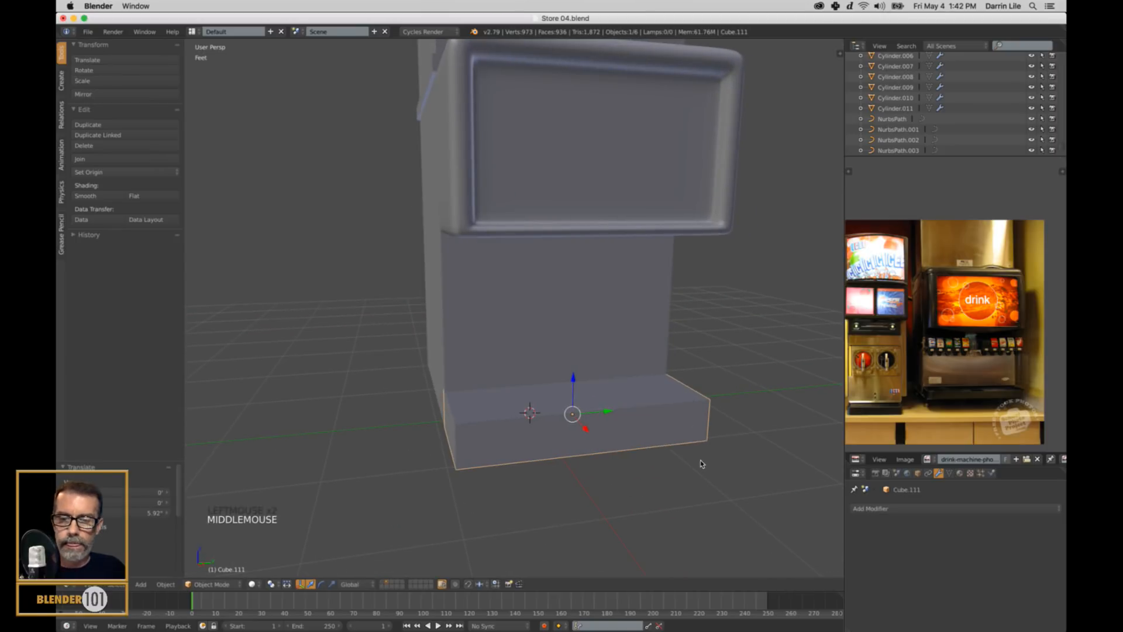
Step: Scale the base box down slightly to about 0.991 to fit the cabinet's width
key("s")
key("s")
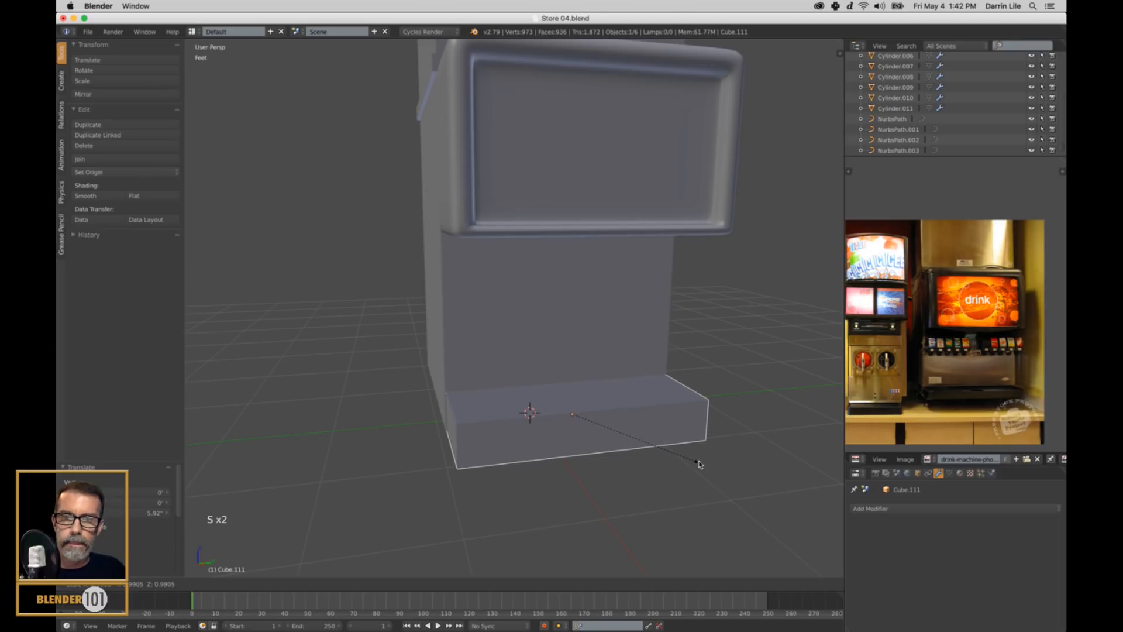
left_click(699, 466)
middle_click_drag(697, 468, 694, 458)
Step: Compare the base box with the drip tray in the reference photo and flatten it along Z to about 0.697
middle_click_drag(1015, 422, 983, 313)
scroll(1002, 396, "up", 2)
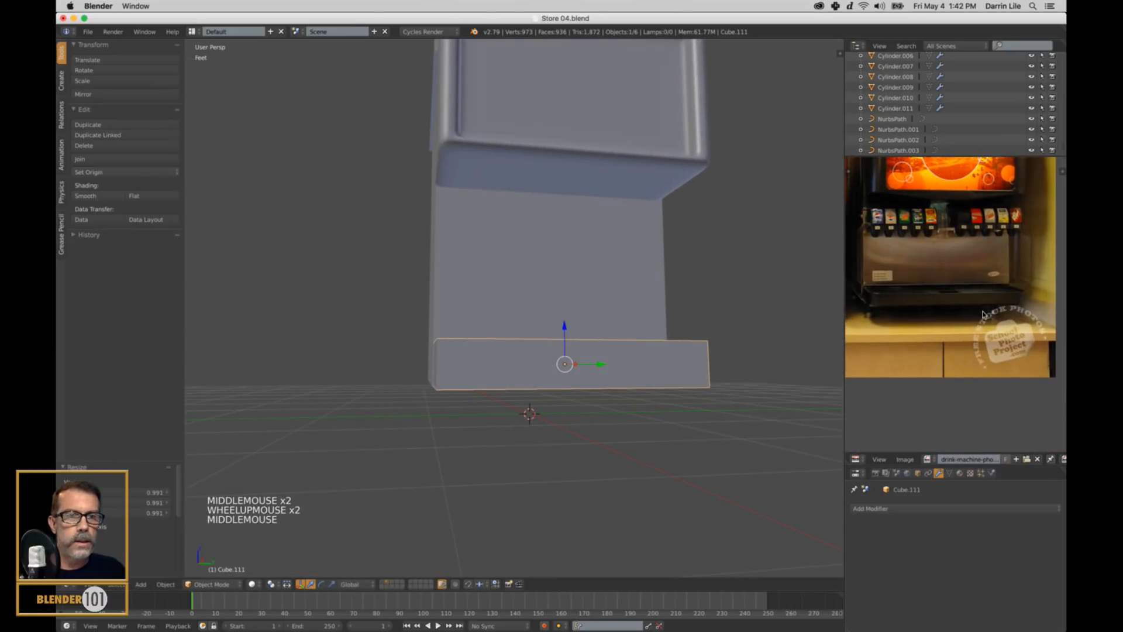
middle_click_drag(629, 456, 656, 457)
key("s")
key("s")
key("s")
key("z")
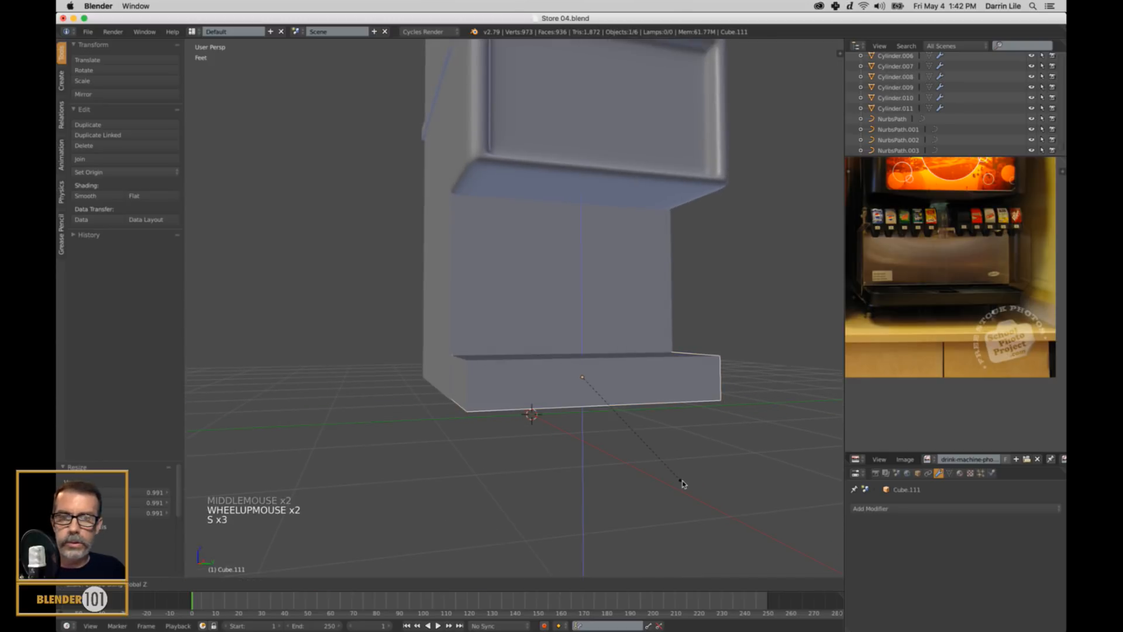
left_click(612, 400)
Step: Pull the tray's front face slightly outward along X and return to object mode
middle_click_drag(651, 436, 725, 421)
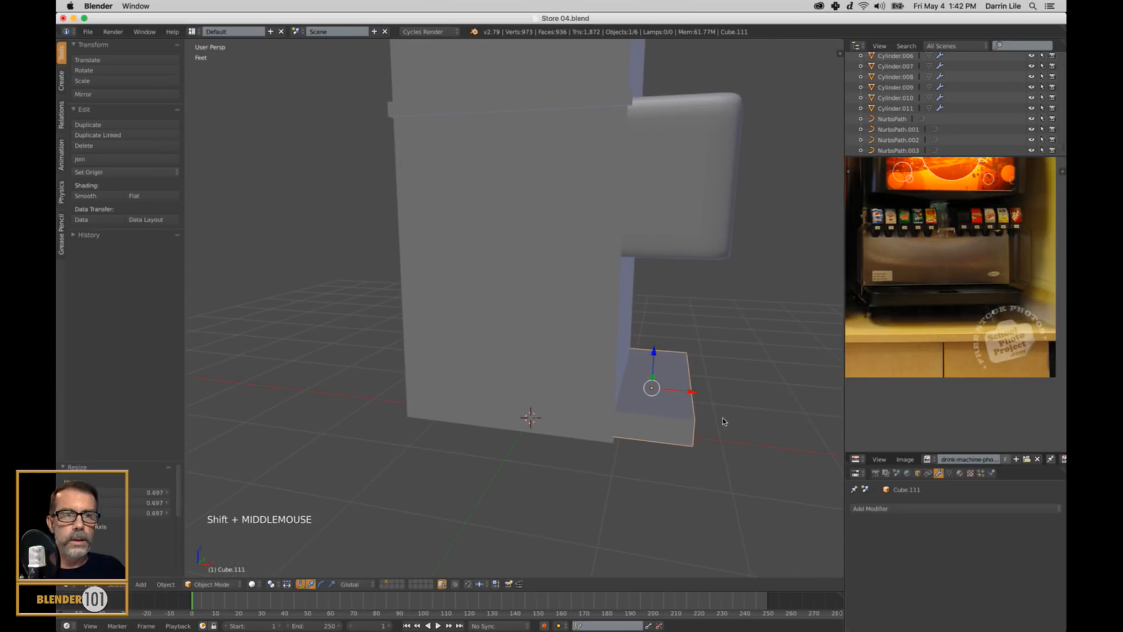
key("Tab")
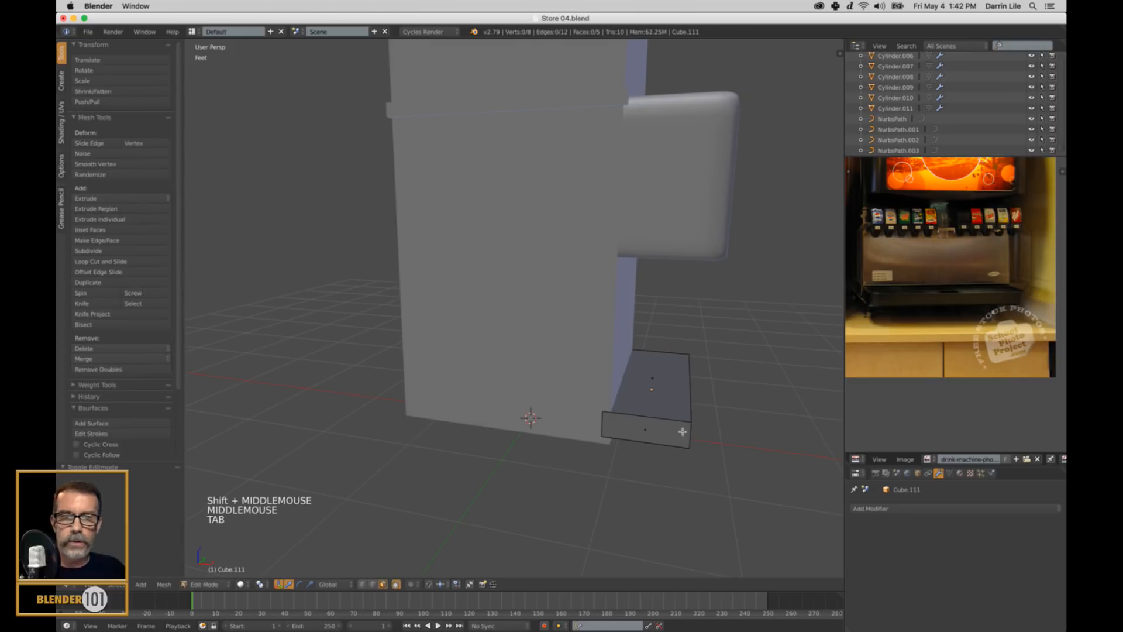
mouse_move(683, 431)
middle_mouse_down()
mouse_move(700, 420)
mouse_move(700, 438)
middle_mouse_up()
right_click(684, 419)
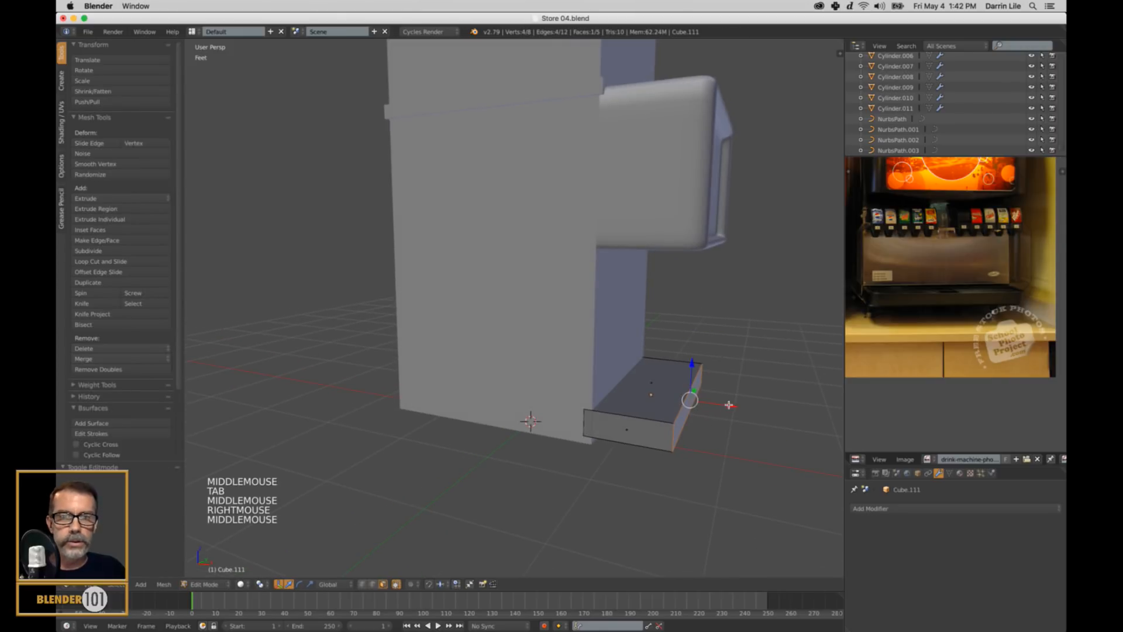
left_click_drag(729, 407, 734, 421)
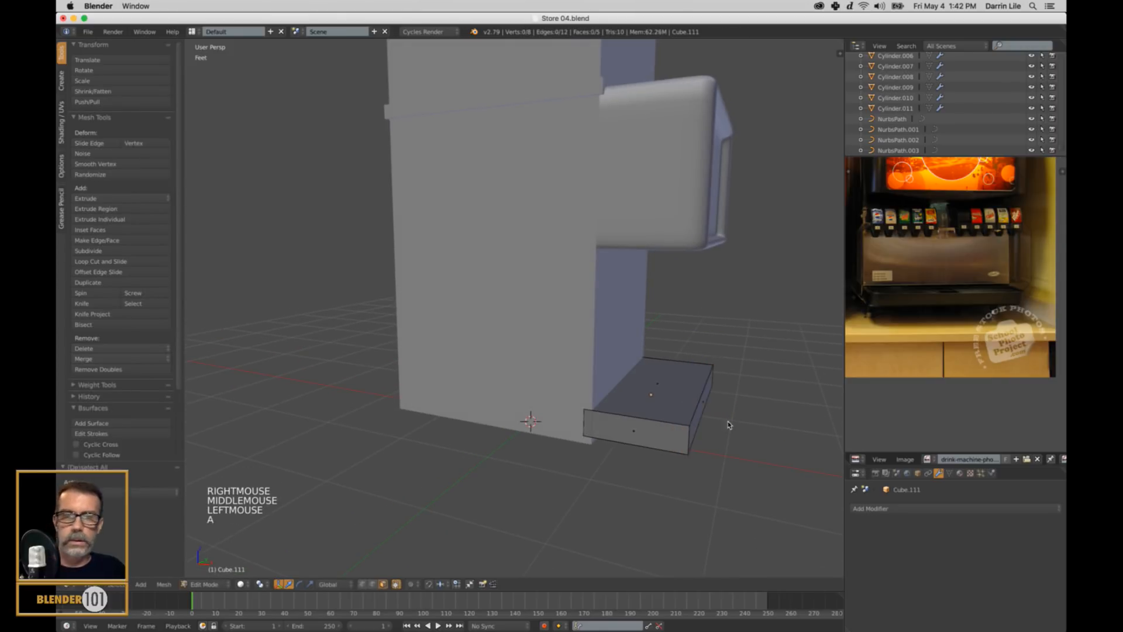
key("a")
key("Tab")
Step: Extrude the tray's top face in place and scale the new face inward to about 0.943 to form a rim
scroll(728, 424, "down", 2)
middle_click_drag(732, 426, 649, 388)
scroll(677, 428, "up", 3)
scroll(650, 388, "down", 1)
right_click(649, 388)
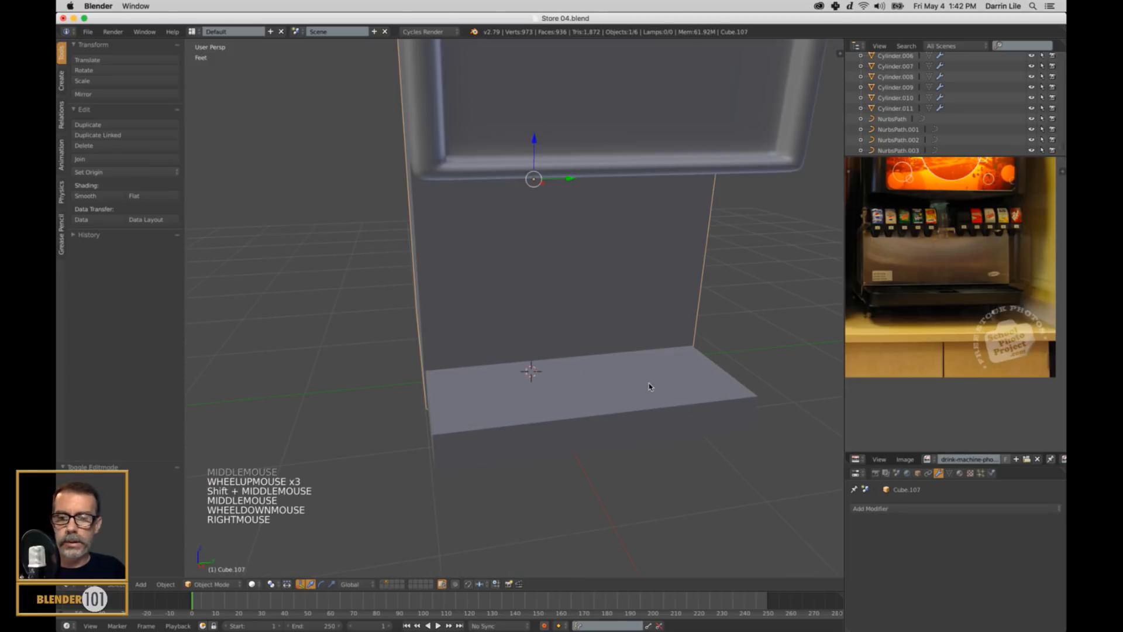
right_click(649, 389)
key("Tab")
right_click(640, 396)
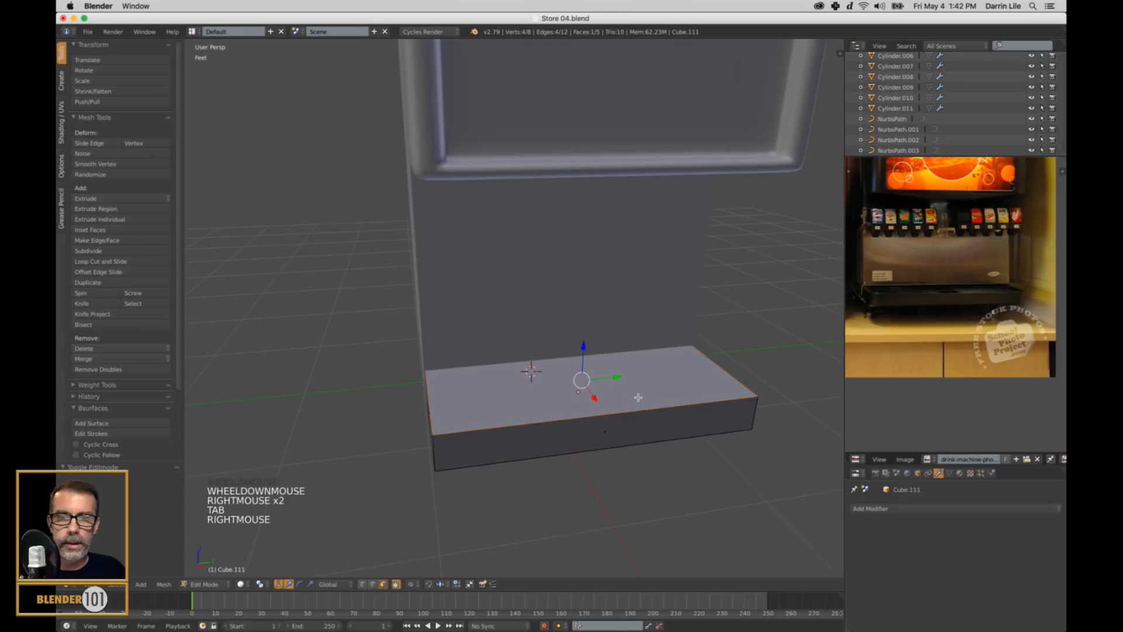
middle_click_drag(640, 396, 639, 399)
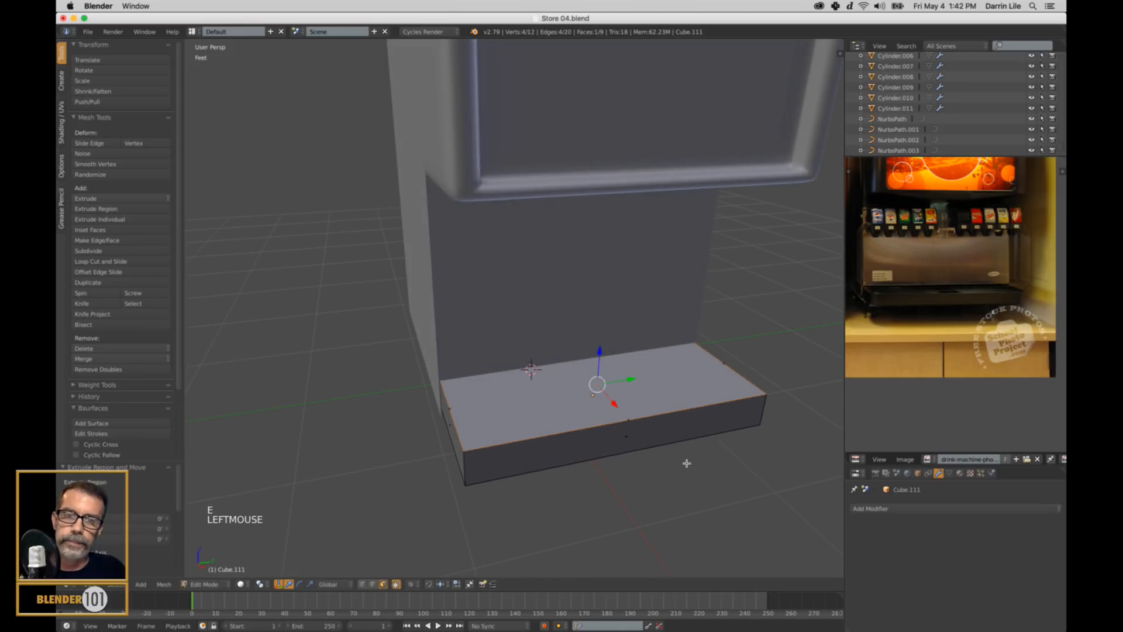
key("e")
key("s")
key("s")
left_click(696, 481)
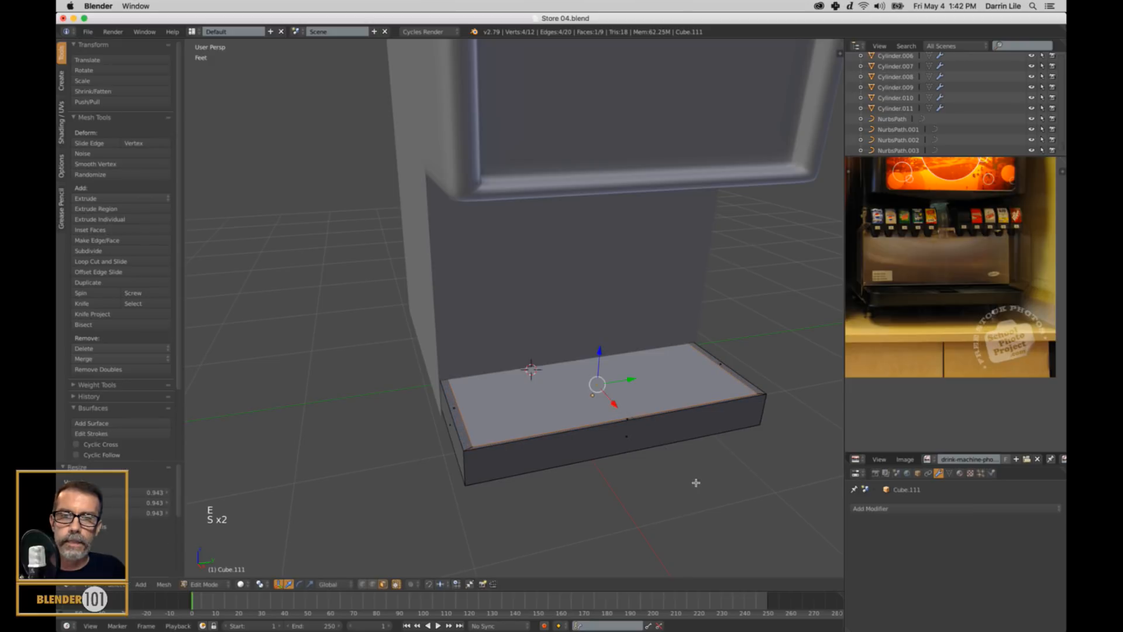
Step: Shift the inner front edge of the tray's rim slightly inward along X
middle_click_drag(695, 479, 704, 444)
key("ctrl+Tab")
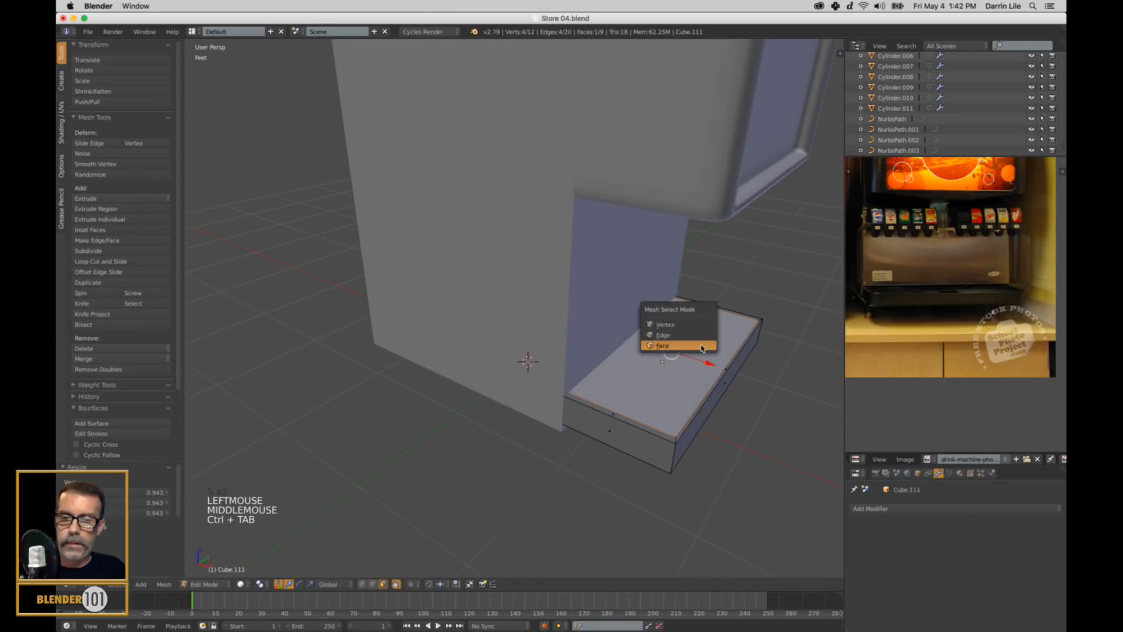
left_click(699, 336)
right_click(723, 368)
left_click_drag(759, 386, 726, 375)
Step: Extrude the tray's inner top face downward to hollow out the basin, and return to object mode
key("ctrl+Tab")
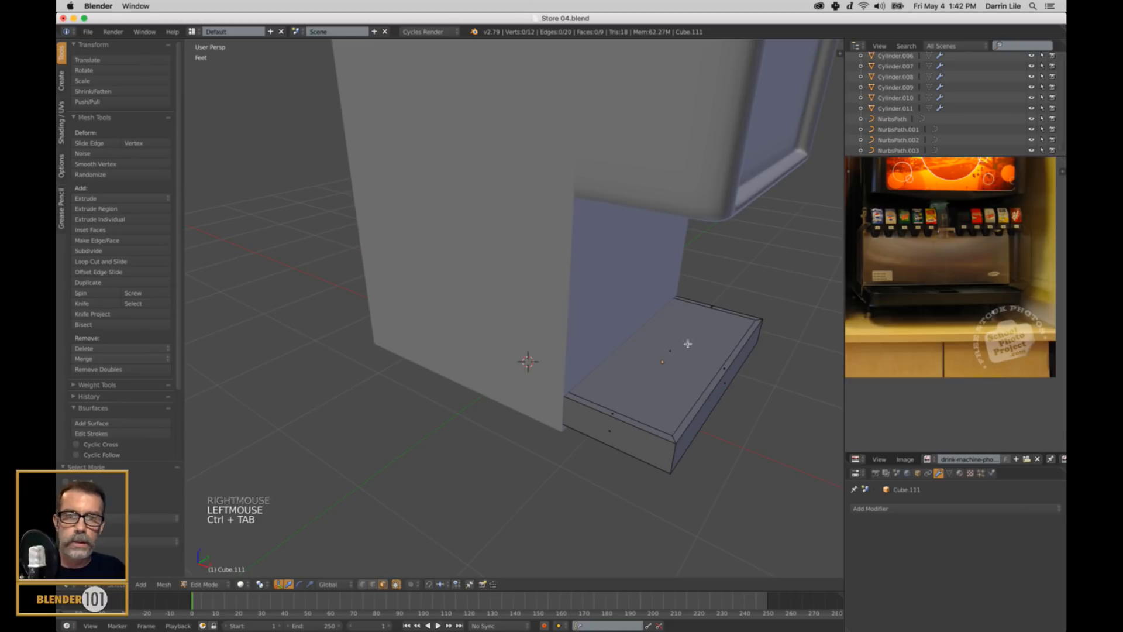
right_click(688, 345)
middle_click_drag(689, 351, 691, 380)
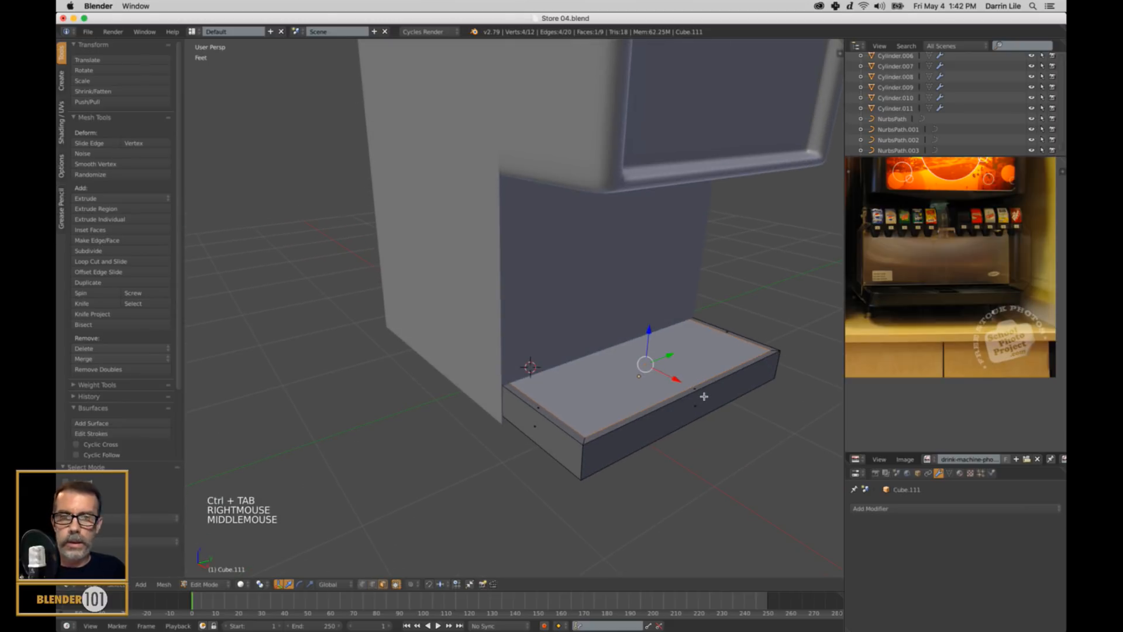
key("e")
key("e")
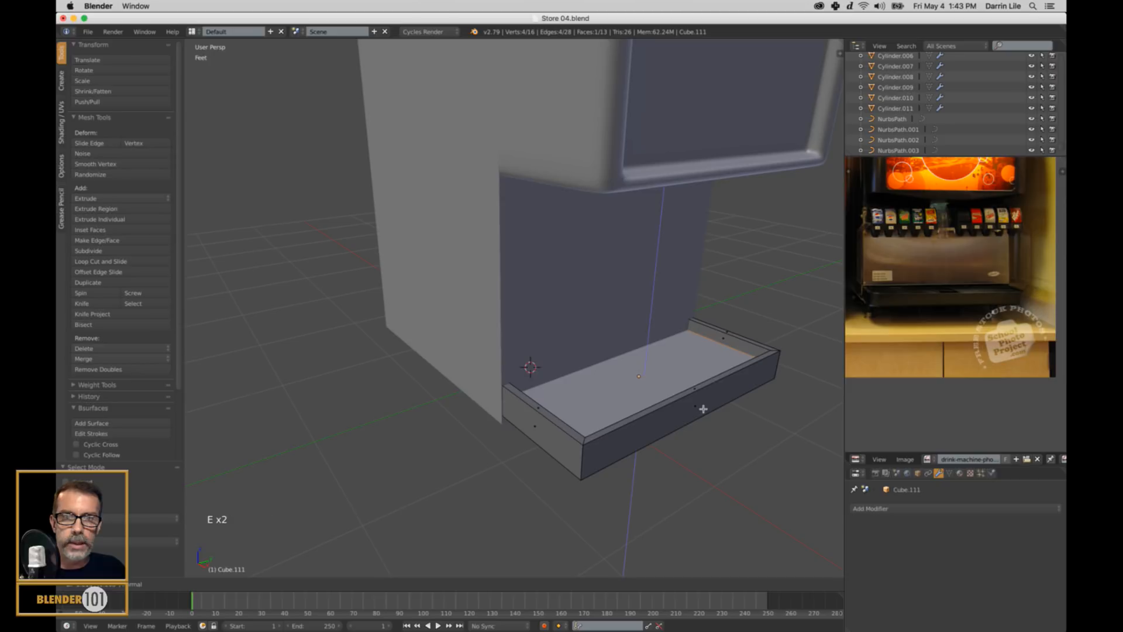
left_click(703, 408)
middle_click_drag(703, 409, 606, 415)
key("a")
key("Tab")
Step: Add a Subdivision Surface modifier to the tray with the view subdivisions set to 2
scroll(632, 369, "down", 2)
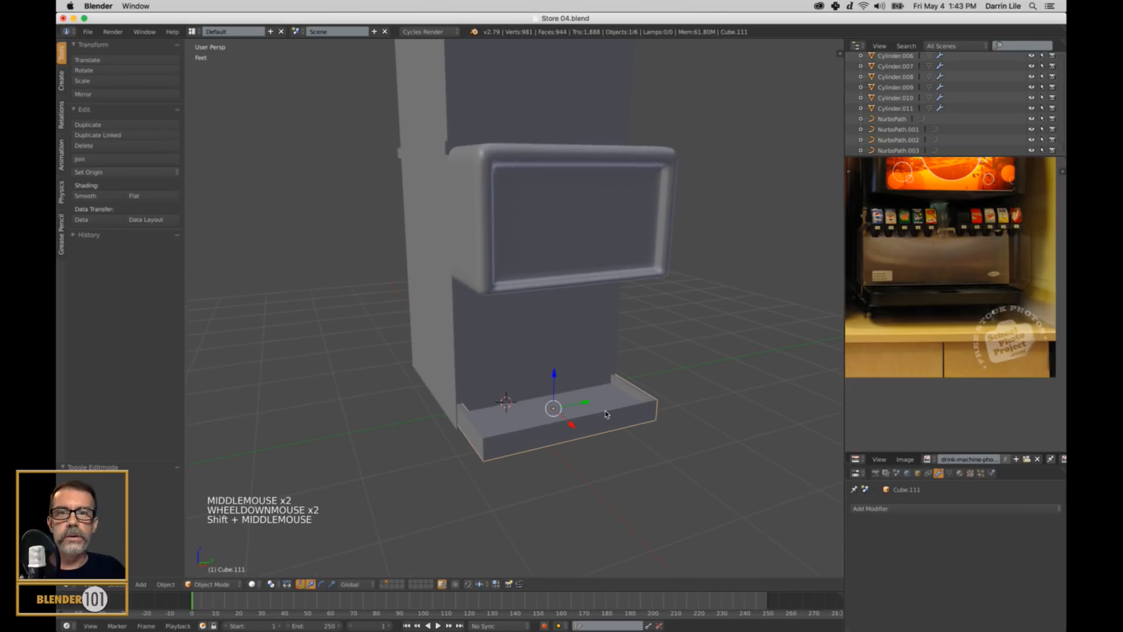
left_click(895, 509)
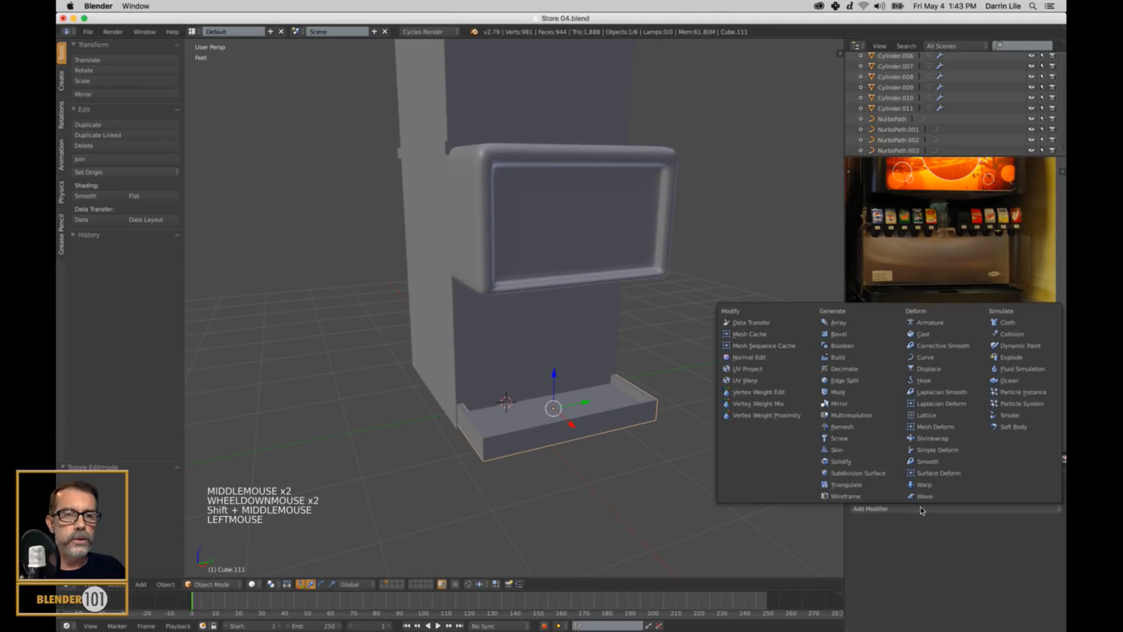
left_click(869, 474)
left_click(948, 578)
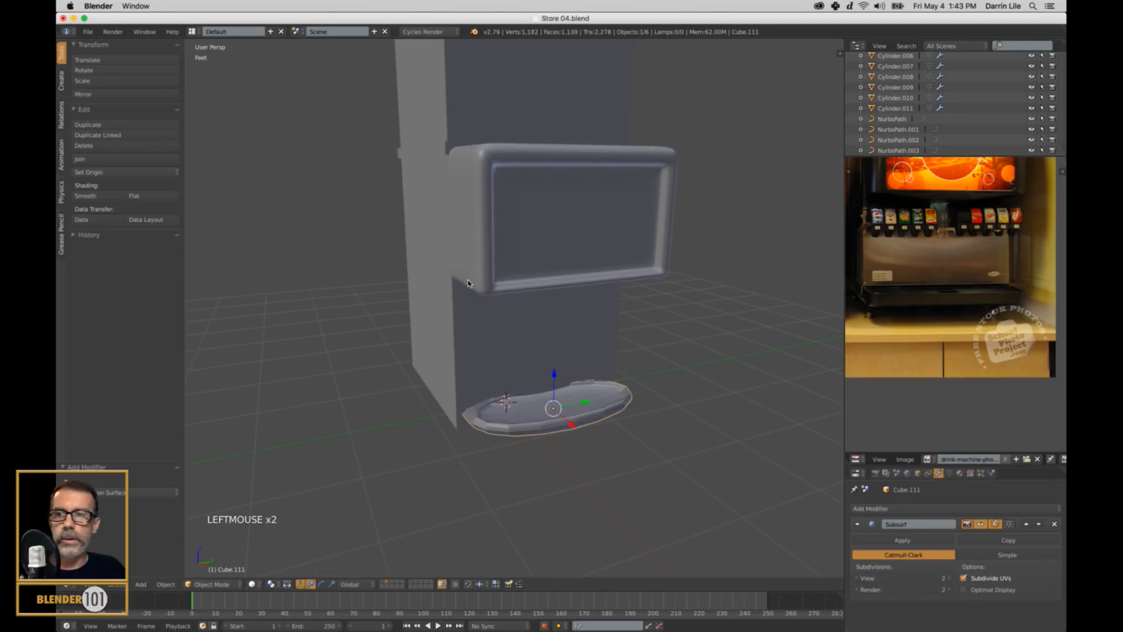
Step: Apply smooth shading to the drip tray
left_click(86, 196)
scroll(615, 436, "up", 3)
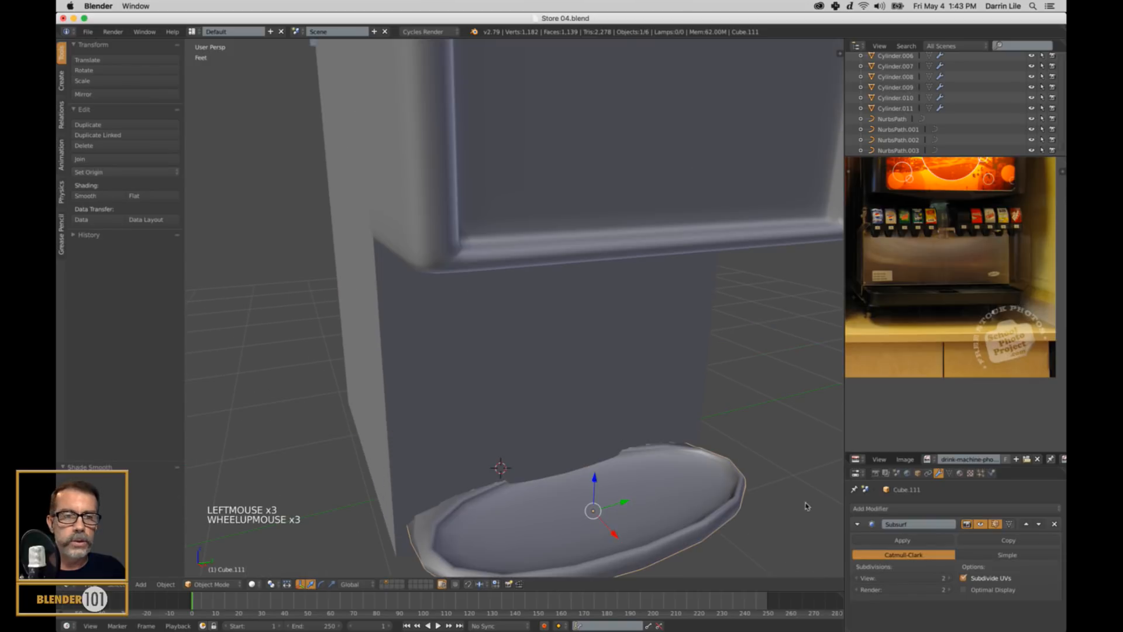
middle_click_drag(647, 521, 615, 413, "shift")
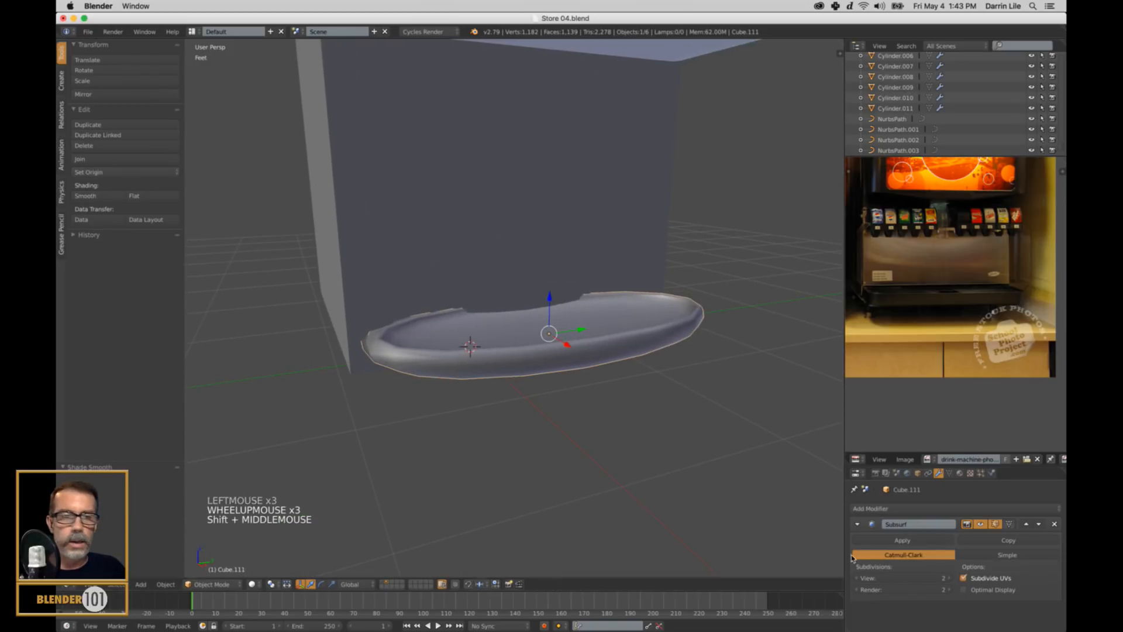
Step: Add two loop cuts across the tray and scale them apart along Y by about 2.834, toward its two ends
key("Tab")
middle_click_drag(556, 376, 534, 423, "shift")
scroll(571, 386, "up", 1)
key("ctrl+r")
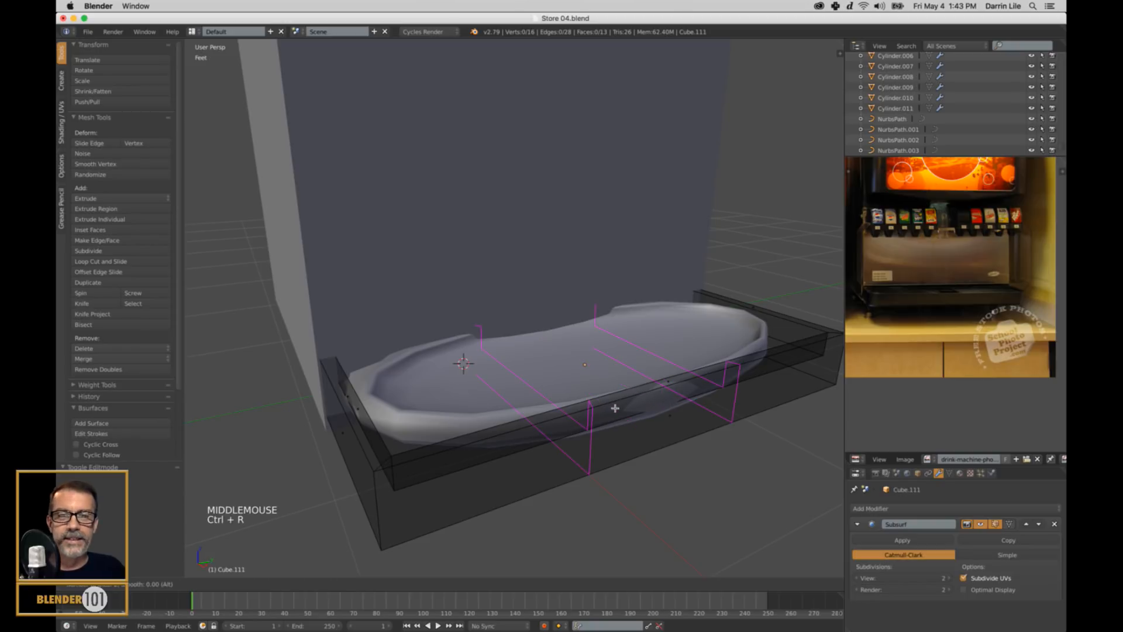
left_click(615, 408)
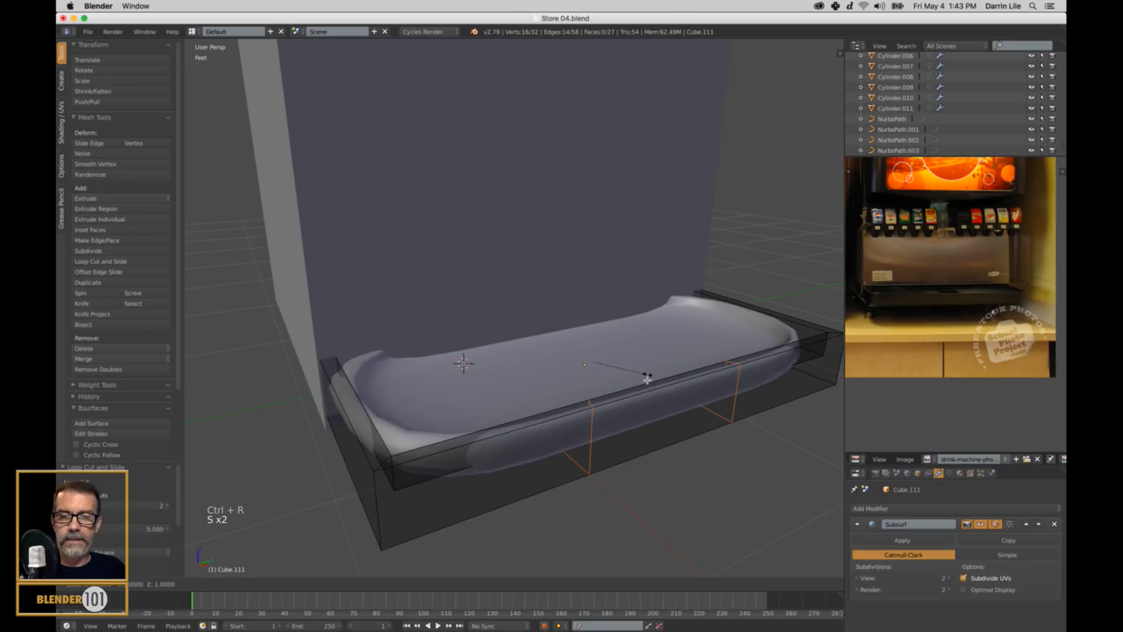
key("s")
key("y")
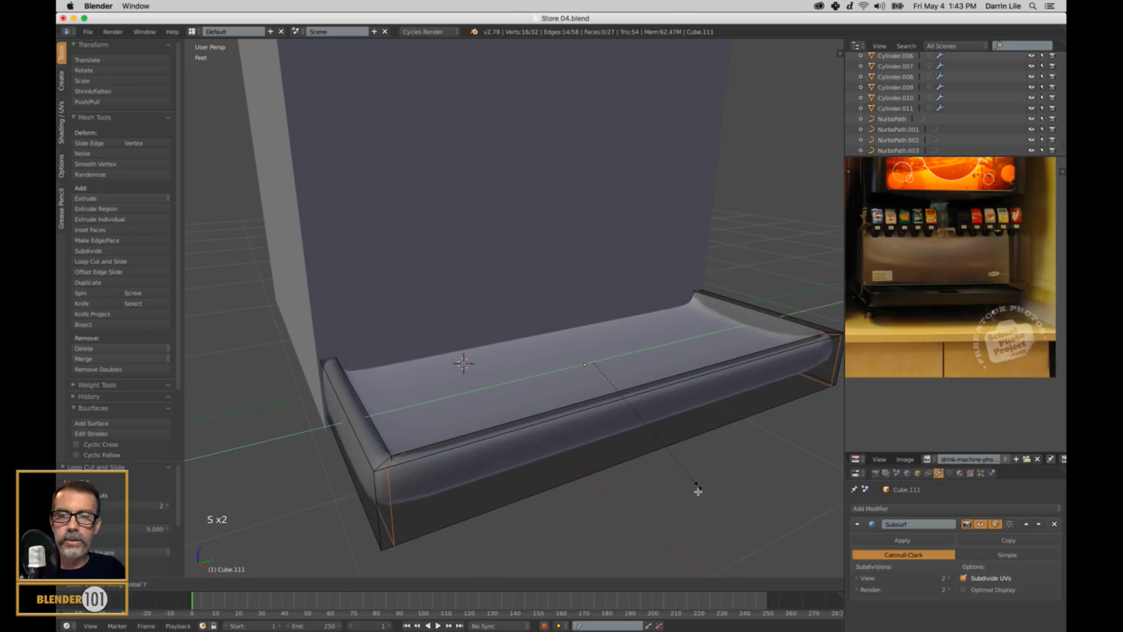
left_click(692, 485)
Step: Add one lengthwise loop cut through the tray and slide it toward the front edge
middle_click_drag(451, 437, 472, 440)
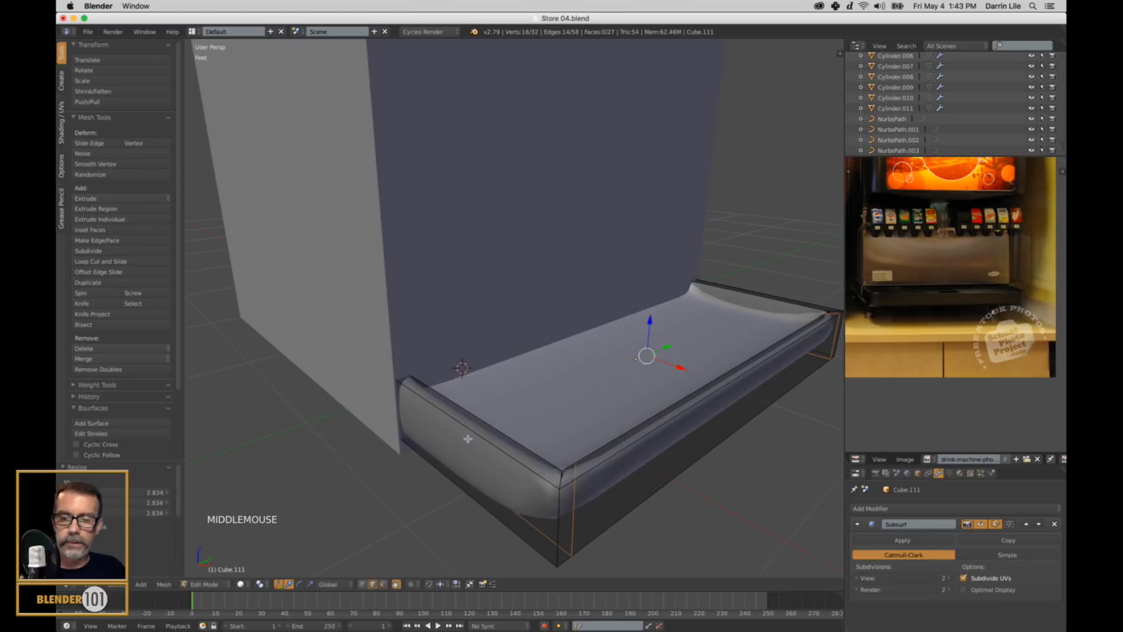
key("ctrl+r")
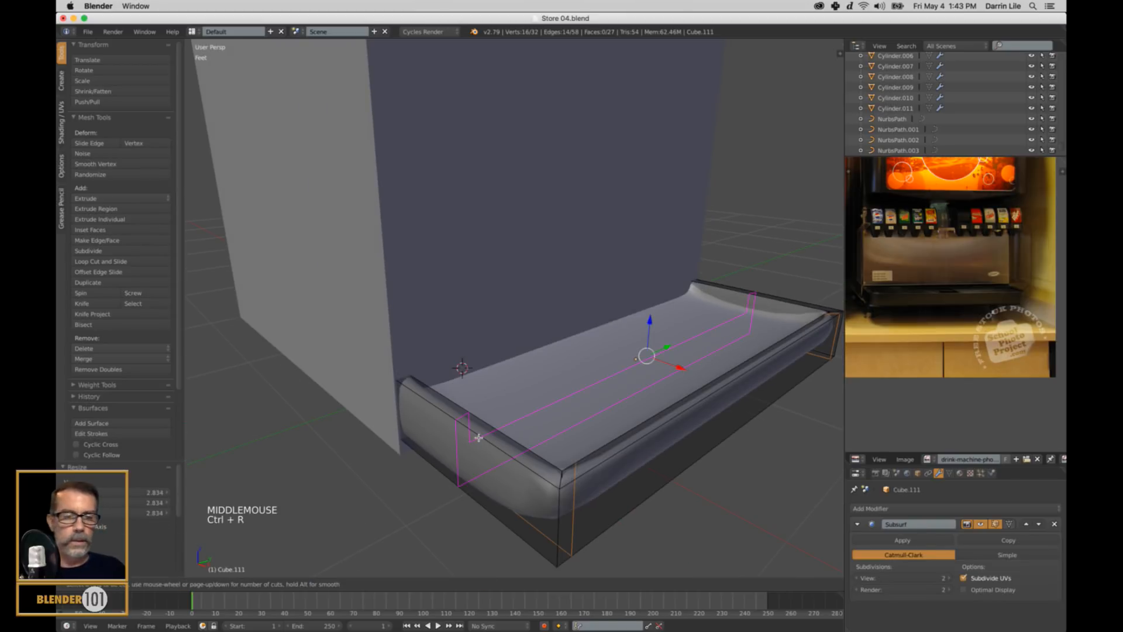
left_click(479, 437)
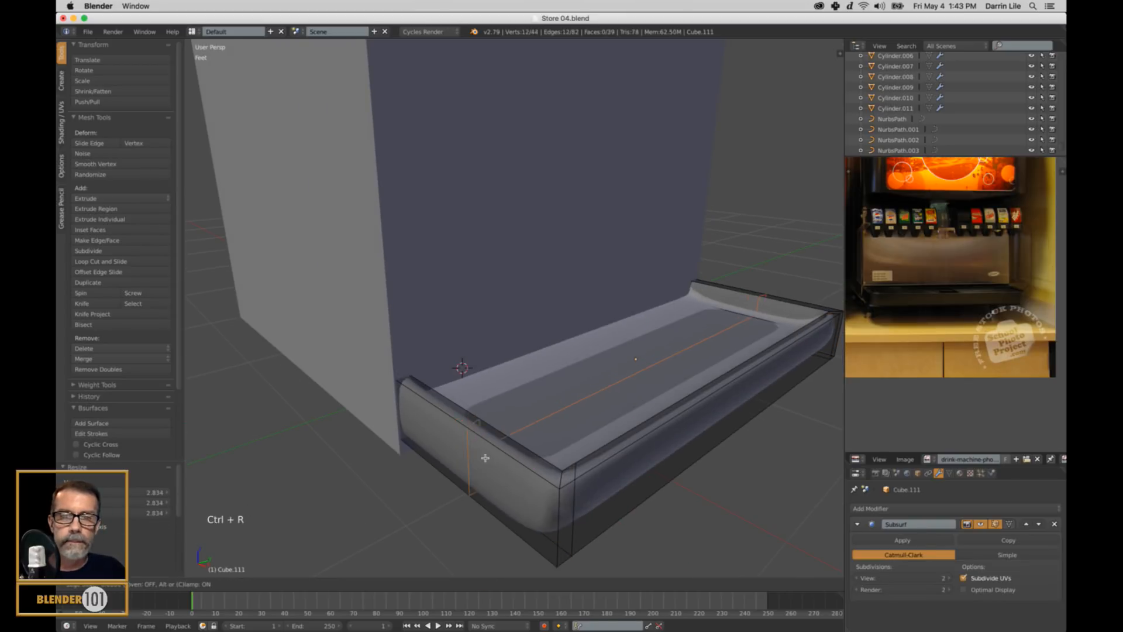
left_click(531, 499)
Step: Scale the two vertical edges near the ends of the tray's front face slightly inward along Y, and return to object mode
middle_click_drag(591, 506, 581, 505)
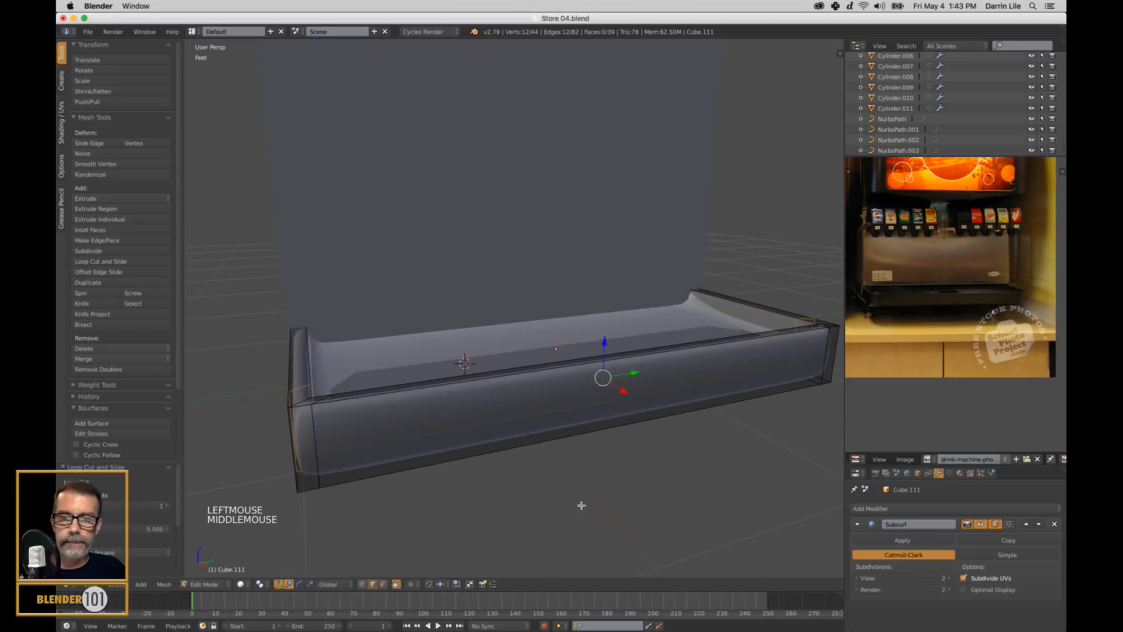
right_click(308, 443)
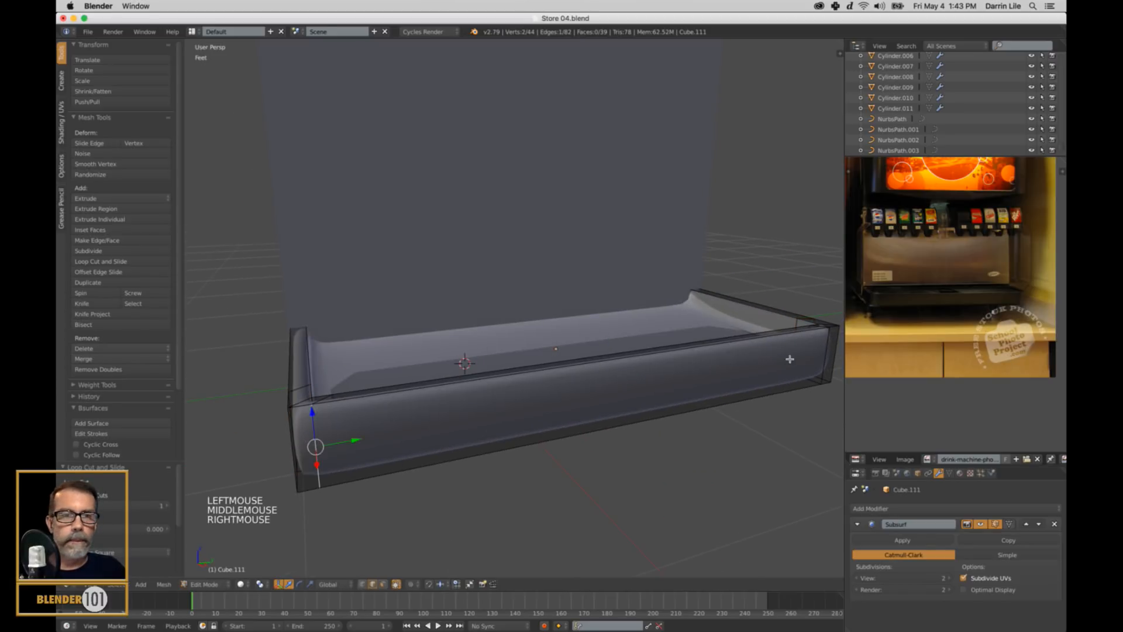
right_click(822, 357, "shift")
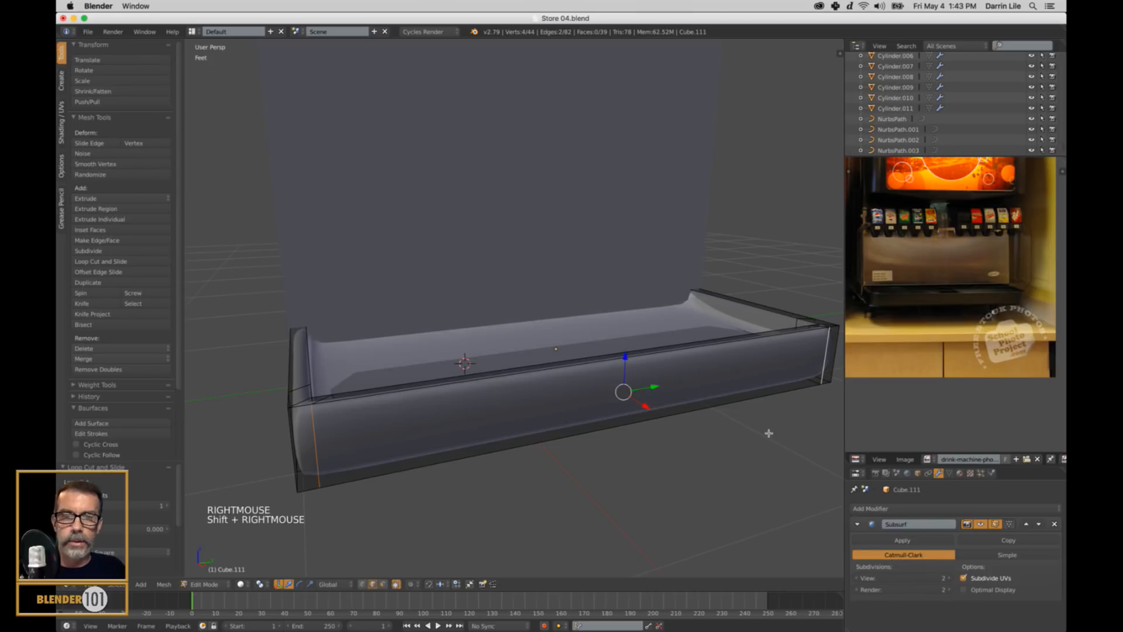
key("s")
key("y")
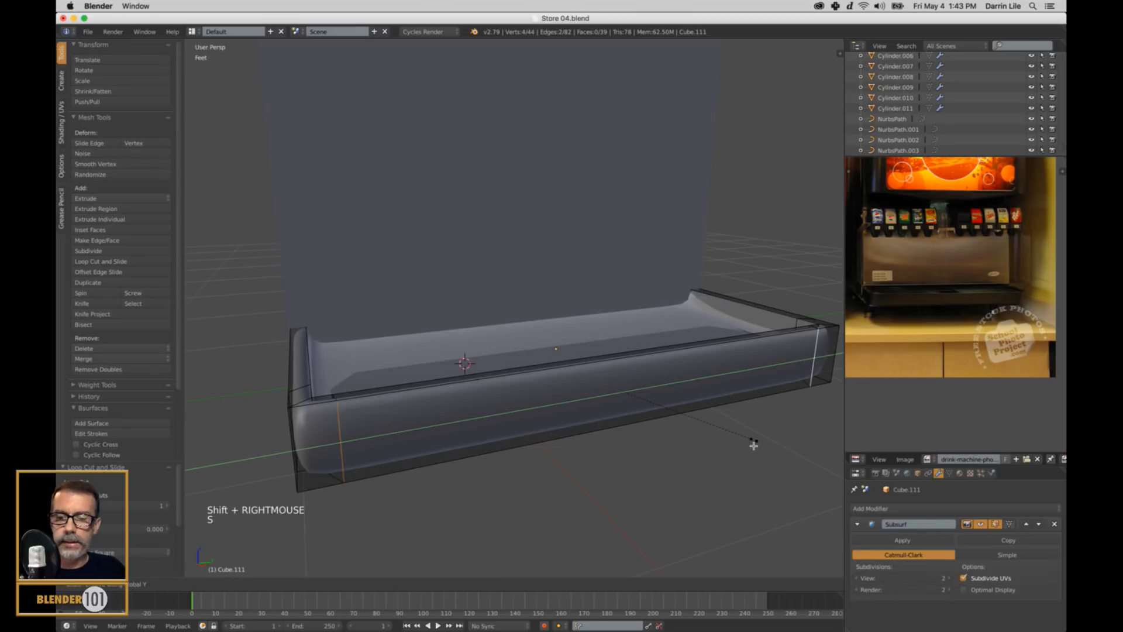
left_click(754, 445)
key("a")
key("Tab")
scroll(737, 439, "down", 2)
middle_click_drag(735, 436, 693, 420)
scroll(702, 425, "up", 2)
Step: Add a horizontal loop cut around the tray's outer walls and slide it down close to the bottom edge
key("Tab")
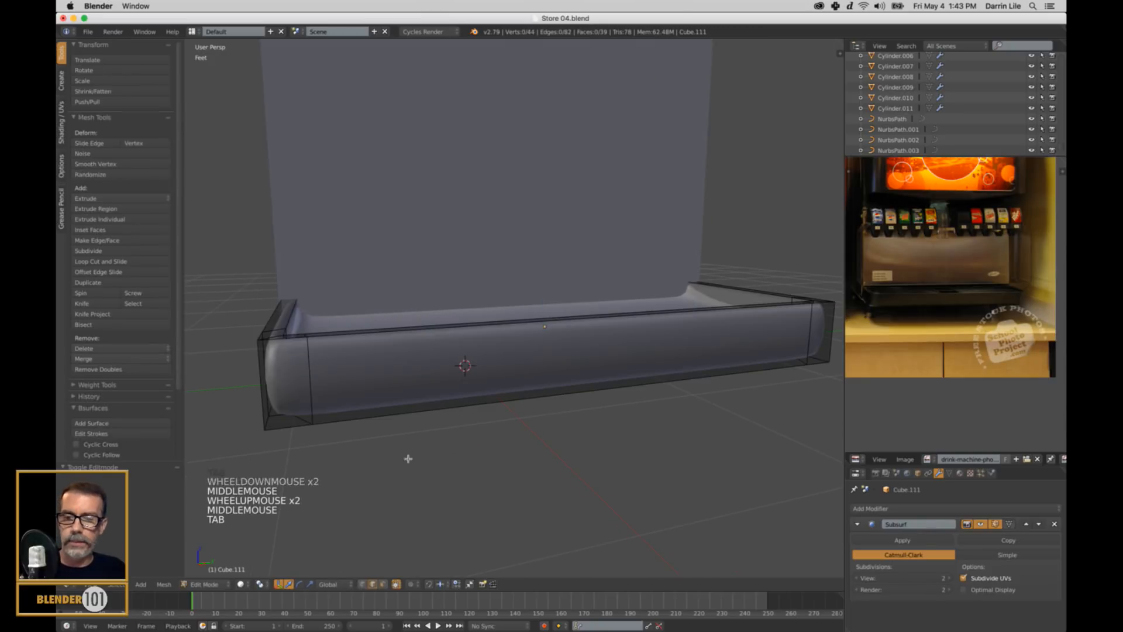
key("ctrl+r")
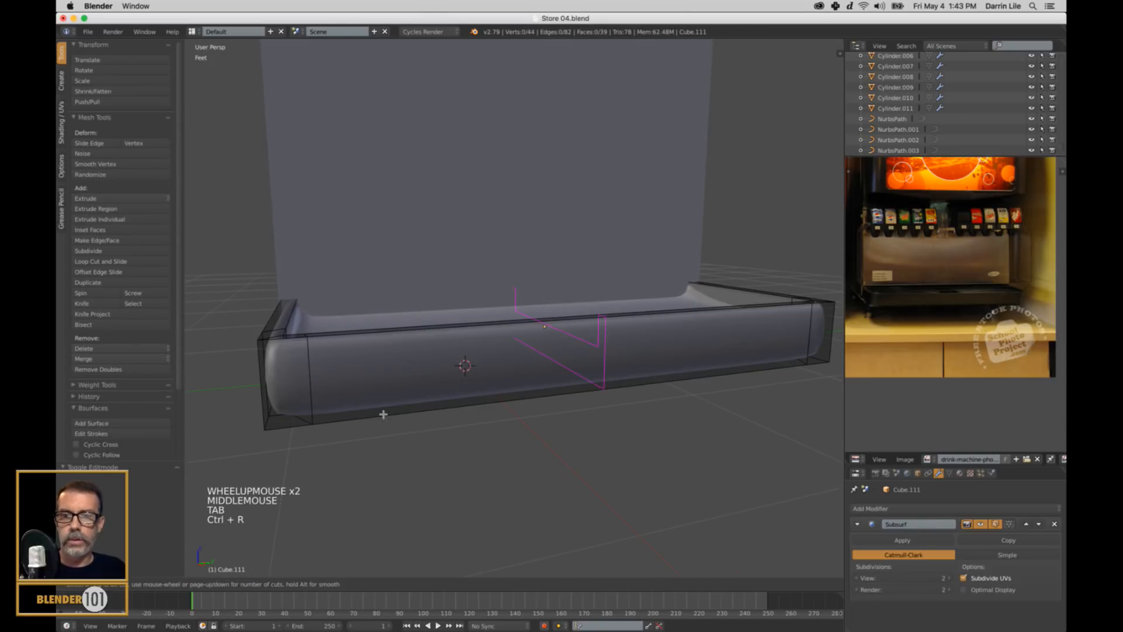
left_click(293, 397)
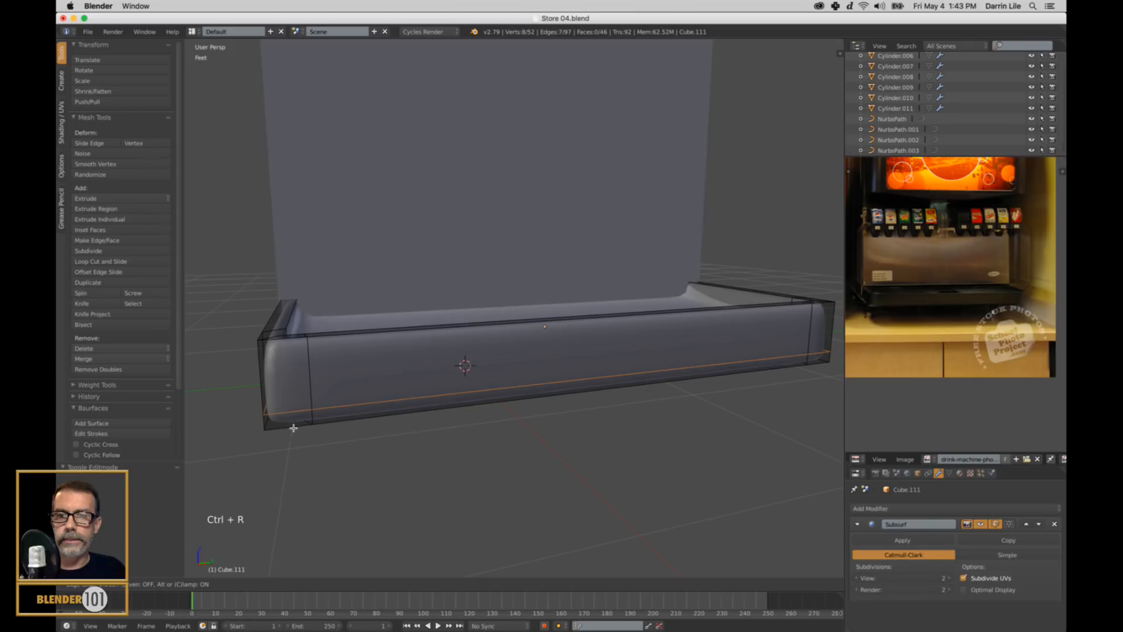
left_click(293, 426)
key("a")
key("Tab")
scroll(372, 432, "down", 1)
middle_click_drag(400, 432, 413, 439)
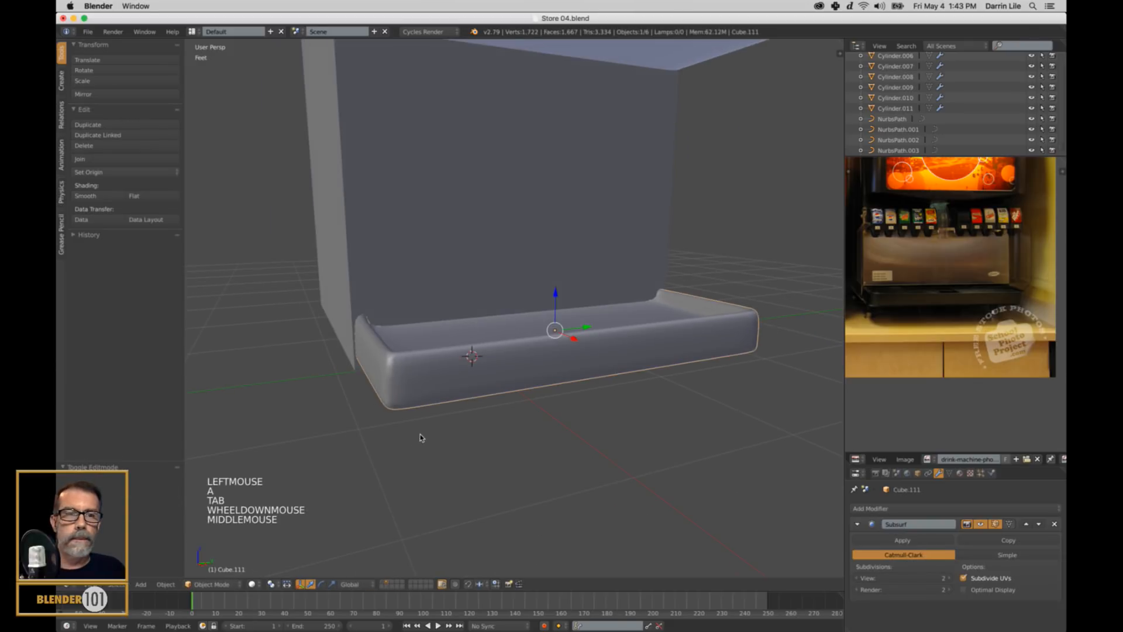
Step: Add a centred loop cut running along the top of the tray's rim, and return to object mode
scroll(445, 434, "up", 2)
middle_click_drag(487, 426, 518, 412)
key("Tab")
scroll(434, 463, "down", 2)
key("ctrl+r")
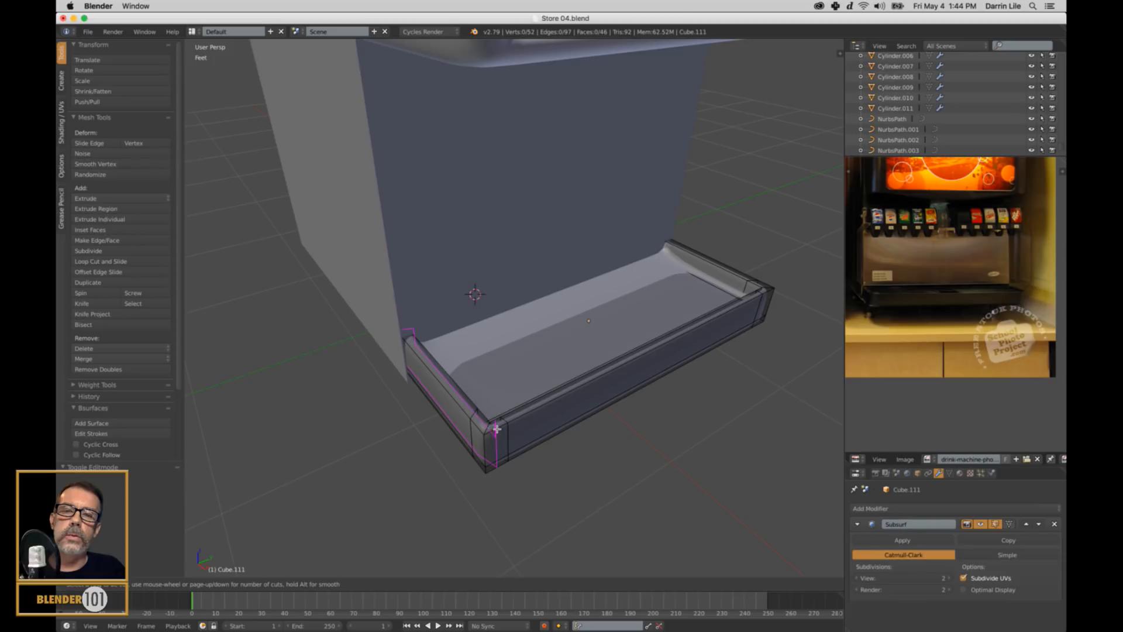
left_click(502, 426)
right_click(502, 426)
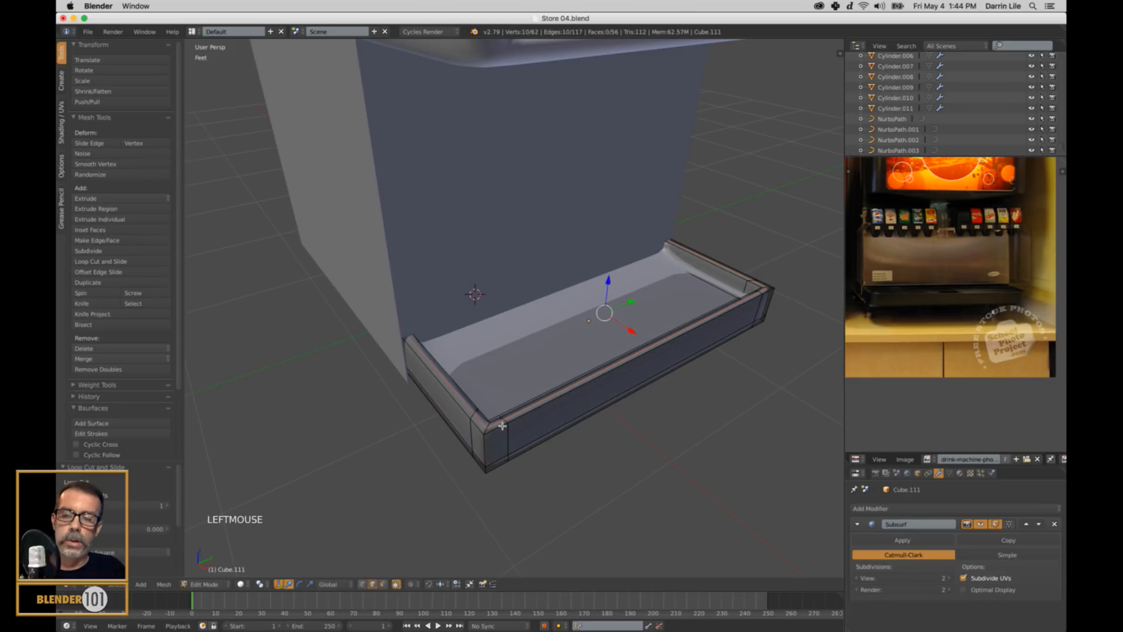
key("a")
key("Tab")
scroll(494, 415, "up", 3)
mouse_move(489, 406)
middle_mouse_down()
mouse_move(489, 423)
mouse_move(470, 422)
mouse_move(501, 419)
mouse_move(495, 403)
middle_mouse_up()
Step: Move the tray about 8.13" along X away from the cabinet to expose its back side
key("z")
scroll(484, 401, "down", 2)
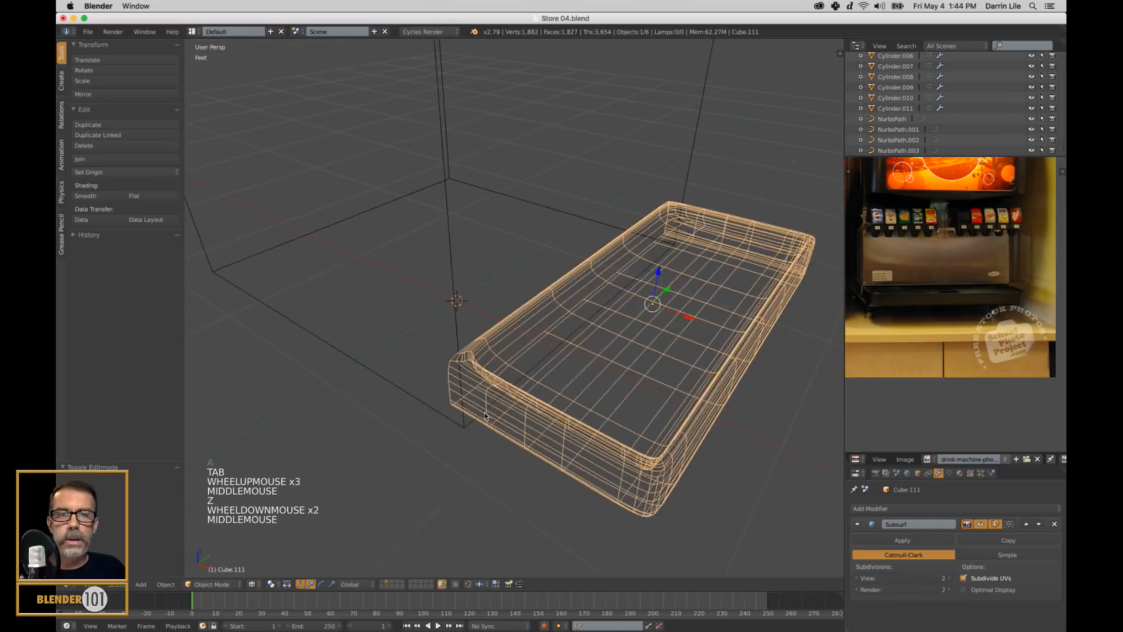
scroll(496, 400, "down", 3)
key("Tab")
key("Tab")
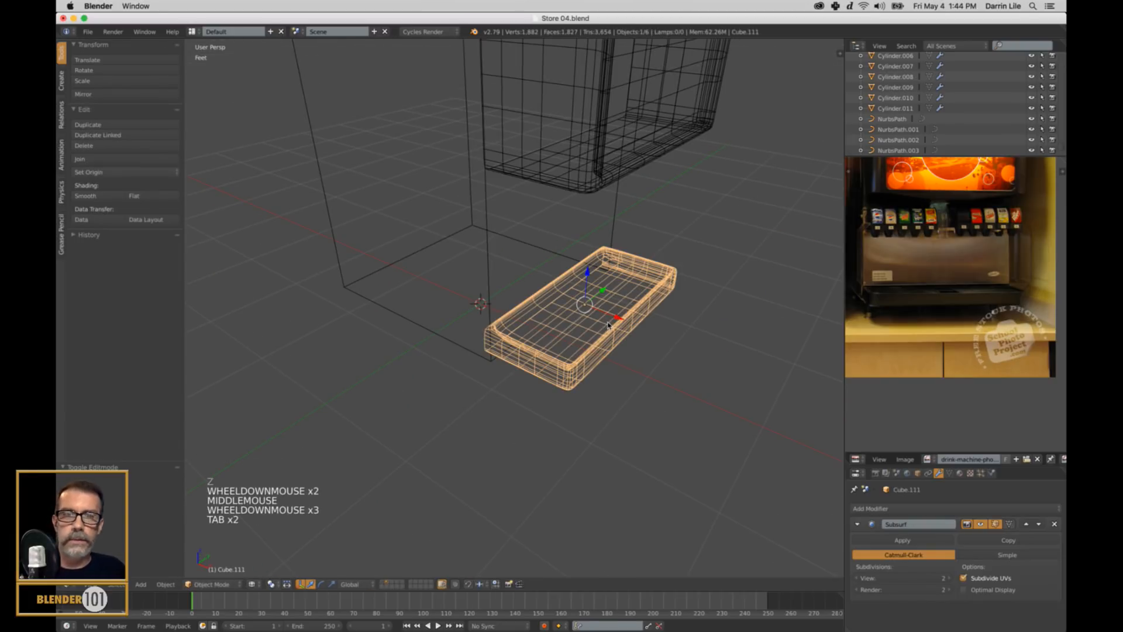
left_click_drag(607, 324, 678, 393)
key("z")
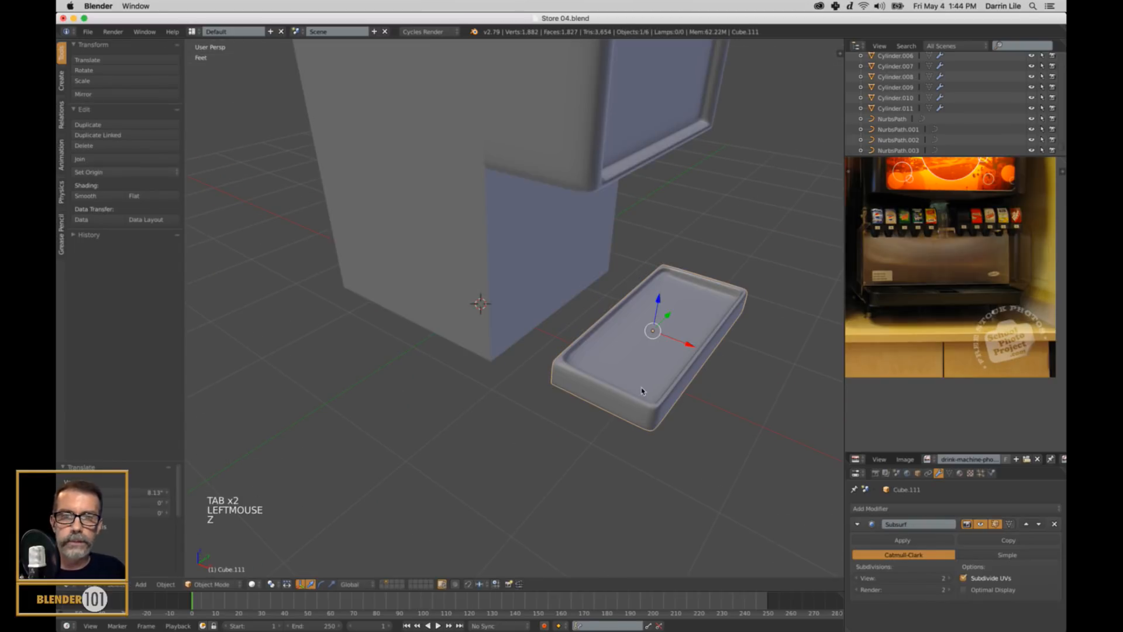
Step: Box-select the faces along the tray's back side in front wireframe view, delete them, and return to object mode
mouse_move(645, 392)
middle_mouse_down()
mouse_move(670, 380)
mouse_move(695, 321)
mouse_move(573, 393)
middle_mouse_up()
key("Tab")
scroll(637, 387, "up", 1)
scroll(576, 342, "up", 1)
key("KP_1")
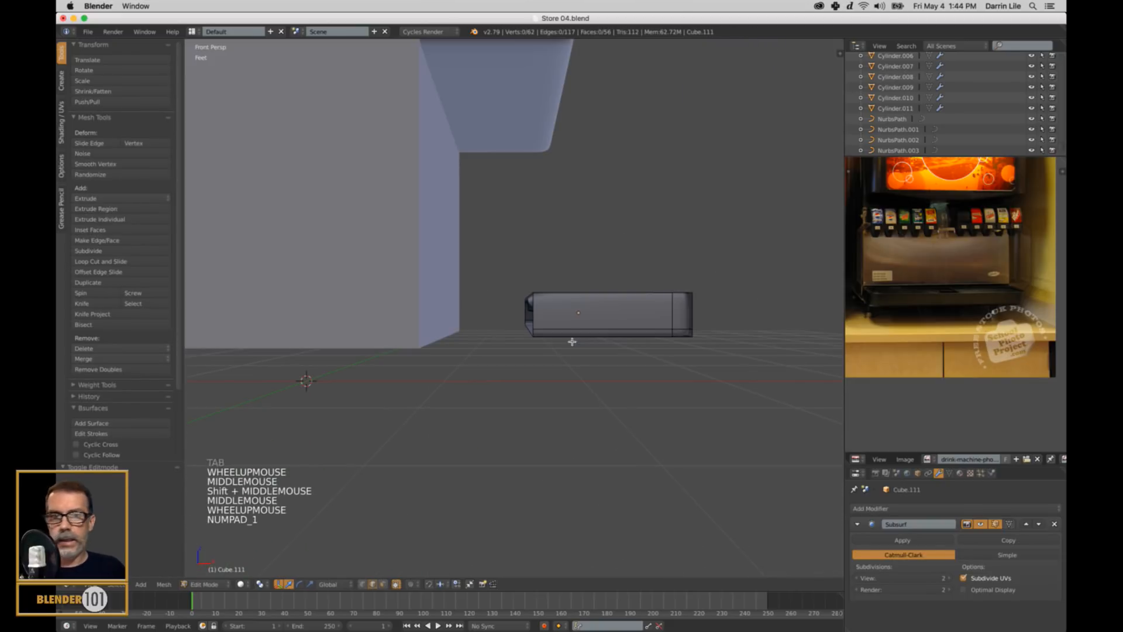
key("KP_5")
key("z")
scroll(571, 341, "up", 3)
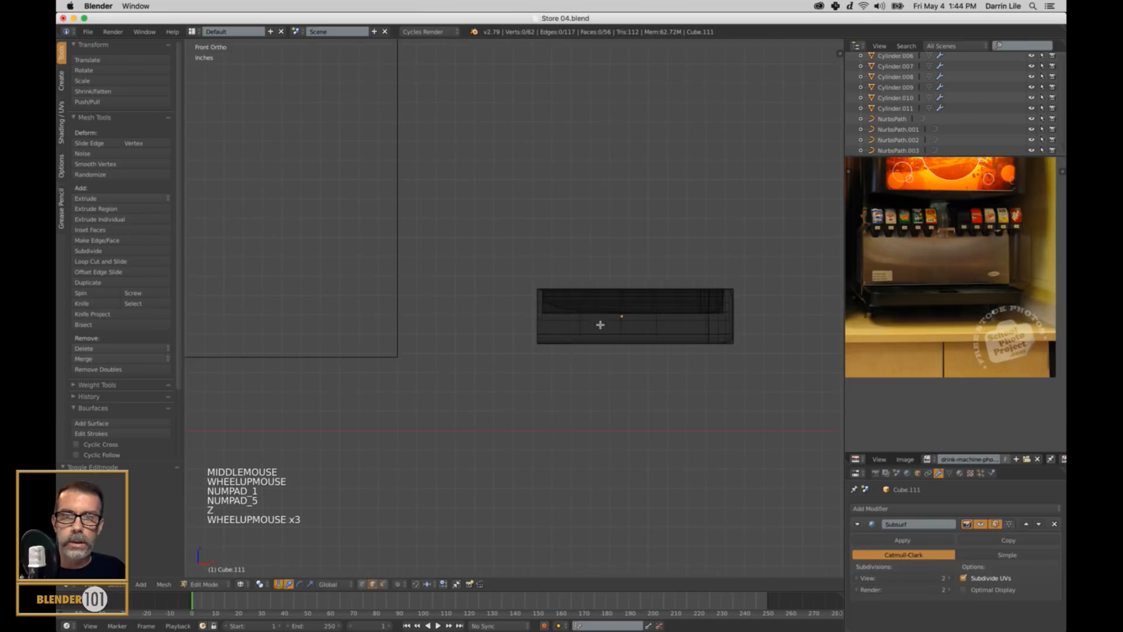
middle_click_drag(599, 324, 582, 369, "shift")
key("ctrl+Tab")
left_click(576, 367)
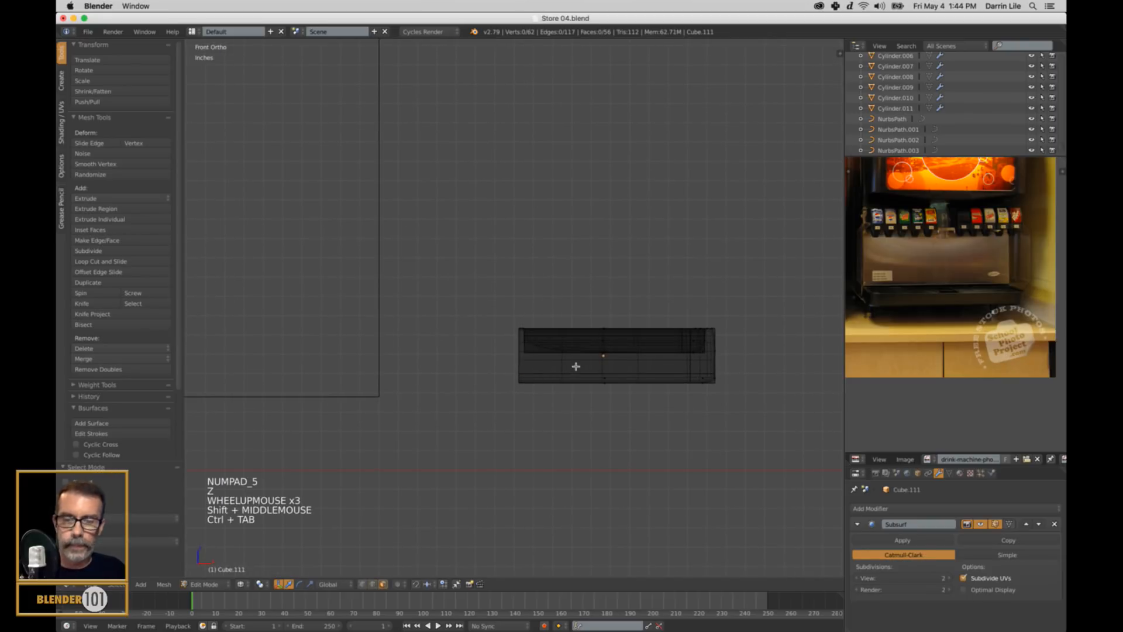
key("b")
left_click_drag(486, 296, 556, 442)
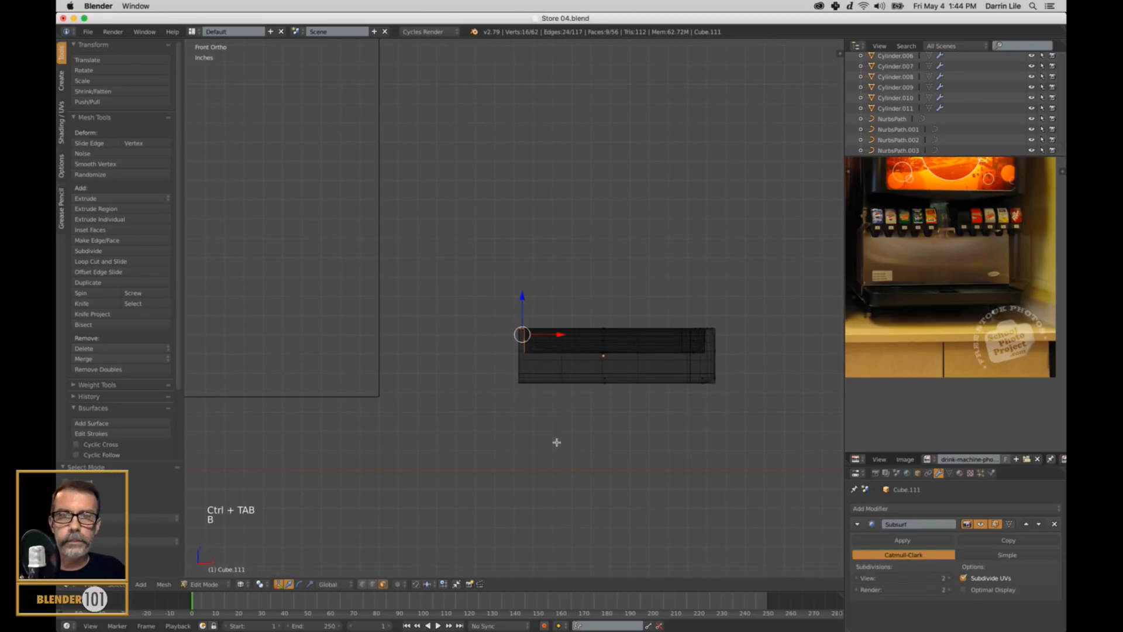
key("z")
key("z")
key("x")
left_click(593, 468)
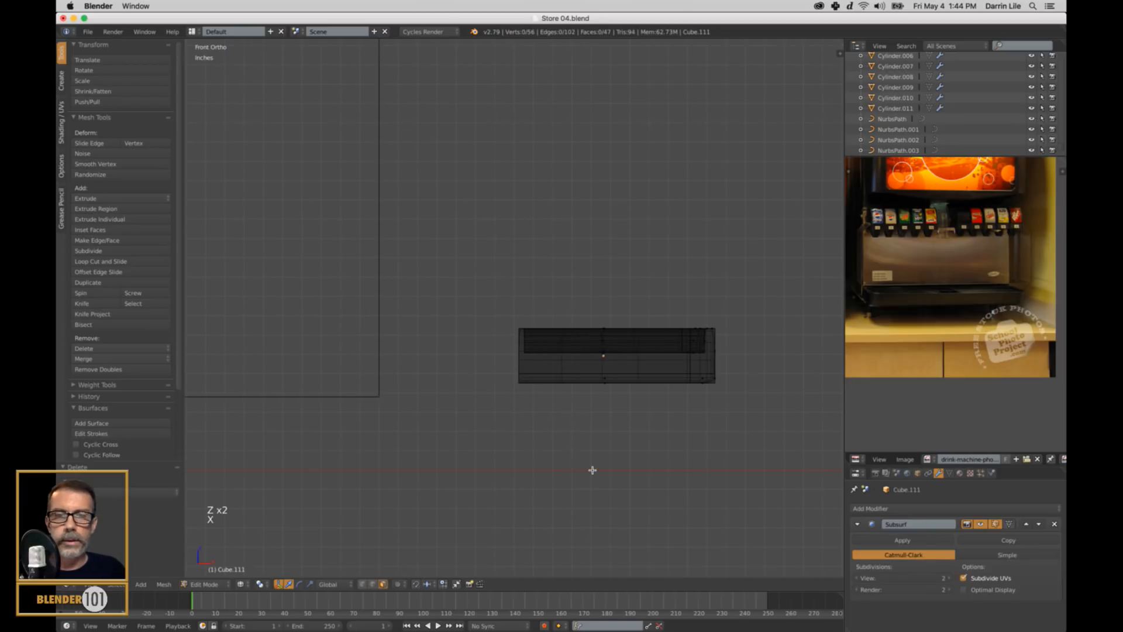
key("z")
mouse_move(587, 470)
middle_mouse_down()
mouse_move(627, 444)
mouse_move(574, 456)
mouse_move(585, 464)
mouse_move(572, 452)
mouse_move(596, 442)
mouse_move(588, 292)
middle_mouse_up()
key("Tab")
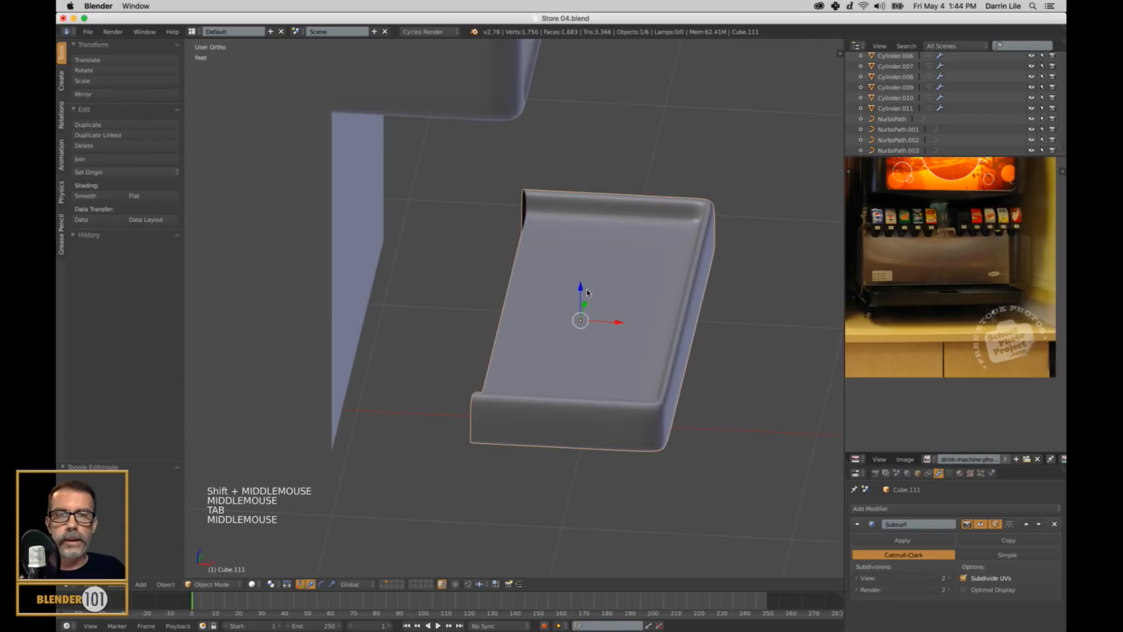
Step: Move the tray back along X until its open back side meets the cabinet front, and deselect it
left_click_drag(617, 322, 468, 343)
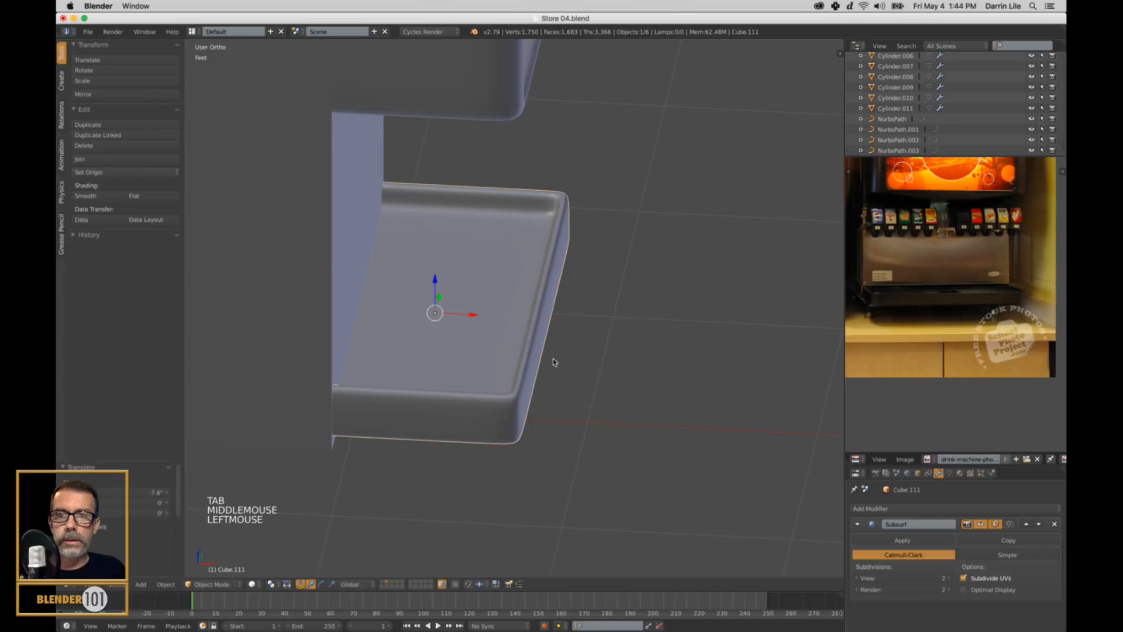
middle_click_drag(552, 359, 520, 351)
scroll(523, 353, "down", 3)
key("a")
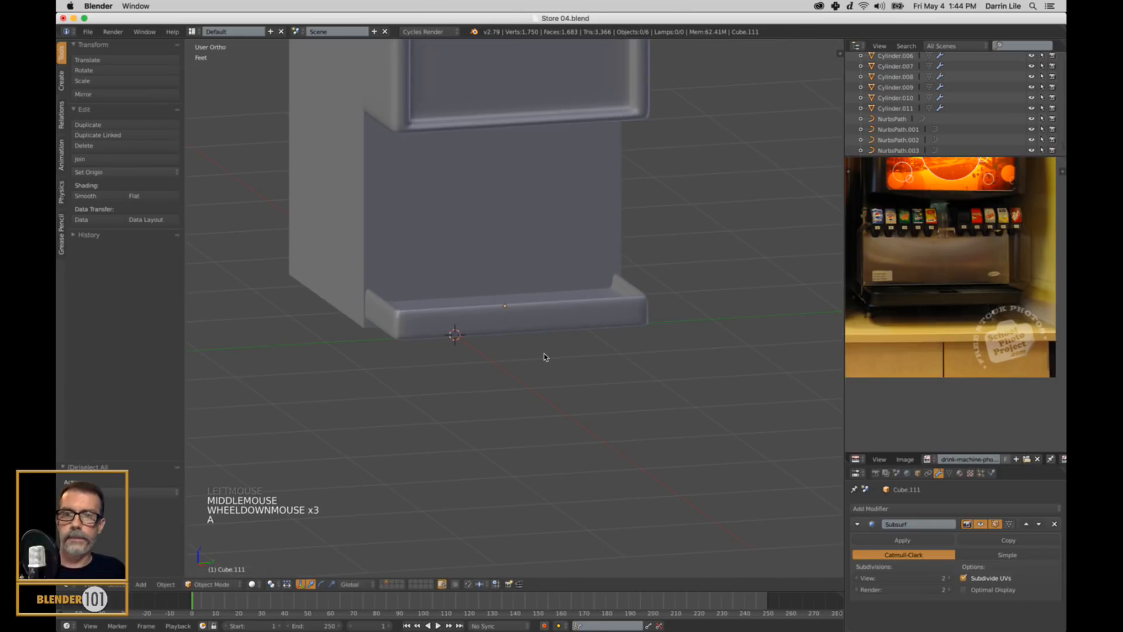
Step: Compare the modelled drip tray and cabinet with the tray area of the drink machine in the reference photo
key("KP_5")
scroll(559, 363, "down", 3)
middle_click_drag(563, 322, 579, 410, "shift")
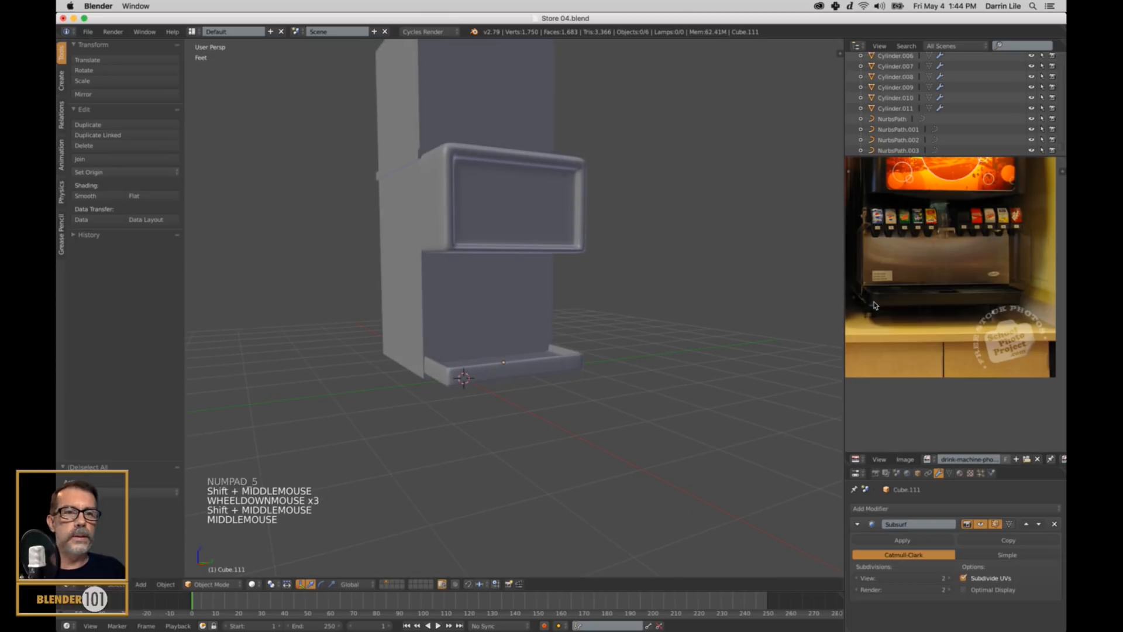
scroll(953, 264, "up", 4)
middle_click_drag(954, 263, 971, 334)
scroll(975, 348, "down", 2)
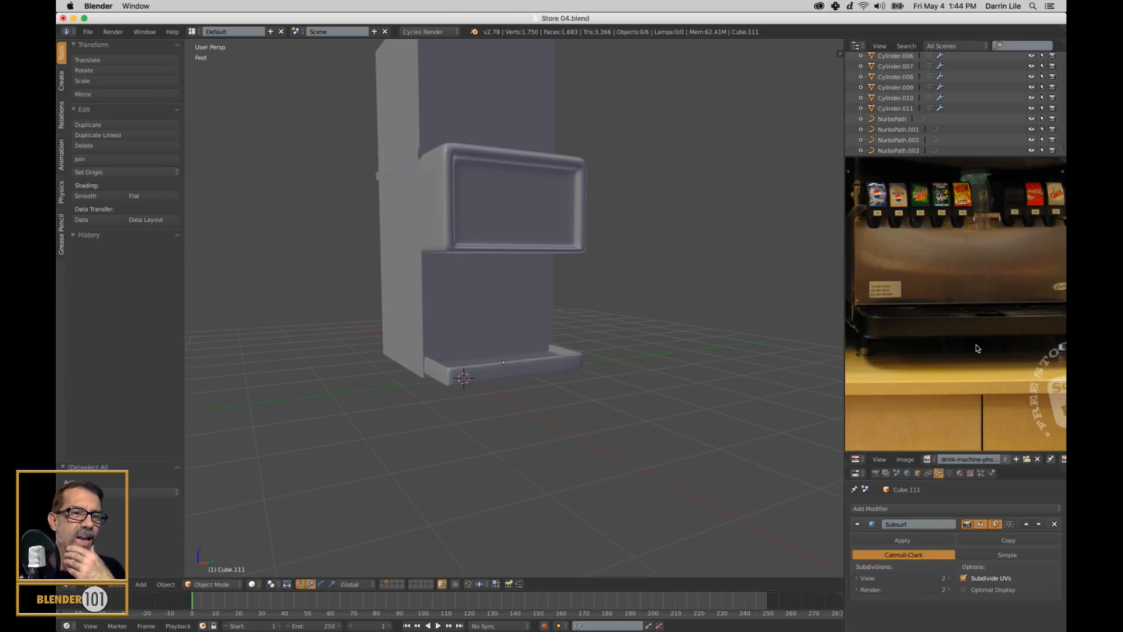
scroll(1004, 355, "up", 2)
scroll(1004, 351, "down", 3)
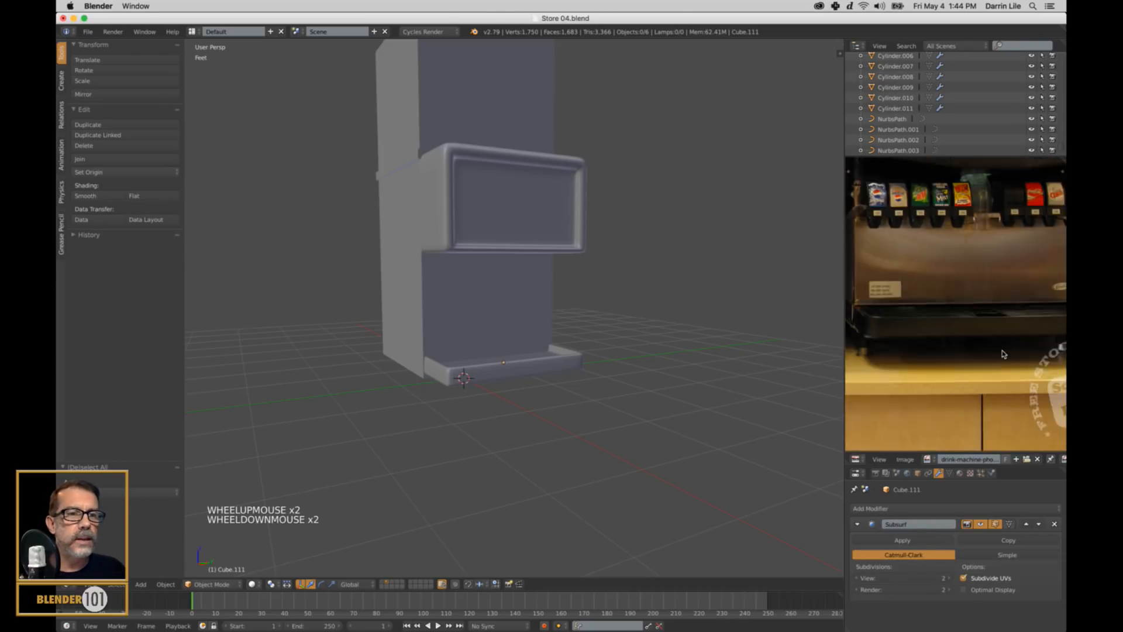
middle_click_drag(1004, 318, 992, 337, "shift")
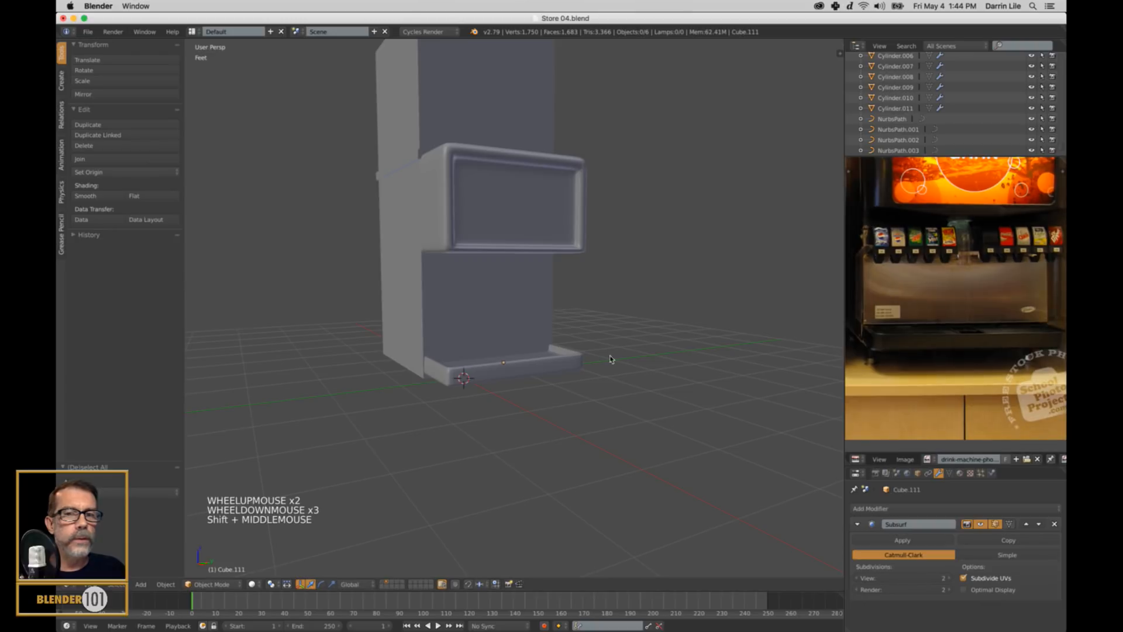
Step: Save the scene file with the finished drip tray
middle_click_drag(707, 324, 719, 380, "shift")
key("super+s")
key("super+s")
scroll(719, 379, "up", 1)
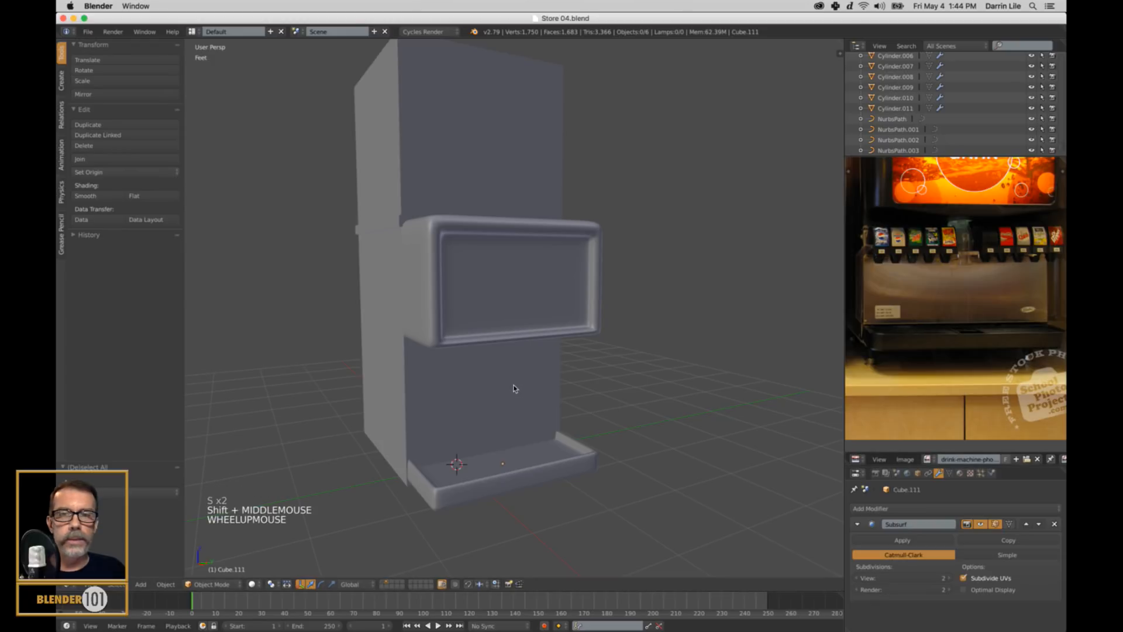
scroll(936, 316, "down", 1)
scroll(768, 355, "down", 1)
middle_click_drag(728, 357, 714, 359)
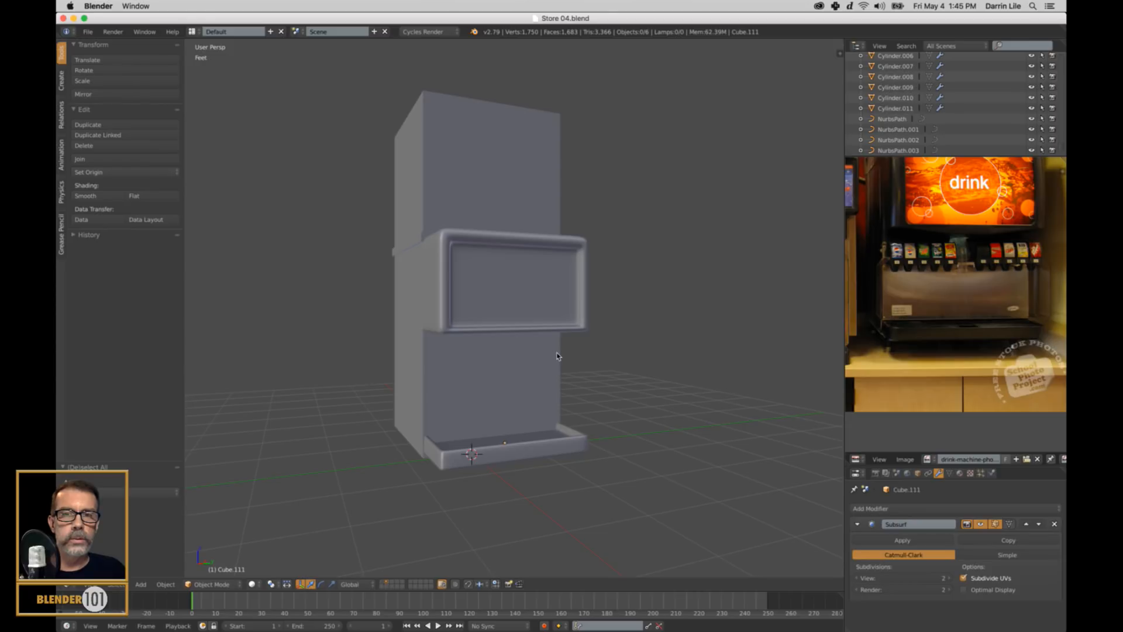
Step: Lower the display box 2.12 inches along Z on the cabinet front
right_click(448, 322)
left_click_drag(510, 246, 502, 259)
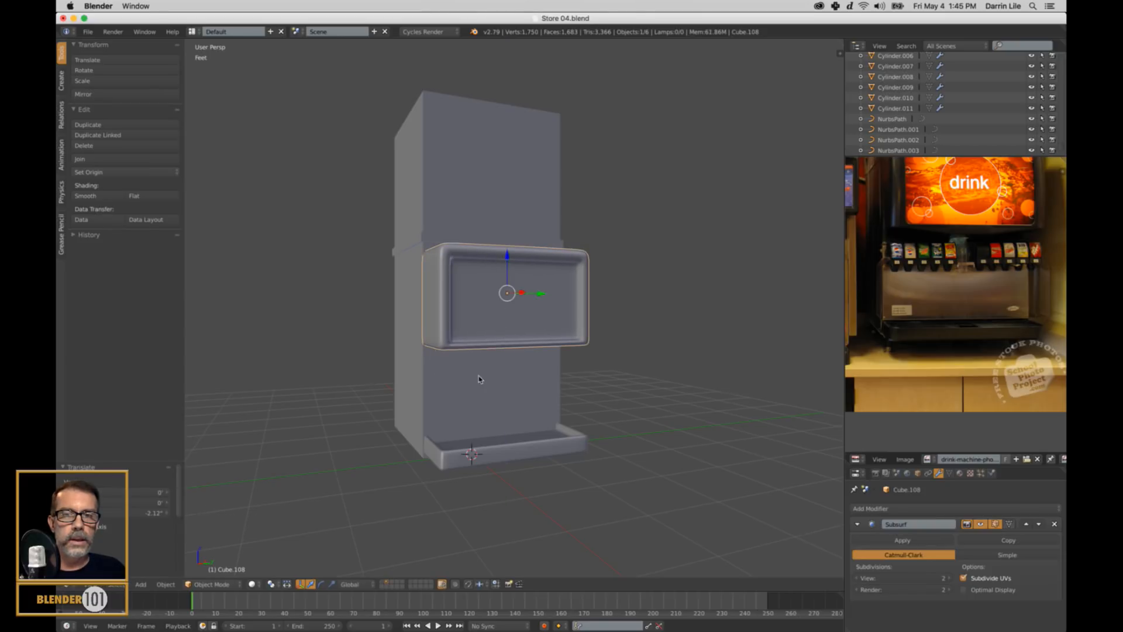
middle_click_drag(533, 392, 565, 378, "shift")
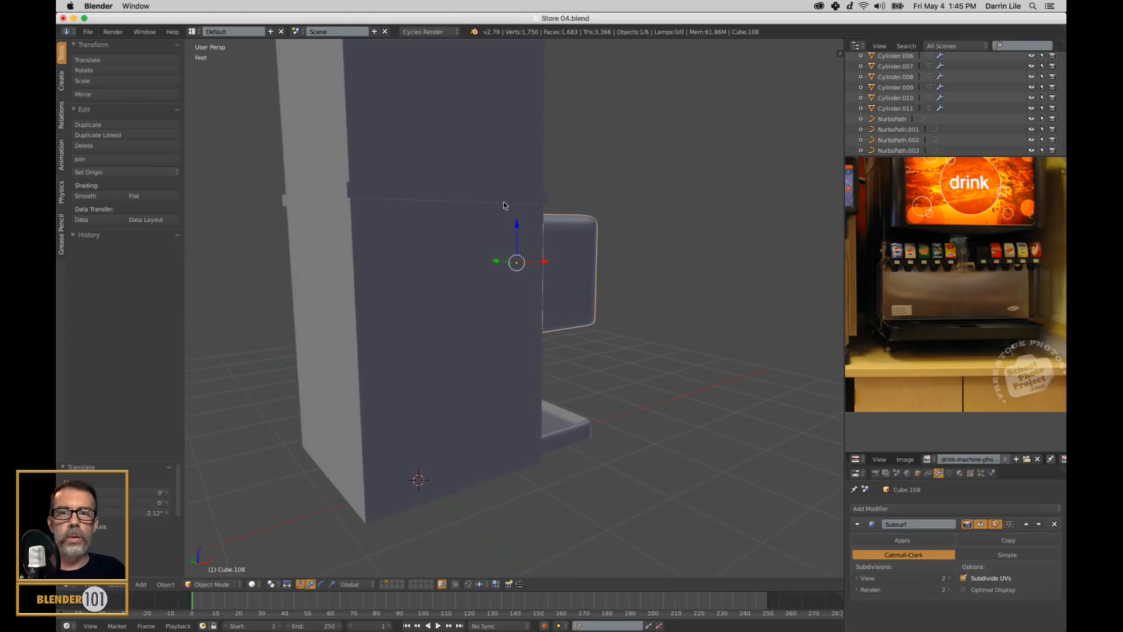
Step: Select the seam trim together with the upper cabinet, lower both 1.41 inches along Z, and deselect them
right_click(426, 195)
right_click(447, 139, "shift")
left_click(406, 90)
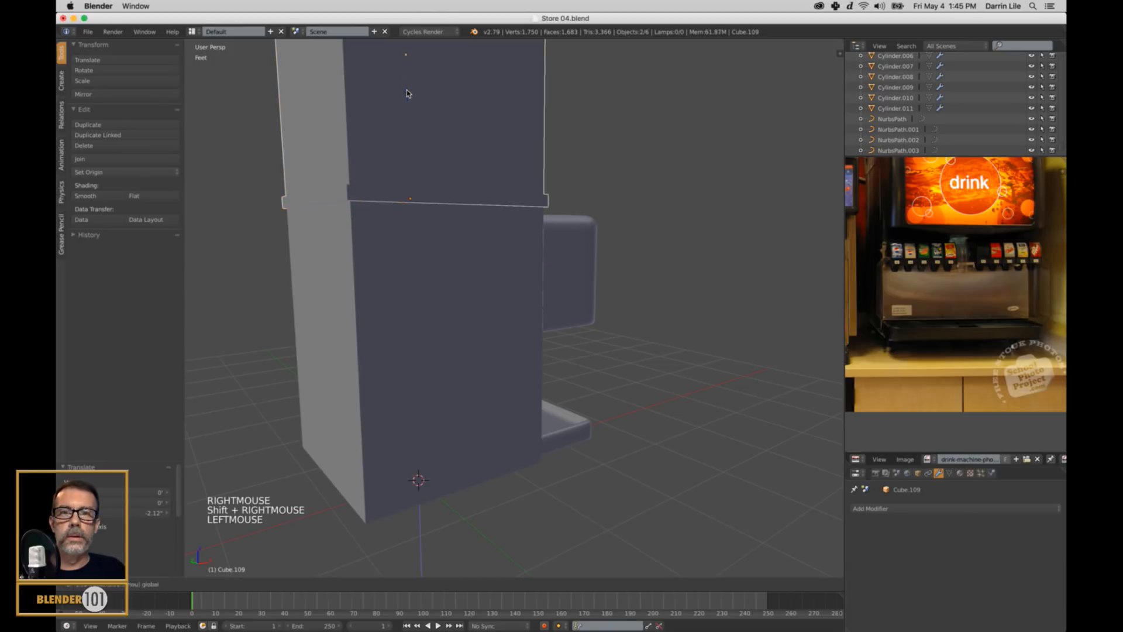
scroll(403, 97, "down", 2)
middle_click_drag(572, 208, 538, 206)
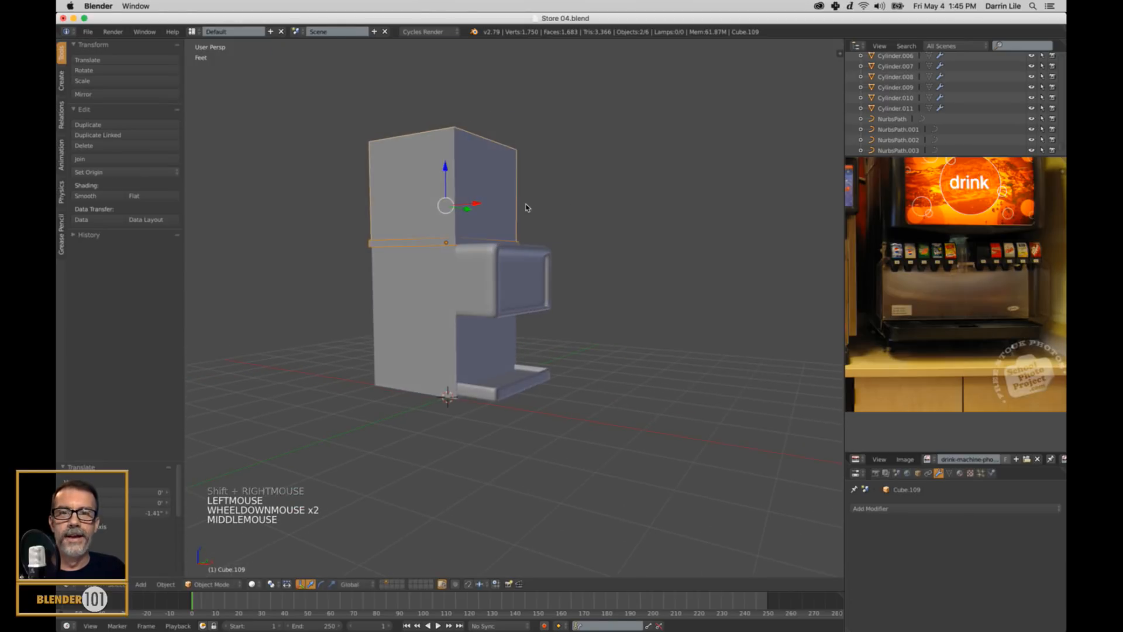
scroll(530, 213, "up", 2)
key("a")
Step: In object mode, scale the upper cabinet down very slightly, to about 0.99, and deselect it
key("Tab")
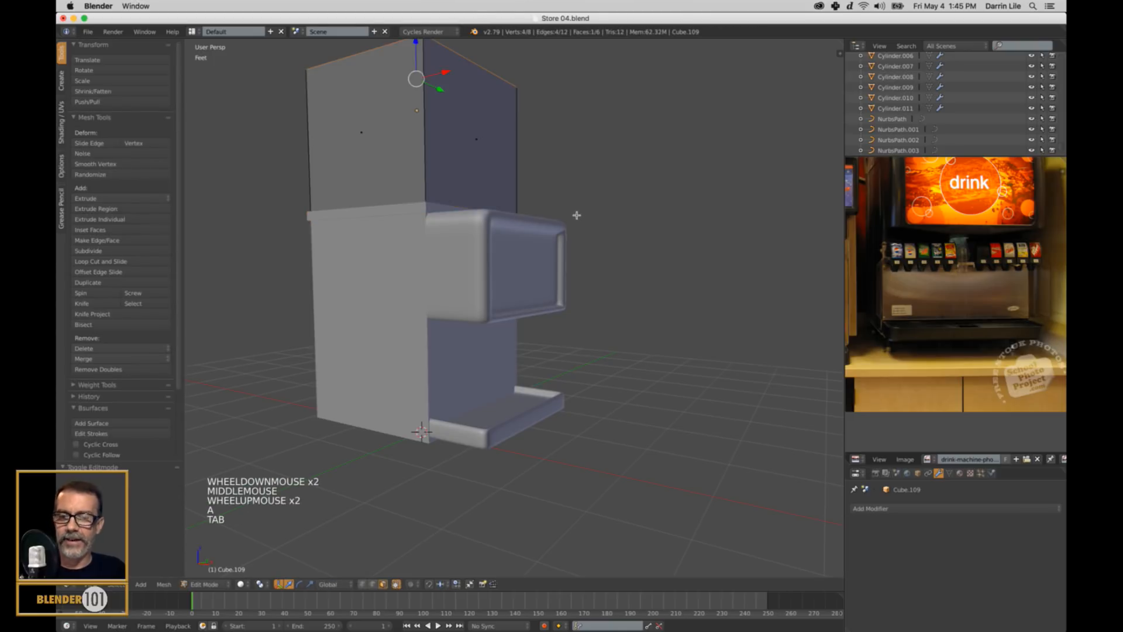
key("Tab")
right_click(475, 157)
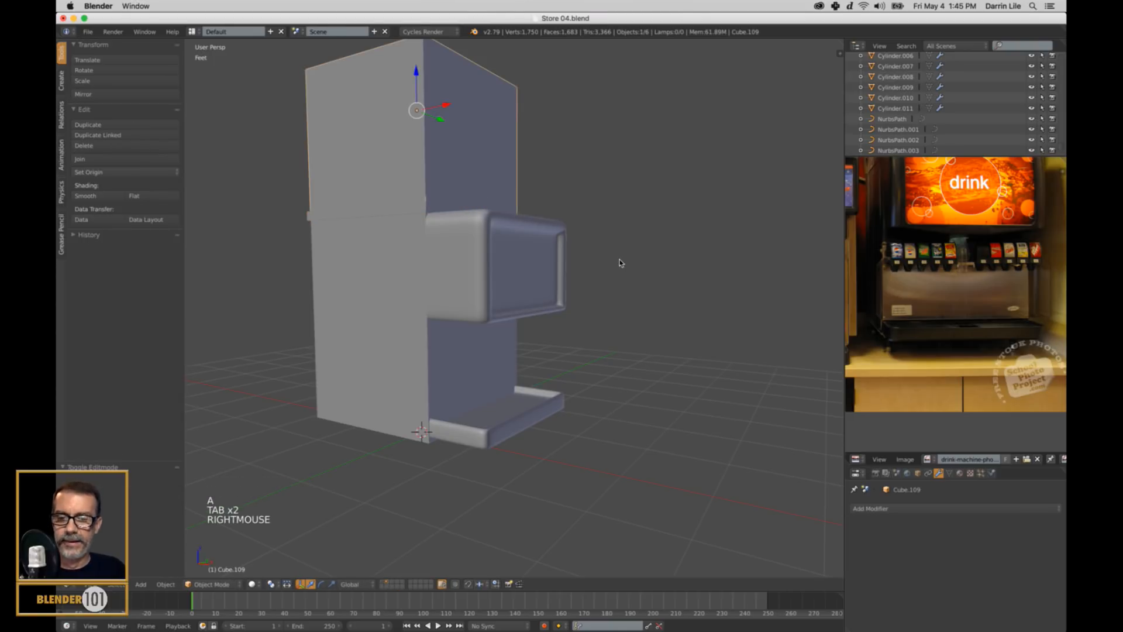
key("s")
key("s")
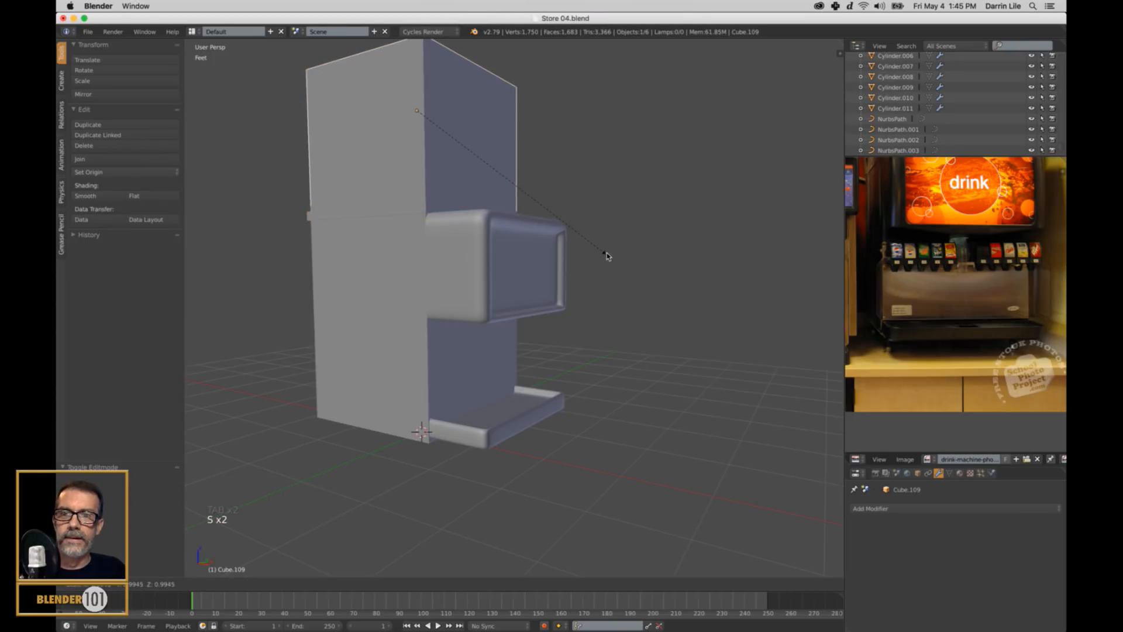
left_click(607, 256)
key("a")
key("a")
key("a")
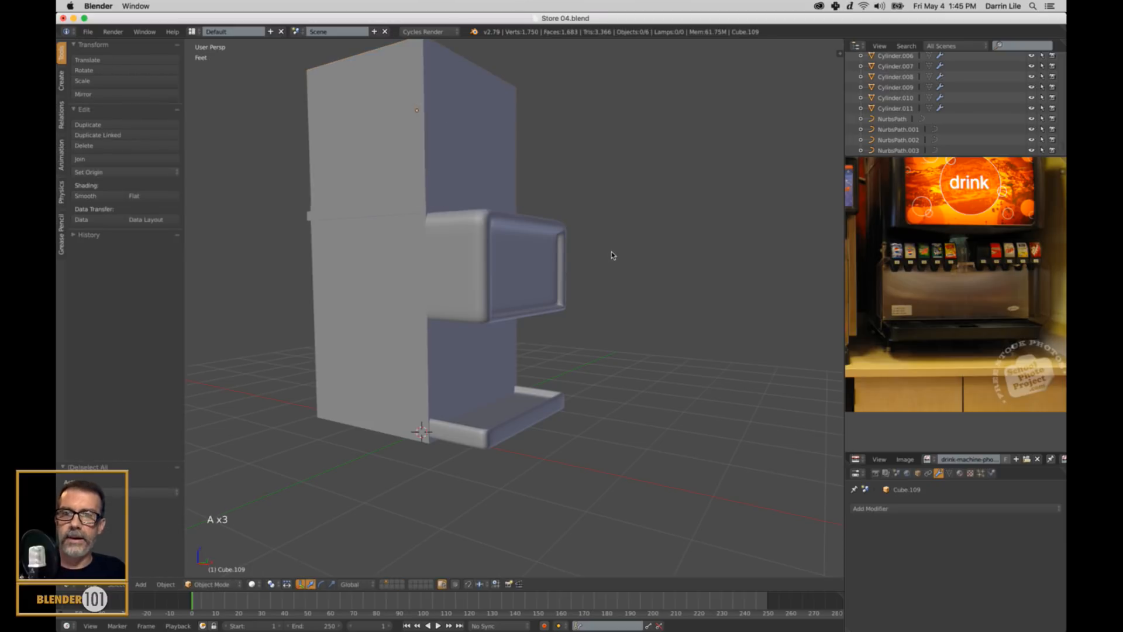
Step: Inspect the adjusted machine from the front and compare its overall proportions with the whole drink machine in the reference photo
scroll(611, 255, "down", 2)
middle_click_drag(612, 255, 631, 352)
scroll(589, 268, "up", 1)
scroll(591, 337, "up", 1)
scroll(581, 343, "up", 2)
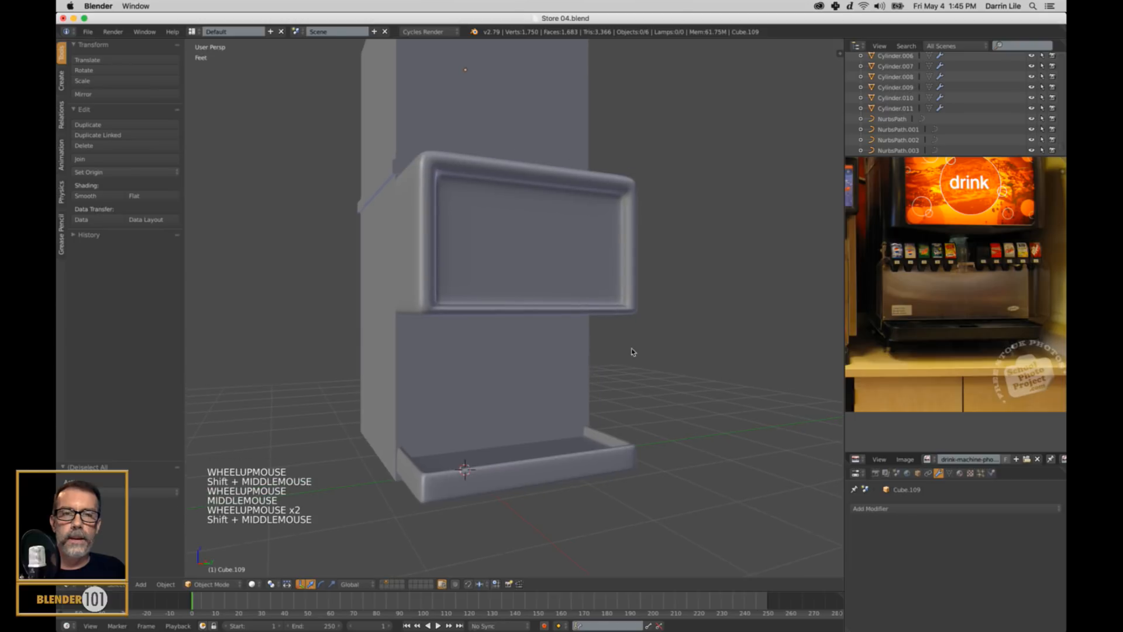
scroll(632, 352, "down", 2)
scroll(700, 306, "down", 2)
middle_click_drag(700, 306, 674, 309)
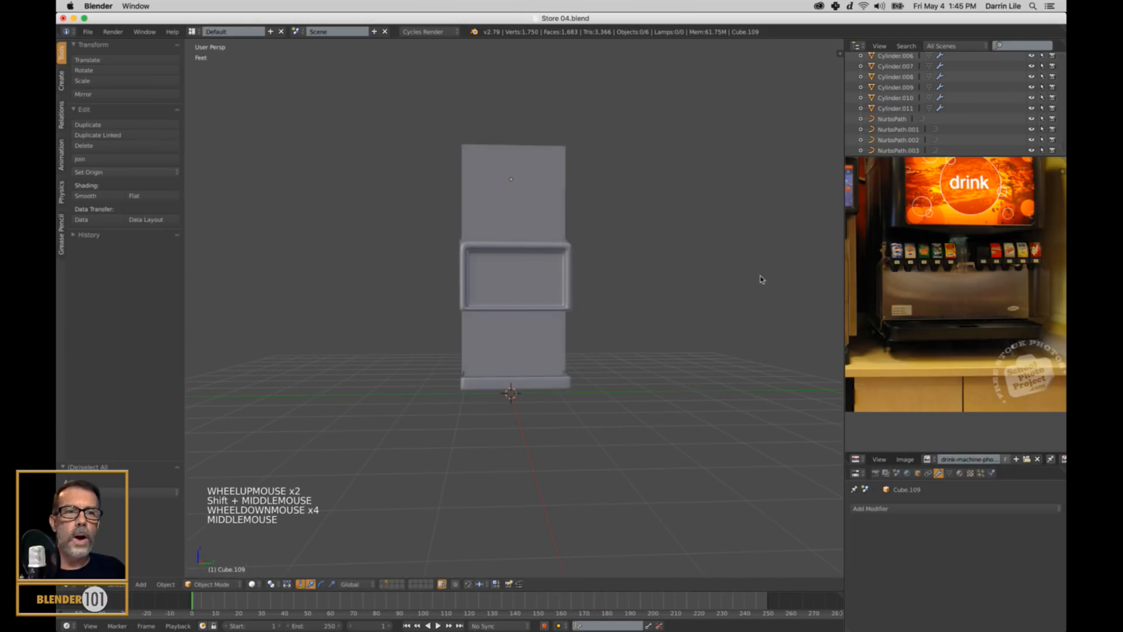
scroll(953, 280, "down", 1)
middle_click_drag(954, 281, 941, 292, "shift")
middle_click_drag(692, 321, 658, 334, "shift")
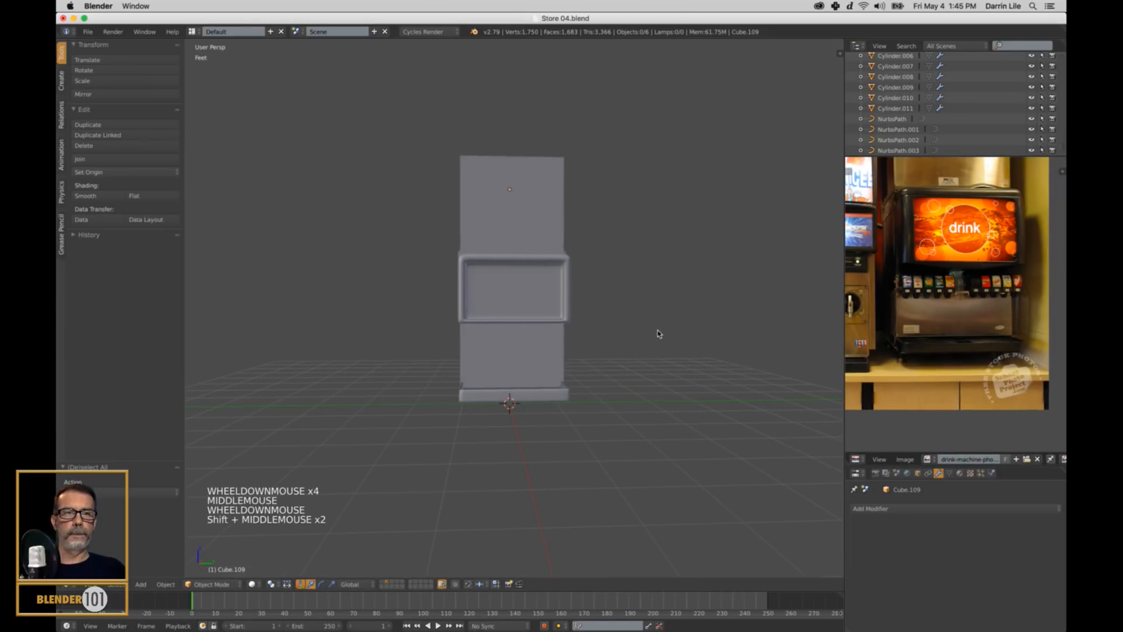
Step: Save the scene file with the lowered display box and upper cabinet
scroll(621, 378, "up", 2)
middle_click_drag(620, 379, 647, 393)
key("super+s")
key("super+s")
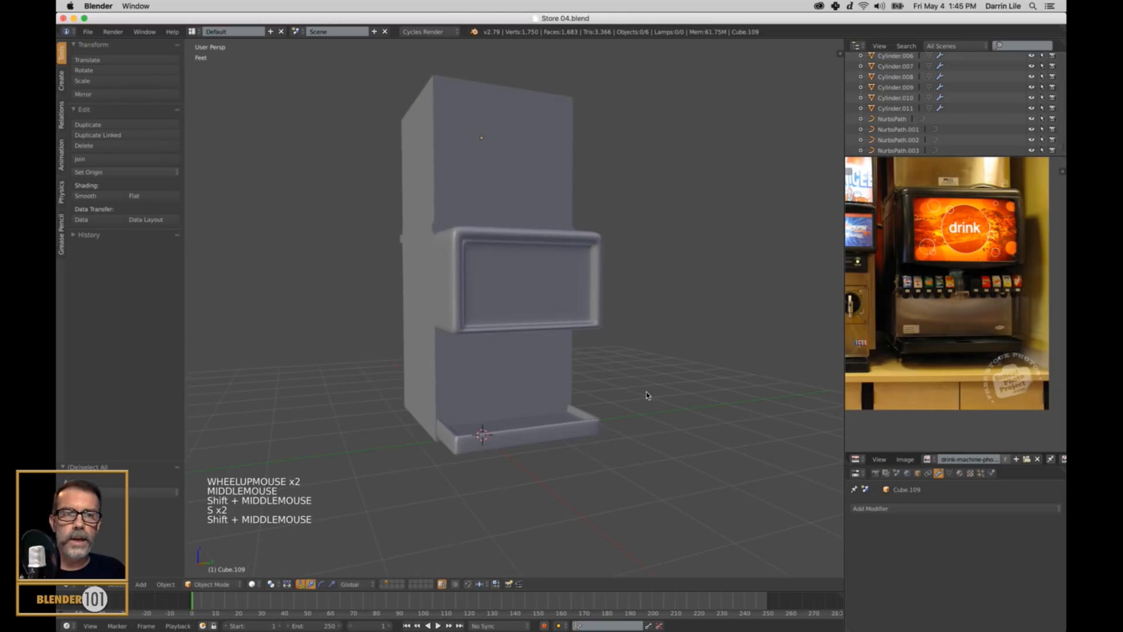
Step: Examine the drink dispensers in the reference photo up close, including their label fronts, push plates and nozzles
scroll(647, 394, "up", 1, "shift")
scroll(899, 311, "up", 3)
middle_click_drag(899, 310, 993, 289)
scroll(912, 304, "up", 4)
scroll(992, 289, "up", 1)
scroll(993, 289, "down", 2)
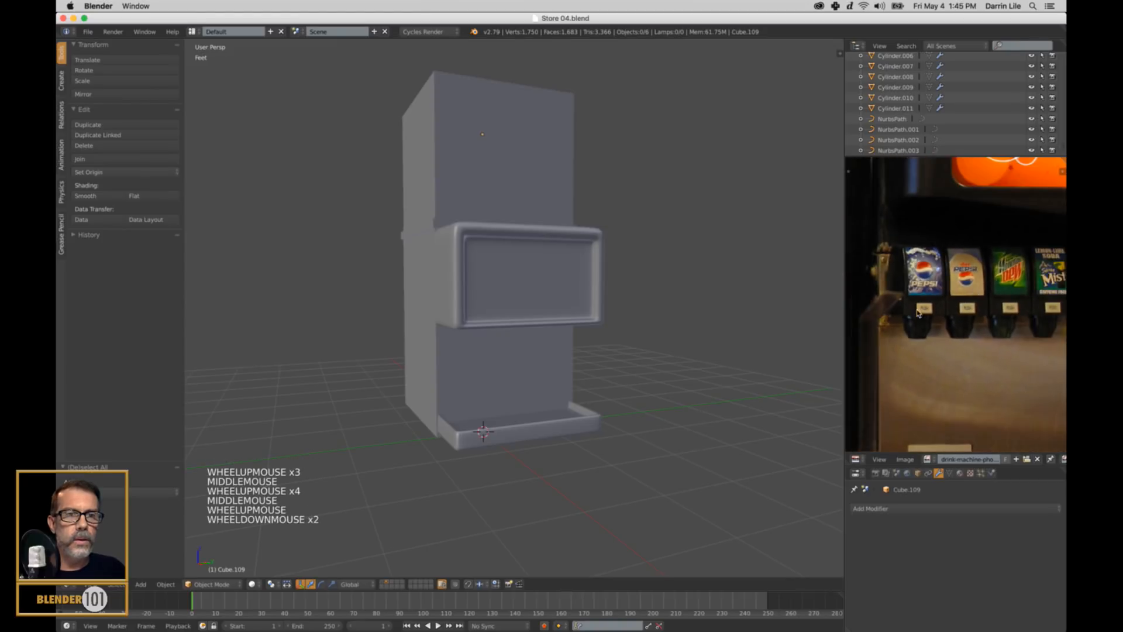
scroll(968, 331, "up", 3)
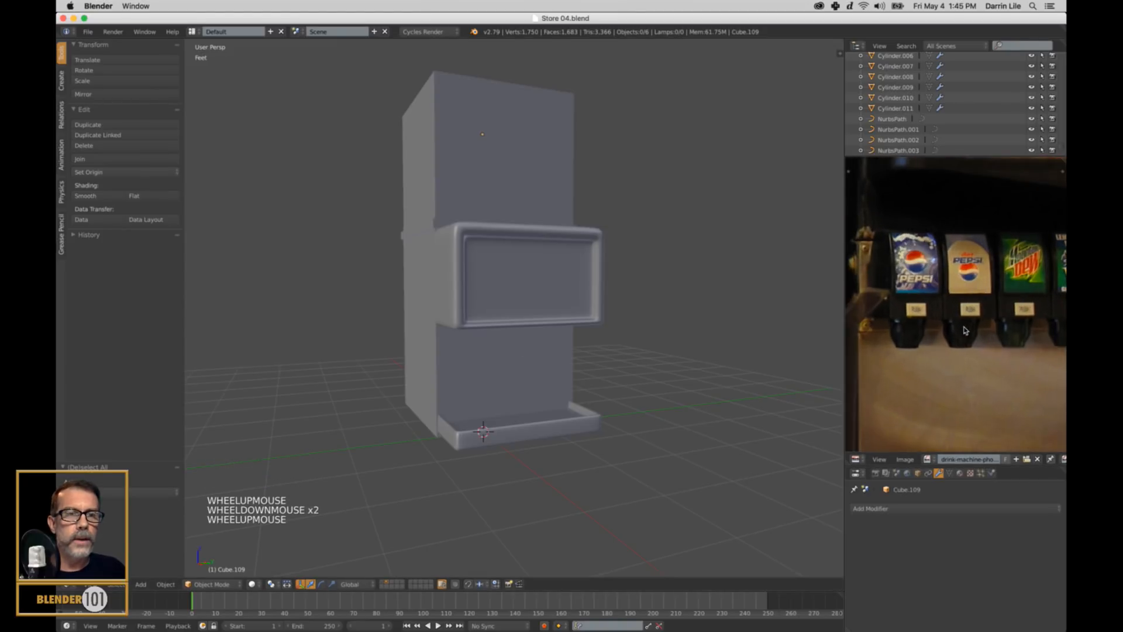
middle_click_drag(969, 331, 986, 363, "shift")
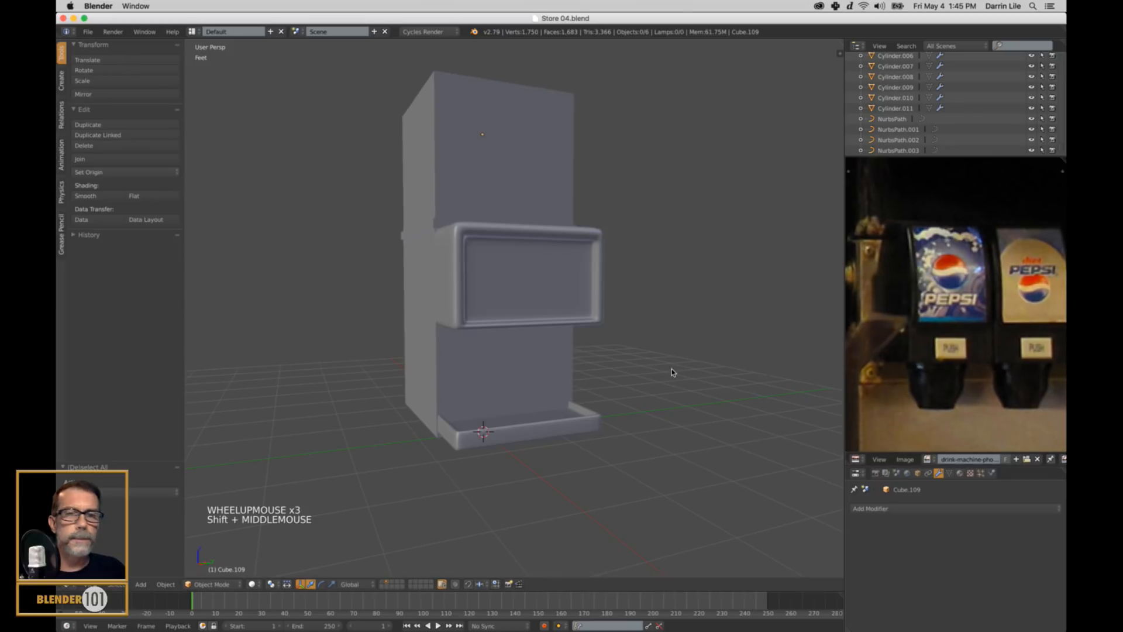
Step: Save the scene file again and switch the scene to the empty second layer
key("s")
key("s")
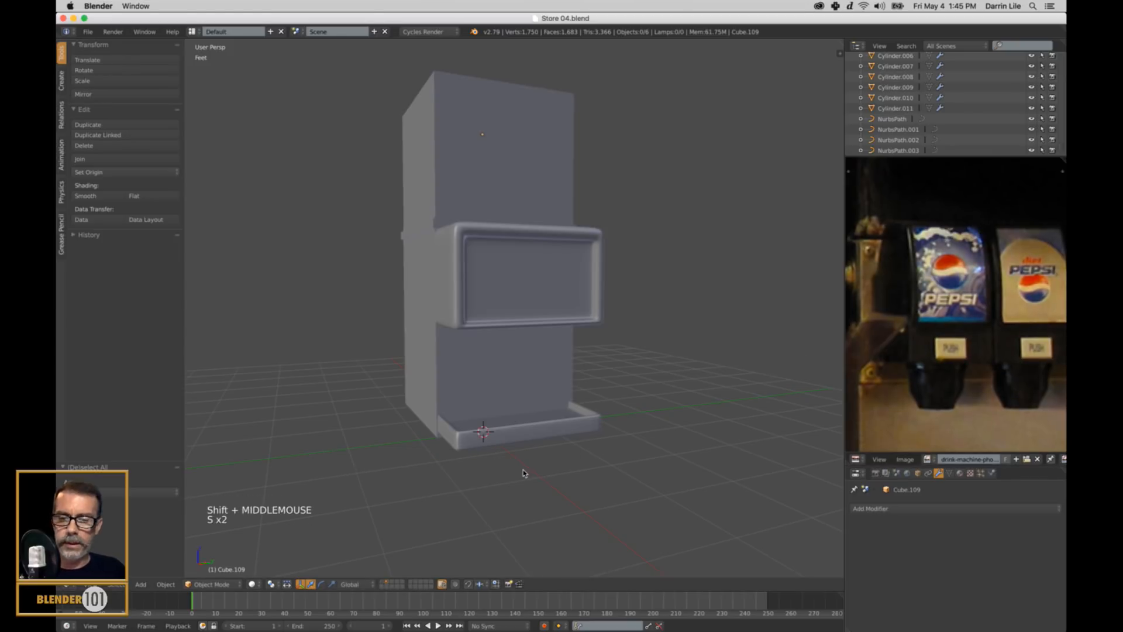
left_click(397, 586)
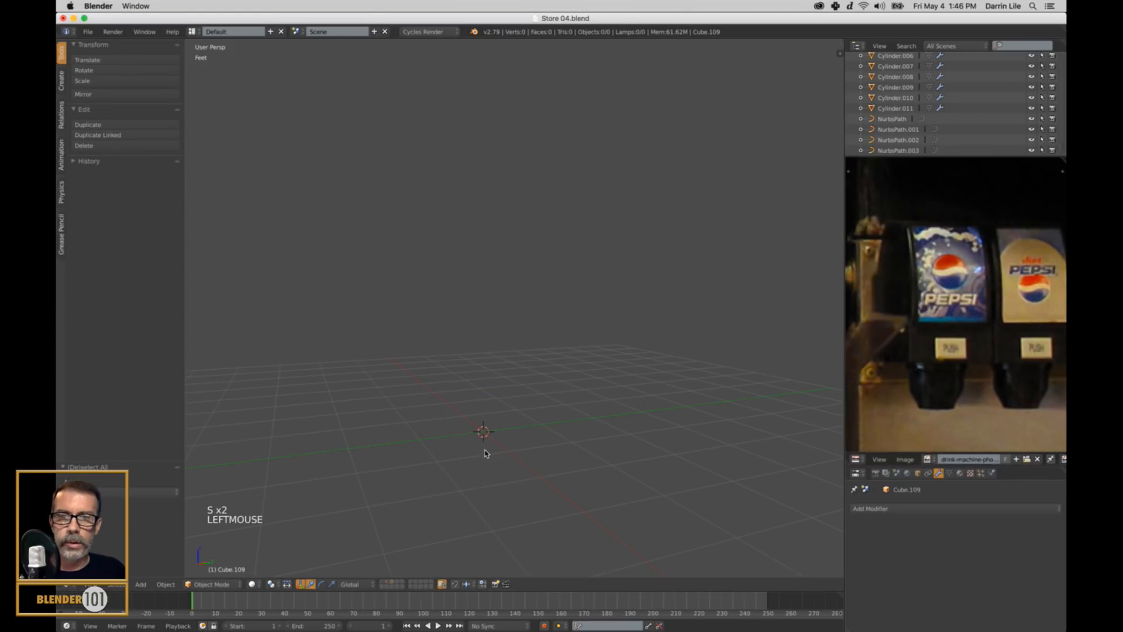
scroll(520, 447, "up", 3)
middle_click_drag(520, 447, 607, 358, "shift")
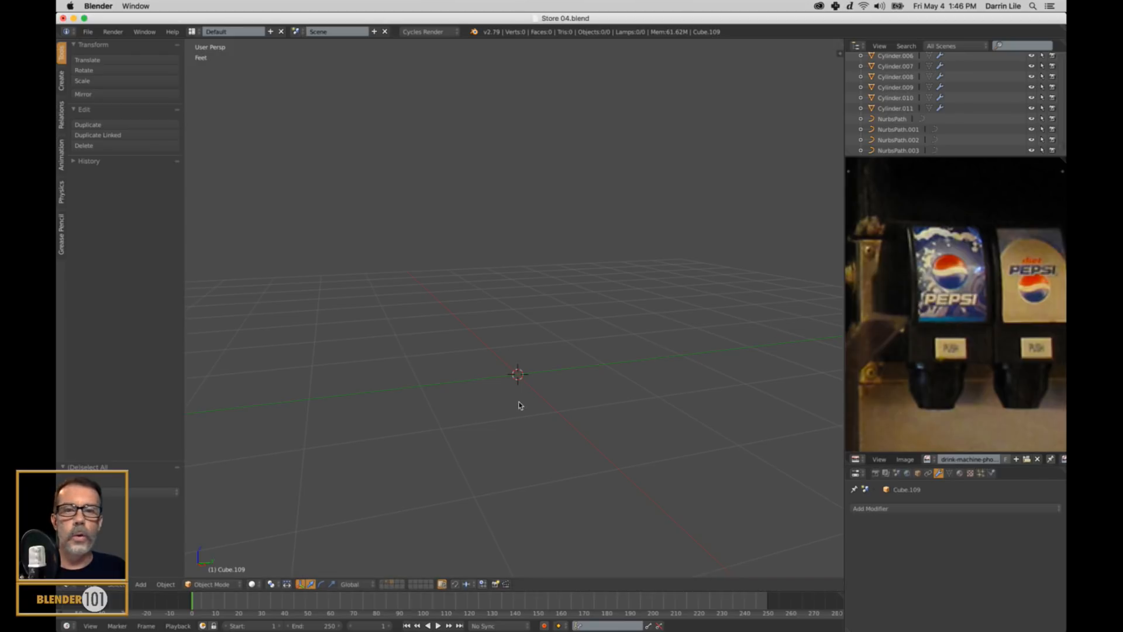
Step: Show the soda machine's layer together with the empty layer
left_click(385, 583, "shift")
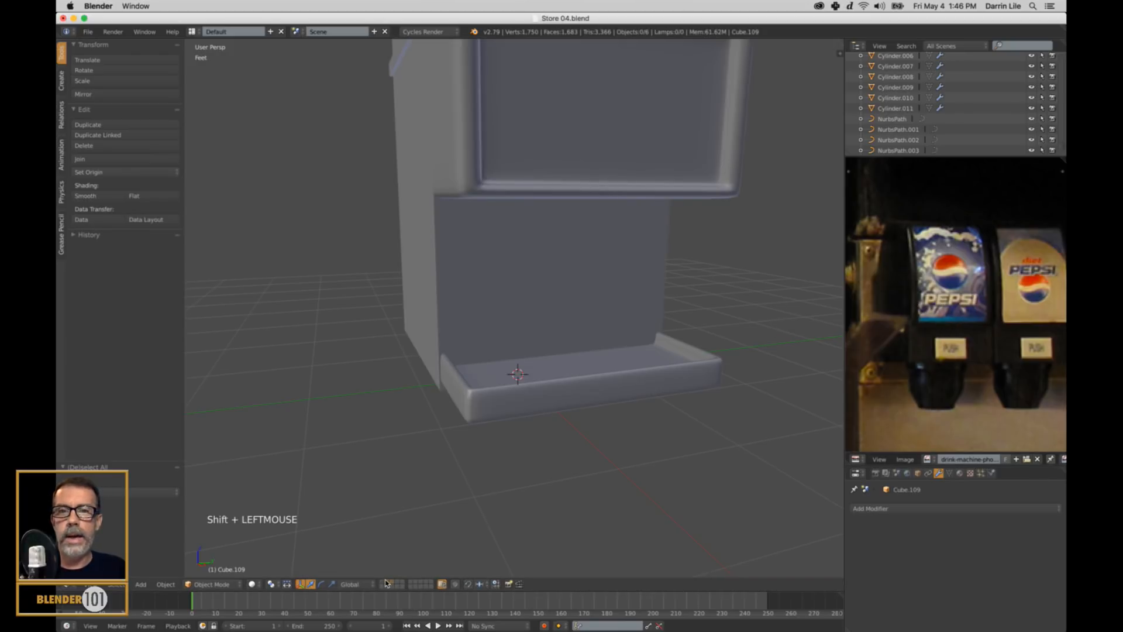
scroll(570, 286, "down", 3)
middle_click_drag(595, 258, 513, 358, "shift")
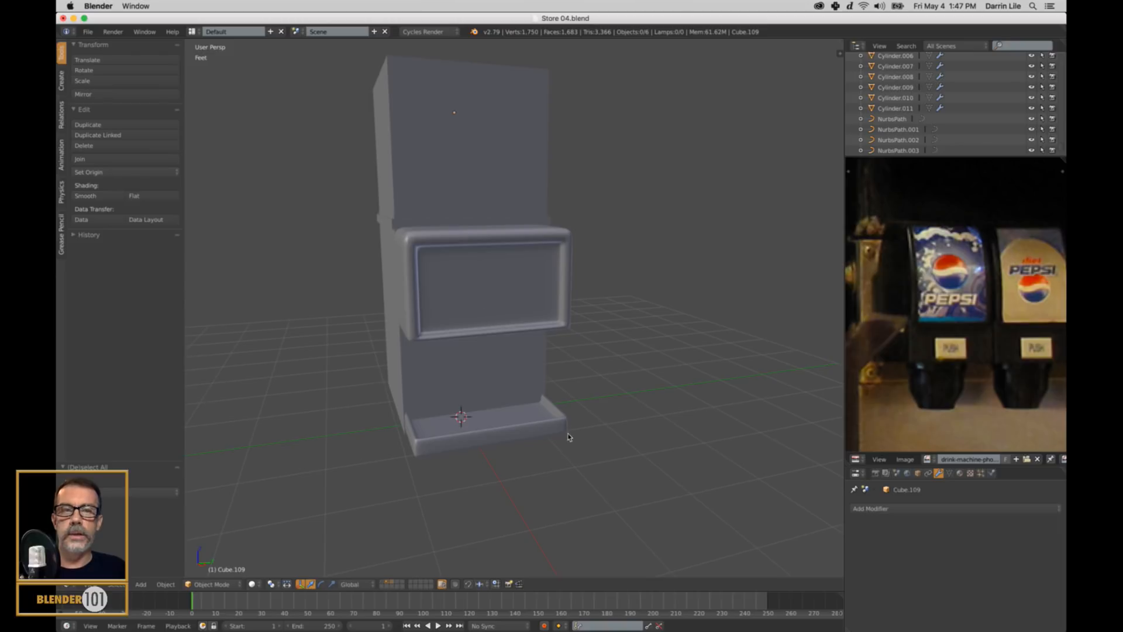
Step: Unhide the Soda machine sign object and lower it 2 inches along Z to fit the display box frame
key("KP_Decimal")
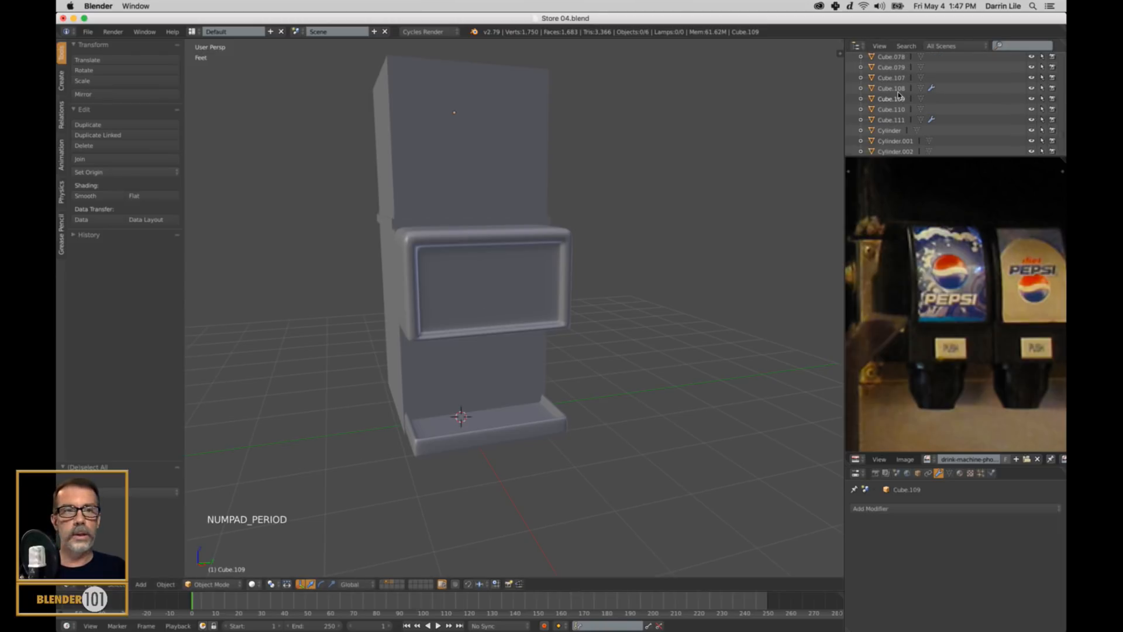
scroll(911, 121, "down", 1)
scroll(911, 121, "down", 20)
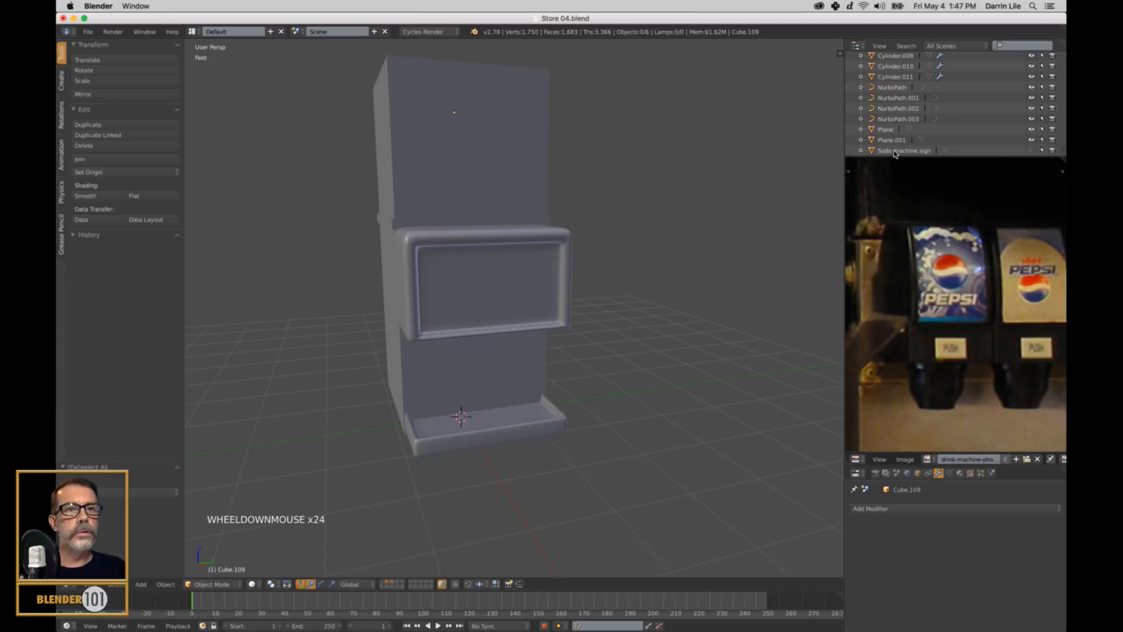
left_click(904, 150)
left_click(1031, 150)
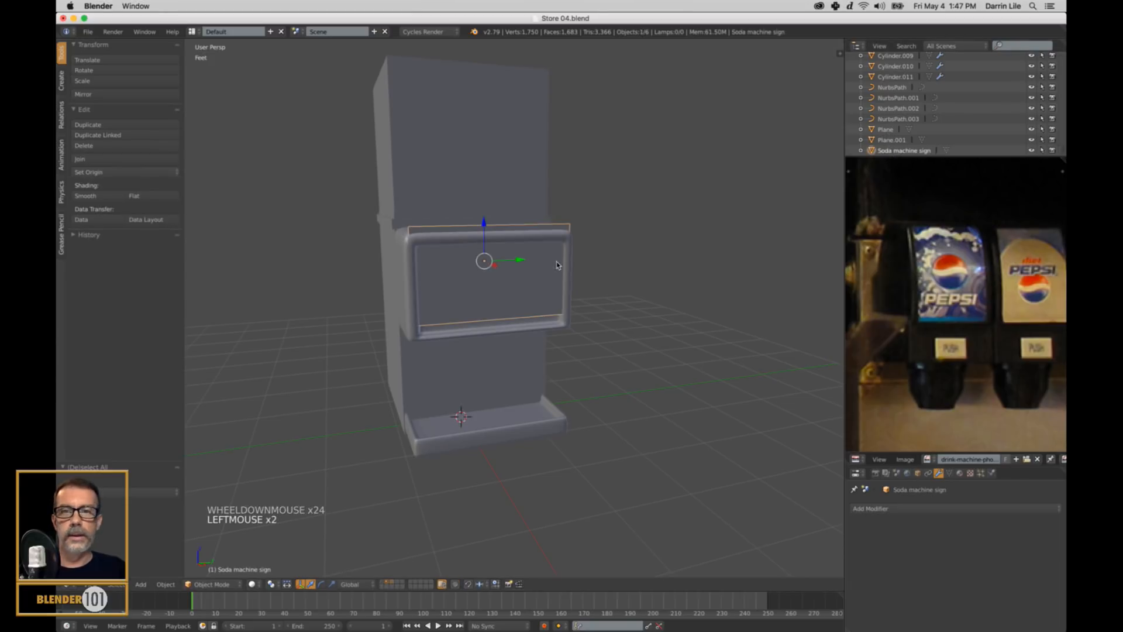
left_click_drag(486, 227, 479, 239)
Step: Compare the sign and display box with the reference photo, and study the shape of a single drink dispenser
scroll(946, 368, "down", 7)
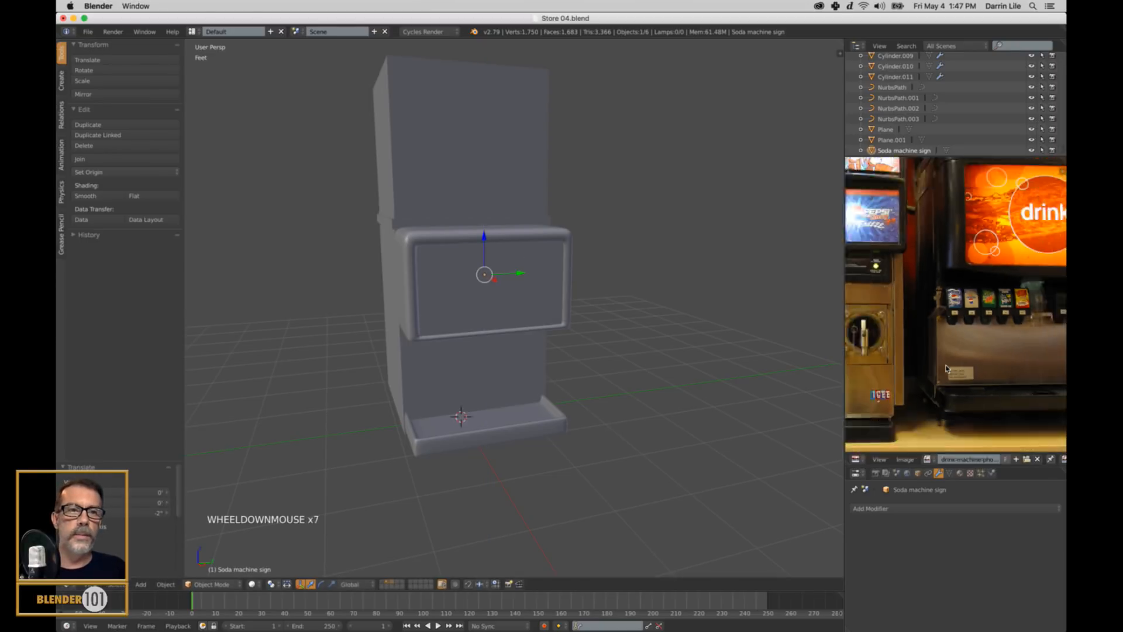
scroll(946, 368, "down", 2)
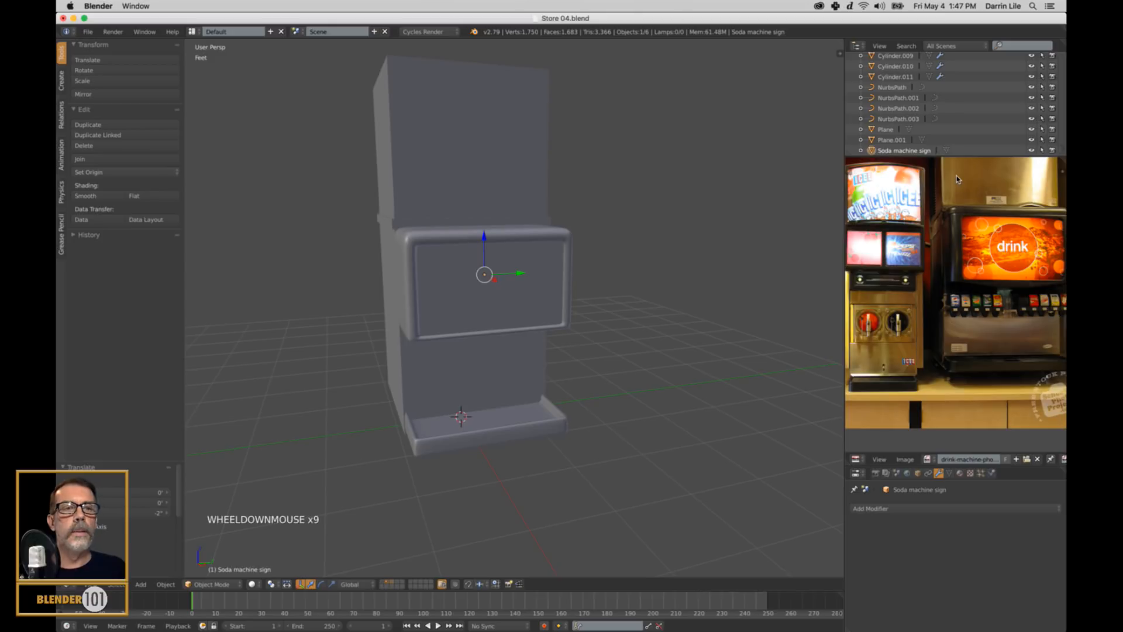
scroll(450, 367, "up", 4)
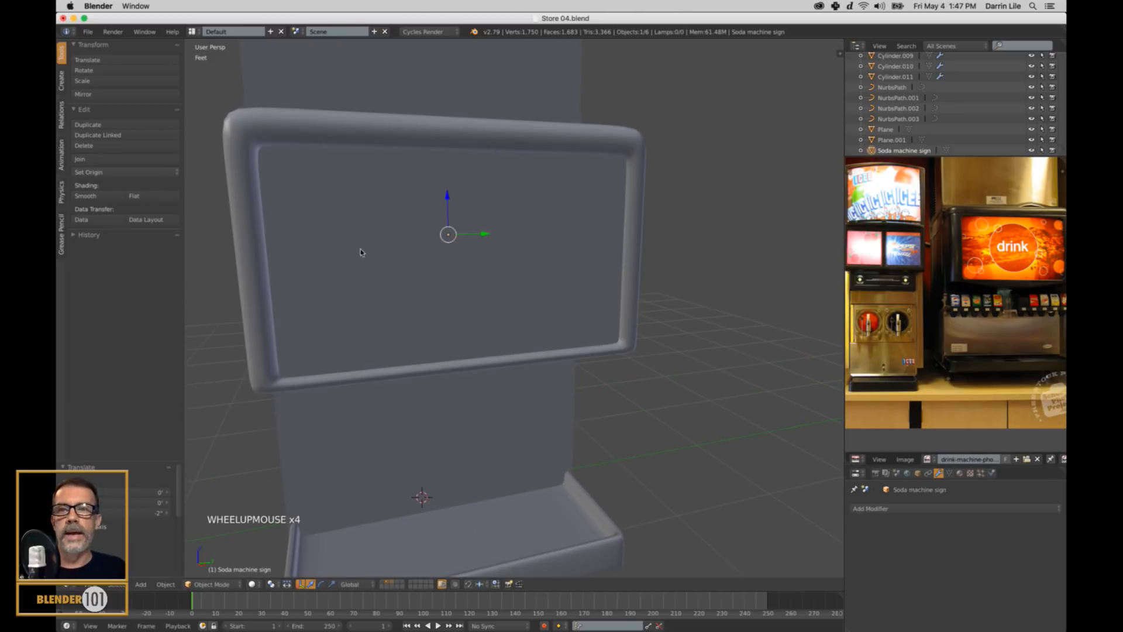
scroll(474, 274, "down", 2)
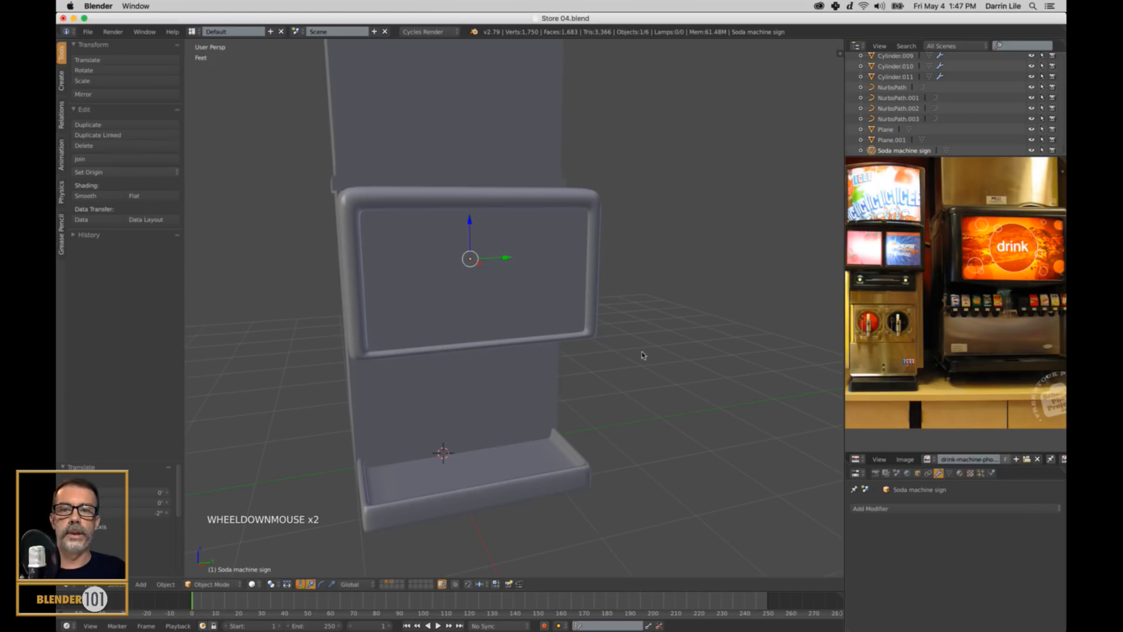
middle_click_drag(647, 393, 608, 371)
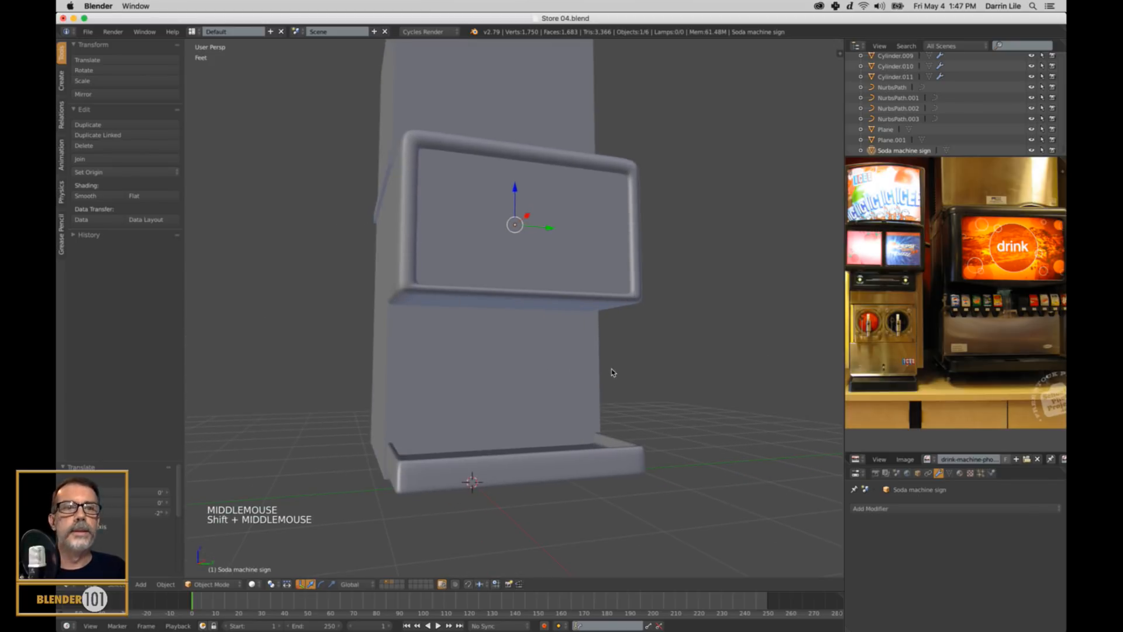
middle_click_drag(1009, 310, 871, 338)
scroll(986, 299, "up", 6)
scroll(1002, 321, "up", 2)
scroll(890, 337, "up", 2)
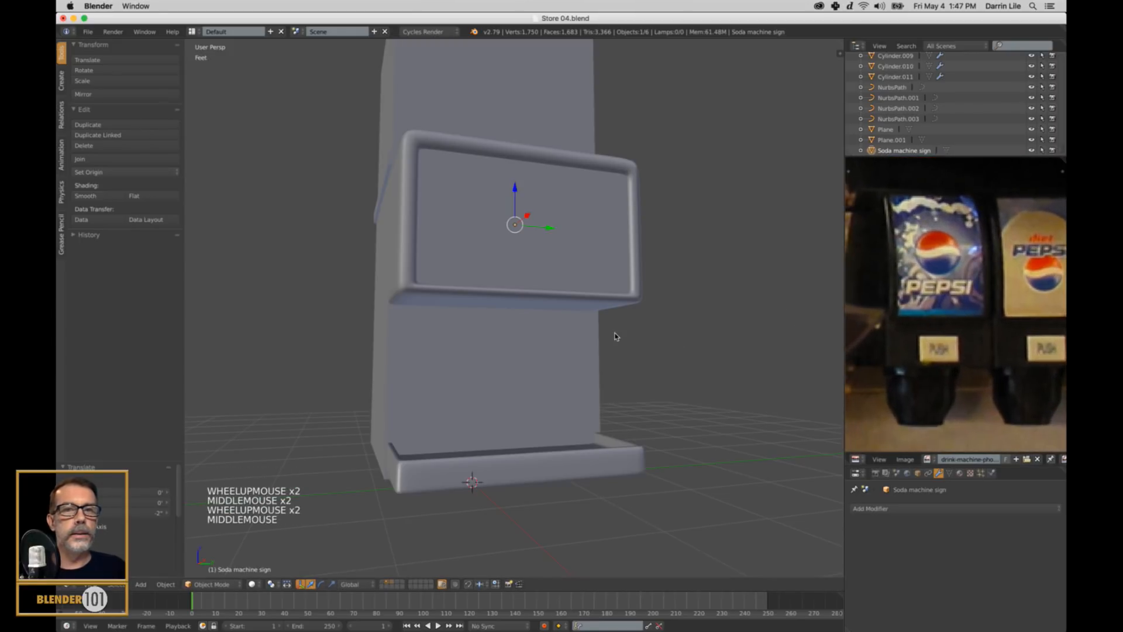
middle_click_drag(529, 361, 490, 511)
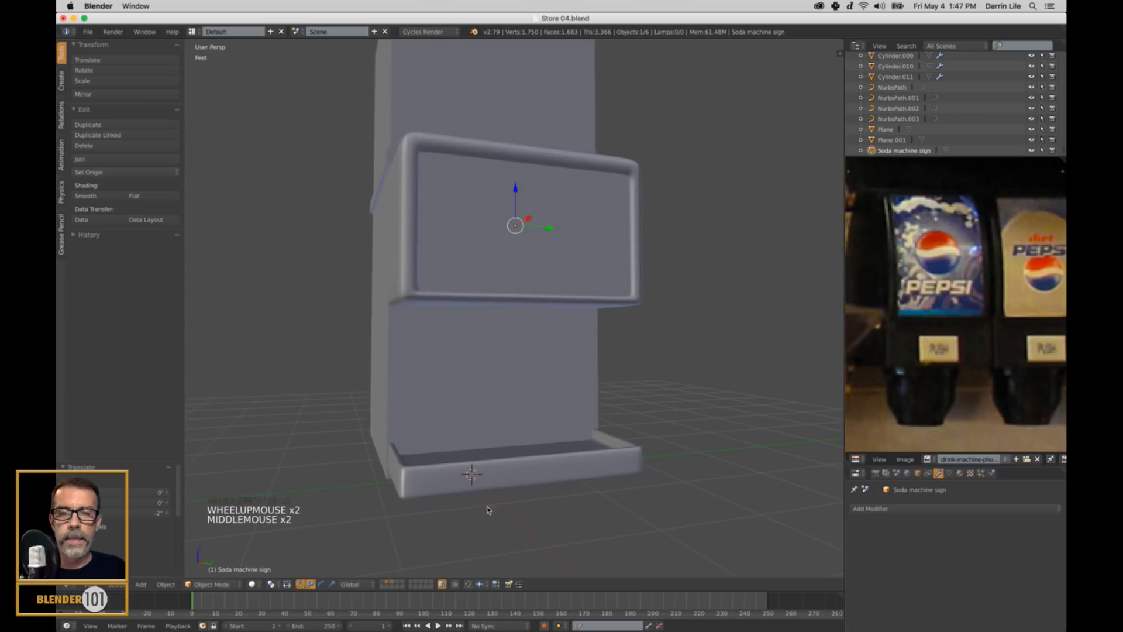
Step: Show only the empty second layer and add a cube there as the base for a dispenser
left_click(395, 581)
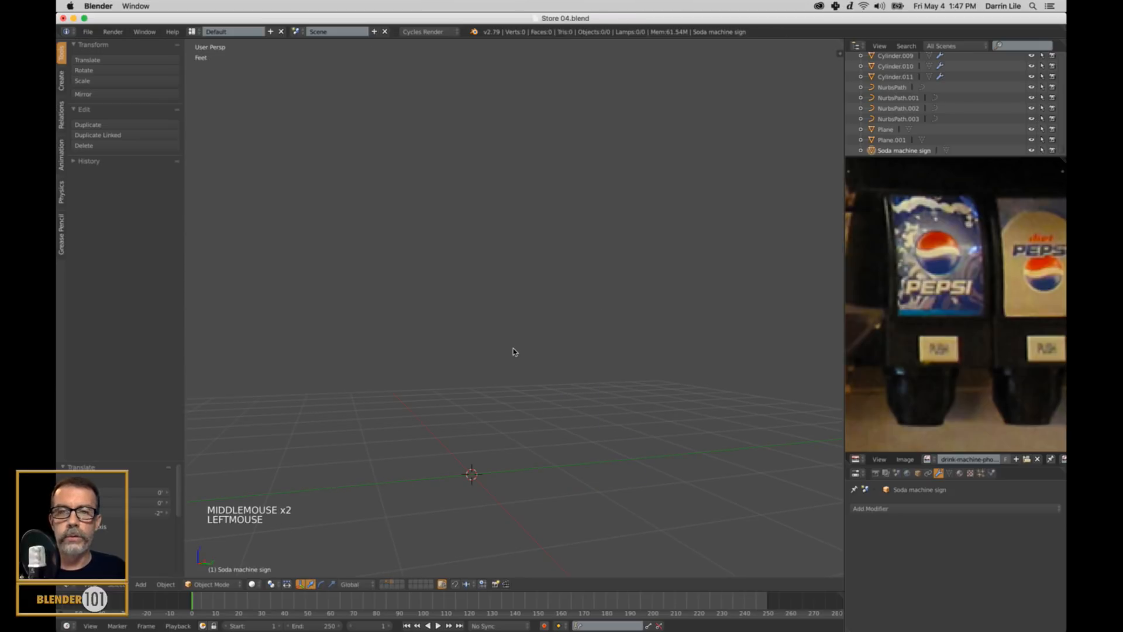
middle_click_drag(539, 359, 557, 284, "shift")
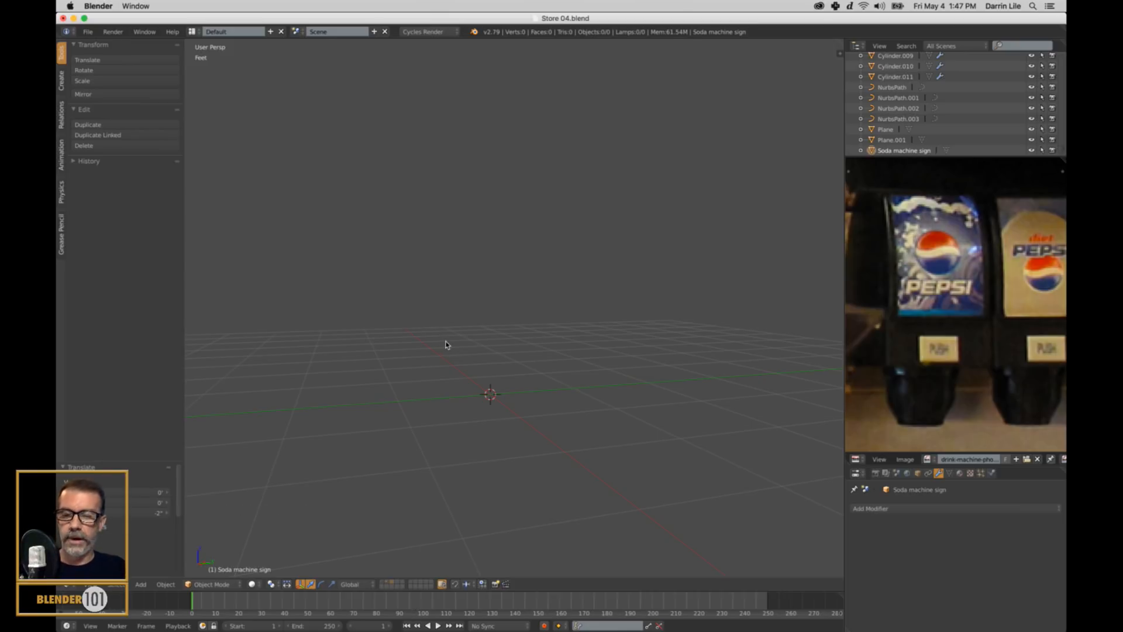
key("shift+a")
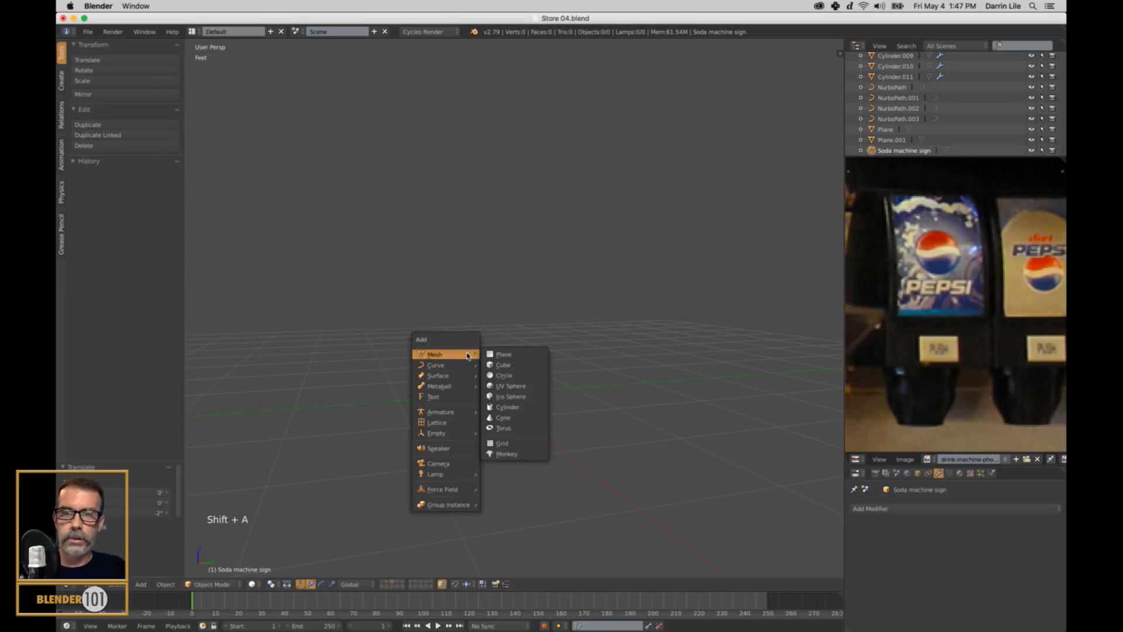
left_click(490, 364)
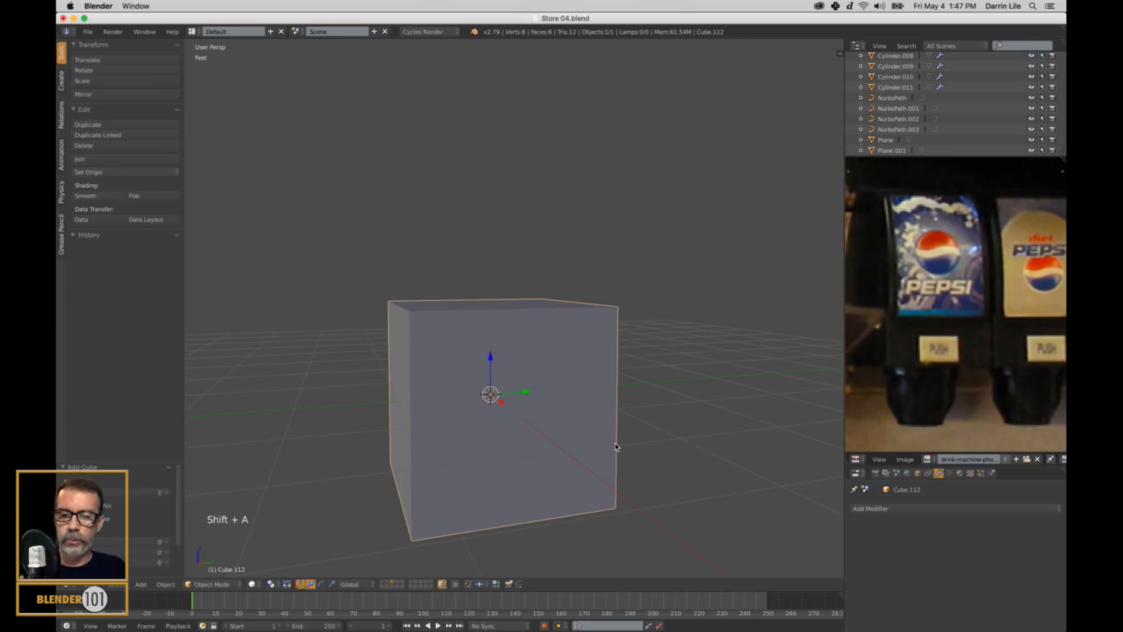
Step: Scale the new cube down to roughly half its size and raise it 1.24 feet along Z
key("s")
left_click(554, 403)
left_click_drag(491, 362, 499, 245)
middle_click_drag(500, 246, 525, 286, "shift")
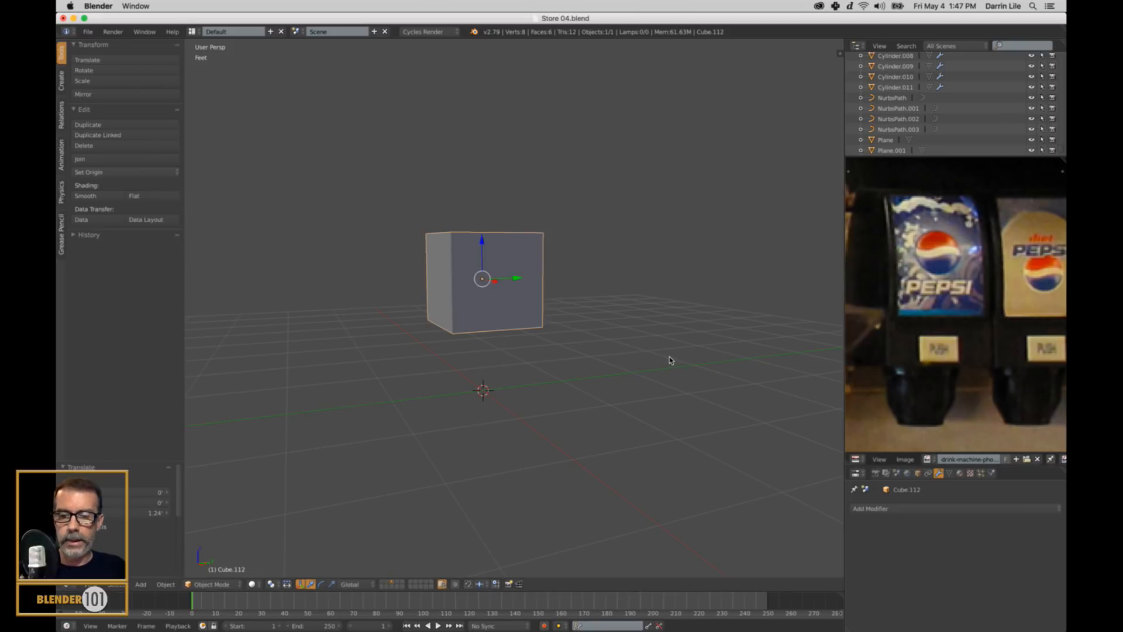
Step: Stretch the cube along Z by a factor of about 1.528 to form a tall dispenser block
key("s")
key("z")
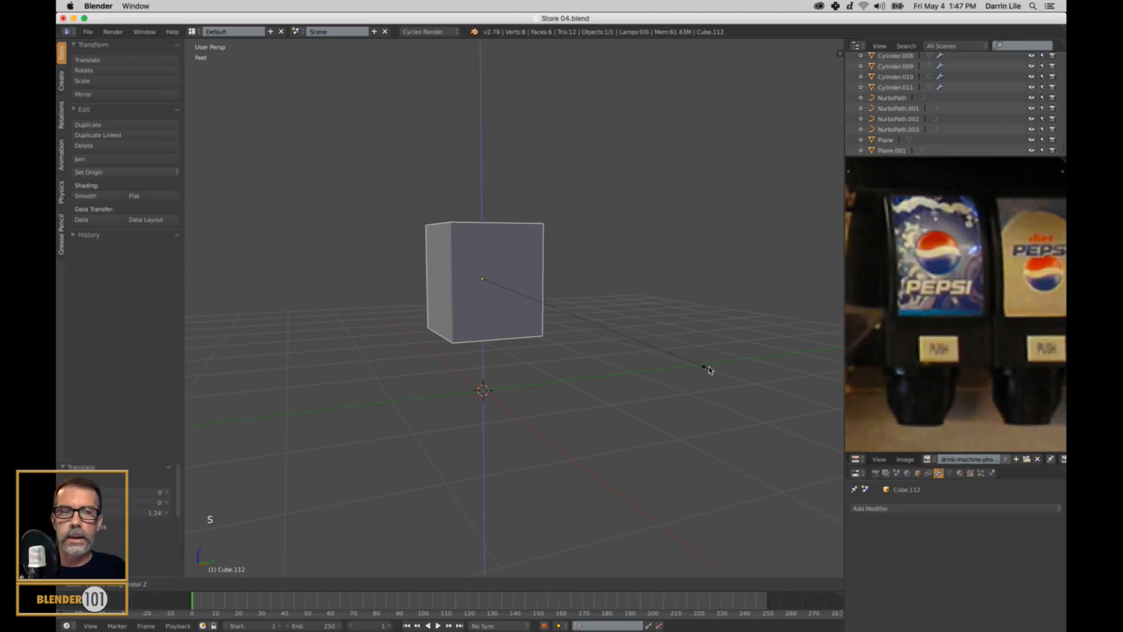
left_click(765, 394)
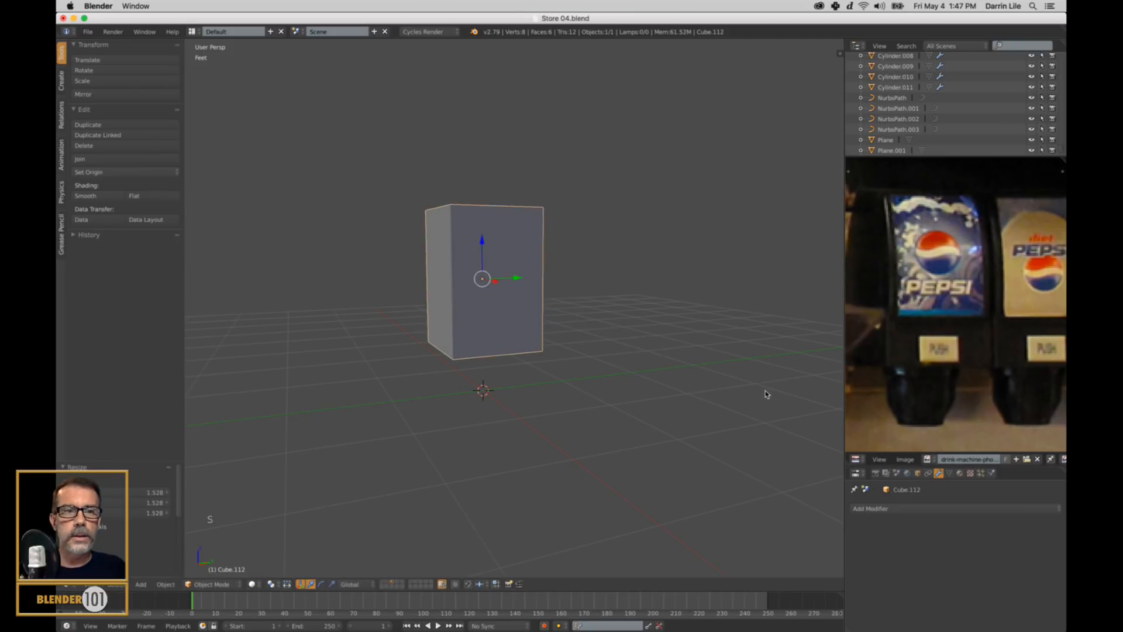
middle_click_drag(765, 394, 683, 329)
scroll(652, 333, "up", 1, "shift")
middle_click_drag(531, 315, 632, 332, "shift")
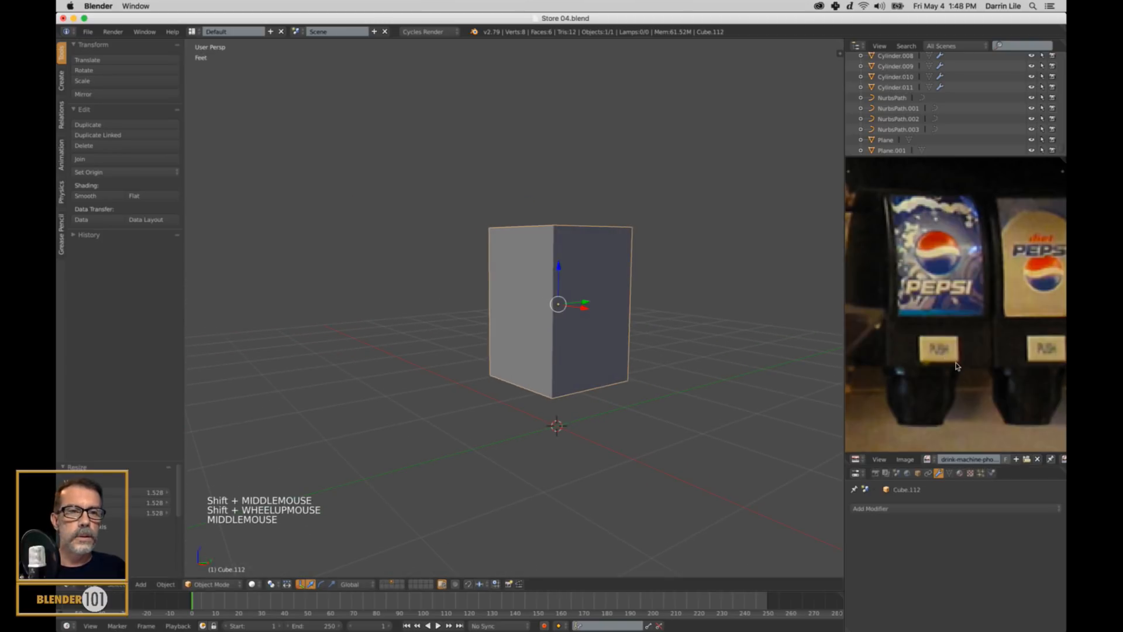
middle_click_drag(931, 351, 957, 362, "shift")
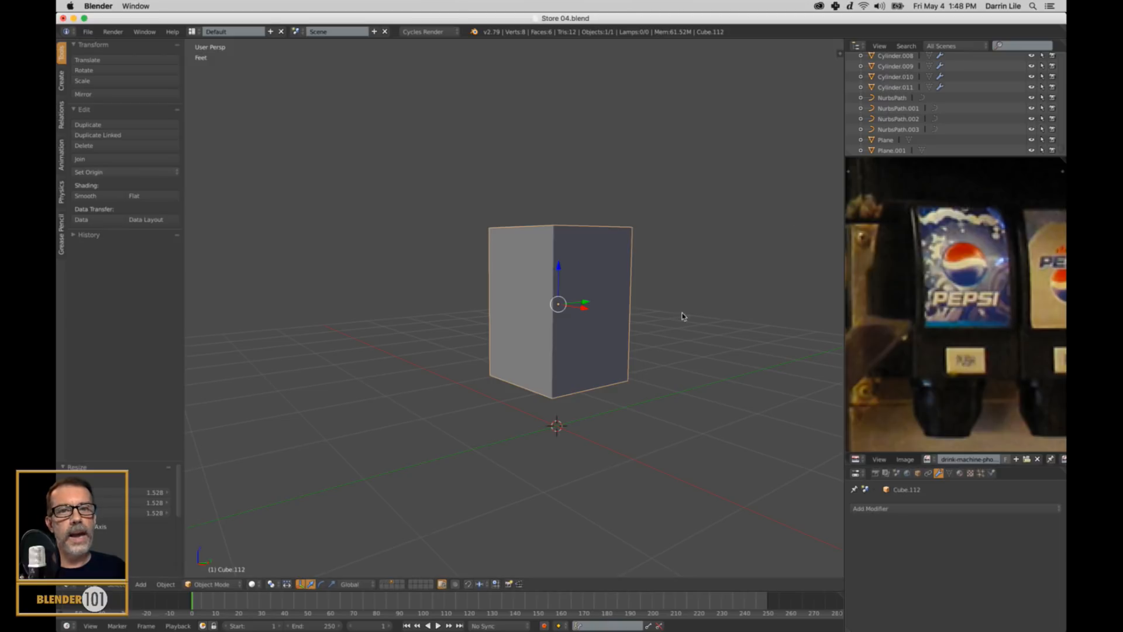
middle_click_drag(682, 313, 708, 320)
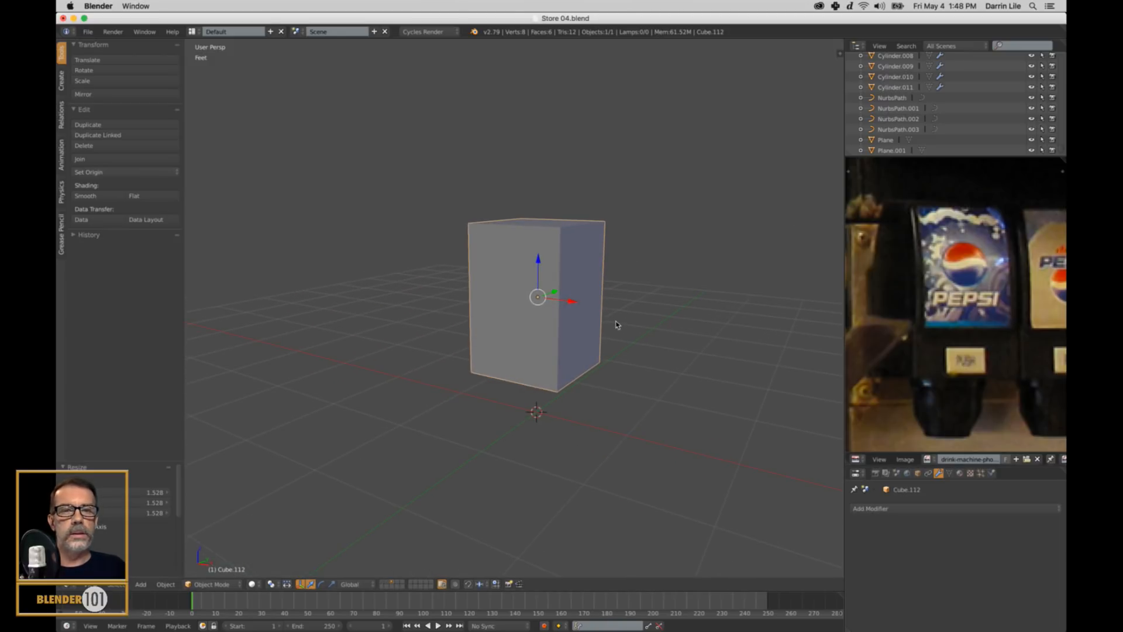
scroll(614, 323, "up", 2)
scroll(612, 325, "down", 2)
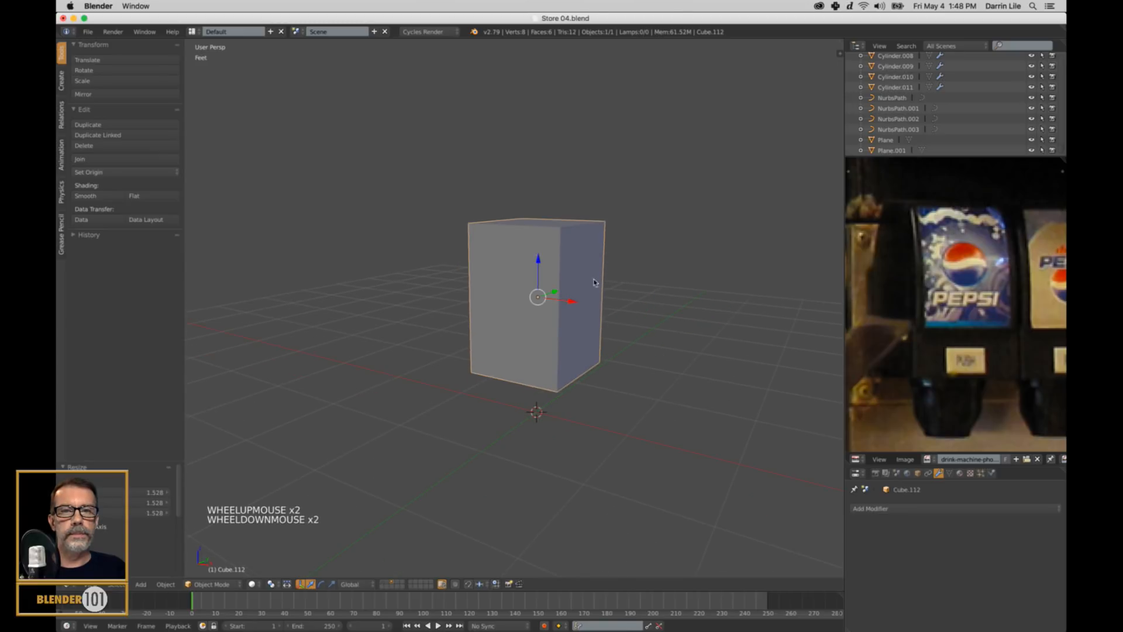
mouse_move(570, 309)
middle_mouse_down()
mouse_move(556, 298)
mouse_move(567, 281)
mouse_move(573, 309)
middle_mouse_up()
key("Tab")
key("ctrl+Tab")
left_click(555, 294)
right_click(576, 248)
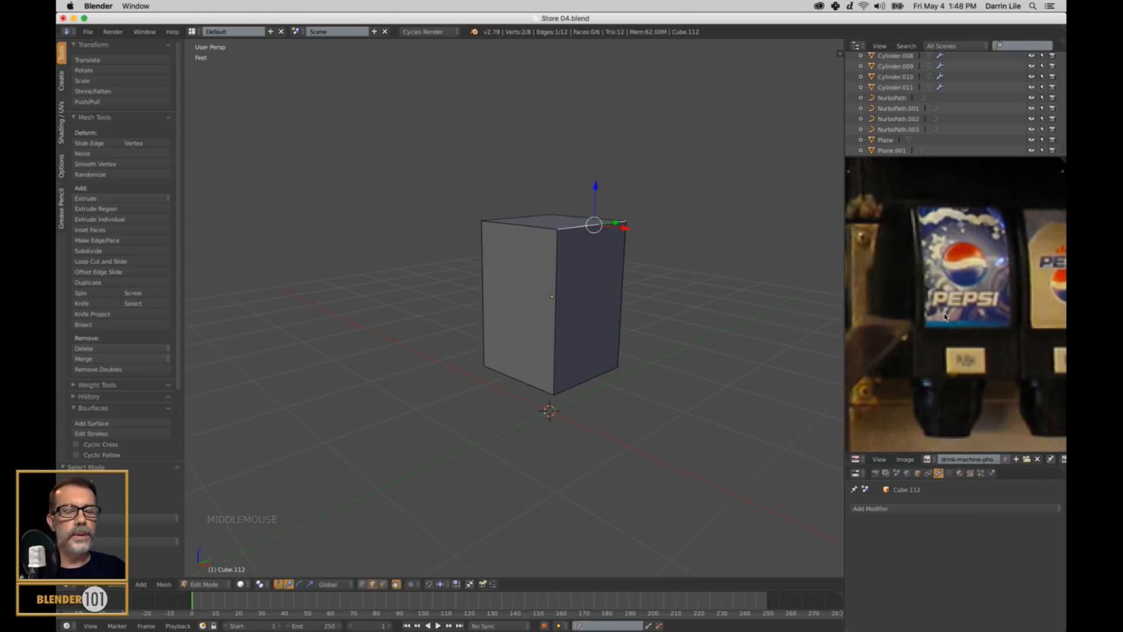
middle_click_drag(747, 372, 702, 387)
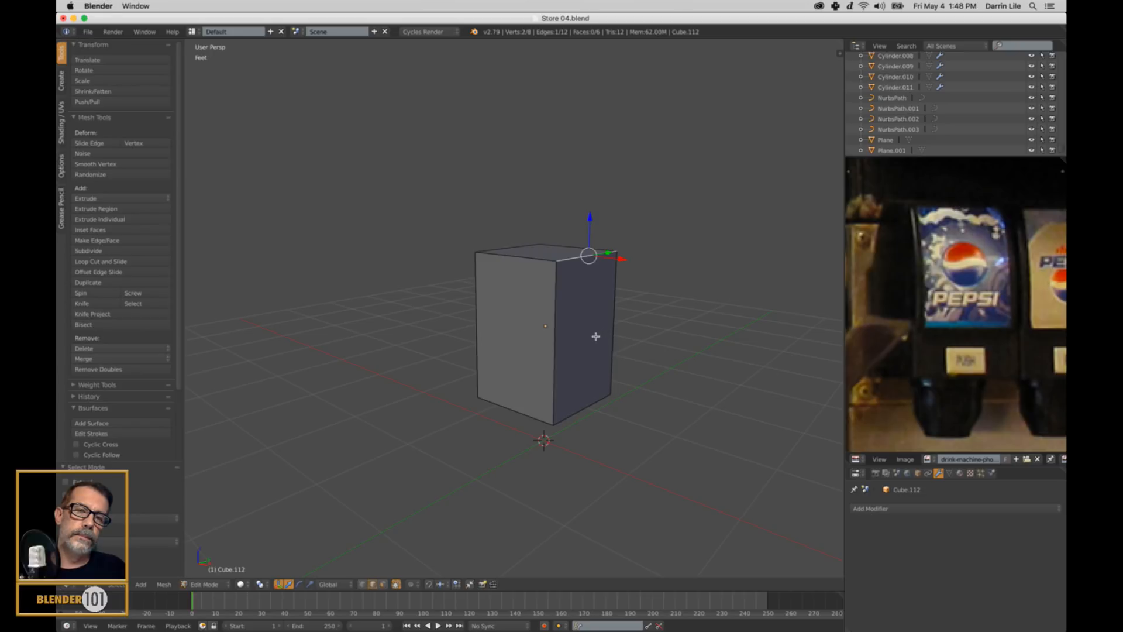
middle_click_drag(592, 339, 612, 273)
key("a")
key("Tab")
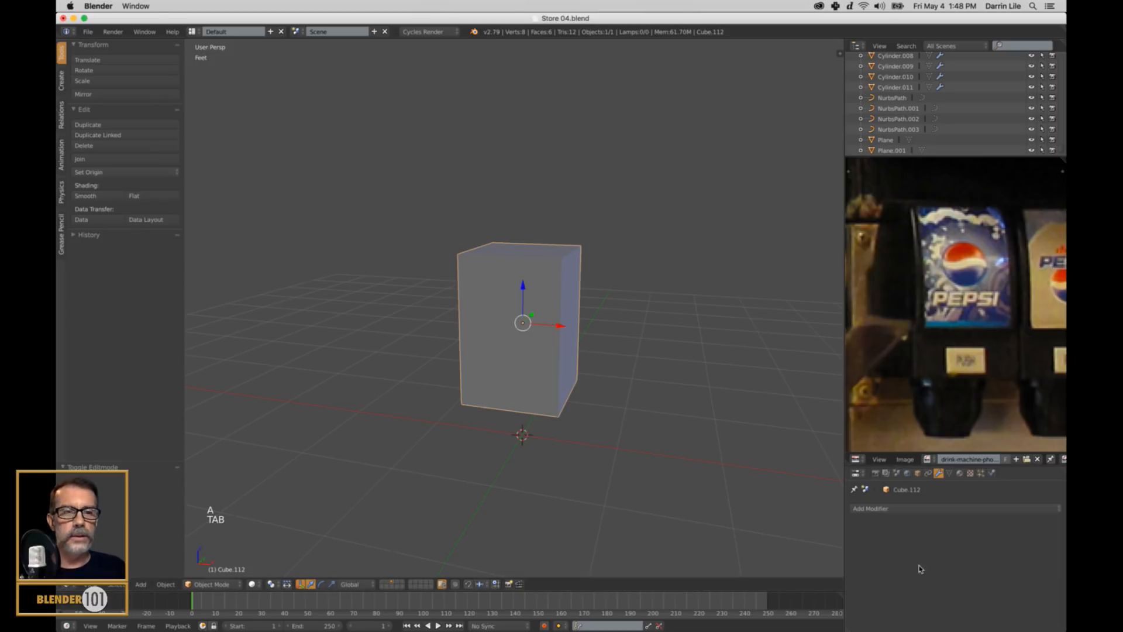
Step: Add a Subdivision Surface modifier to the block with 2 view subdivisions and apply smooth shading
left_click(916, 508)
left_click(849, 472)
mouse_move(737, 412)
middle_mouse_down()
mouse_move(724, 403)
mouse_move(731, 410)
middle_mouse_up()
left_click(948, 578)
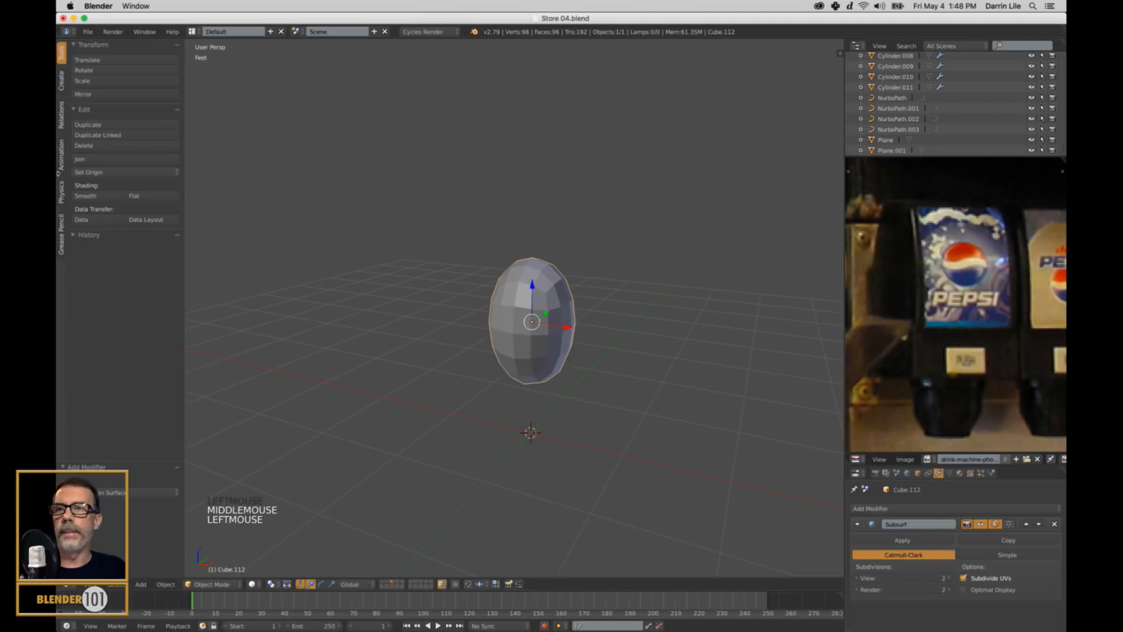
left_click(85, 195)
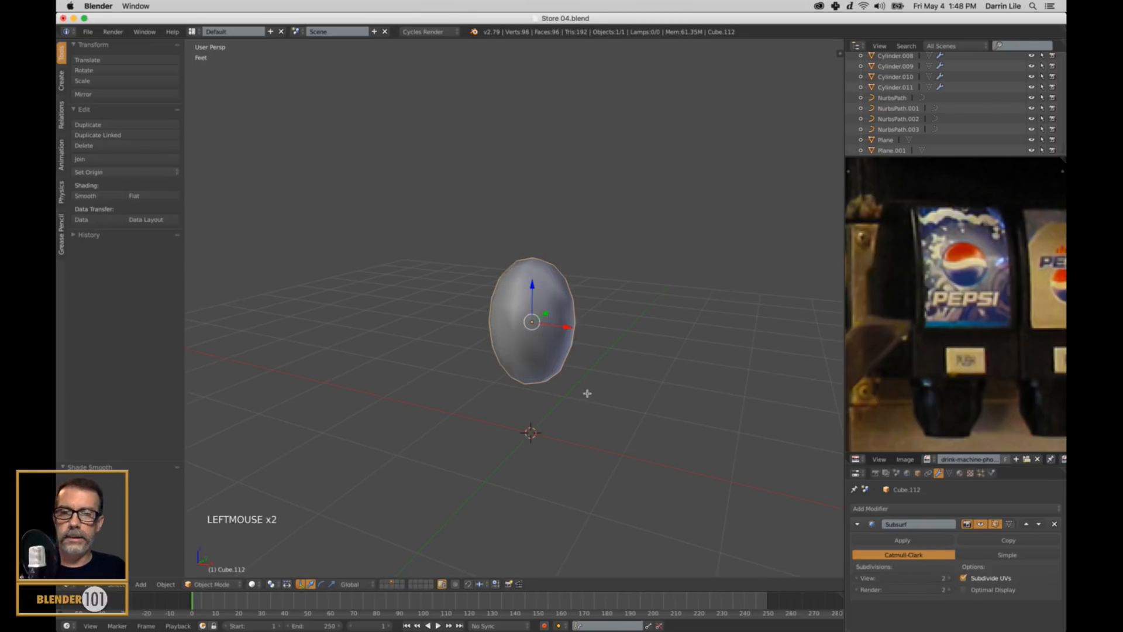
Step: Add a horizontal loop cut to the block and slide it down close to the bottom edge
key("Tab")
scroll(612, 391, "up", 3)
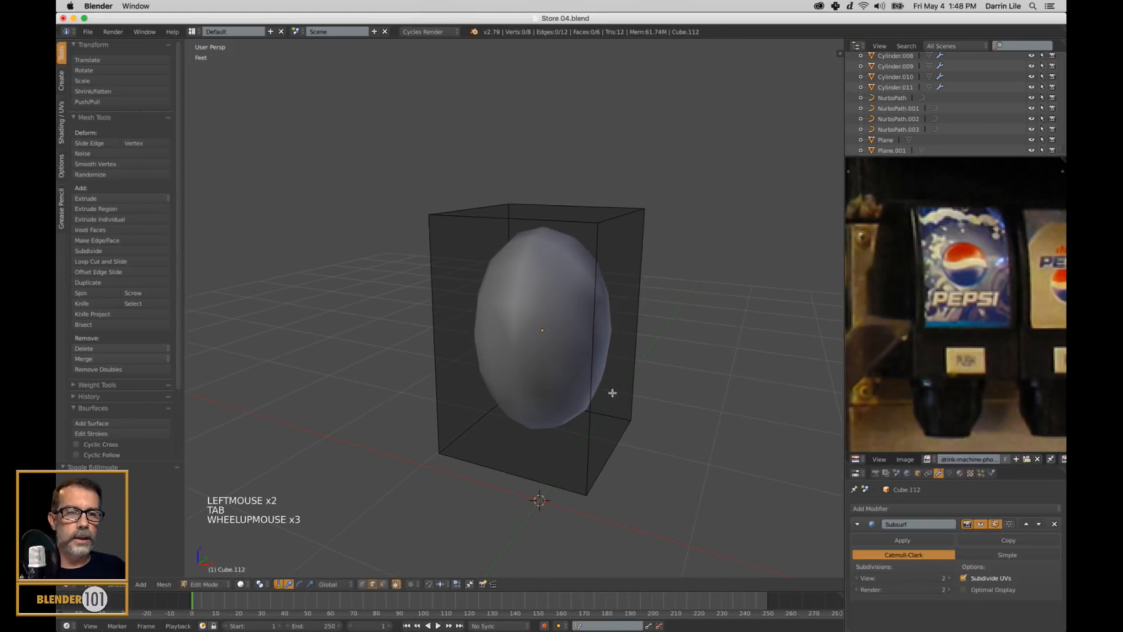
key("ctrl+r")
left_click(572, 386)
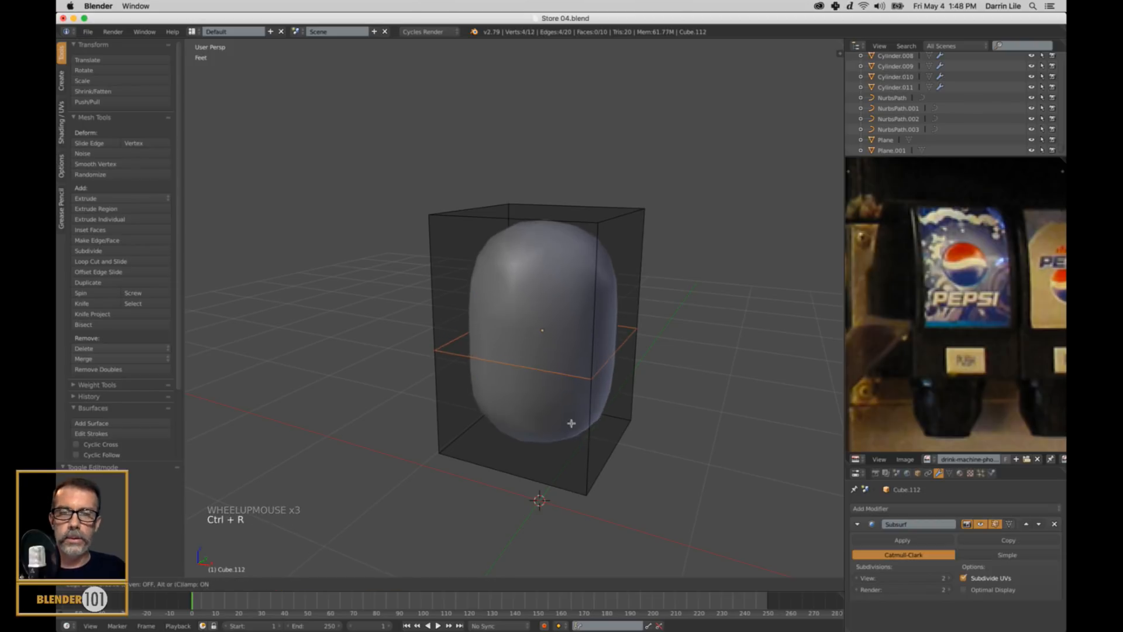
left_click(588, 506)
middle_click_drag(587, 503, 566, 426)
Step: Add two vertical loop cuts and scale them apart along Y by about 2.836, close to the block's side faces
key("ctrl+r")
scroll(643, 248, "up", 1)
left_click(643, 249)
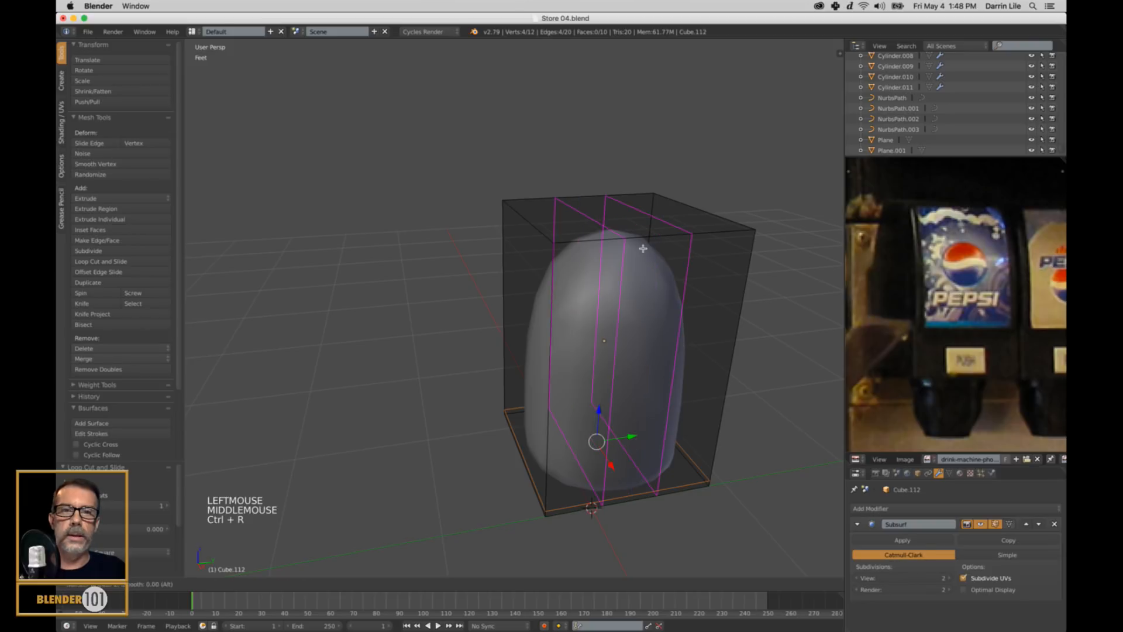
key("s")
key("y")
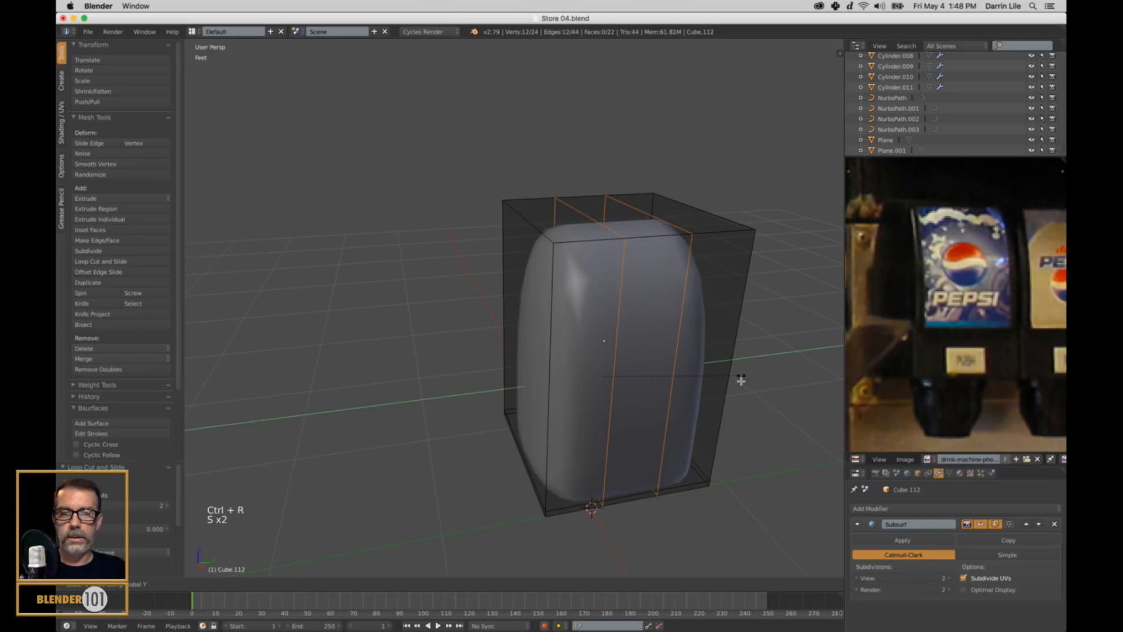
left_click(327, 298)
middle_click_drag(441, 434, 641, 337)
Step: Add a horizontal loop cut around the block at about mid-height to tighten the curve of its upper half
key("ctrl+r")
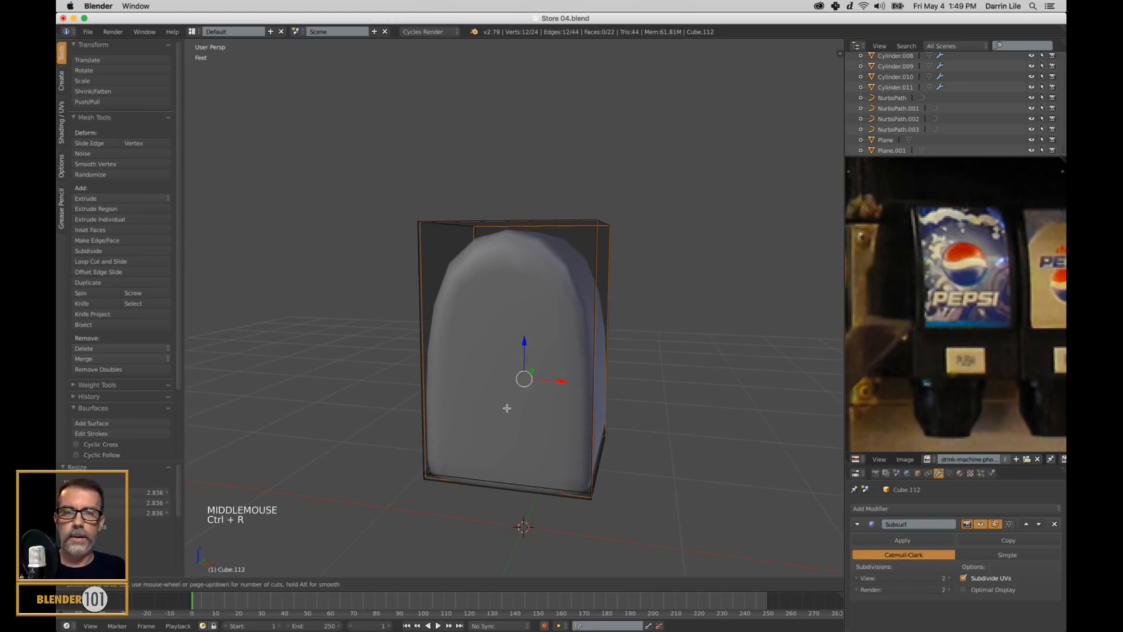
left_click(596, 412)
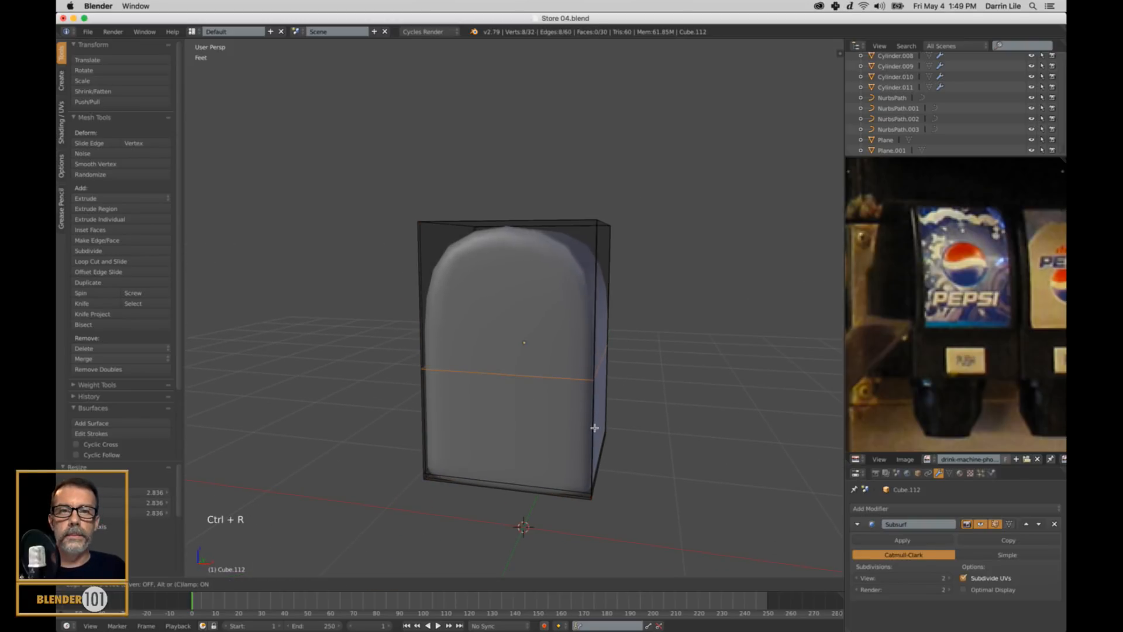
left_click(597, 429)
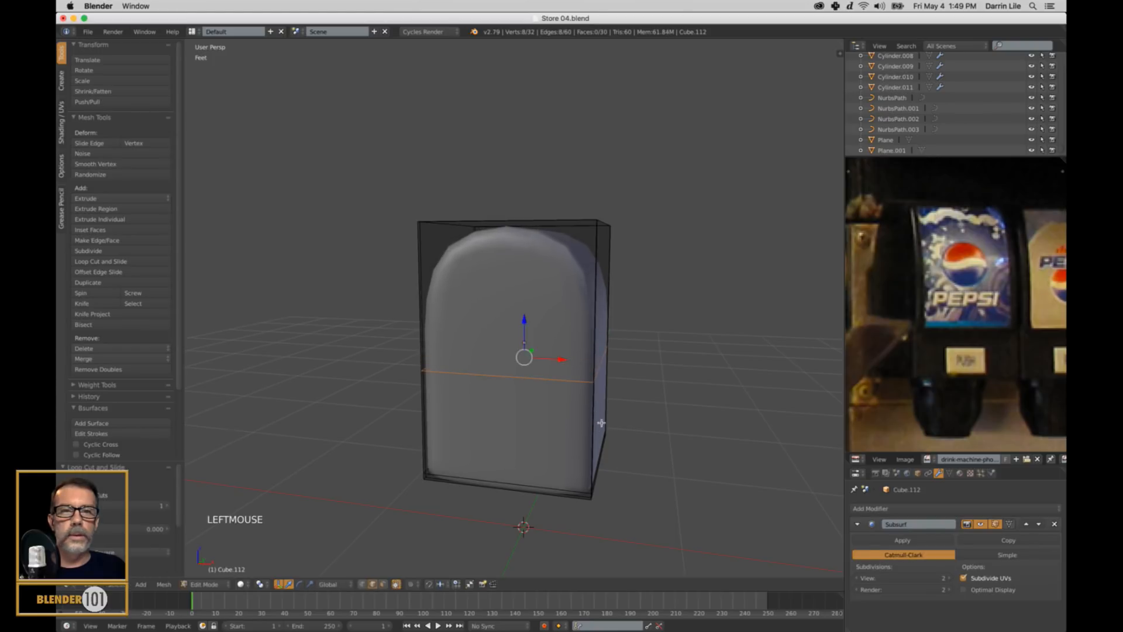
middle_click_drag(597, 429, 527, 369)
scroll(580, 391, "up", 1)
scroll(579, 388, "down", 3)
key("Tab")
scroll(507, 380, "down", 3)
scroll(535, 403, "up", 3)
key("Tab")
middle_click_drag(526, 369, 574, 417)
Step: Try a centred vertical loop cut across the block's side, top and bottom faces
key("ctrl+r")
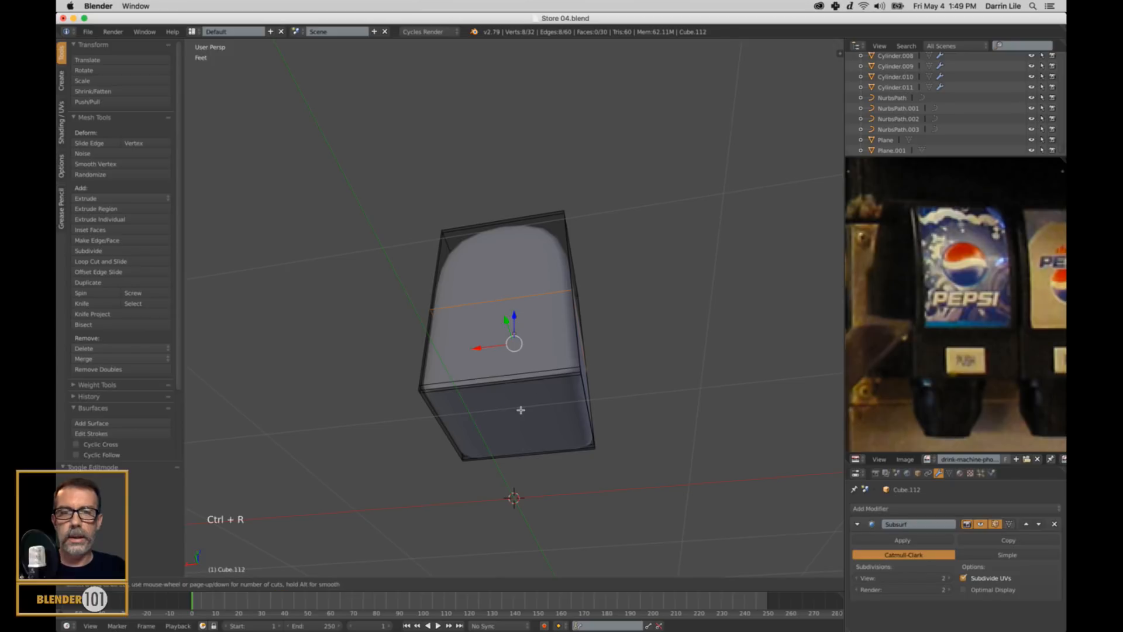
left_click(534, 366)
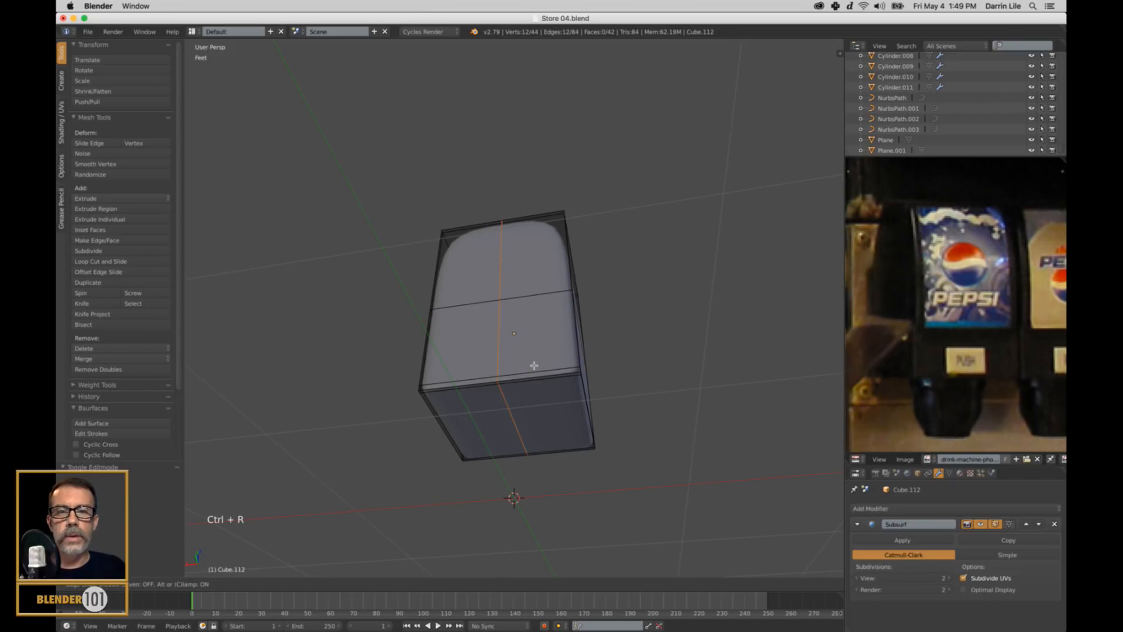
right_click(534, 365)
middle_click_drag(534, 365, 631, 423)
scroll(531, 418, "down", 2)
key("Tab")
key("Tab")
key("super")
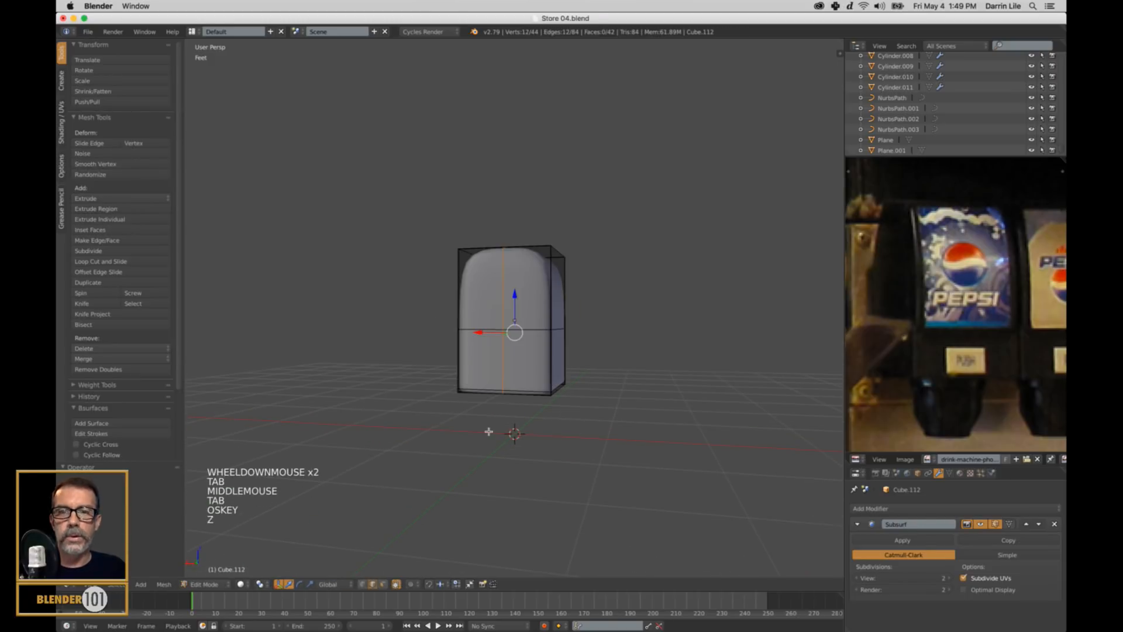
key("z")
key("z")
Step: Examine the rounded dispenser body from the side, front and corner in Object Mode
key("Tab")
middle_click_drag(499, 430, 553, 409)
scroll(543, 417, "up", 3)
scroll(544, 413, "down", 3)
scroll(529, 361, "down", 3)
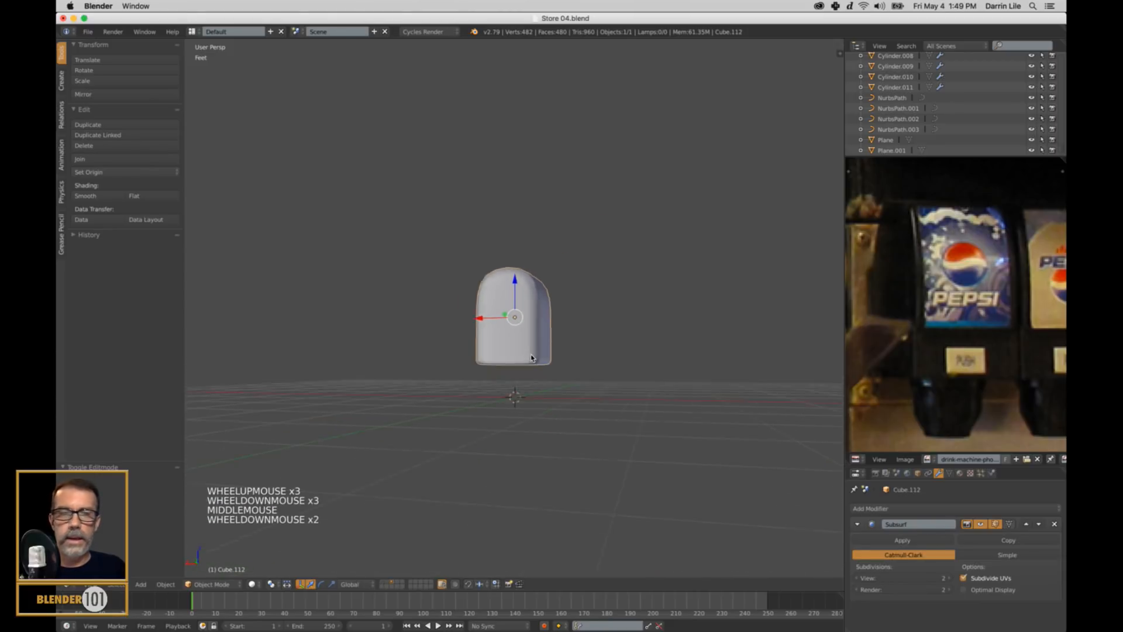
mouse_move(528, 361)
middle_mouse_down()
mouse_move(553, 371)
mouse_move(530, 365)
middle_mouse_up()
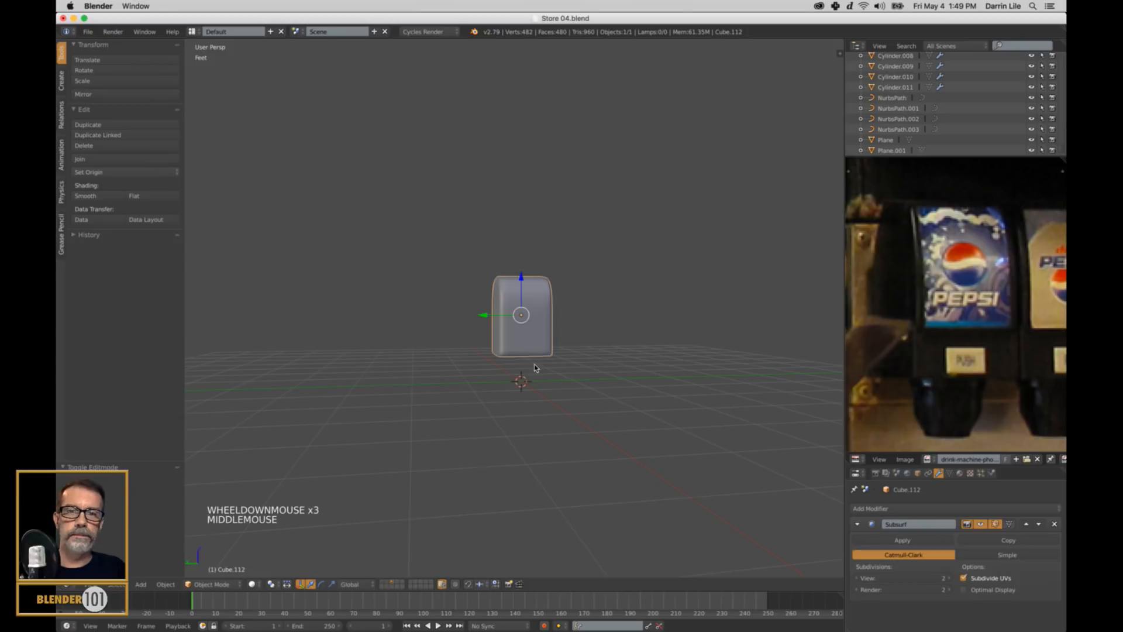
scroll(534, 367, "up", 4)
middle_click_drag(530, 322, 550, 331)
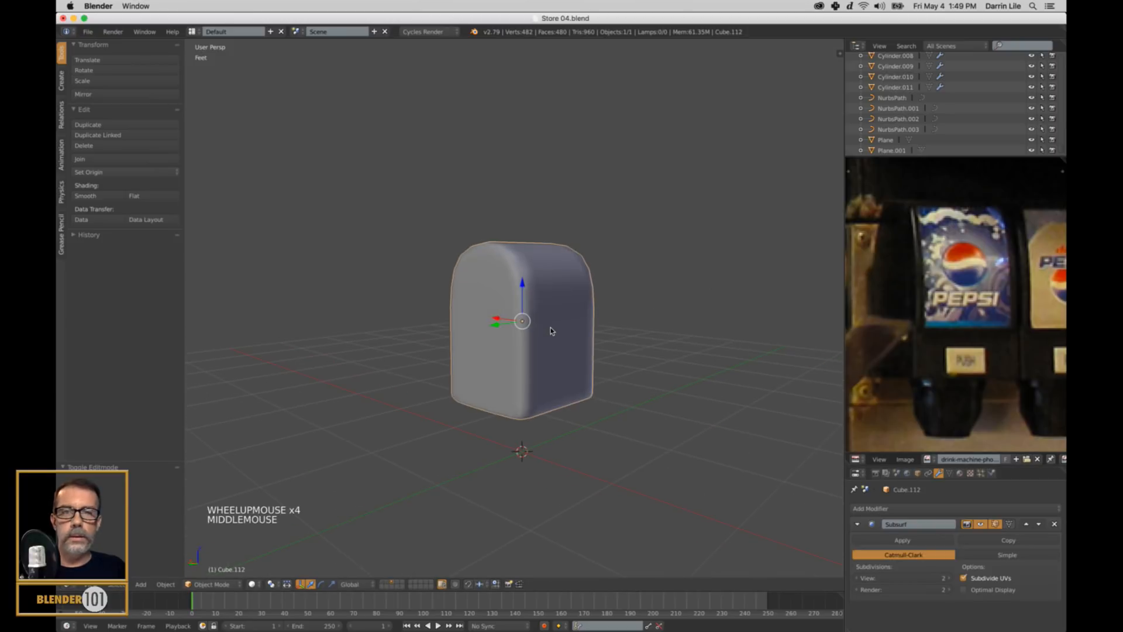
Step: Duplicate the body's upper front face and top face, and move the copy -1.41 feet along X, away from the body
key("Tab")
right_click(549, 324)
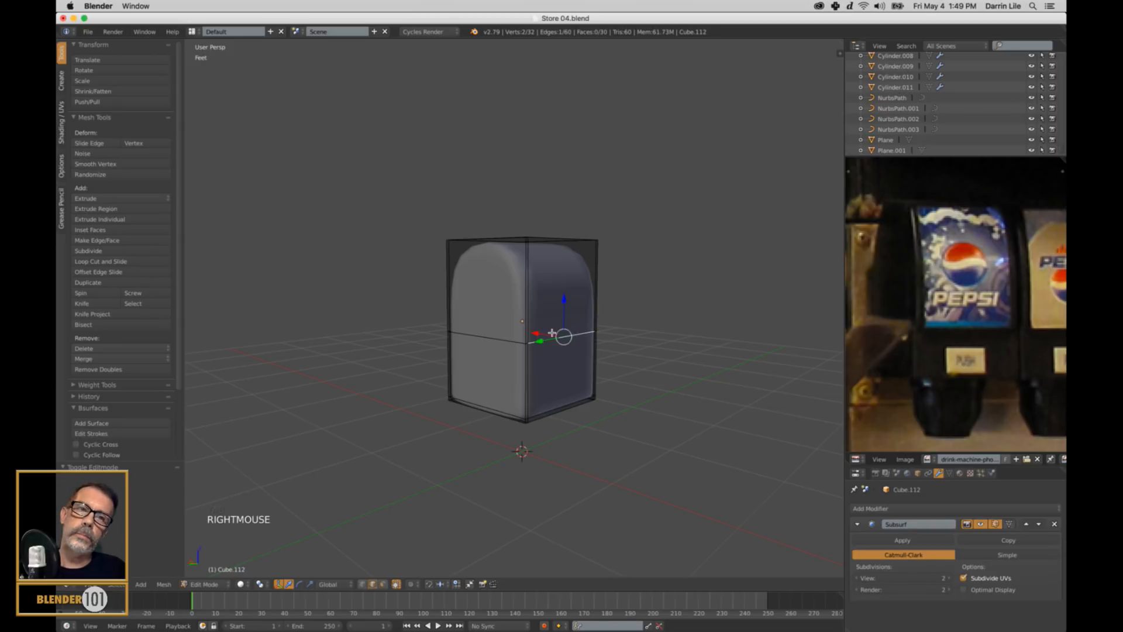
key("ctrl+Tab")
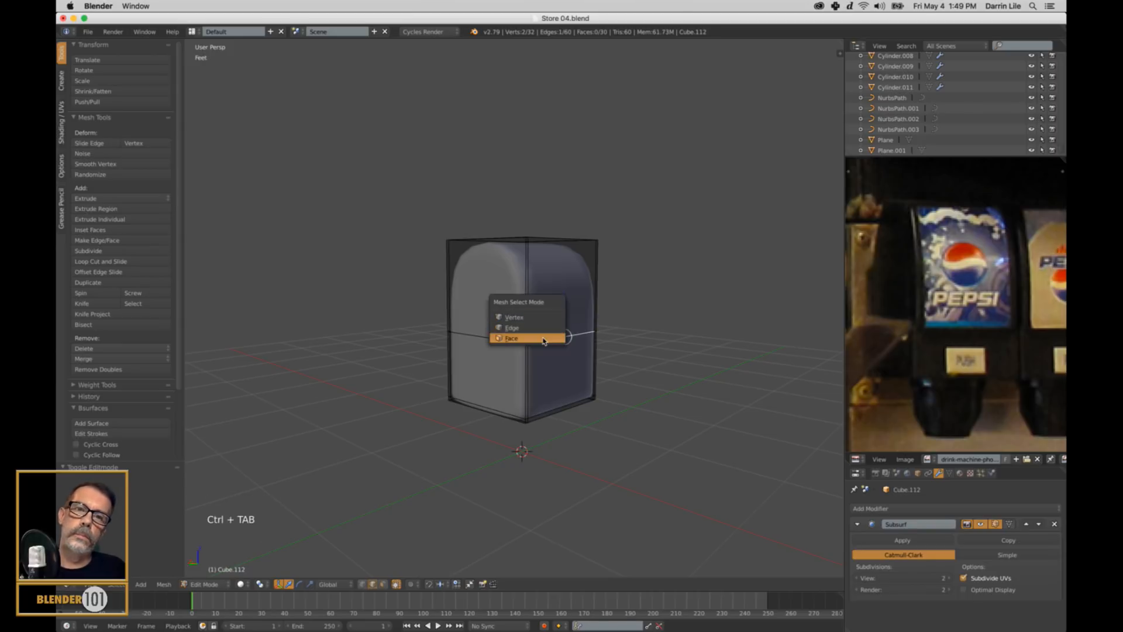
left_click(551, 334)
right_click(564, 301)
middle_click_drag(570, 330, 555, 249)
right_click(555, 248, "shift")
mouse_move(652, 320)
middle_mouse_down()
mouse_move(511, 306)
mouse_move(643, 308)
middle_mouse_up()
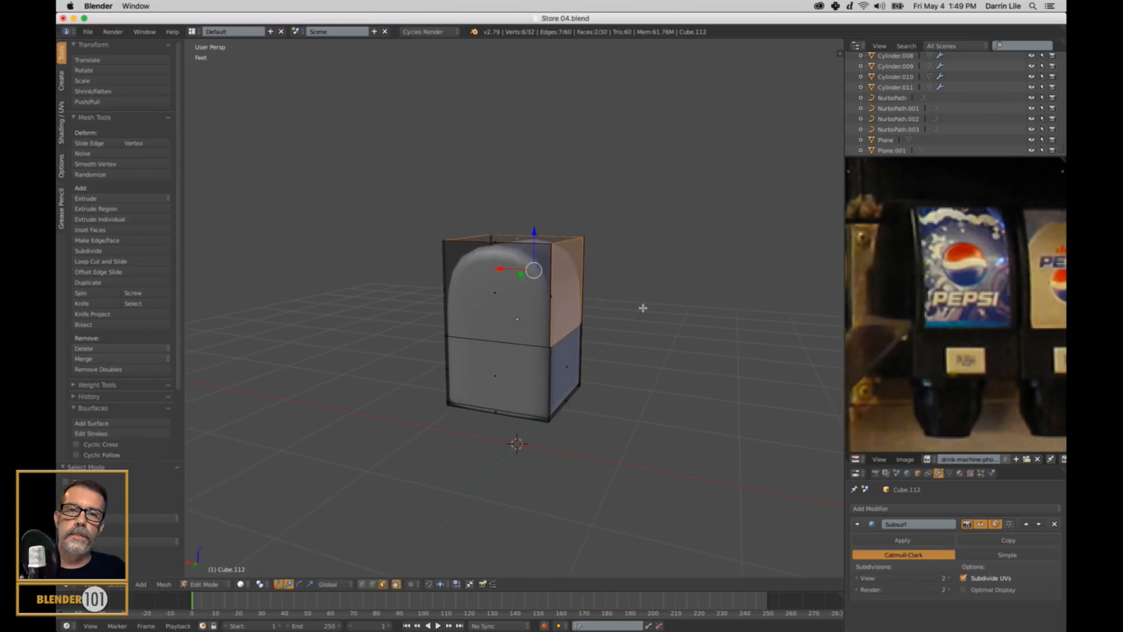
key("shift+d")
right_click(616, 350)
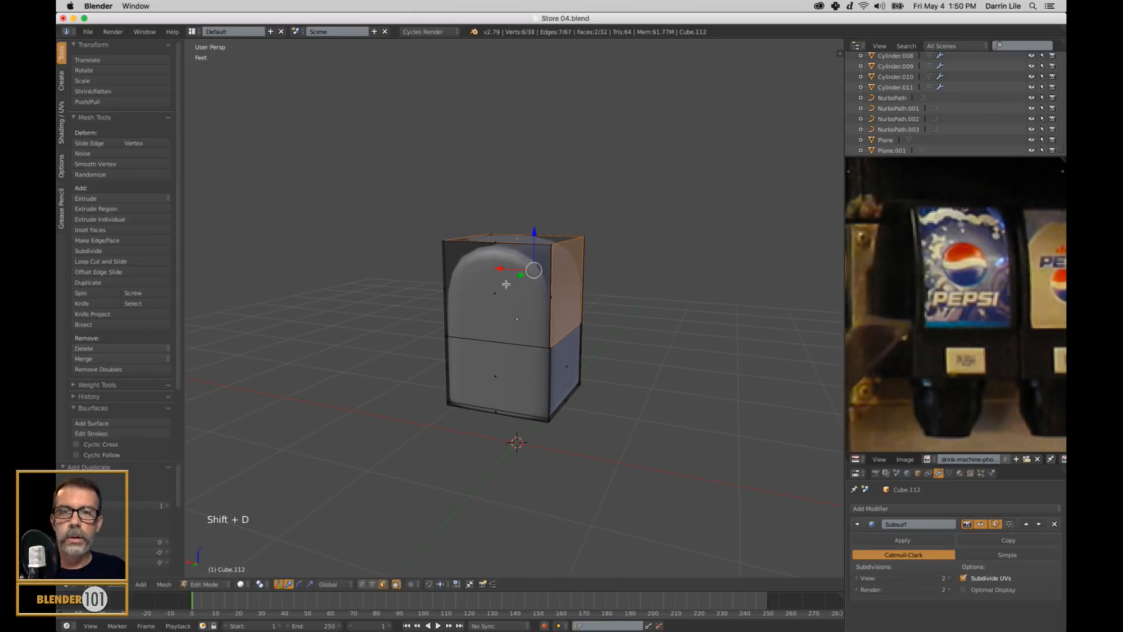
left_click_drag(502, 275, 705, 302)
scroll(666, 310, "up", 1, "shift")
middle_click_drag(705, 301, 616, 336, "shift")
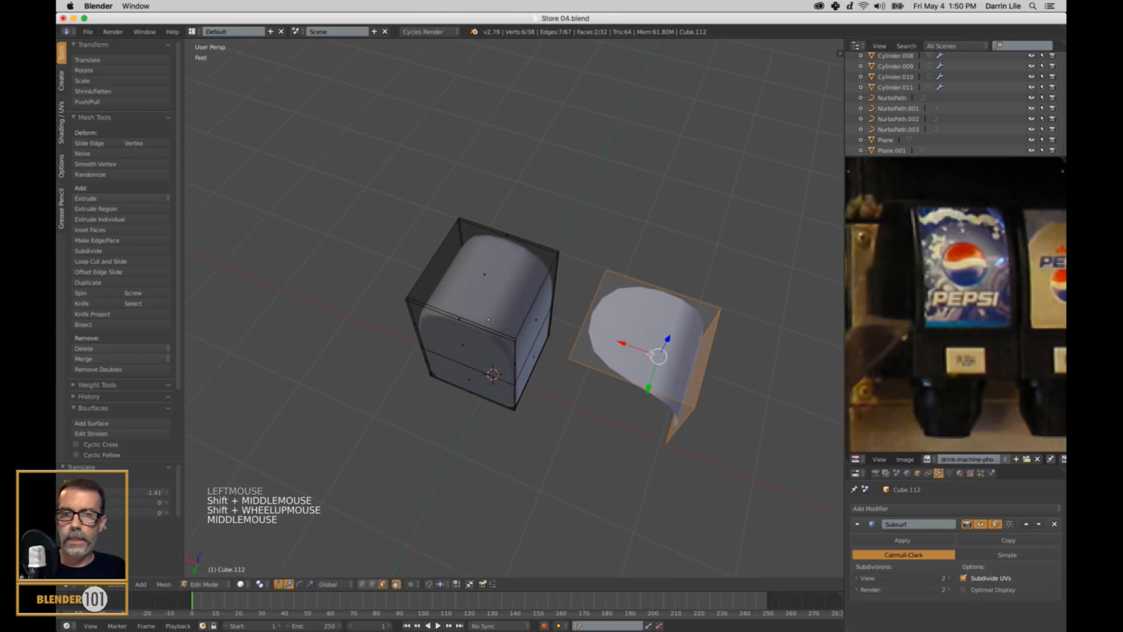
Step: Shorten the copied panel's top face by moving its back edge forward along X
key("Tab")
key("Tab")
key("ctrl+Tab")
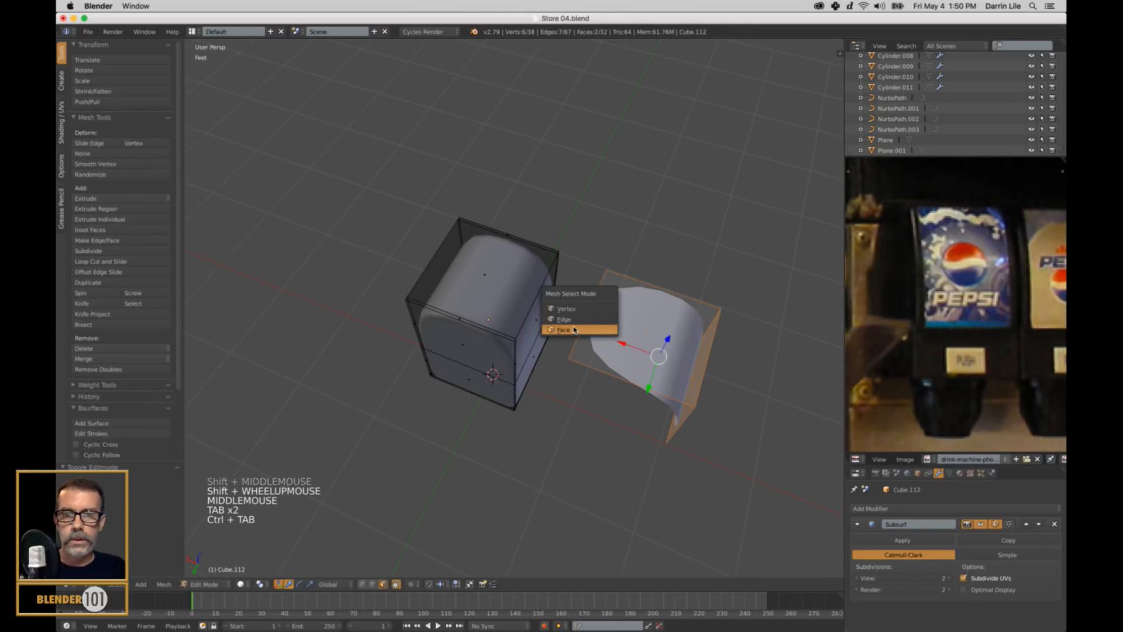
left_click(572, 327)
right_click(582, 327)
left_click_drag(556, 305, 620, 332)
middle_click_drag(620, 332, 562, 388)
key("Tab")
key("Tab")
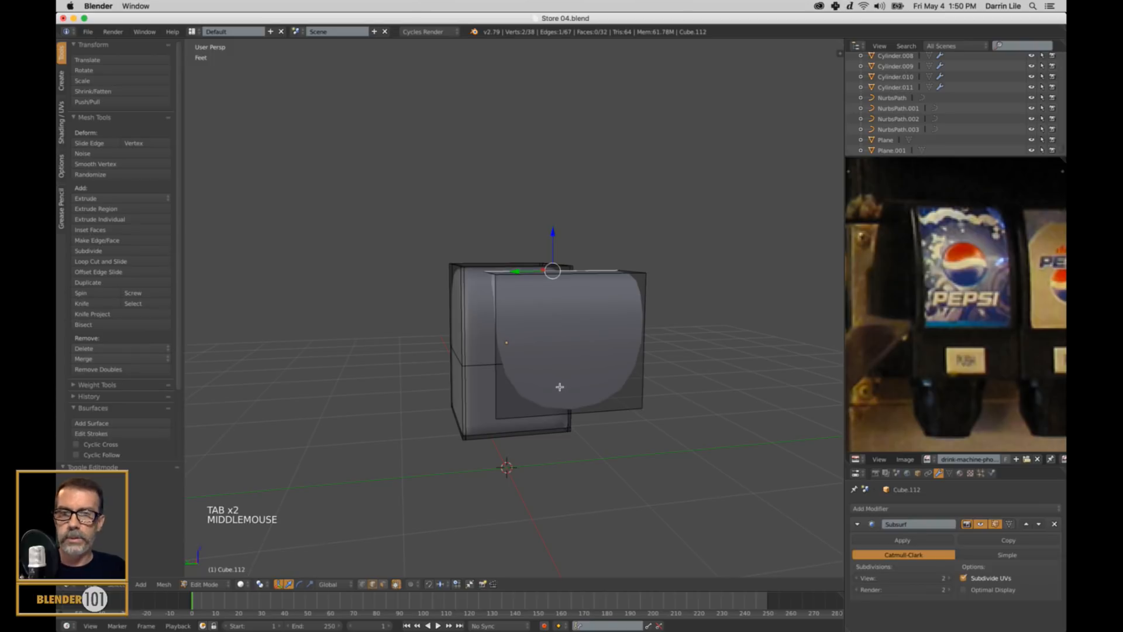
key("Tab")
key("Tab")
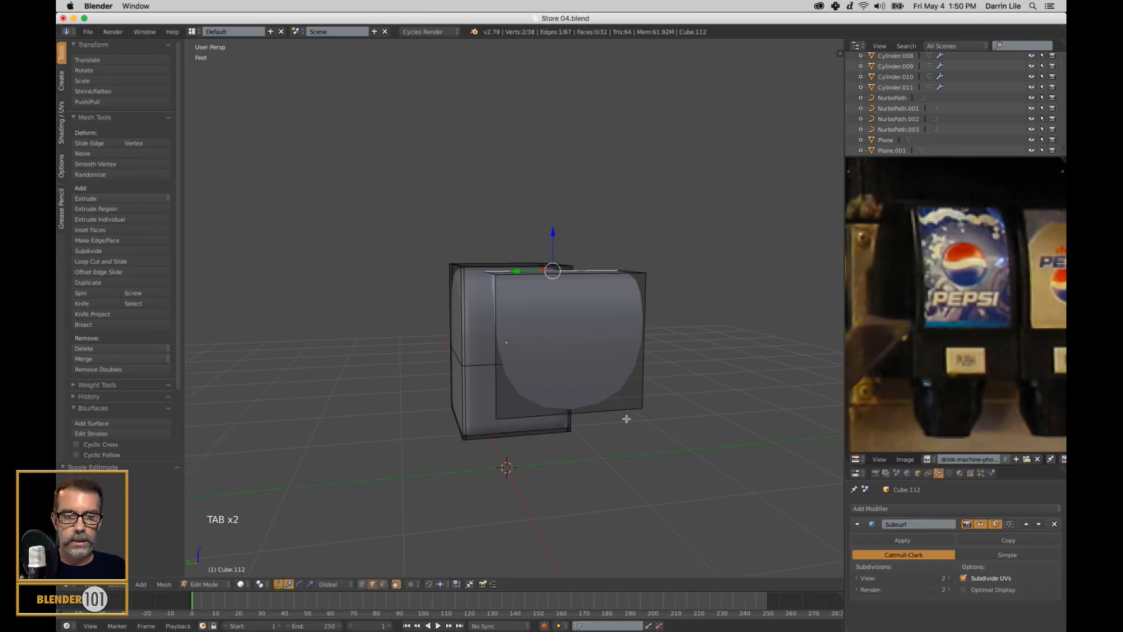
Step: Select all linked geometry of the copied panel and separate it into its own object
key("l")
middle_click_drag(626, 419, 659, 420)
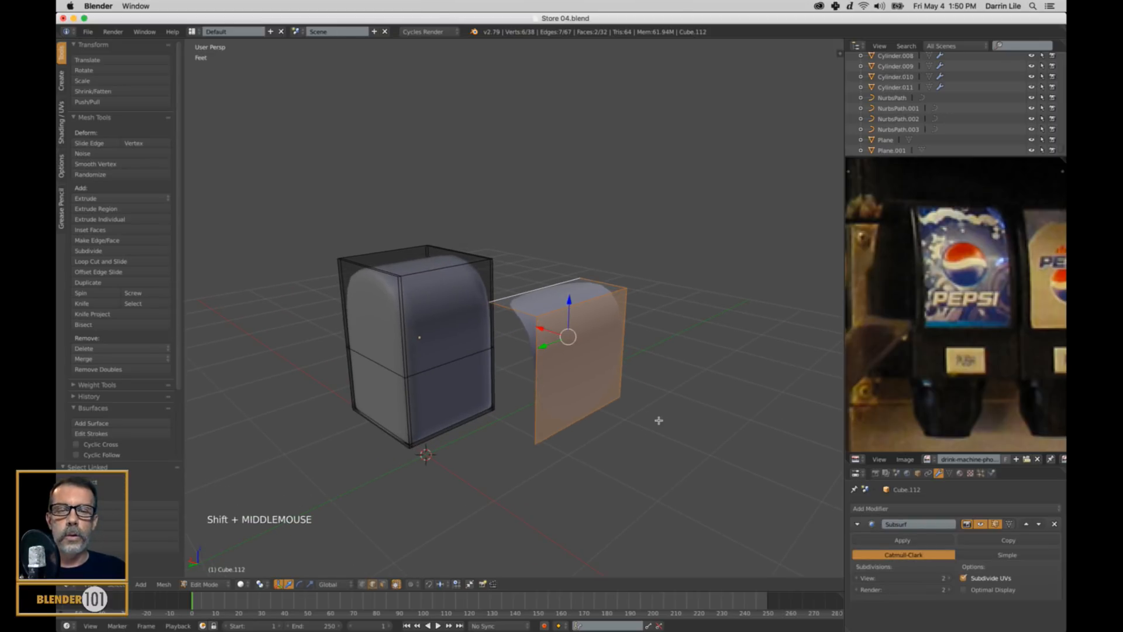
scroll(679, 432, "up", 1)
mouse_move(680, 432)
middle_mouse_down()
mouse_move(659, 431)
mouse_move(665, 445)
middle_mouse_up()
key("p")
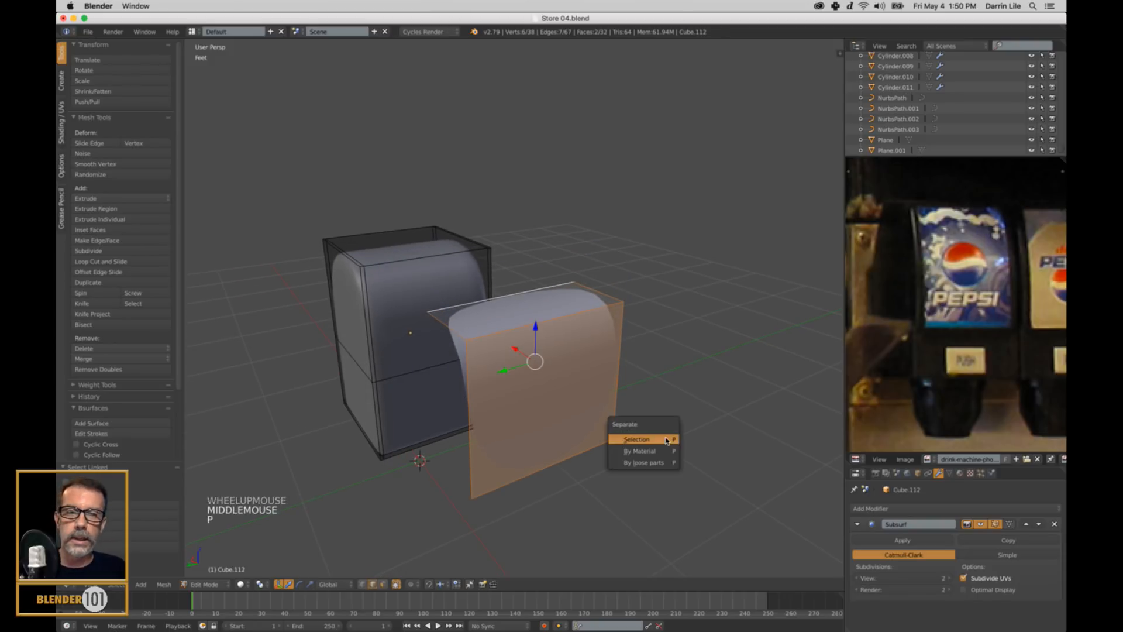
left_click(664, 444)
key("Tab")
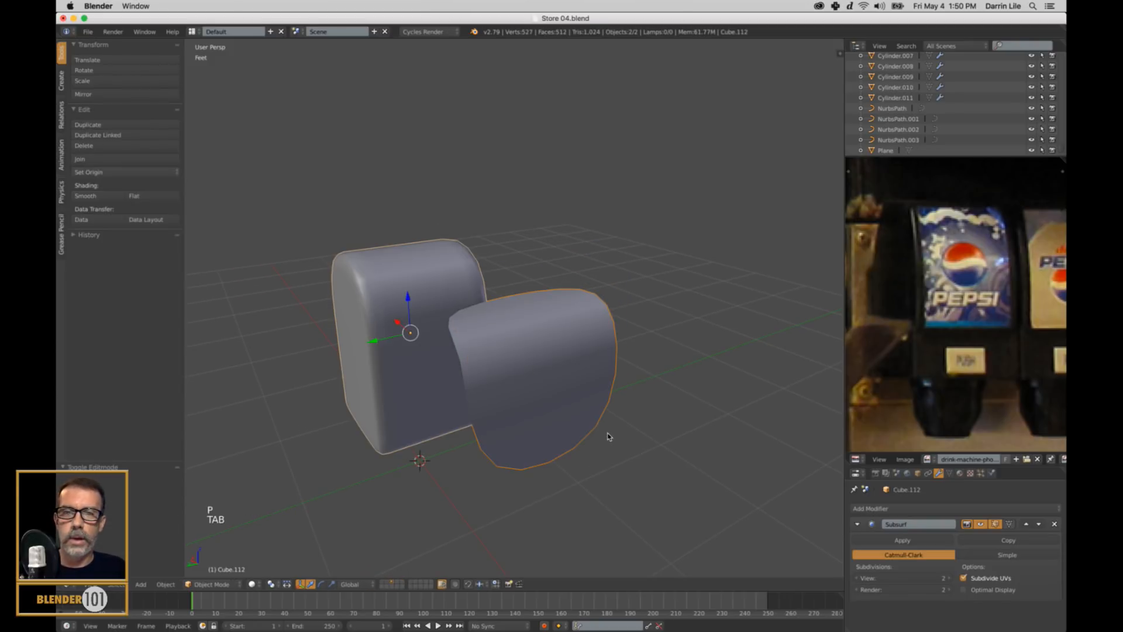
Step: Select the separated curved panel and bring up its Set Origin options
right_click(599, 421)
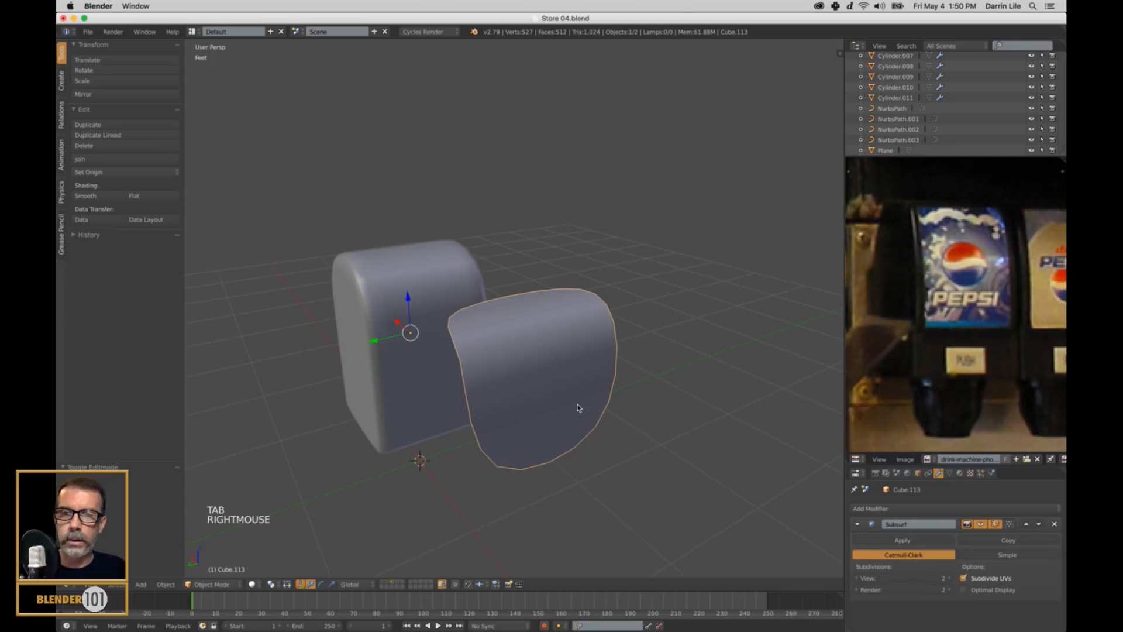
left_click(98, 175)
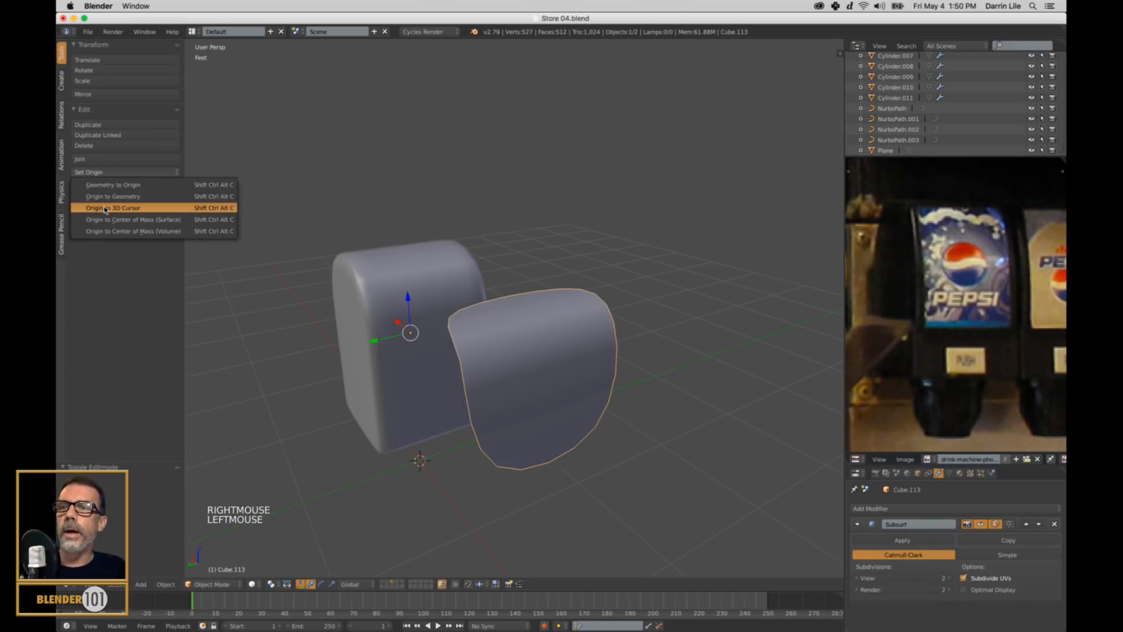
Step: Move the curved panel's origin to its geometry and scale the panel along Y to about 0.795
left_click(108, 197)
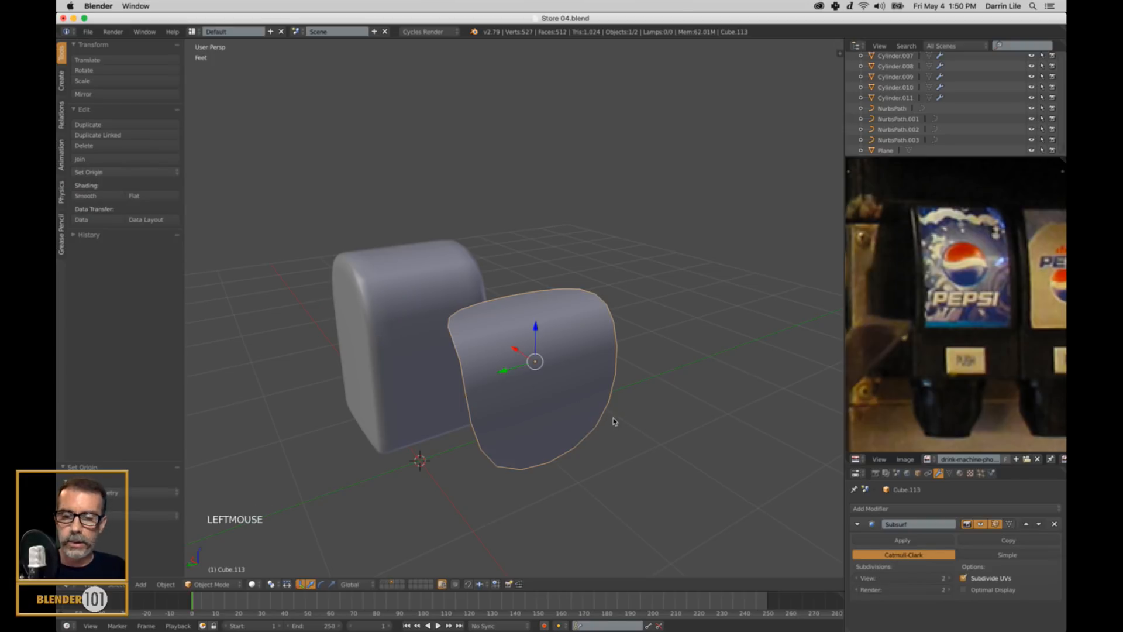
key("s")
key("y")
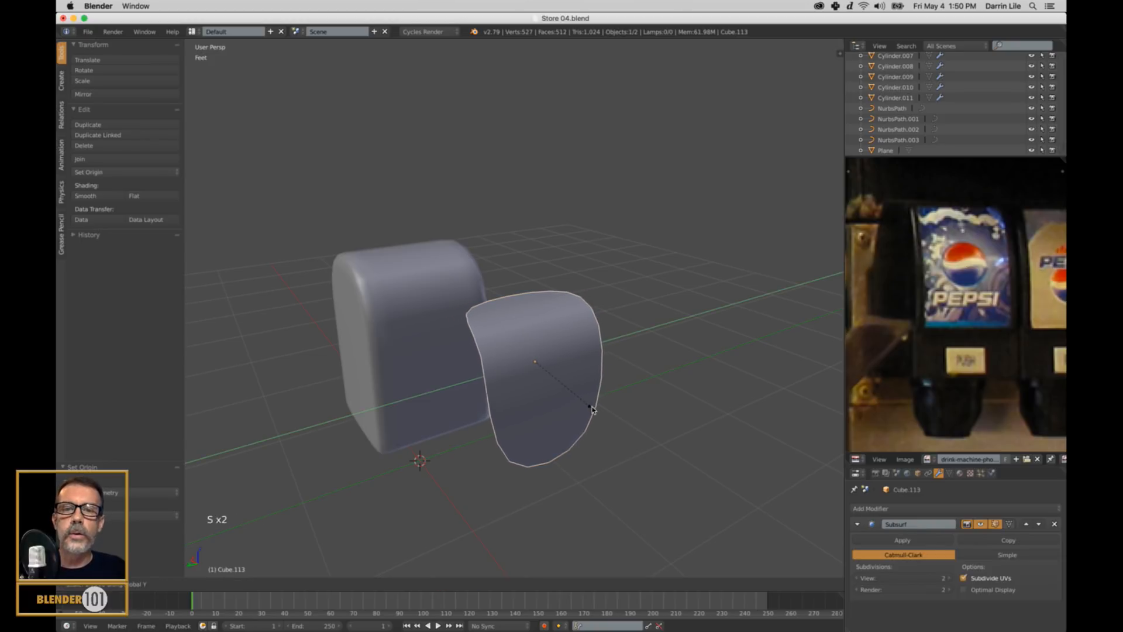
left_click(591, 409)
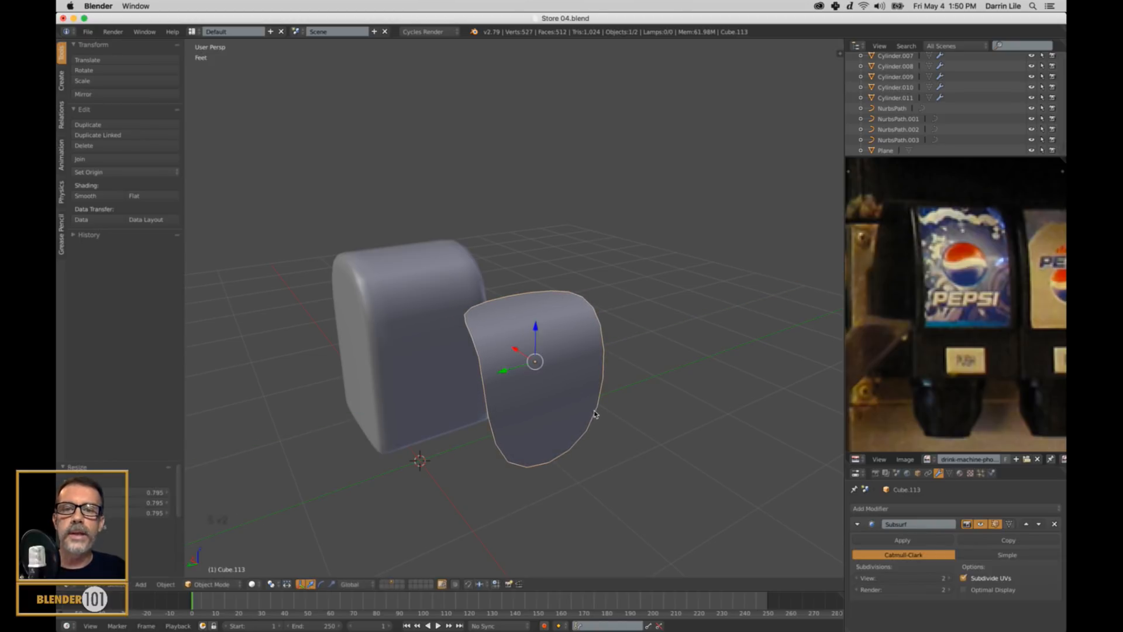
Step: Add two evenly spaced loop cuts running over the top and down the front of the curved panel's mesh
middle_click_drag(591, 410, 628, 409)
key("Tab")
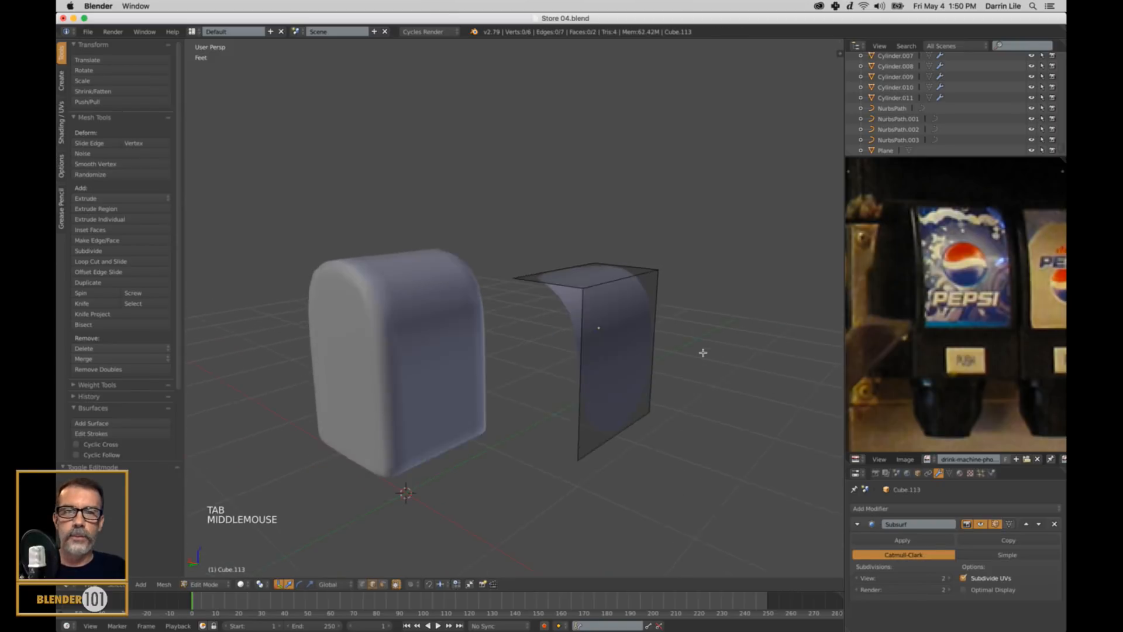
middle_click_drag(702, 351, 601, 368)
key("ctrl+r")
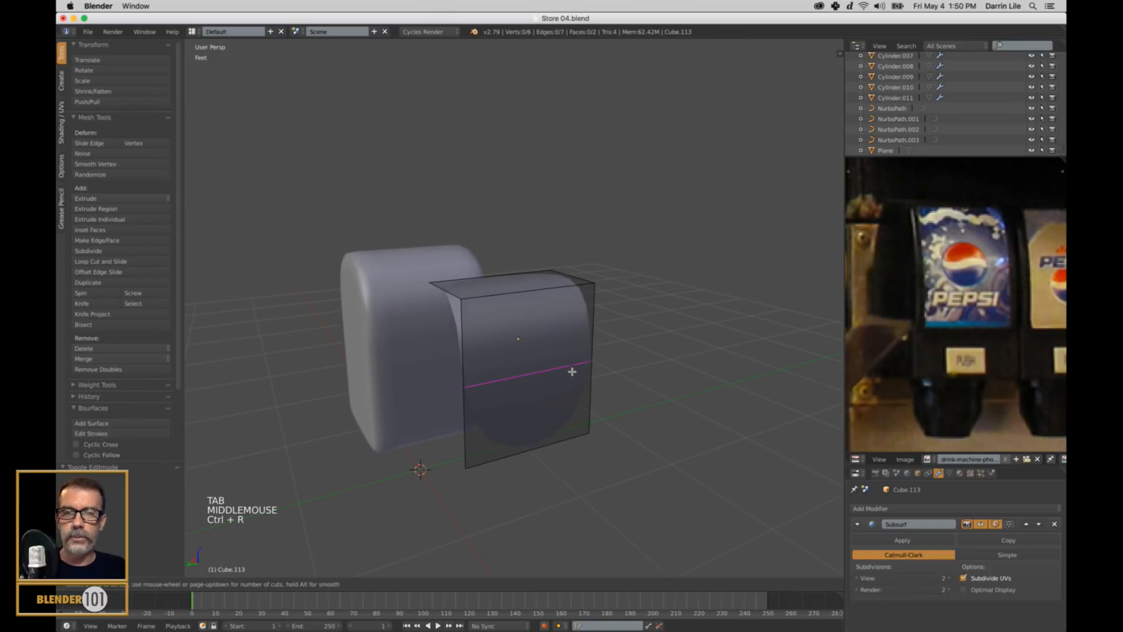
scroll(539, 307, "up", 1)
left_click(540, 307)
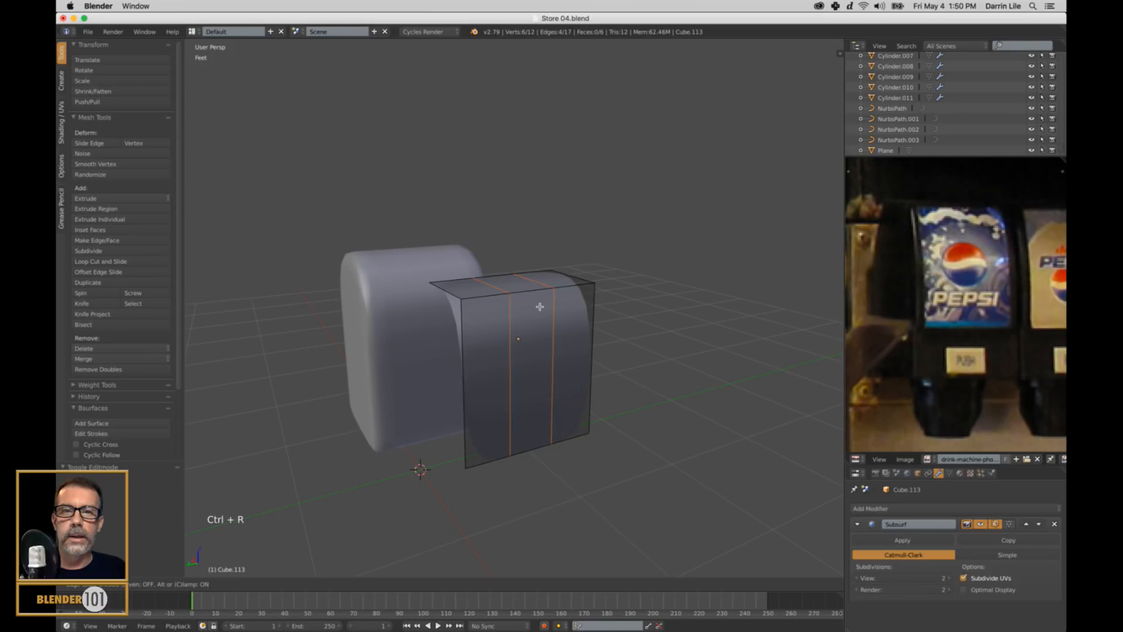
left_click(540, 306)
Step: Add one horizontal loop cut near the panel's lower front edge and another centred across its top section
middle_click_drag(546, 358, 536, 389)
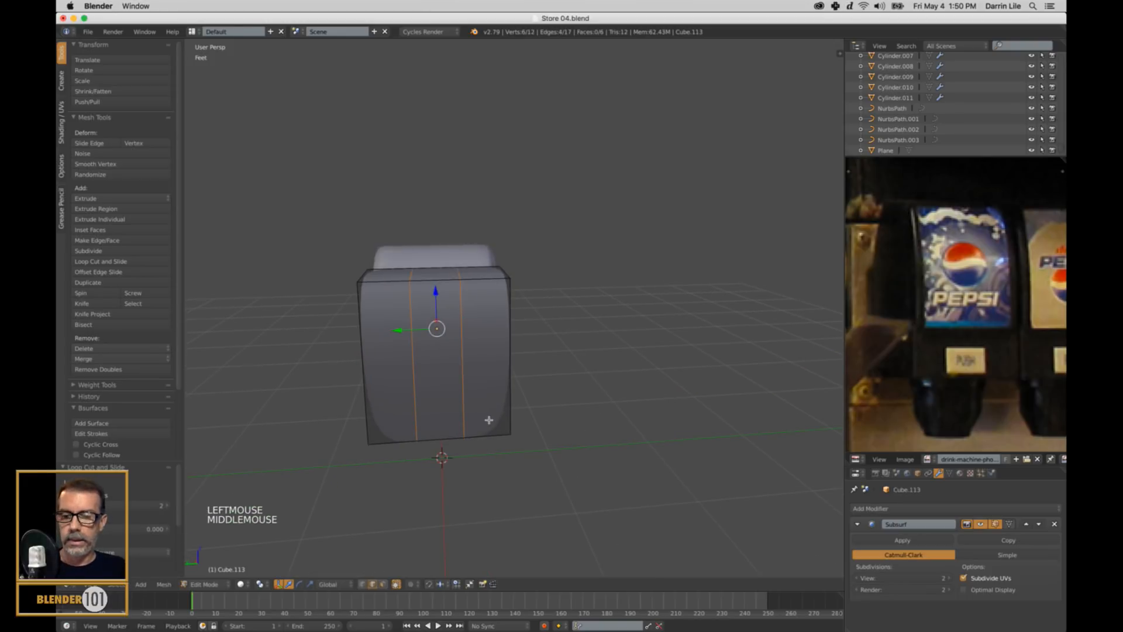
key("ctrl+r")
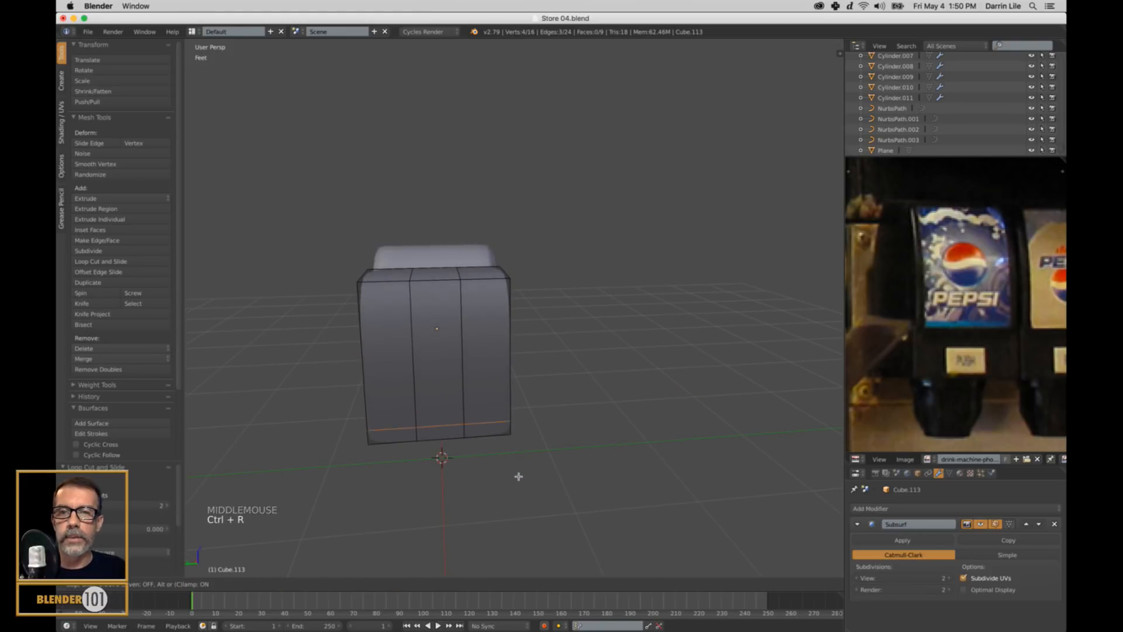
left_click(507, 444)
middle_click_drag(506, 445, 552, 391)
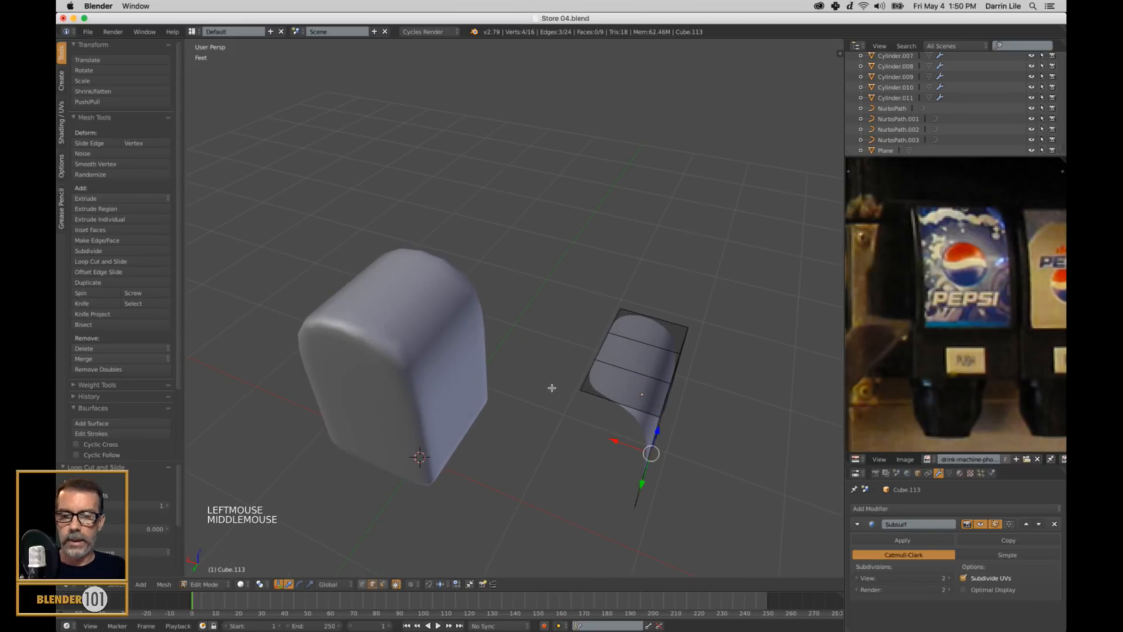
key("ctrl+r")
left_click(609, 361)
right_click(599, 355)
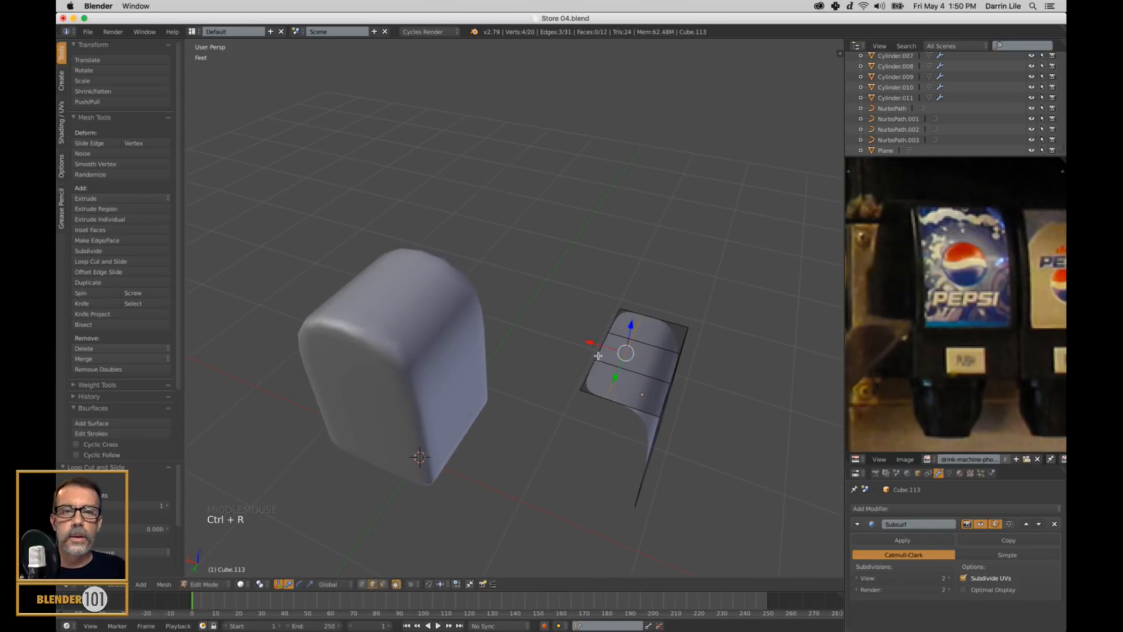
key("a")
key("Tab")
middle_click_drag(599, 355, 686, 396)
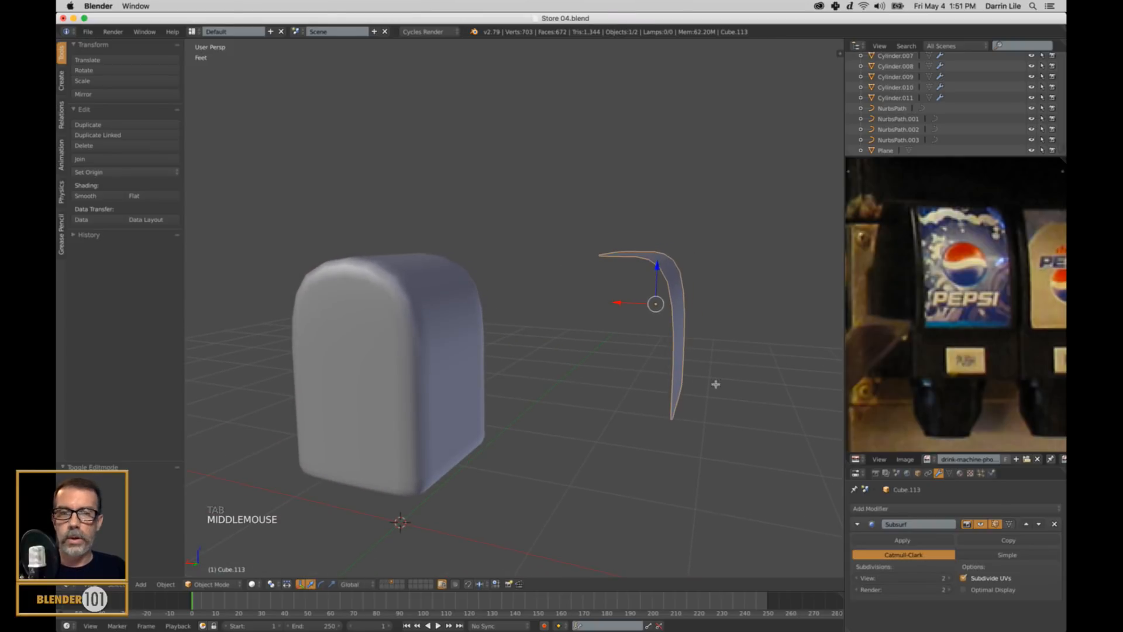
Step: Select the edge row along the panel's upper front corner and lower it along Z to soften the bend
key("Tab")
middle_click_drag(677, 277, 657, 363)
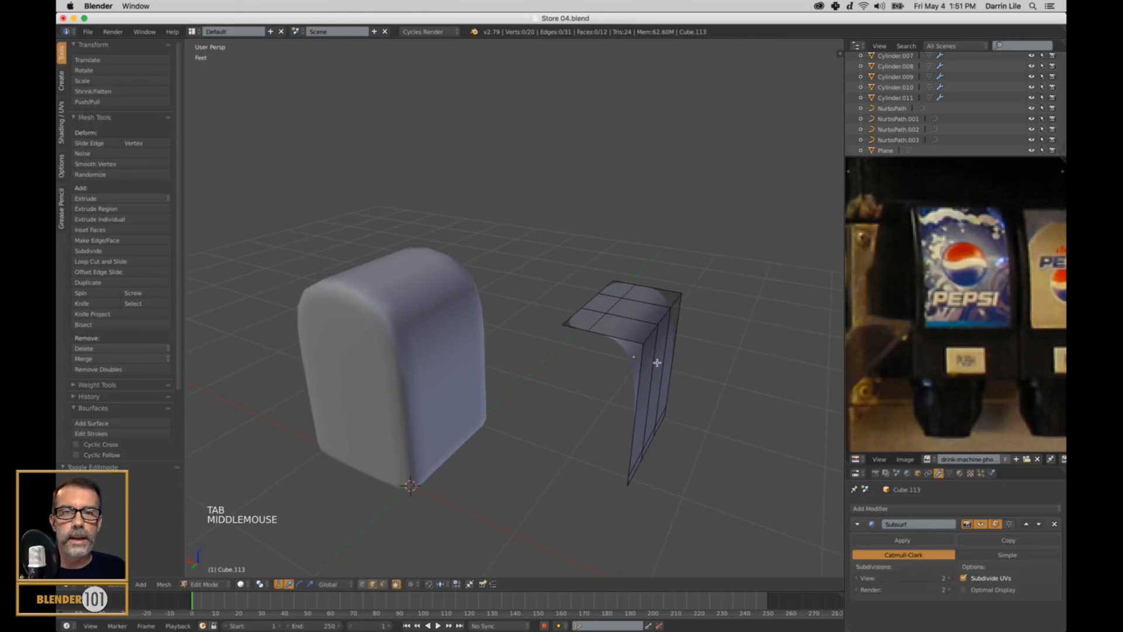
right_click(656, 326)
right_click(663, 320, "shift")
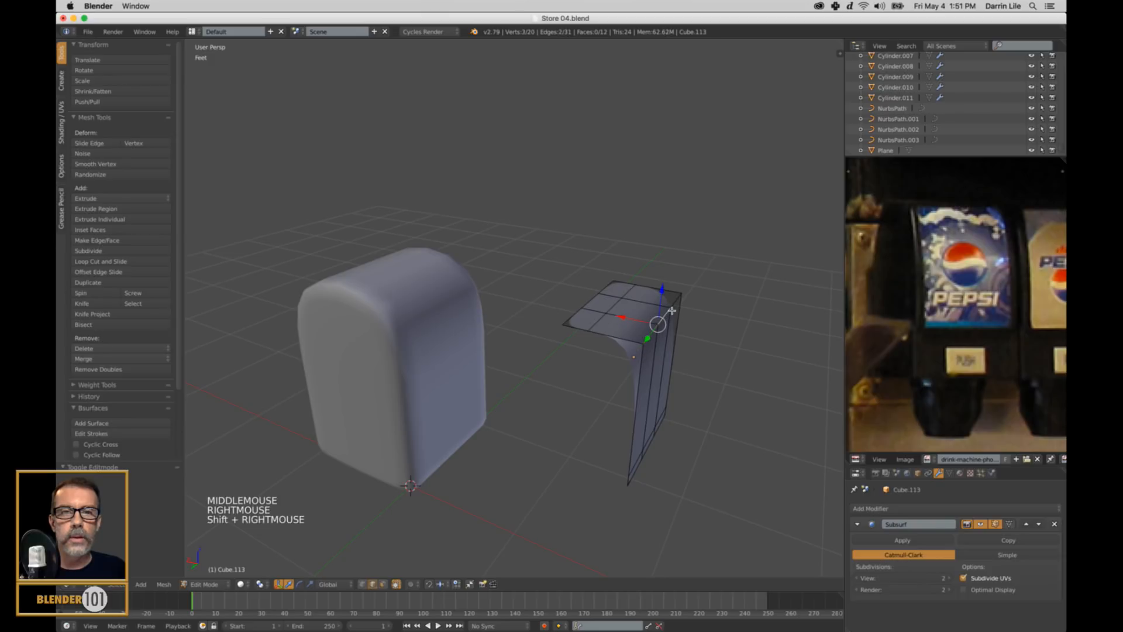
middle_click_drag(655, 368, 673, 327)
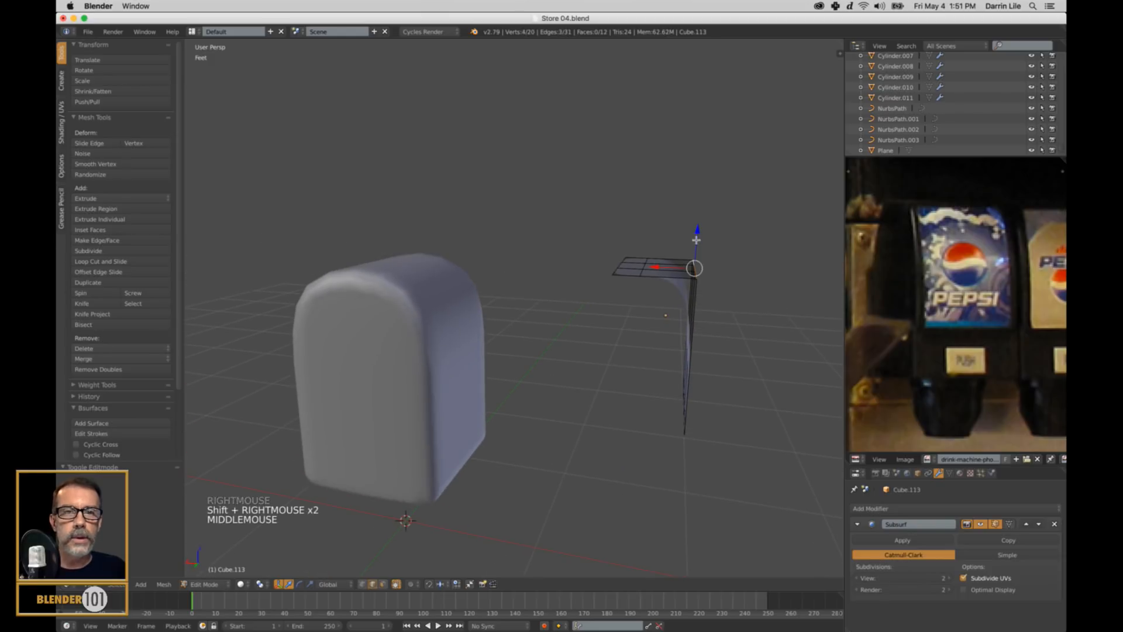
left_click_drag(696, 240, 692, 274)
middle_click_drag(692, 274, 665, 276)
key("a")
key("Tab")
Step: Examine the panel's curved shape from several angles beside the rounded box
scroll(539, 315, "down", 3)
middle_click_drag(541, 321, 550, 359)
scroll(696, 339, "up", 3)
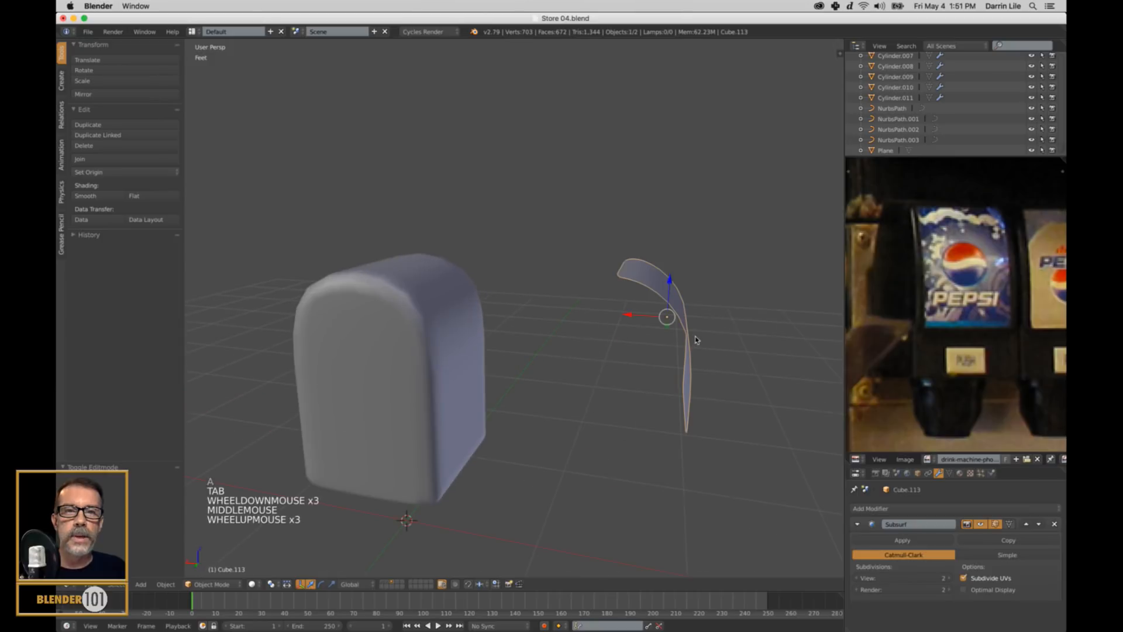
middle_click_drag(696, 340, 646, 335)
middle_click_drag(597, 368, 607, 367)
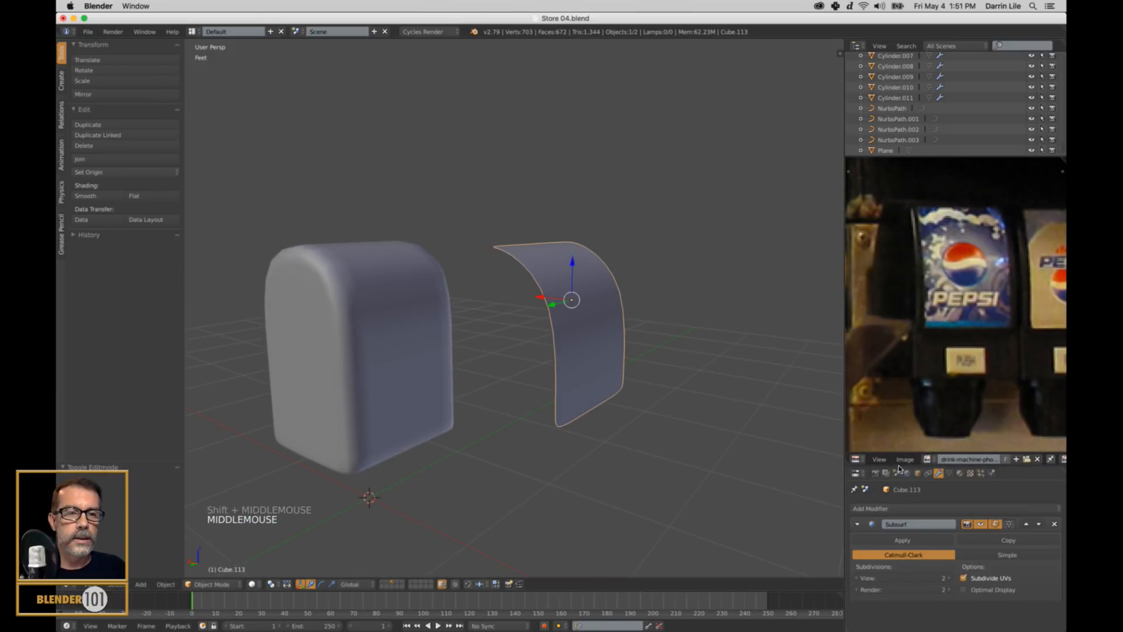
mouse_move(903, 479)
left_mouse_down()
mouse_move(909, 448)
mouse_move(910, 481)
left_mouse_up()
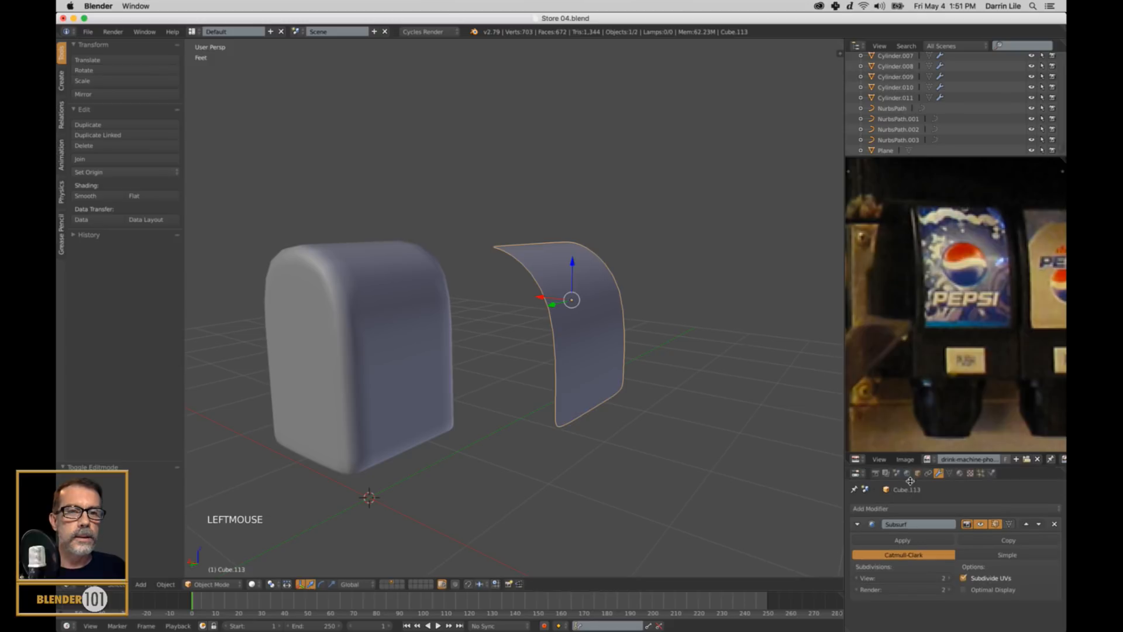
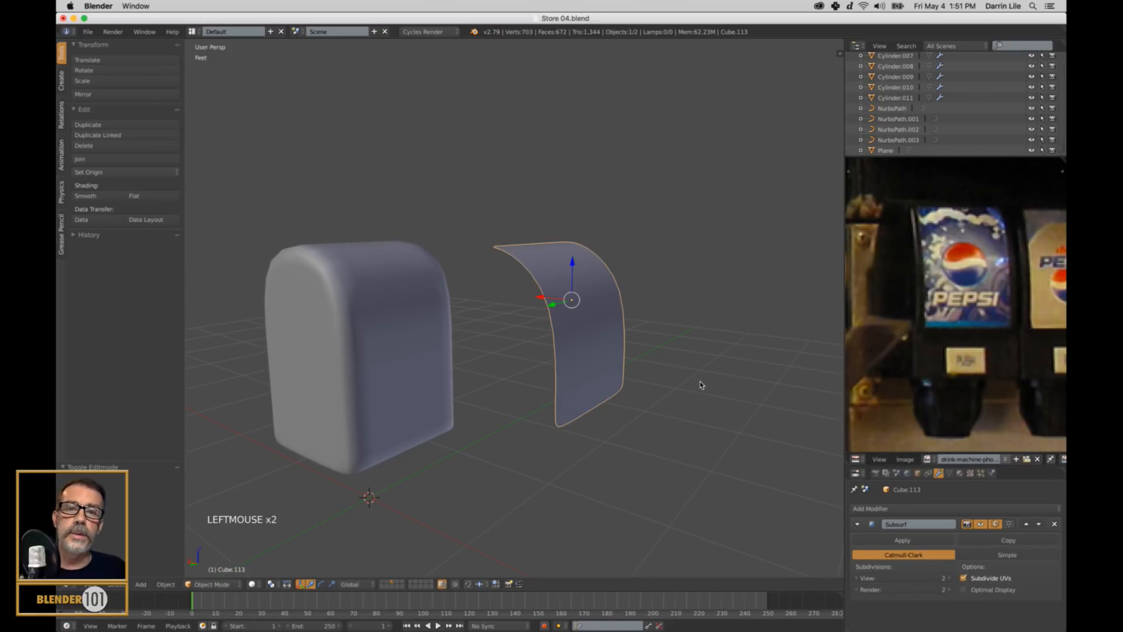
mouse_move(699, 385)
middle_mouse_down("shift")
mouse_move(697, 366)
mouse_move(696, 384)
middle_mouse_up("shift")
scroll(692, 388, "up", 1, "shift")
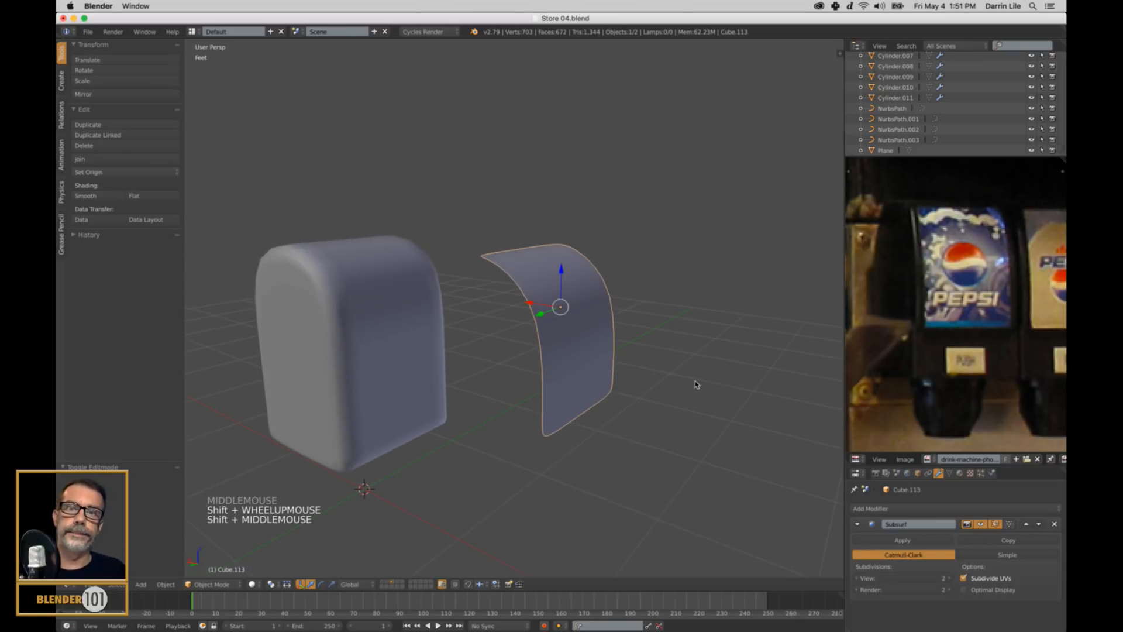
middle_click_drag(686, 401, 651, 420)
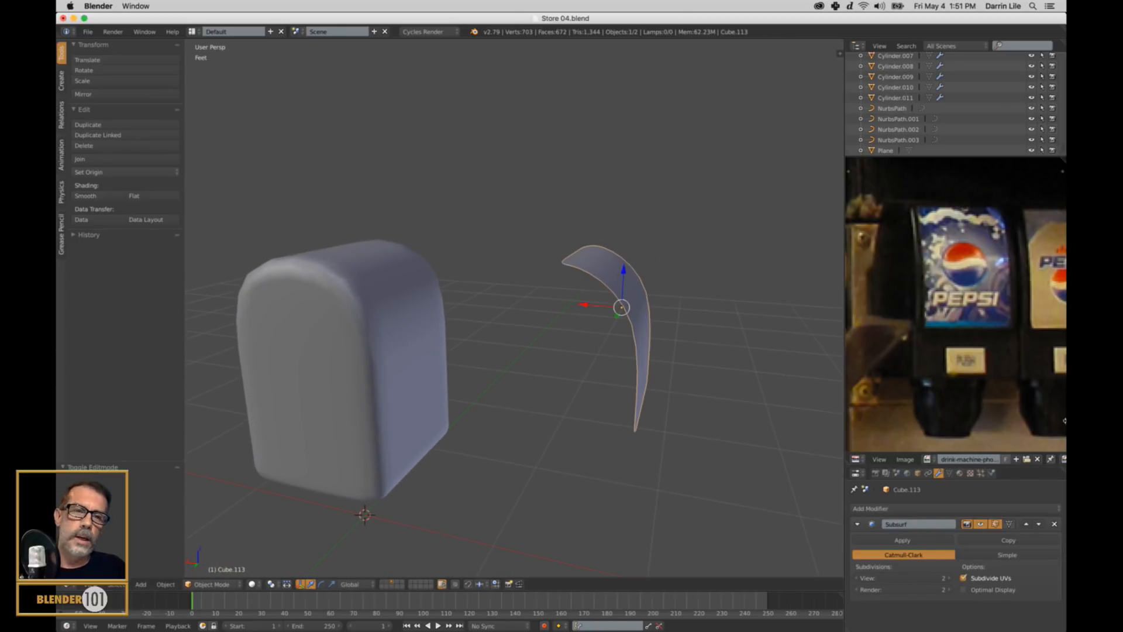
Step: Add a Solidify modifier to the panel, place it above Subsurf in the stack and enable Even Thickness
left_click(858, 525)
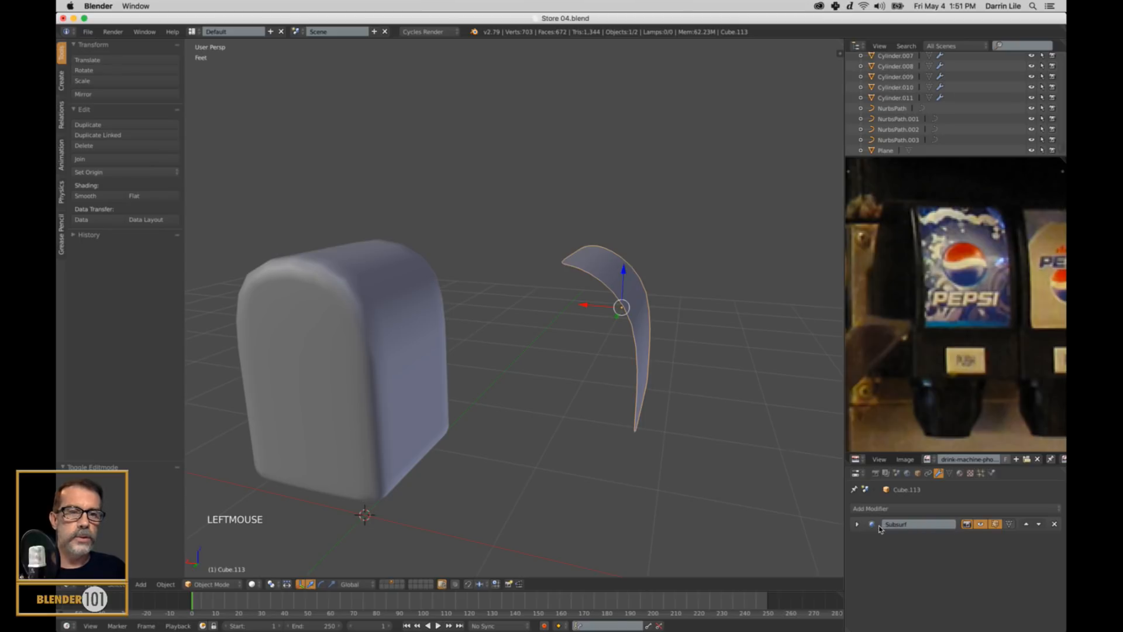
left_click(864, 508)
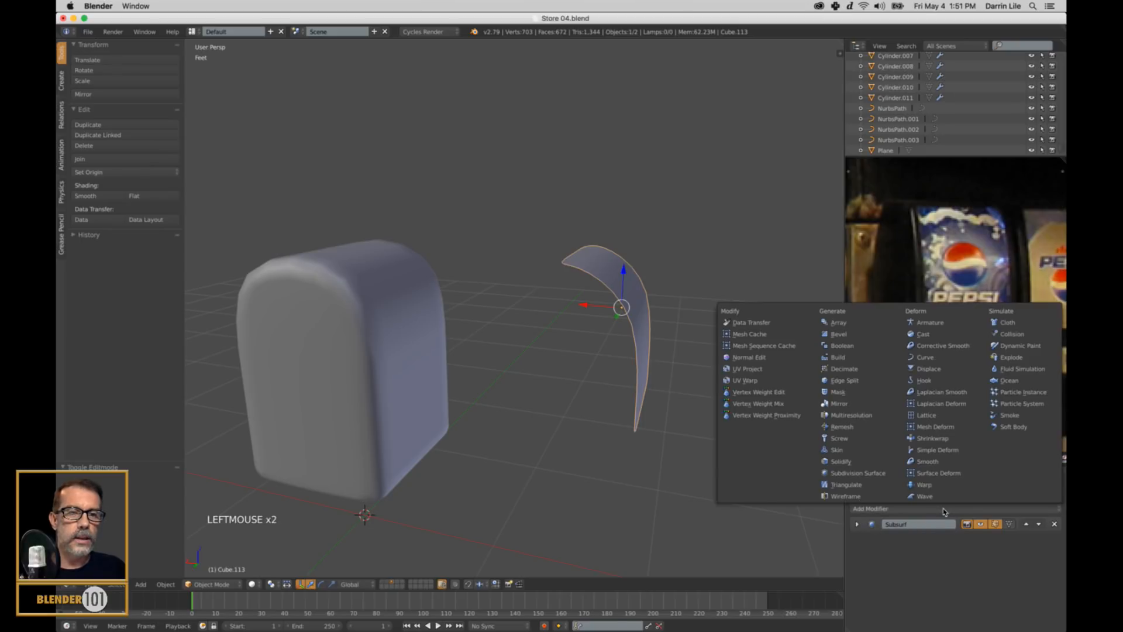
left_click(857, 462)
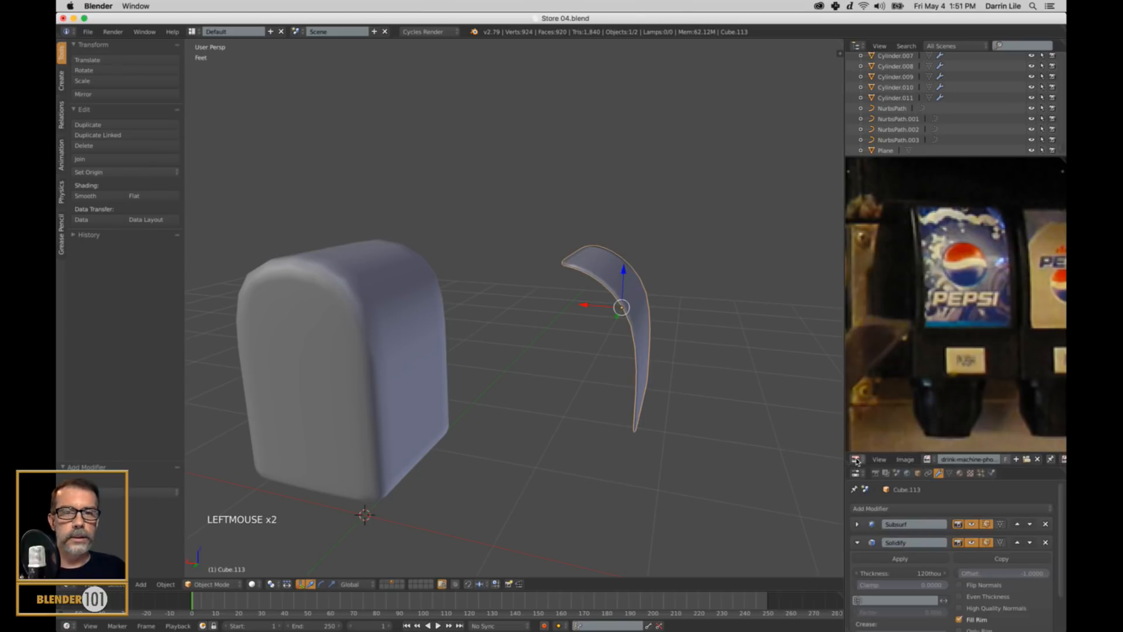
left_click(1017, 543)
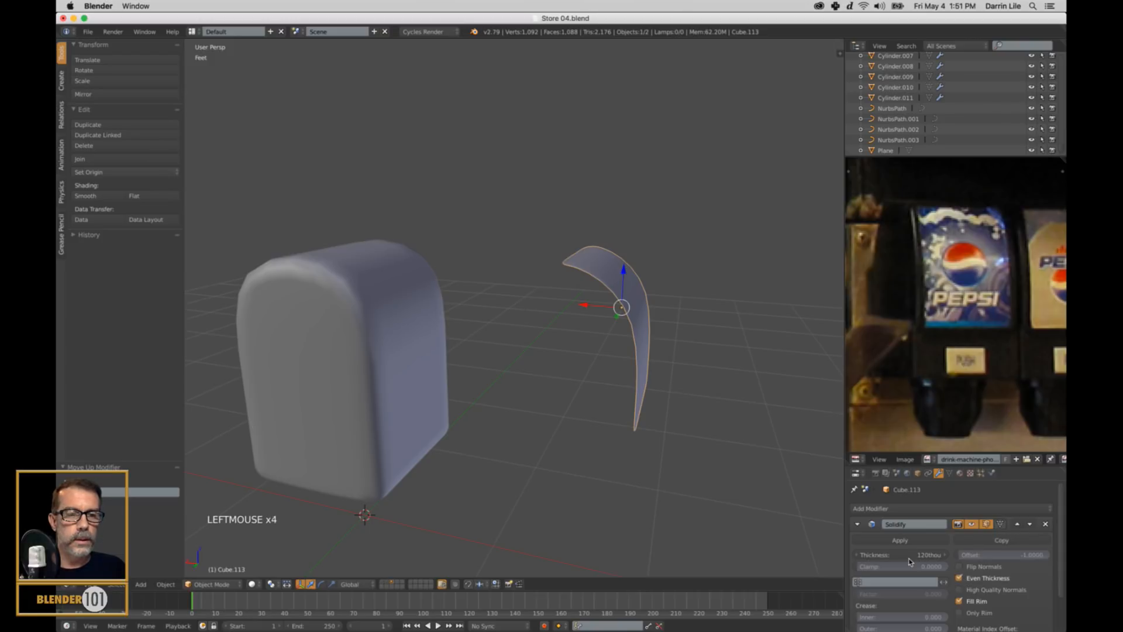
Step: Set the Solidify thickness to about 894thou and apply the modifier
left_click_drag(902, 556, 939, 555)
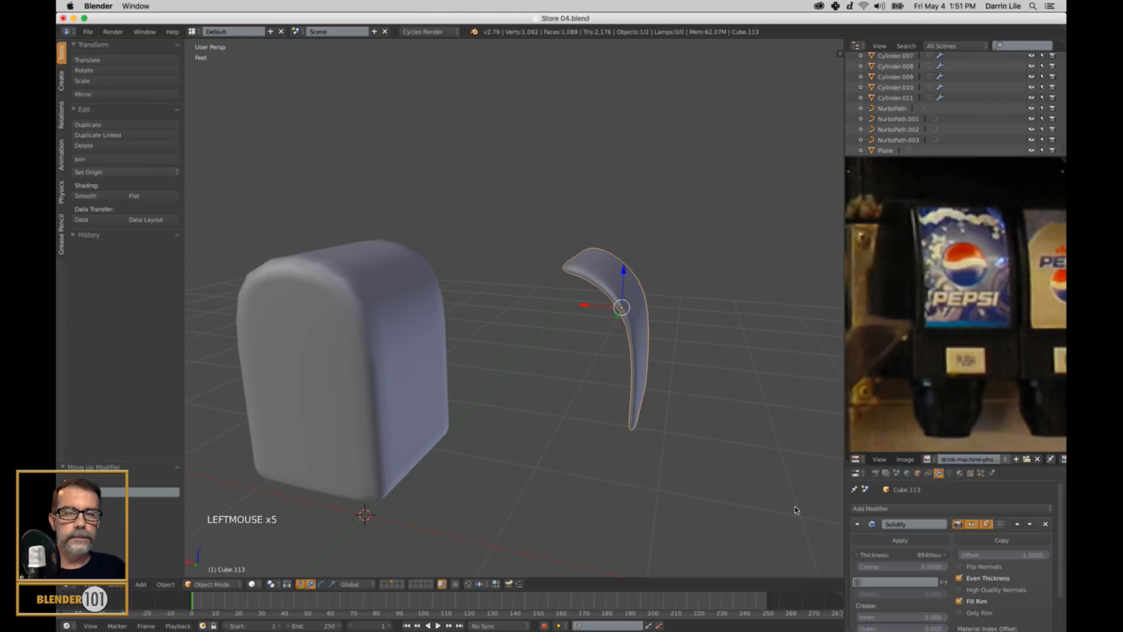
middle_click_drag(795, 526, 755, 521)
left_click(900, 540)
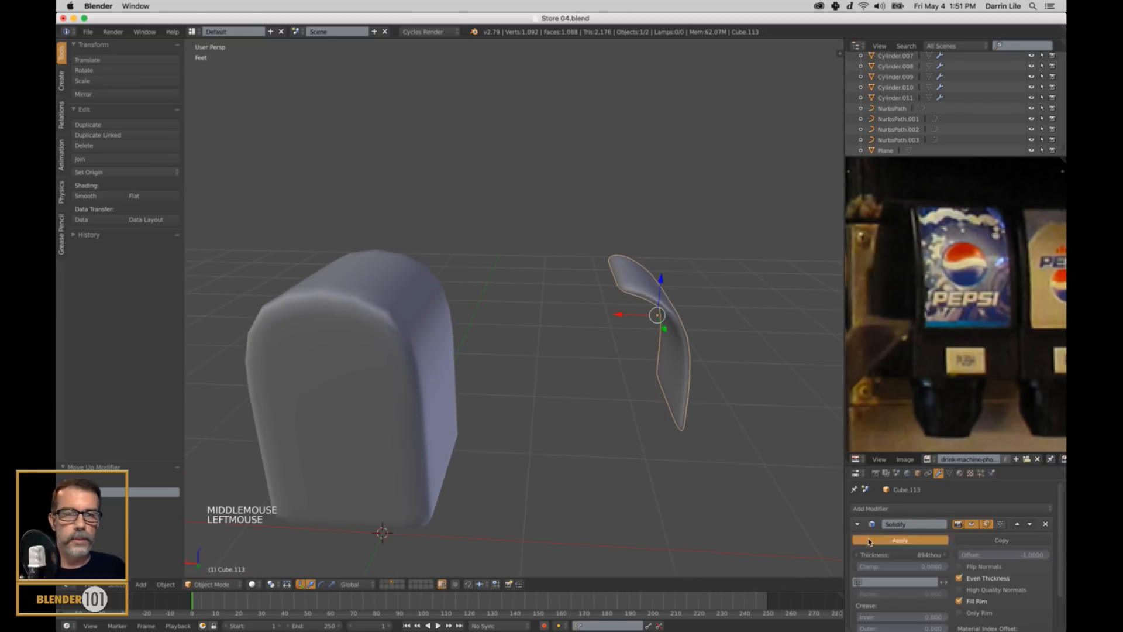
Step: Put the thickened panel's mesh in face selection mode with its inner side in view
scroll(665, 367, "up", 2)
key("Tab")
middle_click_drag(728, 353, 653, 347)
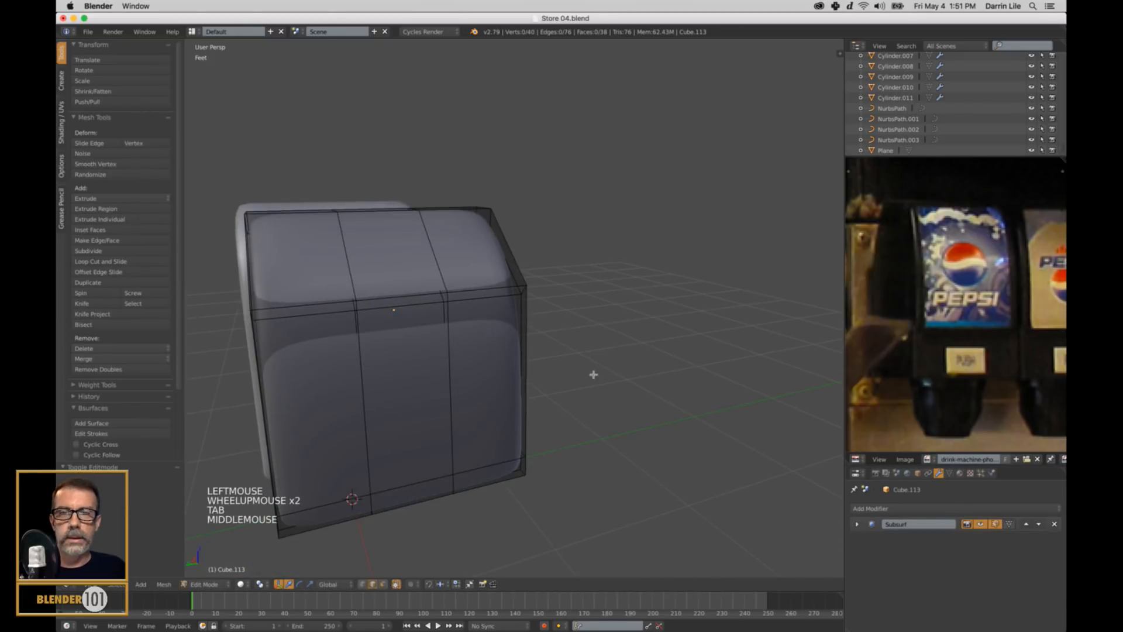
middle_click_drag(486, 395, 568, 386)
middle_click_drag(644, 355, 578, 381, "shift")
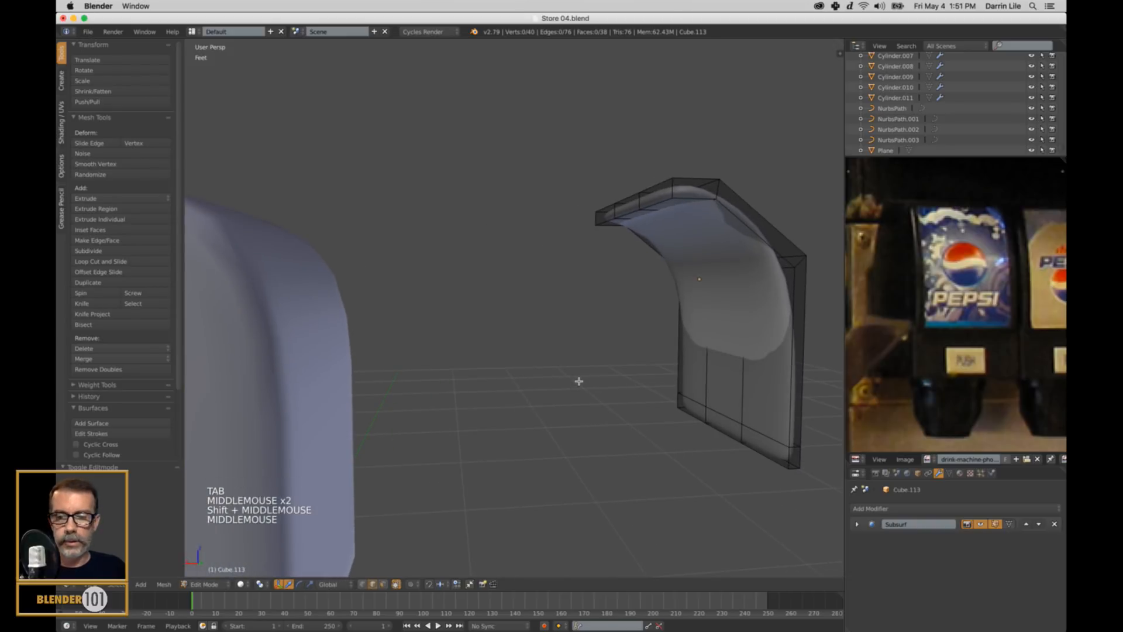
key("ctrl+Tab")
left_click(576, 384)
Step: Frame one of the panel's inner side faces and try showing the Subsurf result on the edit cage
right_click(643, 238)
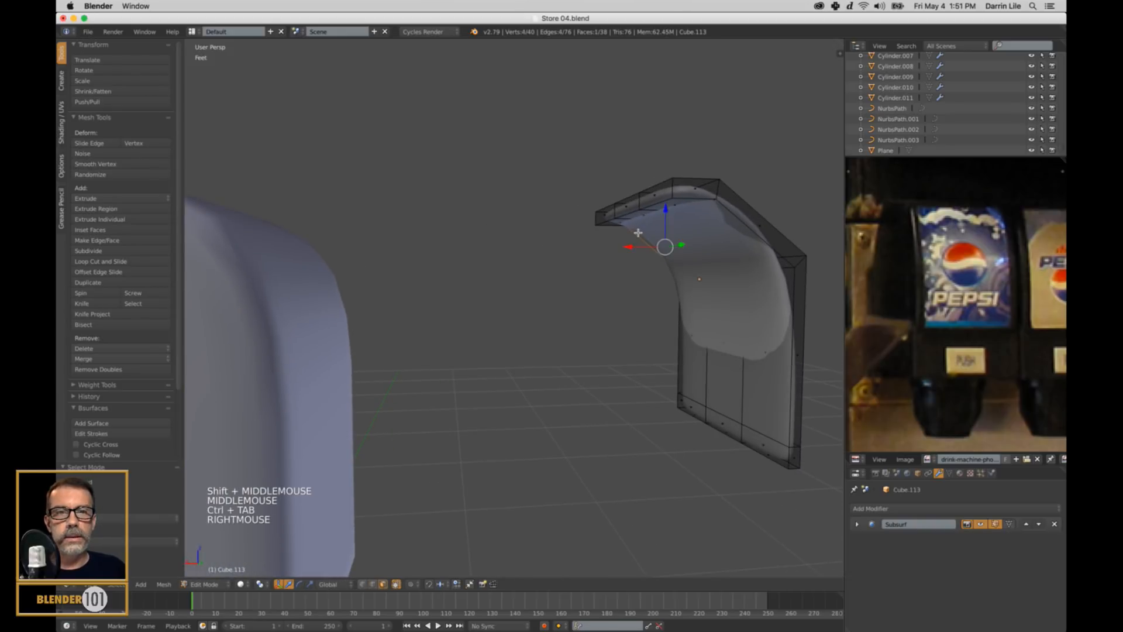
middle_click_drag(643, 239, 655, 242)
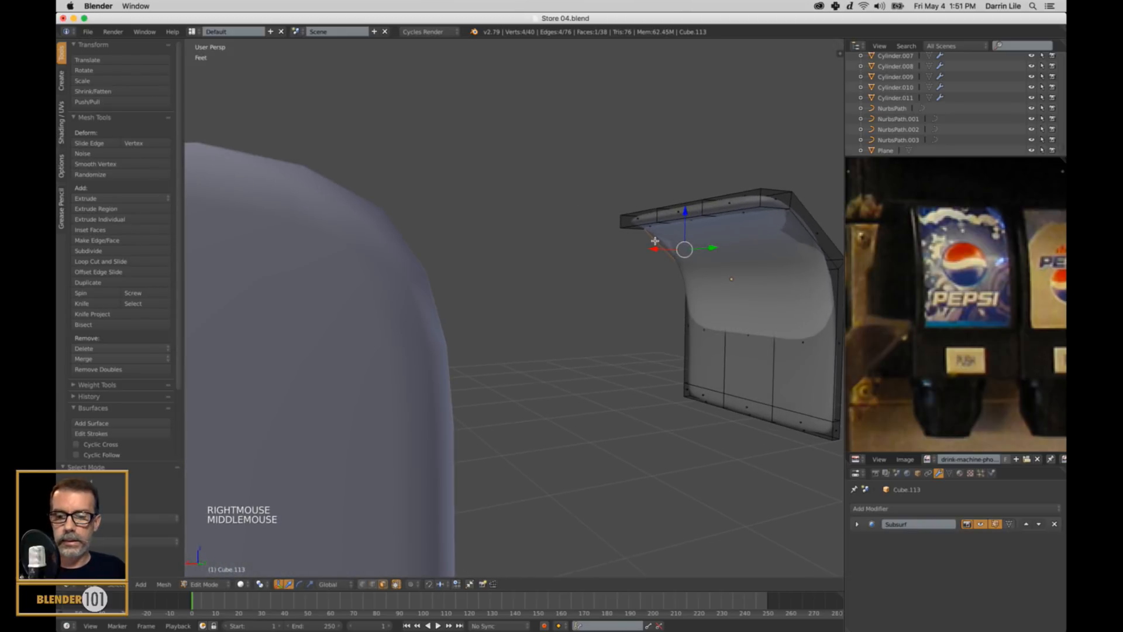
key("KP_Decimal")
scroll(617, 326, "down", 8)
middle_click_drag(616, 326, 635, 327)
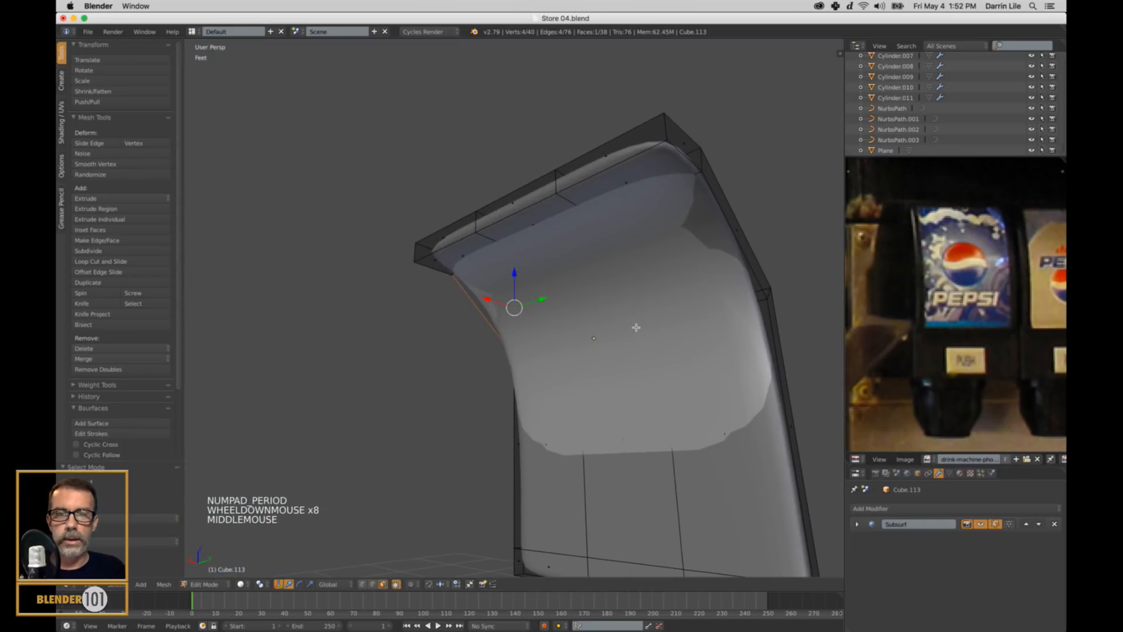
left_click(1010, 525)
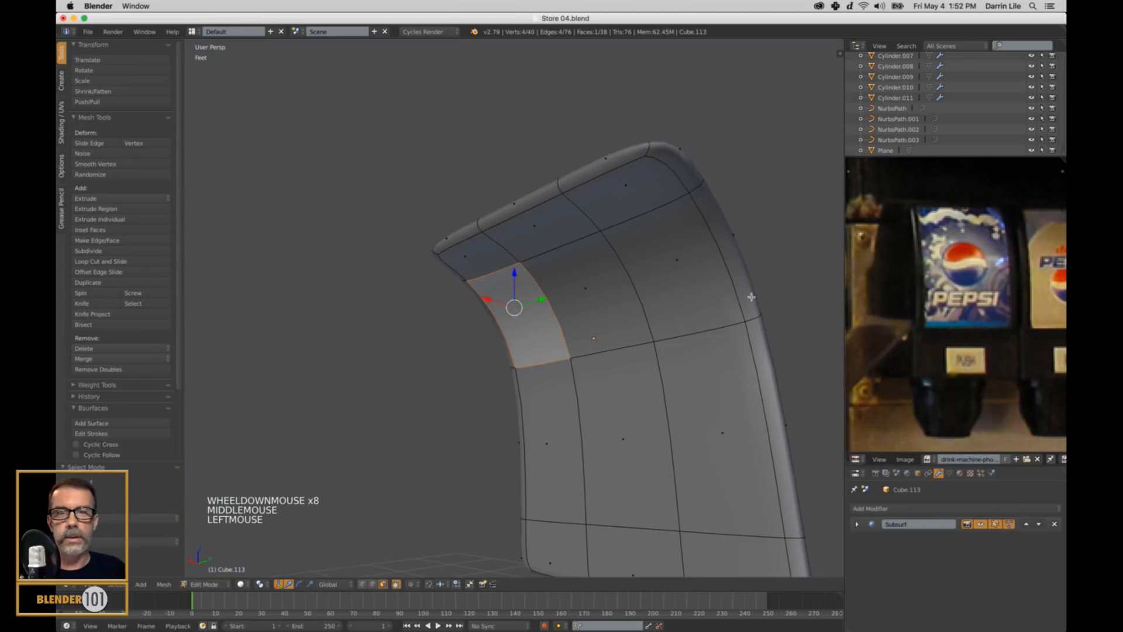
left_click(1010, 525)
Step: Select the three inner faces along the panel's upper lip, using wireframe display to reach them
right_click(473, 265)
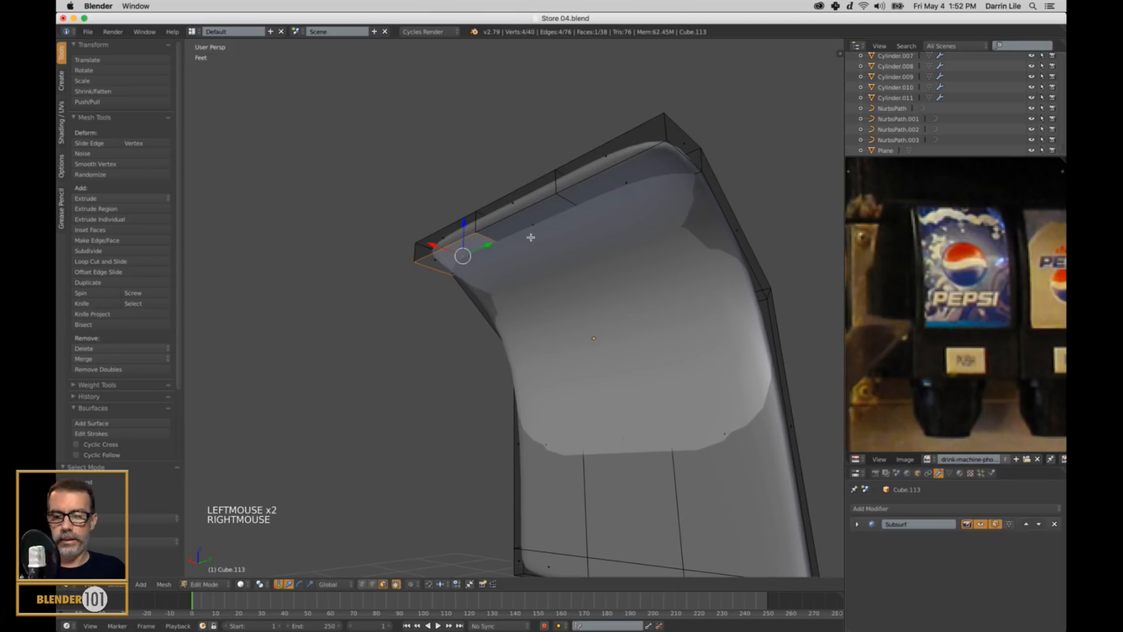
key("z")
right_click(536, 228, "shift")
right_click(625, 191, "shift")
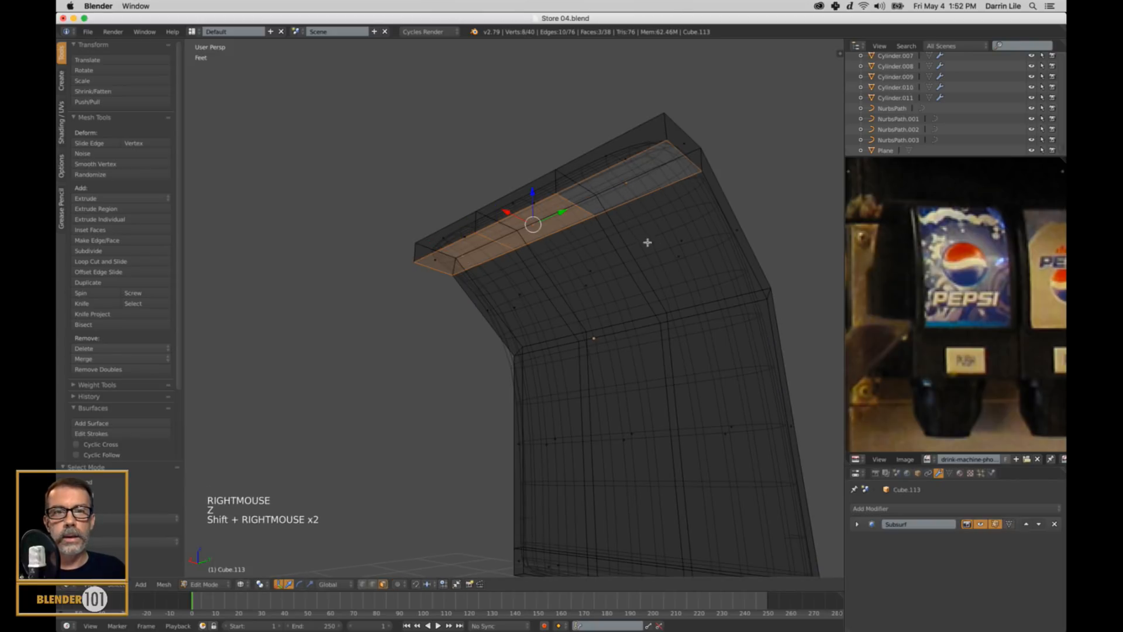
right_click(675, 265, "shift")
right_click(588, 305, "shift")
right_click(536, 326, "shift")
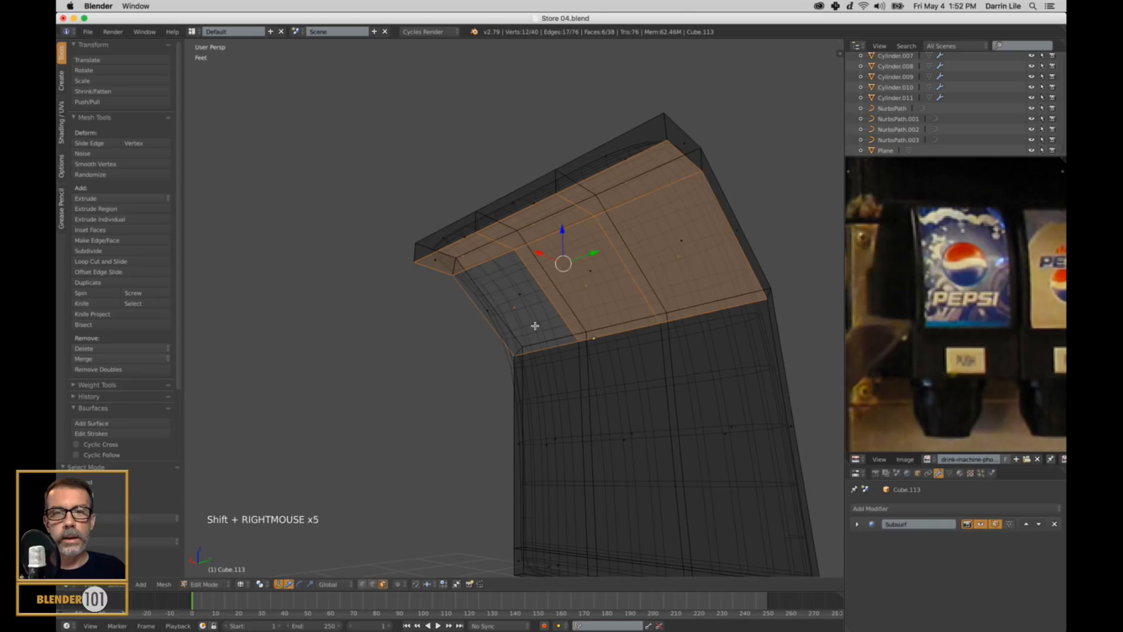
right_click(549, 450, "shift")
right_click(634, 455, "shift")
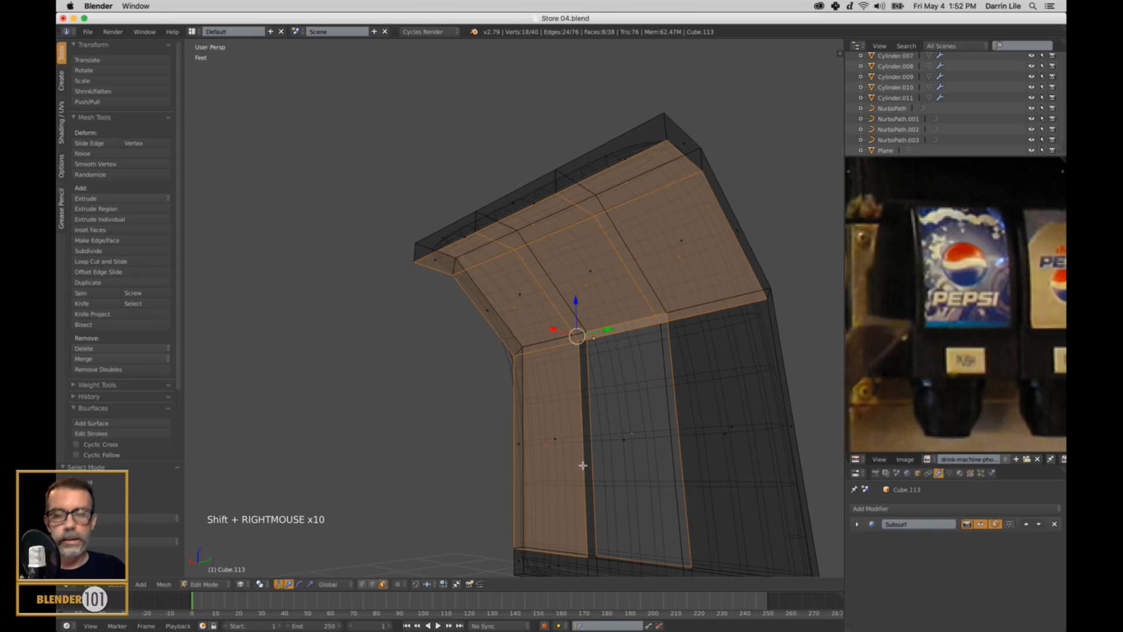
key("super+z")
key("super+z")
key("super+z")
key("super+z")
key("super+z")
key("super+z")
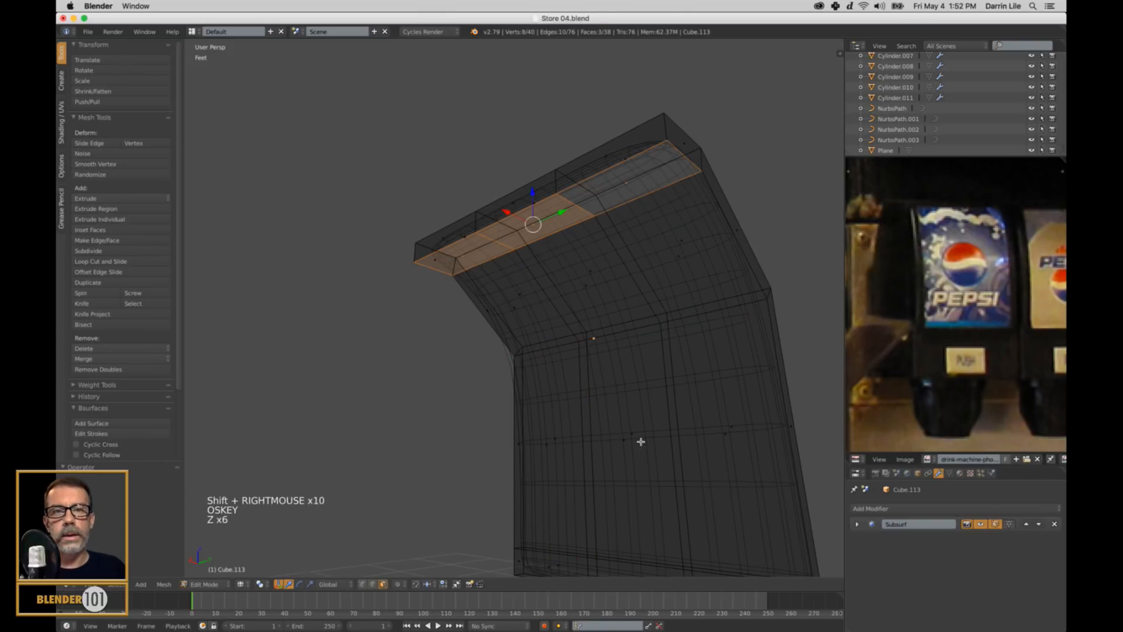
key("super+z")
Step: Add the remaining inner faces to the selection, from the curved section down through the bottom row
right_click(505, 304, "shift")
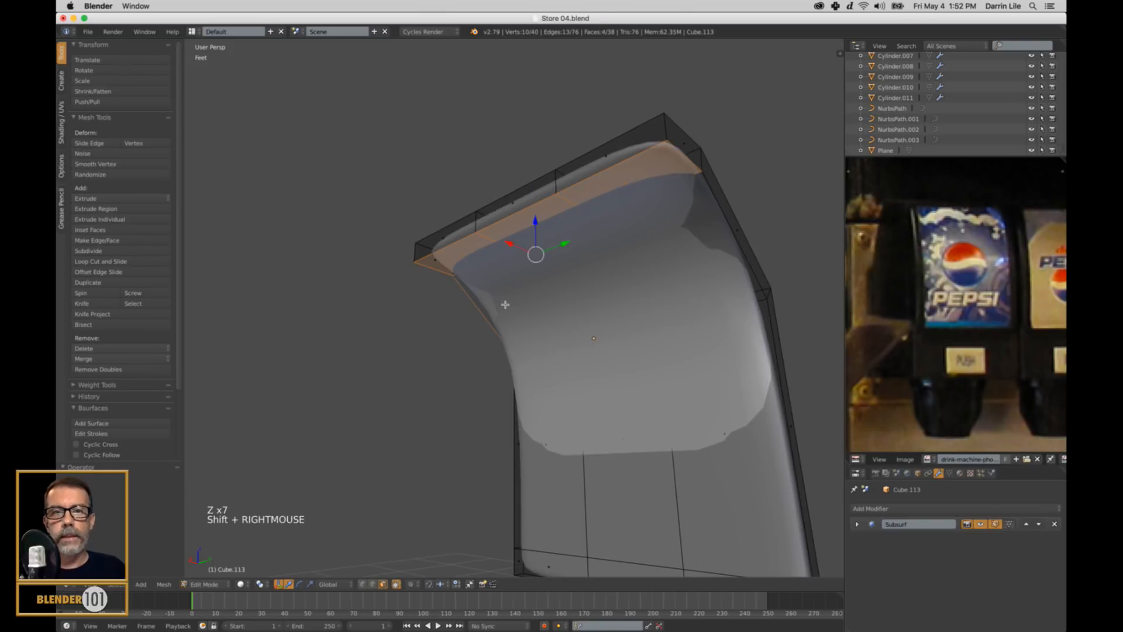
right_click(584, 272, "shift")
right_click(697, 232, "shift")
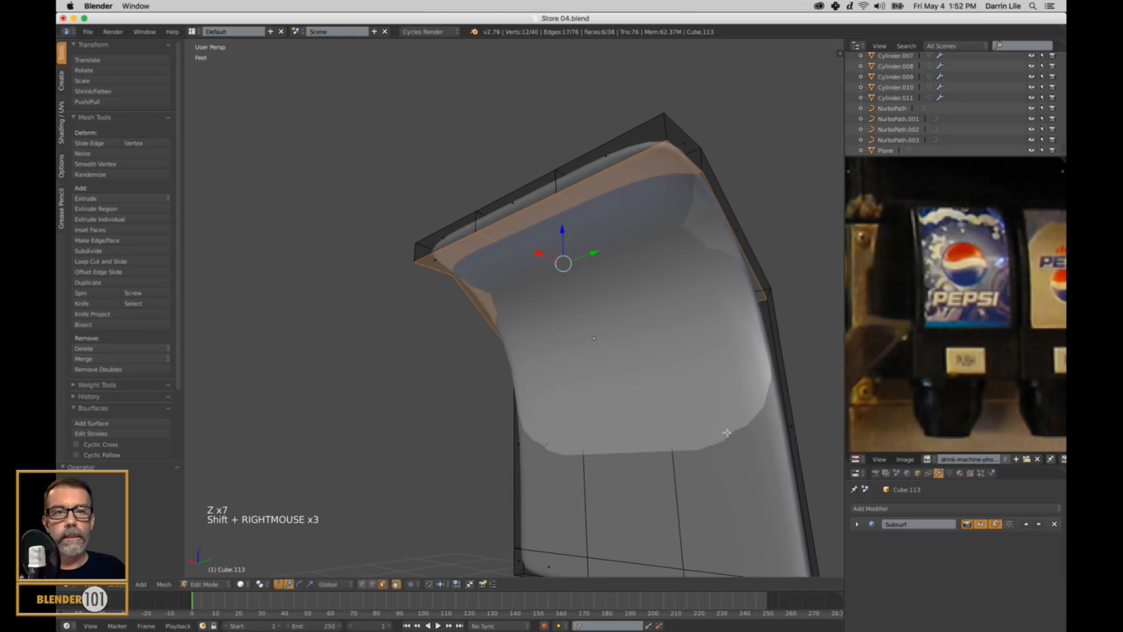
right_click(728, 433, "shift")
right_click(652, 478, "shift")
right_click(588, 499, "shift")
scroll(567, 500, "down", 2)
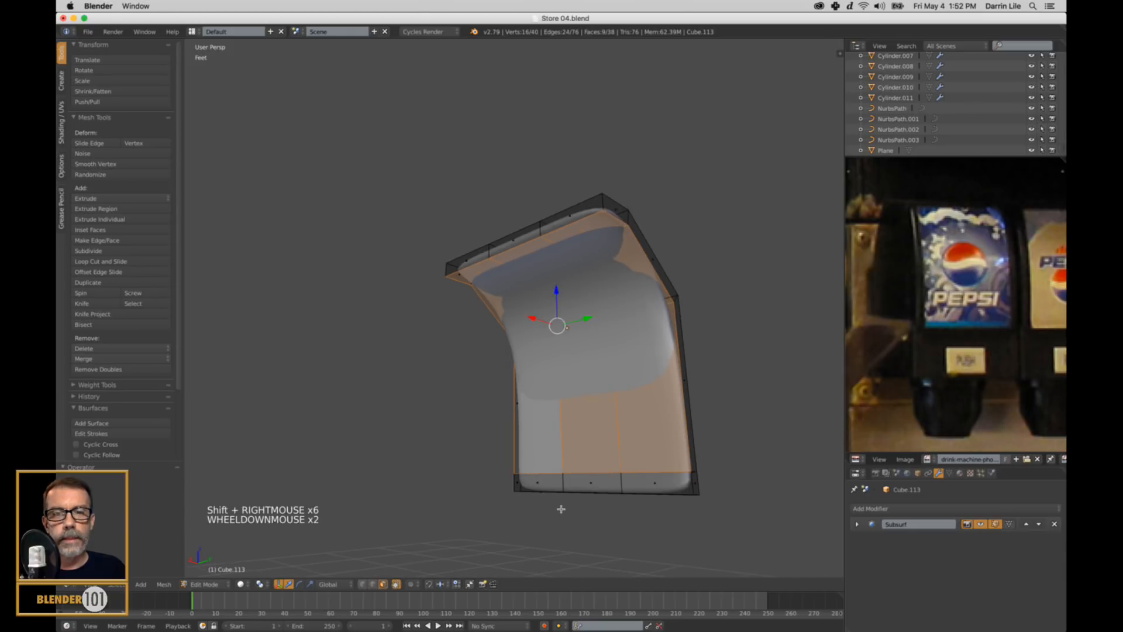
right_click(546, 487, "shift")
right_click(621, 487, "shift")
right_click(603, 489, "shift")
right_click(631, 489, "shift")
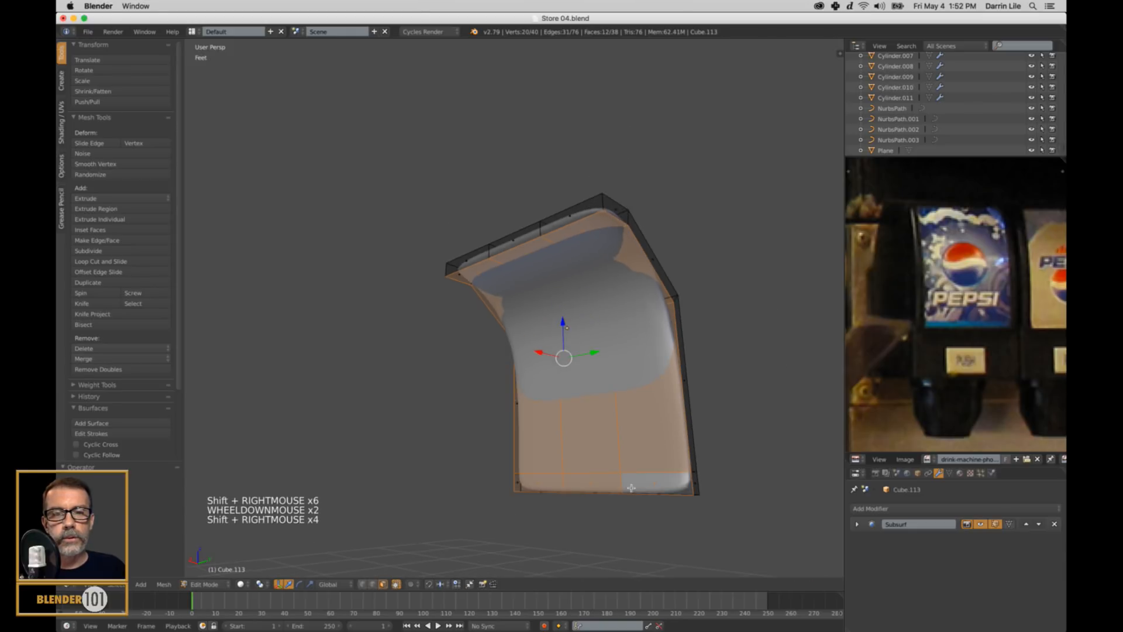
Step: Delete the selected inner faces from the panel mesh and return to Object Mode
middle_click_drag(744, 475, 711, 485)
key("z")
key("z")
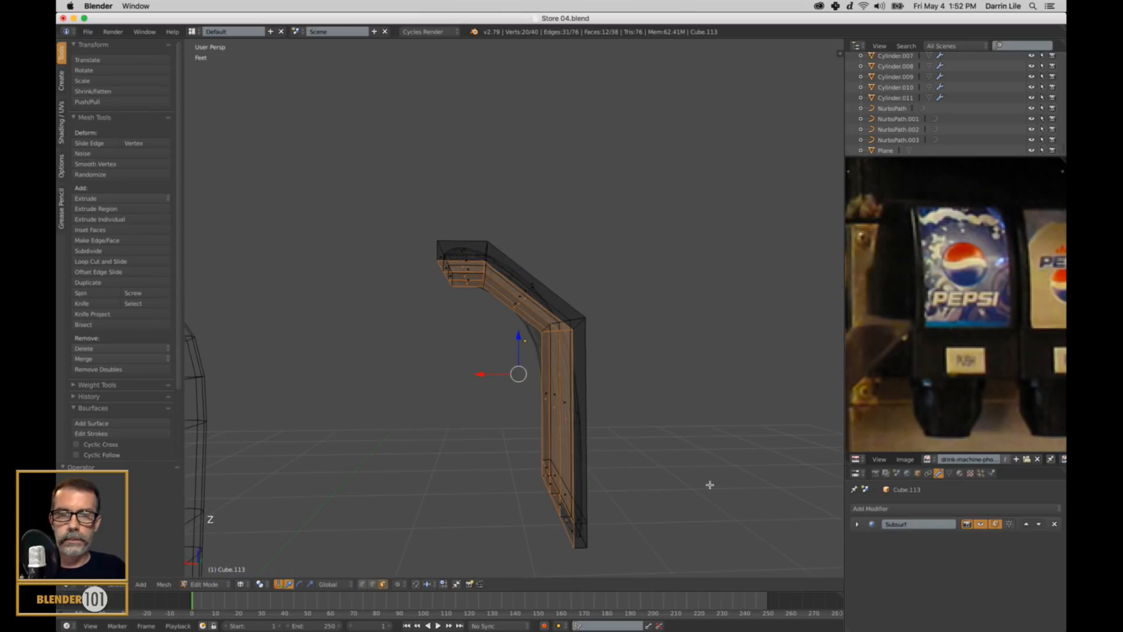
key("x")
left_click(689, 477)
scroll(688, 473, "down", 2)
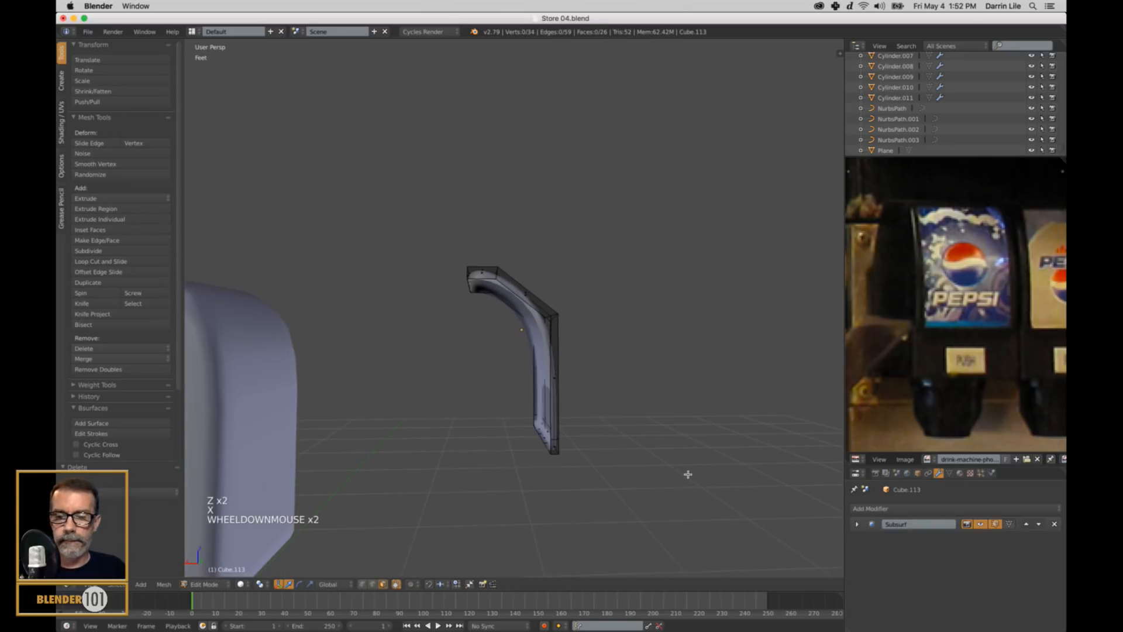
key("a")
key("Tab")
mouse_move(680, 471)
middle_mouse_down()
mouse_move(735, 451)
mouse_move(664, 459)
middle_mouse_up()
middle_click_drag(668, 460, 669, 461)
Step: Add two centered loop cuts around the thickness of the panel's rim and finish the mesh edit
scroll(514, 394, "up", 1)
key("Tab")
scroll(539, 409, "up", 2)
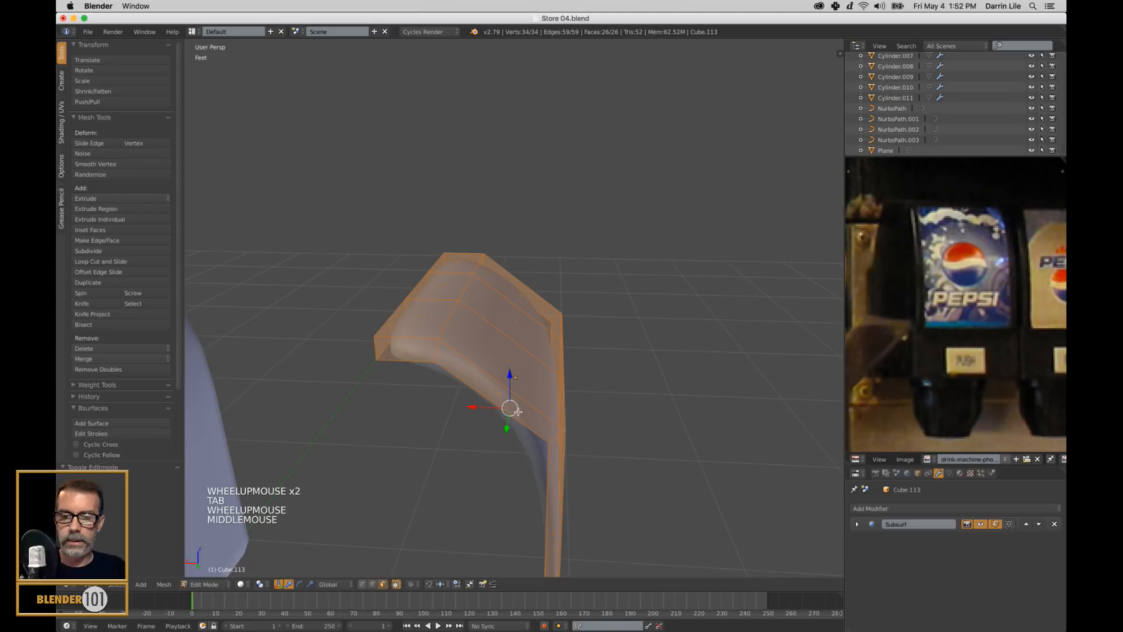
key("ctrl+r")
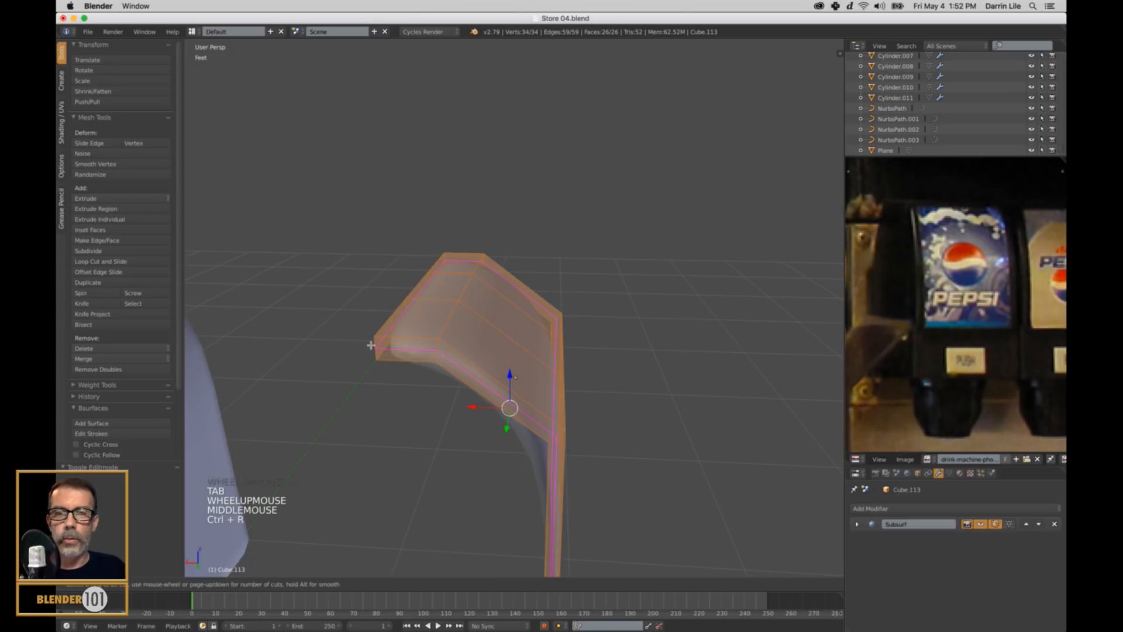
scroll(435, 359, "up", 1)
left_click(436, 358)
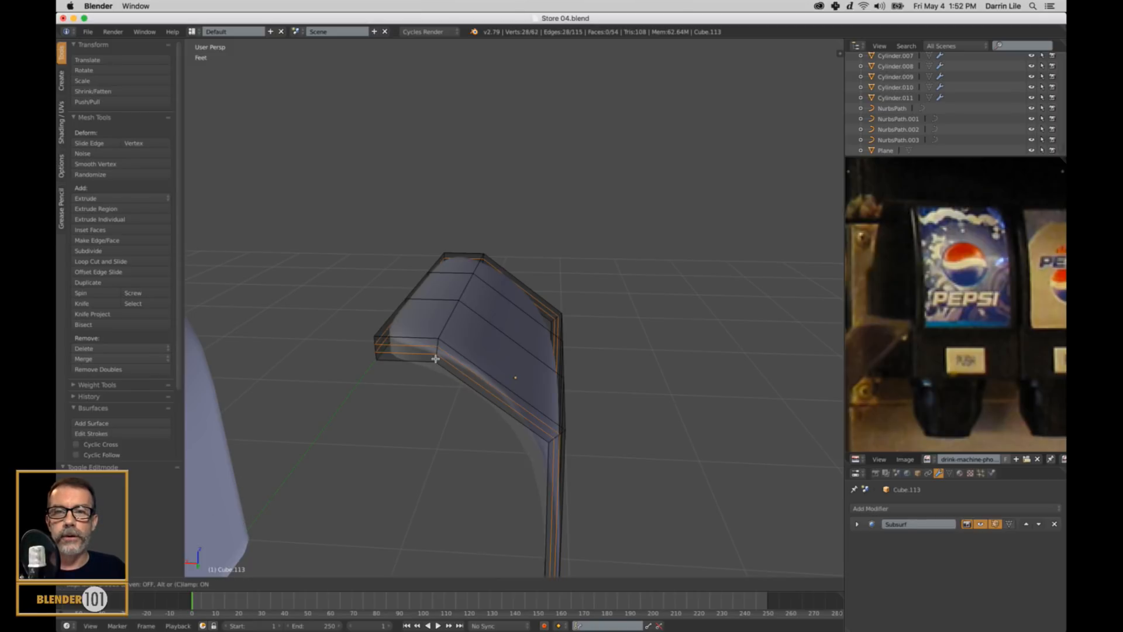
left_click(435, 359)
key("a")
key("Tab")
Step: Move the panel along X so it sits against the front of the dispenser head
scroll(441, 372, "down", 4)
mouse_move(474, 389)
middle_mouse_down()
mouse_move(462, 386)
mouse_move(474, 375)
middle_mouse_up()
left_click(468, 338)
left_click_drag(468, 338, 275, 343)
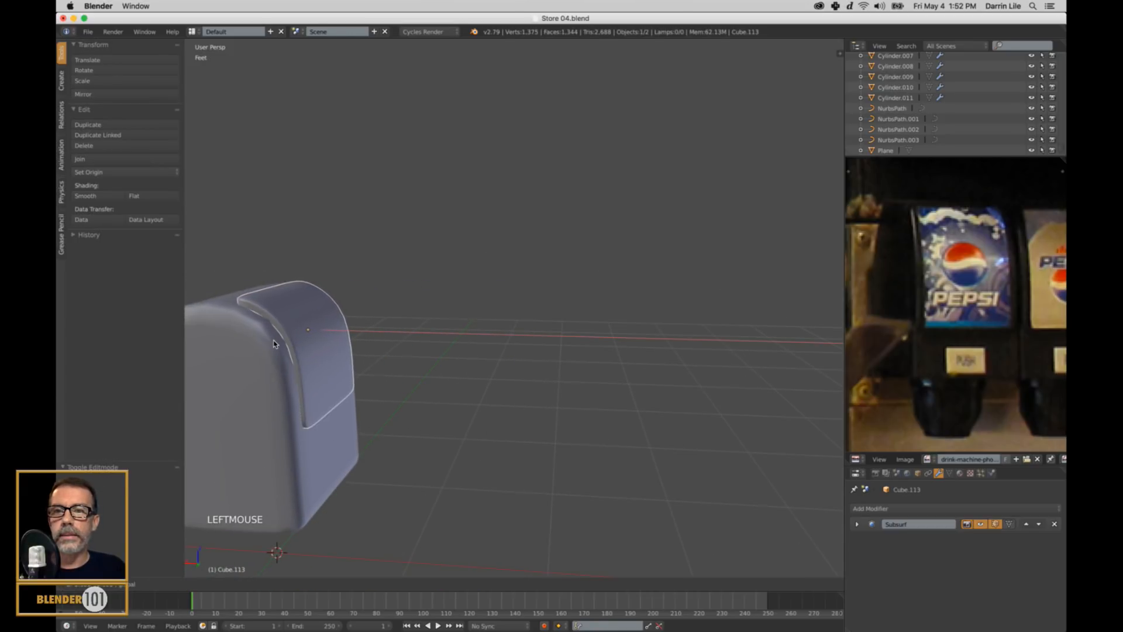
Step: Select the loop across the panel's upper front bend and nudge it slightly along X toward the head
scroll(316, 386, "up", 2)
middle_click_drag(316, 386, 402, 316, "shift")
key("Tab")
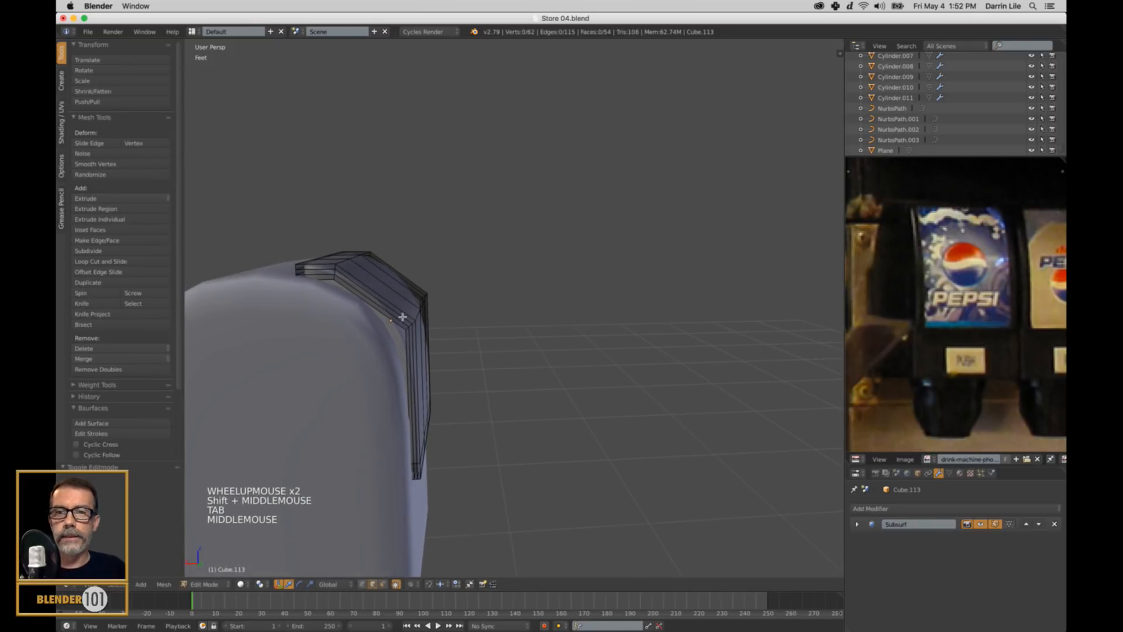
right_click(432, 310, "alt")
left_click_drag(380, 310, 376, 315)
Step: In face selection mode, select the strip of faces at the panel's lower edge and shift it slightly along X
middle_click_drag(487, 447, 418, 444)
key("ctrl+Tab")
left_click(445, 430)
right_click(401, 434, "alt")
left_click_drag(382, 433, 389, 434)
scroll(398, 421, "up", 1)
middle_click_drag(398, 422, 429, 383)
scroll(429, 383, "down", 2)
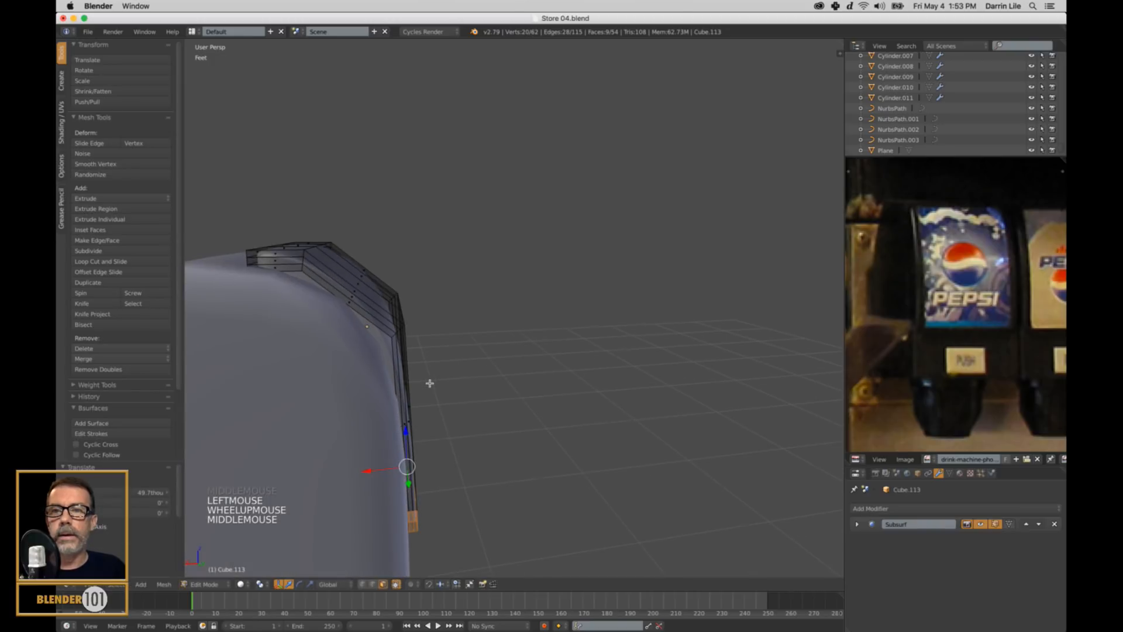
key("a")
key("Tab")
Step: Nudge the panel slightly down along Z on the head, and undo a trial nudge along Y
scroll(432, 369, "down", 3)
middle_click_drag(552, 344, 453, 305)
scroll(486, 329, "up", 3)
scroll(545, 383, "up", 1)
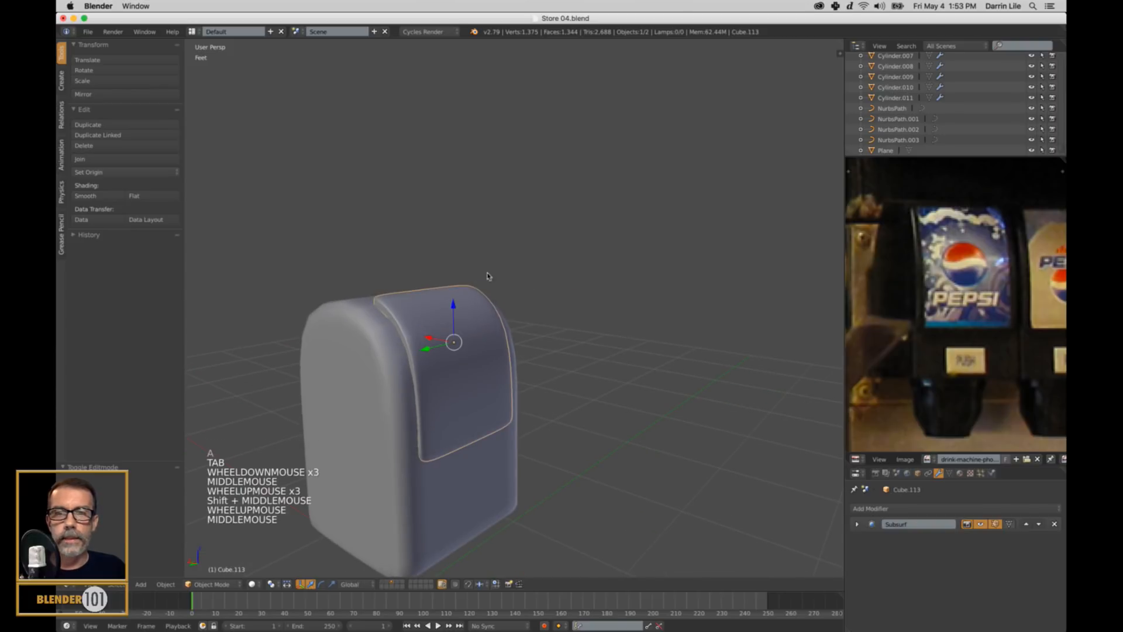
left_click_drag(452, 304, 454, 307)
left_click_drag(427, 352, 431, 344)
key("super+z")
scroll(431, 344, "down", 2)
key("a")
key("Tab")
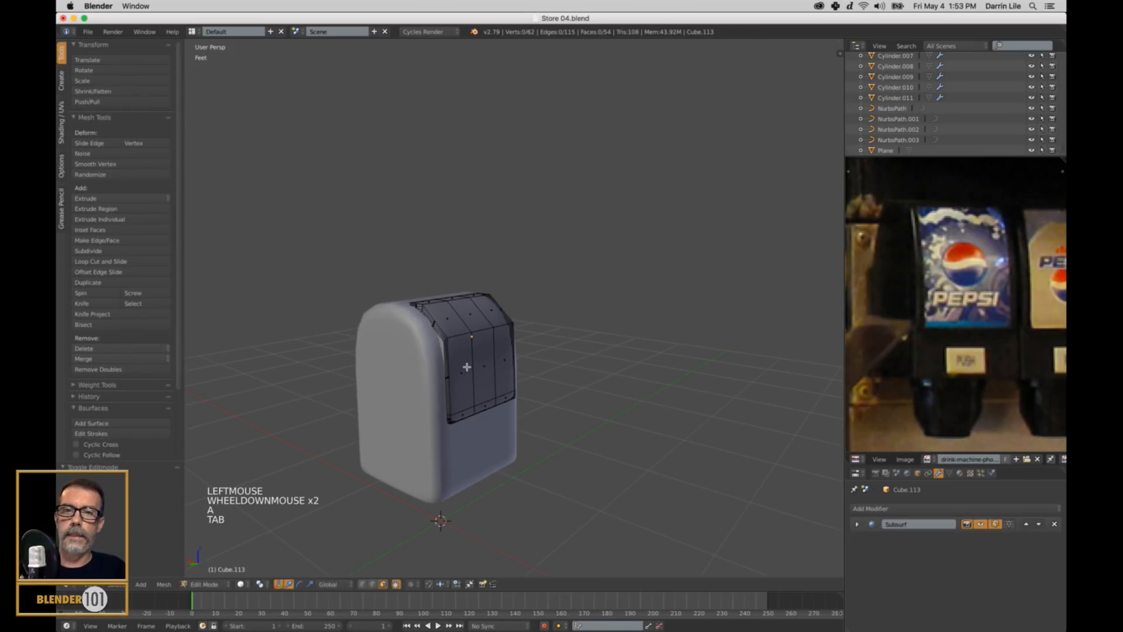
scroll(467, 367, "down", 1)
key("Tab")
key("a")
key("a")
key("a")
Step: Snap the 3D cursor to the center of the dispenser head's bottom face and finish editing the head
scroll(499, 371, "down", 5)
middle_click_drag(499, 372, 562, 339)
scroll(542, 216, "up", 3)
scroll(607, 392, "up", 1)
key("s")
key("s")
right_click(504, 408)
key("Tab")
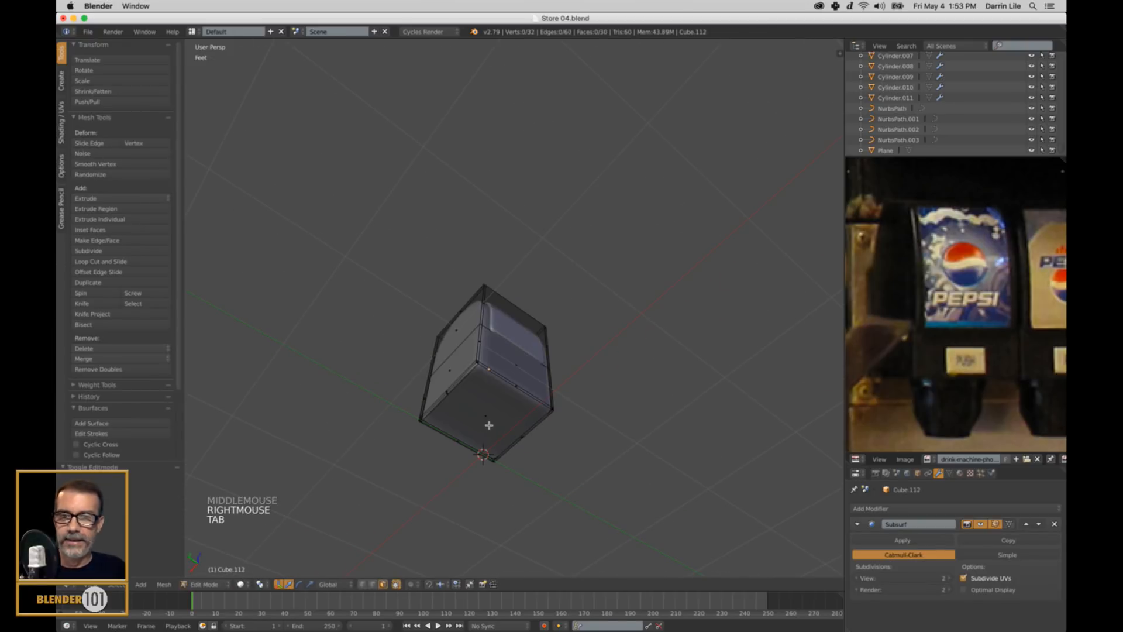
right_click(489, 425)
key("shift+s")
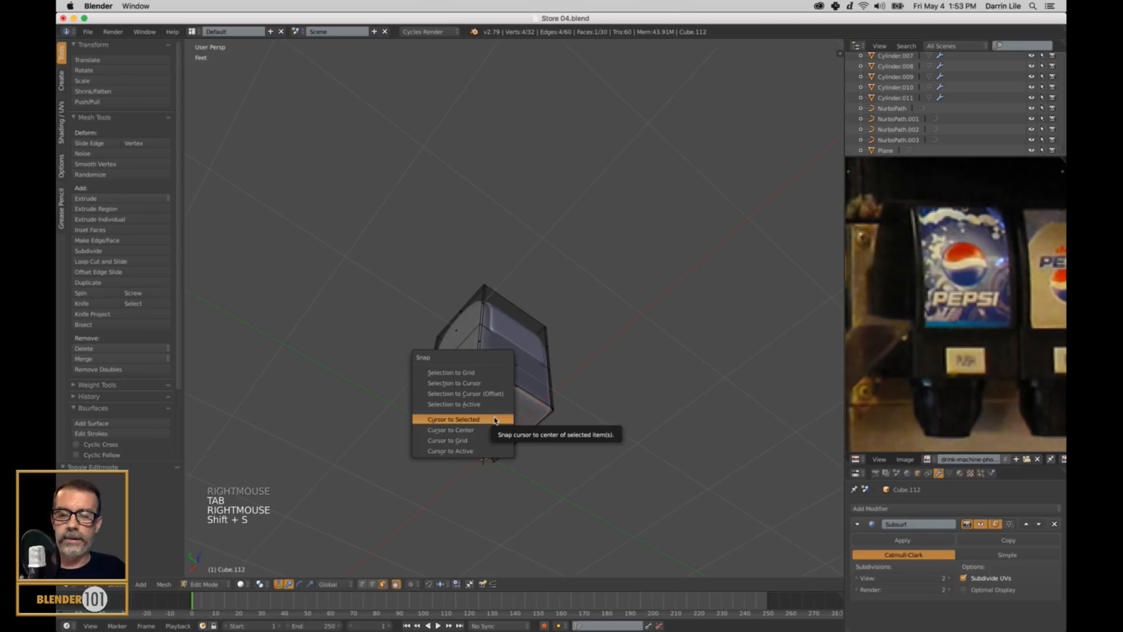
left_click(494, 419)
key("a")
key("Tab")
Step: Show the dispenser head in the right orthographic view with wireframe display and nothing selected
scroll(593, 286, "down", 4)
middle_click_drag(594, 287, 577, 396)
scroll(573, 327, "down", 1)
scroll(589, 410, "up", 1)
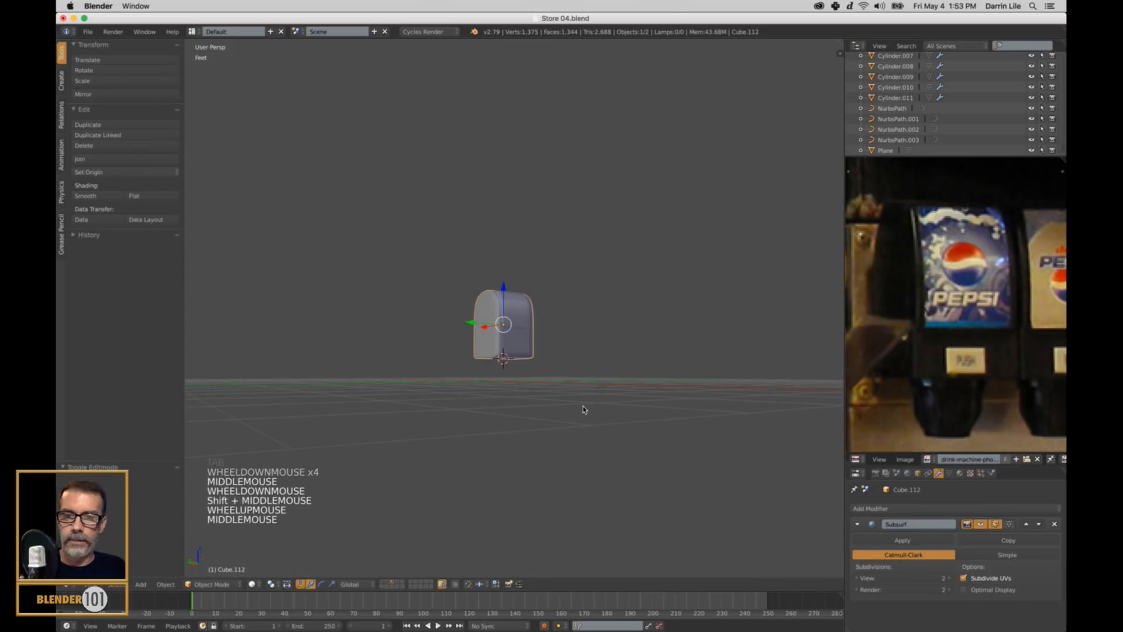
key("KP_3")
key("KP_5")
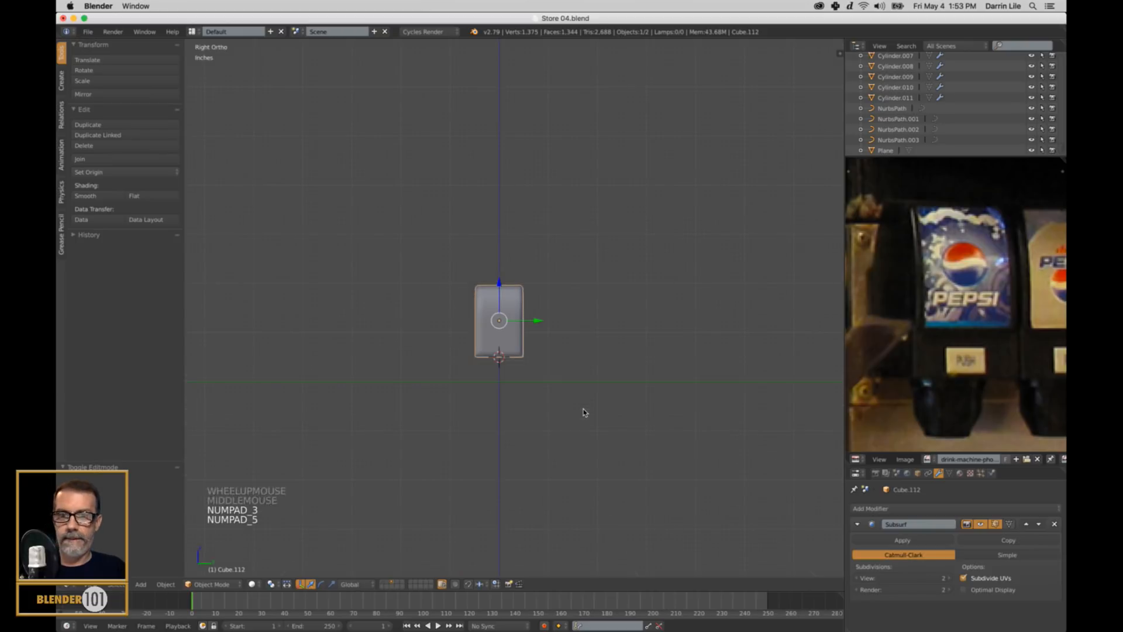
key("z")
scroll(582, 411, "up", 3)
middle_click_drag(581, 411, 599, 316, "shift")
key("a")
scroll(592, 381, "up", 3)
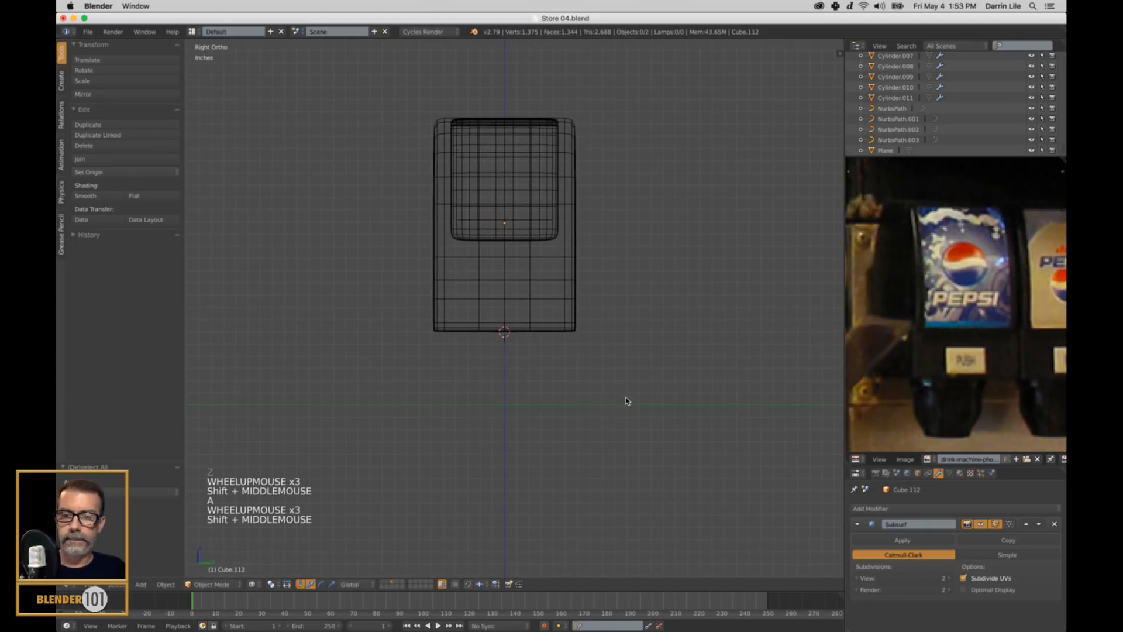
Step: Add a mesh cylinder at the 3D cursor with 16 vertices and the cap fill type set to Nothing
key("shift+a")
mouse_move(626, 399)
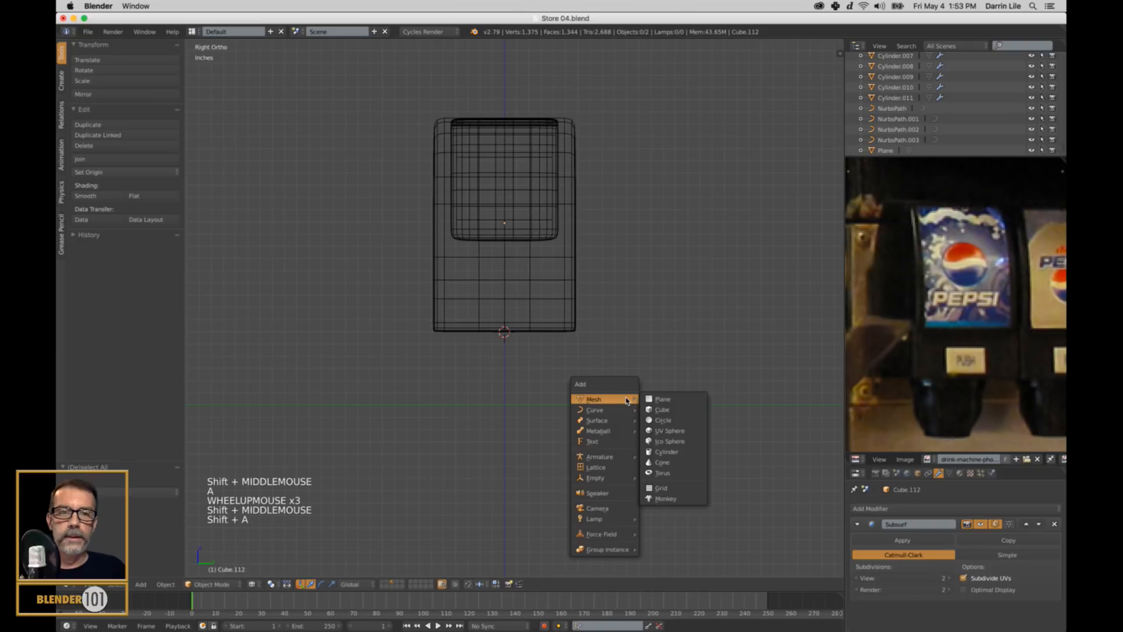
left_click(672, 452)
left_click_drag(150, 465, 130, 287)
type("12")
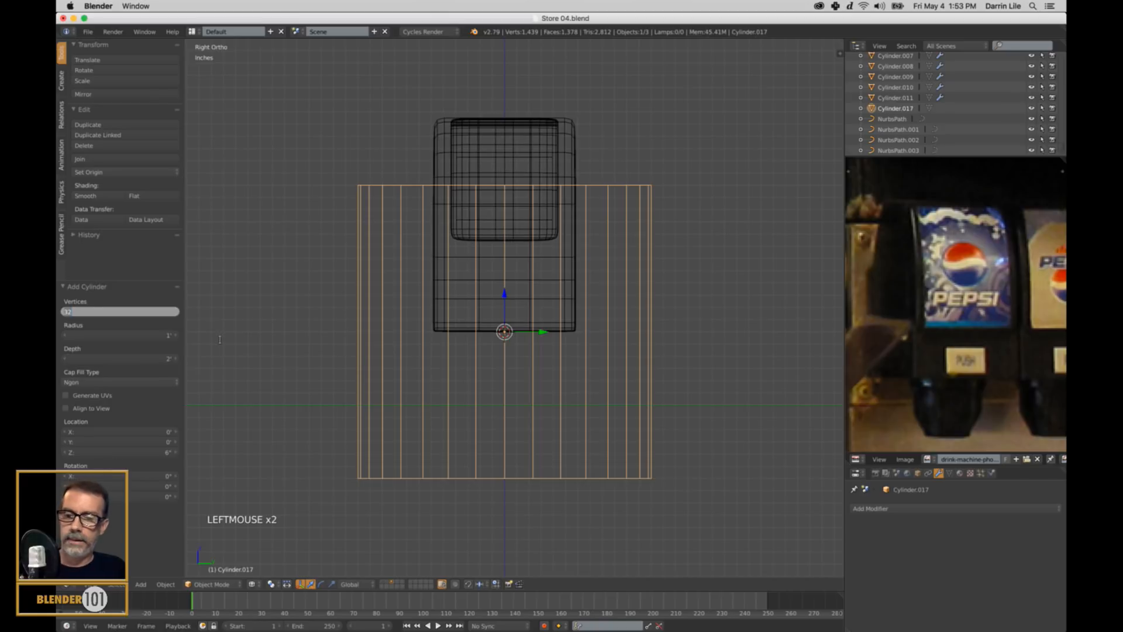
key("BackSpace")
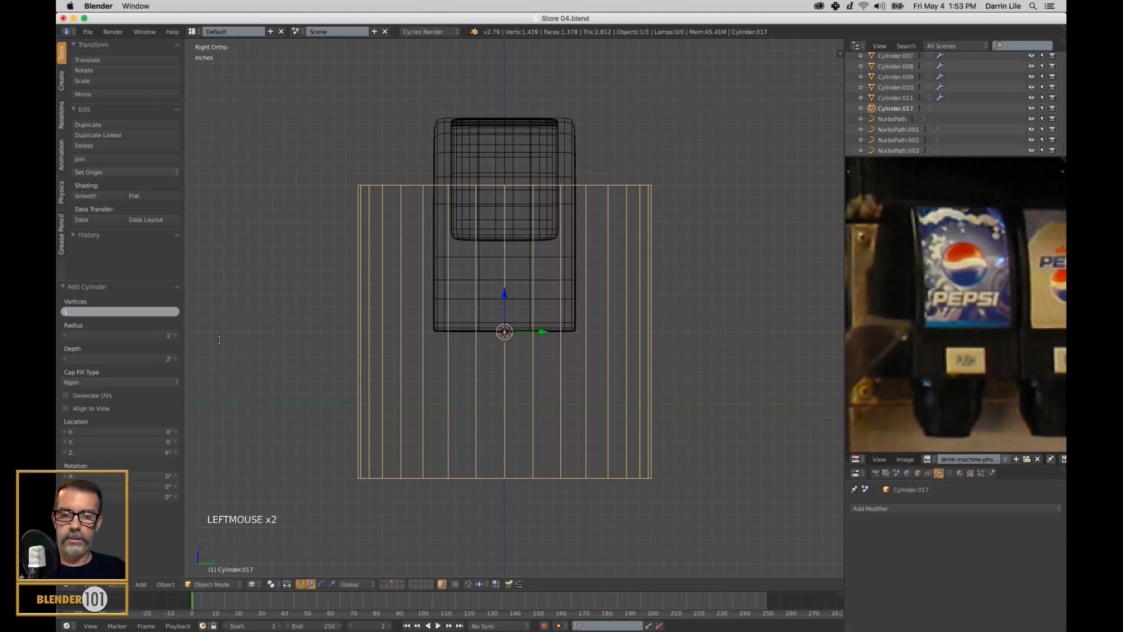
key("Return")
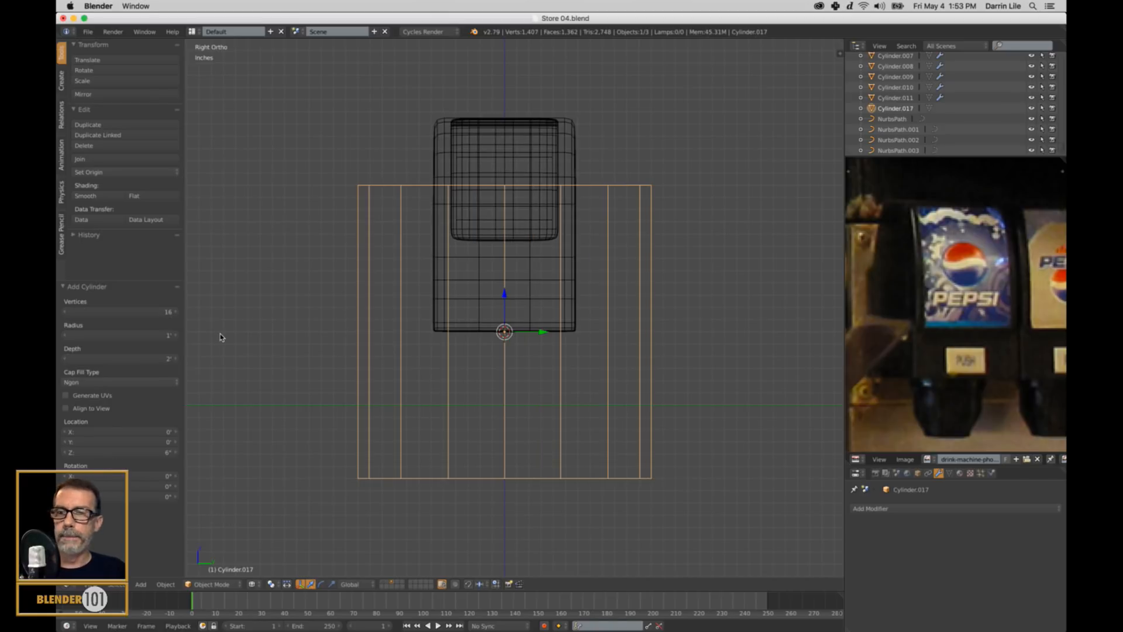
left_click(106, 381)
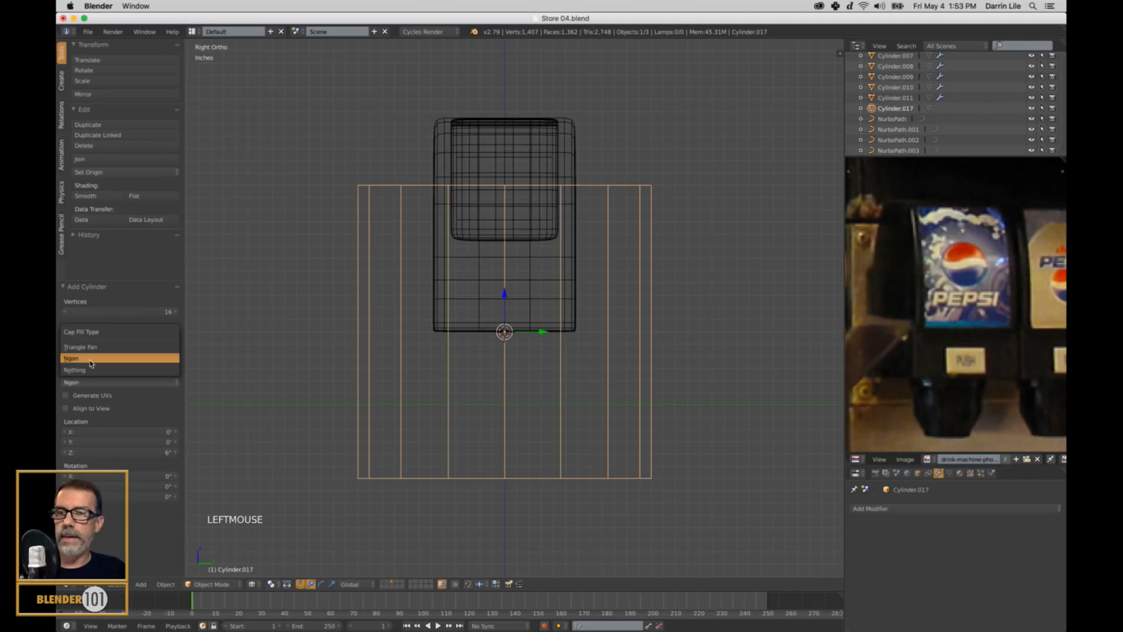
left_click(89, 371)
Step: Scale the cylinder uniformly to about 0.232 of its size
key("s")
key("s")
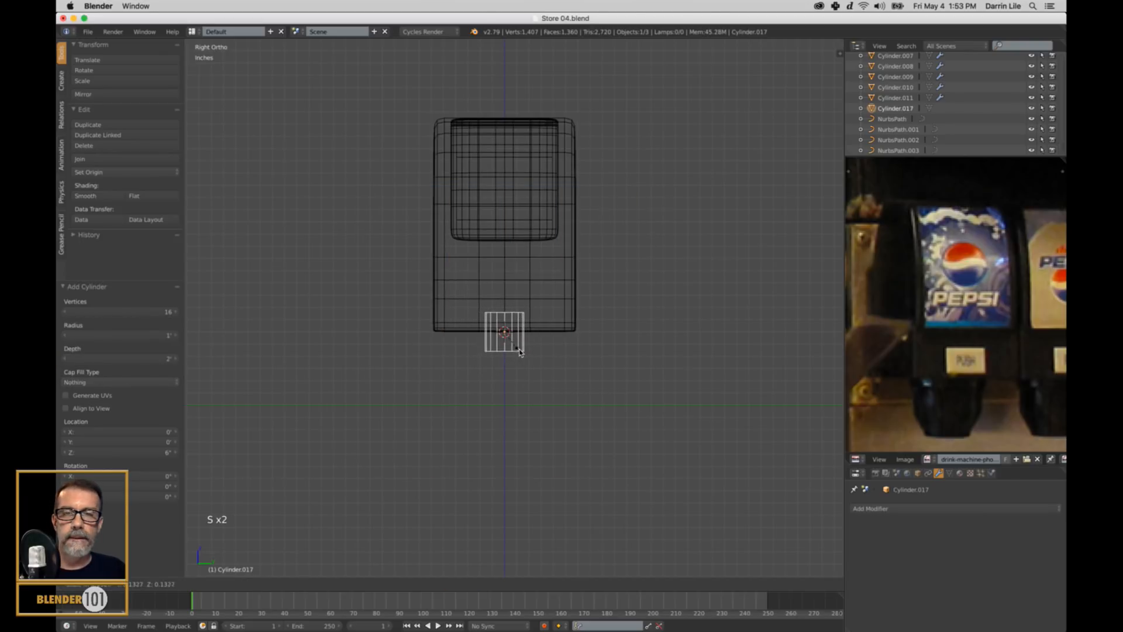
left_click(589, 416)
Step: Flatten the cylinder along Z to about 0.297 and raise it about 302thou
key("s")
key("s")
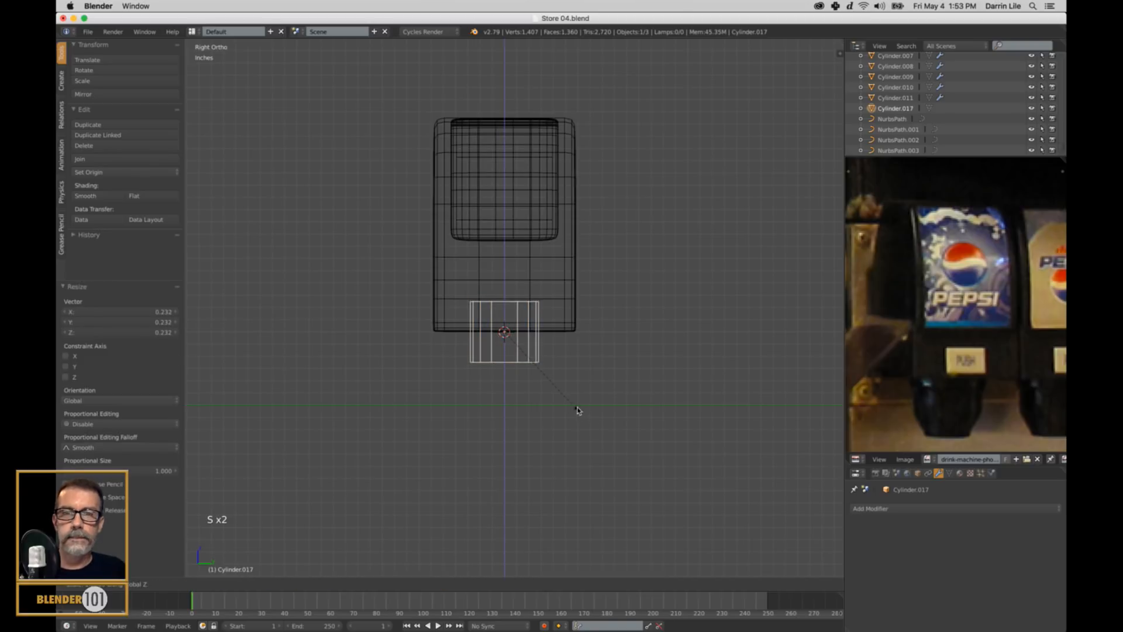
left_click(539, 350)
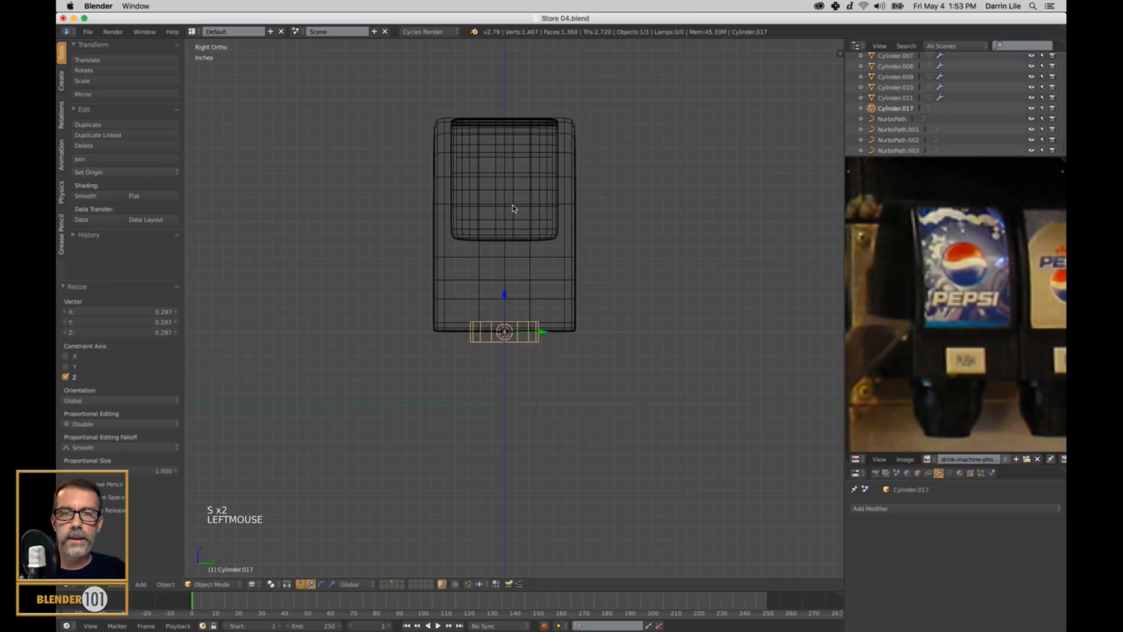
left_click_drag(504, 293, 504, 290)
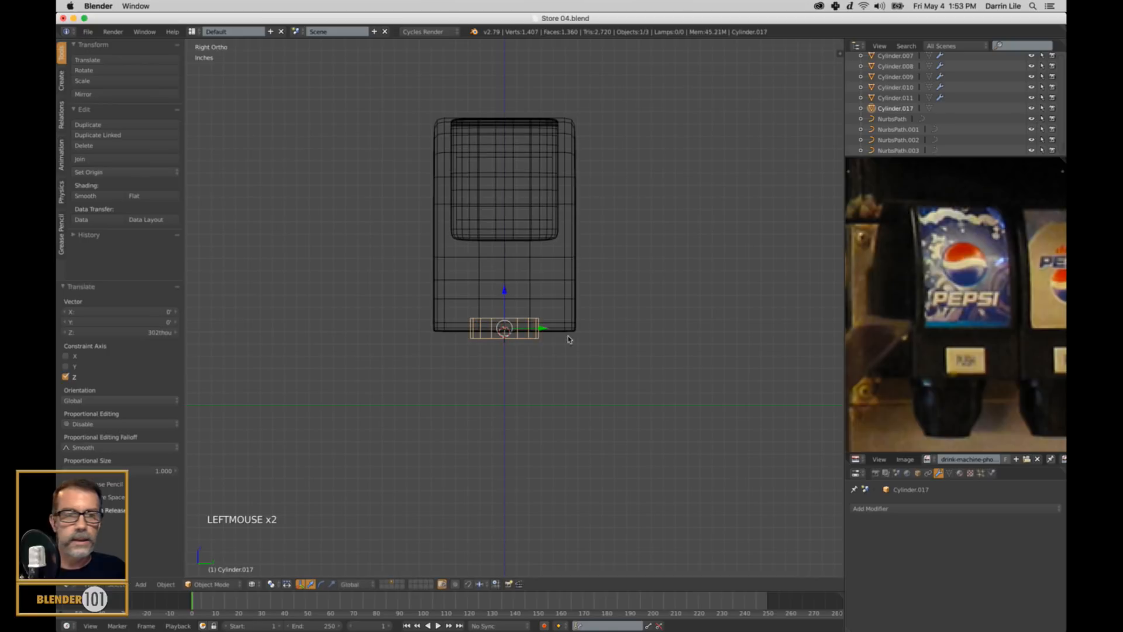
Step: Extrude the cylinder's bottom edge loop inward, scaling the new loop to about 0.877
middle_click_drag(569, 336, 577, 356, "shift")
scroll(579, 356, "up", 2)
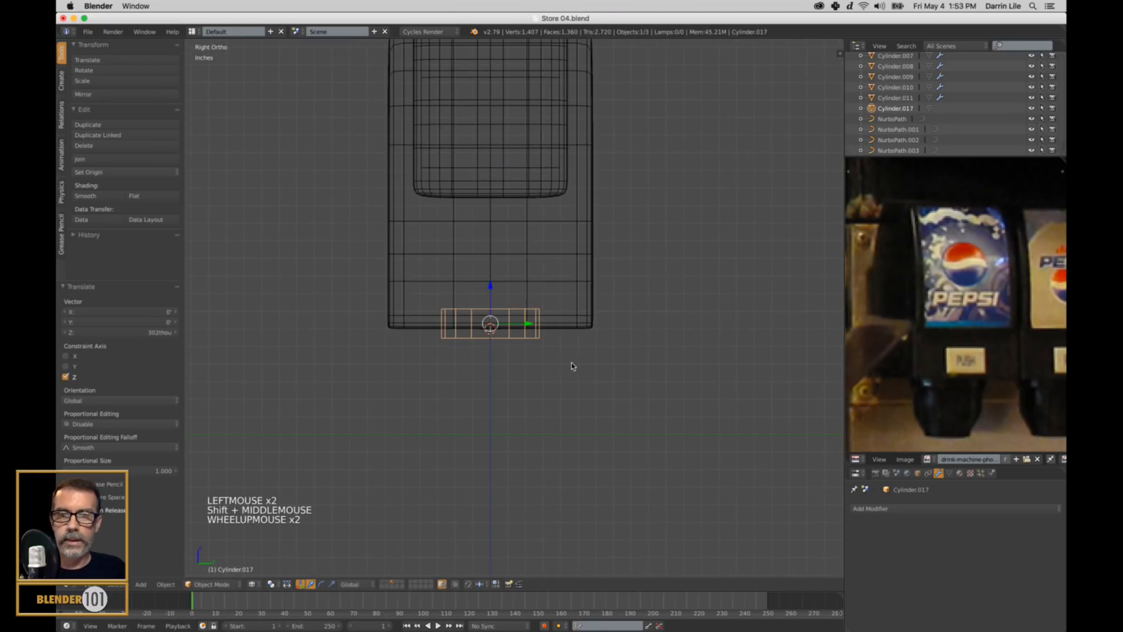
key("Tab")
key("ctrl+Tab")
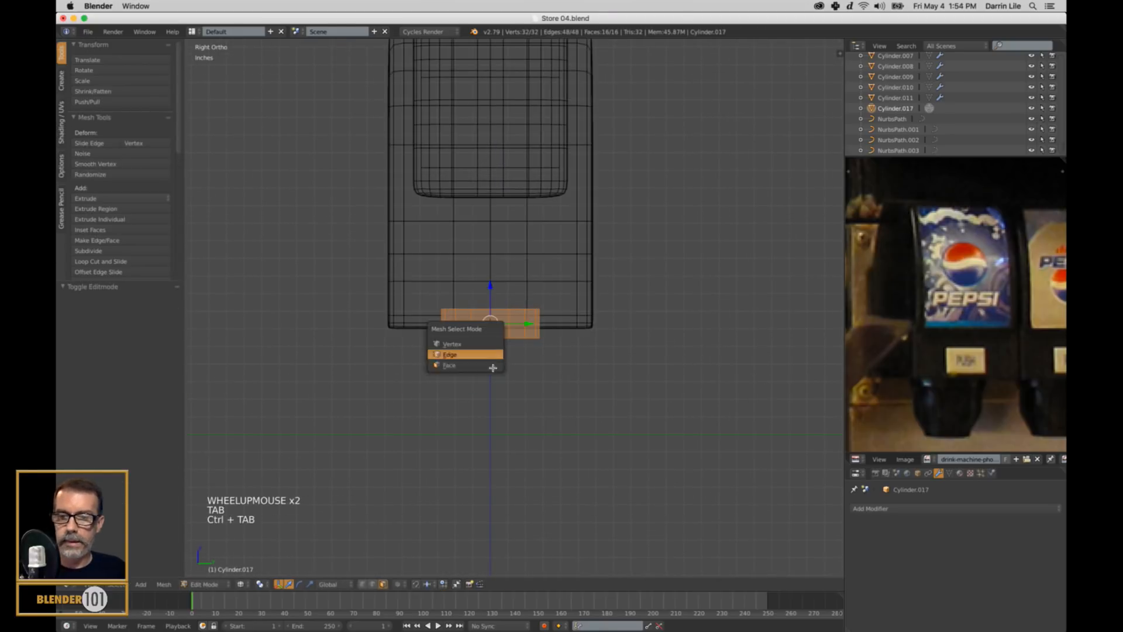
left_click(500, 353)
right_click(505, 345, "alt")
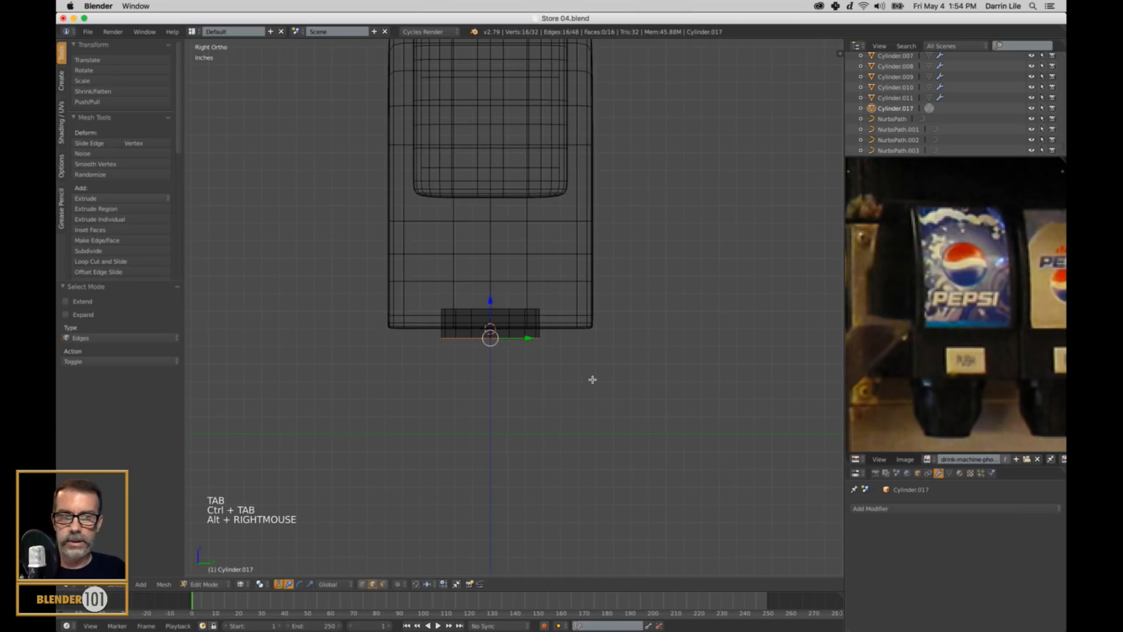
key("e")
key("s")
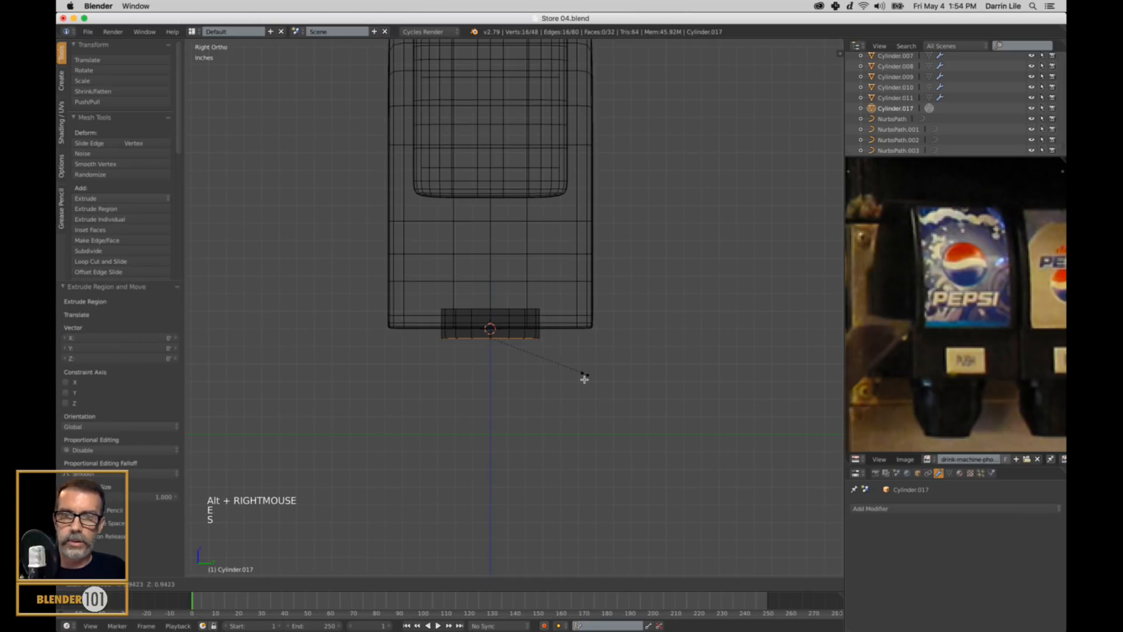
left_click(577, 382)
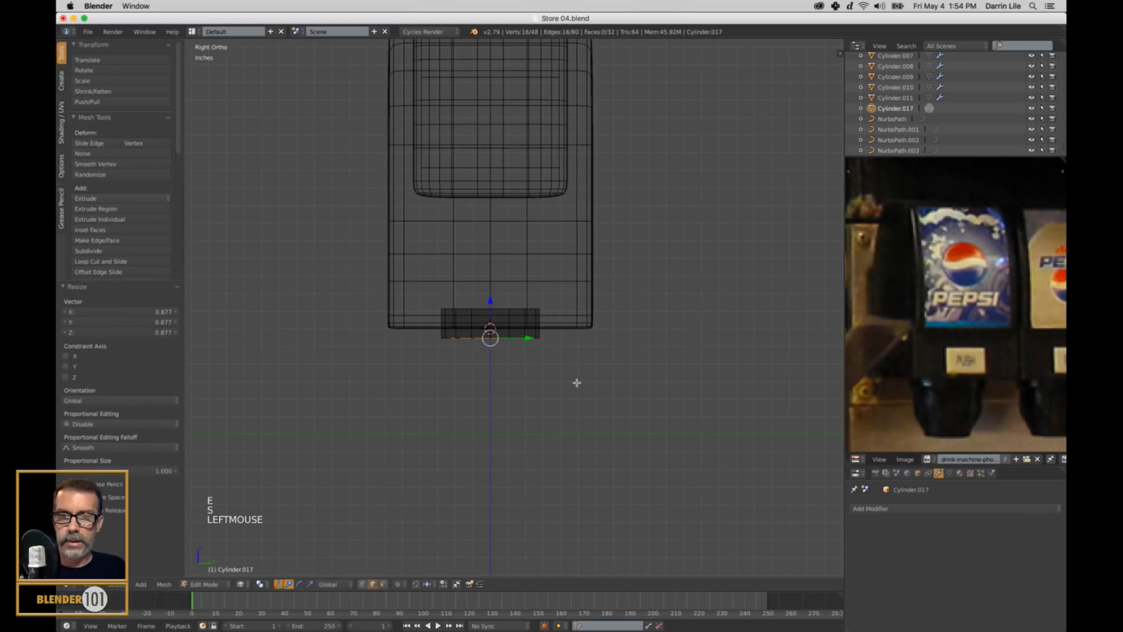
Step: Extrude the inset loop down about 2.75" along Z to form the nozzle's straight wall
key("e")
key("e")
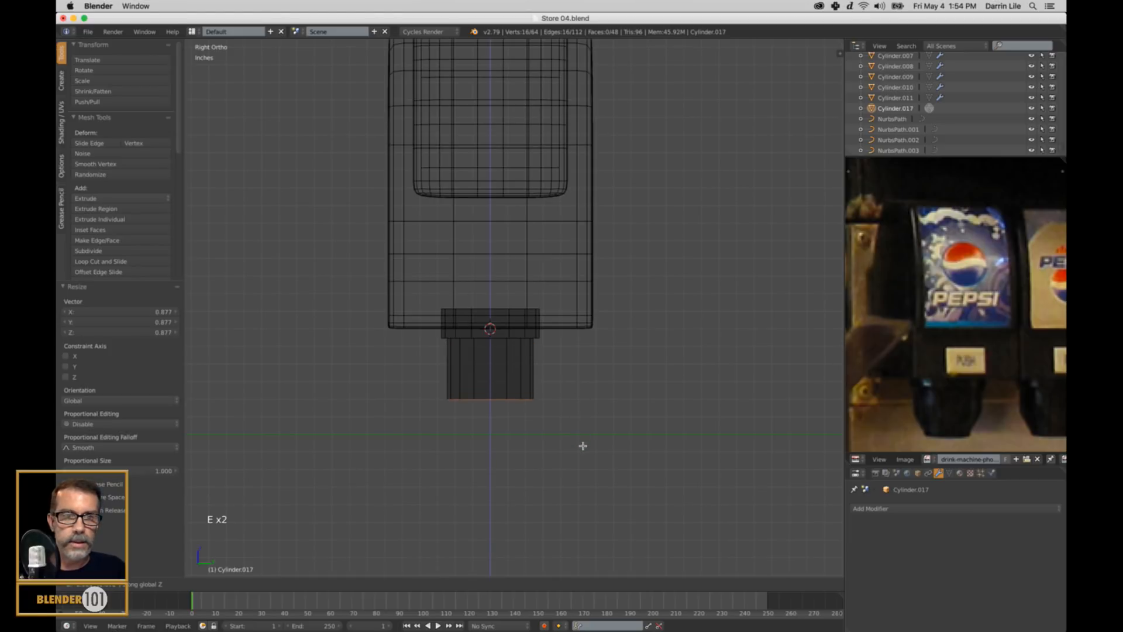
left_click(588, 431)
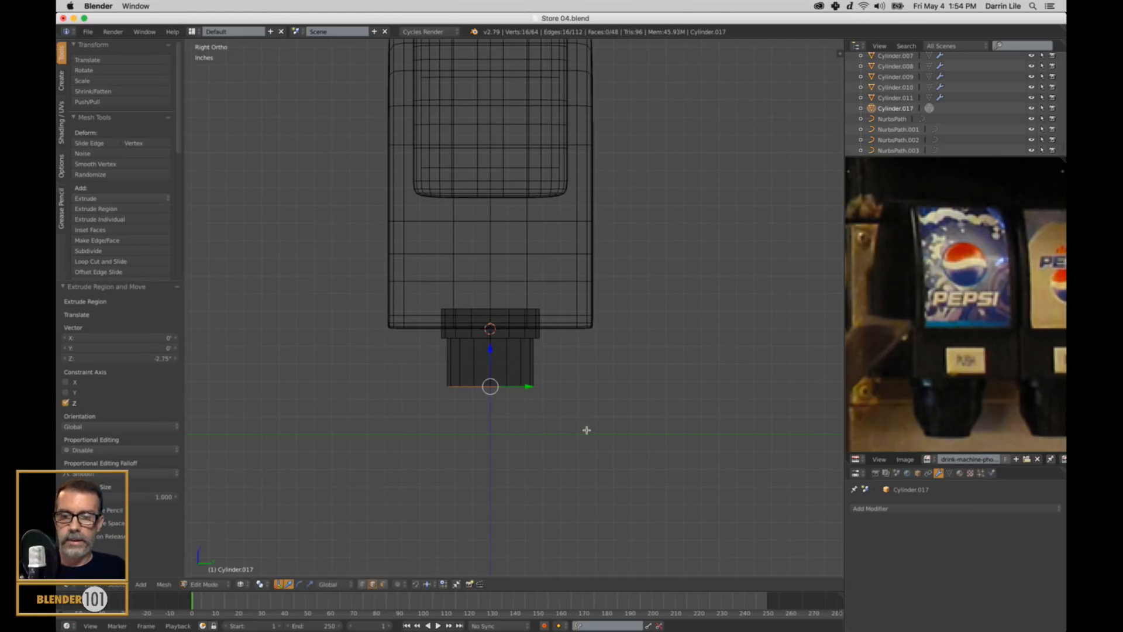
Step: Extrude the nozzle's lower loop down another 1.44" and scale it to about 0.705 for a taper
key("e")
left_click(587, 456)
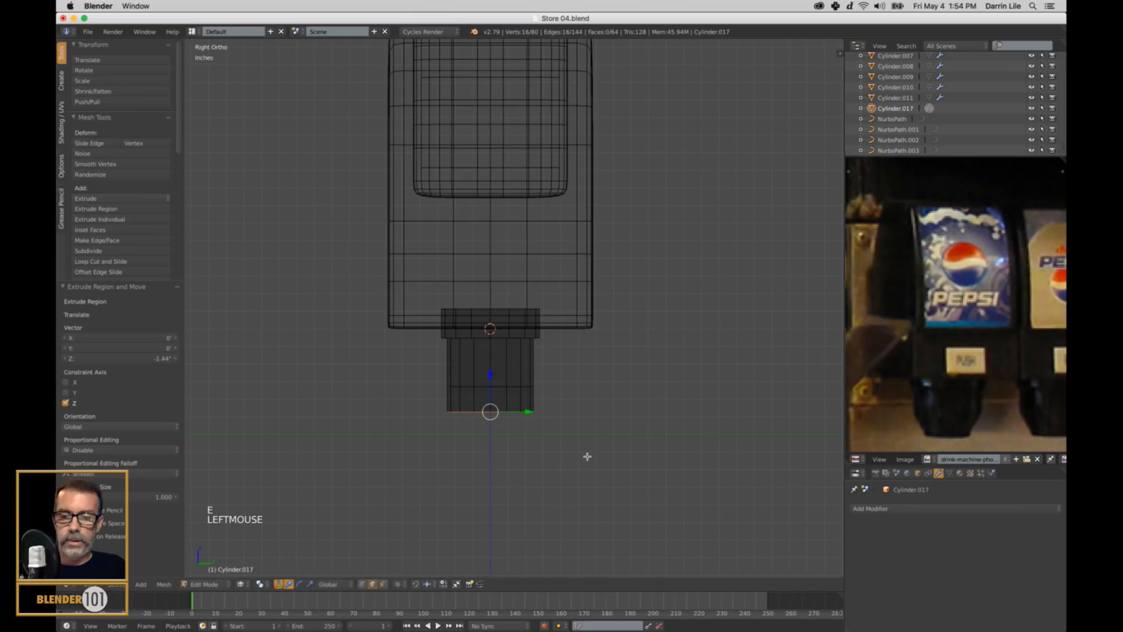
key("s")
key("s")
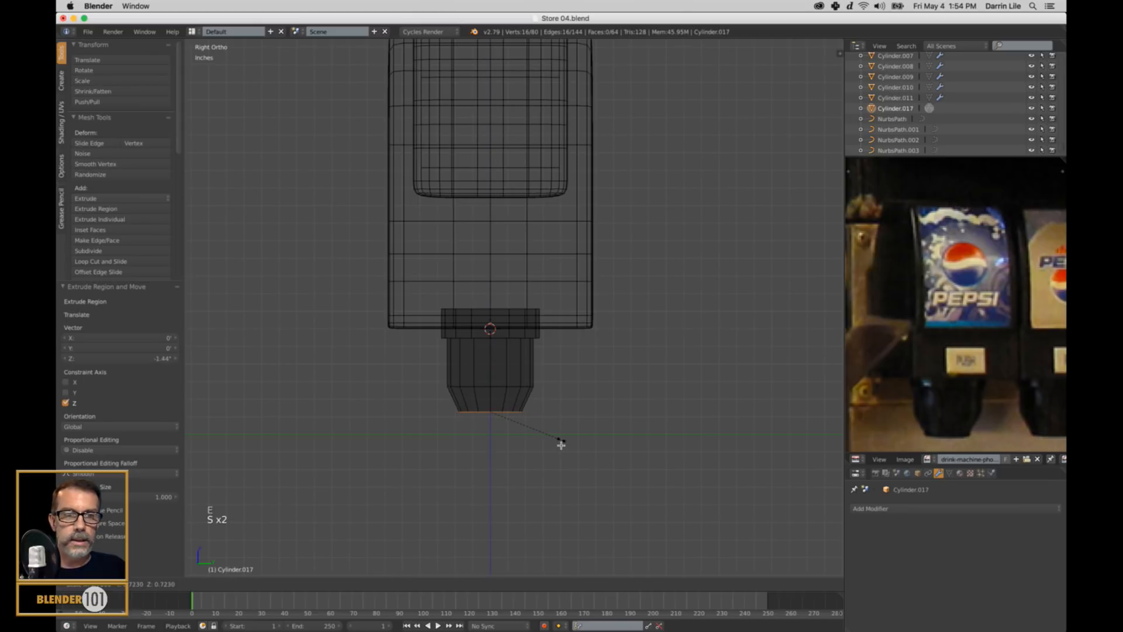
left_click(560, 445)
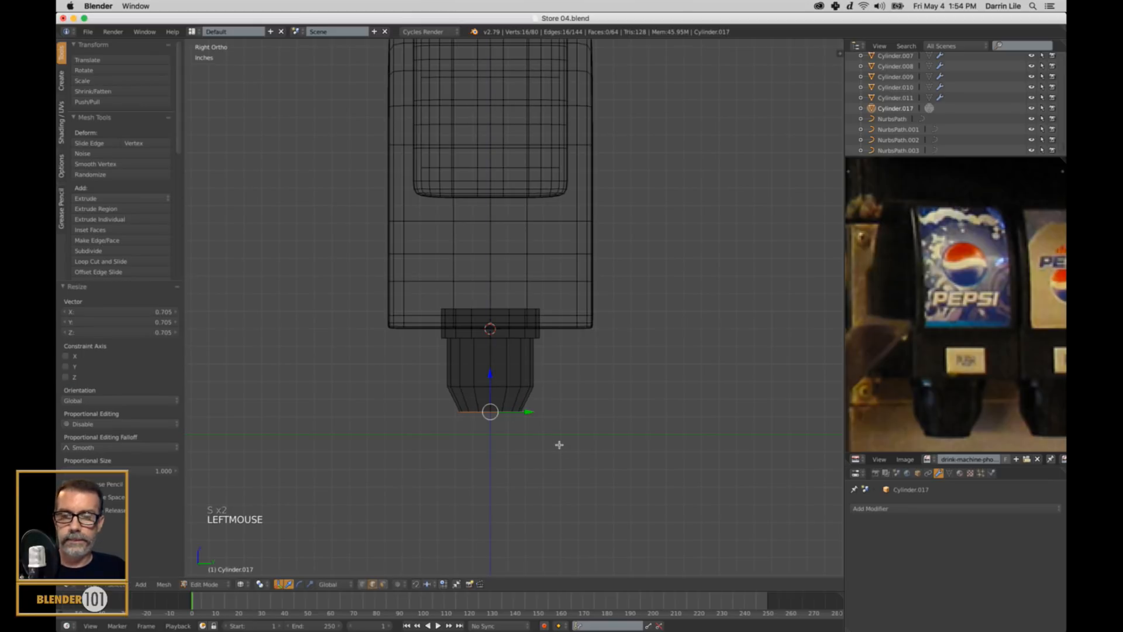
Step: Extrude the tapered end straight down a short distance to form the nozzle's lip
key("e")
key("e")
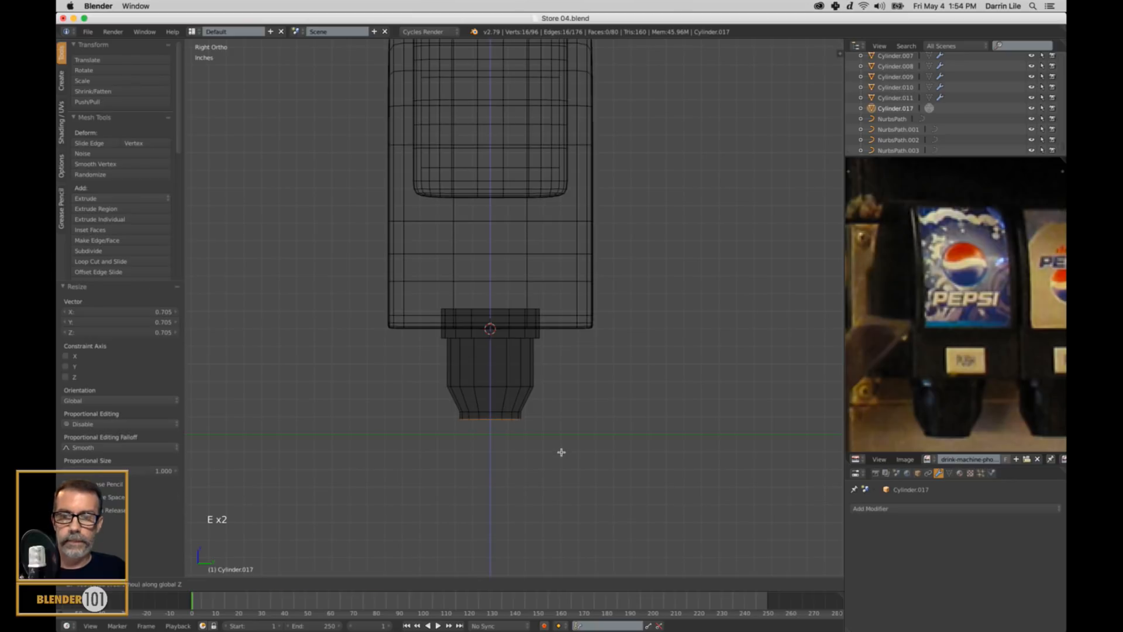
left_click(561, 452)
Step: Extrude the lip's bottom loop inward to about 0.718, and extrude it up inside the nozzle as an inner wall
key("e")
key("e")
left_click(544, 441)
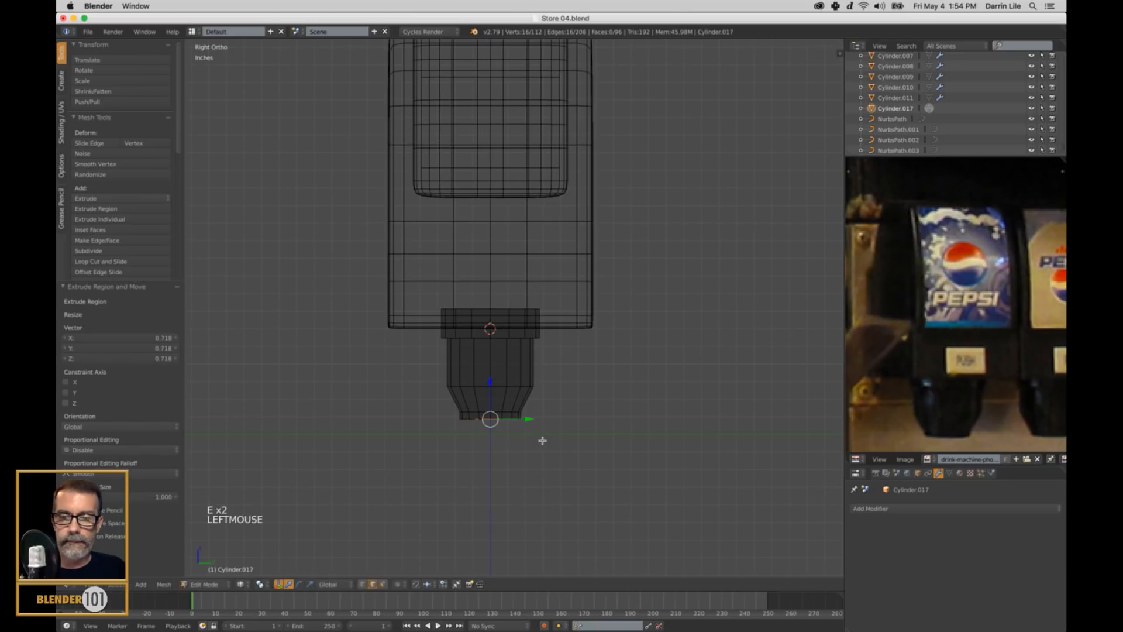
key("e")
key("e")
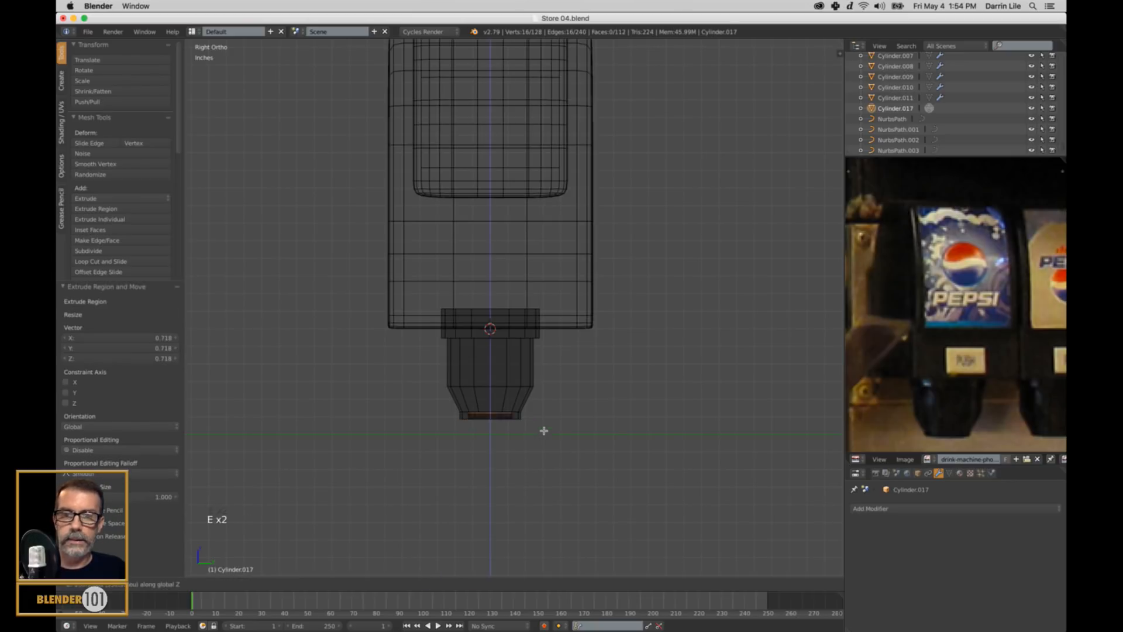
left_click(528, 381)
Step: Return to Object Mode and show the dispenser head and nozzle in solid shading from an angled view
key("a")
key("Tab")
scroll(547, 391, "down", 4)
key("z")
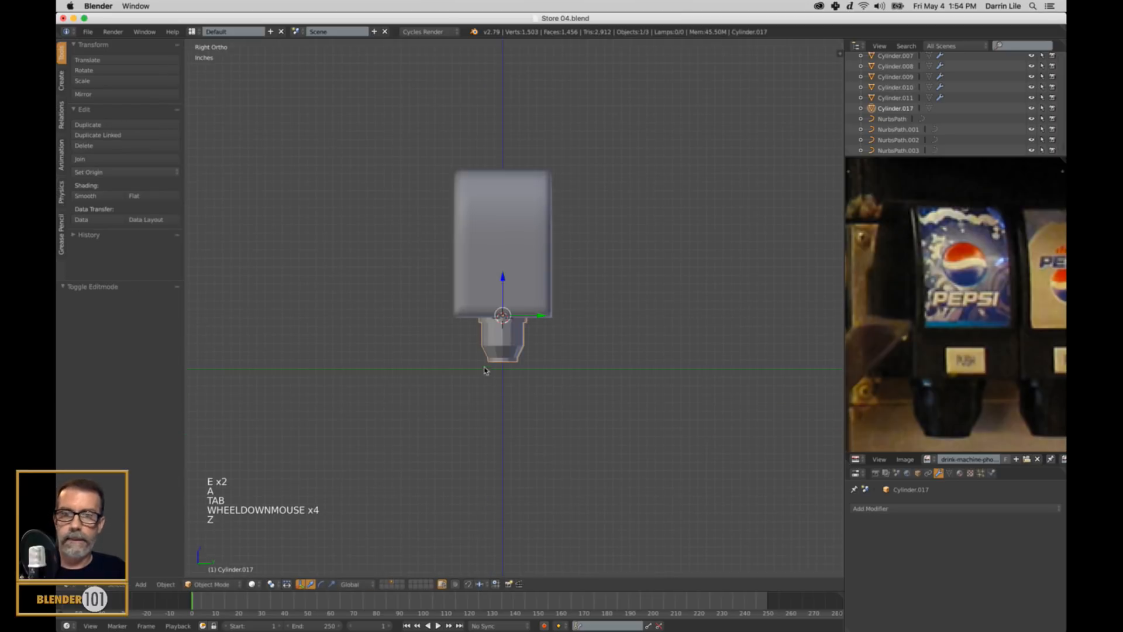
middle_click_drag(546, 388, 522, 393)
scroll(623, 363, "up", 3)
middle_click_drag(626, 360, 629, 374)
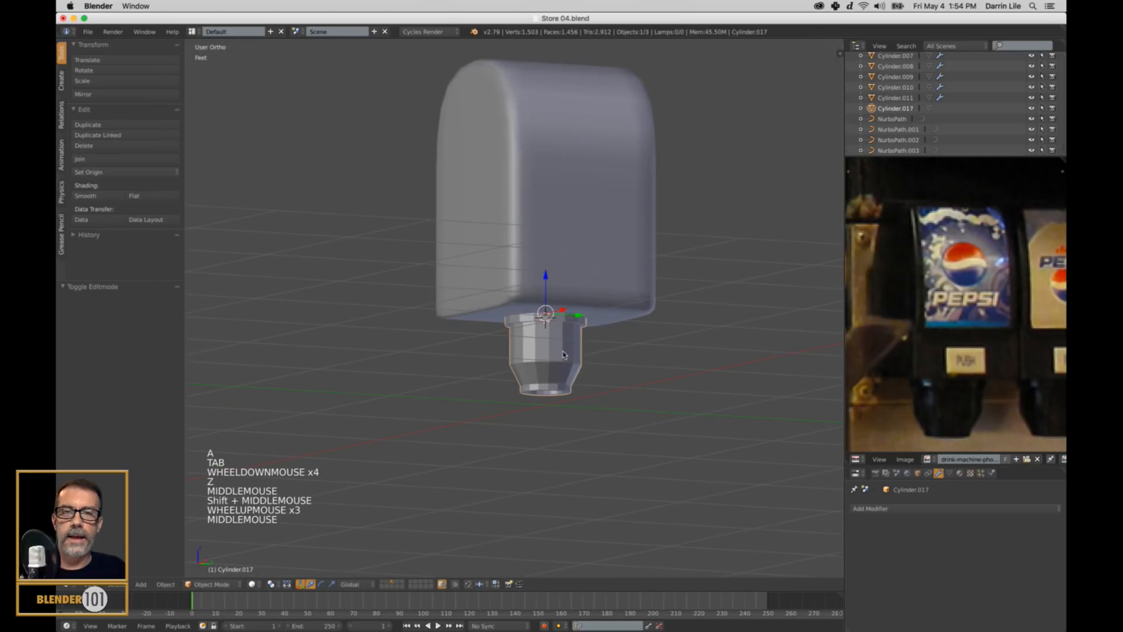
Step: Add a Subdivision Surface modifier to the nozzle with 2 view subdivisions and shade it smooth
right_click(628, 375)
left_click(897, 507)
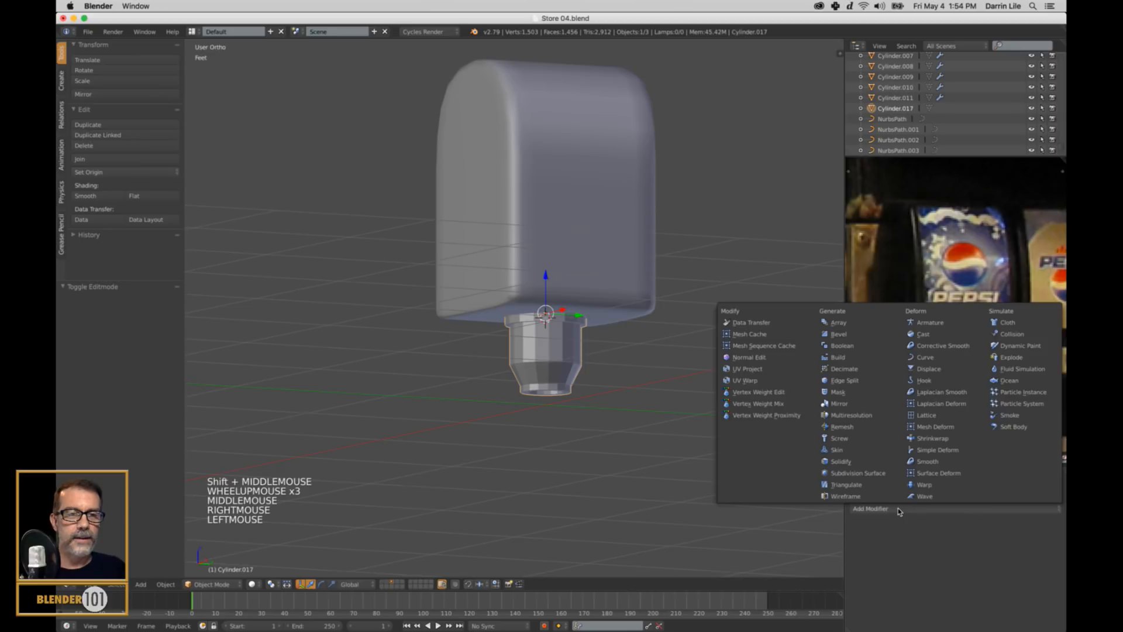
left_click(860, 472)
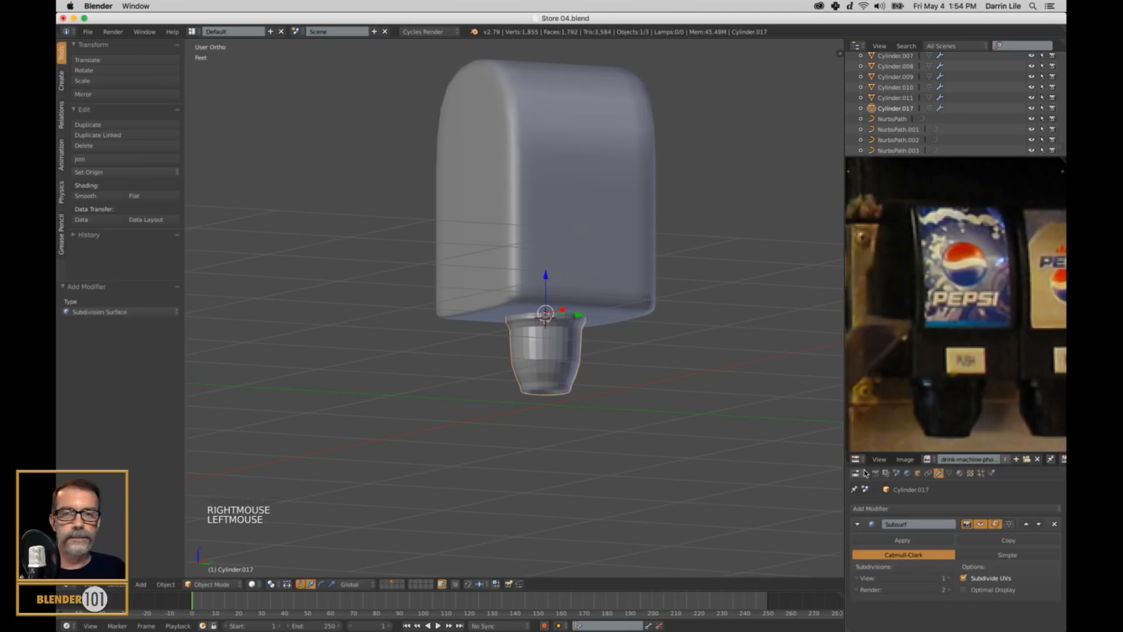
left_click(947, 577)
scroll(583, 416, "up", 3)
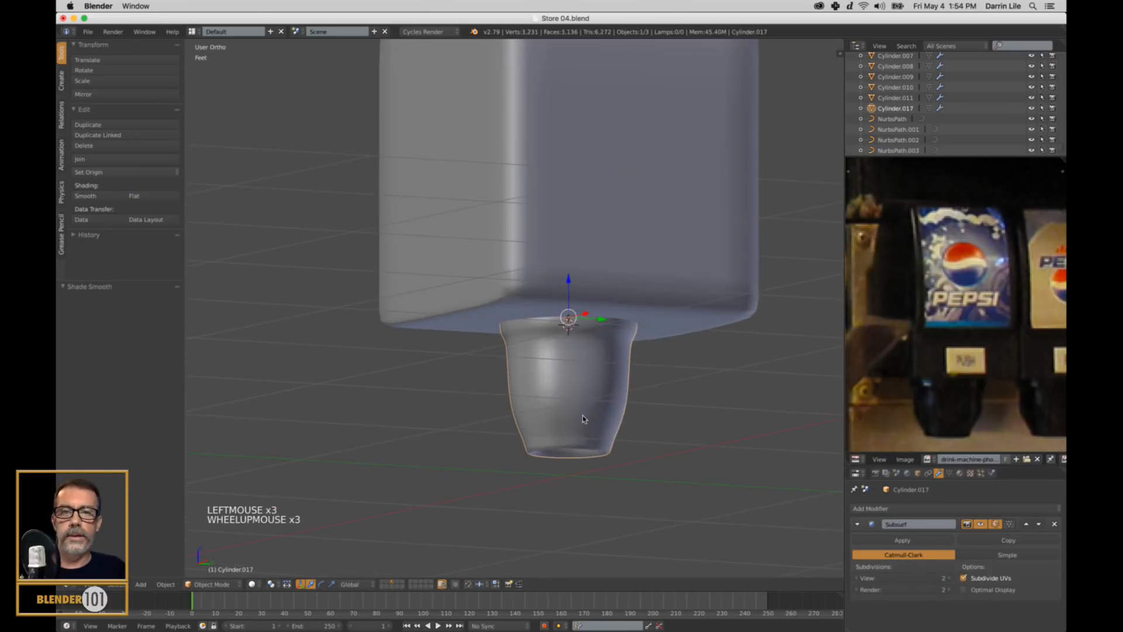
Step: Add supporting edge loops near the collar's lower edge and at the top of the nozzle's straight wall
scroll(587, 409, "down", 2)
key("Tab")
middle_click_drag(587, 409, 577, 388)
scroll(576, 372, "up", 3)
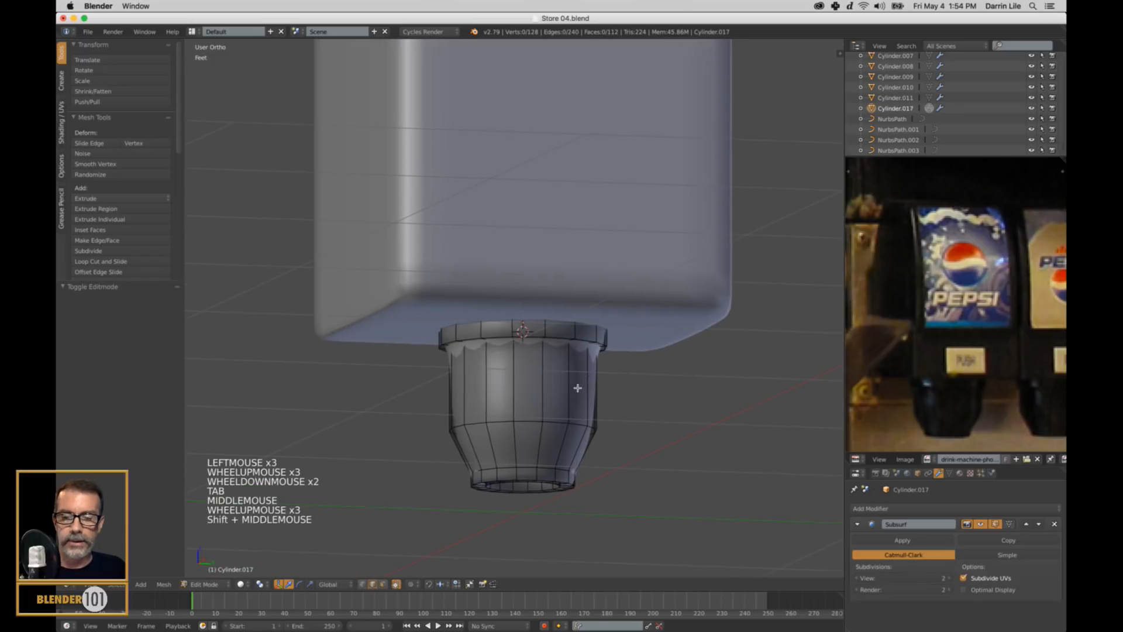
key("ctrl+r")
left_click(543, 338)
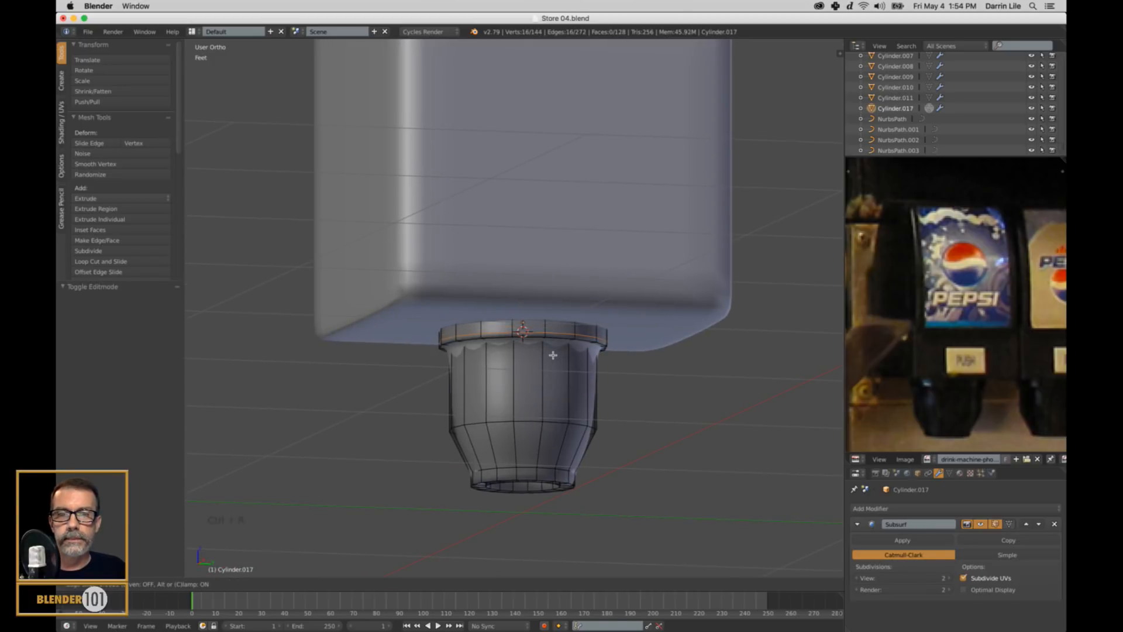
left_click(553, 355)
key("ctrl+r")
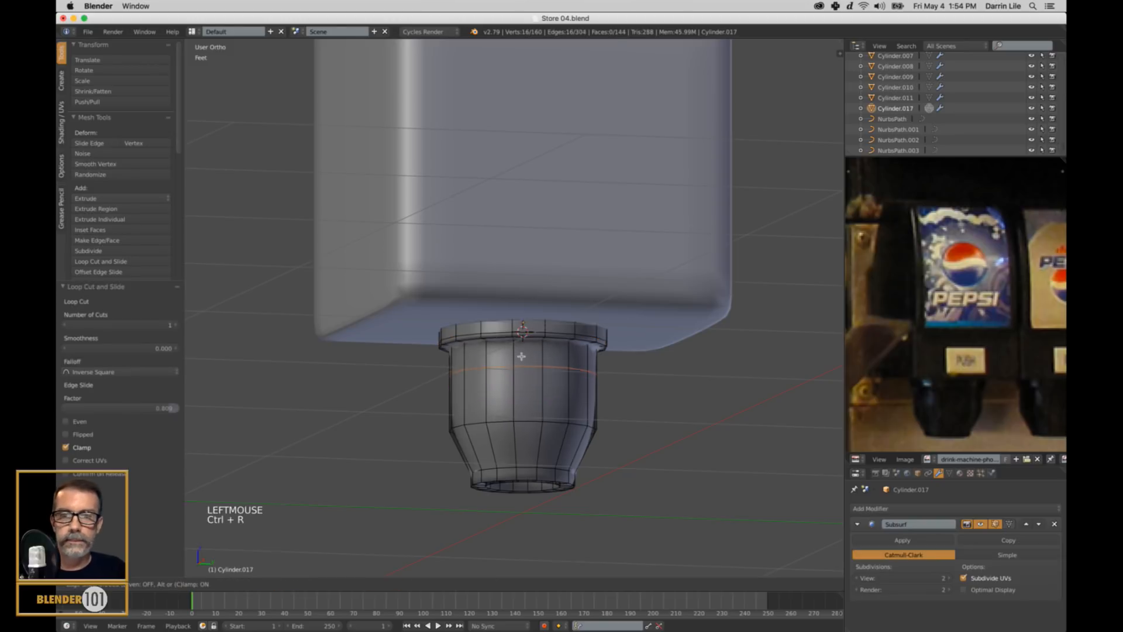
left_click(524, 358)
Step: Add supporting edge loops just above and just below the crease where the taper meets the lip
key("ctrl+r")
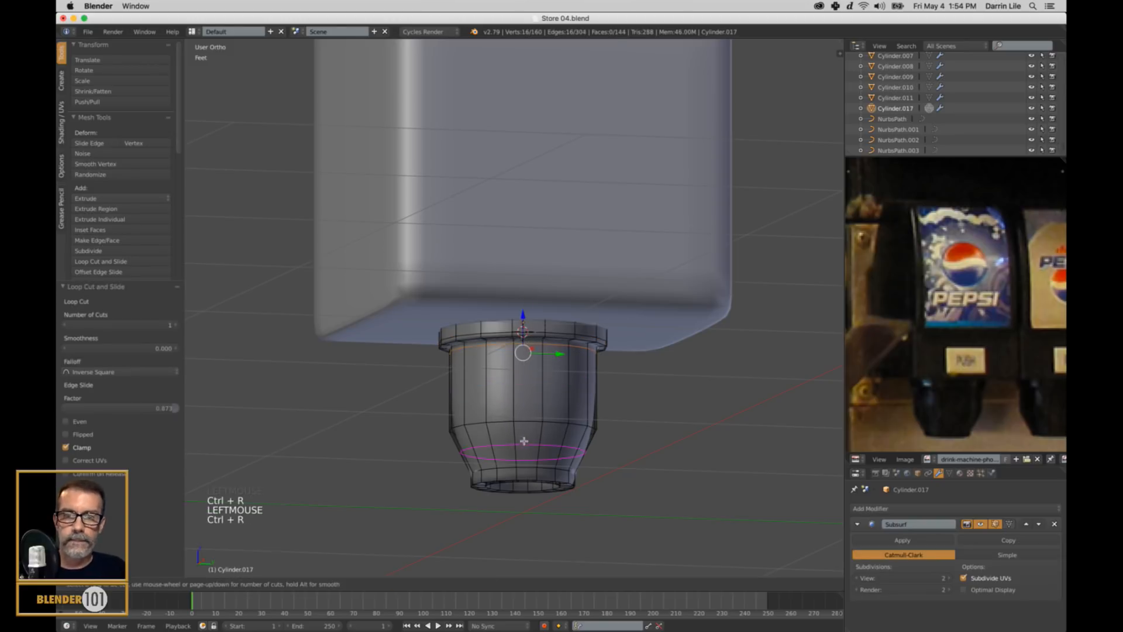
left_click(525, 463)
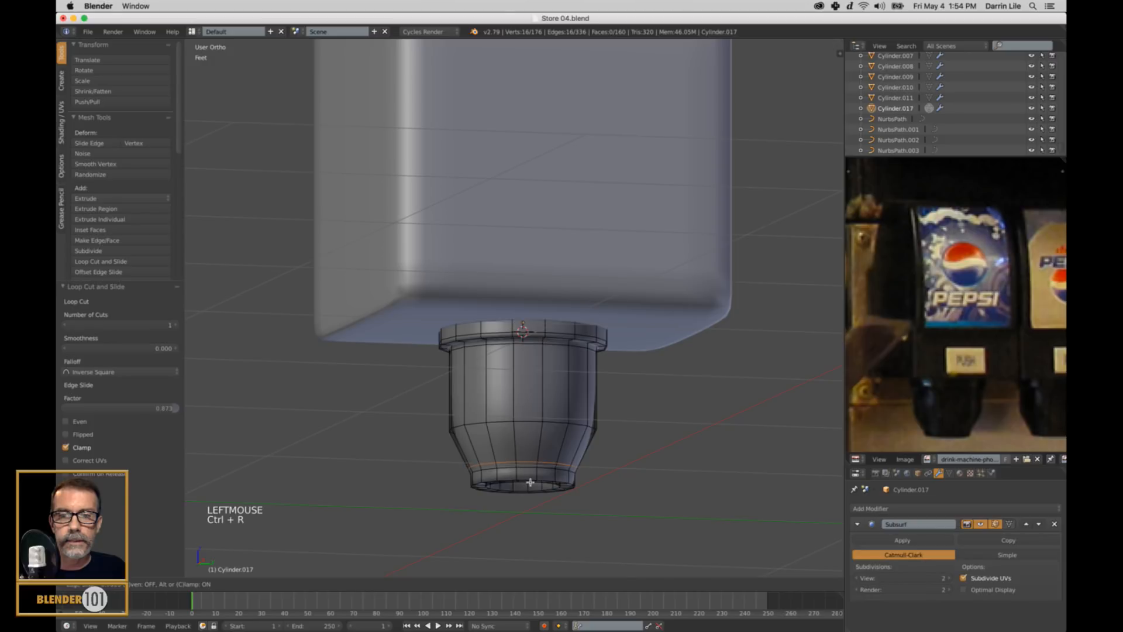
left_click(528, 483)
key("ctrl+r")
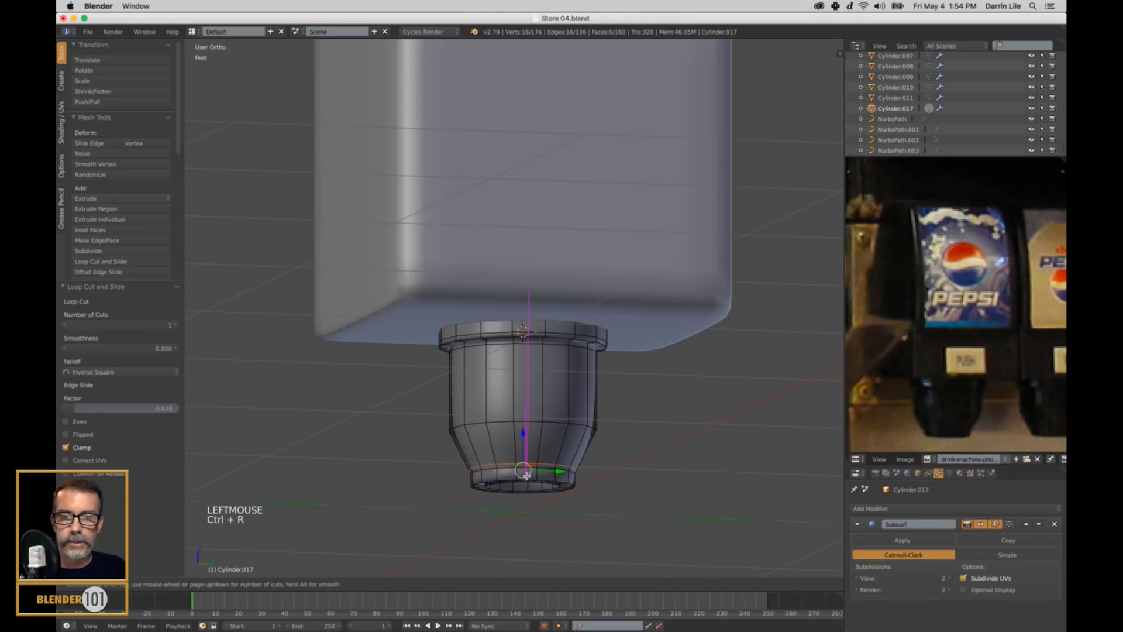
left_click(517, 475)
left_click(560, 474)
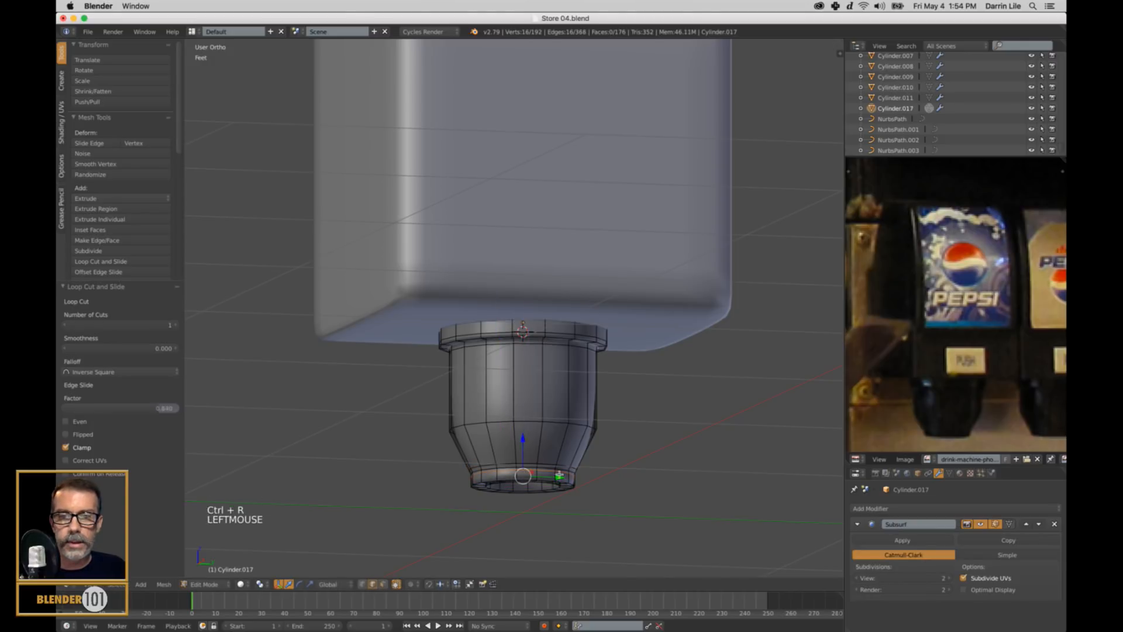
Step: Add two edge loops around the flat bottom rim of the nozzle's opening and return to Object Mode
middle_click_drag(560, 475, 562, 457)
key("ctrl+r")
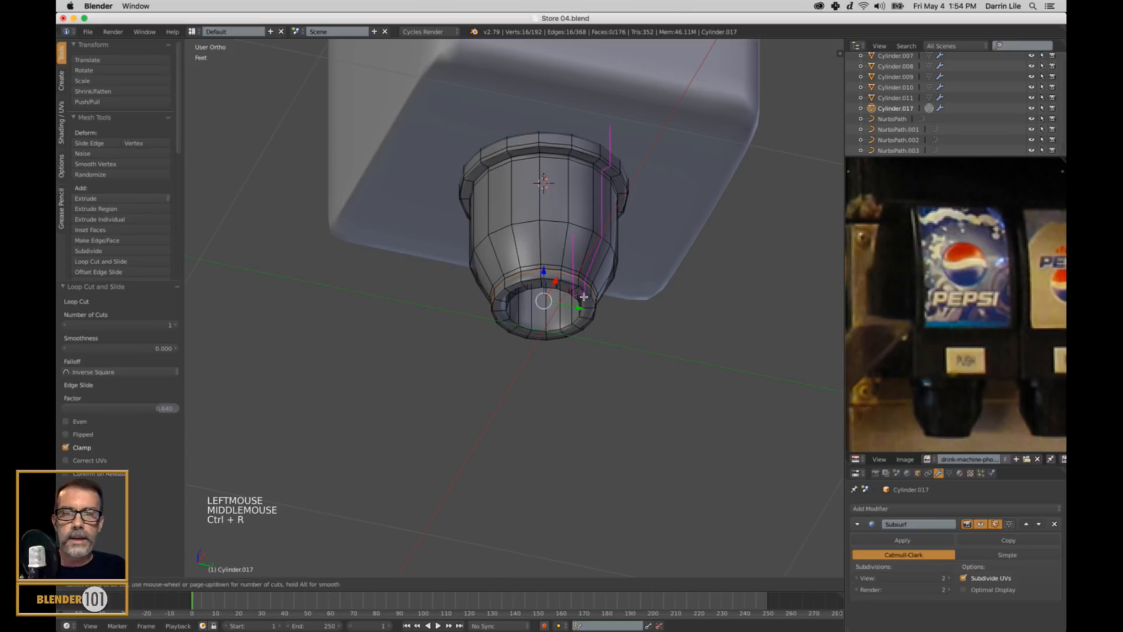
left_click(583, 301)
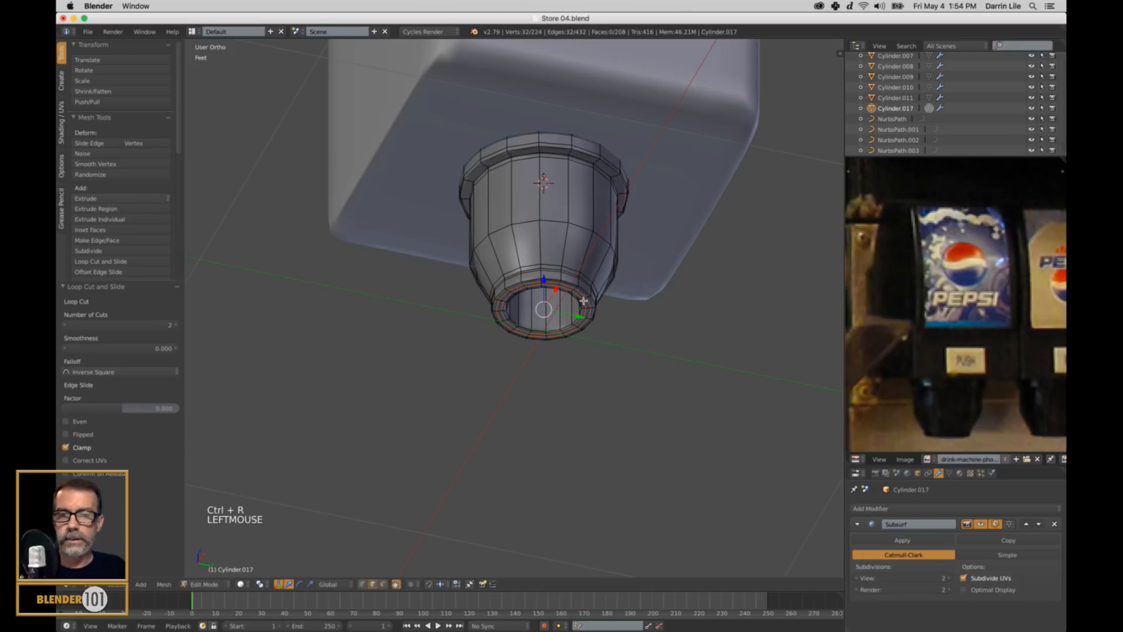
key("a")
key("Tab")
scroll(577, 304, "down", 3)
middle_click_drag(577, 304, 632, 288)
Step: Bevel the edge loop where the straight wall meets the taper by about 0.184 with two segments
key("Tab")
scroll(522, 331, "up", 3)
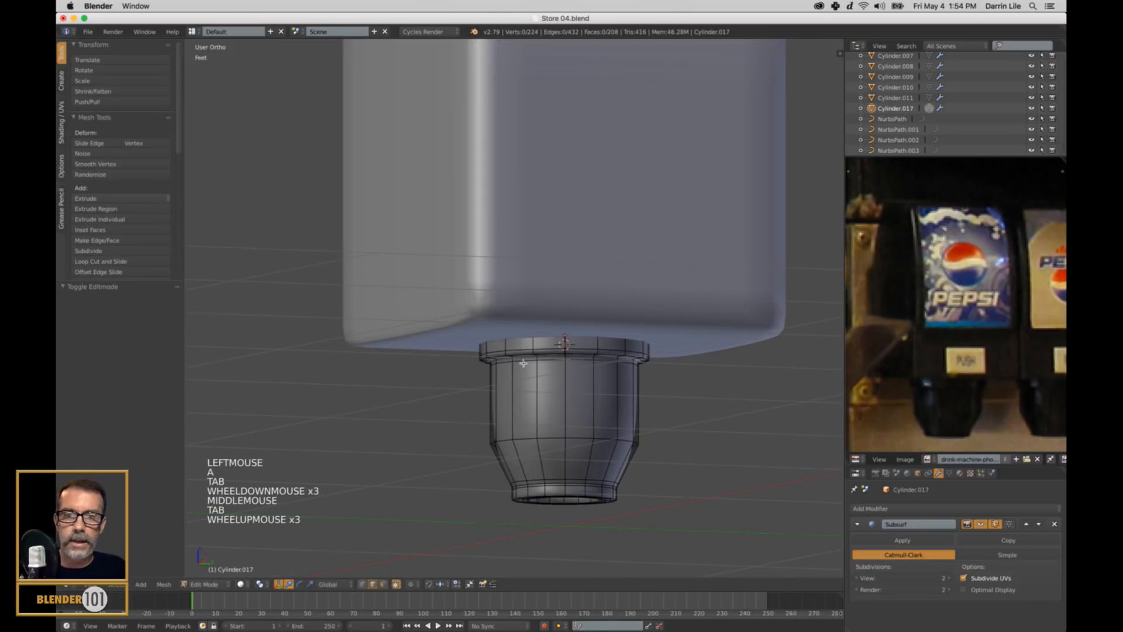
middle_click_drag(522, 331, 539, 422, "shift")
key("ctrl+r")
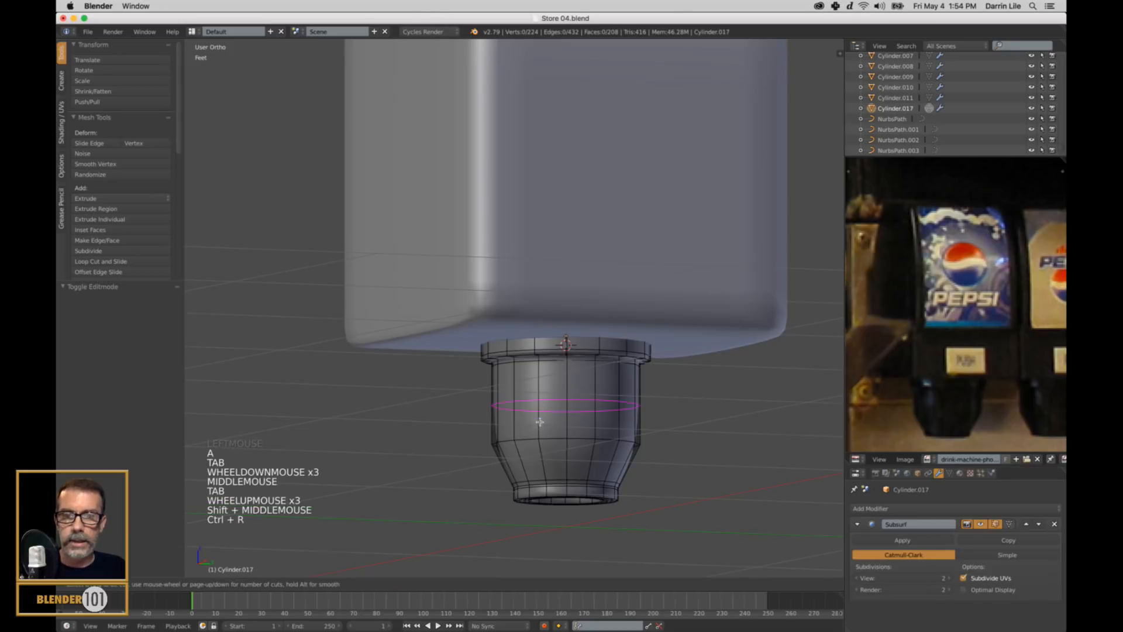
right_click(575, 446, "alt")
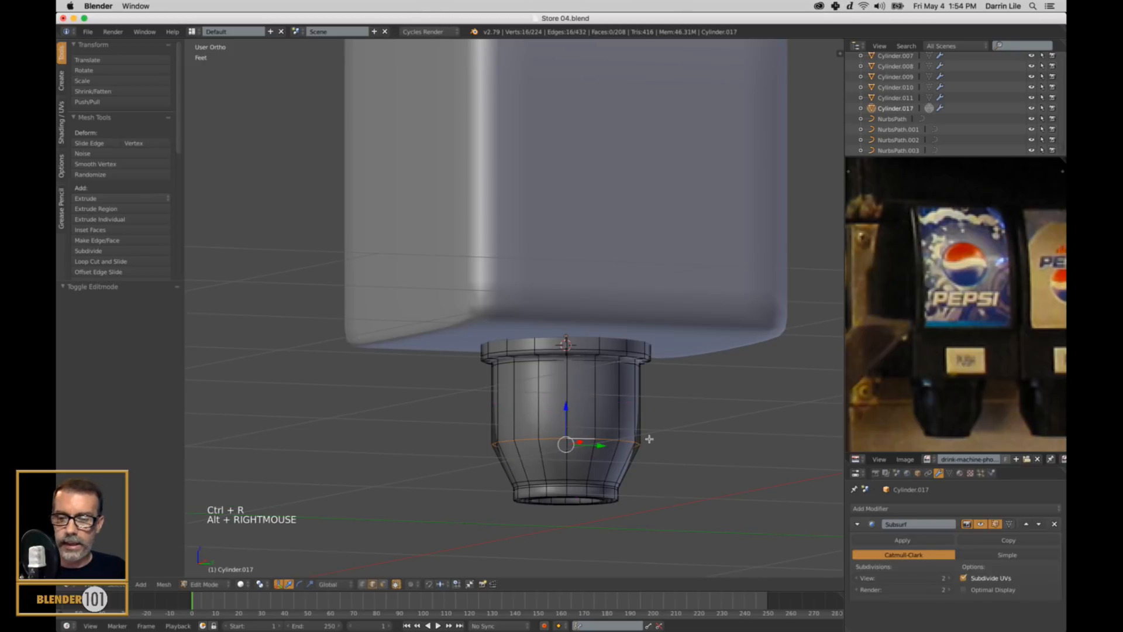
key("ctrl+b")
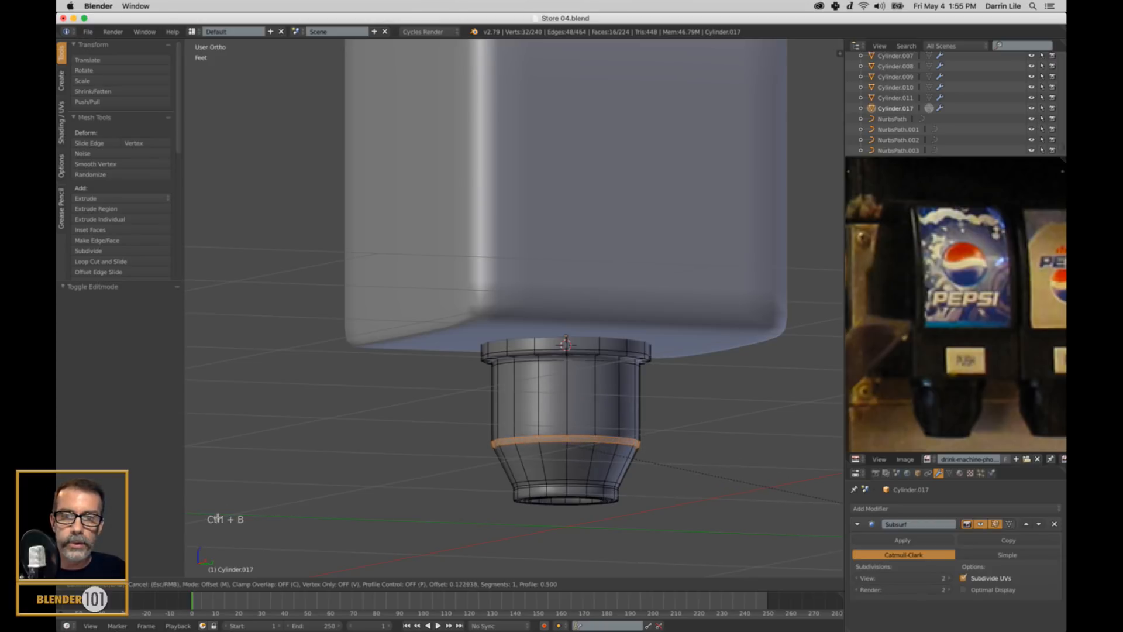
left_click(266, 535)
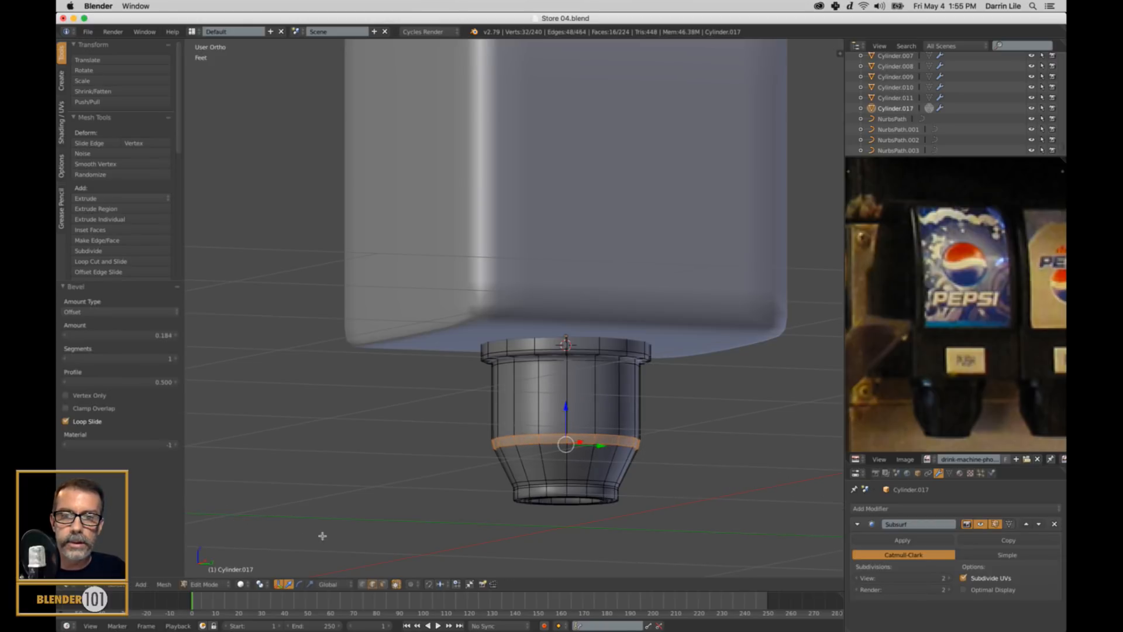
left_click(177, 359)
key("a")
key("Tab")
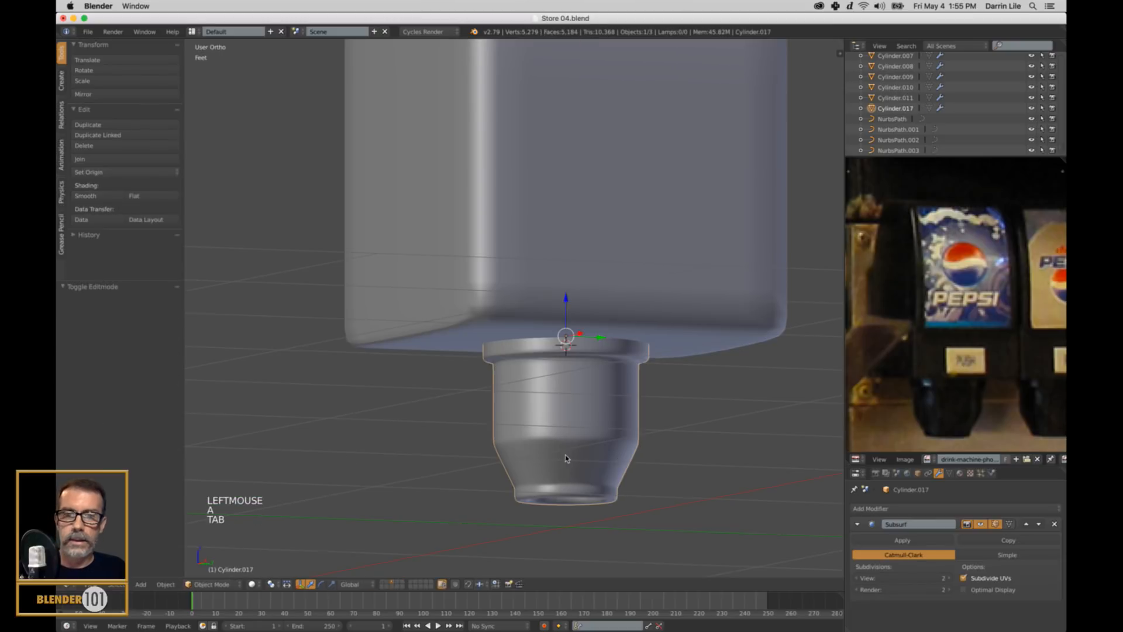
Step: Deselect everything and examine the whole dispenser head with its nozzle from the label side in perspective view
scroll(574, 446, "down", 3)
key("a")
scroll(672, 375, "down", 4)
middle_click_drag(673, 375, 778, 388)
scroll(650, 383, "up", 3)
middle_click_drag(650, 382, 615, 375)
key("KP_5")
scroll(636, 395, "down", 3)
scroll(636, 395, "down", 1)
scroll(549, 339, "up", 5)
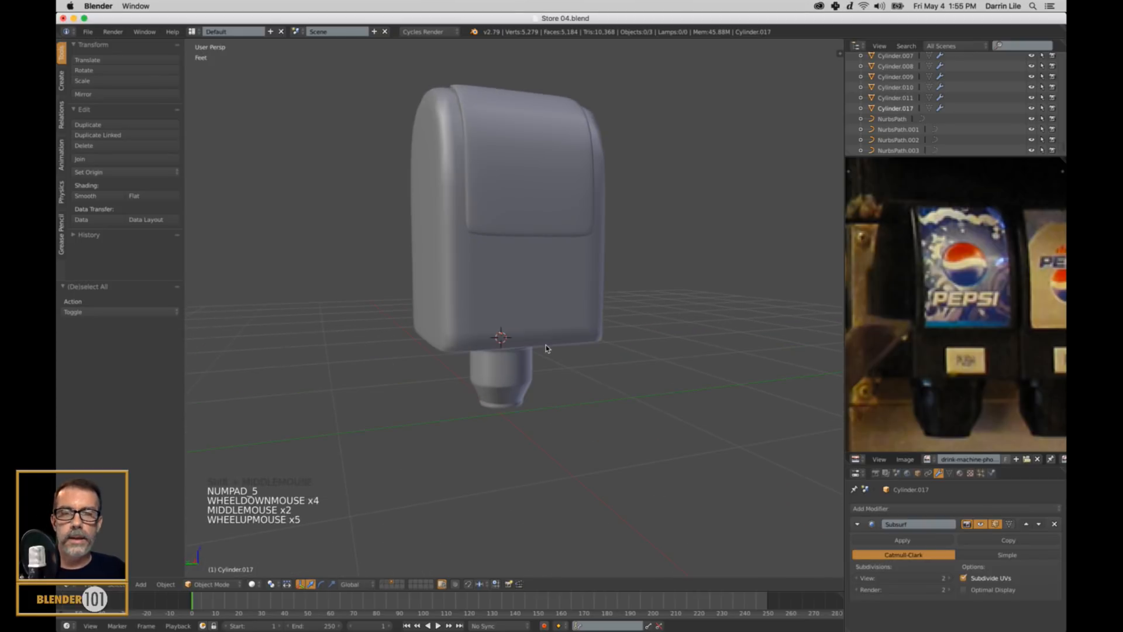
scroll(544, 354, "down", 2)
middle_click_drag(548, 238, 545, 303, "shift")
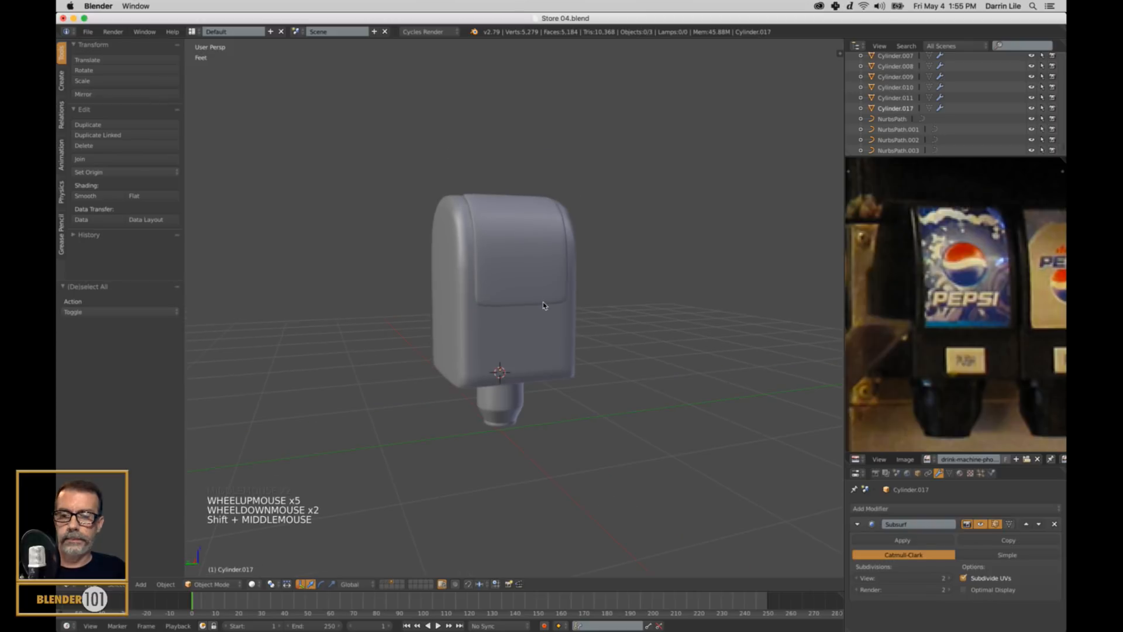
Step: Slide the label panel's lowest horizontal edge loop closer to its bottom edge, return to Object Mode and deselect everything
key("Tab")
key("Tab")
right_click(526, 292)
key("Tab")
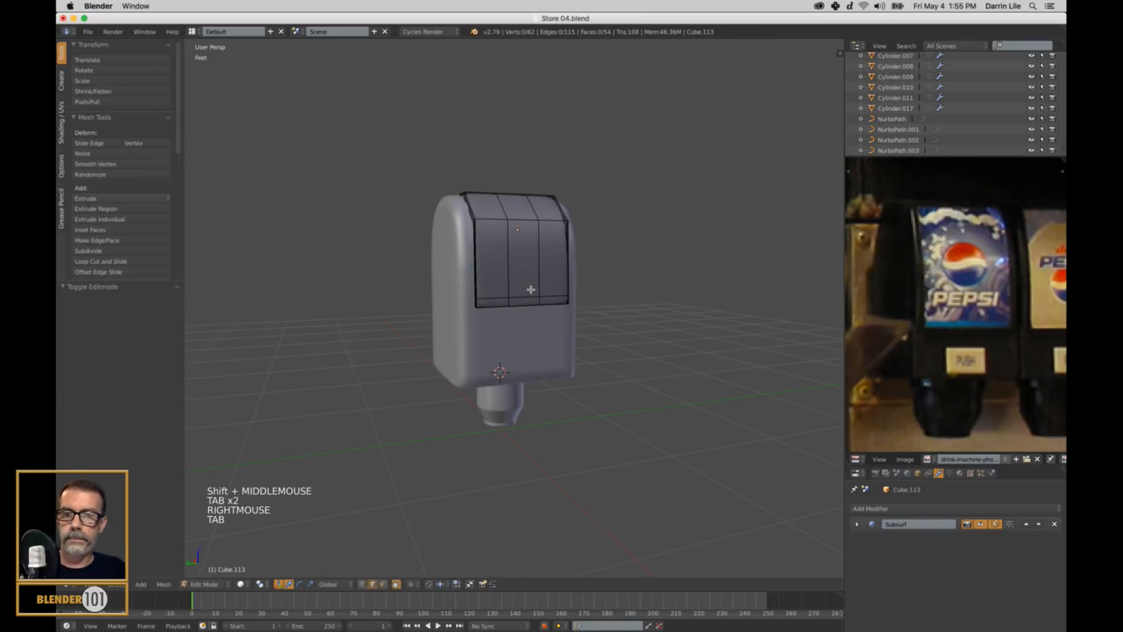
right_click(528, 304, "alt")
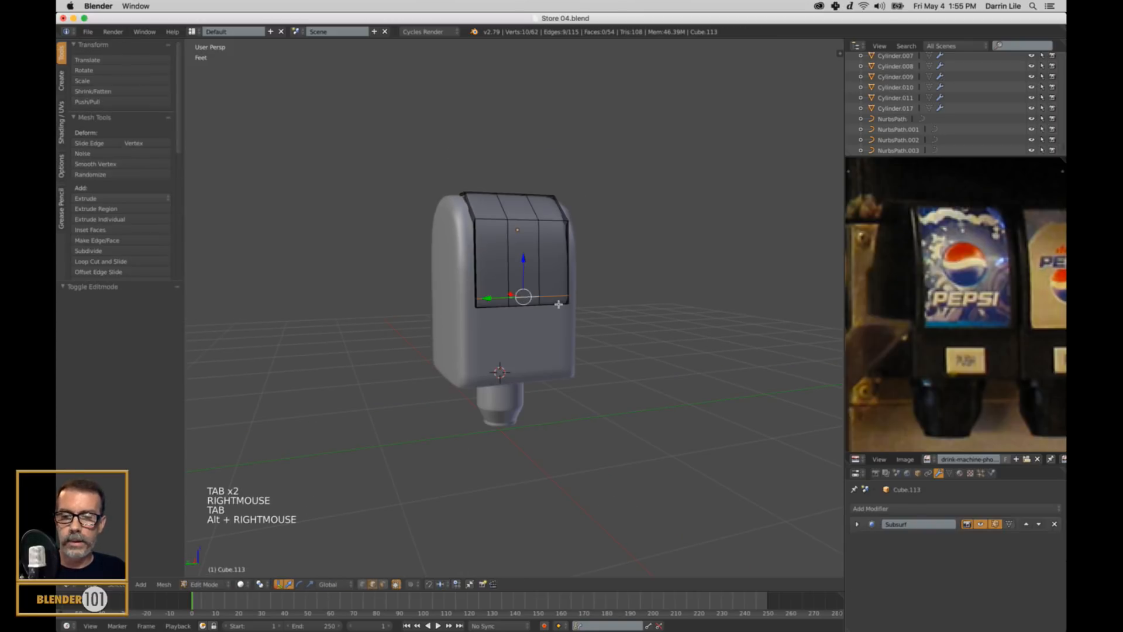
key("g")
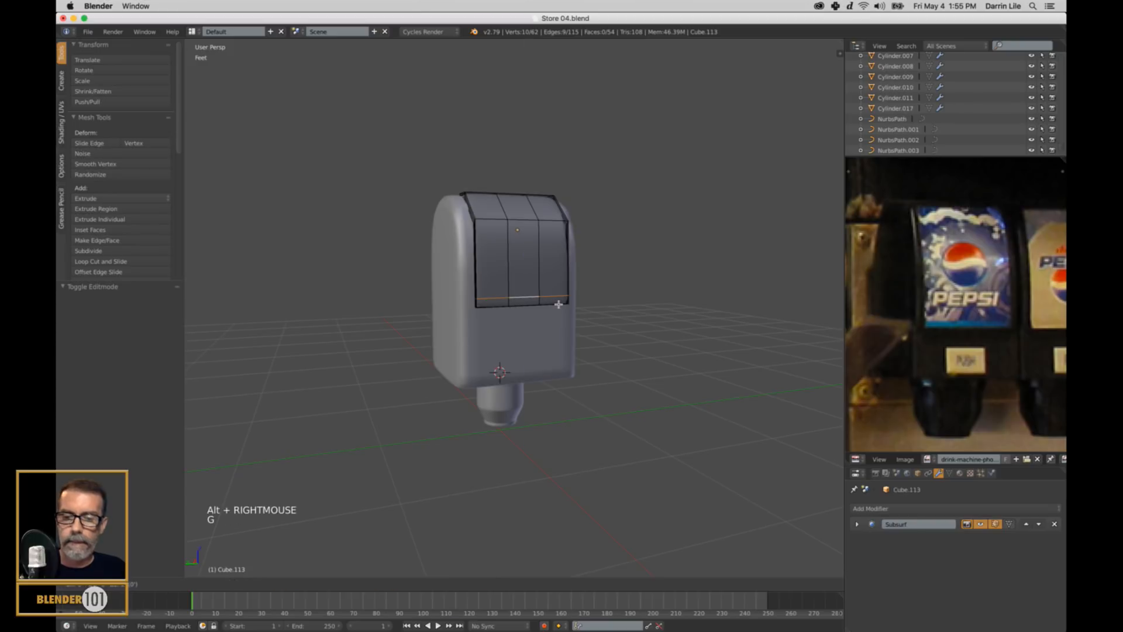
left_click(560, 351, "shift")
key("a")
key("Tab")
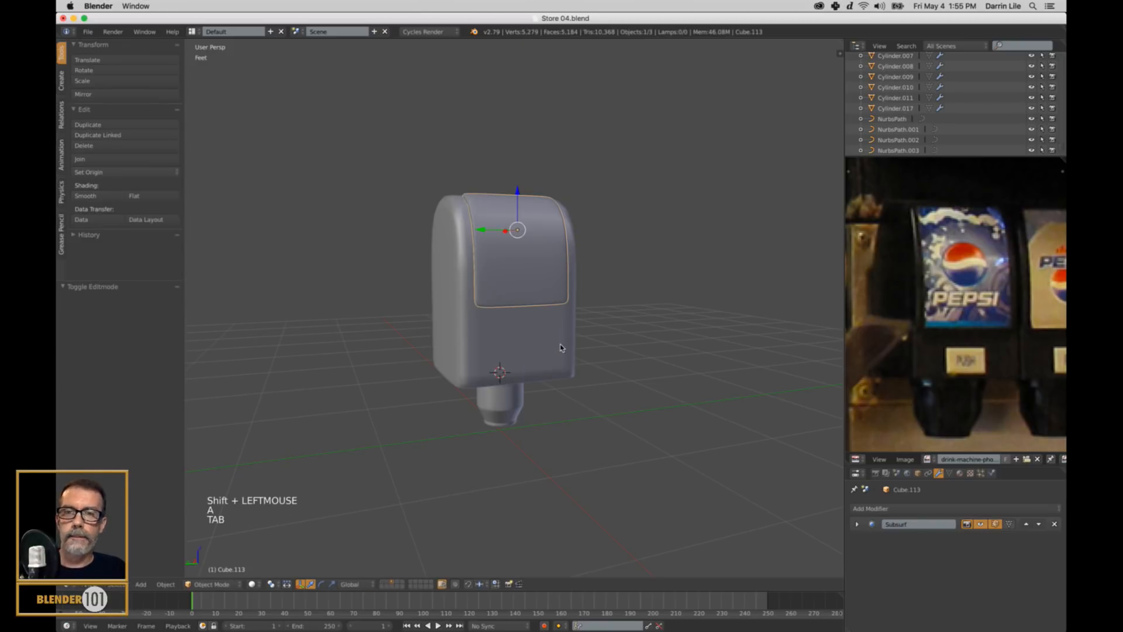
key("a")
Step: Add a cube, scale it to about 0.234, and move it out in front of the dispenser head
scroll(563, 324, "down", 2)
middle_click_drag(564, 324, 559, 326)
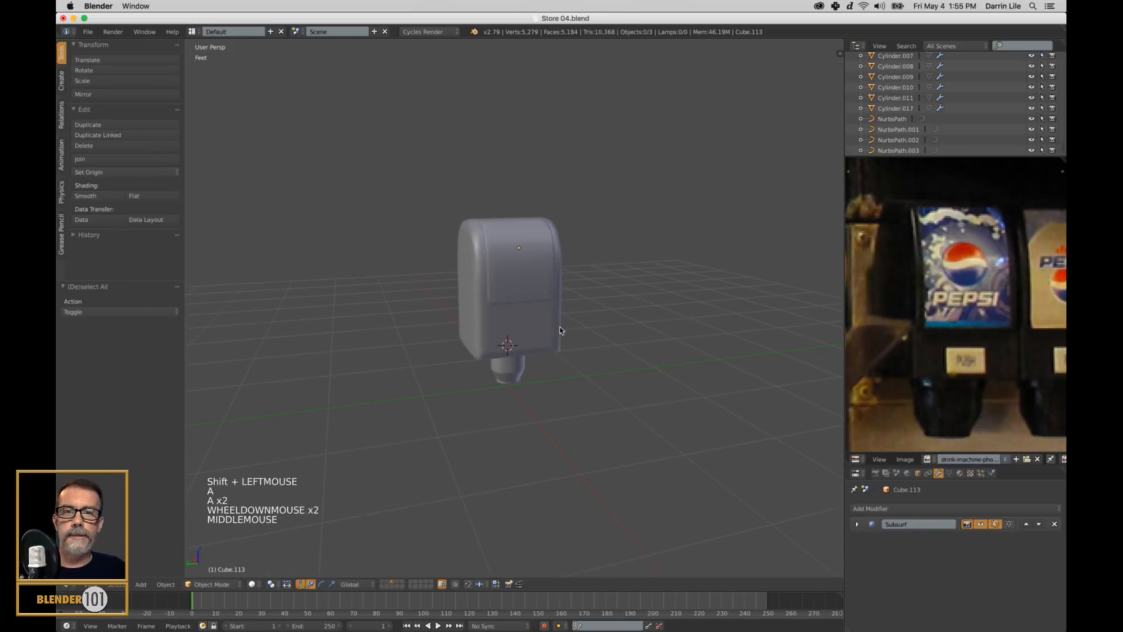
scroll(556, 329, "up", 3)
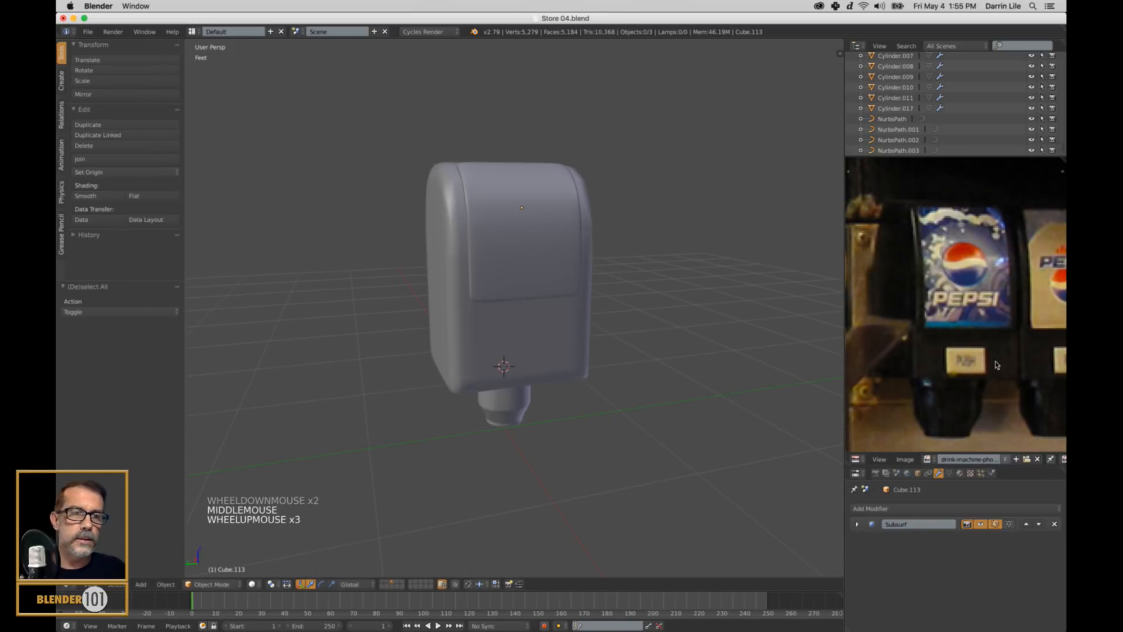
middle_click_drag(521, 385, 523, 380)
key("shift+a")
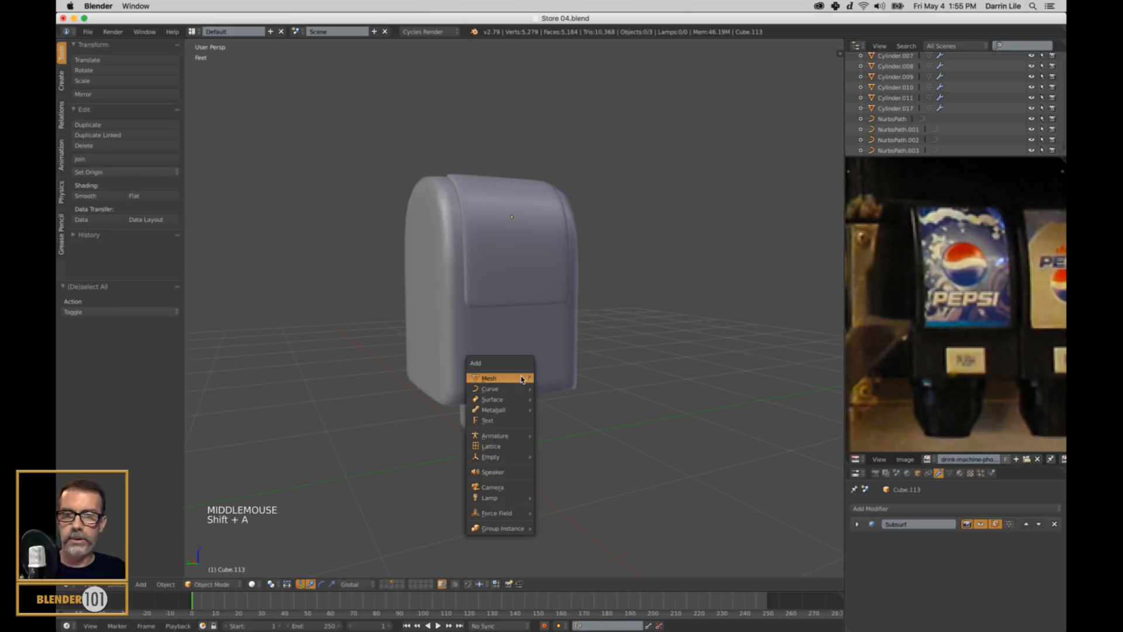
mouse_move(522, 380)
left_click(557, 388)
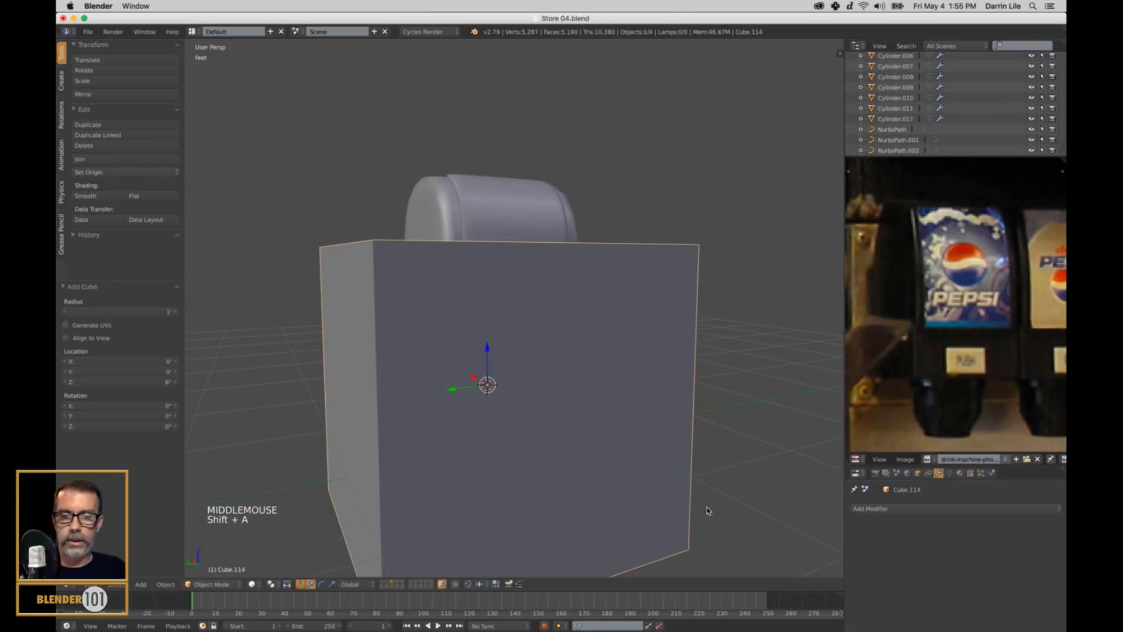
key("s")
left_click(514, 403)
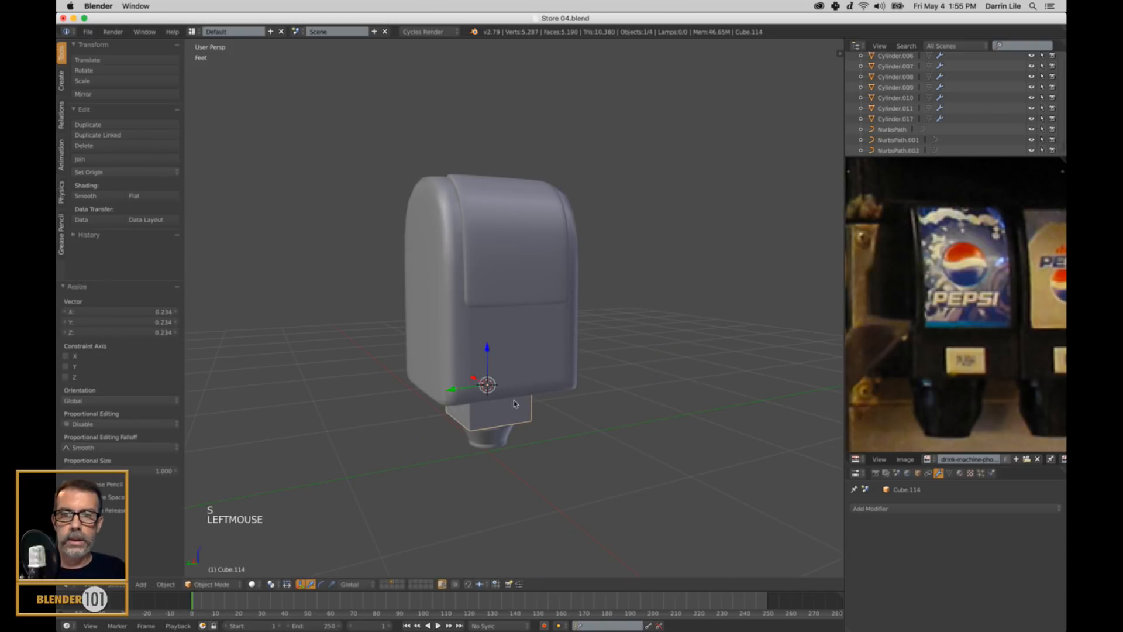
left_click_drag(475, 380, 544, 422)
Step: Delete the cube's face that points toward the dispenser head and return to Object Mode
middle_click_drag(562, 430, 616, 436)
key("Tab")
key("ctrl+Tab")
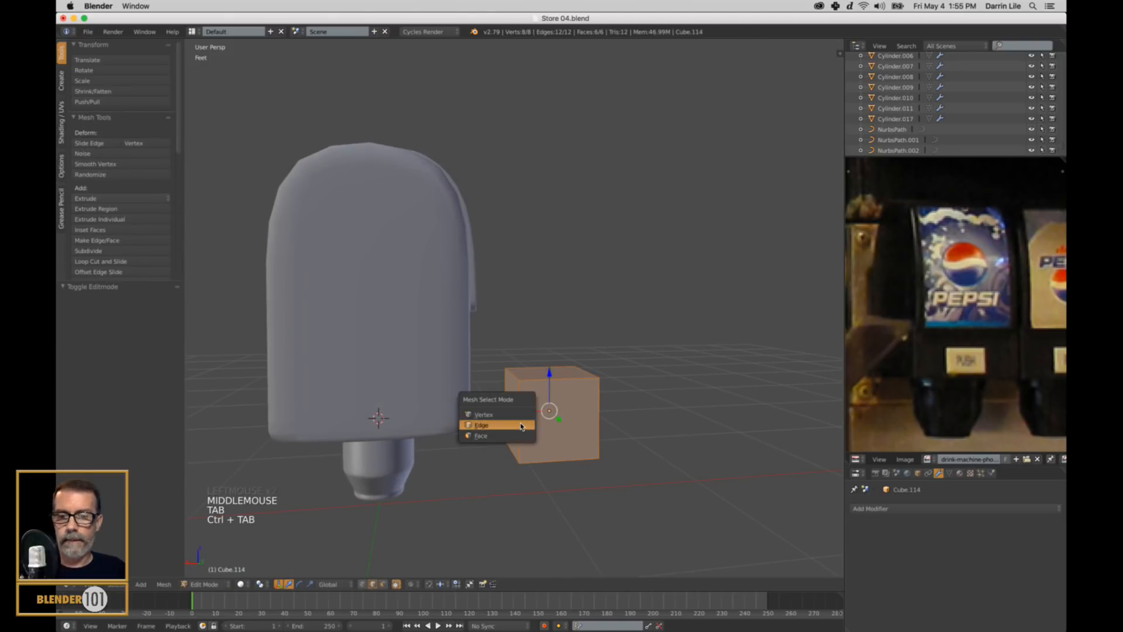
left_click(515, 426)
right_click(514, 425)
key("x")
left_click(514, 426)
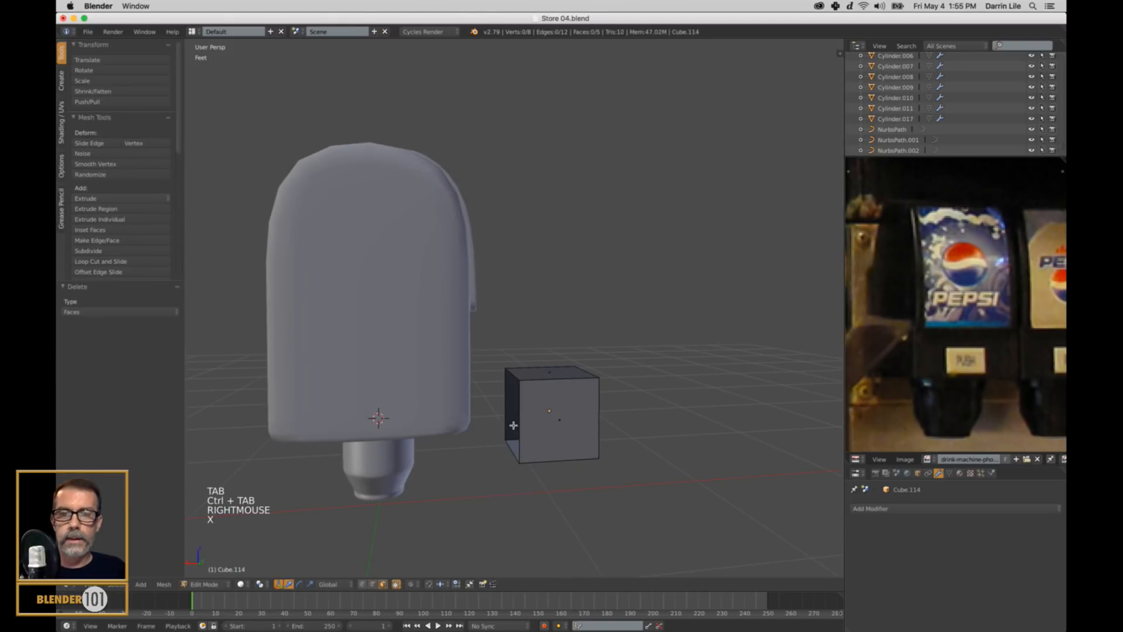
key("Tab")
Step: In the left orthographic view, raise the open cube about 3.7" along Z into the area below the label panel
middle_click_drag(532, 439, 557, 408)
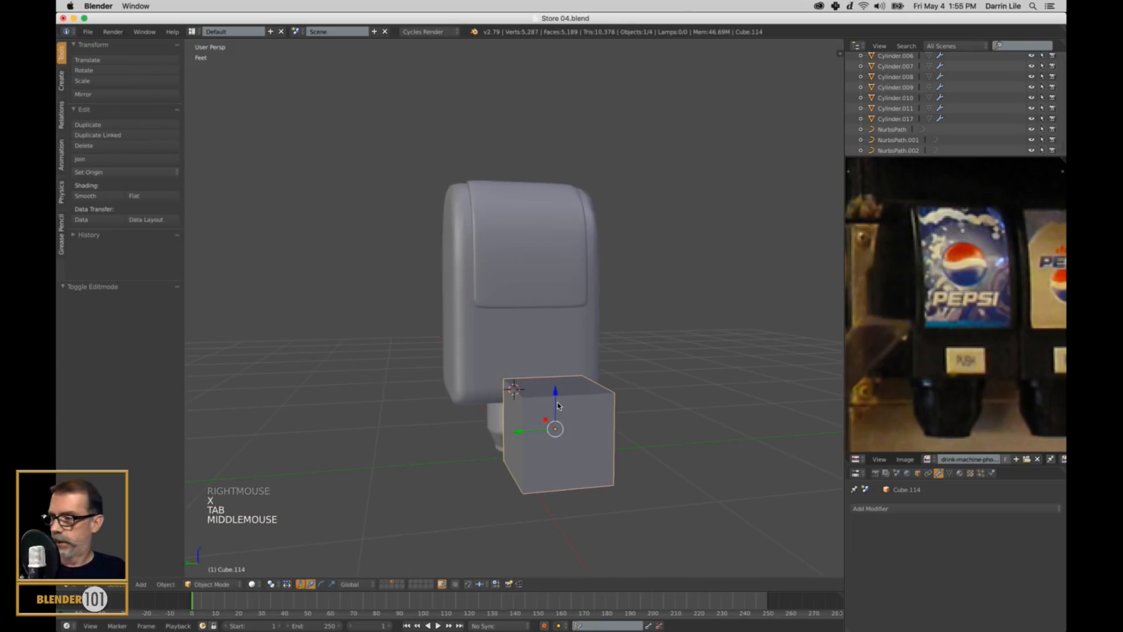
key("KP_3")
key("KP_5")
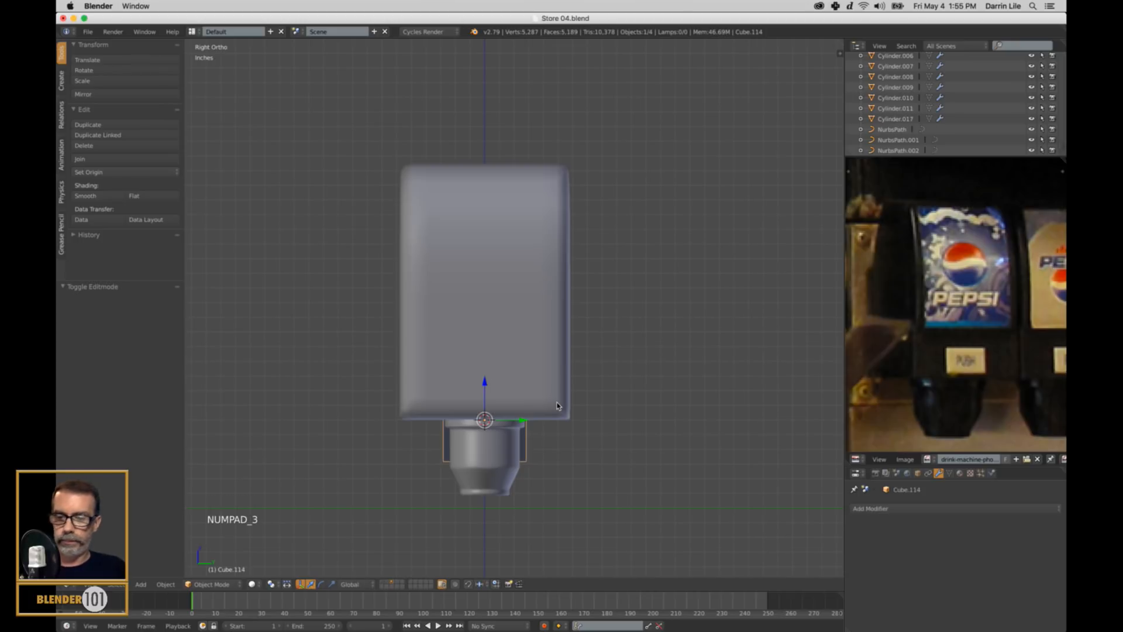
key("ctrl+KP_3")
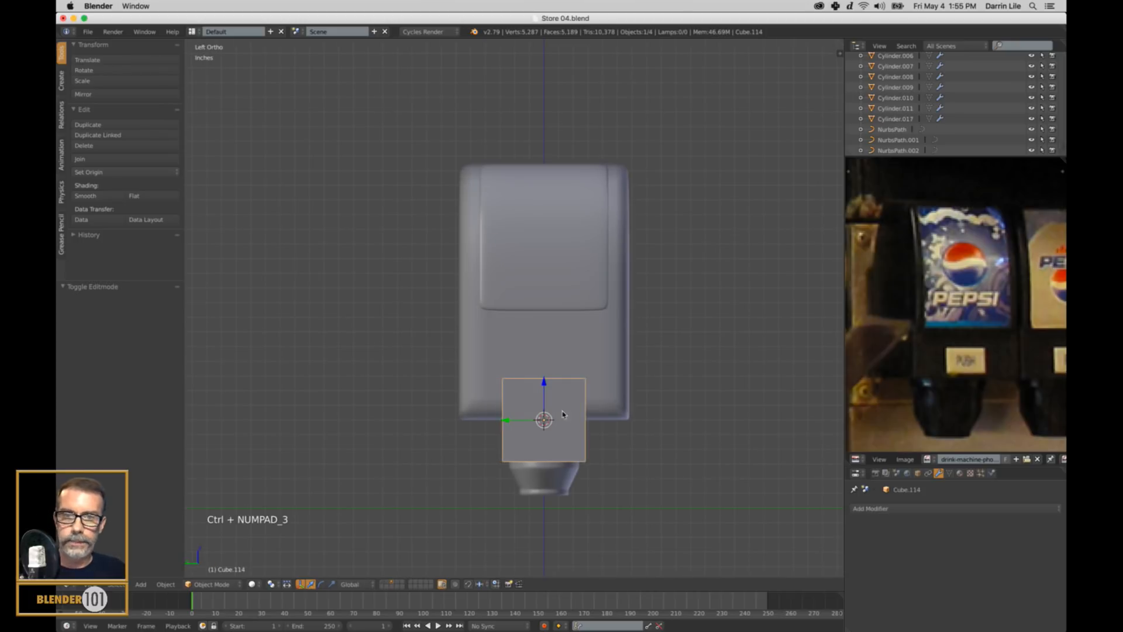
left_click_drag(549, 341, 552, 331)
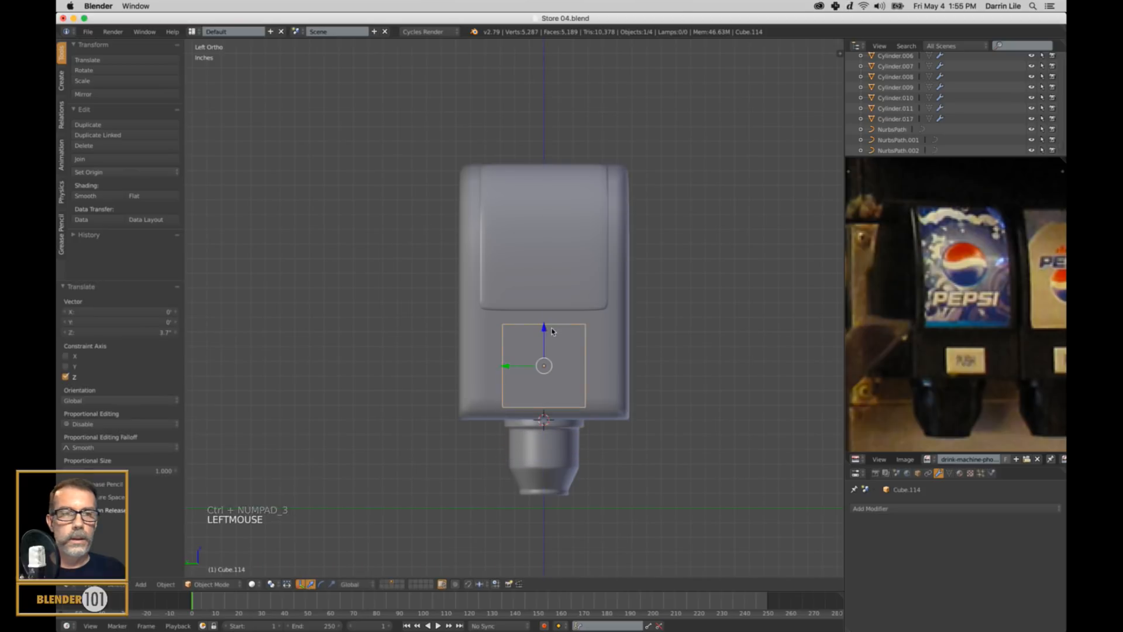
Step: Scale the box's height to about 0.55 along Z and lower it by about 719 thou
key("s")
key("z")
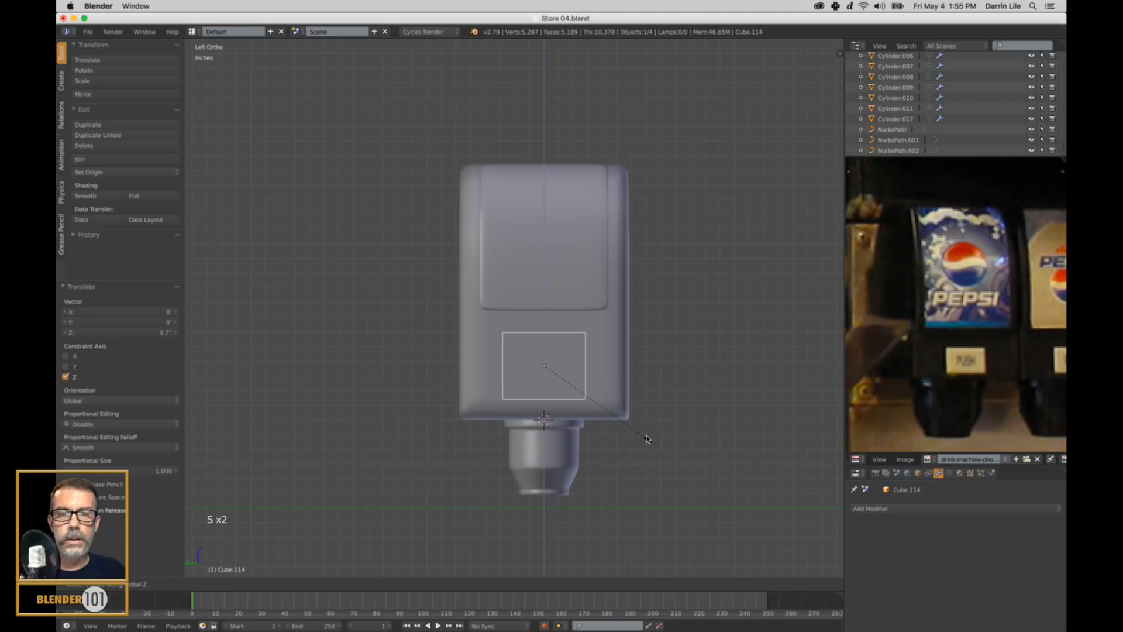
left_click(615, 421)
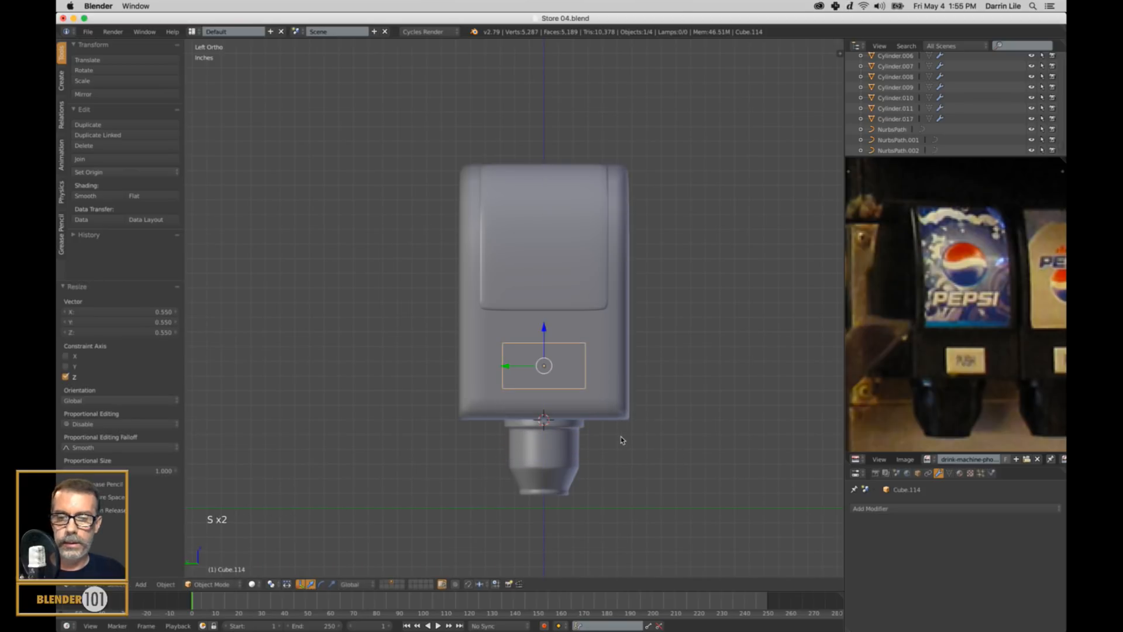
key("s")
key("y")
left_click(618, 438)
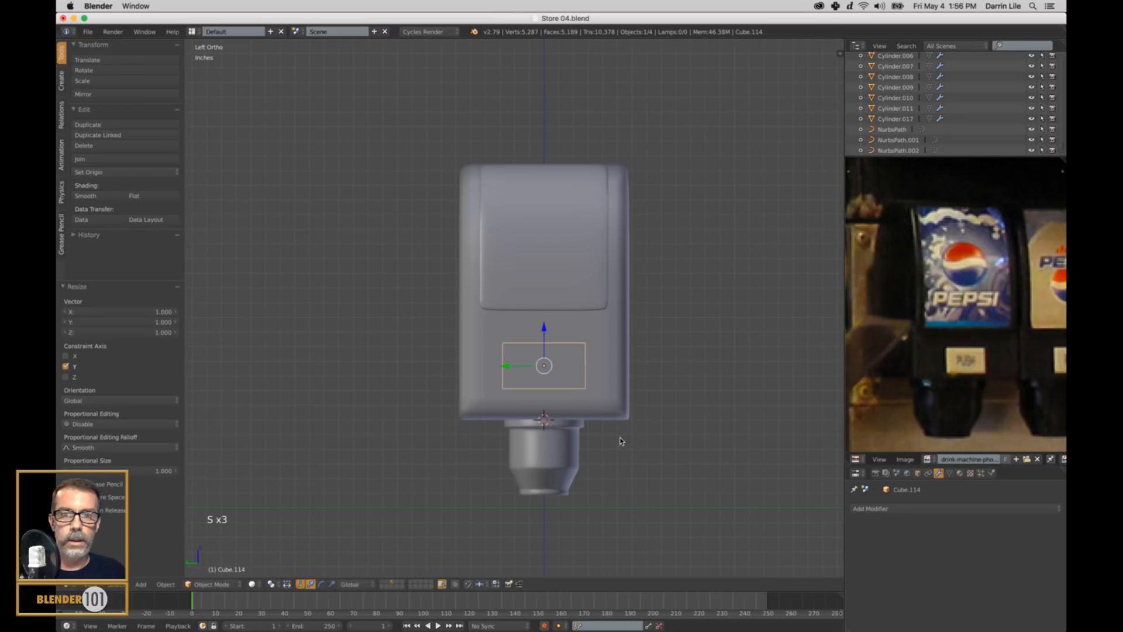
left_click_drag(544, 328, 543, 338)
Step: Scale the box to about 0.333 along X and move it about 6.64" along X into the dispenser head's front face
middle_click_drag(544, 338, 569, 392)
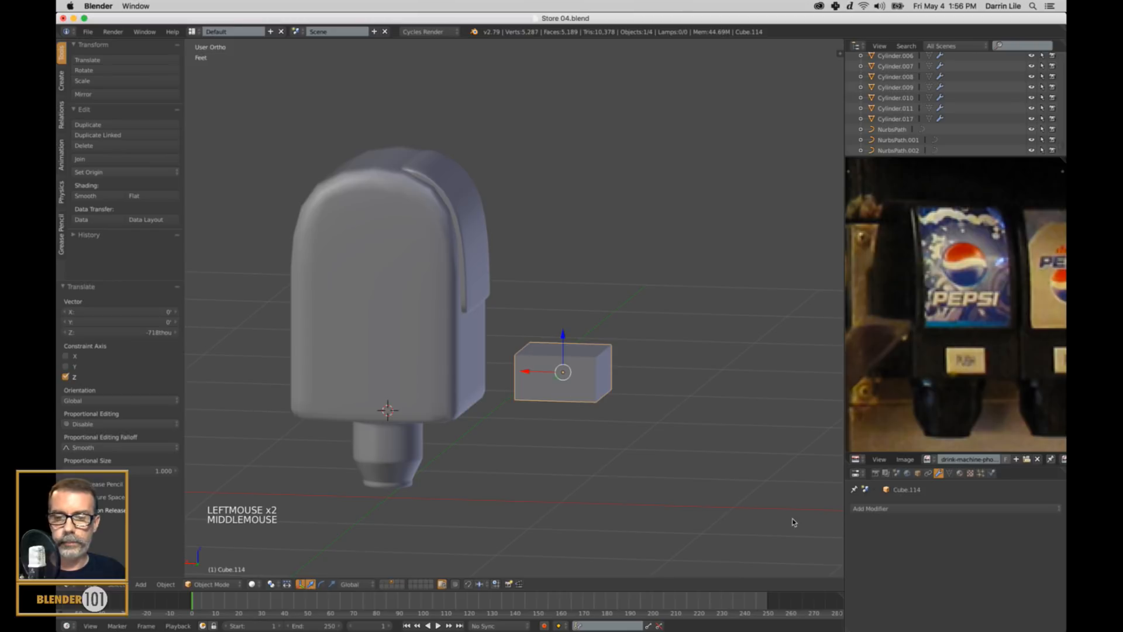
key("s")
key("x")
left_click(629, 439)
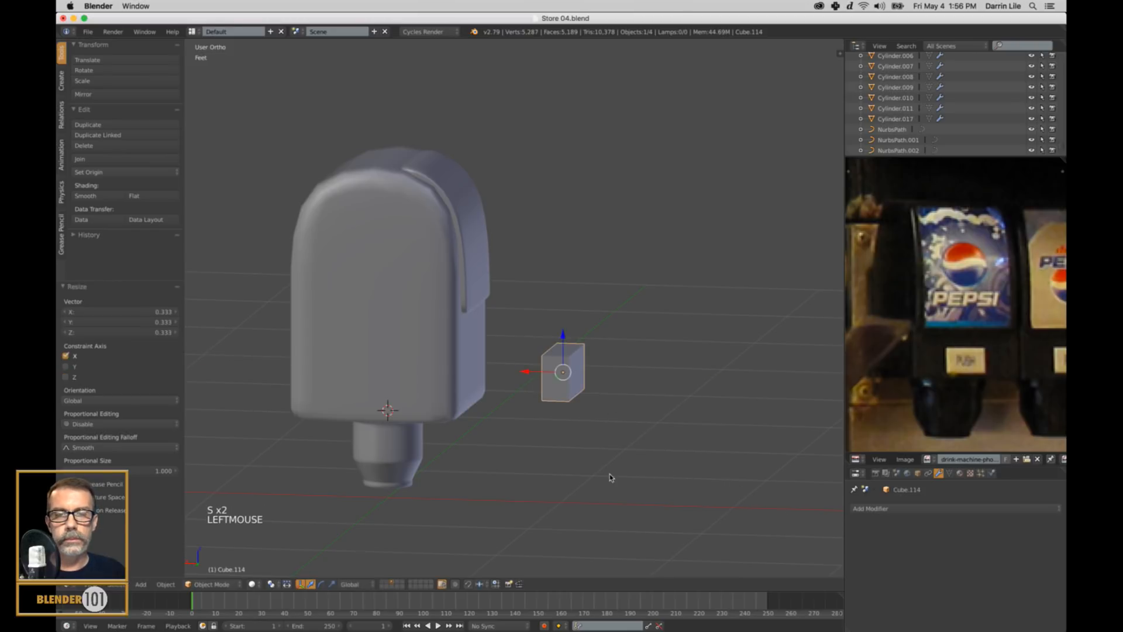
left_click_drag(525, 373, 431, 372)
scroll(525, 404, "down", 3)
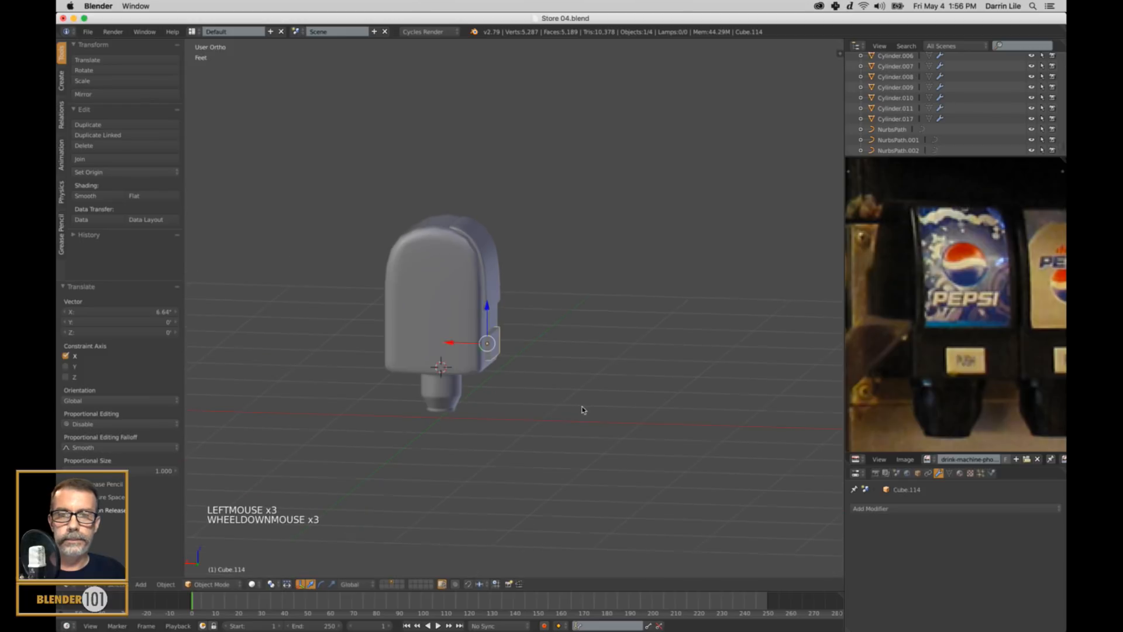
middle_click_drag(581, 410, 605, 425)
key("a")
scroll(549, 408, "down", 4)
scroll(599, 412, "up", 4)
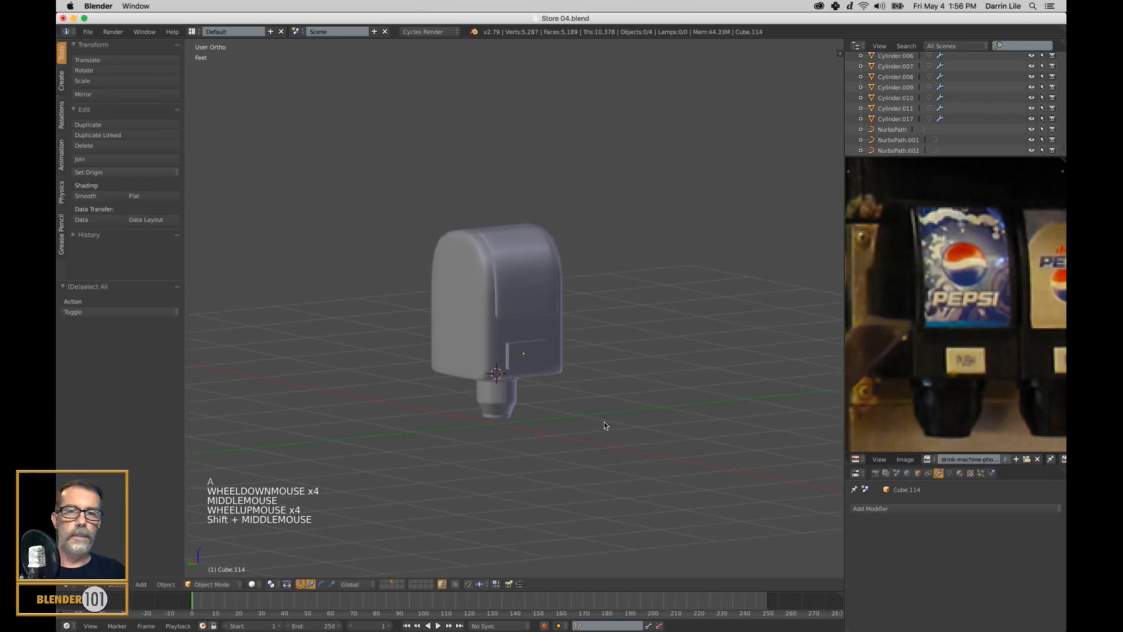
scroll(582, 413, "up", 4)
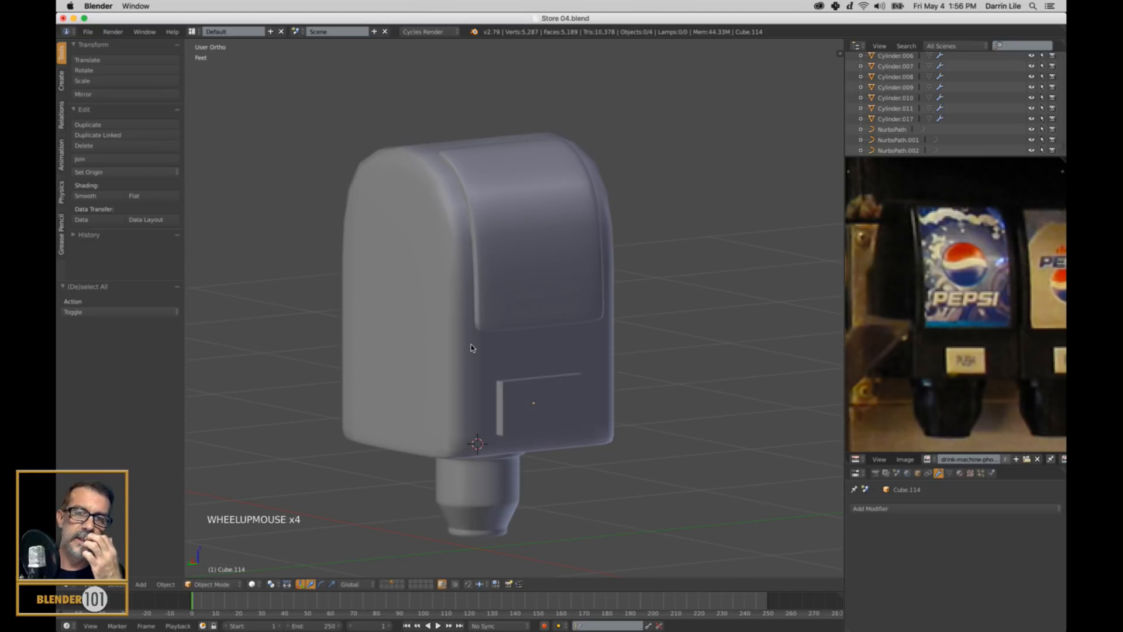
Step: Give the push button box a Subdivision Surface modifier with View subdivisions of 2 and smooth shading
right_click(515, 402)
middle_click(502, 410)
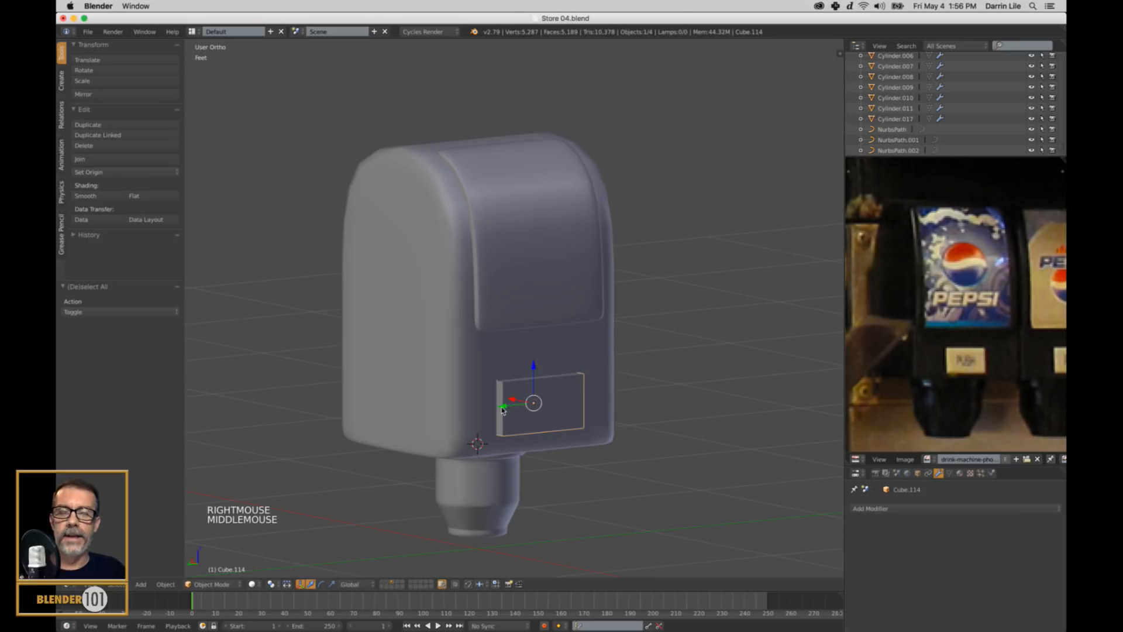
middle_click_drag(502, 410, 472, 365)
scroll(507, 391, "up", 1)
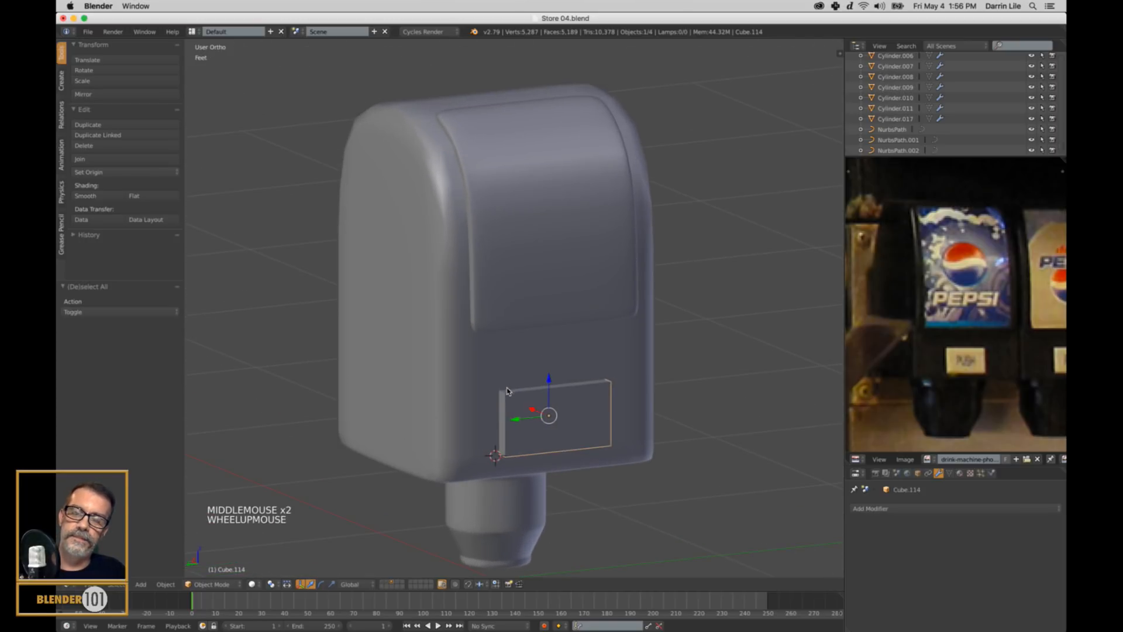
middle_click_drag(528, 409, 539, 400)
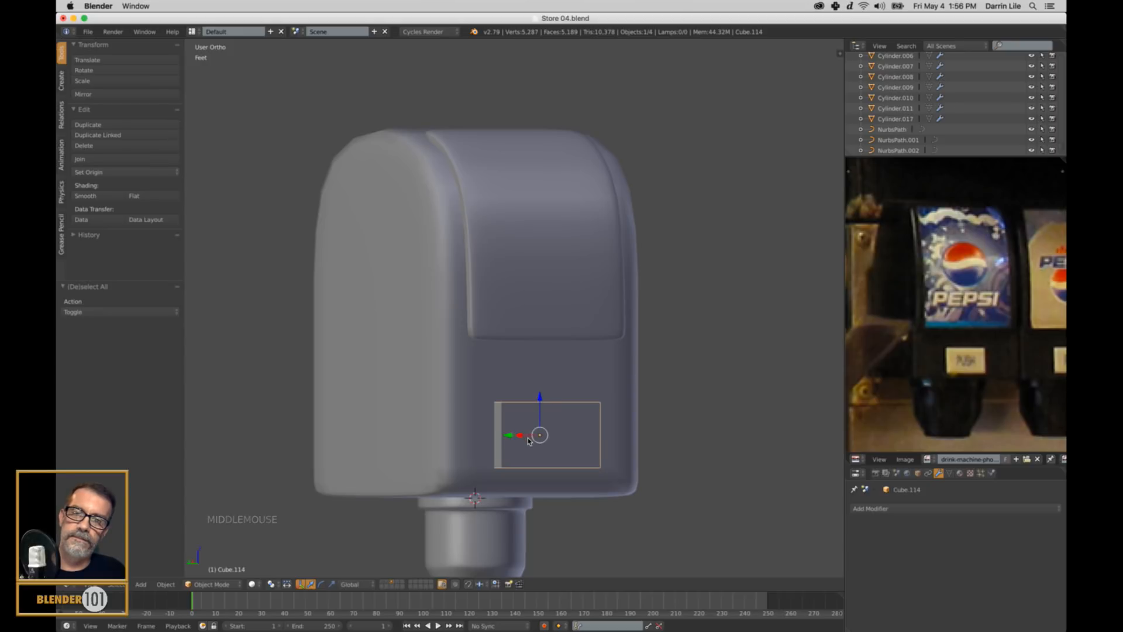
key("Tab")
key("Tab")
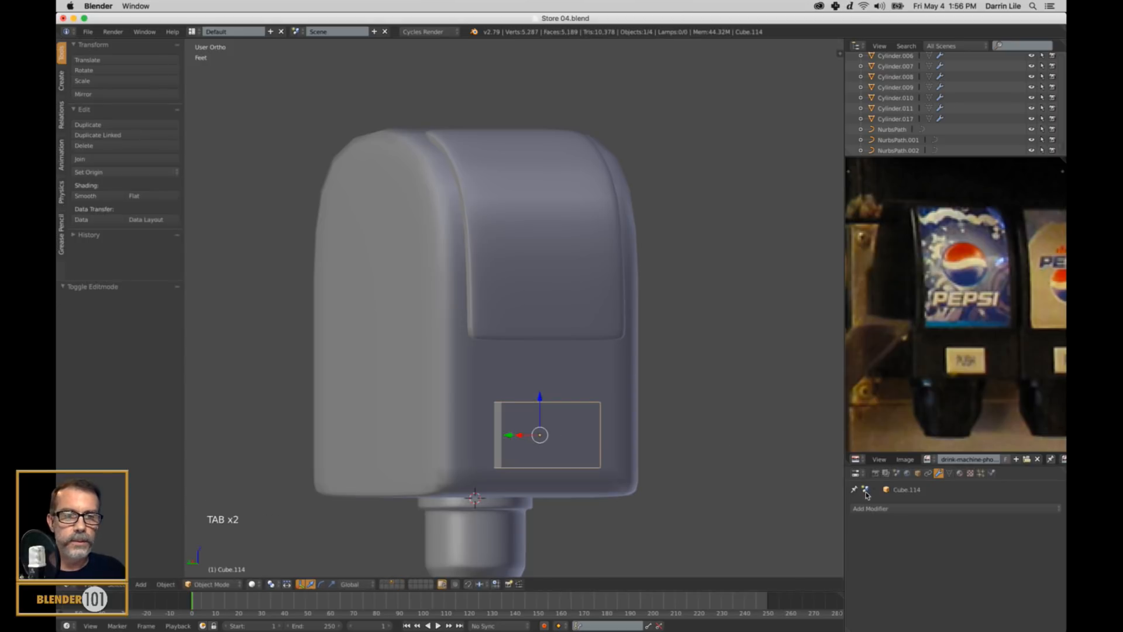
left_click(856, 509)
left_click(857, 472)
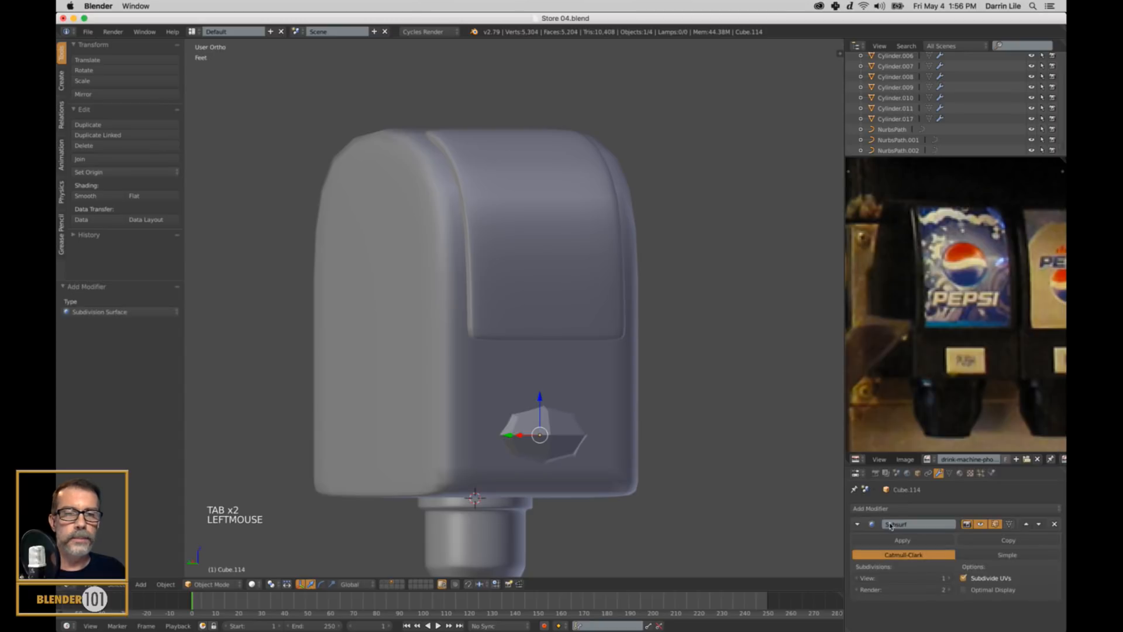
left_click(950, 578)
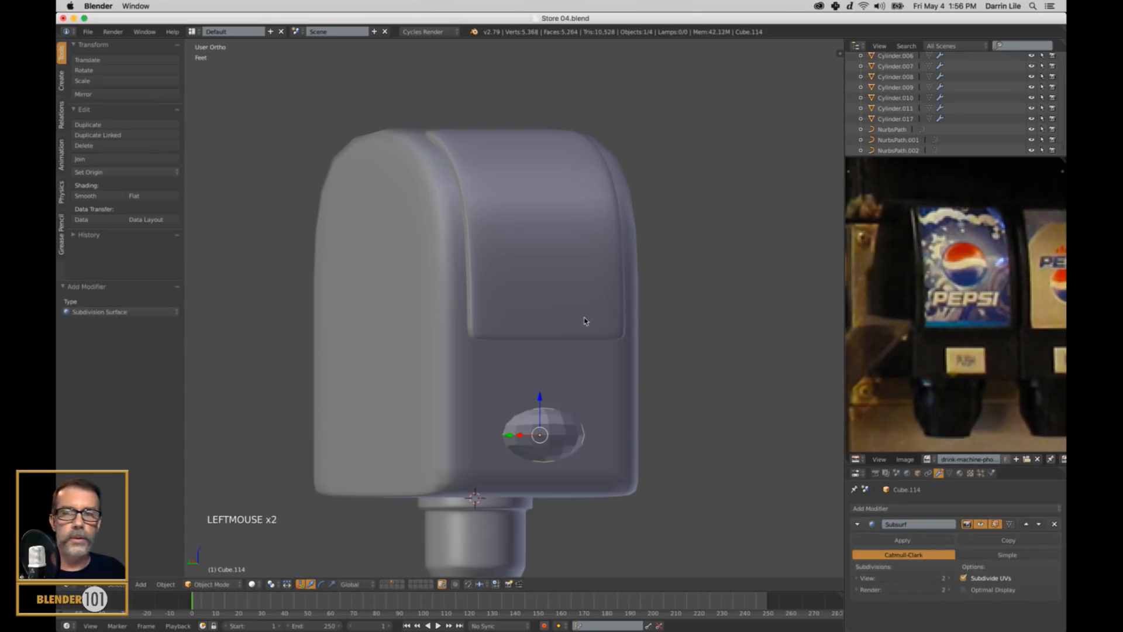
left_click(86, 196)
Step: Add two vertical edge loops to the button box and scale them apart along Y by about 2.907 toward its sides
key("Tab")
scroll(521, 422, "up", 2)
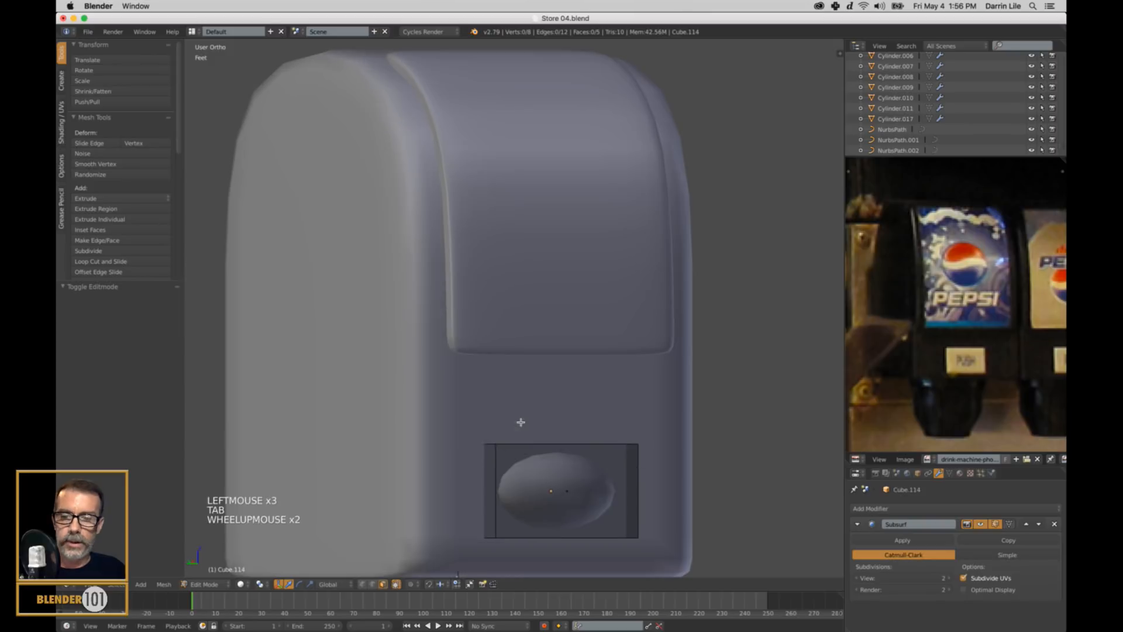
middle_click_drag(521, 422, 560, 457)
key("ctrl+r")
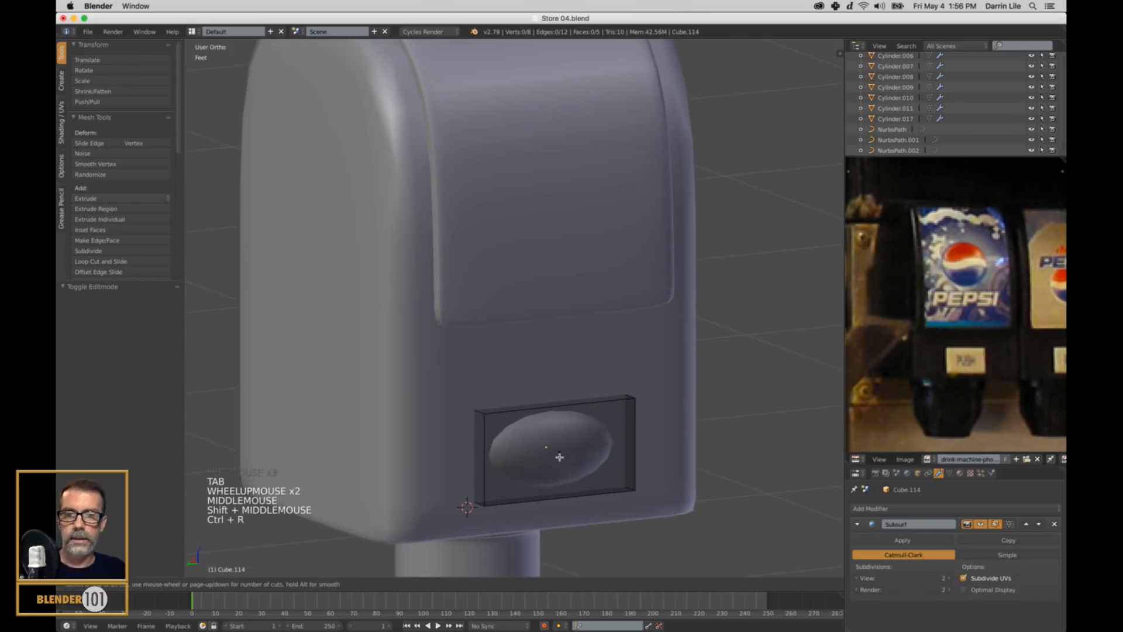
scroll(558, 418, "up", 1)
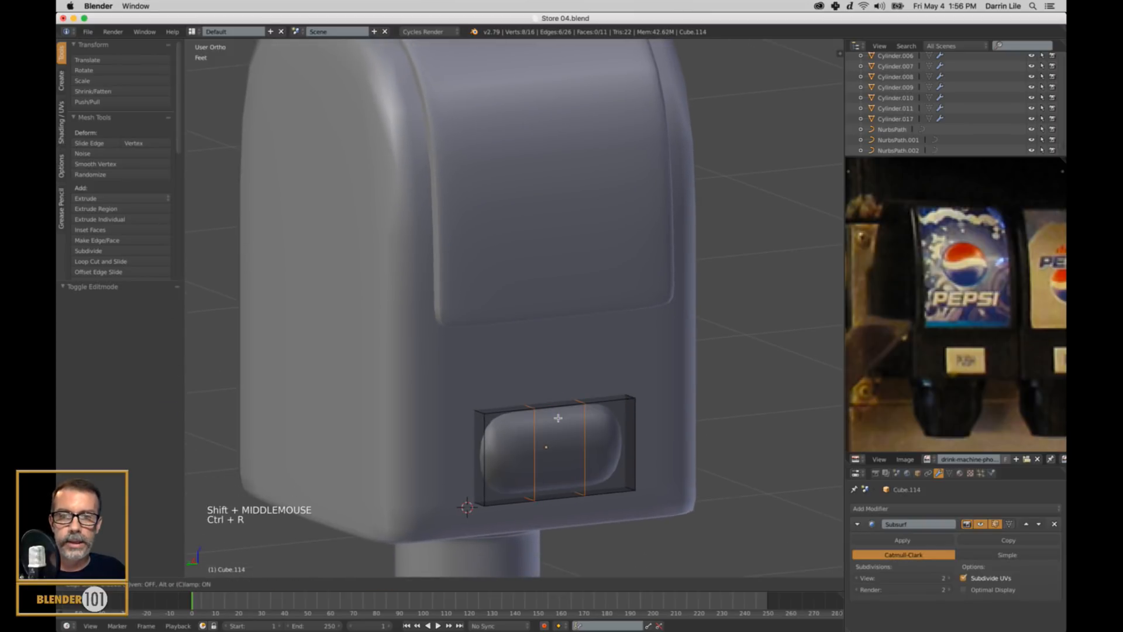
left_click(558, 418)
key("s")
key("s")
key("y")
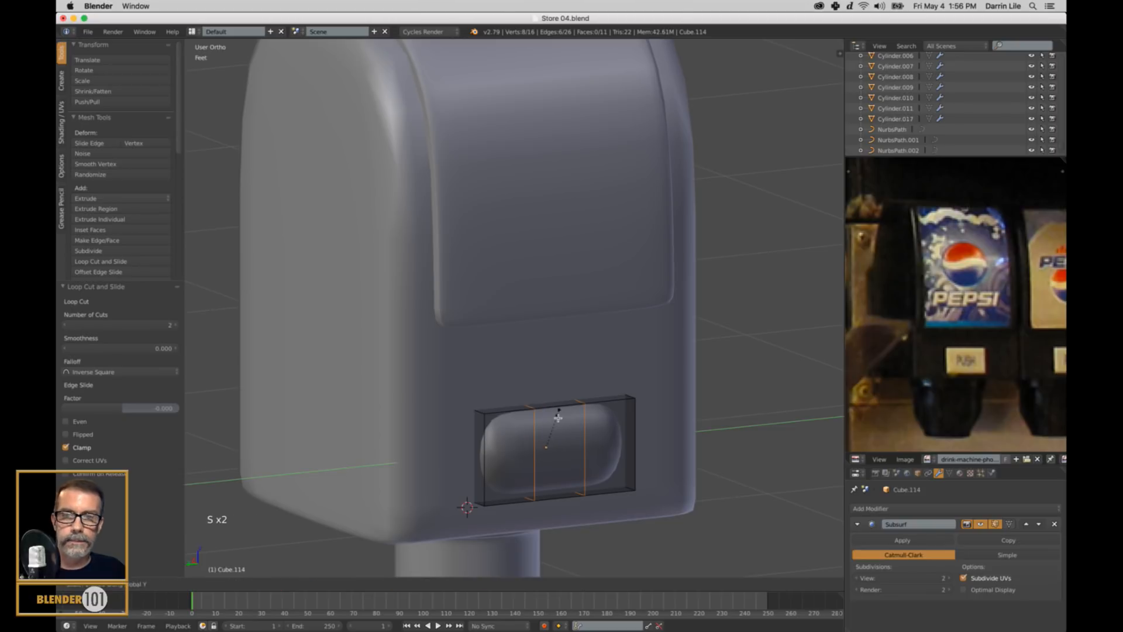
left_click(636, 396)
Step: Cut two more evenly spaced vertical edge loops across the middle section of the button box
key("ctrl+r")
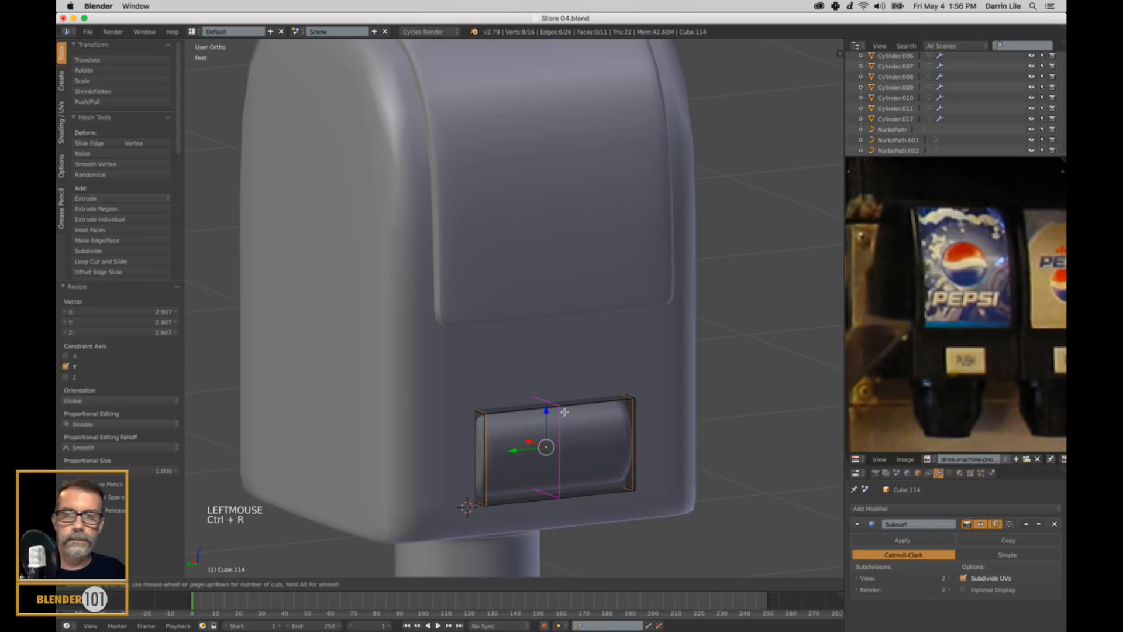
left_click(564, 413)
left_click(565, 412)
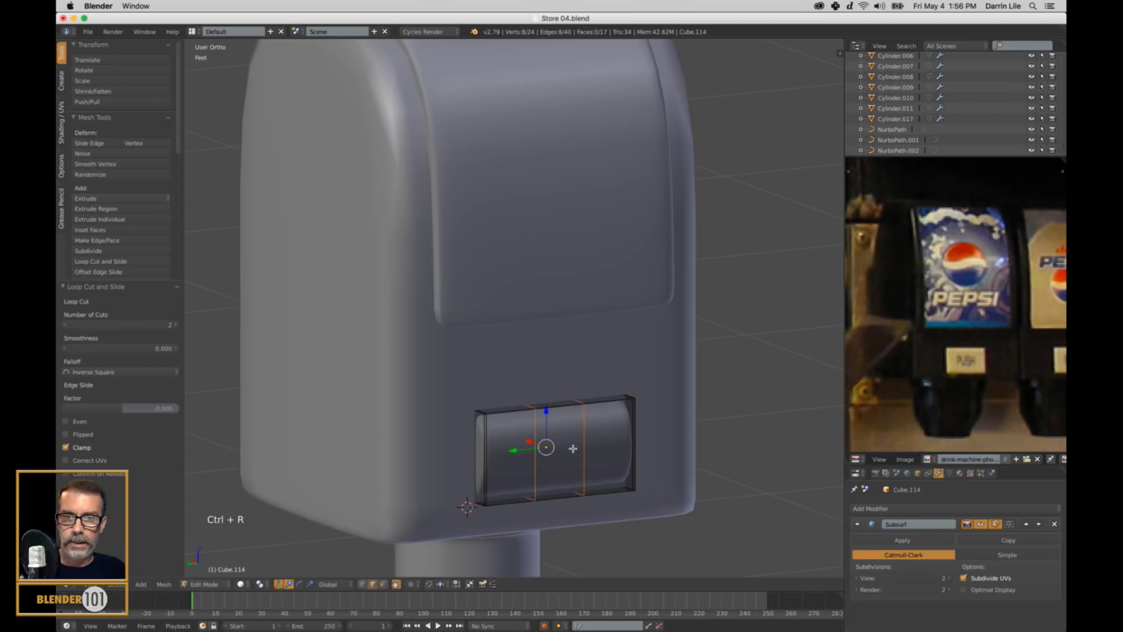
Step: Undo the last middle loop cuts and add two horizontal edge loops to the button box, scaled apart along Z toward its upper and lower edges
key("super+z")
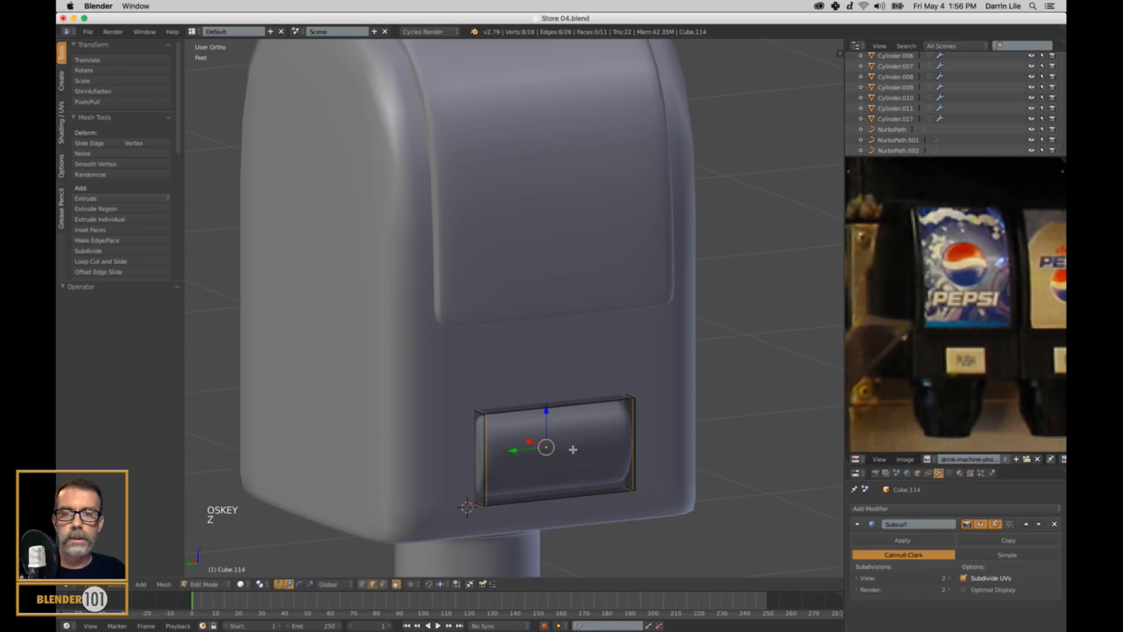
key("ctrl+r")
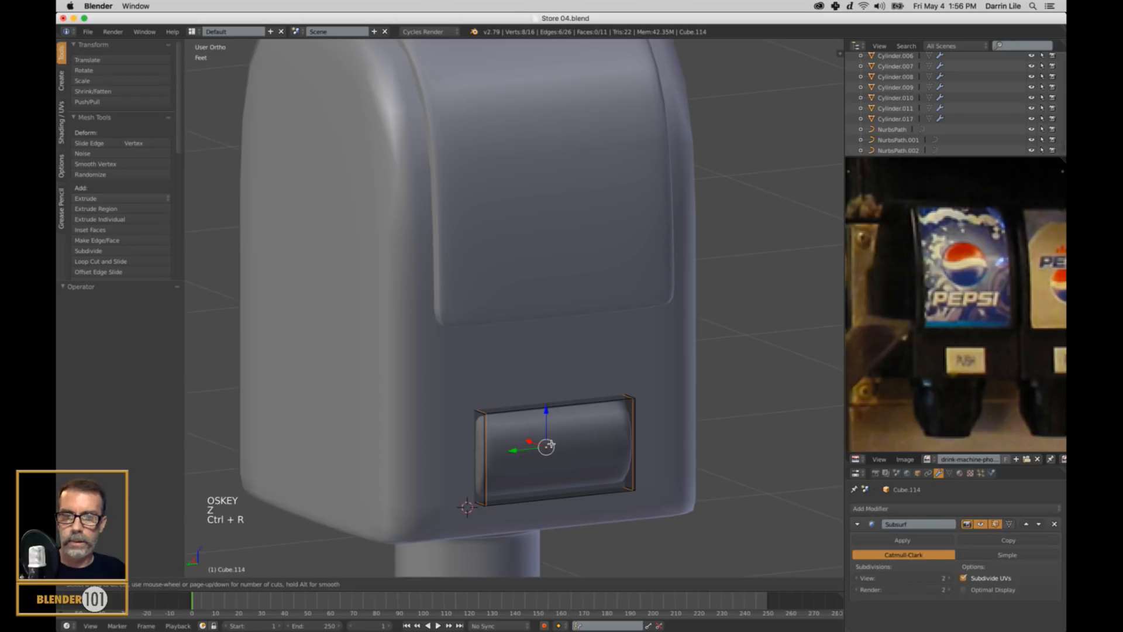
scroll(483, 446, "up", 1)
left_click(484, 447)
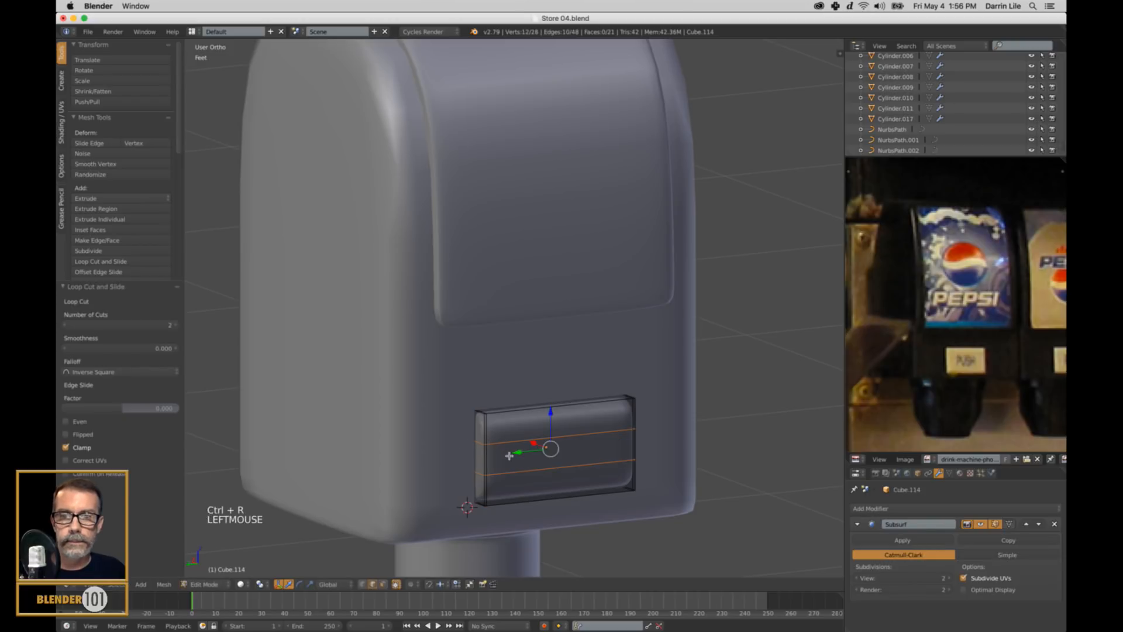
key("s")
key("s")
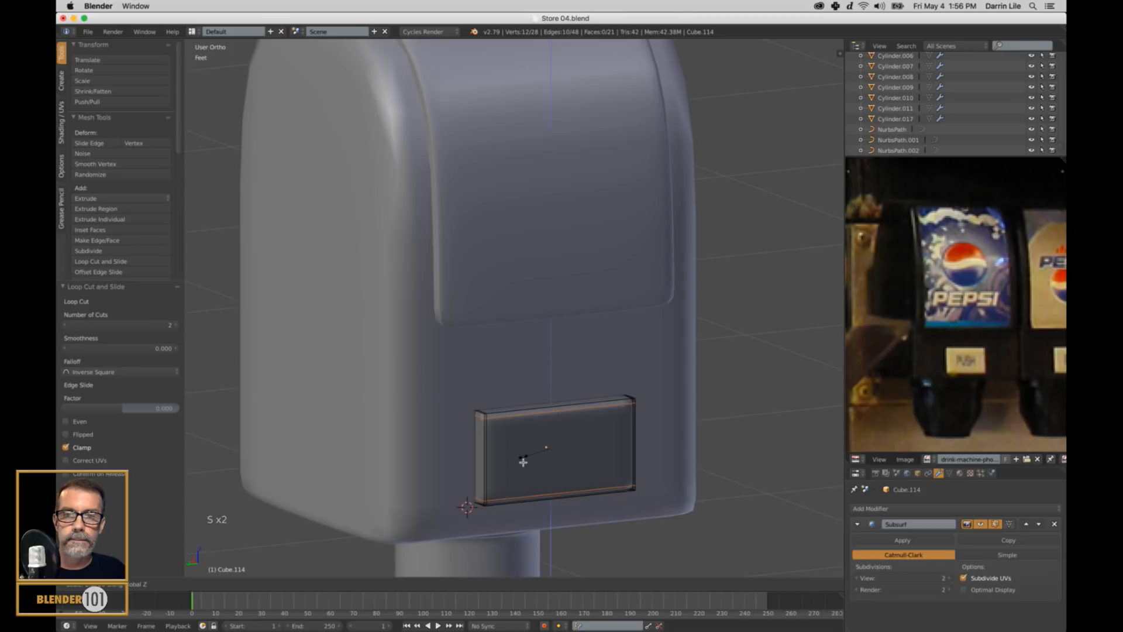
left_click(517, 459)
key("a")
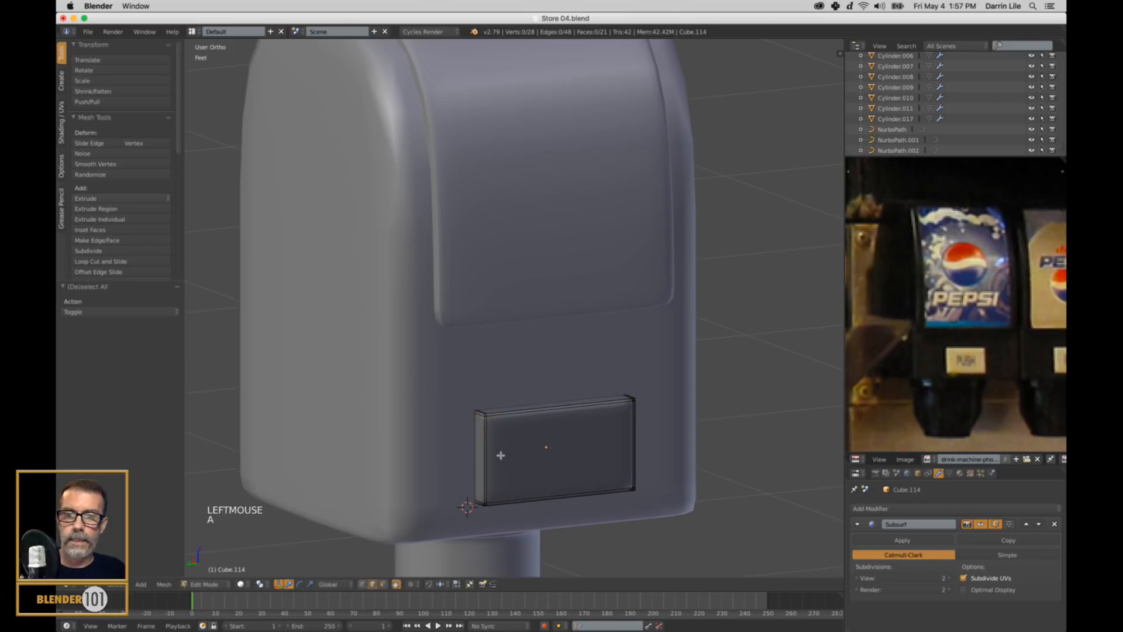
Step: Add an edge loop around the button box's thin sides, slide it near the front face and return to Object Mode
key("ctrl+r")
left_click(482, 421)
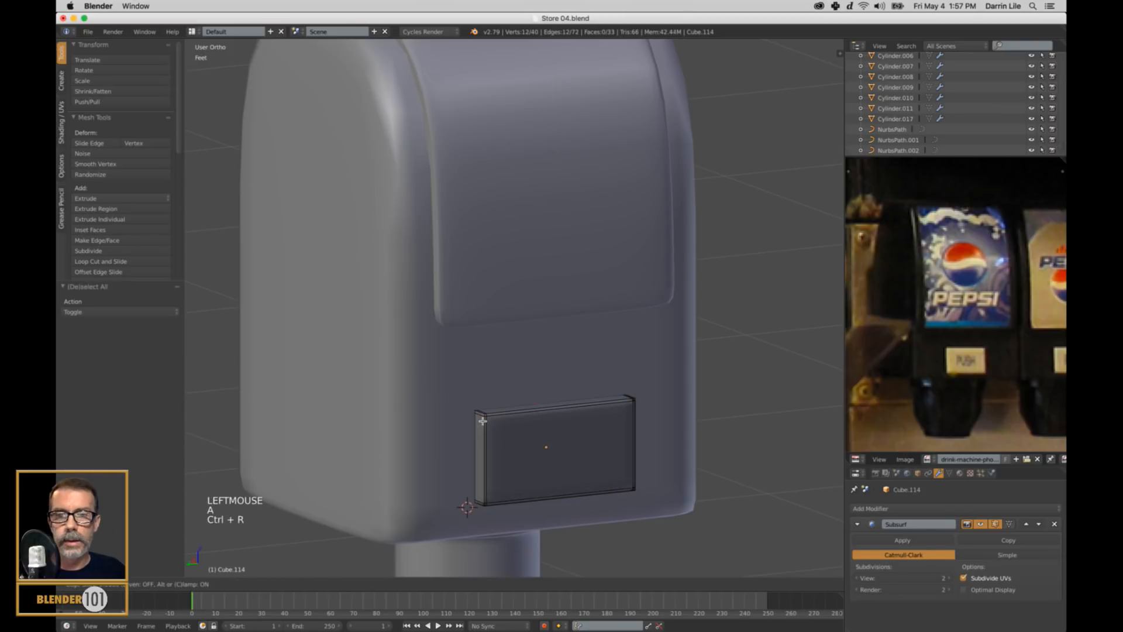
left_click(490, 433)
key("a")
key("Tab")
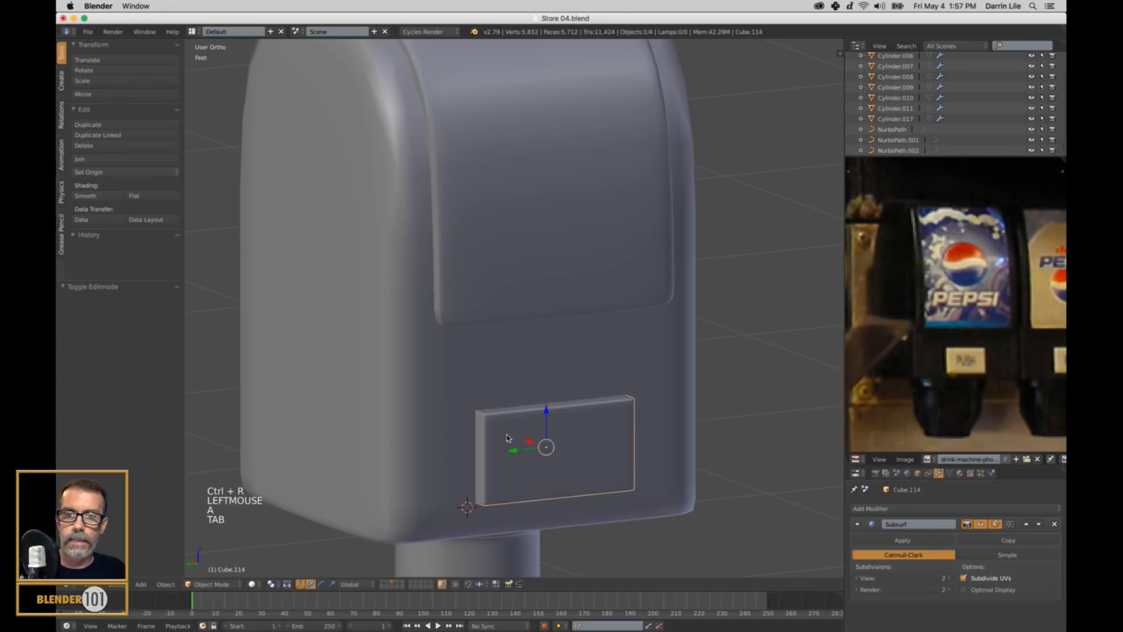
Step: Join the dispenser body, label panel, nozzle and push button into one object
scroll(518, 440, "down", 5)
key("a")
scroll(583, 426, "down", 3)
middle_click_drag(583, 426, 571, 421)
scroll(567, 417, "up", 3)
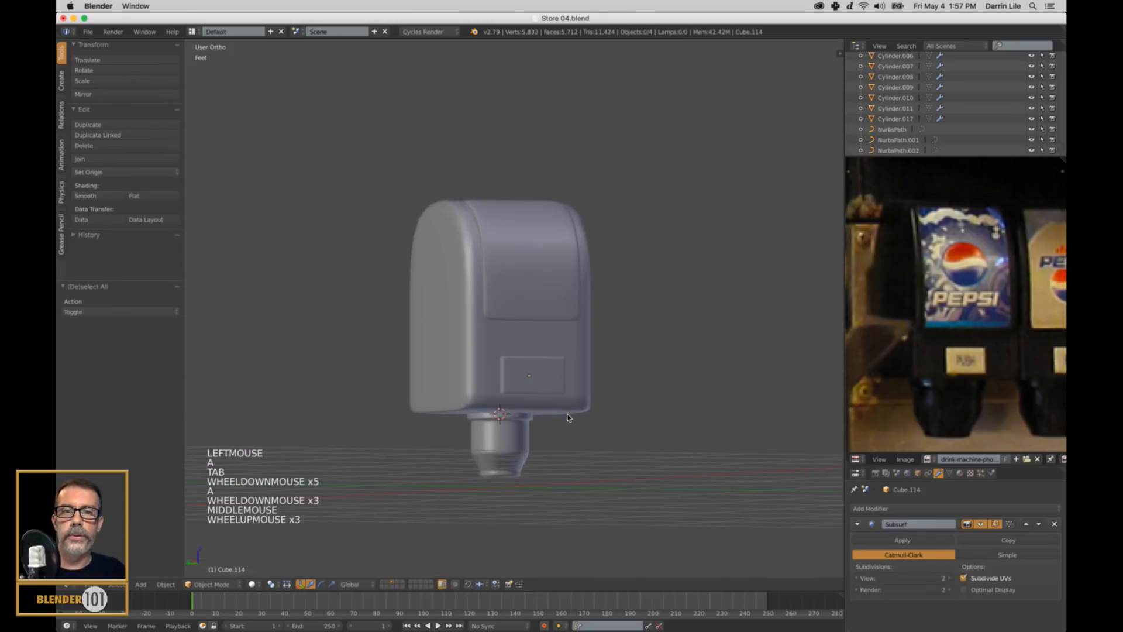
key("a")
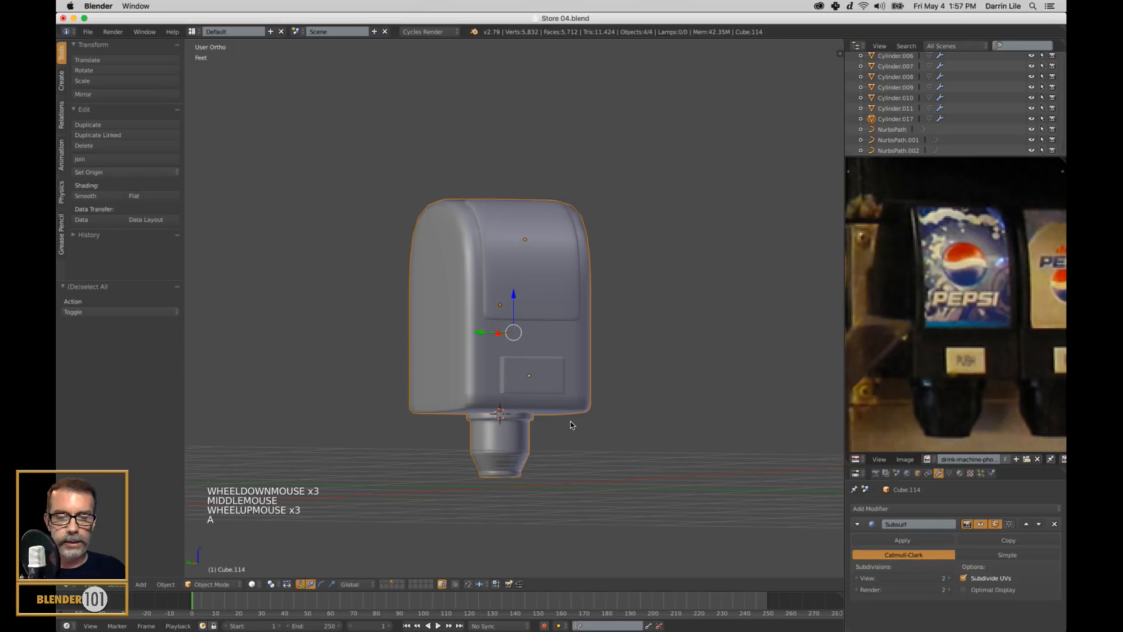
key("ctrl+j")
scroll(572, 425, "down", 3)
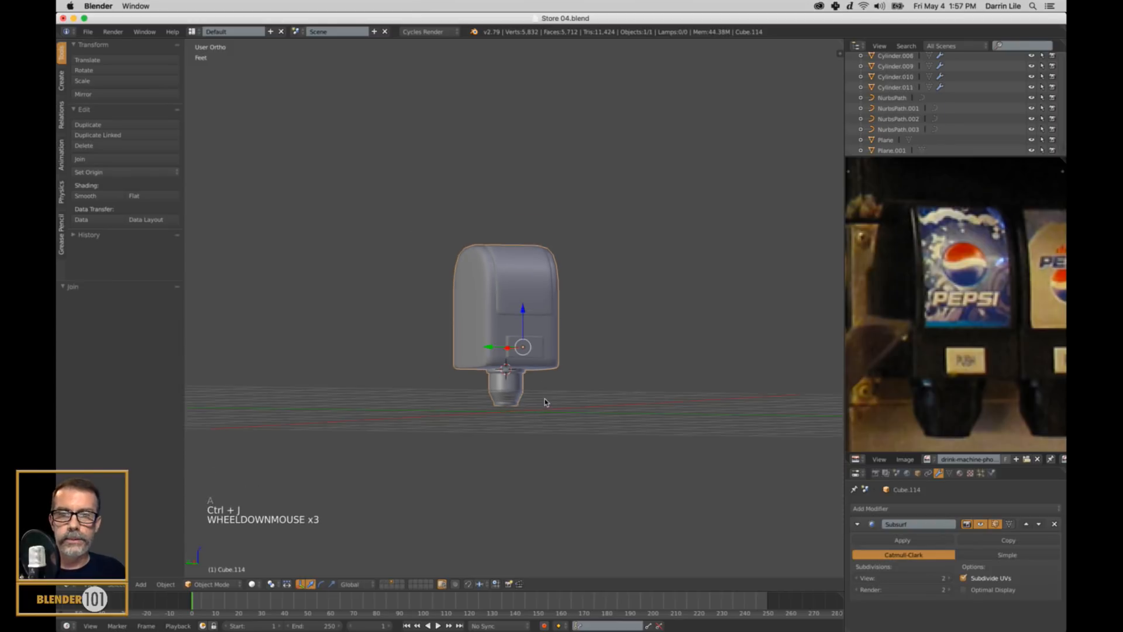
scroll(545, 402, "down", 3)
middle_click_drag(544, 389, 542, 403)
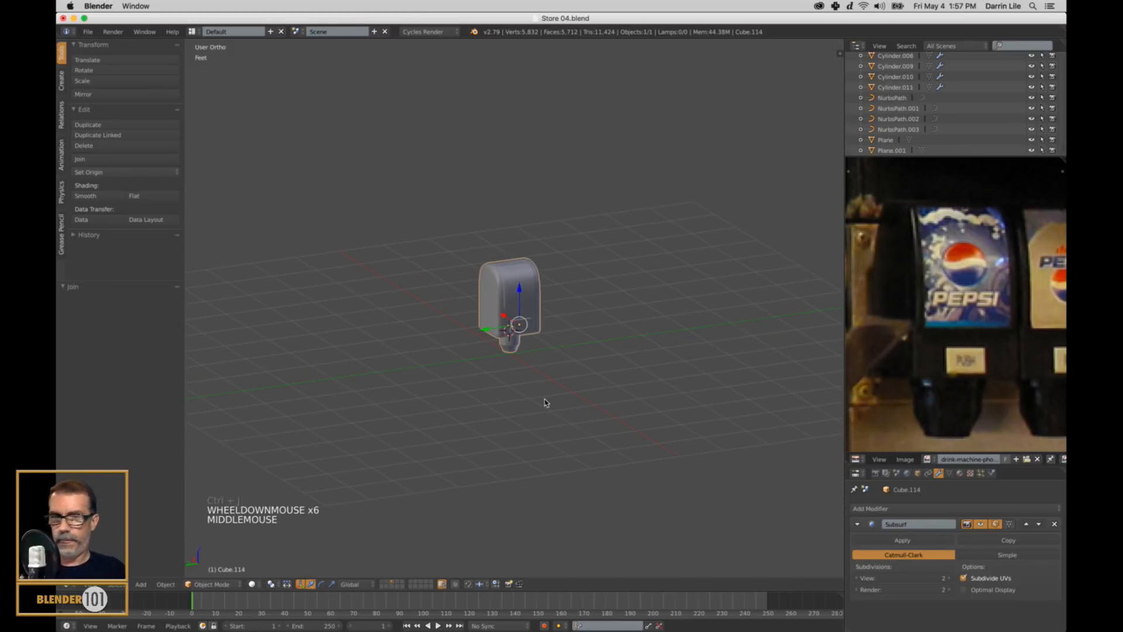
Step: Show the drink machine's layer alongside the dispenser head and move the head about 3.8' along X in front of the machine
left_click(388, 584, "shift")
scroll(519, 374, "down", 2)
middle_click_drag(506, 383, 537, 336)
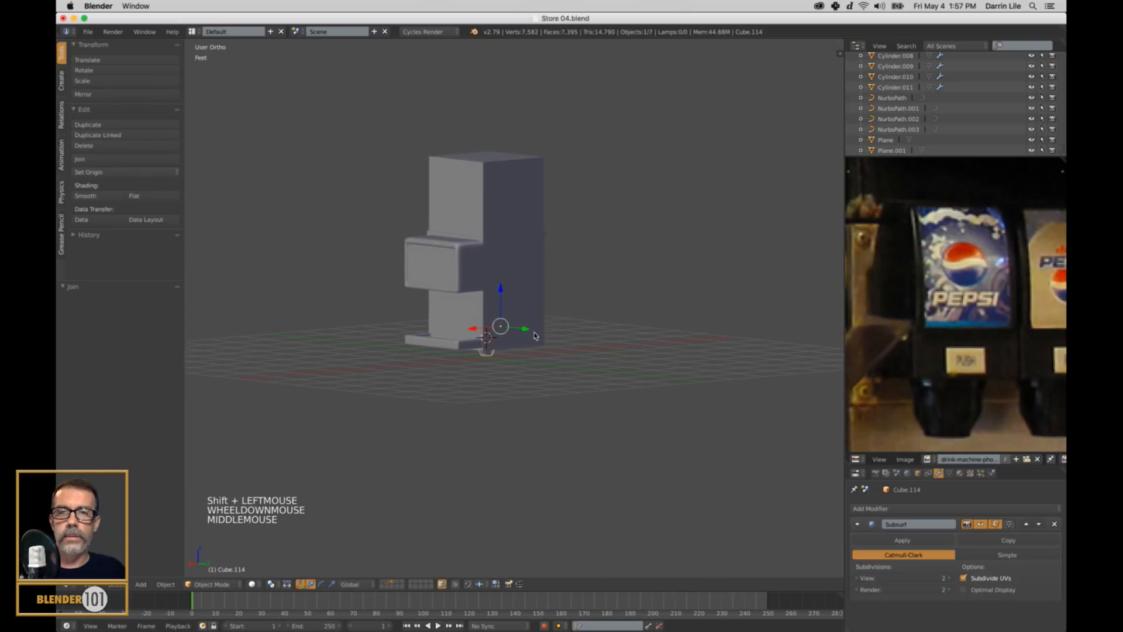
left_click(471, 330)
key("g")
key("x")
left_click(371, 357)
middle_click_drag(371, 357, 525, 453, "shift")
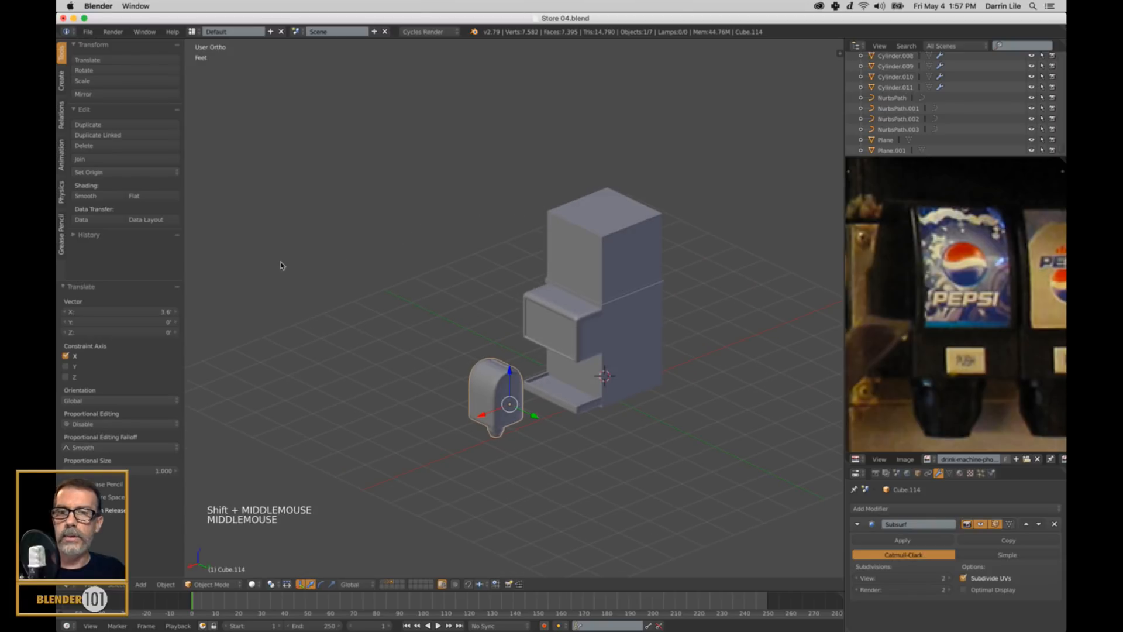
Step: Set the dispenser head's origin to its geometry and rotate it 180° around Z
scroll(543, 458, "up", 1)
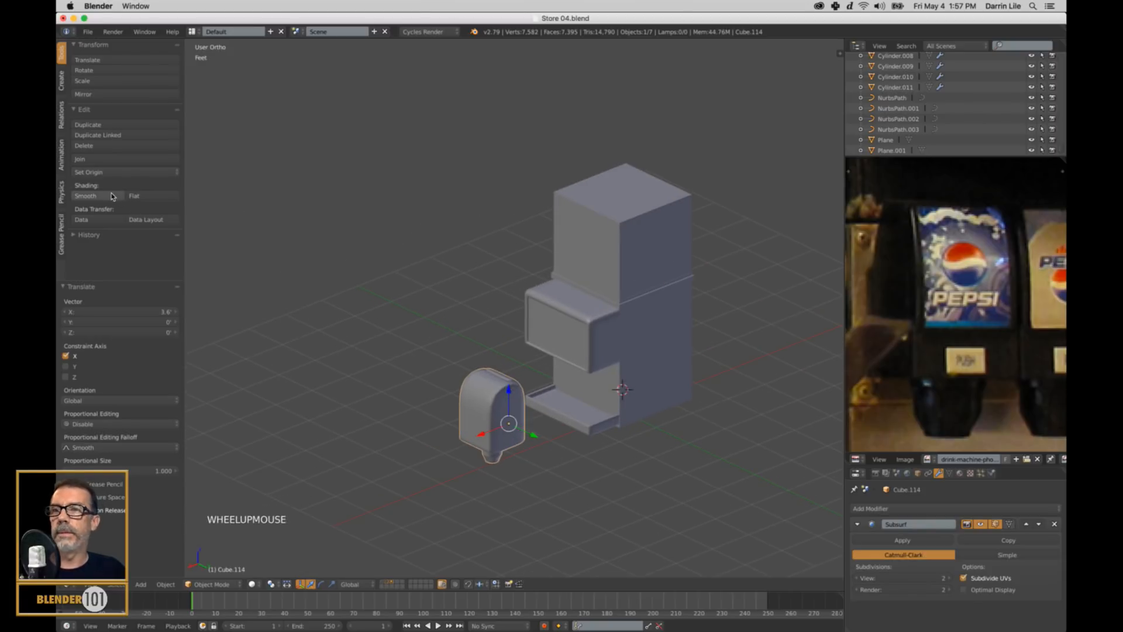
left_click(88, 172)
left_click(113, 195)
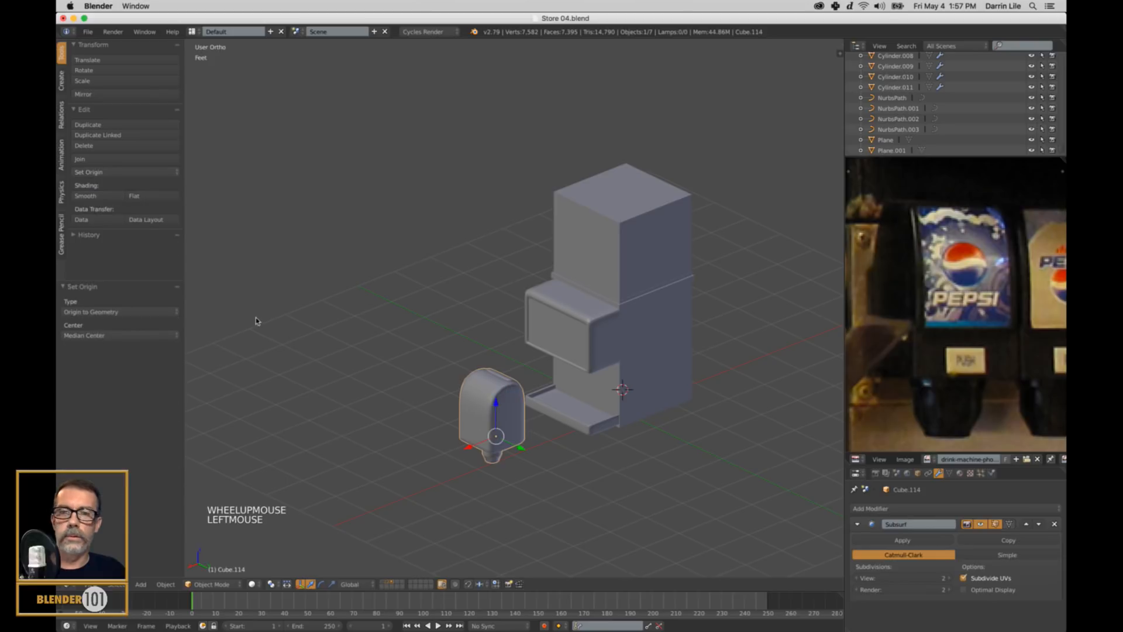
type("r")
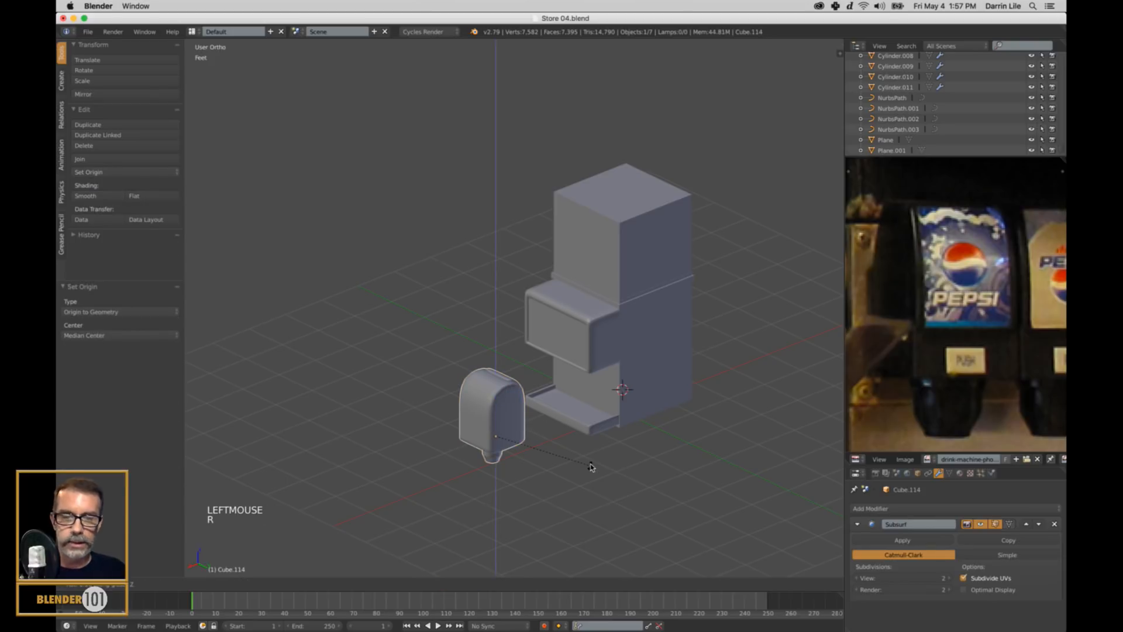
type("180")
key("Return")
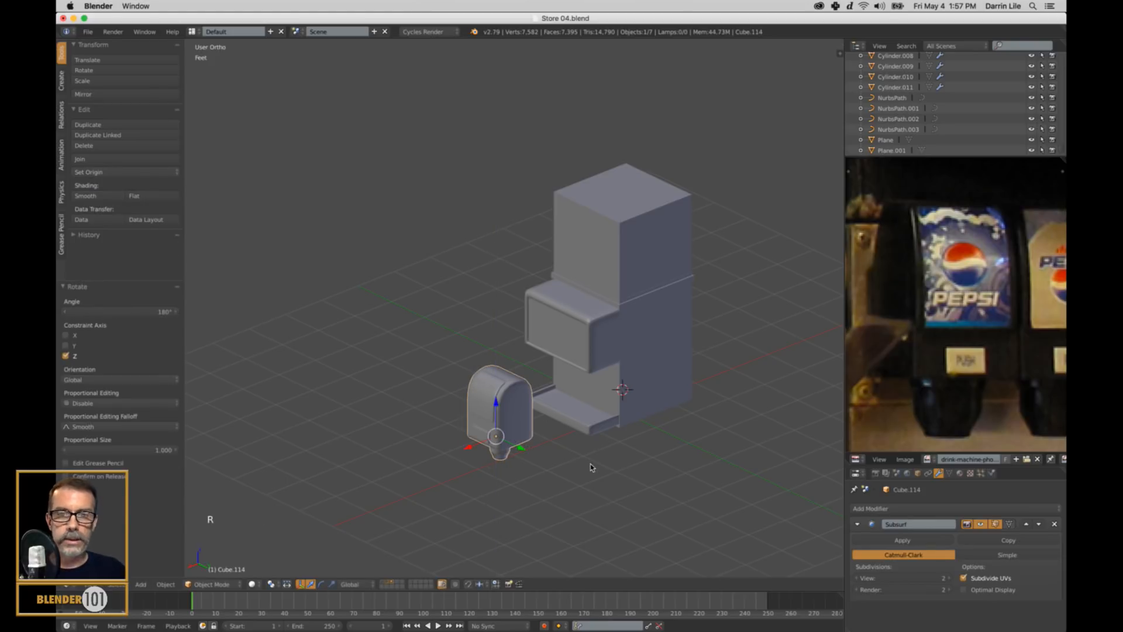
Step: Scale the dispenser head uniformly to about 0.230 in the right-side wireframe view
middle_click_drag(580, 427, 701, 358)
scroll(660, 393, "up", 4)
key("KP_3")
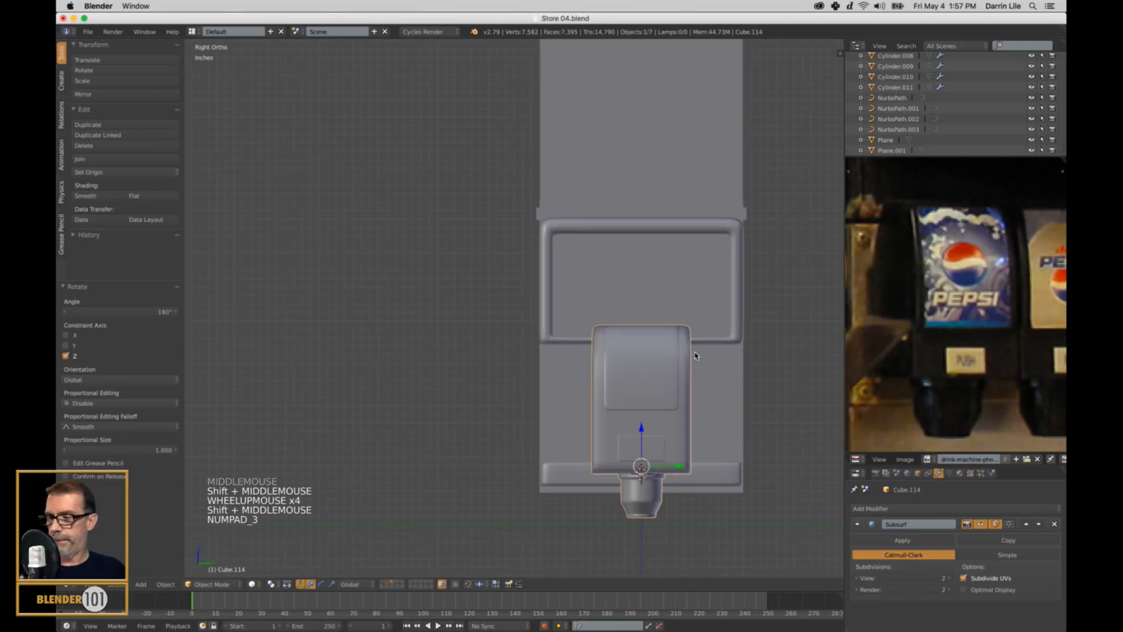
key("KP_5")
key("KP_5")
key("z")
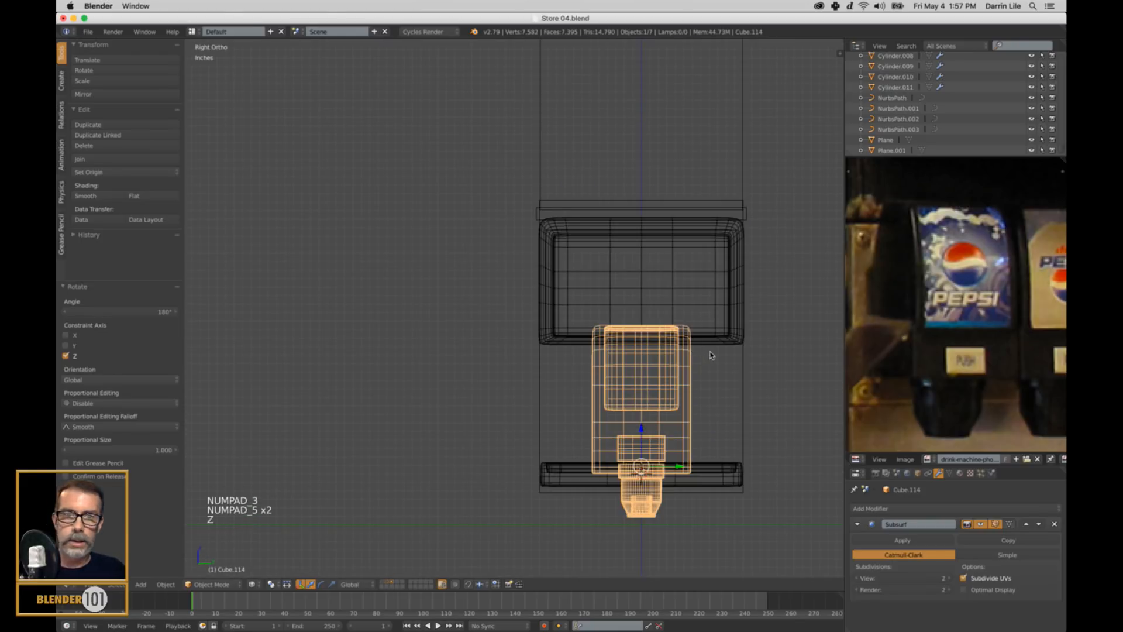
mouse_move(710, 356)
middle_mouse_down("shift")
mouse_move(581, 243)
mouse_move(592, 272)
middle_mouse_up("shift")
key("s")
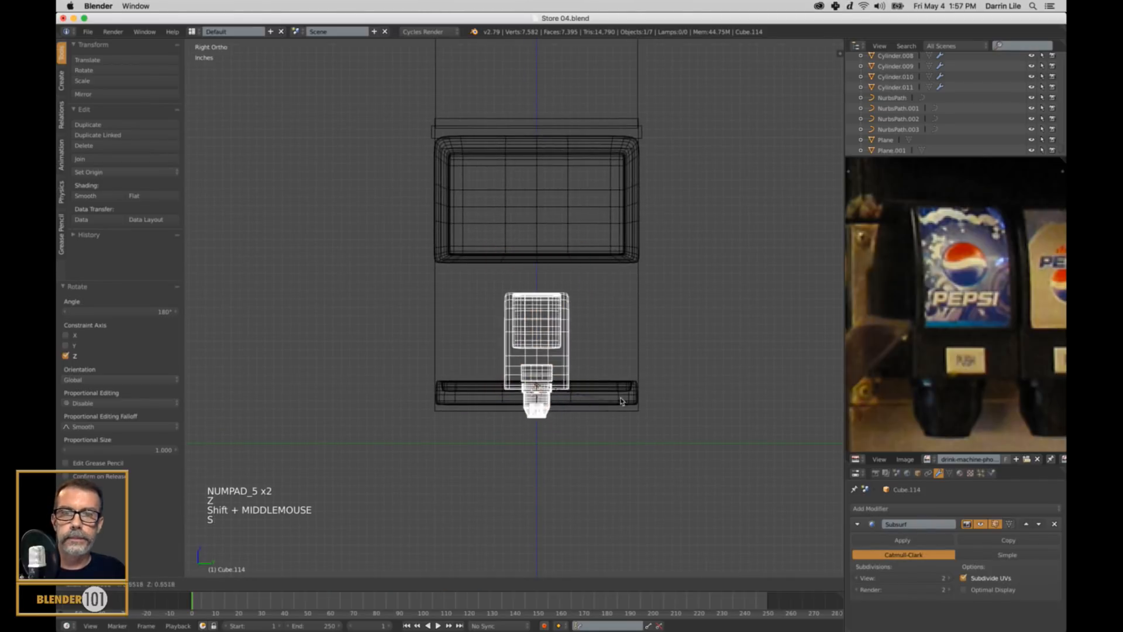
left_click(566, 377)
Step: Compare the whole drink machine photo and move the head about -8.79" in Y and 10.3" in Z, just below the display panel
scroll(893, 273, "down", 6)
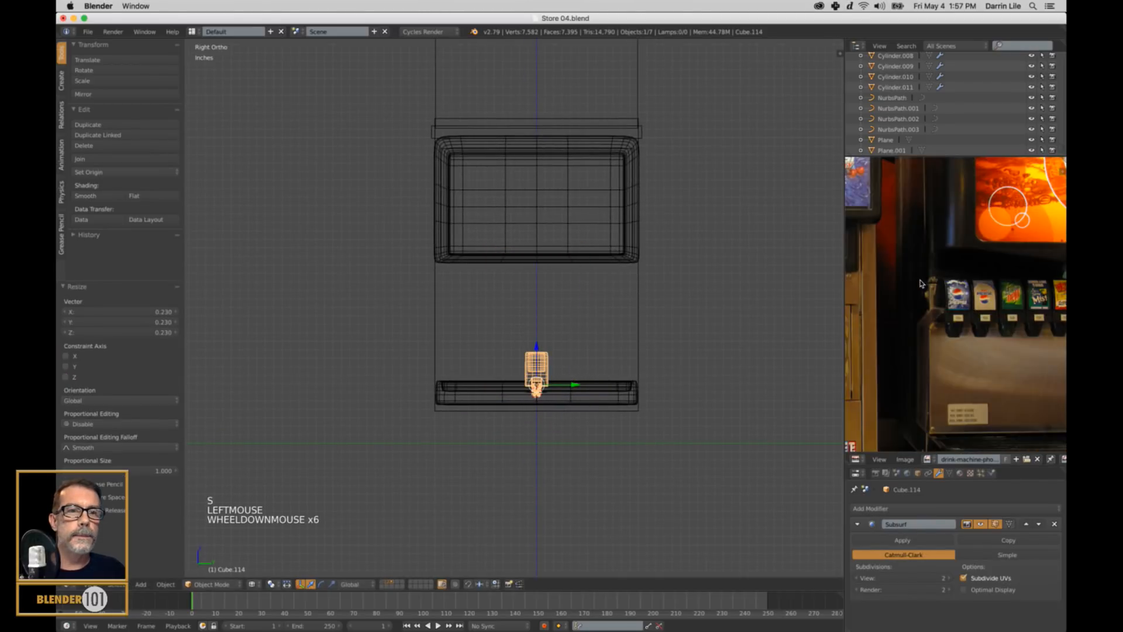
middle_click_drag(894, 273, 837, 344, "shift")
scroll(835, 343, "down", 1)
scroll(963, 329, "down", 3)
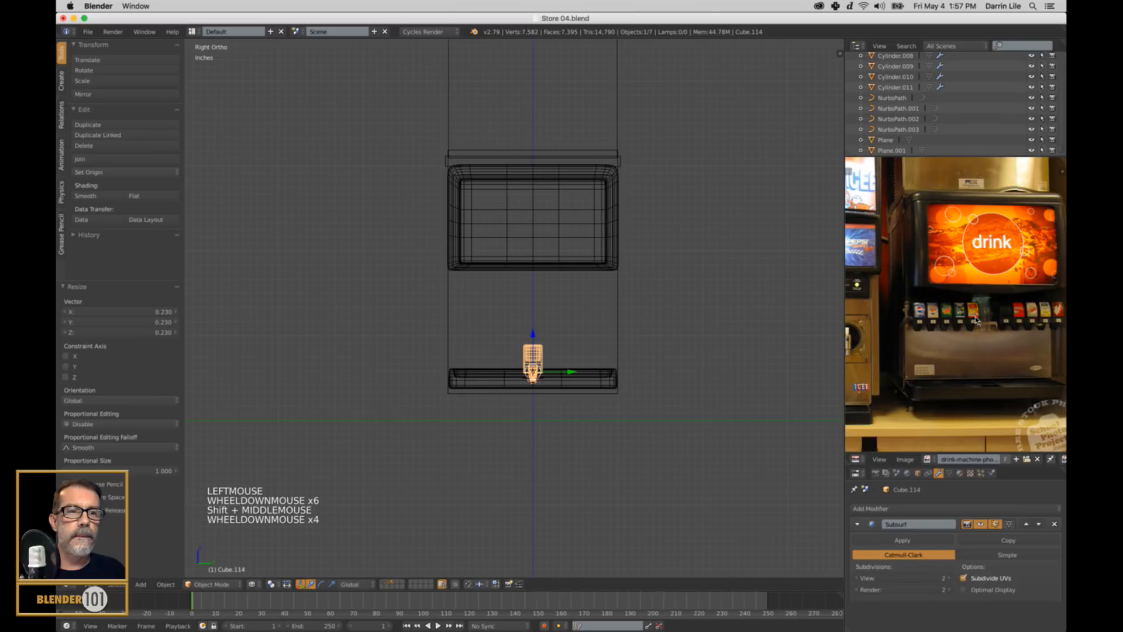
middle_click_drag(977, 321, 1020, 390, "shift")
key("g")
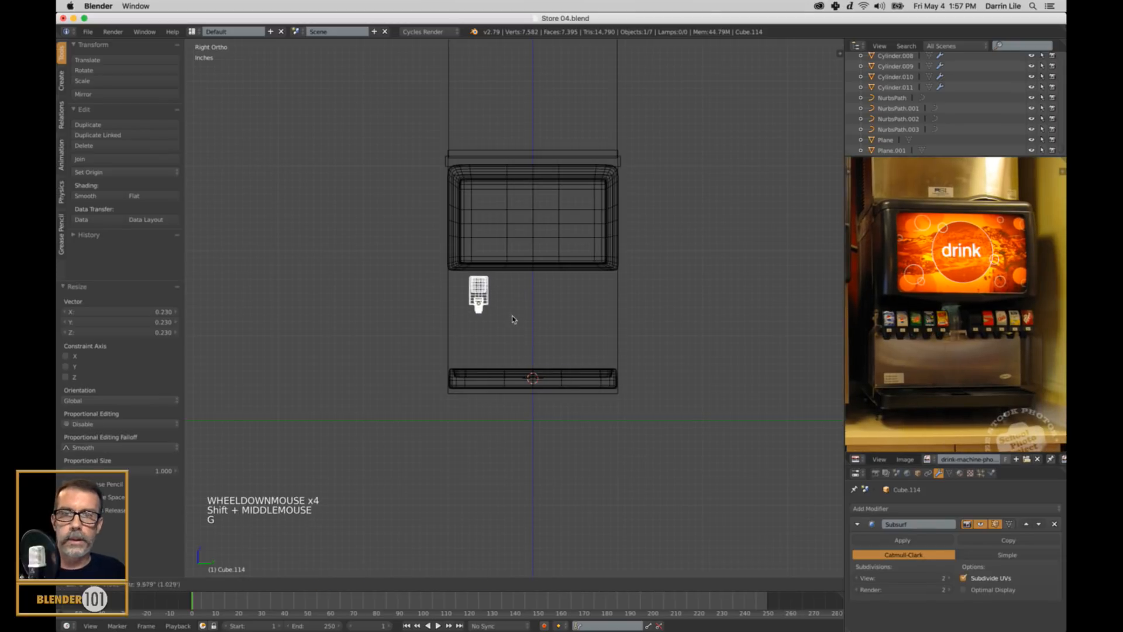
left_click(506, 316)
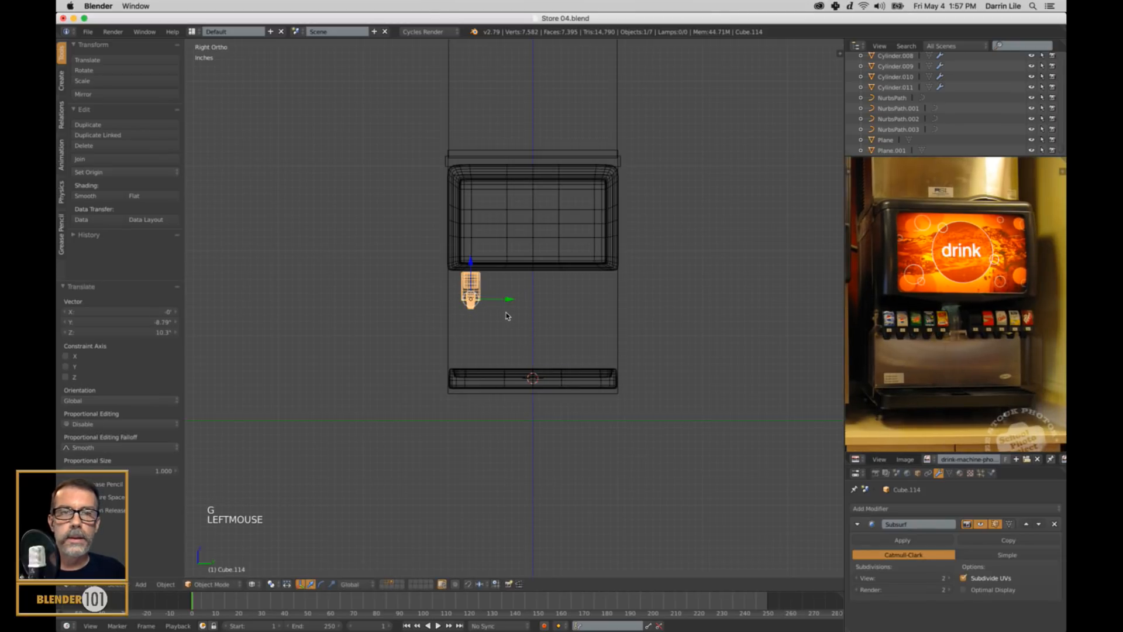
Step: Move the dispenser head about -2.34' along X back against the drink machine's front
scroll(509, 312, "up", 4)
middle_click_drag(494, 303, 517, 324, "shift")
key("z")
middle_click_drag(418, 304, 682, 265)
scroll(757, 292, "down", 1)
left_click_drag(790, 316, 466, 346)
scroll(562, 348, "down", 2)
mouse_move(562, 348)
middle_mouse_down()
mouse_move(583, 349)
mouse_move(556, 344)
middle_mouse_up()
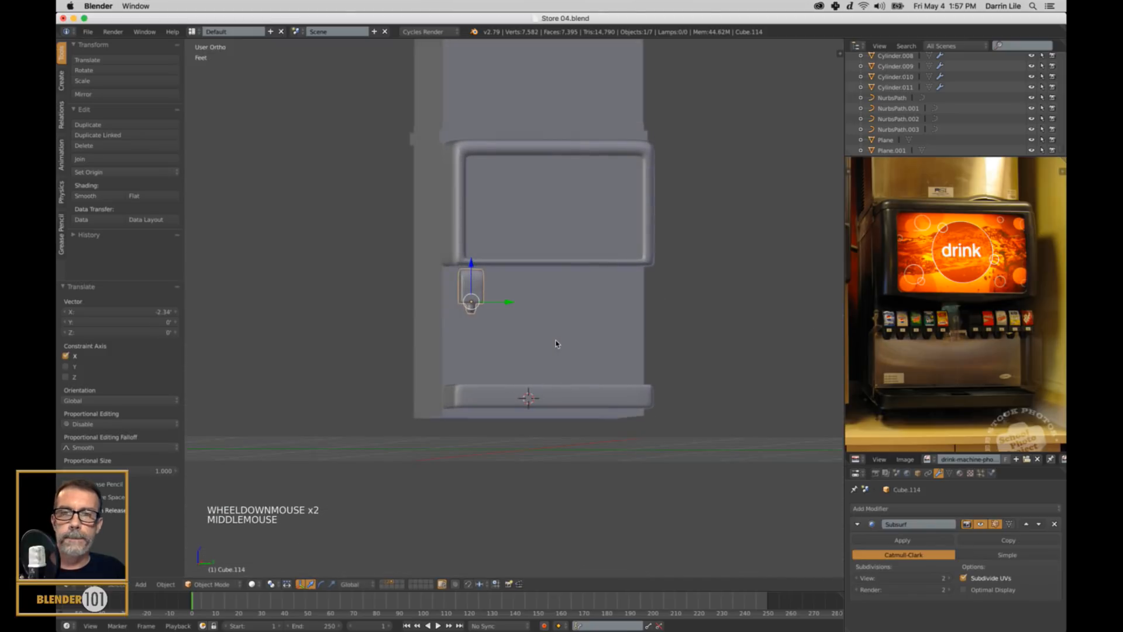
Step: Shift the dispenser head about -1.12" along Y toward the machine's edge in the right-side wireframe view
key("KP_3")
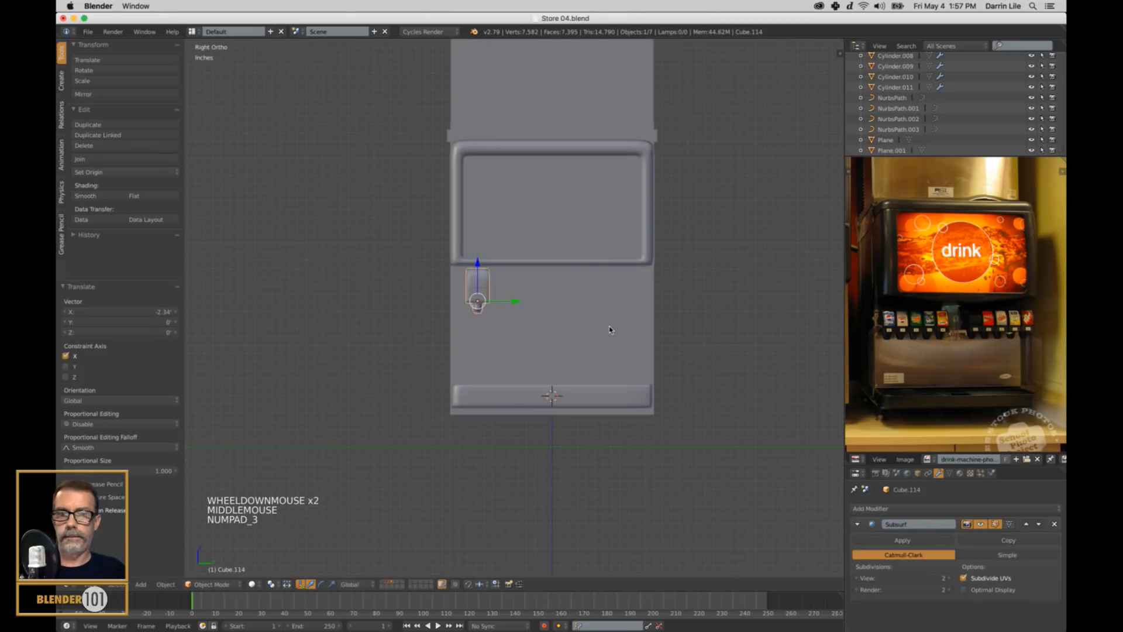
key("z")
middle_click_drag(639, 326, 572, 331, "shift")
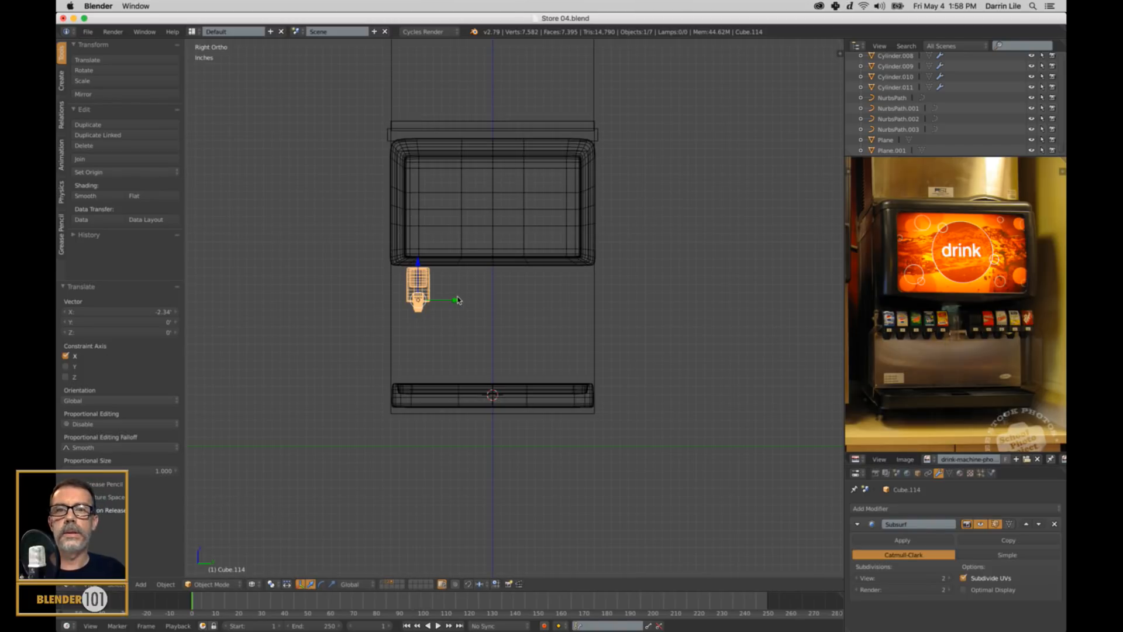
left_click_drag(459, 300, 449, 303)
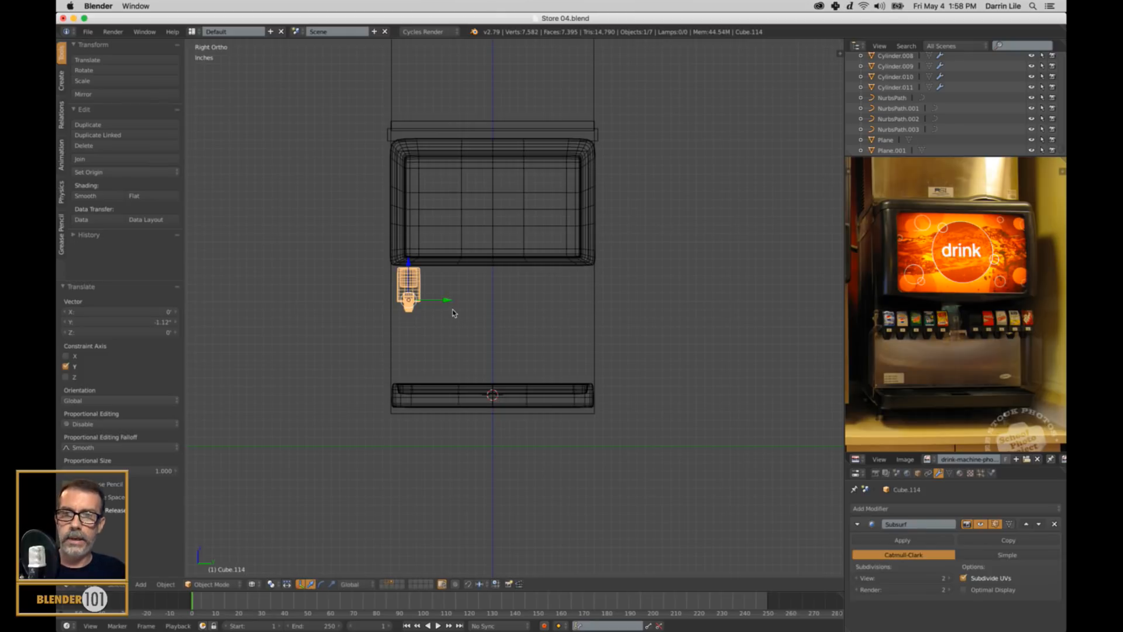
Step: Duplicate the dispenser head twice along Y, offsetting the first copy about 2.85" and the second about 2.98"
key("shift+d")
key("y")
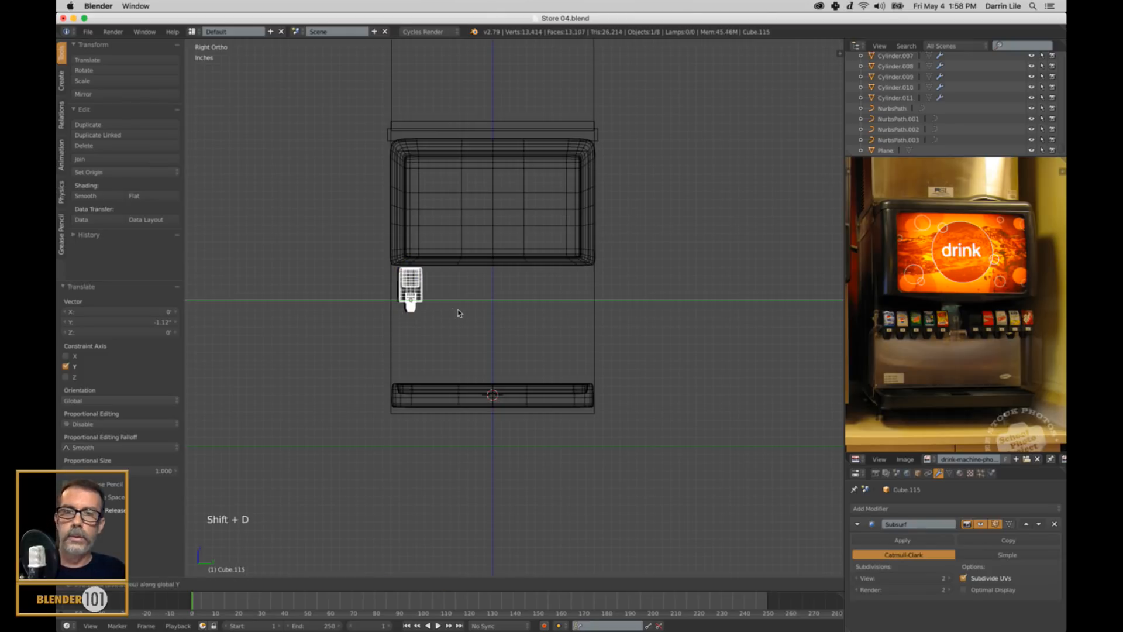
left_click(477, 317)
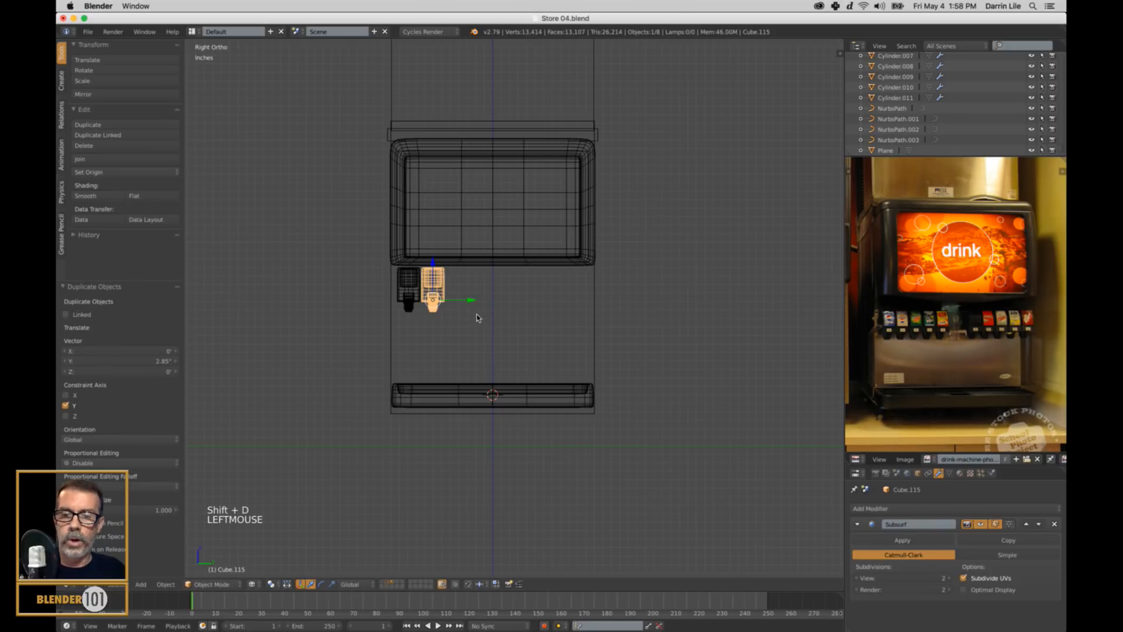
key("shift+d")
key("y")
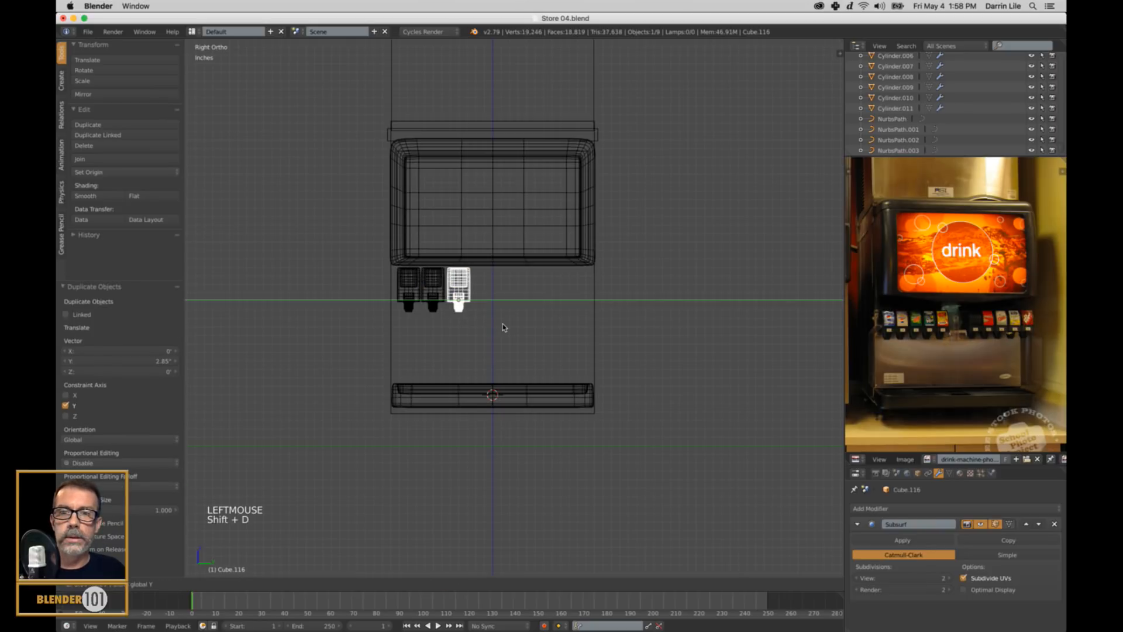
left_click(505, 326)
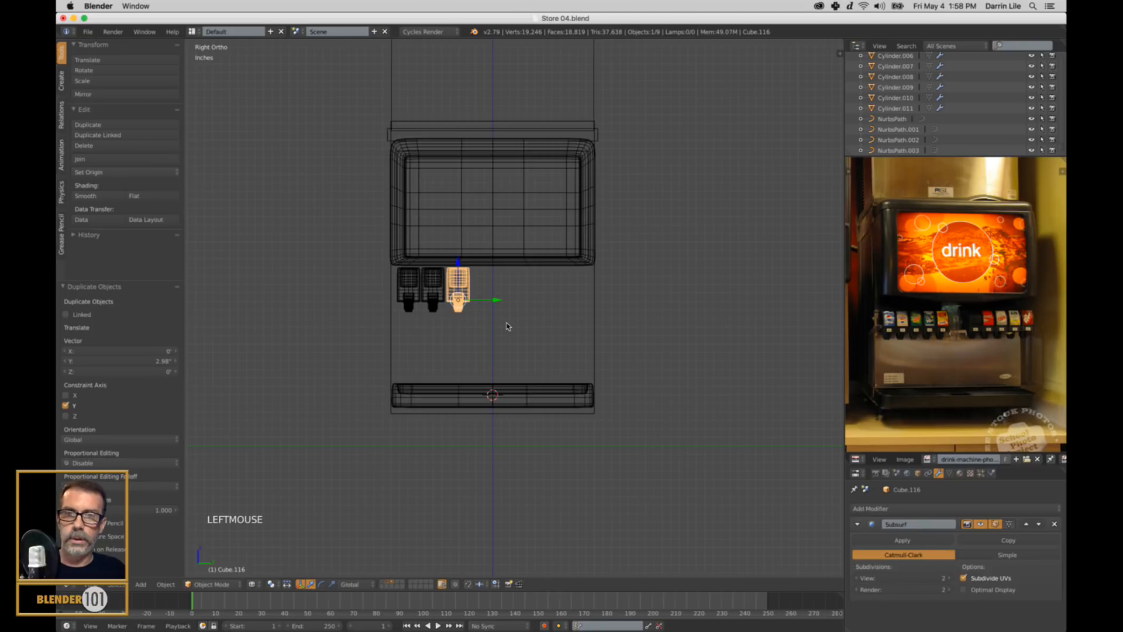
Step: Duplicate the third dispenser head and move the copy along Y to just inside the machine's opposite edge
key("shift+d")
right_click(567, 323)
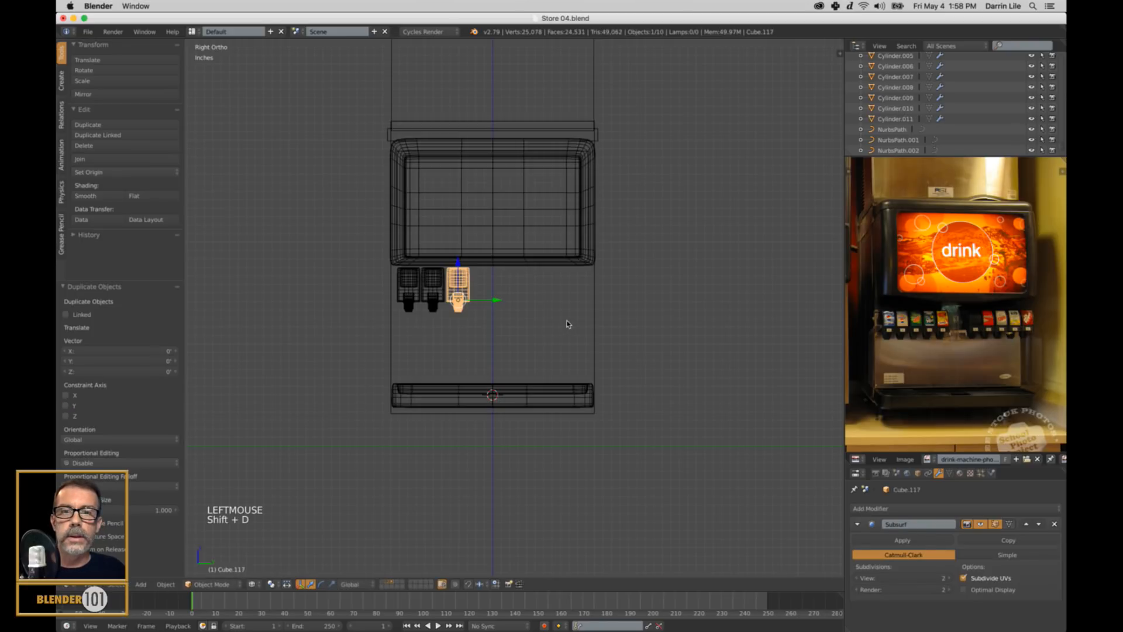
left_click_drag(497, 300, 623, 300)
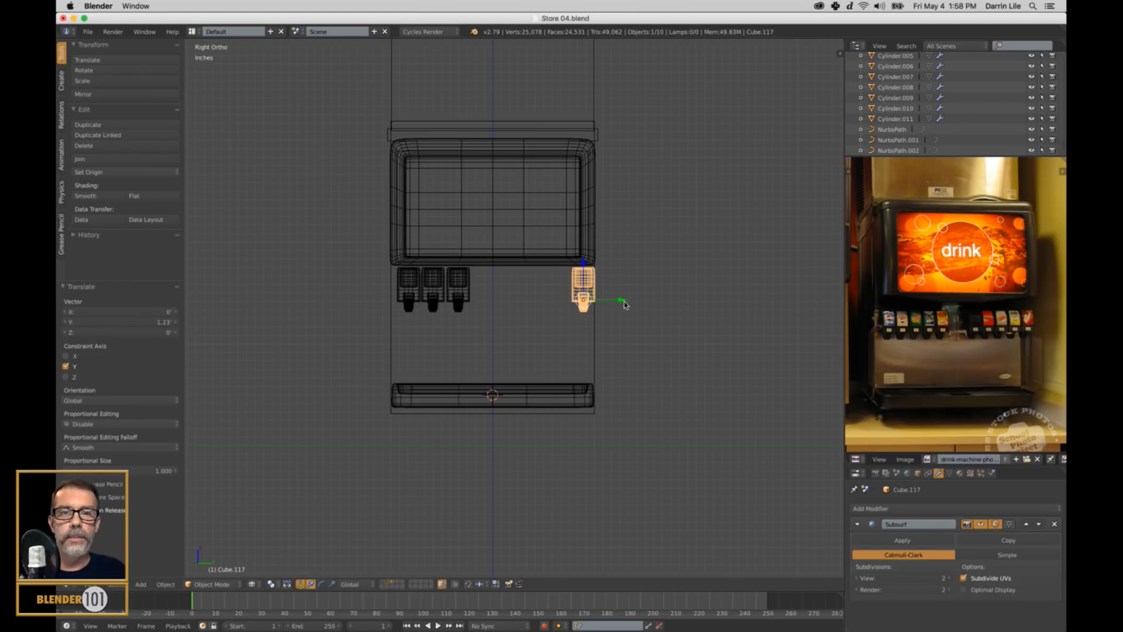
left_click_drag(624, 301, 617, 301)
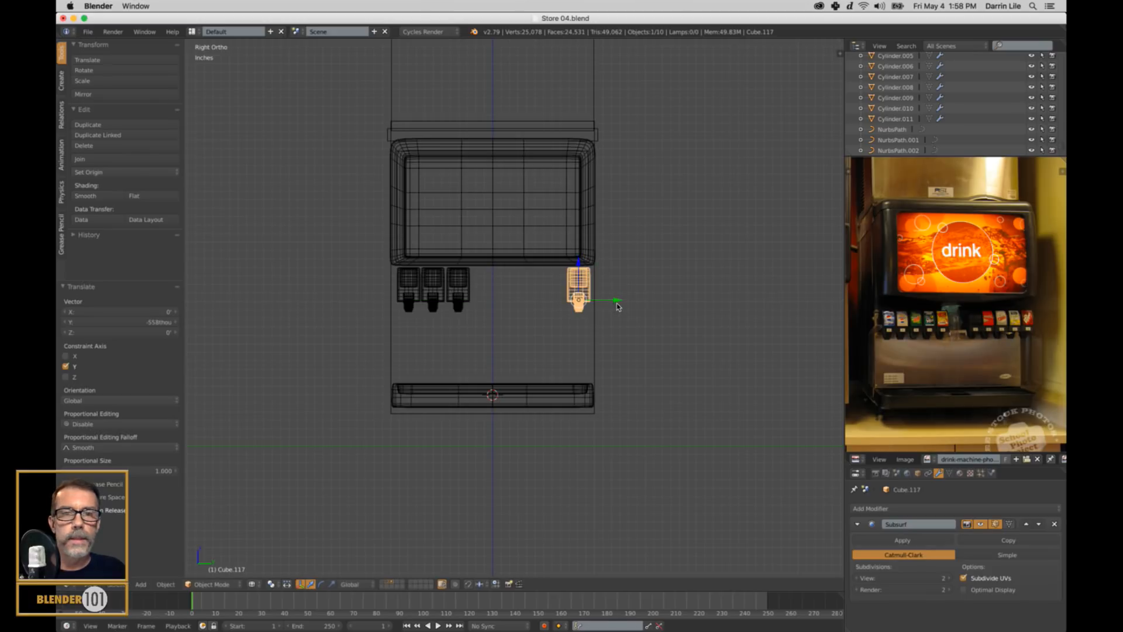
Step: Duplicate the dispenser head at the machine's far edge twice along Y, offset about -2.98" and -2.92"
key("shift+d")
key("y")
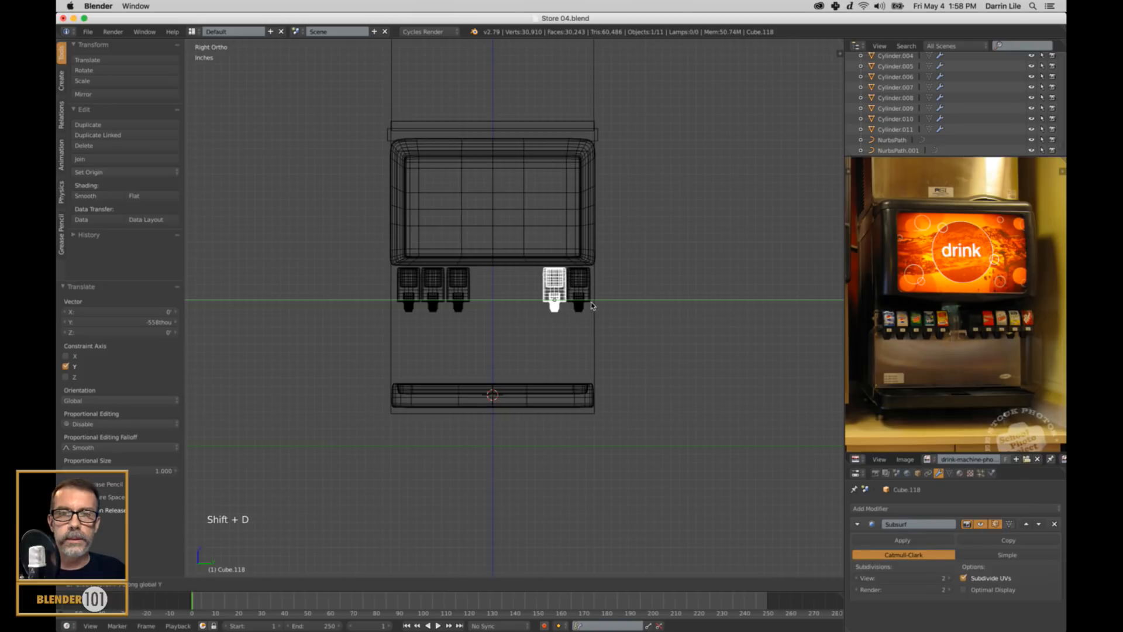
left_click(593, 305)
key("shift+d")
key("y")
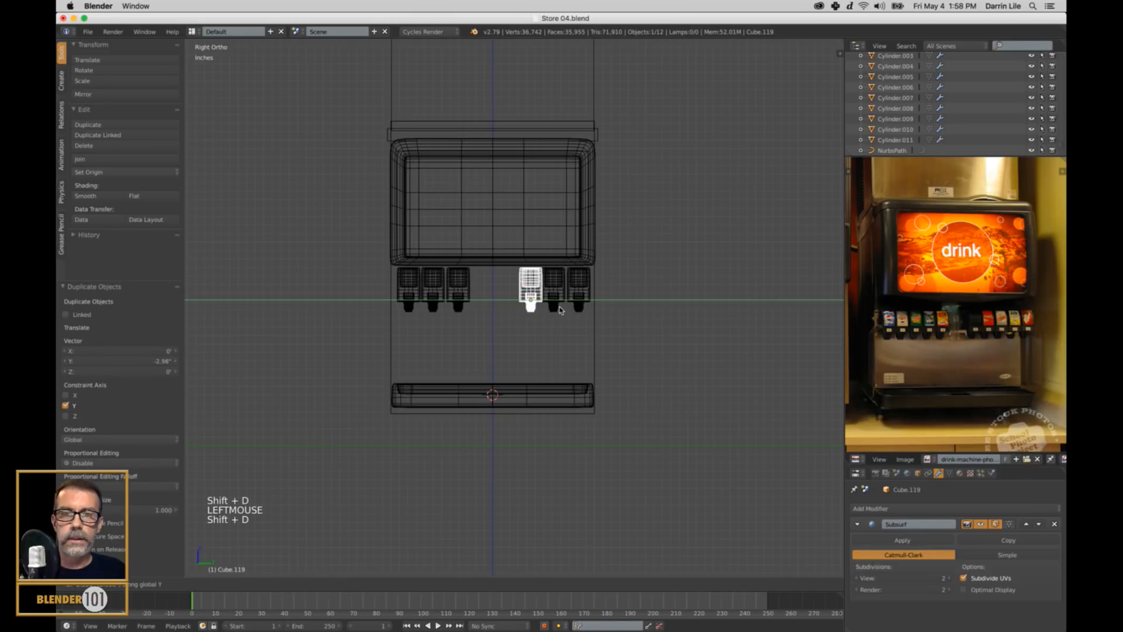
left_click(565, 312)
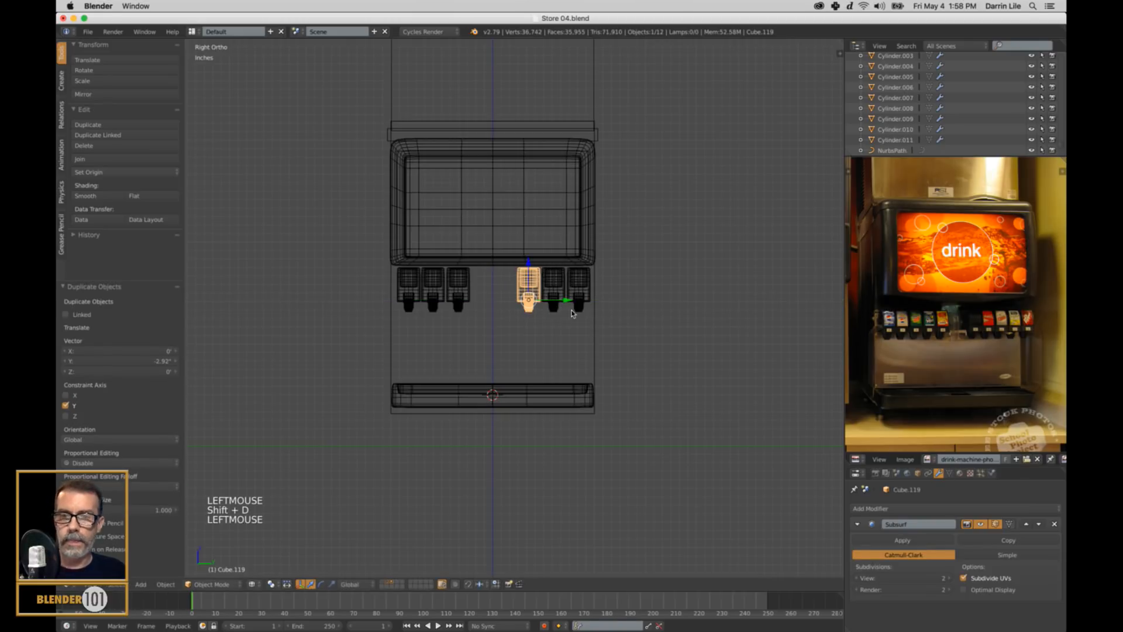
Step: Inspect the two groups of dispenser heads in solid perspective view and compare their layout with the reference photo
key("z")
scroll(564, 312, "down", 5)
middle_click_drag(564, 312, 608, 326)
key("a")
scroll(607, 319, "up", 2)
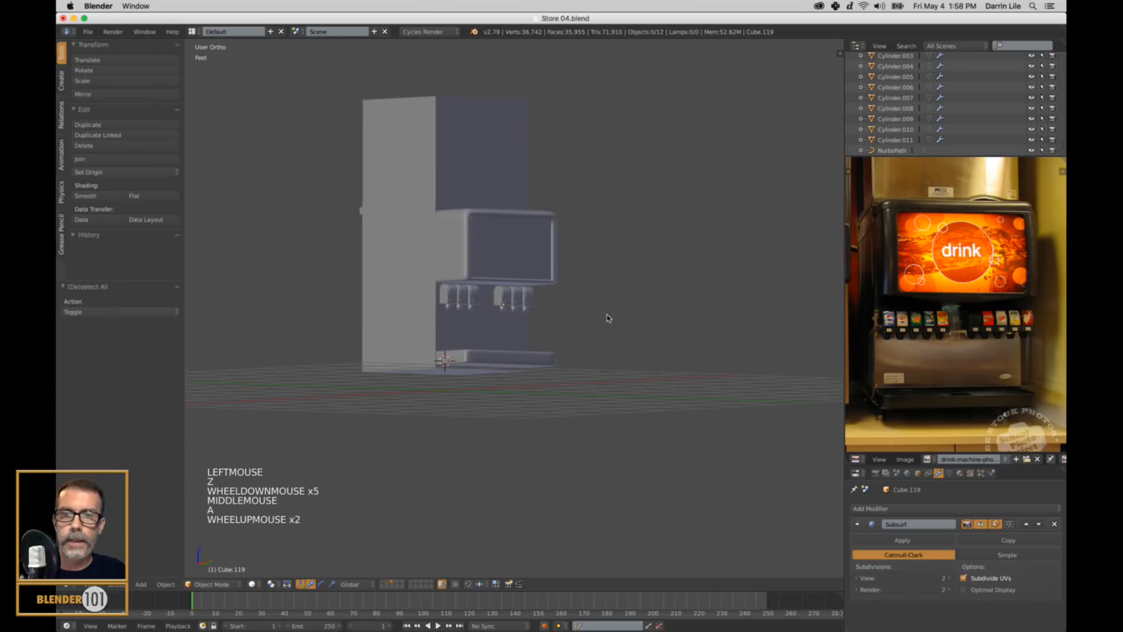
key("KP_5")
middle_click_drag(598, 302, 625, 331, "shift")
scroll(633, 325, "up", 3)
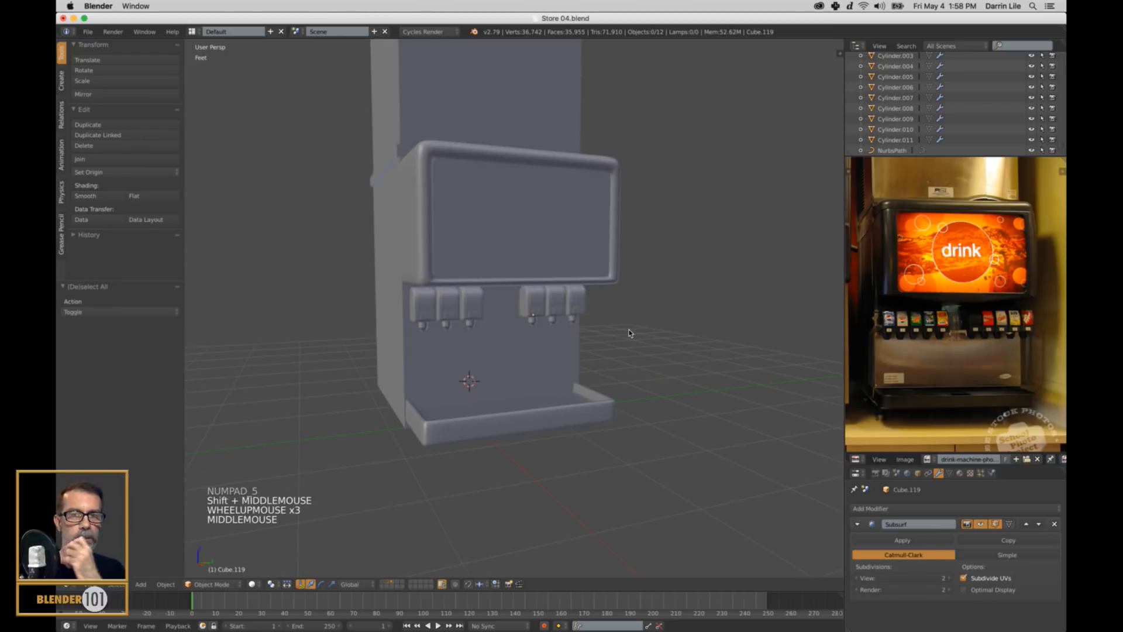
scroll(620, 338, "down", 4)
mouse_move(614, 346)
middle_mouse_down()
mouse_move(592, 340)
mouse_move(602, 339)
middle_mouse_up()
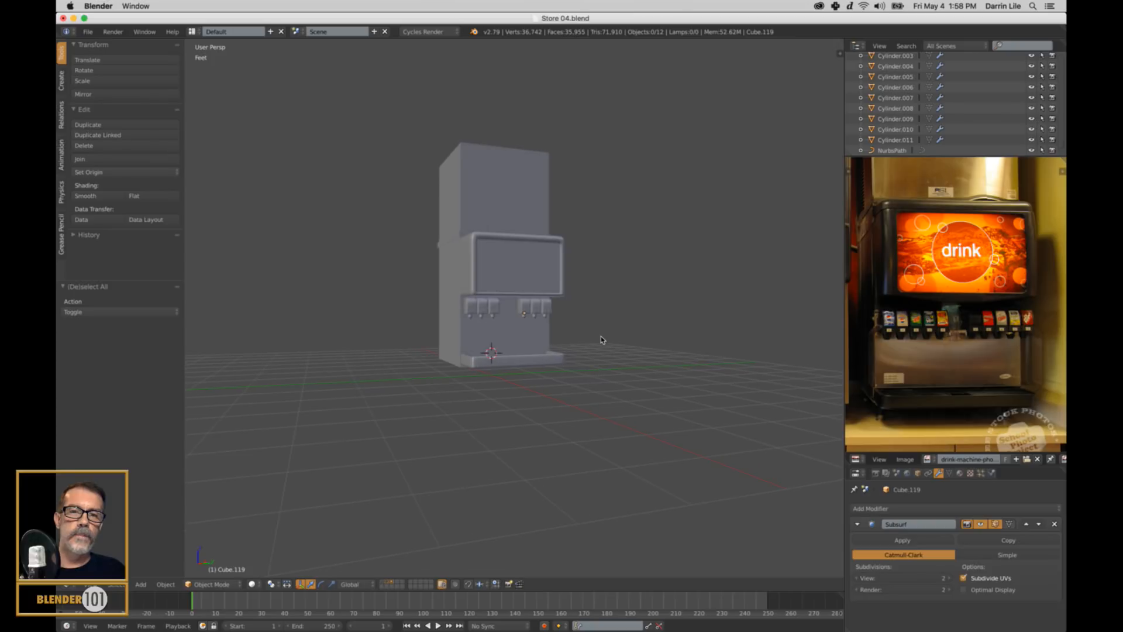
scroll(599, 337, "up", 3)
Step: Widen the drink machine's body, top, sign, sign frame and tray together by scaling them about 1.108 along Y
right_click(475, 267)
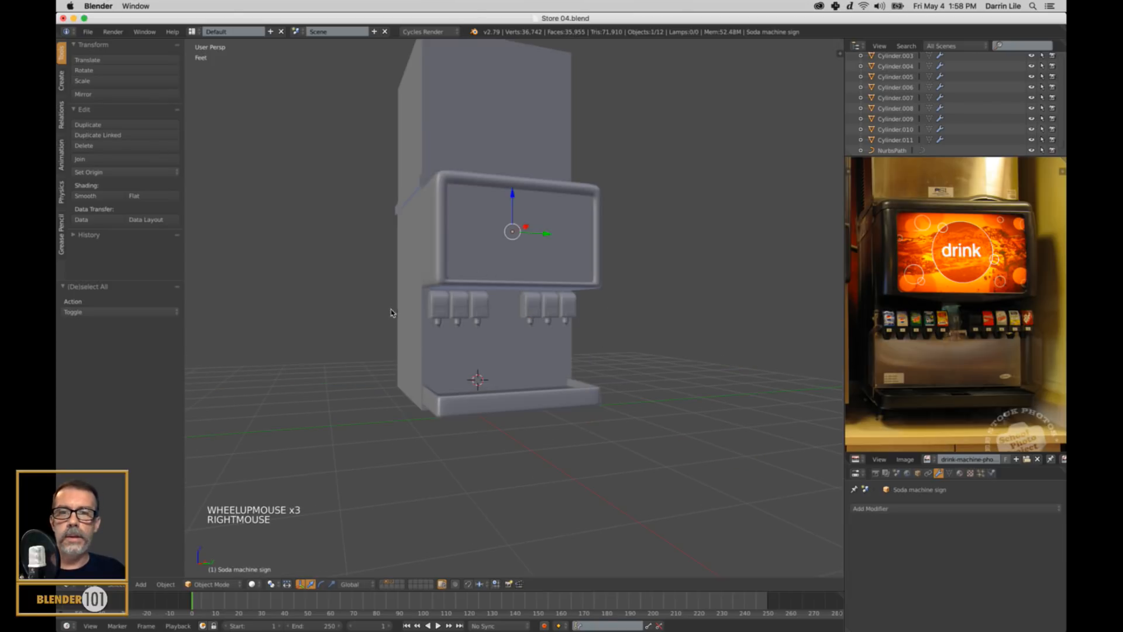
right_click(445, 265)
right_click(479, 252, "shift")
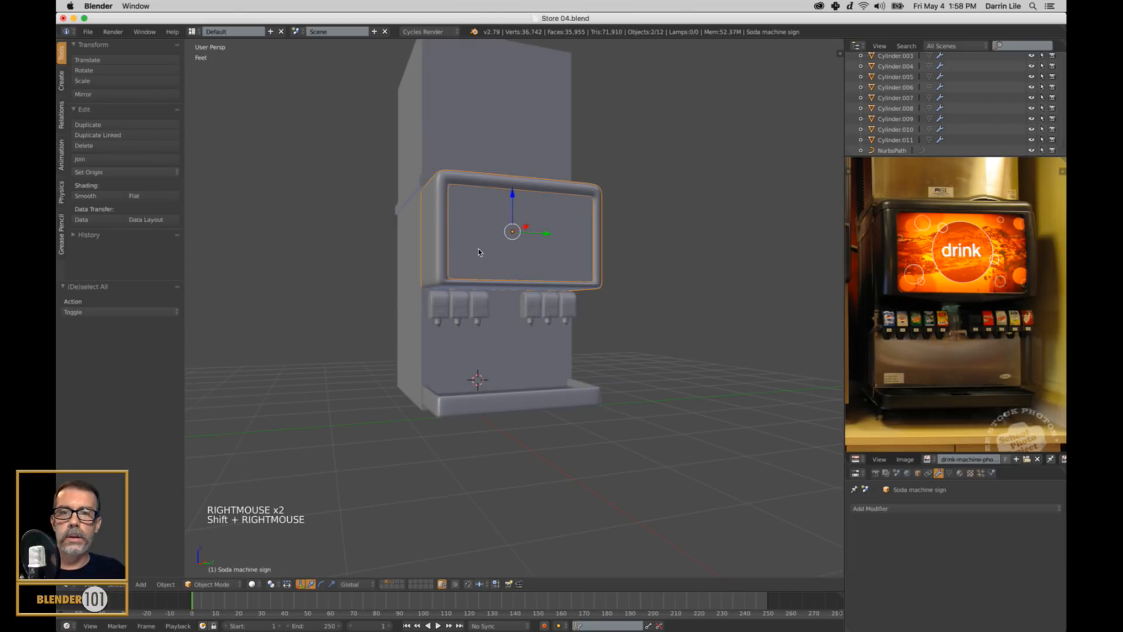
right_click(416, 317, "shift")
right_click(448, 405, "shift")
right_click(423, 180, "shift")
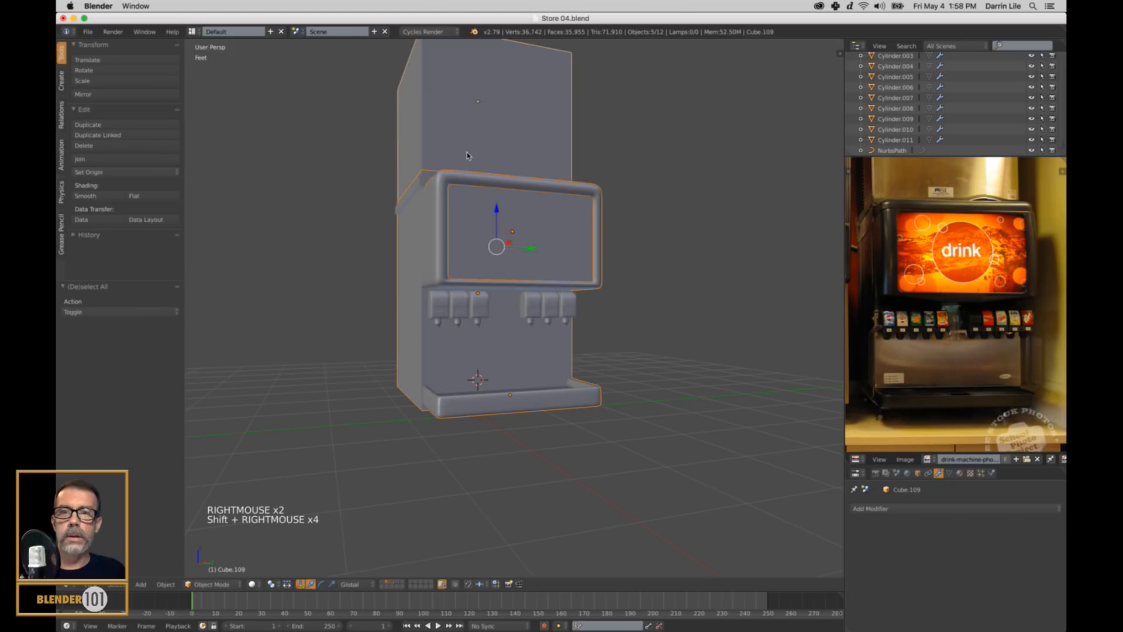
right_click(434, 189, "shift")
middle_click_drag(619, 237, 608, 243)
key("KP_3")
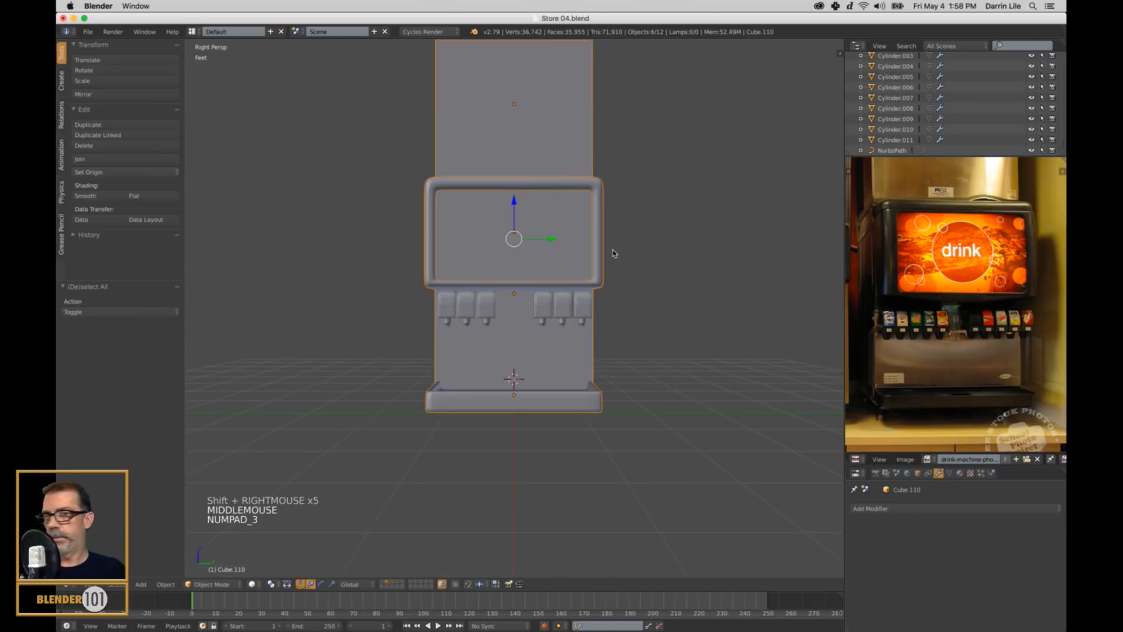
key("KP_5")
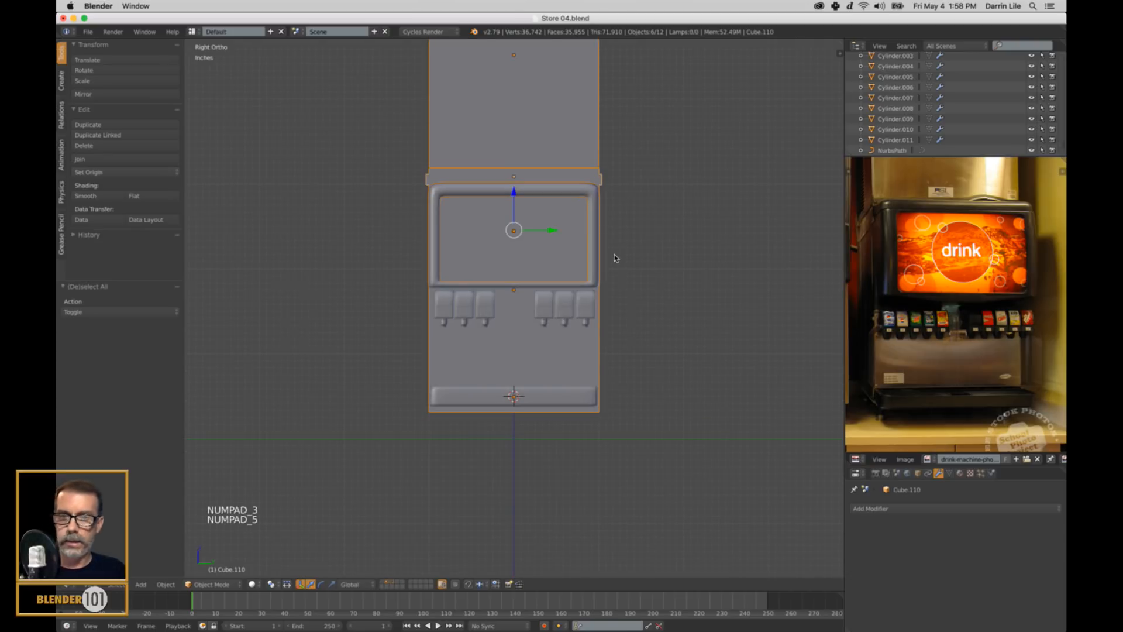
key("z")
key("s")
key("y")
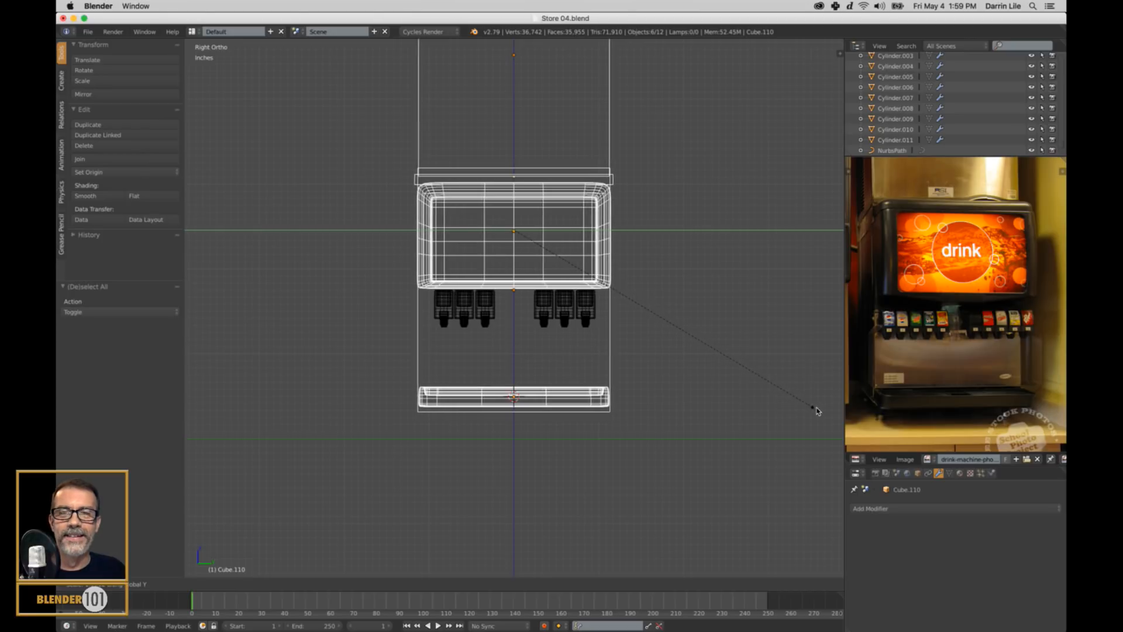
left_click(787, 381, "shift")
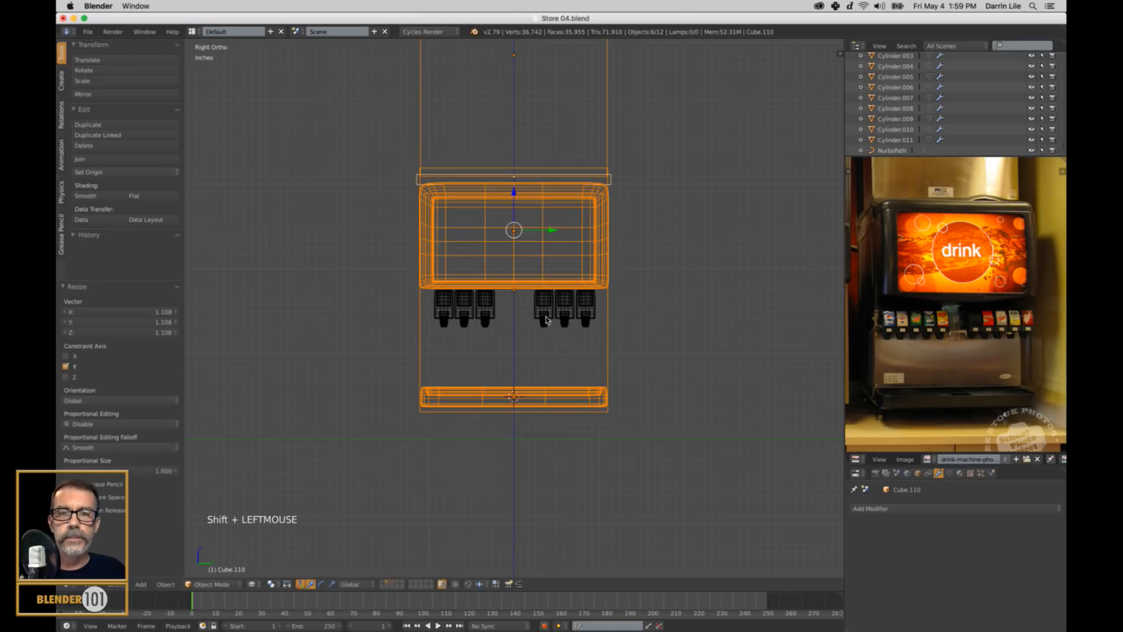
Step: Move both groups' inner dispenser heads toward the centre along Y and shift the first group's other two heads up beside theirs
right_click(539, 306)
left_click_drag(574, 324, 532, 321)
right_click(493, 310)
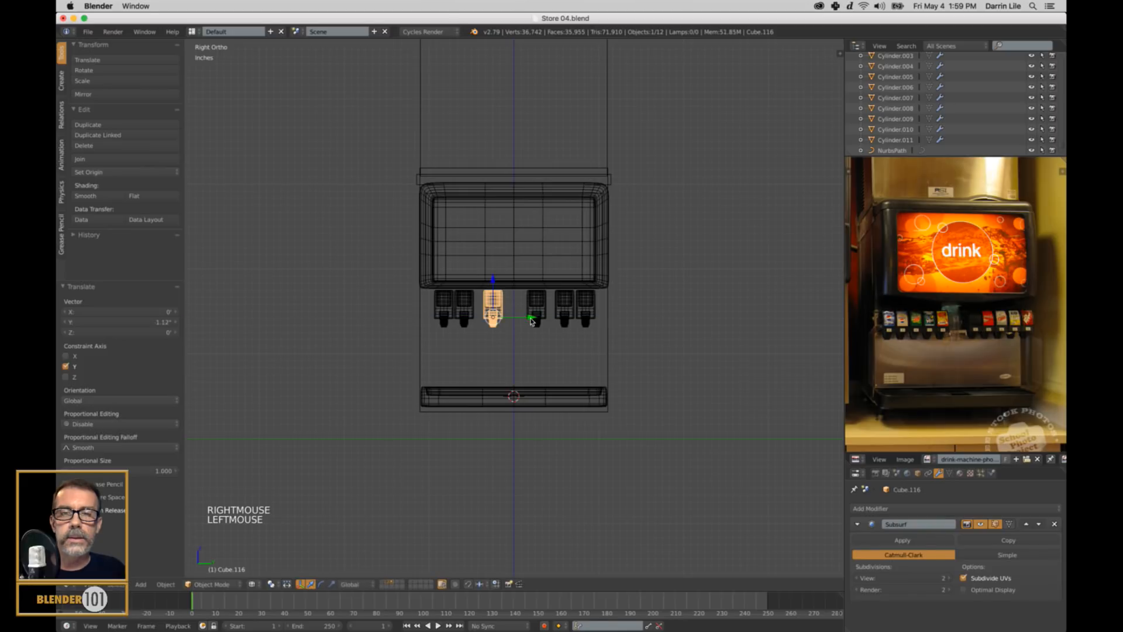
right_click(480, 316)
mouse_move(500, 318)
left_mouse_down()
mouse_move(509, 320)
mouse_move(485, 321)
left_mouse_up()
right_click(446, 314)
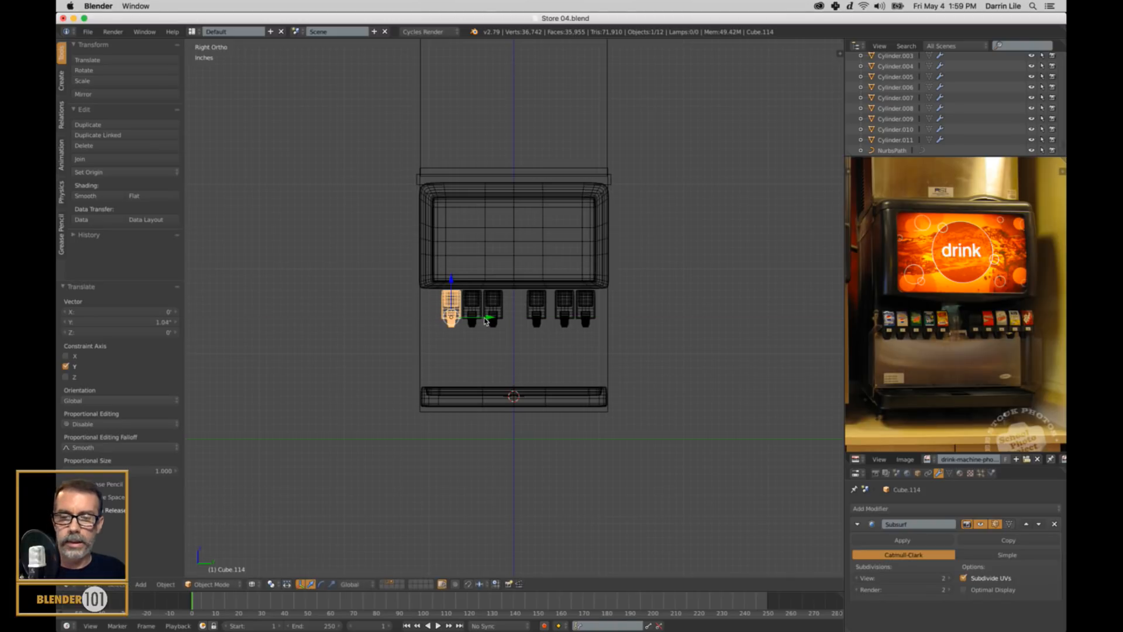
Step: Duplicate the first group's outermost dispenser head and offset the copy about -2.75" along Y toward the machine's edge
key("shift+d")
key("y")
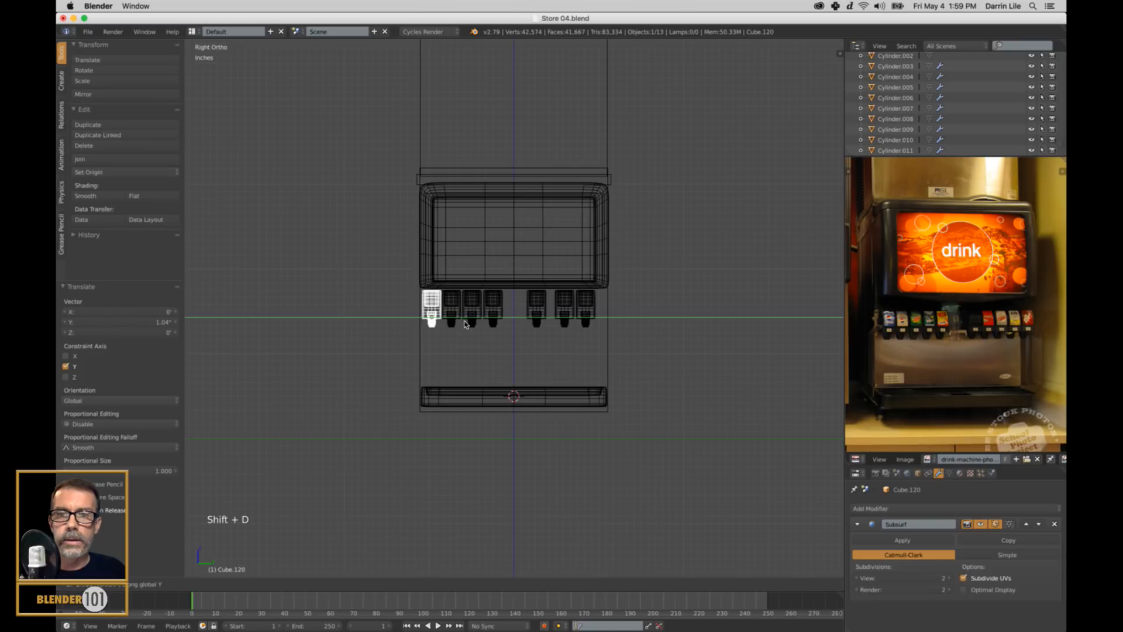
left_click(465, 324)
scroll(467, 307, "up", 4)
middle_click_drag(468, 300, 512, 320, "shift")
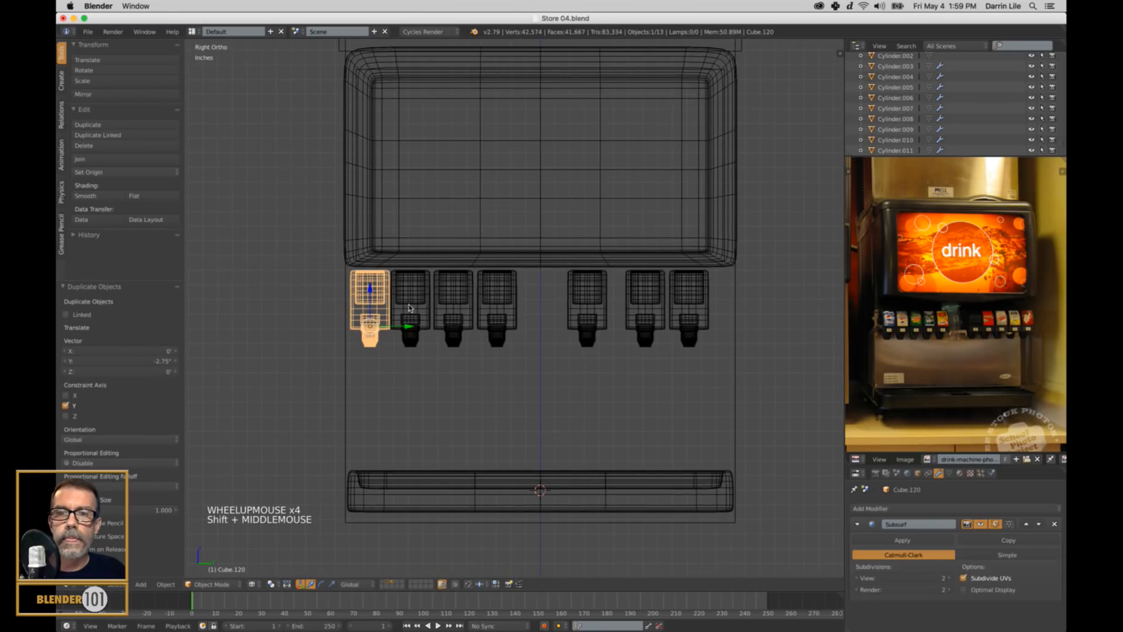
Step: Nudge the two middle heads of the four-head group along Y to even out the gaps, one by about 32.3 thou
right_click(420, 305)
mouse_move(450, 328)
left_mouse_down()
mouse_move(508, 333)
mouse_move(461, 331)
left_mouse_up()
right_click(468, 312)
right_click(417, 306)
Step: Delete the three dispenser heads on the other half of the machine
right_click(580, 299)
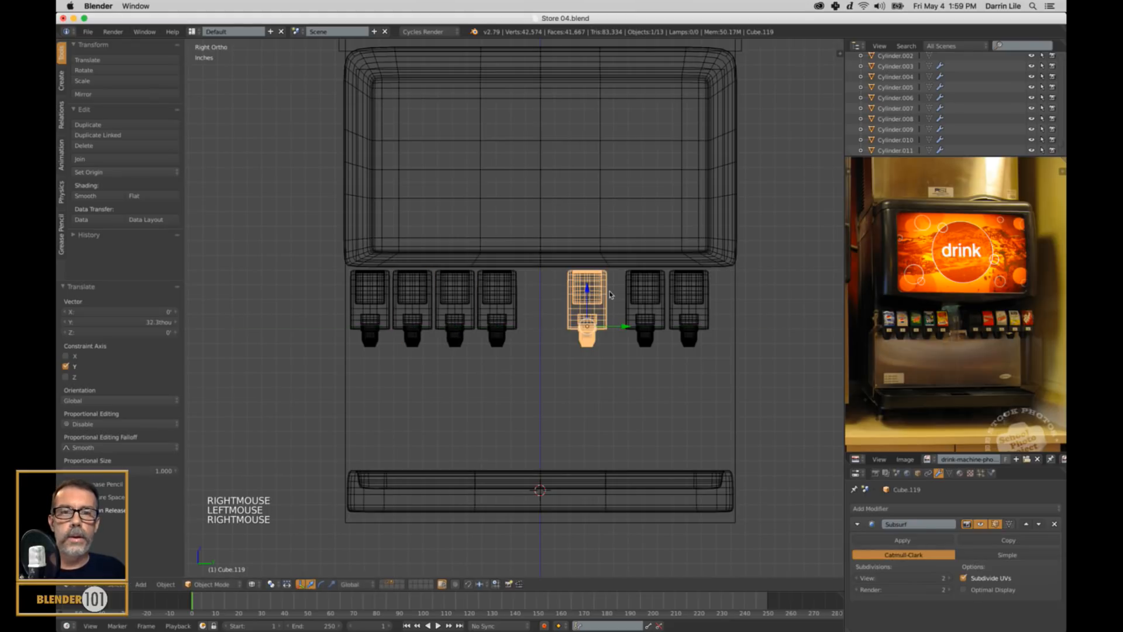
right_click(652, 294, "shift")
right_click(690, 292, "shift")
key("x")
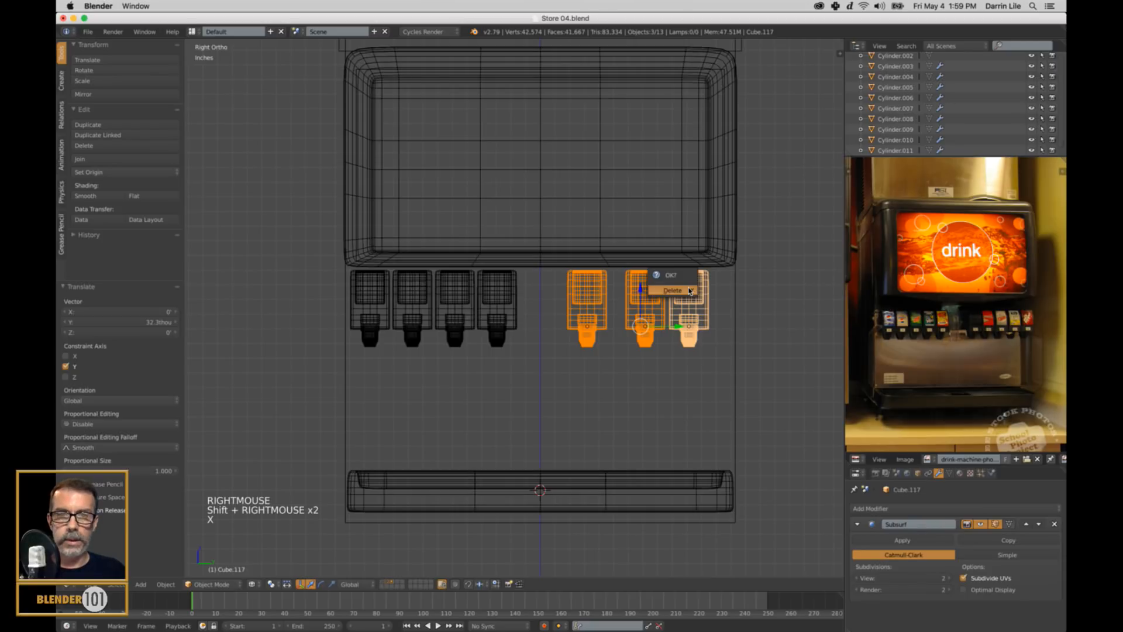
left_click(696, 303)
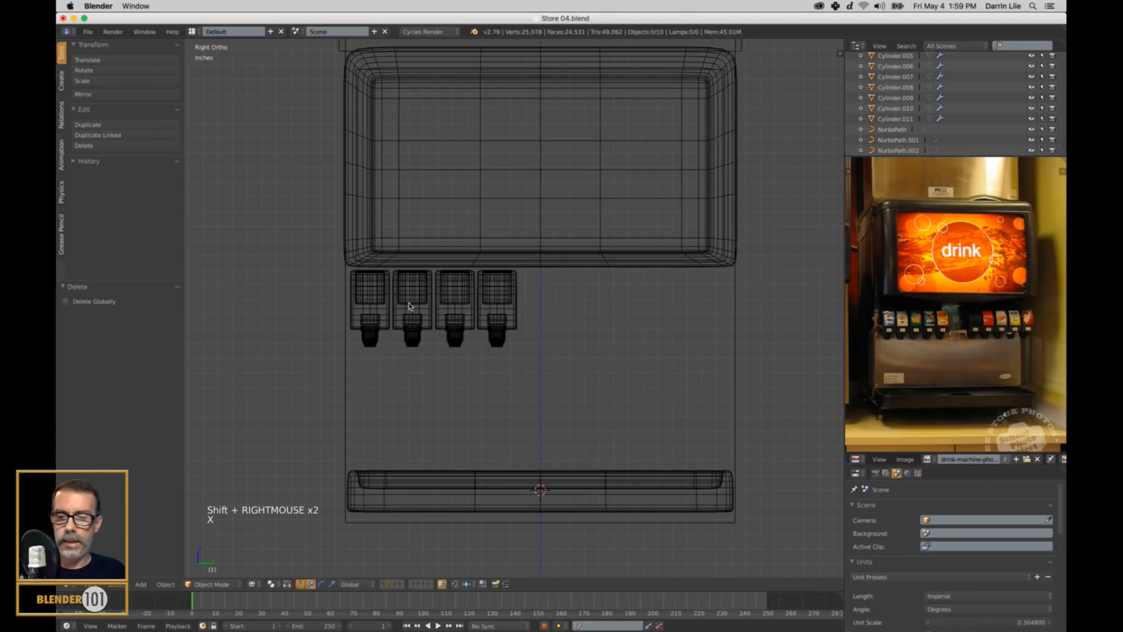
Step: Shift the four remaining dispenser heads about 35.9 thou along Y and duplicate them along Y to the machine's other half
key("b")
left_click_drag(526, 305, 363, 370)
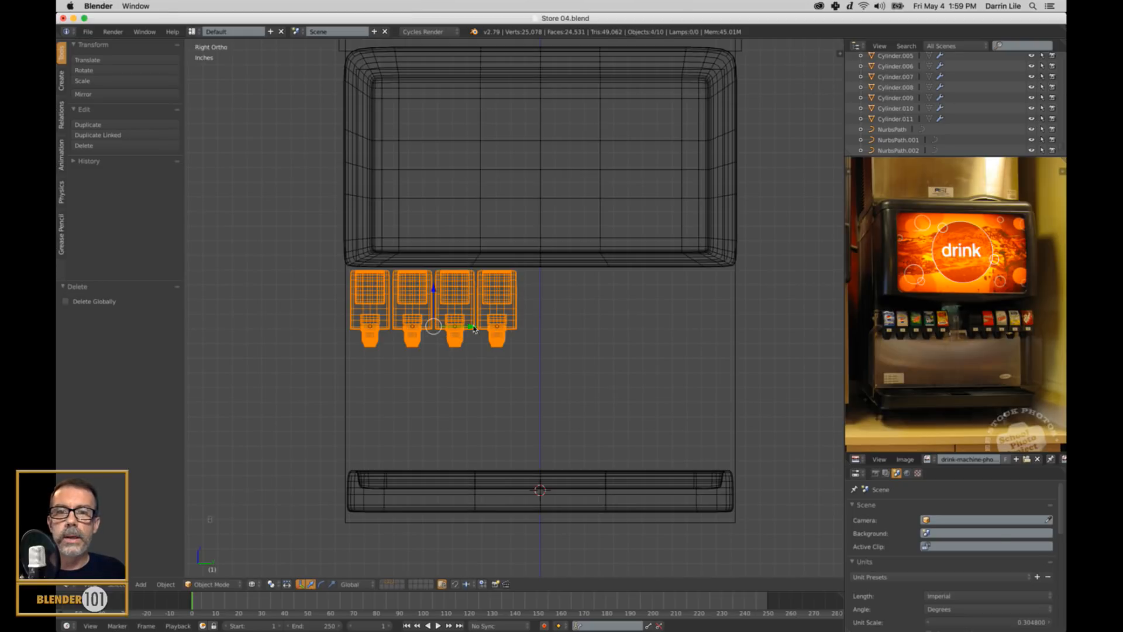
left_click_drag(473, 327, 472, 329)
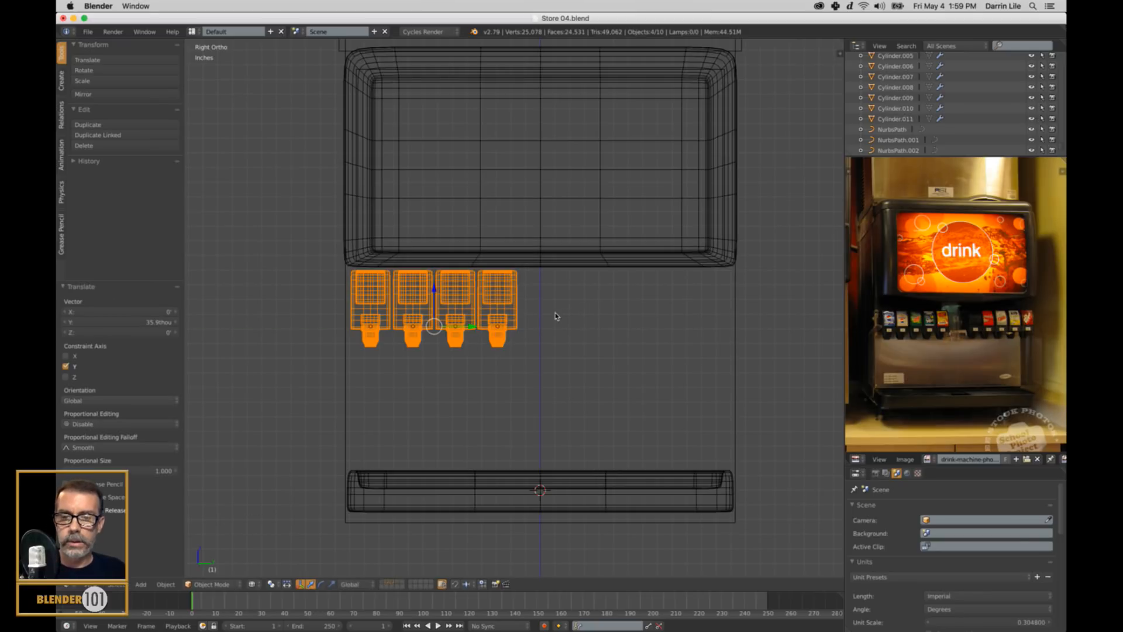
key("shift+d")
key("y")
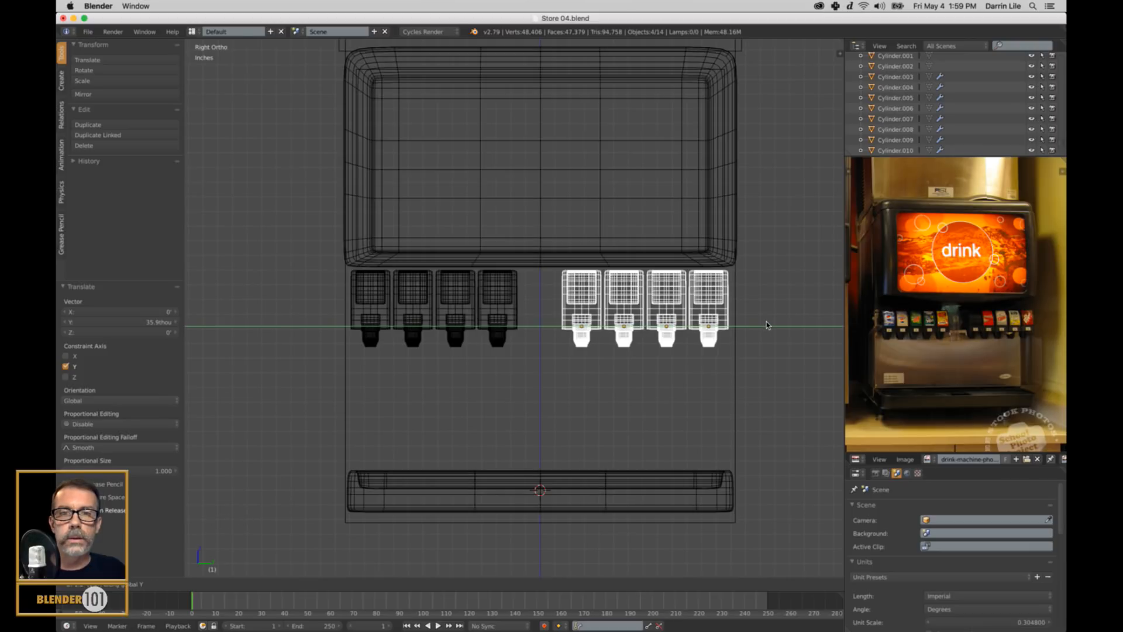
left_click(766, 321)
Step: Inspect the drink machine and its two groups of four dispenser heads in solid shading and perspective view
key("z")
key("a")
scroll(672, 345, "down", 4)
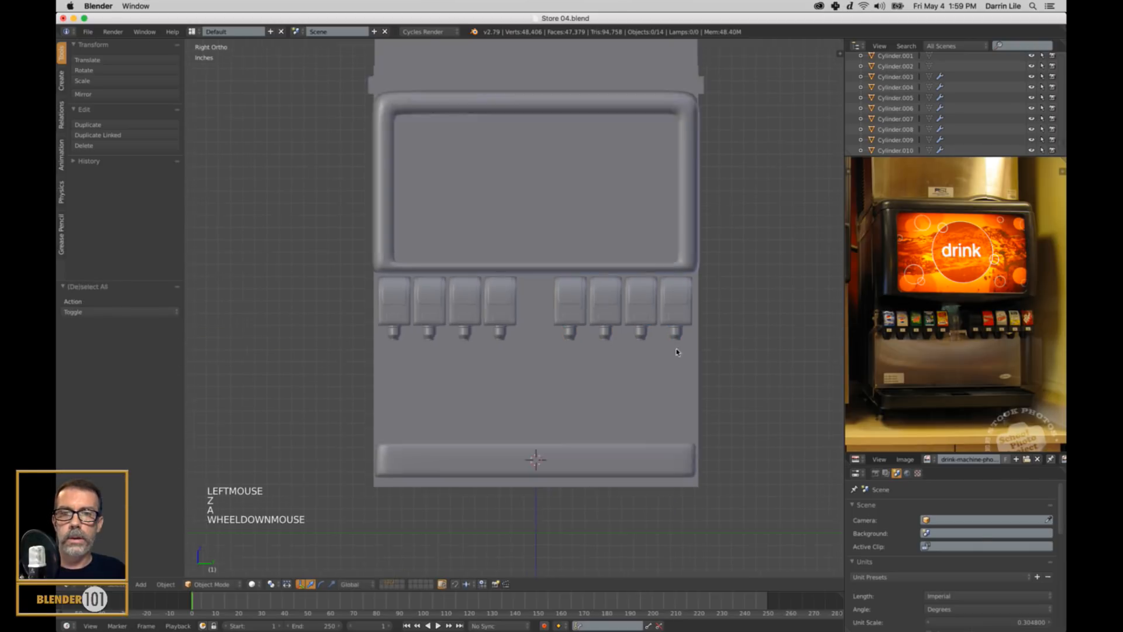
middle_click_drag(652, 343, 652, 369)
key("KP_5")
scroll(660, 347, "down", 4)
scroll(639, 358, "up", 2)
mouse_move(653, 369)
middle_mouse_down()
mouse_move(665, 384)
mouse_move(637, 381)
mouse_move(664, 381)
middle_mouse_up()
scroll(658, 378, "up", 2)
scroll(655, 375, "up", 1)
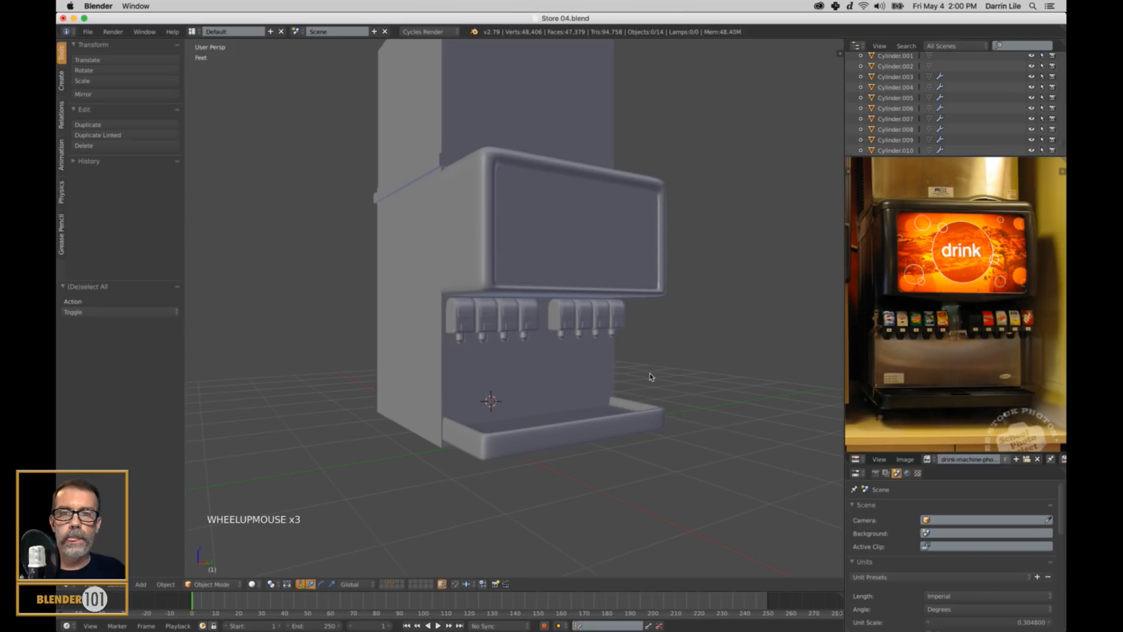
scroll(639, 378, "down", 3)
middle_click_drag(634, 376, 661, 396, "shift")
Step: Isolate the eight dispenser heads' layer, move the heads to layer 2 with the drink machine, and display that layer
key("a")
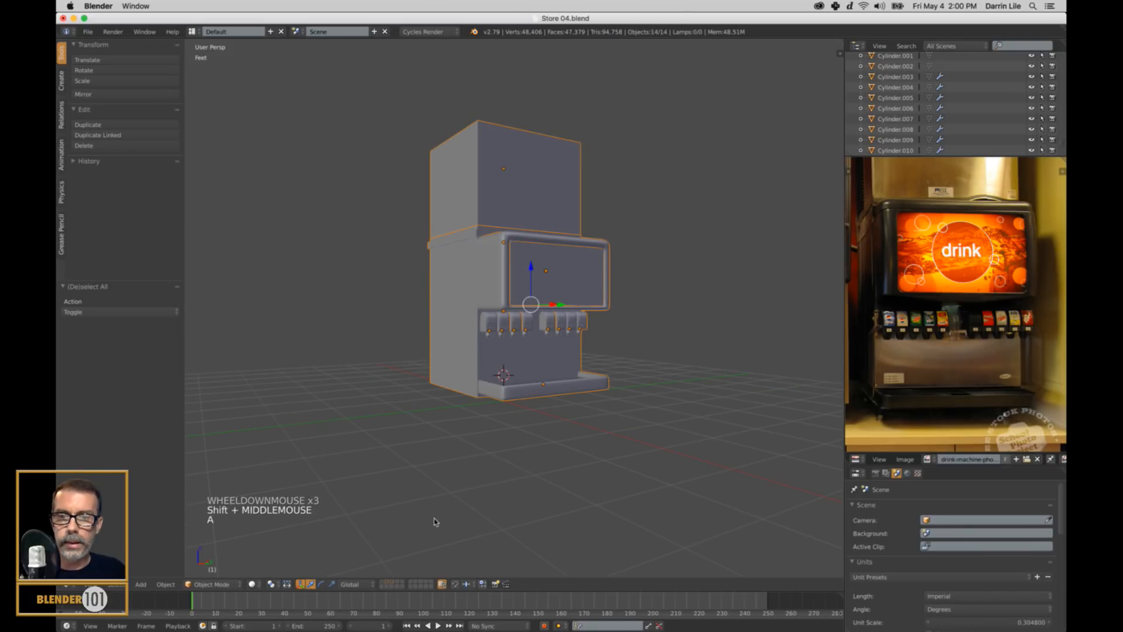
left_click(392, 582)
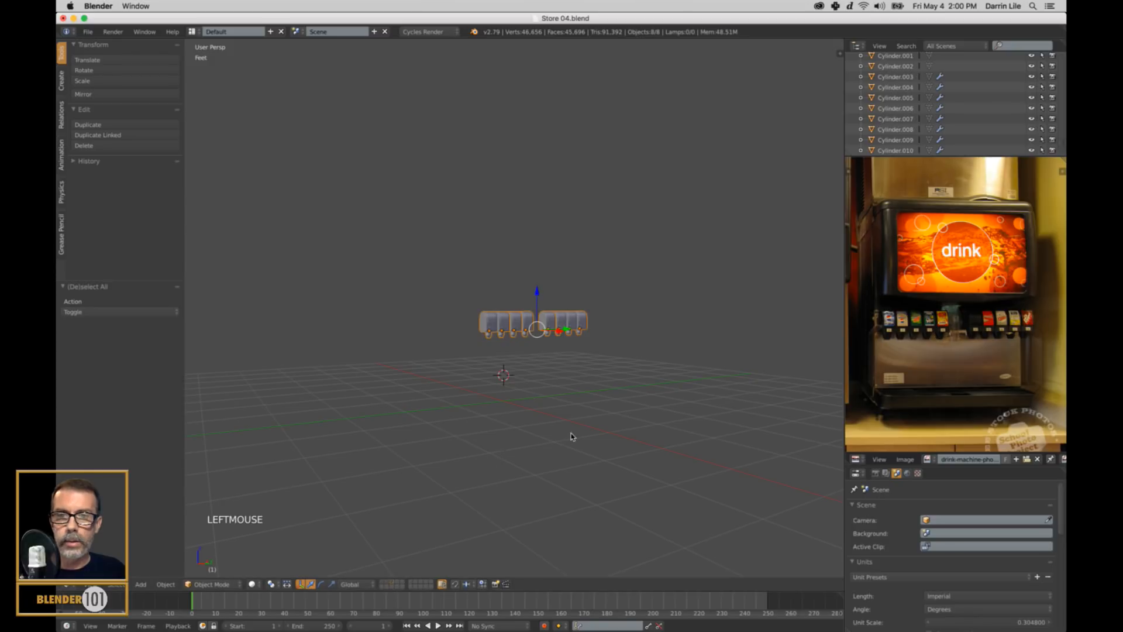
key("a")
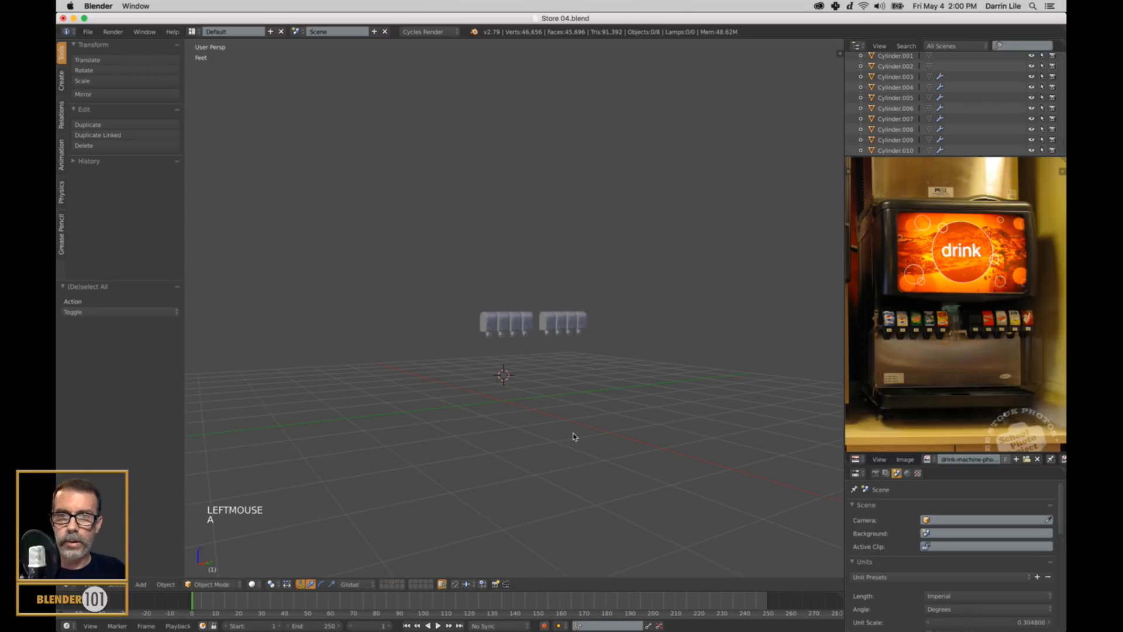
left_click(387, 582)
key("a")
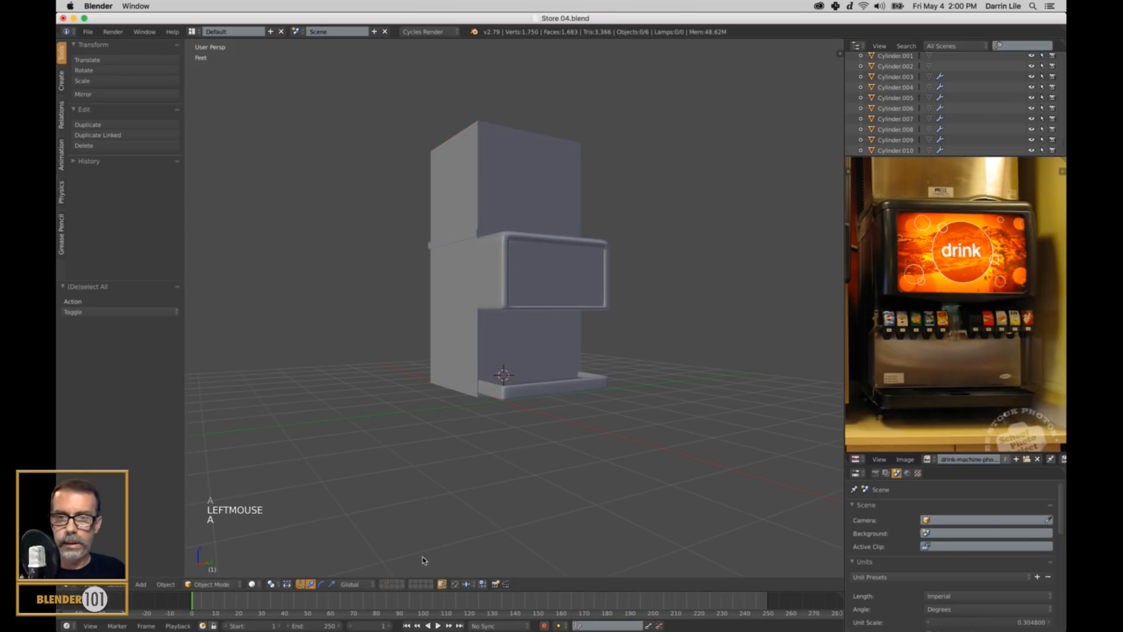
left_click(400, 579)
key("a")
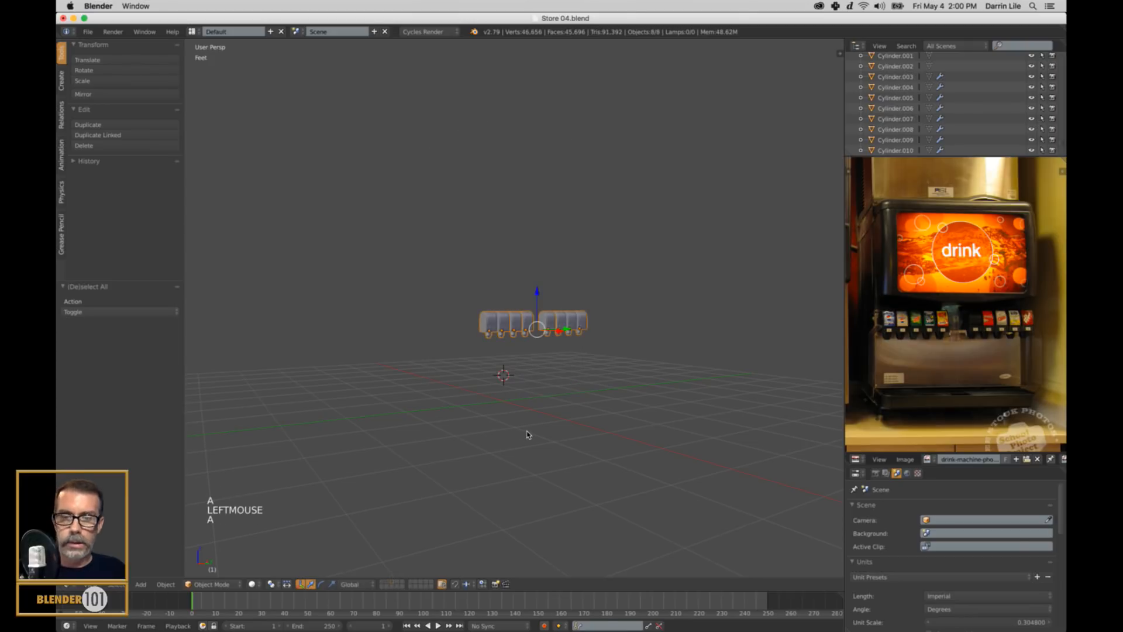
key("m")
left_click(617, 448)
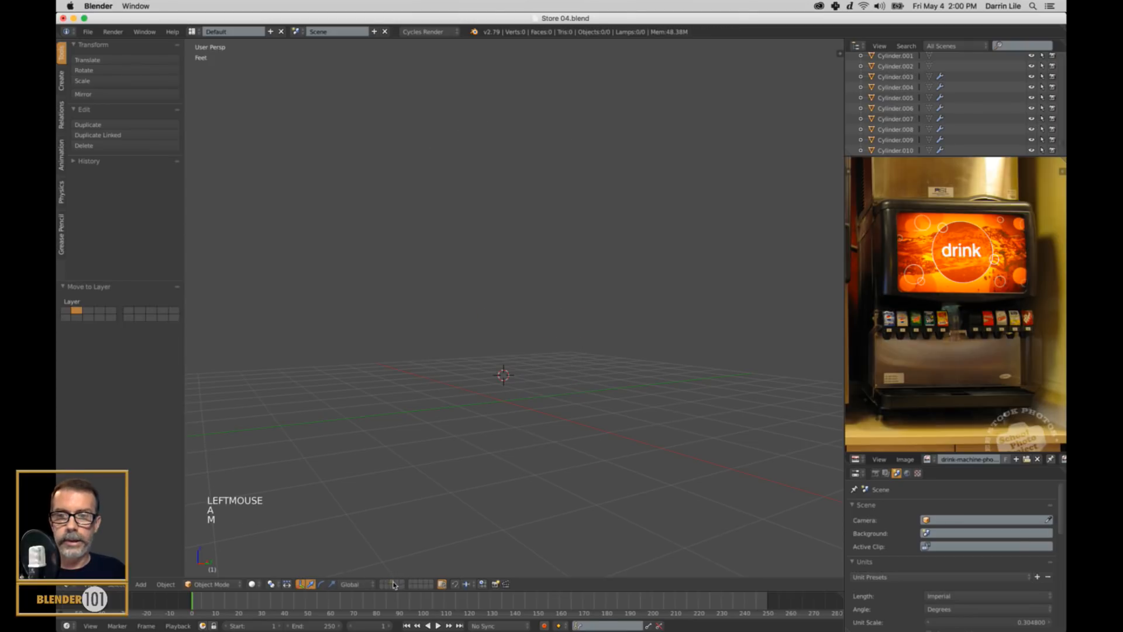
left_click(384, 583)
key("a")
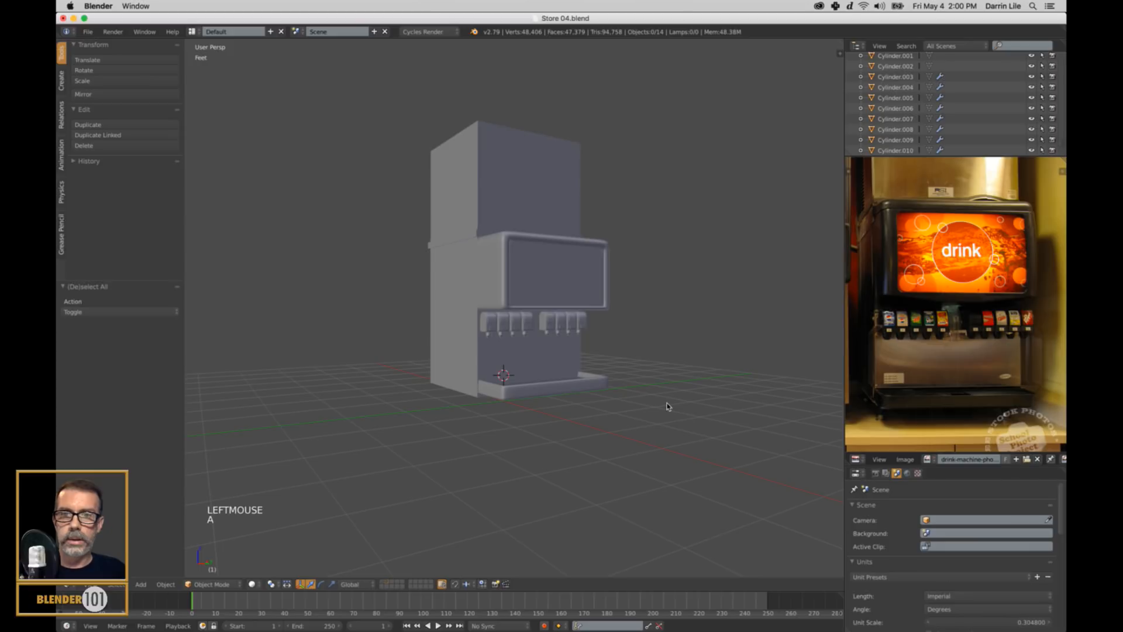
Step: Reset the 3D cursor to the origin and examine the machine's foot and base in the reference photo
key("a")
key("shift+c")
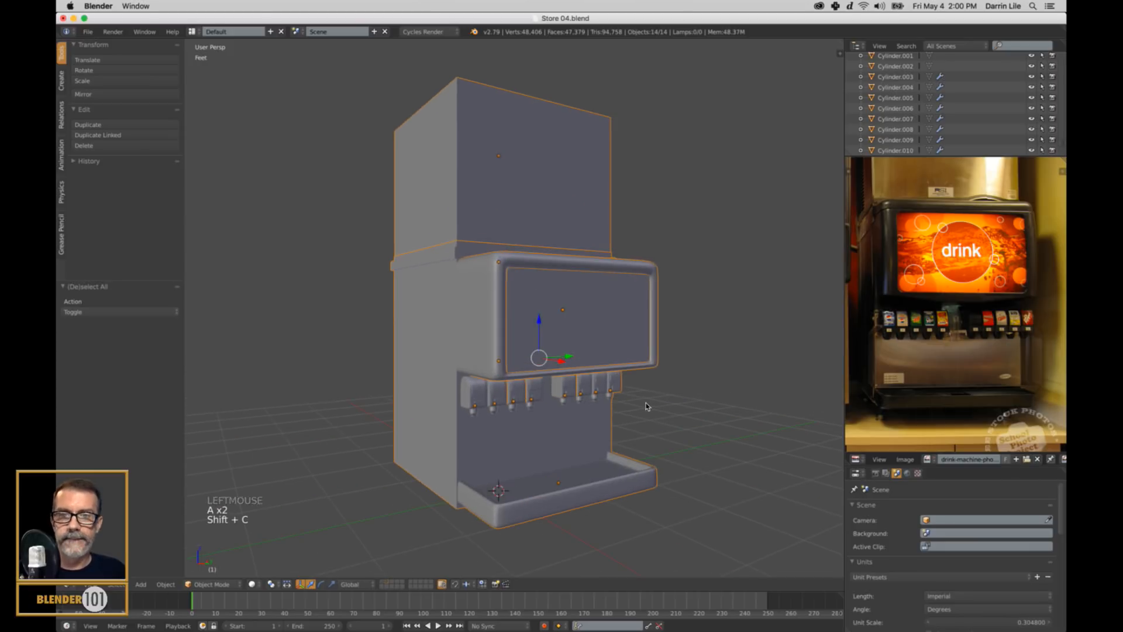
scroll(631, 406, "down", 4)
middle_click_drag(622, 406, 640, 376)
scroll(620, 394, "up", 3)
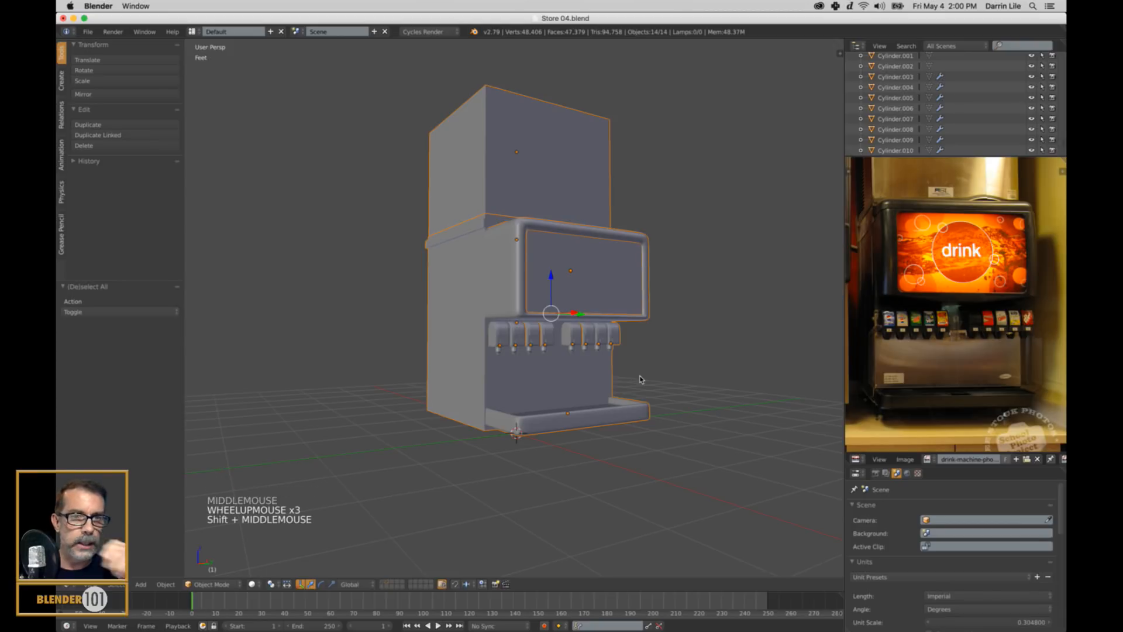
scroll(887, 428, "up", 5)
middle_click_drag(887, 427, 887, 251)
middle_click_drag(895, 351, 977, 239)
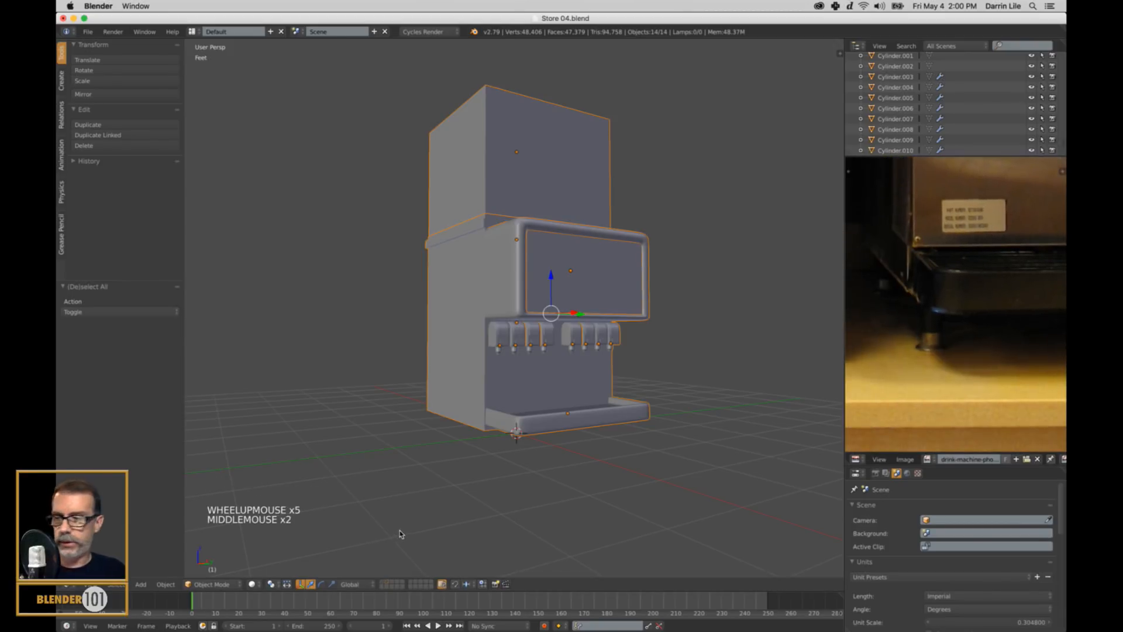
Step: Add an uncapped 16-vertex cylinder at the origin beneath the drink machine and scale it down to about 0.059
key("KP_1")
key("KP_5")
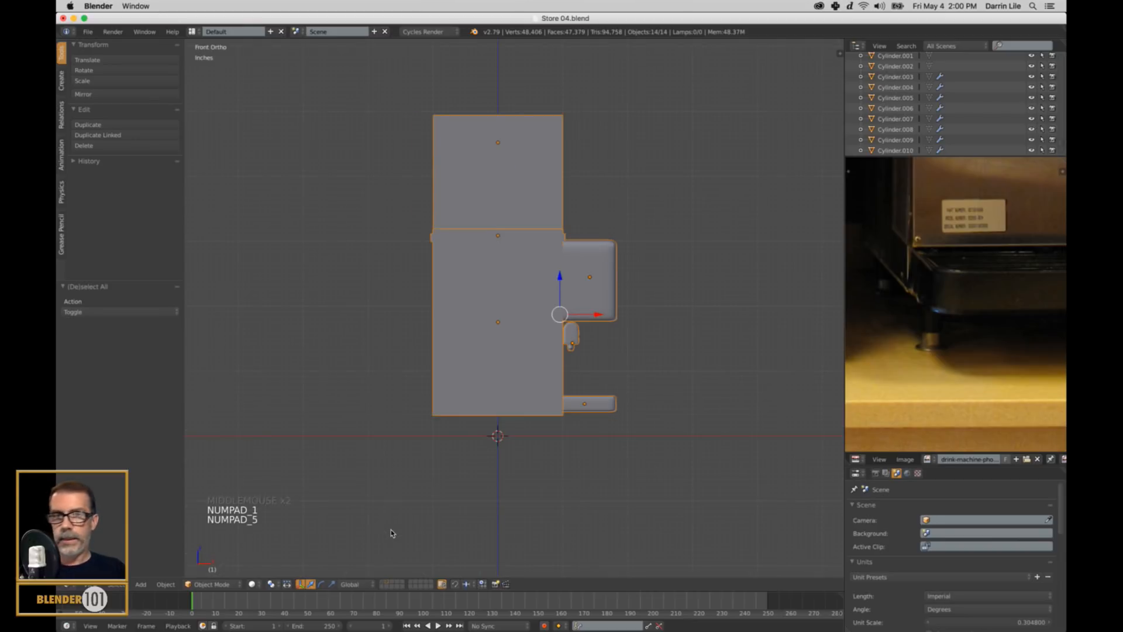
key("KP_3")
key("a")
key("a")
middle_click_drag(404, 534, 459, 419, "shift")
scroll(529, 390, "up", 2)
key("z")
middle_click_drag(529, 372, 523, 411, "shift")
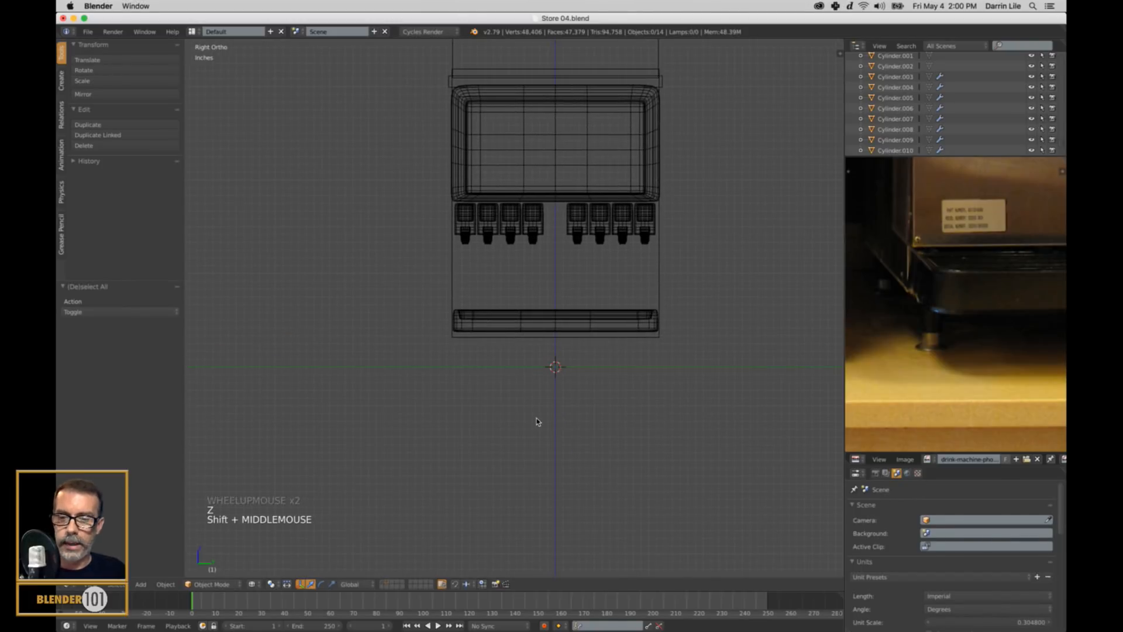
key("shift+a")
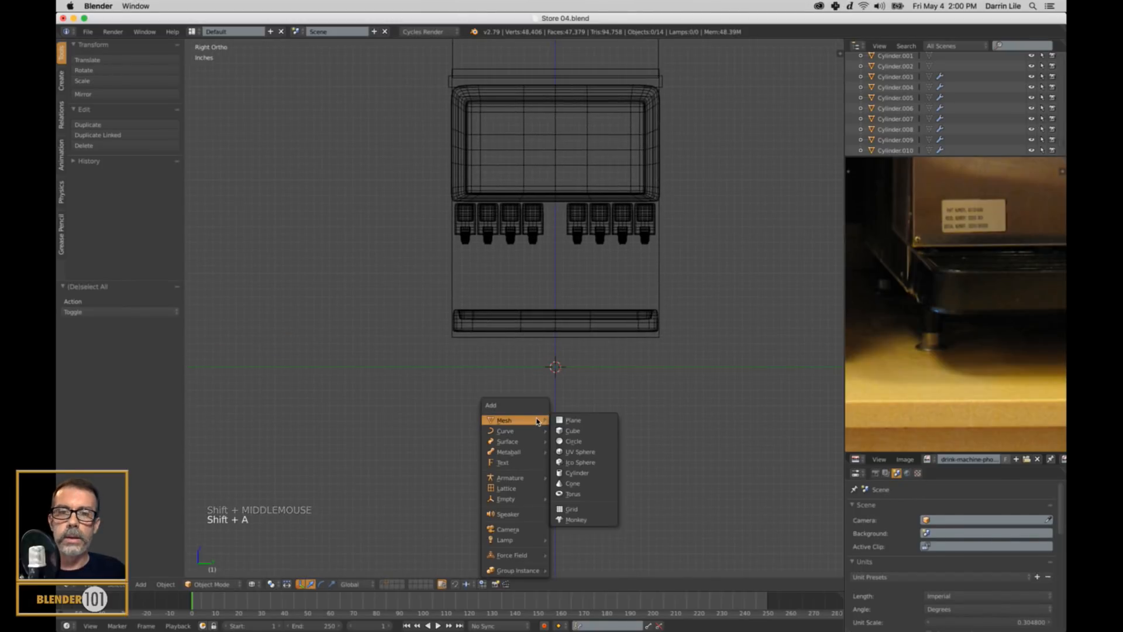
left_click(590, 473)
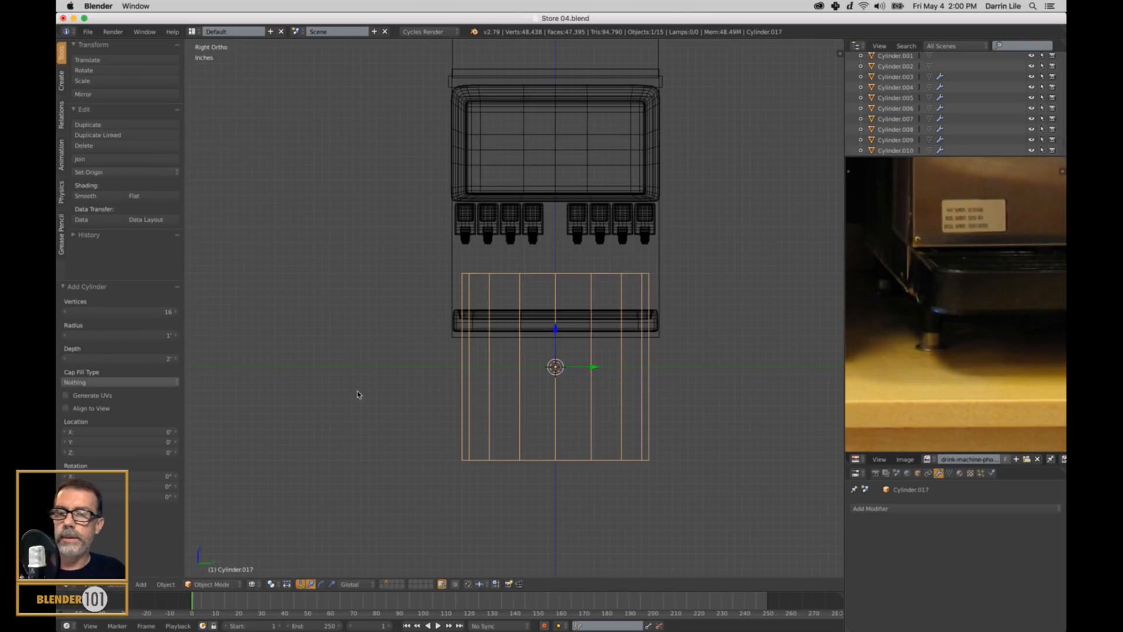
key("s")
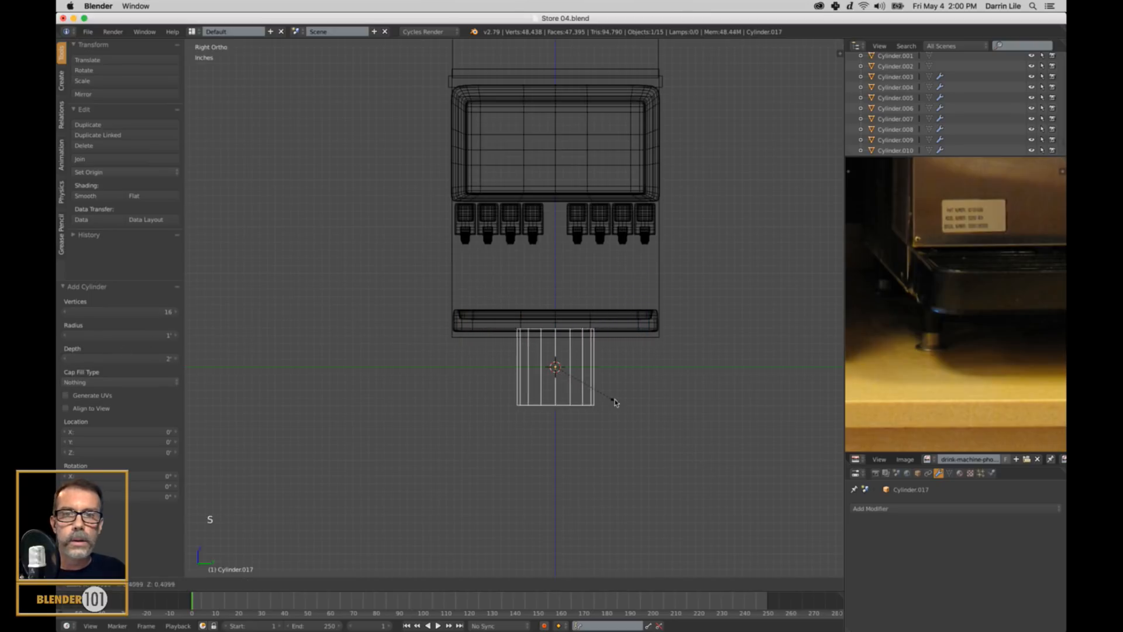
left_click(560, 377)
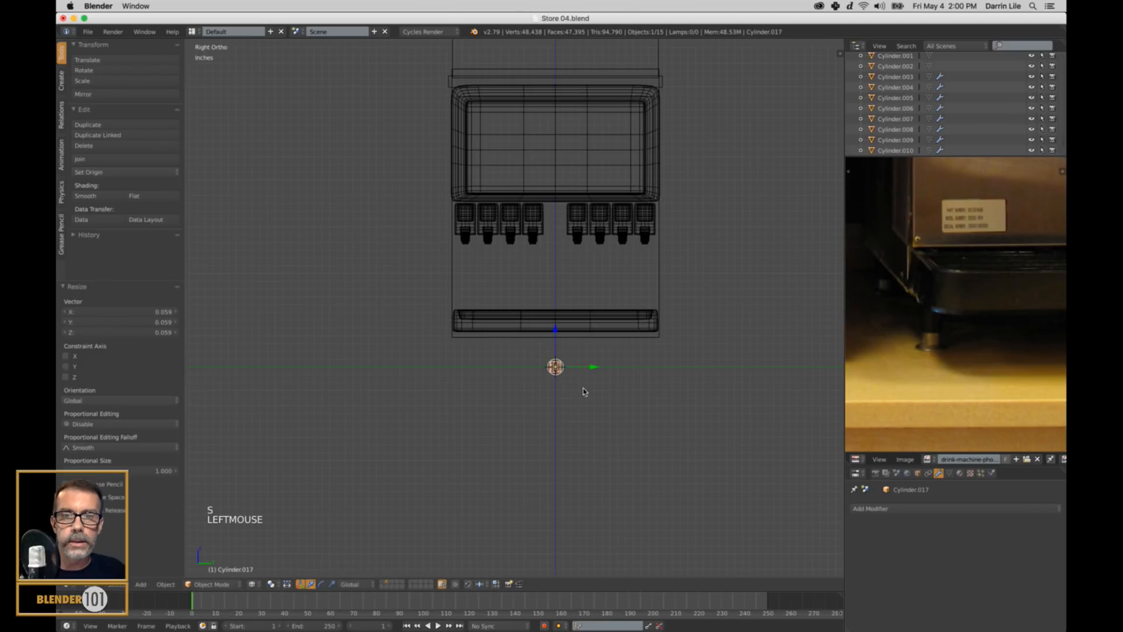
Step: Raise the small cylinder along Z to the machine's underside, scaling it by about 0.864 along the way
left_click_drag(558, 329, 560, 308)
scroll(560, 307, "up", 3)
scroll(652, 395, "up", 1, "shift")
middle_click_drag(652, 395, 621, 381, "shift")
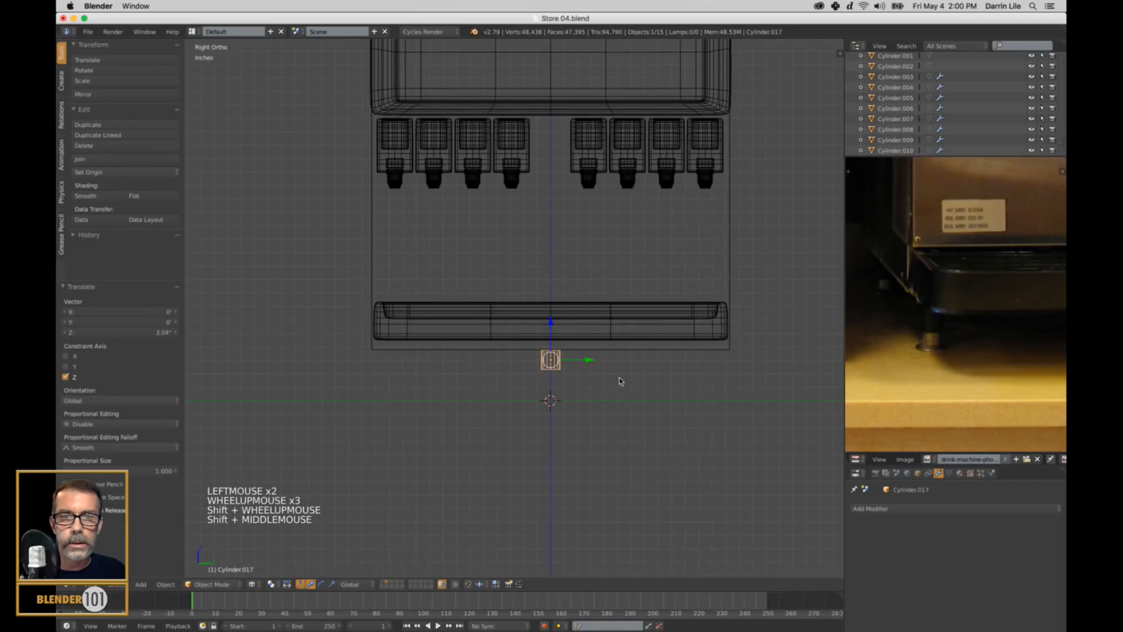
key("s")
left_click(539, 306)
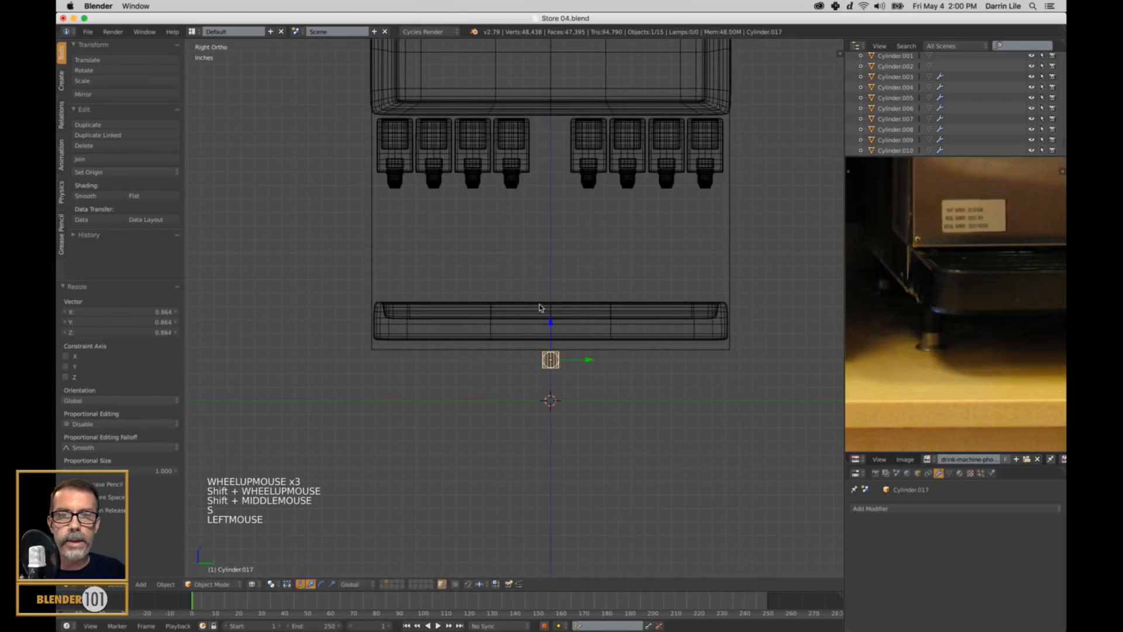
left_click_drag(550, 322, 550, 318)
scroll(672, 409, "up", 3)
middle_click_drag(672, 408, 588, 360, "shift")
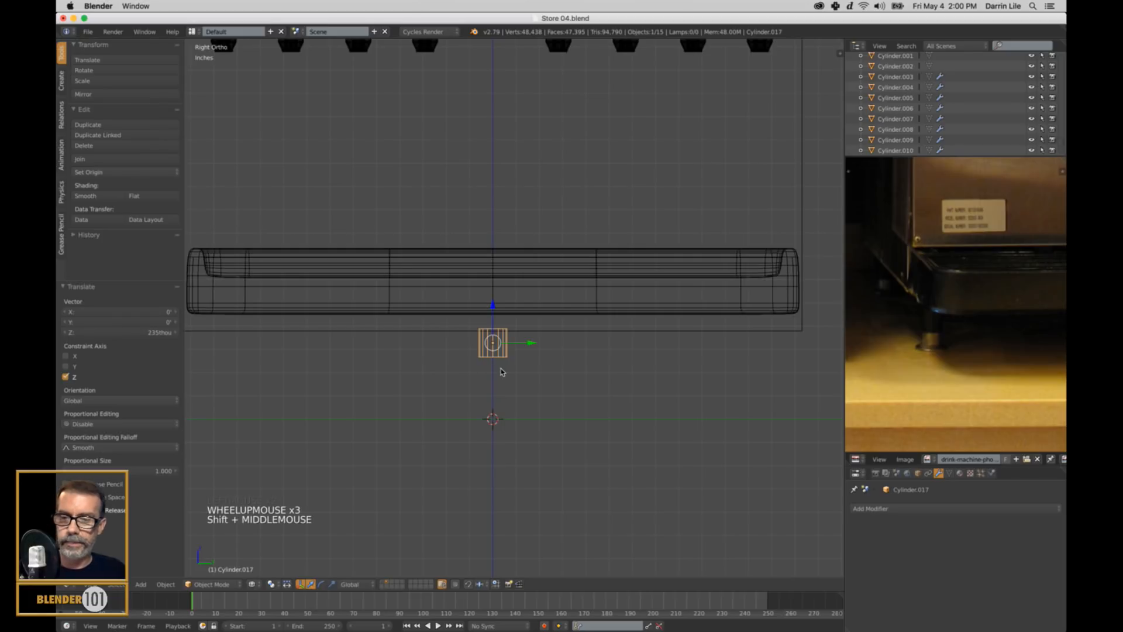
Step: Lengthen the cylinder into a leg by moving its bottom vertex ring about 1.45" down along Z
key("Tab")
key("ctrl+Tab")
key("a")
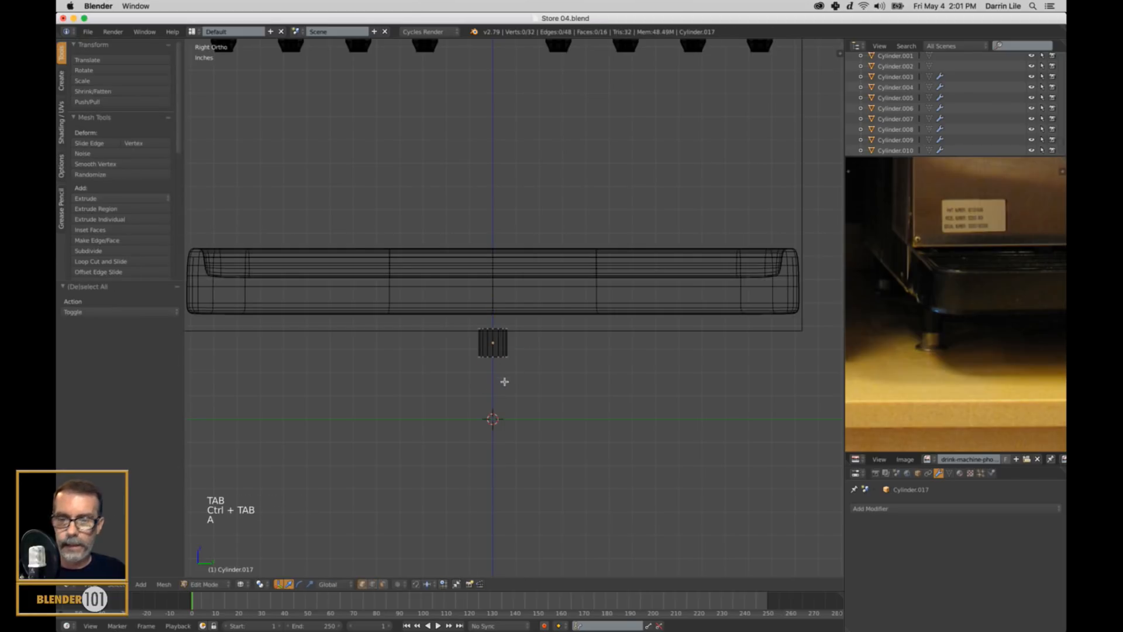
key("b")
left_click_drag(468, 348, 571, 391)
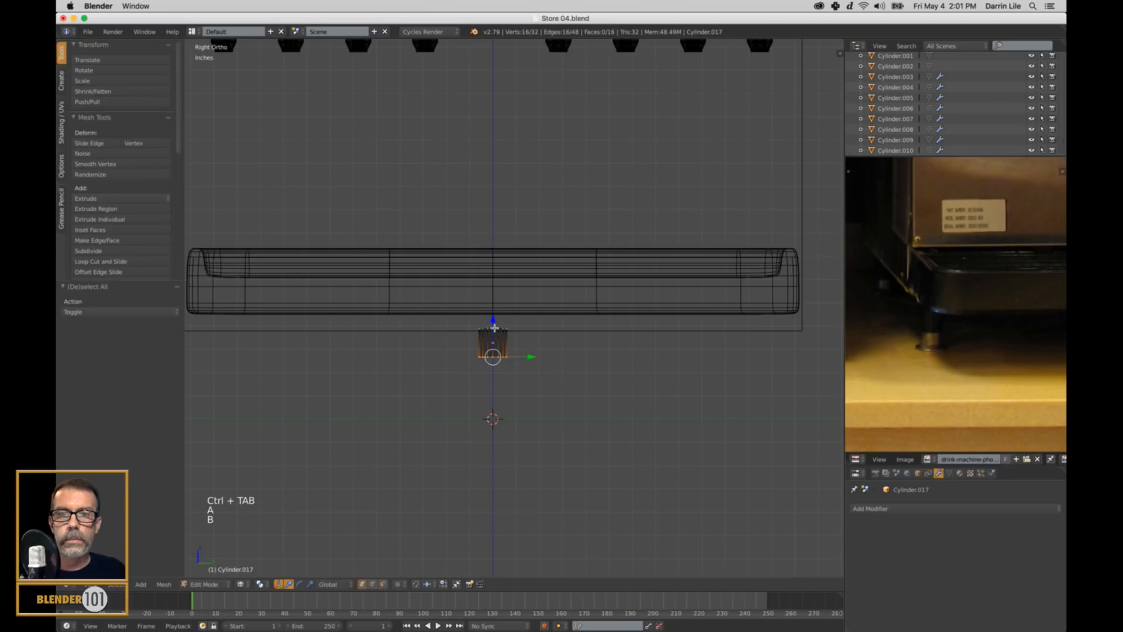
left_click_drag(495, 327, 492, 374)
middle_click_drag(491, 375, 538, 333, "shift")
scroll(579, 362, "up", 4)
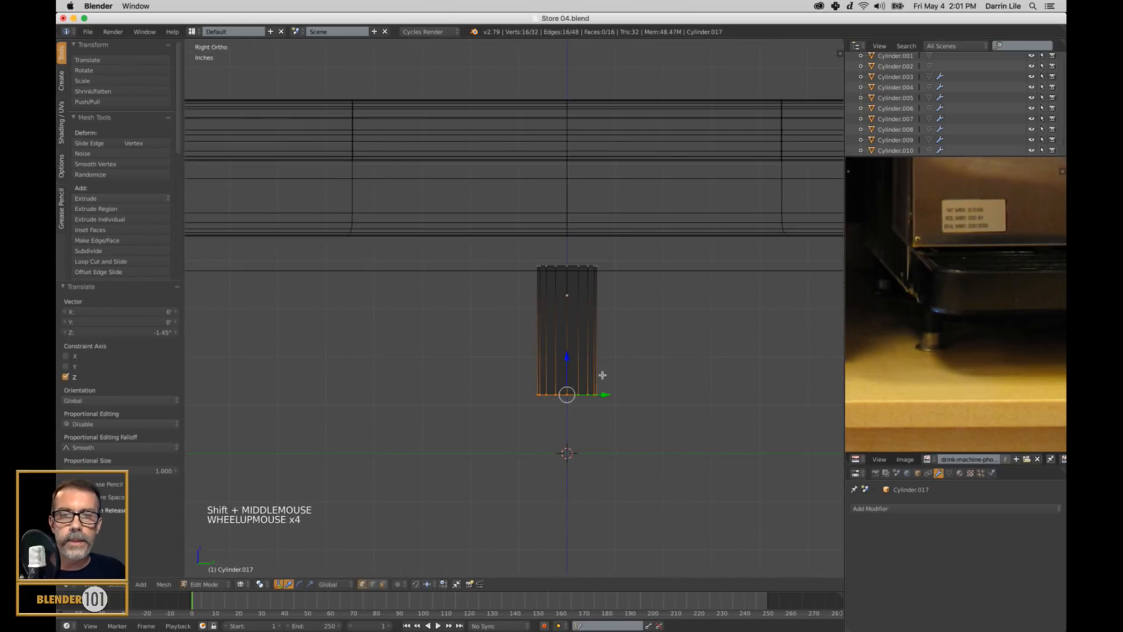
middle_click_drag(615, 383, 580, 379, "shift")
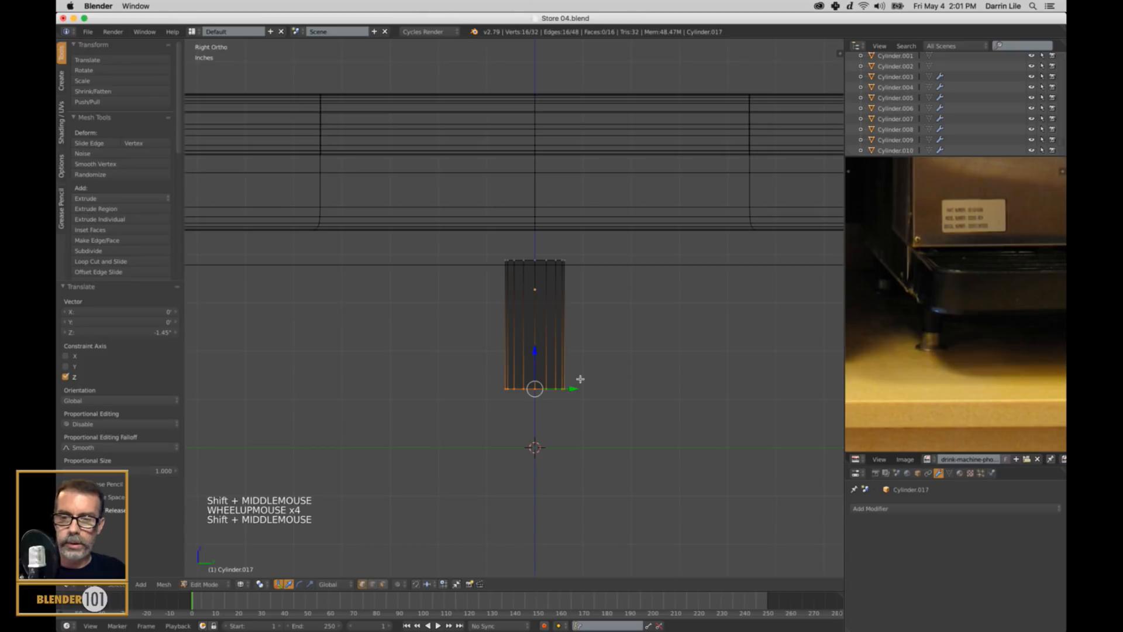
Step: Extrude the leg's bottom ring outward at about 1.12 scale and extrude it down about 874 thou to form a collar
key("e")
key("s")
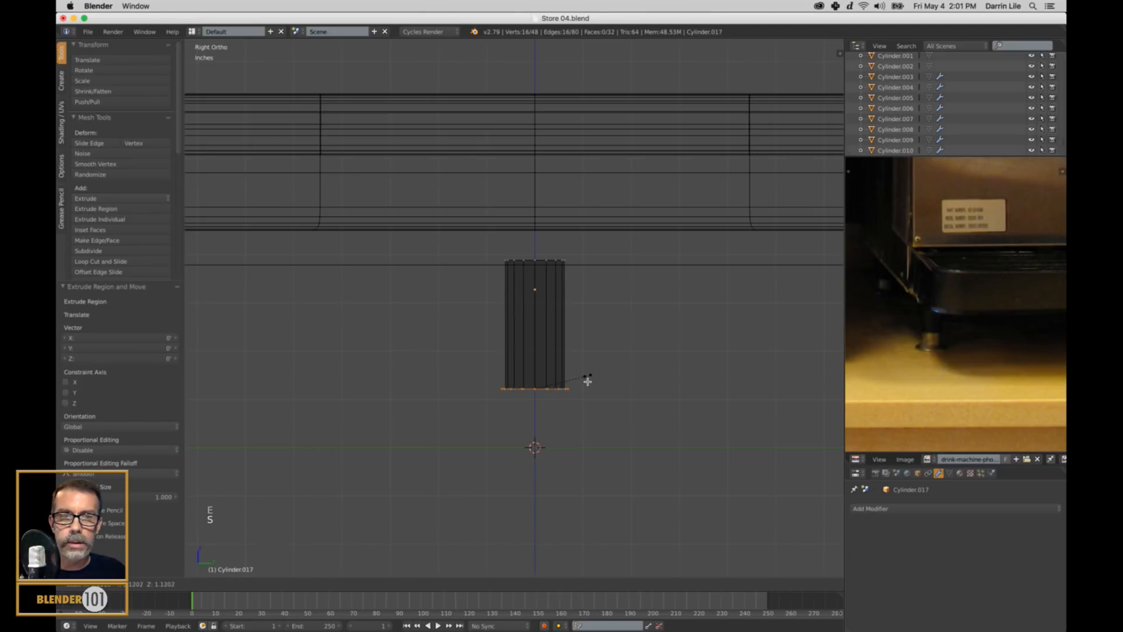
left_click(588, 381)
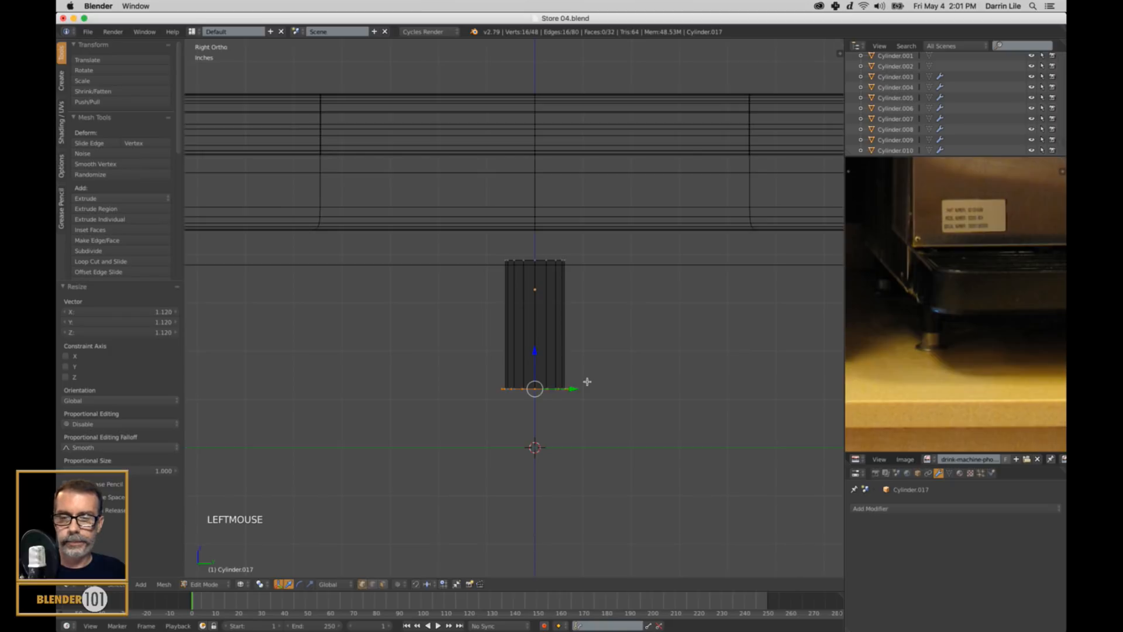
key("e")
key("e")
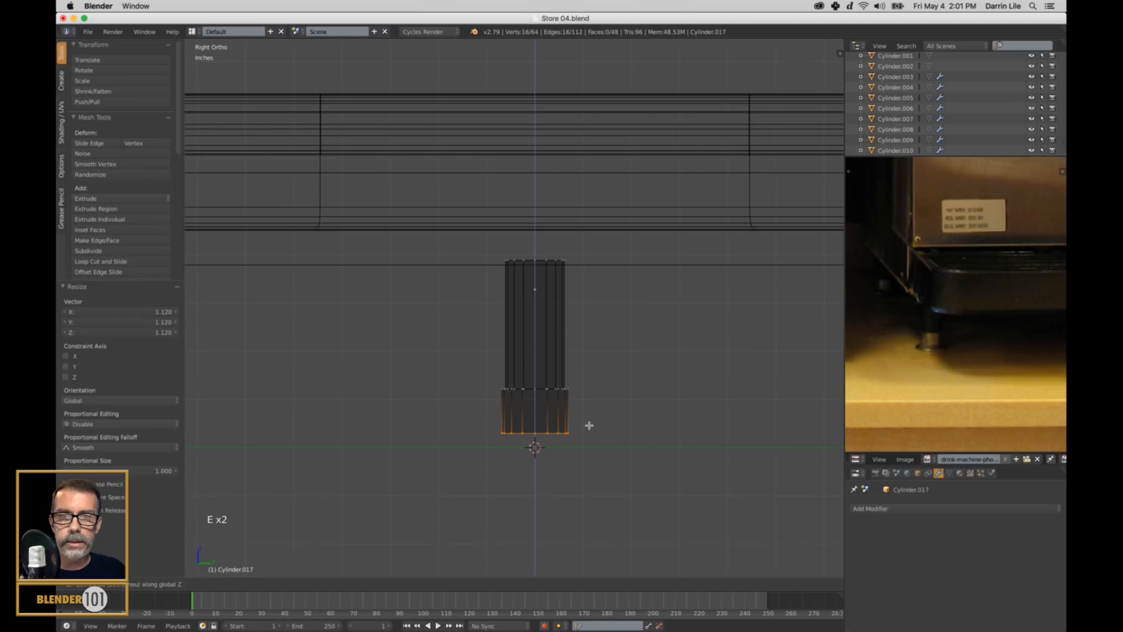
Step: Extrude the collar's bottom ring outward at about 1.939 scale and extrude it down about 349 thou to form the foot's flange
key("e")
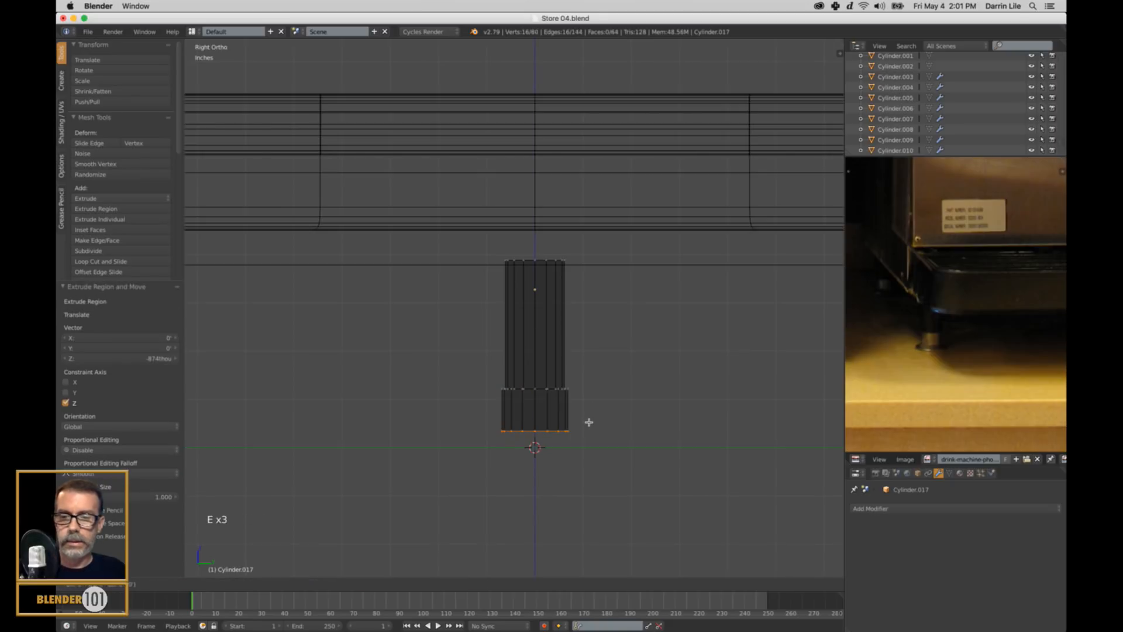
left_click(641, 456)
key("e")
key("e")
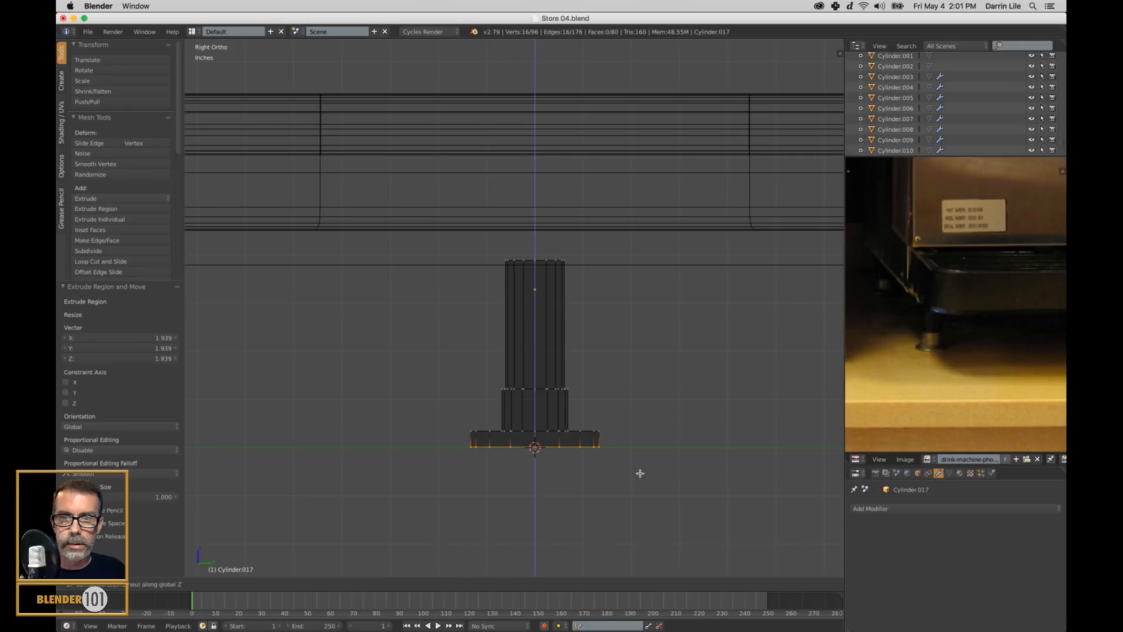
left_click(640, 473)
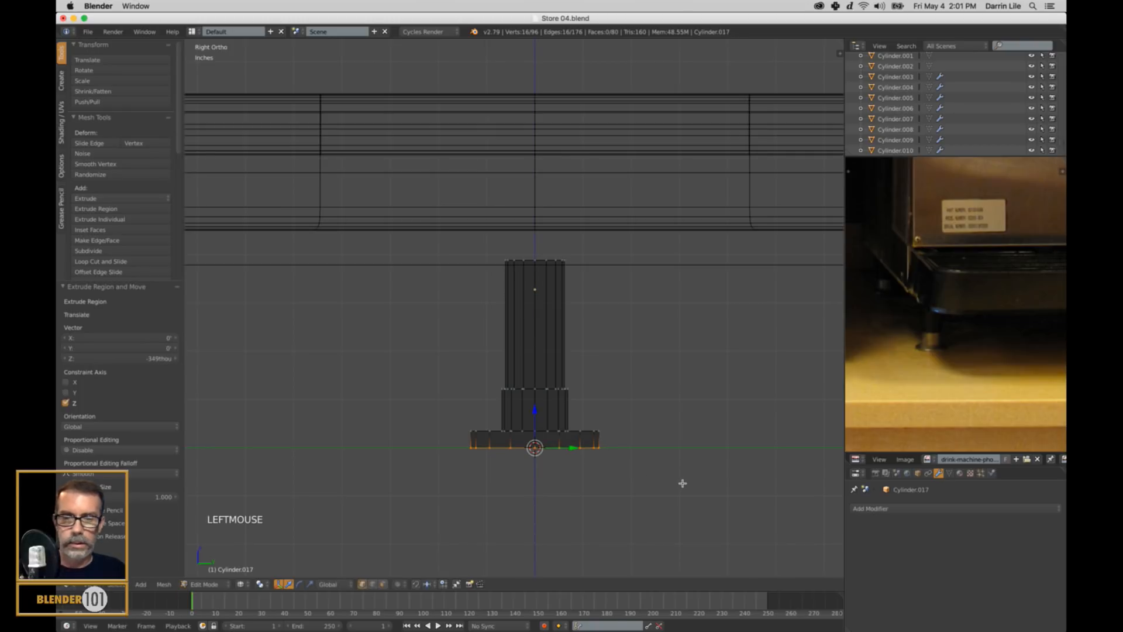
Step: Extrude the flange's bottom ring inward at about 0.825 scale and finish editing the foot's mesh
key("e")
key("e")
key("s")
left_click(657, 476)
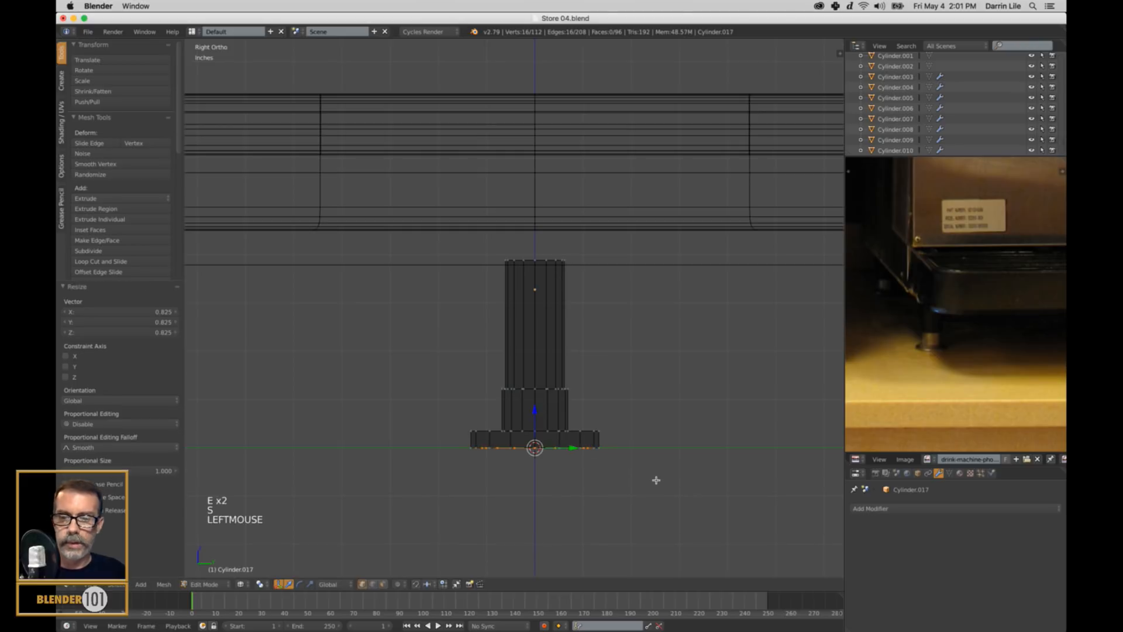
key("a")
key("Tab")
Step: Display the scene in solid shading, apply smooth shading to the foot, and check it against the whole machine
scroll(619, 441, "down", 5)
key("z")
scroll(598, 347, "down", 1)
scroll(598, 348, "down", 3)
mouse_move(598, 347)
middle_mouse_down("shift")
mouse_move(602, 356)
mouse_move(579, 358)
middle_mouse_up("shift")
scroll(602, 356, "up", 4)
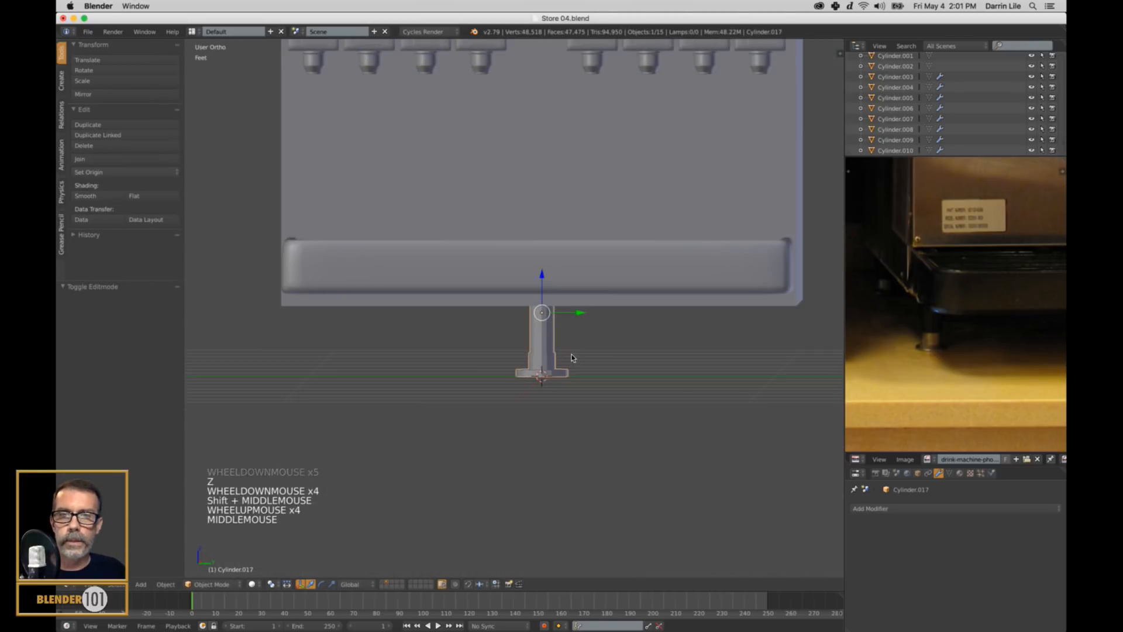
left_click(86, 195)
scroll(489, 396, "down", 3)
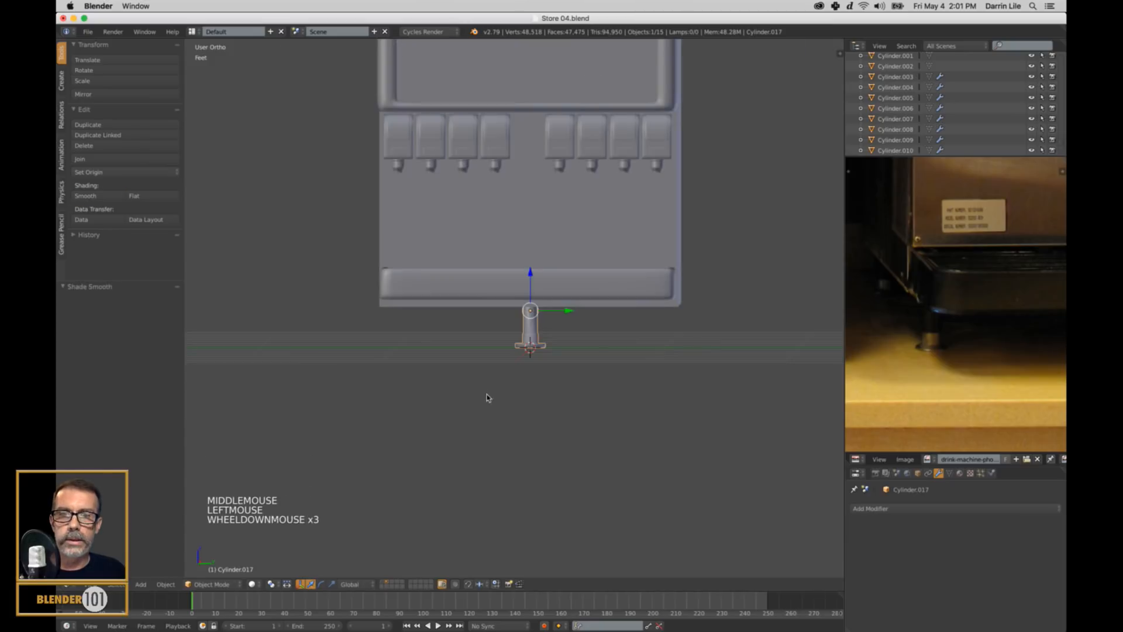
middle_click_drag(489, 396, 514, 406)
scroll(509, 391, "down", 4)
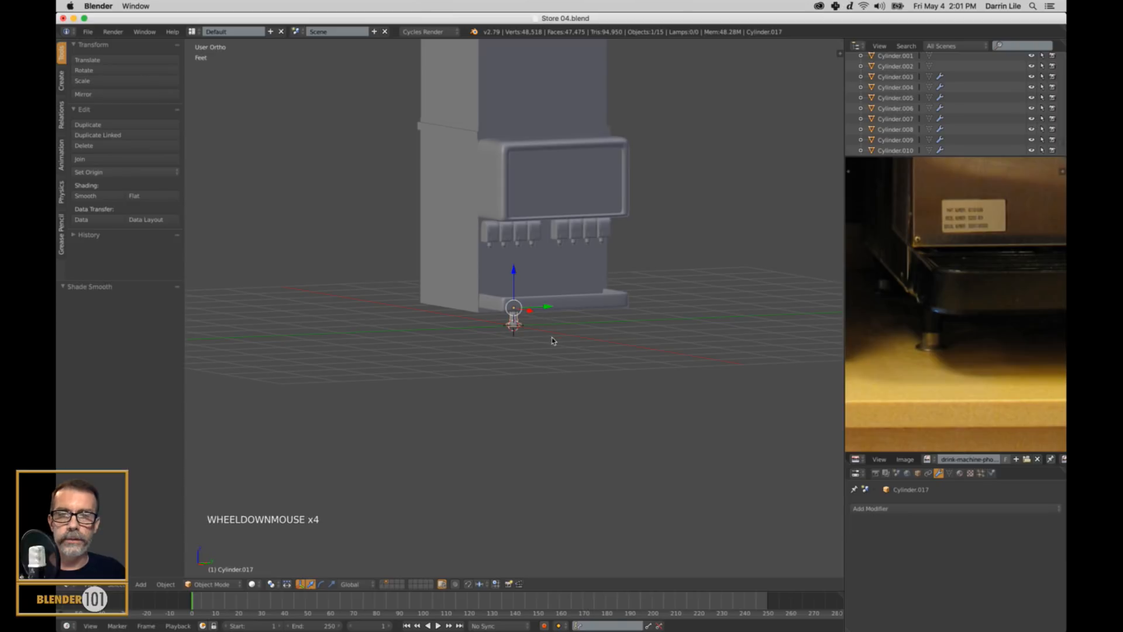
key("KP_5")
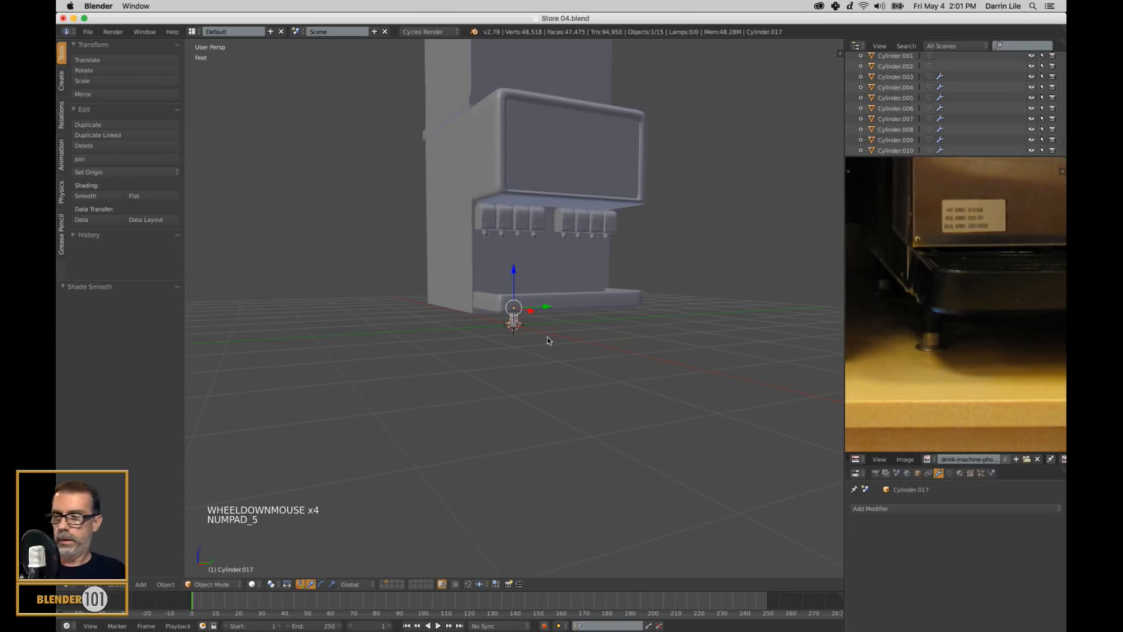
Step: In a top orthographic wireframe view, scale the foot to about 0.91 in X and Y only
key("KP_7")
key("KP_5")
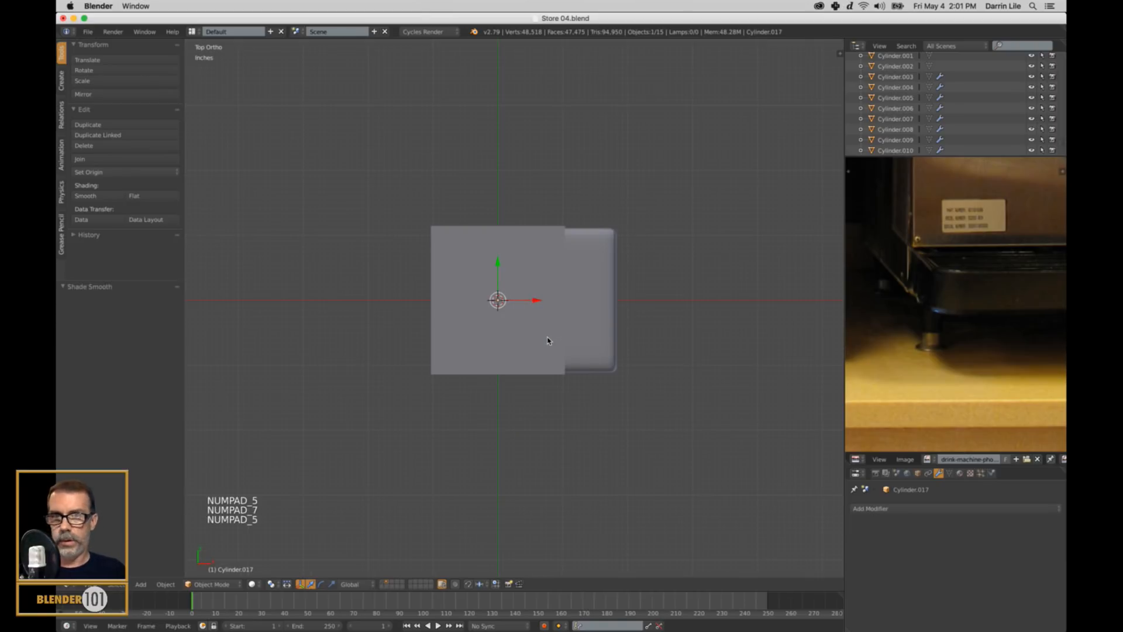
key("z")
scroll(556, 335, "up", 3)
middle_click_drag(556, 335, 597, 372, "shift")
scroll(562, 368, "down", 2)
scroll(534, 318, "up", 5)
middle_click_drag(535, 318, 499, 433, "shift")
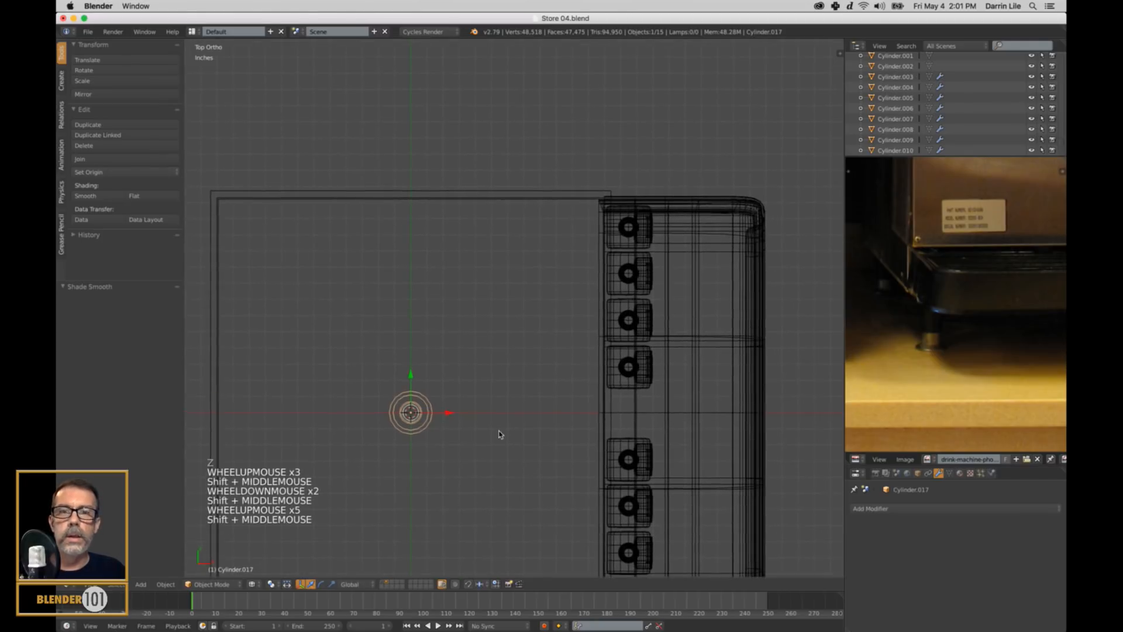
scroll(501, 433, "down", 2)
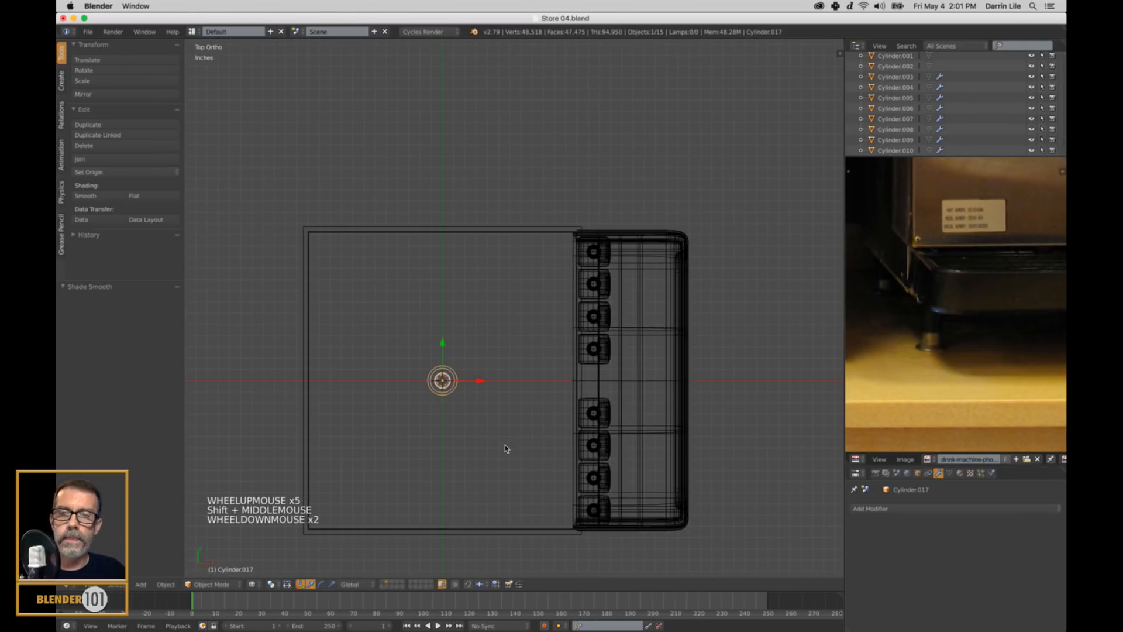
key("s")
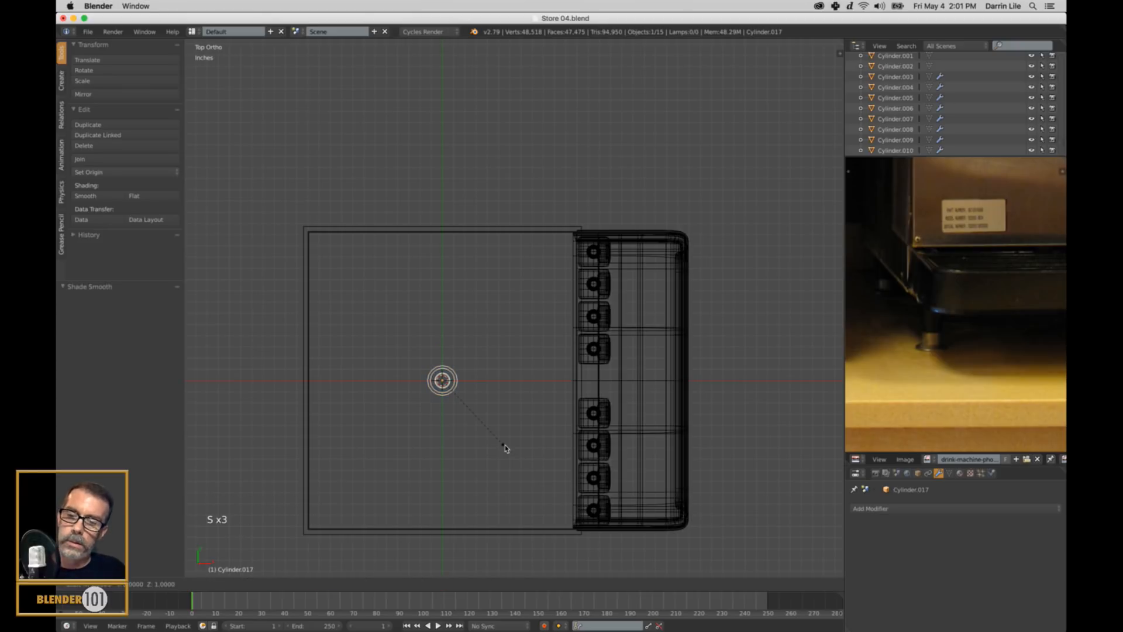
key("shift+z")
left_click(505, 445)
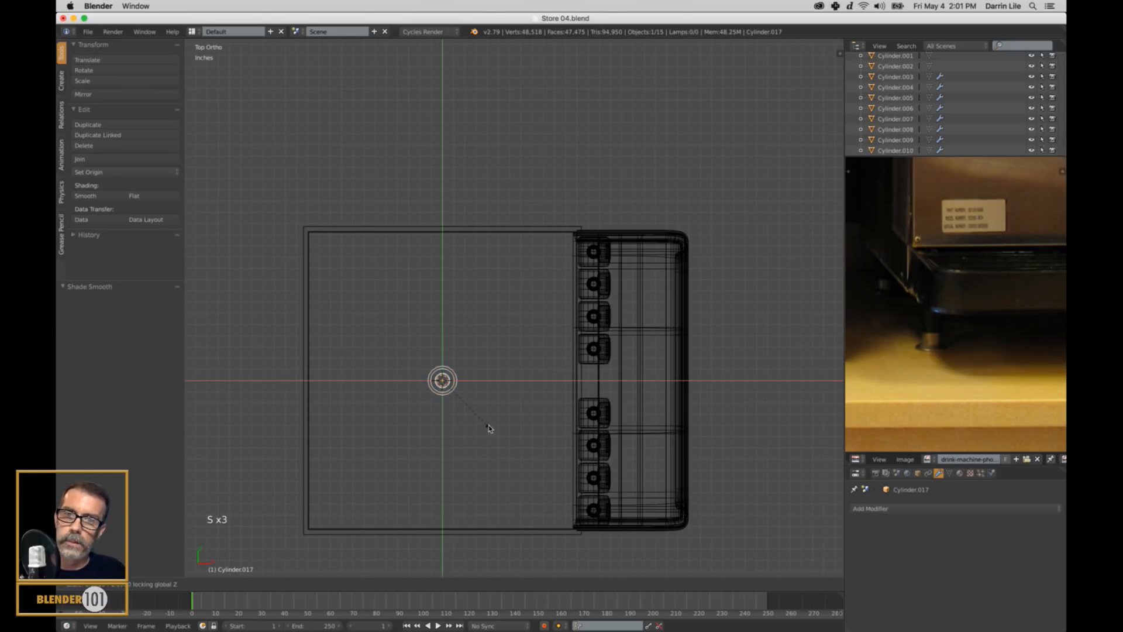
left_click(452, 386)
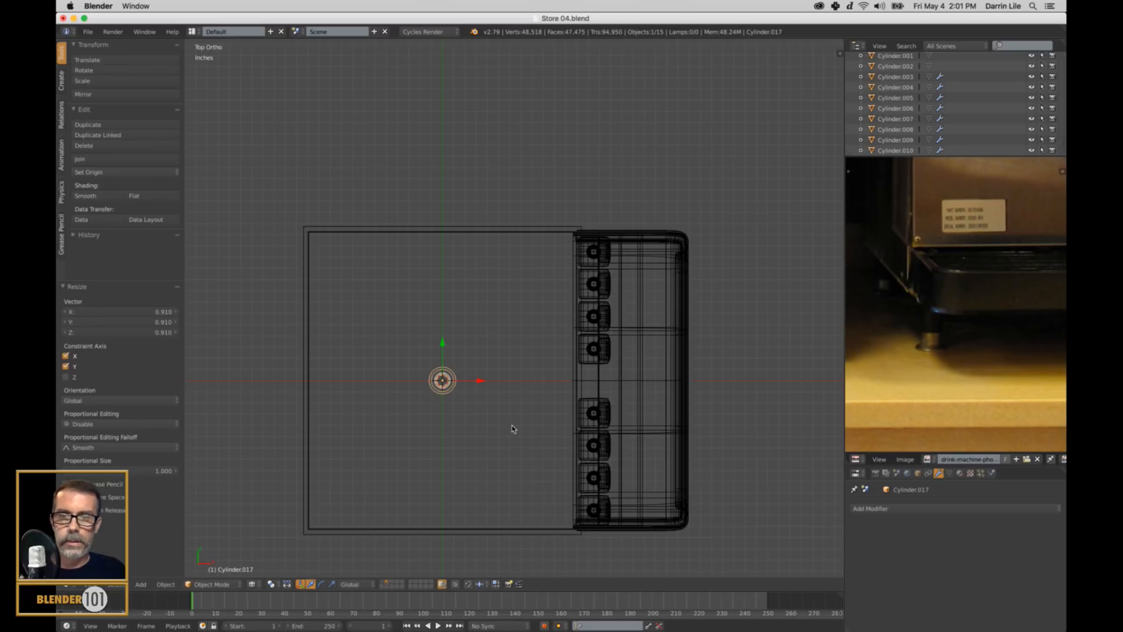
Step: Move the foot about 10.9" along X and 1.03' along Y to a front corner and duplicate it about -2.03' along Y
key("g")
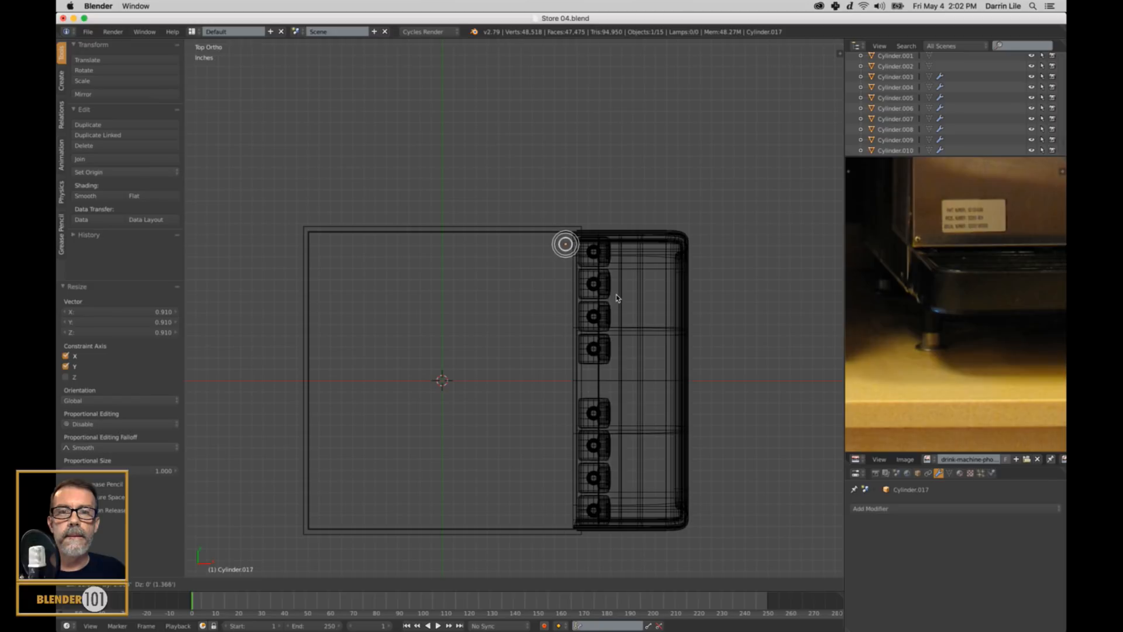
left_click(614, 299)
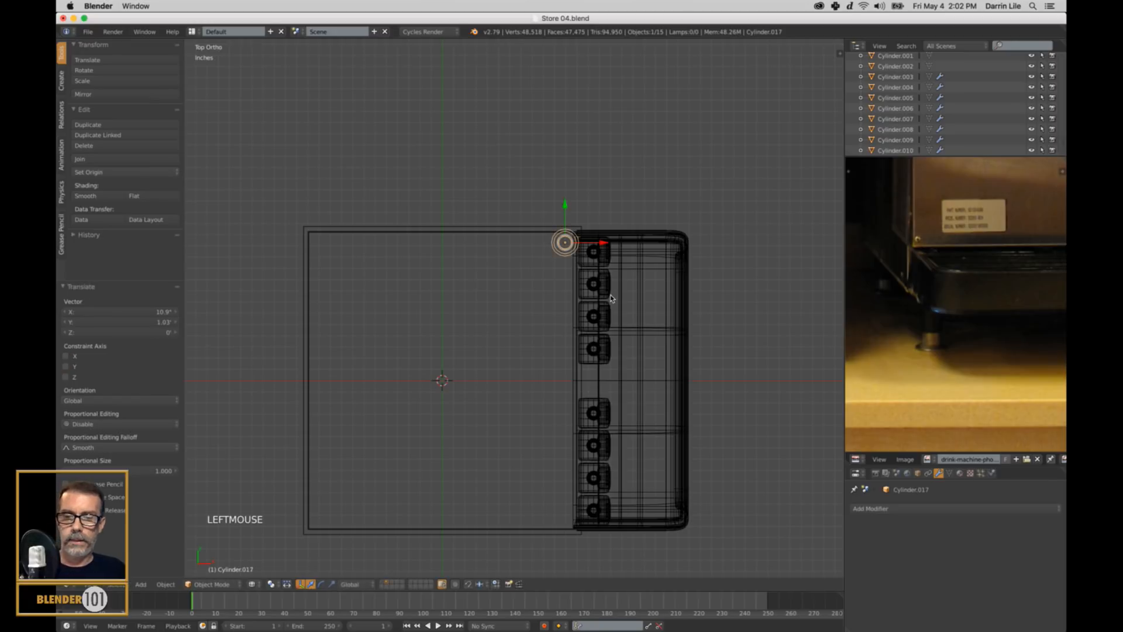
key("shift+d")
key("y")
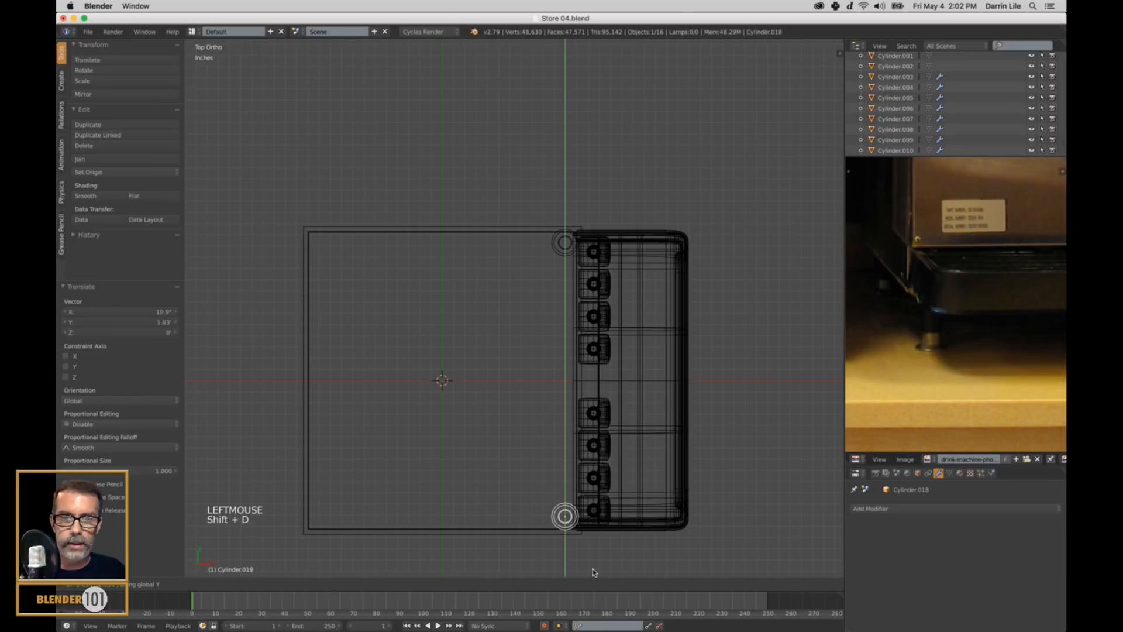
left_click(592, 572)
Step: Duplicate both front feet along X to the rear corners of the base and clear the selection
right_click(564, 251, "shift")
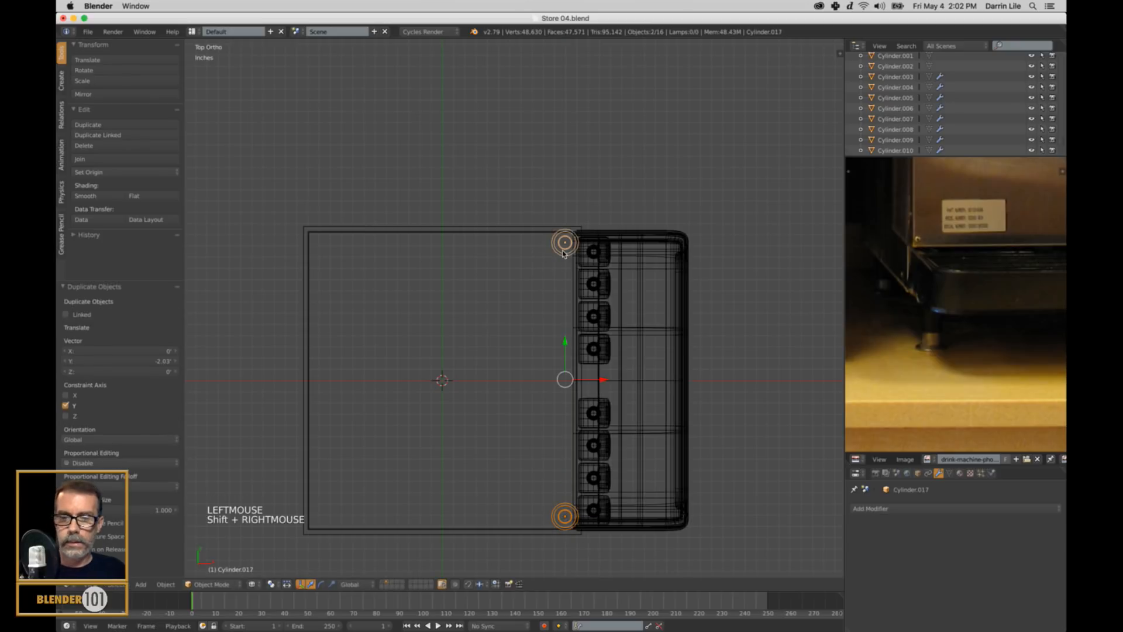
key("shift+d")
key("x")
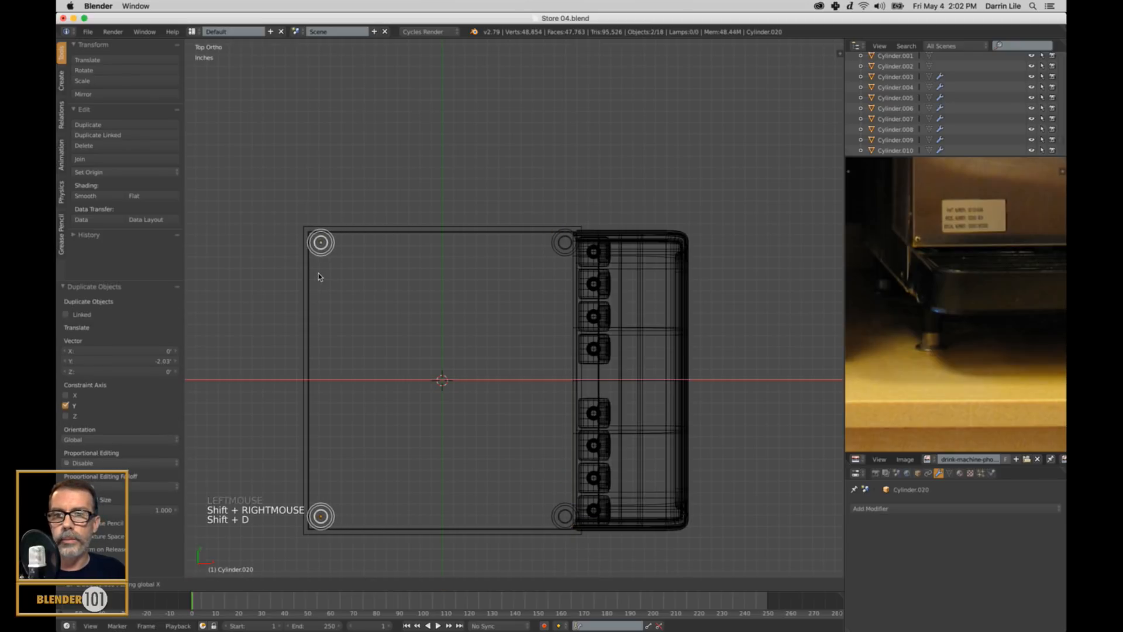
left_click(319, 275)
key("a")
Step: Display the machine in solid shading and check all four feet in a perspective view
scroll(471, 331, "down", 1)
key("z")
scroll(586, 351, "down", 2)
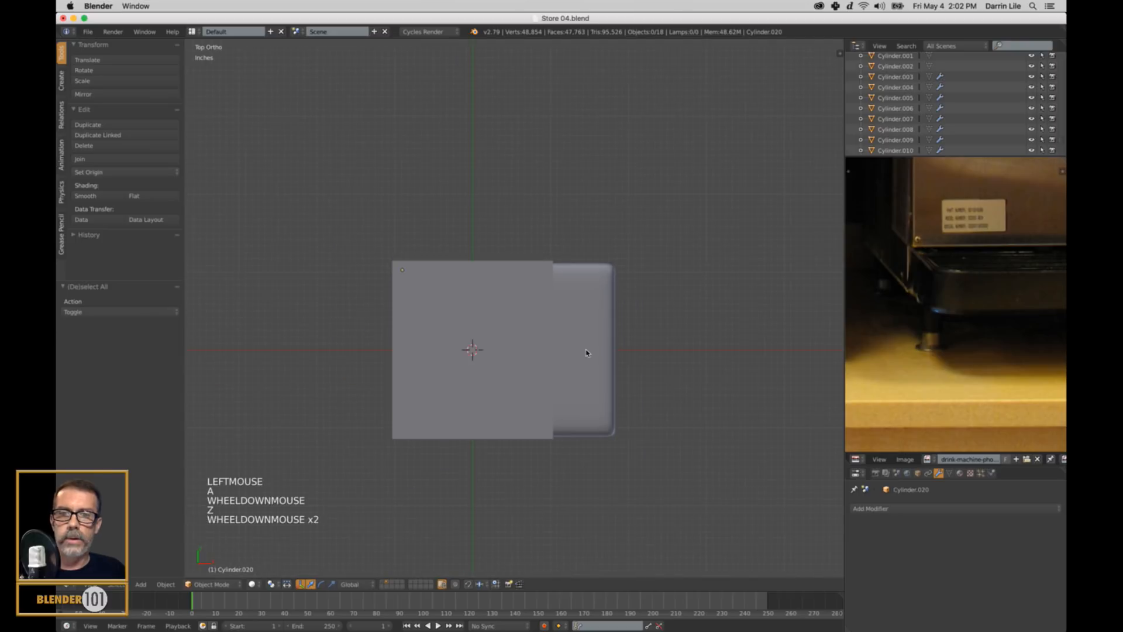
middle_click_drag(586, 353, 602, 384)
key("KP_5")
scroll(582, 375, "down", 3)
scroll(596, 383, "up", 2)
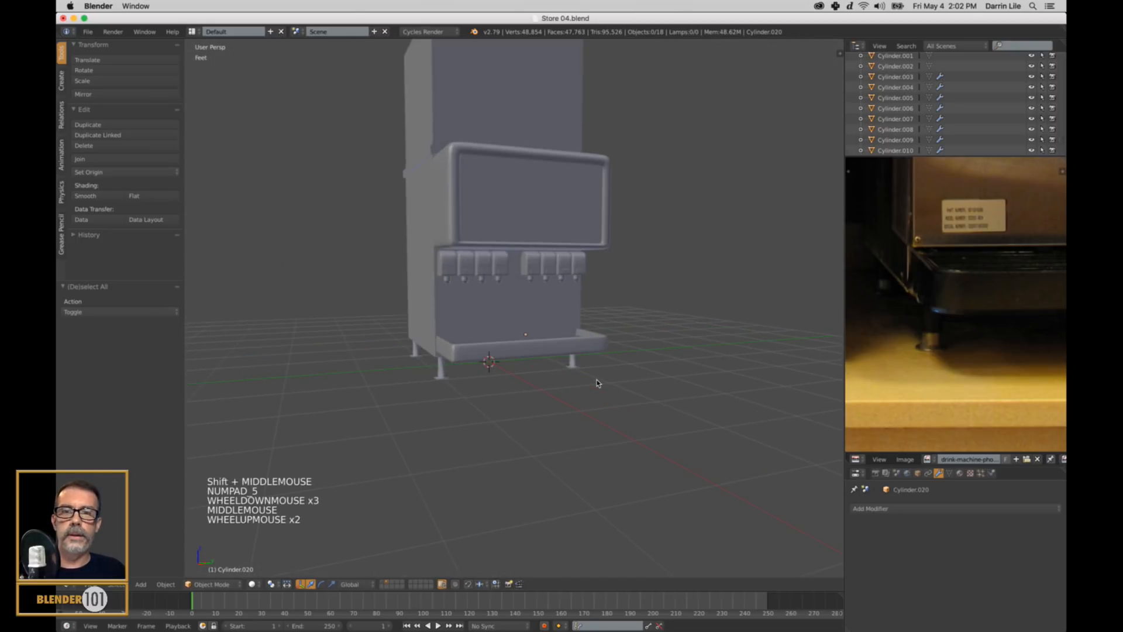
Step: In a right orthographic wireframe view, select every machine part except the four feet and lower them about 1.17" along Z
right_click(462, 354)
key("KP_5")
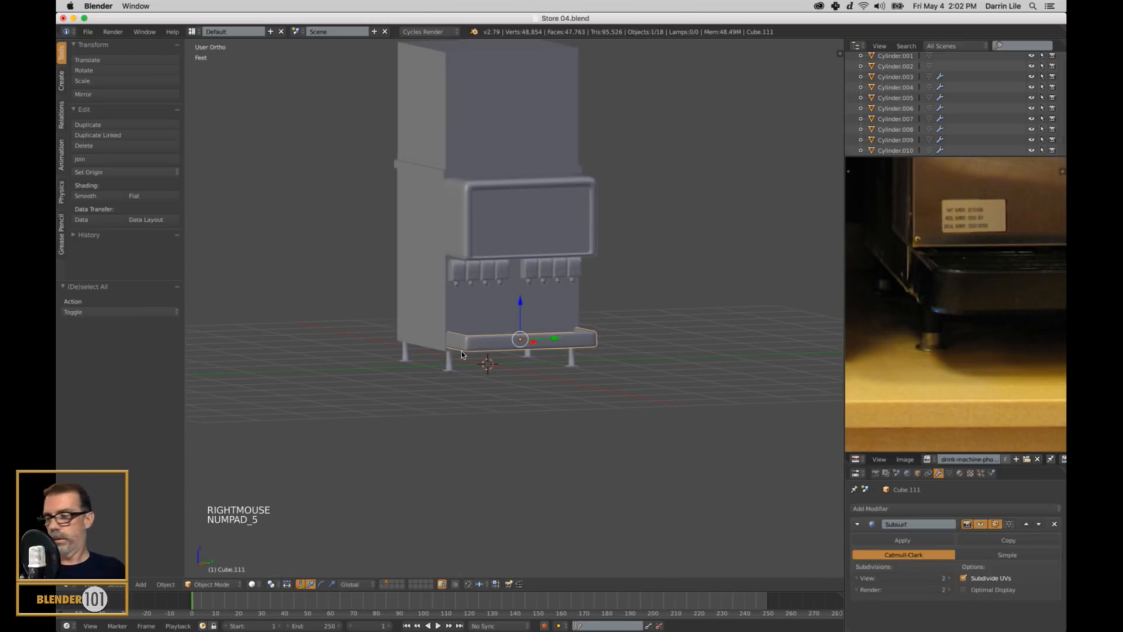
key("KP_3")
key("a")
key("a")
key("a")
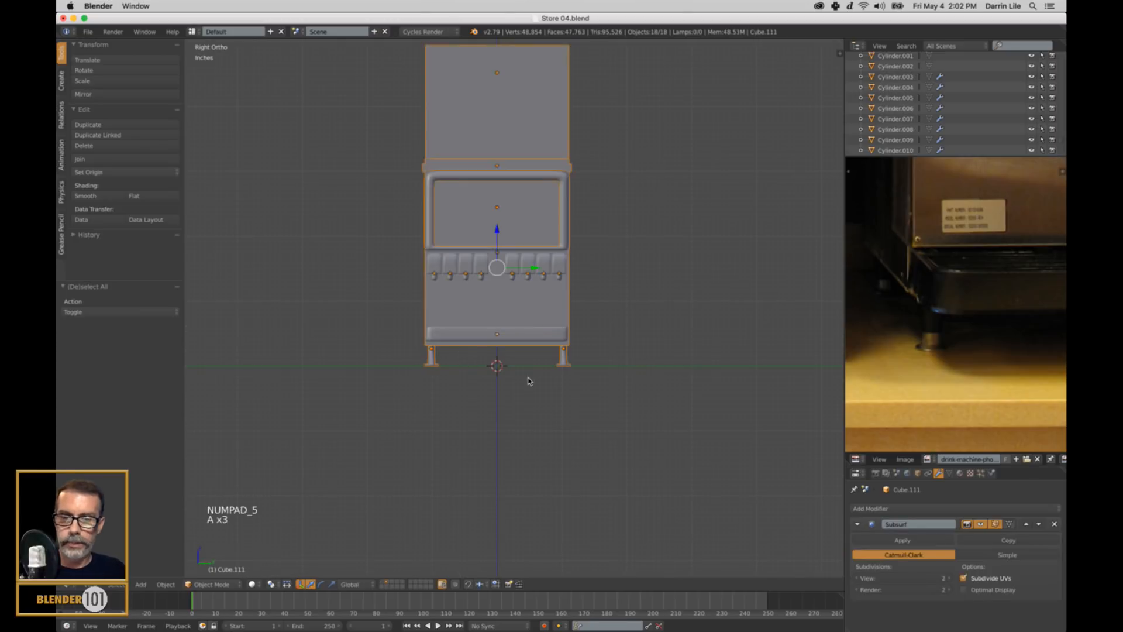
key("a")
key("z")
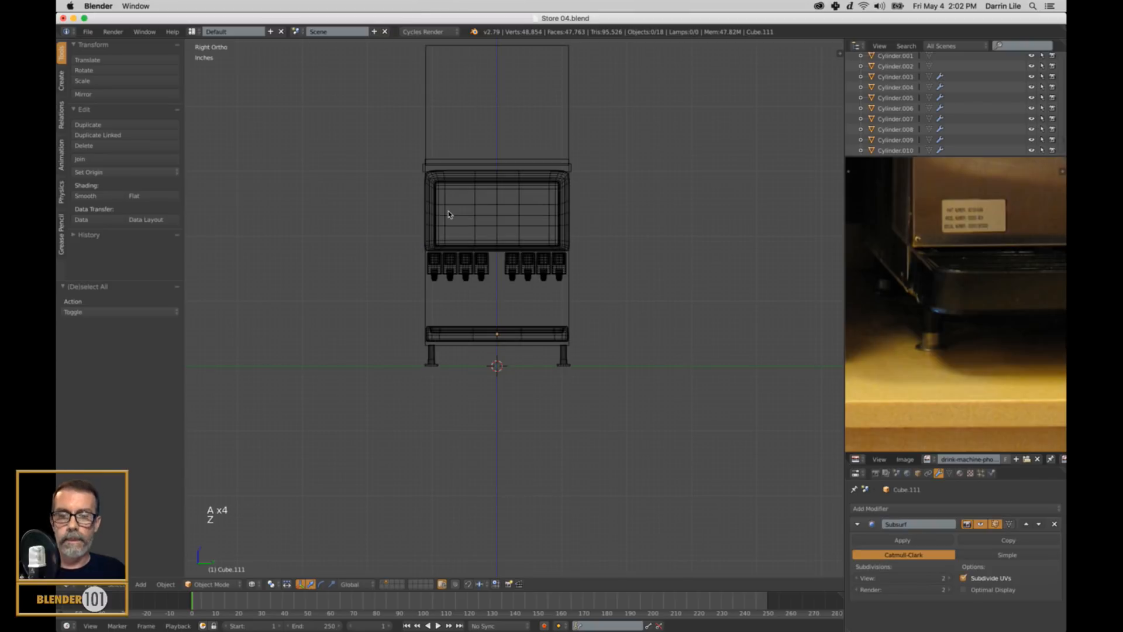
key("b")
left_click_drag(360, 80, 746, 344)
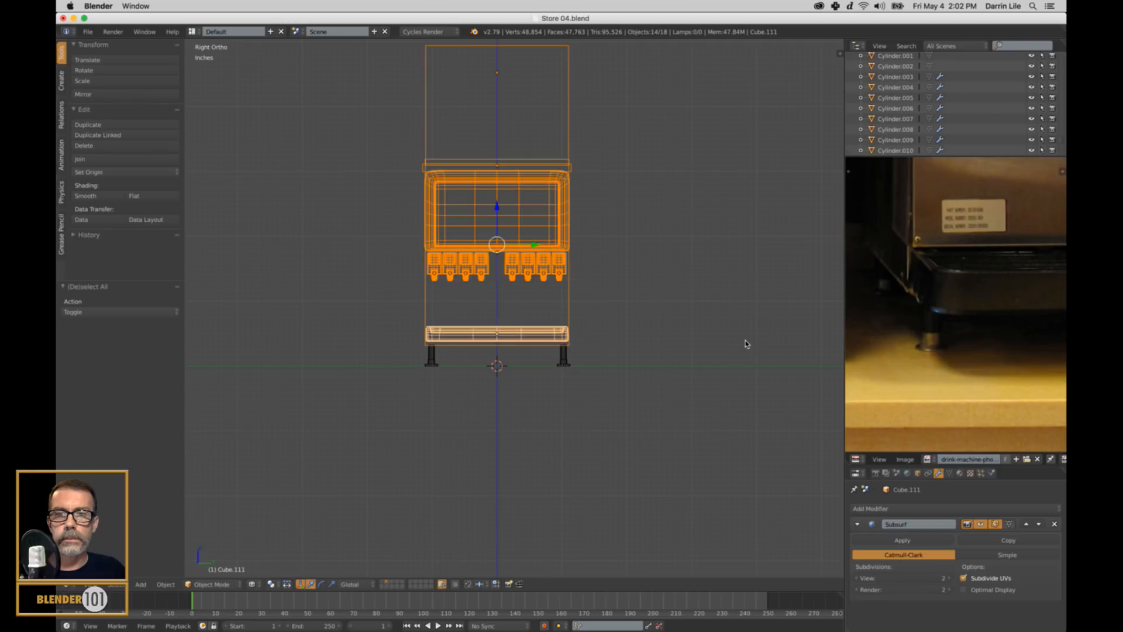
left_click_drag(497, 209, 498, 215)
Step: Return to solid shading and check how the lowered body sits on its feet
middle_click_drag(498, 216, 410, 199)
scroll(410, 199, "up", 3)
middle_click_drag(380, 234, 431, 195, "shift")
key("z")
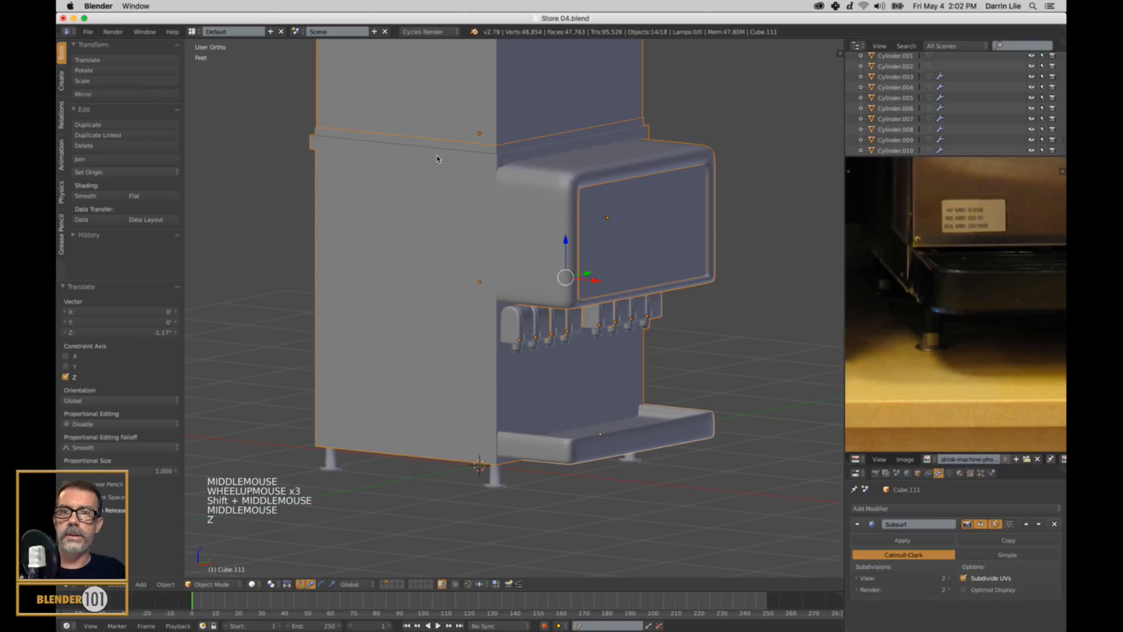
middle_click_drag(439, 160, 461, 181, "shift")
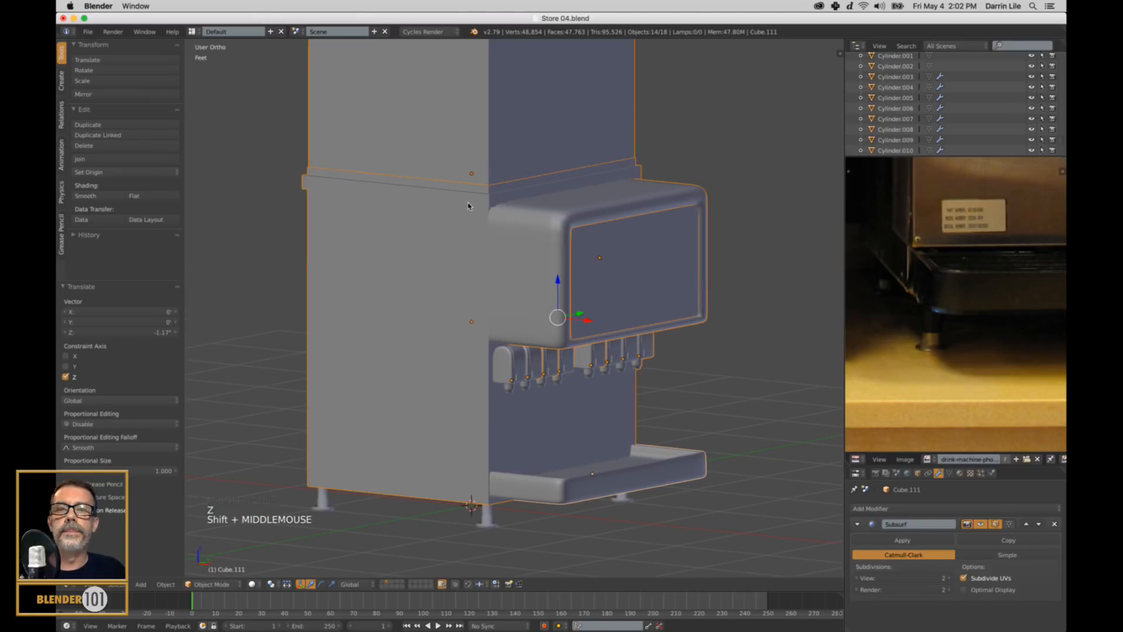
Step: Isolate the lower cabinet box and move its top face straight down in face select mode
right_click(457, 242)
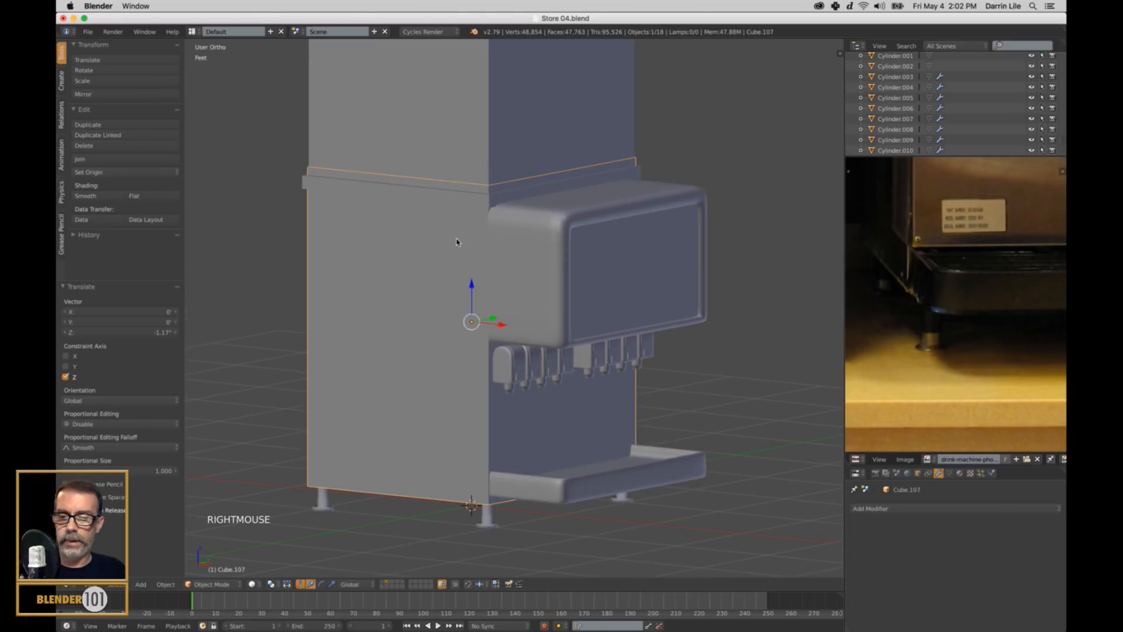
key("shift+h")
key("Tab")
key("ctrl+Tab")
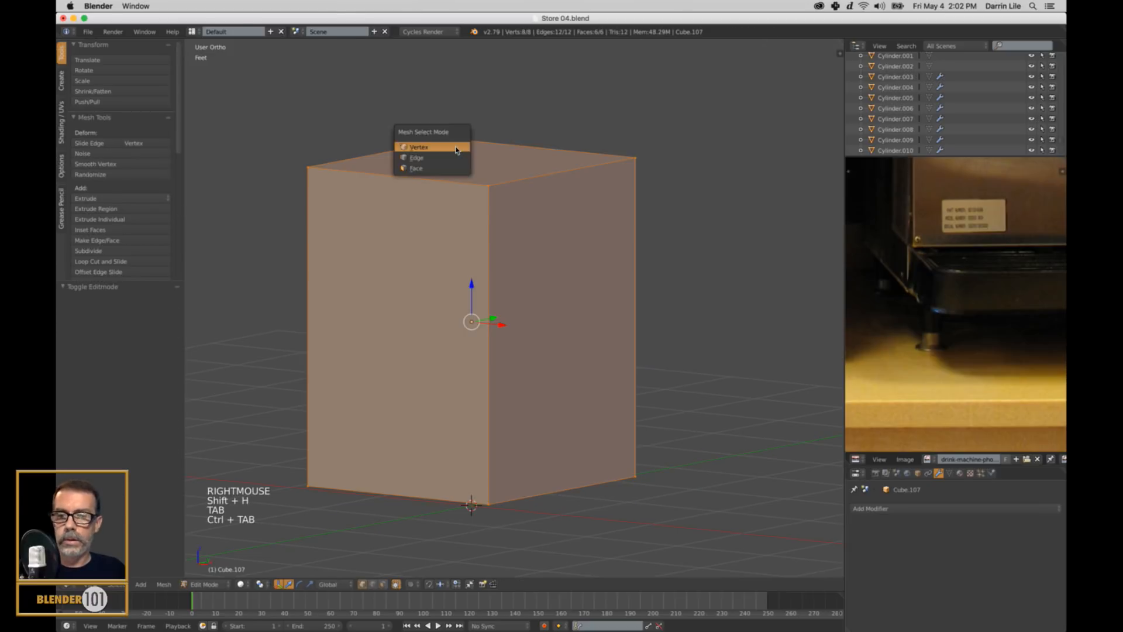
left_click(455, 167)
right_click(461, 134)
left_click_drag(472, 132, 521, 213)
key("Tab")
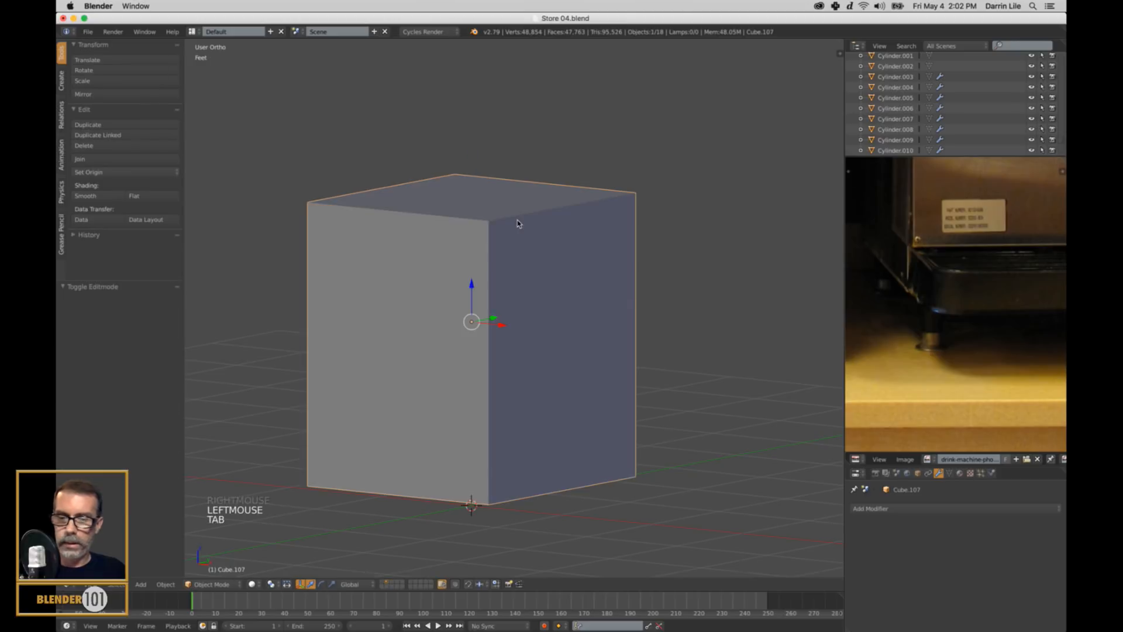
Step: Unhide the other parts and raise the cabinet's top face slightly to meet the underside of the trim band
key("alt+h")
key("Tab")
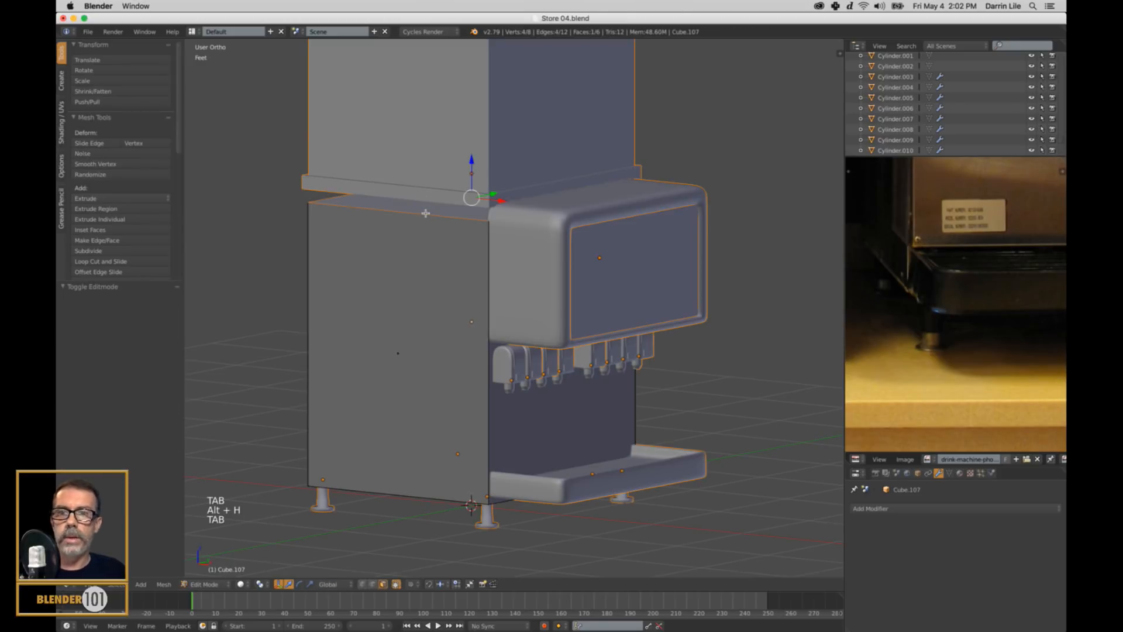
left_click_drag(471, 169, 471, 157)
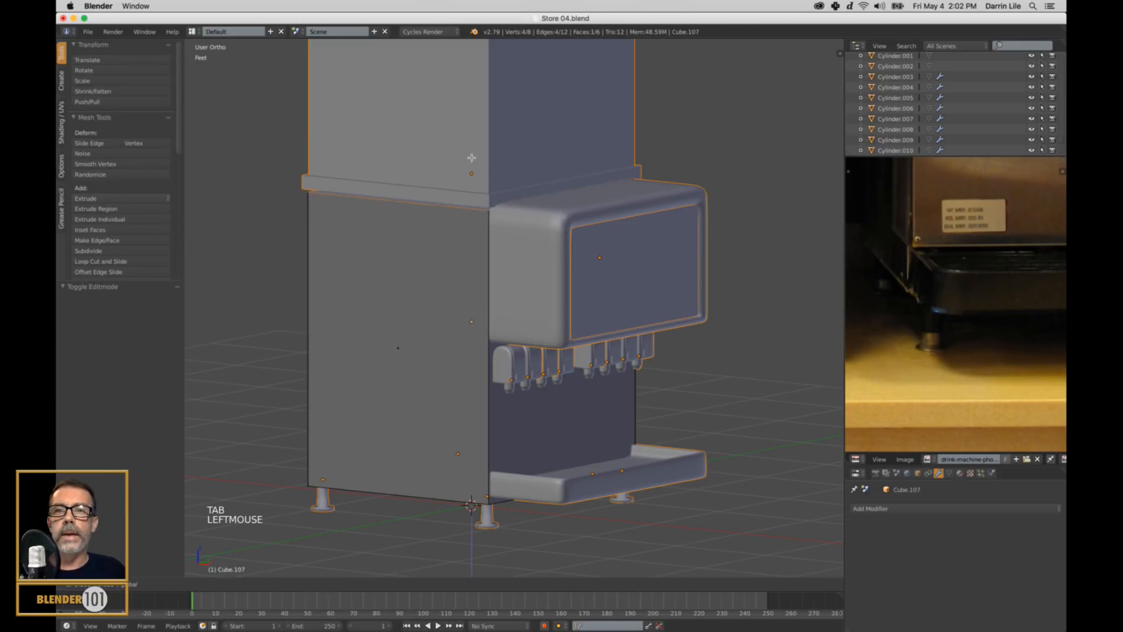
key("a")
key("Tab")
Step: Deselect everything and compare the whole machine in perspective with the drink machine reference photo
scroll(468, 193, "down", 4)
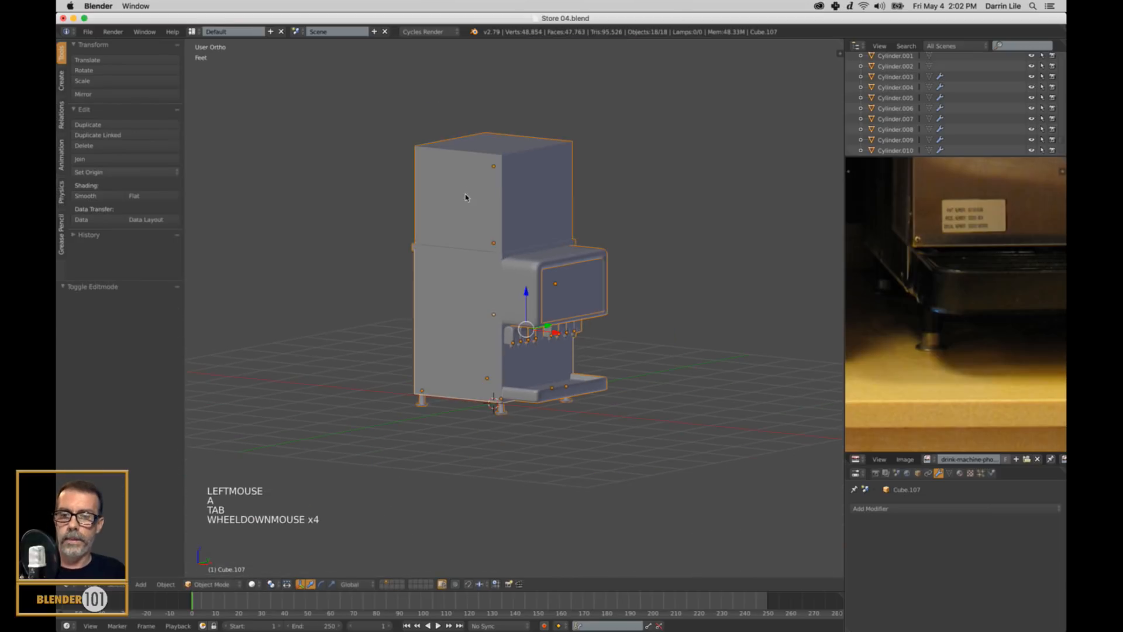
key("a")
middle_click_drag(562, 234, 626, 250)
key("KP_5")
scroll(566, 253, "down", 2)
key("s")
key("s")
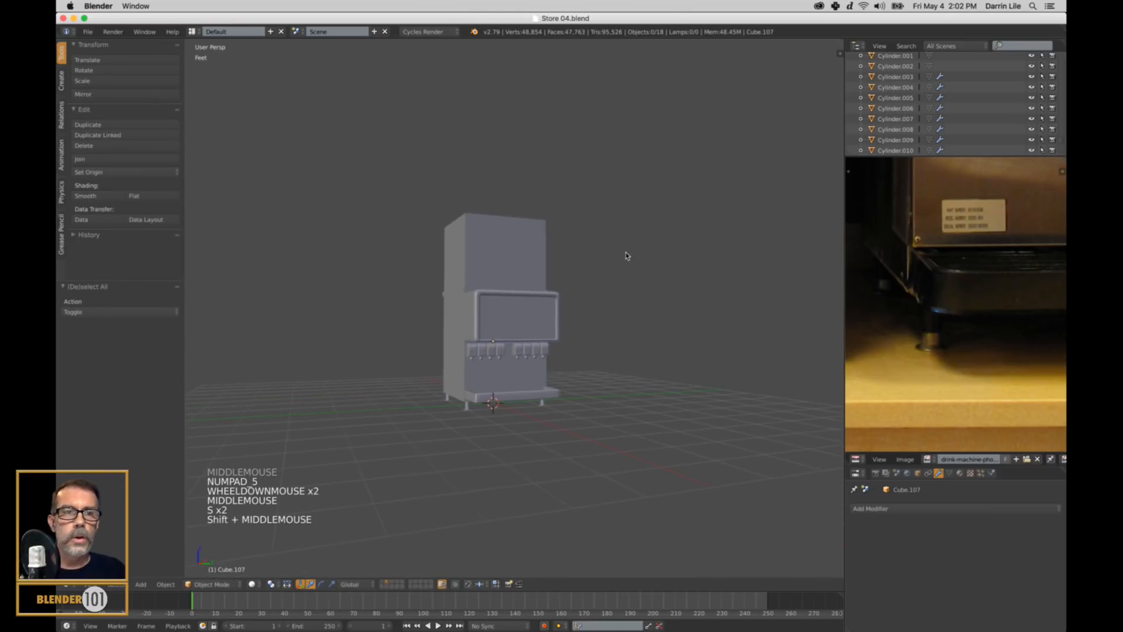
scroll(987, 252, "down", 5)
middle_click_drag(987, 252, 969, 276, "shift")
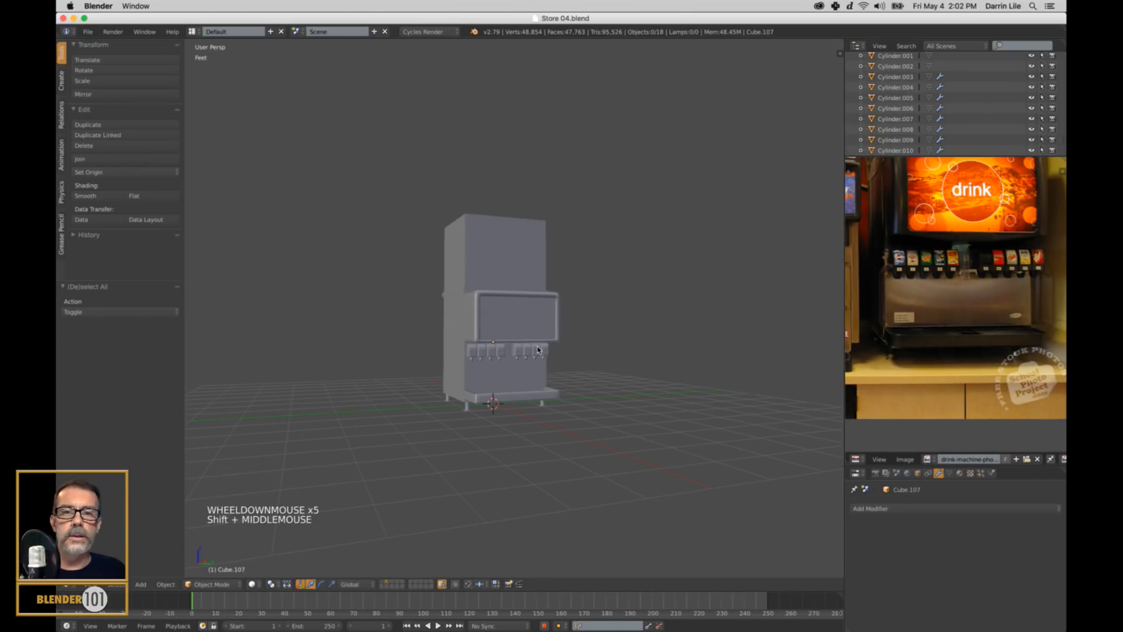
middle_click_drag(538, 350, 540, 369, "shift")
scroll(959, 263, "down", 3)
middle_click_drag(983, 292, 987, 318, "shift")
scroll(959, 263, "up", 3)
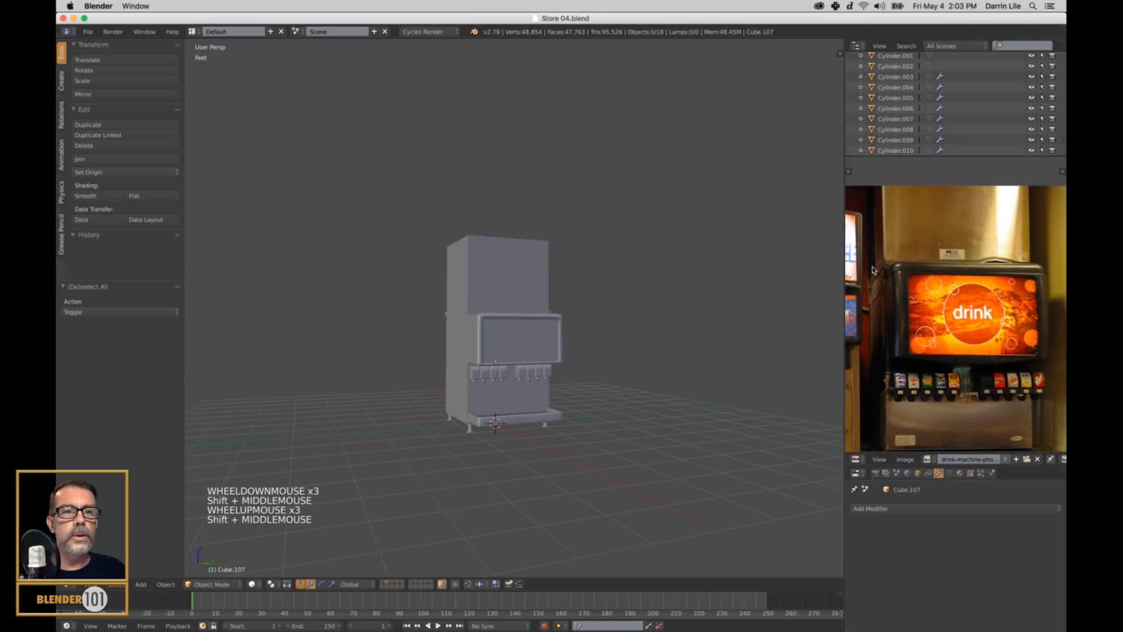
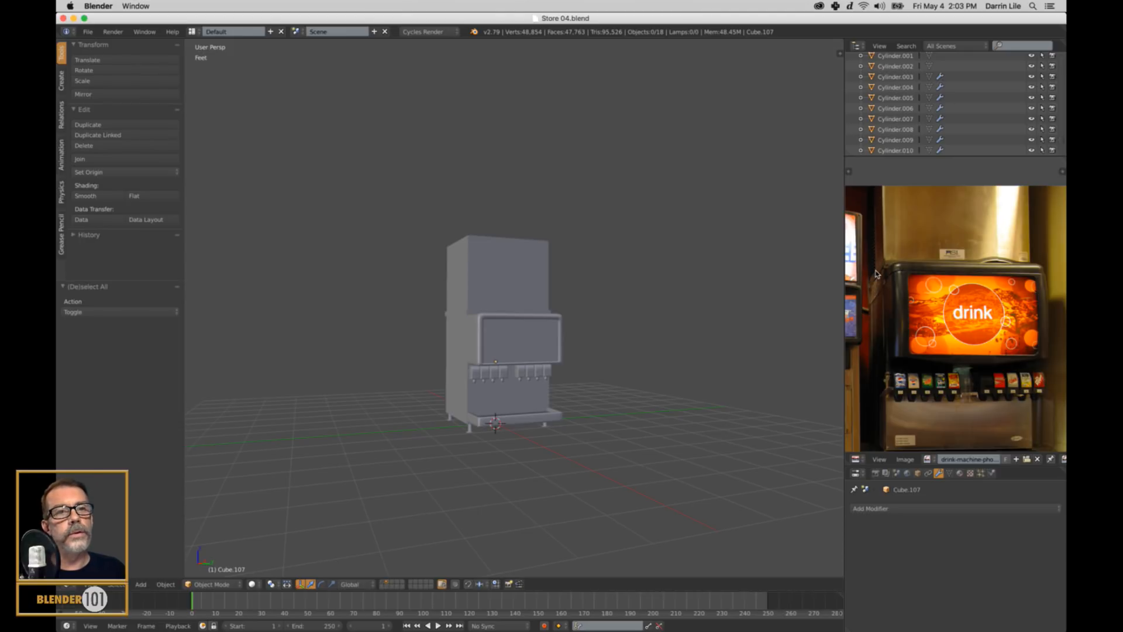
middle_click_drag(634, 351, 637, 342, "shift")
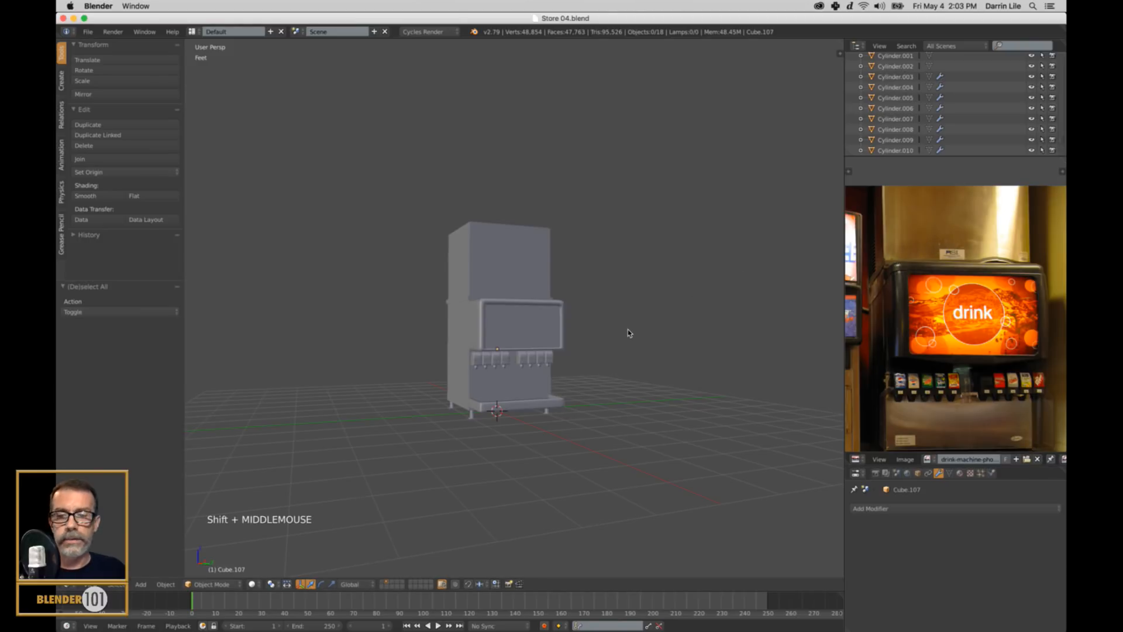
Step: Move all drink machine parts to layer 1 and display that layer along with the store scene
key("a")
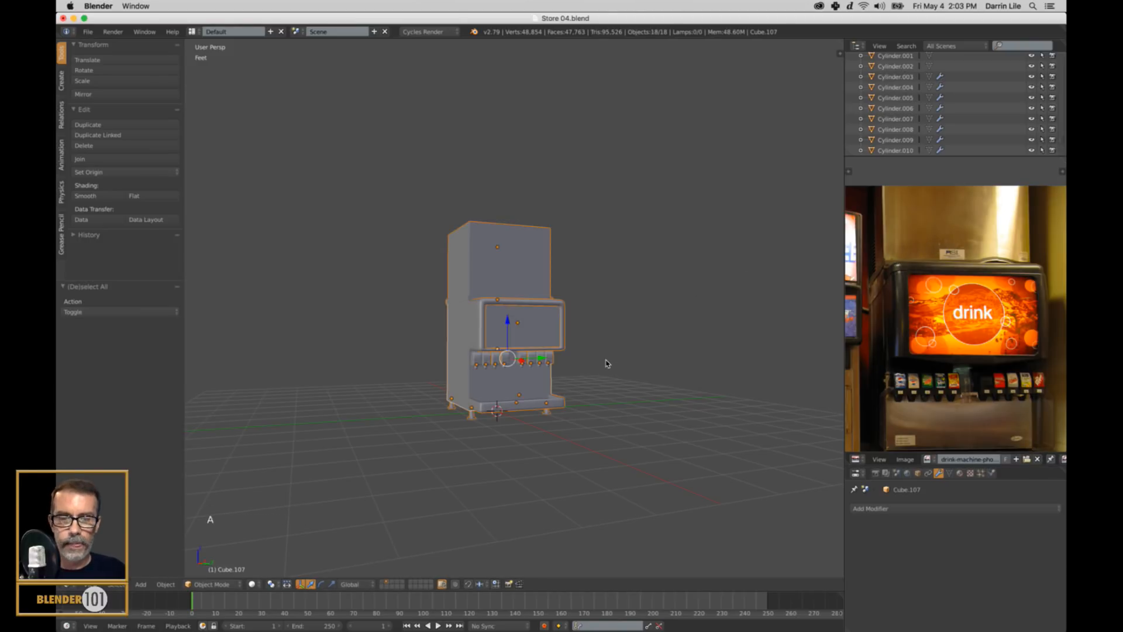
key("m")
key("2")
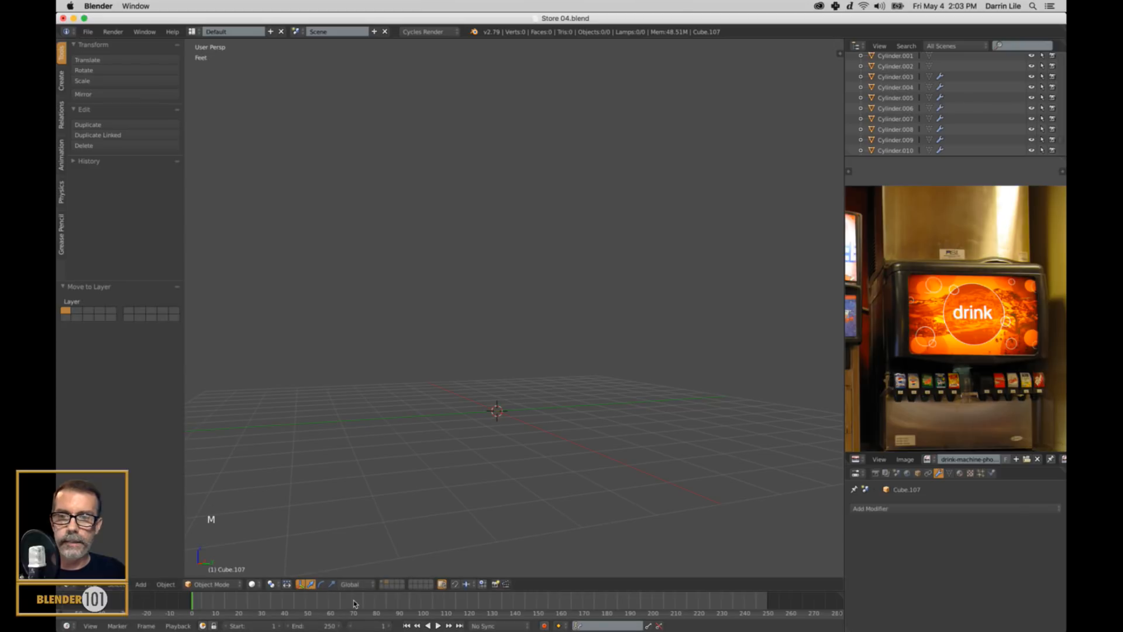
left_click(386, 582, "shift")
scroll(603, 386, "down", 3)
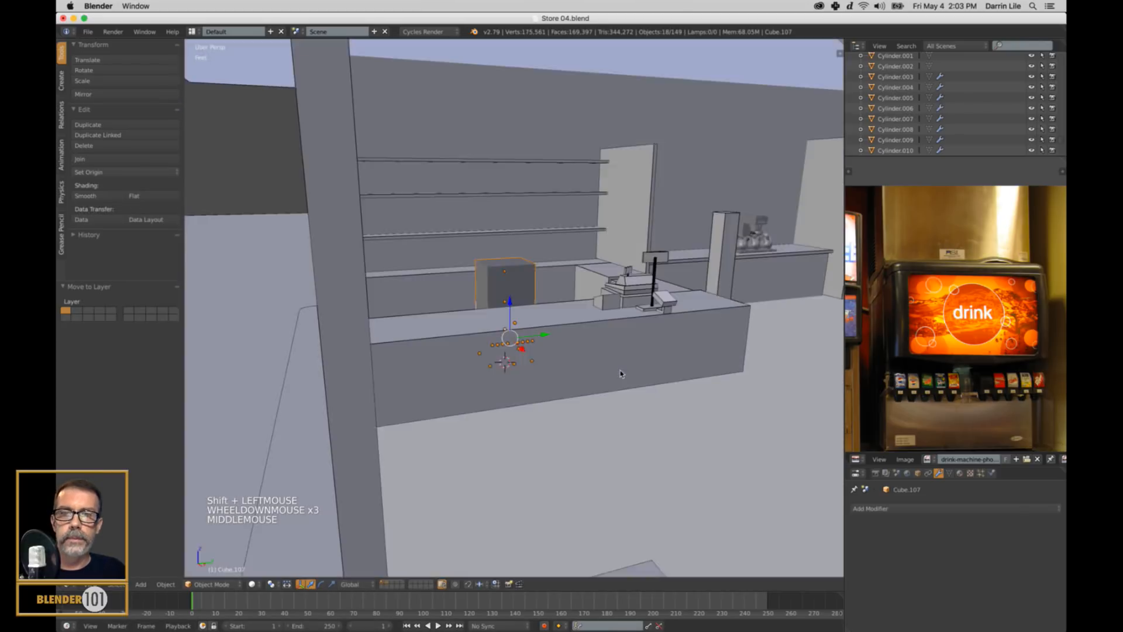
middle_click_drag(602, 387, 513, 373)
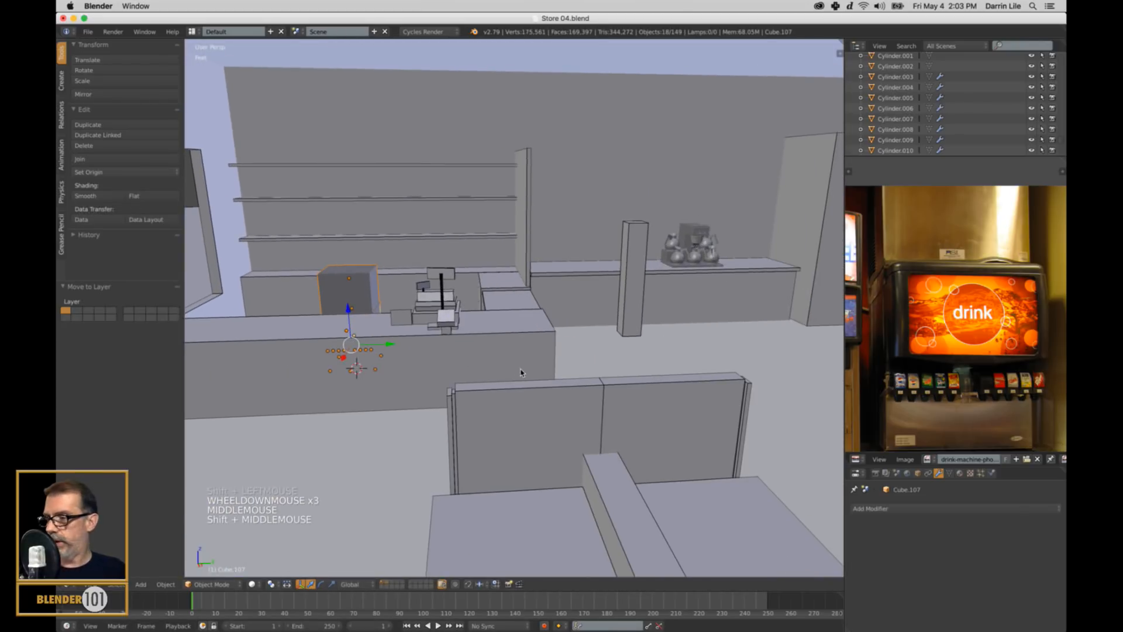
Step: Examine the drink machine's feet against the store floor in a right orthographic wireframe view
key("KP_3")
key("KP_1")
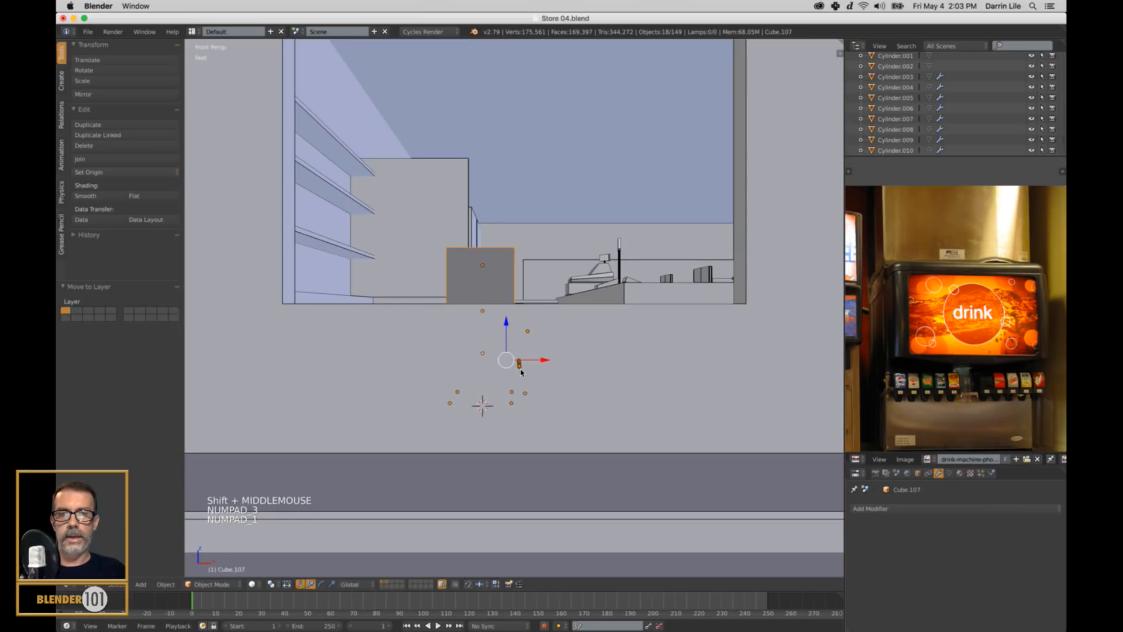
key("KP_3")
key("KP_5")
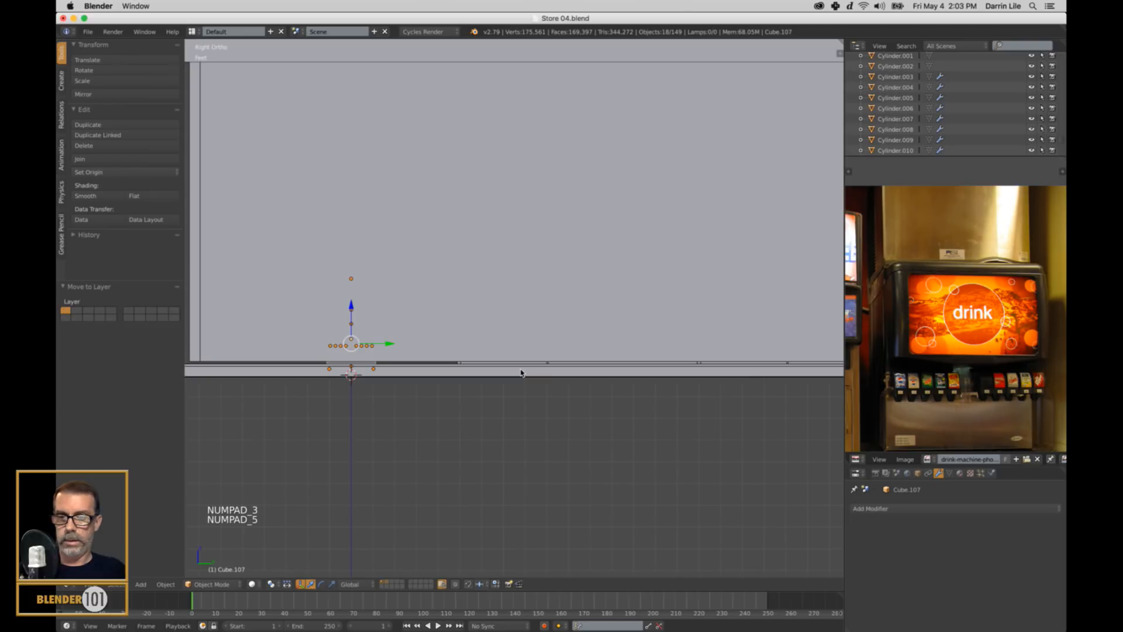
key("z")
middle_click_drag(579, 349, 495, 394, "shift")
scroll(574, 354, "up", 3)
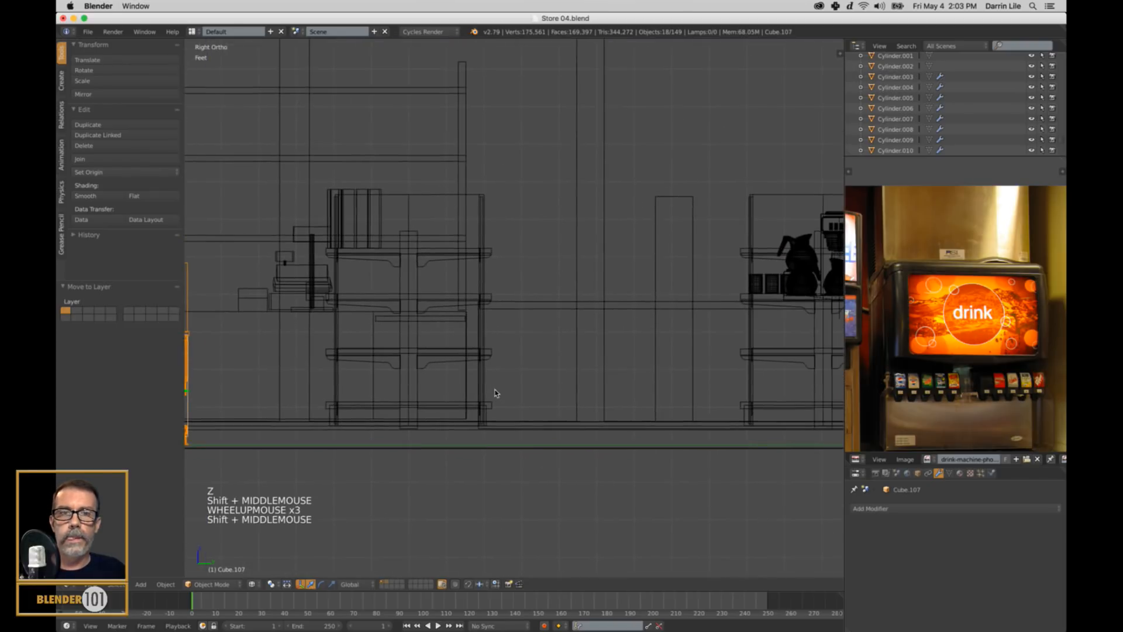
scroll(491, 394, "down", 3)
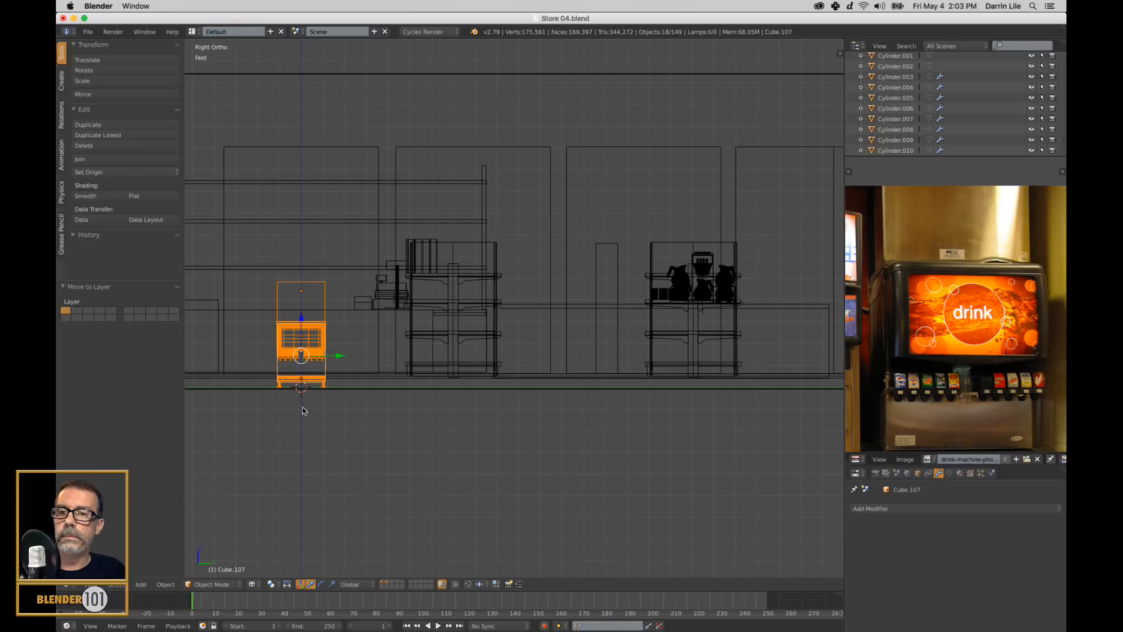
scroll(277, 404, "up", 1)
middle_click_drag(278, 404, 355, 403, "shift")
scroll(509, 368, "up", 4)
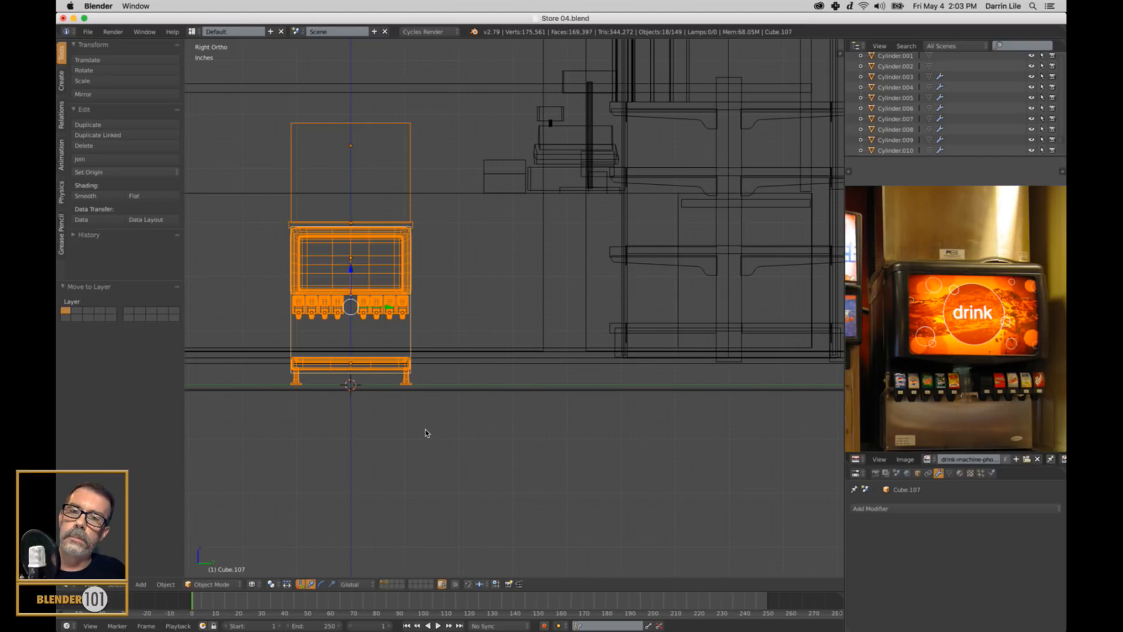
middle_click_drag(435, 448, 570, 433, "shift")
scroll(534, 416, "up", 3)
Step: Deselect all objects and add a Plain Axes empty at the 3D cursor beneath the drink machine in the store scene
key("a")
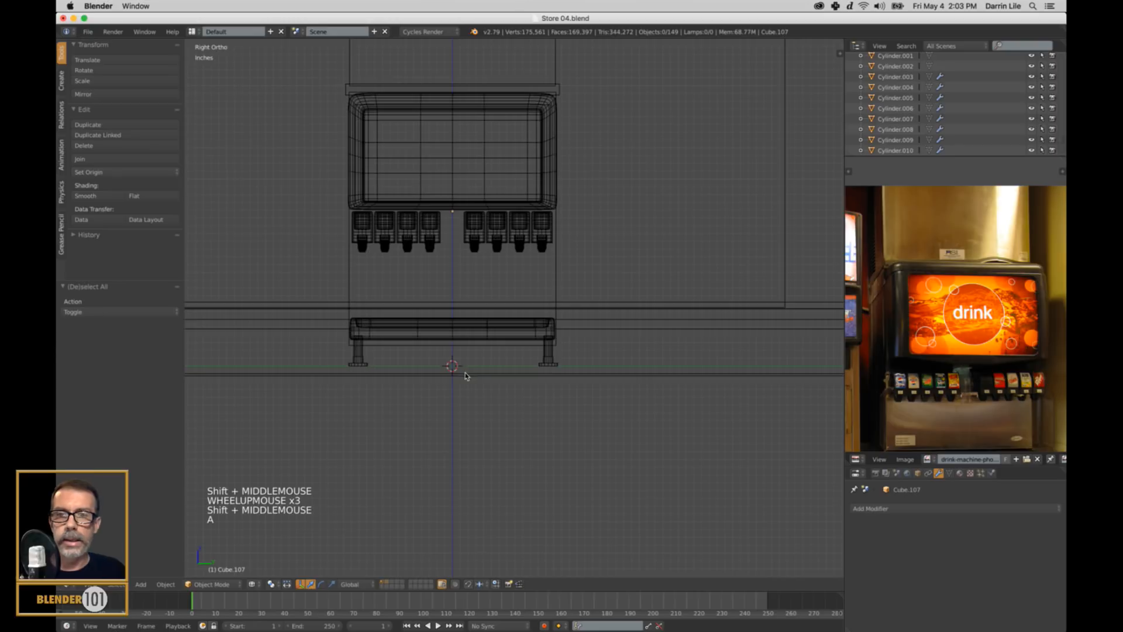
key("shift+a")
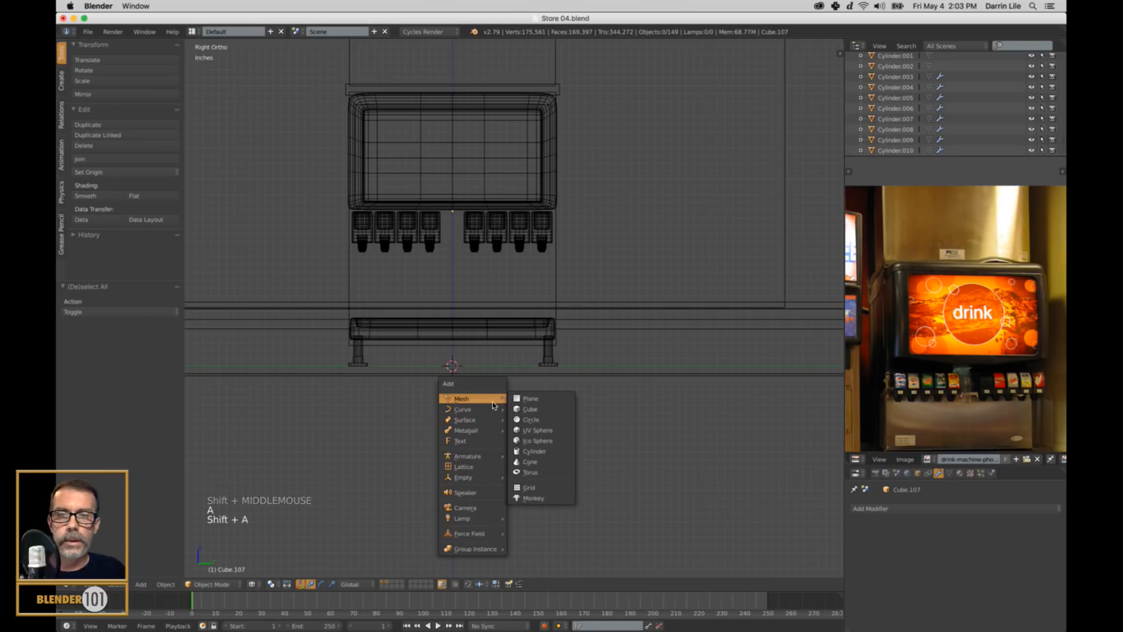
mouse_move(487, 478)
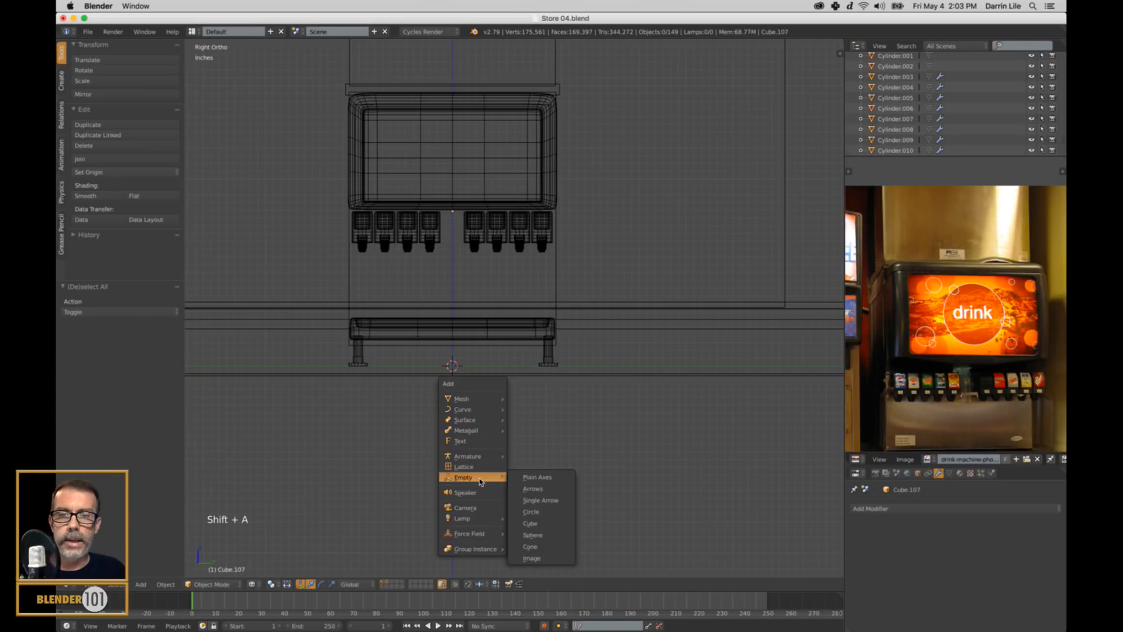
left_click(555, 479)
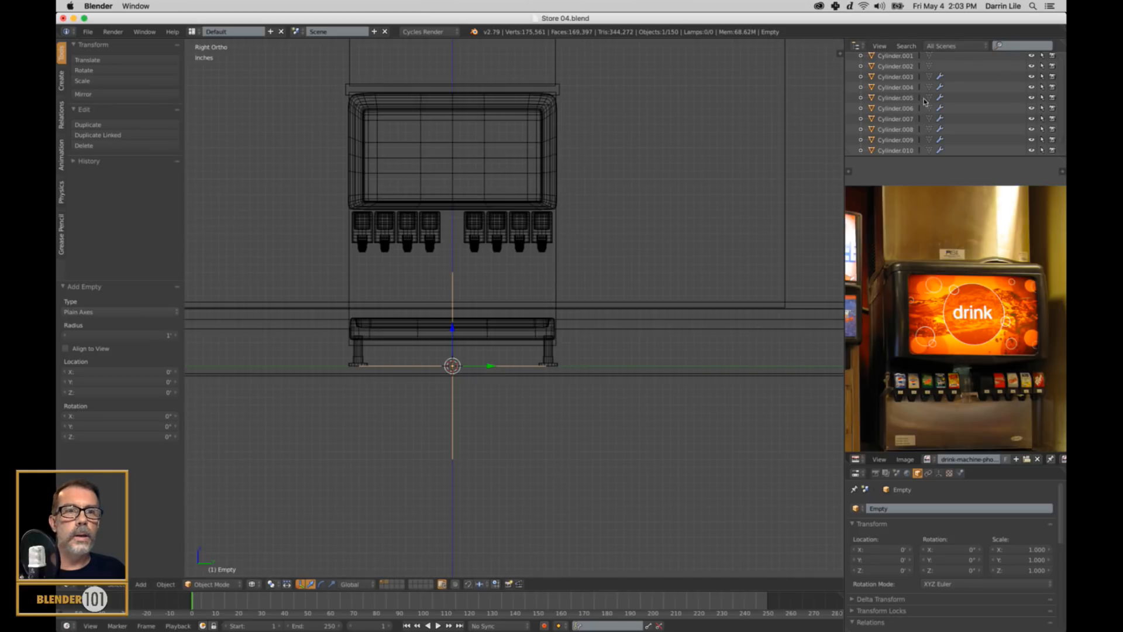
Step: Locate the new empty in the object list and rename it as Soda Machine
key("KP_Decimal")
triple_click(896, 99)
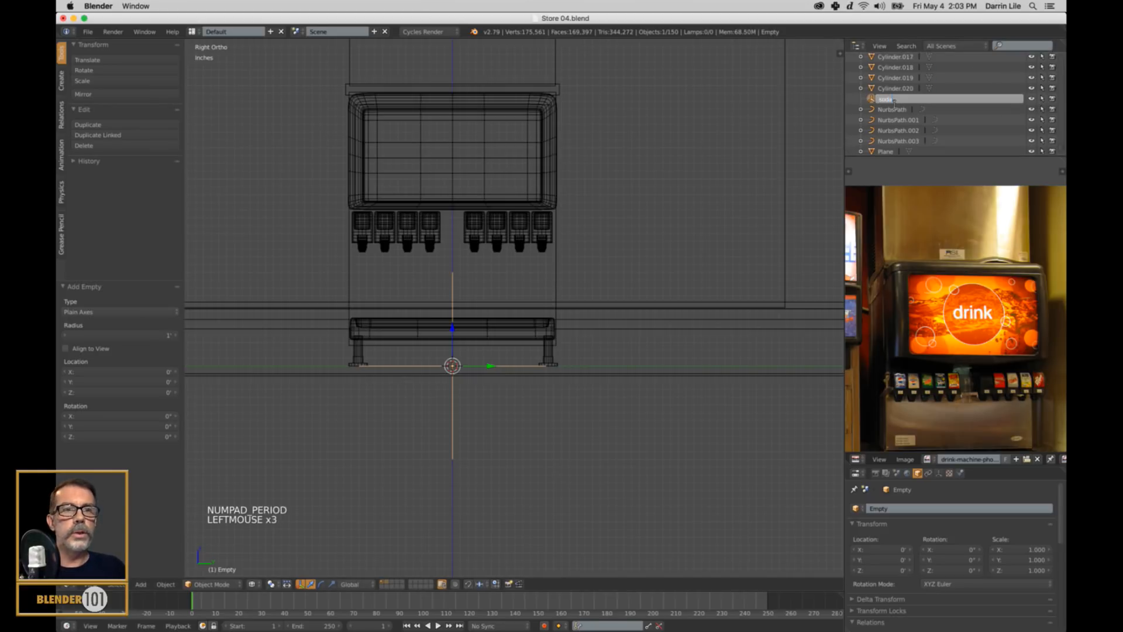
key("BackSpace")
key("BackSpace")
type("Soda")
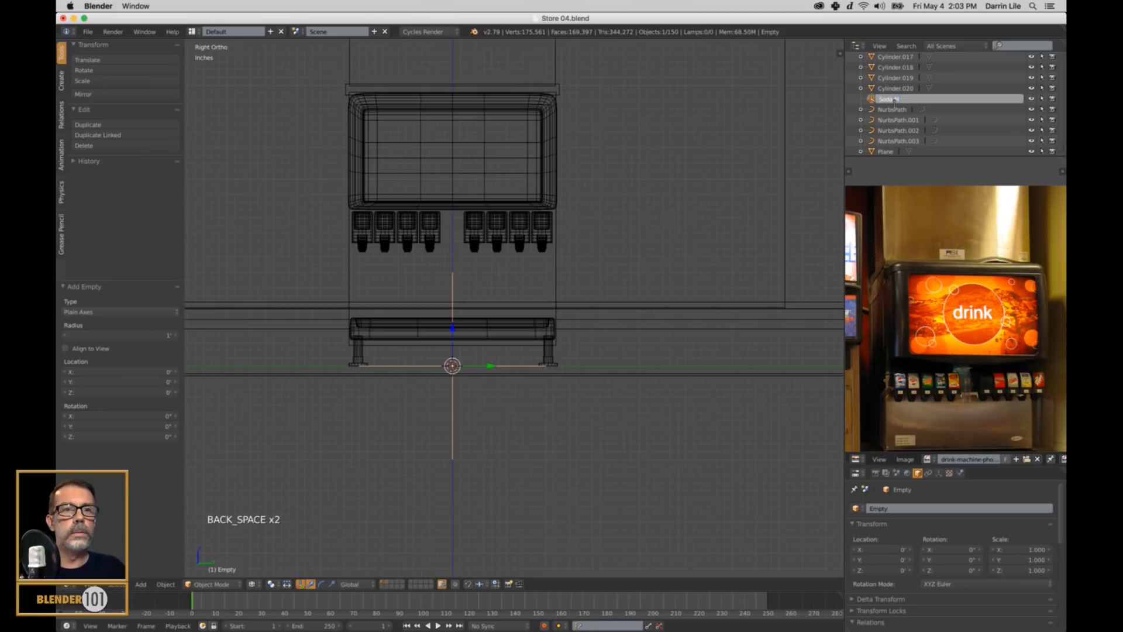
type(" Machine")
key("Return")
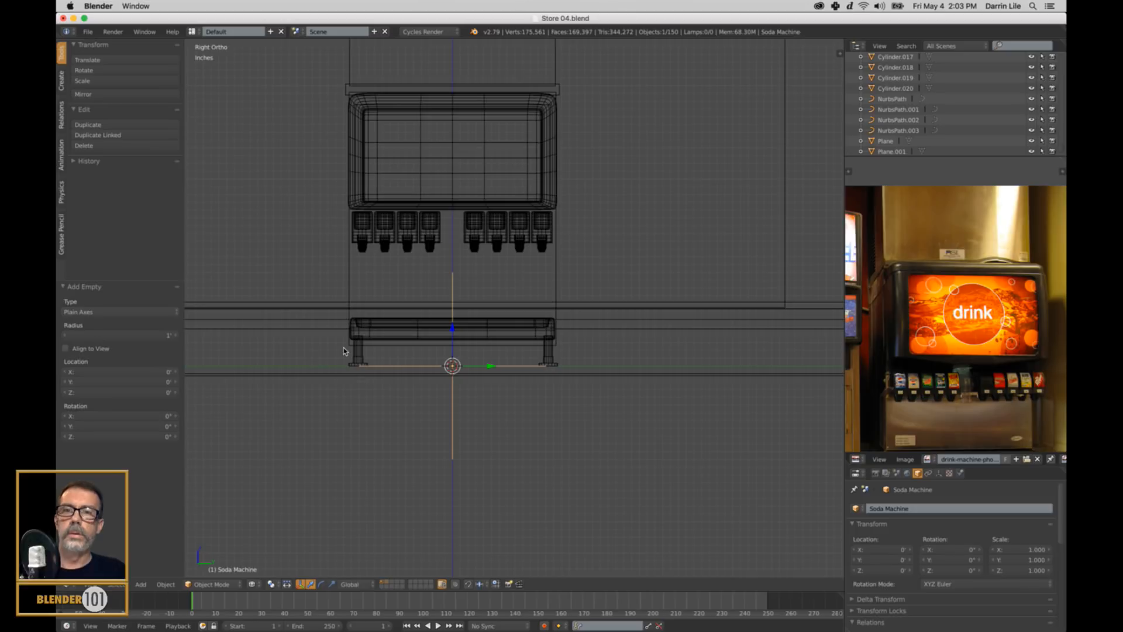
Step: Try to select all the drink machine parts with a box selection around the machine
scroll(509, 180, "down", 3)
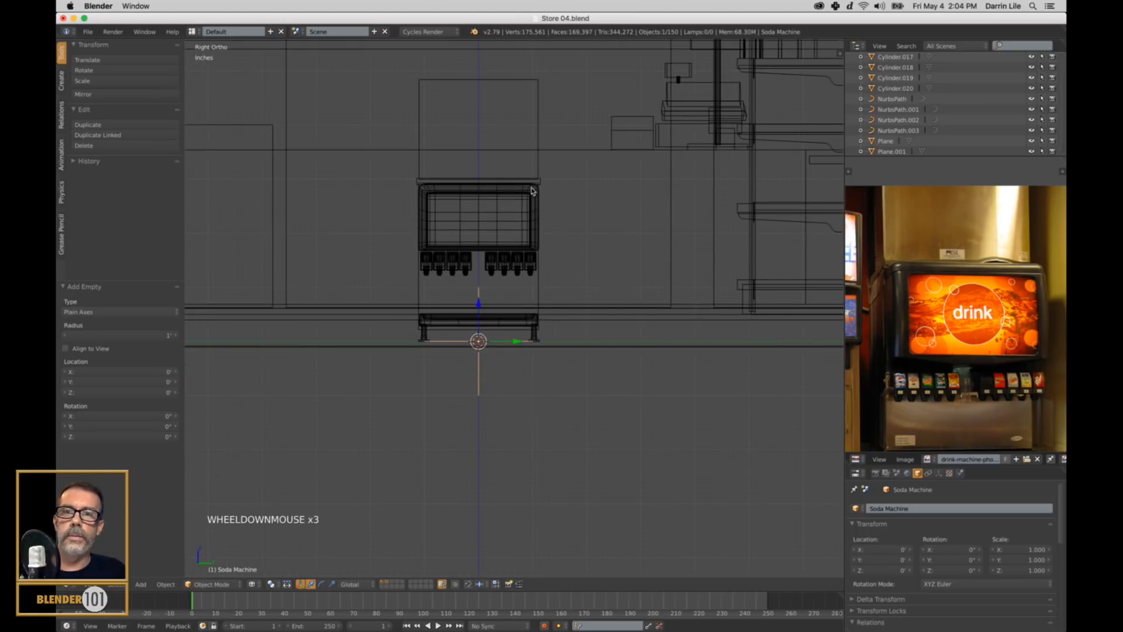
middle_click_drag(547, 207, 543, 214, "shift")
key("b")
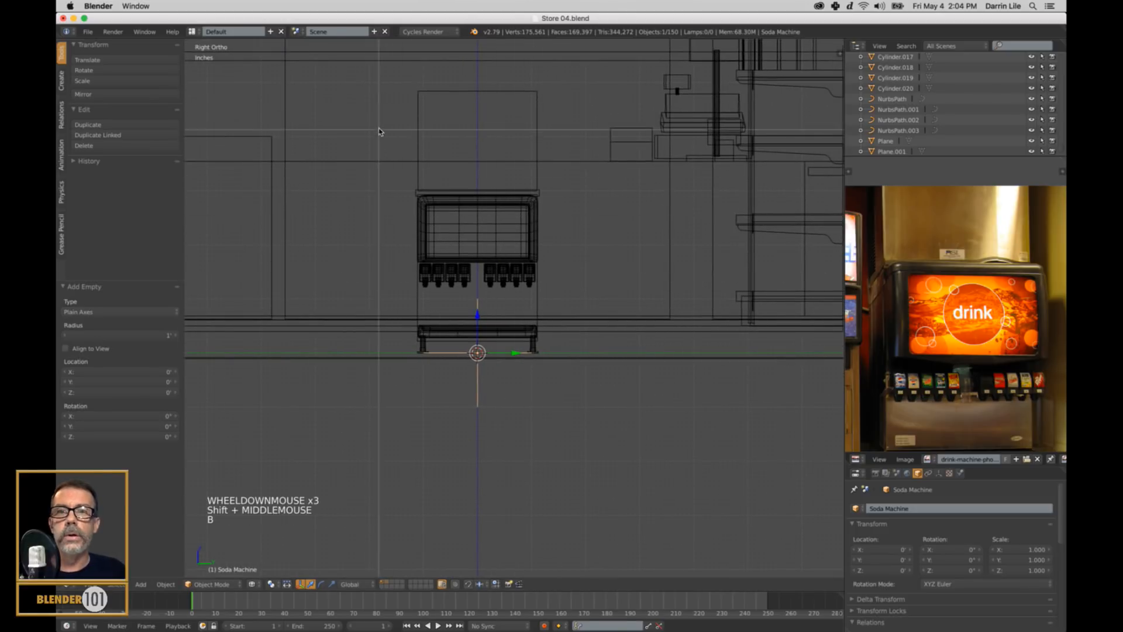
left_click_drag(380, 116, 589, 349)
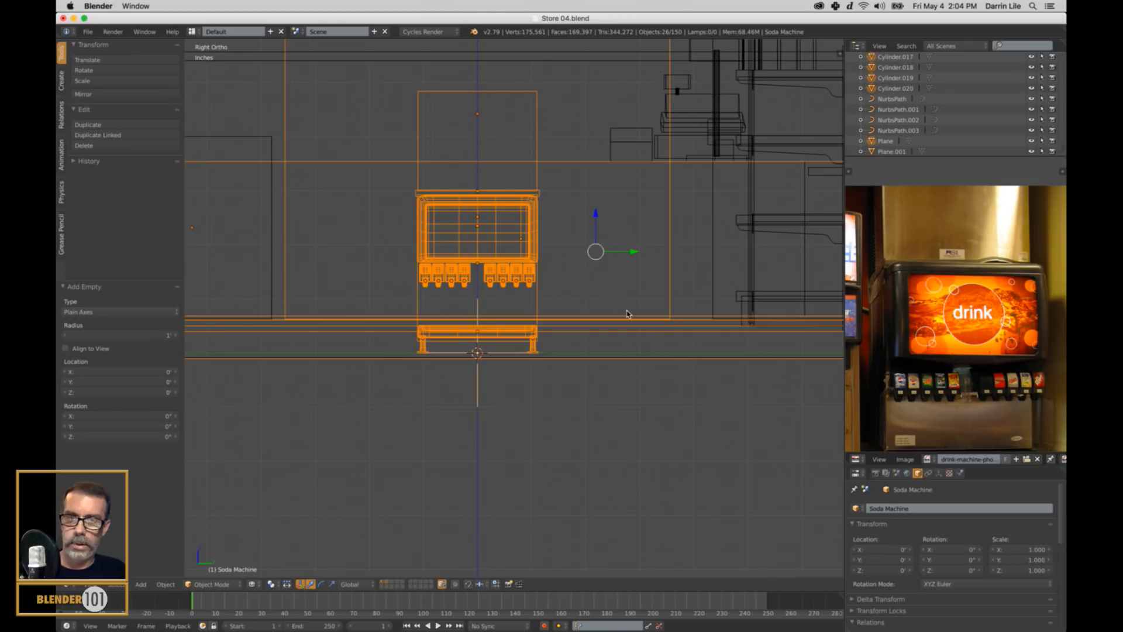
Step: Try to remove the store's ground surfaces from the selection in the right wireframe view
scroll(627, 314, "down", 5)
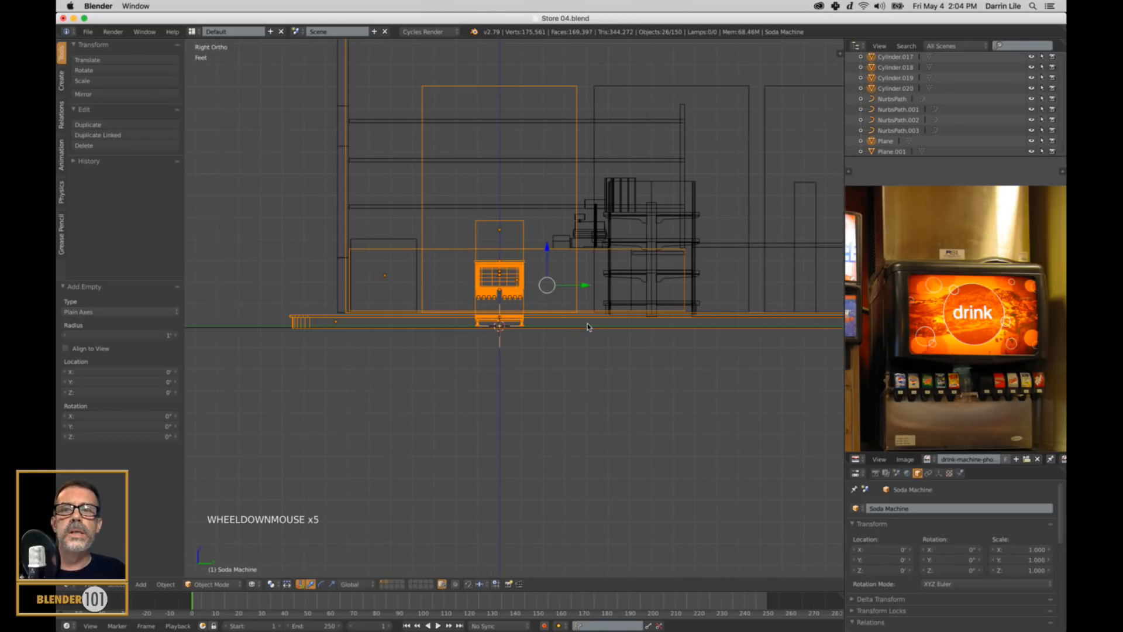
right_click(570, 332, "shift")
right_click(571, 325, "shift")
right_click(570, 325, "shift")
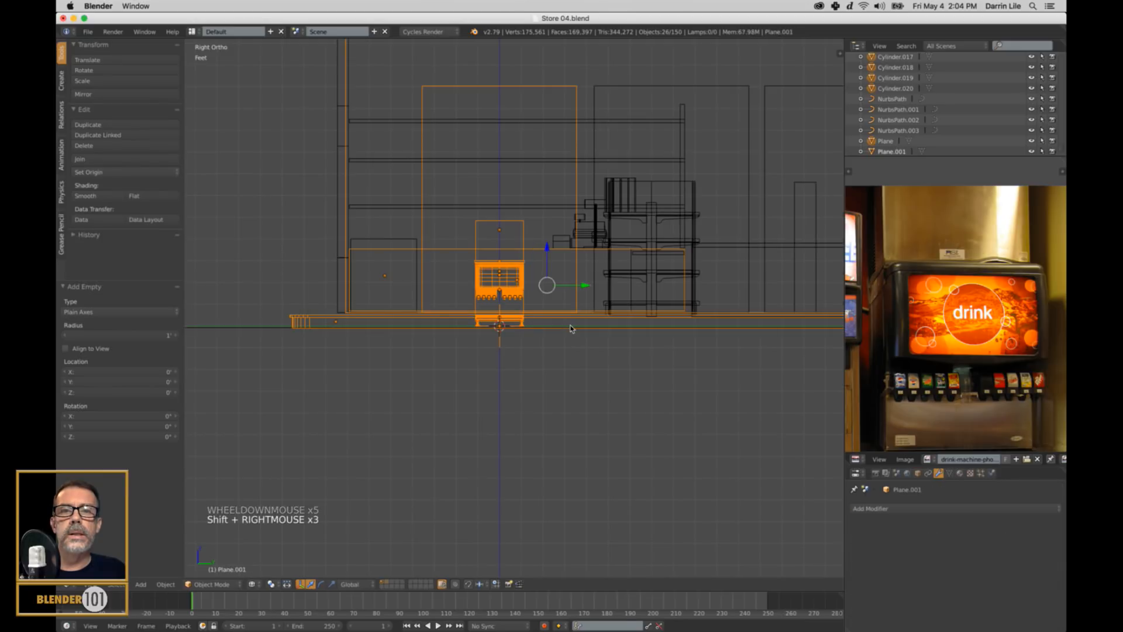
right_click(570, 325, "shift")
scroll(571, 325, "up", 4)
scroll(570, 322, "up", 2)
scroll(572, 315, "down", 2)
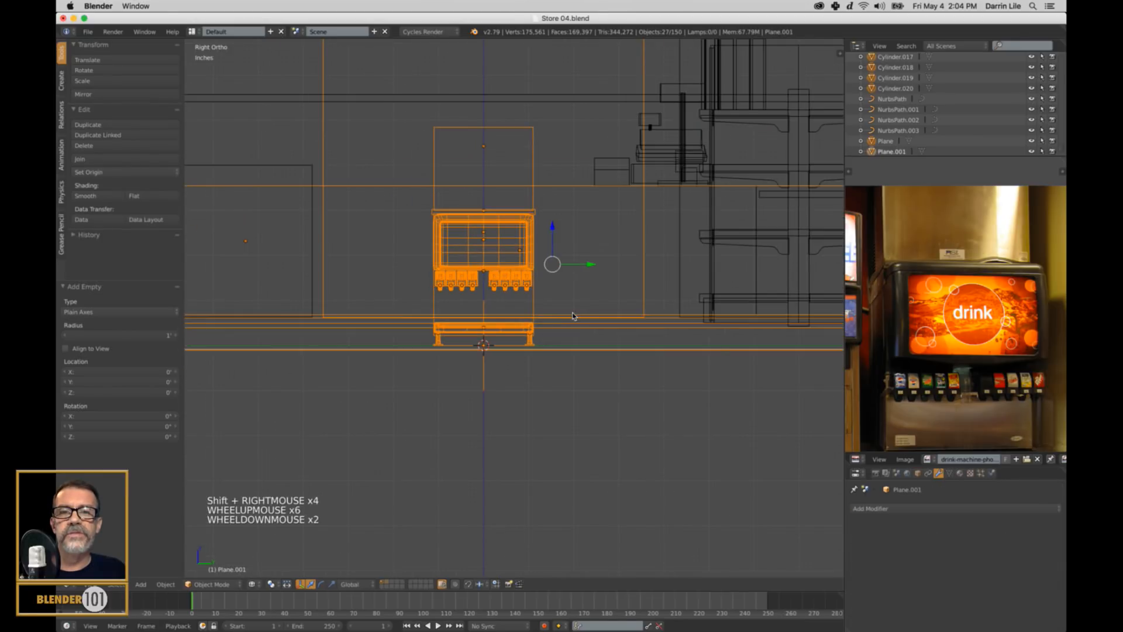
Step: Try to exclude the store's ground and building pieces from the selection in a solid, angled view
scroll(605, 326, "down", 4)
key("z")
middle_click_drag(603, 325, 555, 327)
scroll(555, 327, "down", 1)
scroll(553, 321, "up", 4)
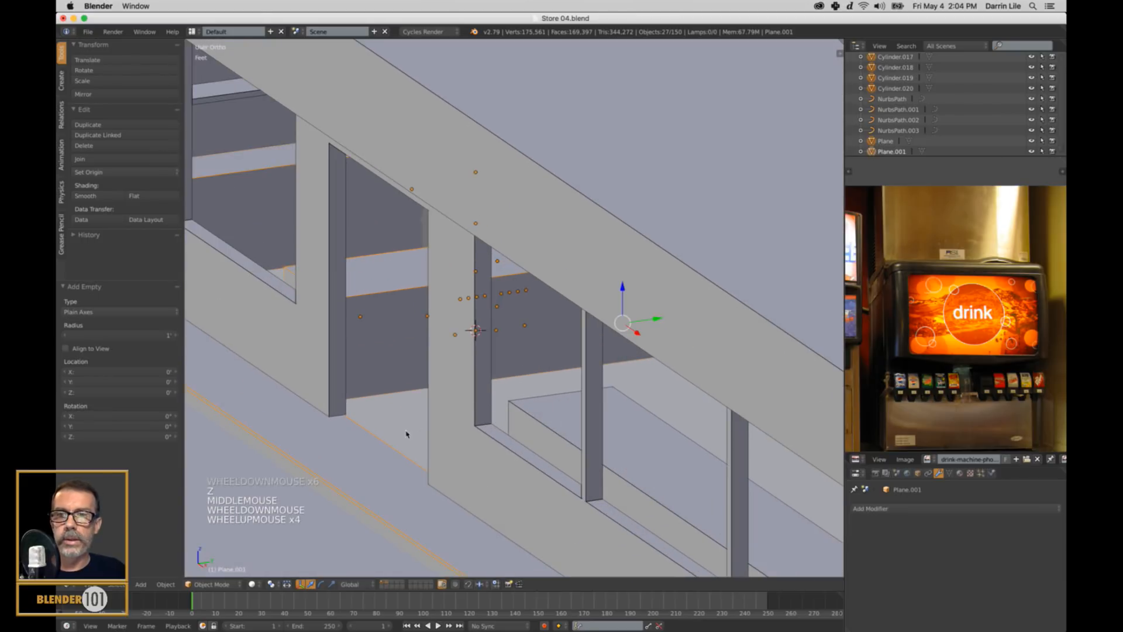
right_click(347, 459, "shift")
middle_click_drag(347, 460, 391, 473)
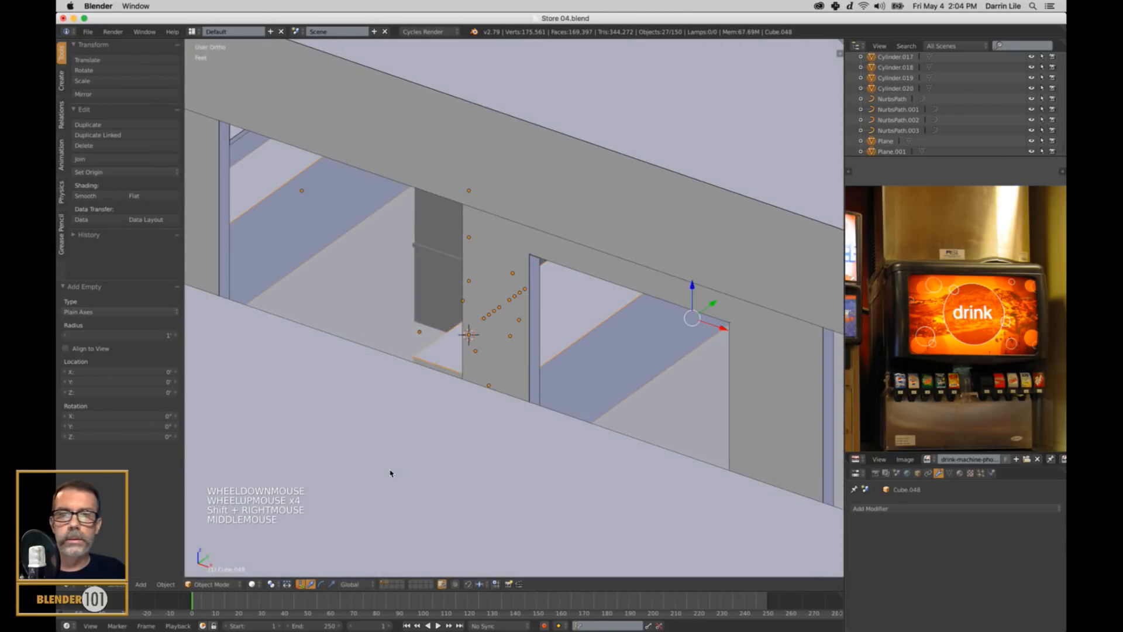
right_click(599, 342, "shift")
middle_click_drag(598, 342, 600, 349)
scroll(600, 347, "up", 1)
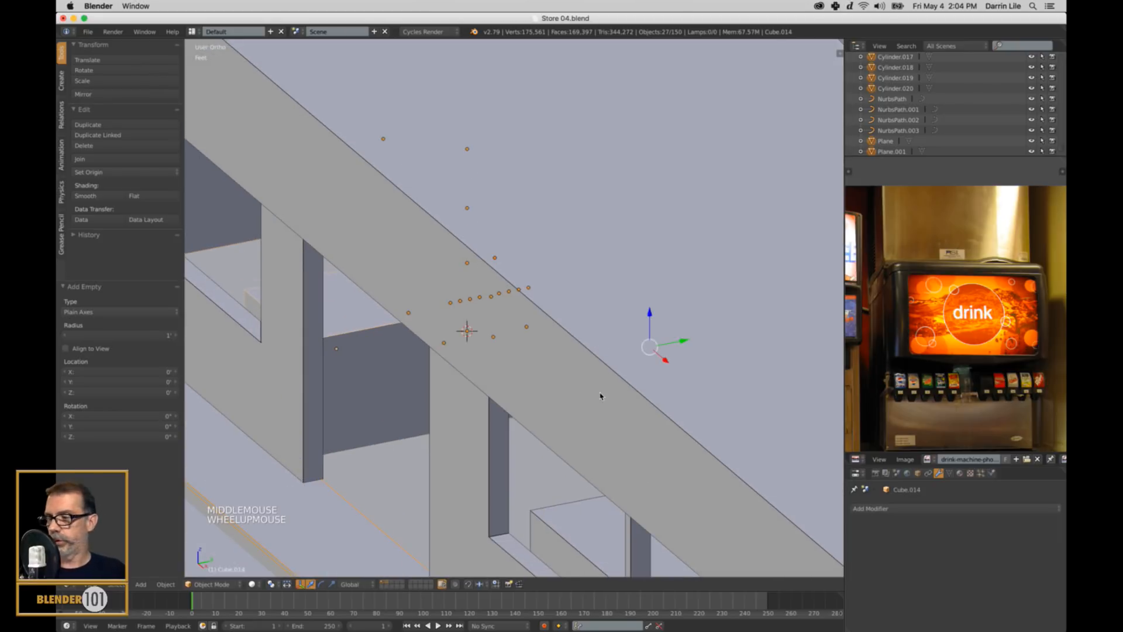
Step: Return to the right orthographic wireframe view of the store and deselect everything
key("KP_1")
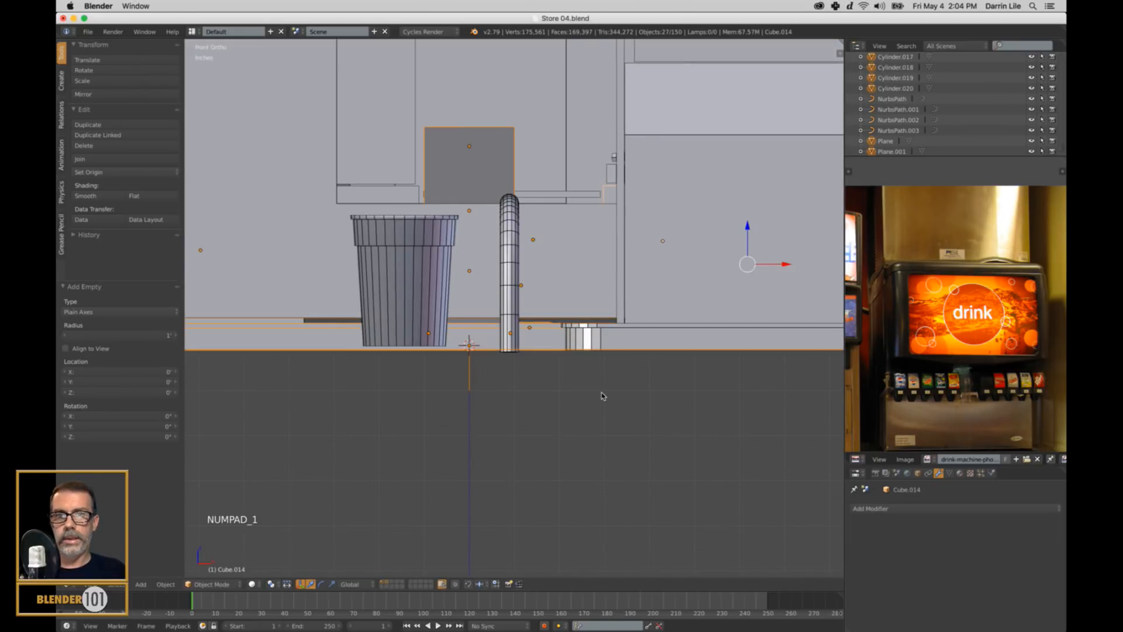
key("KP_3")
scroll(603, 394, "down", 2)
key("z")
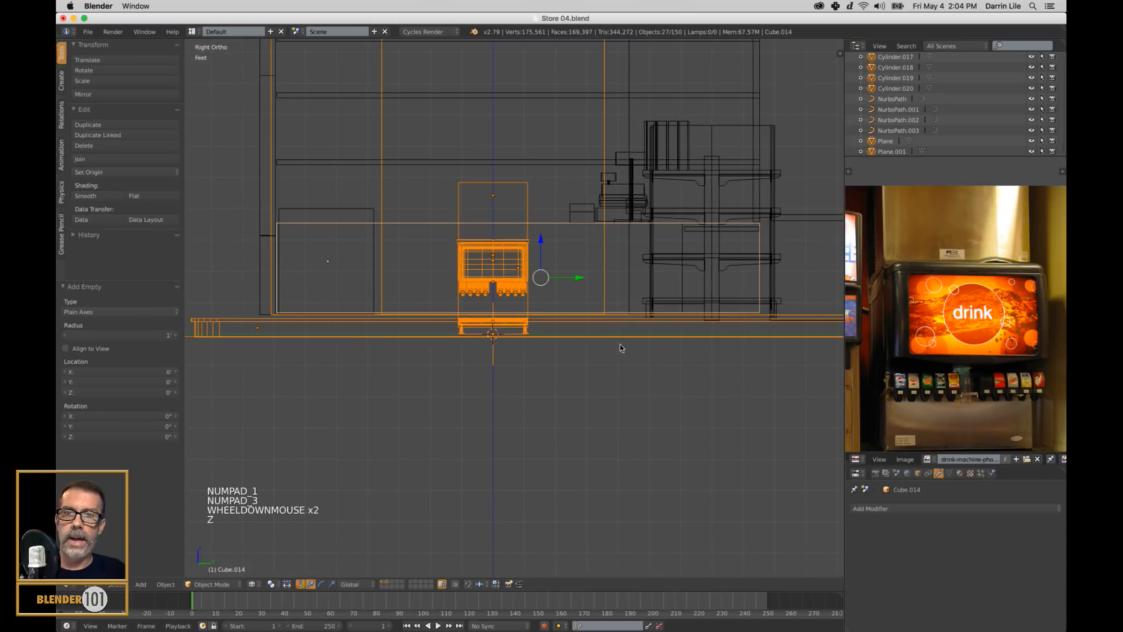
middle_click_drag(620, 345, 642, 359, "shift")
key("a")
scroll(634, 357, "up", 2)
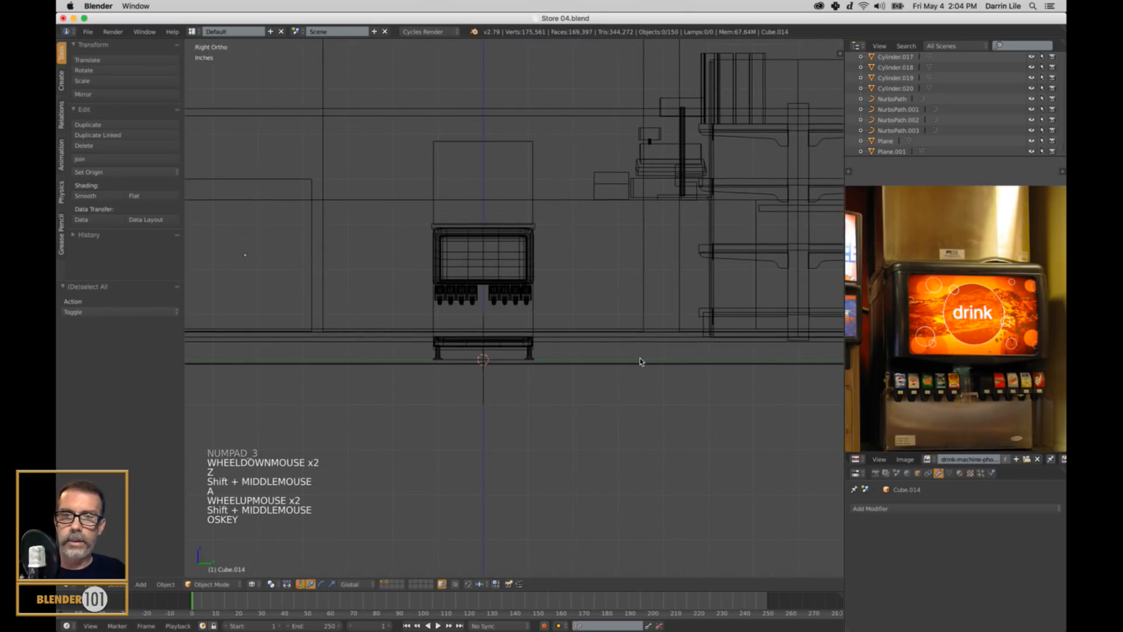
Step: Undo back past the empty and the layer move until the drink machine is alone on its own layer
key("super+z")
key("super+z")
key("super+z")
key("super+z")
key("super+z")
key("super+z")
key("super+z")
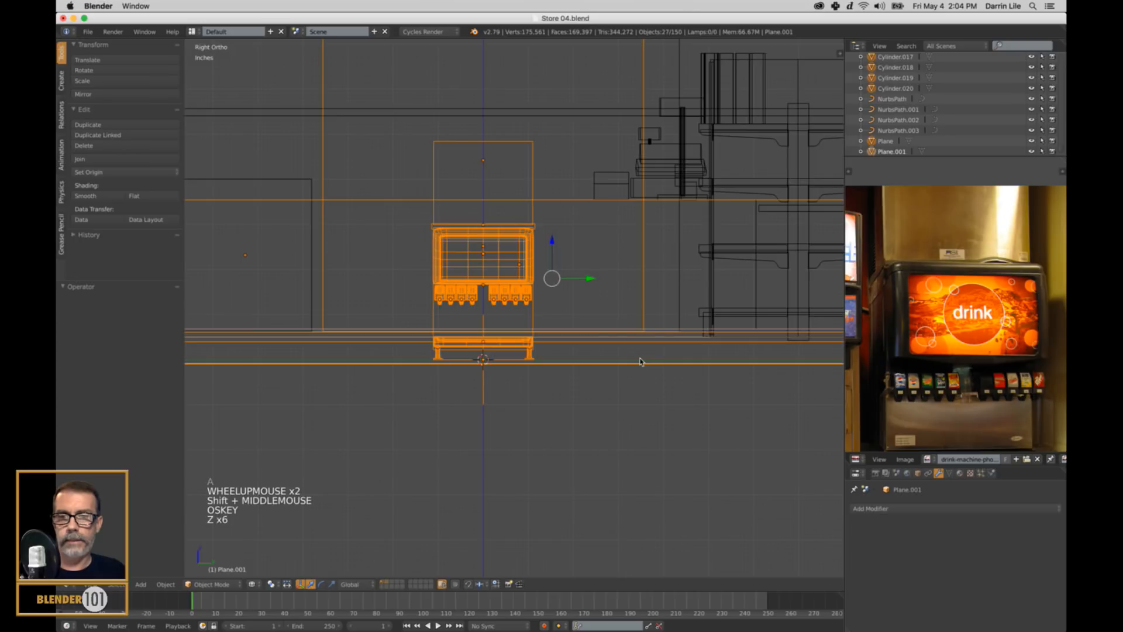
key("super+z")
key("super+z")
key("super+z")
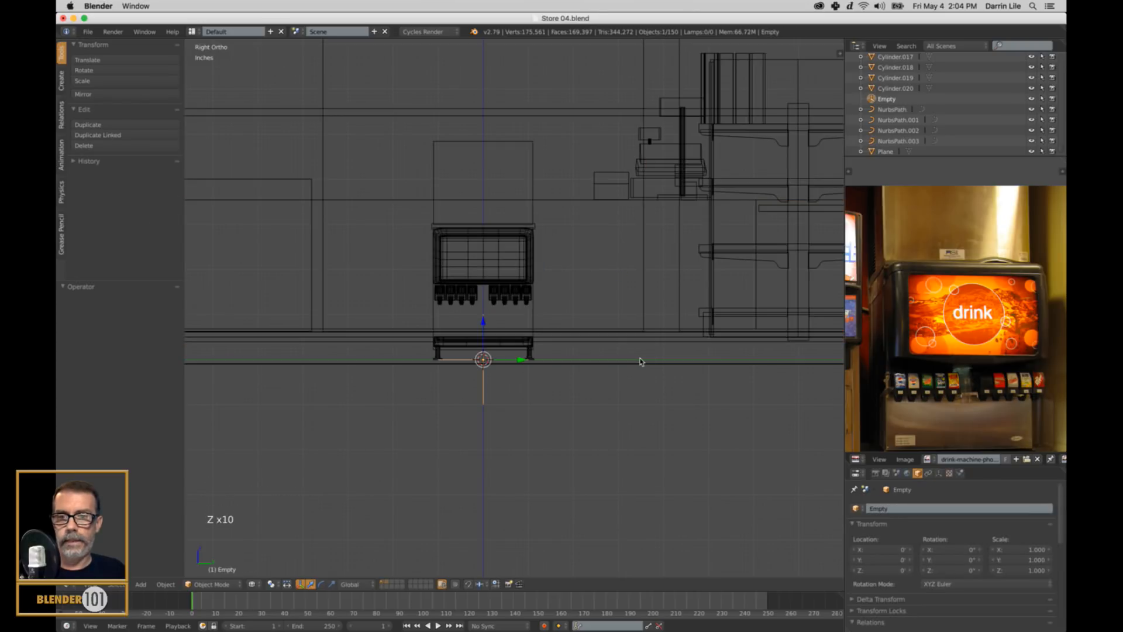
key("super+z")
key("super+z")
key("super+z")
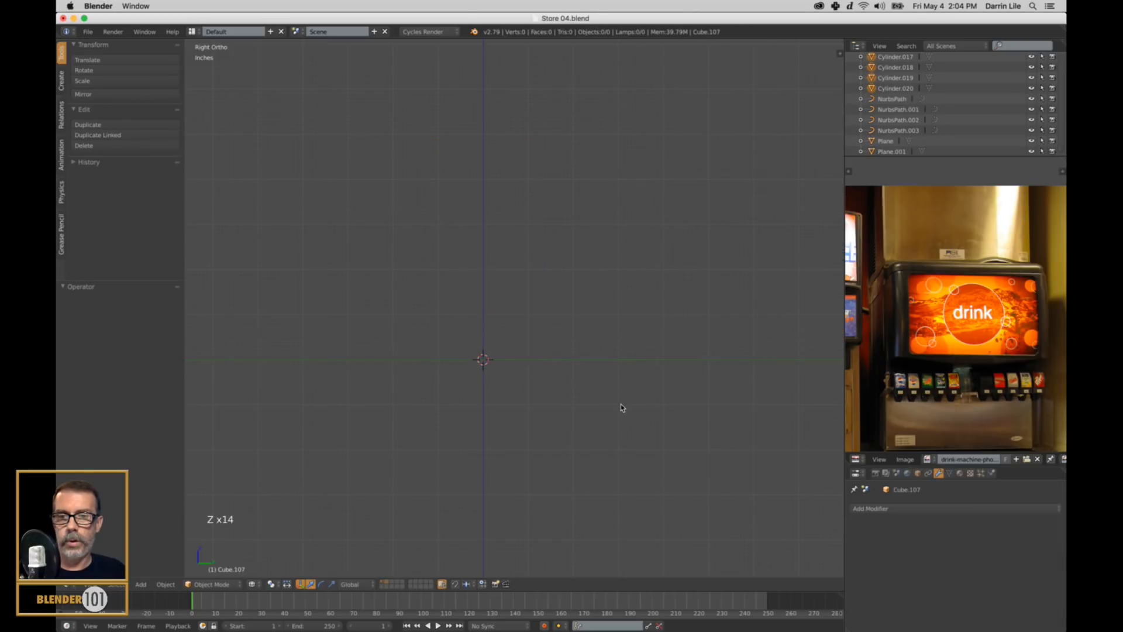
key("super+z")
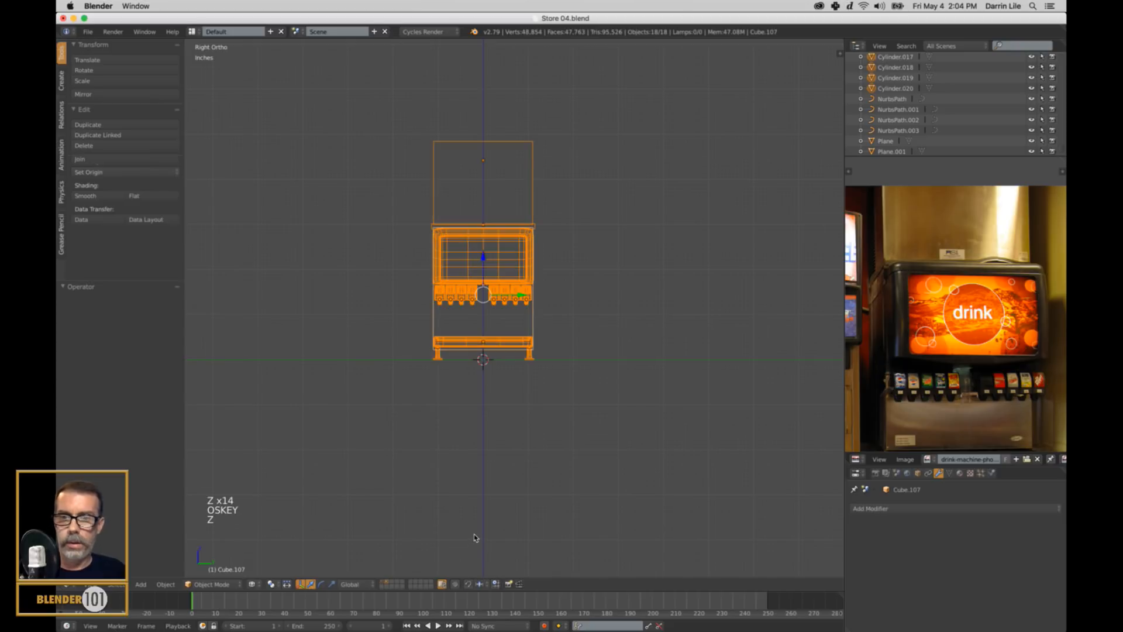
Step: Deselect the machine parts and add a Plain Axes empty at the 3D cursor between the machine's feet
scroll(494, 412, "up", 4)
middle_click_drag(504, 416, 563, 442, "shift")
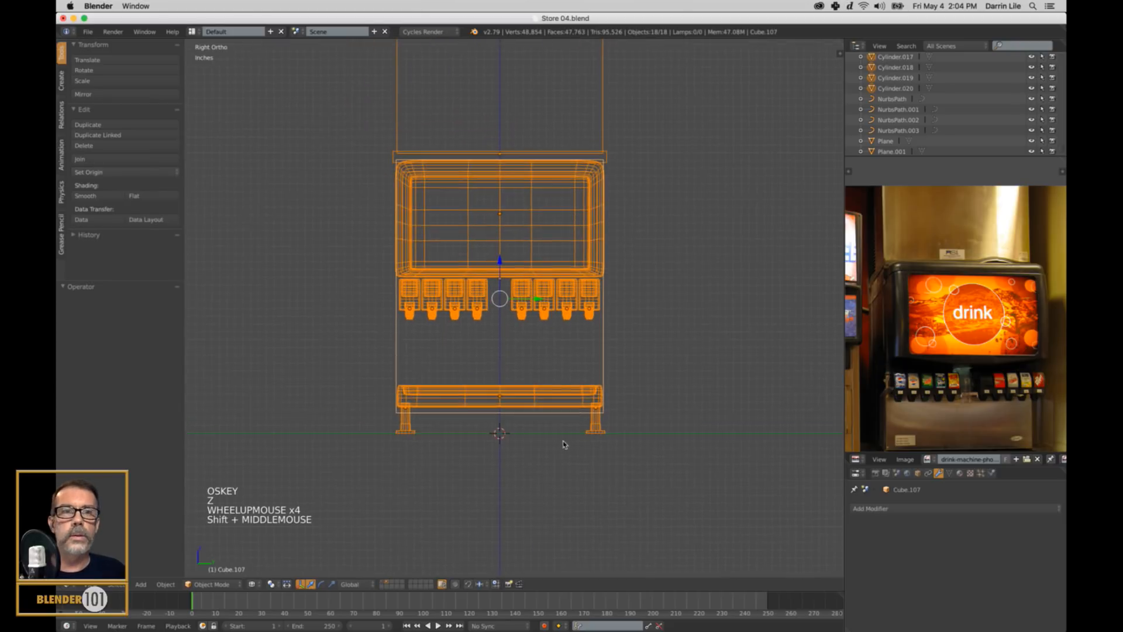
scroll(562, 439, "down", 2)
middle_click_drag(472, 518, 475, 523, "shift")
middle_click_drag(534, 444, 527, 431, "shift")
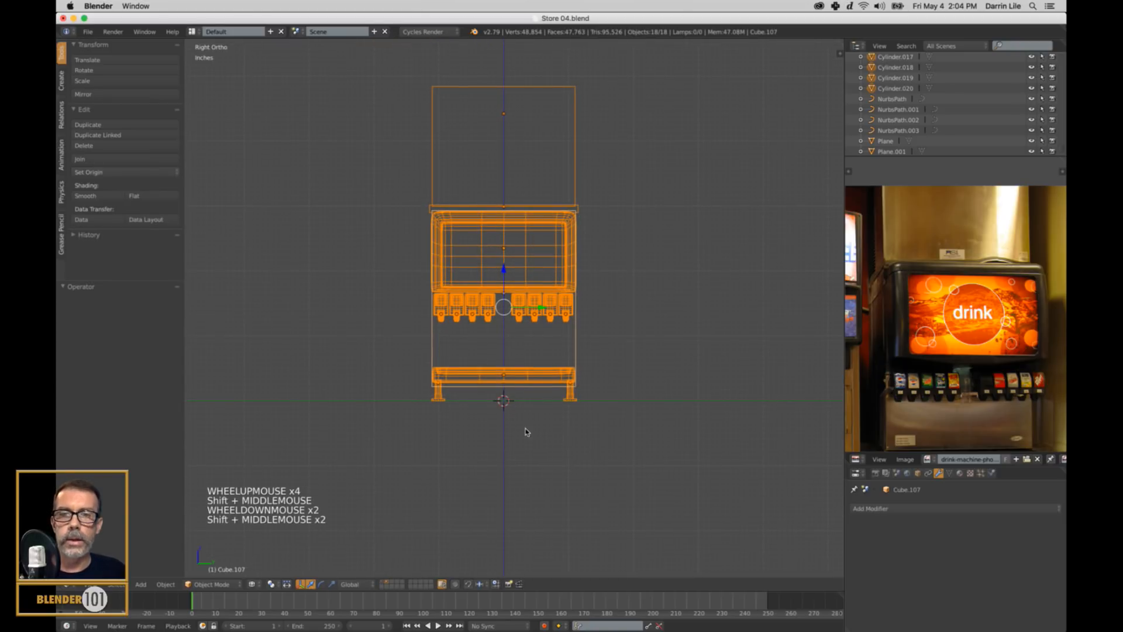
key("a")
key("z")
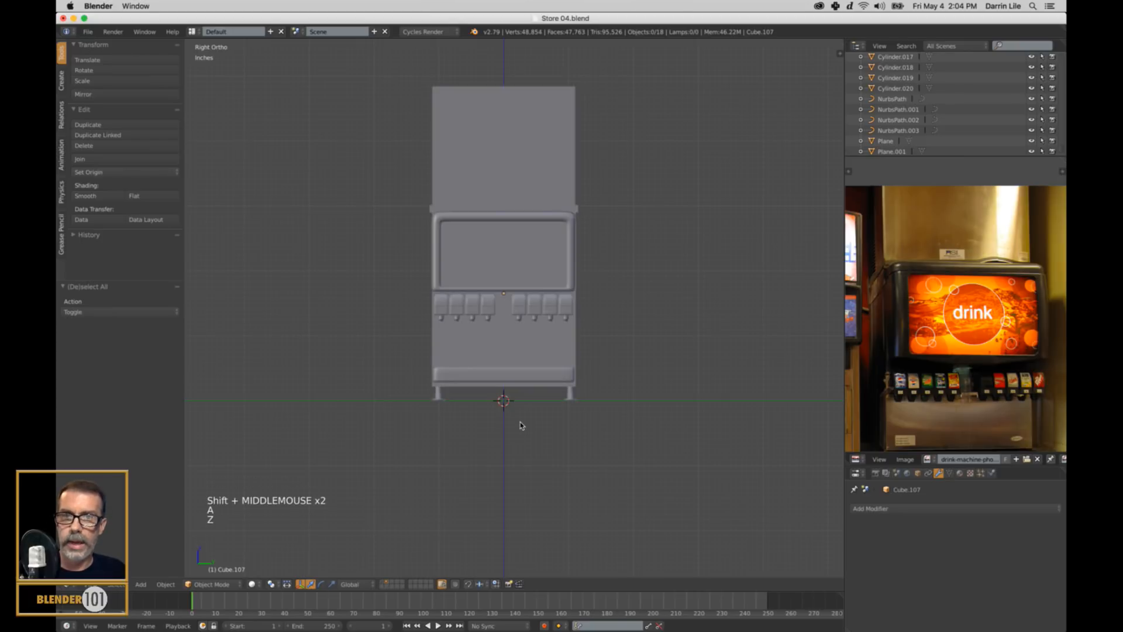
key("z")
key("shift+a")
mouse_move(522, 424)
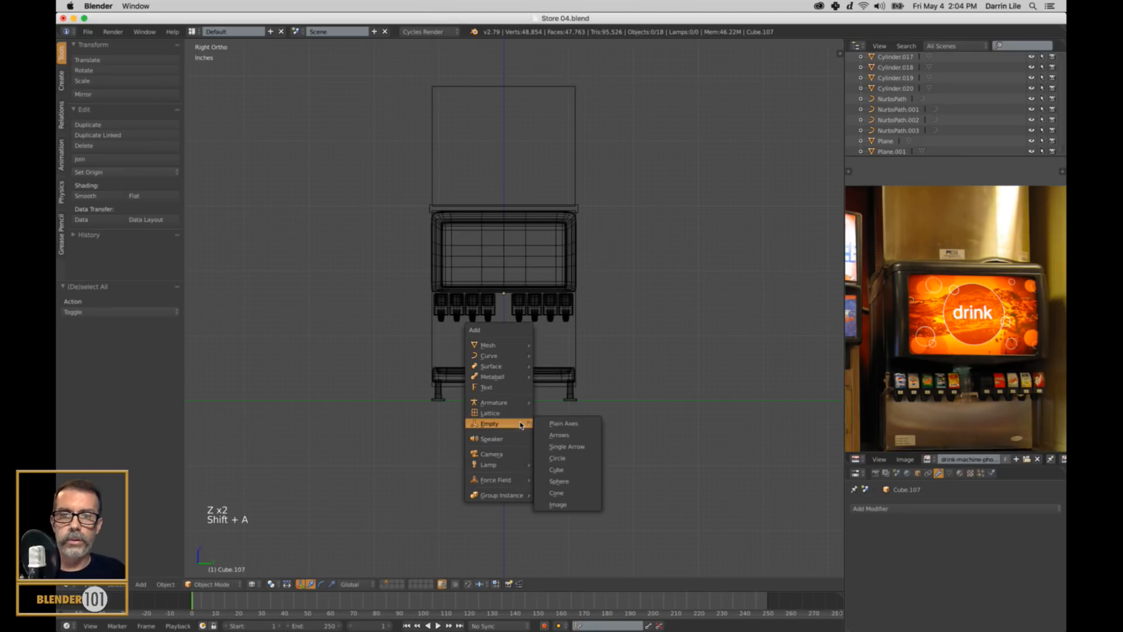
left_click(560, 422)
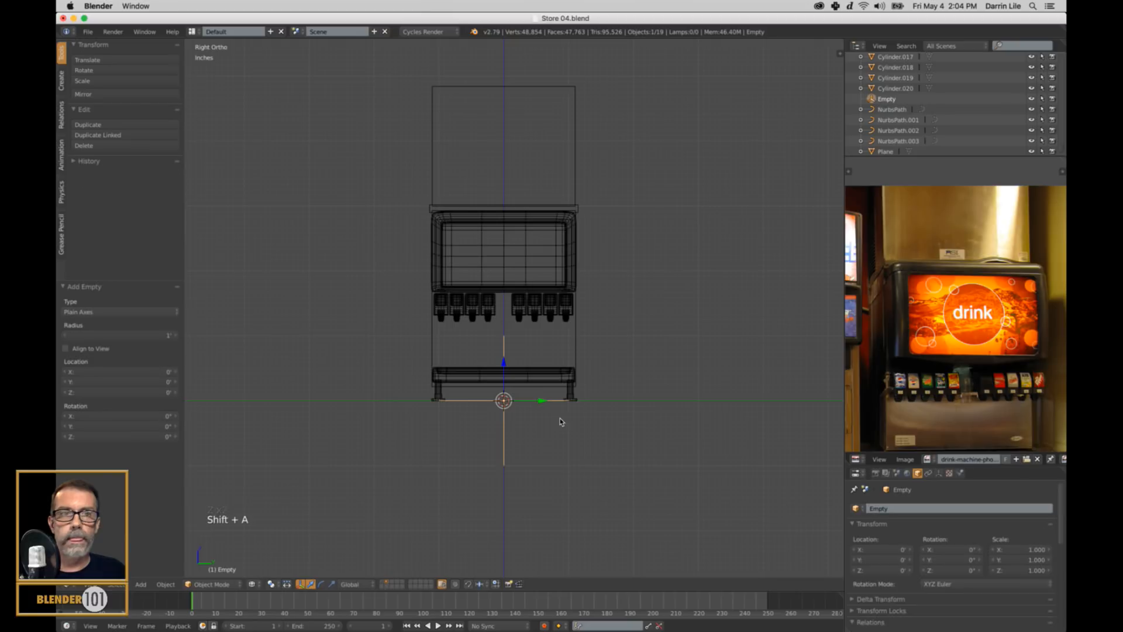
Step: Rename the new empty as Soda Machine
double_click(895, 99)
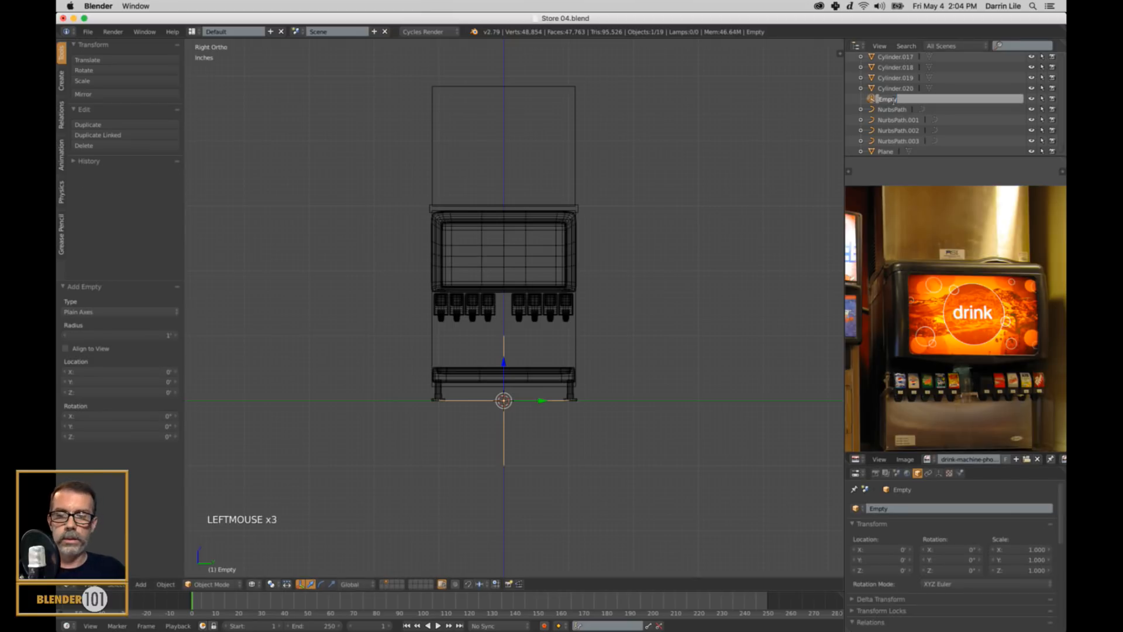
type("Soda Ma")
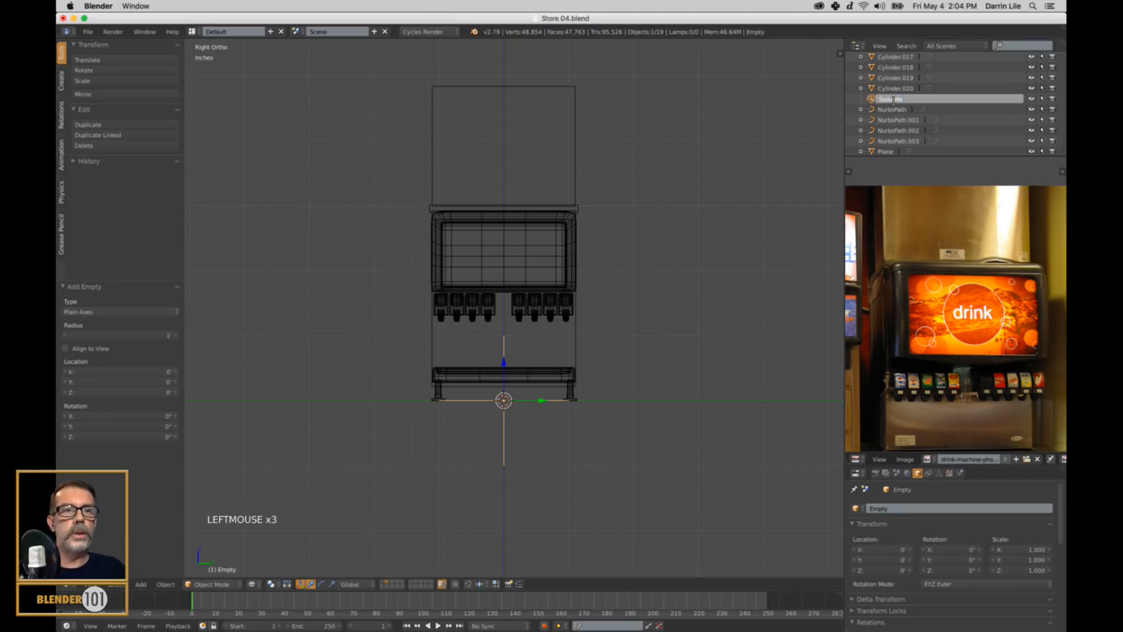
type("chine")
key("Return")
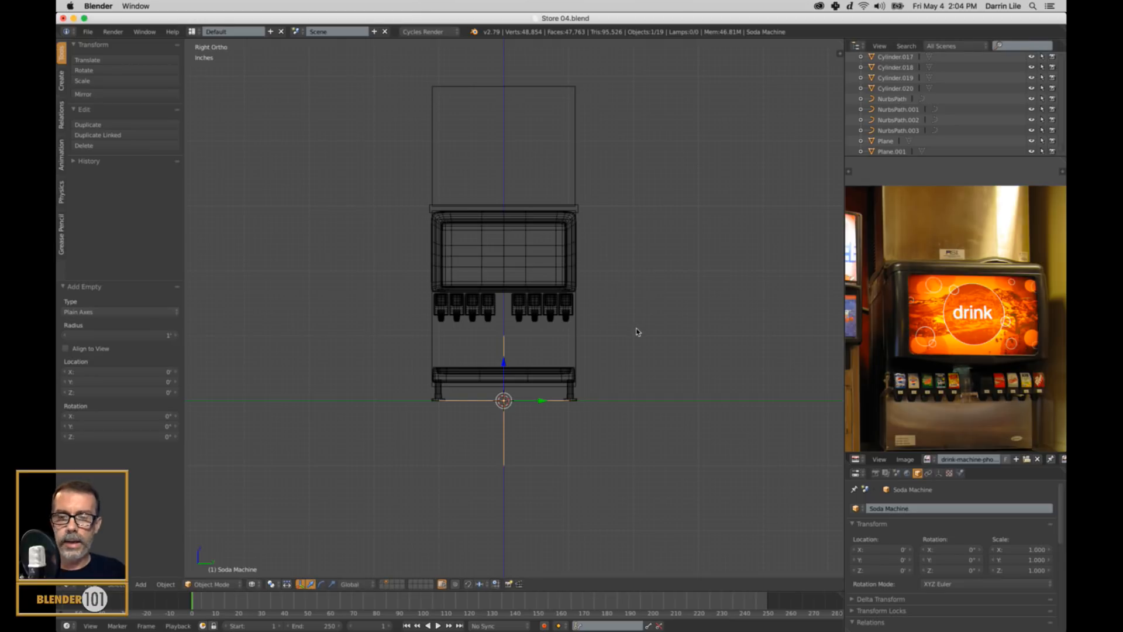
Step: Select all the drink machine parts with the Soda Machine empty active and parent them to it using the Object option
key("a")
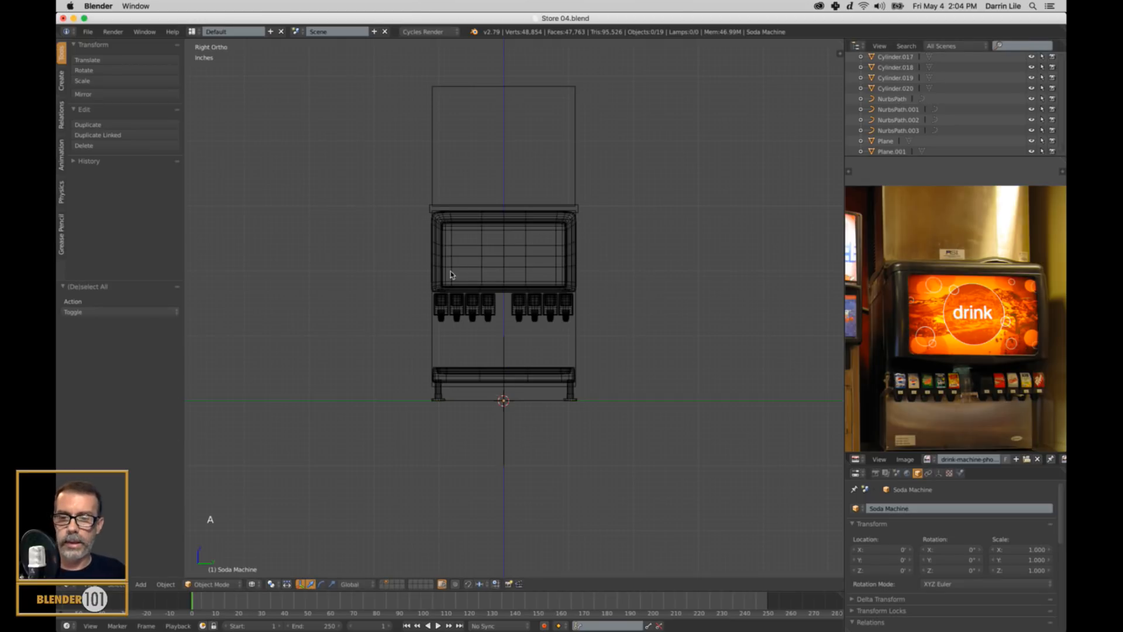
key("a")
right_click(504, 449, "shift")
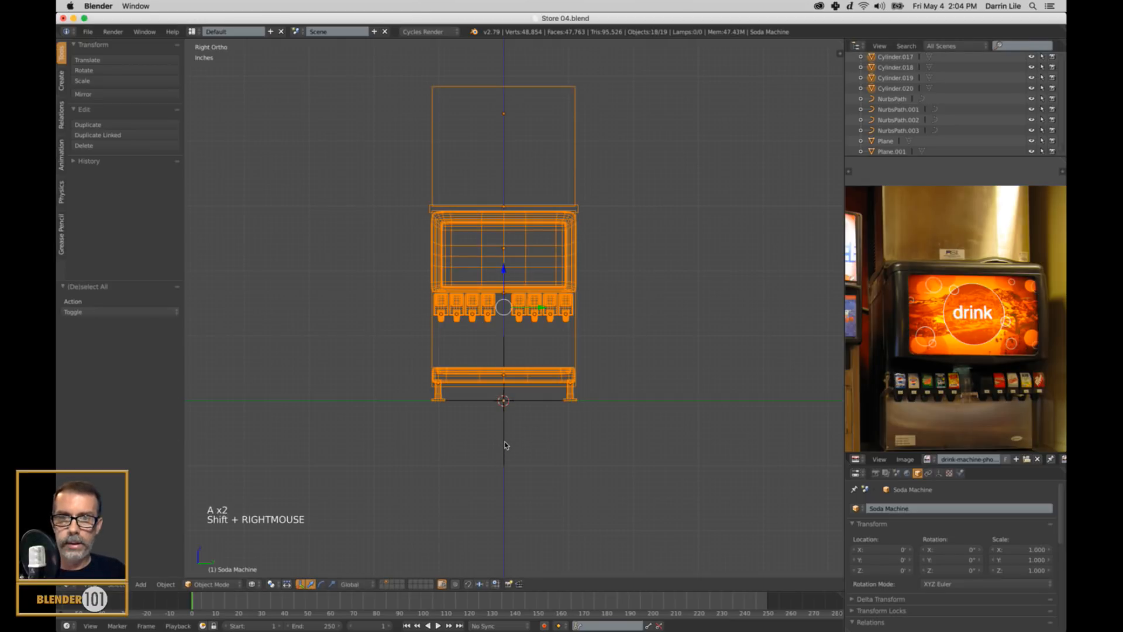
right_click(507, 445, "shift")
key("ctrl+p")
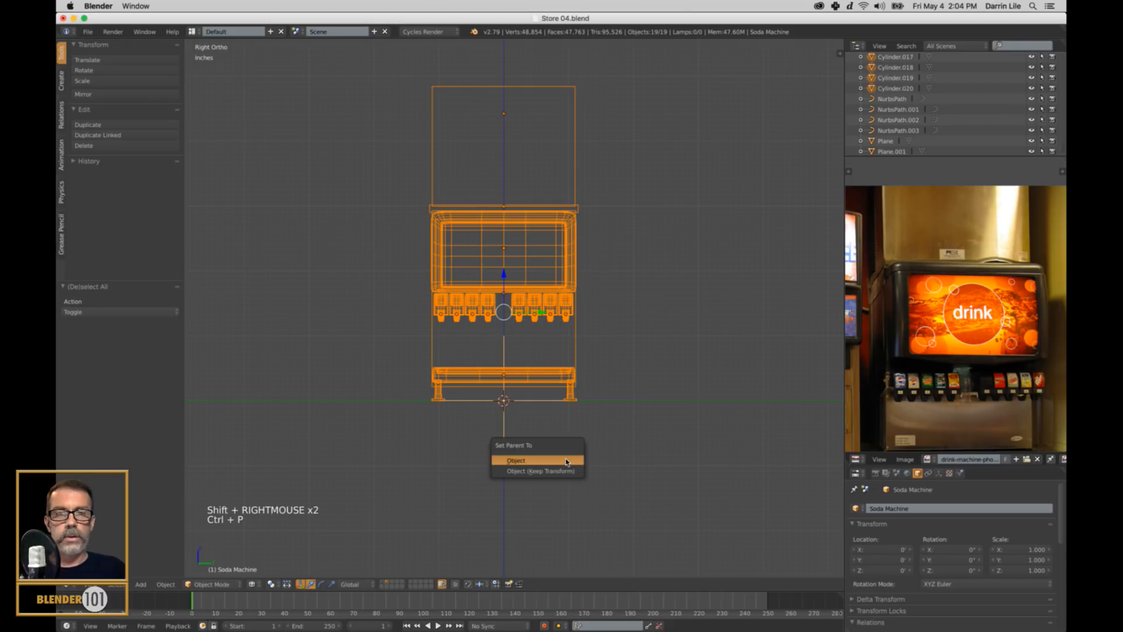
left_click(564, 460)
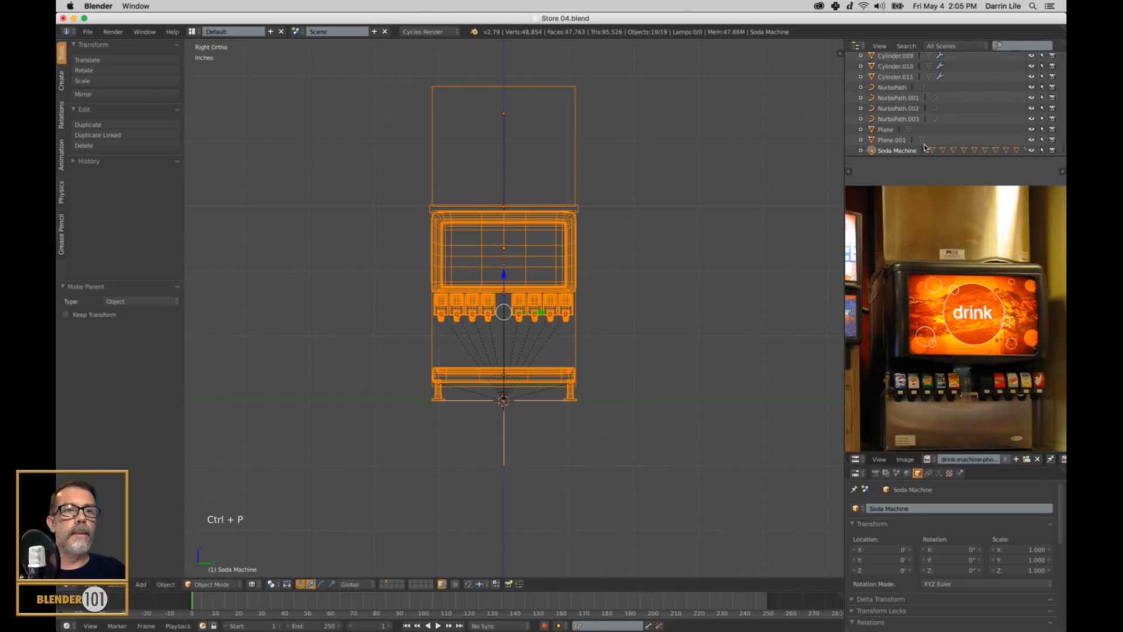
Step: Try to move only the Soda Machine empty to the first layer and undo the move
scroll(575, 383, "down", 3)
key("a")
right_click(504, 456)
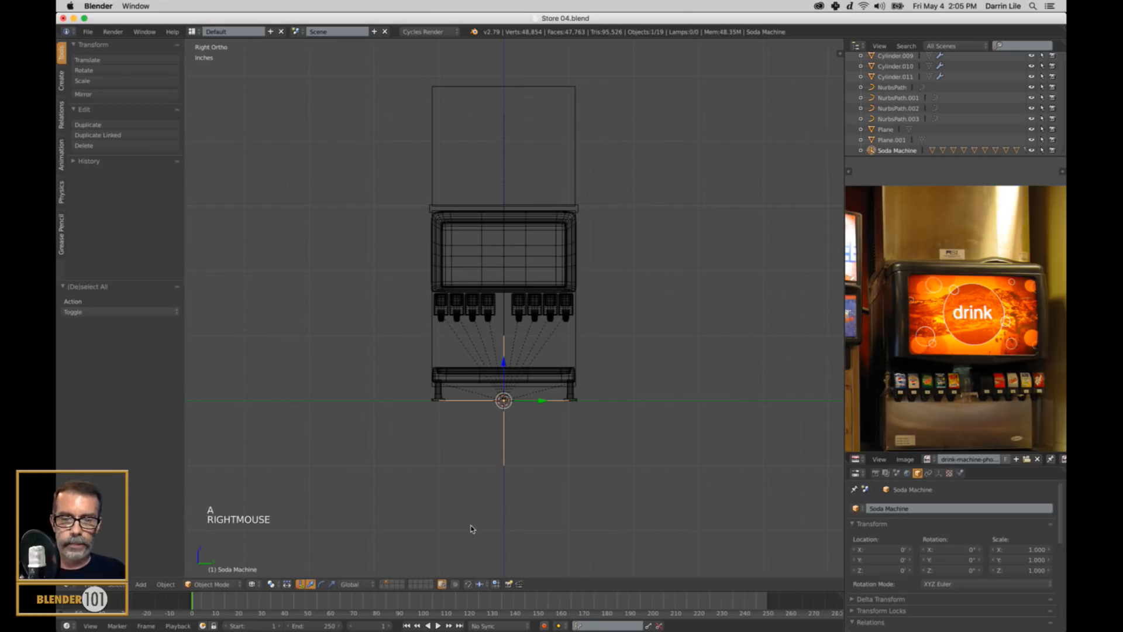
key("m")
key("m")
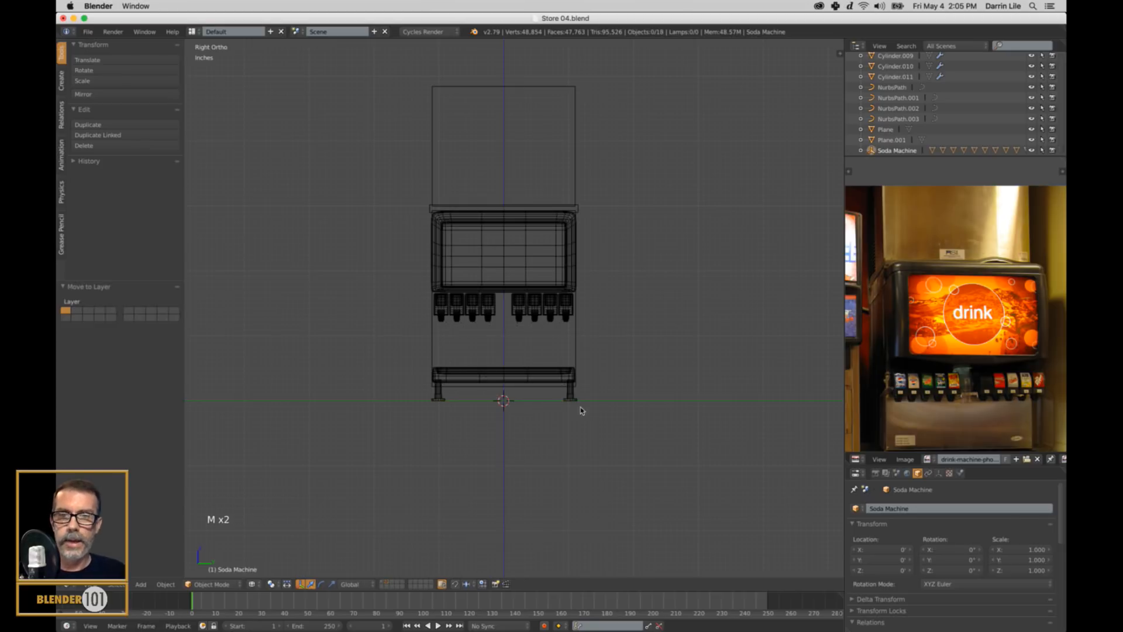
key("super+z")
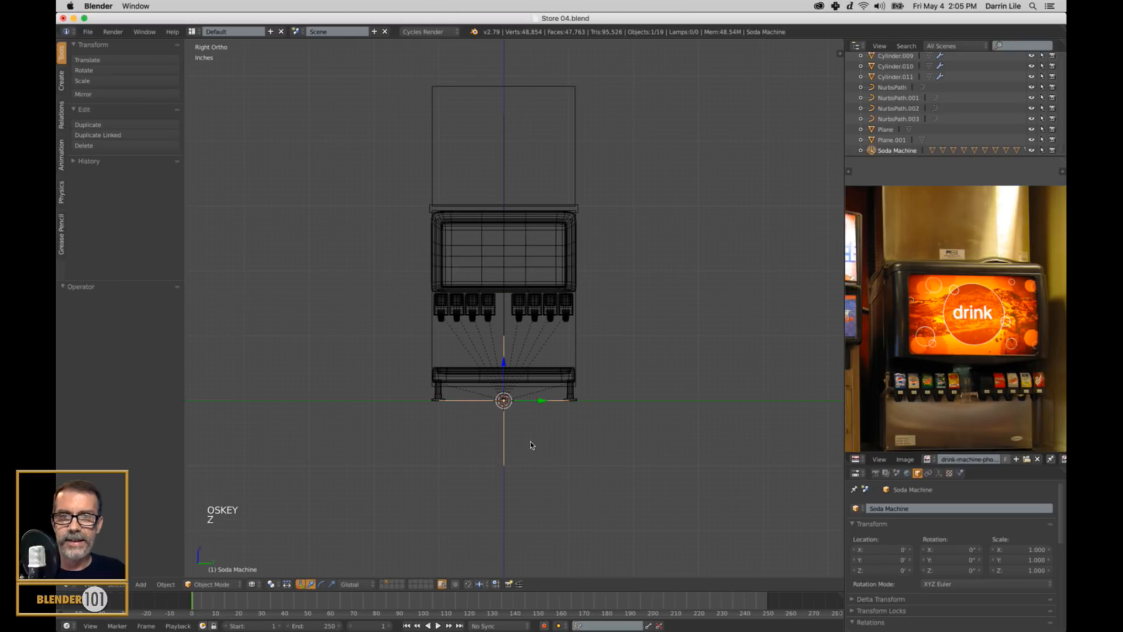
Step: Select all the drink machine parts with their empty, move them to the first layer, and show that layer
key("a")
key("a")
key("a")
key("m")
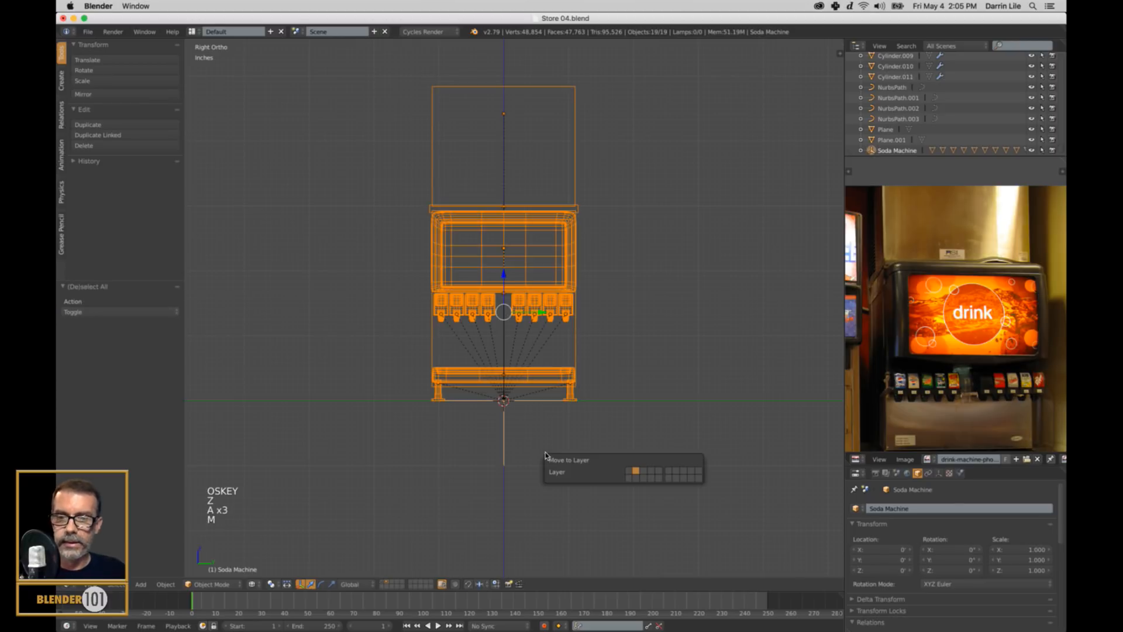
key("1")
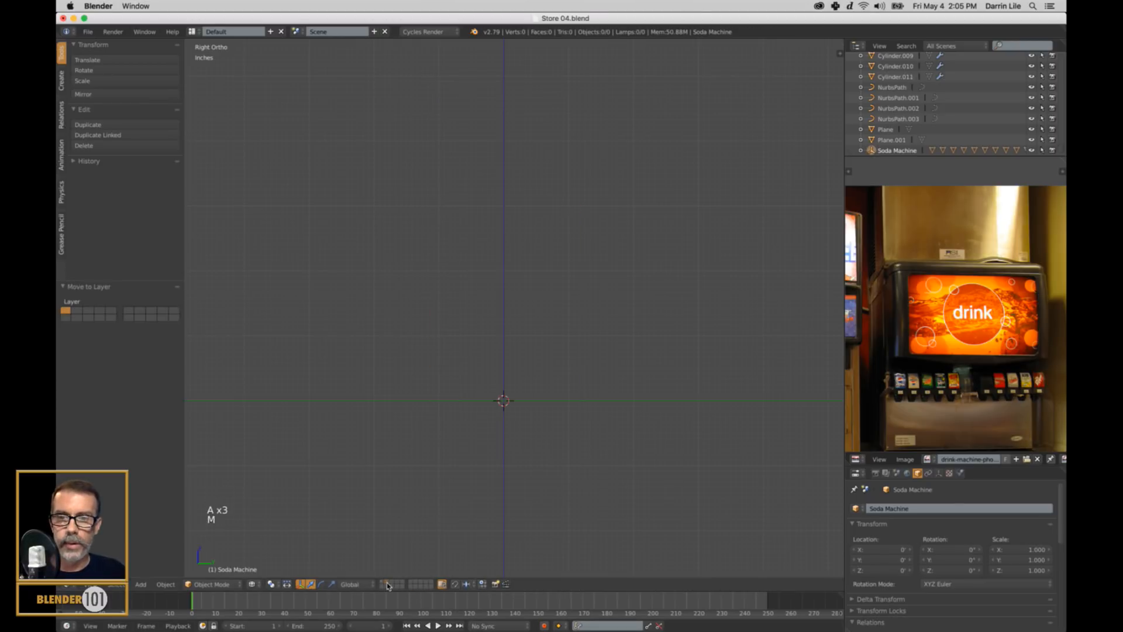
left_click(384, 582)
Step: Move the Soda Machine empty about 15.4 feet along Y and 3.82 feet up to counter height beside the coffee maker
right_click(495, 426)
scroll(561, 430, "down", 3)
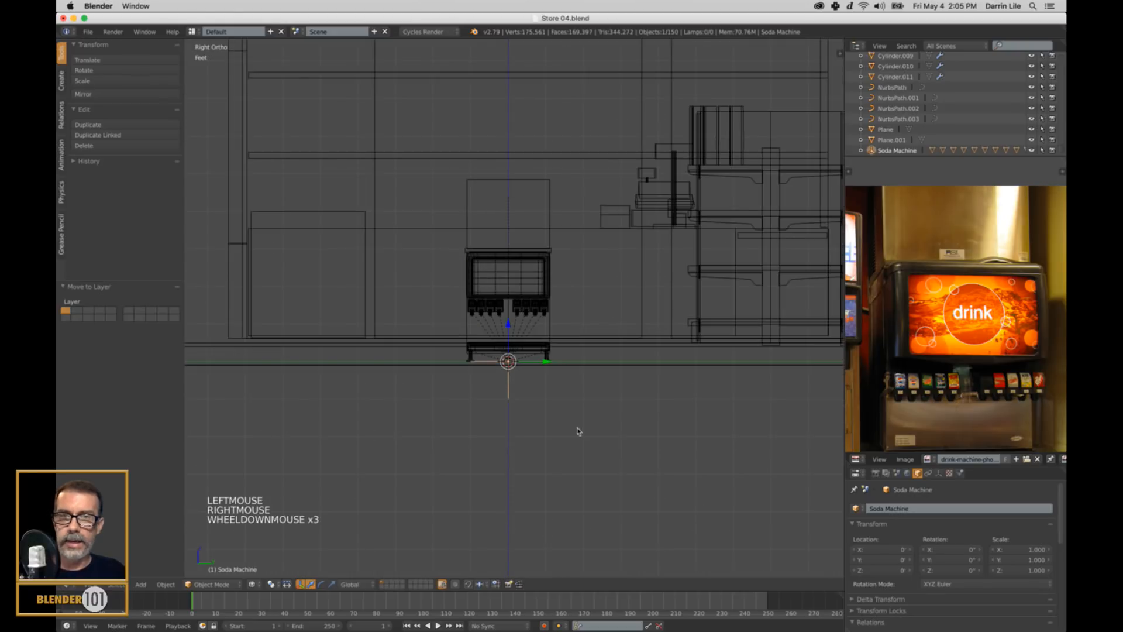
middle_click_drag(579, 431, 409, 435, "shift")
scroll(507, 439, "down", 3)
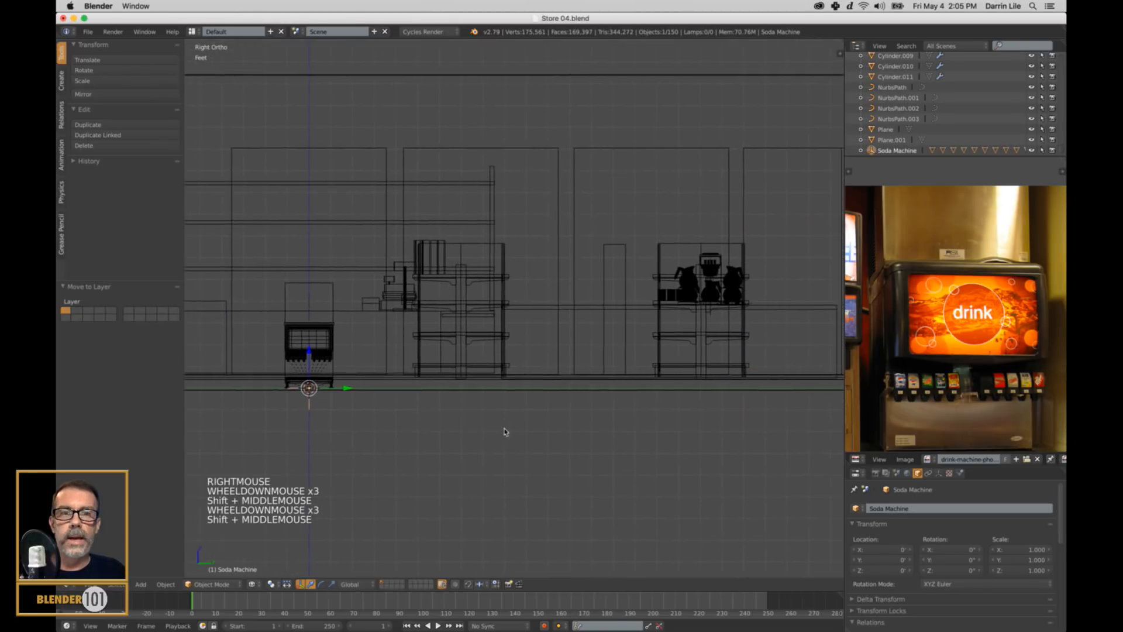
scroll(561, 407, "up", 2)
mouse_move(594, 409)
middle_mouse_down("shift")
mouse_move(514, 419)
mouse_move(609, 409)
mouse_move(587, 414)
middle_mouse_up("shift")
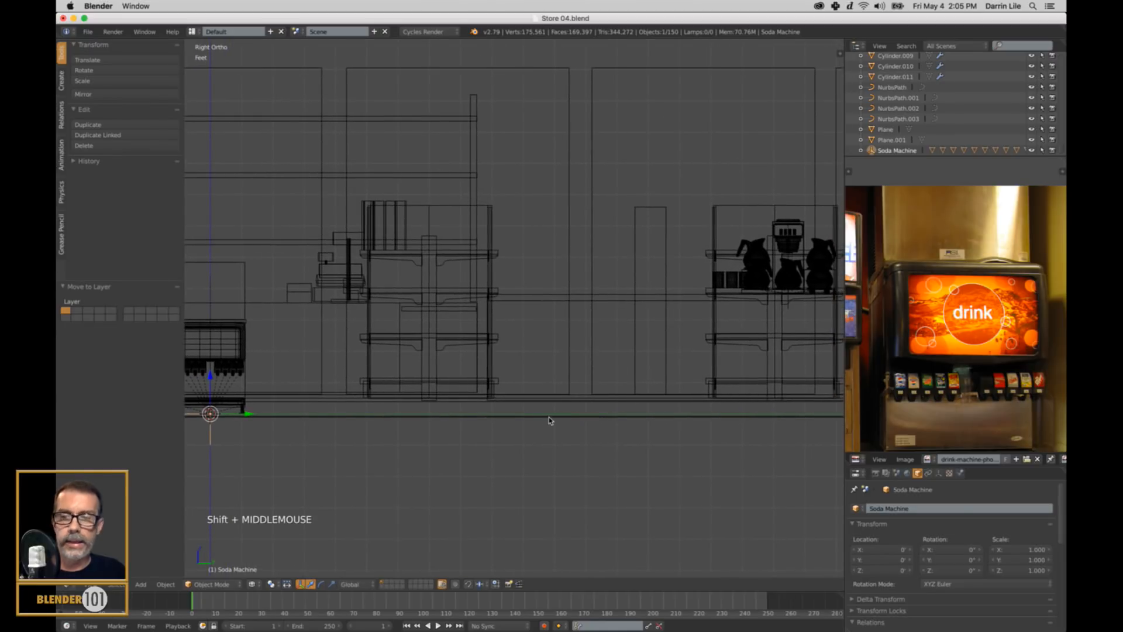
key("g")
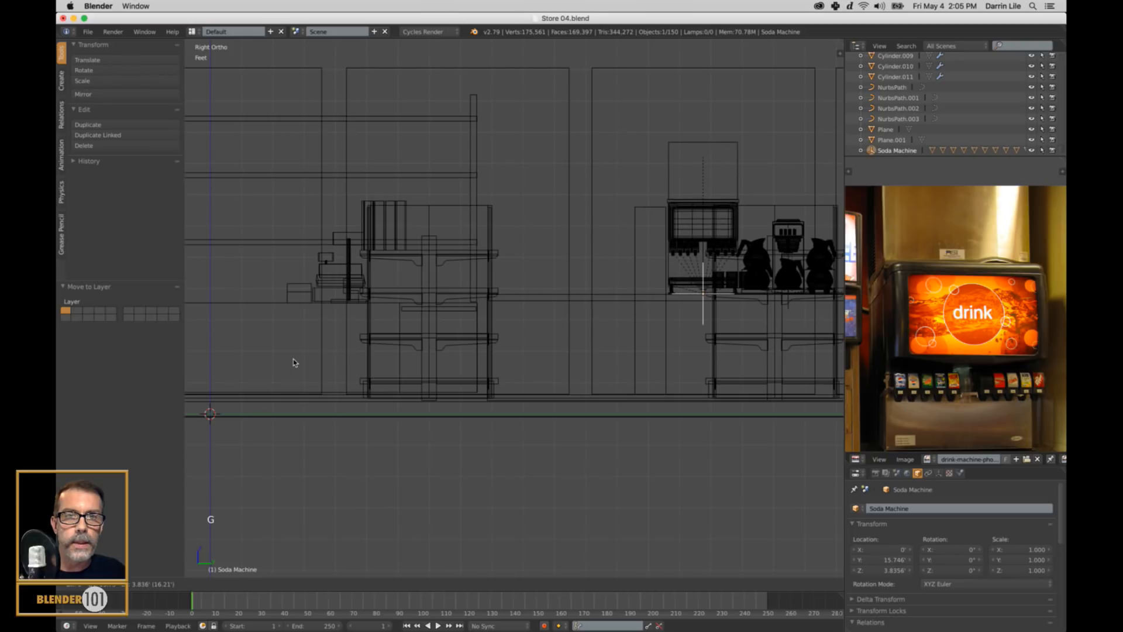
left_click(282, 363)
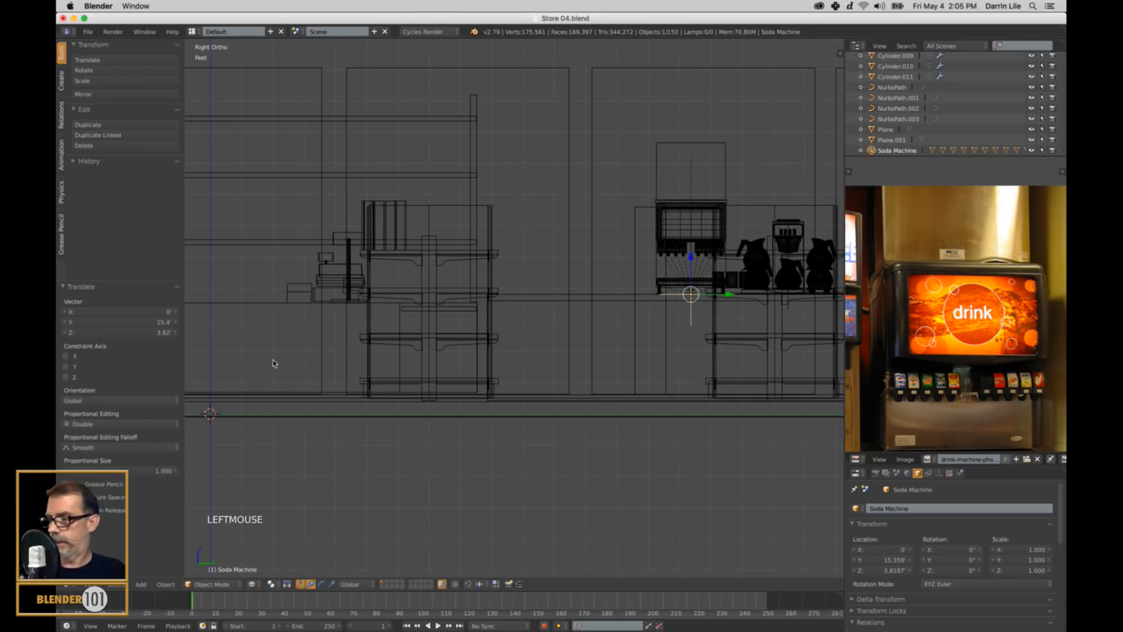
Step: Move the Soda Machine about 4.79 feet along negative X so it stands on the counter in the solid perspective view
key("KP_Decimal")
key("z")
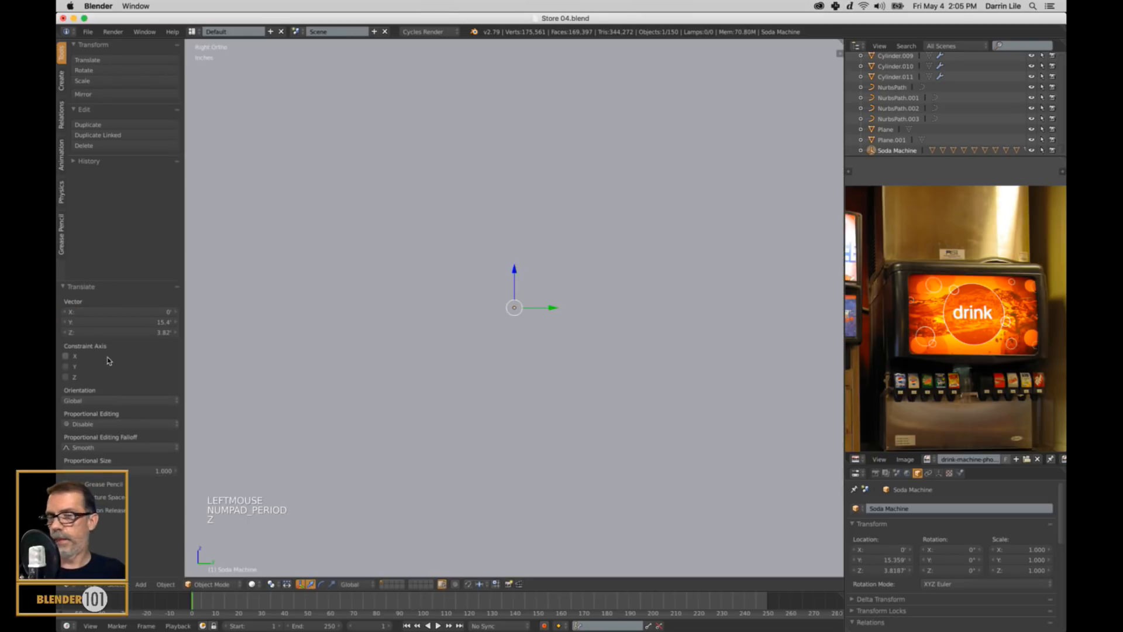
key("KP_5")
scroll(79, 350, "down", 5)
middle_click(174, 349)
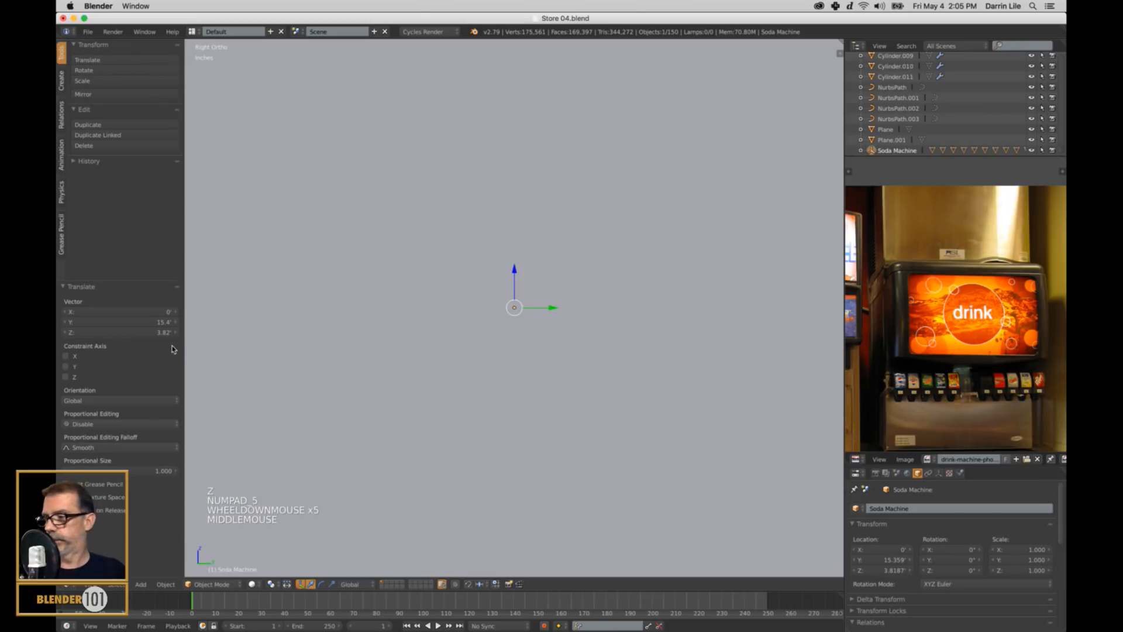
key("KP_5")
scroll(223, 349, "down", 8)
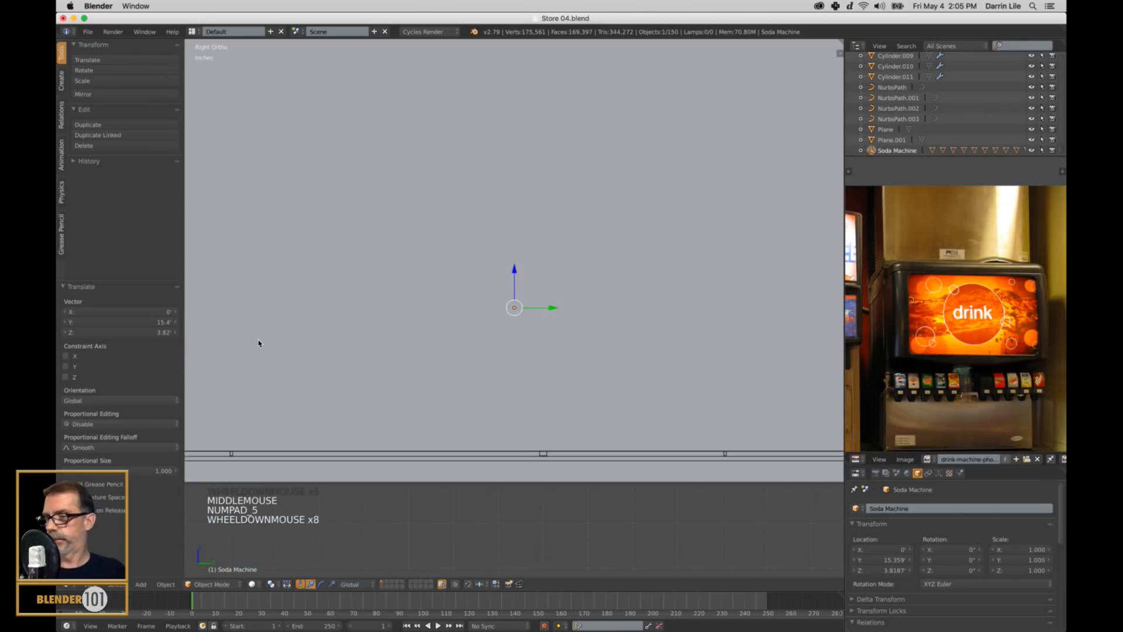
key("KP_Decimal")
key("z")
scroll(288, 314, "down", 7)
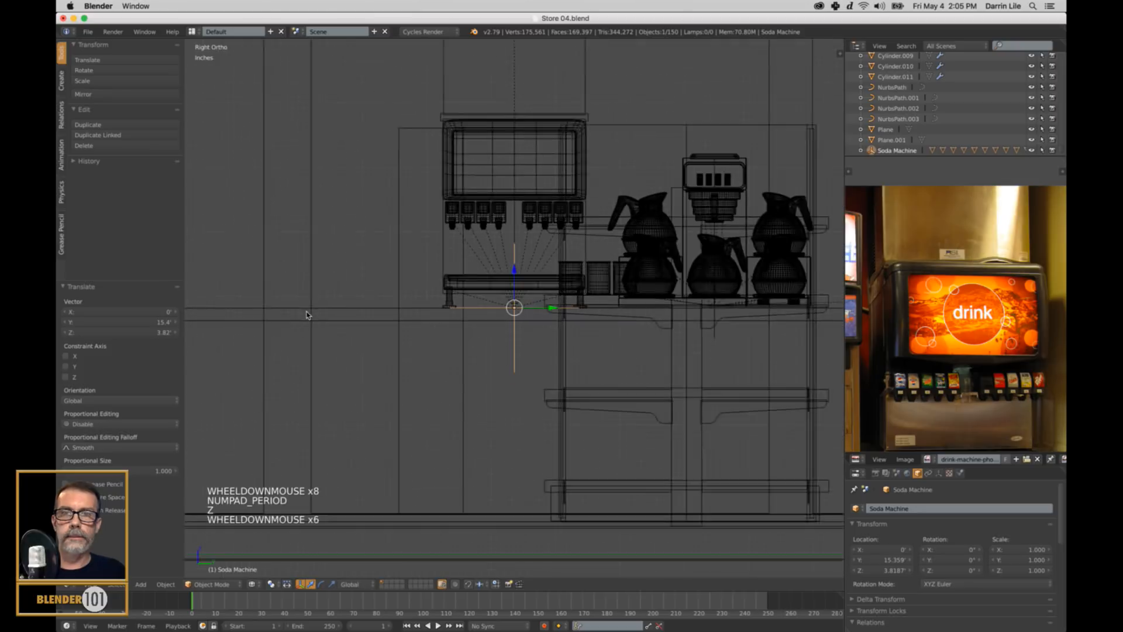
mouse_move(495, 294)
middle_mouse_down("shift")
mouse_move(440, 346)
mouse_move(451, 336)
mouse_move(442, 346)
mouse_move(450, 368)
middle_mouse_up("shift")
key("KP_5")
key("z")
scroll(441, 346, "down", 2)
left_click_drag(524, 344, 368, 344)
middle_click_drag(368, 344, 416, 359)
Step: Move the tall box in front of the counter about 2.98 feet along negative Y, clear of the drink machine
right_click(437, 327)
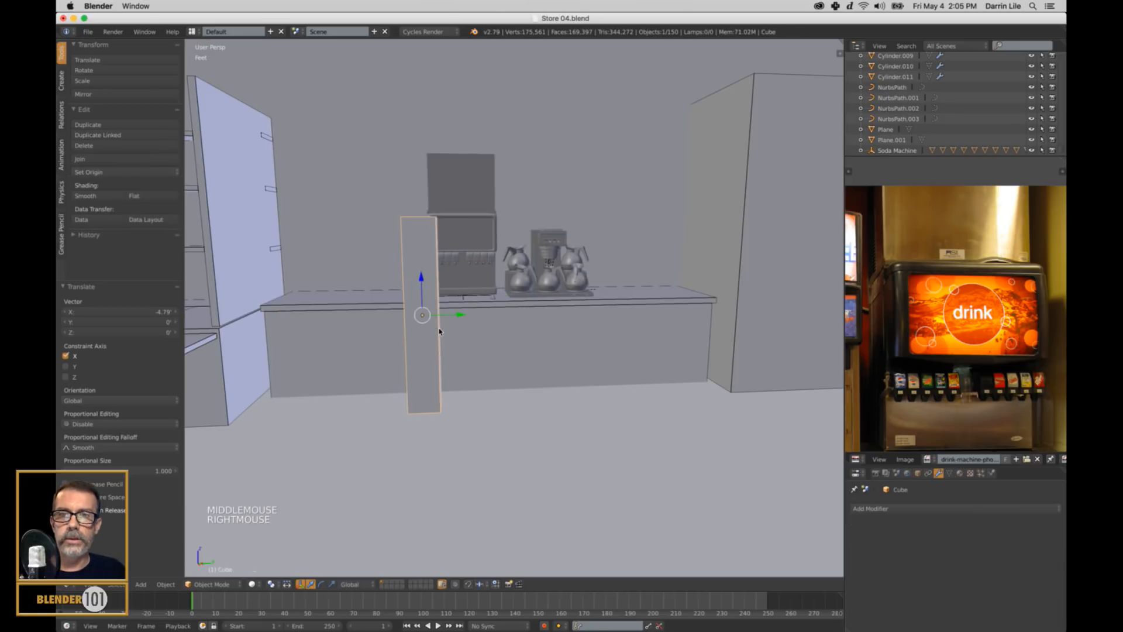
left_click_drag(466, 319, 358, 316)
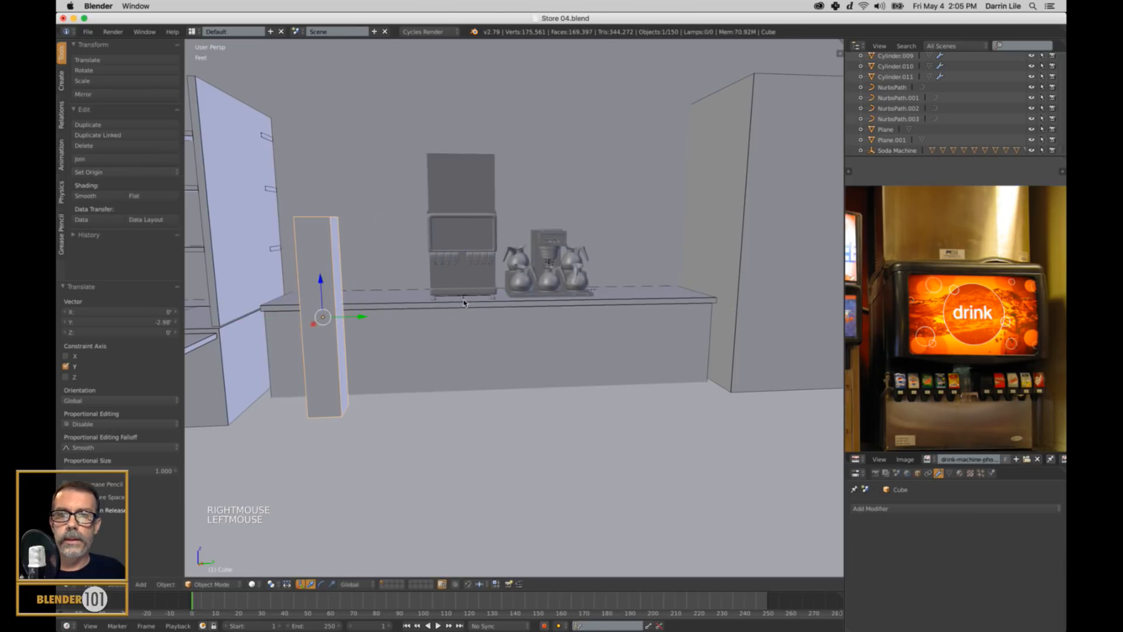
right_click(470, 301)
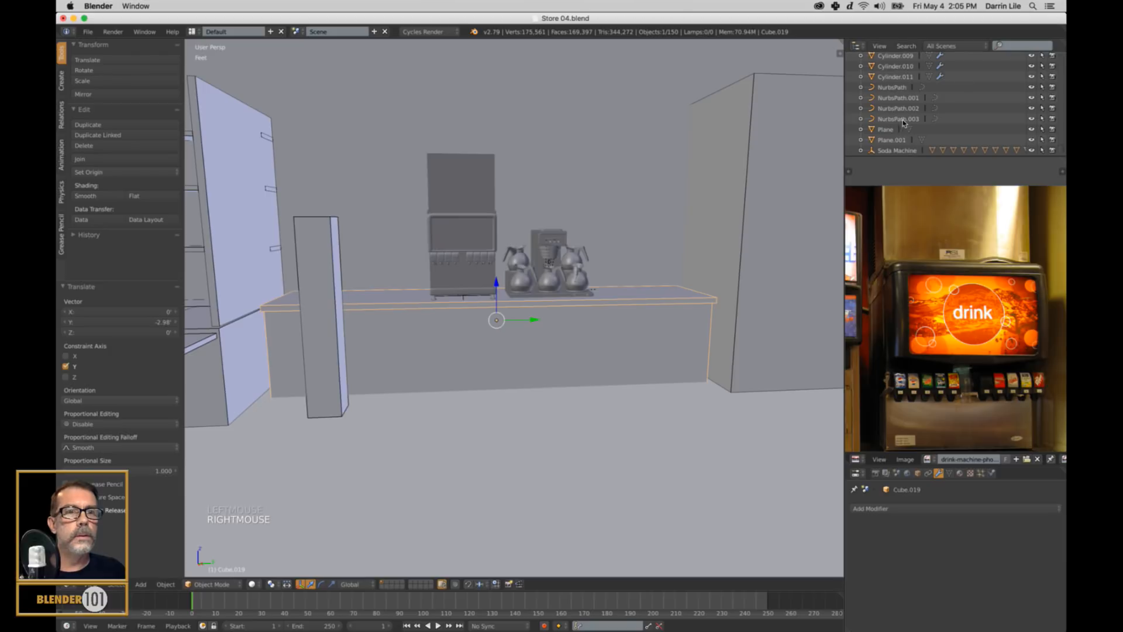
Step: Select the Soda Machine empty and move it about 1.33 feet along negative Y, away from the coffee maker
left_click(905, 152)
scroll(626, 300, "up", 2)
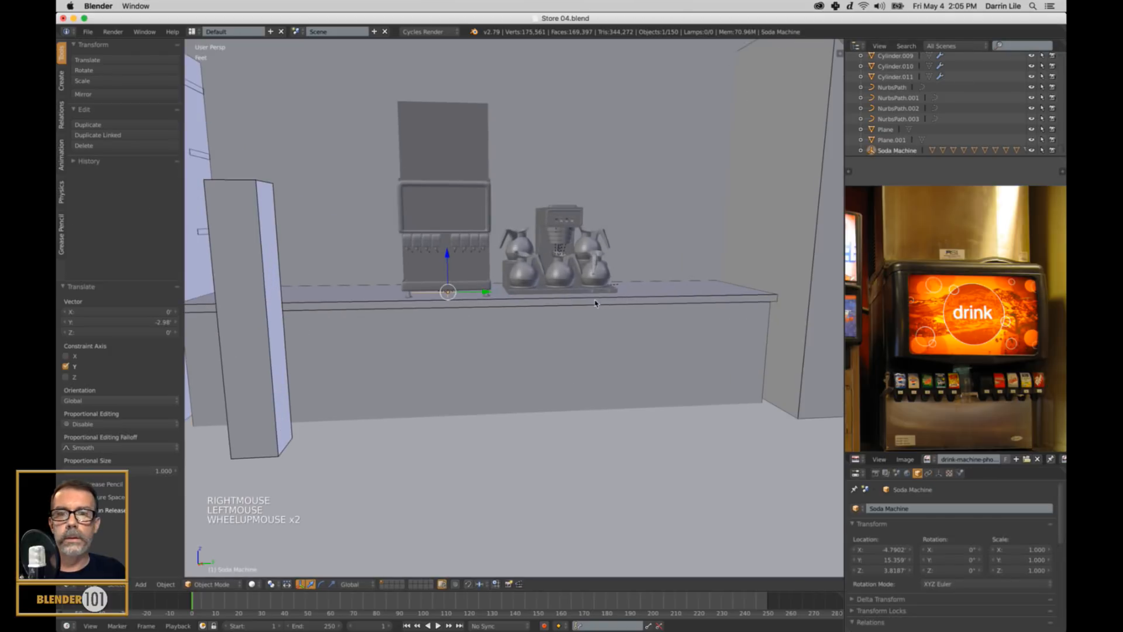
middle_click_drag(596, 301, 625, 294, "shift")
left_click_drag(527, 286, 467, 288)
Step: Compare the drink machine with the reference photo and scale it up uniformly by about 1.16
scroll(494, 314, "down", 2)
scroll(983, 383, "down", 2)
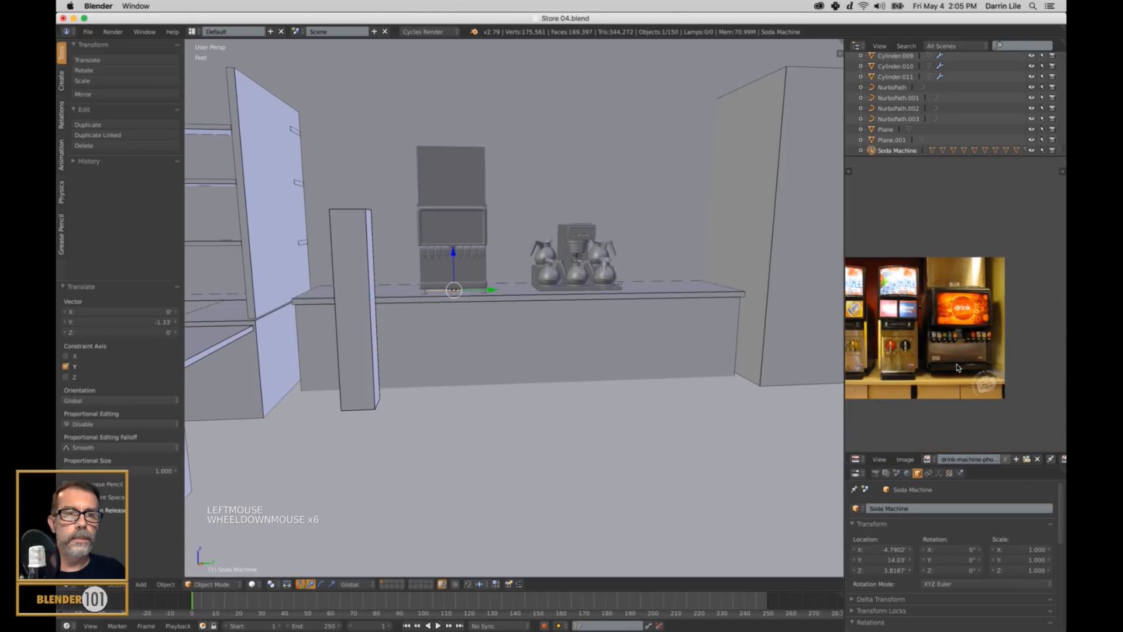
scroll(527, 292, "down", 2)
key("s")
key("s")
key("s")
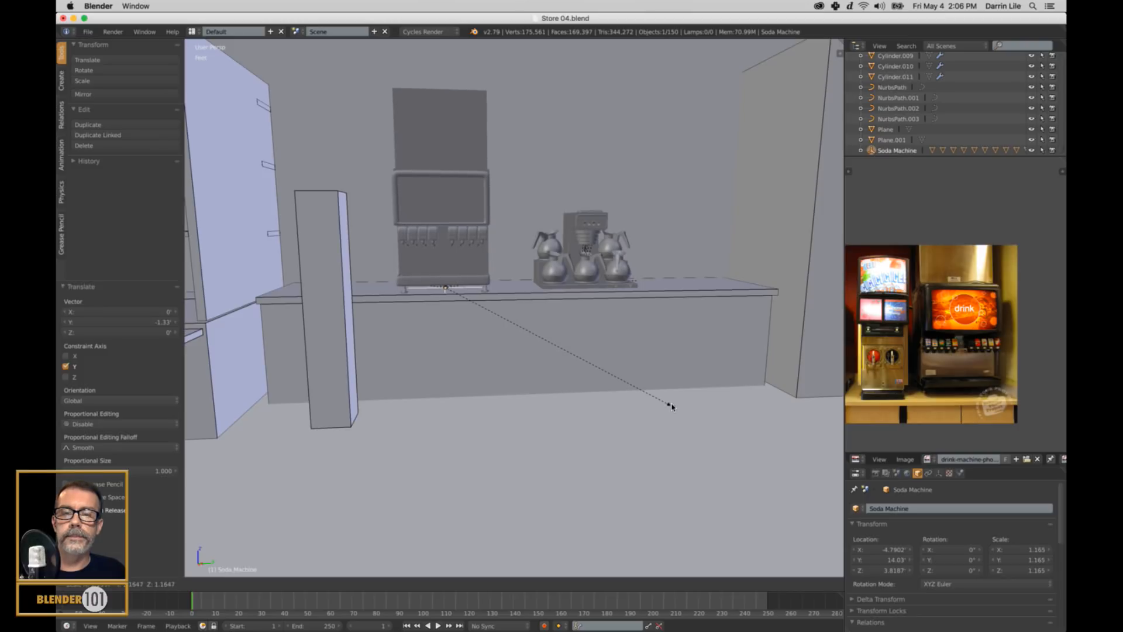
left_click(670, 407)
Step: Lower the Soda Machine about 78.9 thou in the right orthographic wireframe view so its feet rest on the countertop
scroll(529, 389, "up", 2)
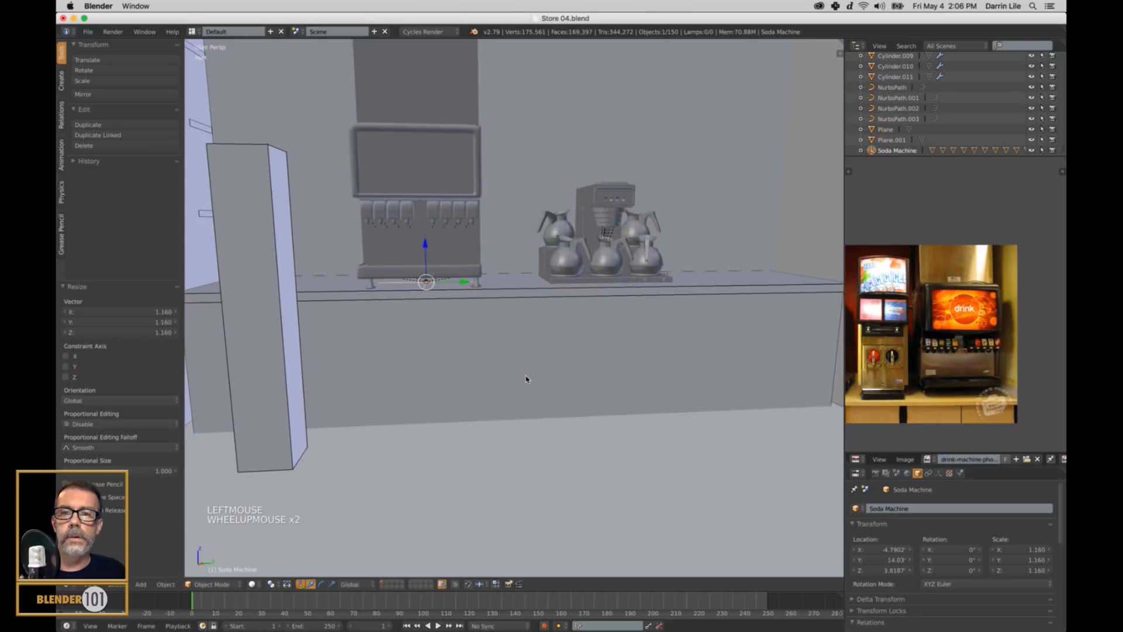
key("KP_3")
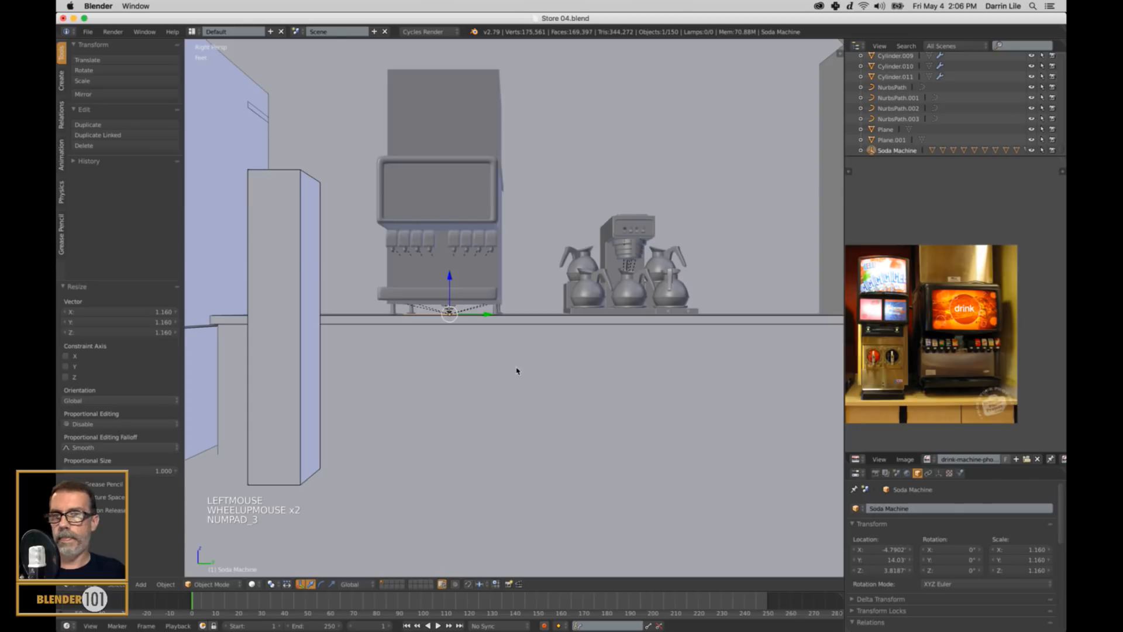
key("KP_5")
key("z")
scroll(509, 357, "up", 3)
scroll(504, 342, "up", 2)
mouse_move(504, 343)
middle_mouse_down("shift")
mouse_move(661, 347)
mouse_move(777, 326)
middle_mouse_up("shift")
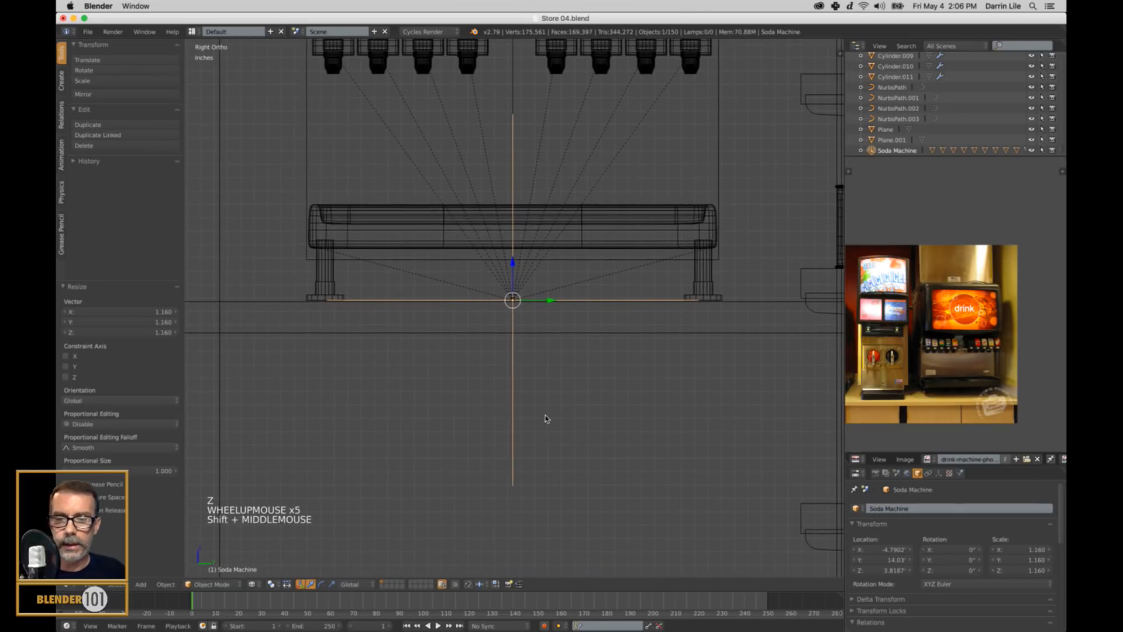
key("g")
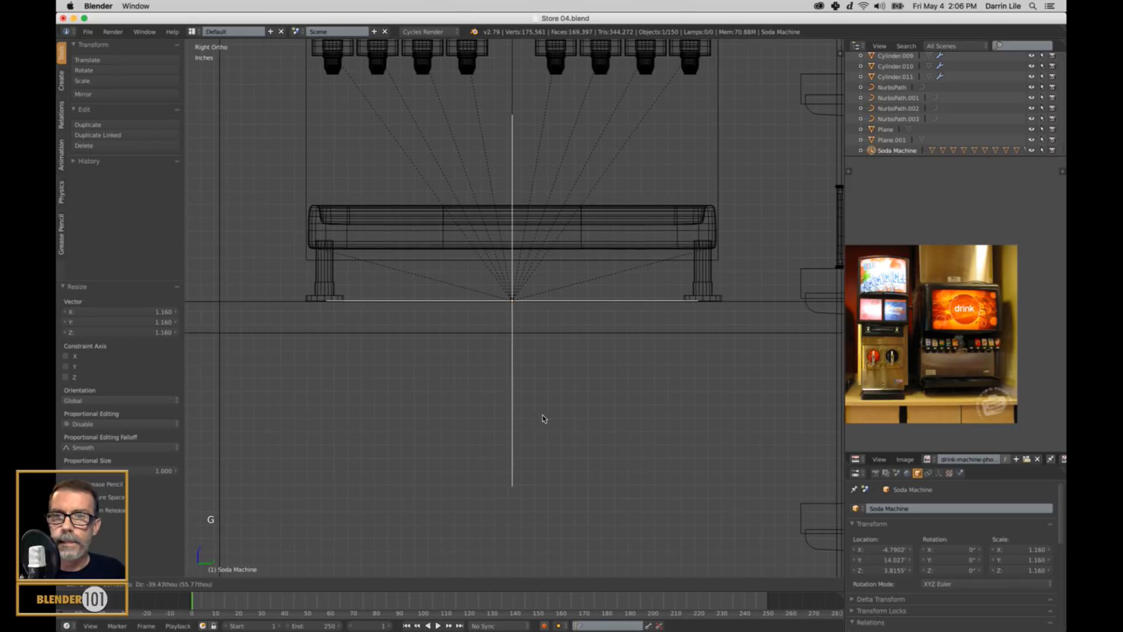
left_click(556, 416)
Step: Move the Soda Machine past the coffee maker to the far end of the counter, at about 21.56 feet on Y
key("z")
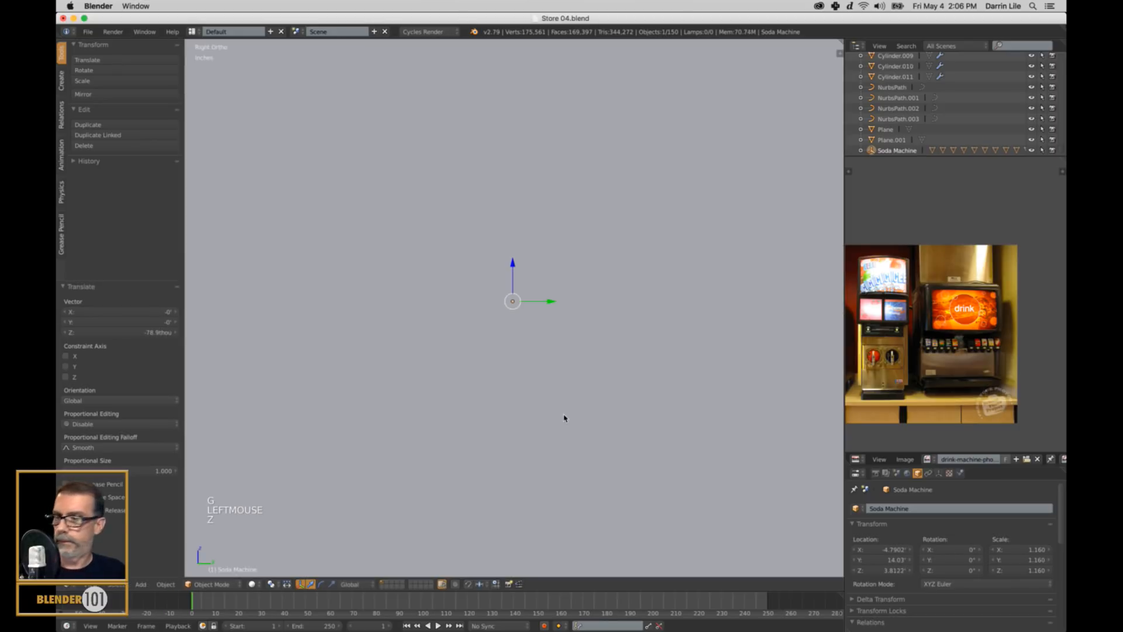
key("KP_5")
scroll(564, 417, "down", 4)
key("a")
scroll(614, 368, "down", 3)
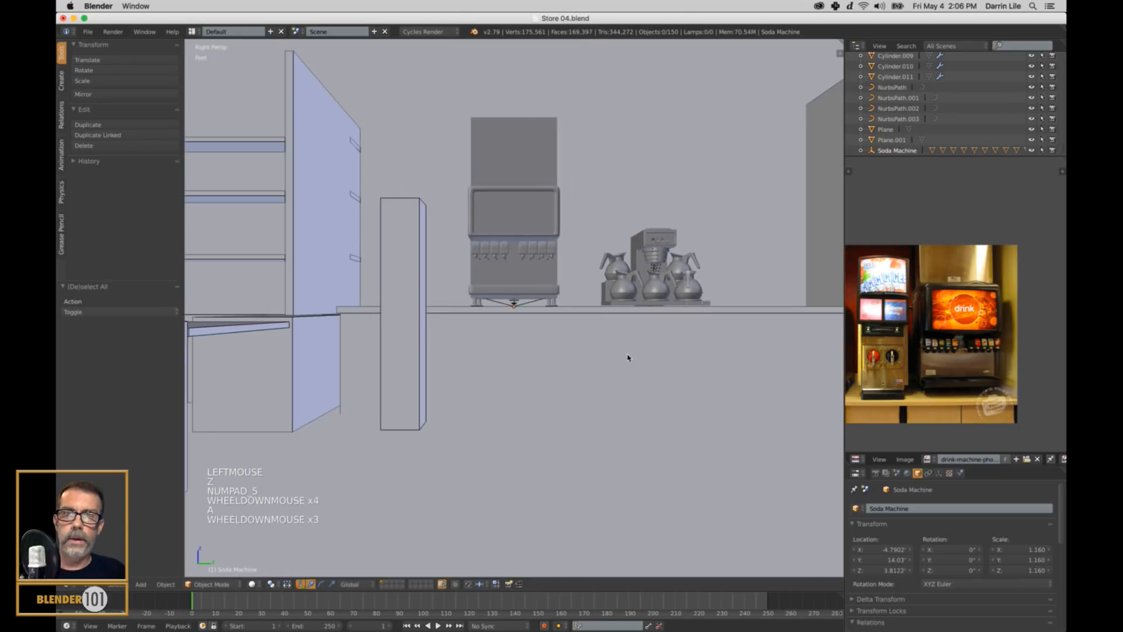
middle_click_drag(630, 356, 544, 406)
scroll(544, 402, "down", 2)
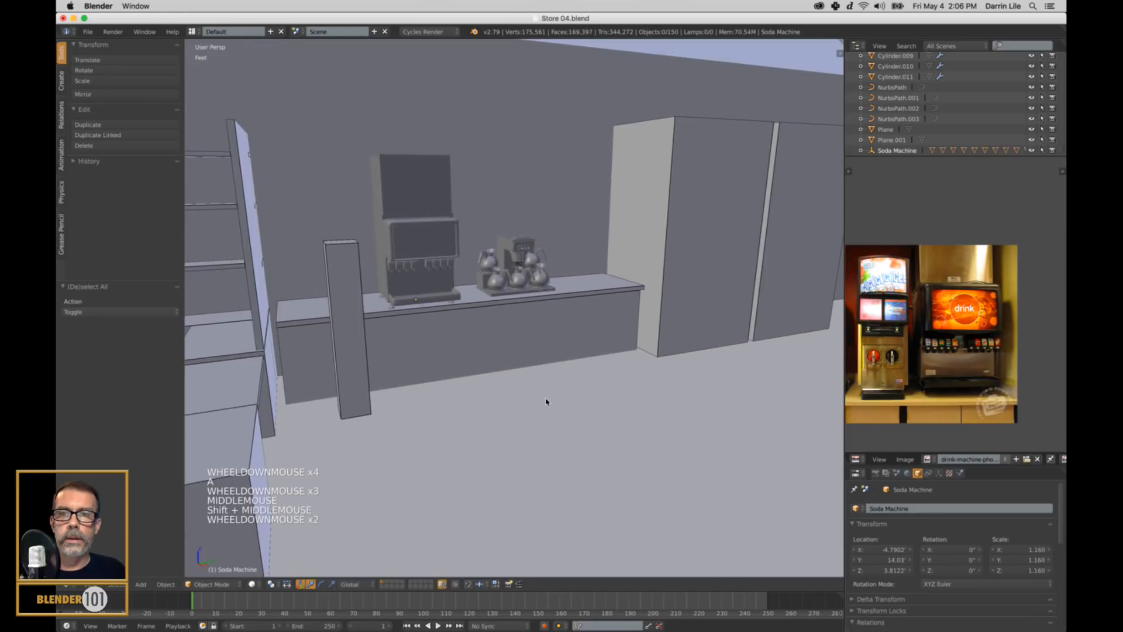
left_click(489, 303)
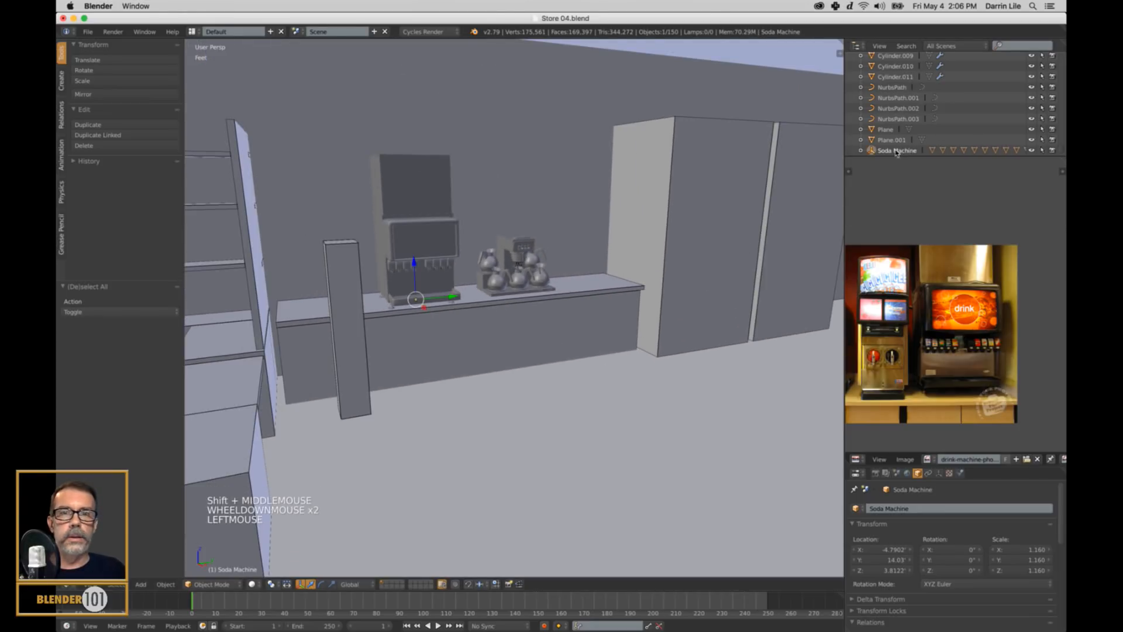
left_click_drag(452, 297, 606, 265)
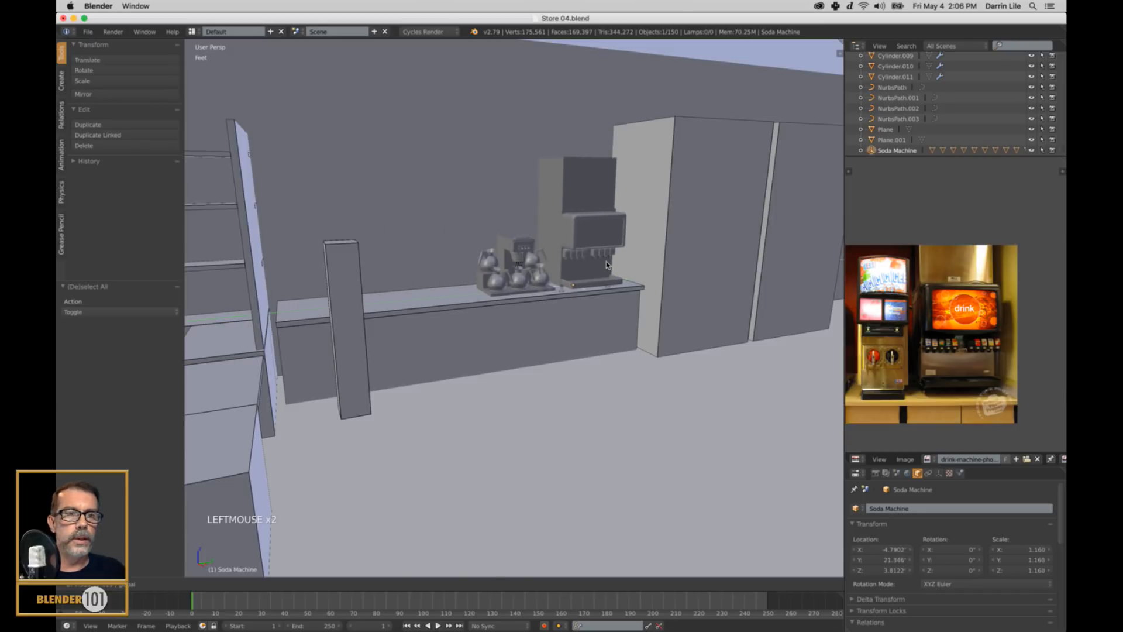
middle_click_drag(978, 365, 944, 367, "shift")
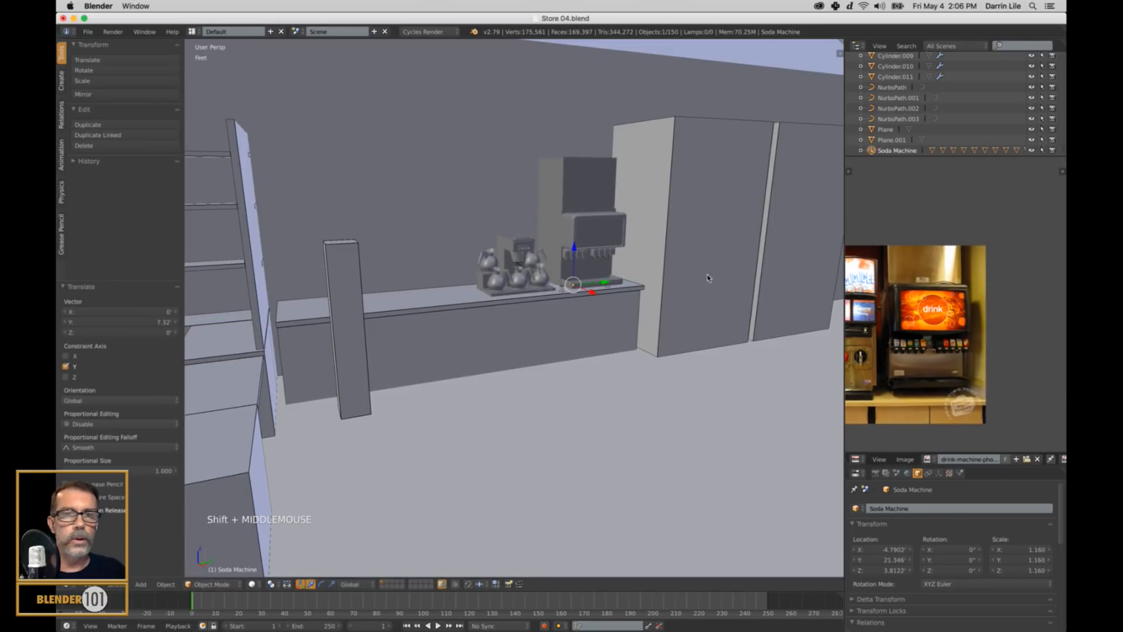
left_click_drag(609, 283, 616, 311)
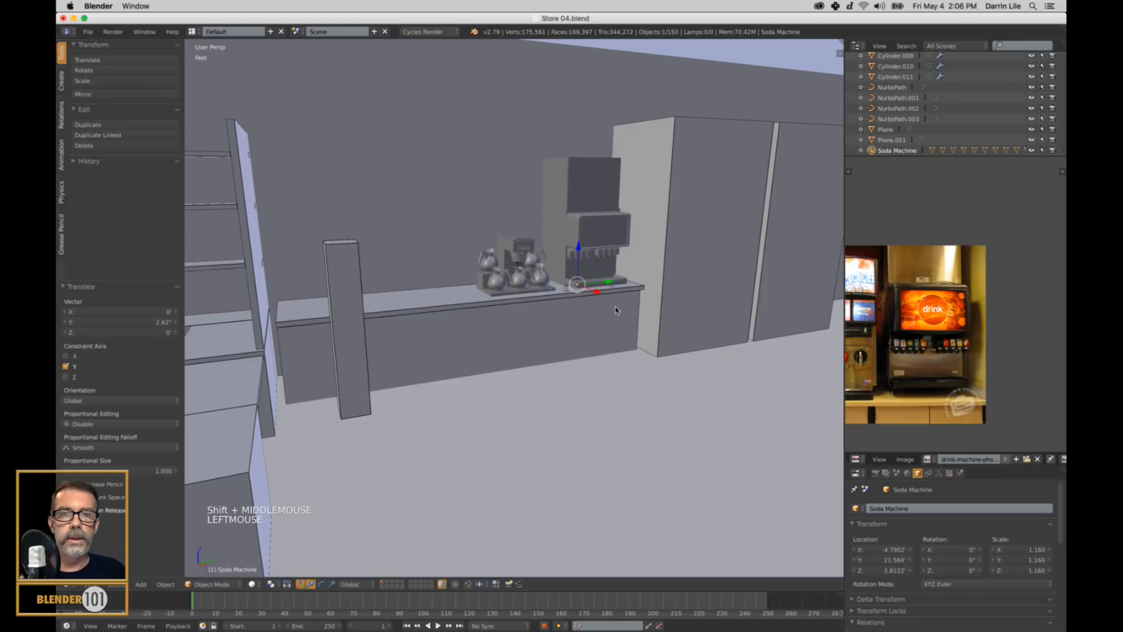
Step: Deselect everything and examine the placed drink machine up close against the reference photo
middle_click_drag(618, 316, 666, 384, "shift")
key("a")
scroll(594, 412, "up", 3)
scroll(702, 459, "up", 1, "shift")
scroll(661, 383, "up", 3)
middle_click_drag(666, 383, 624, 384)
key("s")
key("s")
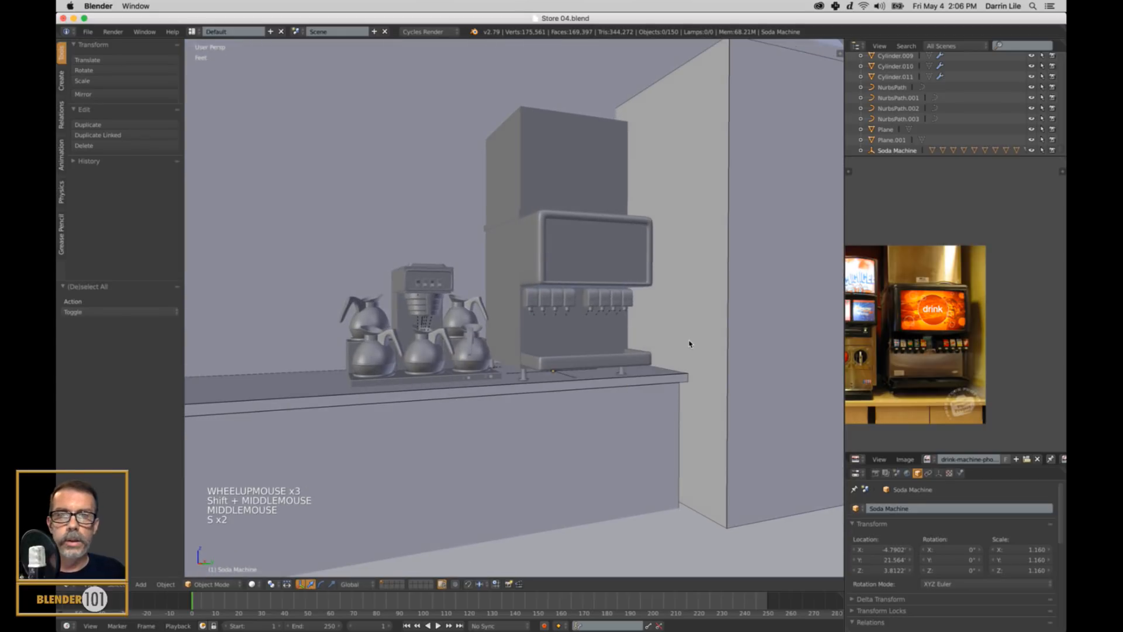
middle_click_drag(689, 344, 566, 376, "shift")
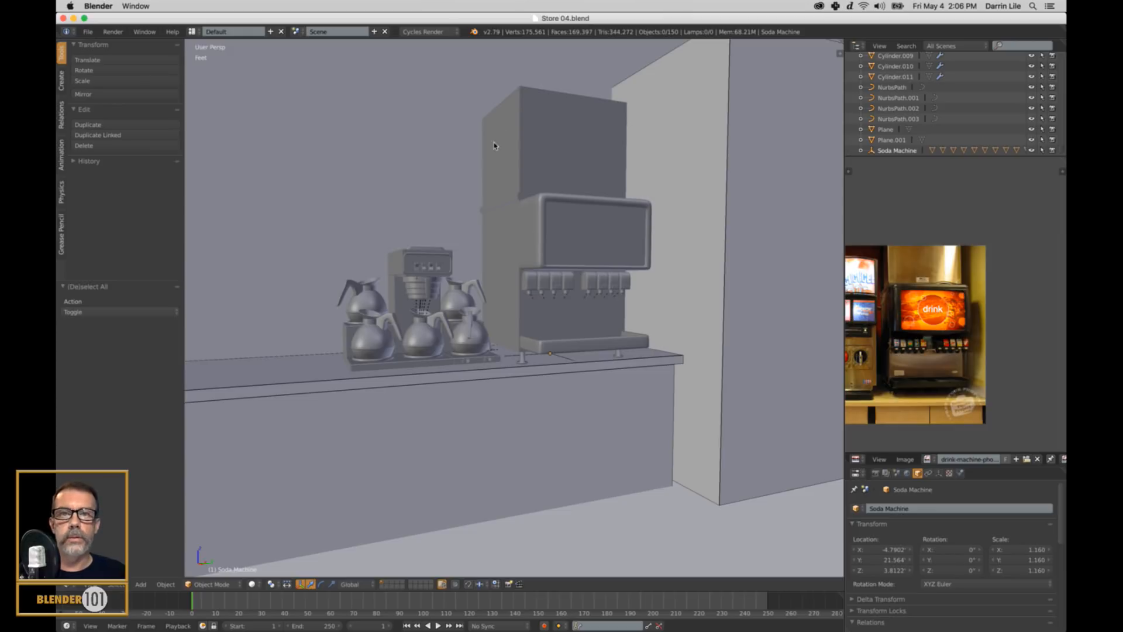
scroll(895, 358, "up", 2)
middle_click_drag(895, 358, 921, 354)
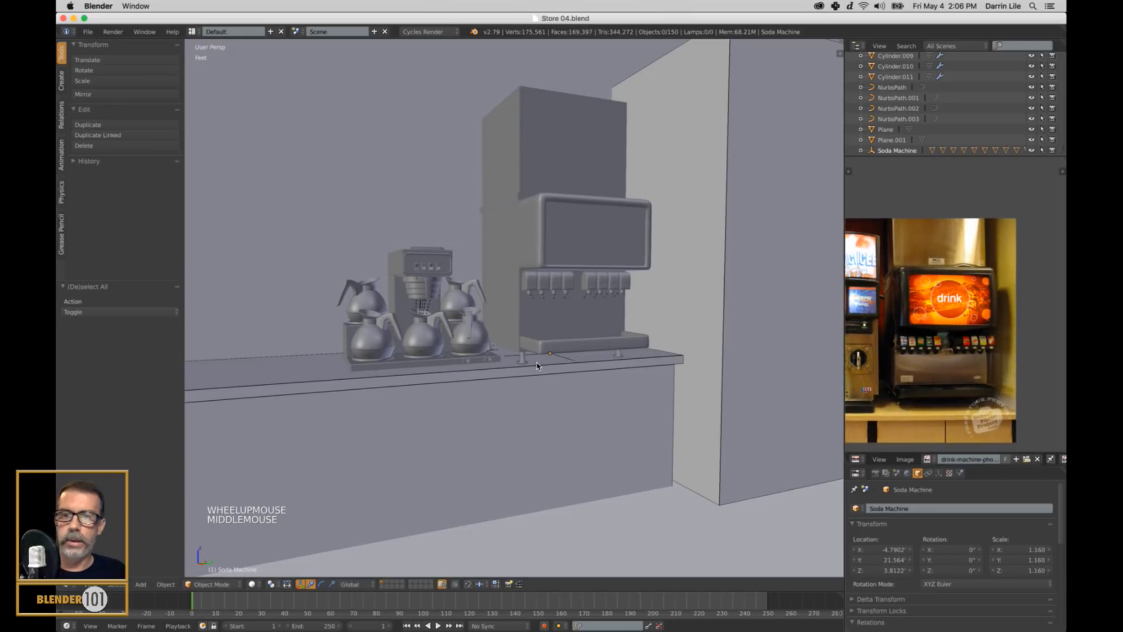
key("s")
key("s")
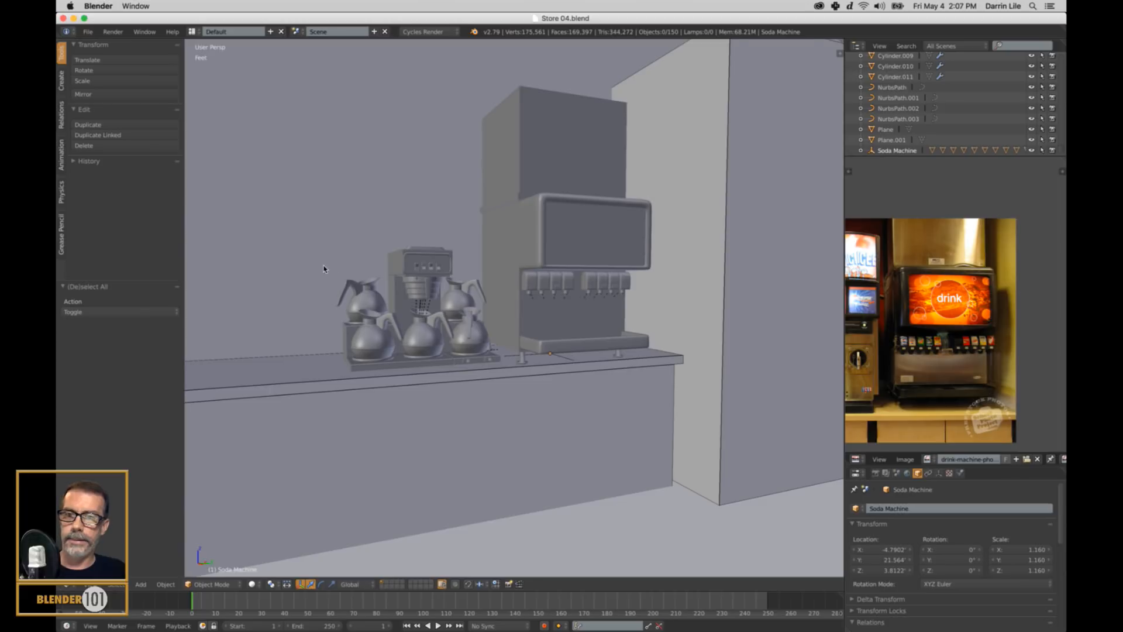
middle_click_drag(323, 269, 545, 275, "shift")
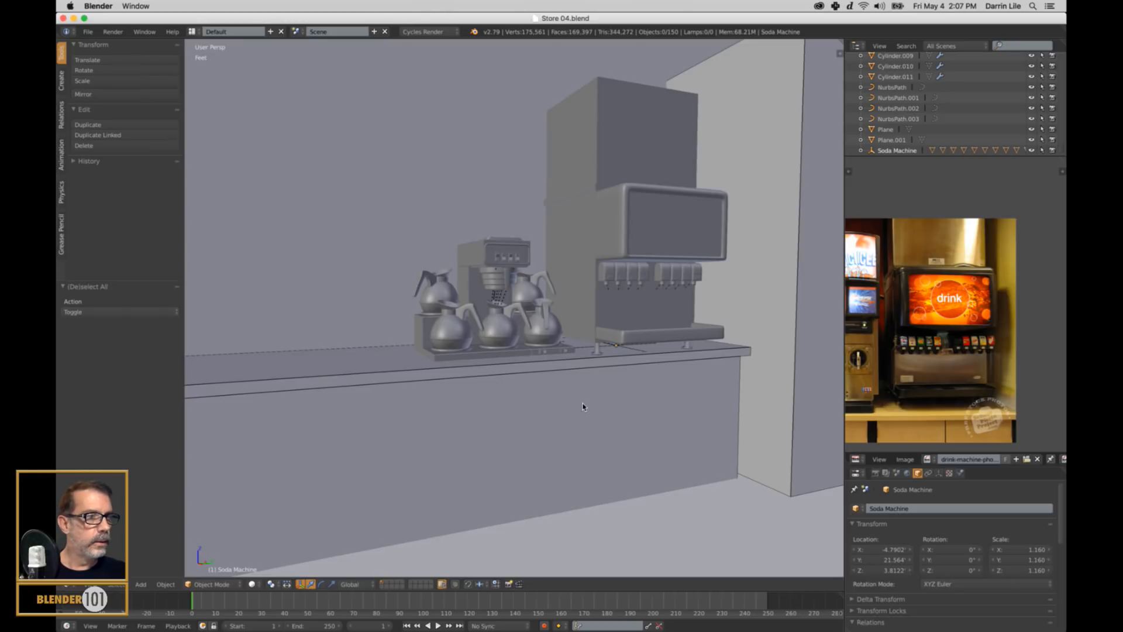
middle_click_drag(583, 407, 547, 396, "shift")
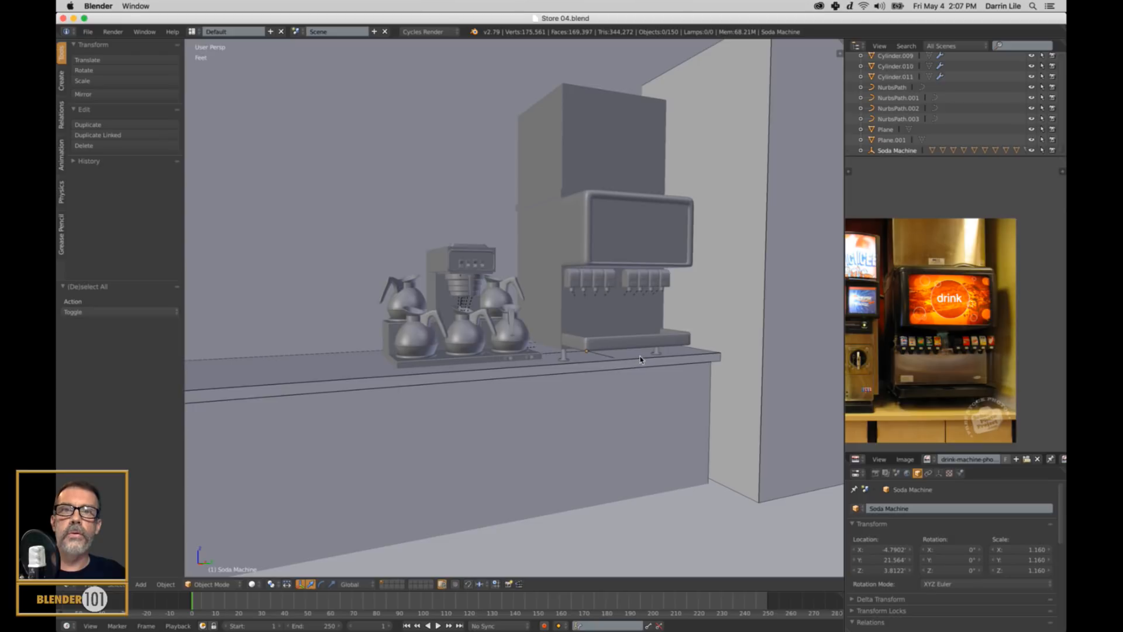
middle_click_drag(663, 355, 641, 372, "shift")
Step: Switch to Firefox, look over the course listings and introduction on the Blender101.com home page, and return to the store scene in Blender
mouse_move(496, 625)
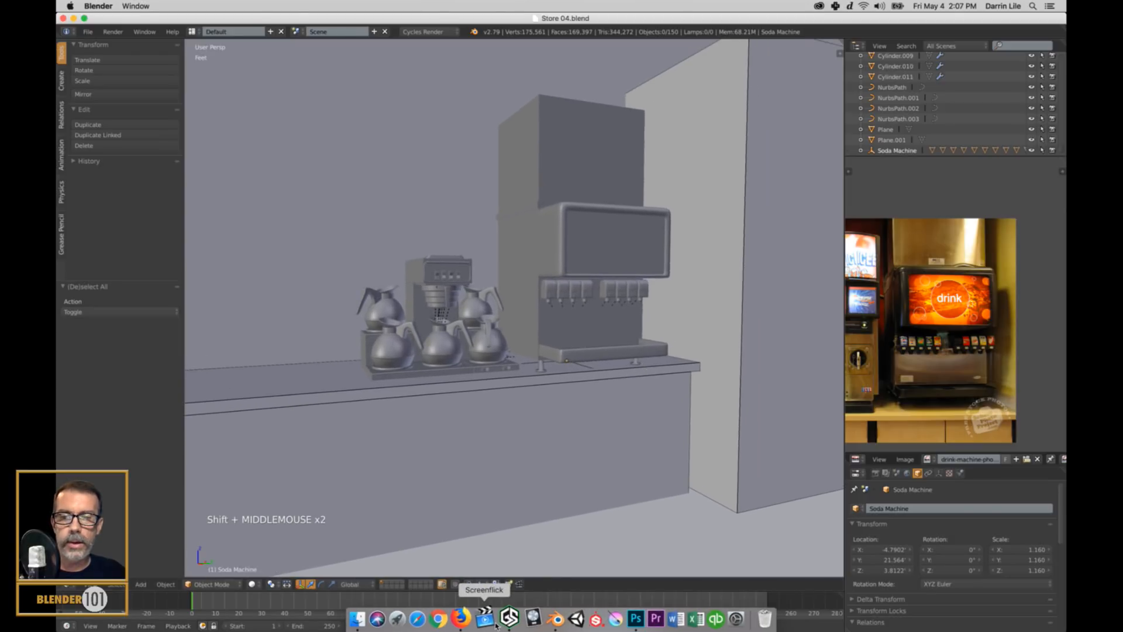
left_click(461, 618)
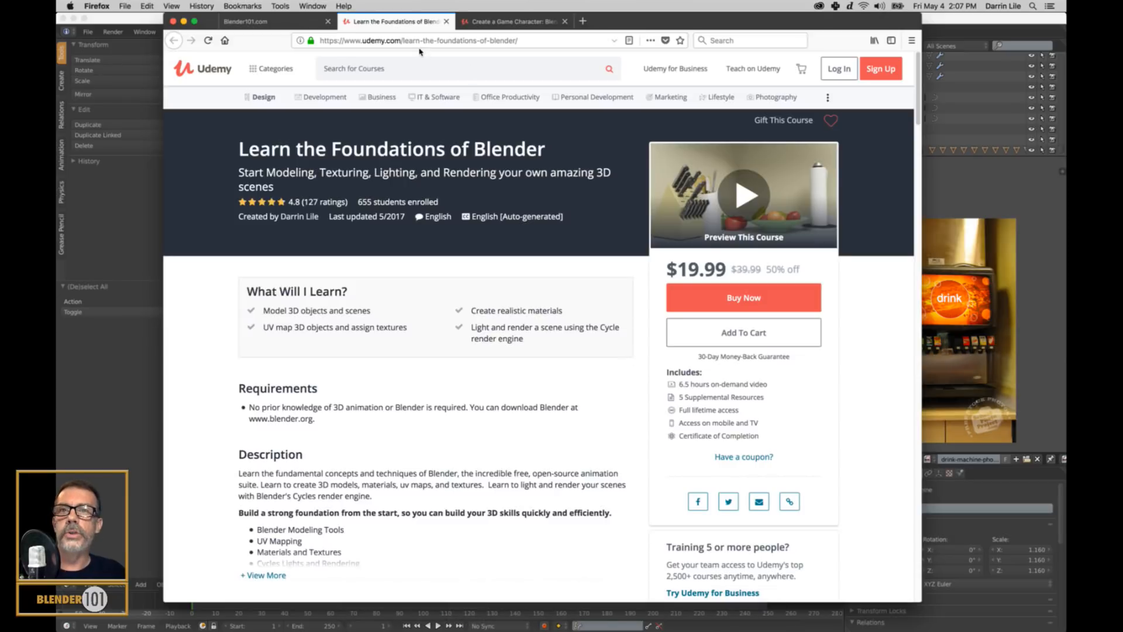
left_click(258, 21)
scroll(679, 217, "up", 15)
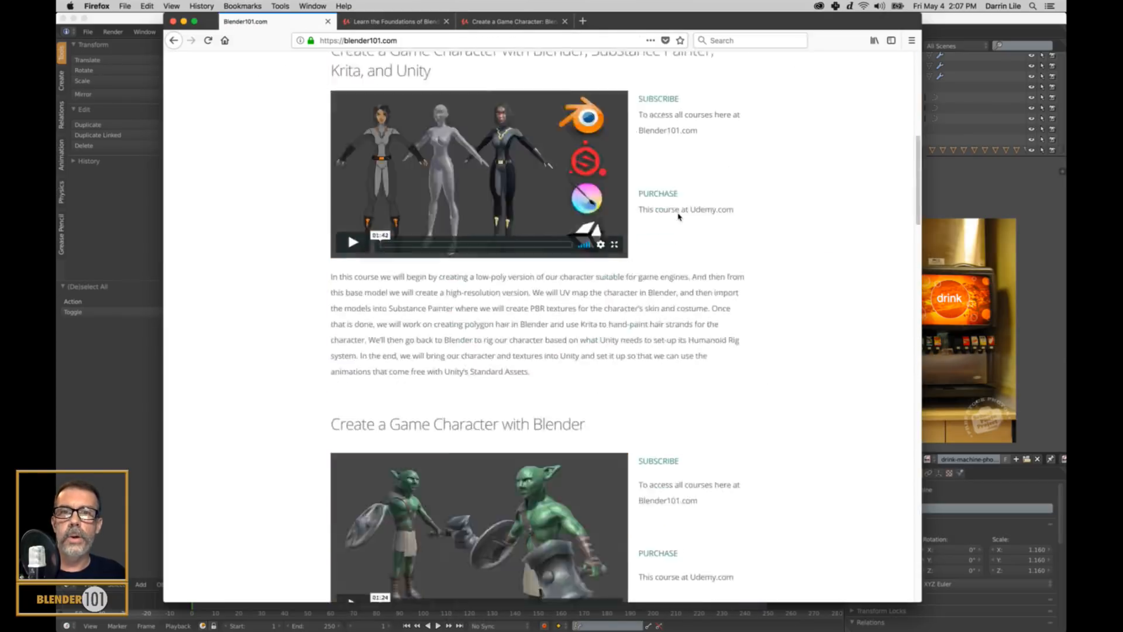
scroll(772, 199, "down", 3)
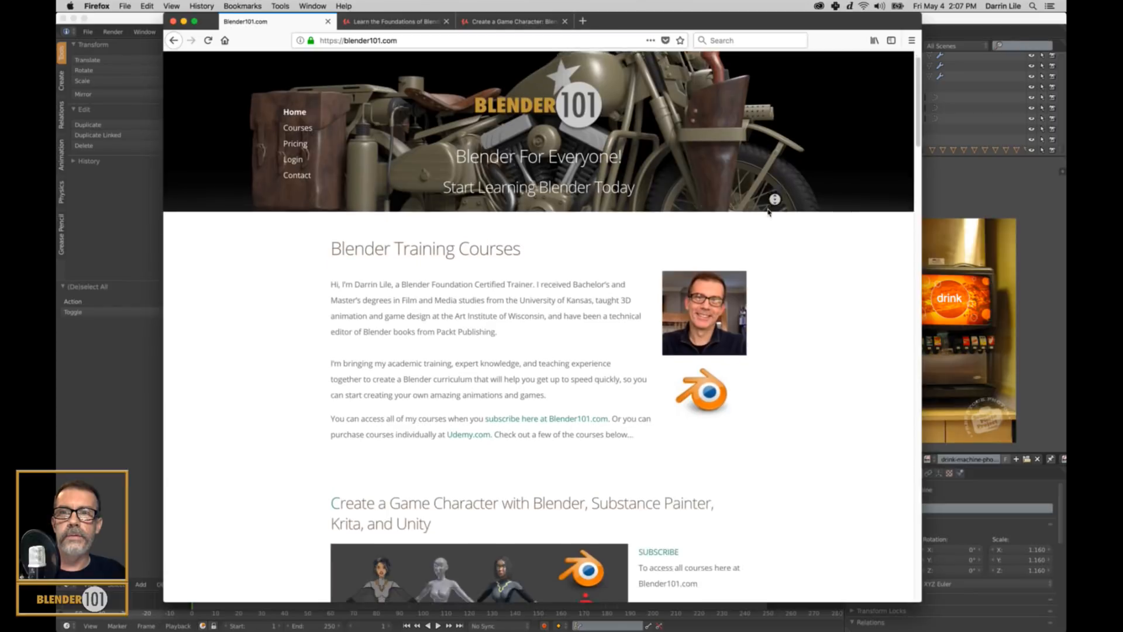
scroll(770, 207, "up", 3)
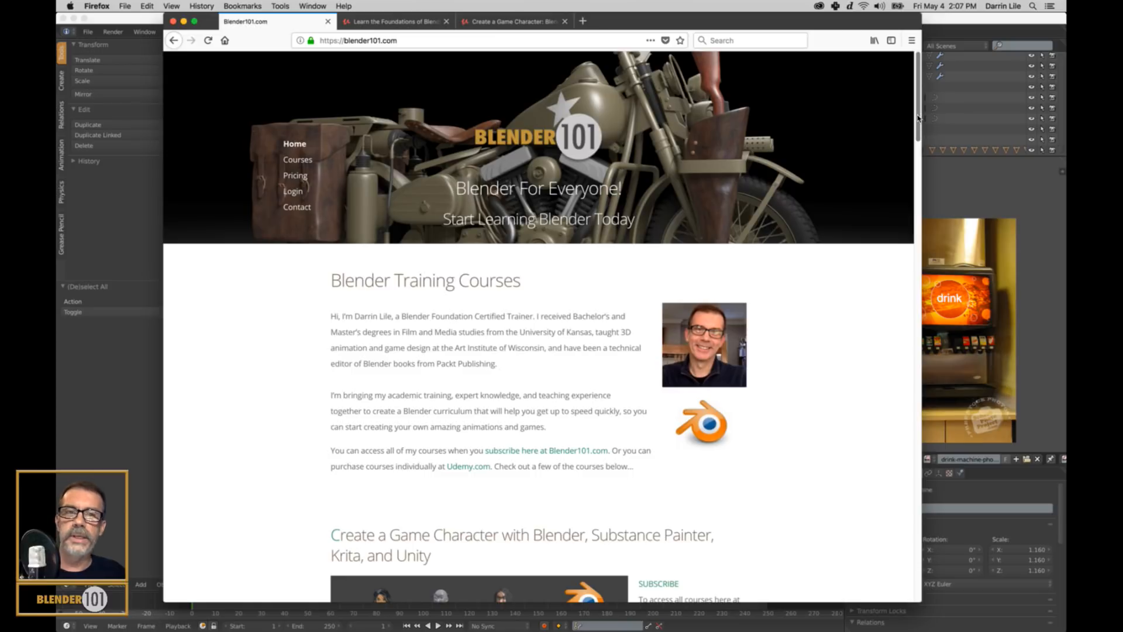
left_click_drag(919, 113, 951, 88)
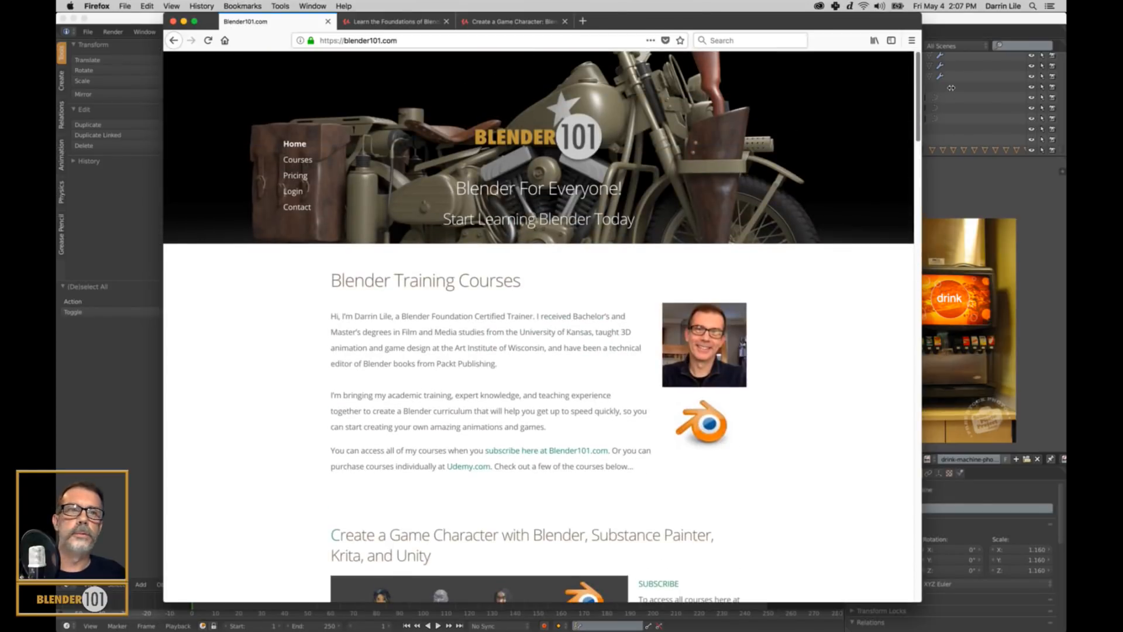
left_click(934, 23)
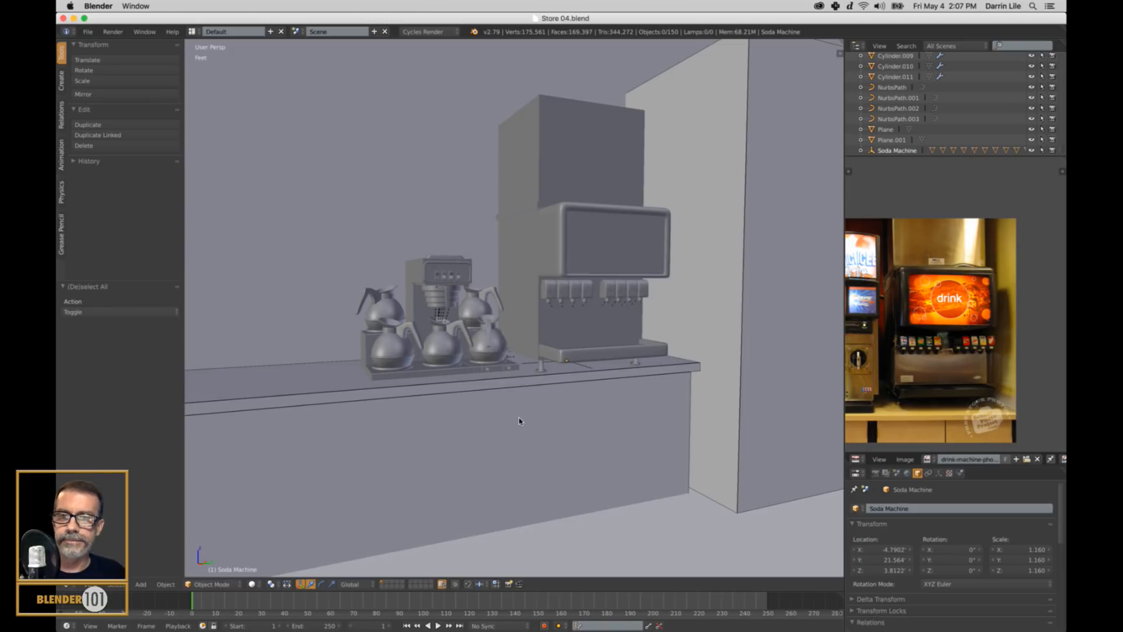
key("shift+super")
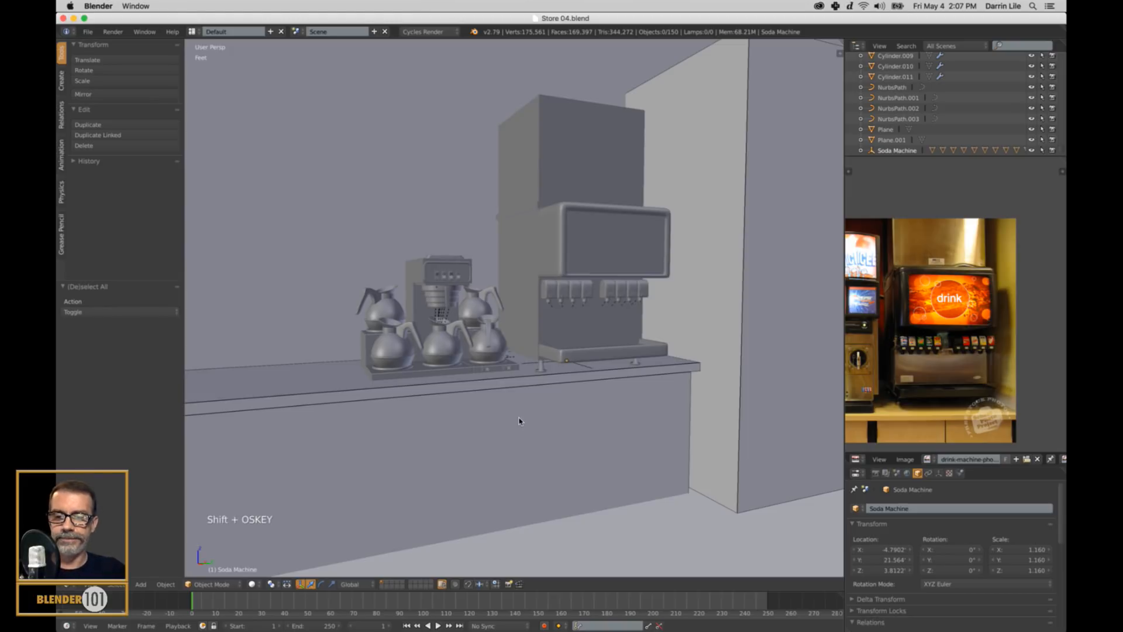